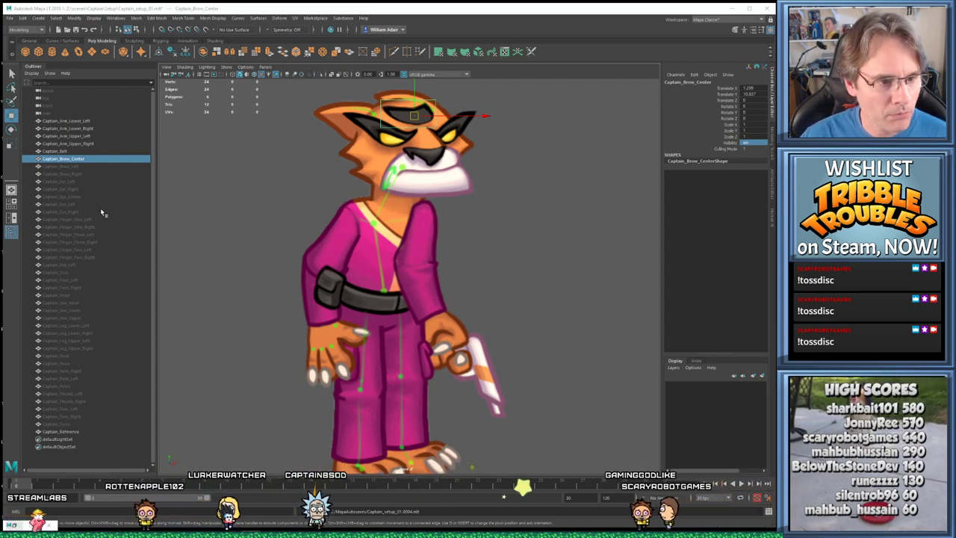
# Hide the four arm pieces, belt and centre brow cutouts, then select Captain_Brow_Left
pyautogui.scroll(3, 500, 222)
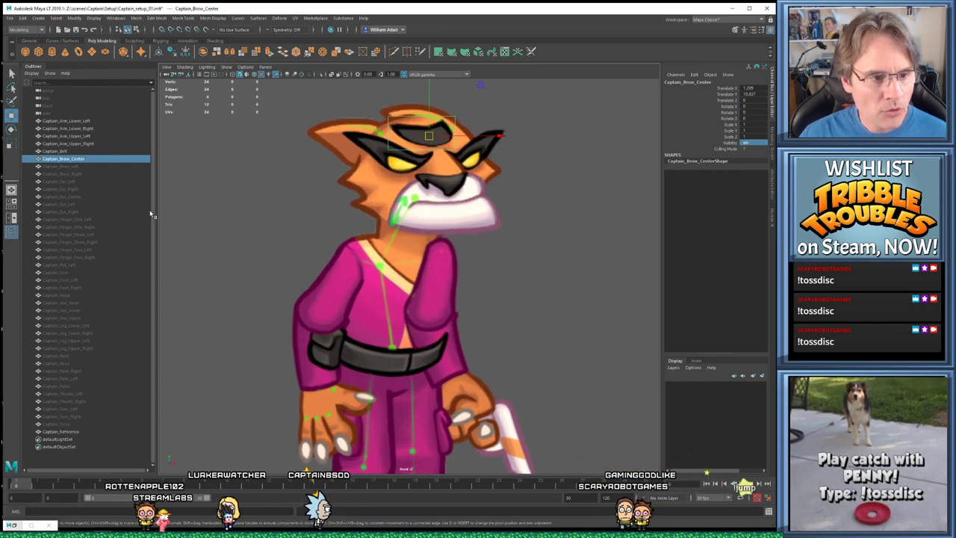
pyautogui.scroll(-2, 454, 285)
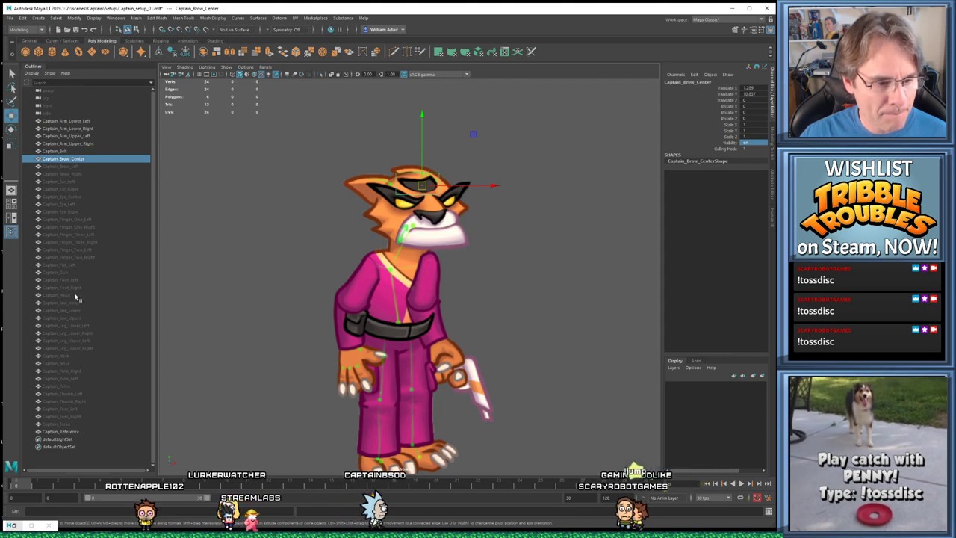
pyautogui.keyDown('shift'); pyautogui.click(67, 122); pyautogui.keyUp('shift')
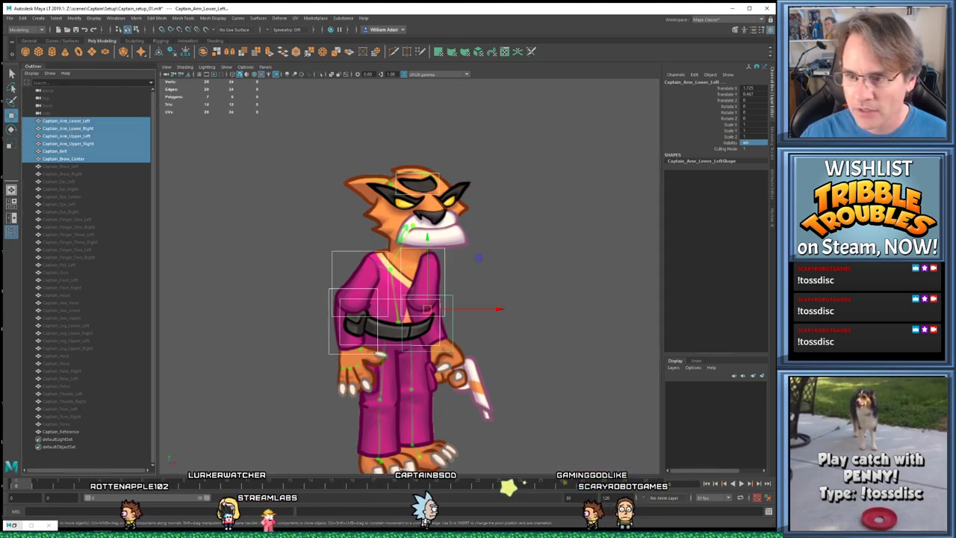
pyautogui.hotkey('ctrl', 'h')
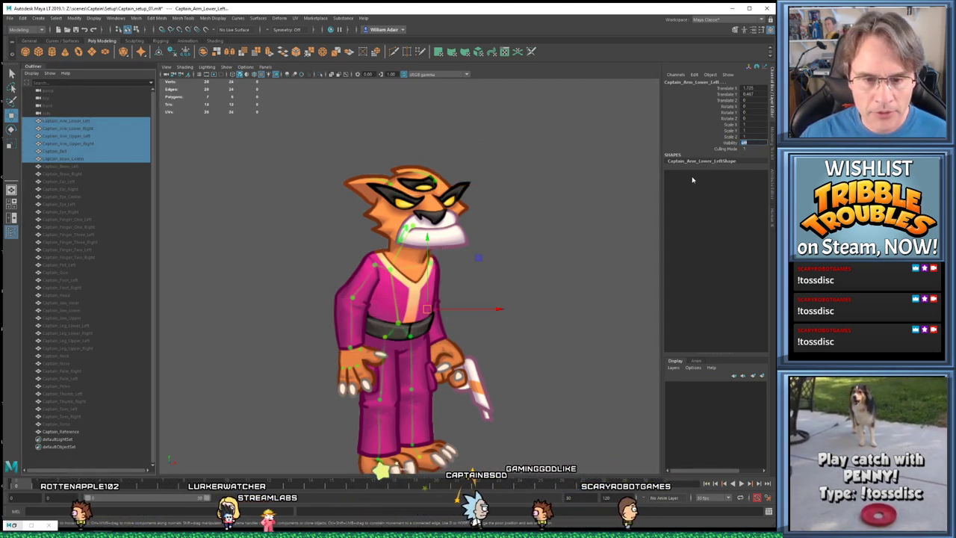
pyautogui.keyDown('alt'); pyautogui.moveTo(526, 251); pyautogui.dragTo(523, 217, button='middle'); pyautogui.keyUp('alt')
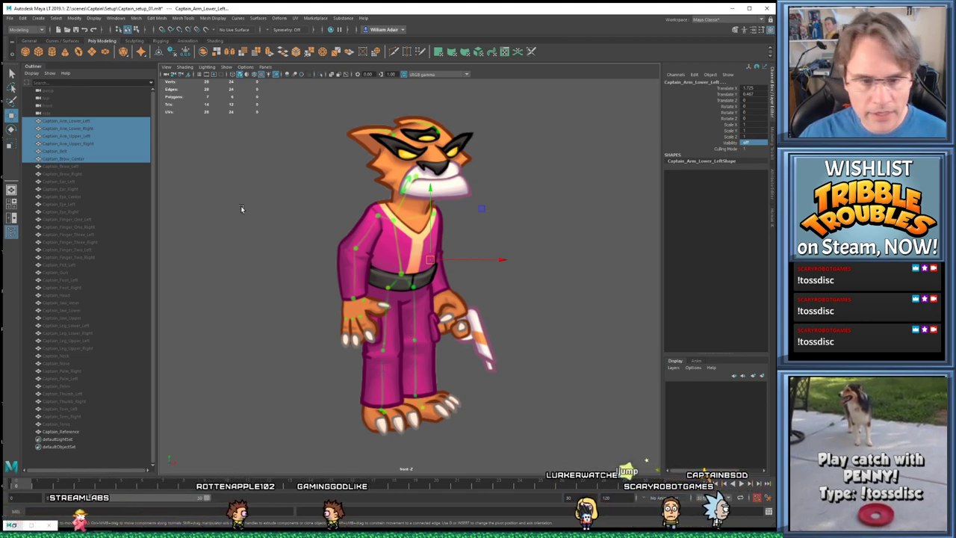
pyautogui.click(105, 166)
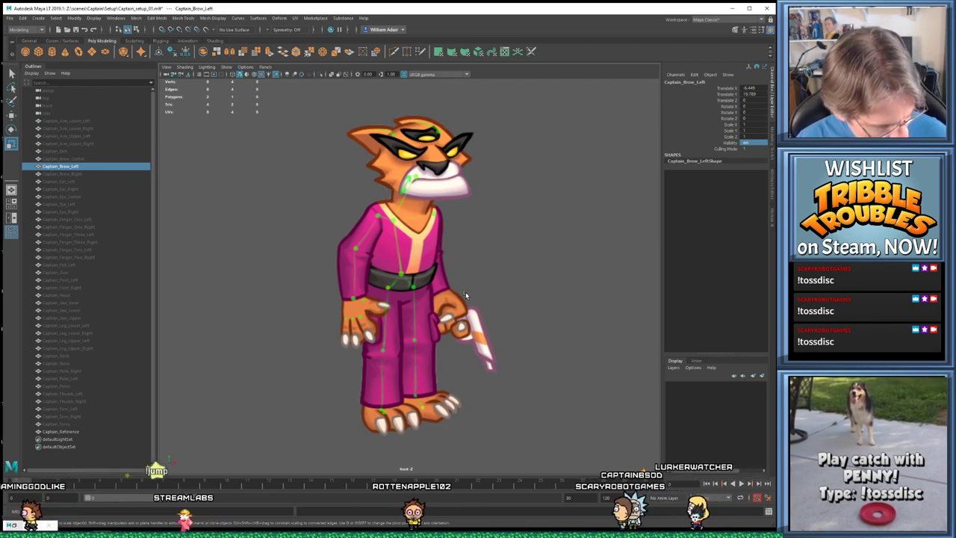
# Drag Captain_Brow_Left onto the face and nudge it over the reference's left brow
pyautogui.hotkey('ctrl', '1')
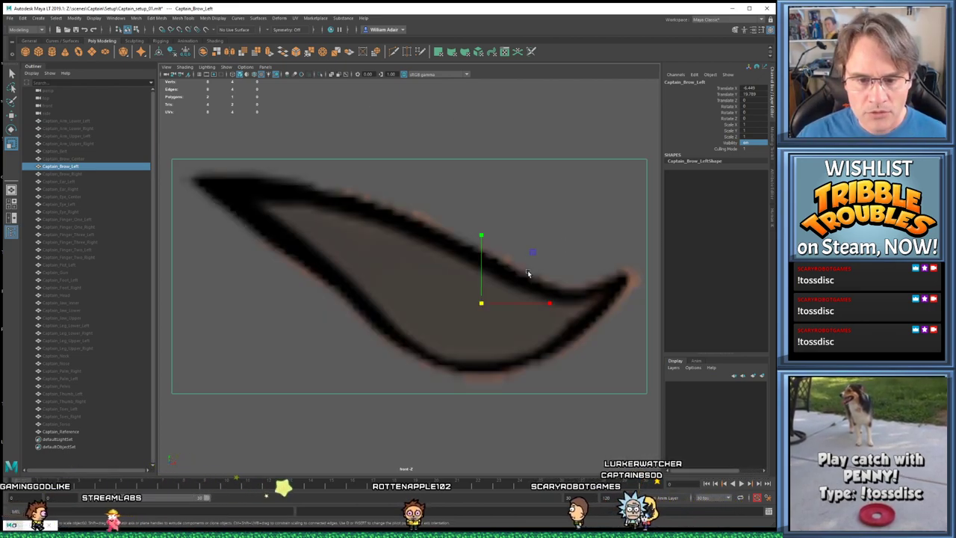
pyautogui.scroll(-3, 523, 284)
pyautogui.hotkey('ctrl', '1')
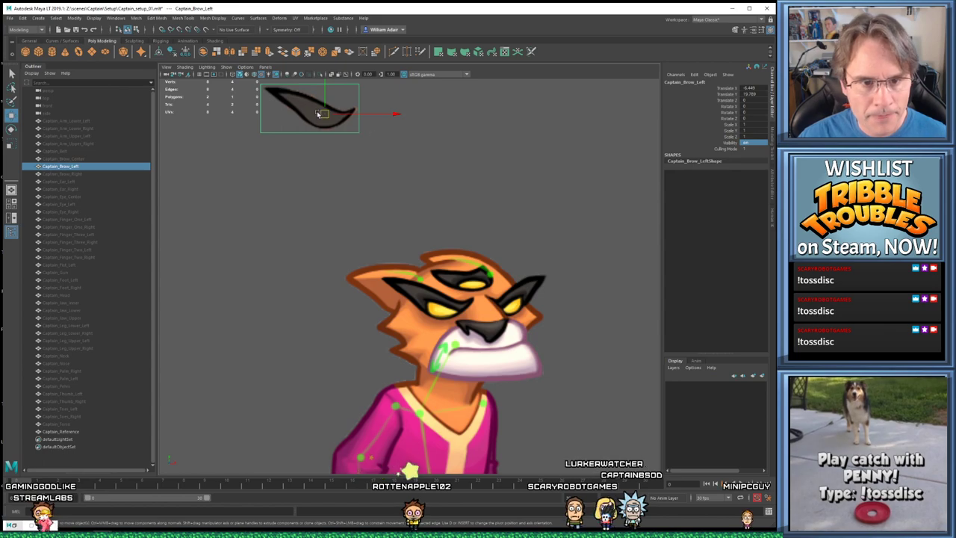
pyautogui.moveTo(329, 122); pyautogui.dragTo(444, 300)
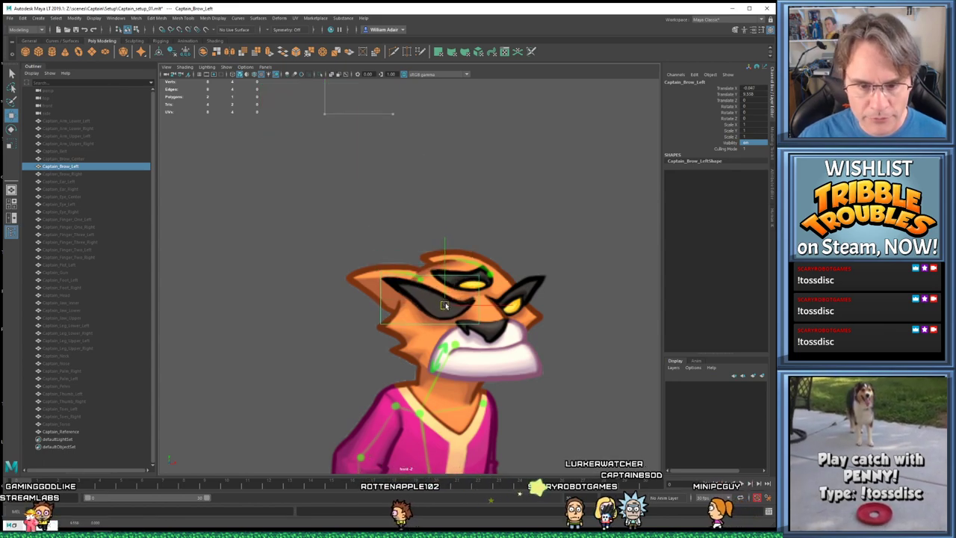
pyautogui.press('f')
pyautogui.scroll(-5, 469, 316)
pyautogui.scroll(1, 443, 293)
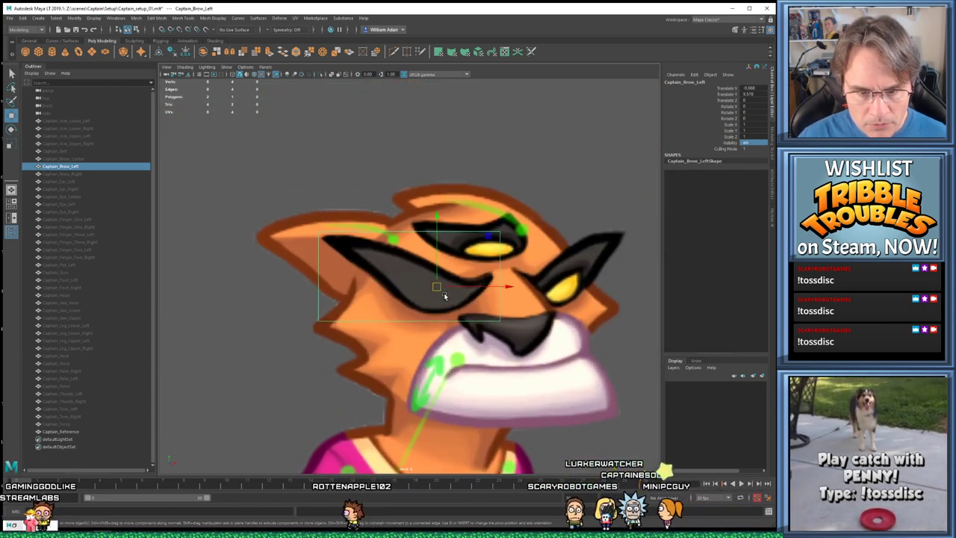
pyautogui.moveTo(440, 287); pyautogui.dragTo(439, 287)
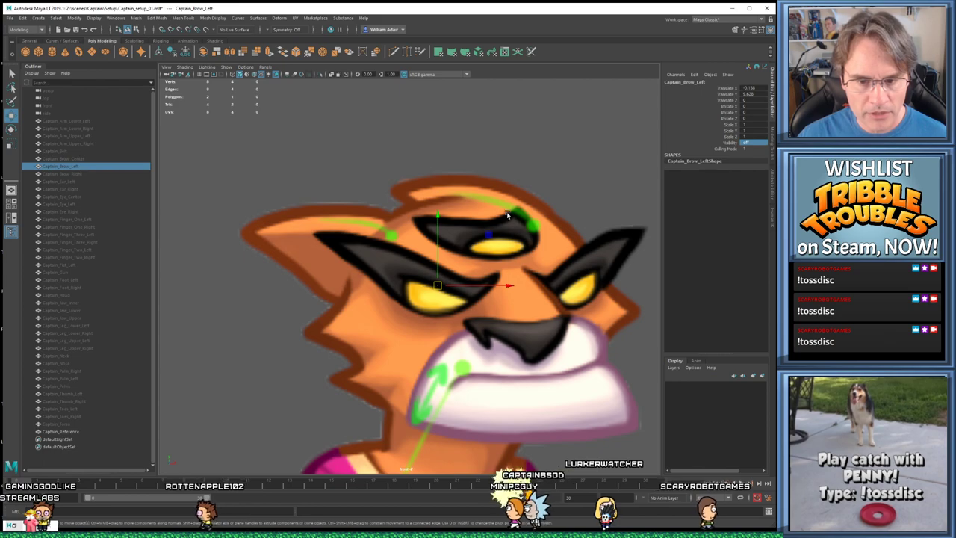
pyautogui.keyDown('alt'); pyautogui.moveTo(478, 205); pyautogui.dragTo(454, 192, button='middle'); pyautogui.keyUp('alt')
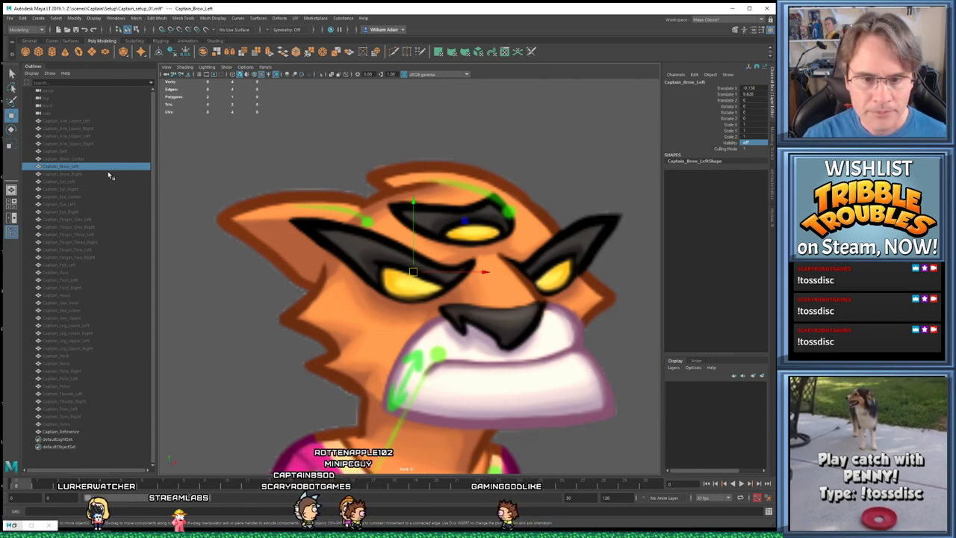
pyautogui.click(87, 174)
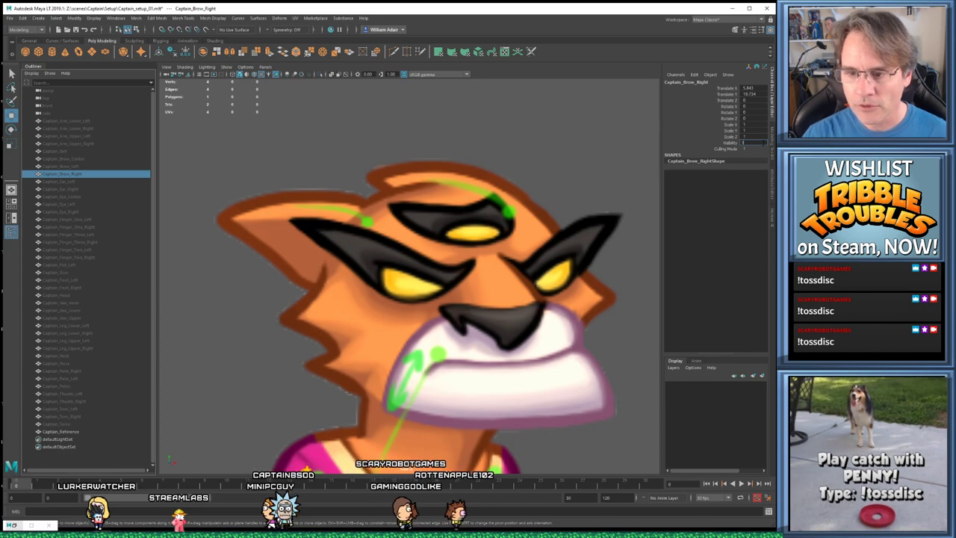
# Drag Captain_Brow_Right down onto the face and fine-tune it over the reference's right brow
pyautogui.scroll(-4, 434, 183)
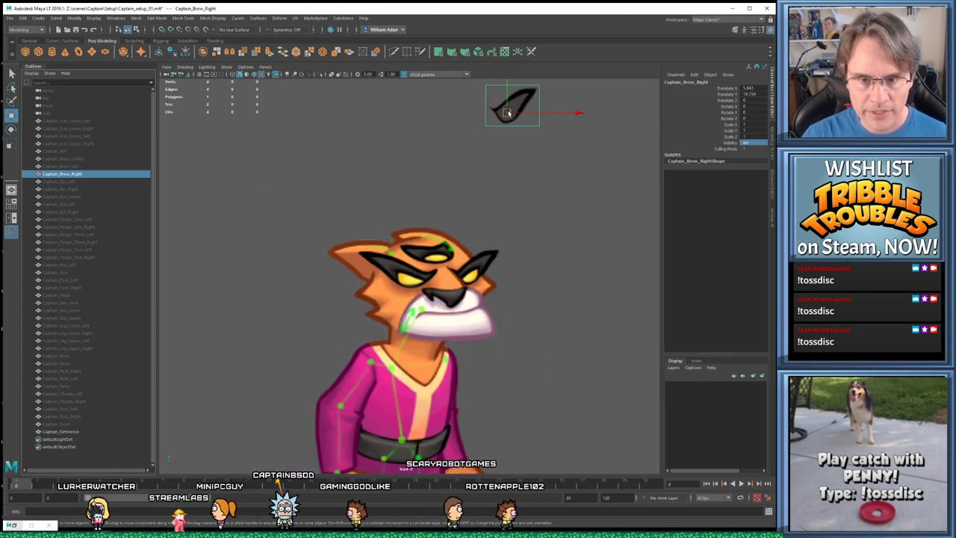
pyautogui.moveTo(507, 112); pyautogui.dragTo(484, 258)
pyautogui.scroll(6, 461, 290)
pyautogui.scroll(-3, 415, 310)
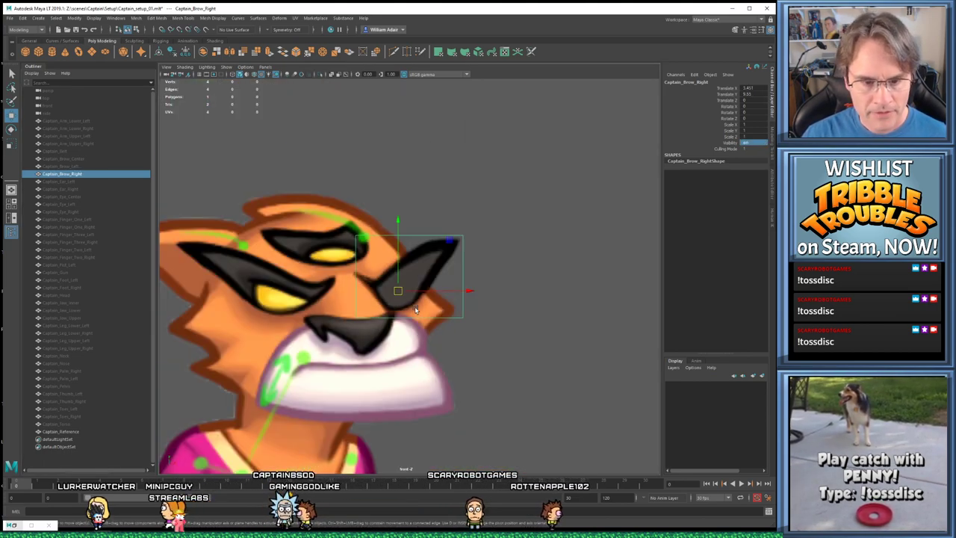
pyautogui.scroll(2, 416, 310)
pyautogui.scroll(3, 471, 310)
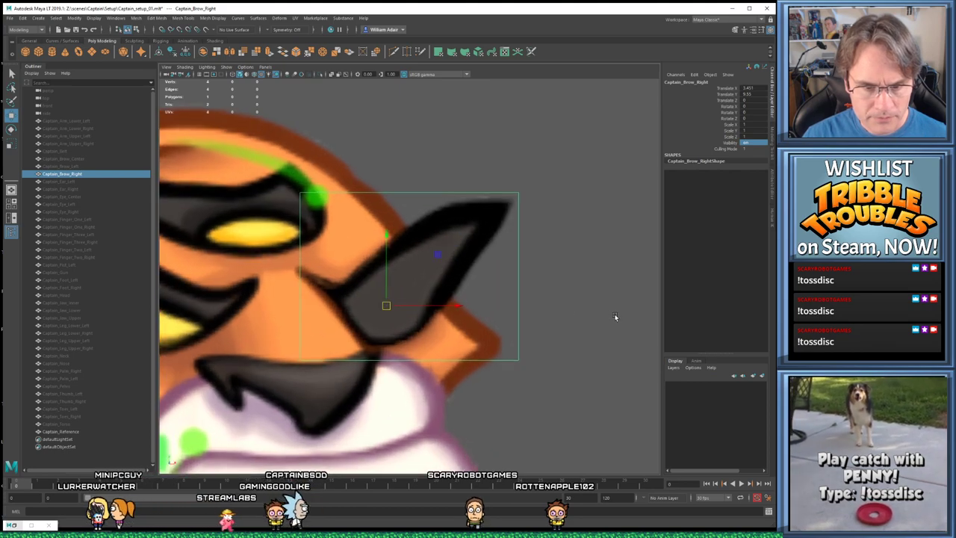
pyautogui.moveTo(379, 314); pyautogui.dragTo(379, 307)
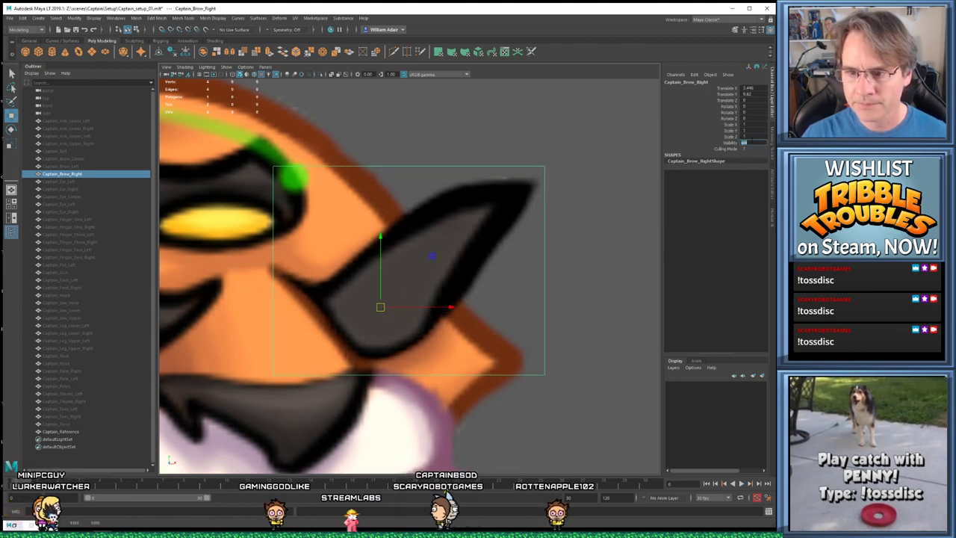
pyautogui.moveTo(378, 307); pyautogui.dragTo(380, 307)
pyautogui.keyDown('alt'); pyautogui.moveTo(301, 215); pyautogui.dragTo(363, 216, button='middle'); pyautogui.keyUp('alt')
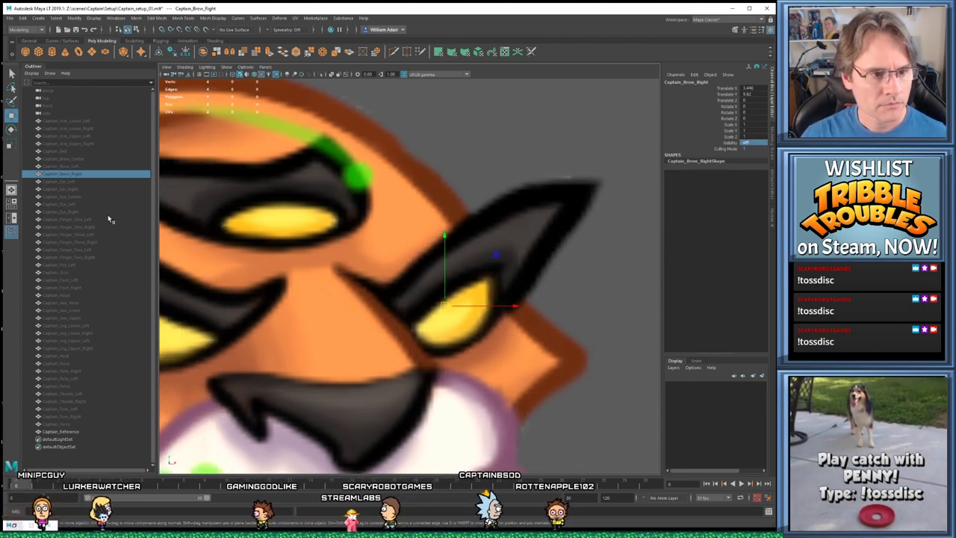
pyautogui.click(83, 181)
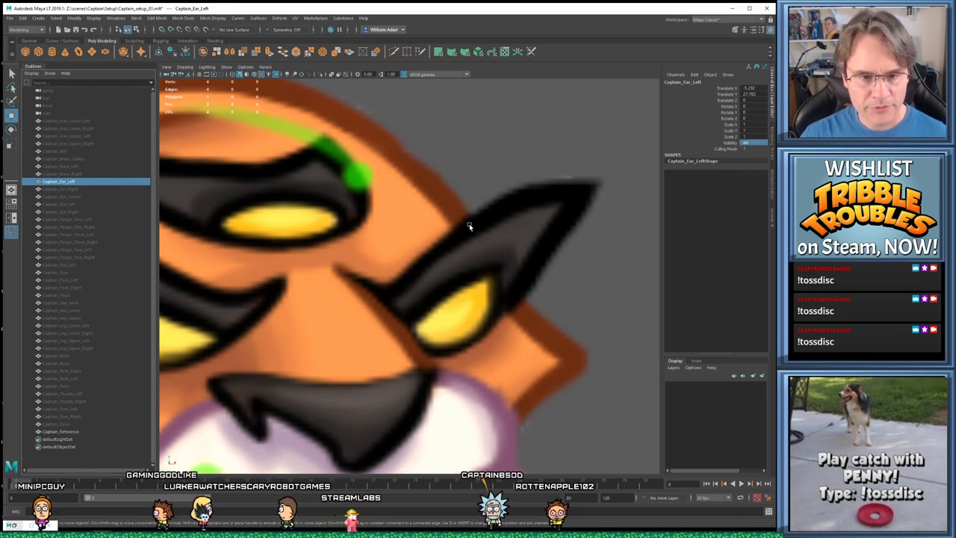
# Move Captain_Ear_Left down onto the head and align it with the reference ear
pyautogui.scroll(-6, 469, 226)
pyautogui.hotkey('ctrl', '1')
pyautogui.press('f')
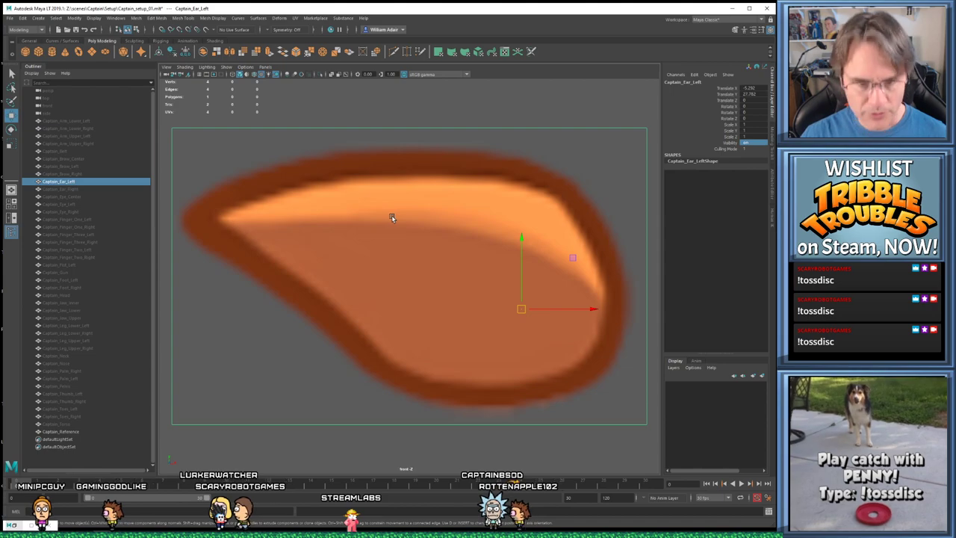
pyautogui.scroll(-5, 385, 230)
pyautogui.hotkey('ctrl', '1')
pyautogui.scroll(-3, 385, 234)
pyautogui.keyDown('alt'); pyautogui.moveTo(385, 234); pyautogui.dragTo(370, 121, button='middle'); pyautogui.keyUp('alt')
pyautogui.moveTo(345, 165); pyautogui.dragTo(386, 338)
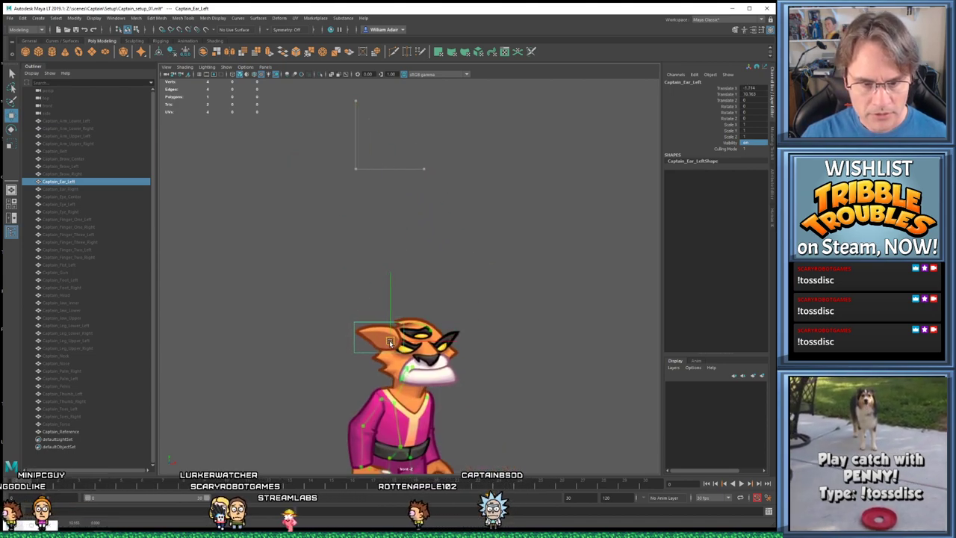
pyautogui.press('f')
pyautogui.scroll(-5, 395, 346)
pyautogui.scroll(3, 615, 321)
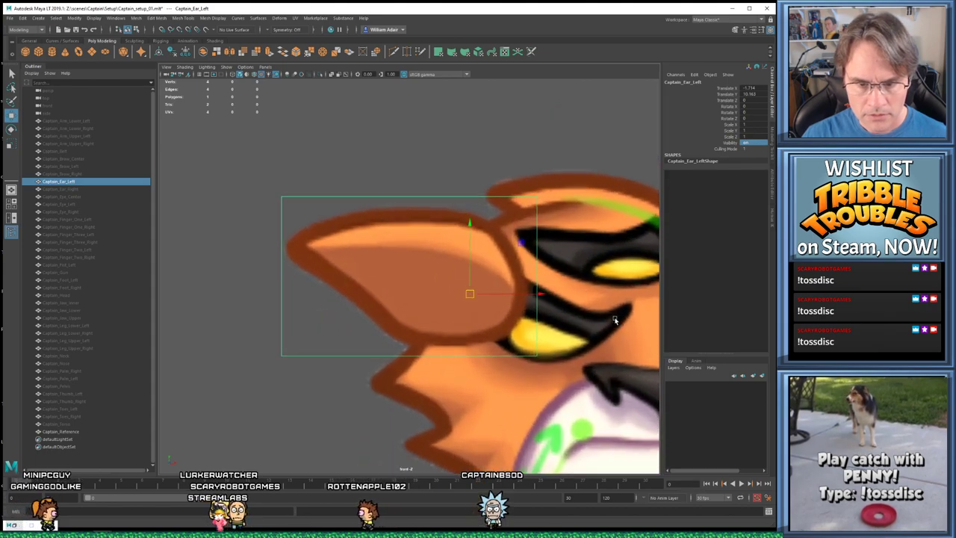
pyautogui.moveTo(468, 294)
pyautogui.mouseDown()
pyautogui.moveTo(491, 316)
pyautogui.moveTo(470, 301)
pyautogui.mouseUp()
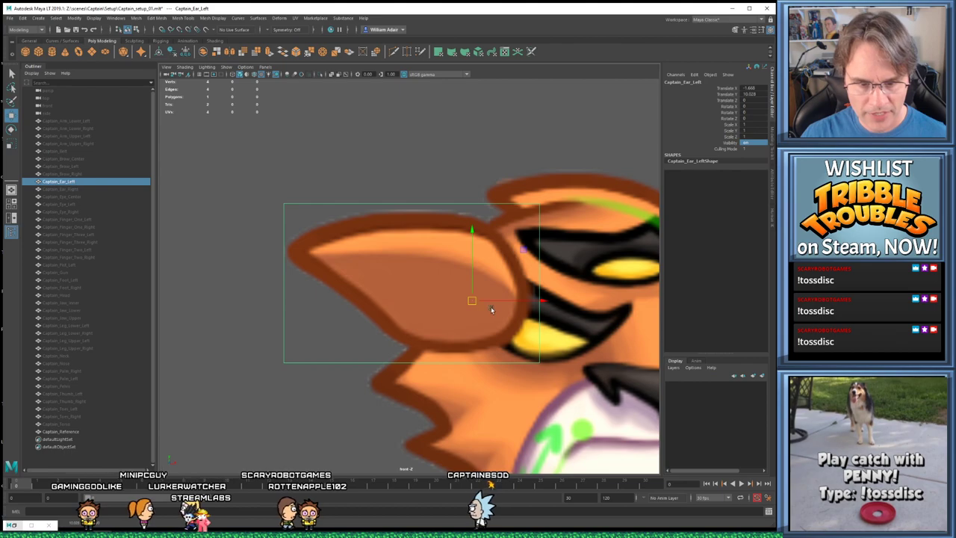
# Hide the placed left ear with Ctrl+H and select Captain_Ear_Right
pyautogui.keyDown('alt'); pyautogui.moveTo(517, 265); pyautogui.dragTo(470, 224, button='middle'); pyautogui.keyUp('alt')
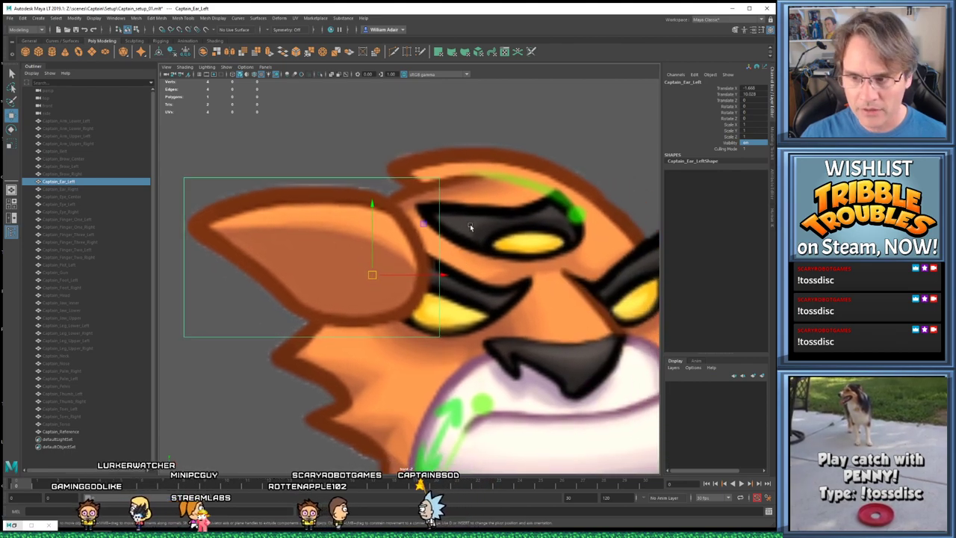
pyautogui.click(75, 190)
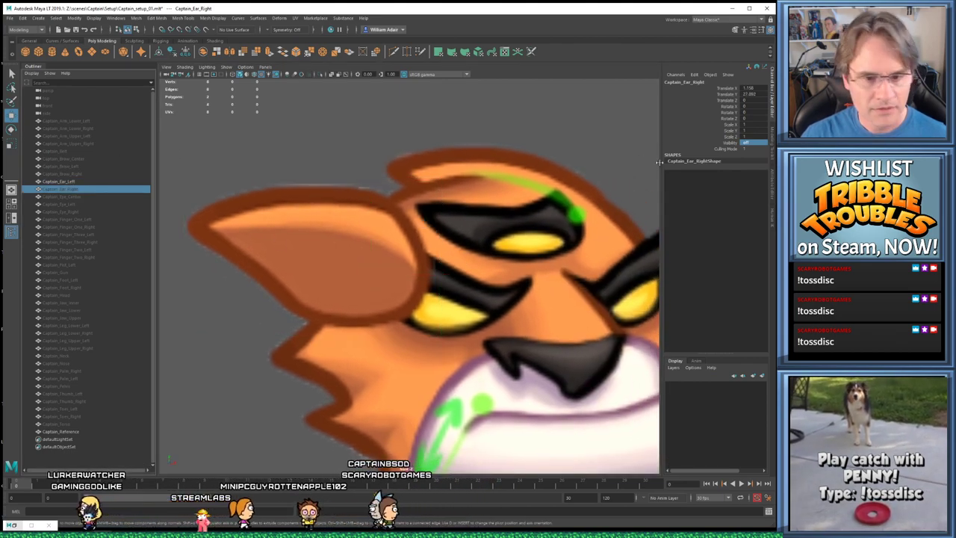
pyautogui.click(124, 182)
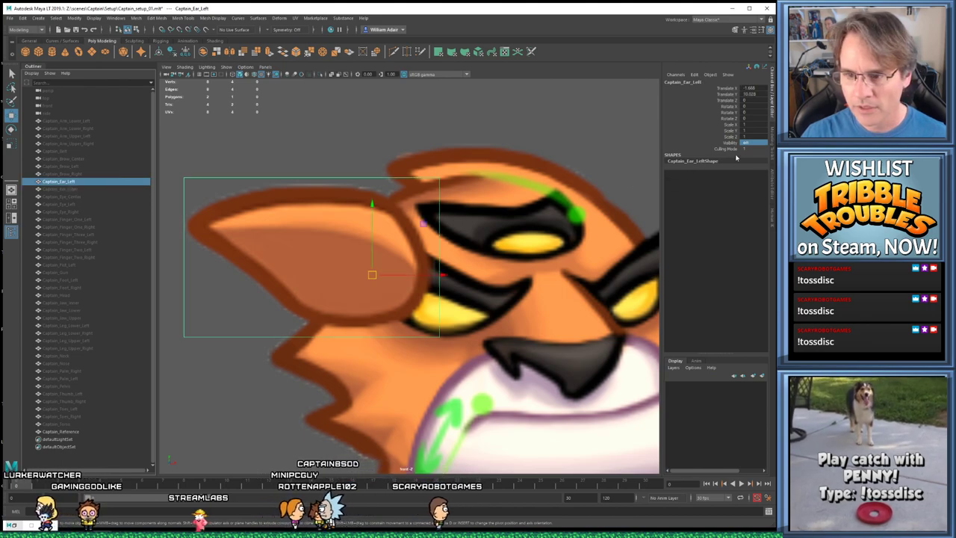
pyautogui.hotkey('ctrl', 'h')
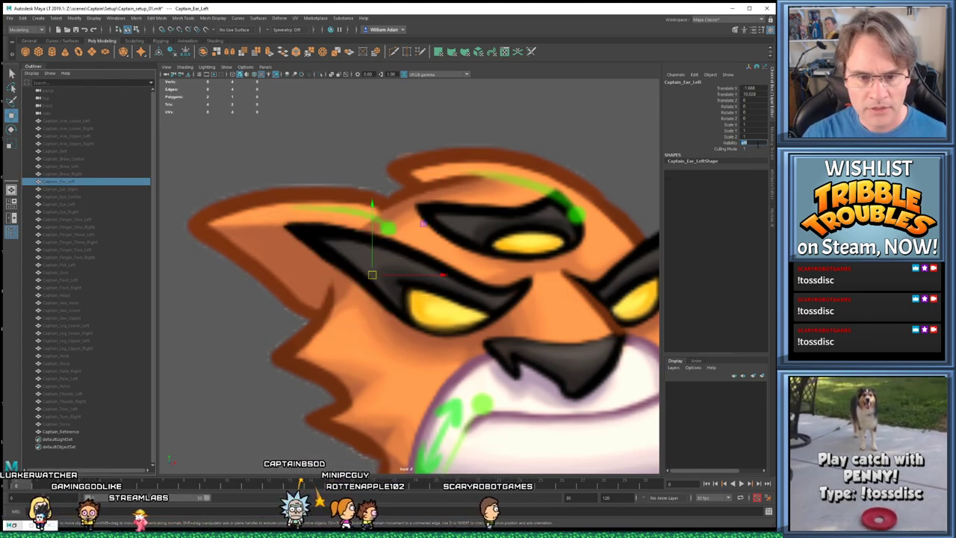
pyautogui.scroll(-2, 347, 138)
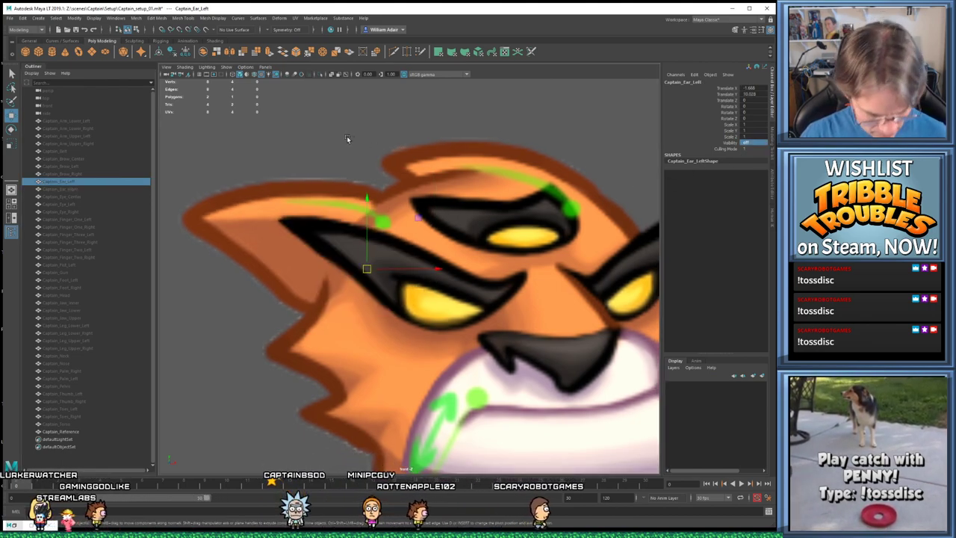
pyautogui.click(79, 189)
# Show Captain_Ear_Right, move and nudge it over the reference's right ear, then hide it
pyautogui.doubleClick(747, 142)
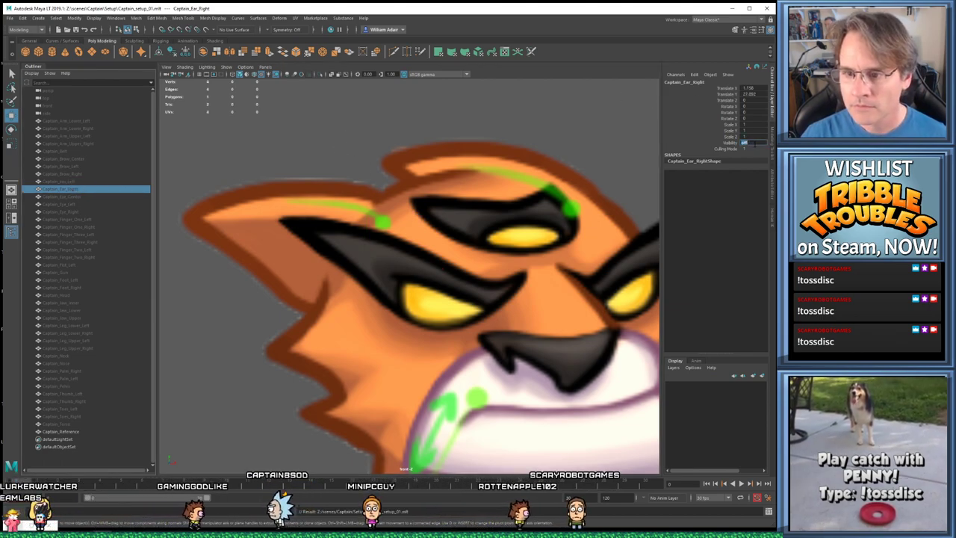
pyautogui.press('Return')
pyautogui.press('f')
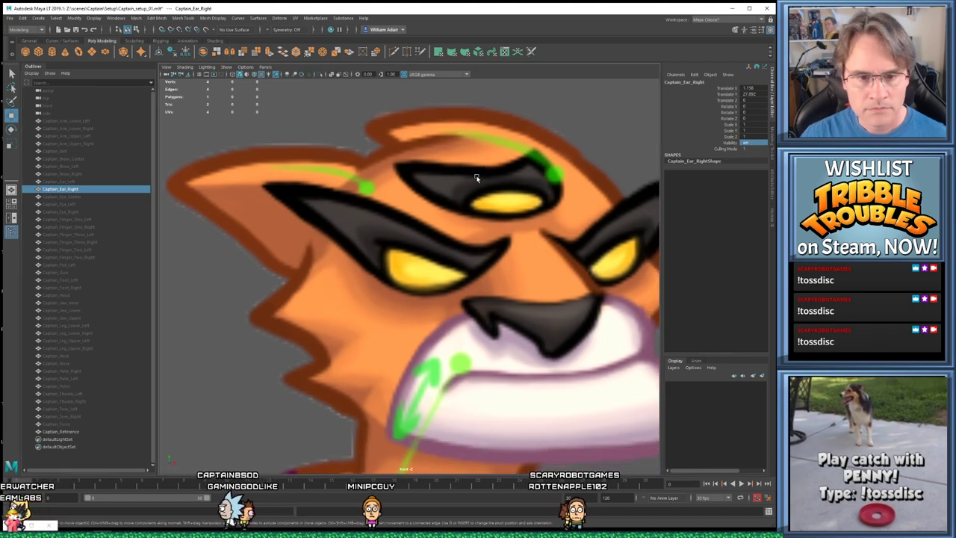
pyautogui.scroll(-8, 478, 175)
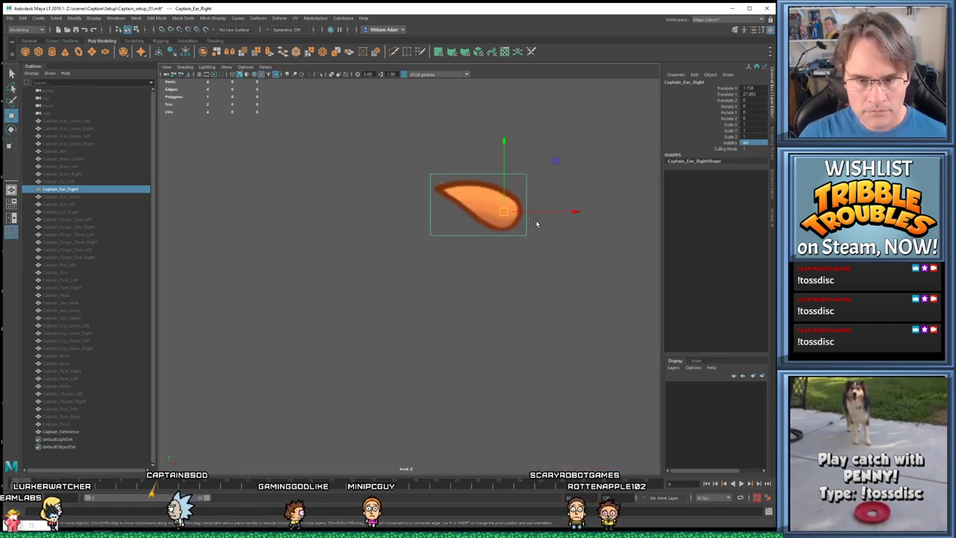
pyautogui.moveTo(504, 210); pyautogui.dragTo(597, 359)
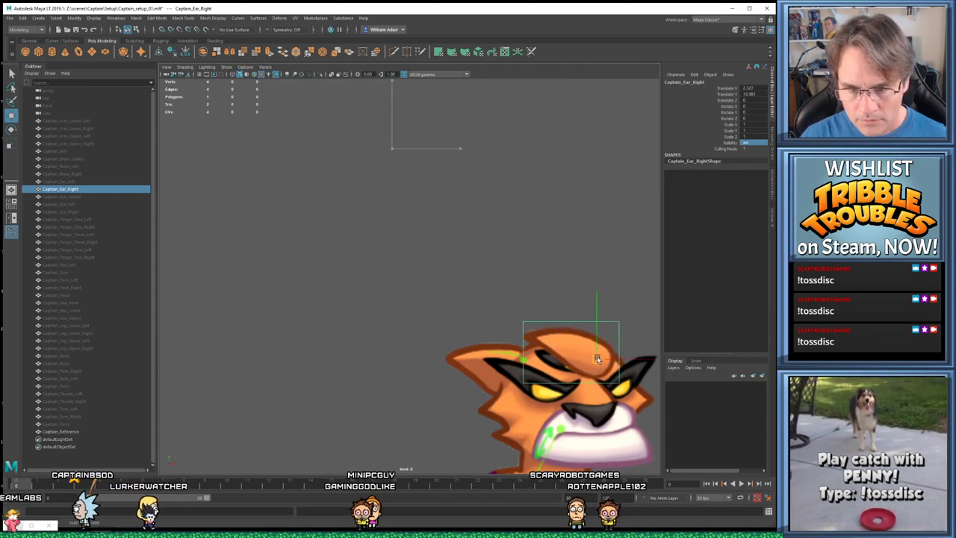
pyautogui.press('f')
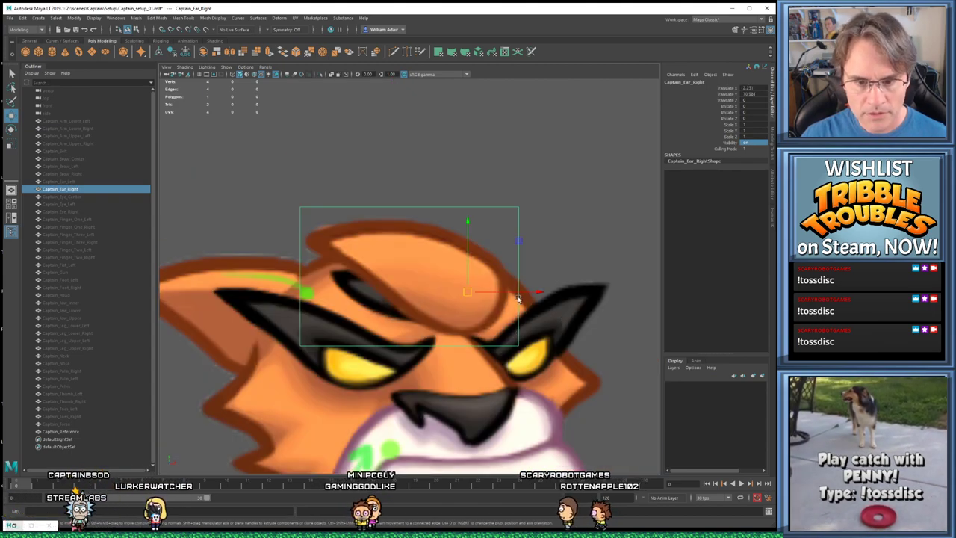
pyautogui.scroll(2, 567, 296)
pyautogui.moveTo(484, 304)
pyautogui.mouseDown()
pyautogui.moveTo(516, 318)
pyautogui.moveTo(482, 301)
pyautogui.mouseUp()
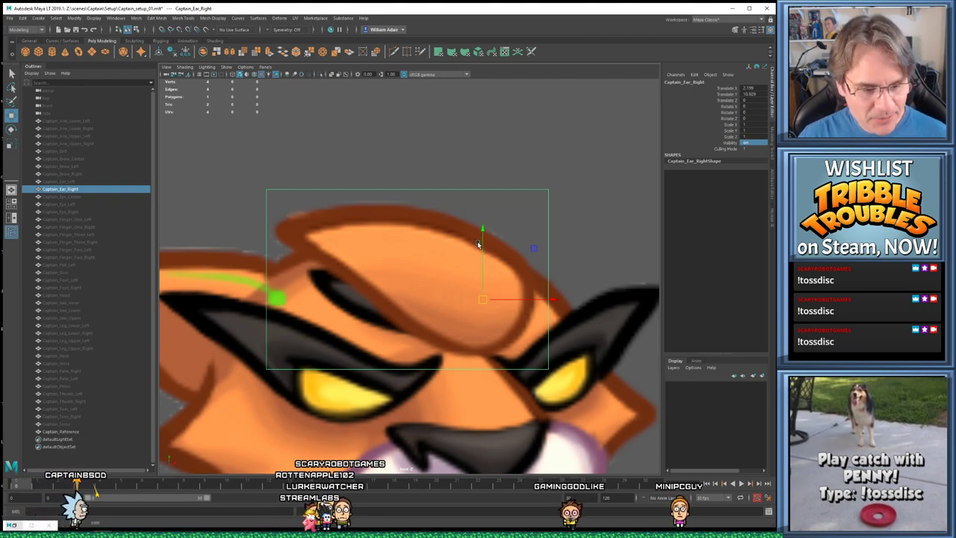
pyautogui.moveTo(481, 301); pyautogui.dragTo(480, 299)
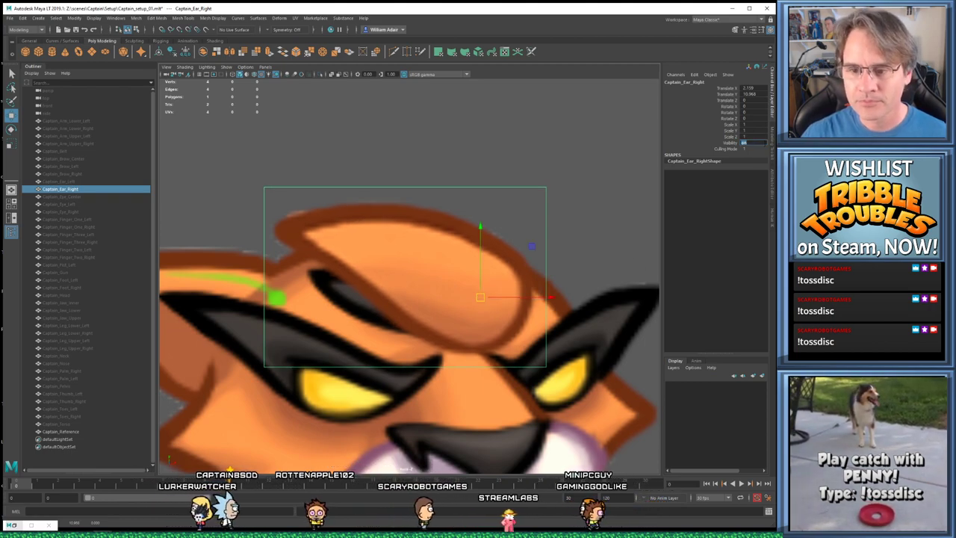
pyautogui.hotkey('ctrl', 'h')
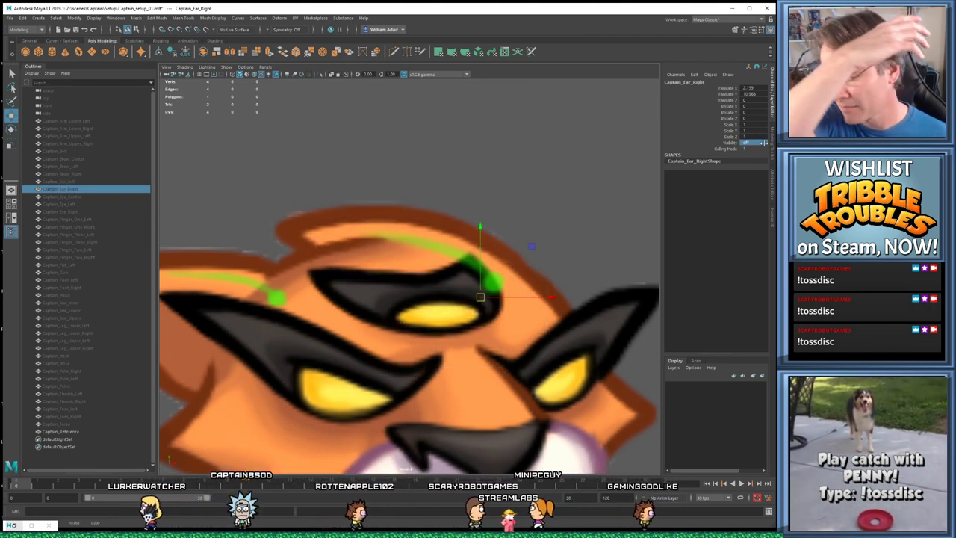
# Move Captain_Eye_Center onto the face and fine-tune it over the reference's middle eye
pyautogui.click(102, 197)
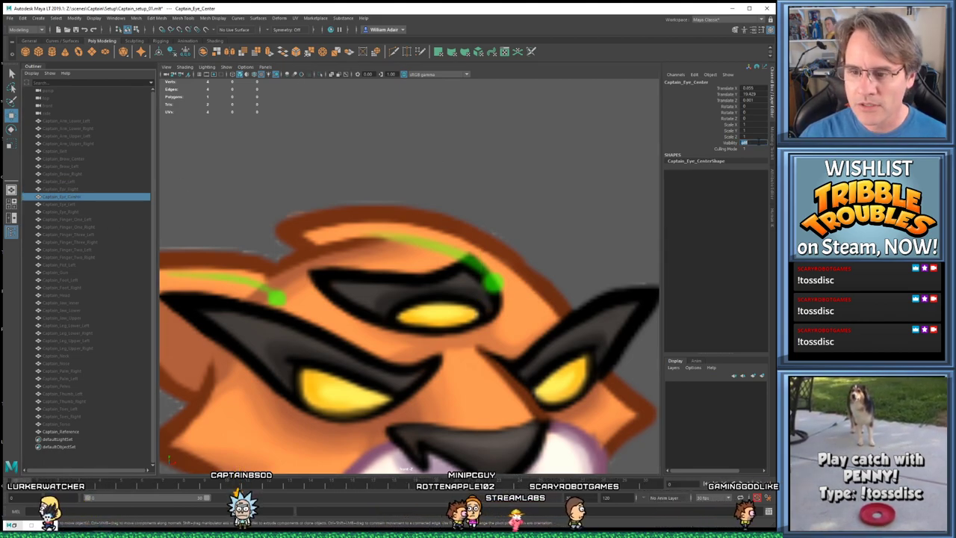
pyautogui.moveTo(495, 165)
pyautogui.keyDown('alt'); pyautogui.mouseDown(button='middle')
pyautogui.moveTo(495, 154)
pyautogui.moveTo(502, 163)
pyautogui.mouseUp(button='middle'); pyautogui.keyUp('alt')
pyautogui.scroll(-5, 486, 179)
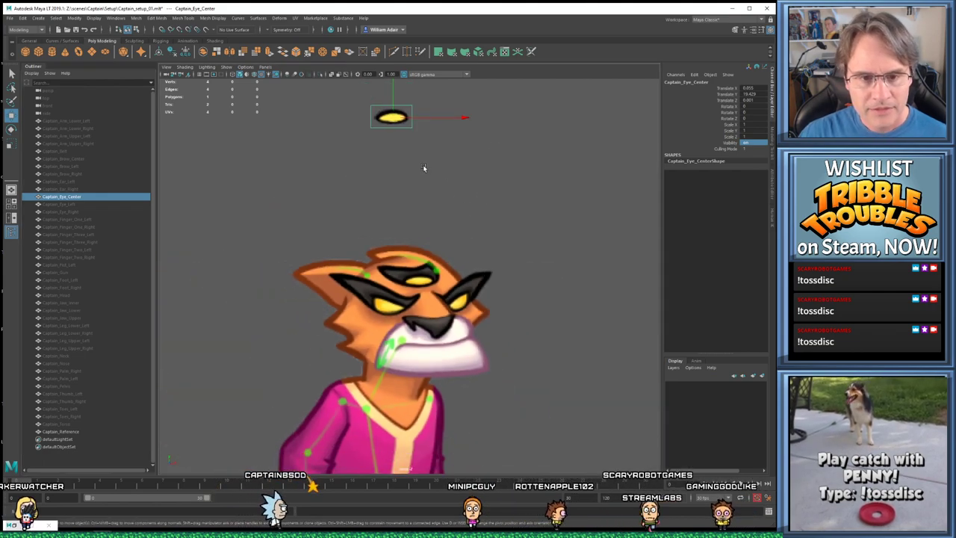
pyautogui.keyDown('alt'); pyautogui.moveTo(422, 168); pyautogui.dragTo(433, 208, button='middle'); pyautogui.keyUp('alt')
pyautogui.moveTo(416, 196); pyautogui.dragTo(445, 364)
pyautogui.press('f')
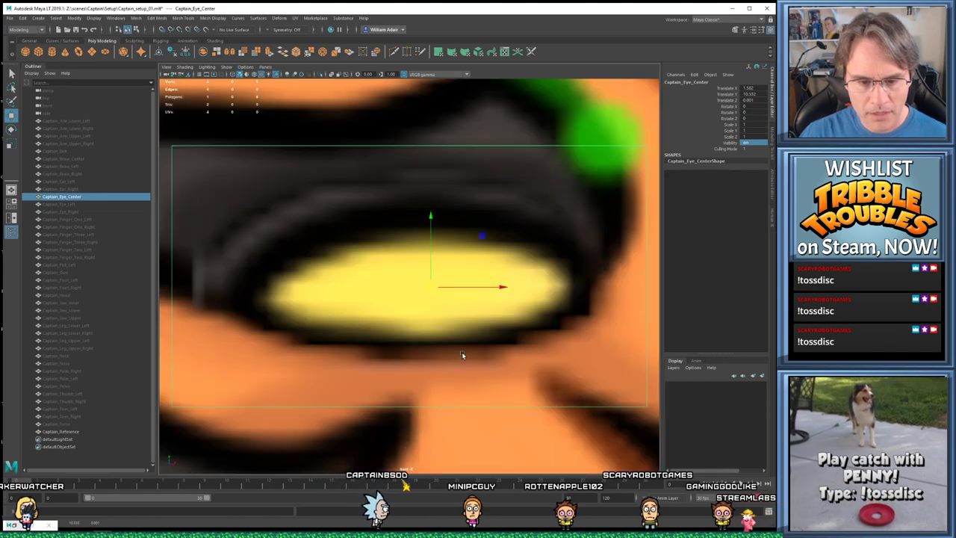
pyautogui.scroll(-6, 462, 356)
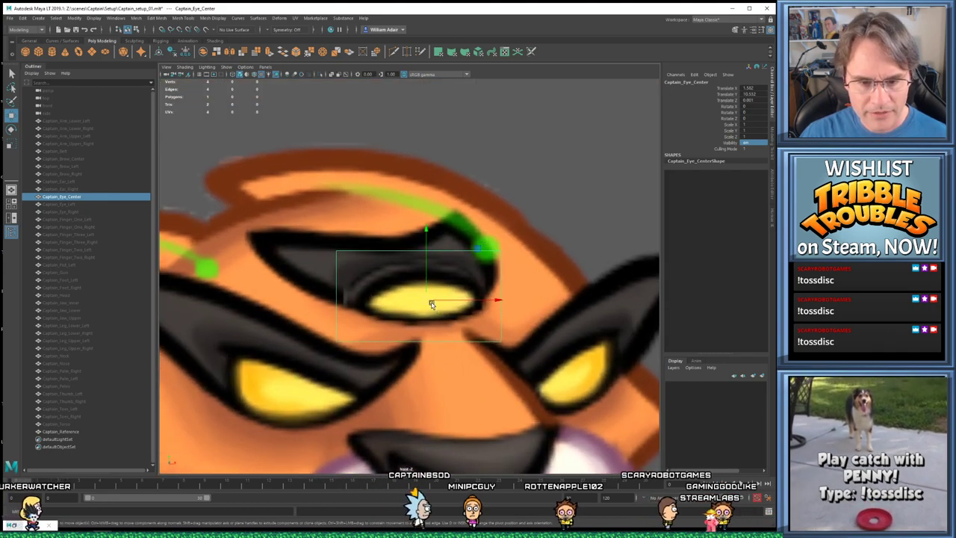
pyautogui.moveTo(431, 303)
pyautogui.mouseDown()
pyautogui.moveTo(416, 298)
pyautogui.moveTo(442, 295)
pyautogui.moveTo(424, 293)
pyautogui.mouseUp()
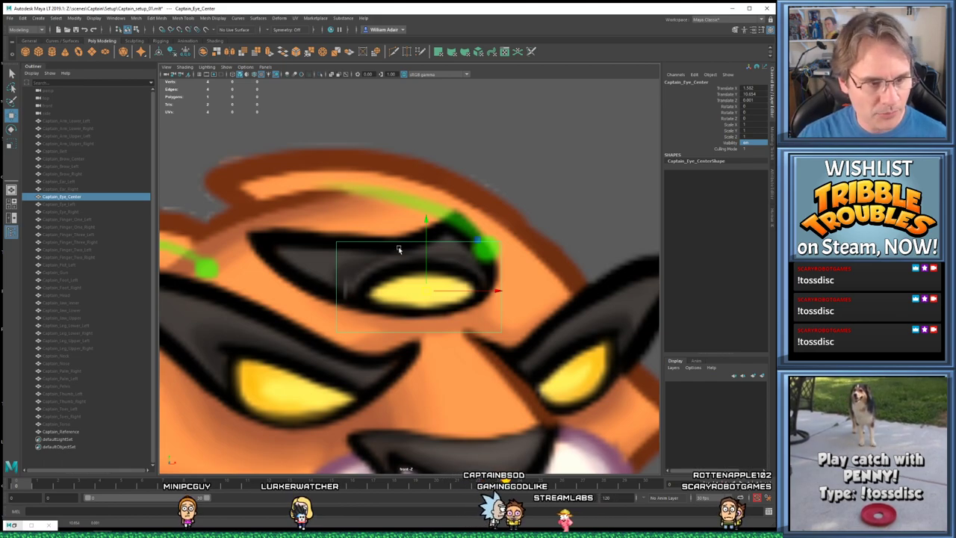
pyautogui.moveTo(428, 283)
pyautogui.mouseDown()
pyautogui.moveTo(426, 265)
pyautogui.moveTo(429, 279)
pyautogui.mouseUp()
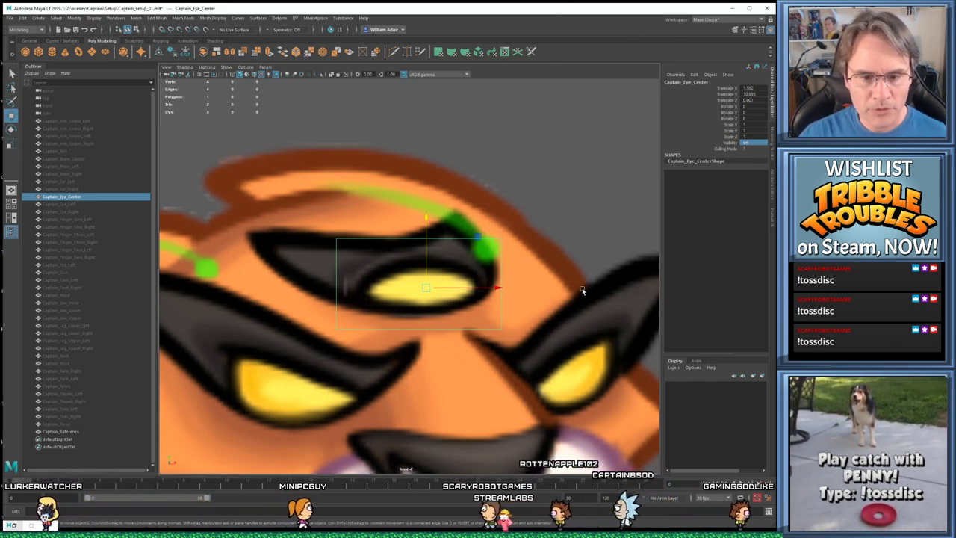
# Hide the centre eye piece and select Captain_Eye_Left
pyautogui.keyDown('alt'); pyautogui.moveTo(565, 320); pyautogui.dragTo(543, 247, button='middle'); pyautogui.keyUp('alt')
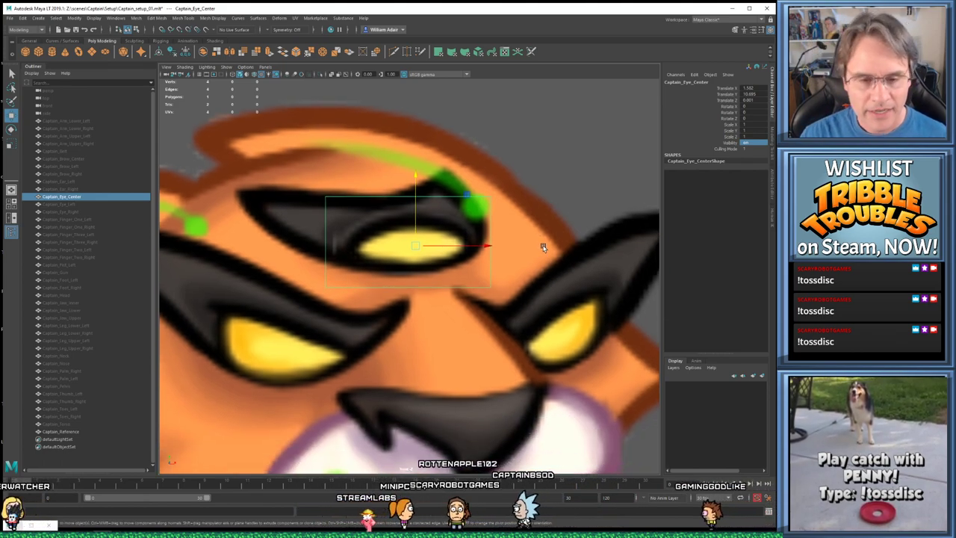
pyautogui.keyDown('alt'); pyautogui.moveTo(512, 269); pyautogui.dragTo(515, 242, button='middle'); pyautogui.keyUp('alt')
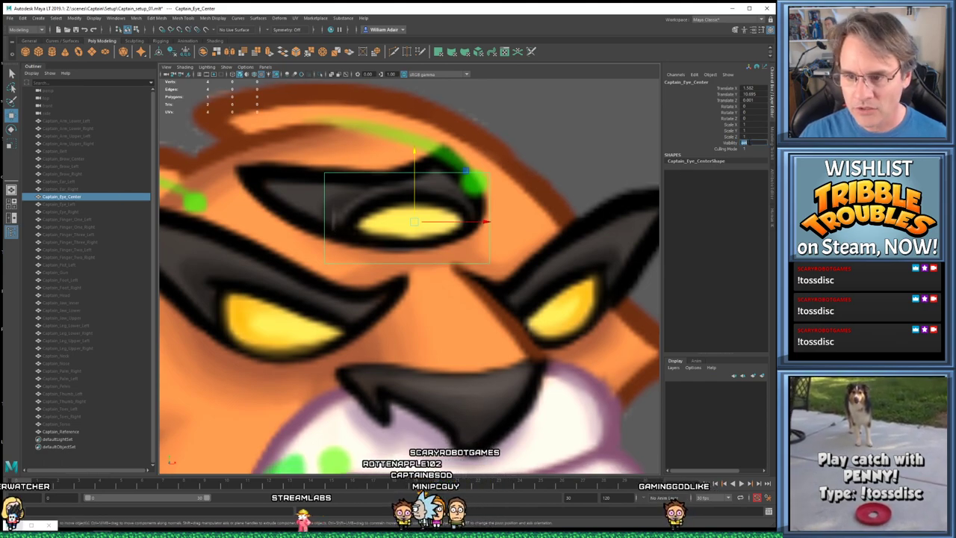
pyautogui.press('Return')
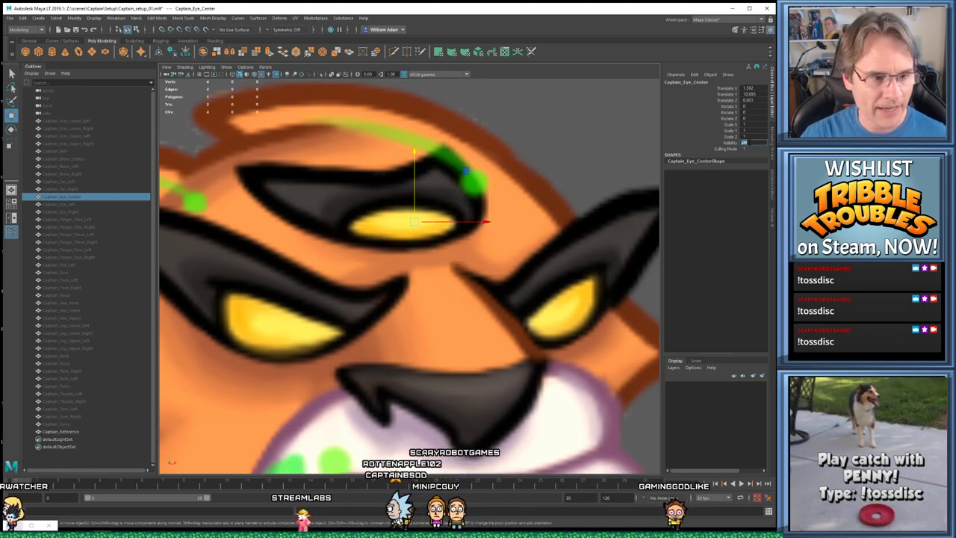
pyautogui.click(71, 204)
# Move Captain_Eye_Left onto the face and nudge it left over the reference's left eye
pyautogui.click(745, 142)
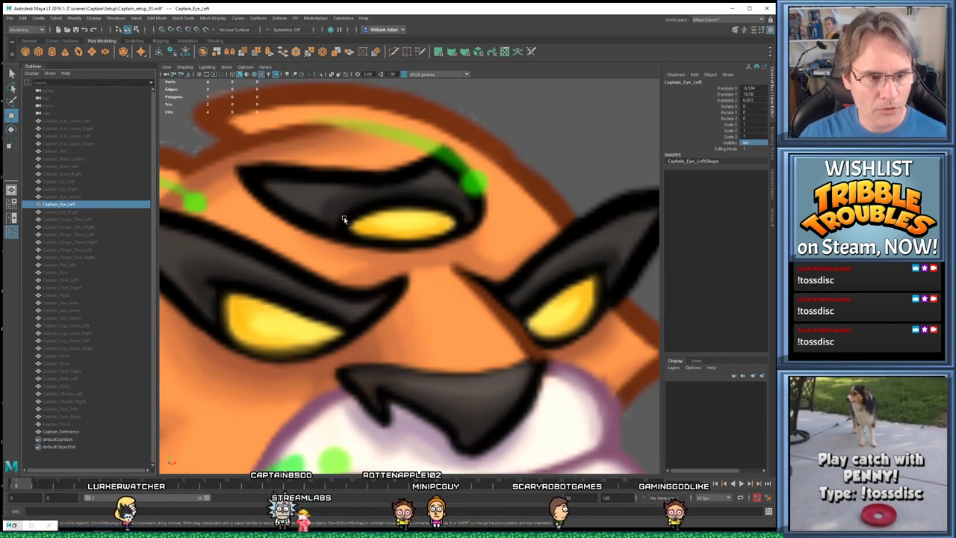
pyautogui.press('f')
pyautogui.scroll(-5, 463, 303)
pyautogui.keyDown('alt'); pyautogui.moveTo(462, 314); pyautogui.dragTo(353, 179, button='middle'); pyautogui.keyUp('alt')
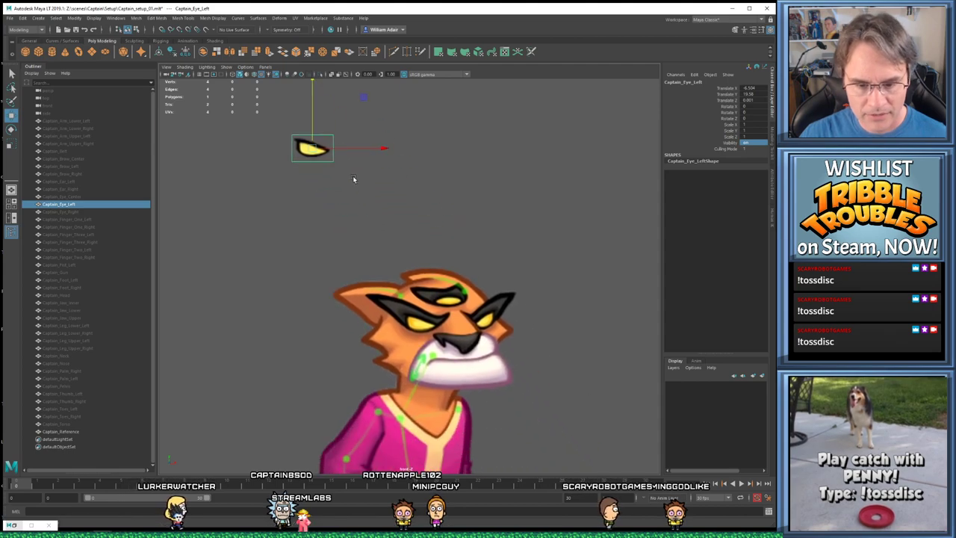
pyautogui.moveTo(325, 160); pyautogui.dragTo(432, 340)
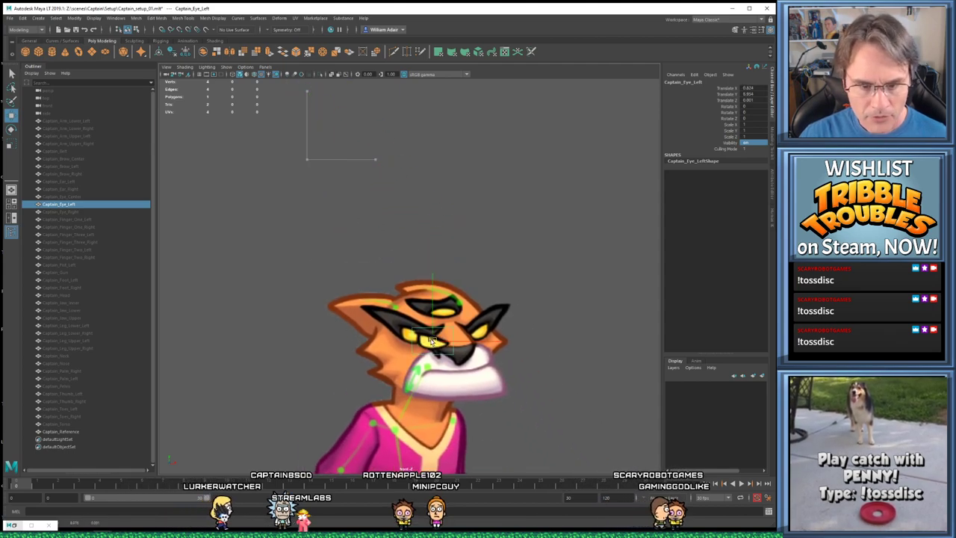
pyautogui.press('f')
pyautogui.scroll(-8, 421, 336)
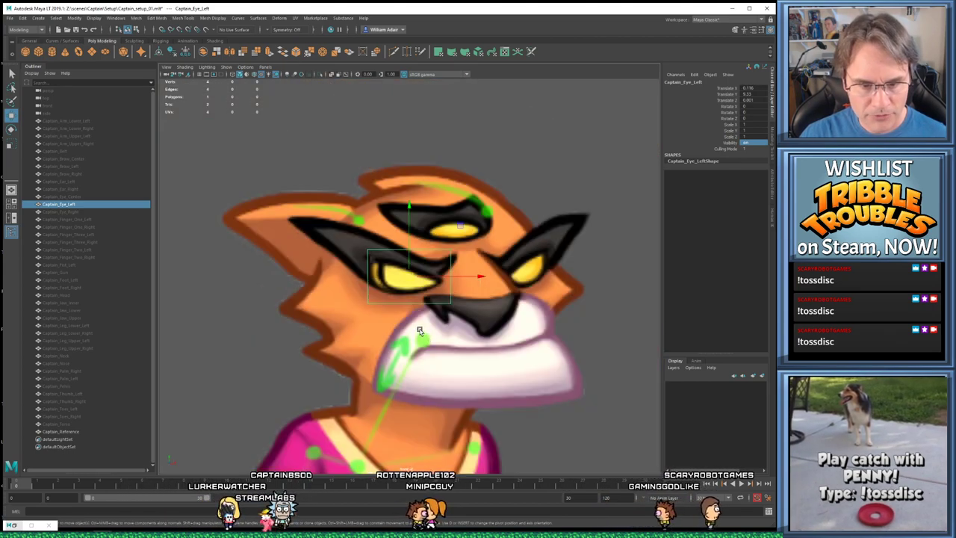
pyautogui.scroll(3, 397, 320)
pyautogui.press('f')
pyautogui.moveTo(407, 274); pyautogui.dragTo(376, 270)
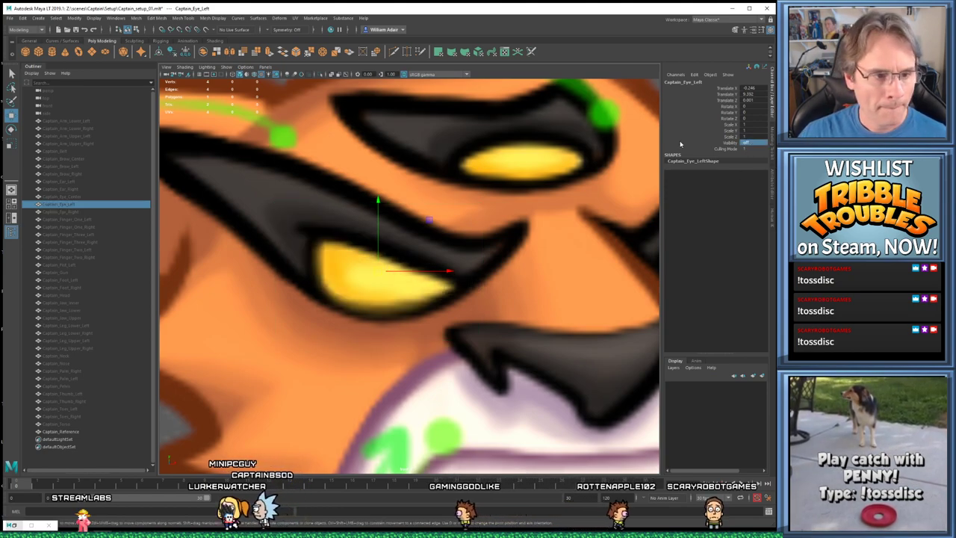
# Move Captain_Eye_Right onto the reference's right eye, then set its Visibility to 0
pyautogui.click(80, 212)
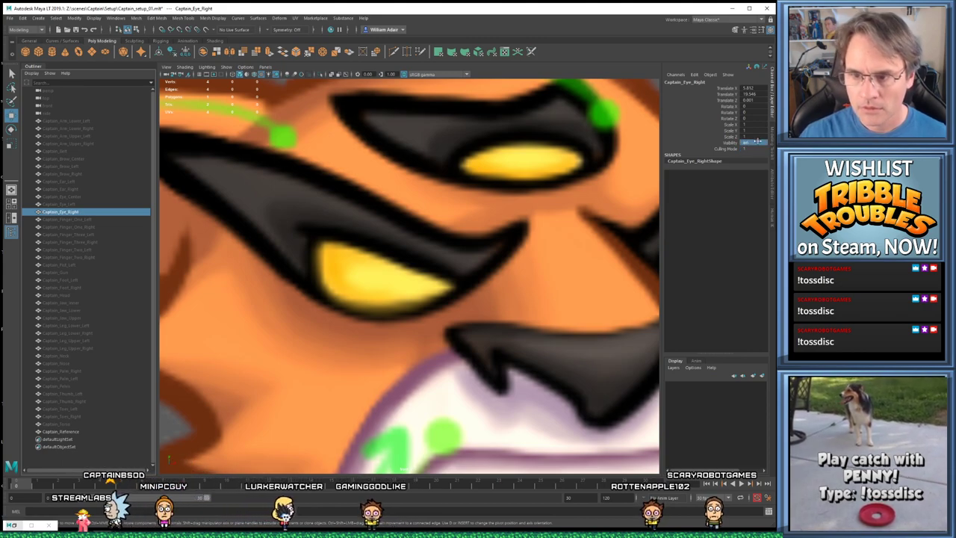
pyautogui.scroll(-8, 449, 138)
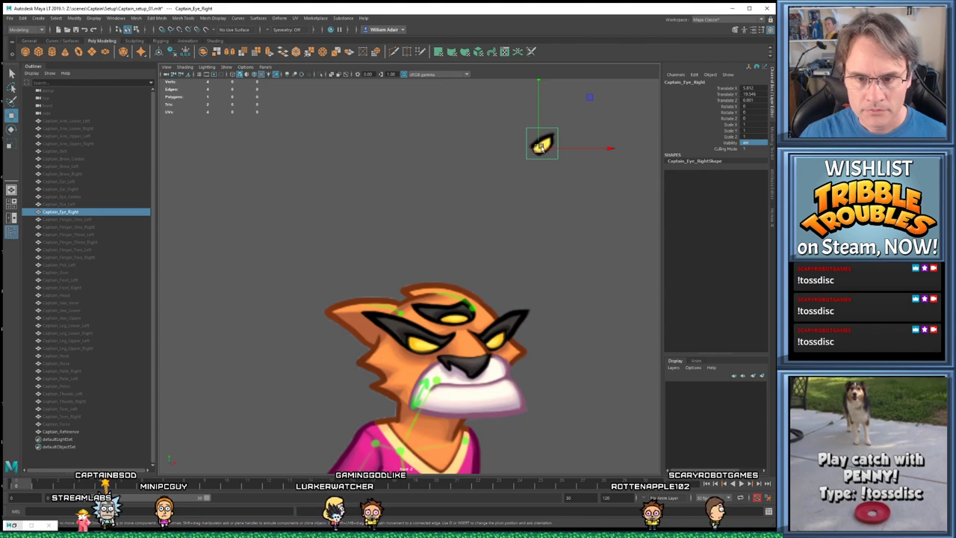
pyautogui.moveTo(537, 147); pyautogui.dragTo(526, 278)
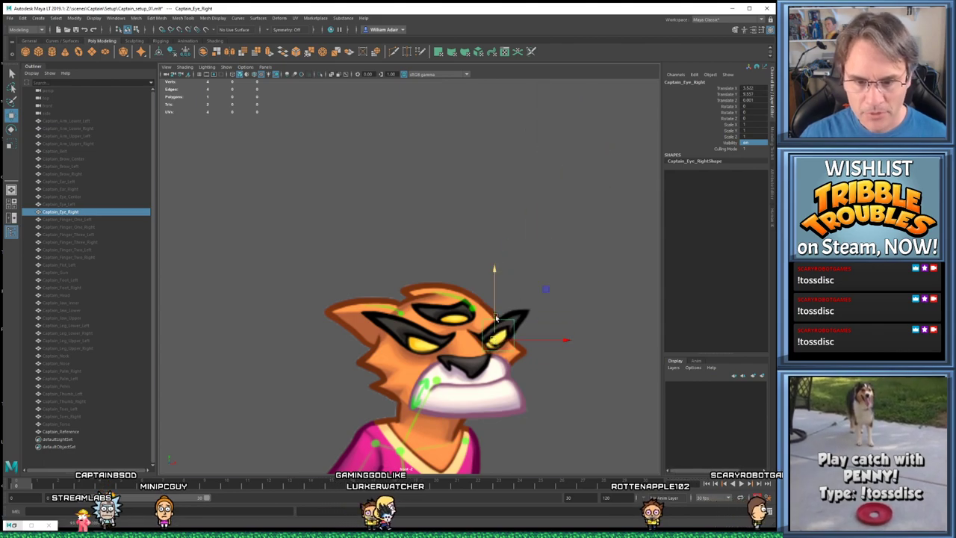
pyautogui.scroll(6, 485, 316)
pyautogui.scroll(-5, 474, 314)
pyautogui.scroll(5, 586, 299)
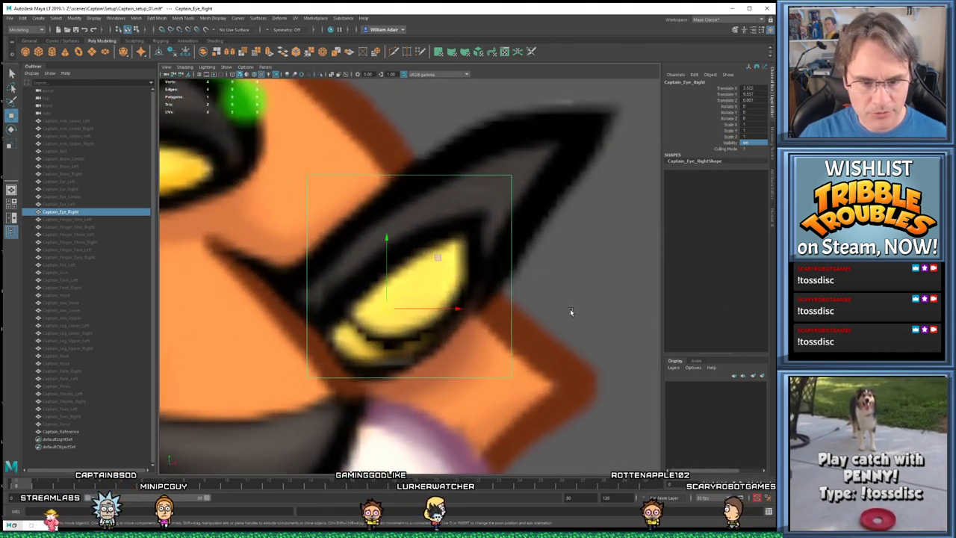
pyautogui.moveTo(386, 308); pyautogui.dragTo(371, 326)
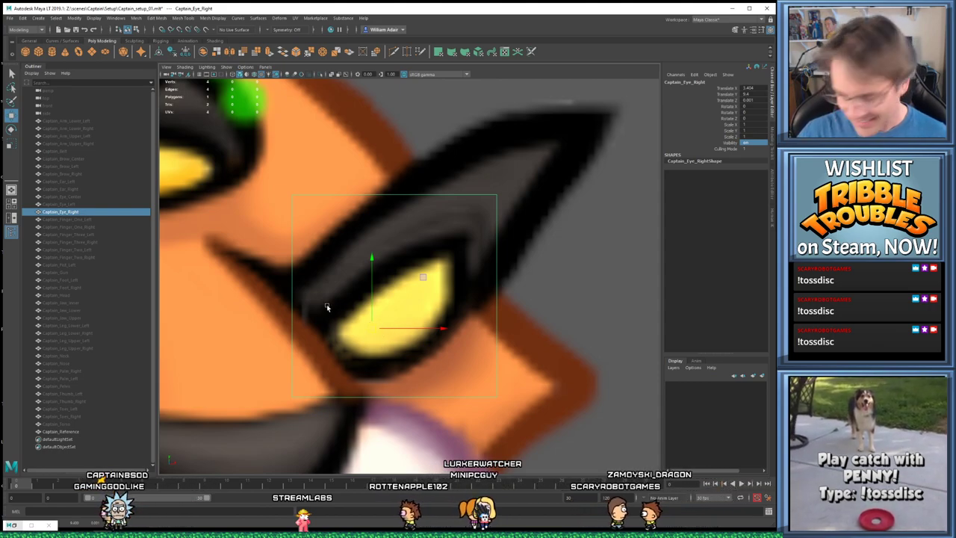
pyautogui.moveTo(365, 320)
pyautogui.mouseDown()
pyautogui.moveTo(373, 326)
pyautogui.moveTo(356, 320)
pyautogui.moveTo(372, 328)
pyautogui.mouseUp()
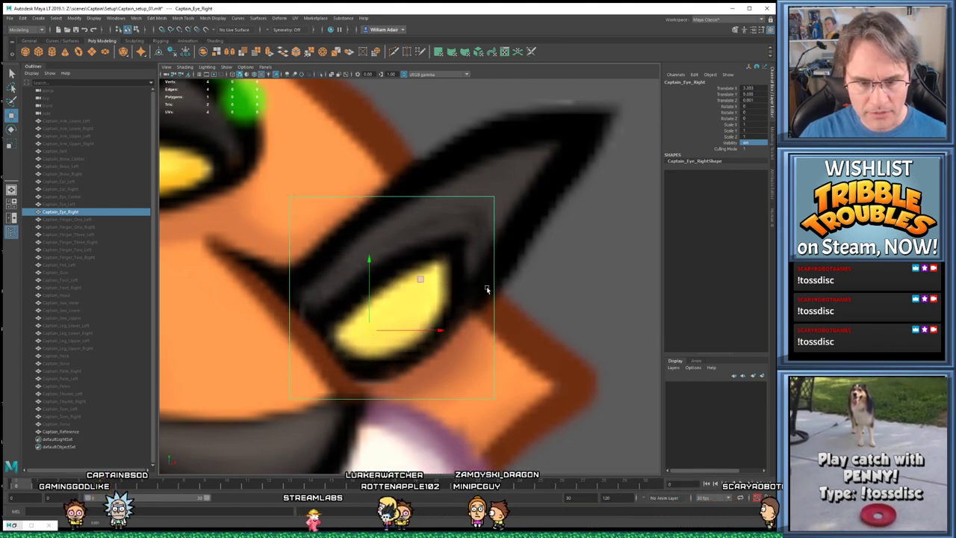
pyautogui.scroll(-5, 484, 290)
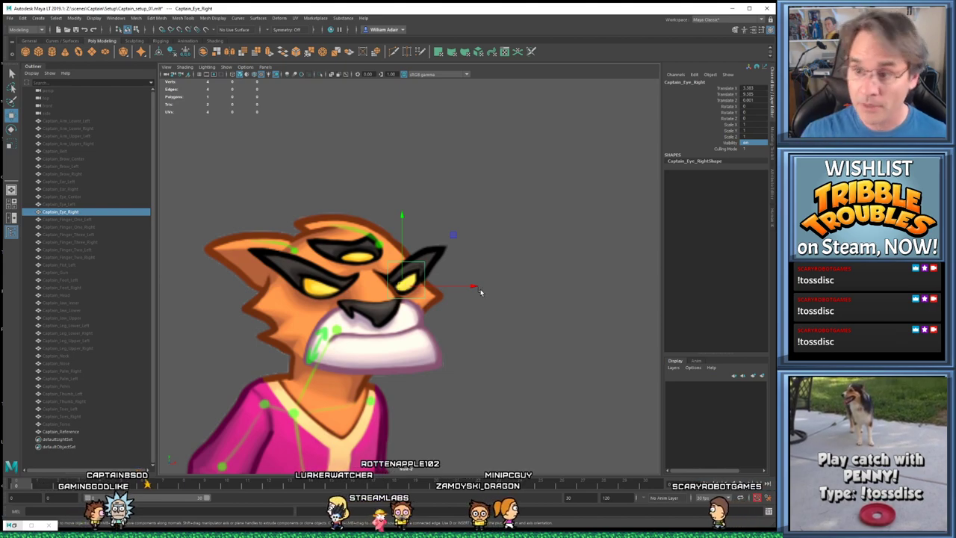
pyautogui.keyDown('alt'); pyautogui.moveTo(480, 277); pyautogui.dragTo(541, 239, button='middle'); pyautogui.keyUp('alt')
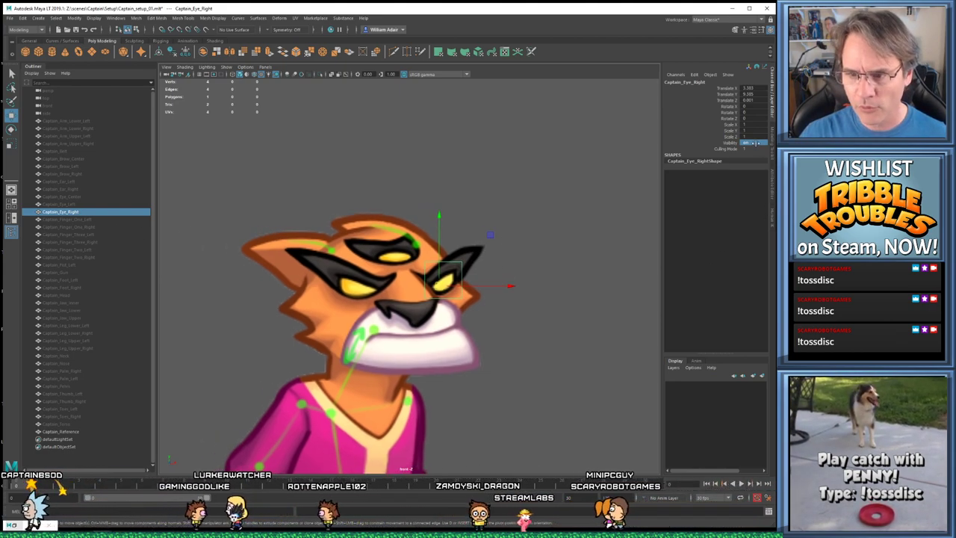
pyautogui.write('0')
pyautogui.press('Return')
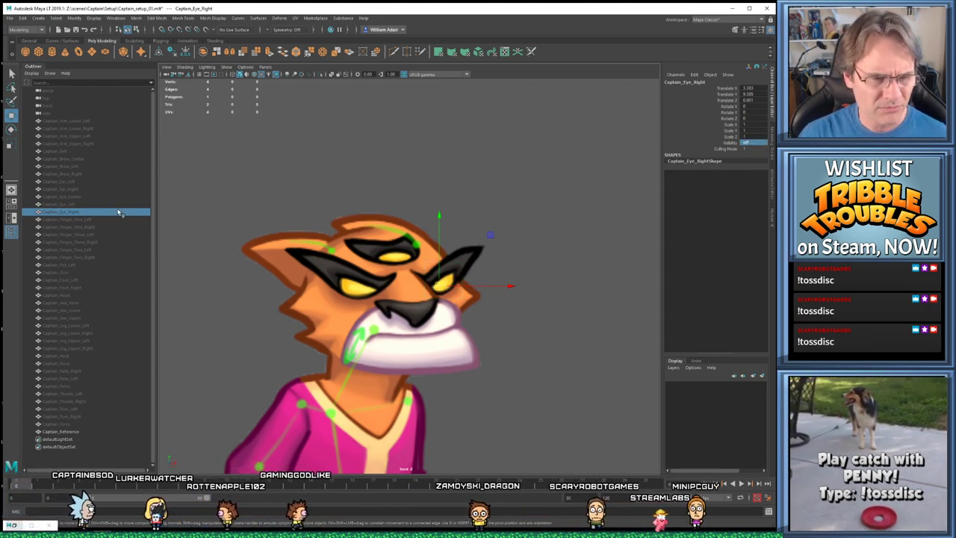
# Move the Captain_Finger_One_Left cutout onto the character's hand
pyautogui.click(77, 219)
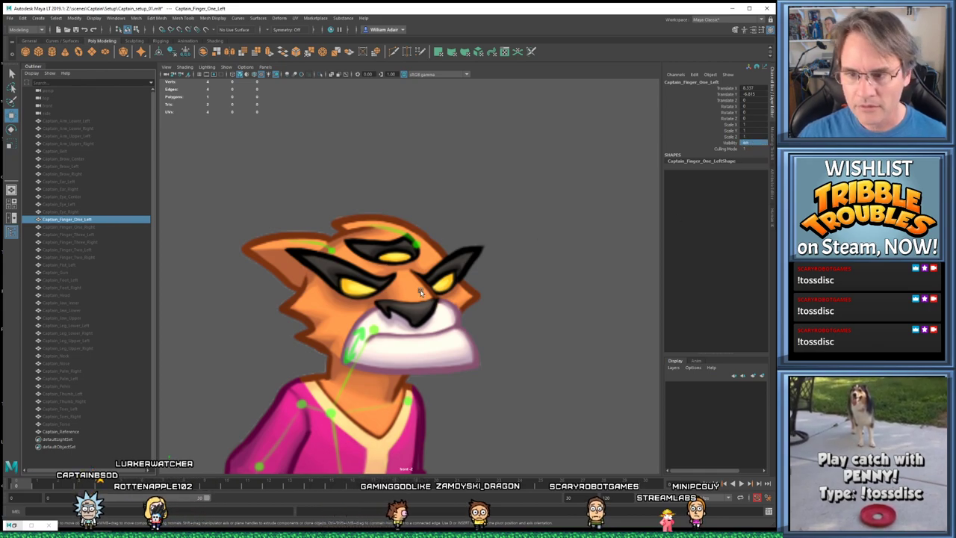
pyautogui.press('f')
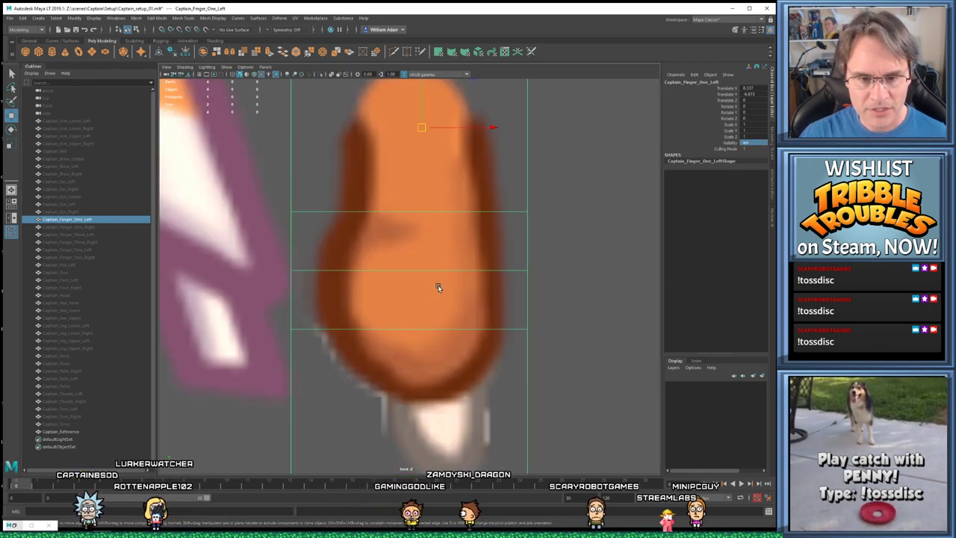
pyautogui.scroll(-5, 437, 288)
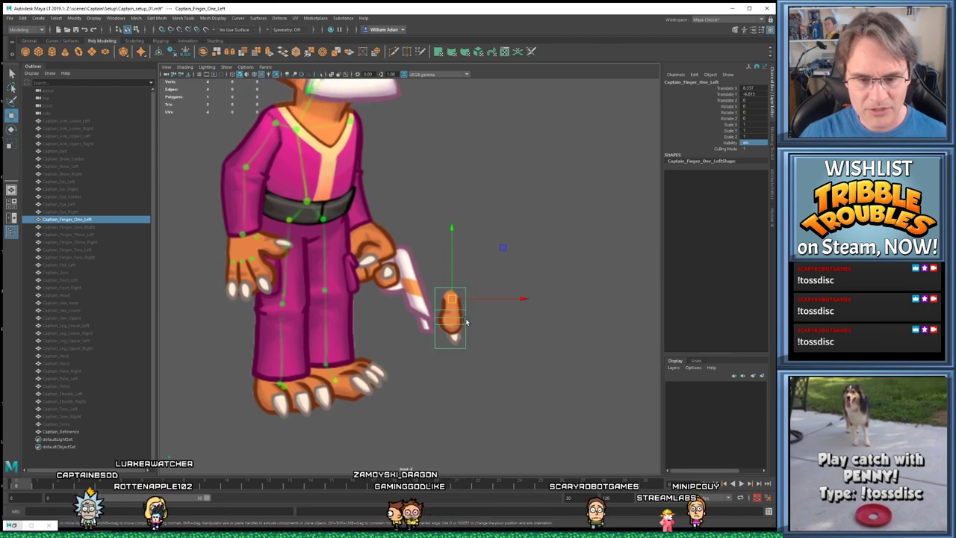
pyautogui.moveTo(456, 302); pyautogui.dragTo(358, 263)
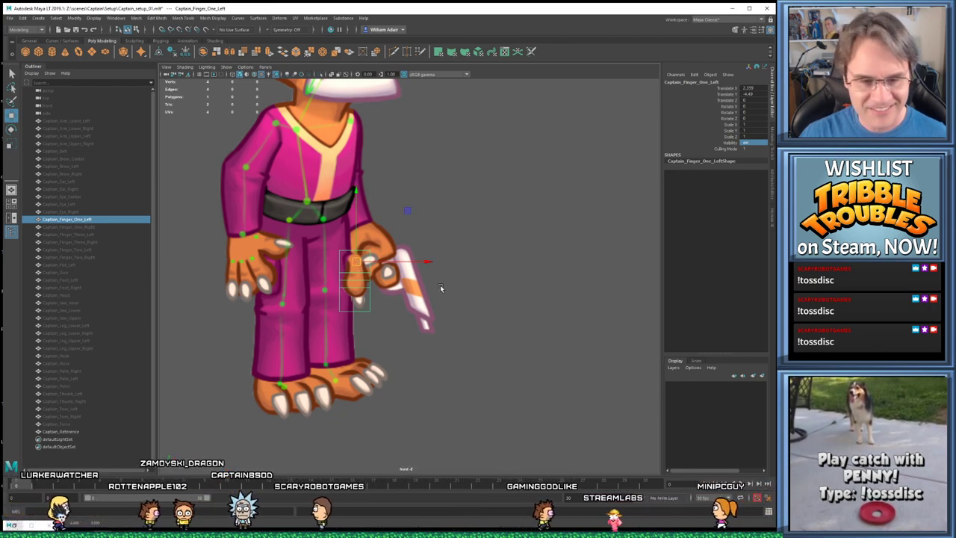
# Set Captain_Finger_One_Right's Visibility to 1 and position it over the tiger's hand
pyautogui.click(82, 226)
pyautogui.doubleClick(747, 142)
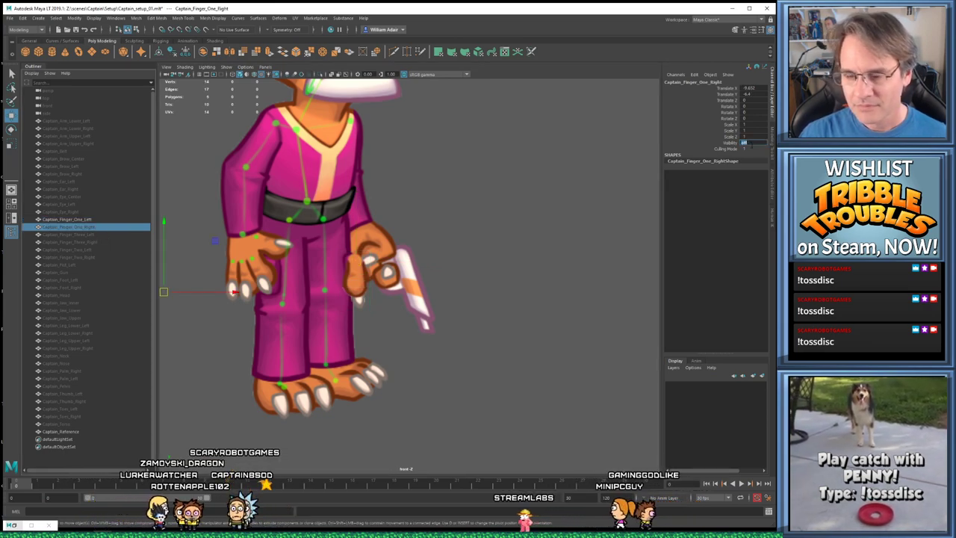
pyautogui.write('1')
pyautogui.press('Return')
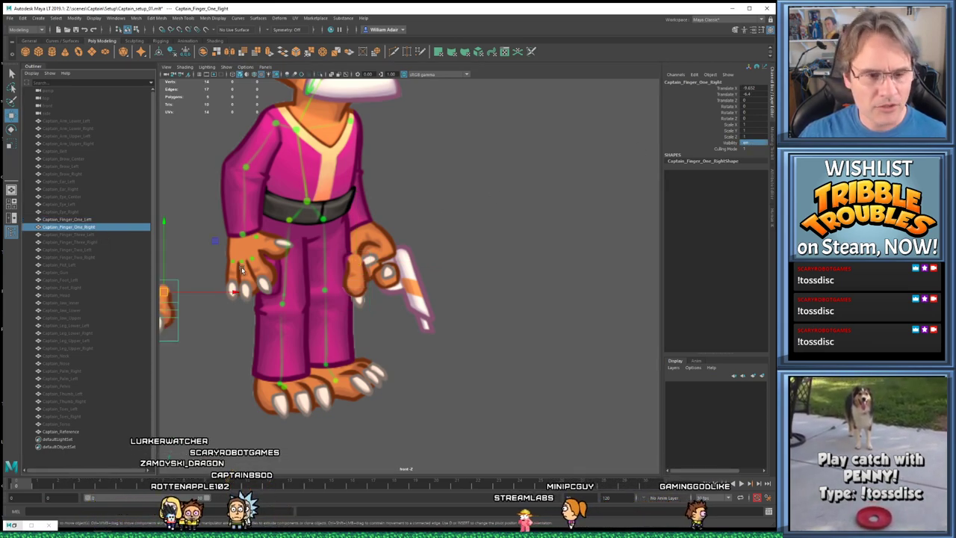
pyautogui.moveTo(166, 293); pyautogui.dragTo(228, 263)
pyautogui.press('f')
pyautogui.scroll(-5, 321, 314)
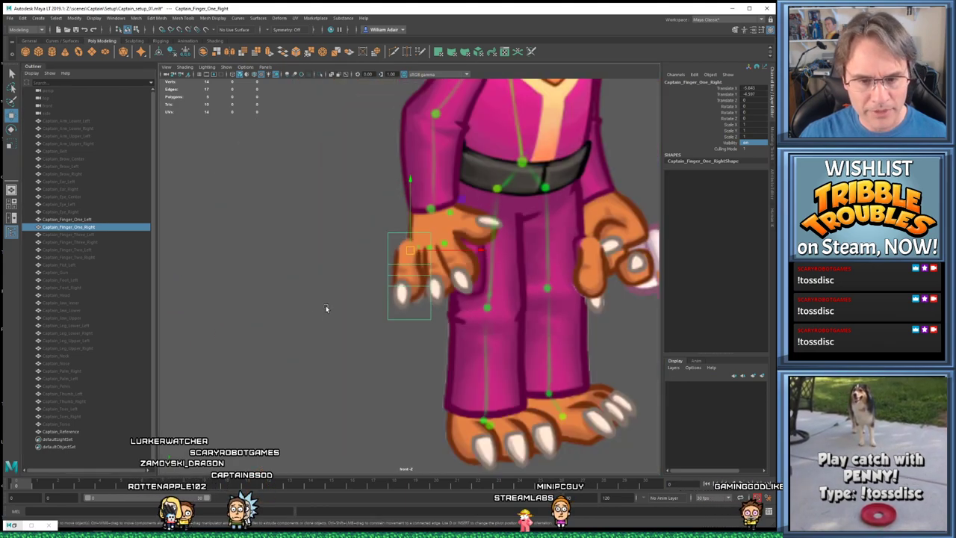
pyautogui.scroll(4, 326, 311)
pyautogui.scroll(-2, 476, 263)
pyautogui.scroll(2, 367, 274)
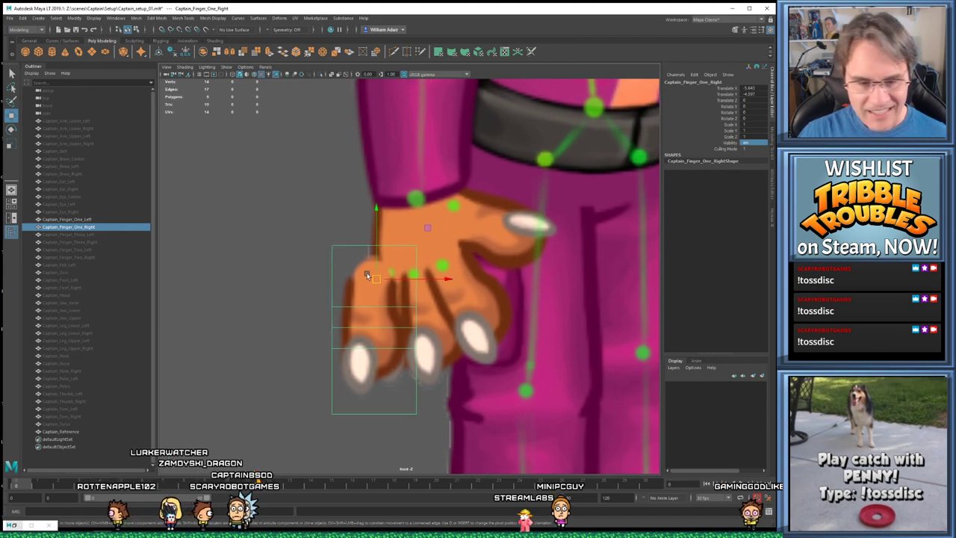
pyautogui.moveTo(374, 277); pyautogui.dragTo(402, 271)
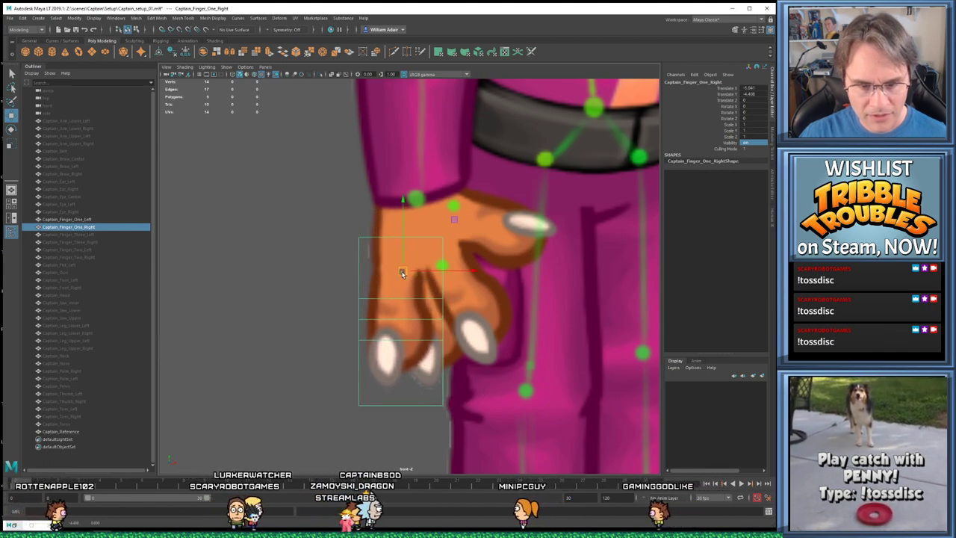
pyautogui.keyDown('alt'); pyautogui.moveTo(445, 308); pyautogui.dragTo(403, 313, button='middle'); pyautogui.keyUp('alt')
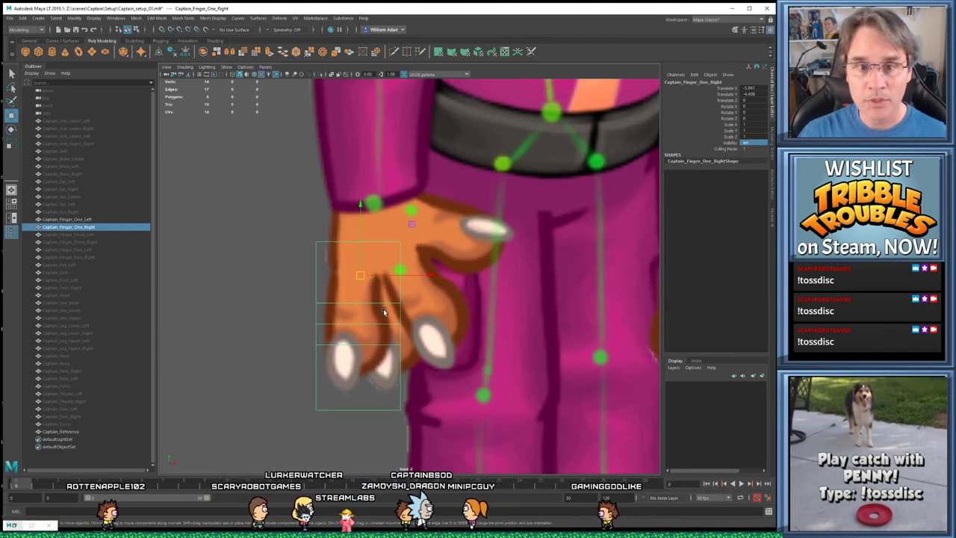
# Select both Finger_One cutouts, nudge them into place, and set their Visibility to 0
pyautogui.click(112, 236)
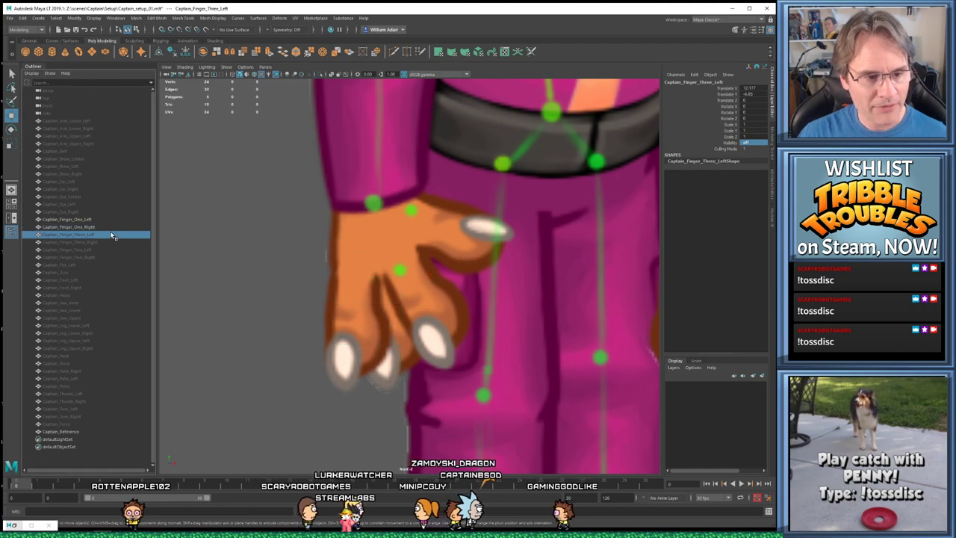
pyautogui.moveTo(108, 218); pyautogui.dragTo(106, 231)
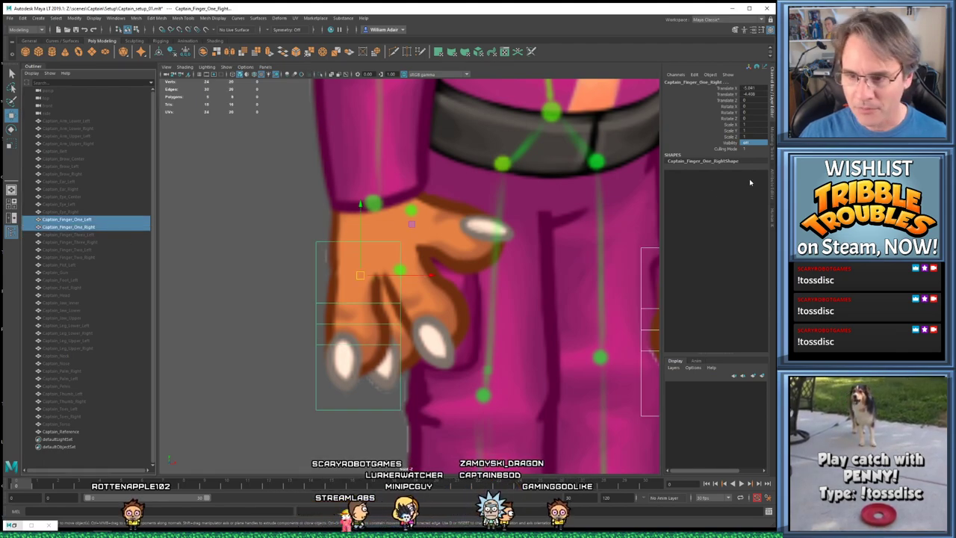
pyautogui.write('0')
pyautogui.press('Return')
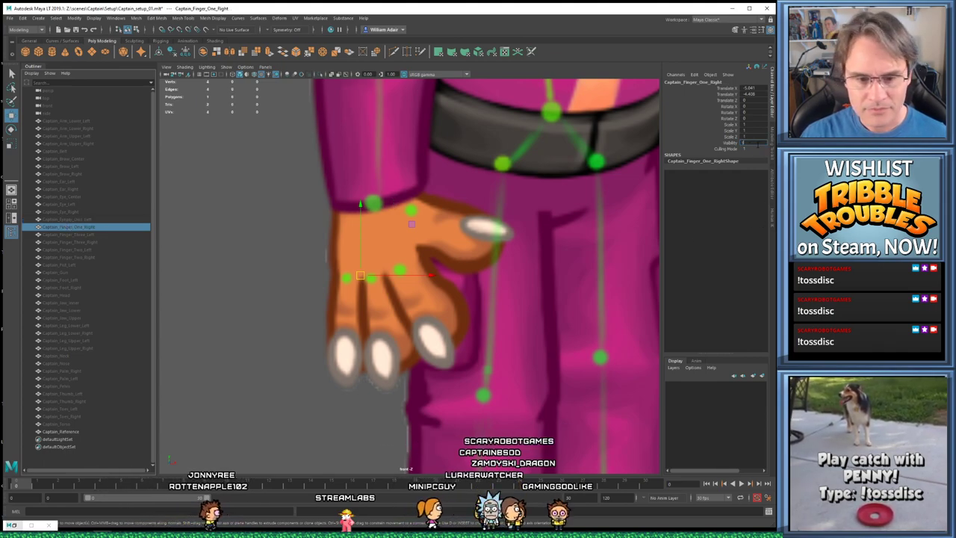
pyautogui.write('1')
pyautogui.press('Return')
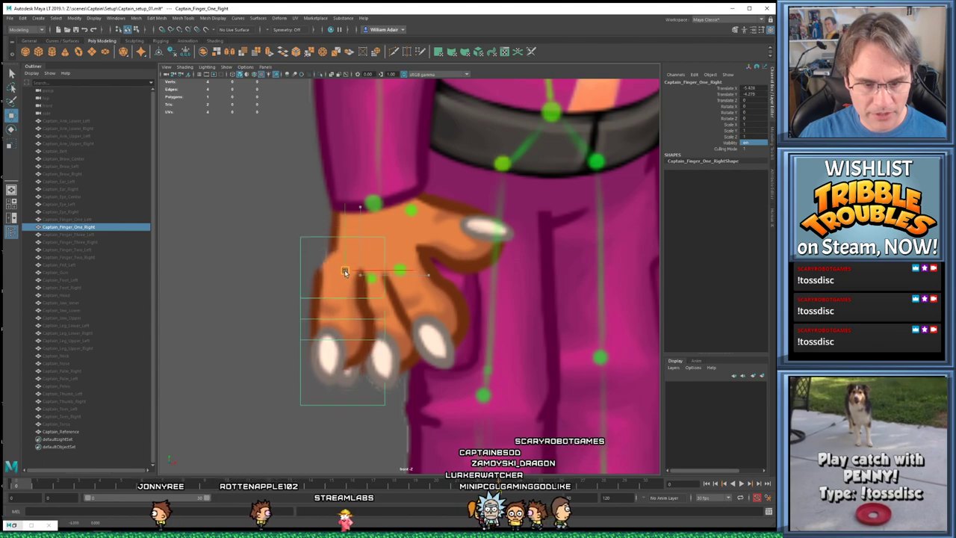
pyautogui.moveTo(360, 275)
pyautogui.mouseDown()
pyautogui.moveTo(545, 276)
pyautogui.moveTo(337, 277)
pyautogui.moveTo(369, 276)
pyautogui.moveTo(358, 276)
pyautogui.mouseUp()
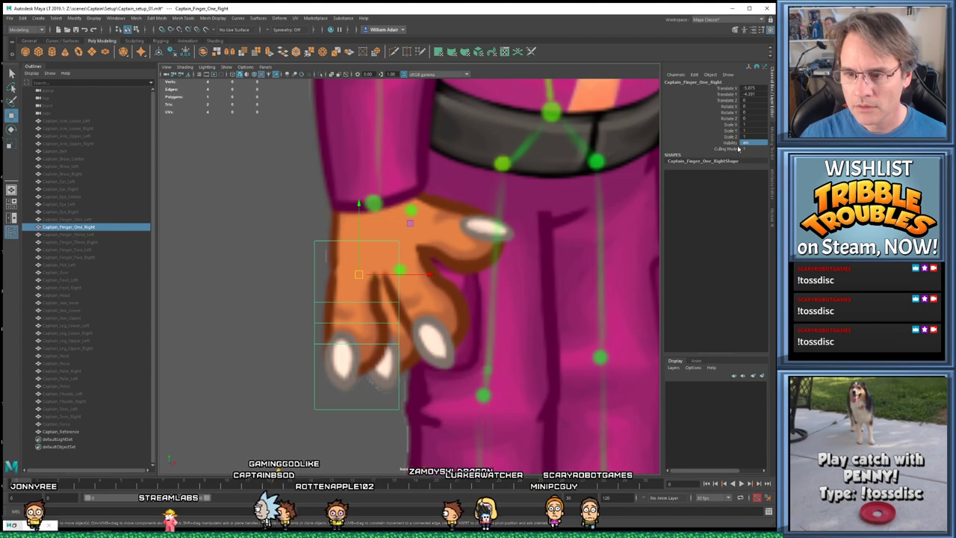
pyautogui.press('Return')
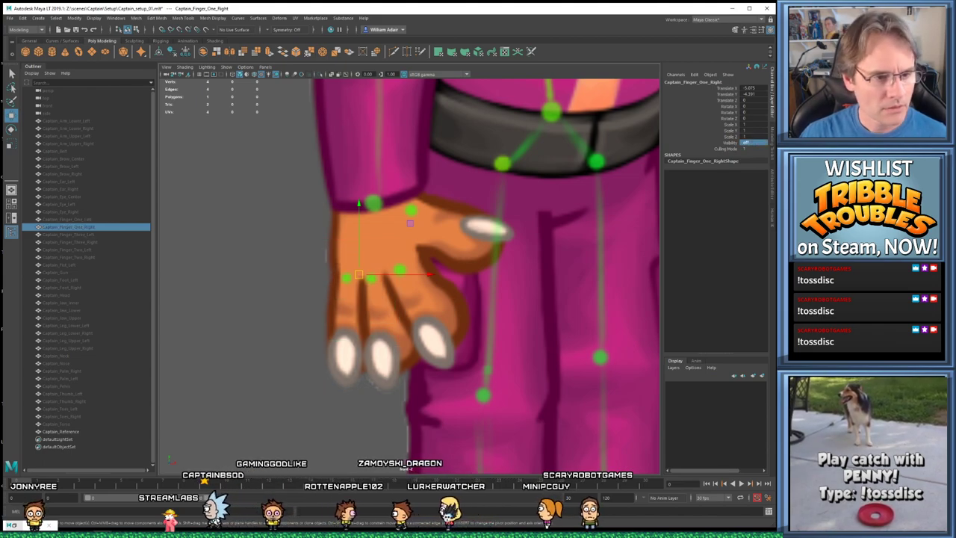
pyautogui.click(86, 234)
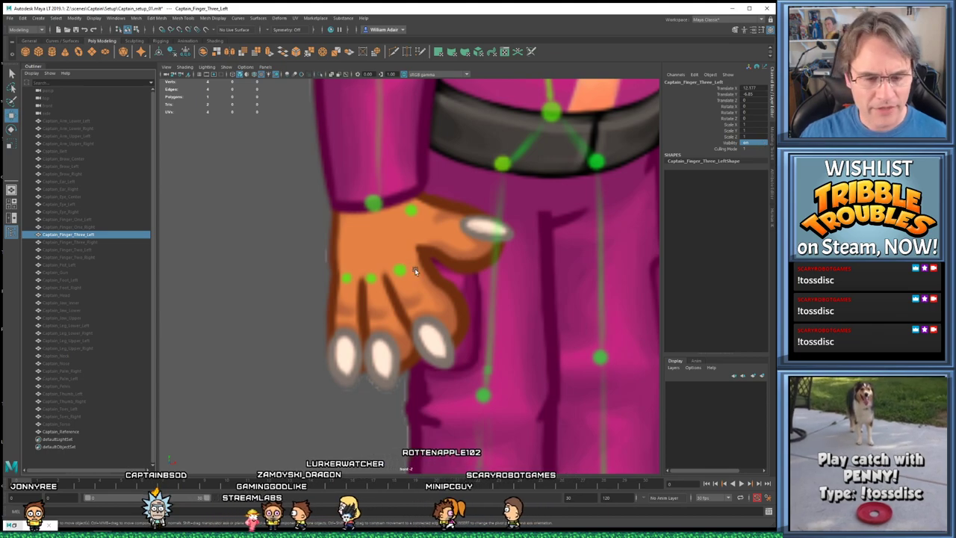
# Move and rotate Captain_Finger_Three_Left onto the tiger's other hand, then hide it
pyautogui.press('f')
pyautogui.scroll(-5, 416, 283)
pyautogui.keyDown('alt'); pyautogui.moveTo(416, 283); pyautogui.dragTo(543, 341, button='middle'); pyautogui.keyUp('alt')
pyautogui.moveTo(395, 277); pyautogui.dragTo(334, 264)
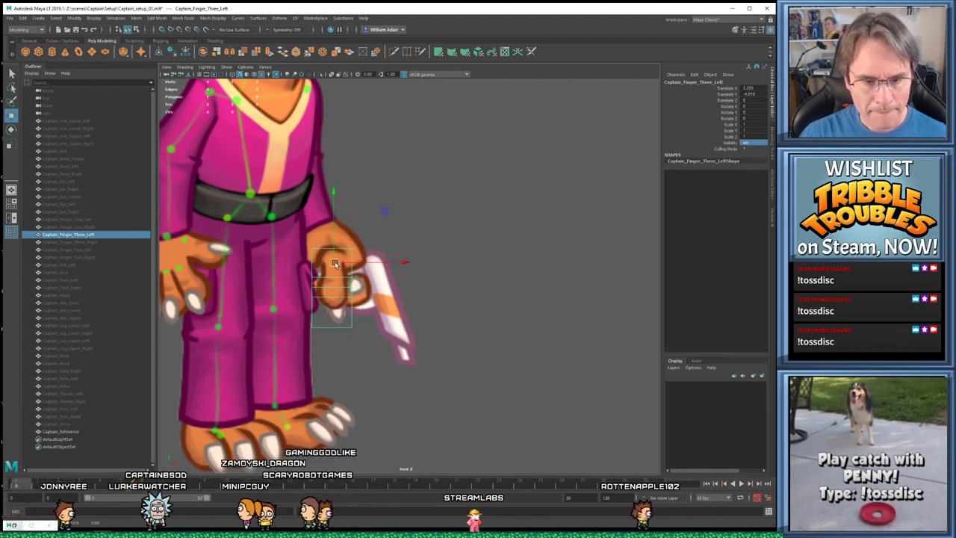
pyautogui.press('e')
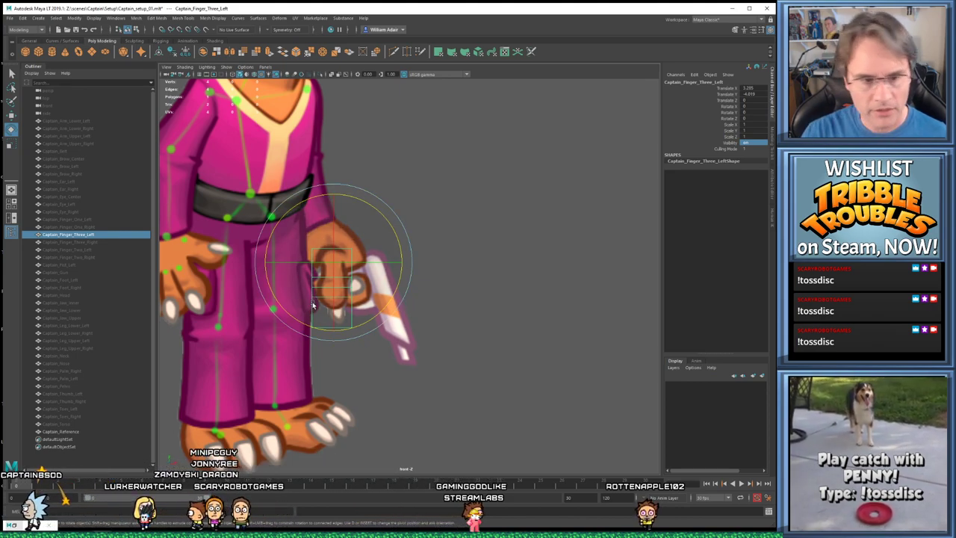
pyautogui.keyDown('alt'); pyautogui.moveTo(313, 305); pyautogui.dragTo(527, 247, button='middle'); pyautogui.keyUp('alt')
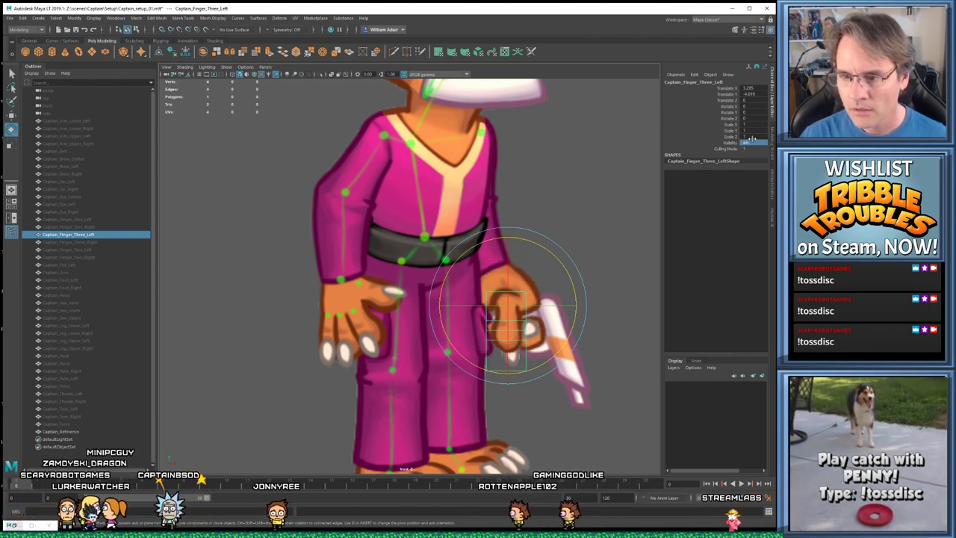
pyautogui.hotkey('ctrl', 'h')
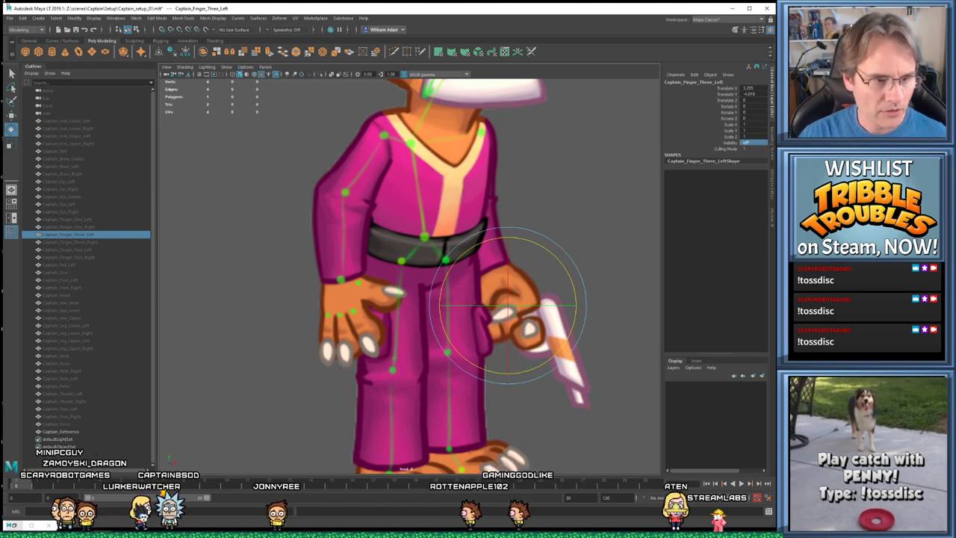
# Set Captain_Finger_Three_Right's Visibility to 1, fine-tune it on the hand, then hide it
pyautogui.click(113, 242)
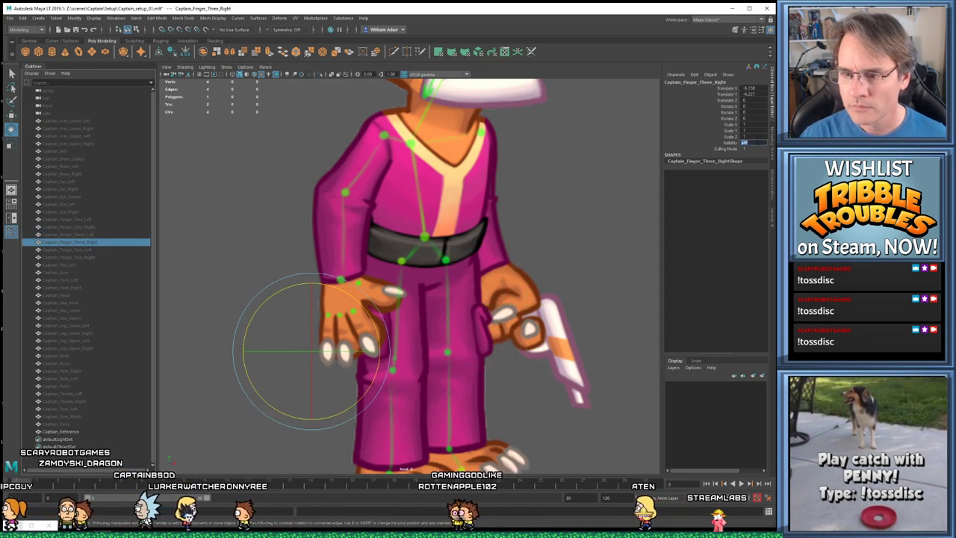
pyautogui.write('1')
pyautogui.press('Return')
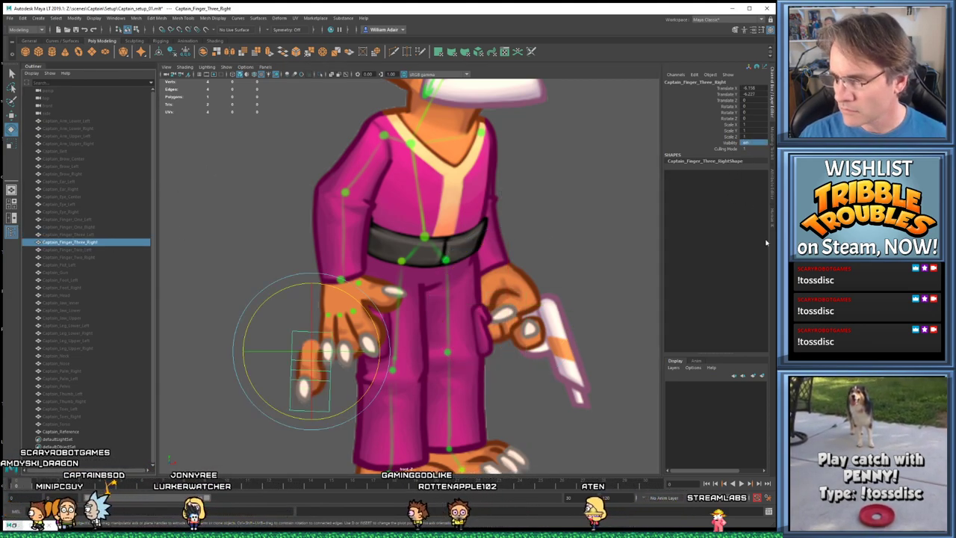
pyautogui.keyDown('alt'); pyautogui.moveTo(352, 239); pyautogui.dragTo(343, 283); pyautogui.keyUp('alt')
pyautogui.press('w')
pyautogui.press('f')
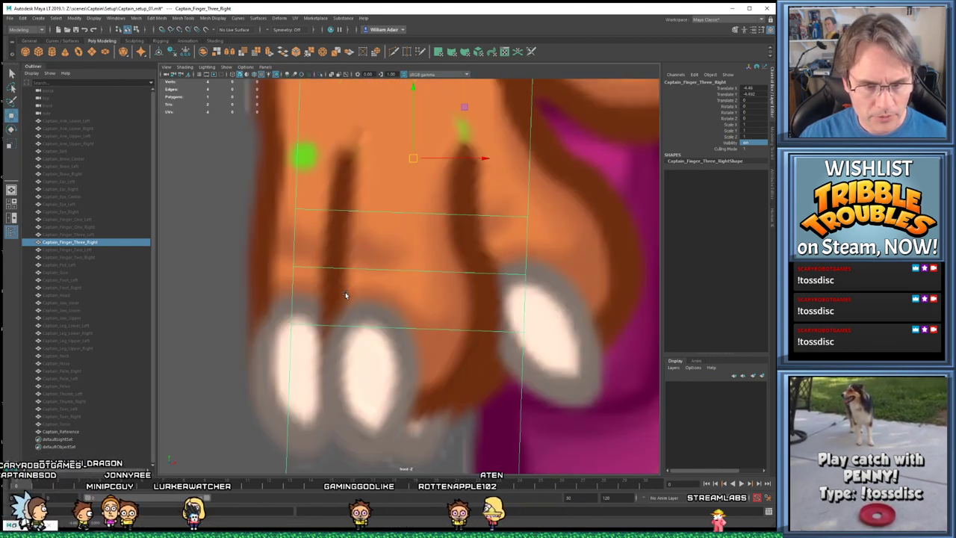
pyautogui.scroll(-5, 349, 298)
pyautogui.scroll(2, 388, 281)
pyautogui.moveTo(409, 249)
pyautogui.mouseDown()
pyautogui.moveTo(400, 254)
pyautogui.moveTo(407, 260)
pyautogui.moveTo(410, 250)
pyautogui.mouseUp()
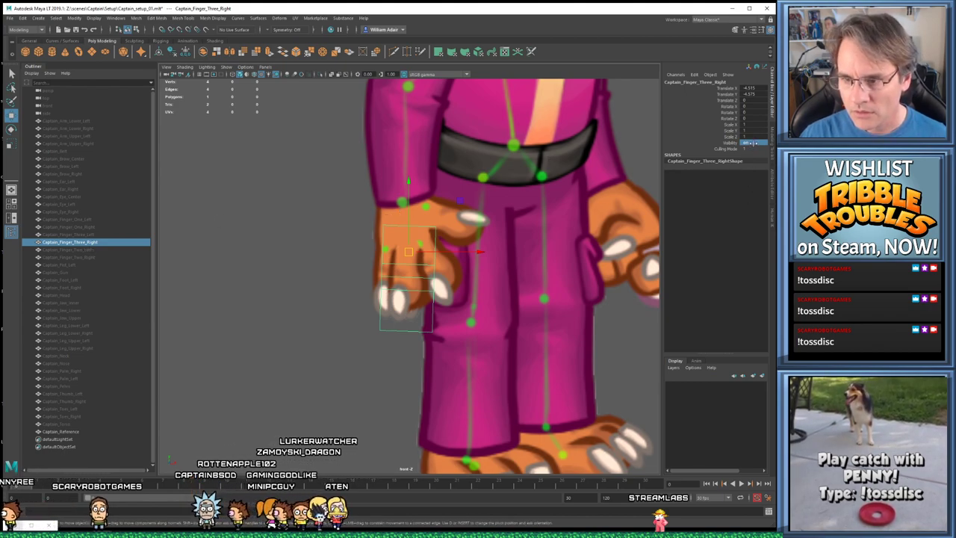
pyautogui.press('Return')
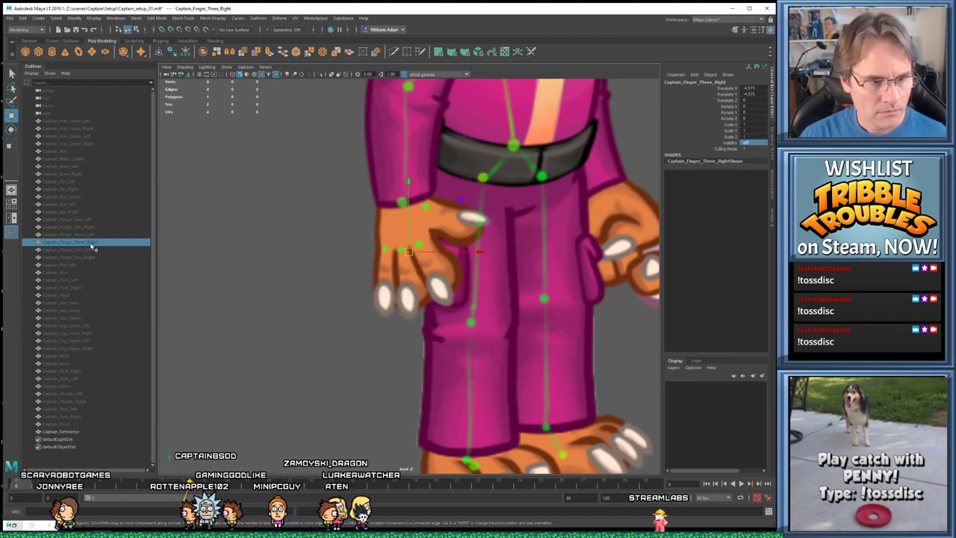
pyautogui.click(93, 249)
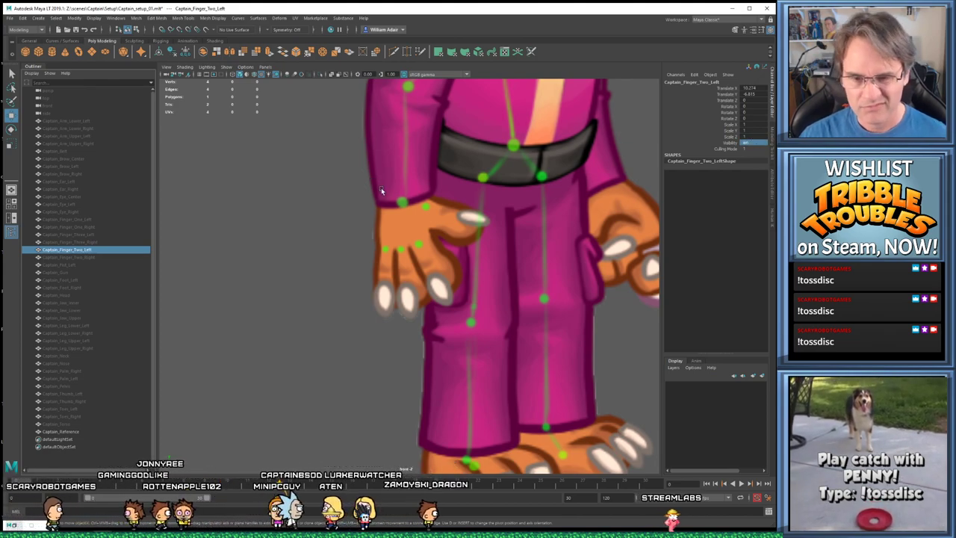
# Move Captain_Finger_Two_Left onto the tiger's hand and hide it
pyautogui.scroll(-5, 381, 187)
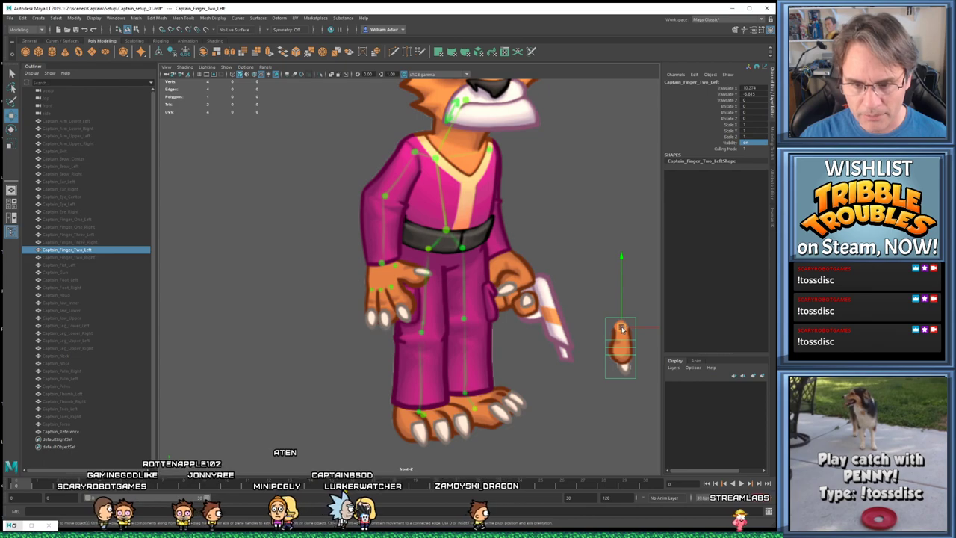
pyautogui.moveTo(639, 306); pyautogui.dragTo(509, 281, button='middle')
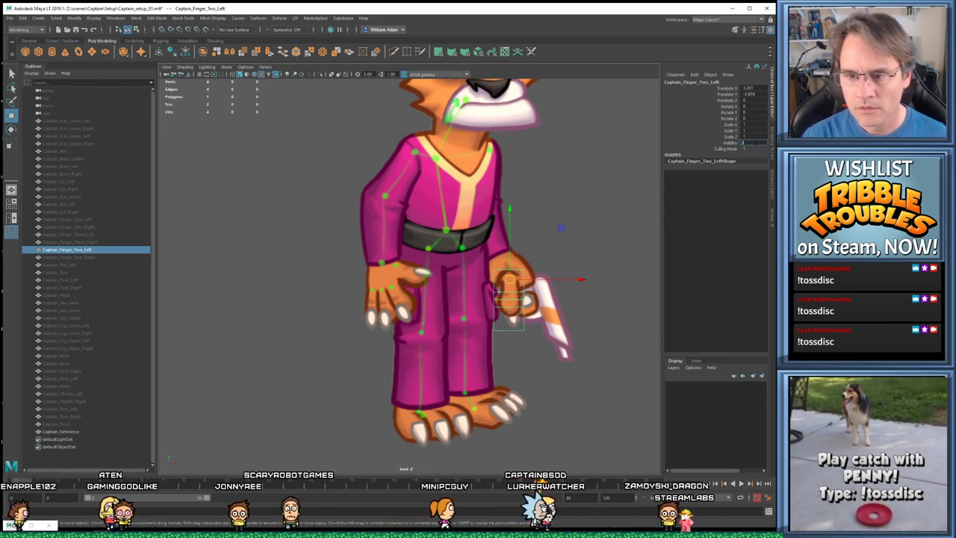
pyautogui.press('Return')
# Place Captain_Finger_Two_Right on the viewer's-left hand and set its Visibility to 0
pyautogui.click(121, 258)
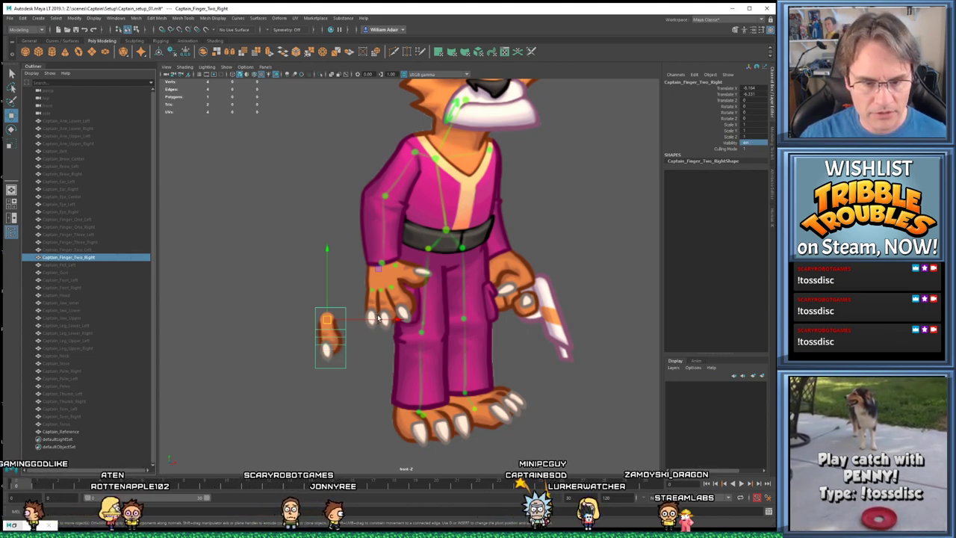
pyautogui.scroll(2, 379, 317)
pyautogui.moveTo(310, 329); pyautogui.dragTo(394, 290)
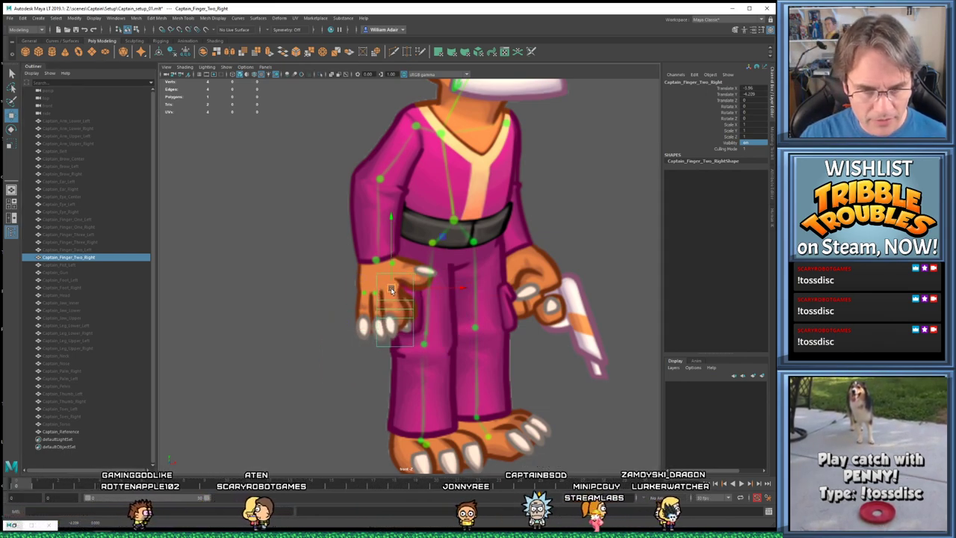
pyautogui.moveTo(391, 290); pyautogui.dragTo(391, 290)
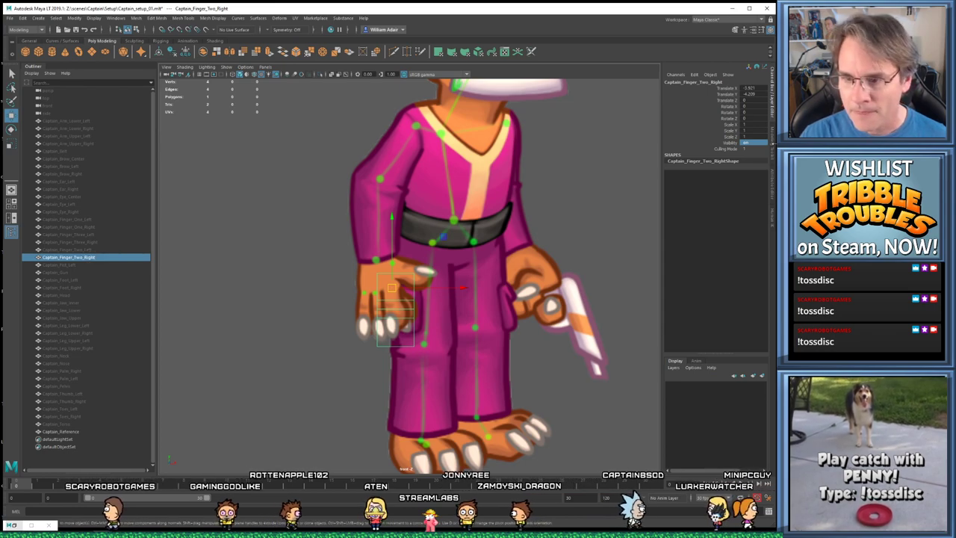
pyautogui.write('0')
pyautogui.press('Return')
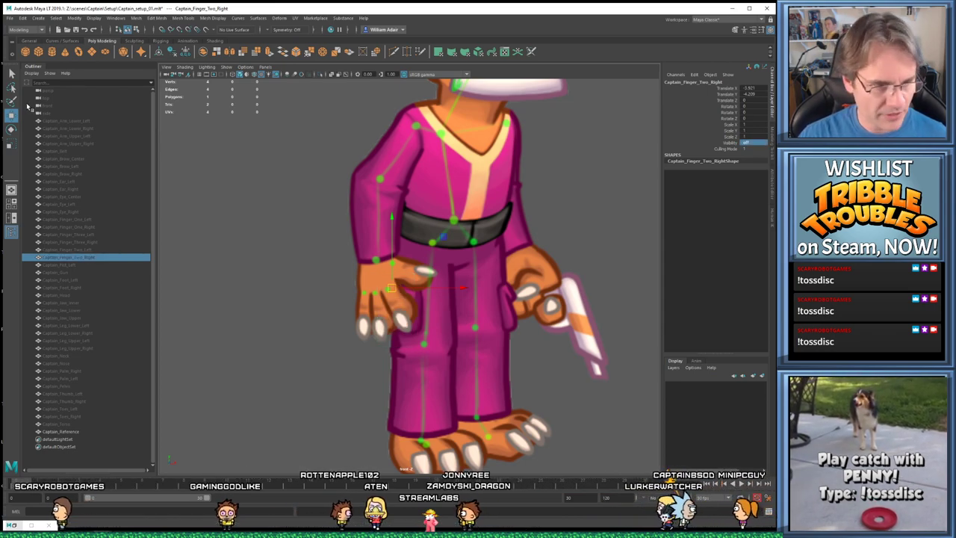
pyautogui.click(88, 265)
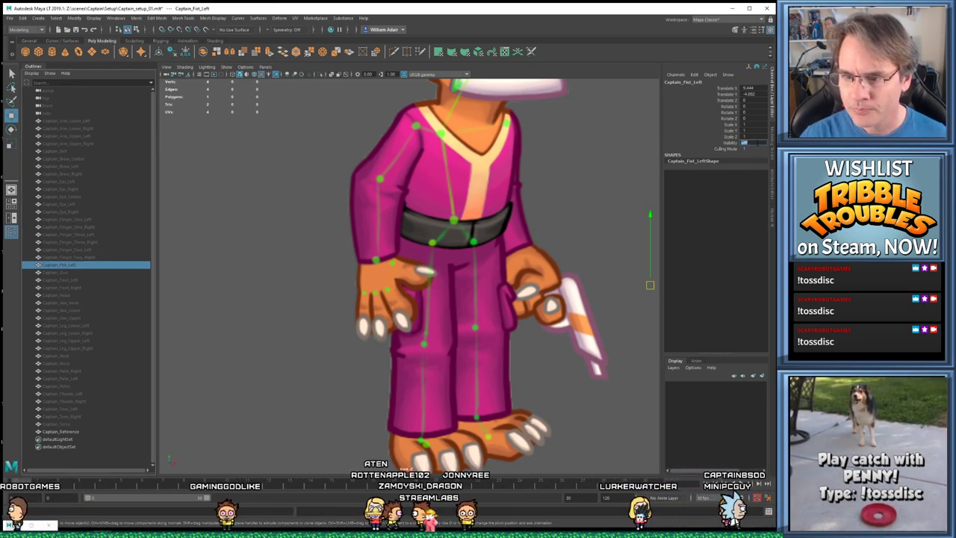
# Set Captain_Fist_Left Visibility to 1 and move it onto the reference hand
pyautogui.click(748, 142)
pyautogui.write('1')
pyautogui.press('Return')
pyautogui.press('f')
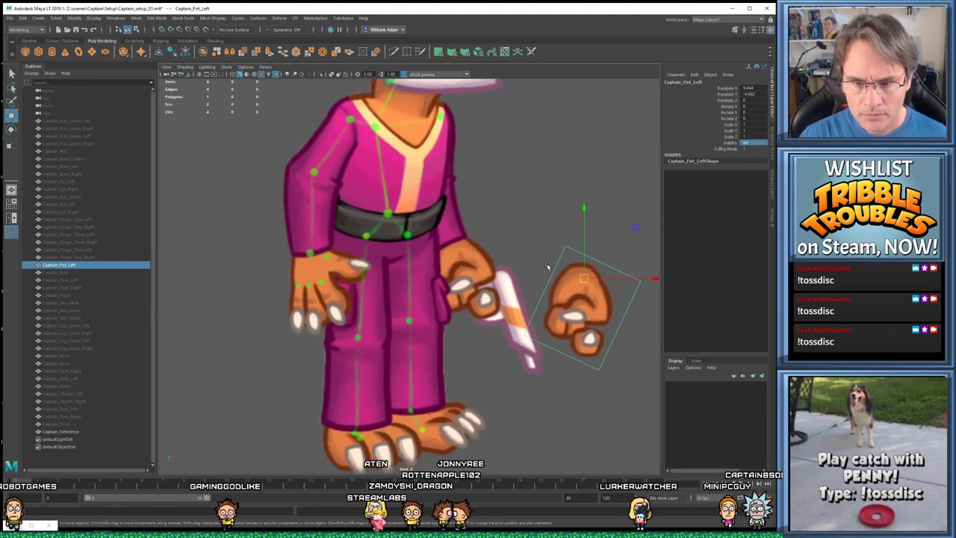
pyautogui.moveTo(586, 278); pyautogui.dragTo(464, 252)
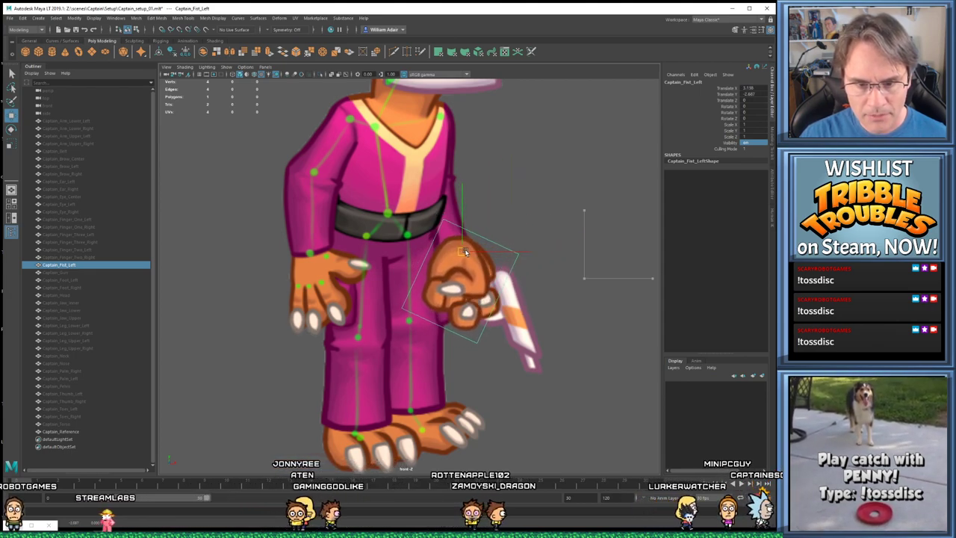
# Make Captain_Finger_One_Left, Three_Left and Two_Left visible with Visibility 1
pyautogui.click(94, 220)
pyautogui.keyDown('ctrl'); pyautogui.click(99, 235); pyautogui.keyUp('ctrl')
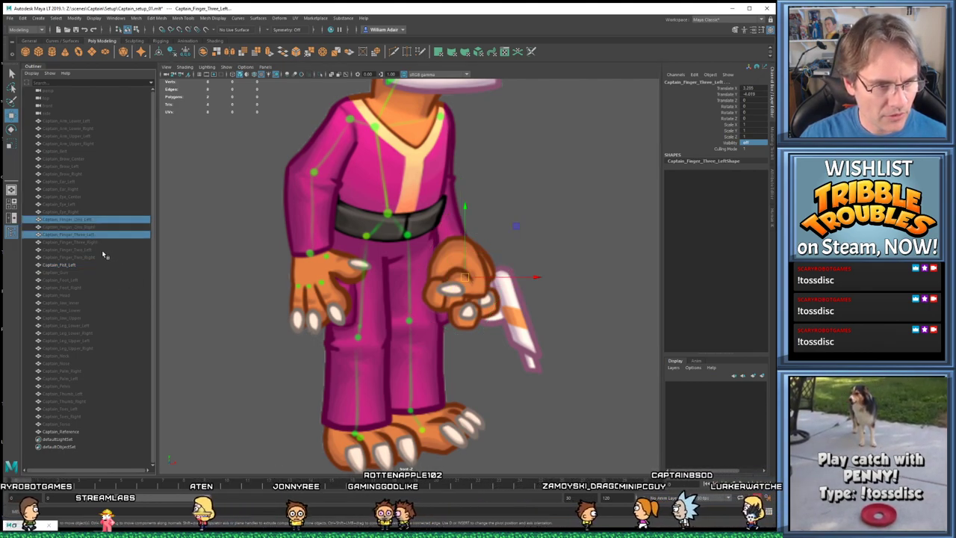
pyautogui.keyDown('ctrl'); pyautogui.click(96, 249); pyautogui.keyUp('ctrl')
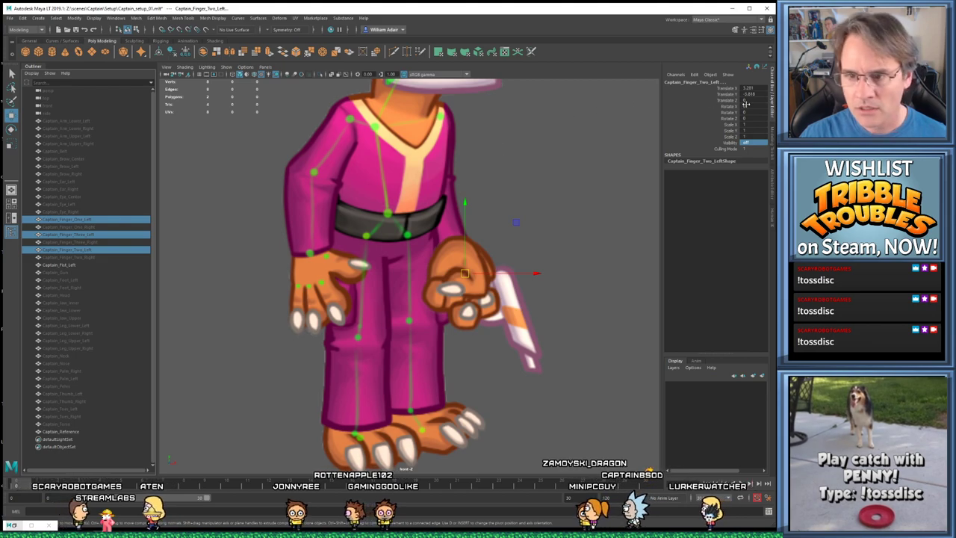
pyautogui.write('1')
pyautogui.press('Return')
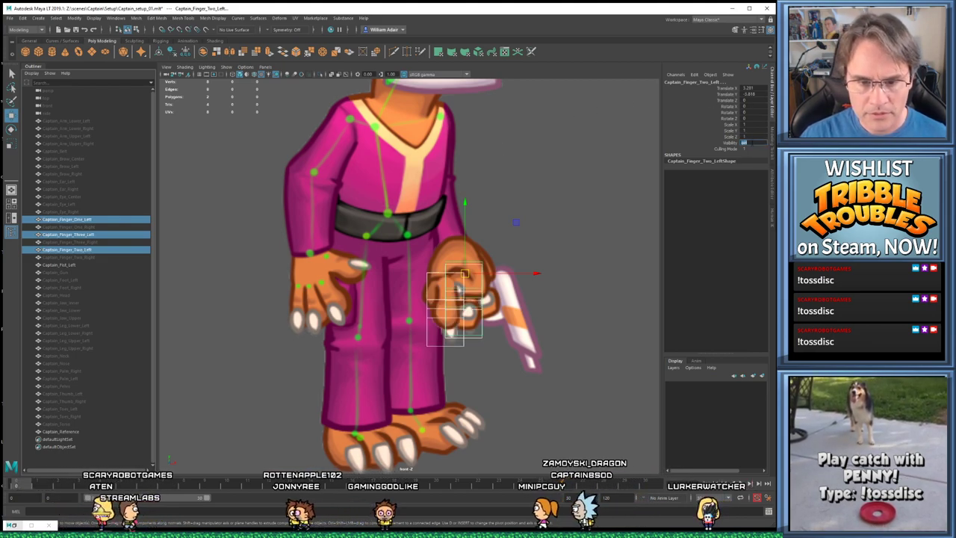
# Nudge Captain_Finger_One_Left and Captain_Finger_Three_Left left and down onto the hand
pyautogui.click(142, 219)
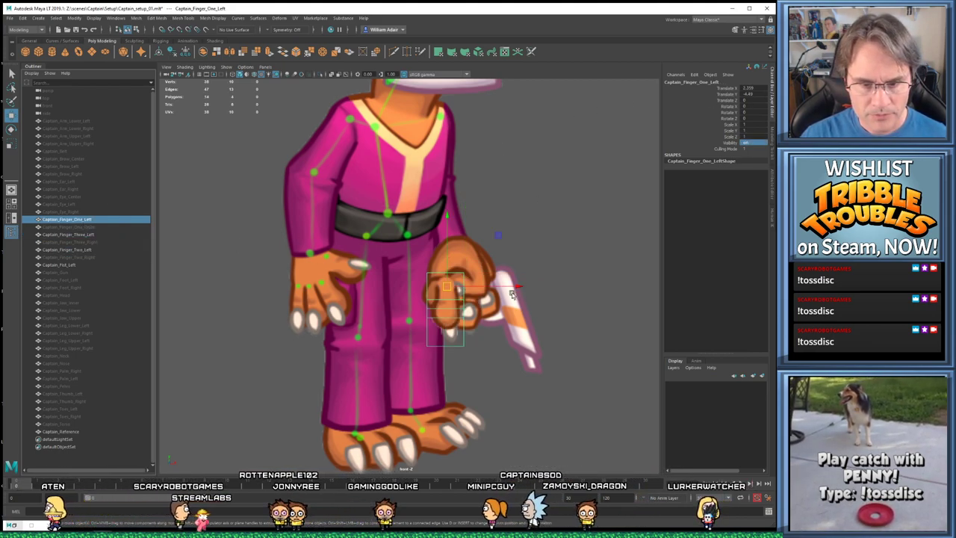
pyautogui.scroll(2, 507, 295)
pyautogui.moveTo(457, 291)
pyautogui.mouseDown()
pyautogui.moveTo(429, 414)
pyautogui.moveTo(443, 295)
pyautogui.mouseUp()
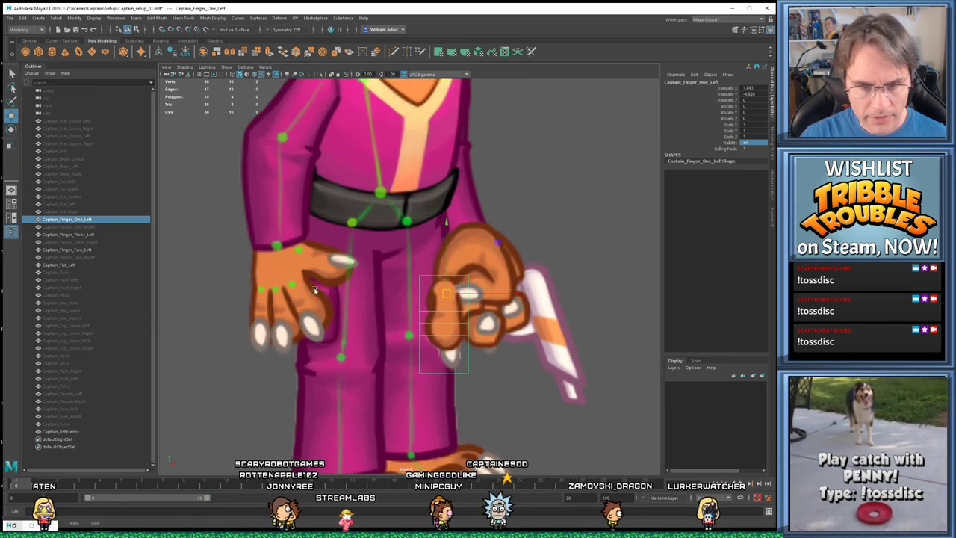
pyautogui.click(42, 233)
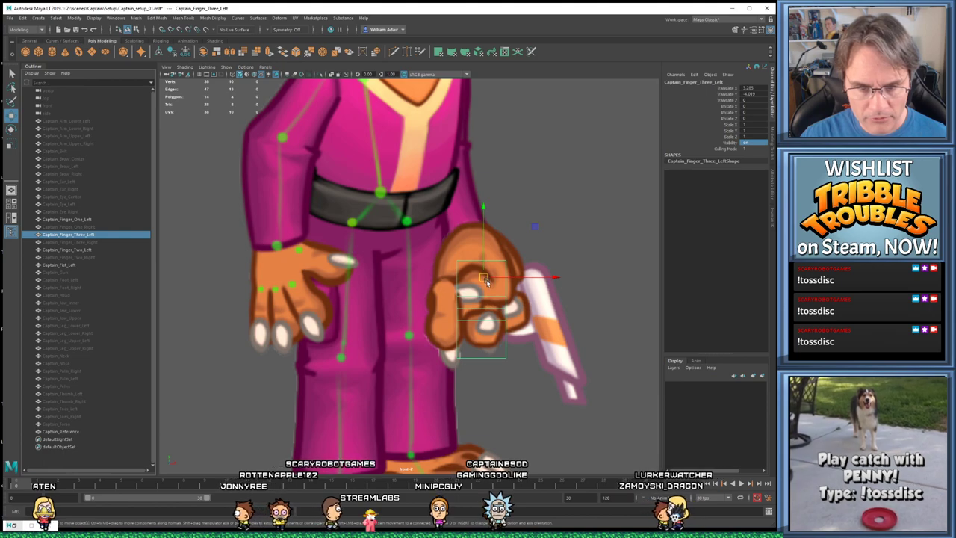
pyautogui.moveTo(484, 278); pyautogui.dragTo(477, 279)
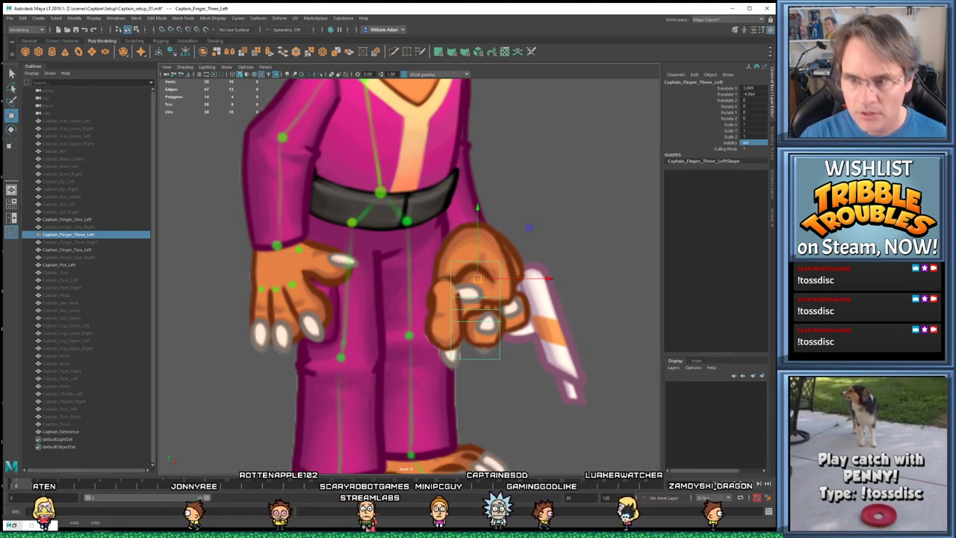
pyautogui.click(747, 100)
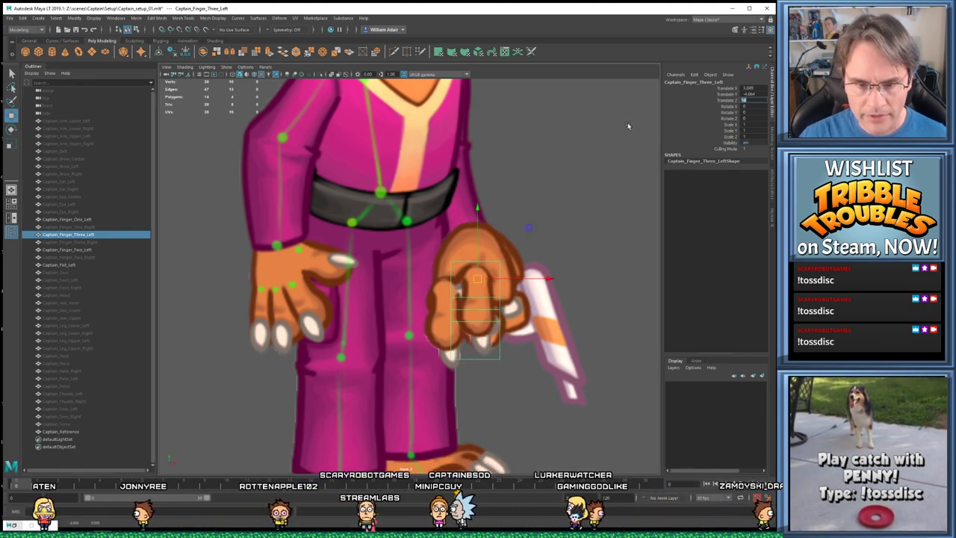
pyautogui.moveTo(486, 279); pyautogui.dragTo(471, 294)
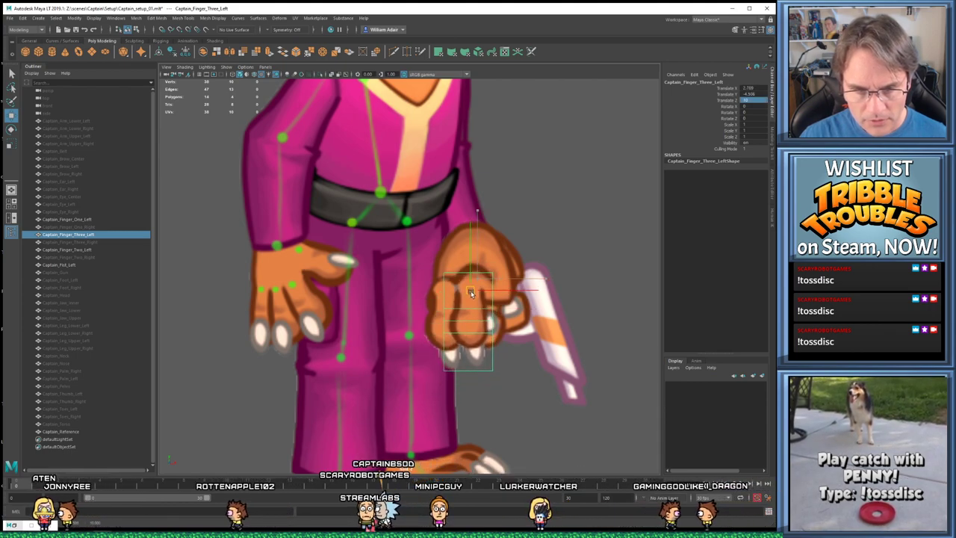
# Set Captain_Finger_Two_Left Translate Z to 10 and move it onto the hand
pyautogui.click(92, 250)
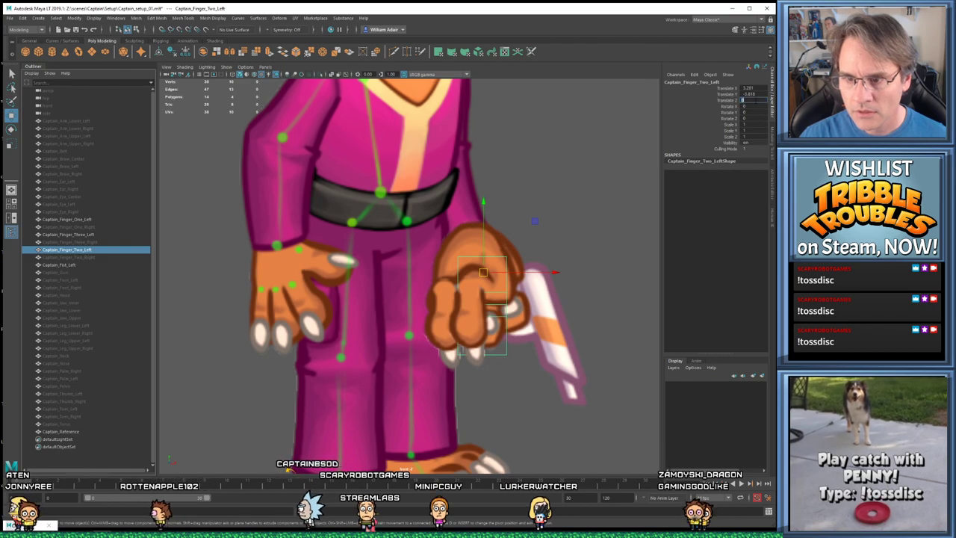
pyautogui.write('10')
pyautogui.press('Return')
pyautogui.moveTo(493, 277); pyautogui.dragTo(500, 291)
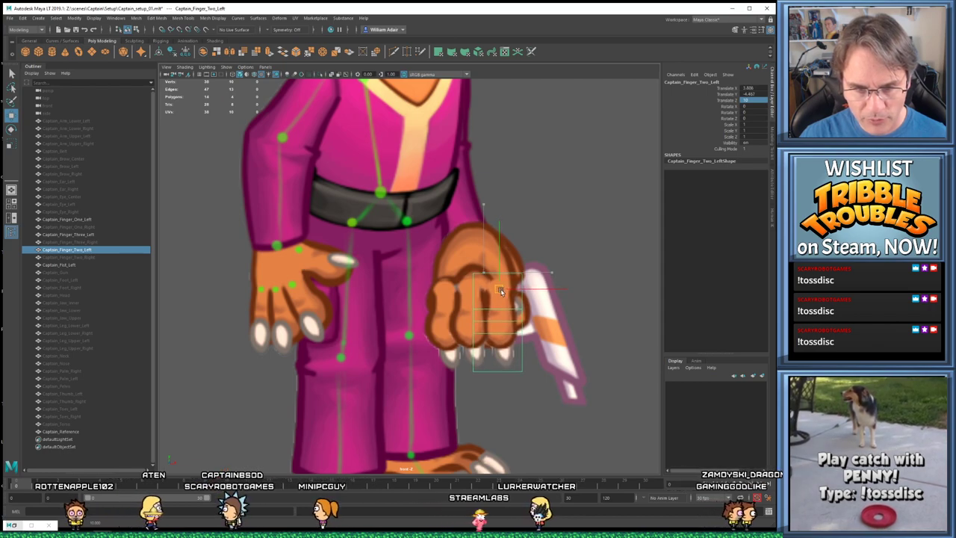
# Set Translate Z to 1 for all three left finger pieces
pyautogui.click(467, 293)
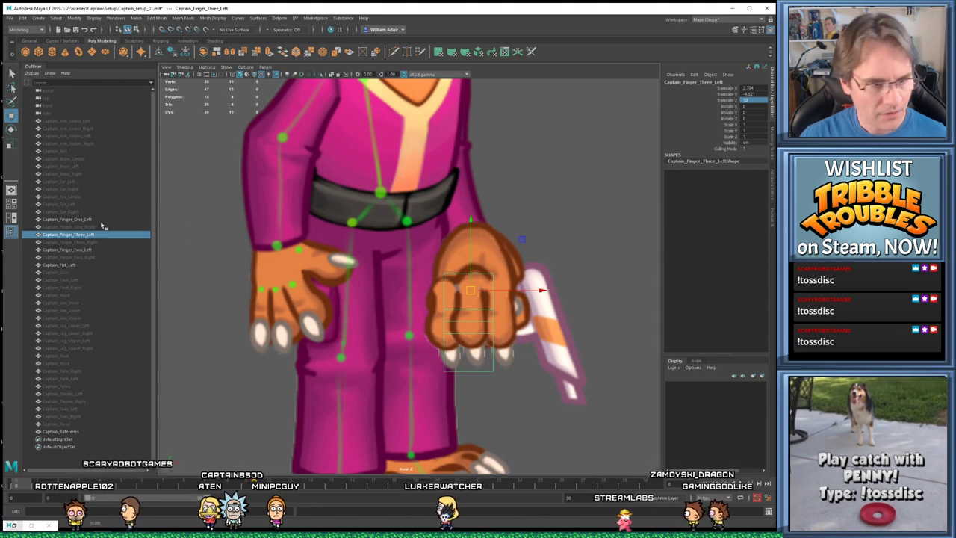
pyautogui.moveTo(486, 350); pyautogui.dragTo(594, 169)
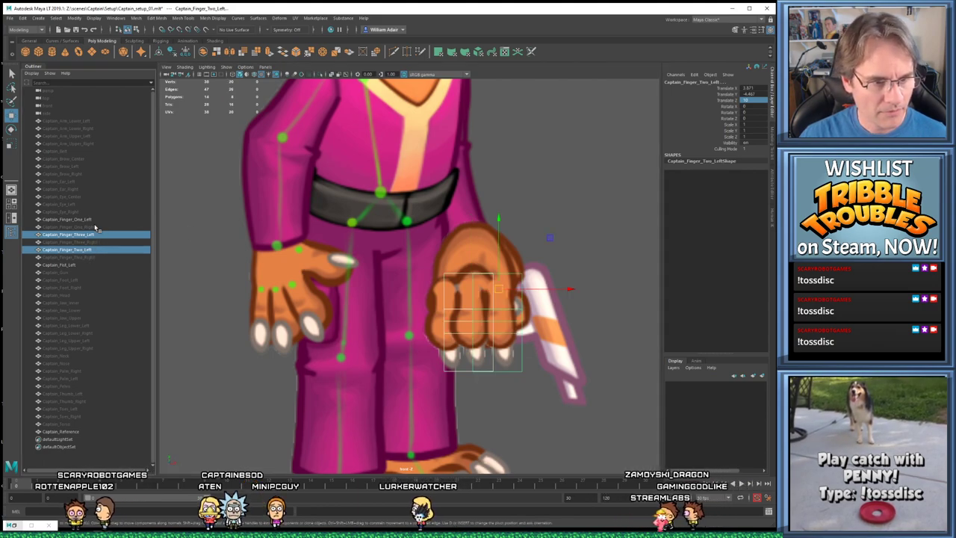
pyautogui.click(743, 99)
pyautogui.write('1')
pyautogui.press('Return')
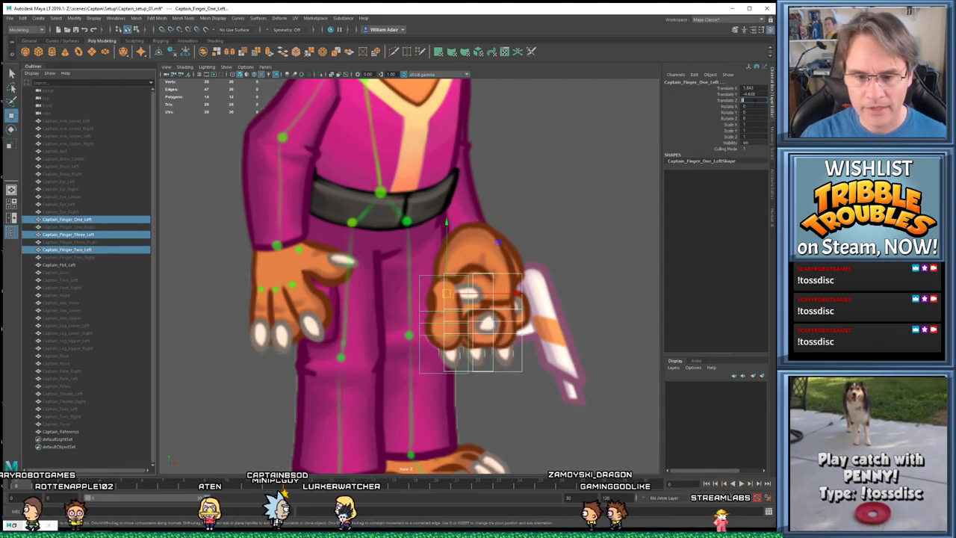
# Hide the three left finger pieces together with Ctrl+H
pyautogui.click(463, 212)
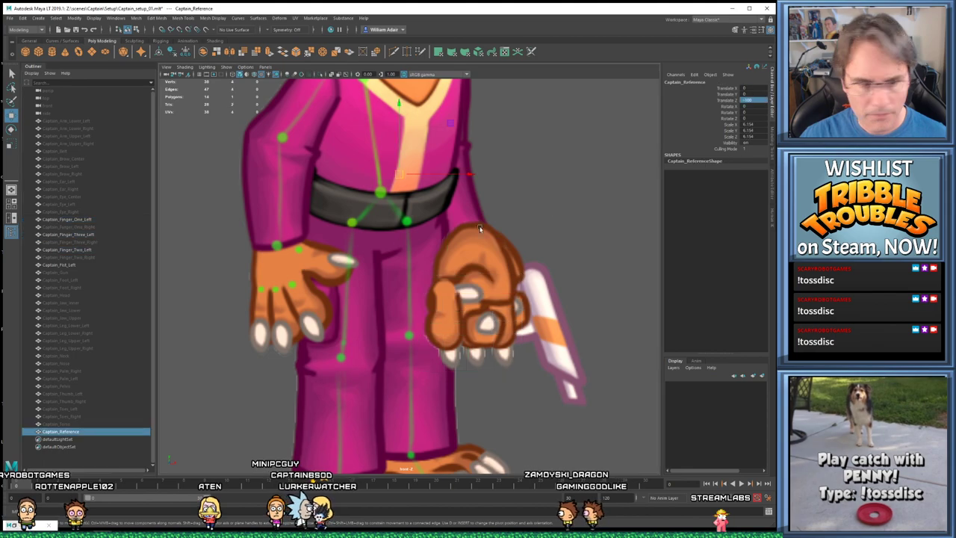
pyautogui.click(75, 249)
pyautogui.keyDown('ctrl'); pyautogui.click(75, 233); pyautogui.keyUp('ctrl')
pyautogui.keyDown('ctrl'); pyautogui.click(80, 220); pyautogui.keyUp('ctrl')
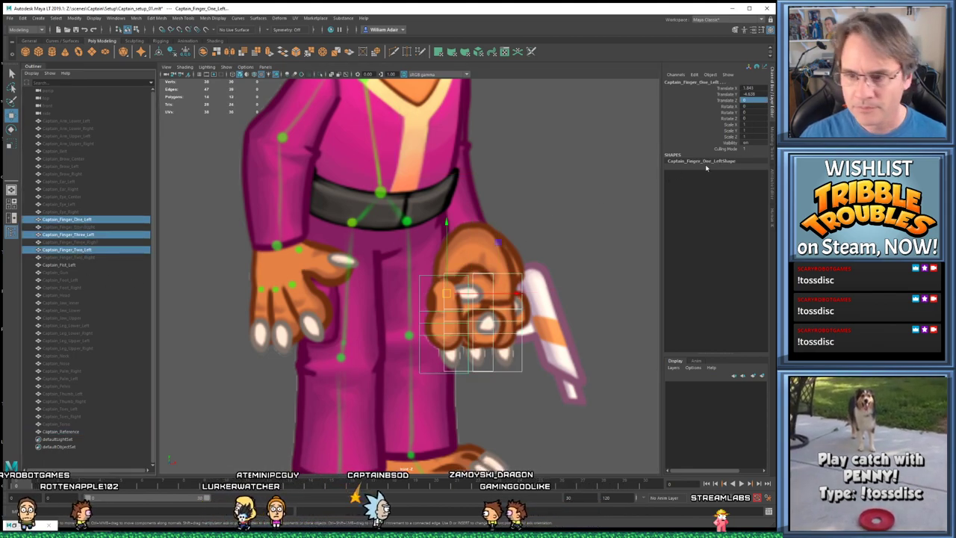
pyautogui.hotkey('ctrl', 'h')
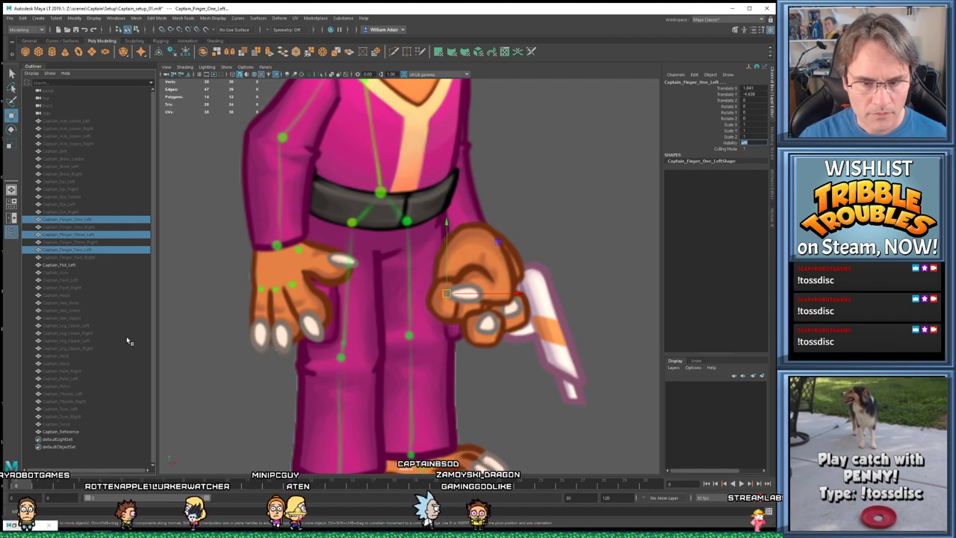
pyautogui.click(67, 265)
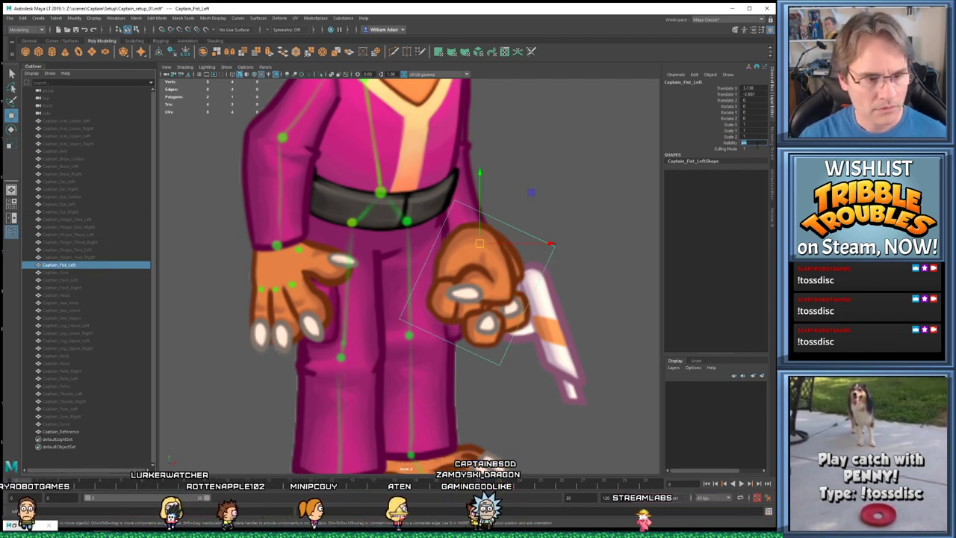
# Keep the left fist shown and set Captain_Gun Visibility to 1
pyautogui.hotkey('ctrl', 'h')
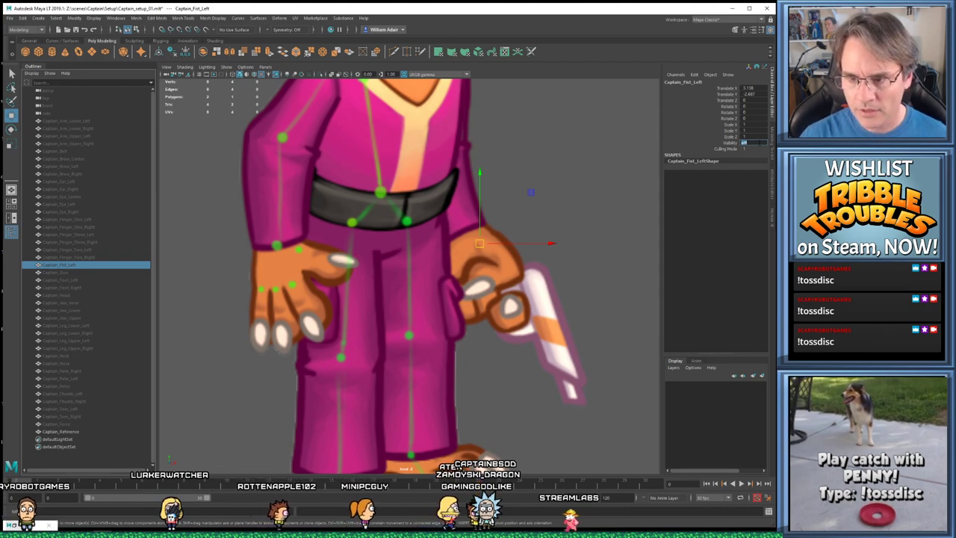
pyautogui.hotkey('ctrl', 'z')
pyautogui.click(74, 273)
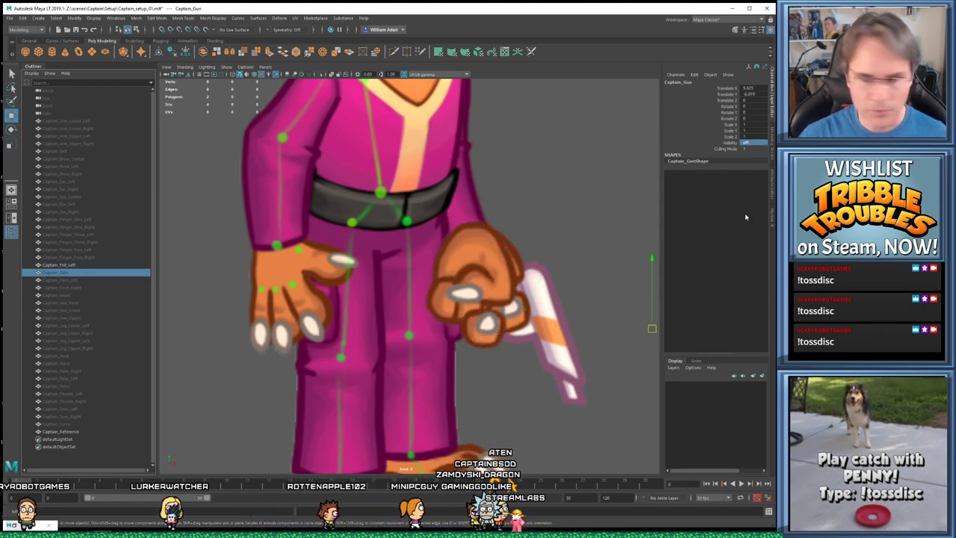
pyautogui.click(750, 148)
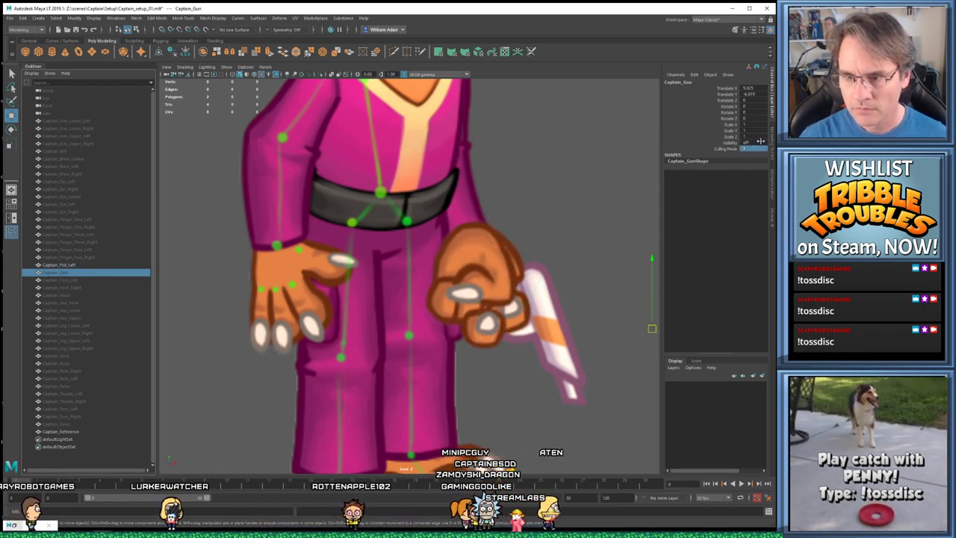
pyautogui.click(747, 142)
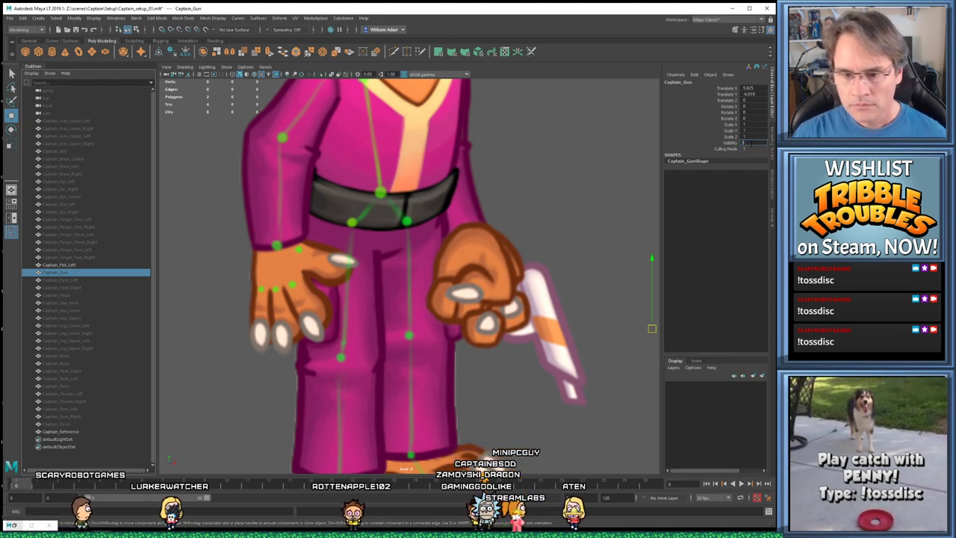
pyautogui.write('1')
pyautogui.press('Return')
# Move the gun onto the character's left hand, briefly hiding fist and gun to compare
pyautogui.keyDown('alt'); pyautogui.moveTo(463, 186); pyautogui.dragTo(518, 173); pyautogui.keyUp('alt')
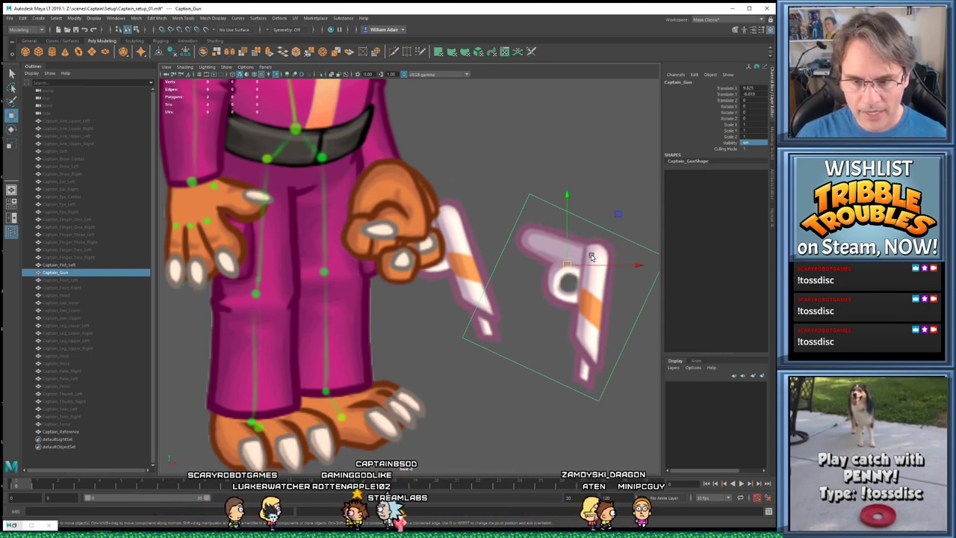
pyautogui.moveTo(569, 266); pyautogui.dragTo(416, 245)
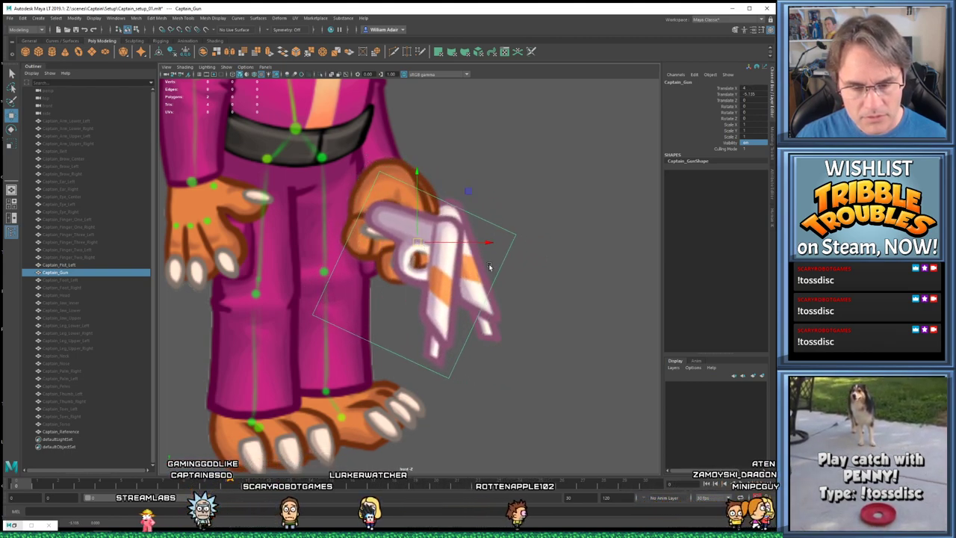
pyautogui.keyDown('ctrl'); pyautogui.click(75, 264); pyautogui.keyUp('ctrl')
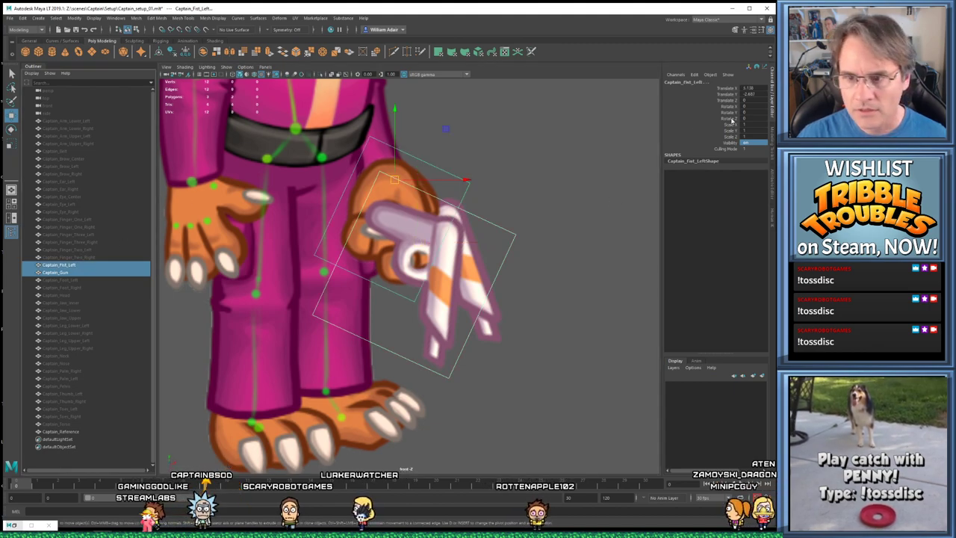
pyautogui.write('0')
pyautogui.press('Return')
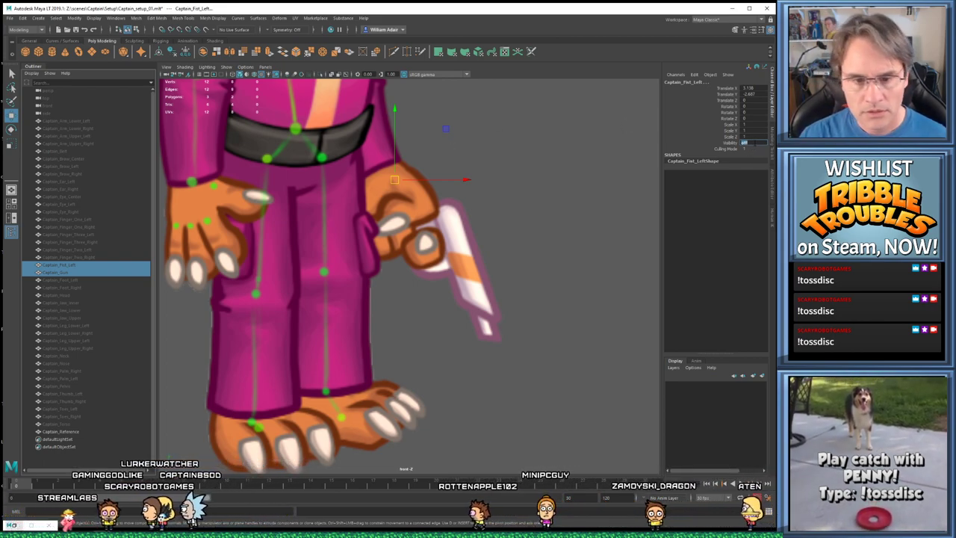
pyautogui.write('1')
pyautogui.press('Return')
# Push Captain_Gun behind the fist in depth and nudge it up-left
pyautogui.click(439, 284)
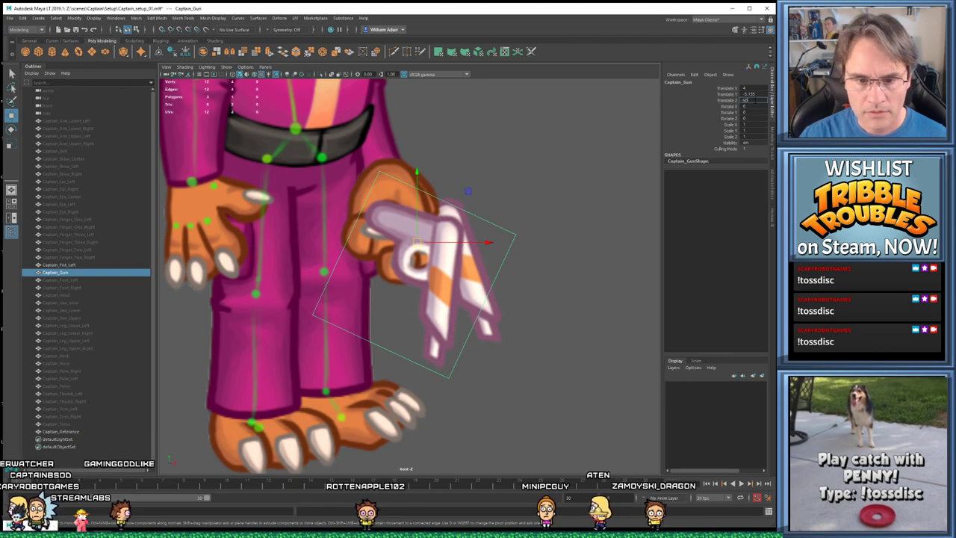
pyautogui.press('Return')
pyautogui.moveTo(422, 255); pyautogui.dragTo(411, 248)
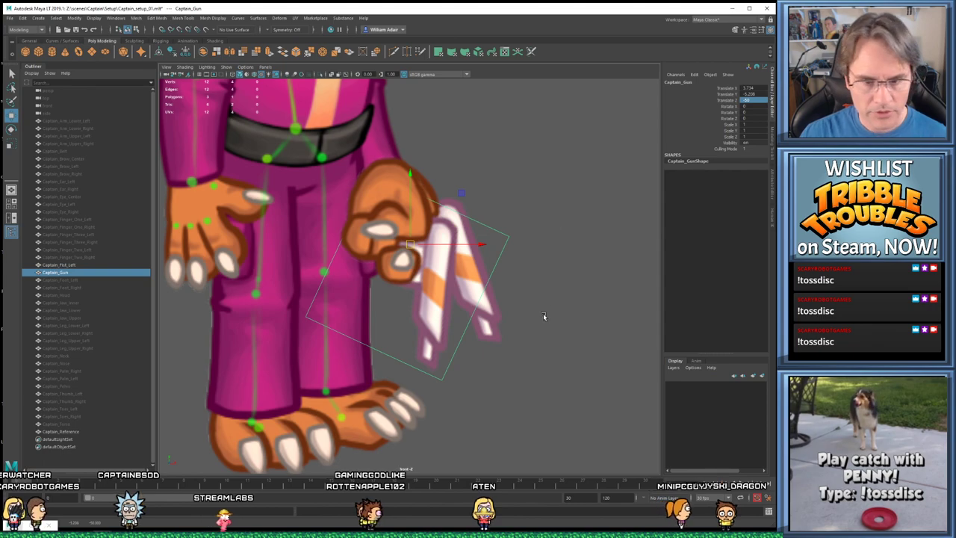
pyautogui.click(60, 264)
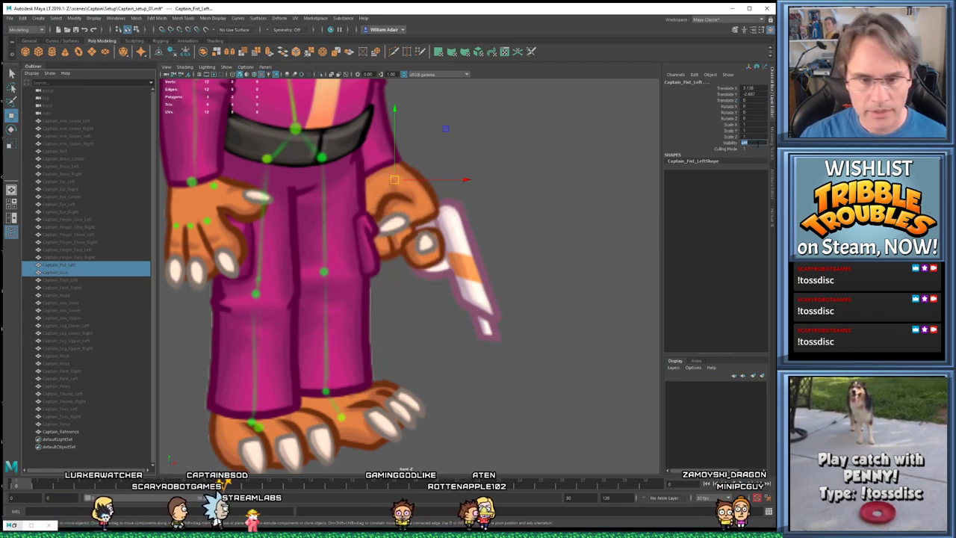
# Show the left foot cutout and try aligning it over the reference foot, then undo
pyautogui.click(74, 280)
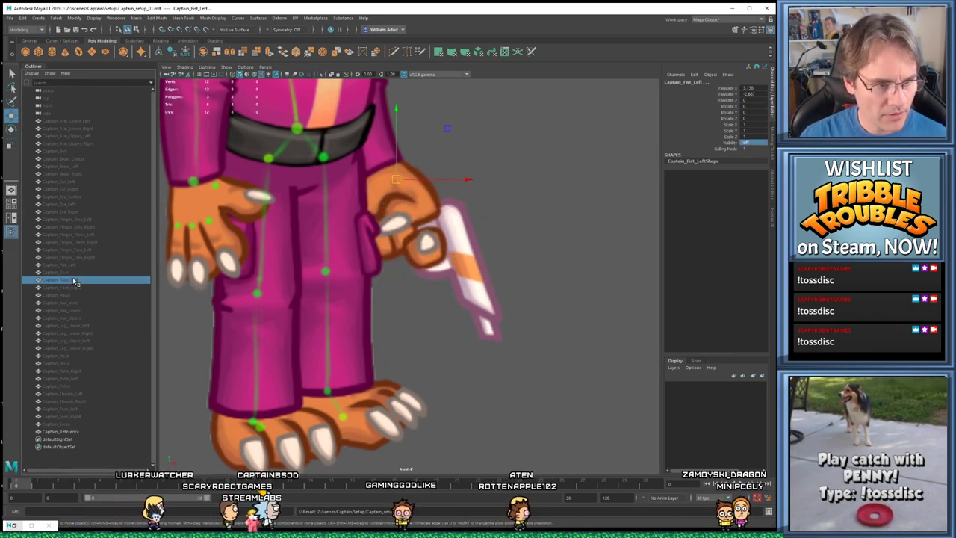
pyautogui.doubleClick(754, 143)
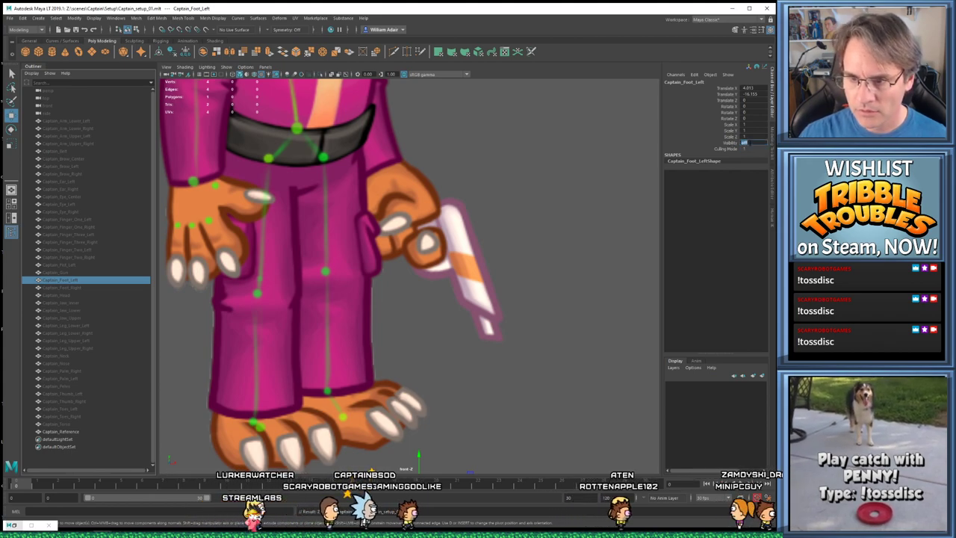
pyautogui.press('f')
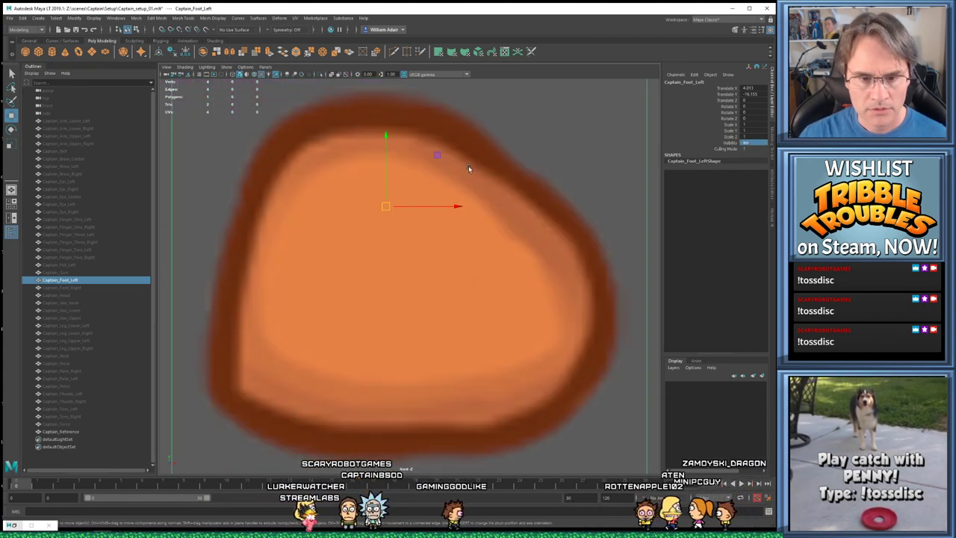
pyautogui.scroll(-8, 468, 167)
pyautogui.moveTo(403, 265); pyautogui.dragTo(335, 144)
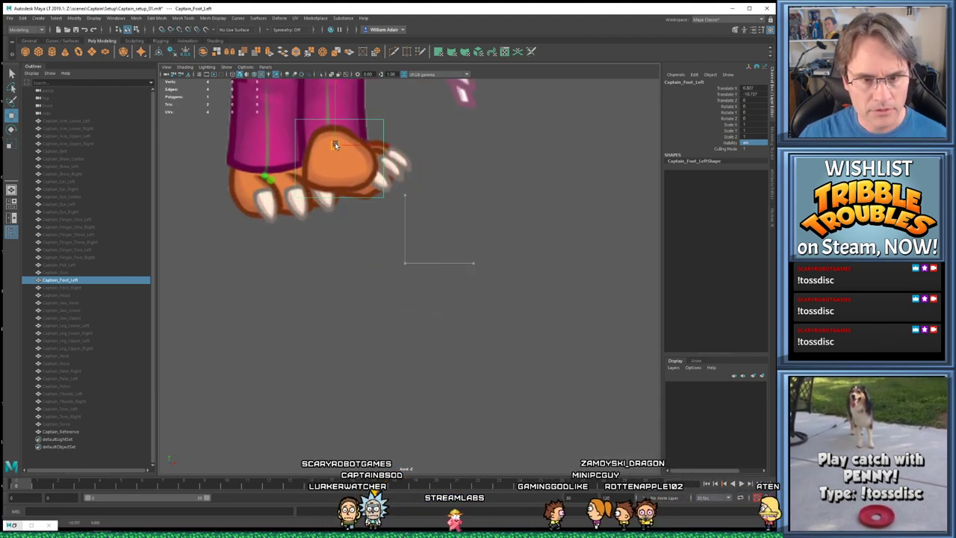
pyautogui.press('f')
pyautogui.scroll(-8, 391, 224)
pyautogui.scroll(2, 406, 220)
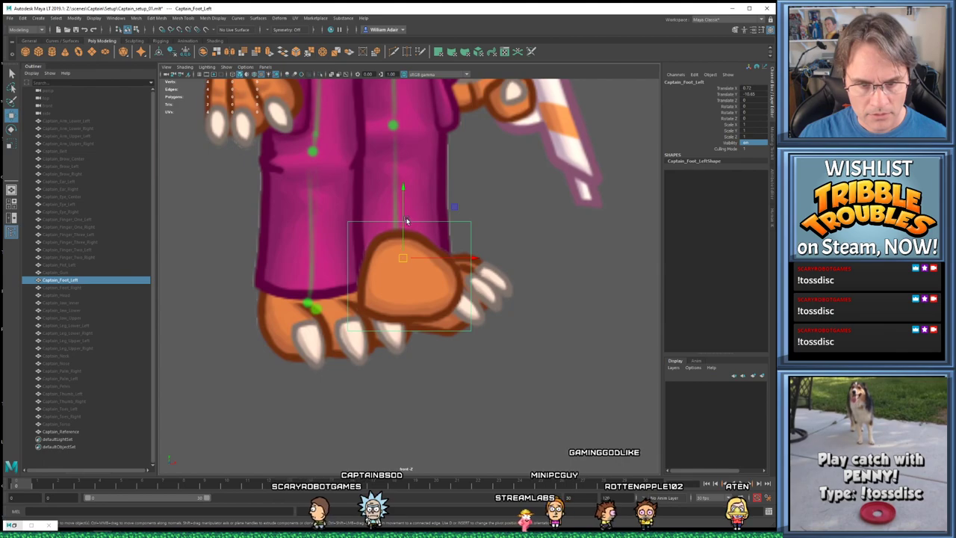
pyautogui.scroll(2, 406, 220)
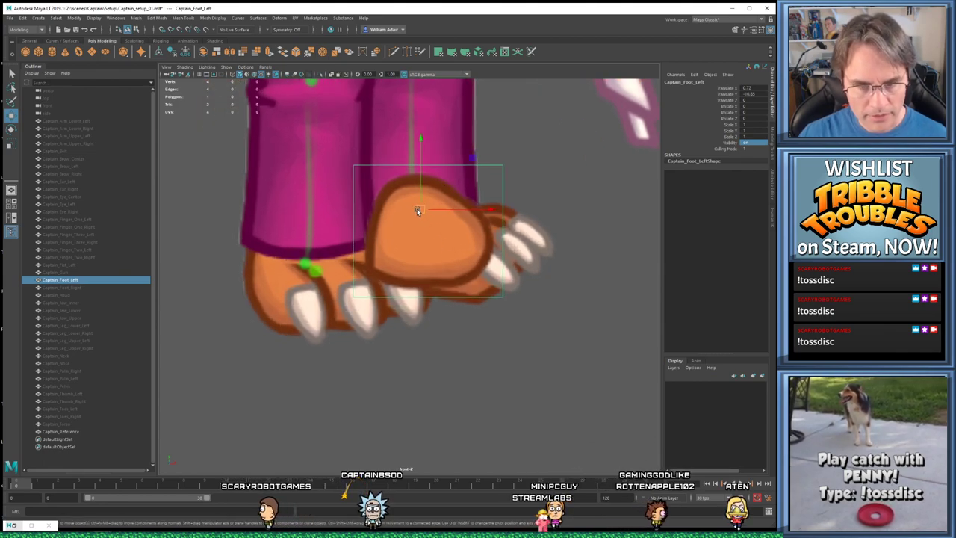
pyautogui.moveTo(418, 212)
pyautogui.mouseDown()
pyautogui.moveTo(266, 261)
pyautogui.moveTo(448, 241)
pyautogui.moveTo(367, 205)
pyautogui.moveTo(386, 198)
pyautogui.moveTo(381, 209)
pyautogui.moveTo(433, 215)
pyautogui.moveTo(420, 216)
pyautogui.mouseUp()
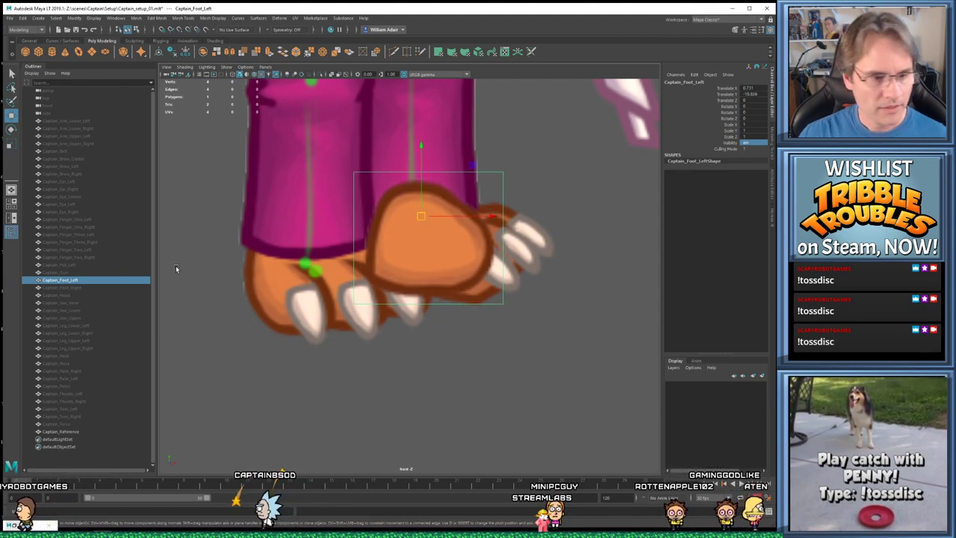
pyautogui.hotkey('ctrl', 'z')
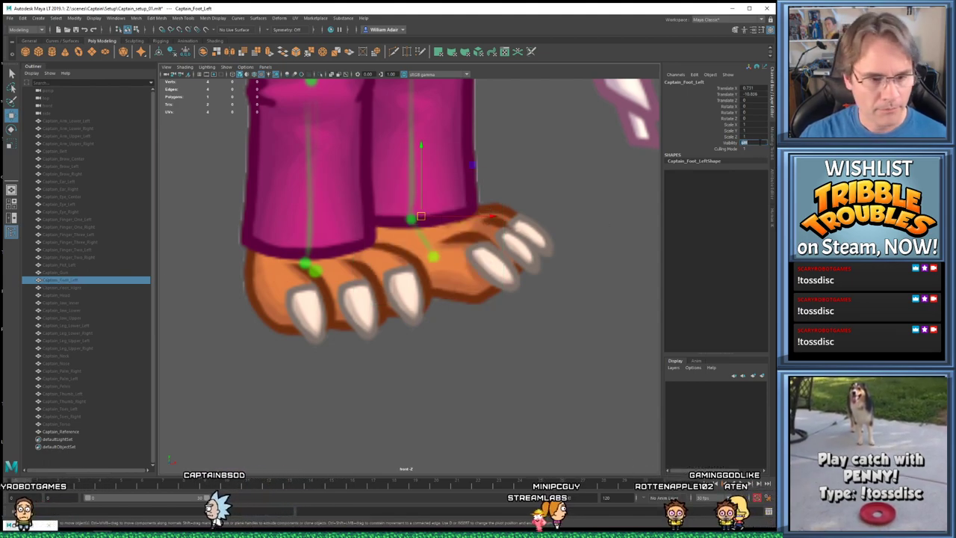
# Show Captain_Foot_Right, move it up onto the leg, and hide it again
pyautogui.click(62, 287)
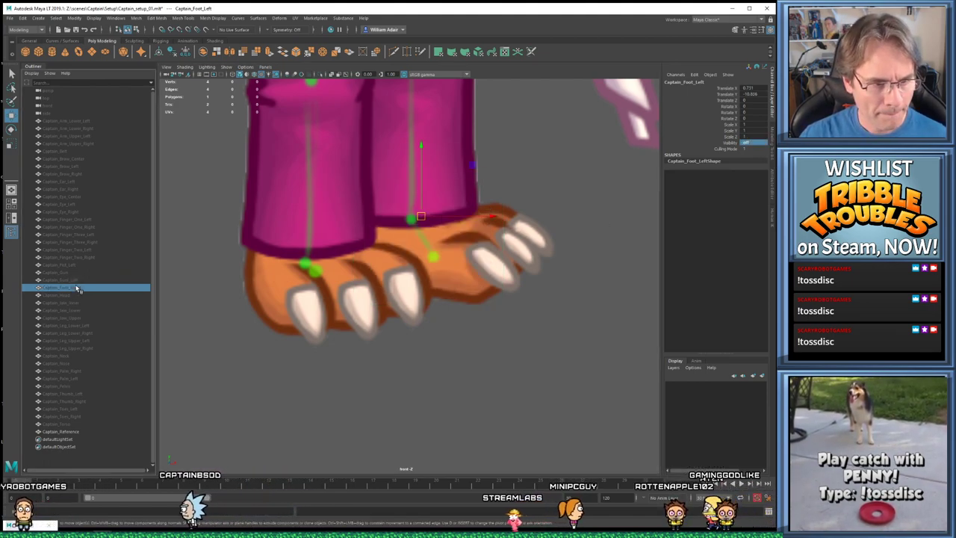
pyautogui.click(758, 144)
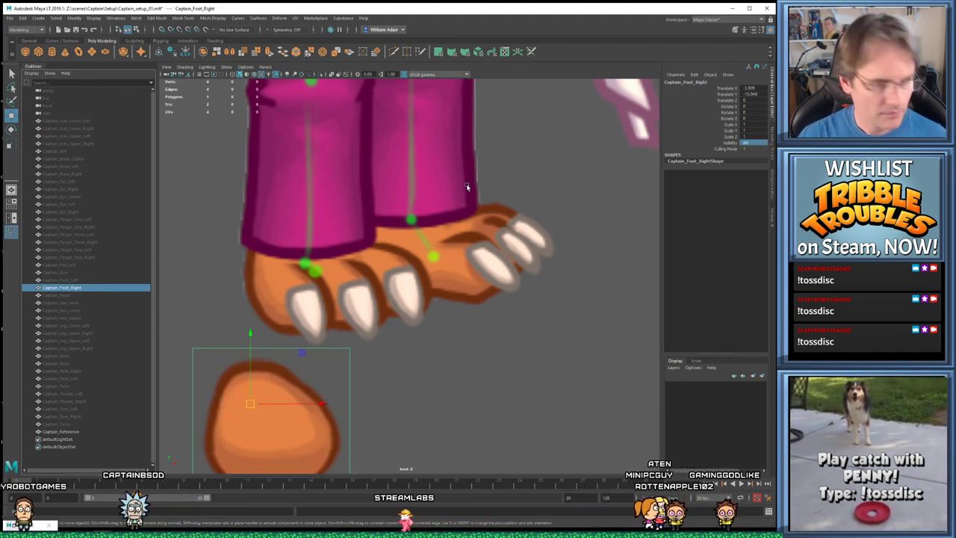
pyautogui.moveTo(250, 406); pyautogui.dragTo(291, 245)
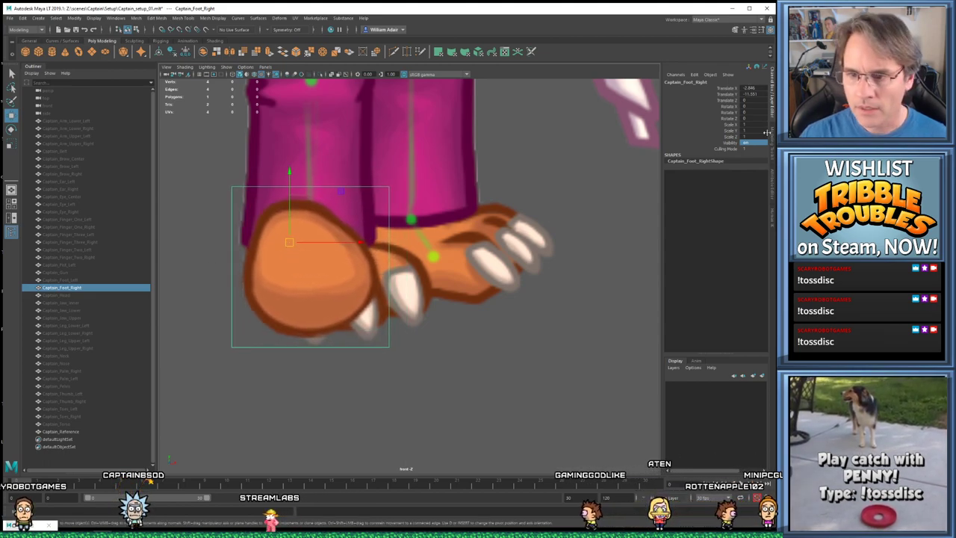
pyautogui.click(743, 143)
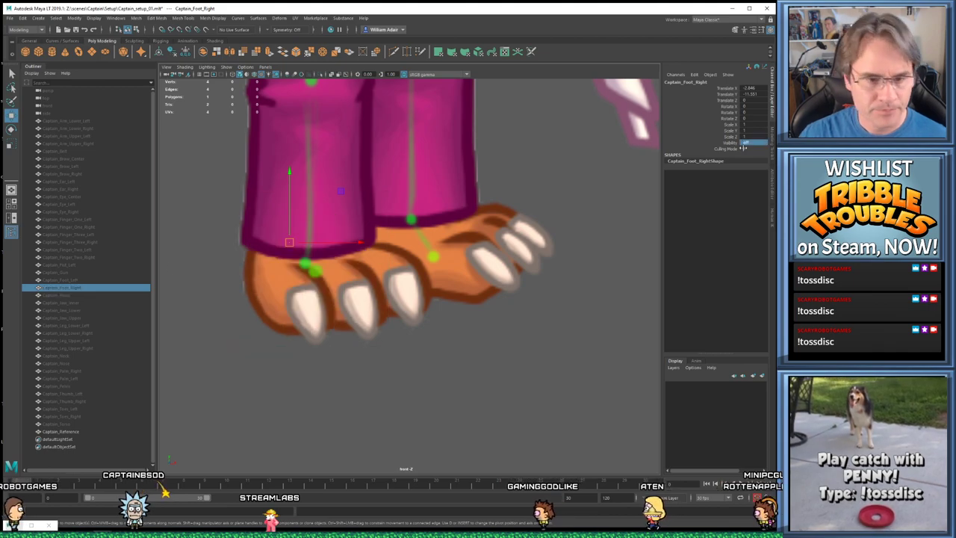
pyautogui.click(52, 295)
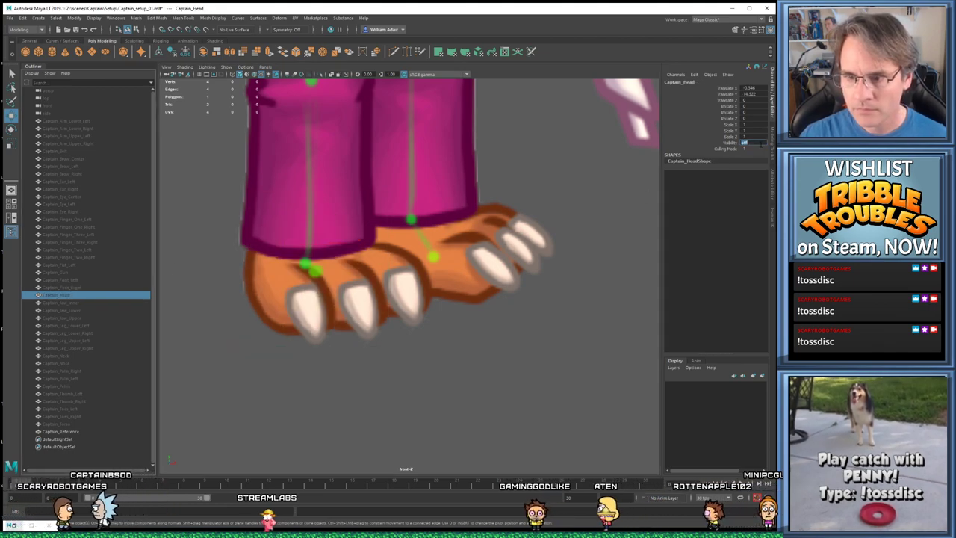
# Frame Captain_Head and move it down-left over the reference tiger's face
pyautogui.scroll(-8, 324, 282)
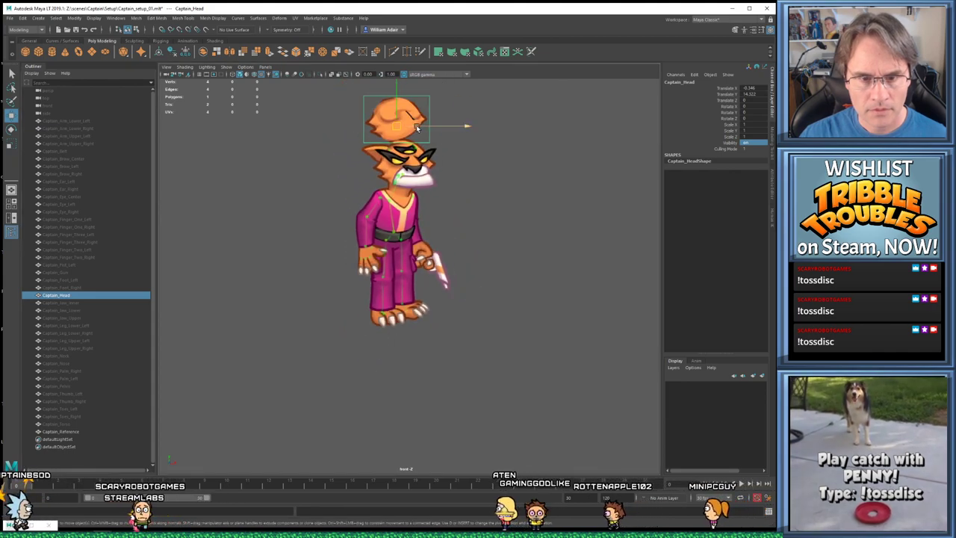
pyautogui.press('f')
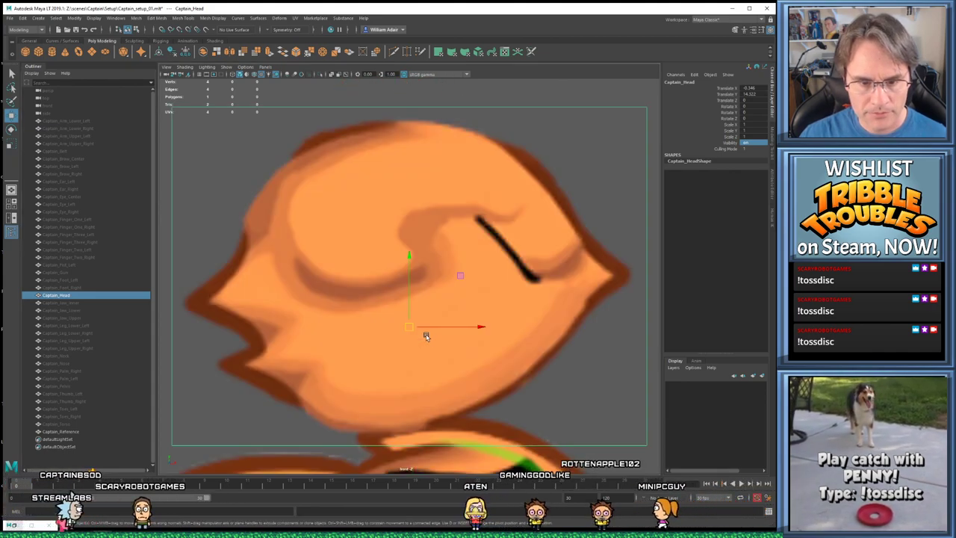
pyautogui.scroll(-5, 419, 294)
pyautogui.keyDown('alt'); pyautogui.moveTo(419, 293); pyautogui.dragTo(415, 265, button='middle'); pyautogui.keyUp('alt')
pyautogui.moveTo(399, 226); pyautogui.dragTo(421, 309)
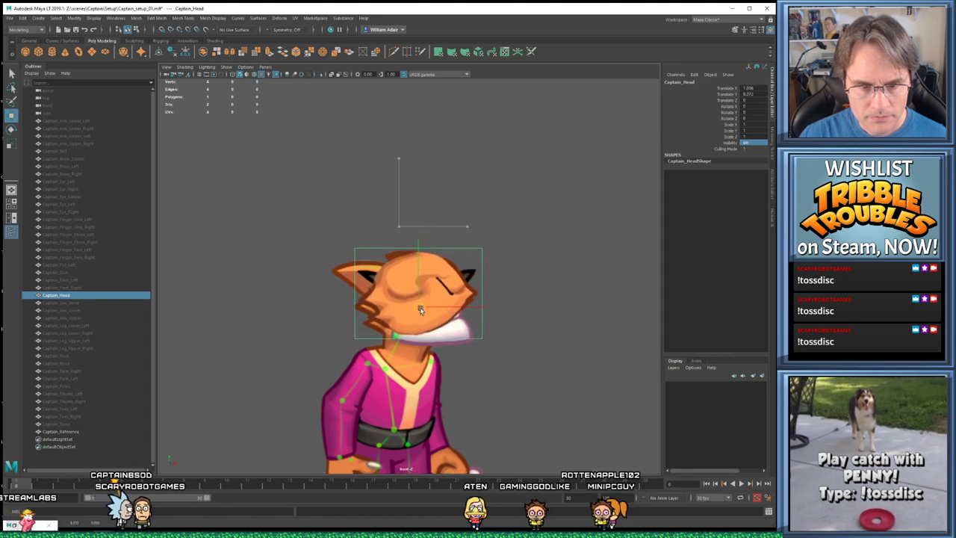
pyautogui.scroll(3, 444, 321)
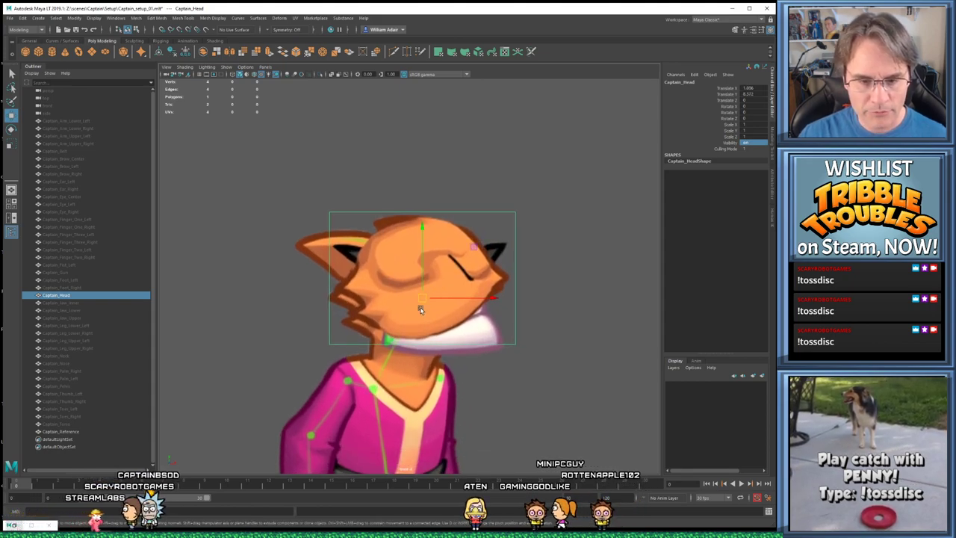
pyautogui.hotkey('ctrl', 'z')
pyautogui.hotkey('ctrl', 'z')
pyautogui.hotkey('ctrl', 'z')
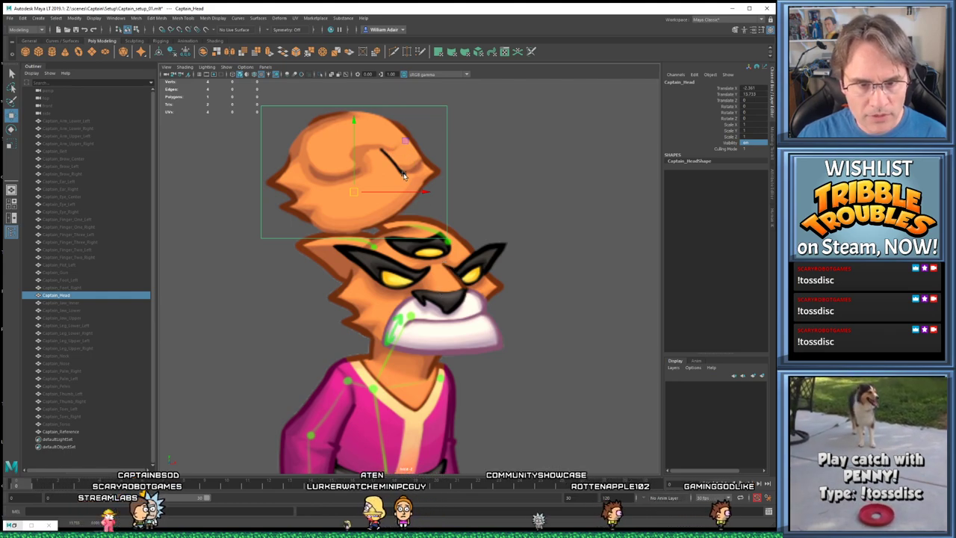
pyautogui.scroll(5, 403, 174)
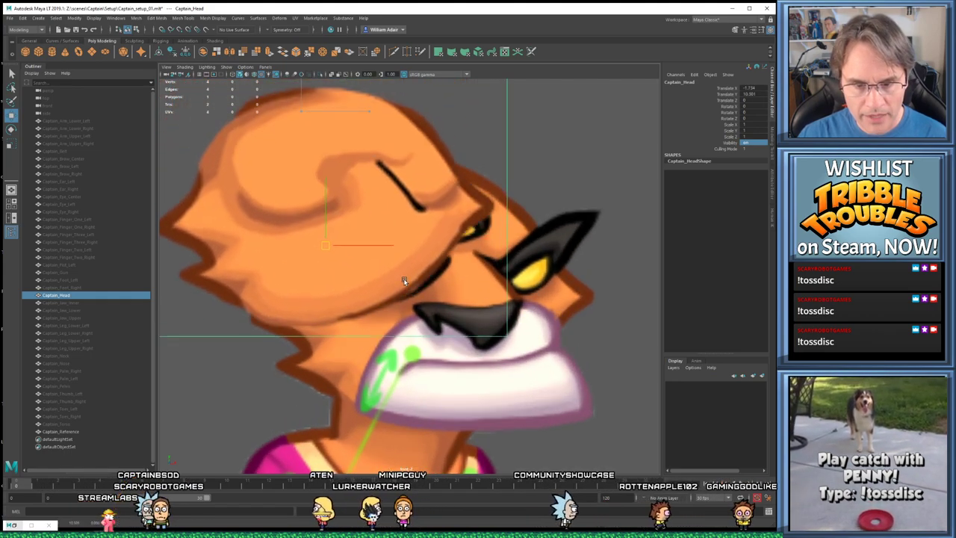
pyautogui.moveTo(403, 280); pyautogui.dragTo(395, 303, button='middle')
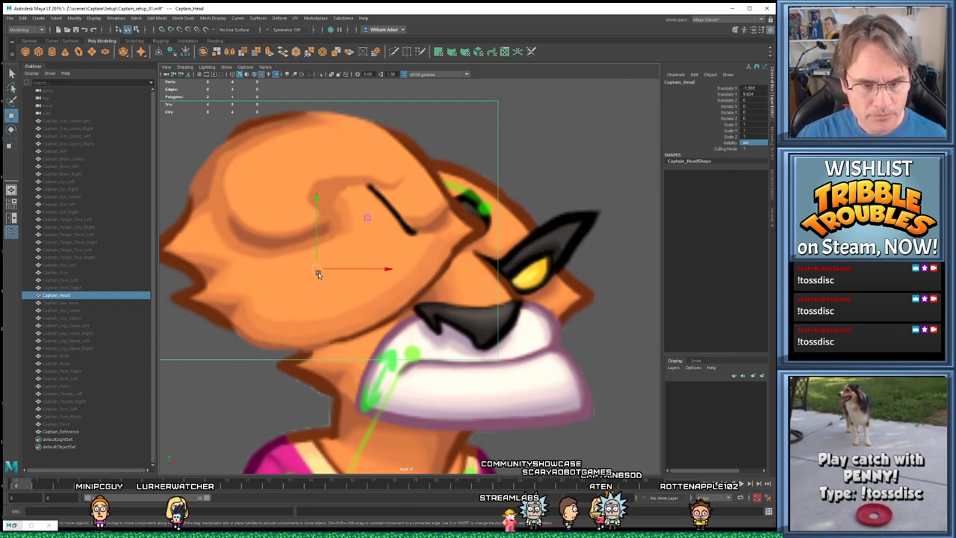
# Shift Captain_Head right and down, compare it against the reference face, then set Visibility off
pyautogui.moveTo(317, 274); pyautogui.dragTo(422, 337)
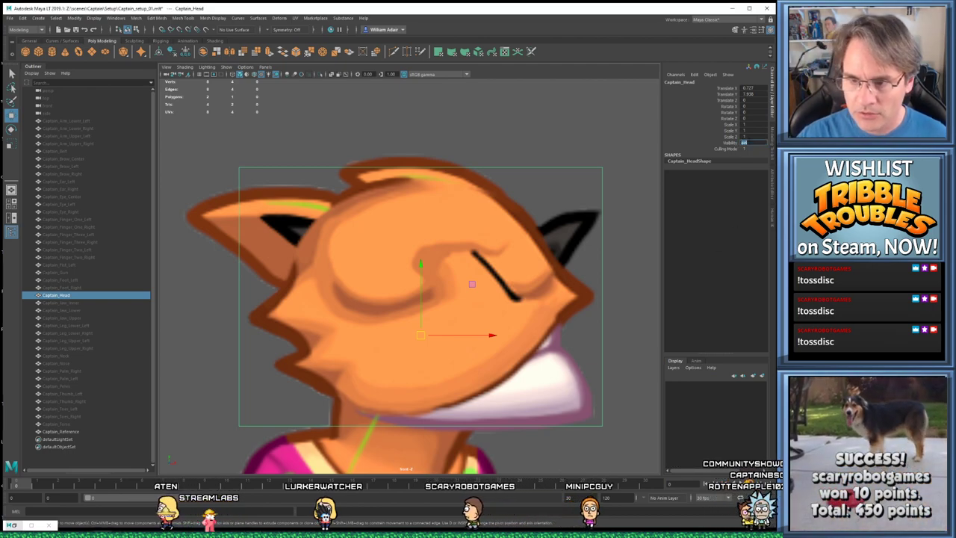
pyautogui.click(749, 142)
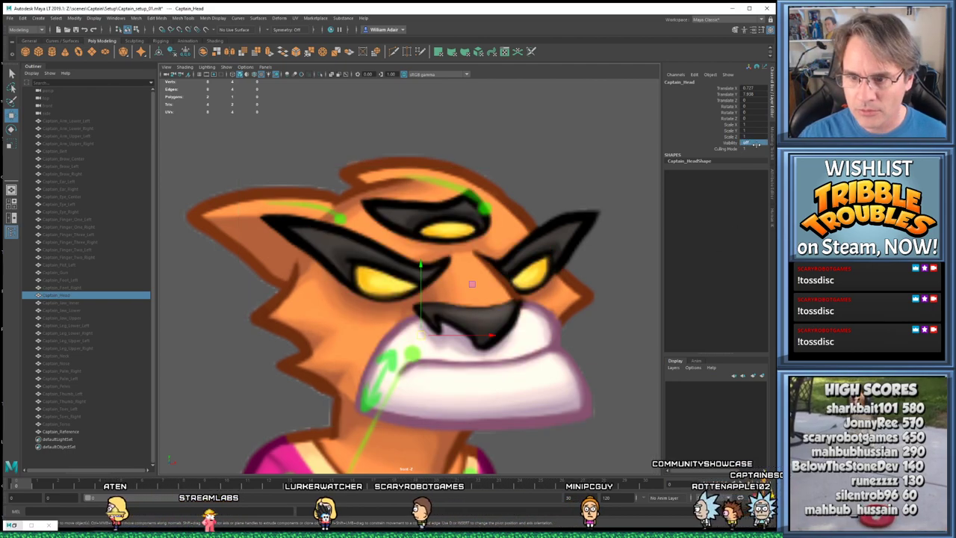
pyautogui.moveTo(743, 150); pyautogui.dragTo(757, 143, button='middle')
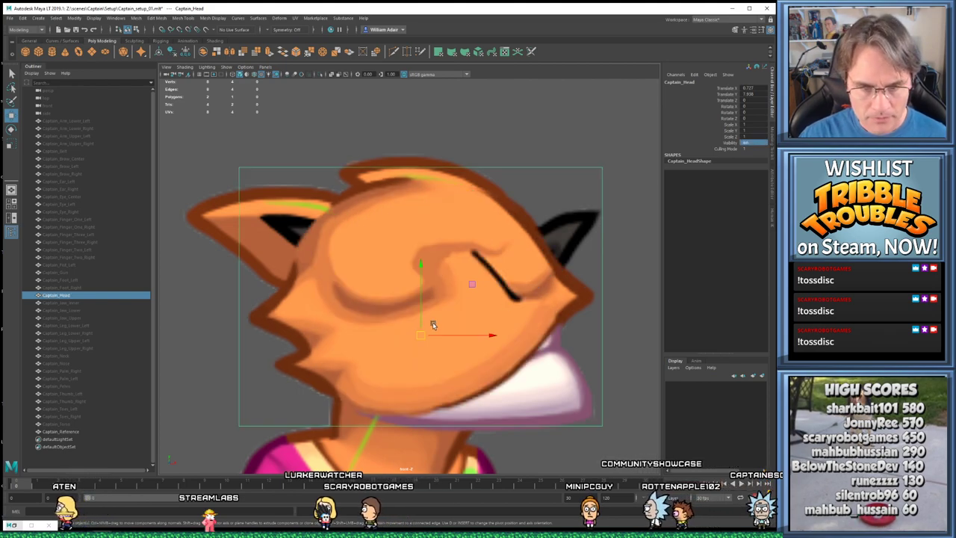
pyautogui.moveTo(420, 334); pyautogui.dragTo(422, 333)
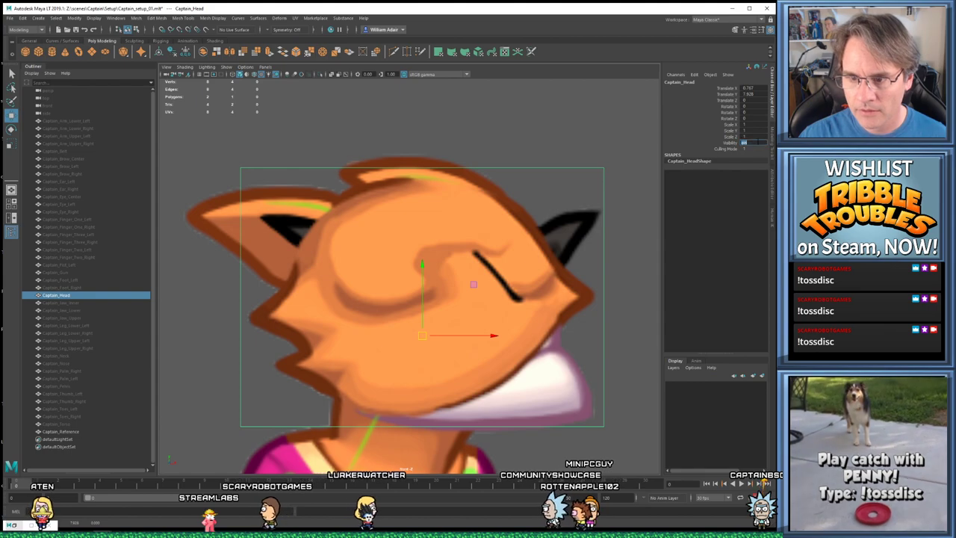
pyautogui.moveTo(759, 143); pyautogui.dragTo(757, 141, button='middle')
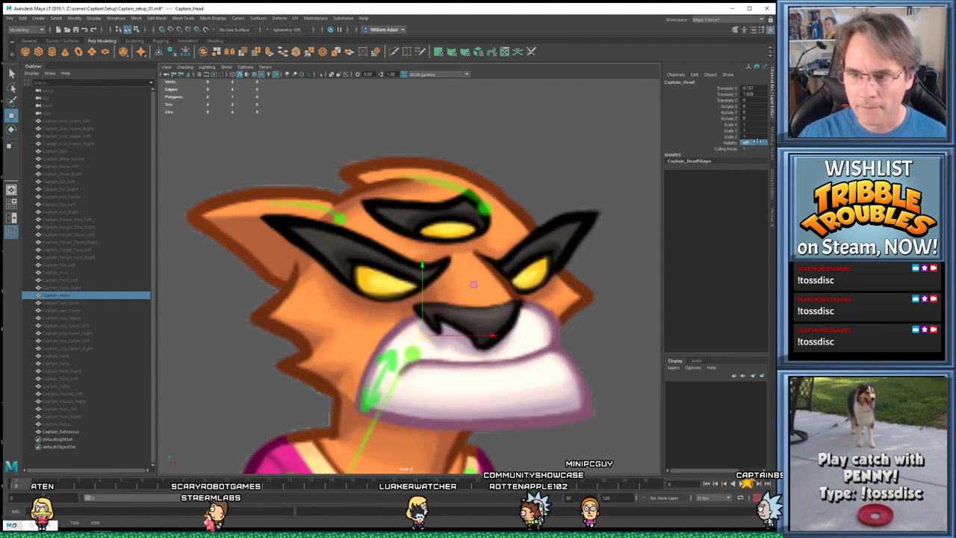
# Show Captain_Jaw_Inner and move it down into the tiger's mouth
pyautogui.click(70, 302)
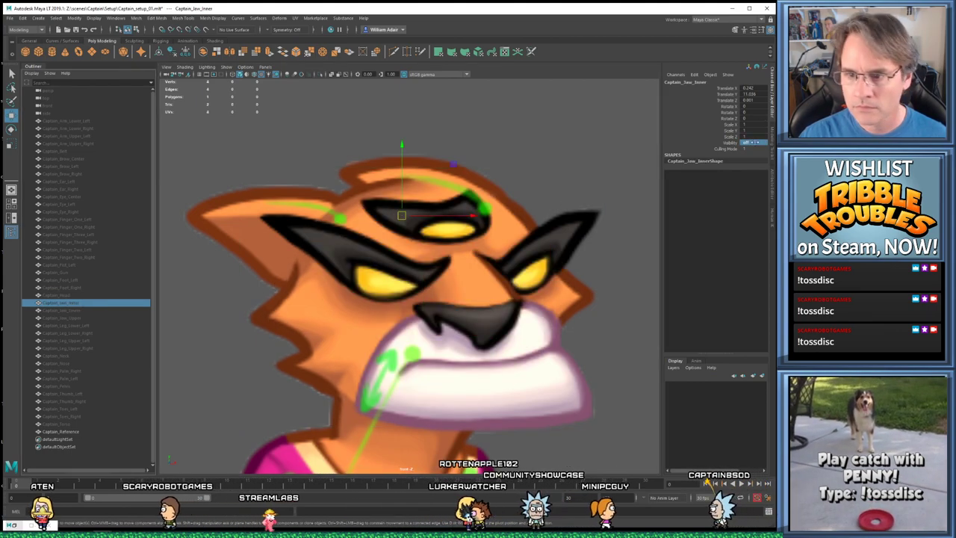
pyautogui.moveTo(522, 229); pyautogui.dragTo(530, 230, button='middle')
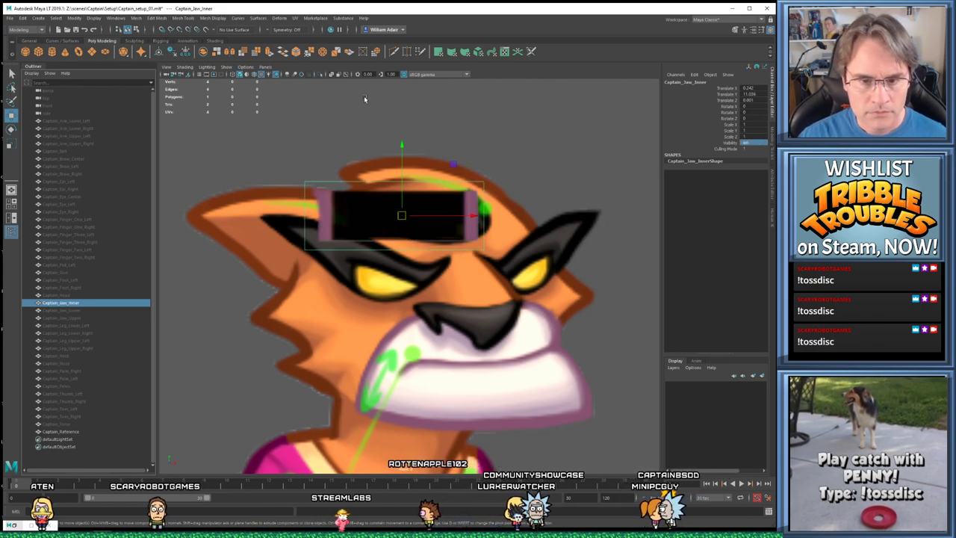
pyautogui.keyDown('alt'); pyautogui.moveTo(402, 218); pyautogui.dragTo(373, 119, button='middle'); pyautogui.keyUp('alt')
pyautogui.moveTo(373, 120); pyautogui.dragTo(450, 386)
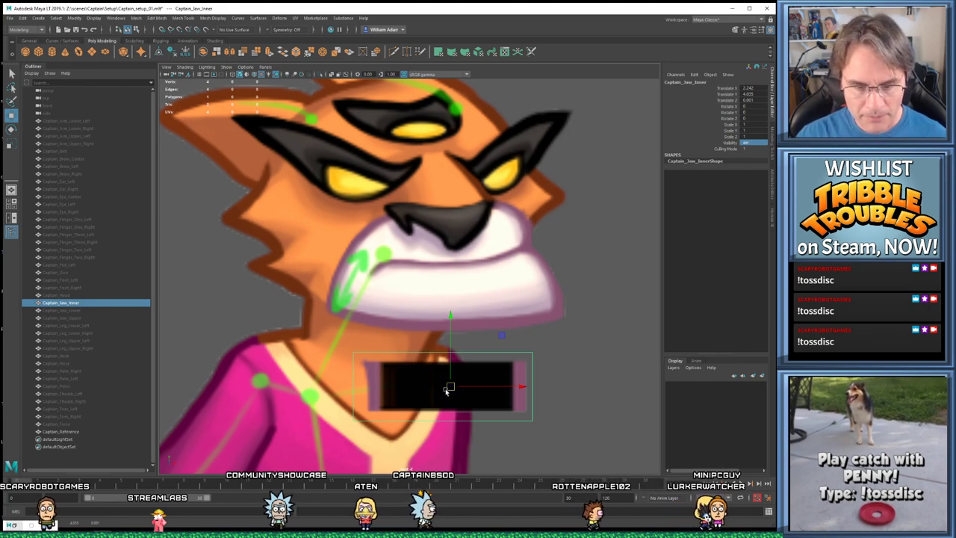
pyautogui.moveTo(449, 387)
pyautogui.mouseDown()
pyautogui.moveTo(448, 369)
pyautogui.moveTo(458, 397)
pyautogui.moveTo(457, 358)
pyautogui.moveTo(458, 371)
pyautogui.mouseUp()
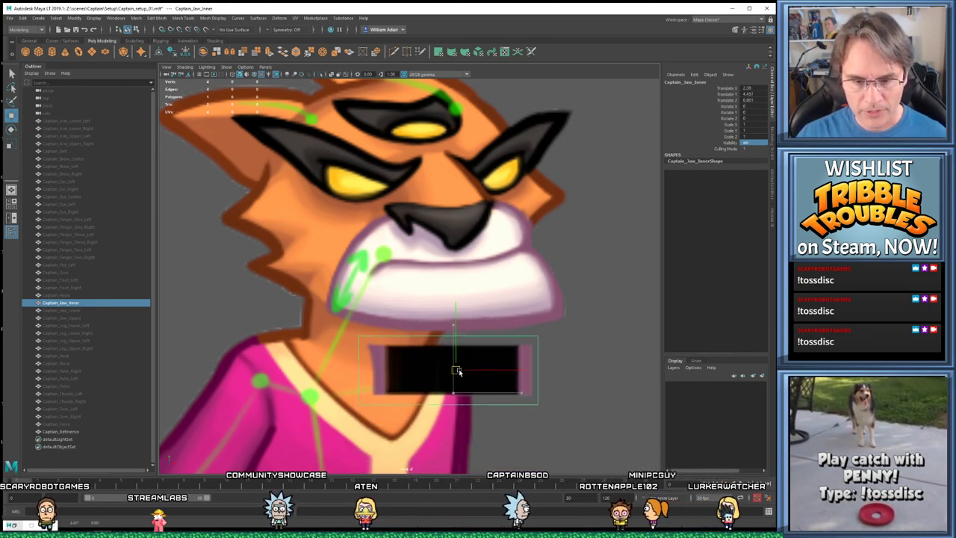
# Reposition the inner jaw up into the mouth and hide it with Ctrl+H
pyautogui.moveTo(454, 305); pyautogui.dragTo(467, 121)
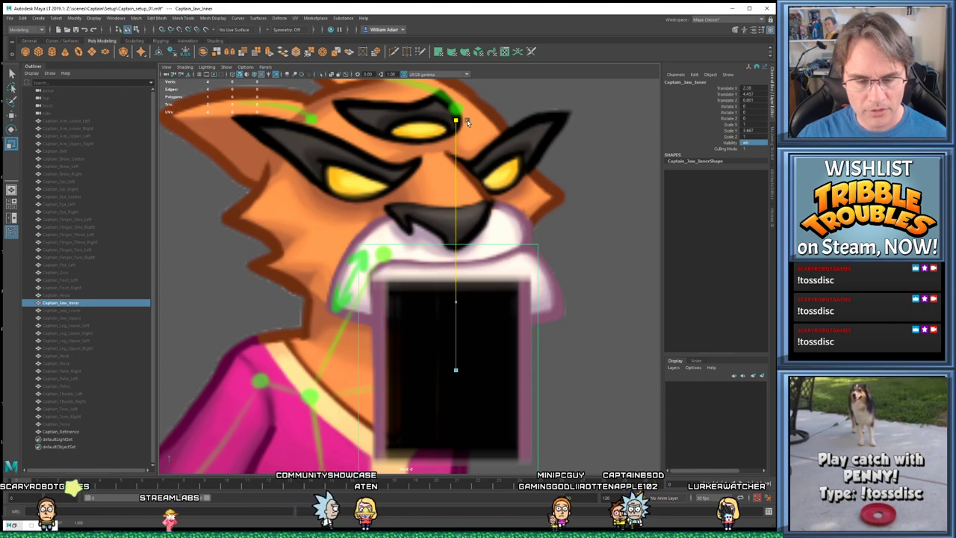
pyautogui.hotkey('ctrl', 'z')
pyautogui.press('w')
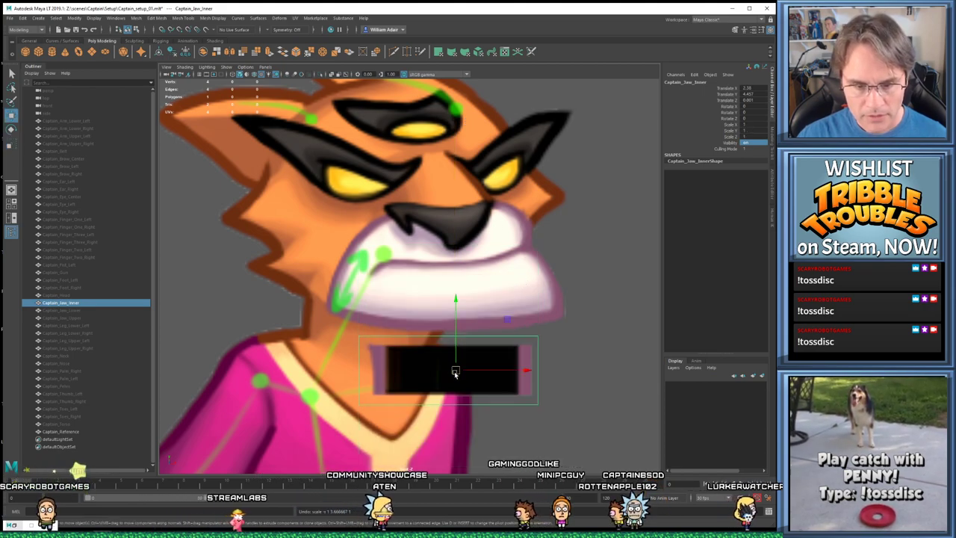
pyautogui.moveTo(455, 369); pyautogui.dragTo(449, 276)
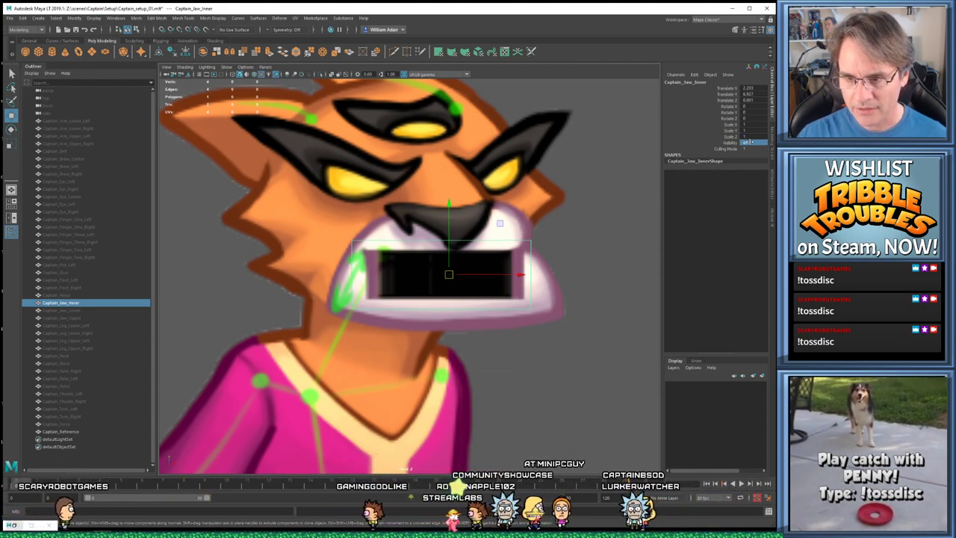
pyautogui.hotkey('ctrl', 'h')
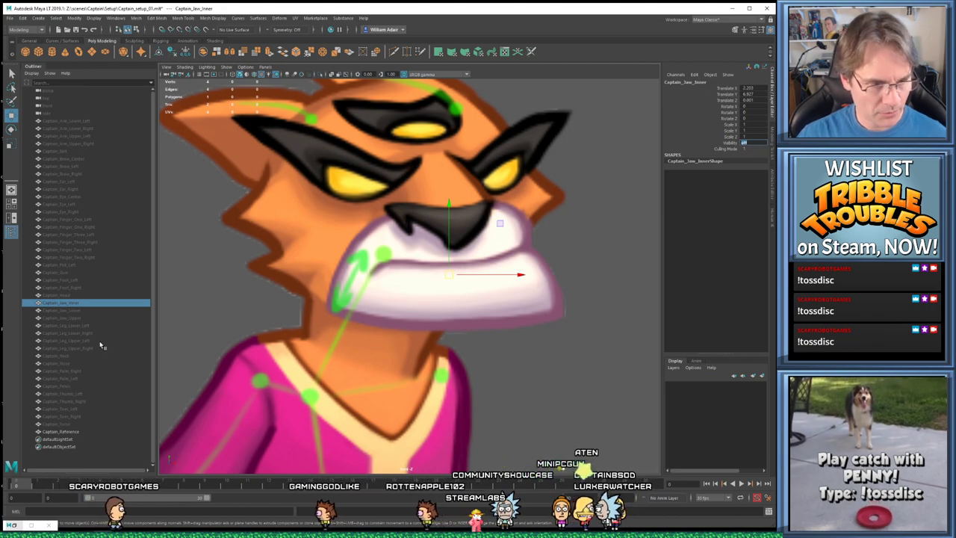
pyautogui.click(93, 310)
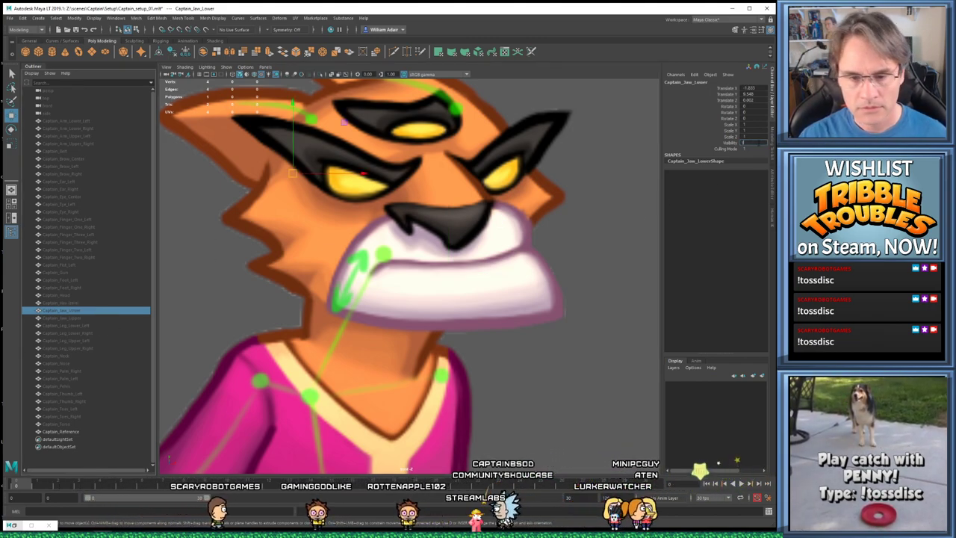
# Unhide Captain_Jaw_Lower, move it from the eyes onto the mouth, and hide it again
pyautogui.hotkey('shift', 'h')
pyautogui.moveTo(296, 175); pyautogui.dragTo(374, 290)
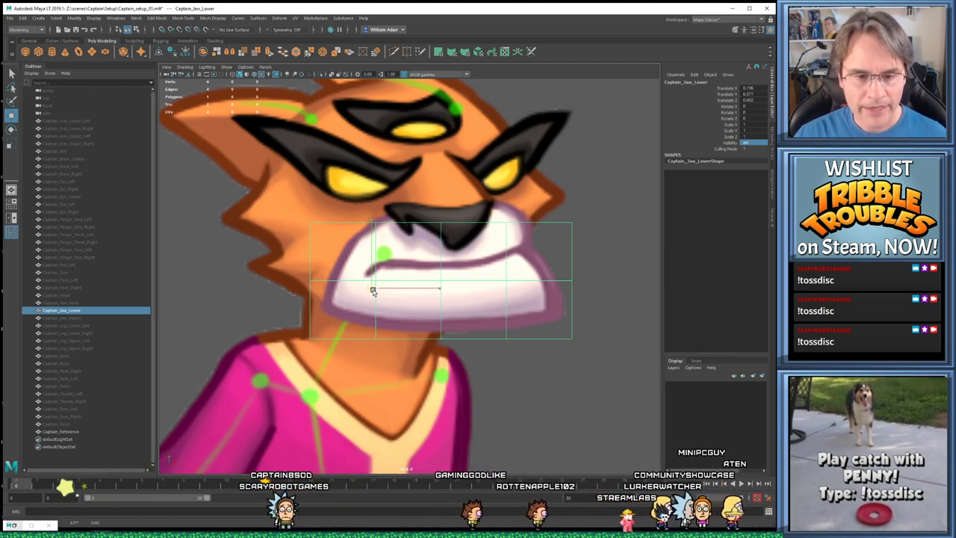
pyautogui.moveTo(373, 292)
pyautogui.mouseDown()
pyautogui.moveTo(373, 337)
pyautogui.moveTo(380, 260)
pyautogui.moveTo(377, 292)
pyautogui.mouseUp()
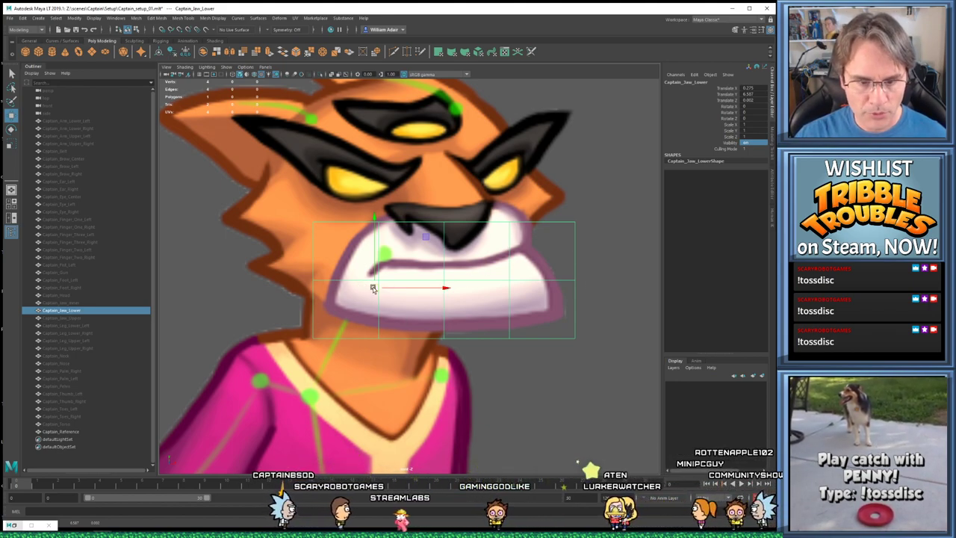
pyautogui.moveTo(378, 285)
pyautogui.mouseDown()
pyautogui.moveTo(379, 300)
pyautogui.moveTo(377, 273)
pyautogui.moveTo(376, 289)
pyautogui.mouseUp()
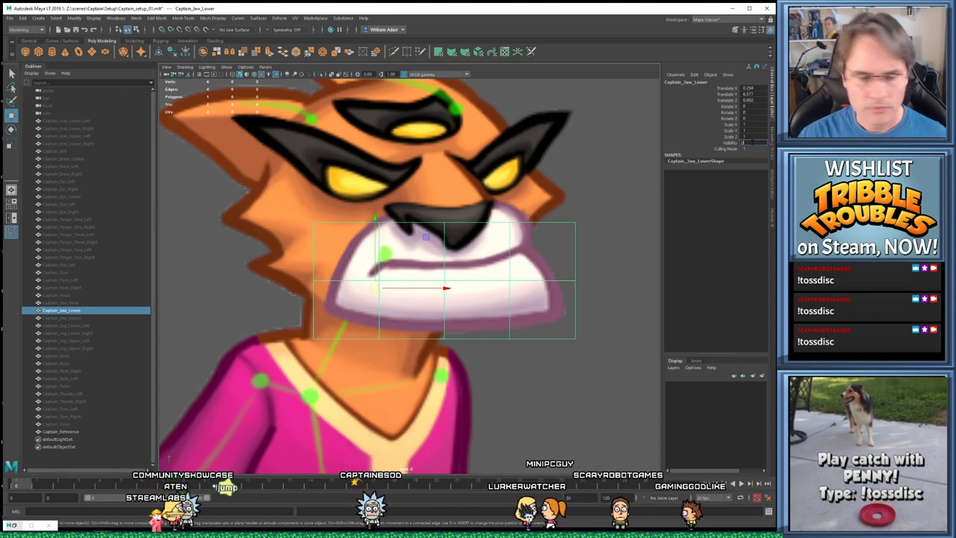
pyautogui.press('Return')
# Move Captain_Jaw_Upper down onto the tiger's mouth and set its Visibility off
pyautogui.click(67, 319)
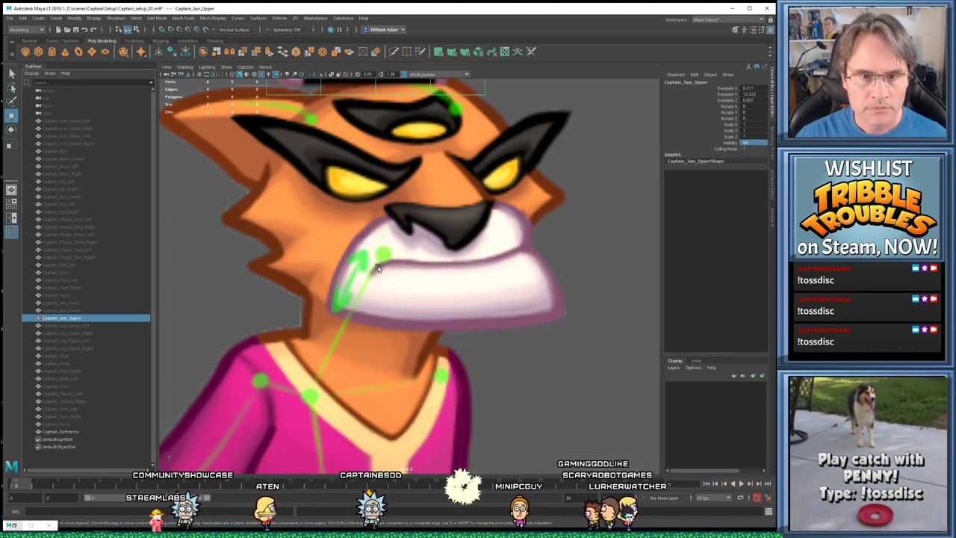
pyautogui.keyDown('alt'); pyautogui.moveTo(377, 269); pyautogui.dragTo(408, 373, button='middle'); pyautogui.keyUp('alt')
pyautogui.moveTo(365, 123); pyautogui.dragTo(429, 350)
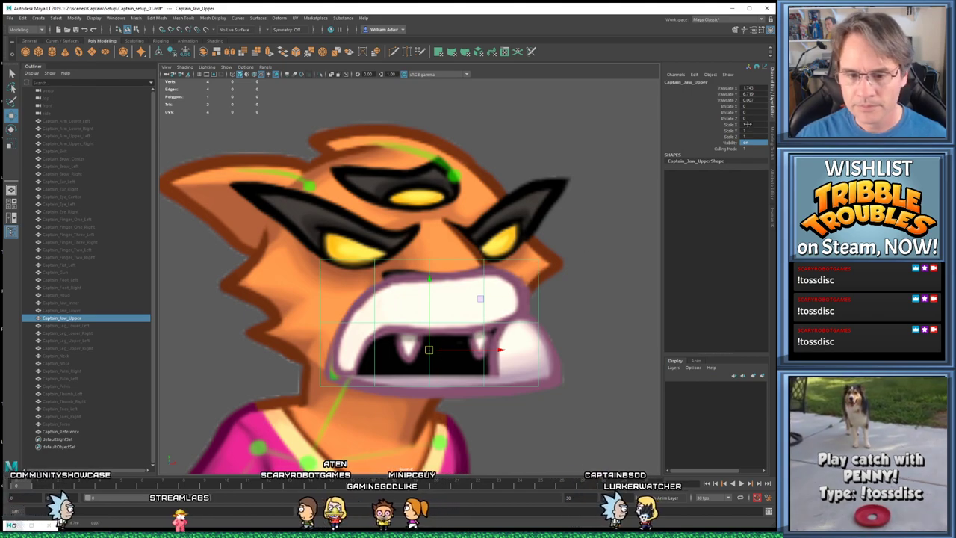
pyautogui.moveTo(750, 146); pyautogui.dragTo(754, 147, button='middle')
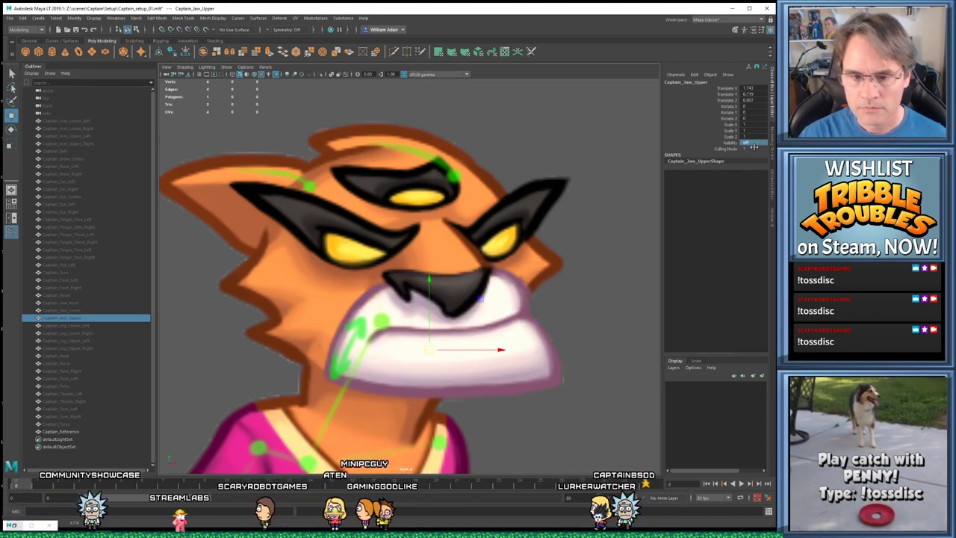
pyautogui.click(72, 326)
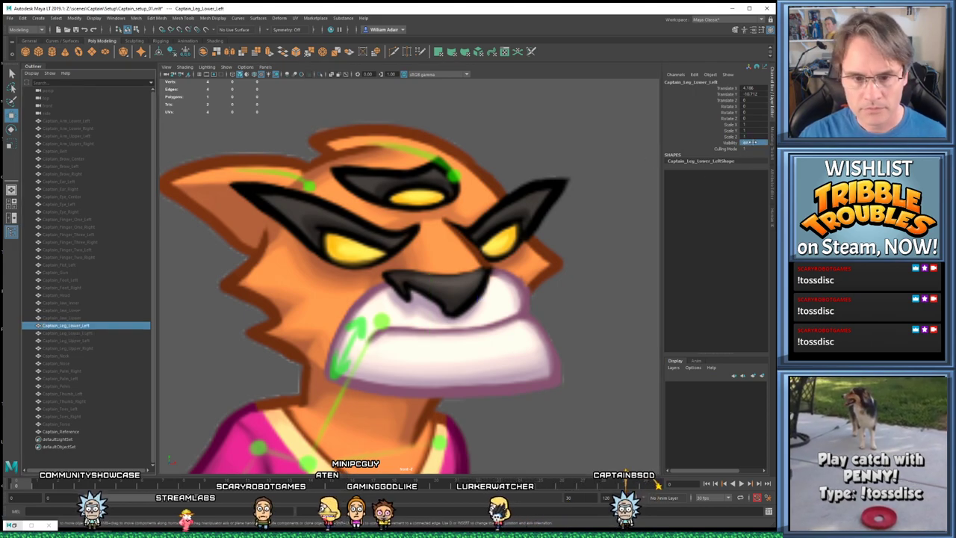
# Frame Captain_Leg_Lower_Left and move it up onto the thigh, toggling visibility to compare
pyautogui.press('f')
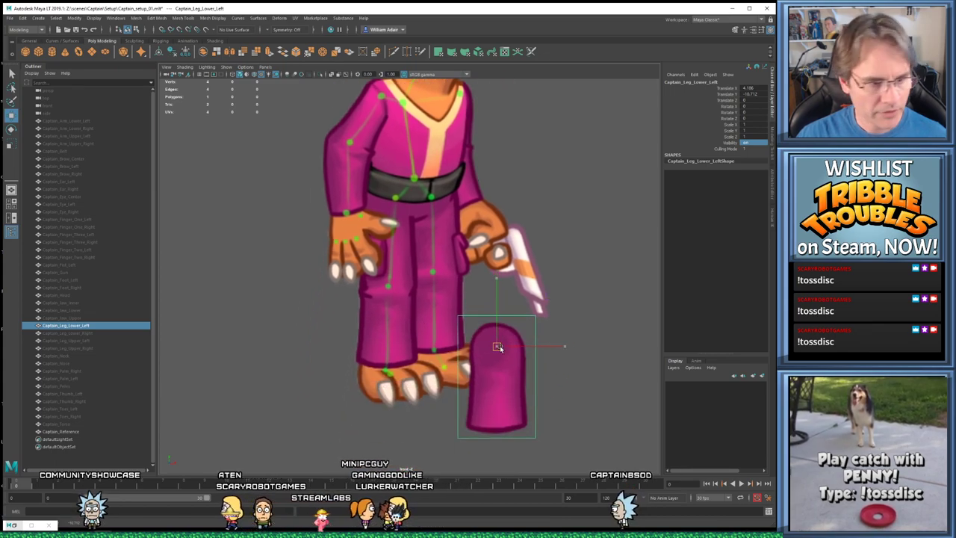
pyautogui.moveTo(498, 346); pyautogui.dragTo(435, 198)
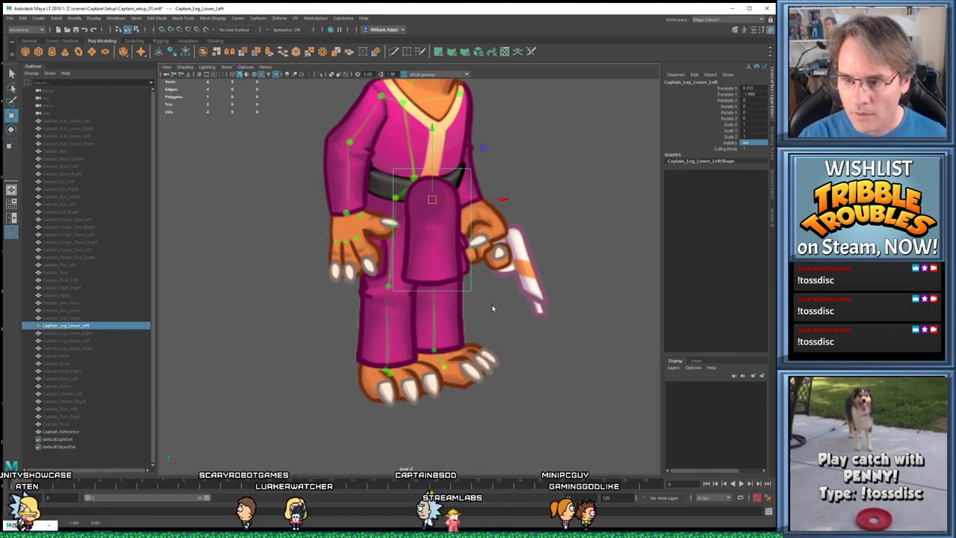
pyautogui.click(751, 142)
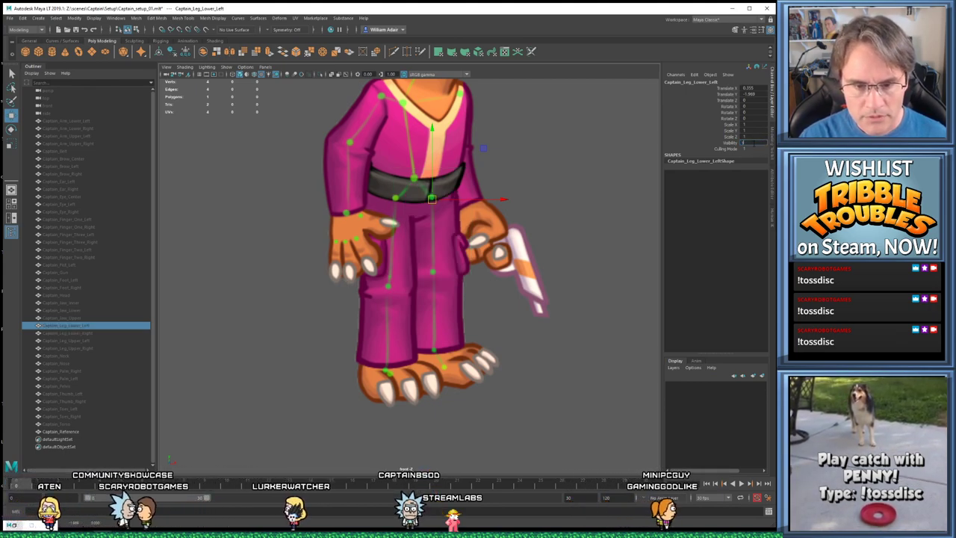
pyautogui.press('Return')
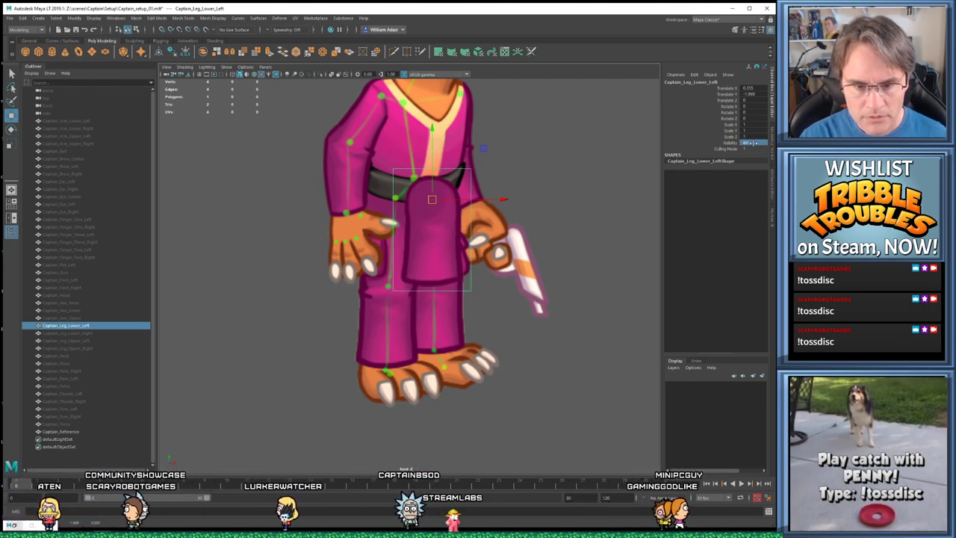
# Set Captain_Leg_Lower_Left Visibility to 0 and Captain_Leg_Lower_Right Visibility to 1
pyautogui.click(66, 333)
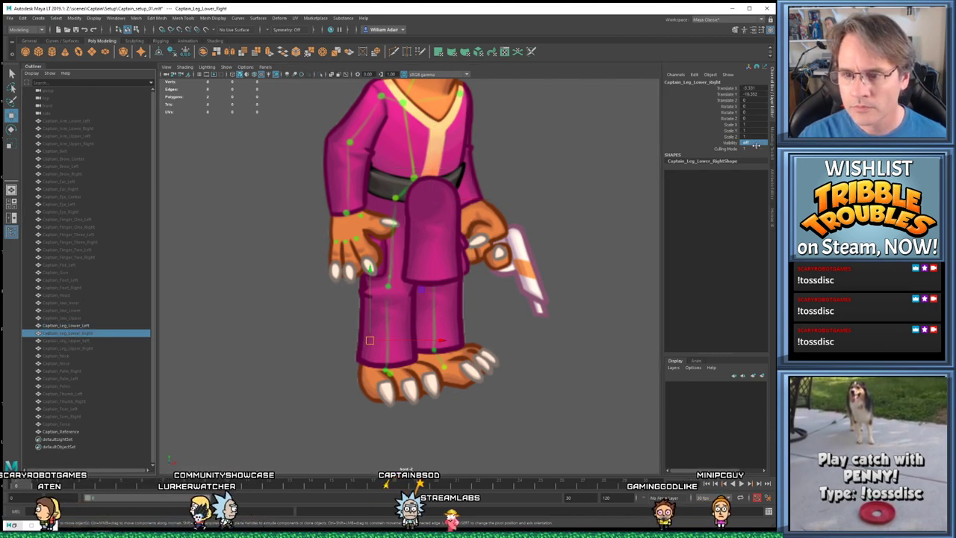
pyautogui.click(66, 326)
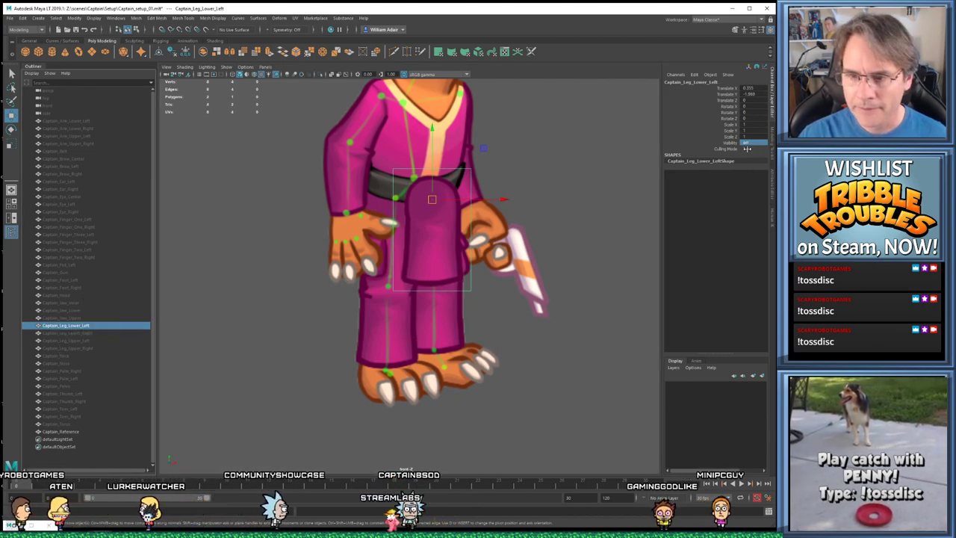
pyautogui.write('0')
pyautogui.press('Return')
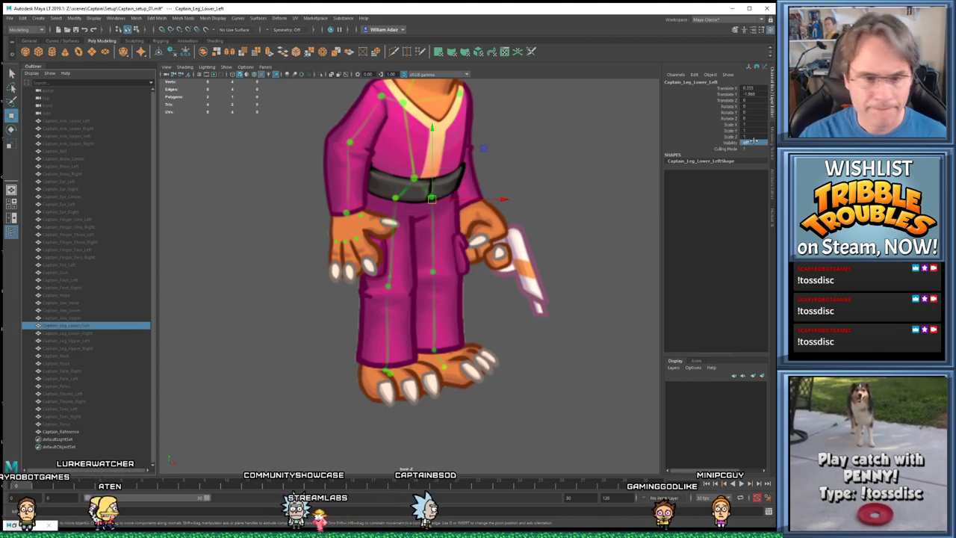
pyautogui.click(85, 333)
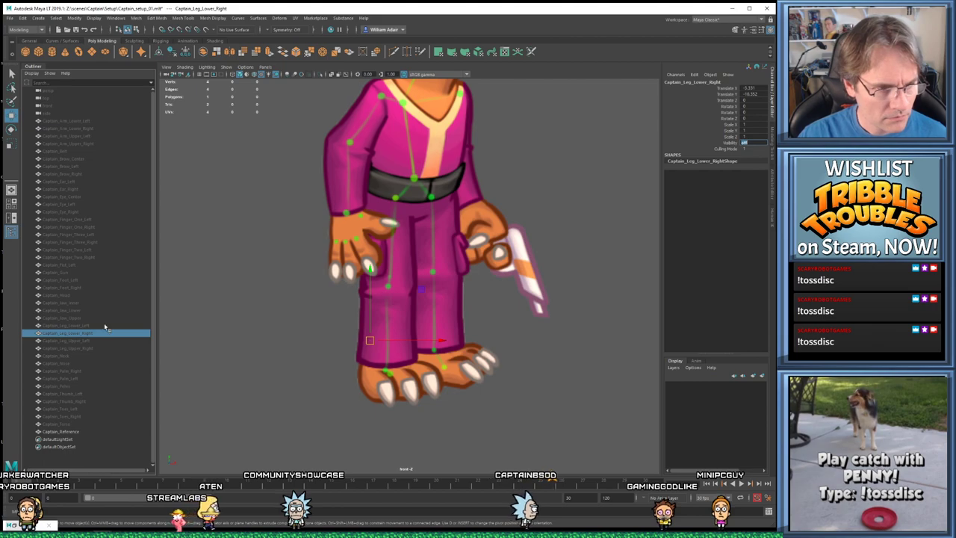
pyautogui.write('1')
pyautogui.press('Return')
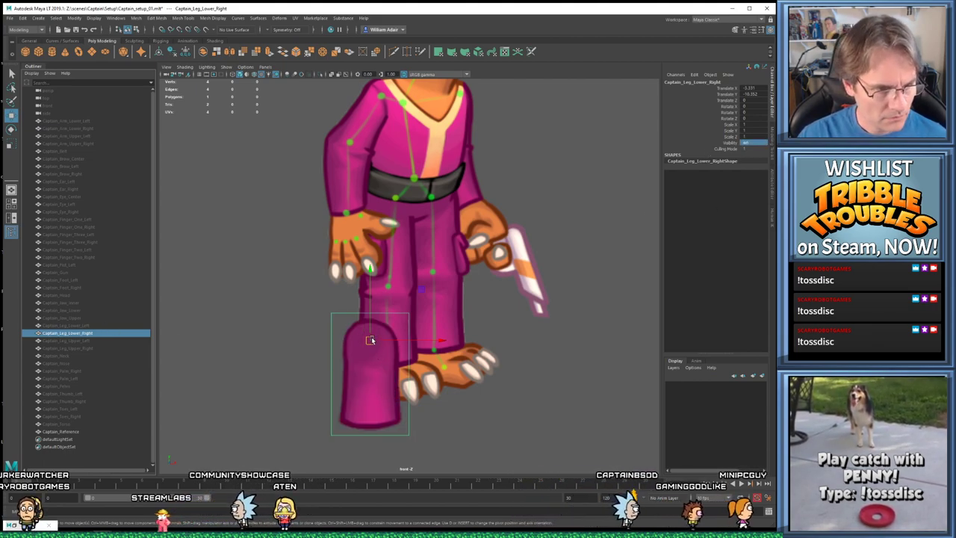
# Show the left lower leg, move it down over the thigh, and hide it with Ctrl+H
pyautogui.click(93, 326)
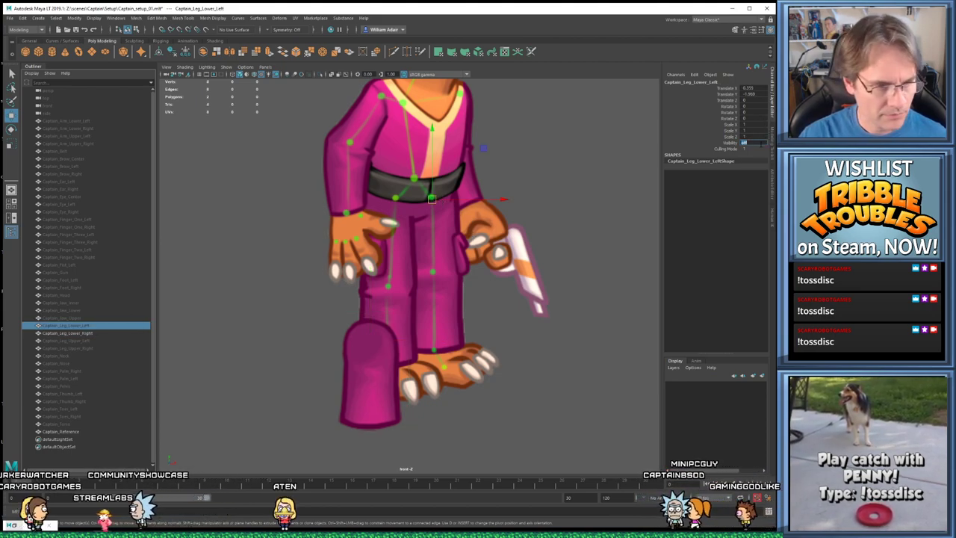
pyautogui.write('1')
pyautogui.press('Return')
pyautogui.moveTo(423, 207); pyautogui.dragTo(433, 266)
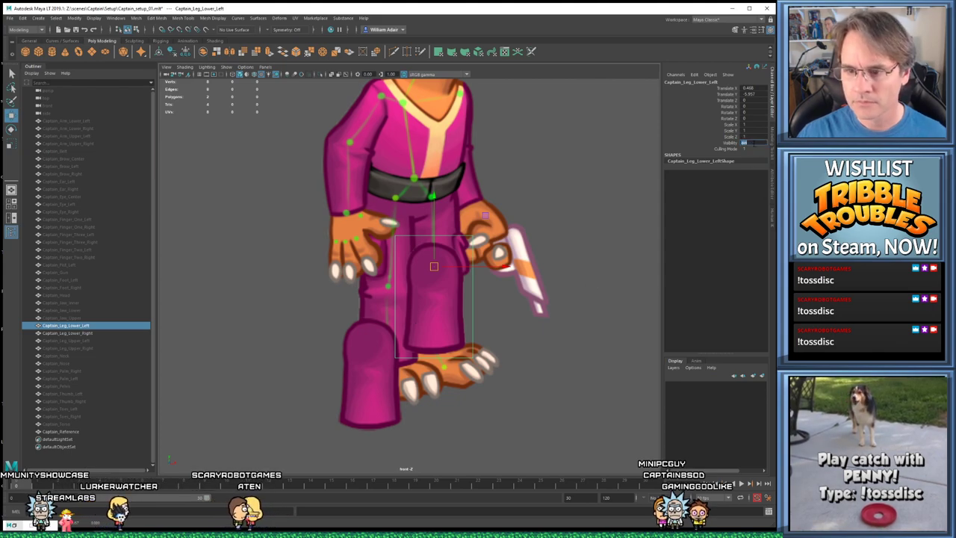
pyautogui.hotkey('ctrl', 'h')
# Move the right lower-leg piece up onto the leg, toggle its visibility to check, then hide it
pyautogui.click(377, 423)
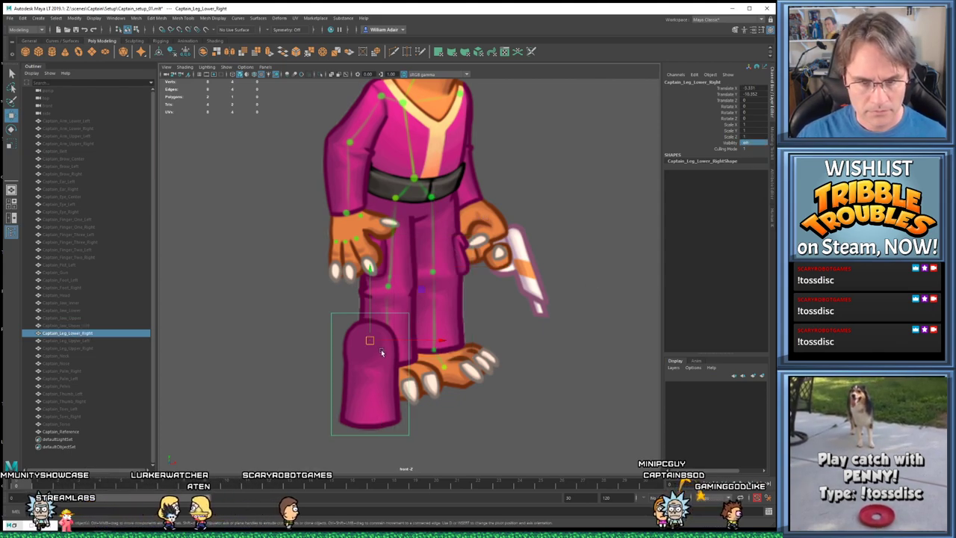
pyautogui.moveTo(370, 338); pyautogui.dragTo(385, 279)
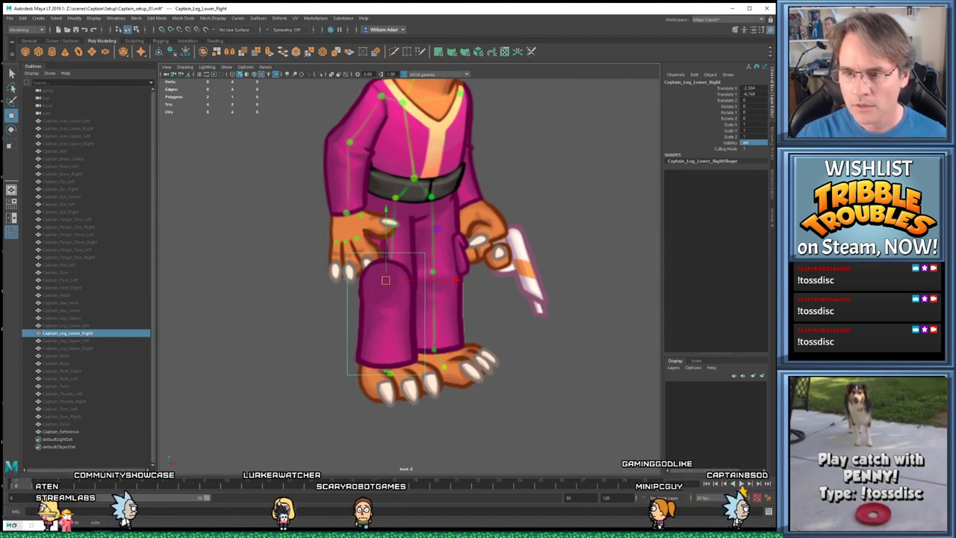
pyautogui.click(744, 142)
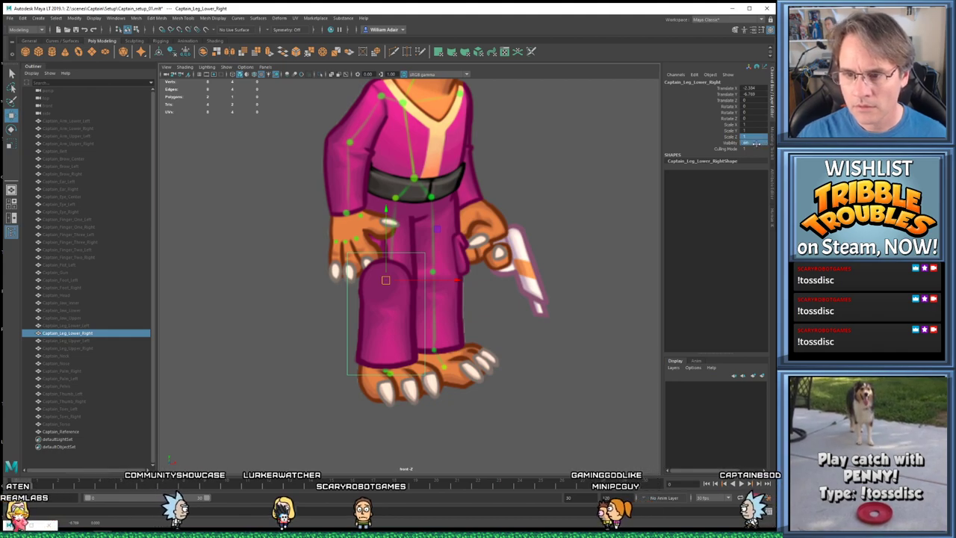
pyautogui.write('0')
pyautogui.press('Return')
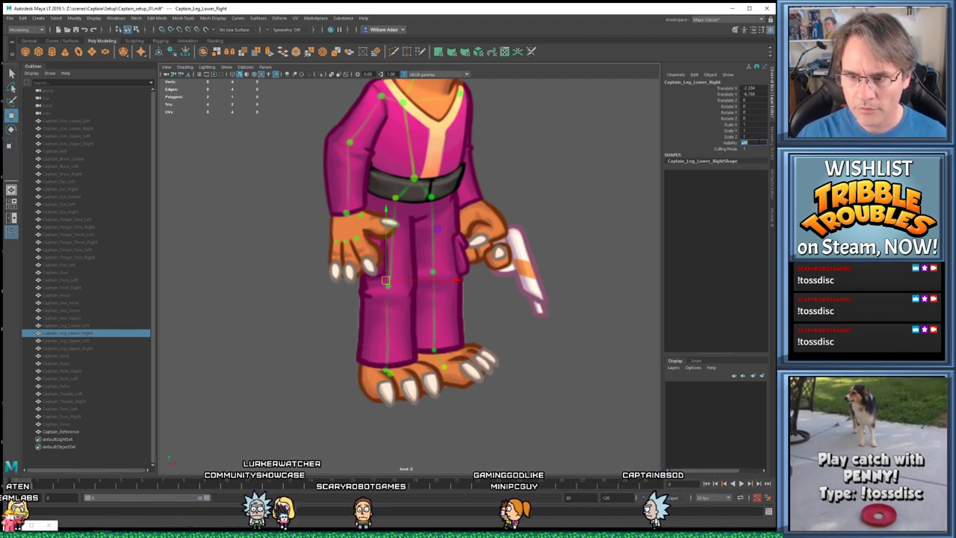
pyautogui.write('1')
pyautogui.press('Return')
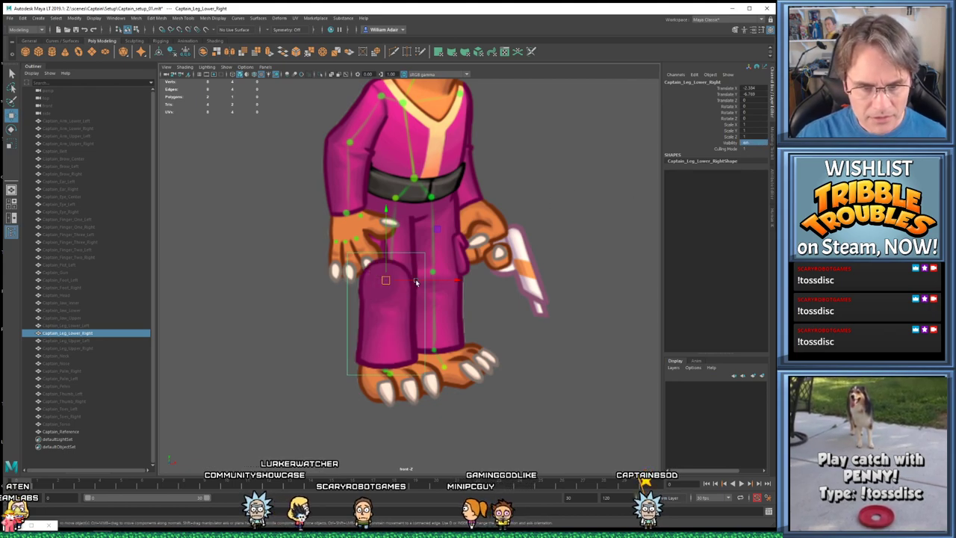
pyautogui.moveTo(388, 280); pyautogui.dragTo(388, 280)
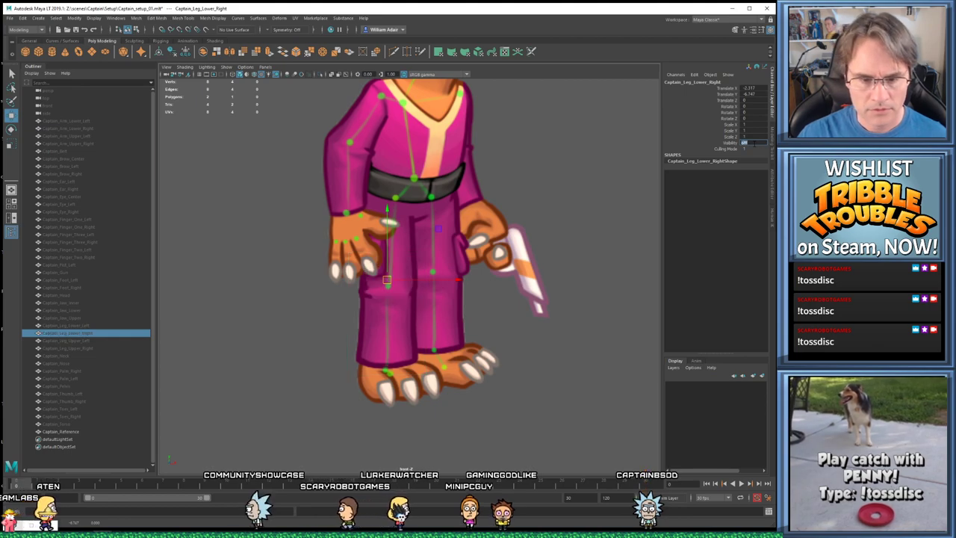
pyautogui.click(755, 142)
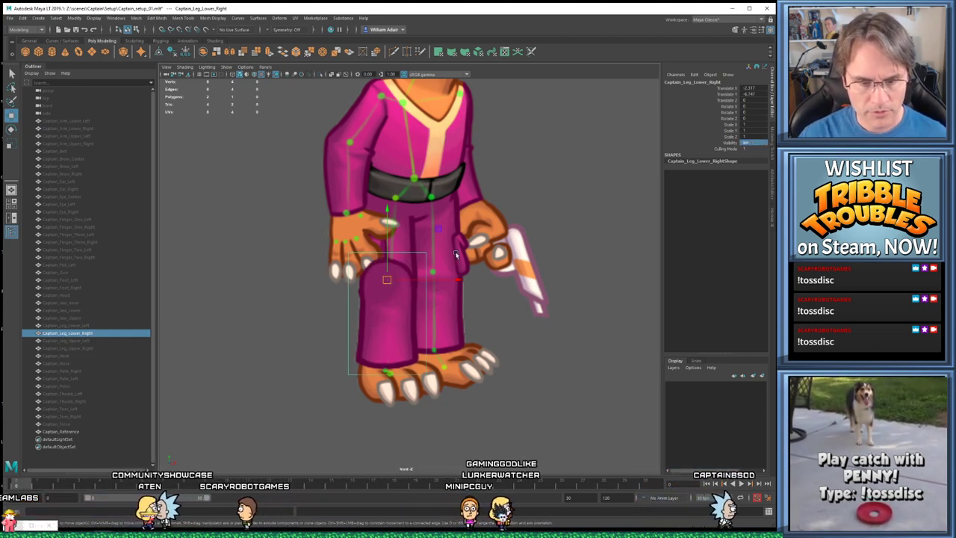
pyautogui.moveTo(376, 286); pyautogui.dragTo(376, 287)
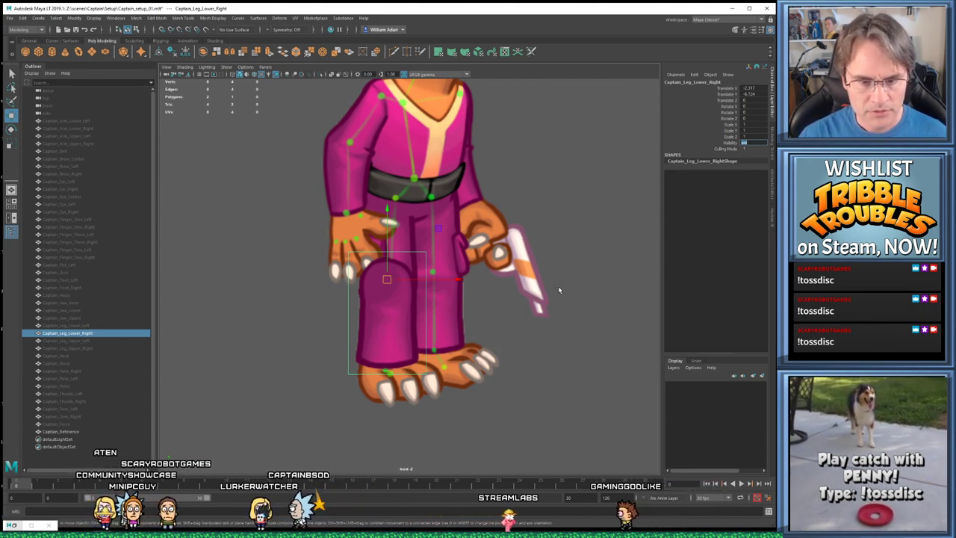
pyautogui.press('Return')
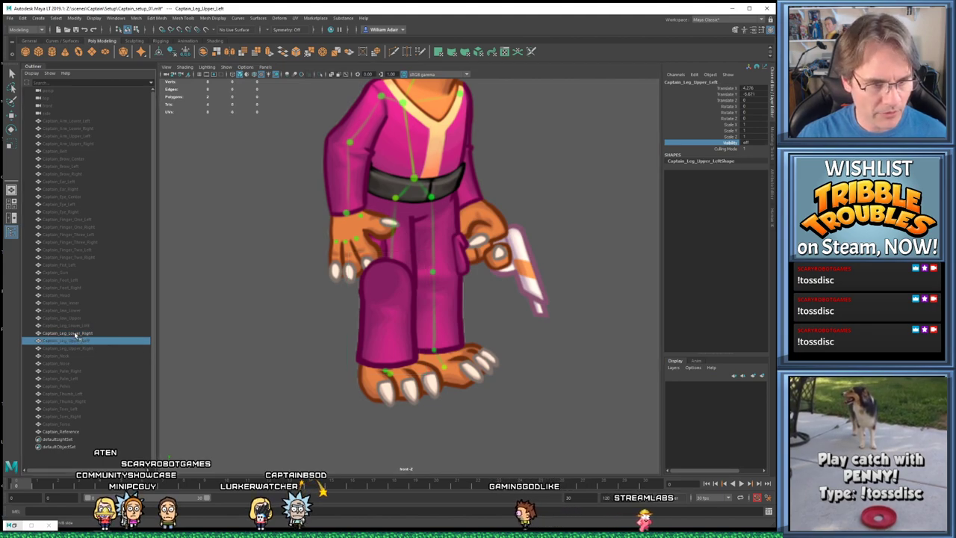
pyautogui.press('w')
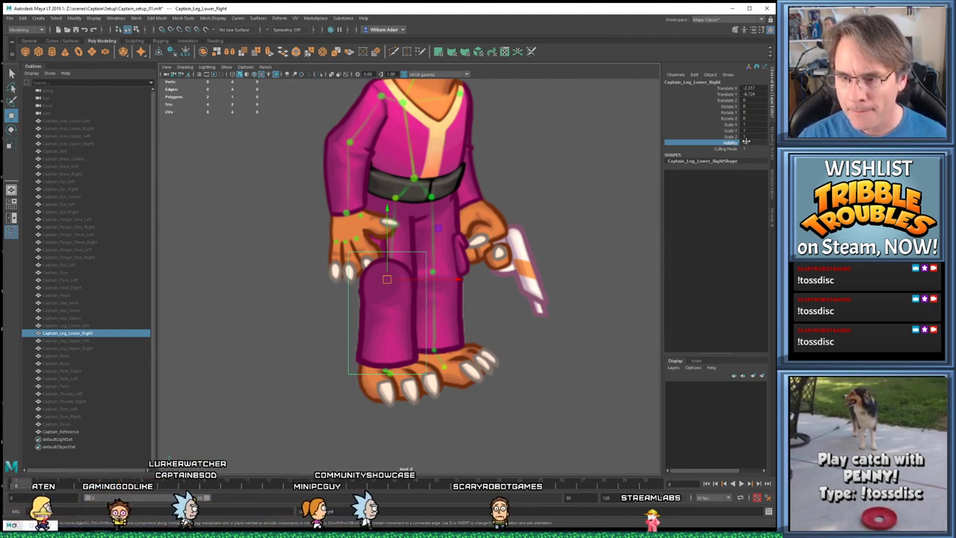
pyautogui.press('Return')
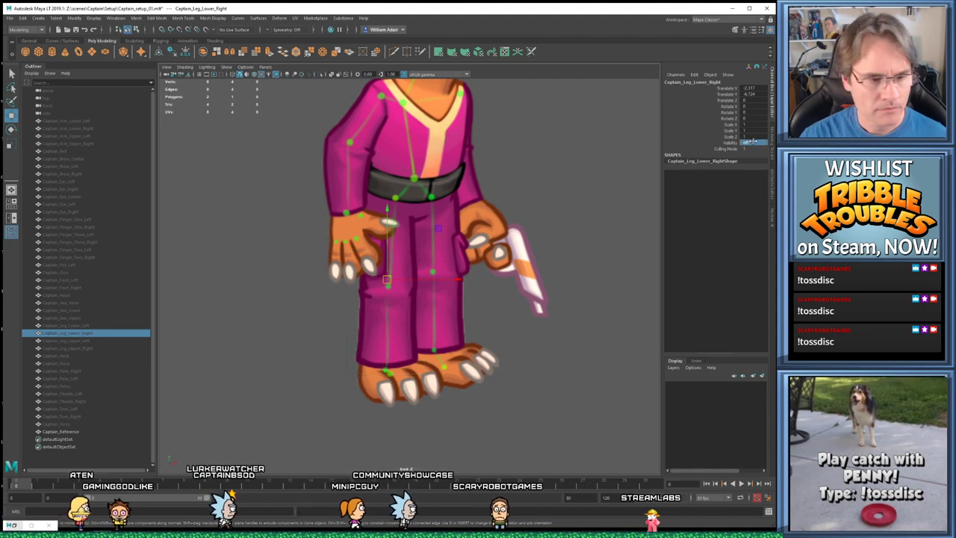
# Show Captain_Leg_Upper_Left and move it onto the trousers, comparing it against the reference
pyautogui.click(82, 341)
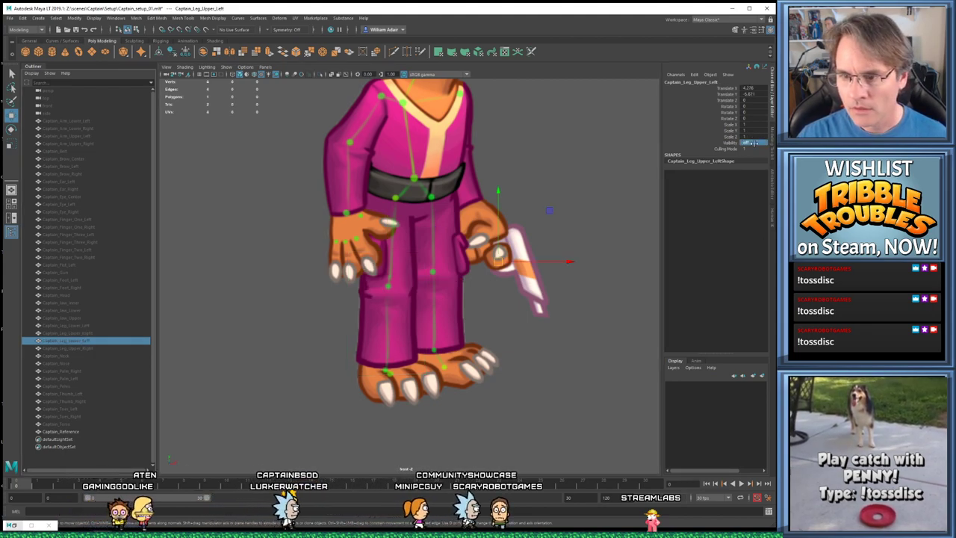
pyautogui.click(754, 142)
pyautogui.write('1')
pyautogui.press('Return')
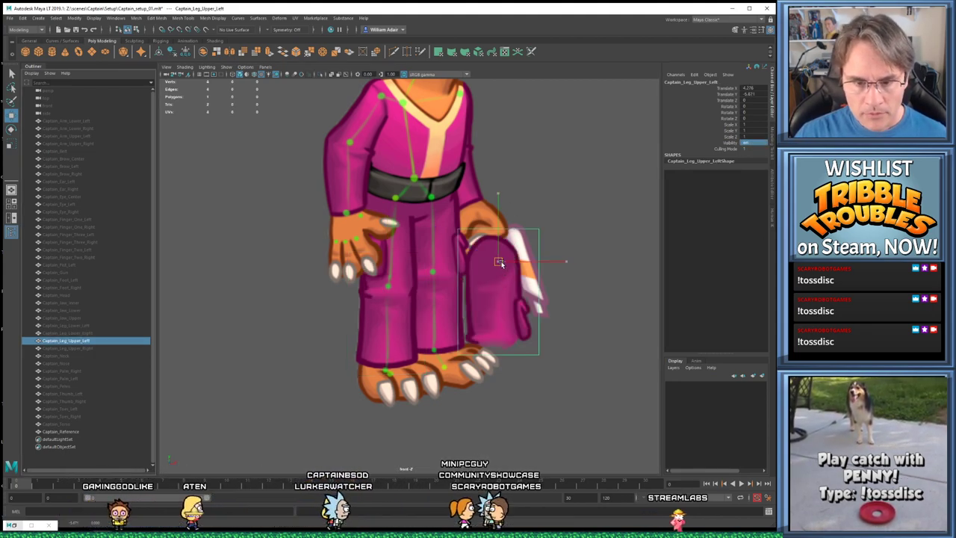
pyautogui.moveTo(498, 261); pyautogui.dragTo(439, 196)
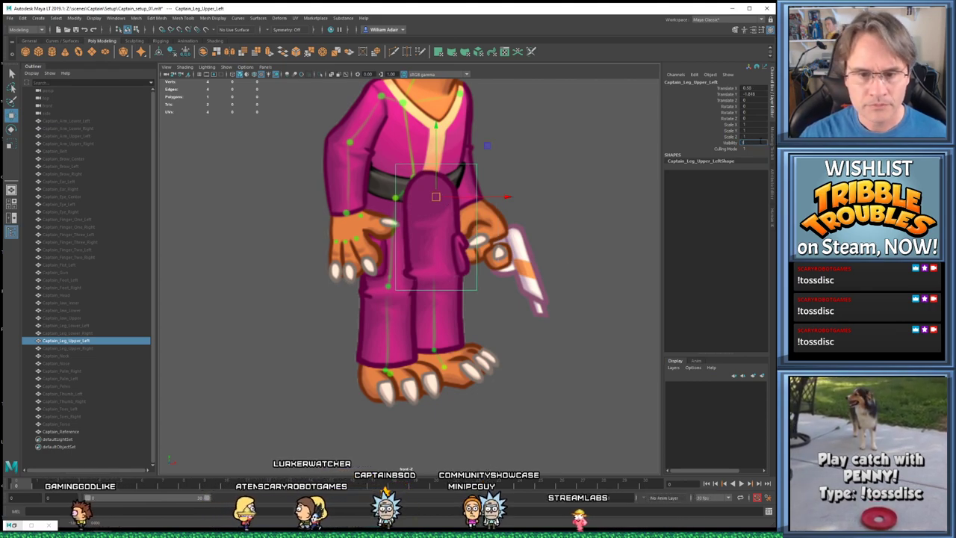
pyautogui.write('0')
pyautogui.press('Return')
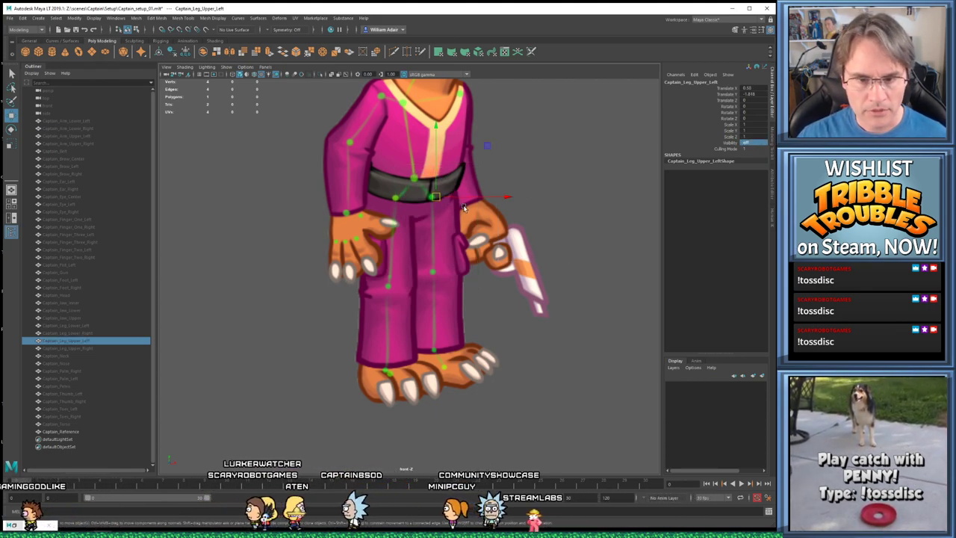
pyautogui.press('Return')
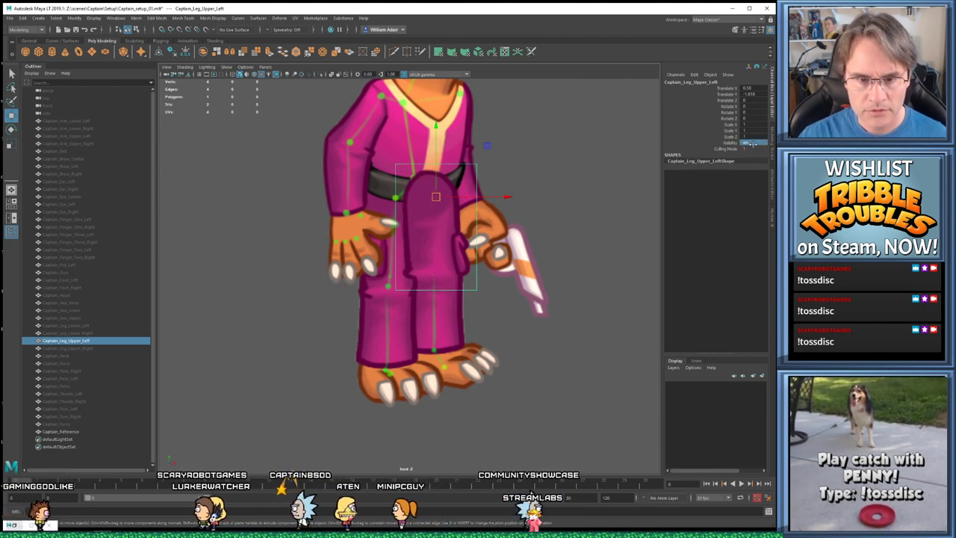
pyautogui.moveTo(508, 196); pyautogui.dragTo(511, 196)
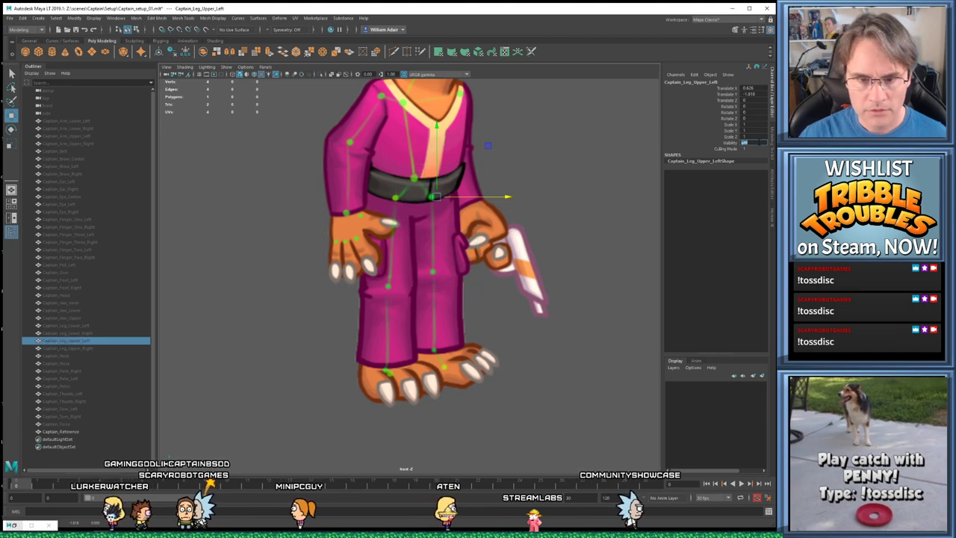
# Show Captain_Leg_Upper_Right, fit it onto the trousers over the thigh, and hide it
pyautogui.click(82, 349)
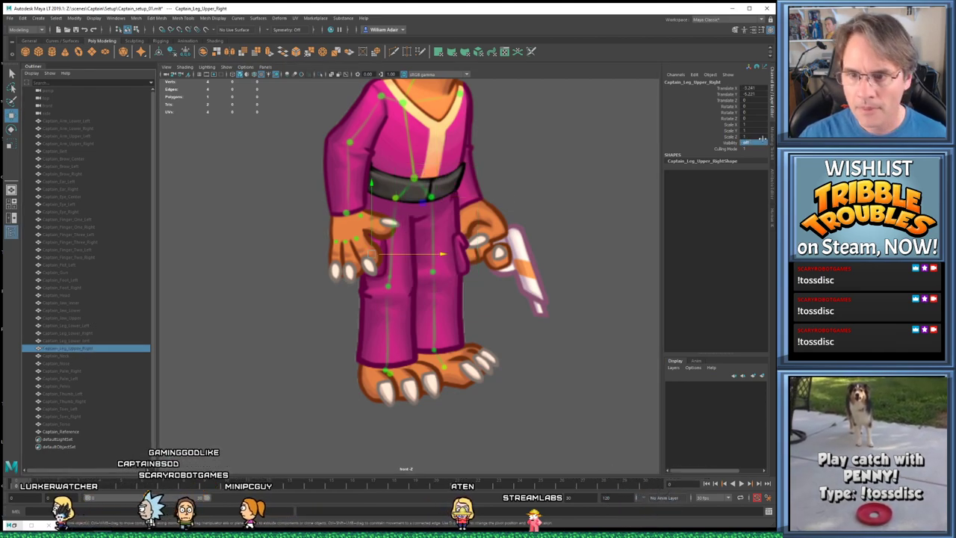
pyautogui.press('Return')
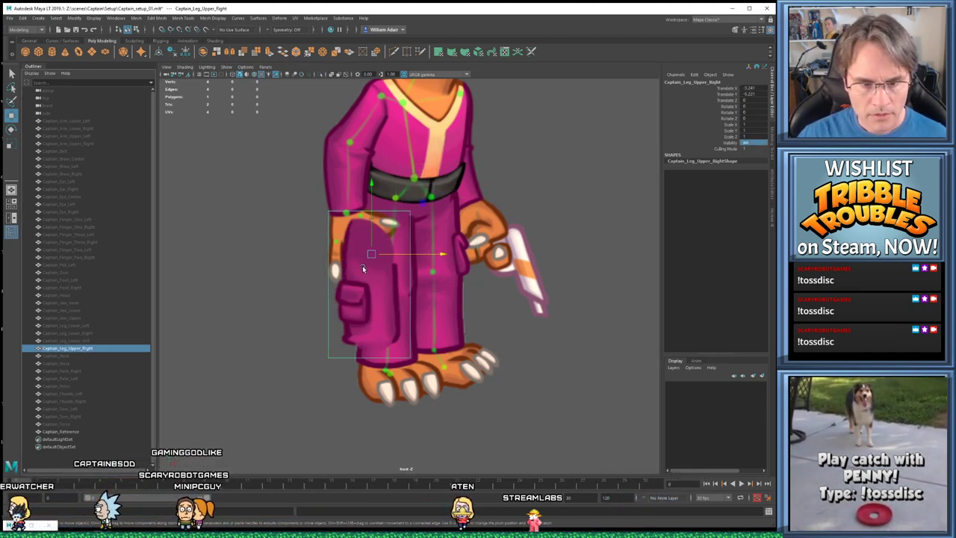
pyautogui.moveTo(369, 251); pyautogui.dragTo(389, 210)
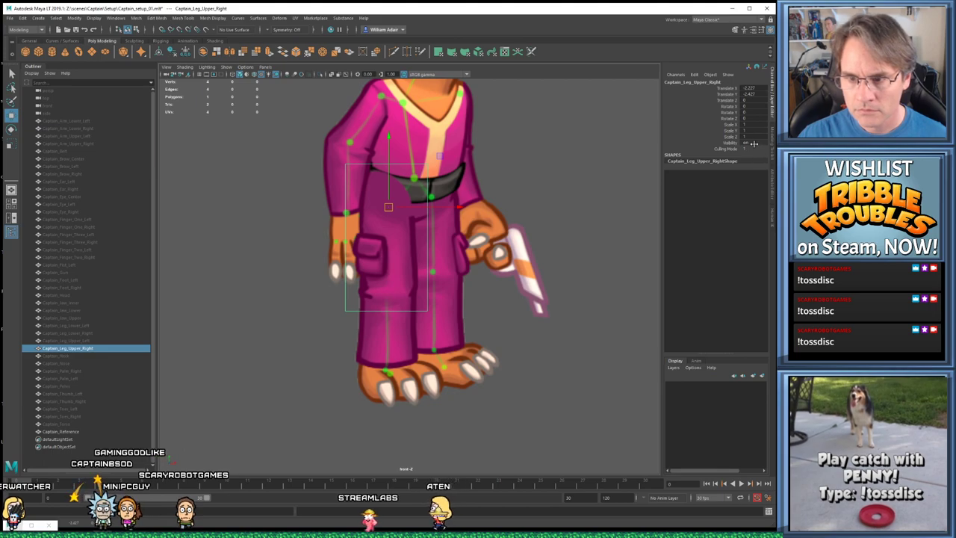
pyautogui.moveTo(754, 143); pyautogui.dragTo(751, 143, button='middle')
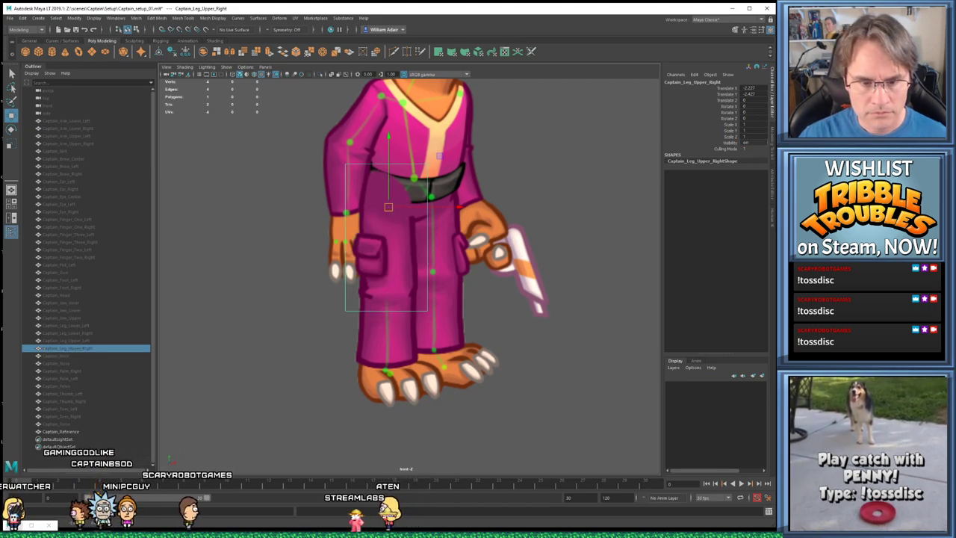
pyautogui.press('h')
pyautogui.press('h')
pyautogui.press('h')
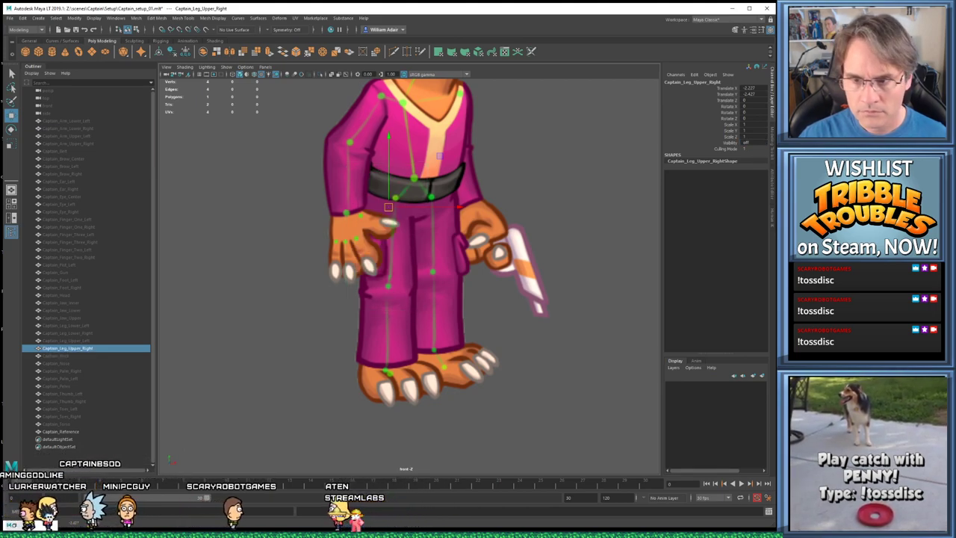
pyautogui.click(62, 355)
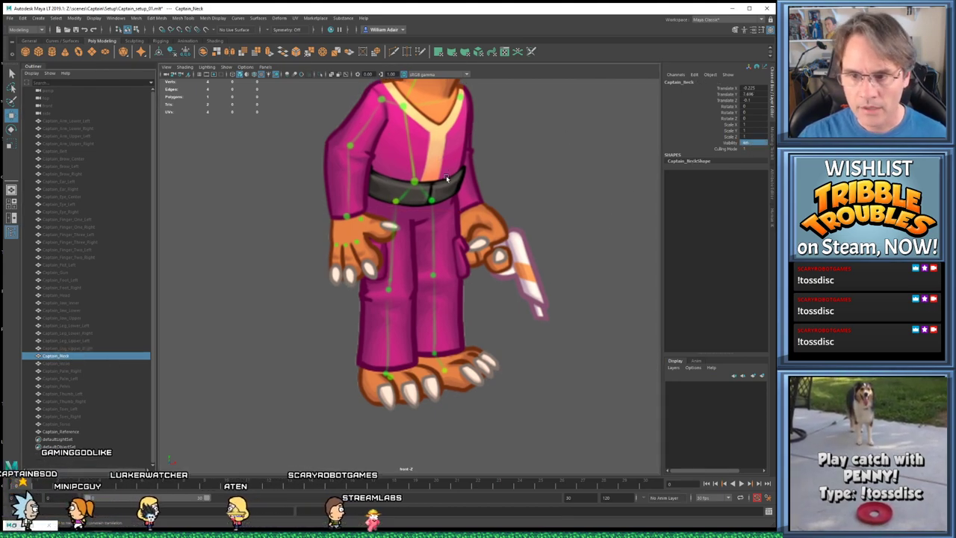
# Show the neck piece to check it against the head, then hide it again
pyautogui.press('h')
pyautogui.keyDown('alt'); pyautogui.moveTo(403, 224); pyautogui.dragTo(423, 225); pyautogui.keyUp('alt')
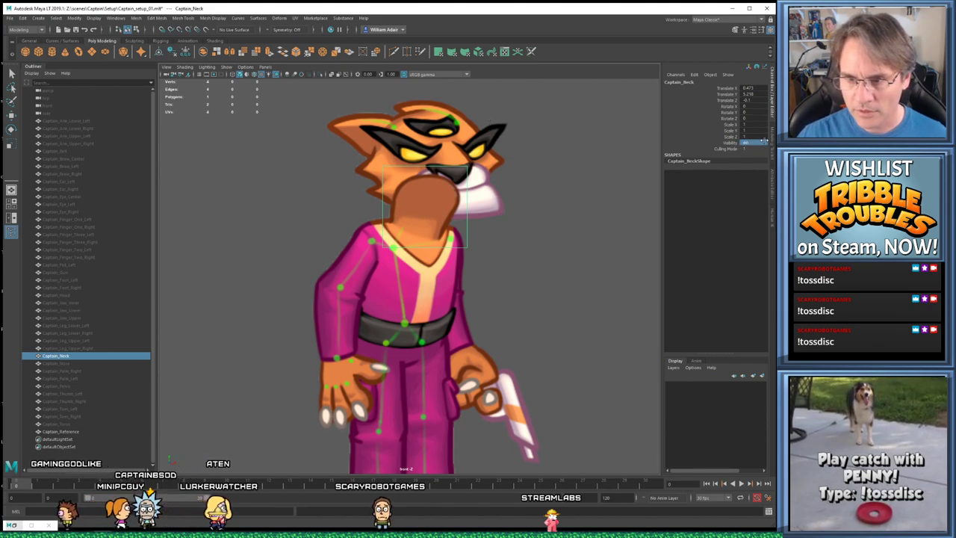
pyautogui.moveTo(745, 142); pyautogui.dragTo(745, 142, button='middle')
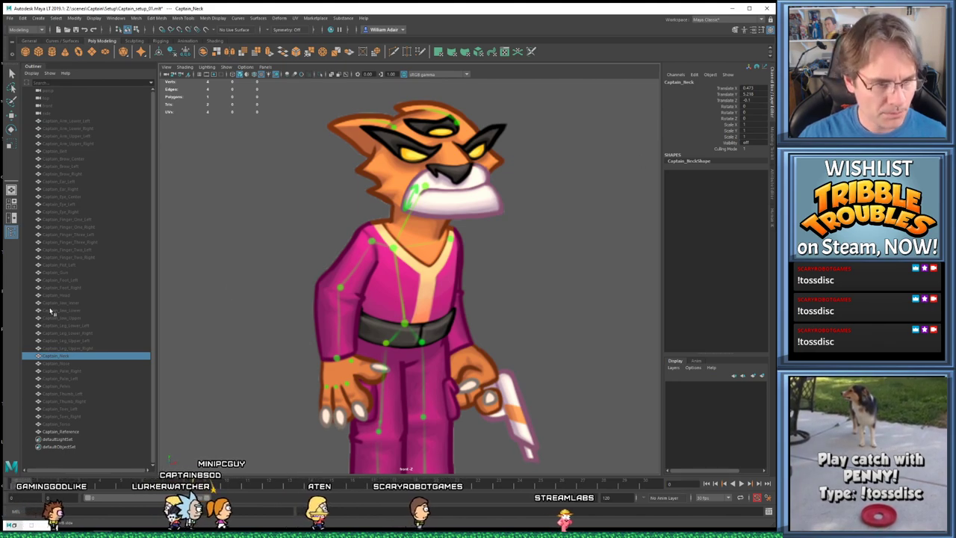
# Set Captain_Nose Visibility to 1 and move it down from above the head onto the face
pyautogui.click(60, 363)
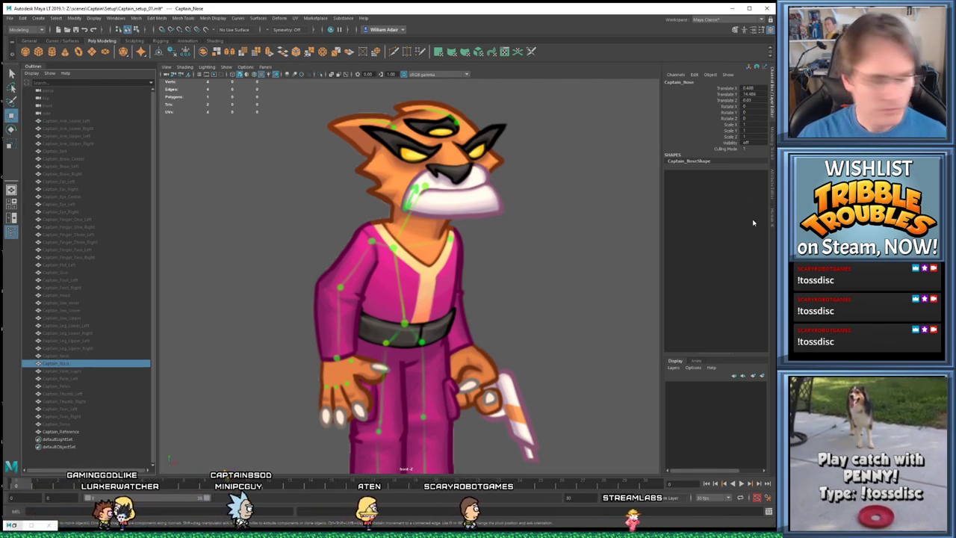
pyautogui.click(745, 142)
pyautogui.moveTo(745, 142); pyautogui.dragTo(745, 142, button='middle')
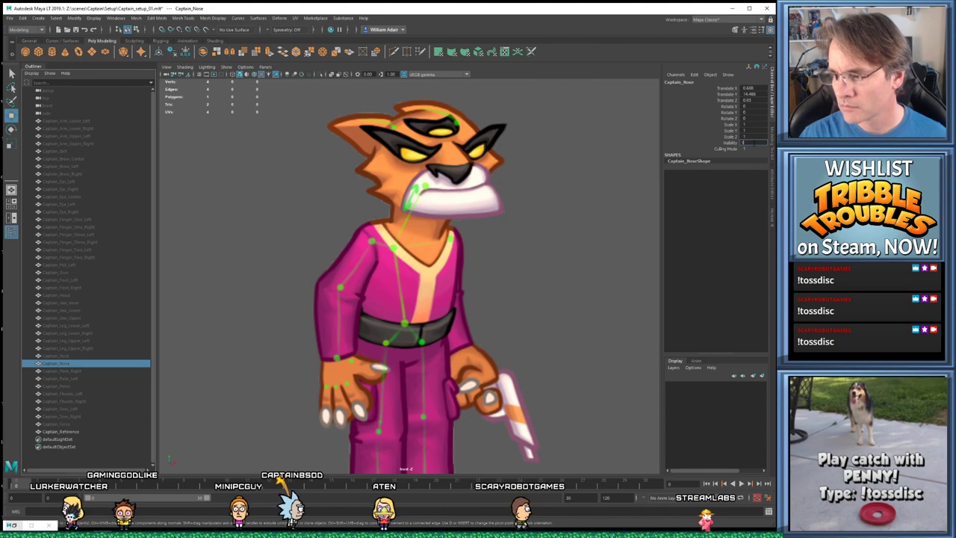
pyautogui.keyDown('alt'); pyautogui.moveTo(395, 213); pyautogui.dragTo(373, 328, button='middle'); pyautogui.keyUp('alt')
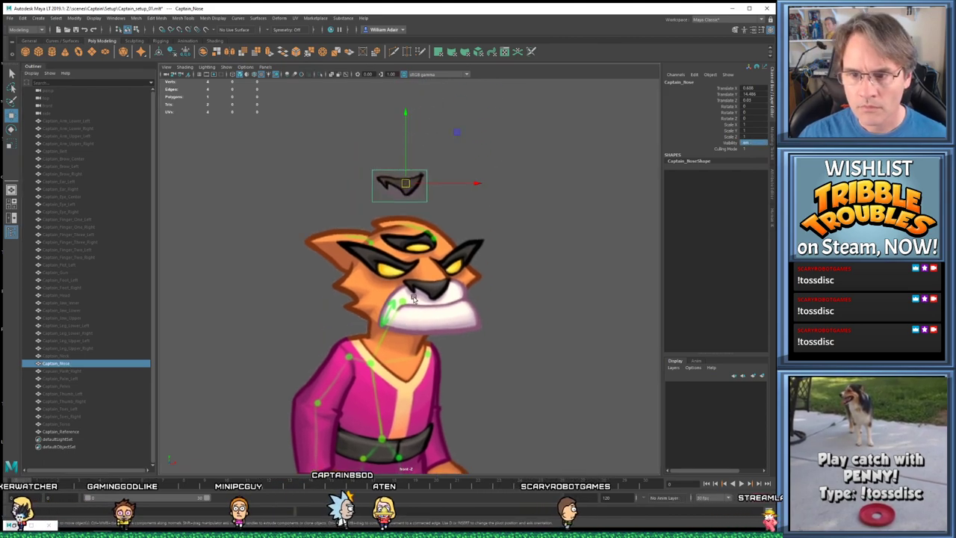
pyautogui.moveTo(399, 188); pyautogui.dragTo(427, 270)
pyautogui.scroll(5, 427, 270)
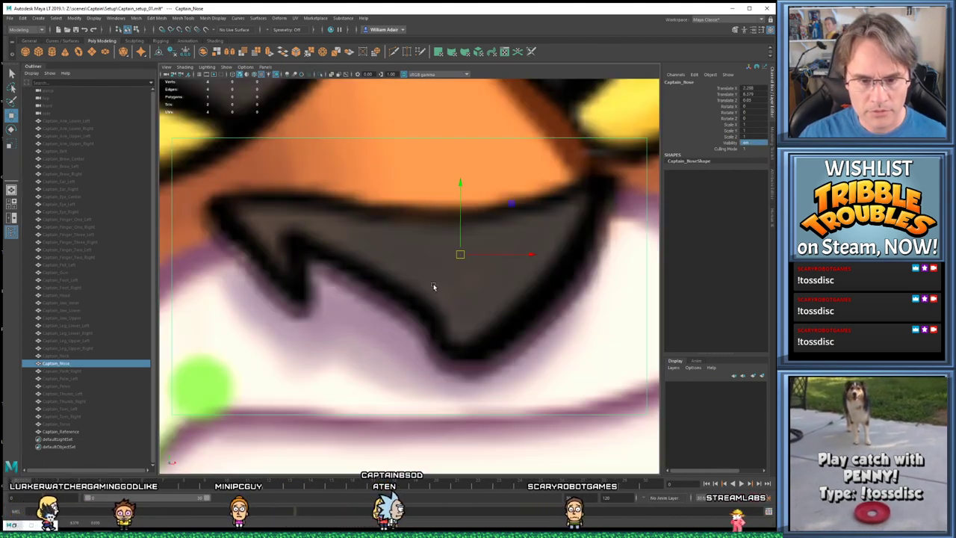
pyautogui.scroll(-5, 428, 271)
pyautogui.scroll(2, 427, 273)
pyautogui.scroll(2, 427, 274)
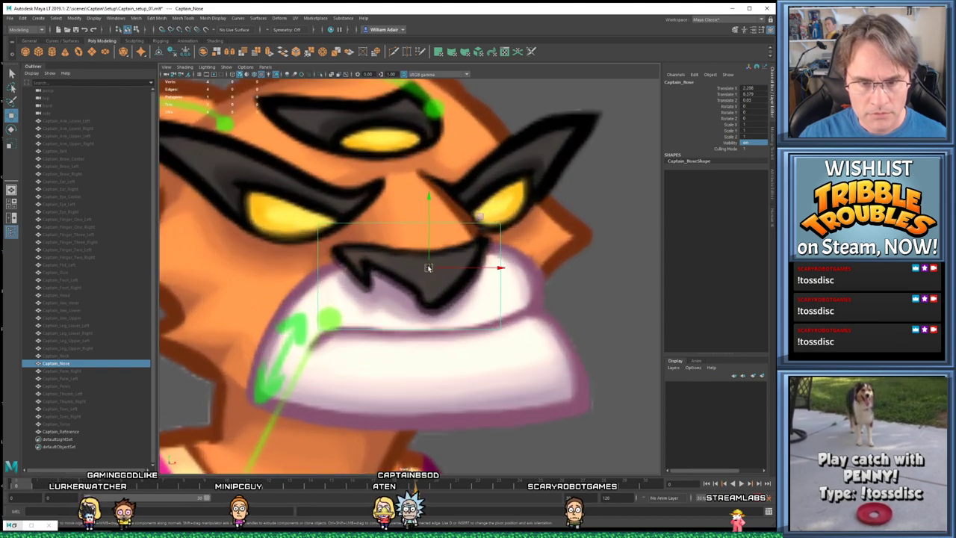
# Nudge the nose over the reference nose, then set its Visibility to 0
pyautogui.moveTo(428, 267); pyautogui.dragTo(428, 230)
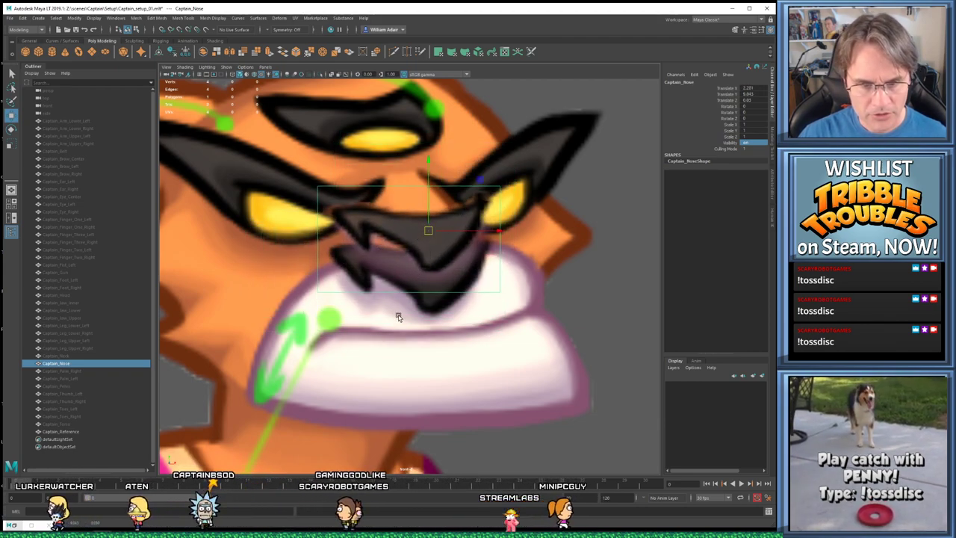
pyautogui.moveTo(428, 230); pyautogui.dragTo(428, 268)
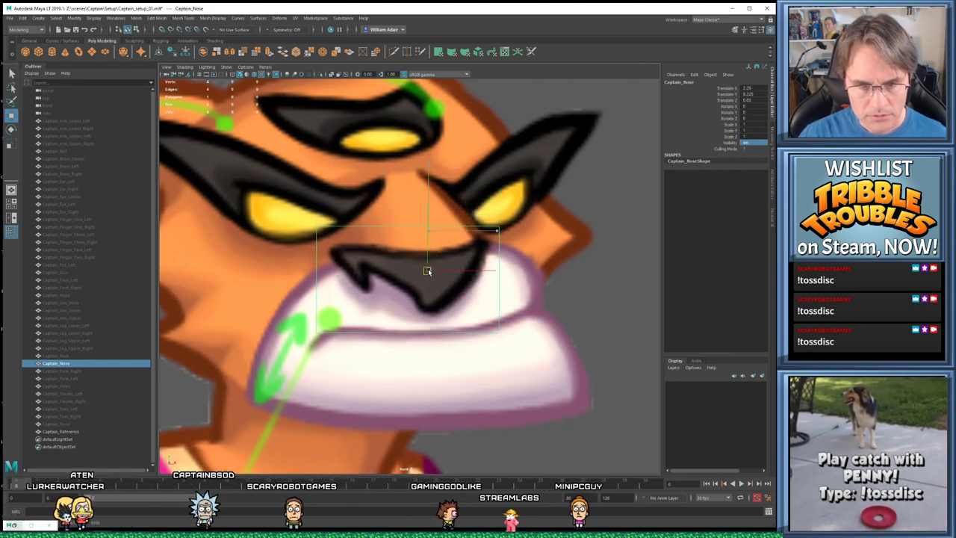
pyautogui.scroll(-5, 428, 268)
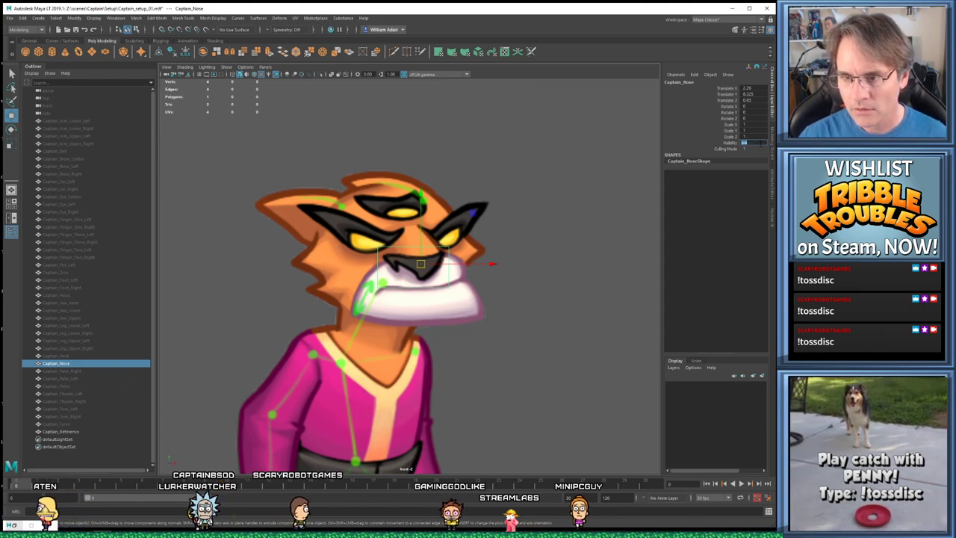
pyautogui.write('0')
pyautogui.press('Return')
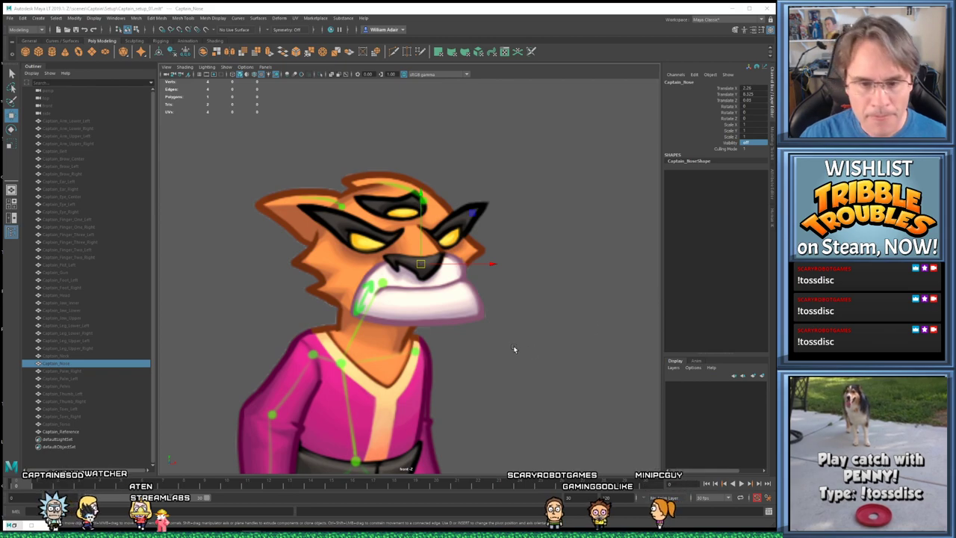
pyautogui.keyDown('alt'); pyautogui.moveTo(476, 331); pyautogui.dragTo(501, 316, button='middle'); pyautogui.keyUp('alt')
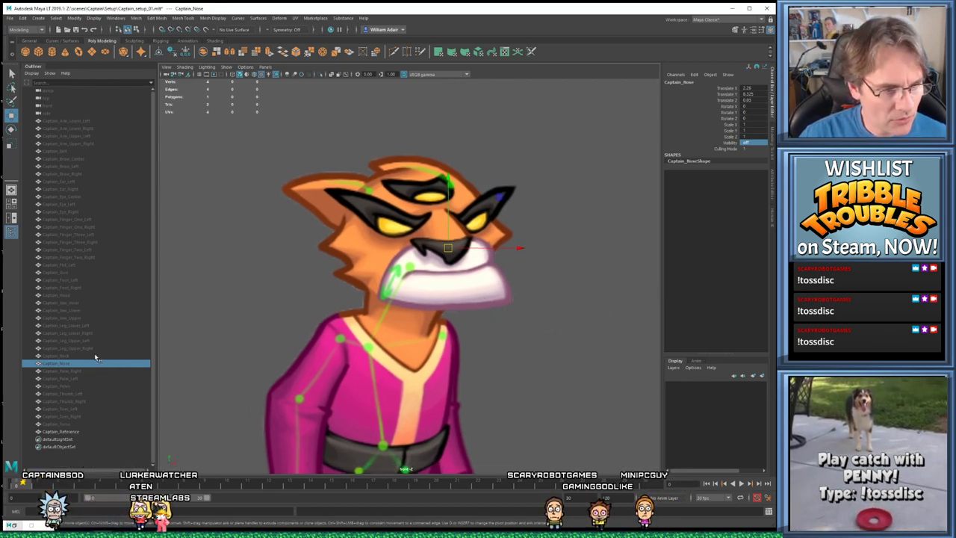
# Frame the right palm piece, move it onto the tiger's hand, and hide it
pyautogui.click(84, 371)
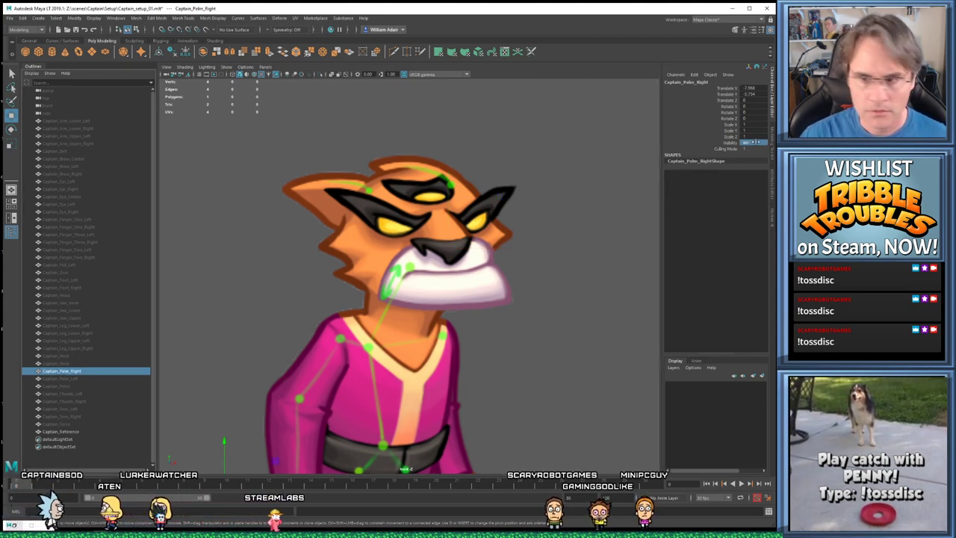
pyautogui.press('f')
pyautogui.scroll(-6, 398, 303)
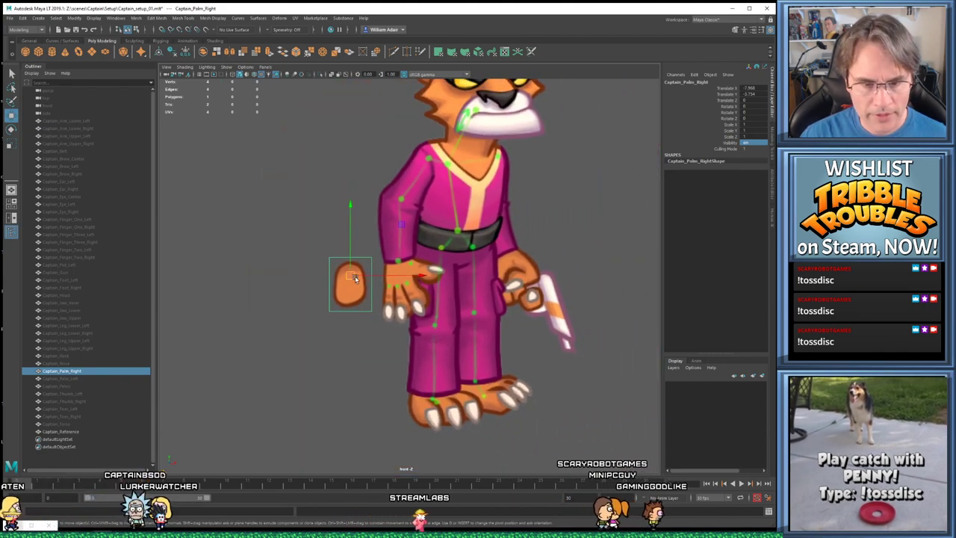
pyautogui.moveTo(355, 278); pyautogui.dragTo(402, 259)
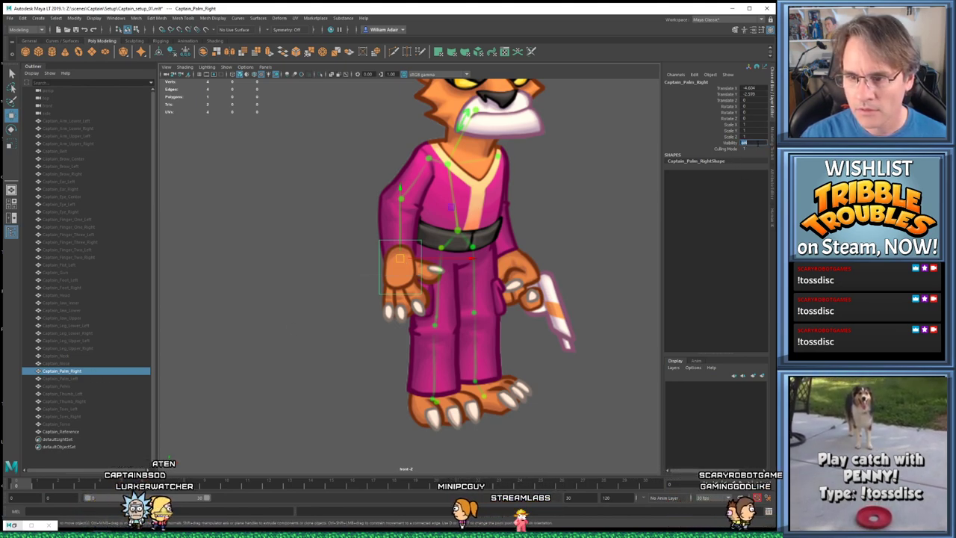
pyautogui.press('Return')
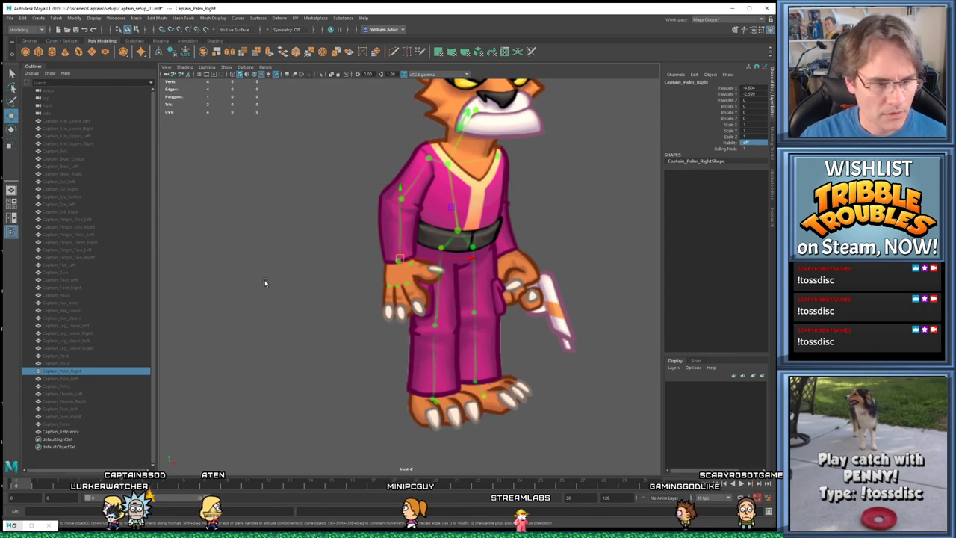
# Show the left palm piece, move it onto the other hand, then set Visibility to 0
pyautogui.click(75, 379)
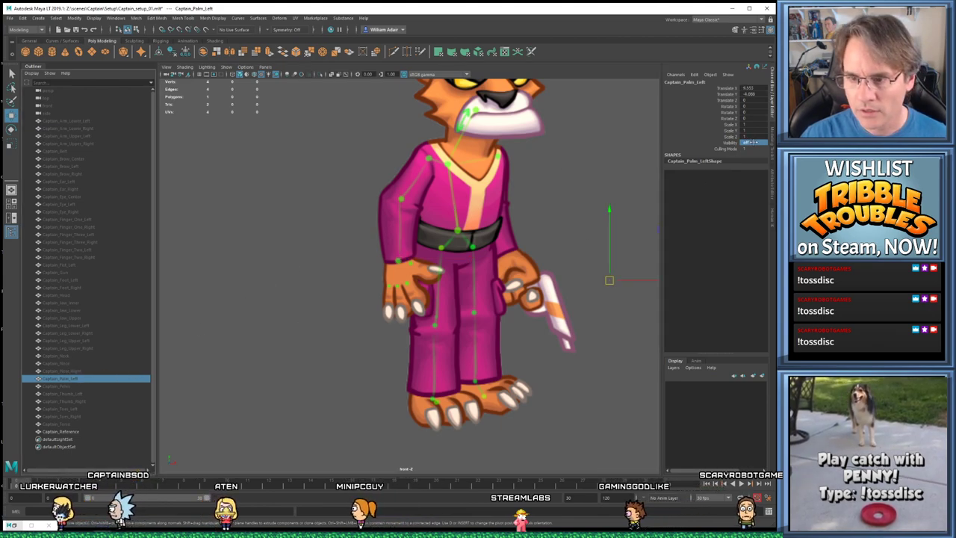
pyautogui.write('1')
pyautogui.press('Return')
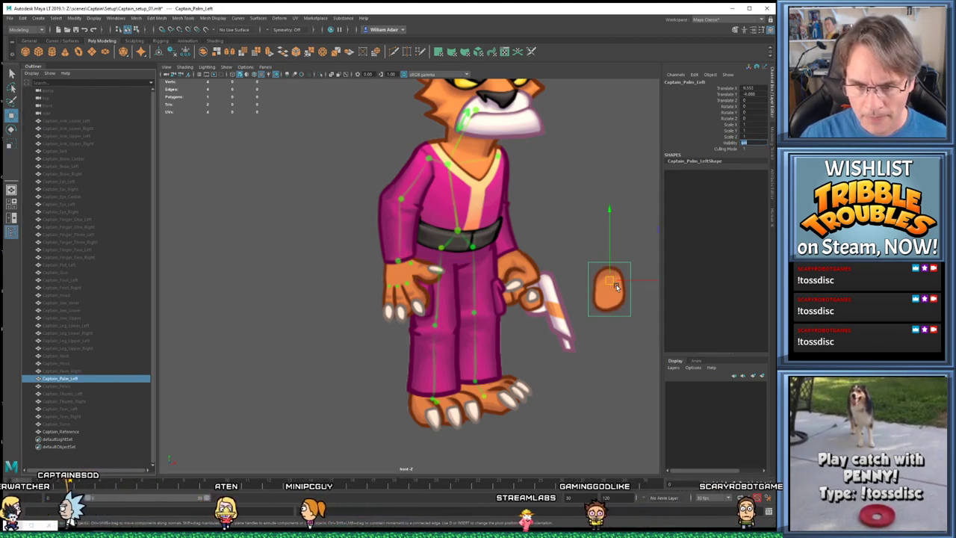
pyautogui.moveTo(609, 282); pyautogui.dragTo(507, 258)
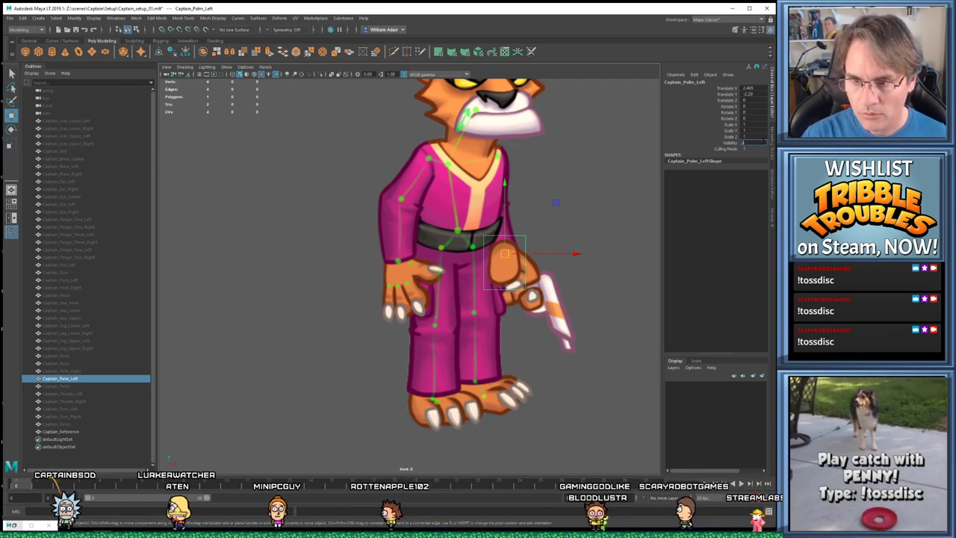
pyautogui.write('0')
pyautogui.press('Return')
# Show Captain_Pelvis, move it over the tiger's waist and belt, then hide it
pyautogui.click(65, 386)
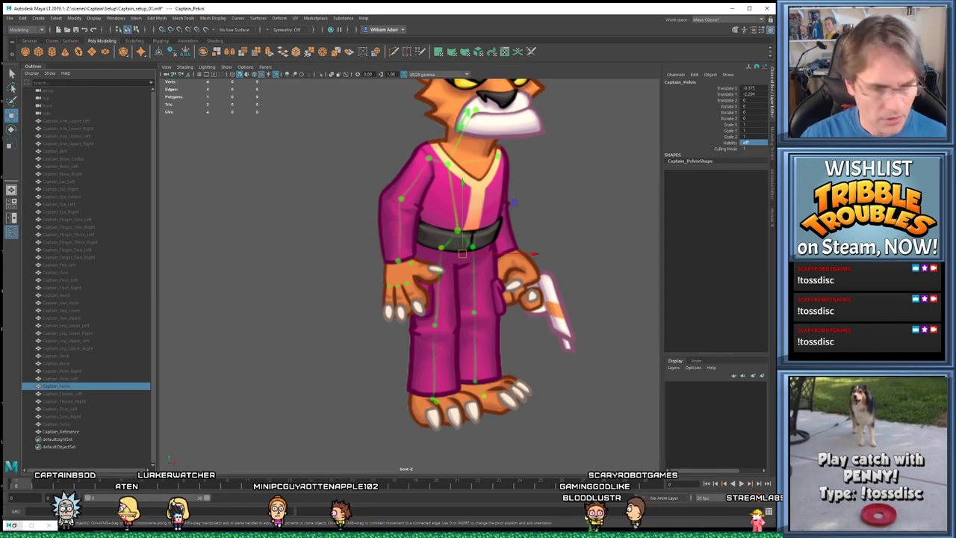
pyautogui.write('0')
pyautogui.press('Return')
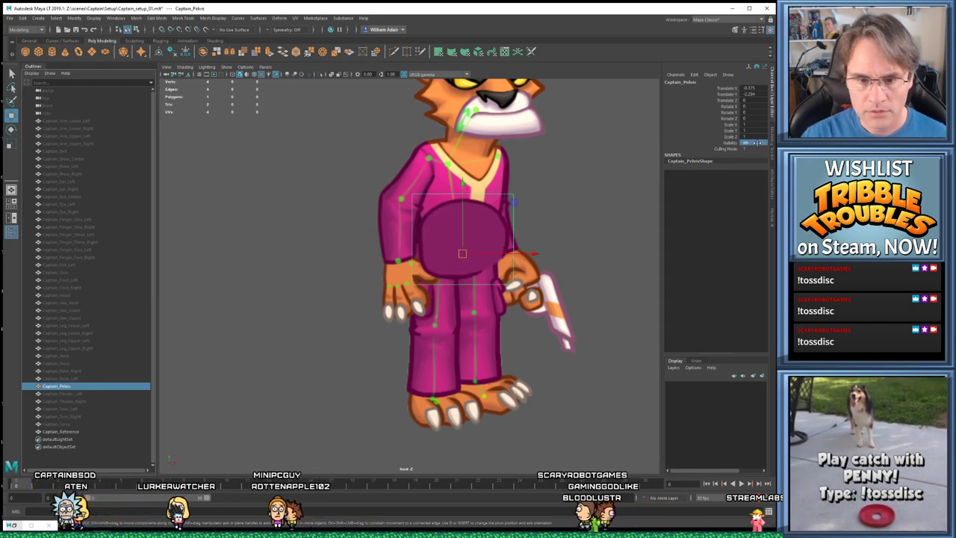
pyautogui.moveTo(462, 255)
pyautogui.mouseDown()
pyautogui.moveTo(420, 229)
pyautogui.moveTo(433, 223)
pyautogui.moveTo(451, 246)
pyautogui.mouseUp()
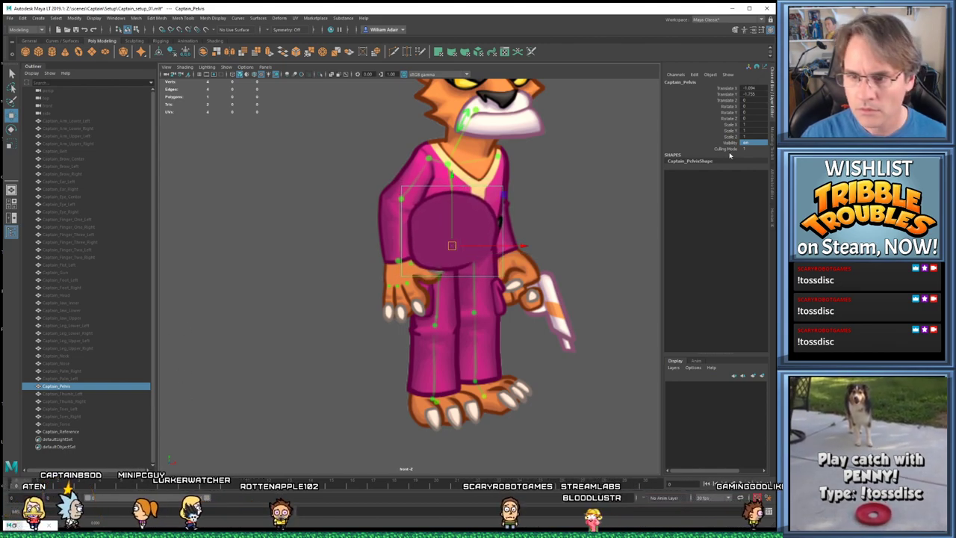
pyautogui.write('0')
pyautogui.press('Return')
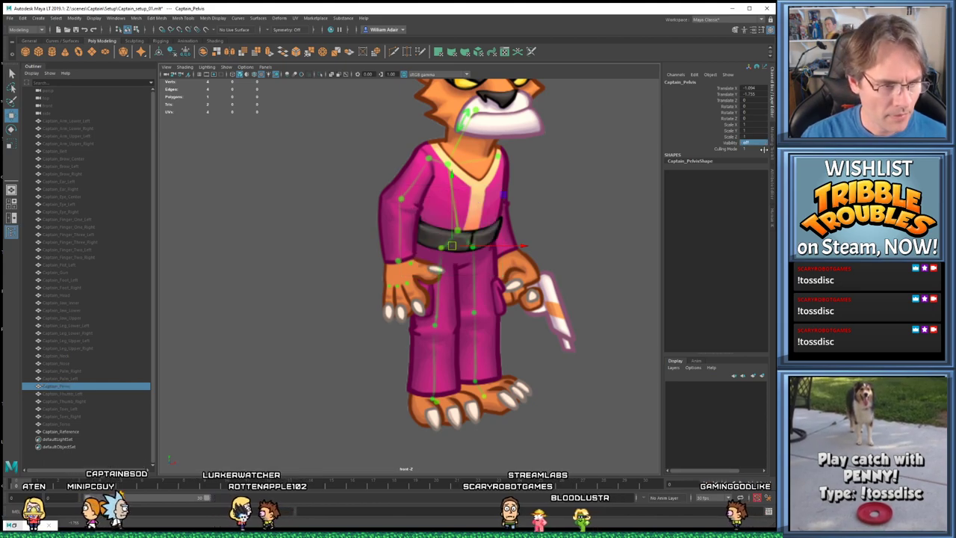
pyautogui.click(98, 394)
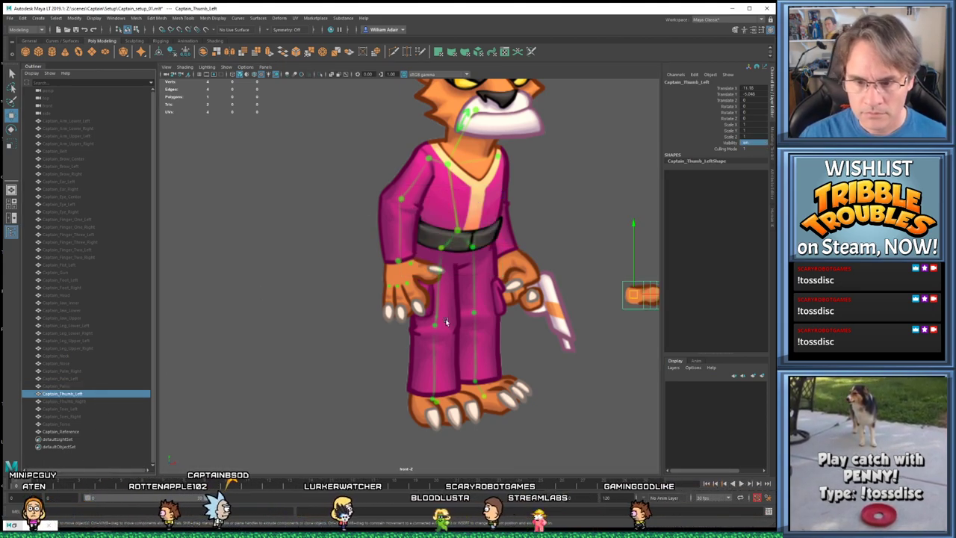
# Move Captain_Thumb_Left onto the tiger's hand and set its Visibility to 0
pyautogui.scroll(3, 567, 325)
pyautogui.keyDown('alt'); pyautogui.moveTo(568, 324); pyautogui.dragTo(304, 103, button='middle'); pyautogui.keyUp('alt')
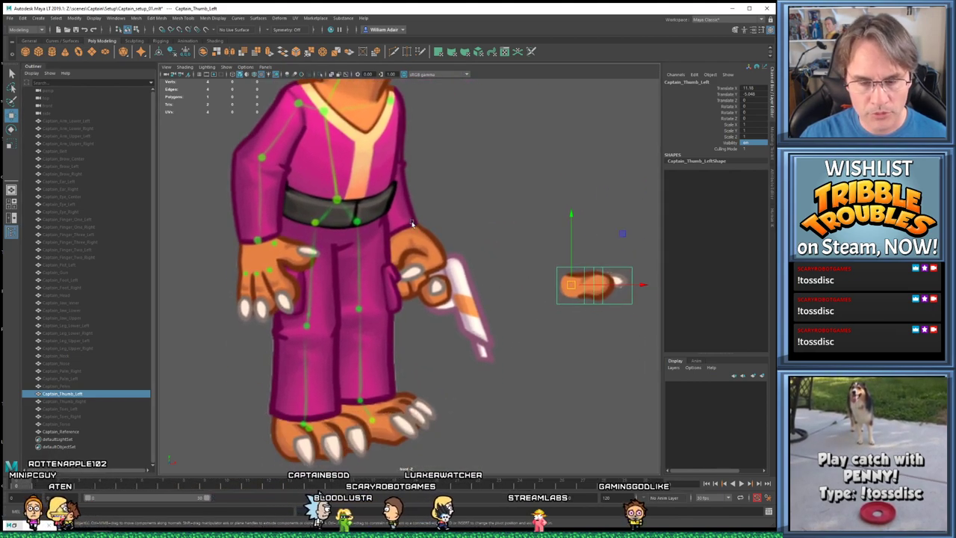
pyautogui.keyDown('alt'); pyautogui.moveTo(413, 39); pyautogui.dragTo(404, 101, button='middle'); pyautogui.keyUp('alt')
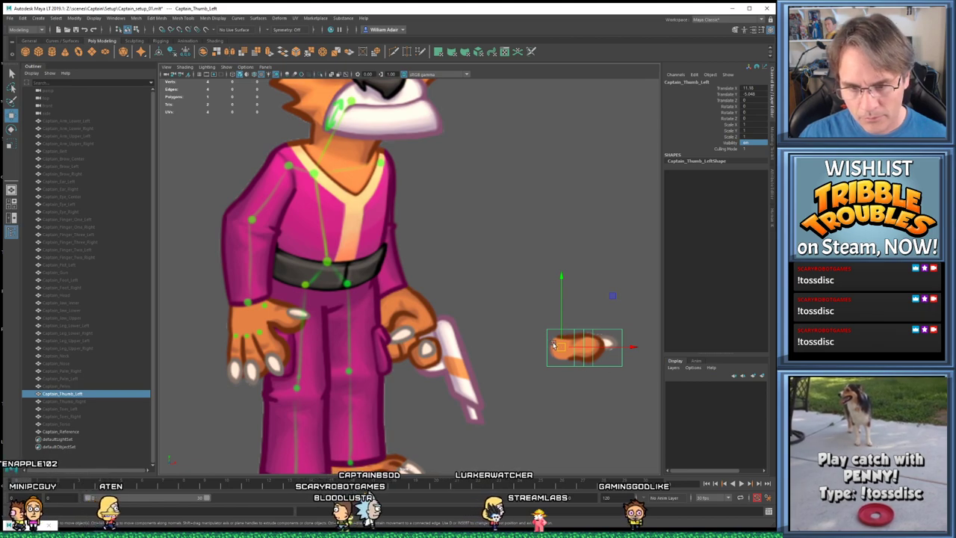
pyautogui.moveTo(561, 346); pyautogui.dragTo(527, 321)
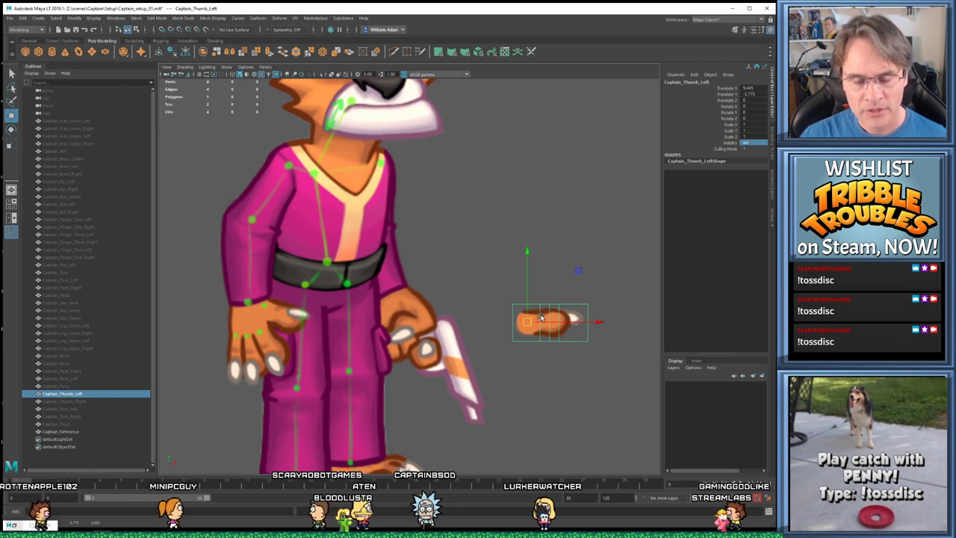
pyautogui.moveTo(539, 320); pyautogui.dragTo(421, 317)
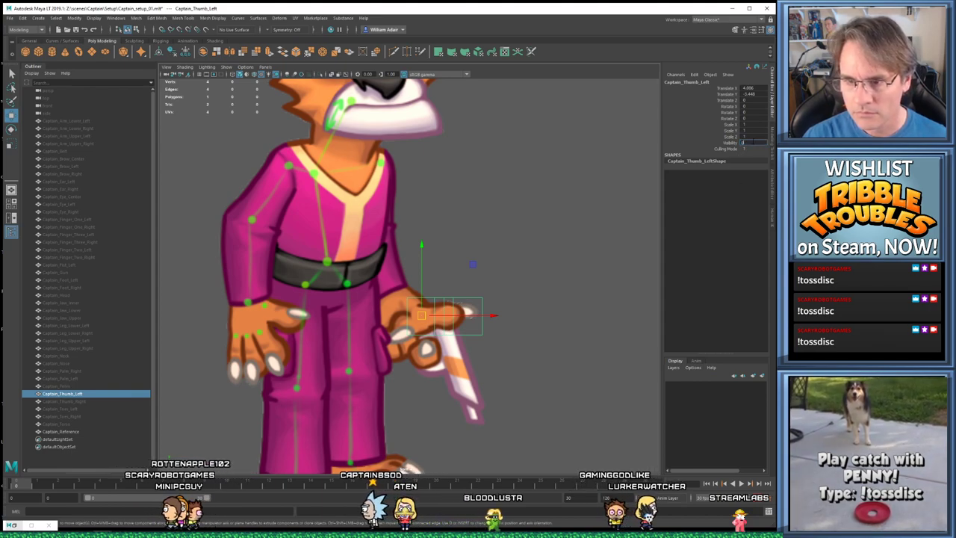
pyautogui.write('0')
pyautogui.press('Return')
# Move Captain_Thumb_Right onto the other hand and set its Visibility to 0
pyautogui.click(73, 401)
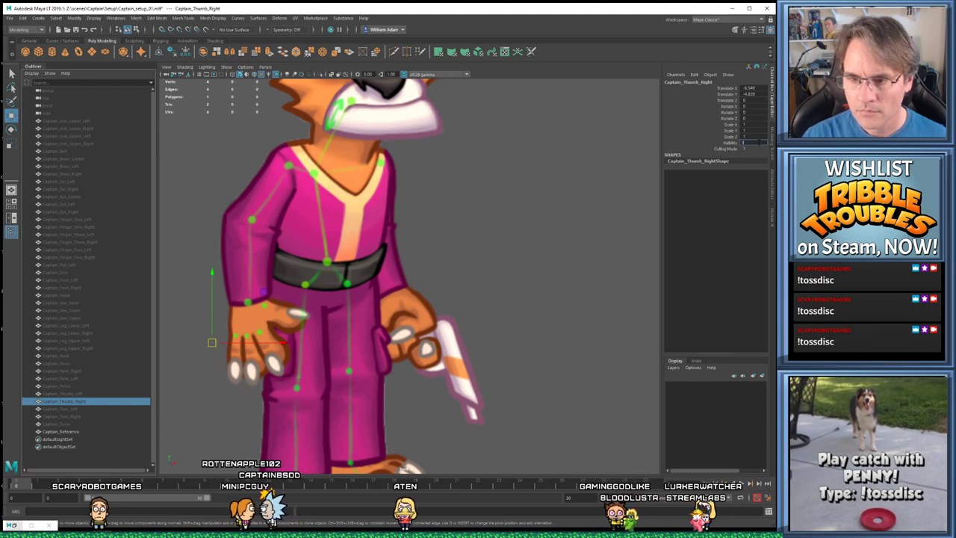
pyautogui.keyDown('alt'); pyautogui.moveTo(373, 261); pyautogui.dragTo(409, 264); pyautogui.keyUp('alt')
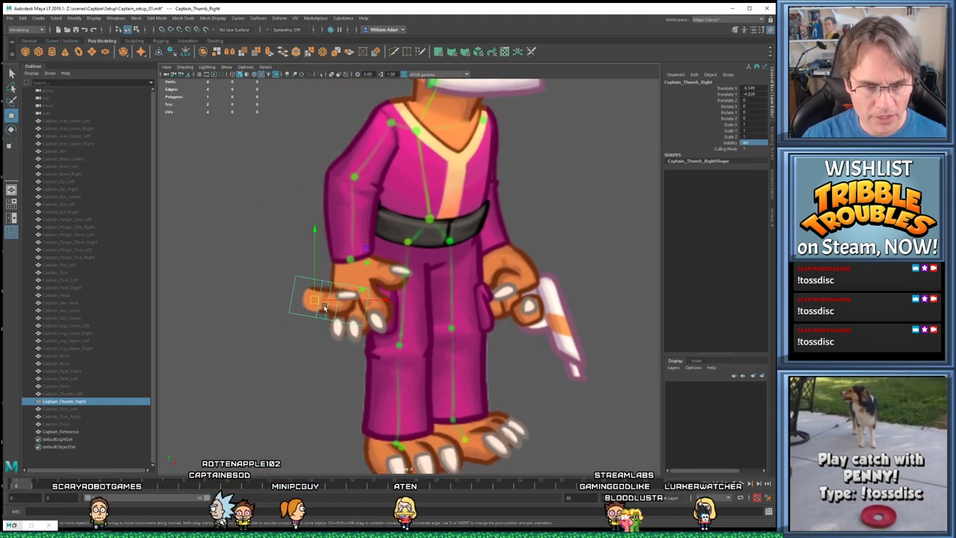
pyautogui.moveTo(324, 307); pyautogui.dragTo(383, 275)
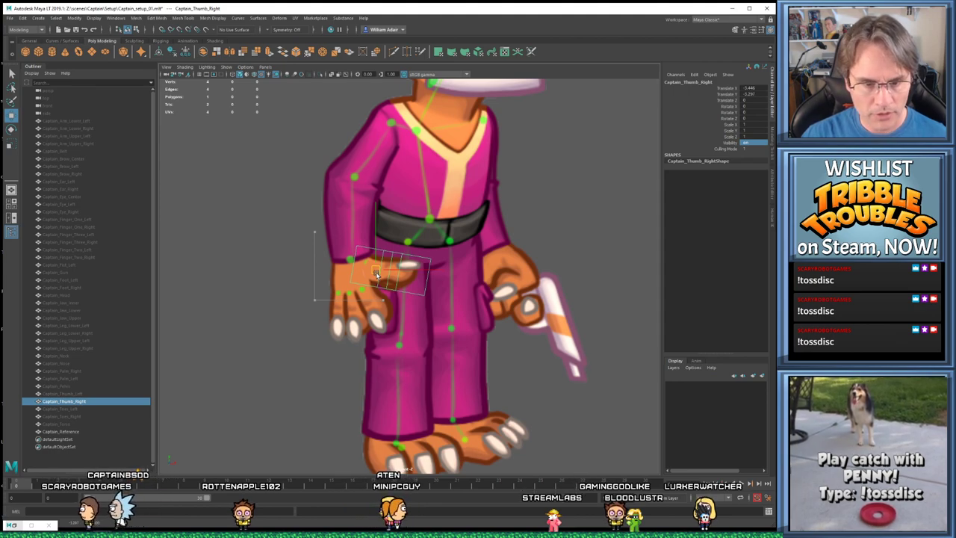
pyautogui.press('w')
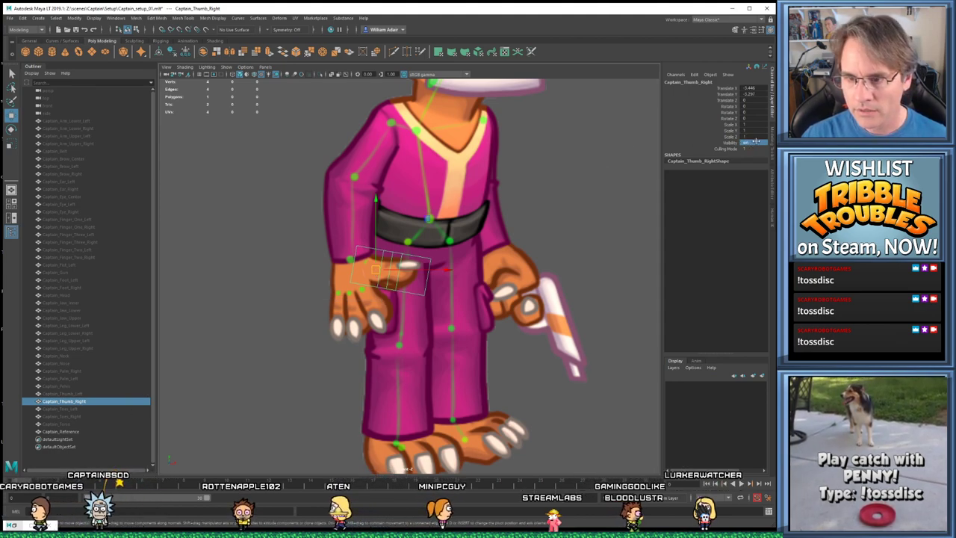
pyautogui.write('0')
pyautogui.press('Return')
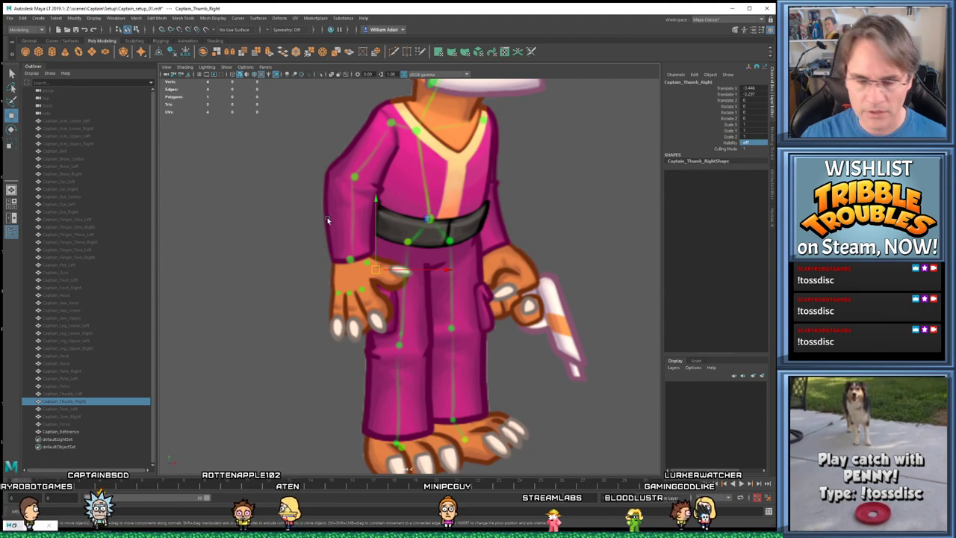
pyautogui.click(65, 408)
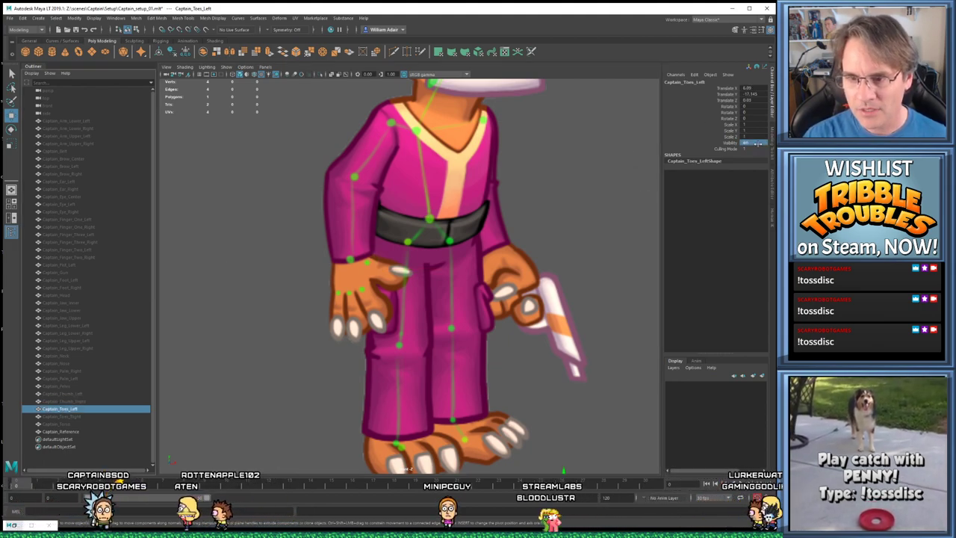
# Move Captain_Toes_Left up and nudge it into line with the toes of the right-hand foot
pyautogui.scroll(-3, 527, 398)
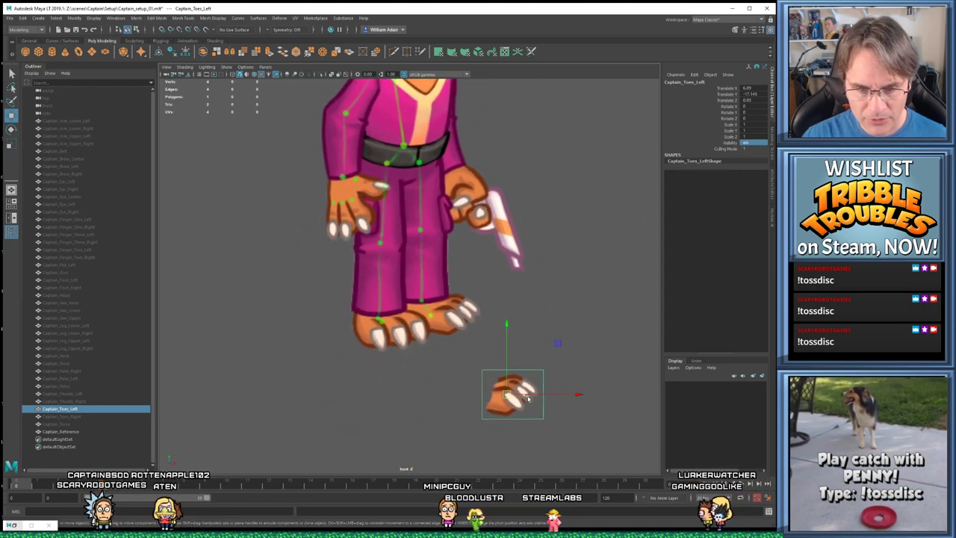
pyautogui.moveTo(527, 398); pyautogui.dragTo(486, 292)
pyautogui.press('f')
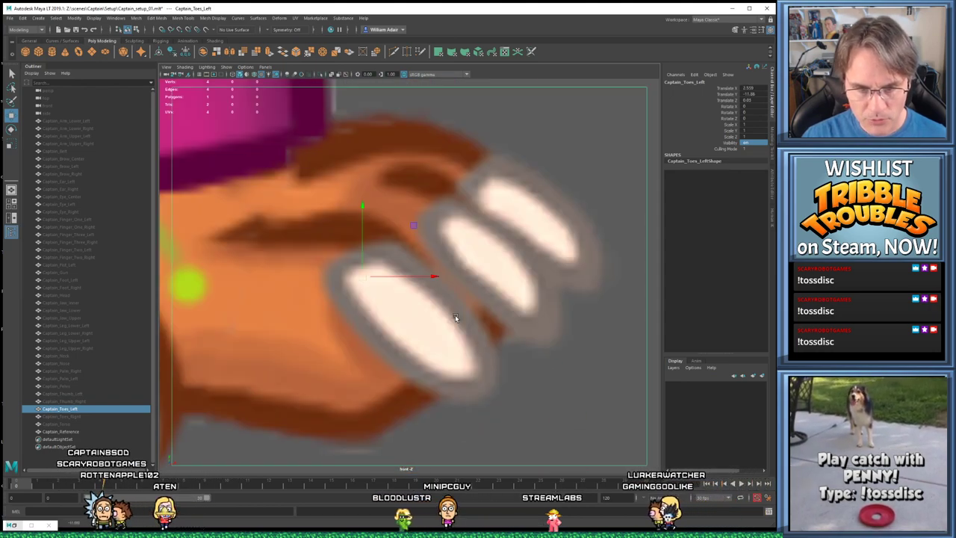
pyautogui.scroll(-5, 454, 333)
pyautogui.scroll(4, 462, 328)
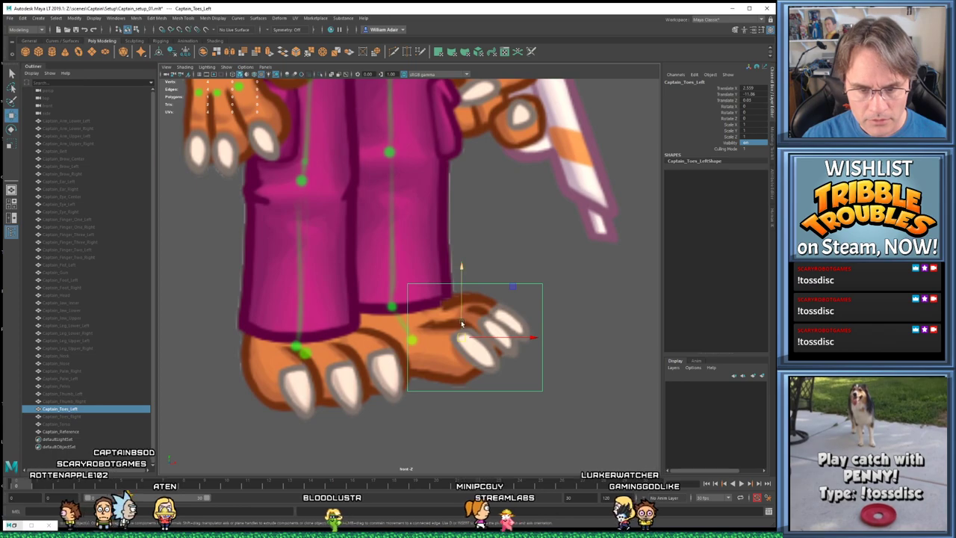
pyautogui.moveTo(461, 323); pyautogui.dragTo(451, 336)
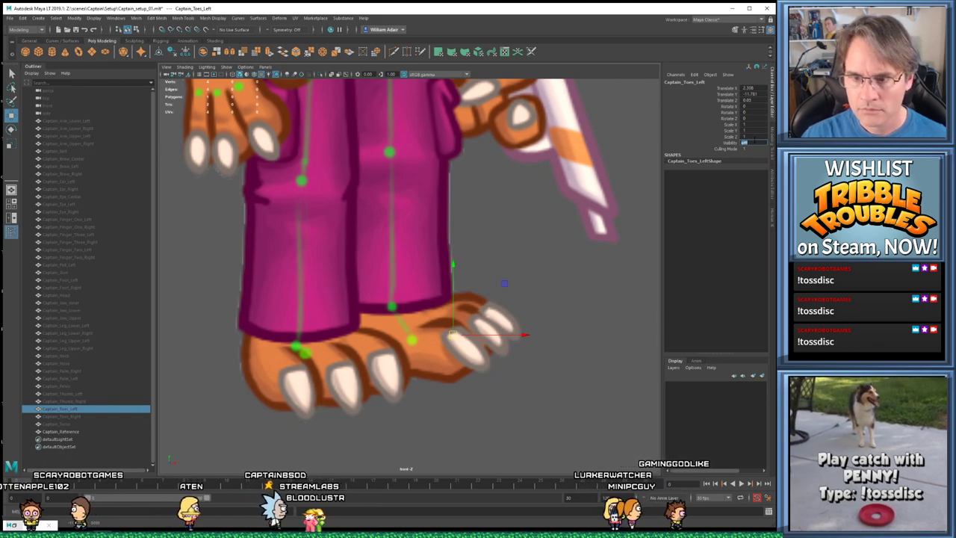
pyautogui.press('Return')
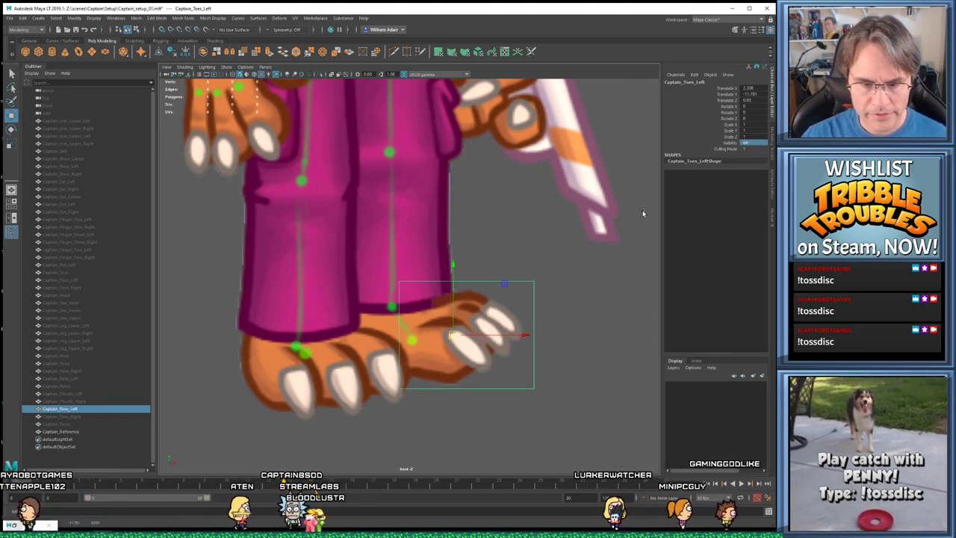
pyautogui.keyDown('alt'); pyautogui.moveTo(574, 283); pyautogui.dragTo(579, 264, button='middle'); pyautogui.keyUp('alt')
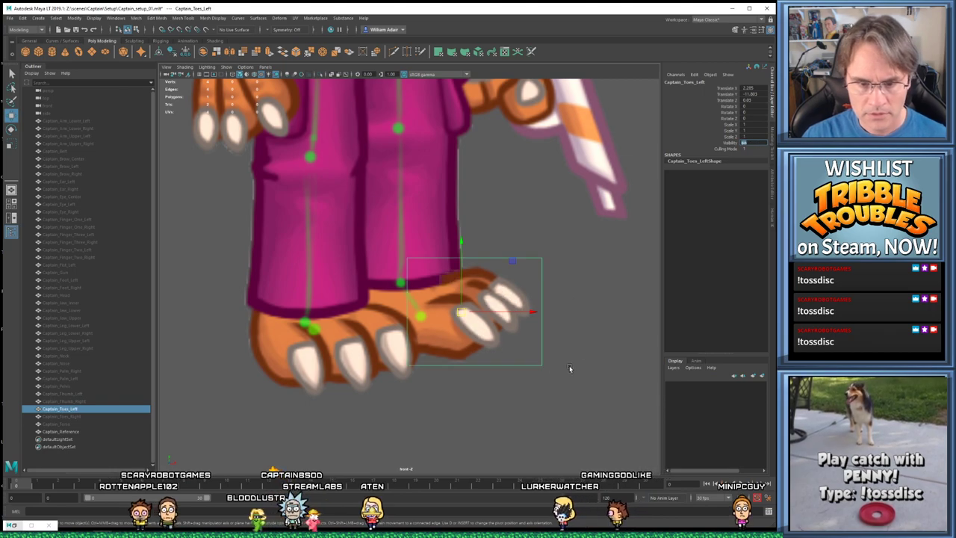
pyautogui.keyDown('alt'); pyautogui.moveTo(569, 366); pyautogui.dragTo(542, 367, button='middle'); pyautogui.keyUp('alt')
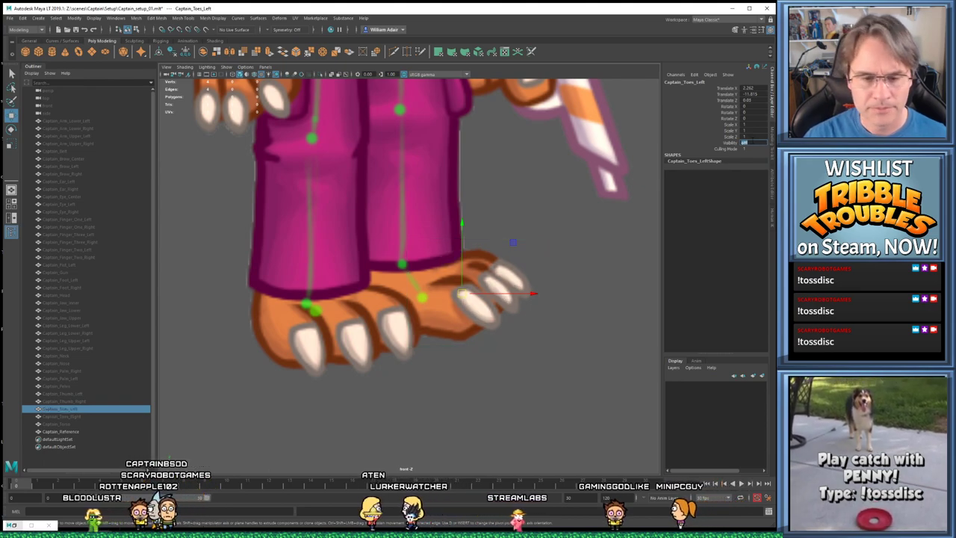
pyautogui.click(85, 417)
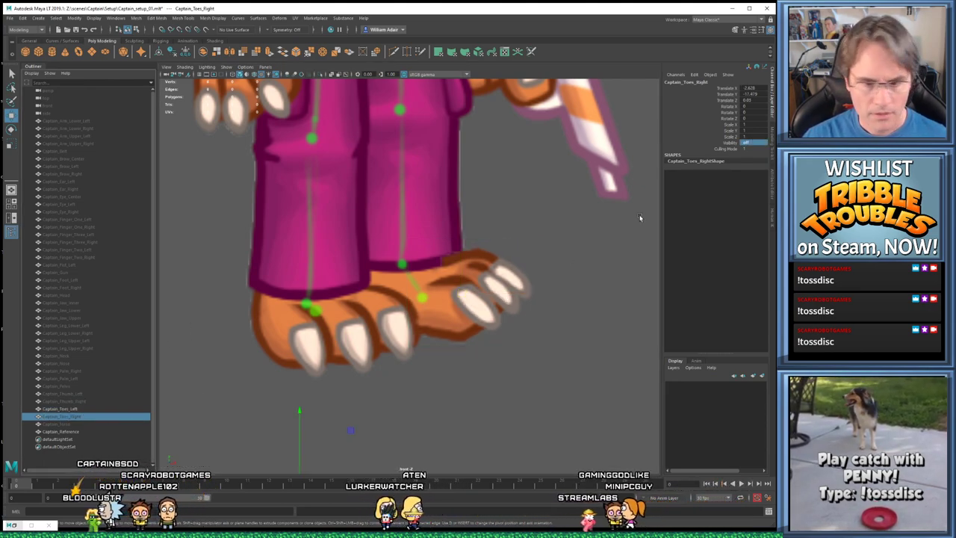
# Hide the left toes piece and set Captain_Toes_Right Visibility to 1
pyautogui.click(104, 408)
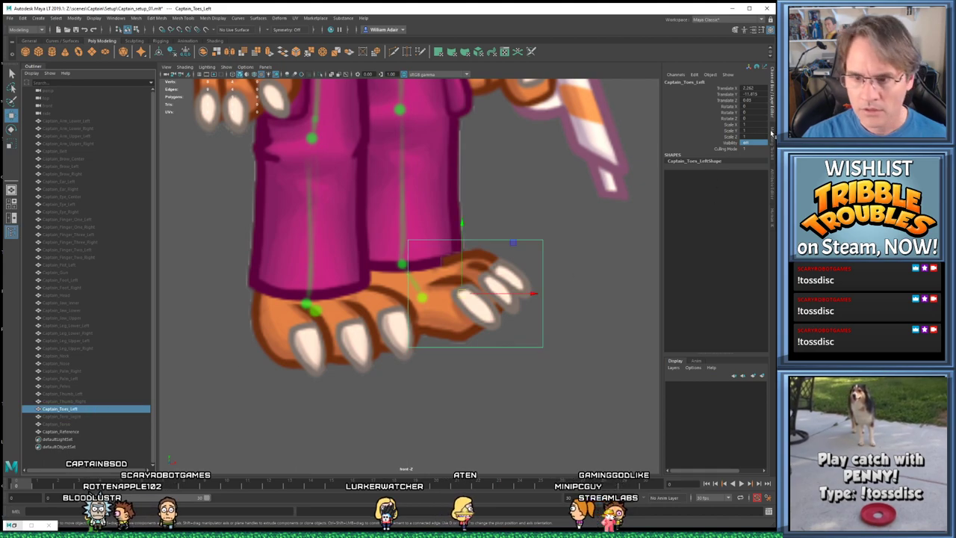
pyautogui.press('Return')
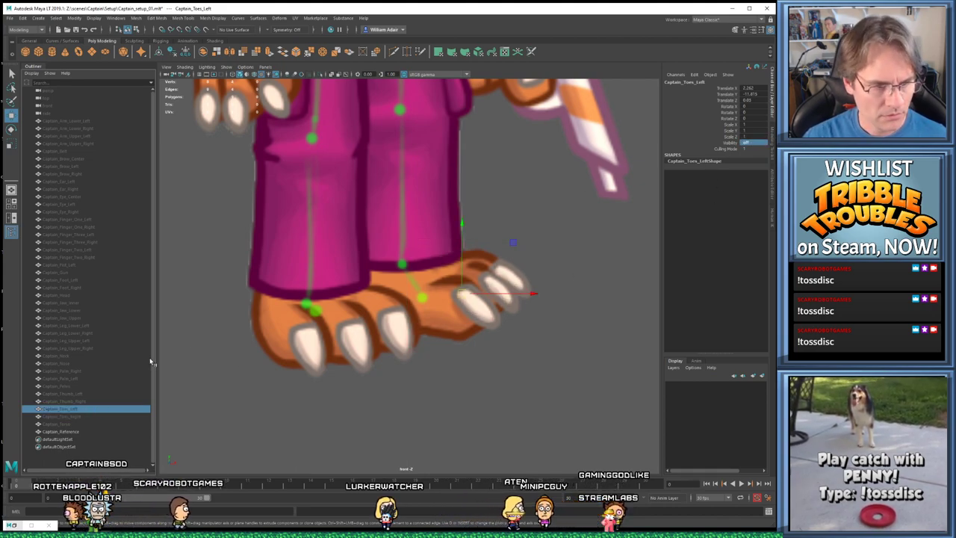
pyautogui.click(75, 417)
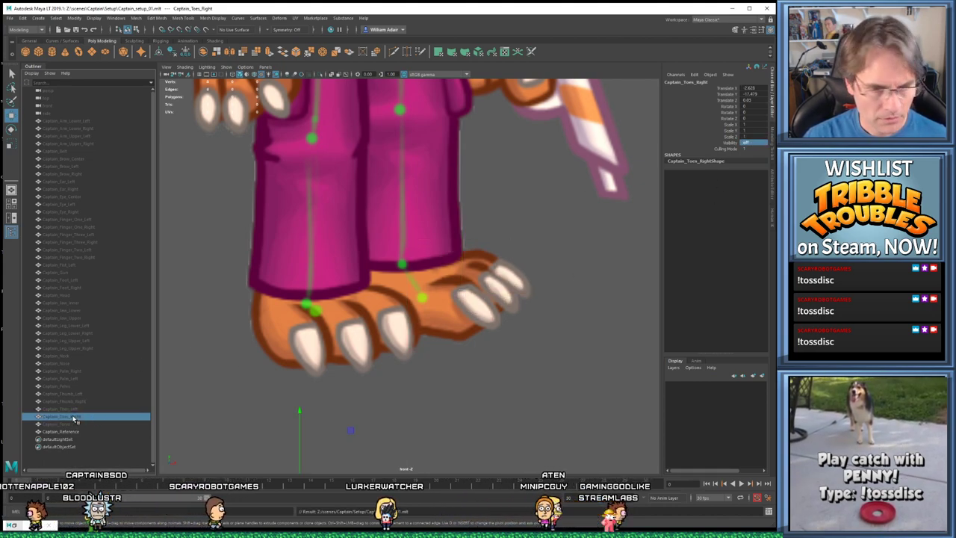
pyautogui.click(755, 142)
pyautogui.write('1')
pyautogui.press('Return')
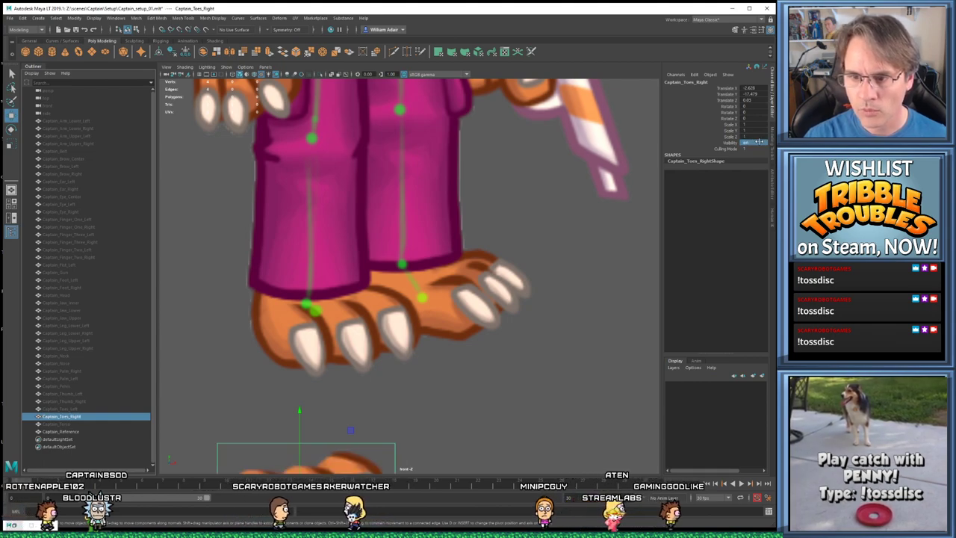
# Move the right toes piece up and align it with the other foot's toes
pyautogui.keyDown('alt'); pyautogui.moveTo(299, 479); pyautogui.dragTo(303, 432, button='middle'); pyautogui.keyUp('alt')
pyautogui.moveTo(304, 432); pyautogui.dragTo(352, 299)
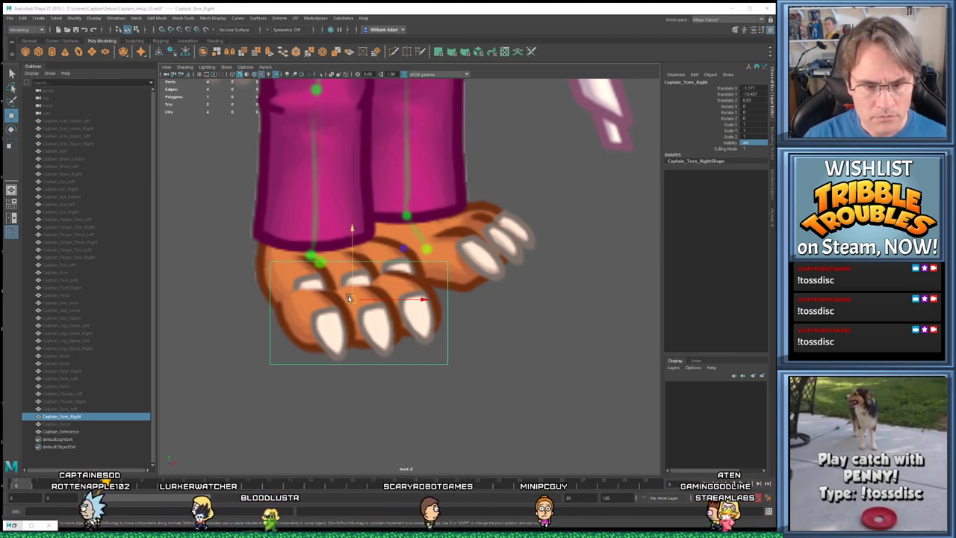
pyautogui.moveTo(349, 299); pyautogui.dragTo(335, 269)
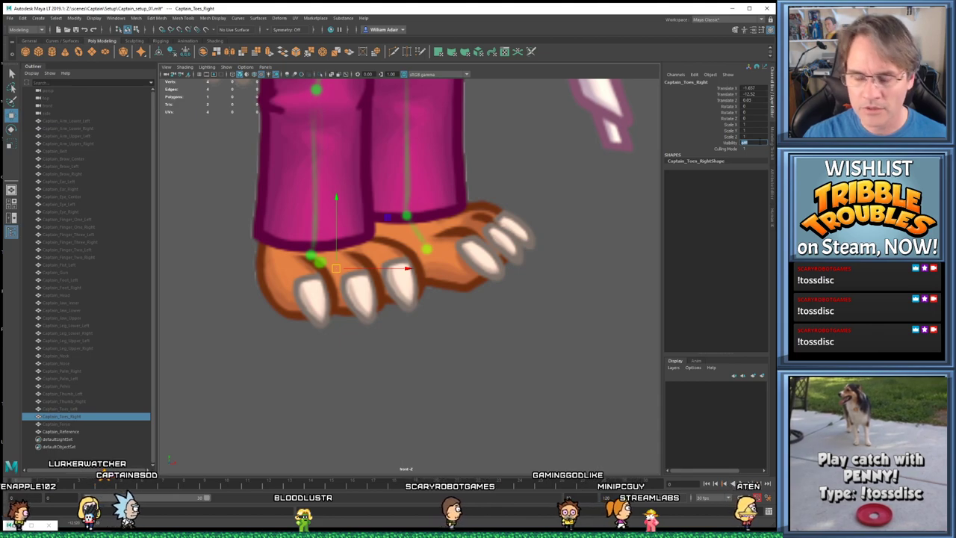
pyautogui.keyDown('alt'); pyautogui.moveTo(477, 348); pyautogui.dragTo(477, 338, button='middle'); pyautogui.keyUp('alt')
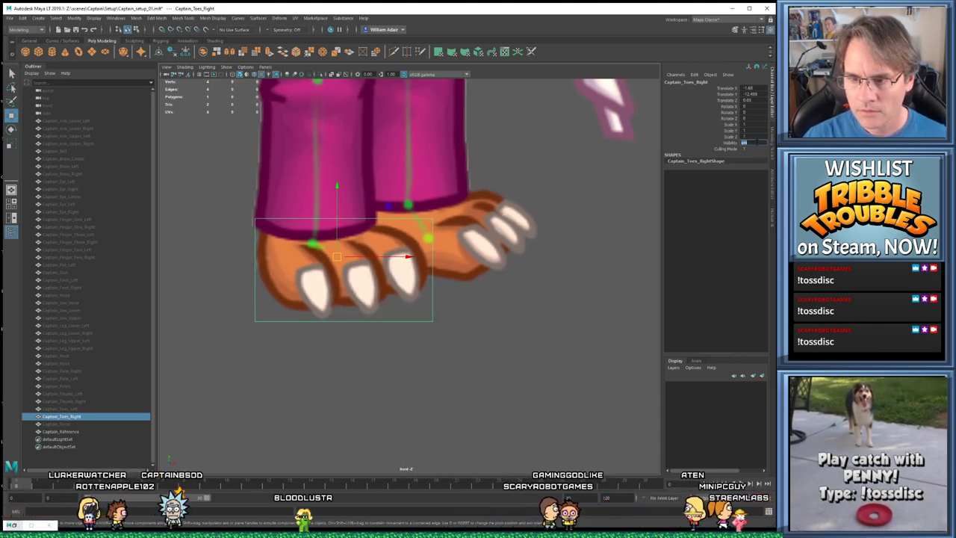
pyautogui.moveTo(335, 269); pyautogui.dragTo(335, 270)
pyautogui.keyDown('alt'); pyautogui.moveTo(533, 289); pyautogui.dragTo(534, 284, button='middle'); pyautogui.keyUp('alt')
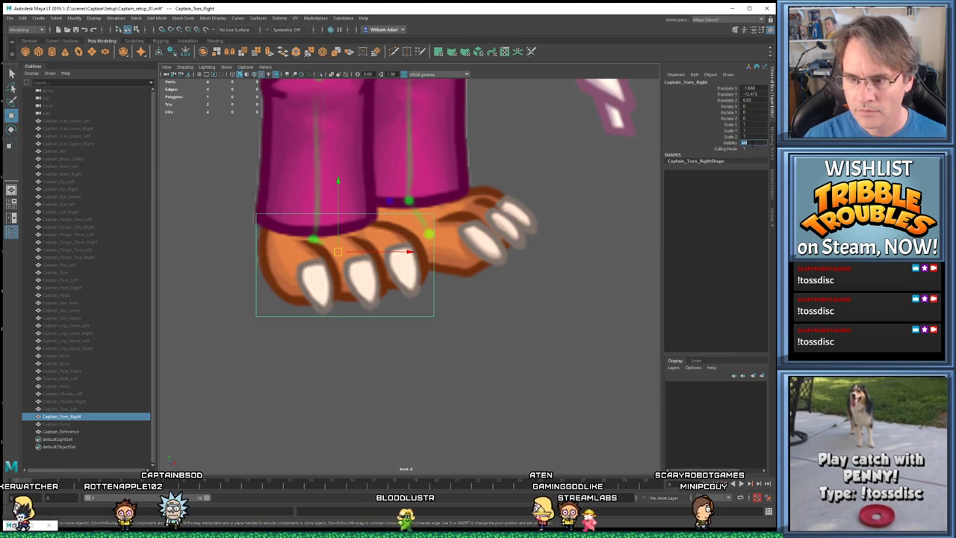
# Set Captain_Toes_Right Visibility to 0, leaving the painted feet visible
pyautogui.click(743, 141)
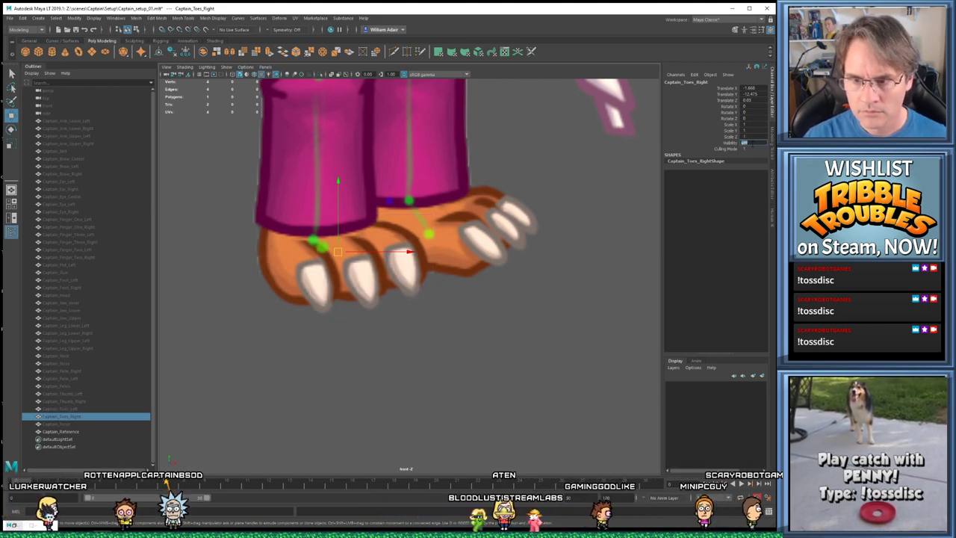
pyautogui.click(752, 143)
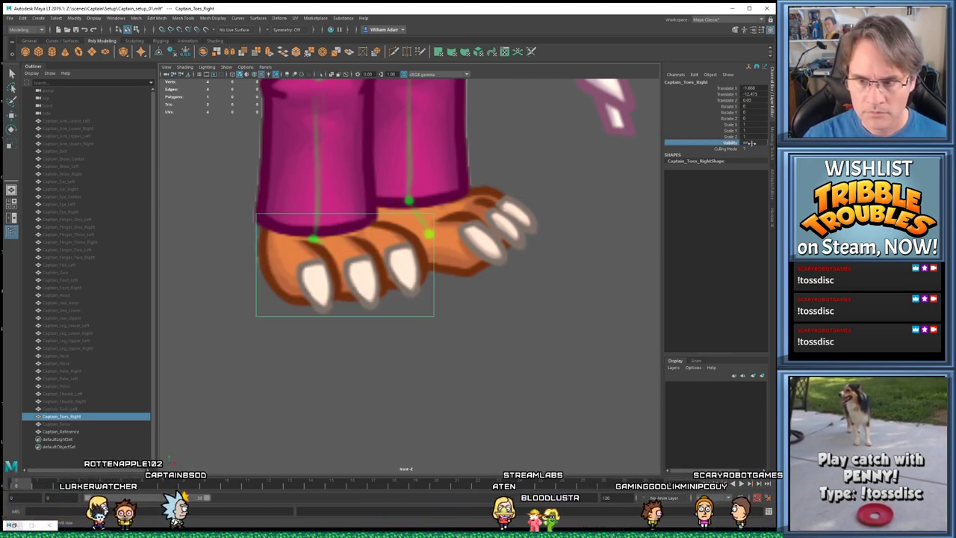
pyautogui.keyDown('alt'); pyautogui.moveTo(407, 405); pyautogui.dragTo(405, 388, button='middle'); pyautogui.keyUp('alt')
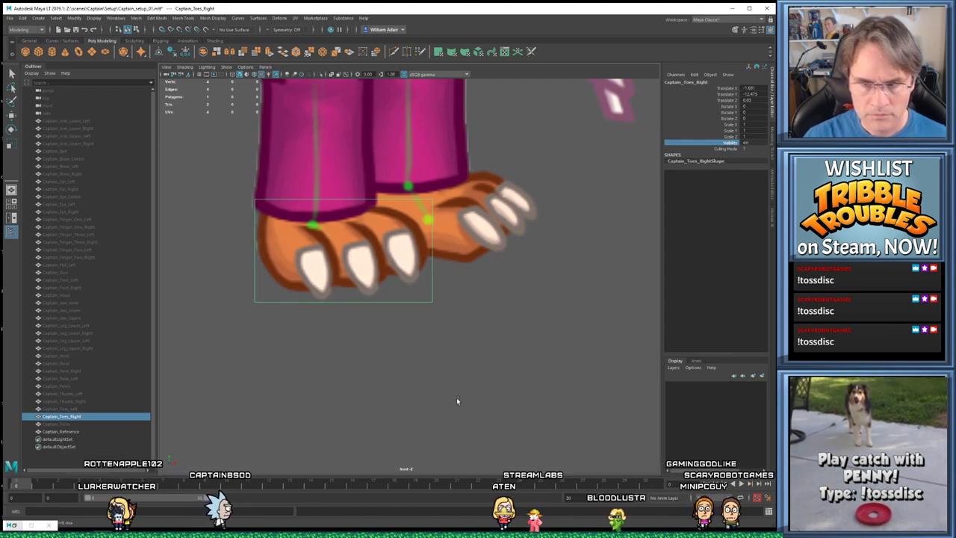
pyautogui.click(743, 143)
pyautogui.write('0')
pyautogui.press('Return')
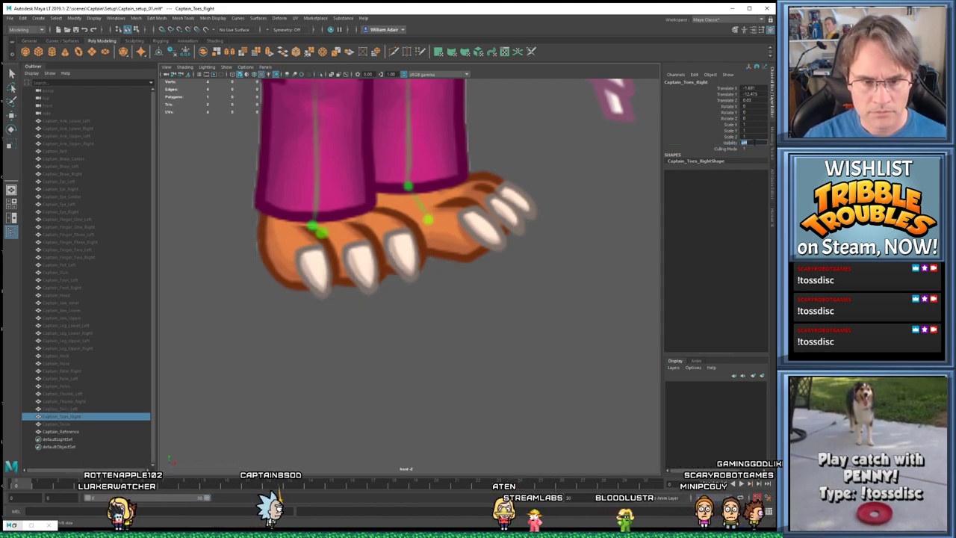
pyautogui.hotkey('ctrl', 'z')
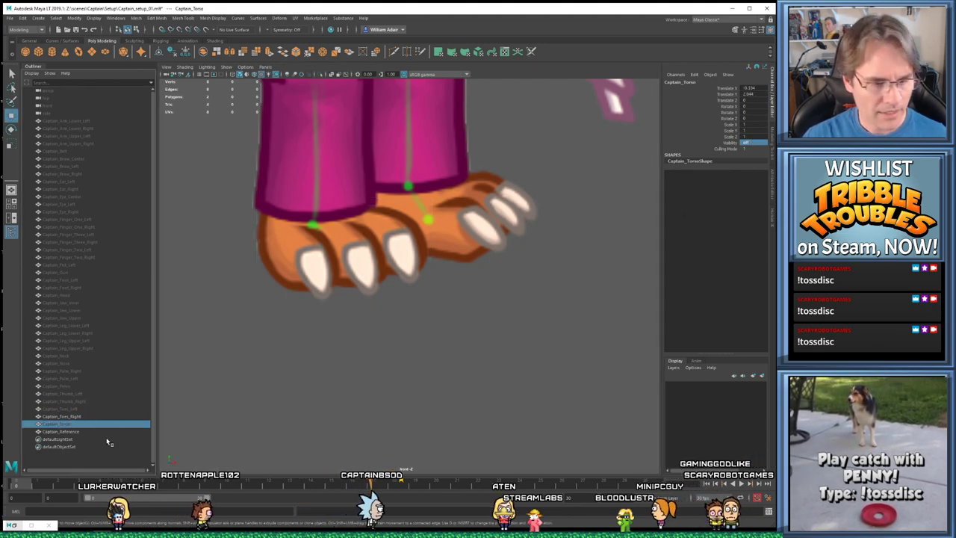
pyautogui.press('w')
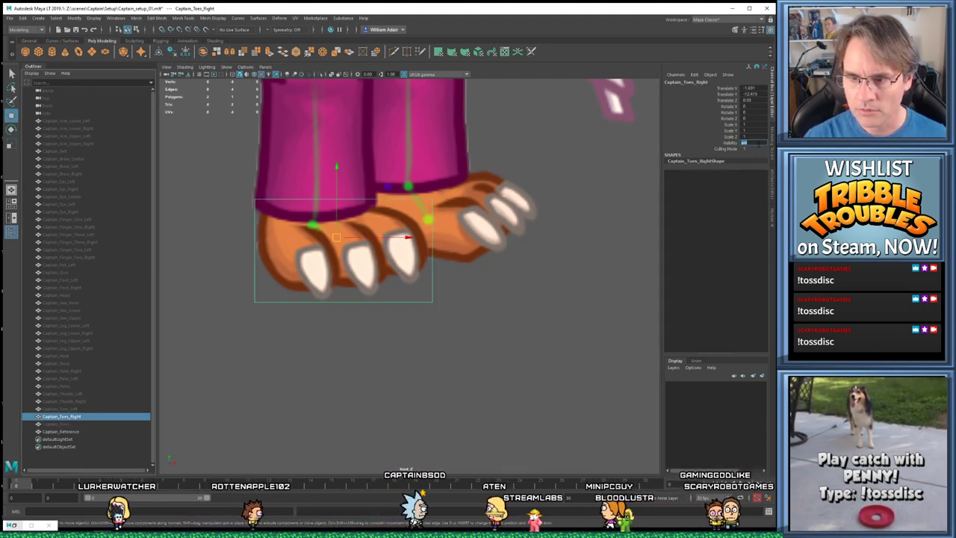
pyautogui.write('0')
pyautogui.press('Return')
pyautogui.click(67, 423)
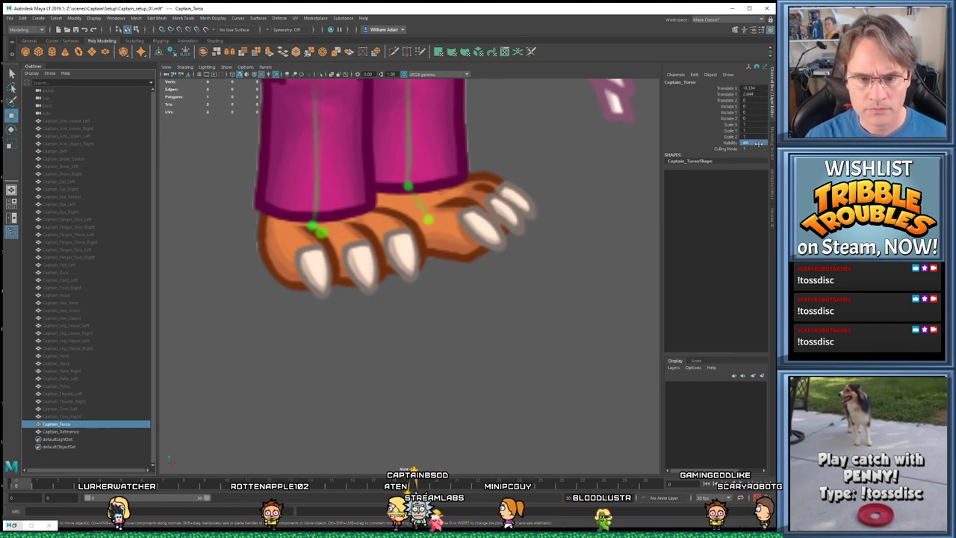
# Frame Captain_Torso and move it up and left over the reference, undoing the last move
pyautogui.press('f')
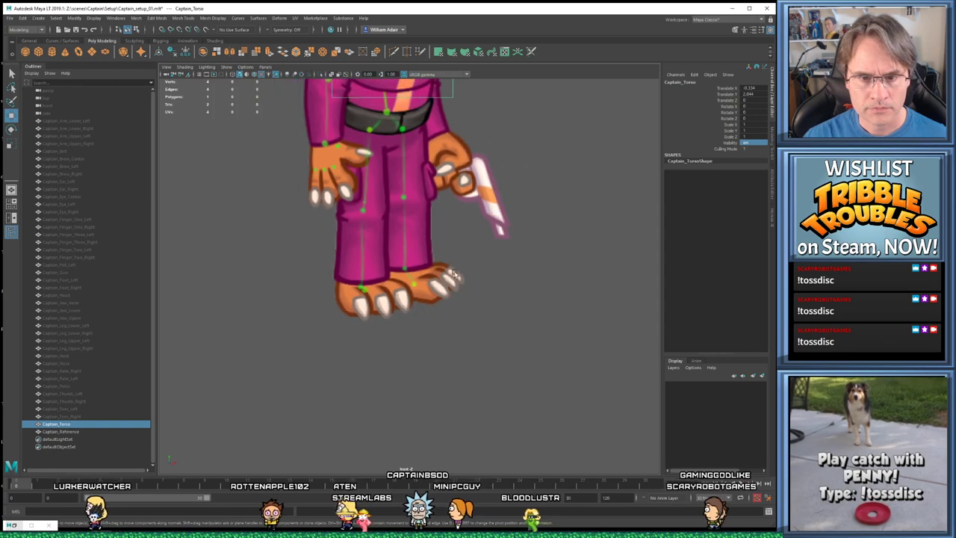
pyautogui.scroll(3, 395, 228)
pyautogui.keyDown('alt'); pyautogui.moveTo(395, 228); pyautogui.dragTo(400, 328, button='middle'); pyautogui.keyUp('alt')
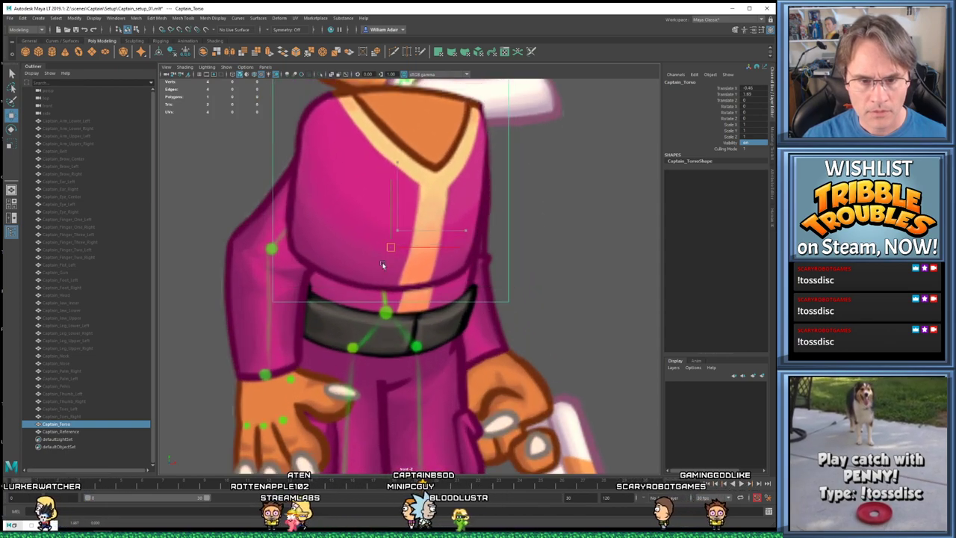
pyautogui.moveTo(401, 329); pyautogui.dragTo(386, 288)
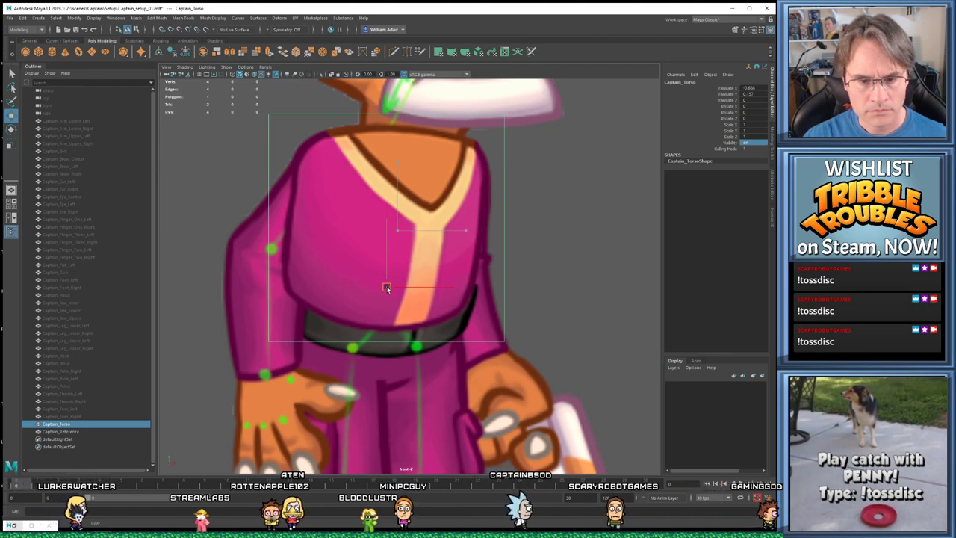
pyautogui.moveTo(386, 289); pyautogui.dragTo(386, 290)
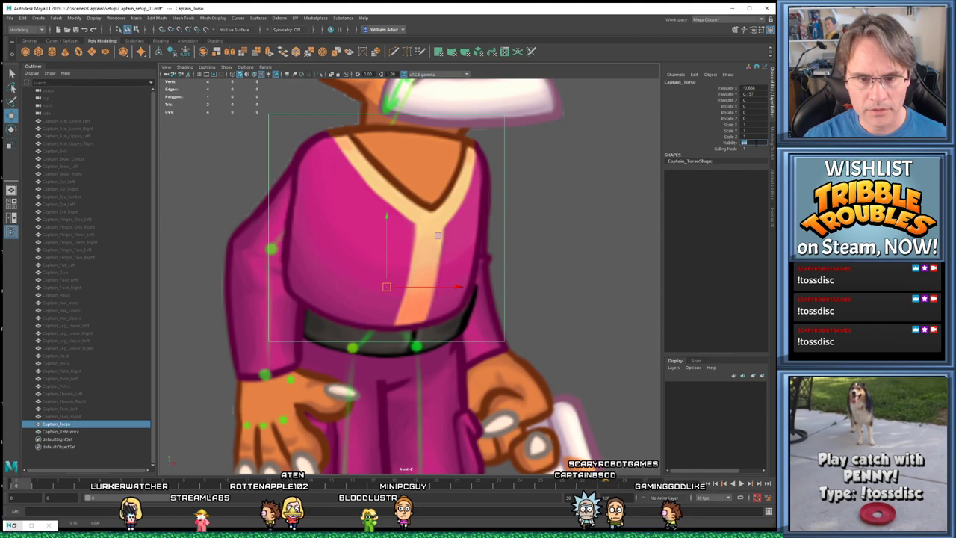
pyautogui.hotkey('ctrl', 'z')
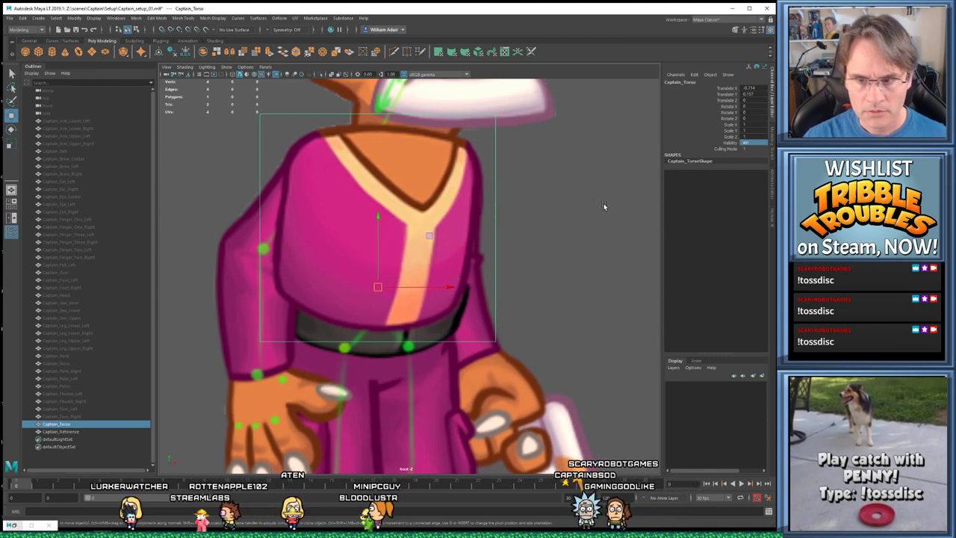
# Set the torso Visibility to 1, compare against the reference, and nudge it onto the coat
pyautogui.doubleClick(744, 142)
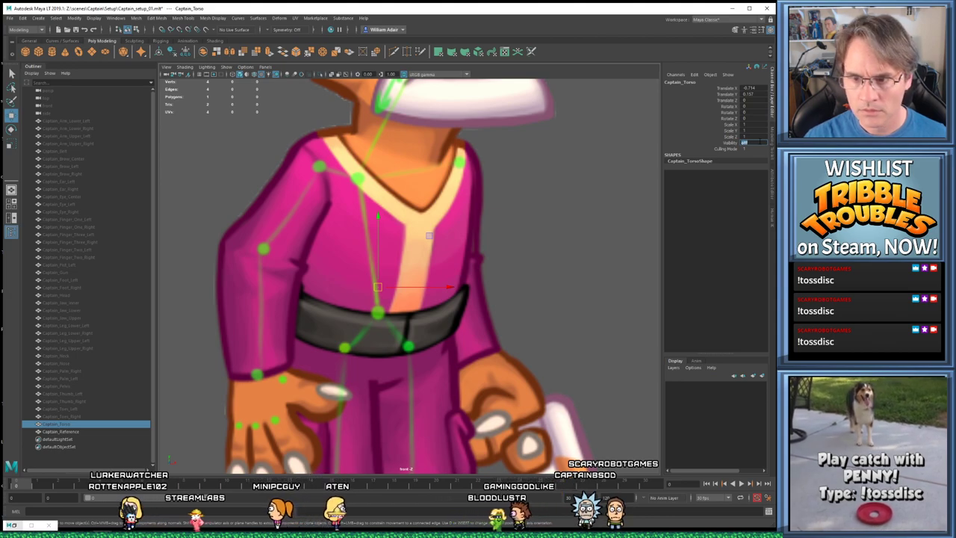
pyautogui.write('1')
pyautogui.press('Return')
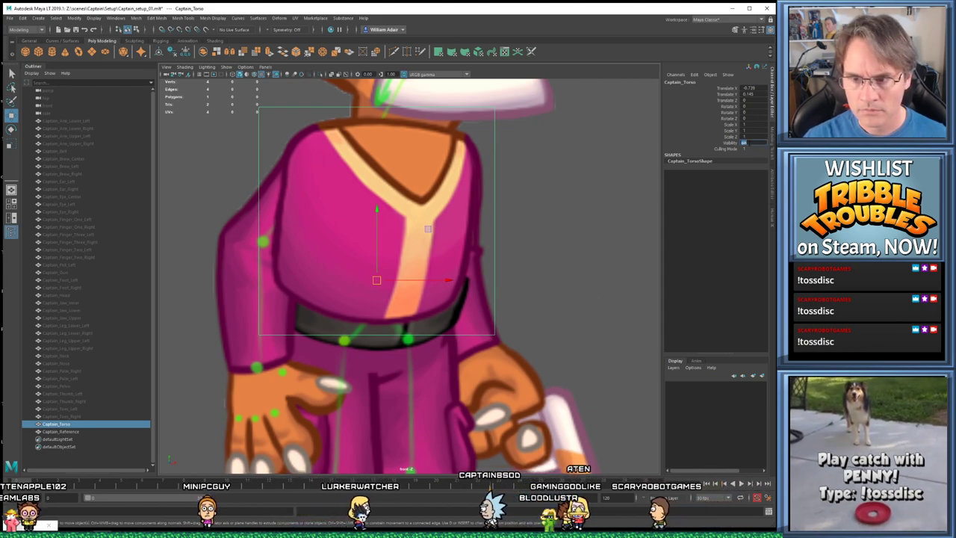
pyautogui.press('Return')
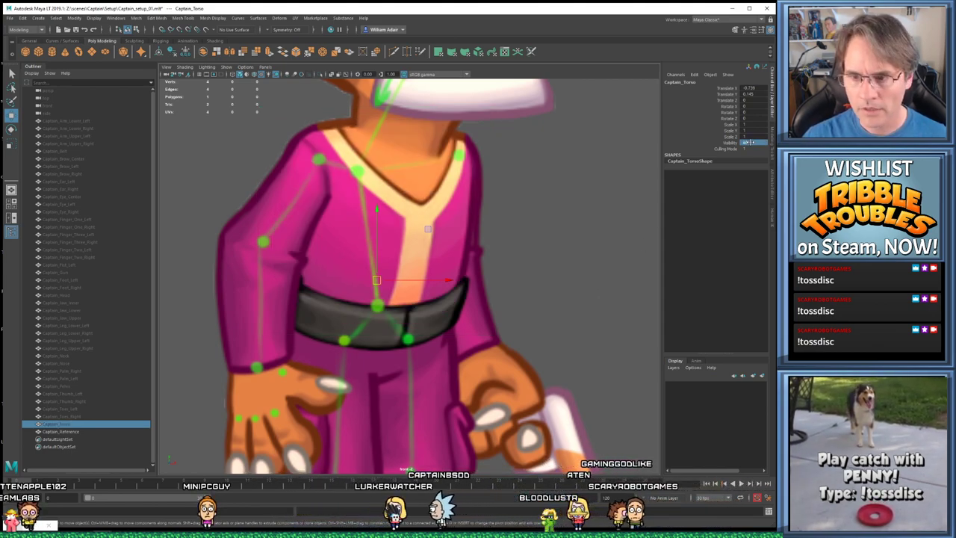
pyautogui.write('1')
pyautogui.press('Return')
pyautogui.keyDown('alt'); pyautogui.moveTo(480, 226); pyautogui.dragTo(476, 206, button='middle'); pyautogui.keyUp('alt')
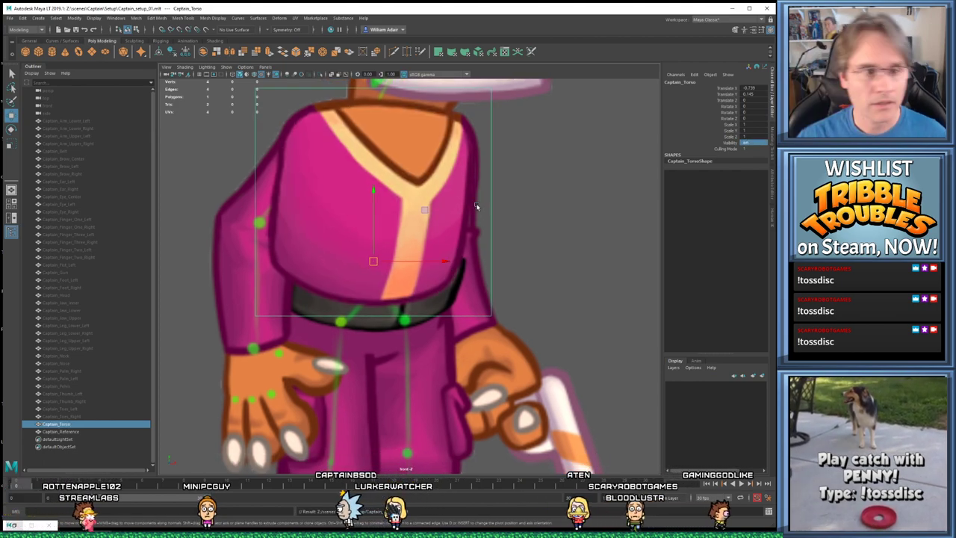
pyautogui.scroll(-2, 436, 238)
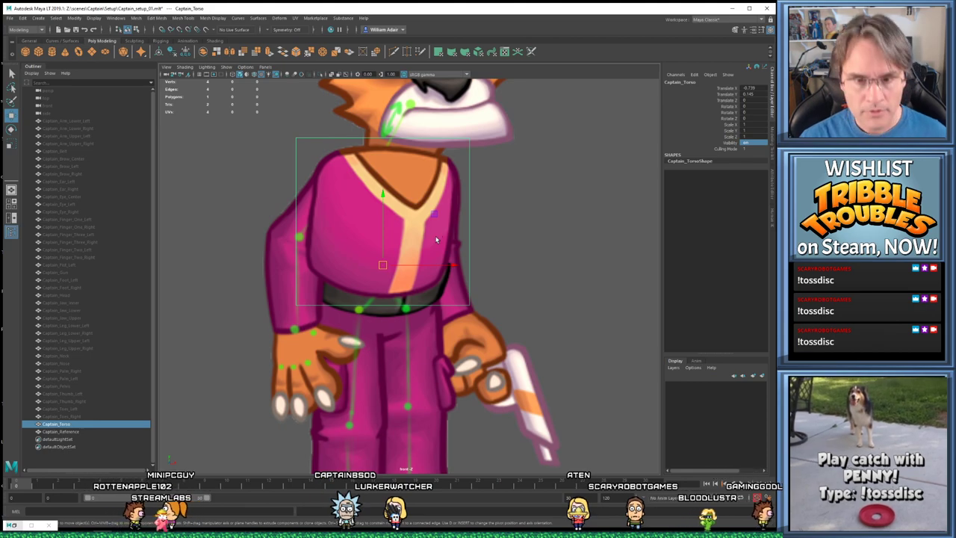
# Save As into scenes\Captain\Setup with the version number changed to 2, giving Captain_setup_02.mb
pyautogui.hotkey('ctrl', 'shift', 's')
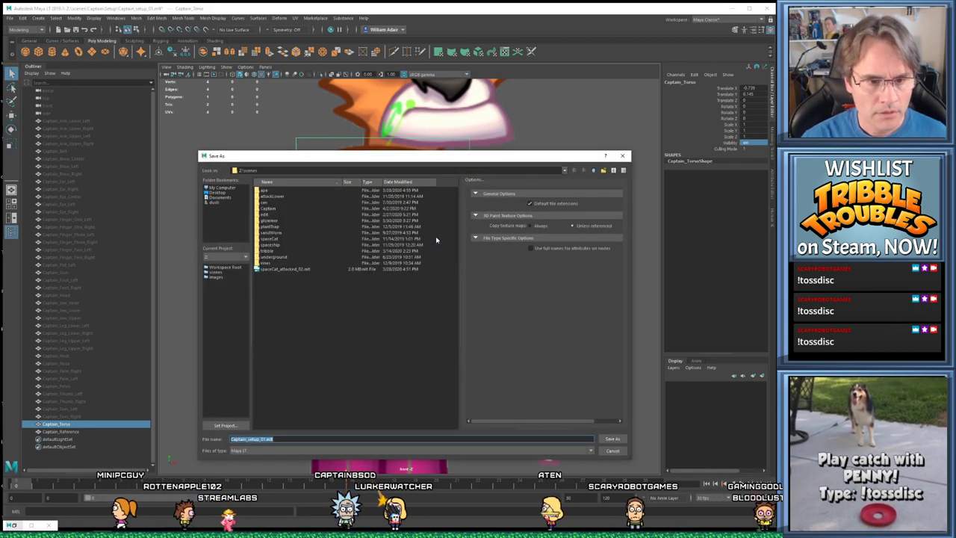
pyautogui.doubleClick(274, 209)
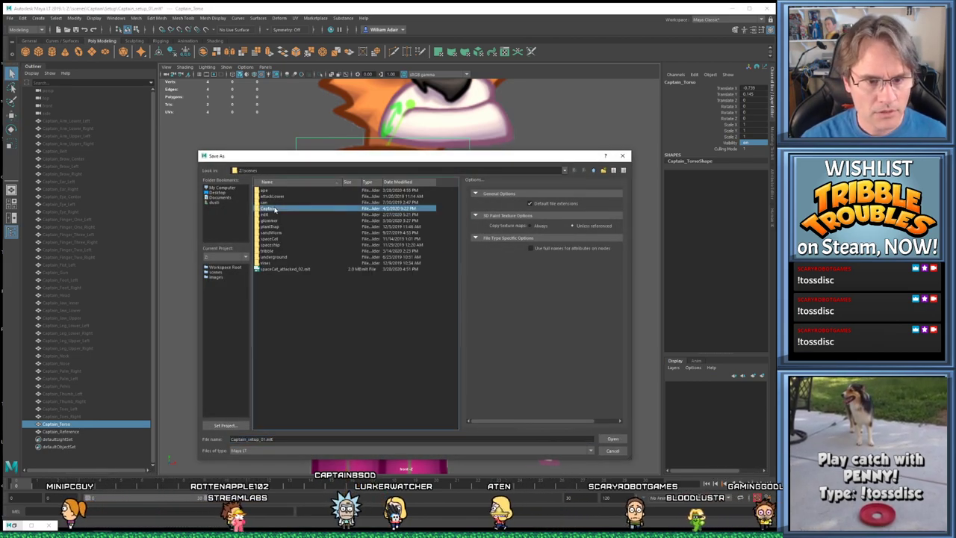
pyautogui.doubleClick(268, 190)
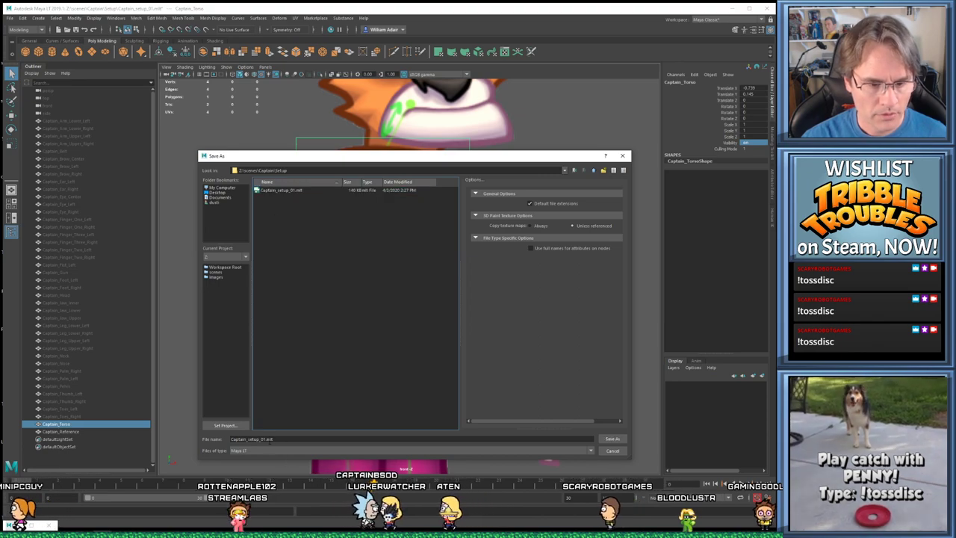
pyautogui.click(271, 439)
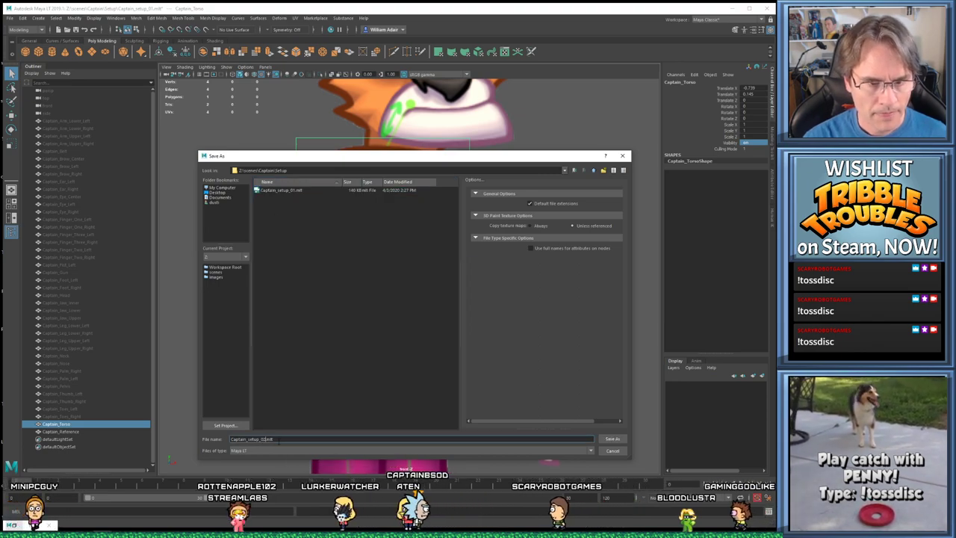
pyautogui.write('2')
pyautogui.press('Return')
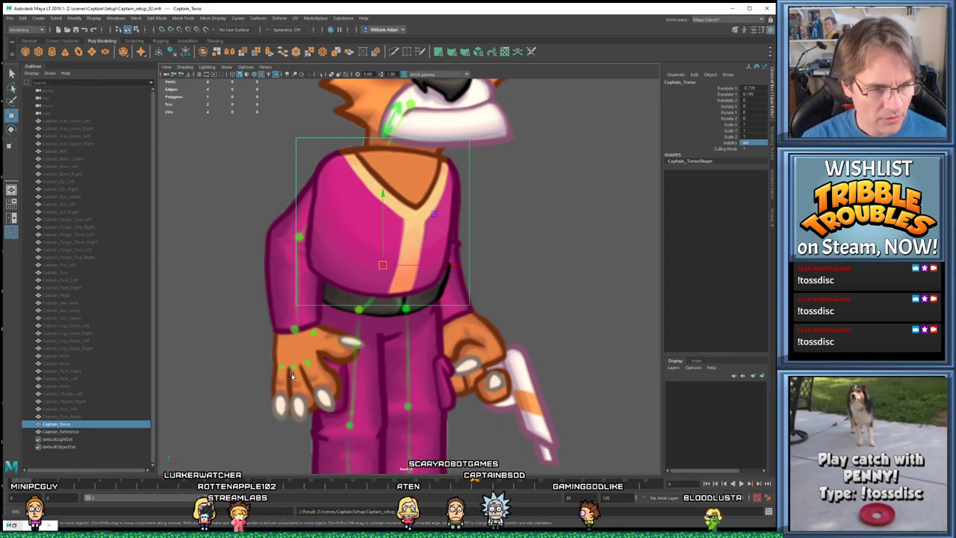
pyautogui.scroll(-3, 291, 376)
pyautogui.scroll(2, 403, 321)
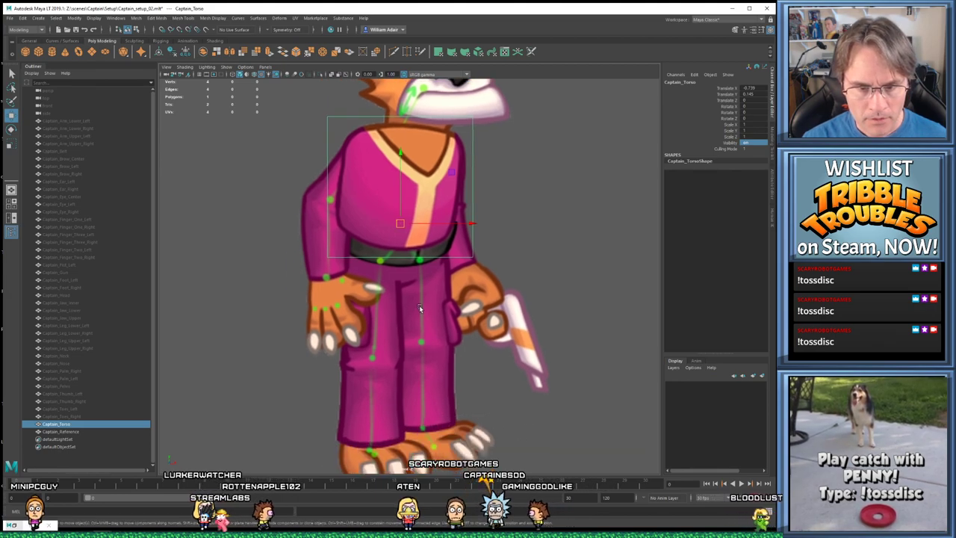
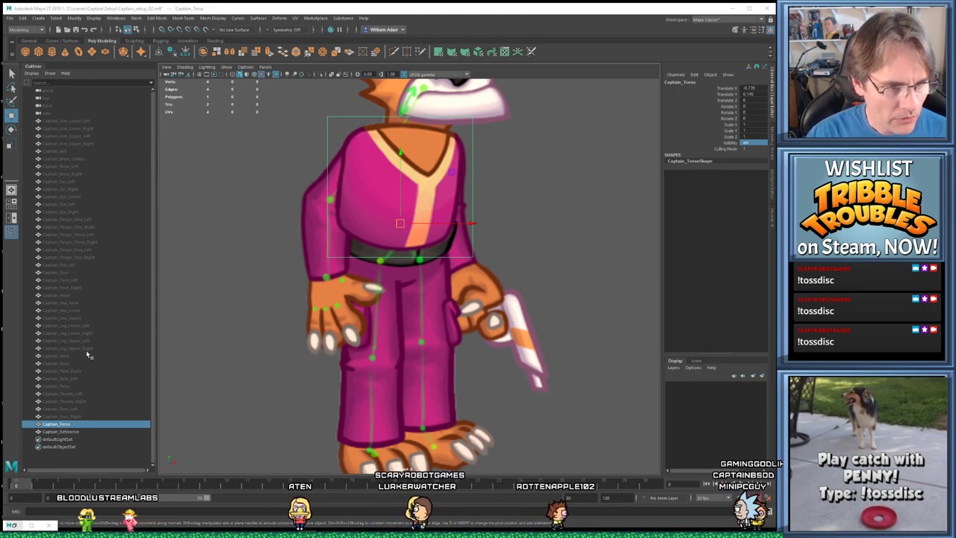
# Make Captain_Palm_Left visible by setting its Visibility to on in the Channel Box
pyautogui.click(81, 377)
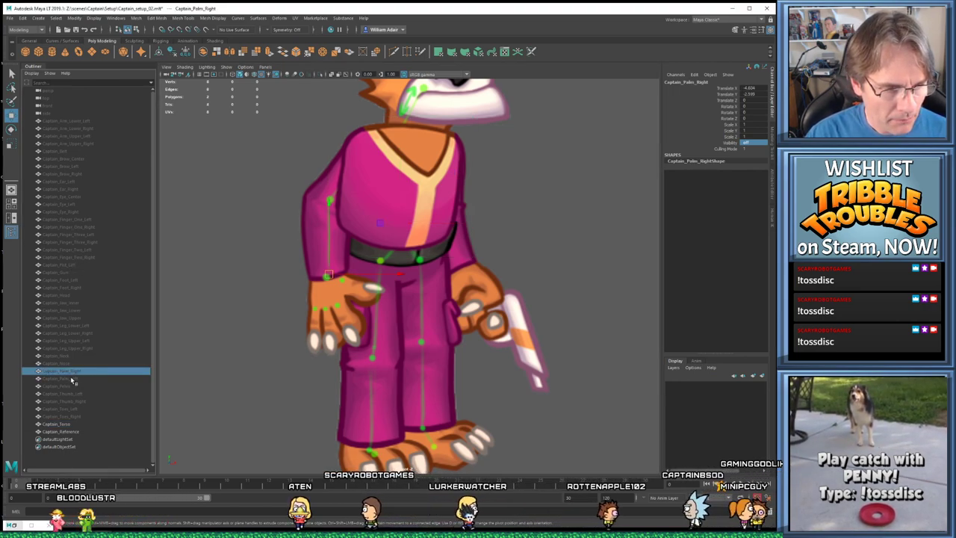
pyautogui.doubleClick(755, 143)
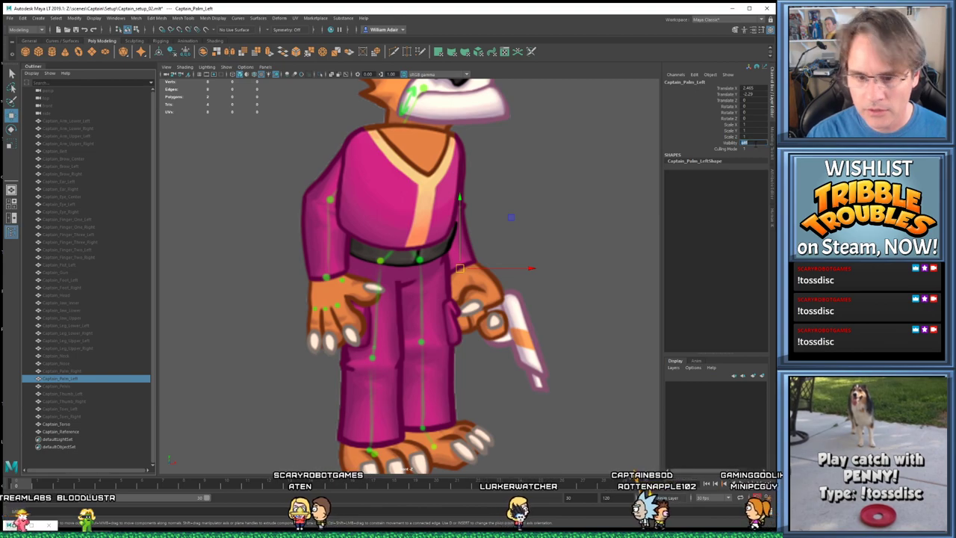
pyautogui.write('on')
pyautogui.press('Return')
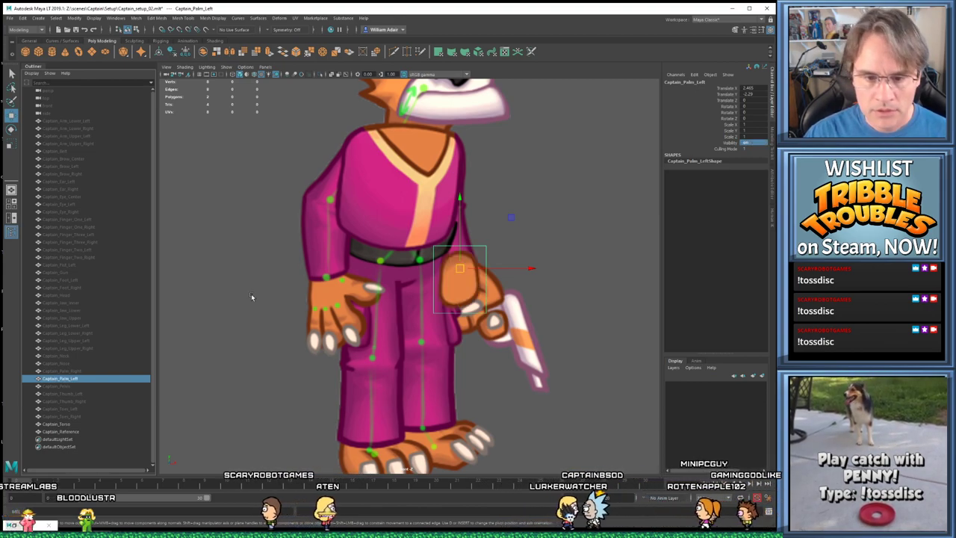
# Select the left finger and thumb meshes, then the Captain_Reference image
pyautogui.scroll(1, 411, 269)
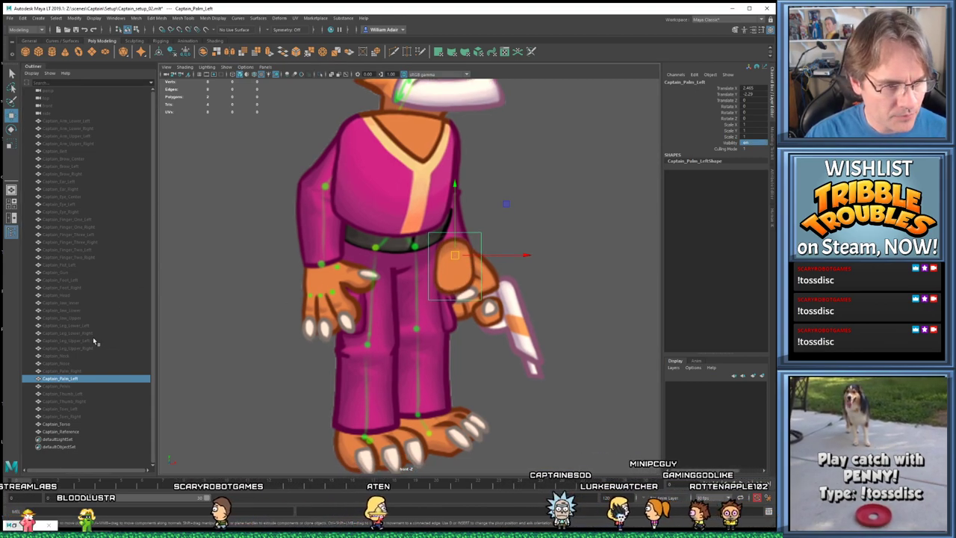
pyautogui.click(86, 249)
pyautogui.keyDown('ctrl'); pyautogui.click(91, 219); pyautogui.keyUp('ctrl')
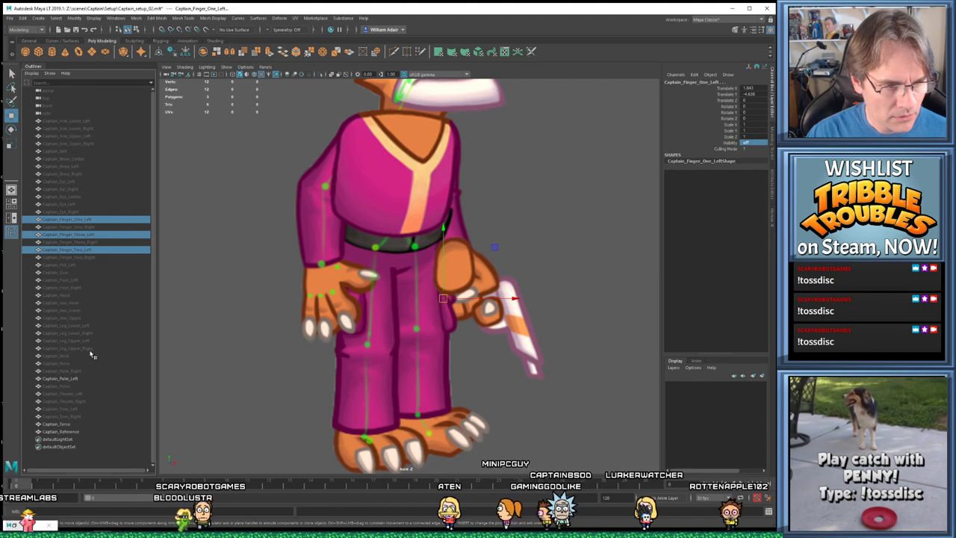
pyautogui.keyDown('ctrl'); pyautogui.click(104, 394); pyautogui.keyUp('ctrl')
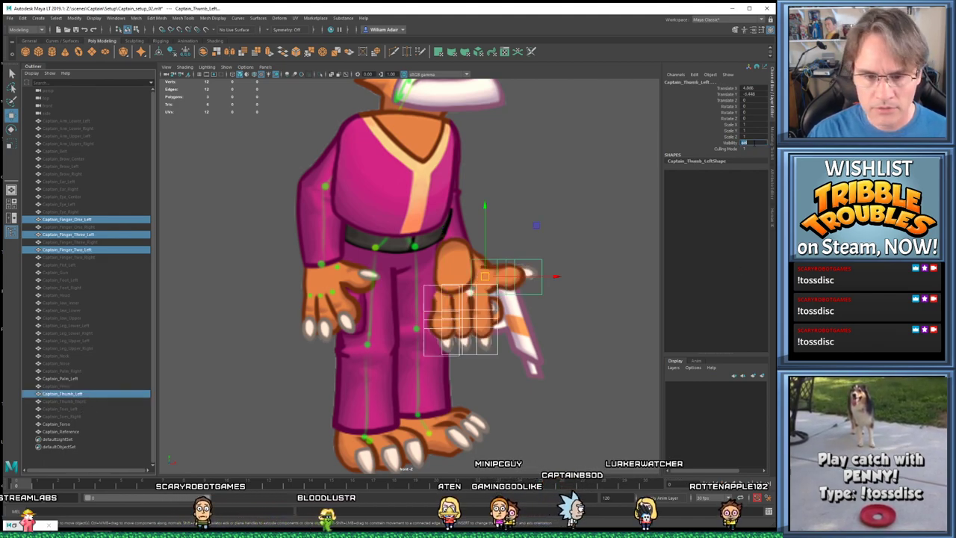
pyautogui.click(74, 431)
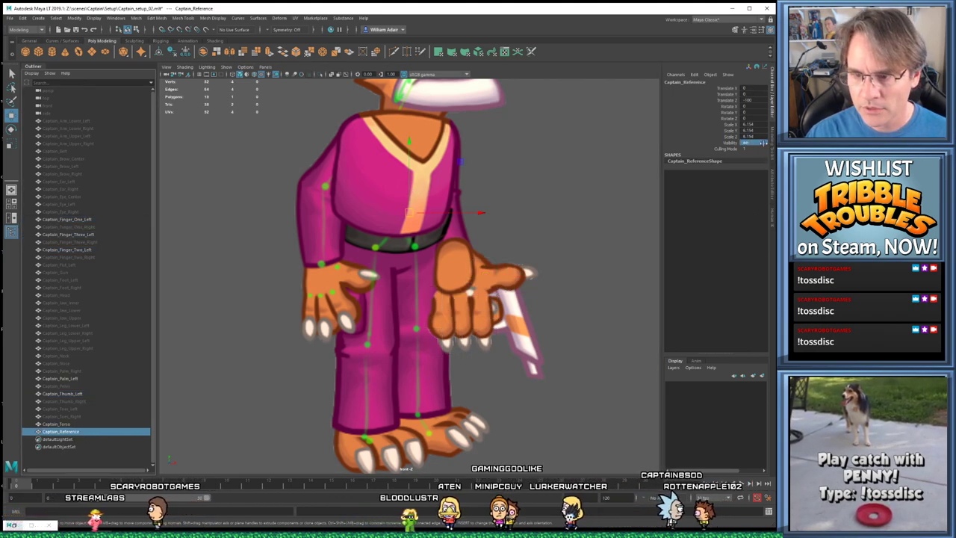
# Hide the Captain_Reference image and the Captain_Torso mesh with Ctrl+H
pyautogui.hotkey('ctrl', 'h')
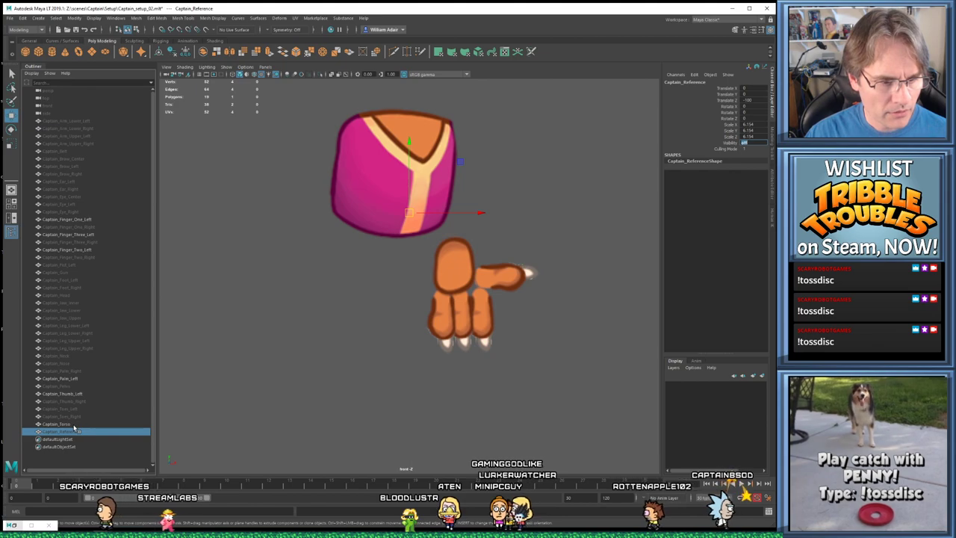
pyautogui.press('Up')
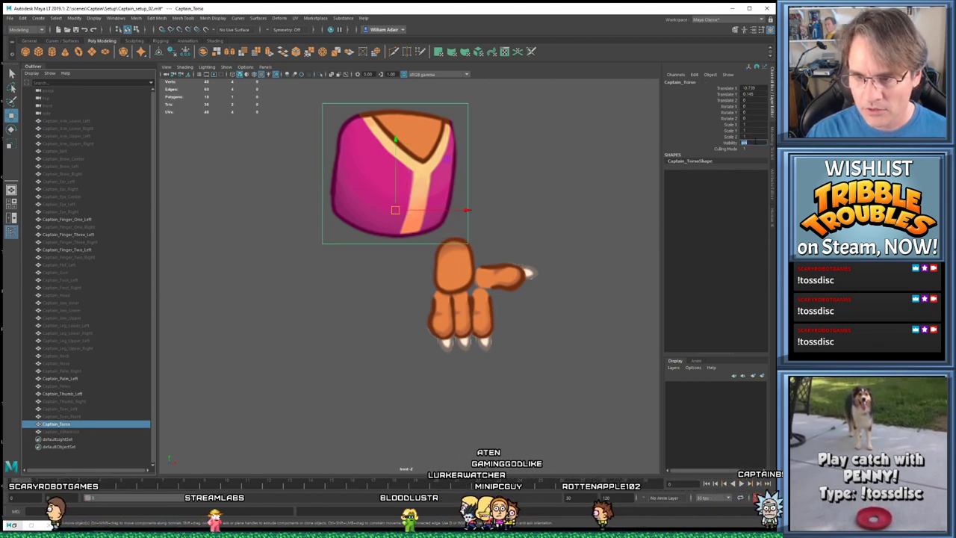
pyautogui.hotkey('ctrl', 'h')
pyautogui.scroll(3, 439, 265)
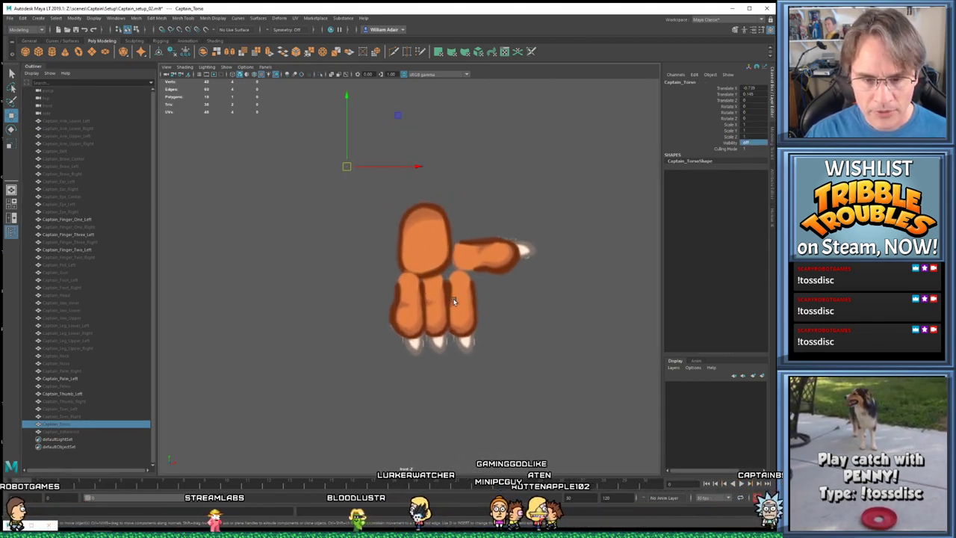
# Raise Captain_Finger_One_Left slightly, then select the second and third left fingers
pyautogui.click(403, 282)
pyautogui.moveTo(403, 282); pyautogui.dragTo(412, 250)
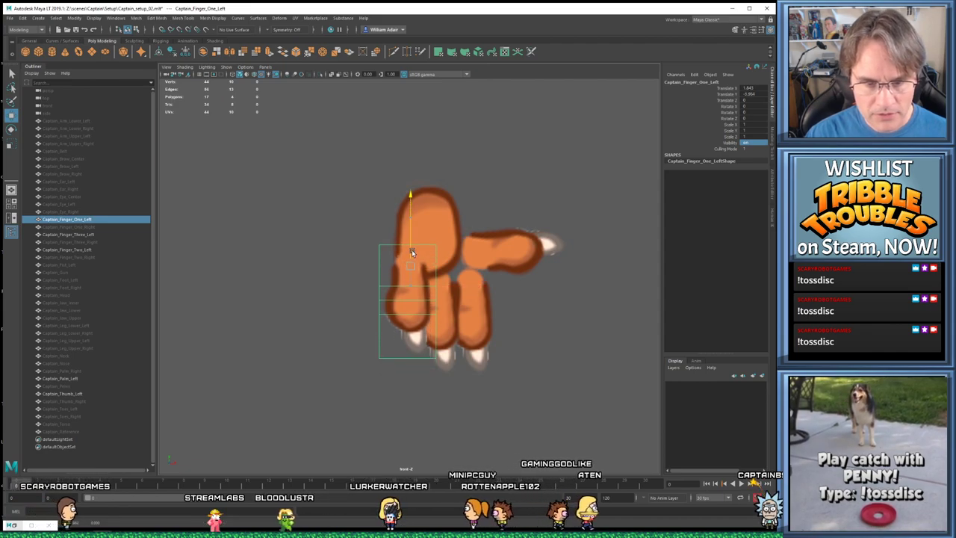
pyautogui.click(441, 324)
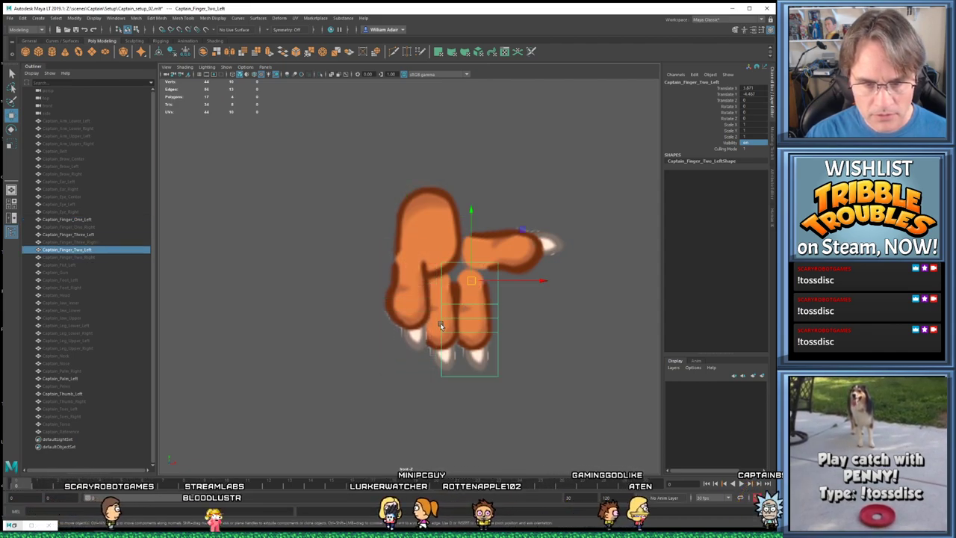
pyautogui.keyDown('shift'); pyautogui.click(431, 313); pyautogui.keyUp('shift')
pyautogui.click(436, 362)
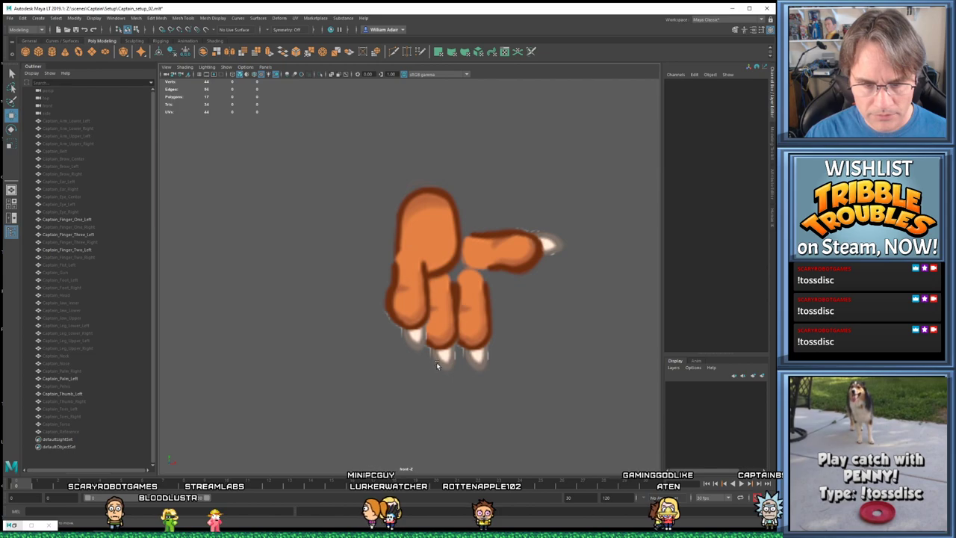
pyautogui.click(448, 357)
pyautogui.keyDown('shift'); pyautogui.click(485, 372); pyautogui.keyUp('shift')
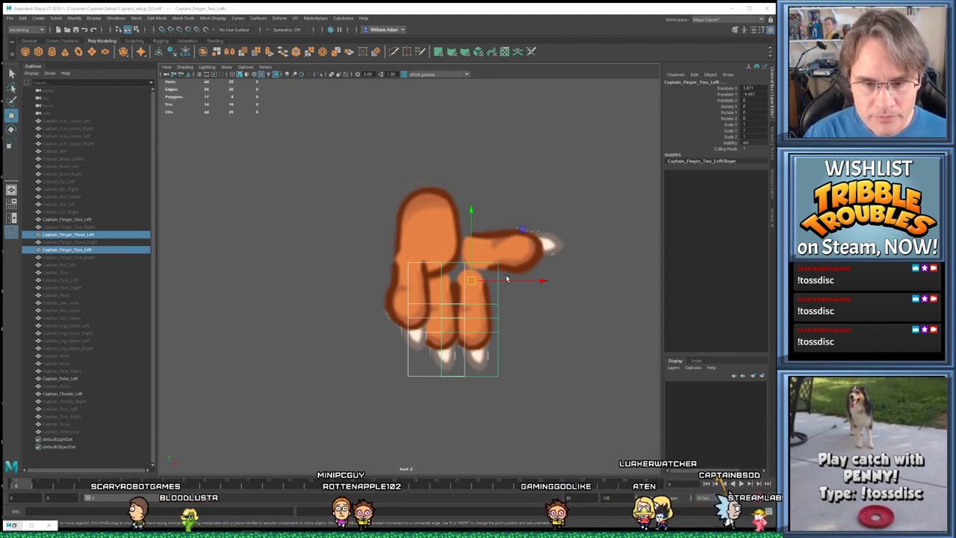
# Move the third and second left fingers up against the palm and select the thumb
pyautogui.scroll(1, 568, 339)
pyautogui.click(567, 338)
pyautogui.click(448, 292)
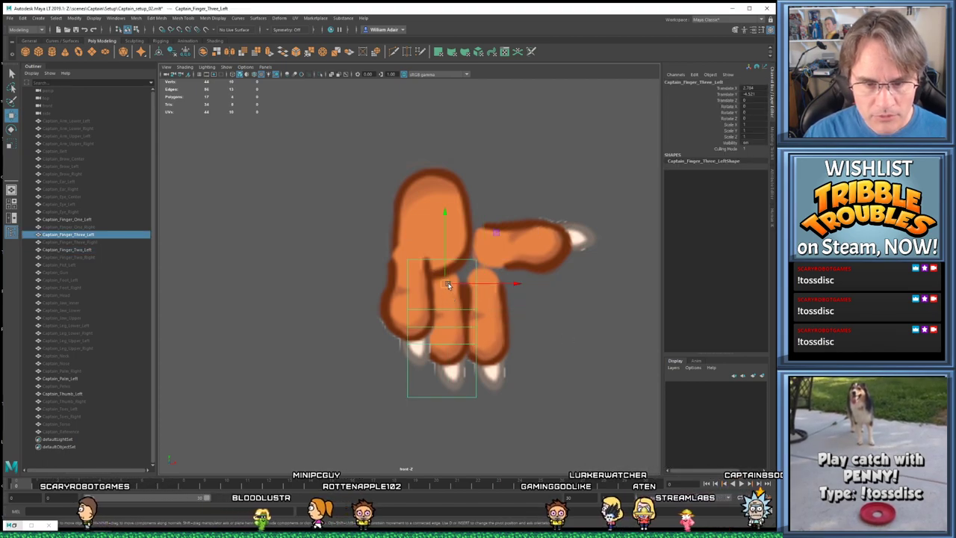
pyautogui.moveTo(448, 293); pyautogui.dragTo(435, 263)
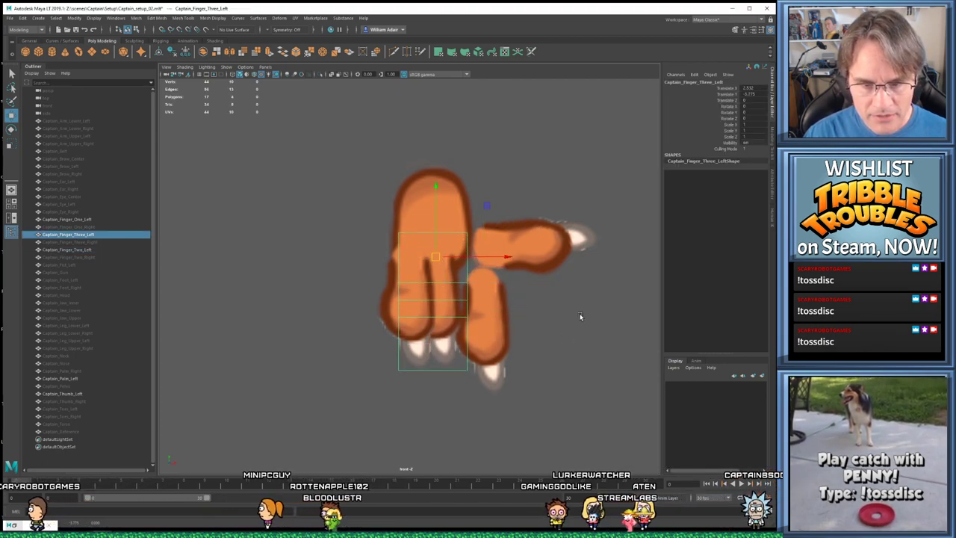
pyautogui.click(494, 314)
pyautogui.moveTo(484, 283); pyautogui.dragTo(460, 239)
pyautogui.click(515, 280)
pyautogui.click(506, 252)
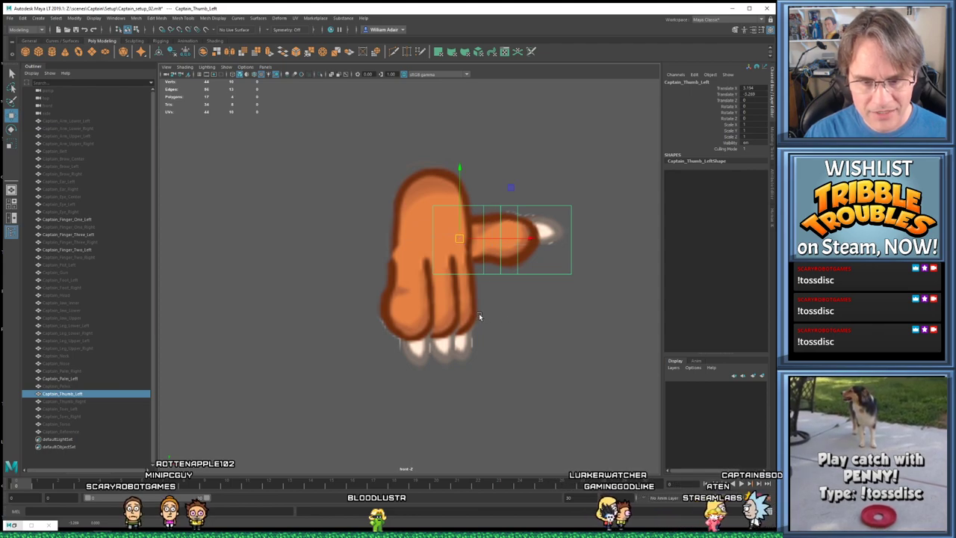
# Set Translate Z on all three left fingers to push them behind the palm
pyautogui.click(549, 318)
pyautogui.click(404, 328)
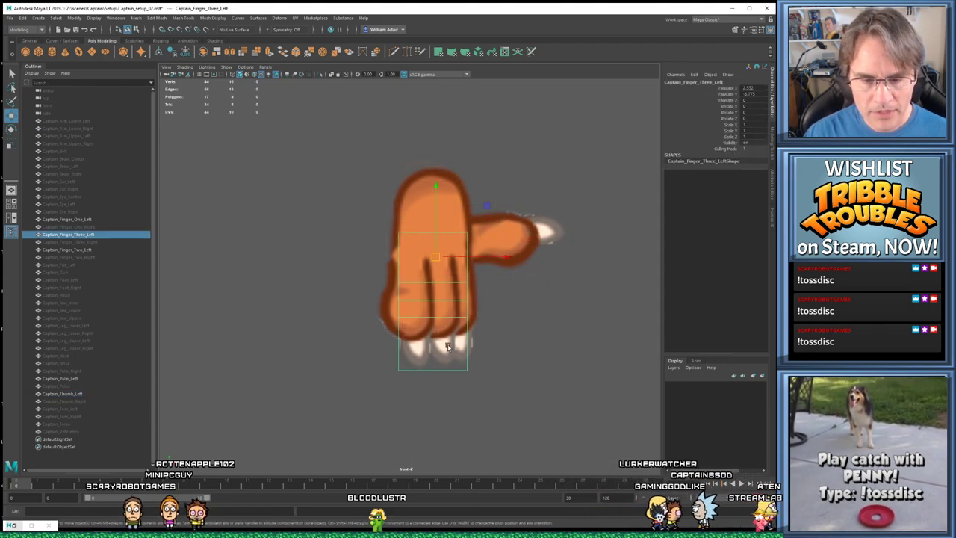
pyautogui.click(477, 333)
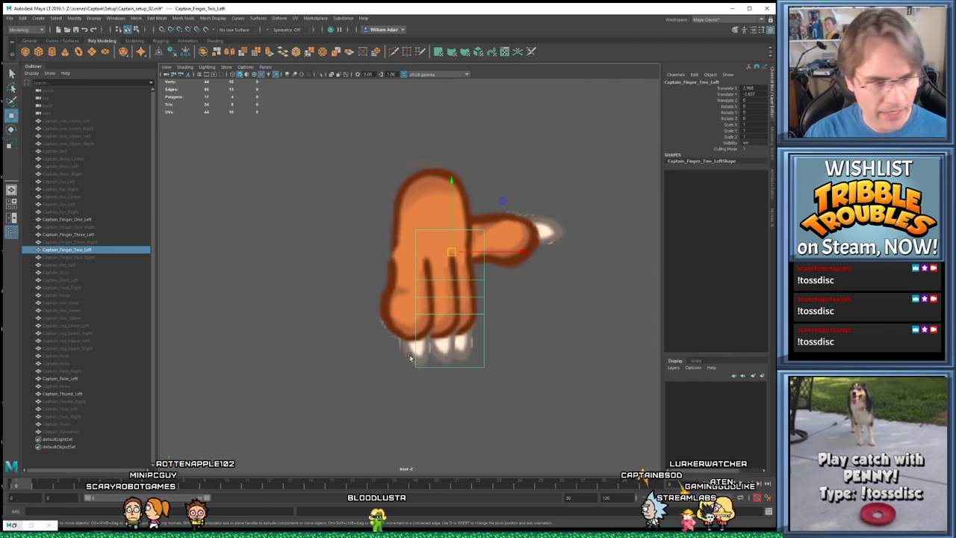
pyautogui.click(79, 219)
pyautogui.keyDown('ctrl'); pyautogui.click(82, 235); pyautogui.keyUp('ctrl')
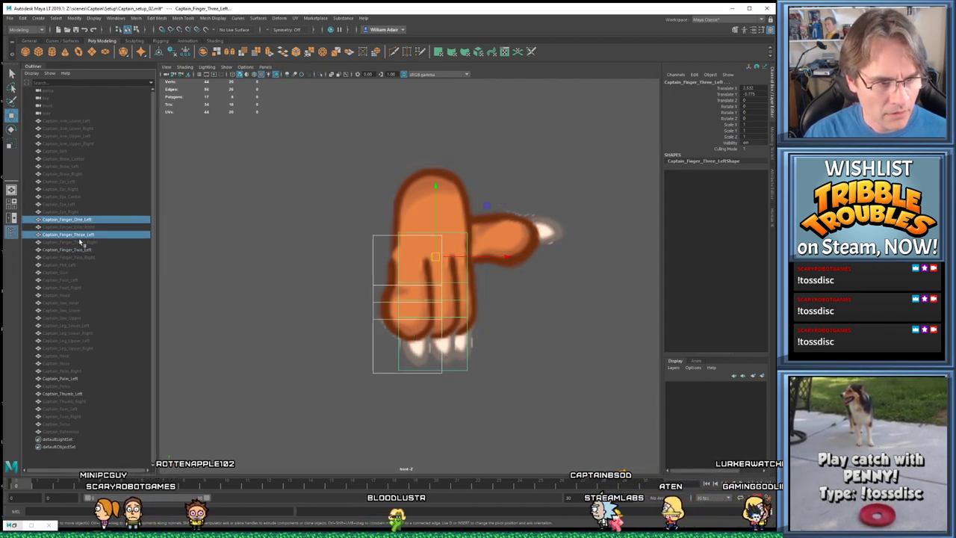
pyautogui.keyDown('ctrl'); pyautogui.click(86, 250); pyautogui.keyUp('ctrl')
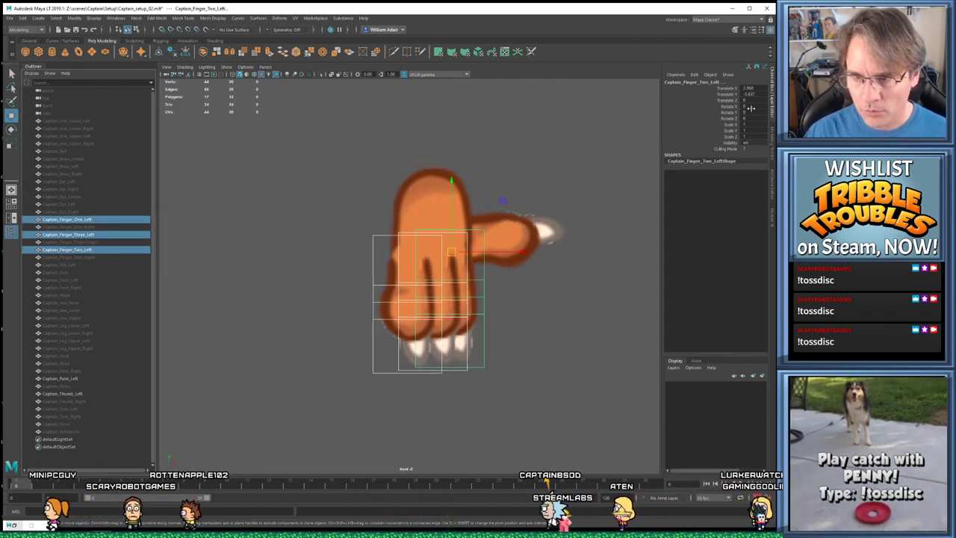
pyautogui.press('Return')
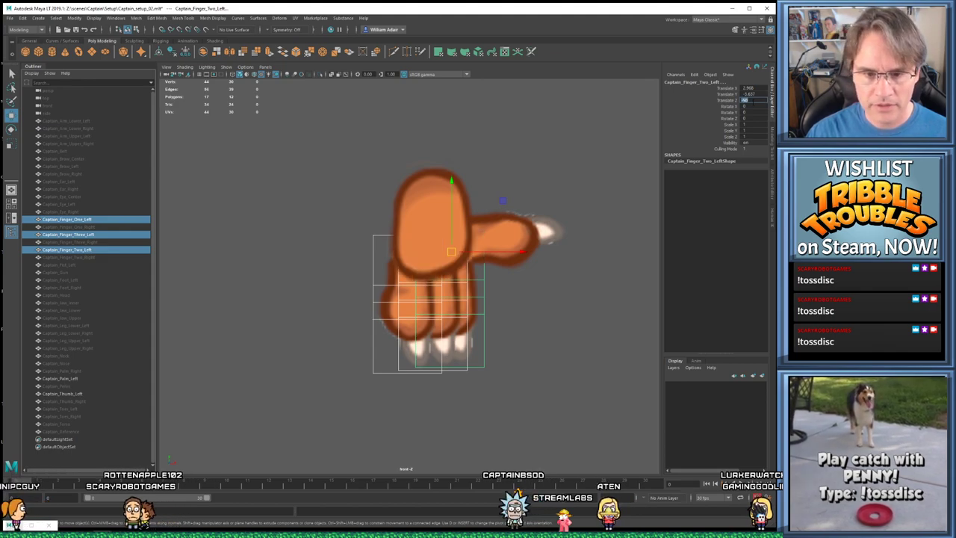
# Nudge the first and second left fingers and the left thumb slightly into place
pyautogui.click(487, 323)
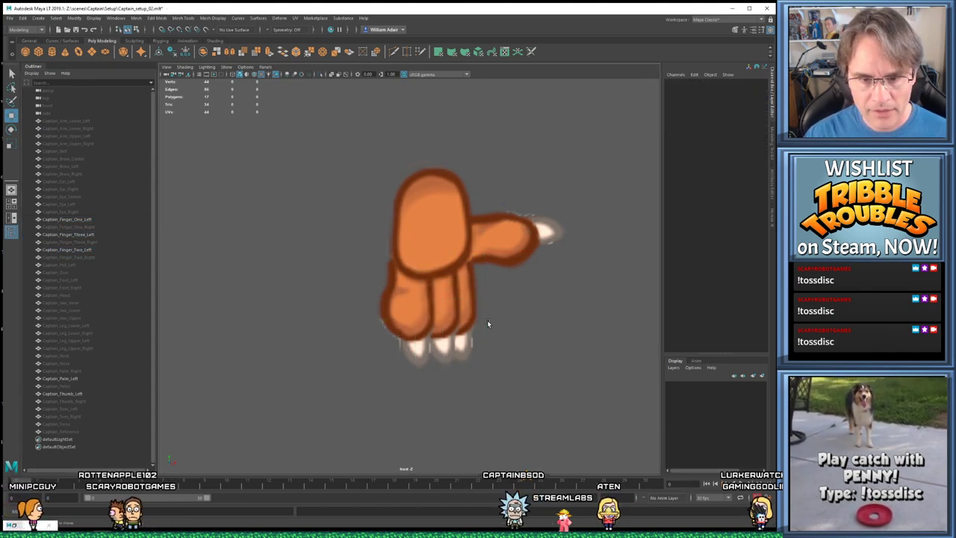
pyautogui.click(389, 310)
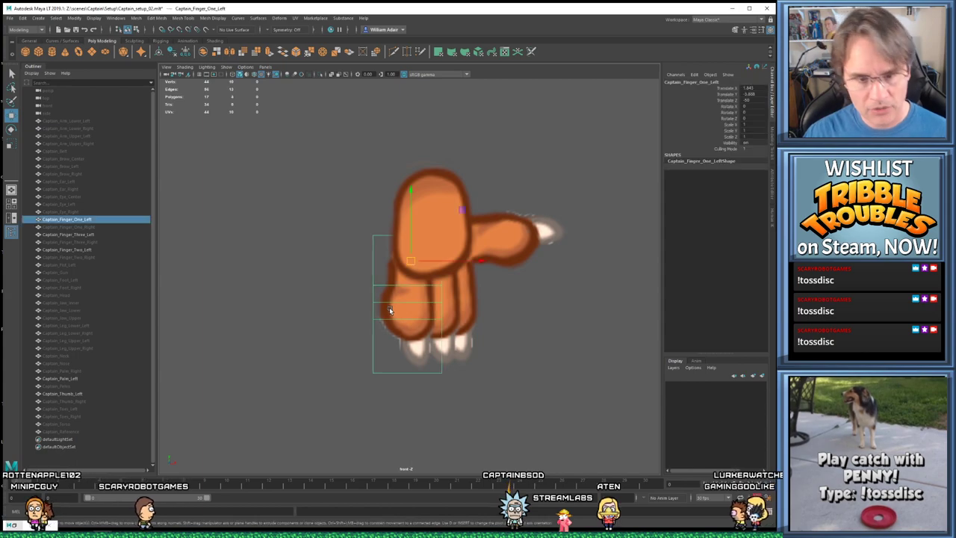
pyautogui.moveTo(438, 259); pyautogui.dragTo(440, 261)
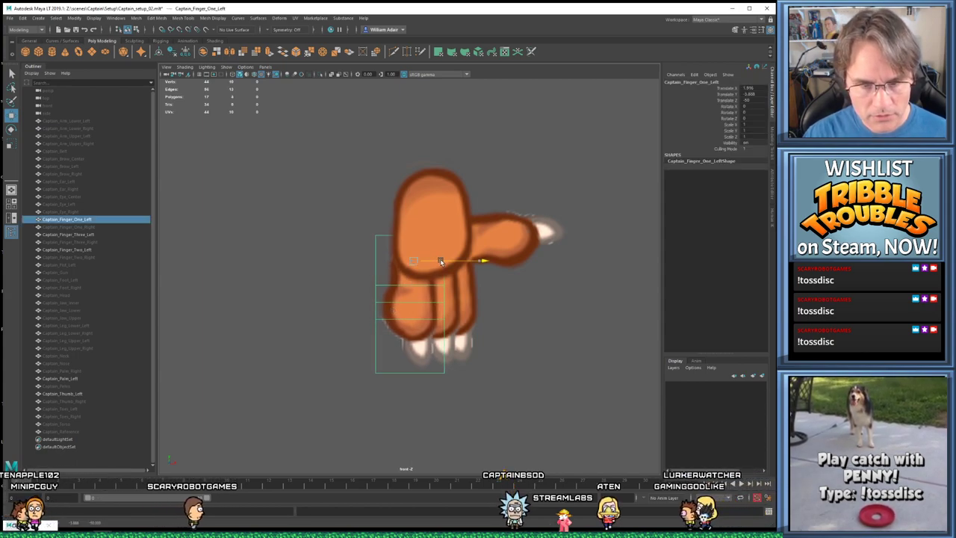
pyautogui.click(561, 323)
pyautogui.click(469, 303)
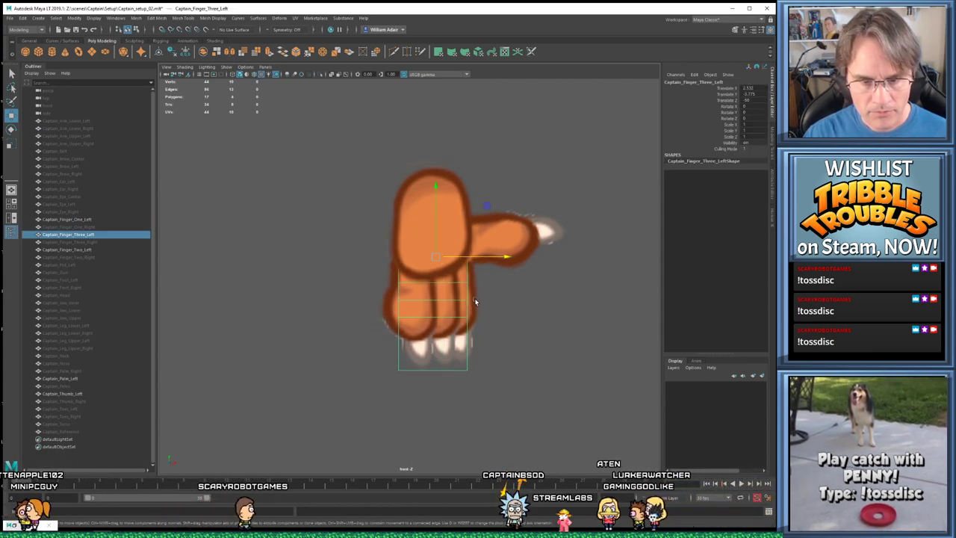
pyautogui.click(496, 321)
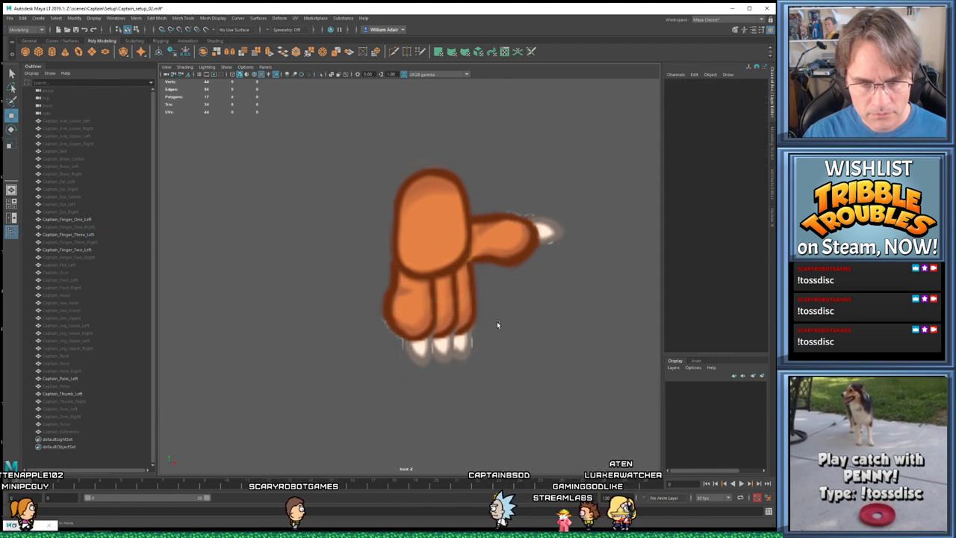
pyautogui.click(477, 316)
pyautogui.moveTo(513, 260); pyautogui.dragTo(507, 251)
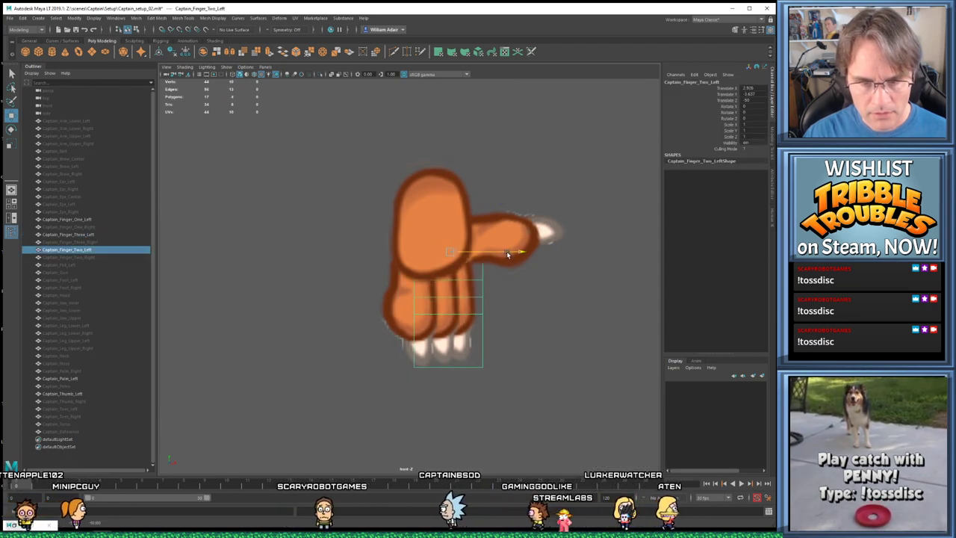
pyautogui.click(502, 215)
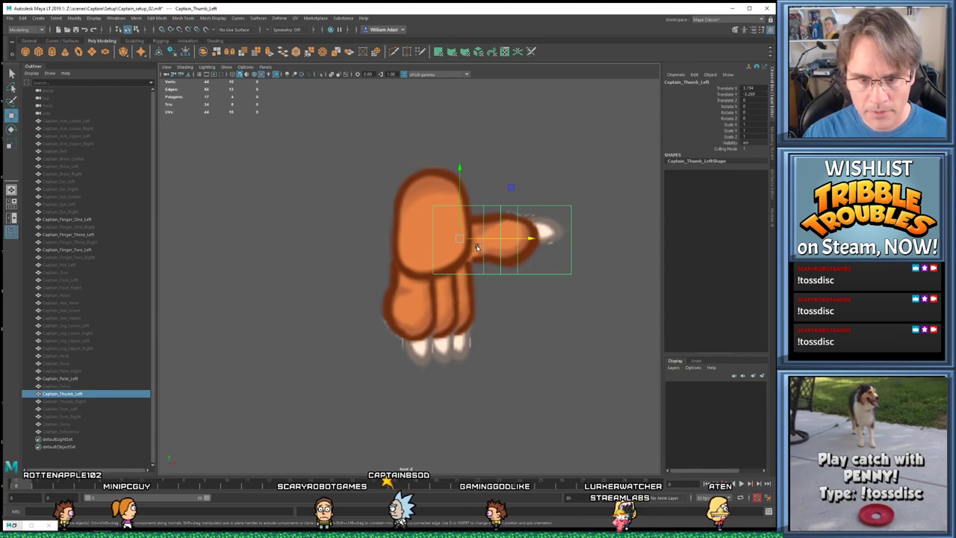
pyautogui.moveTo(458, 239); pyautogui.dragTo(456, 237)
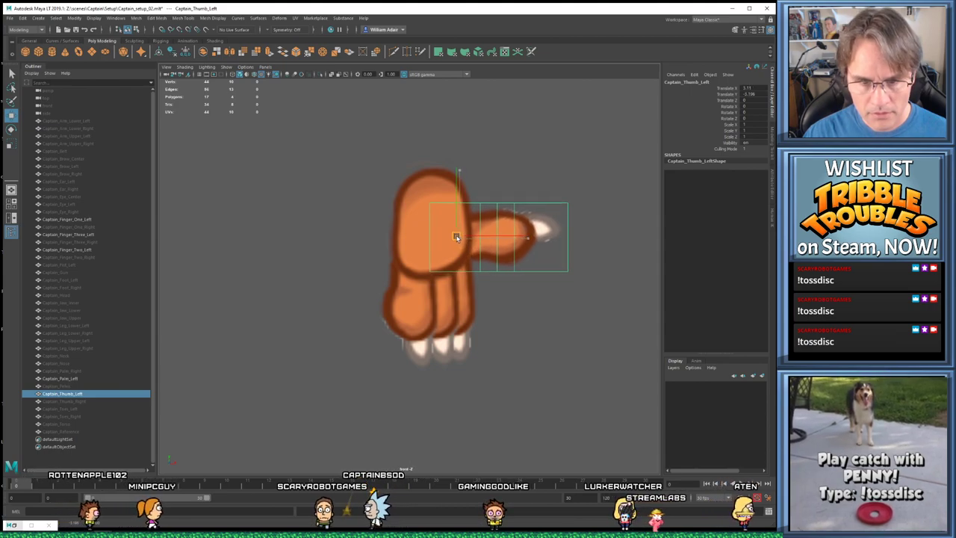
pyautogui.click(528, 367)
# Recentre the view and check the three left fingers' Translate Z depth value
pyautogui.scroll(-3, 516, 372)
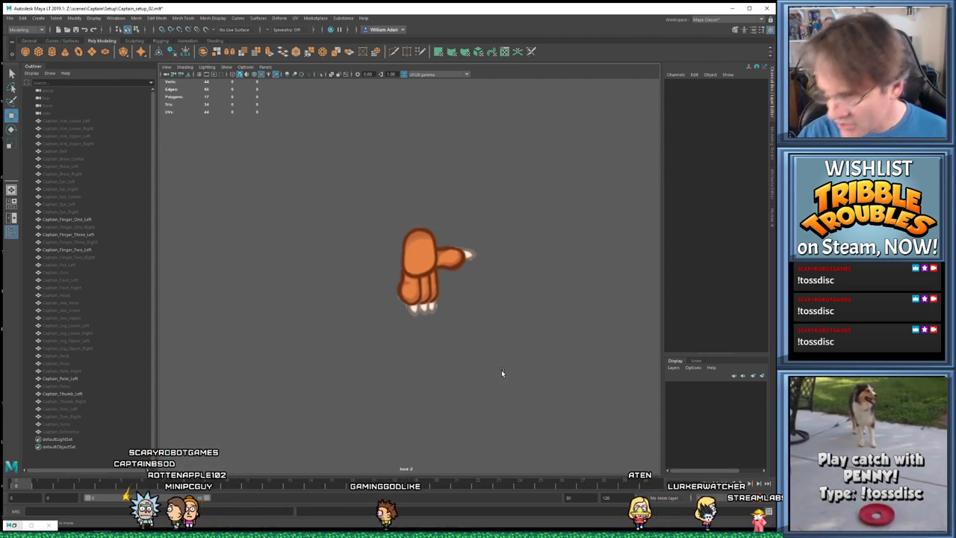
pyautogui.keyDown('alt'); pyautogui.moveTo(420, 317); pyautogui.dragTo(433, 326, button='middle'); pyautogui.keyUp('alt')
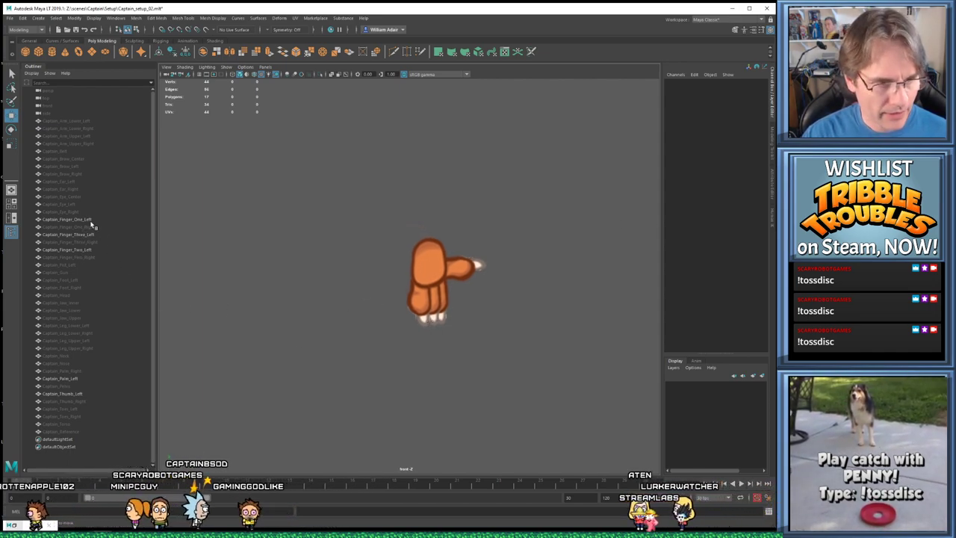
pyautogui.click(74, 218)
pyautogui.keyDown('ctrl'); pyautogui.click(75, 235); pyautogui.keyUp('ctrl')
pyautogui.keyDown('ctrl'); pyautogui.click(75, 249); pyautogui.keyUp('ctrl')
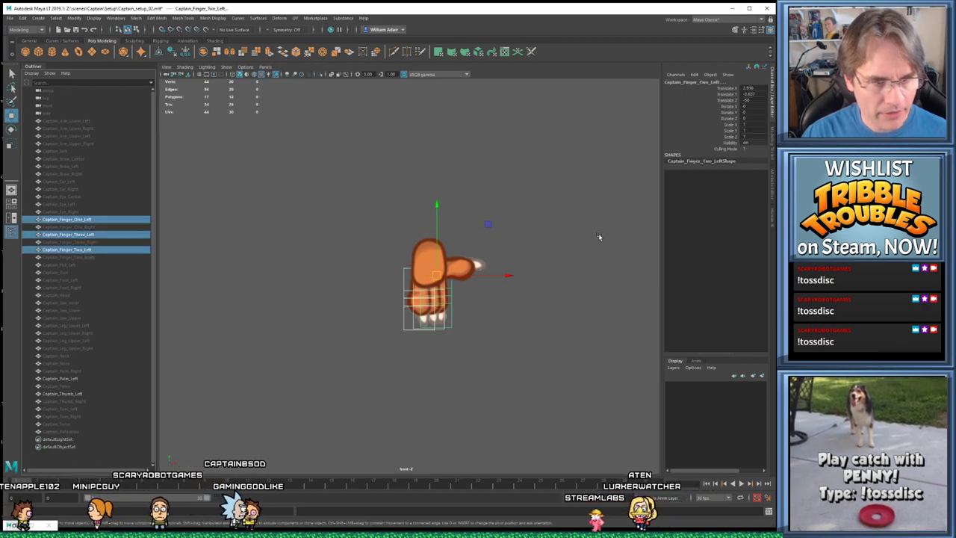
pyautogui.doubleClick(744, 99)
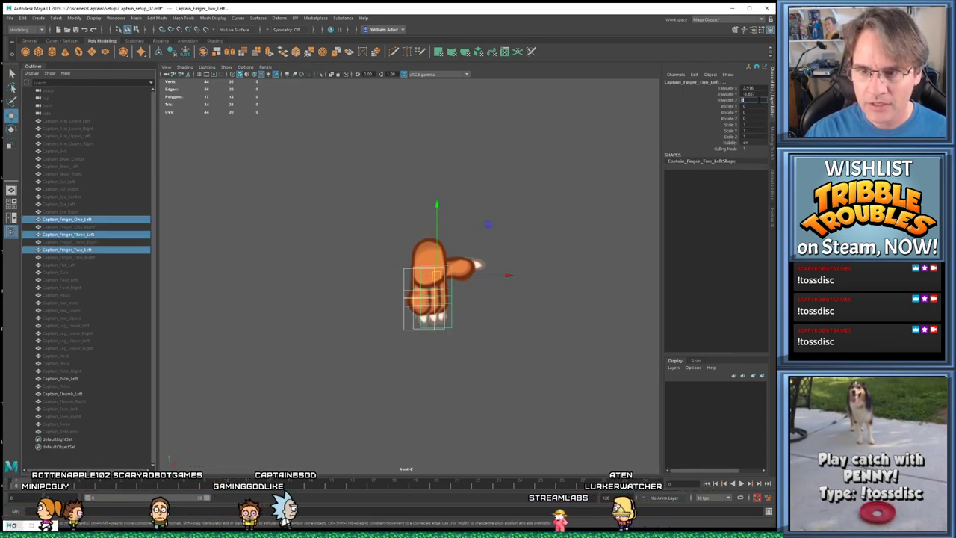
pyautogui.click(528, 388)
# Select Captain_Thumb_Left, Captain_Palm_Left and the three left fingers, then hide them with Ctrl+H
pyautogui.click(73, 213)
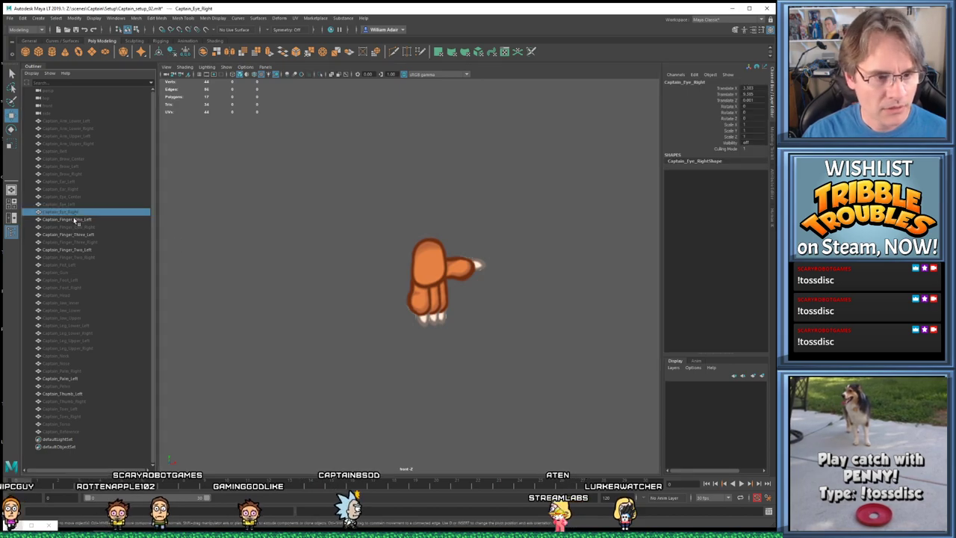
pyautogui.click(75, 219)
pyautogui.click(72, 234)
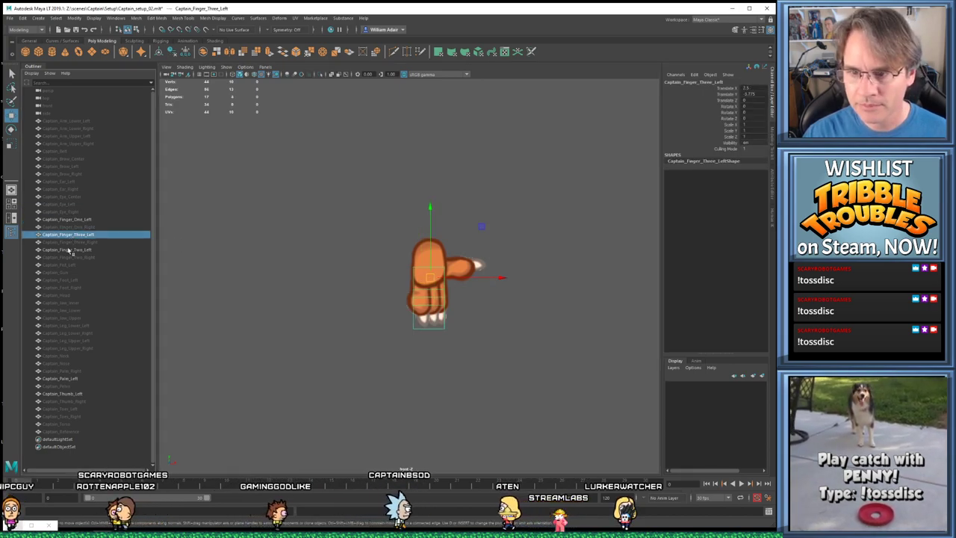
pyautogui.scroll(5, 553, 361)
pyautogui.scroll(-4, 563, 363)
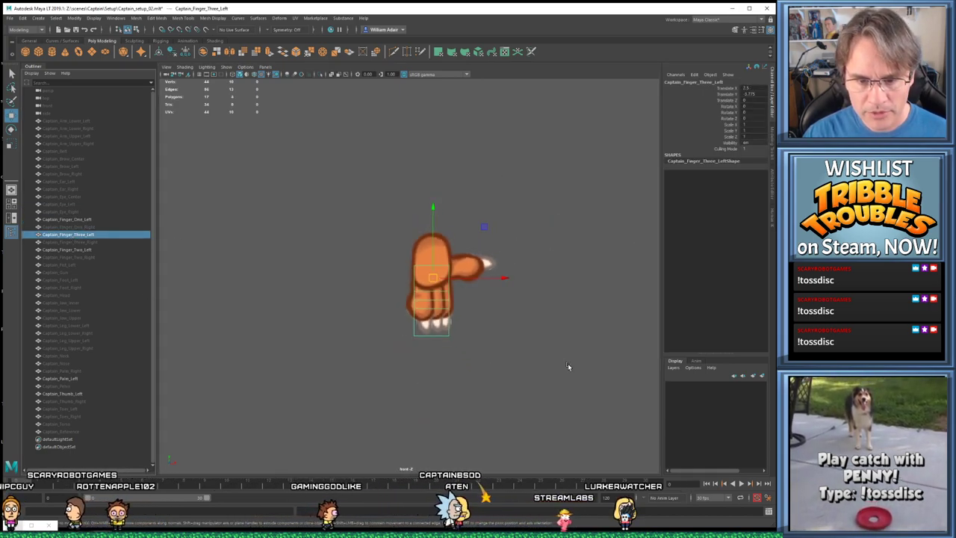
pyautogui.click(325, 290)
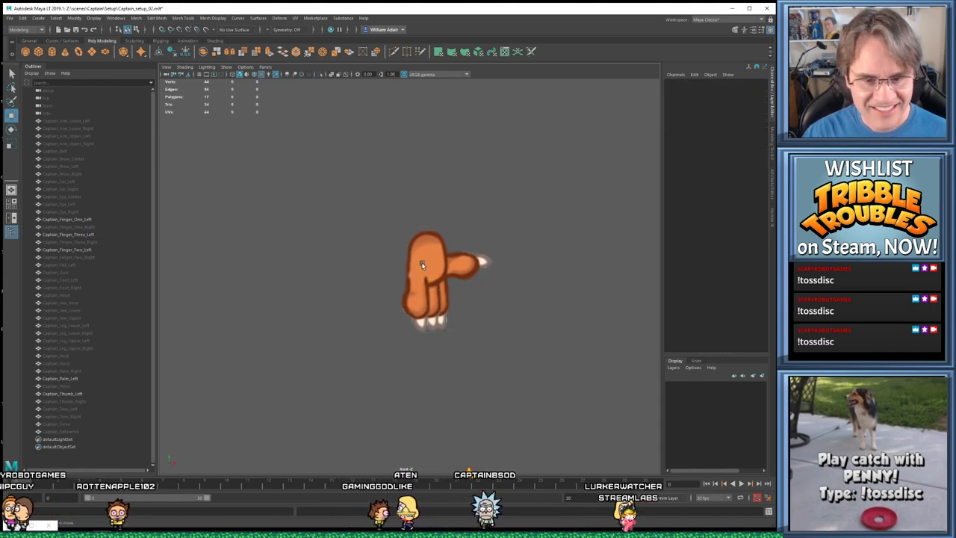
pyautogui.click(59, 249)
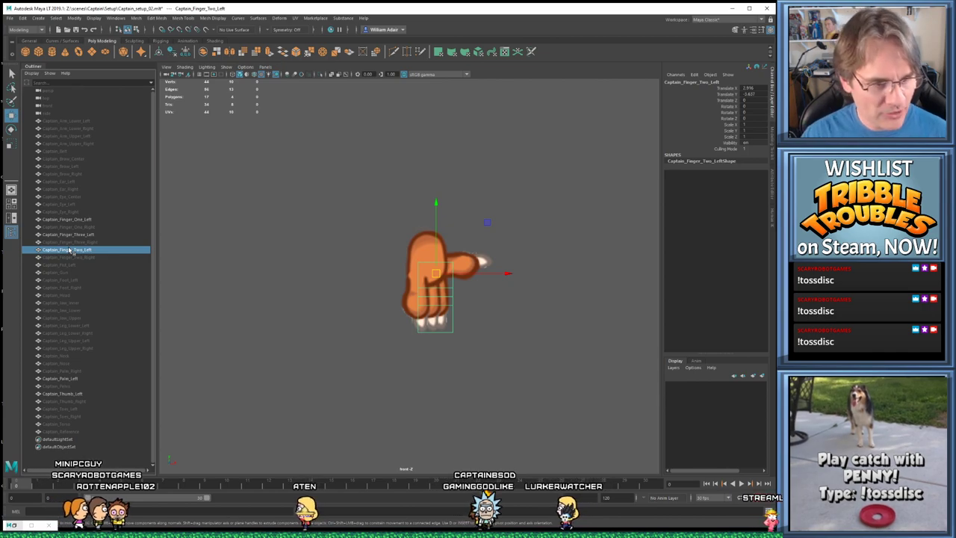
pyautogui.click(73, 394)
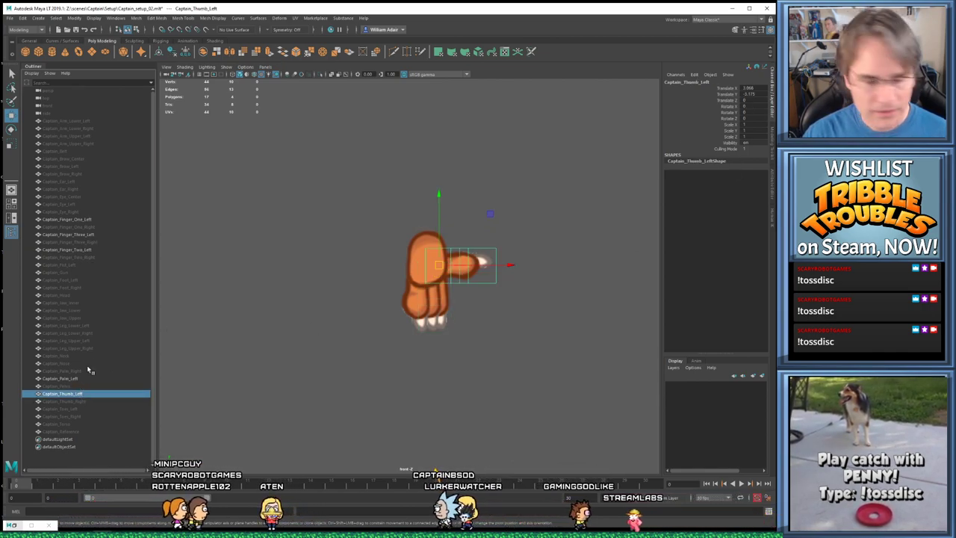
pyautogui.click(78, 380)
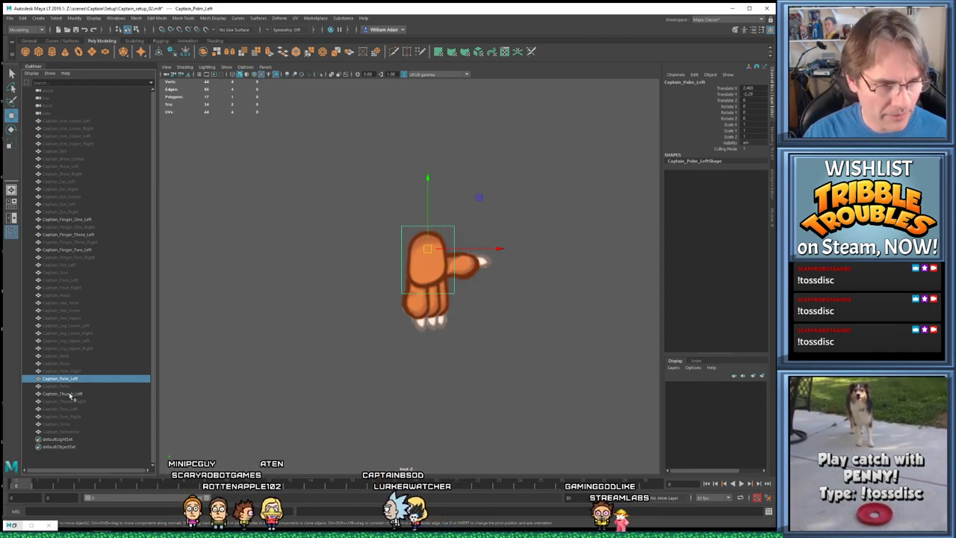
pyautogui.click(71, 395)
pyautogui.keyDown('ctrl'); pyautogui.click(70, 378); pyautogui.keyUp('ctrl')
pyautogui.keyDown('ctrl'); pyautogui.click(82, 250); pyautogui.keyUp('ctrl')
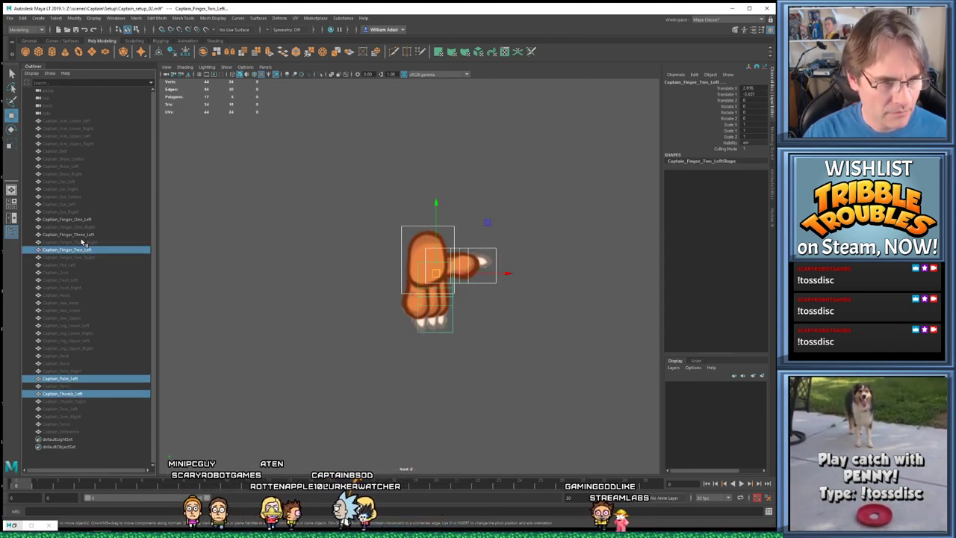
pyautogui.keyDown('ctrl'); pyautogui.click(83, 236); pyautogui.keyUp('ctrl')
pyautogui.keyDown('ctrl'); pyautogui.click(82, 220); pyautogui.keyUp('ctrl')
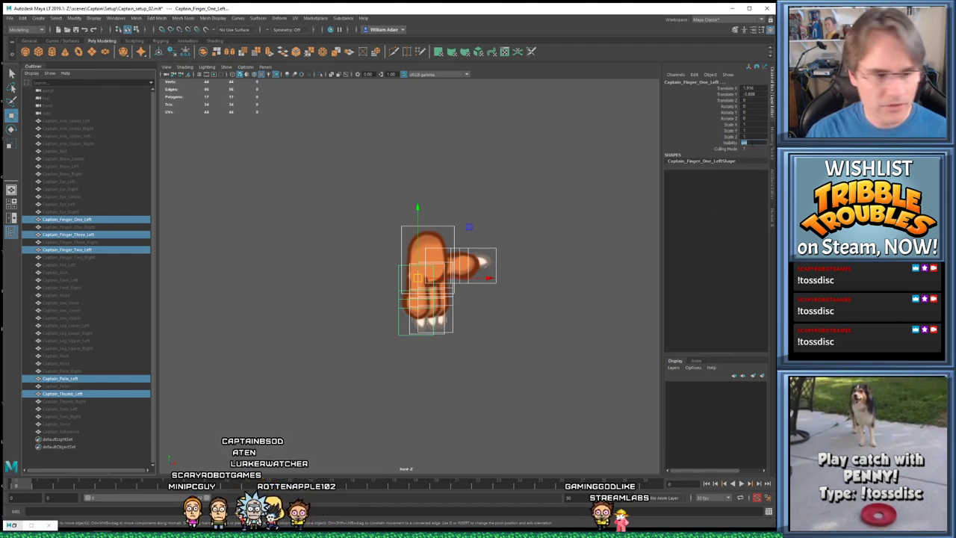
pyautogui.hotkey('ctrl', 'h')
# Unhide the right hand's three fingers, thumb and palm with Shift+H
pyautogui.click(86, 227)
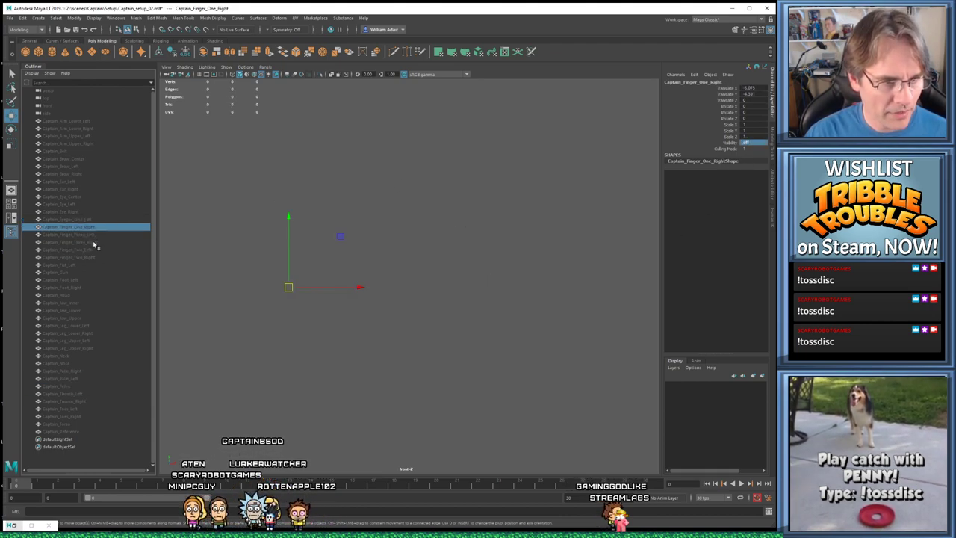
pyautogui.keyDown('ctrl'); pyautogui.click(93, 242); pyautogui.keyUp('ctrl')
pyautogui.keyDown('ctrl'); pyautogui.click(87, 257); pyautogui.keyUp('ctrl')
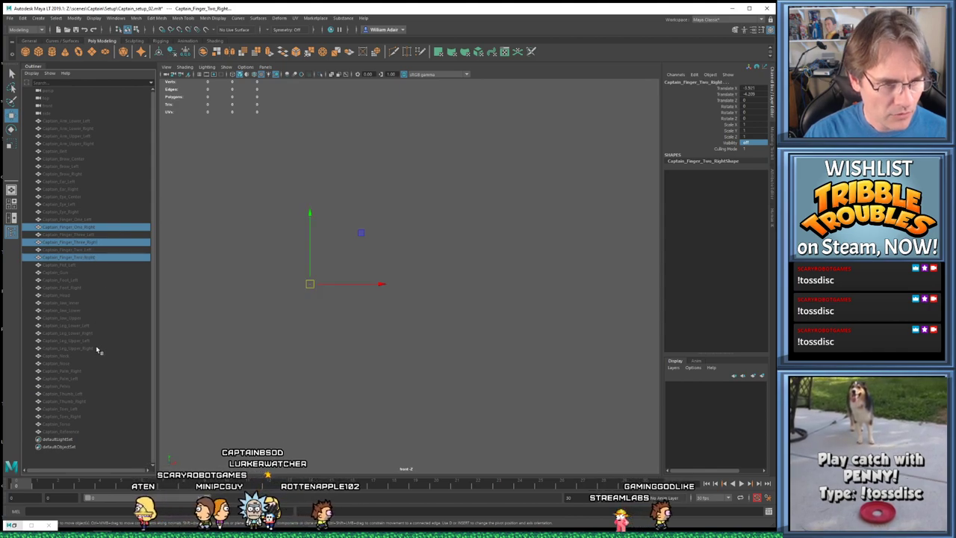
pyautogui.keyDown('ctrl'); pyautogui.click(79, 401); pyautogui.keyUp('ctrl')
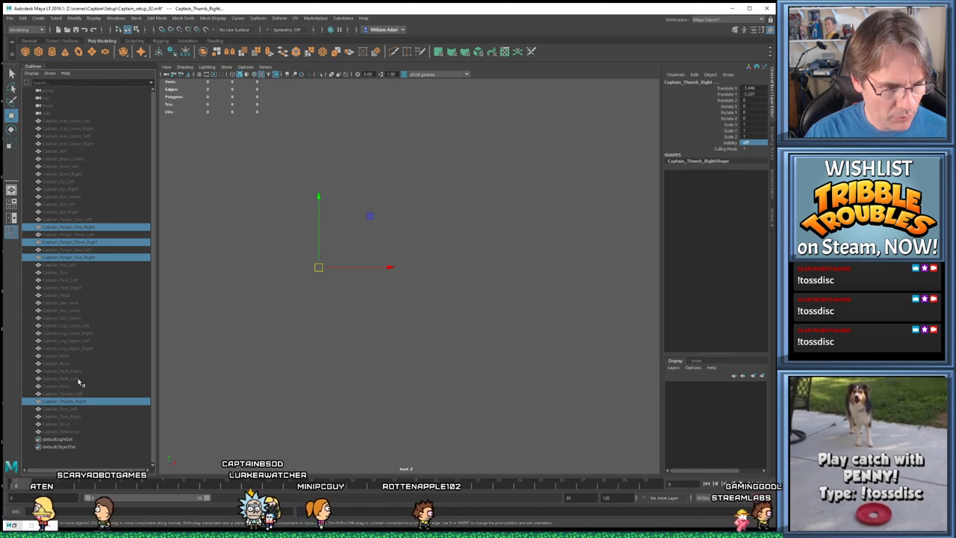
pyautogui.keyDown('ctrl'); pyautogui.click(79, 372); pyautogui.keyUp('ctrl')
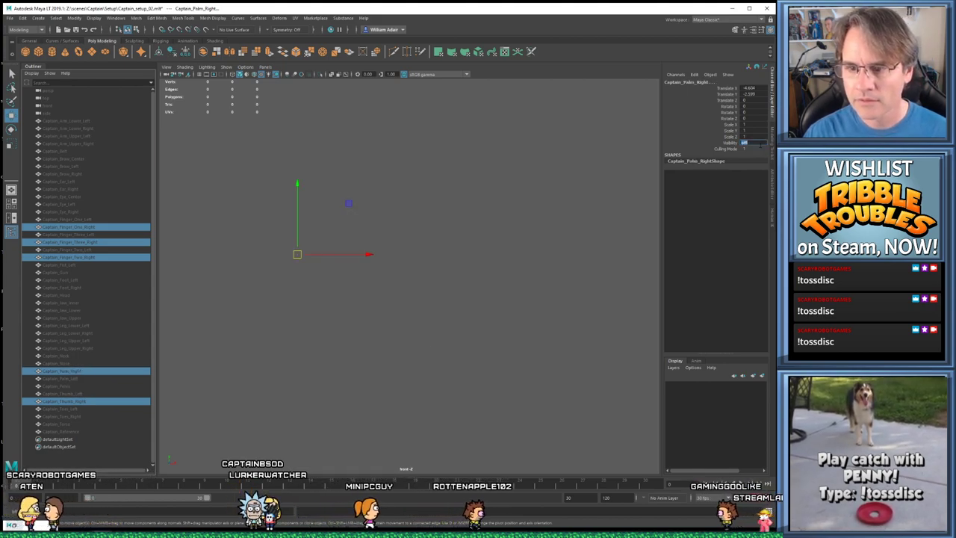
pyautogui.hotkey('shift', 'h')
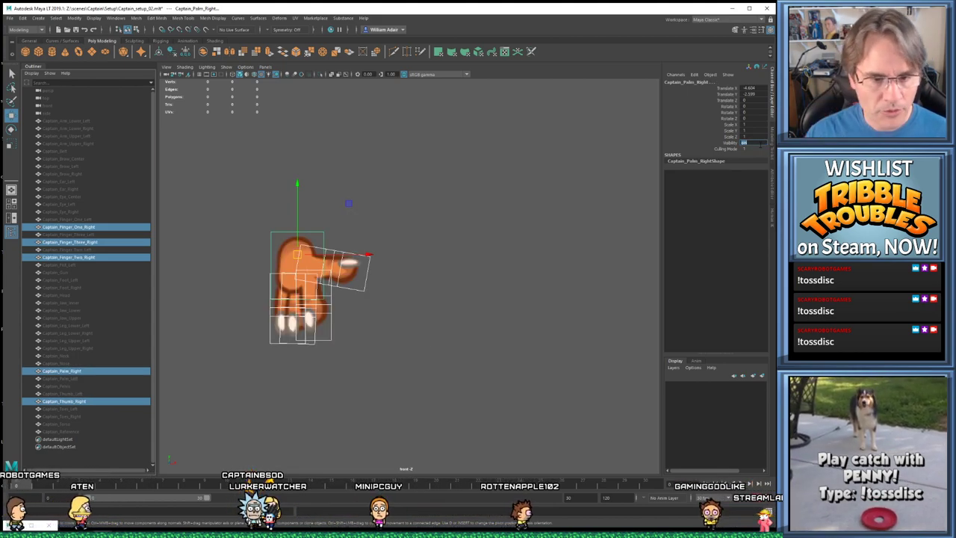
pyautogui.click(363, 355)
pyautogui.scroll(3, 342, 320)
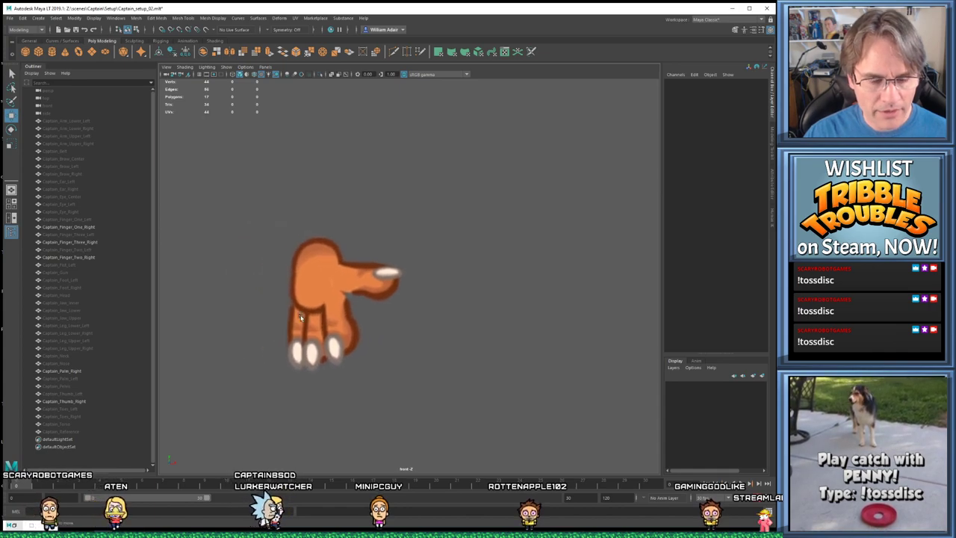
# Check the Translate Z depth of the first and second right fingers, then frame the hand
pyautogui.click(292, 338)
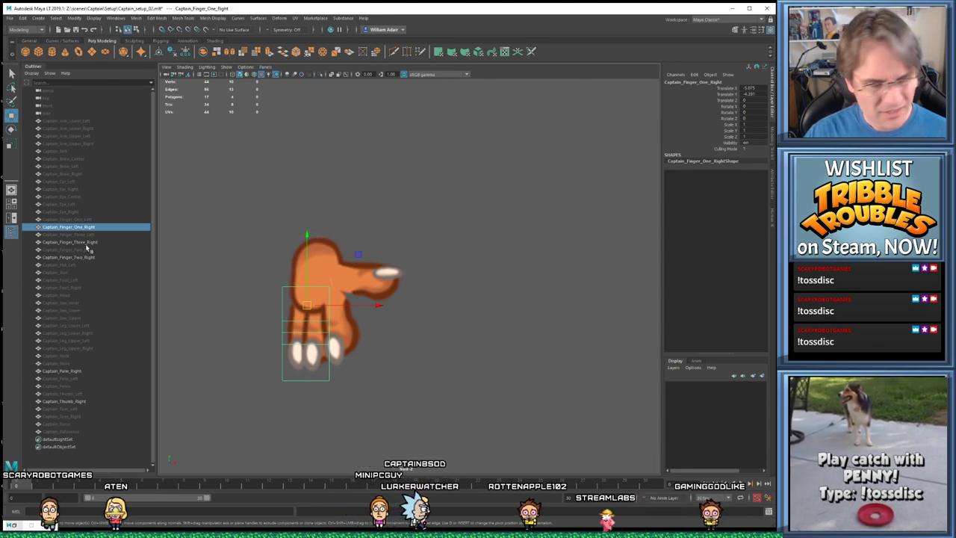
pyautogui.keyDown('ctrl'); pyautogui.click(110, 258); pyautogui.keyUp('ctrl')
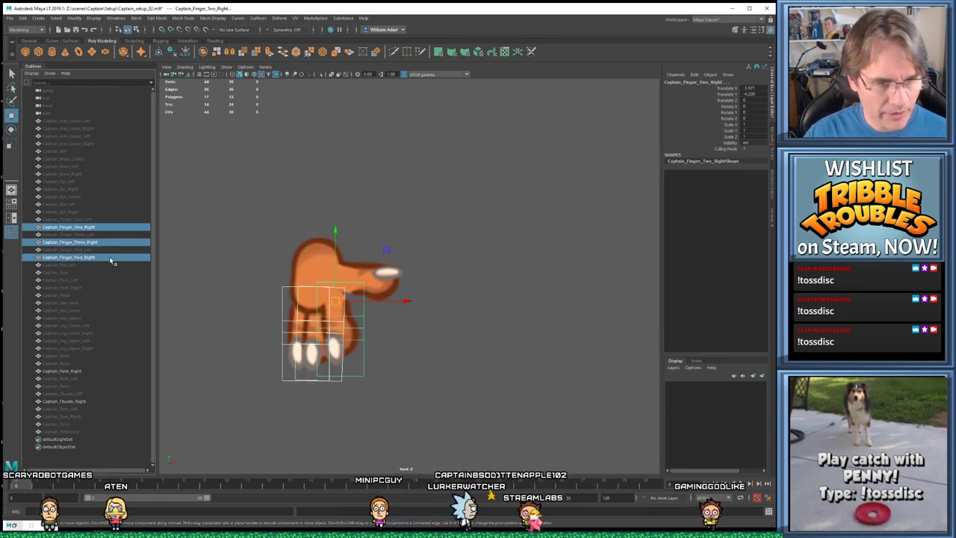
pyautogui.click(758, 100)
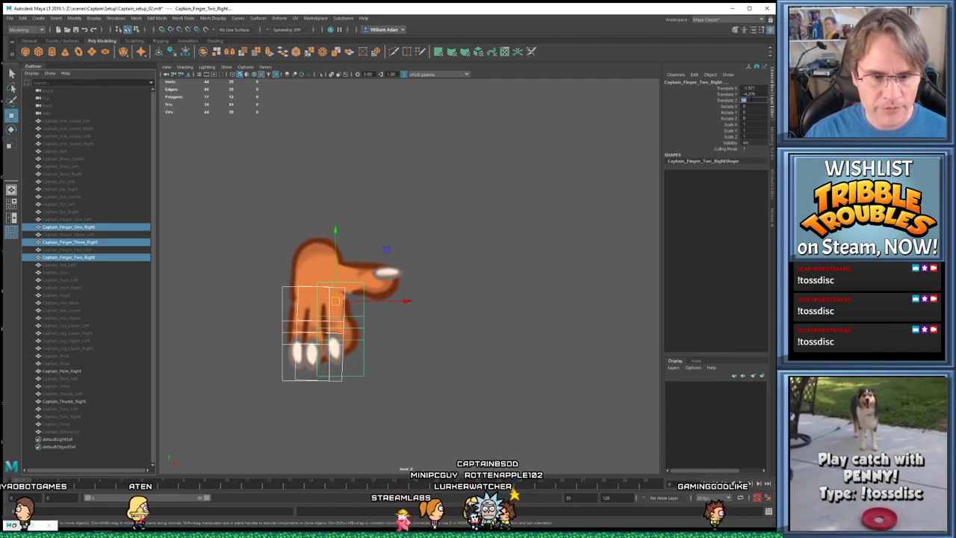
pyautogui.click(505, 346)
pyautogui.press('f')
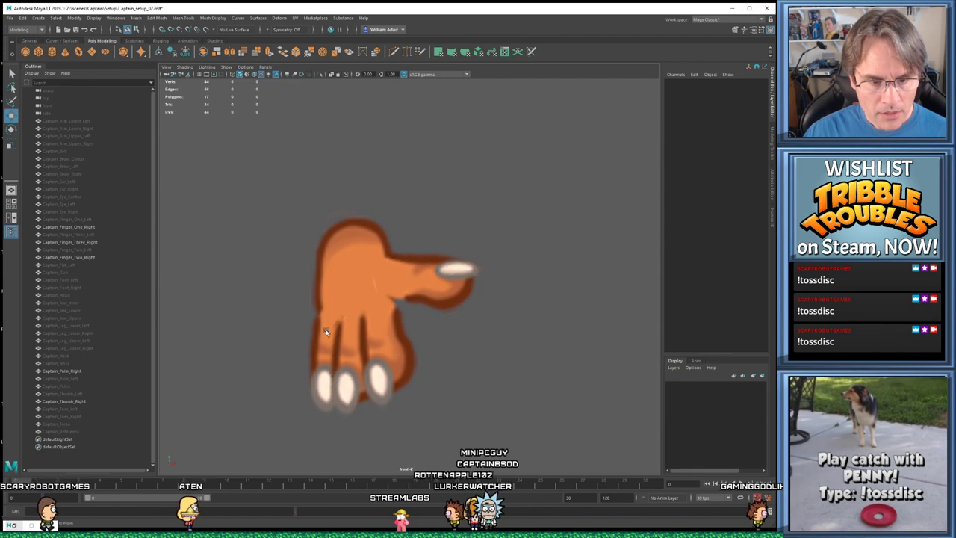
# Nudge Captain_Finger_One_Right up, shift the third finger, and move the second finger up-left
pyautogui.click(340, 318)
pyautogui.moveTo(340, 317); pyautogui.dragTo(338, 308)
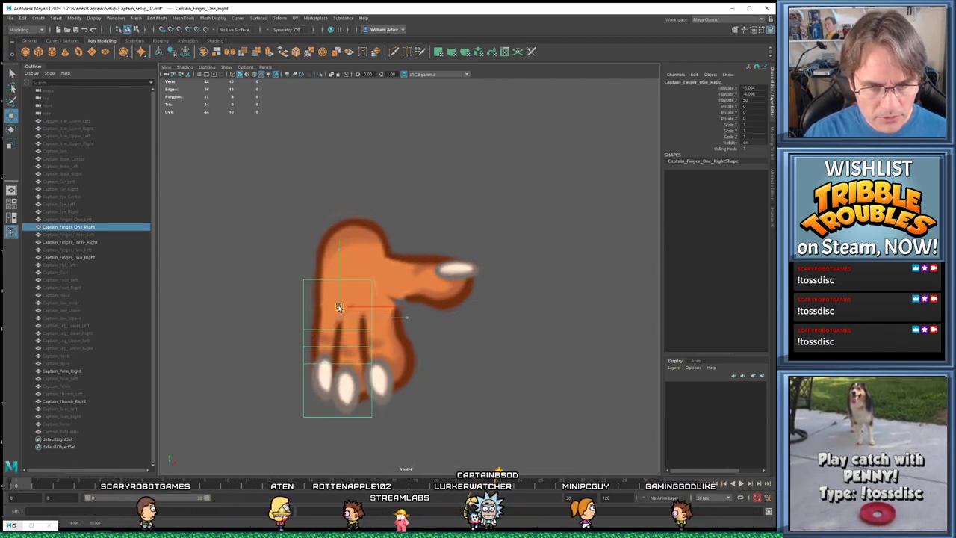
pyautogui.click(357, 422)
pyautogui.click(353, 321)
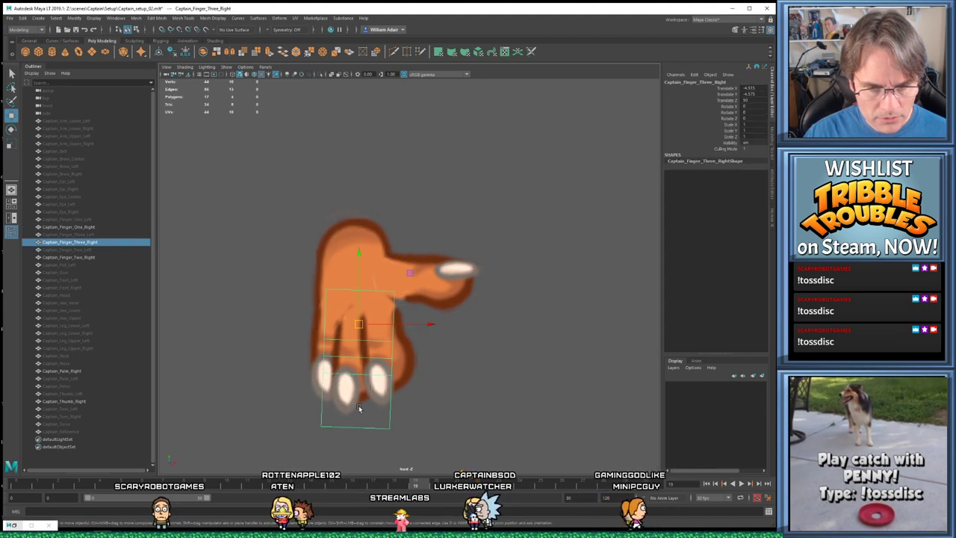
pyautogui.moveTo(352, 322); pyautogui.dragTo(359, 317)
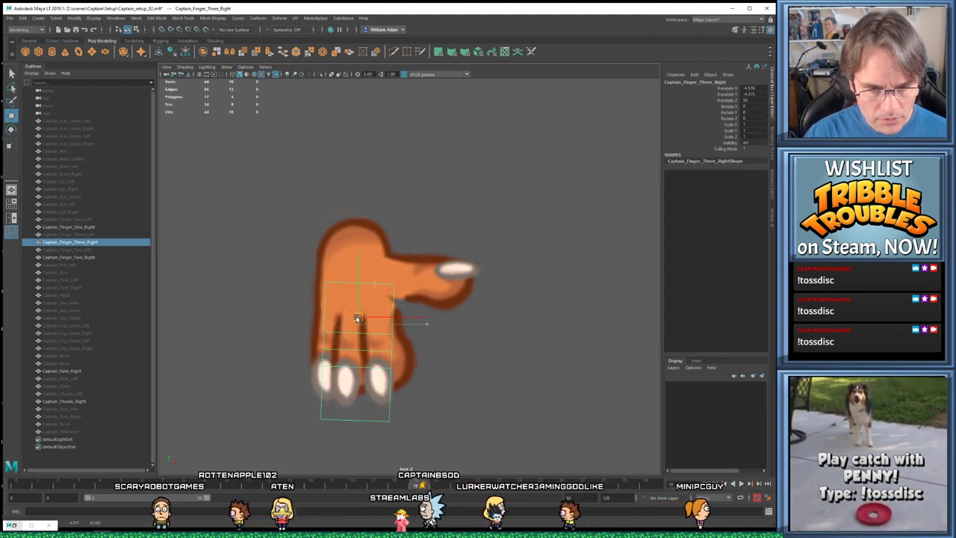
pyautogui.click(417, 375)
pyautogui.click(397, 352)
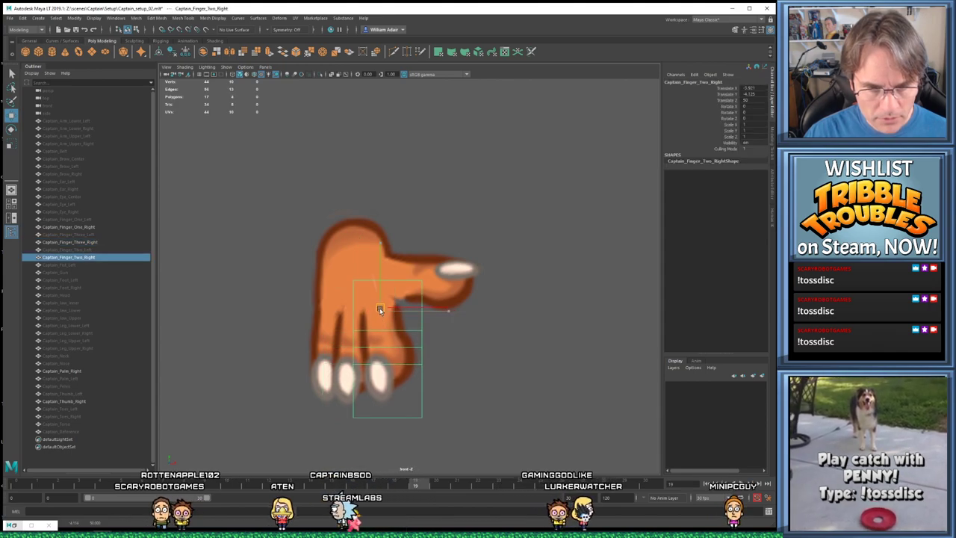
pyautogui.moveTo(380, 310); pyautogui.dragTo(378, 305)
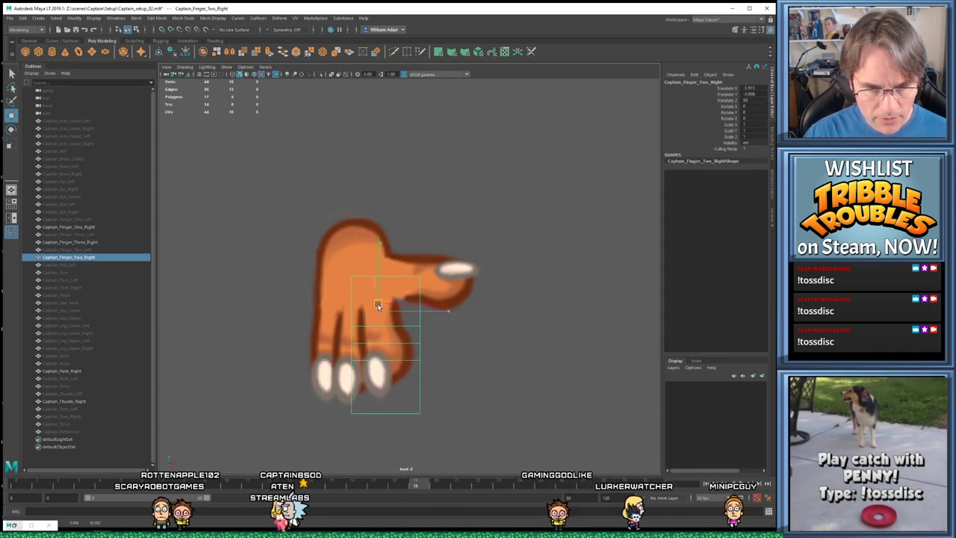
pyautogui.click(517, 394)
pyautogui.click(365, 396)
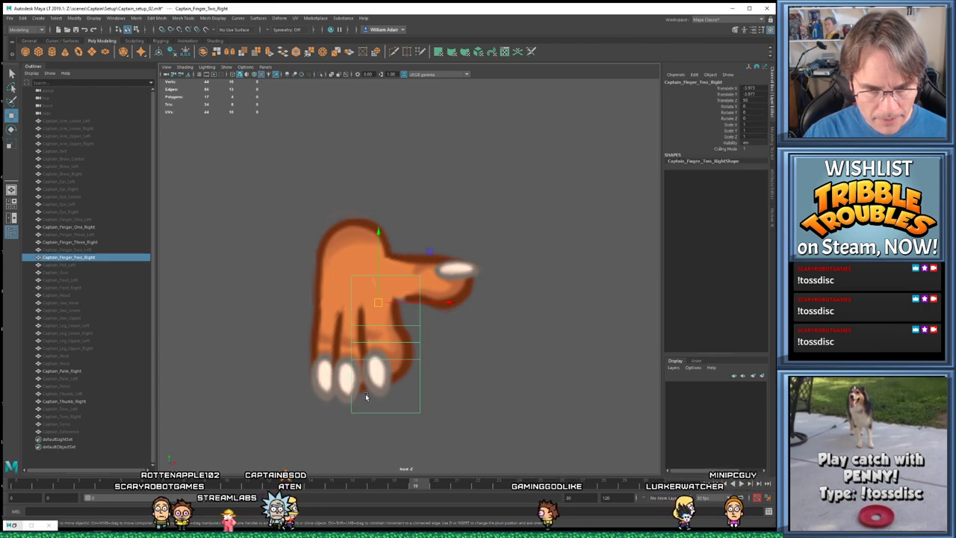
# Nudge Captain_Finger_One_Right slightly down and left
pyautogui.click(343, 404)
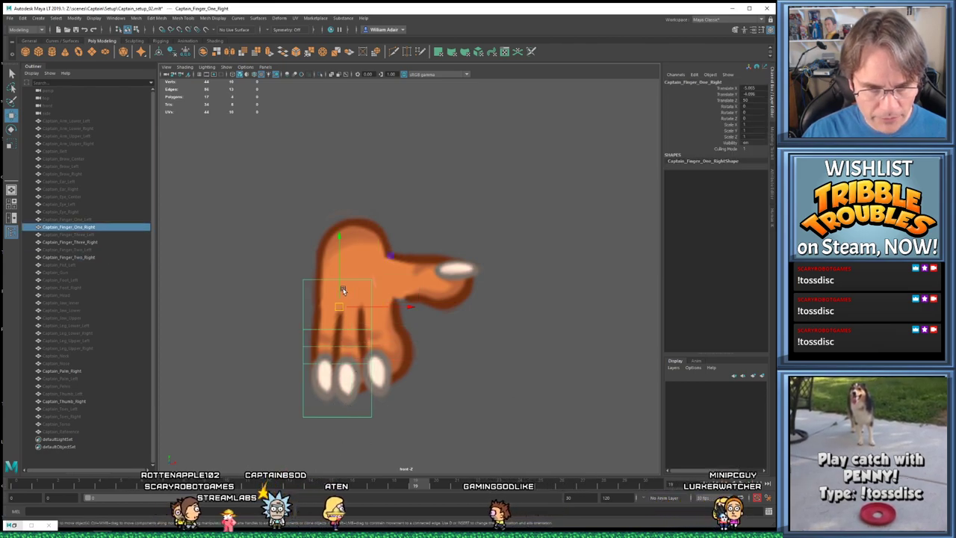
pyautogui.click(405, 443)
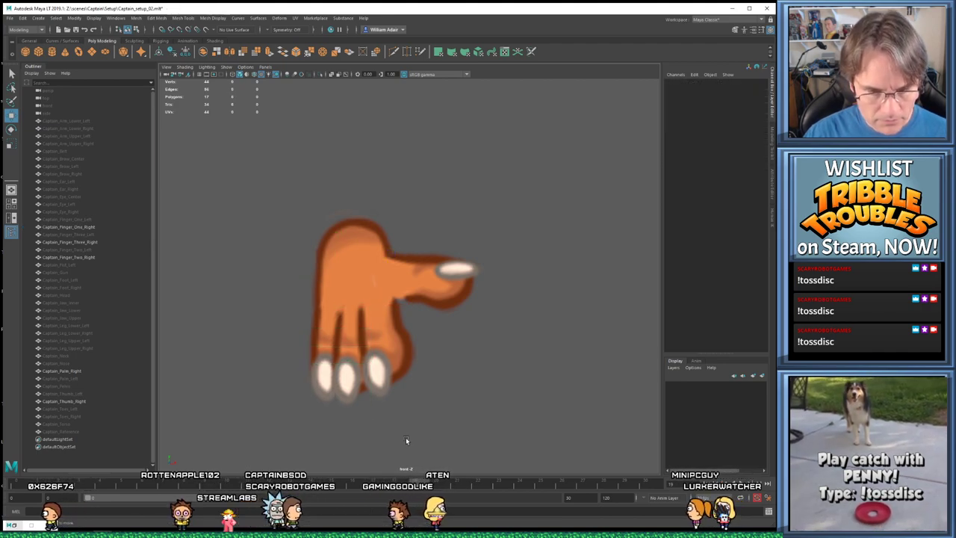
pyautogui.click(365, 403)
pyautogui.click(350, 419)
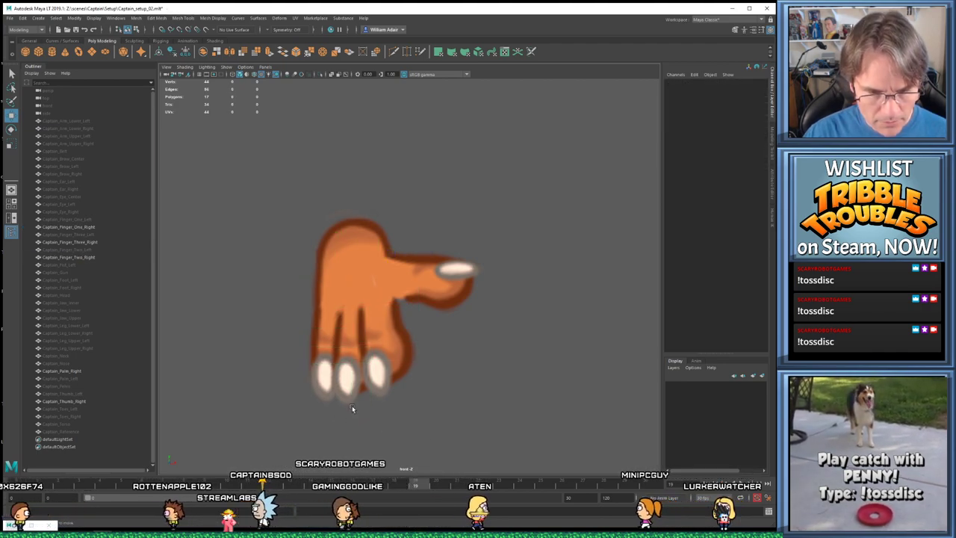
pyautogui.click(352, 406)
pyautogui.click(347, 414)
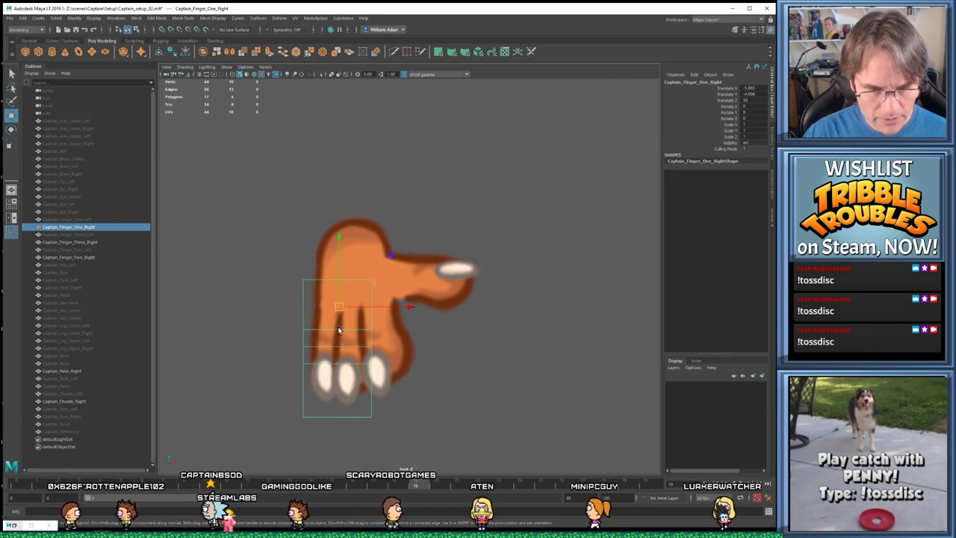
pyautogui.moveTo(338, 307); pyautogui.dragTo(337, 310)
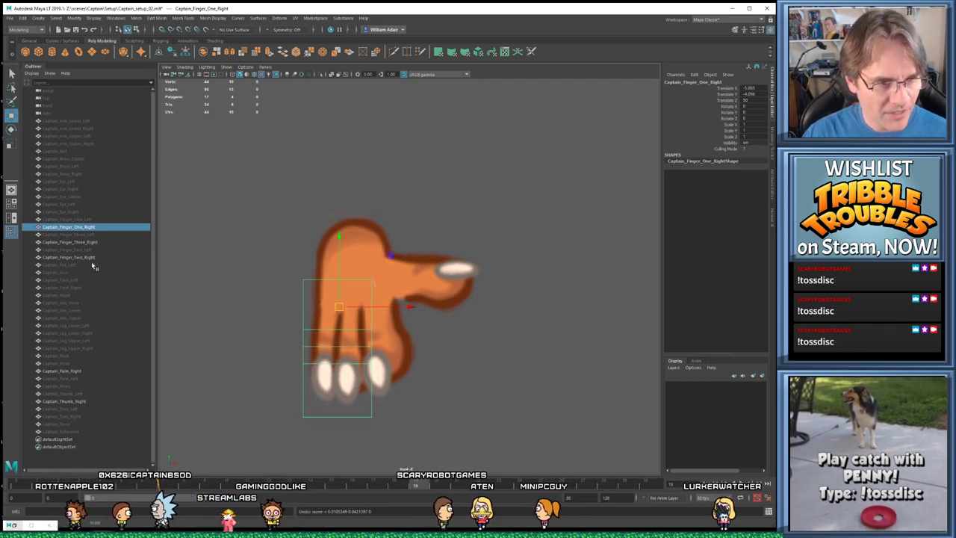
# Slide Captain_Finger_Three_Right right, then back left beneath the palm
pyautogui.click(83, 259)
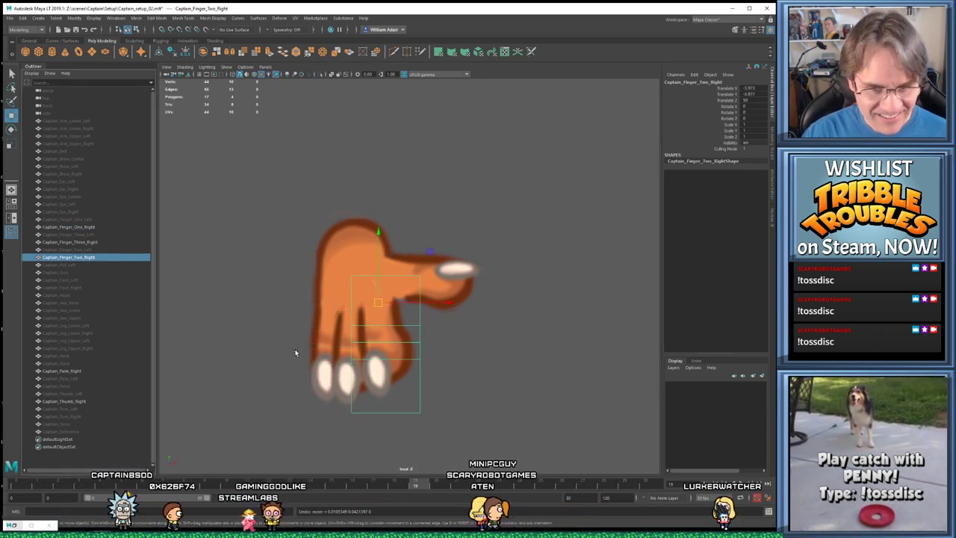
pyautogui.click(105, 243)
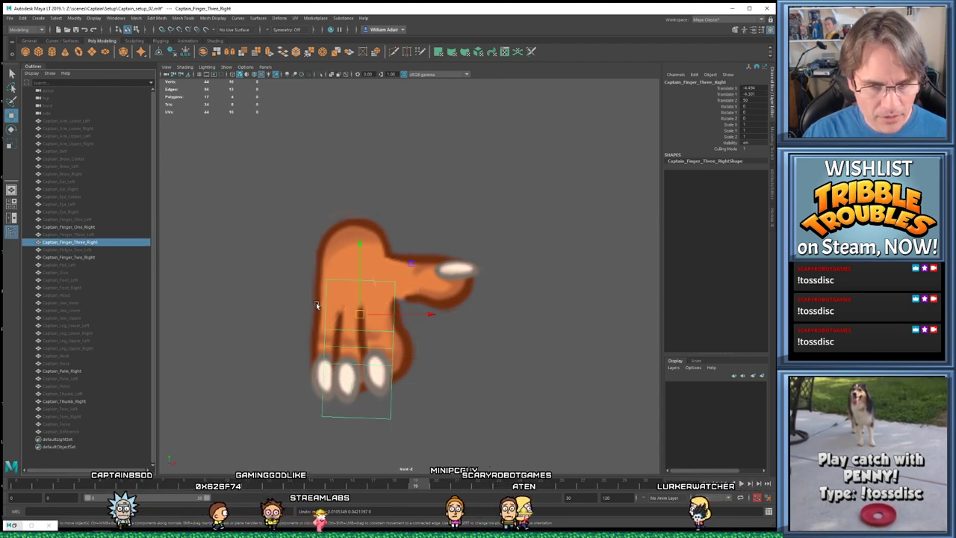
pyautogui.moveTo(361, 315)
pyautogui.mouseDown()
pyautogui.moveTo(422, 316)
pyautogui.moveTo(360, 307)
pyautogui.mouseUp()
pyautogui.click(83, 257)
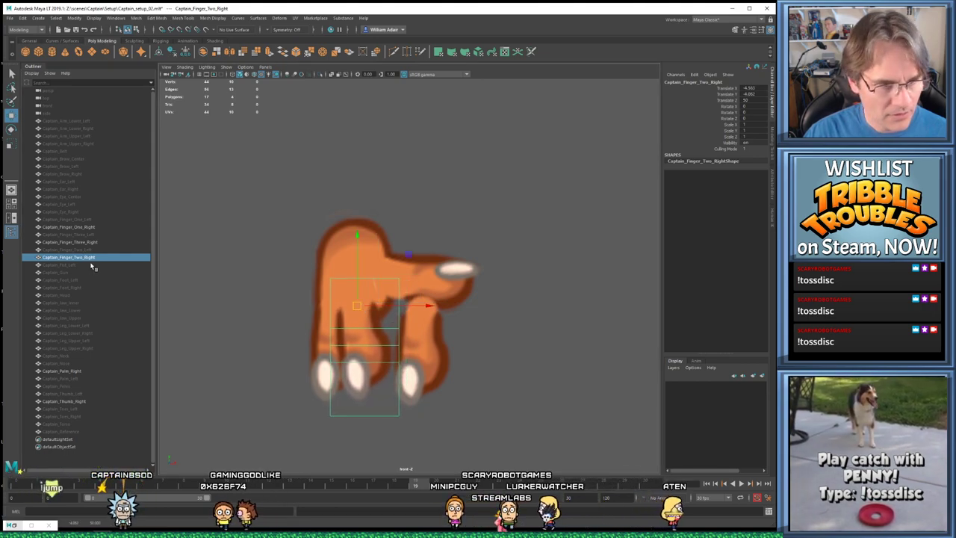
pyautogui.click(74, 242)
pyautogui.moveTo(425, 321); pyautogui.dragTo(386, 314)
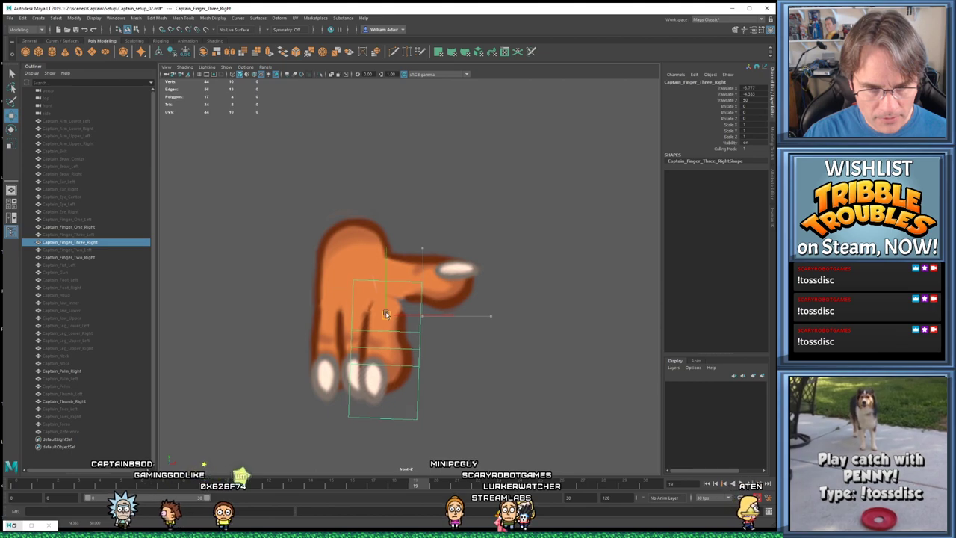
pyautogui.click(479, 410)
# Tilt the second and third right fingers slightly with the Rotate tool
pyautogui.click(347, 358)
pyautogui.press('e')
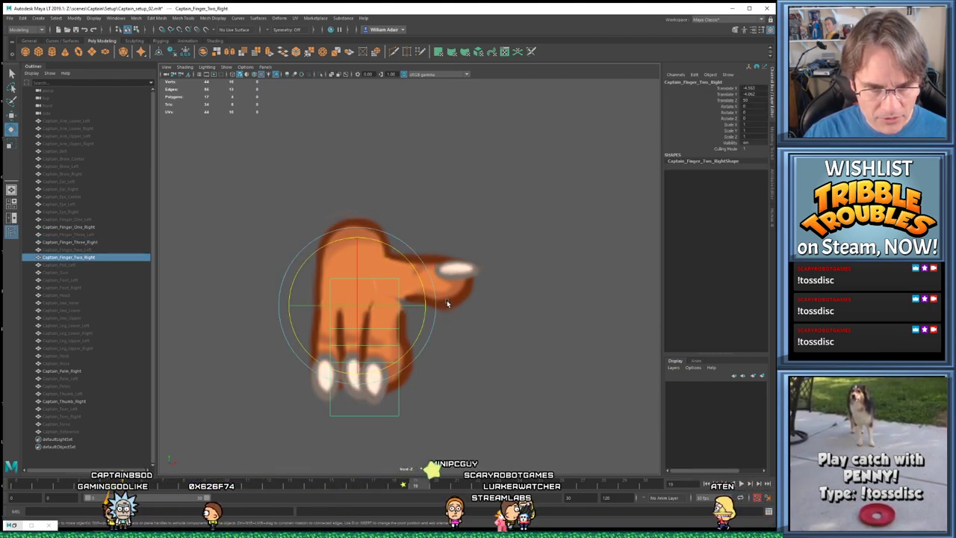
pyautogui.moveTo(425, 302); pyautogui.dragTo(425, 308)
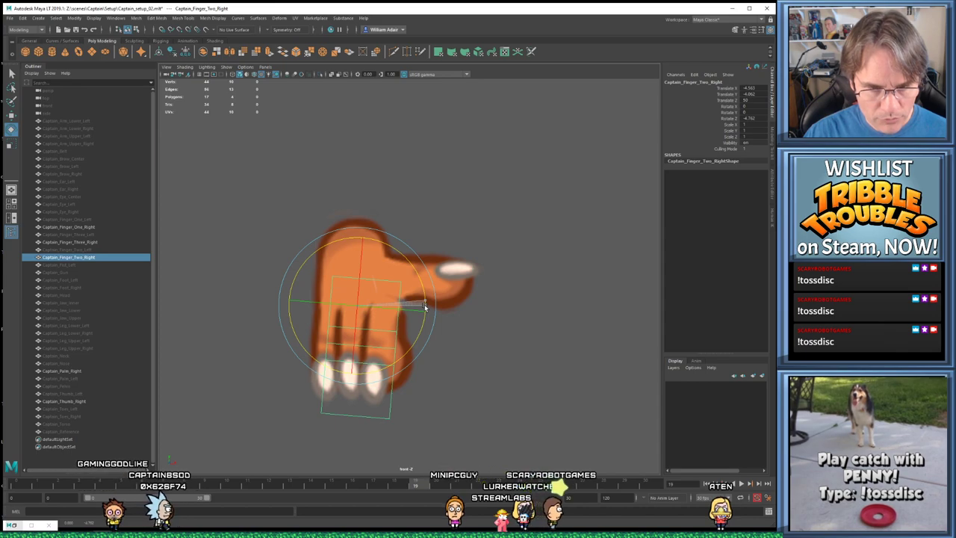
pyautogui.click(448, 397)
pyautogui.click(412, 367)
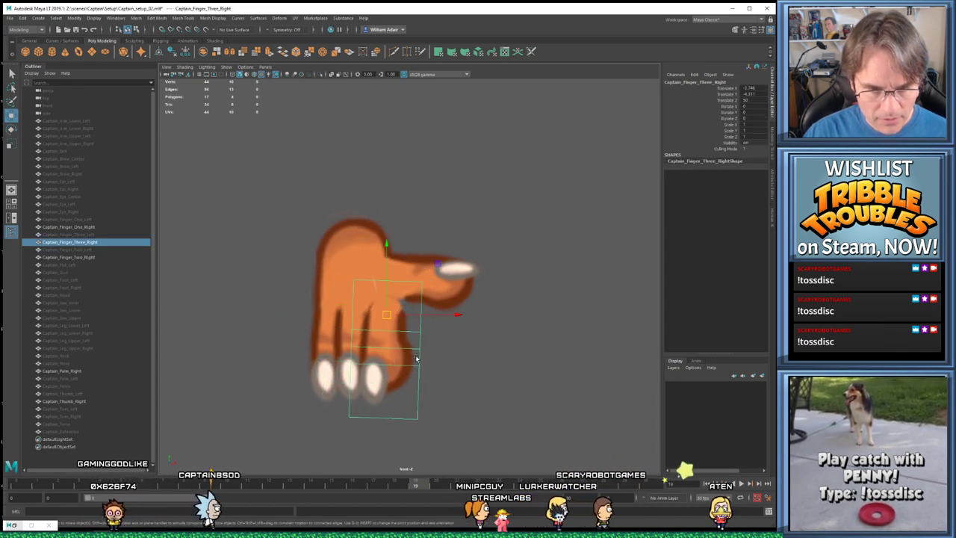
pyautogui.moveTo(432, 377); pyautogui.dragTo(437, 365)
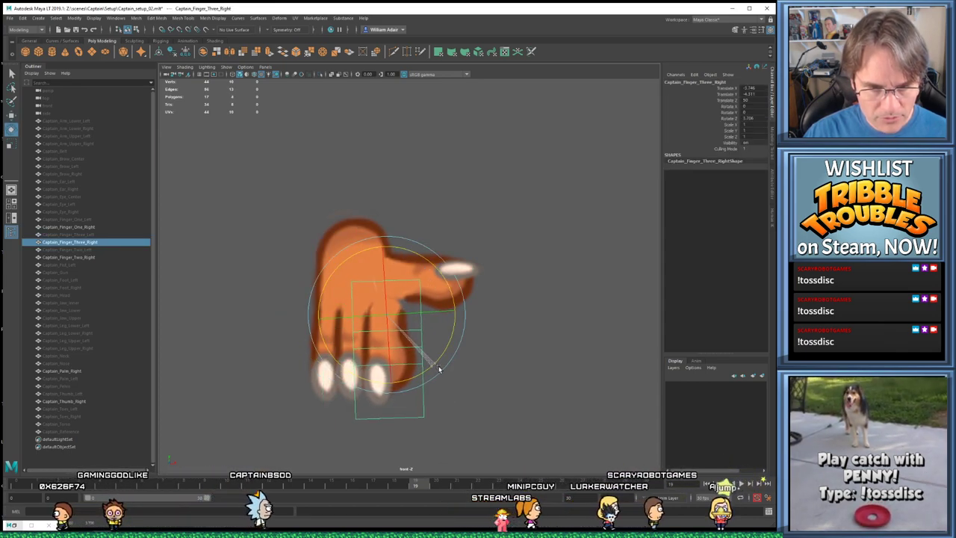
pyautogui.click(486, 400)
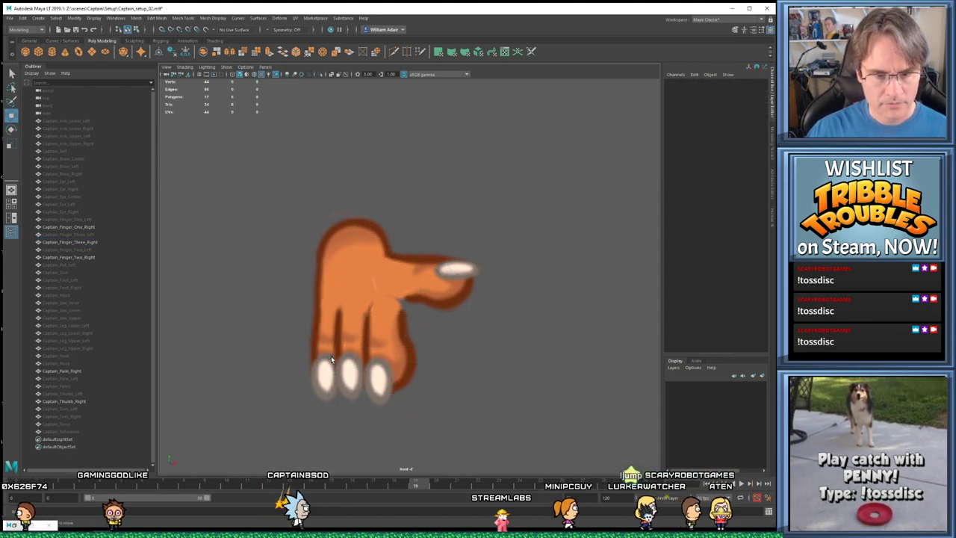
# Nudge the third and second right fingers and the right thumb slightly left
pyautogui.click(352, 406)
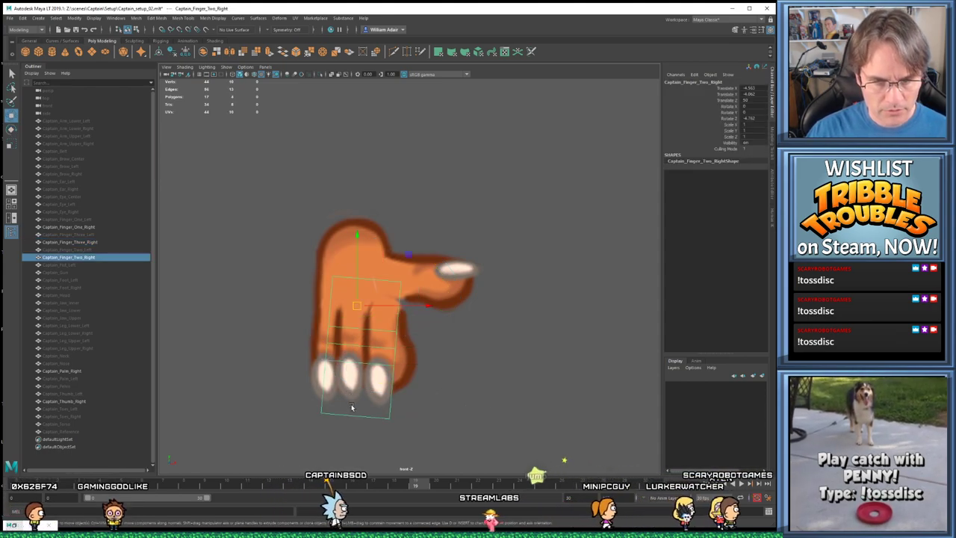
pyautogui.click(377, 322)
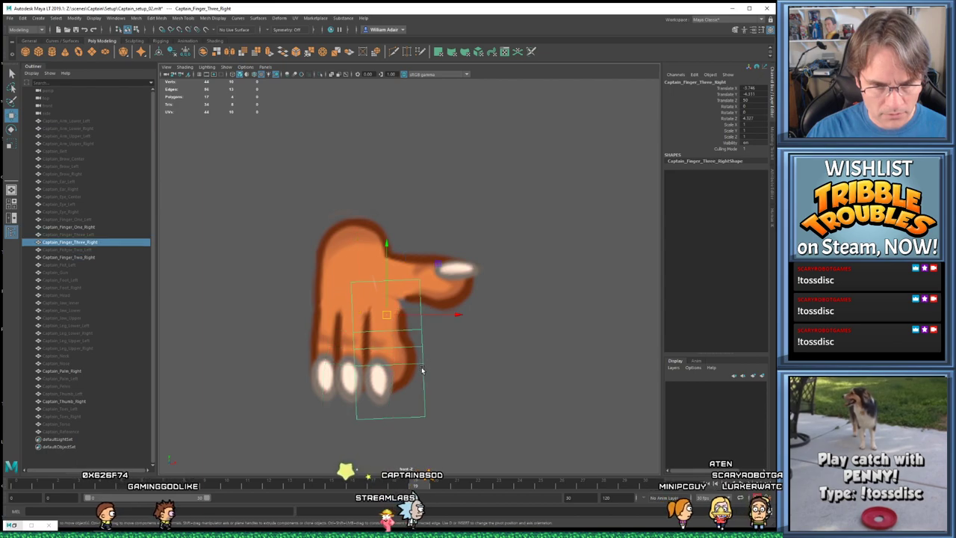
pyautogui.moveTo(382, 321)
pyautogui.mouseDown()
pyautogui.moveTo(380, 303)
pyautogui.moveTo(355, 316)
pyautogui.moveTo(372, 307)
pyautogui.mouseUp()
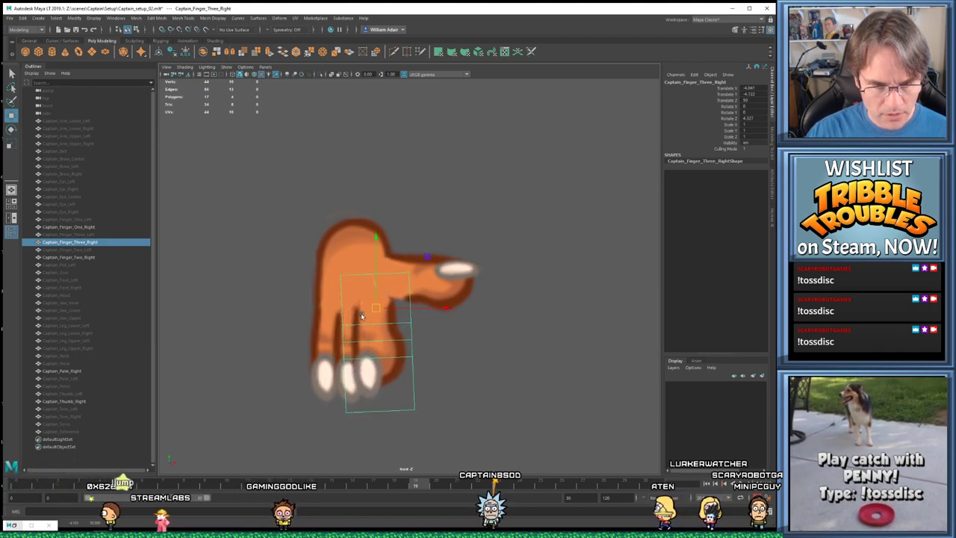
pyautogui.click(321, 438)
pyautogui.click(351, 395)
pyautogui.click(345, 415)
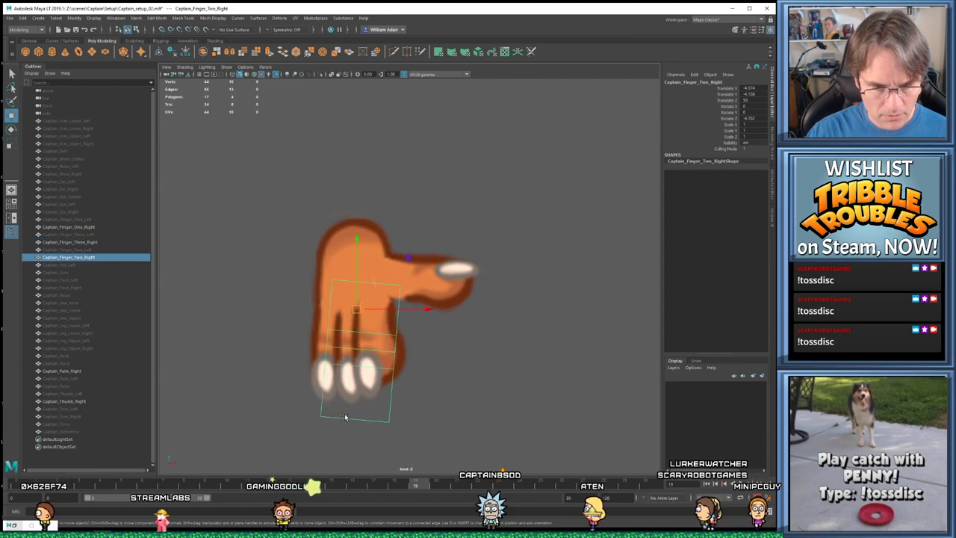
pyautogui.moveTo(355, 313); pyautogui.dragTo(352, 311)
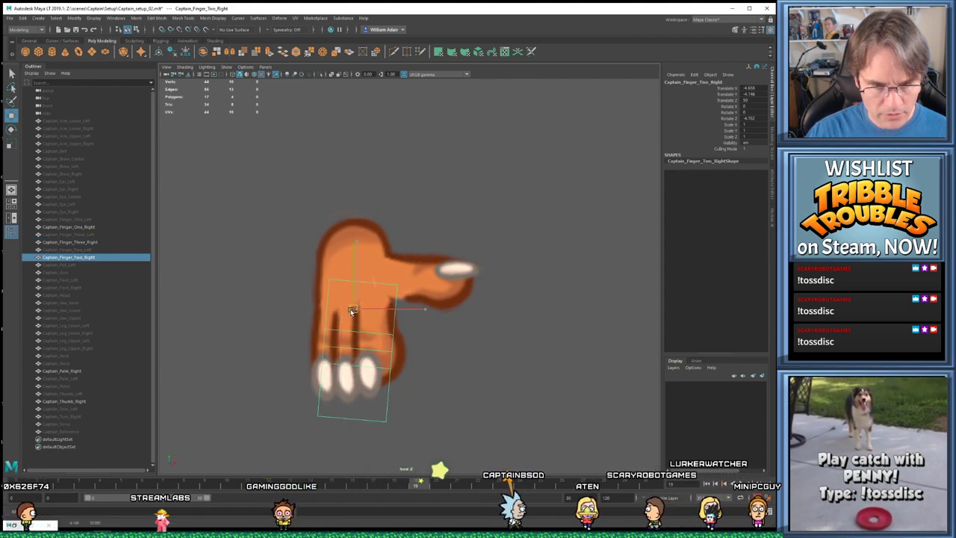
pyautogui.click(388, 273)
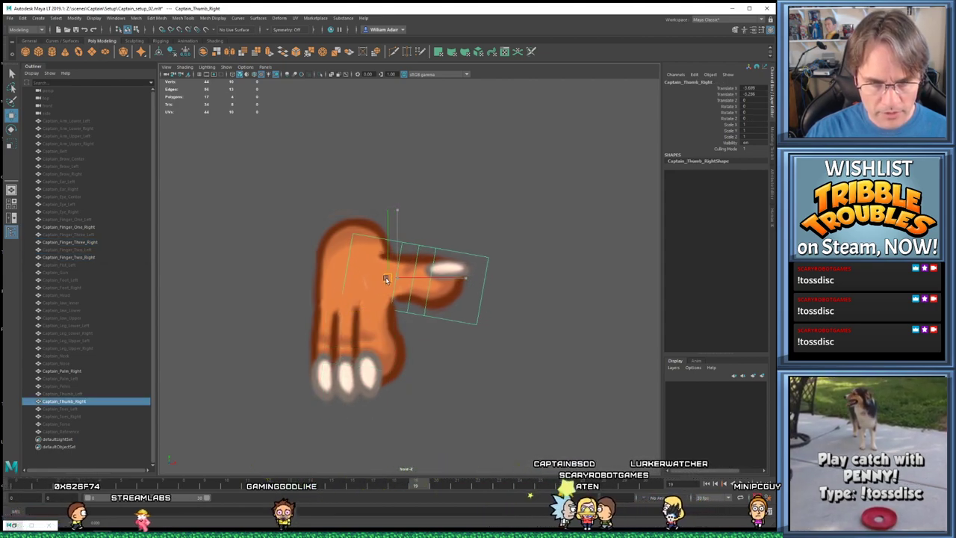
pyautogui.moveTo(386, 280); pyautogui.dragTo(380, 282)
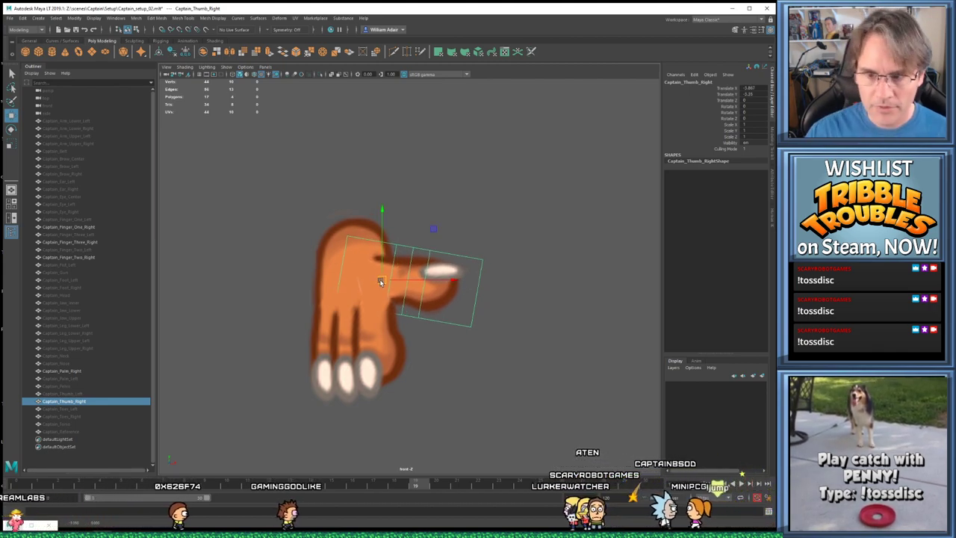
pyautogui.click(430, 349)
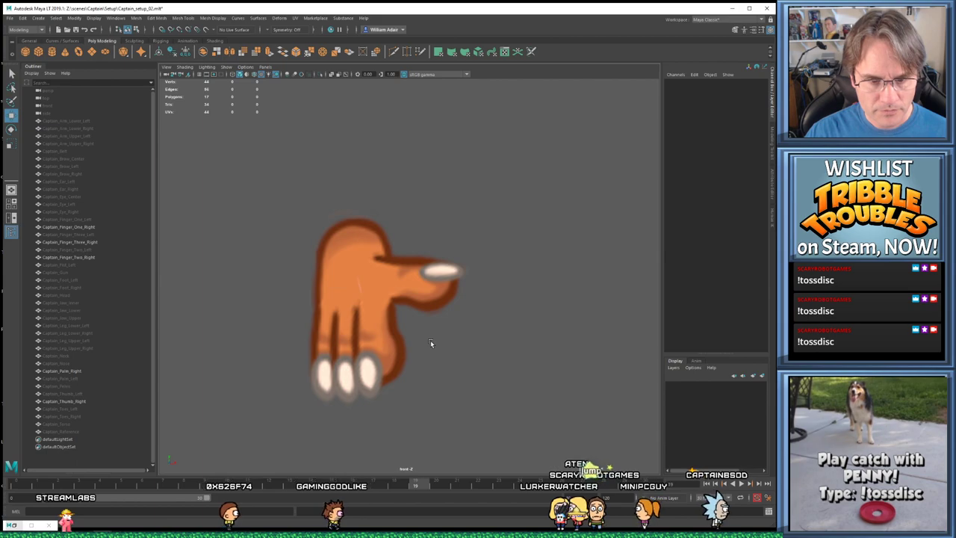
# Save the scene and hide the right thumb, right palm and three finger pieces (Visibility 0)
pyautogui.scroll(-6, 445, 371)
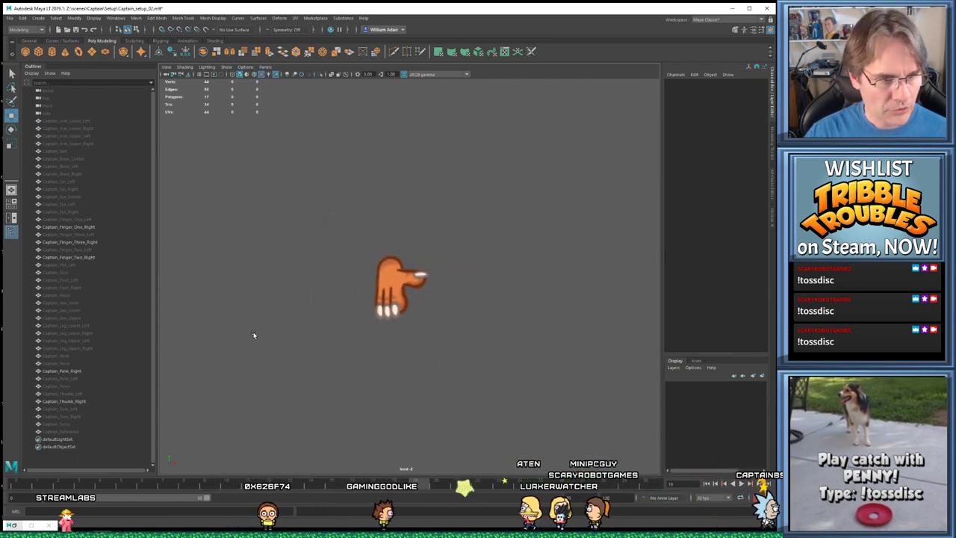
pyautogui.hotkey('ctrl', 's')
pyautogui.click(66, 401)
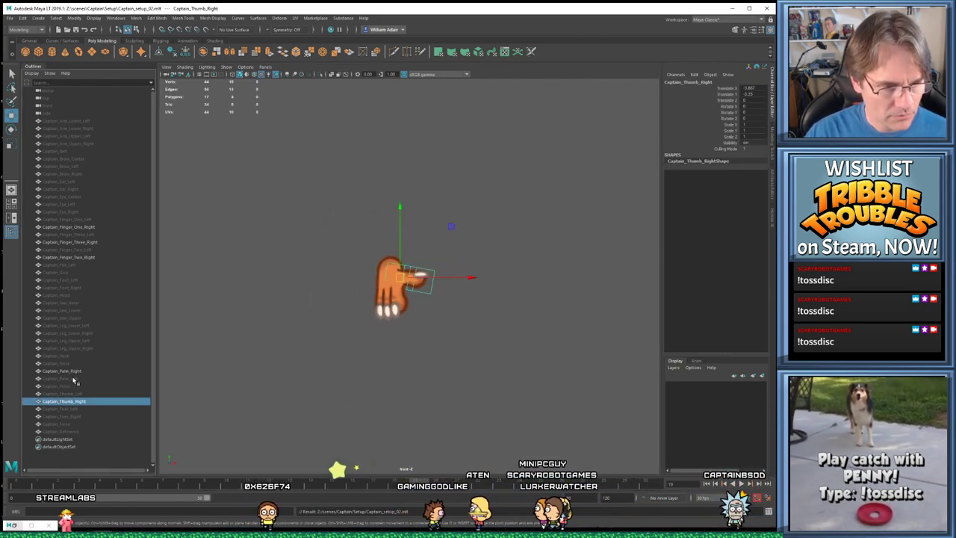
pyautogui.keyDown('ctrl'); pyautogui.click(63, 371); pyautogui.keyUp('ctrl')
pyautogui.keyDown('ctrl'); pyautogui.click(79, 257); pyautogui.keyUp('ctrl')
pyautogui.keyDown('ctrl'); pyautogui.click(81, 242); pyautogui.keyUp('ctrl')
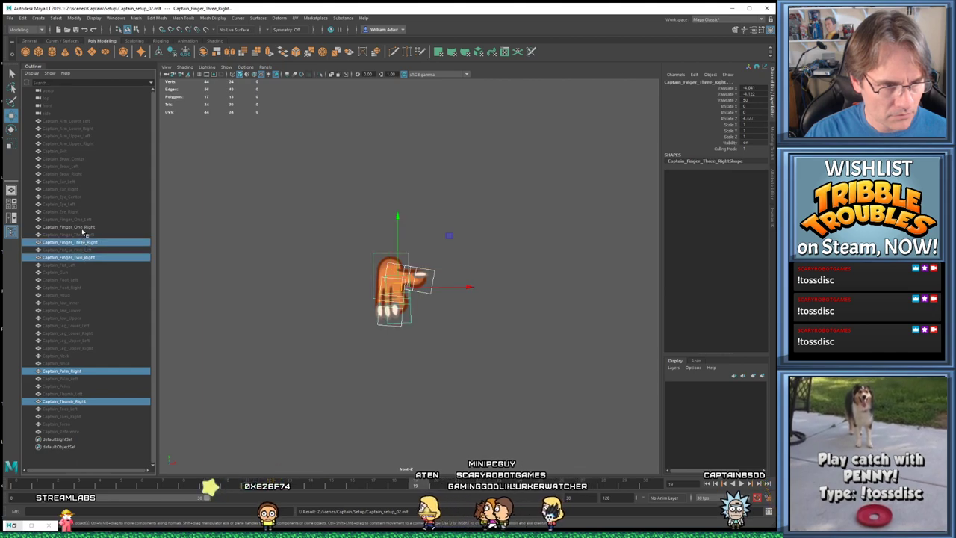
pyautogui.keyDown('ctrl'); pyautogui.click(83, 227); pyautogui.keyUp('ctrl')
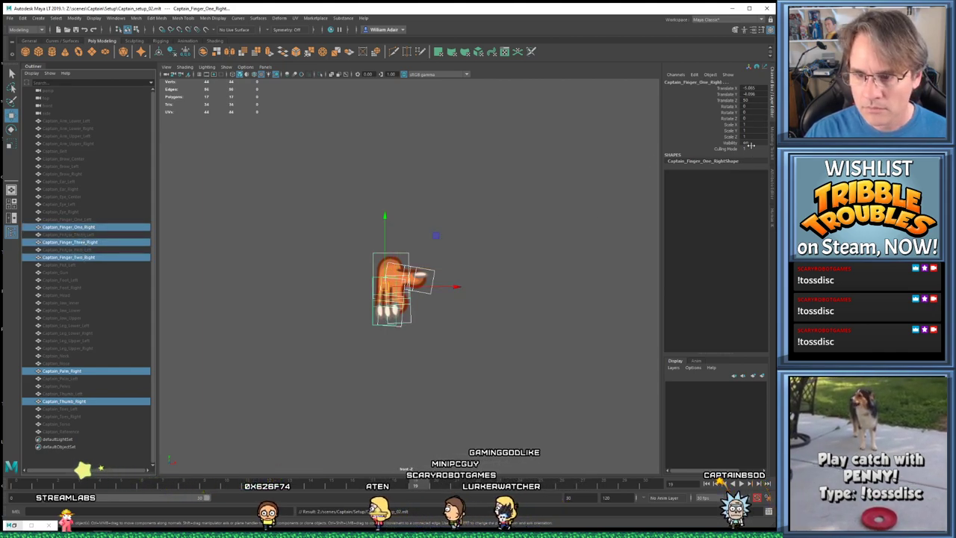
pyautogui.write('0')
pyautogui.press('Return')
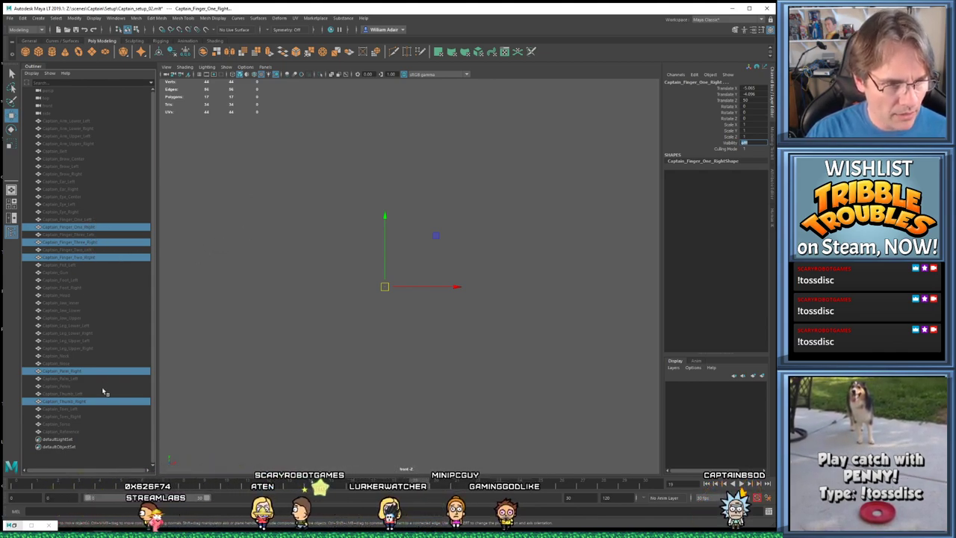
# Make the right palm, thumb and four arm pieces visible again with Visibility 1
pyautogui.click(82, 372)
pyautogui.keyDown('ctrl'); pyautogui.click(83, 401); pyautogui.keyUp('ctrl')
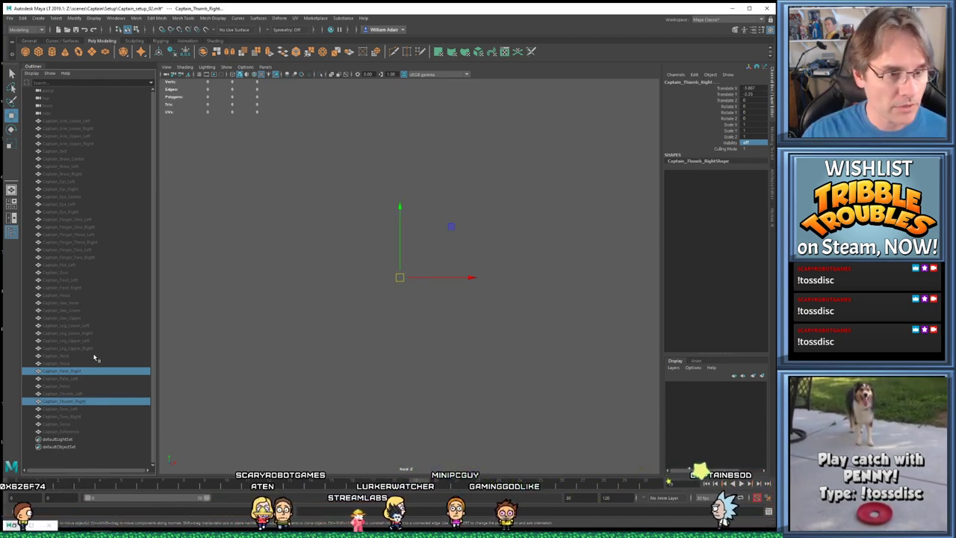
pyautogui.keyDown('ctrl'); pyautogui.moveTo(68, 121); pyautogui.dragTo(88, 144); pyautogui.keyUp('ctrl')
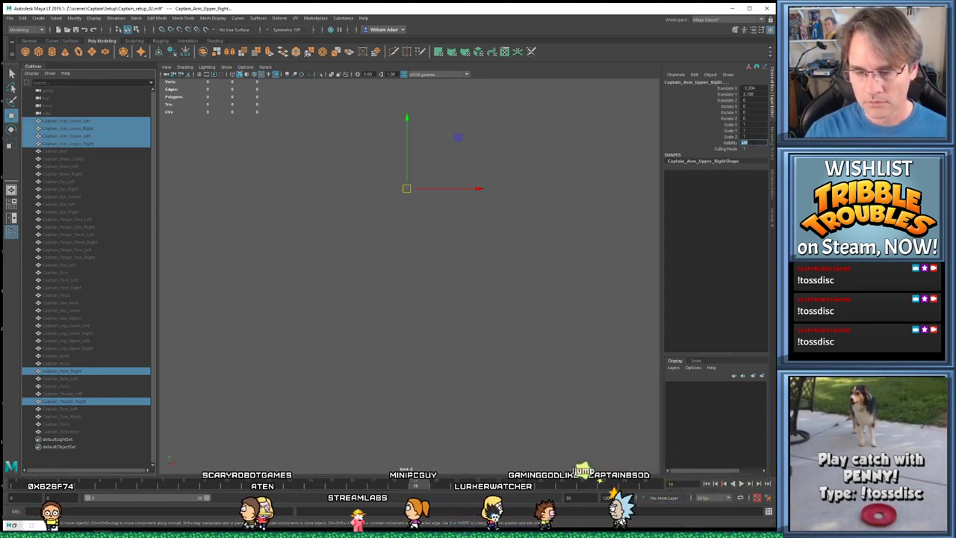
pyautogui.write('1')
pyautogui.press('Return')
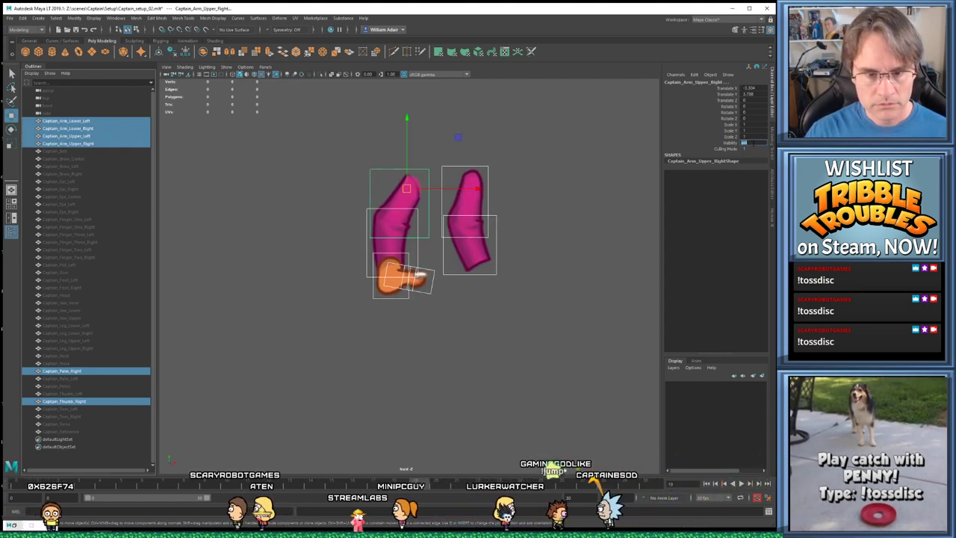
# Hide just the thumb piece by setting its Visibility to 0
pyautogui.click(85, 401)
pyautogui.click(747, 142)
pyautogui.write('0')
pyautogui.press('Return')
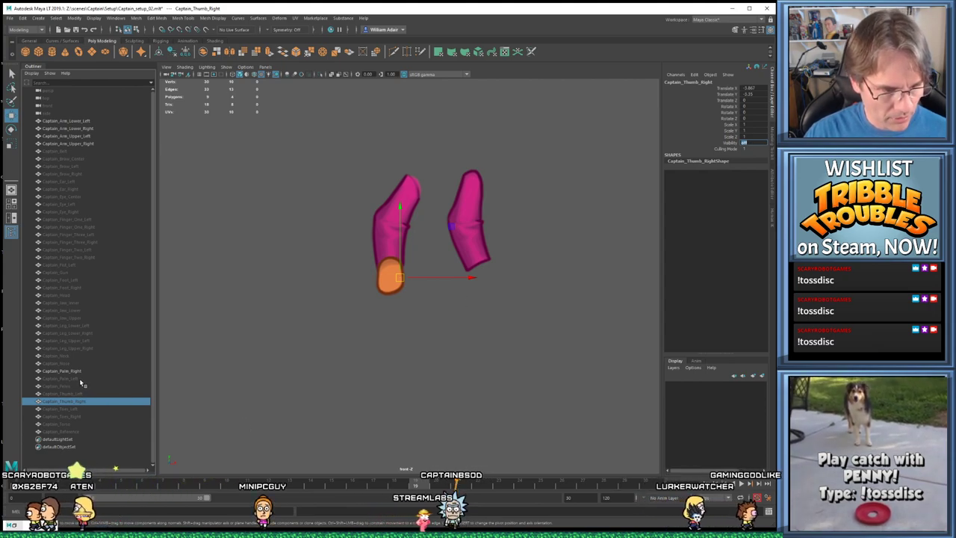
# Hide both palms and all four arm pieces together
pyautogui.click(112, 379)
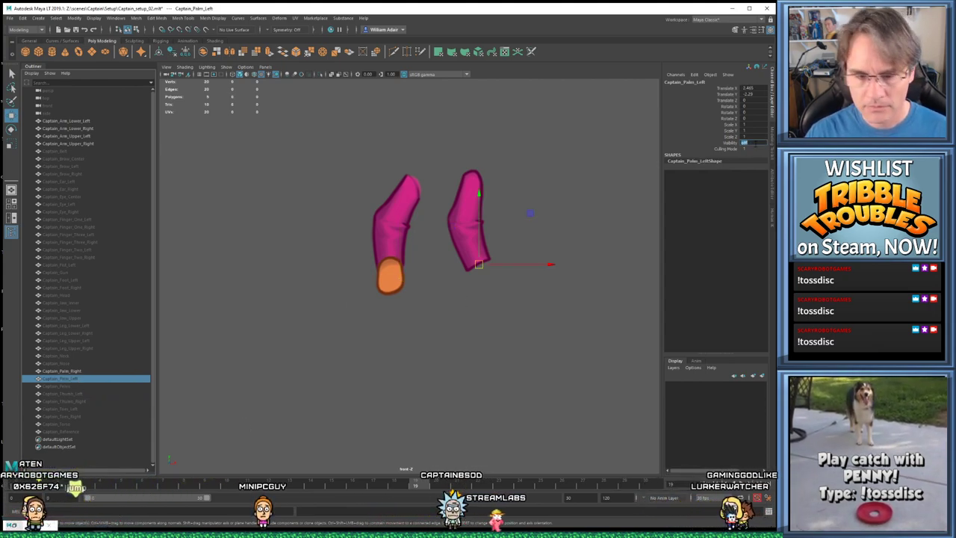
pyautogui.click(462, 322)
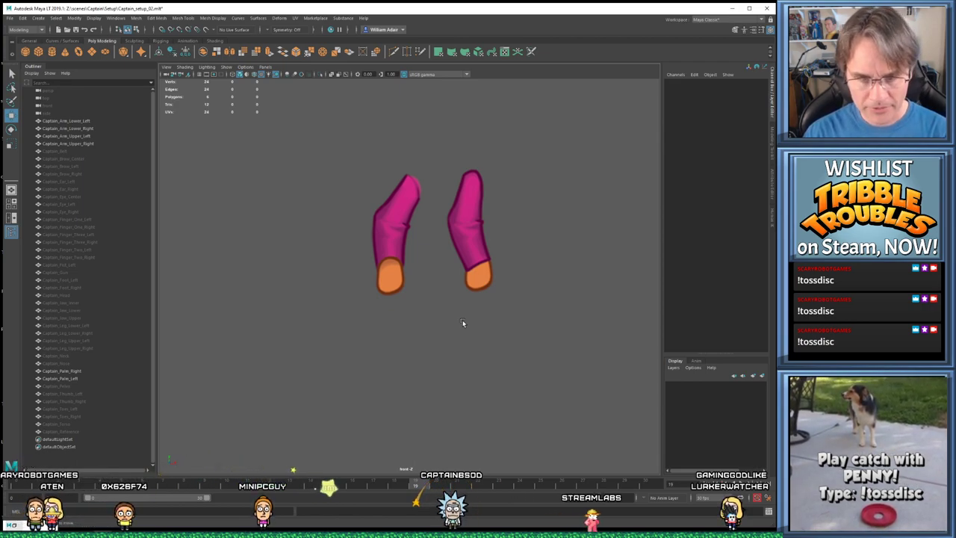
pyautogui.click(79, 380)
pyautogui.keyDown('shift'); pyautogui.click(82, 371); pyautogui.keyUp('shift')
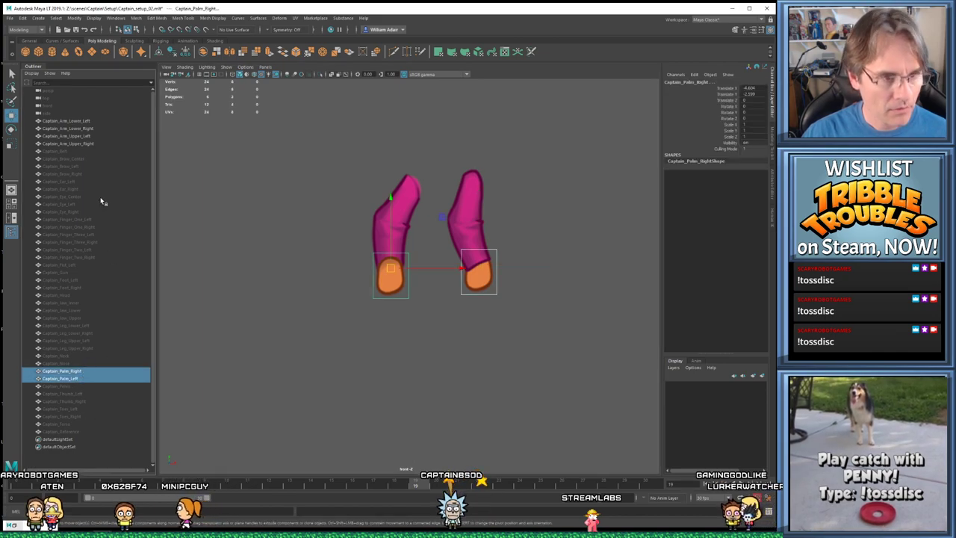
pyautogui.keyDown('ctrl'); pyautogui.moveTo(82, 144); pyautogui.dragTo(71, 121); pyautogui.keyUp('ctrl')
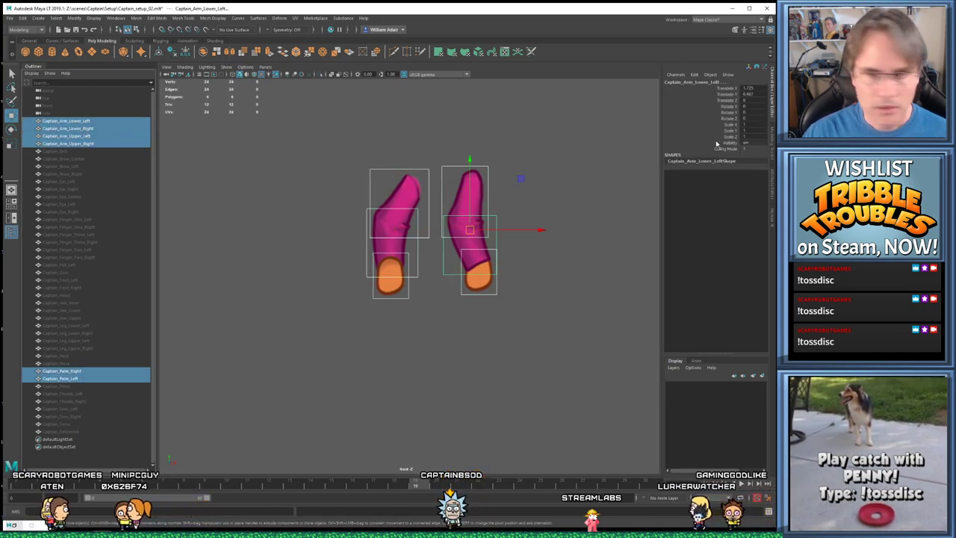
pyautogui.press('Return')
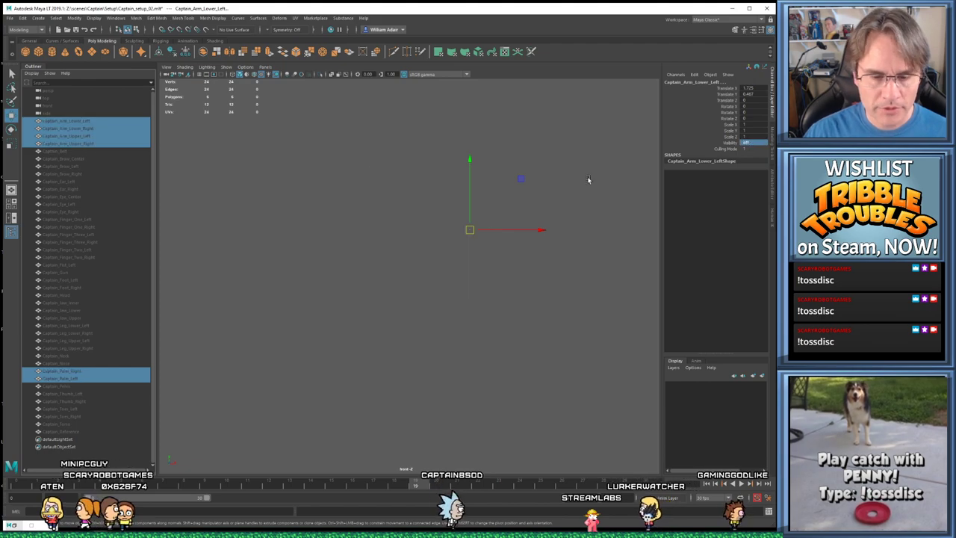
# Save the scene with the arm and palm pieces hidden
pyautogui.hotkey('ctrl', 's')
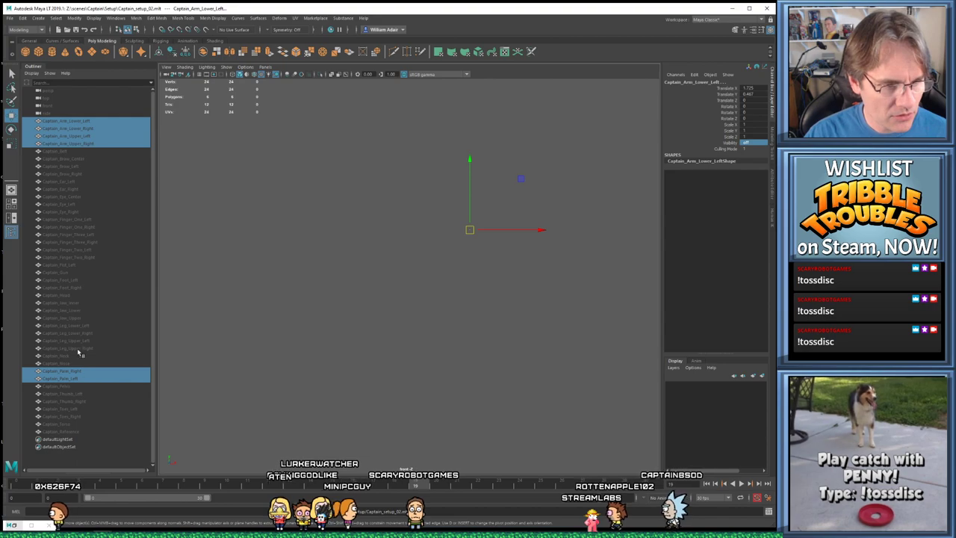
# Show the Captain_Pelvis piece and then the Captain_Reference image again
pyautogui.click(62, 386)
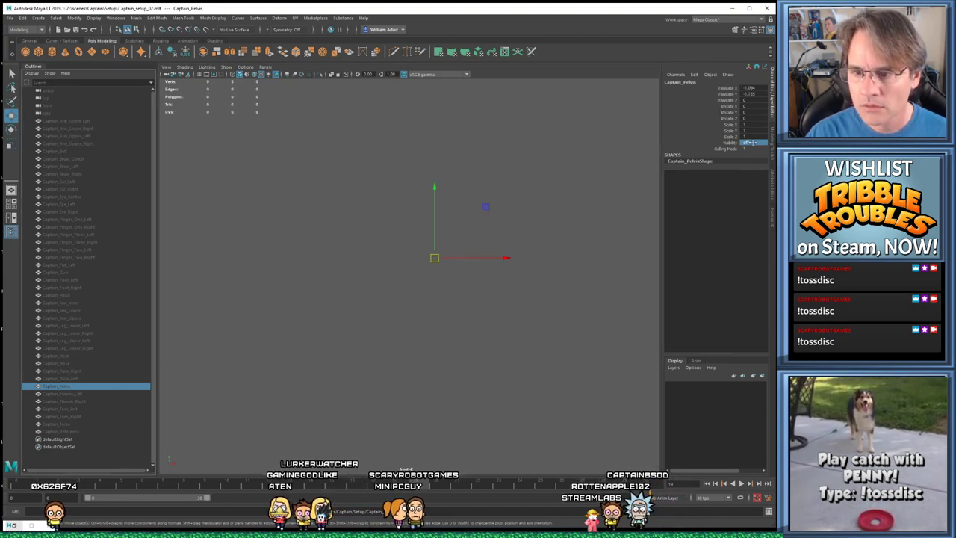
pyautogui.press('Return')
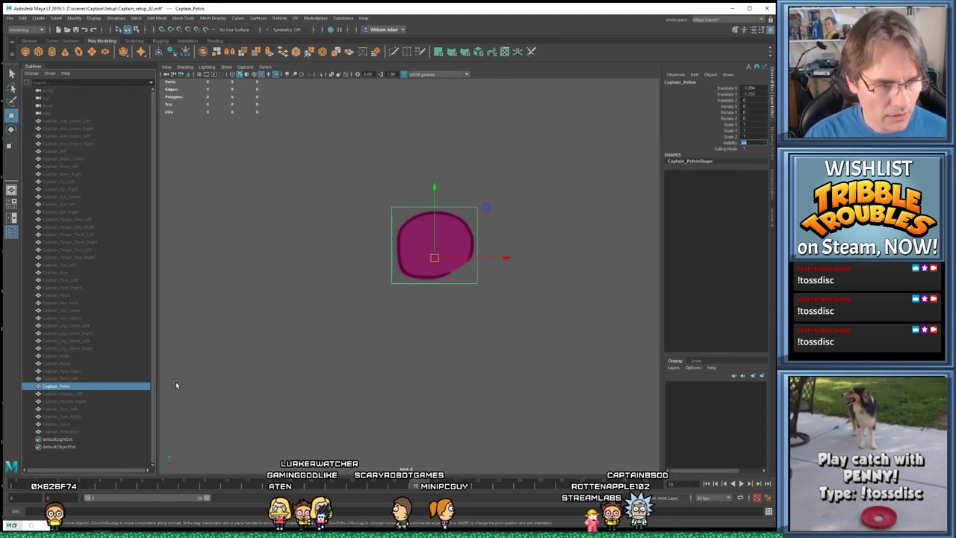
pyautogui.click(63, 432)
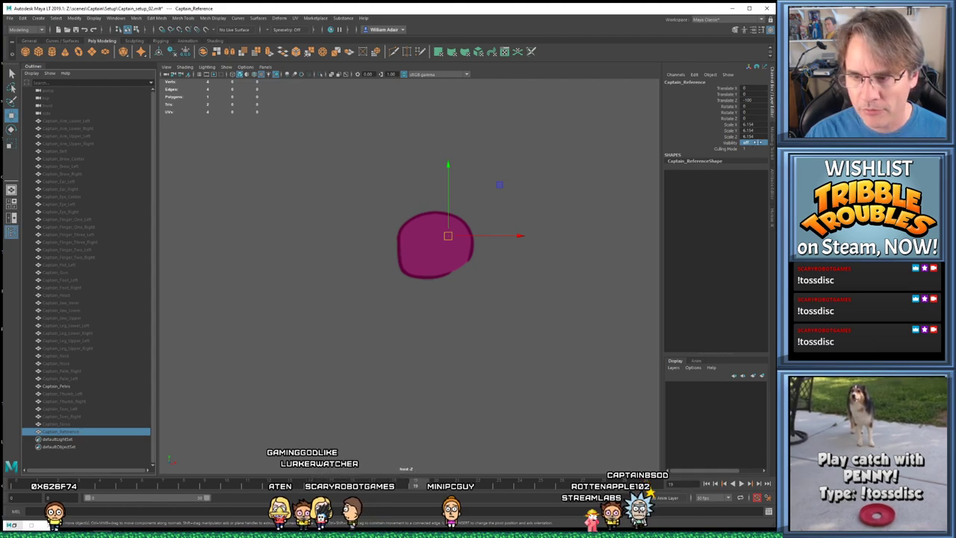
pyautogui.press('Return')
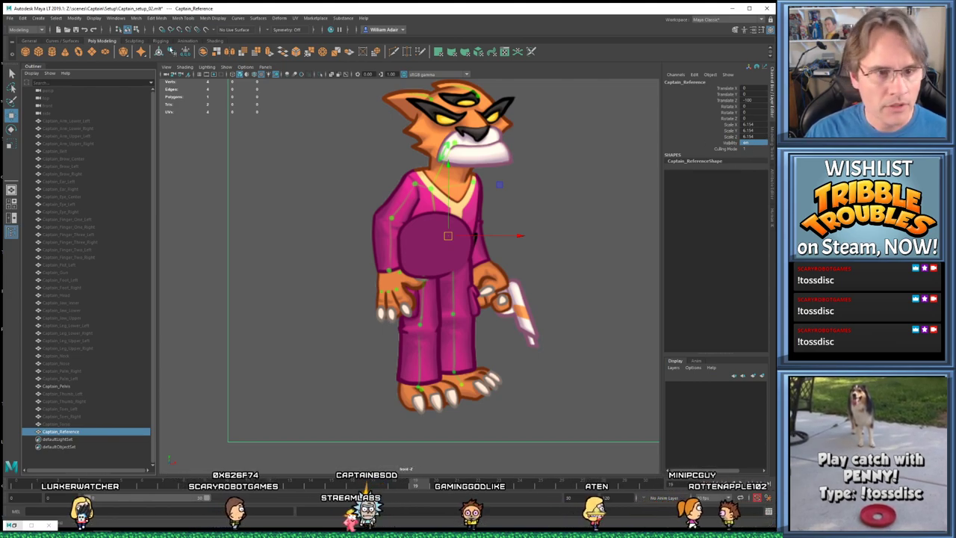
# Turn on X-Ray shading and make the Captain_Neck and Captain_Head pieces visible over the reference
pyautogui.click(206, 67)
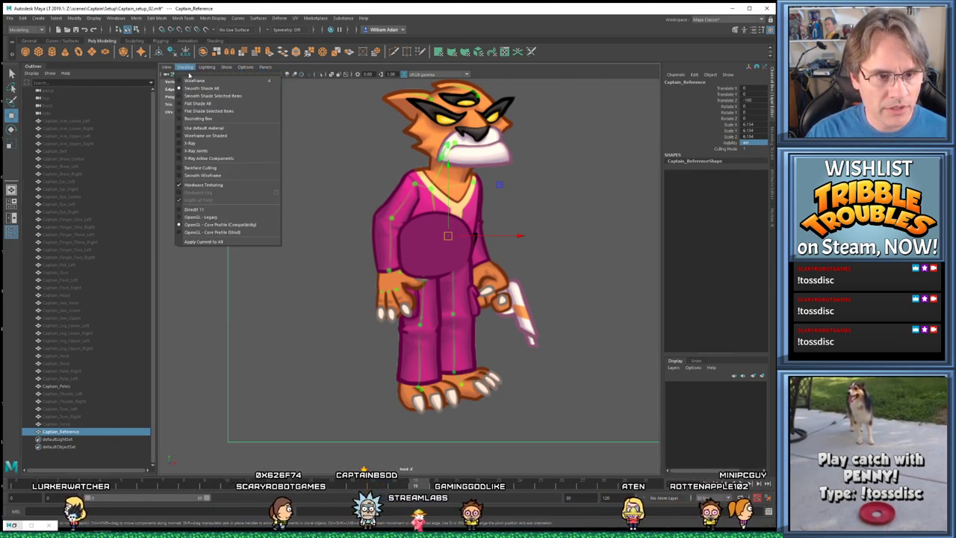
pyautogui.click(201, 142)
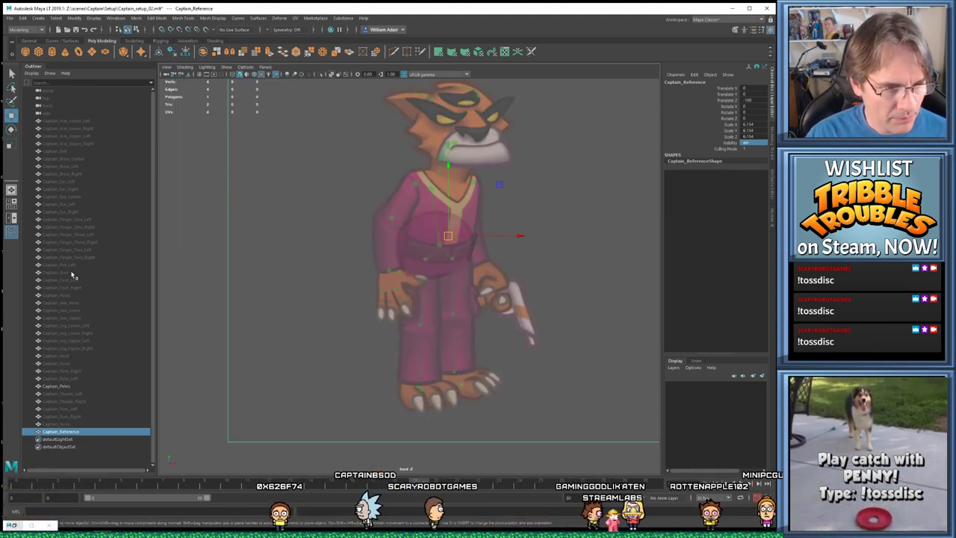
pyautogui.click(78, 425)
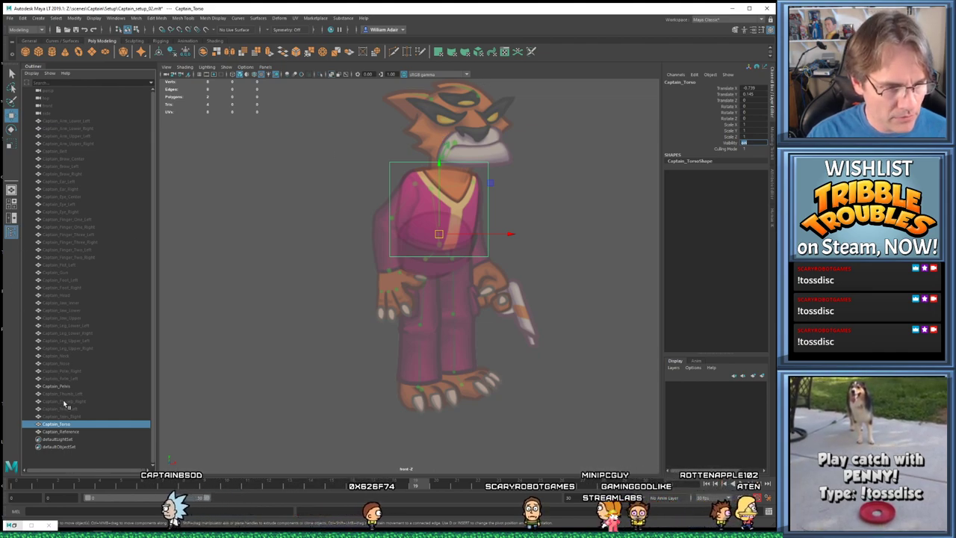
pyautogui.click(73, 356)
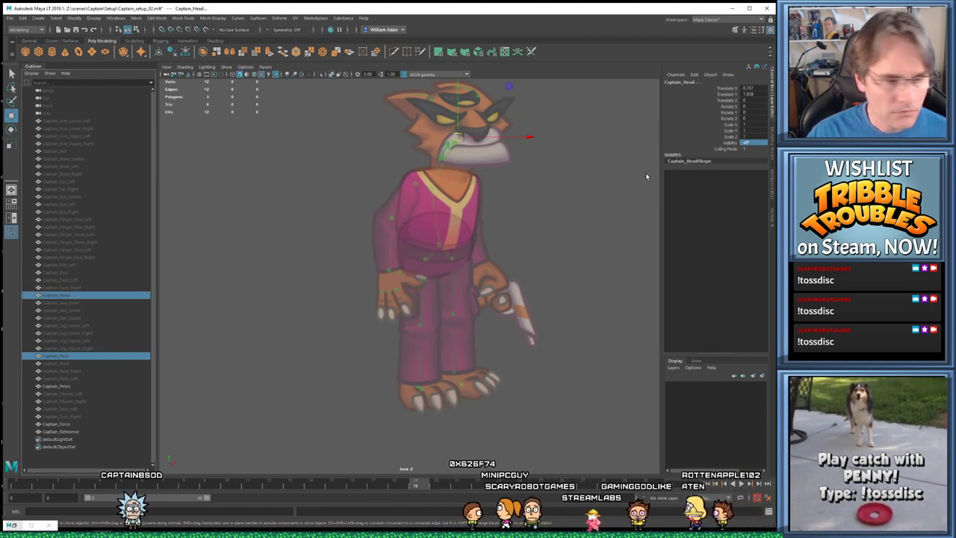
pyautogui.moveTo(757, 145); pyautogui.dragTo(759, 144, button='middle')
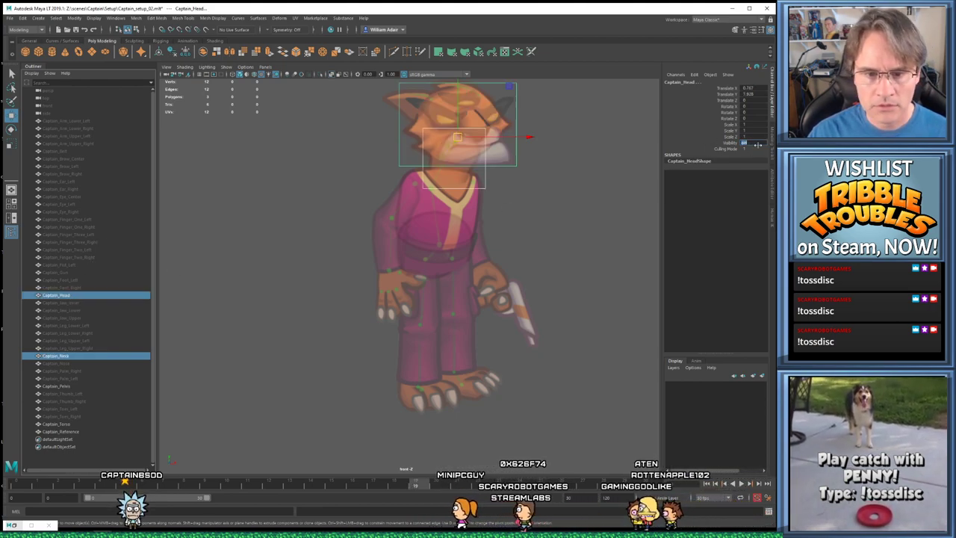
pyautogui.click(582, 207)
pyautogui.scroll(4, 508, 192)
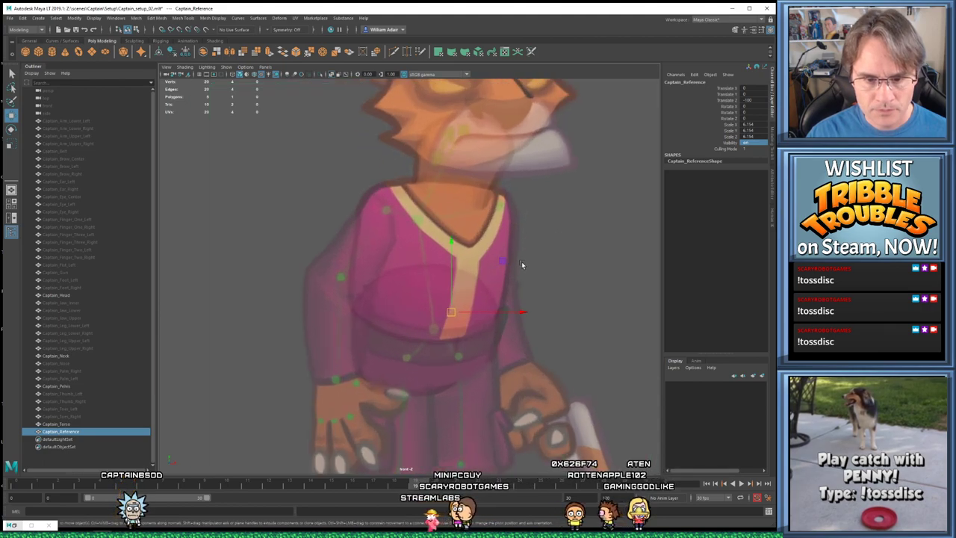
pyautogui.keyDown('alt'); pyautogui.moveTo(522, 265); pyautogui.dragTo(515, 237, button='middle'); pyautogui.keyUp('alt')
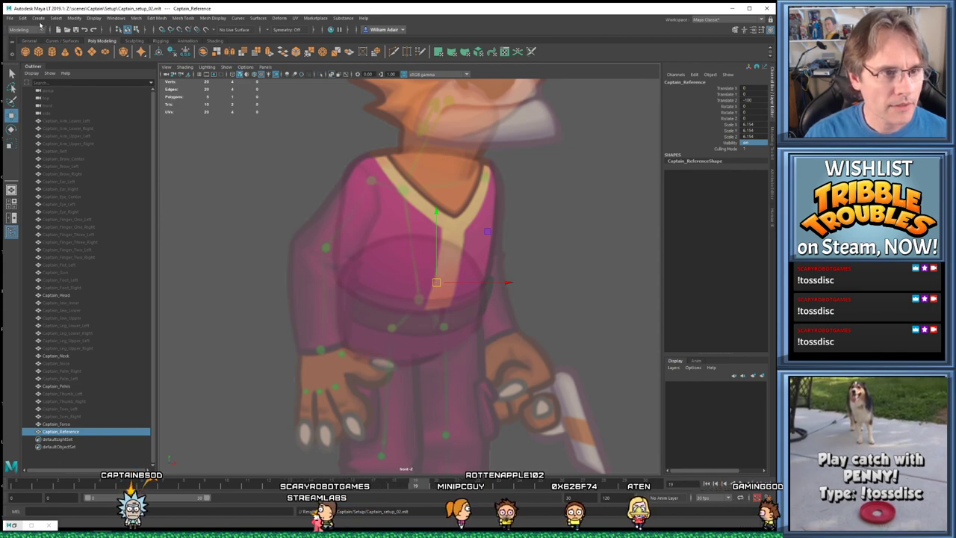
# In the Rigging menu set, create a joint chain from the waist through the neck base to the head
pyautogui.click(22, 30)
pyautogui.click(23, 40)
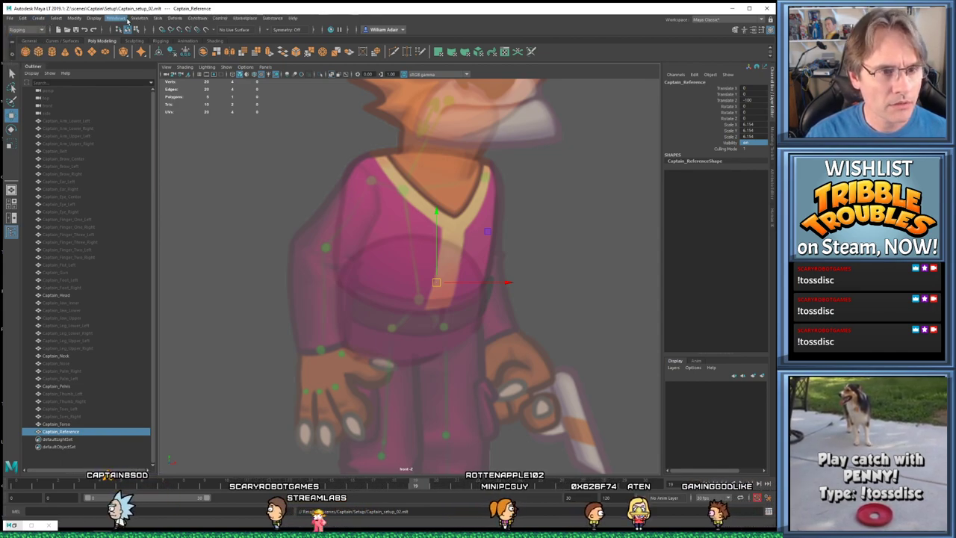
pyautogui.click(139, 19)
pyautogui.click(160, 38)
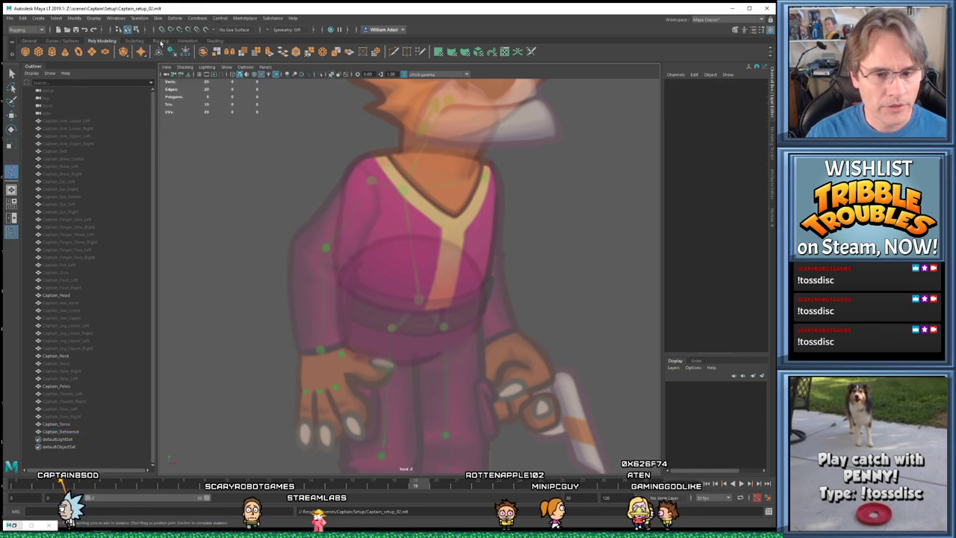
pyautogui.click(419, 299)
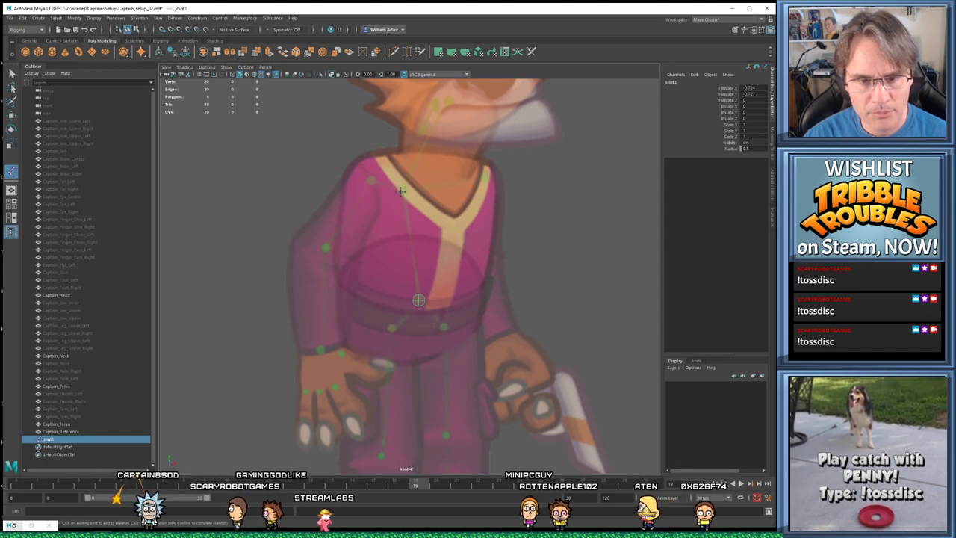
pyautogui.click(433, 165)
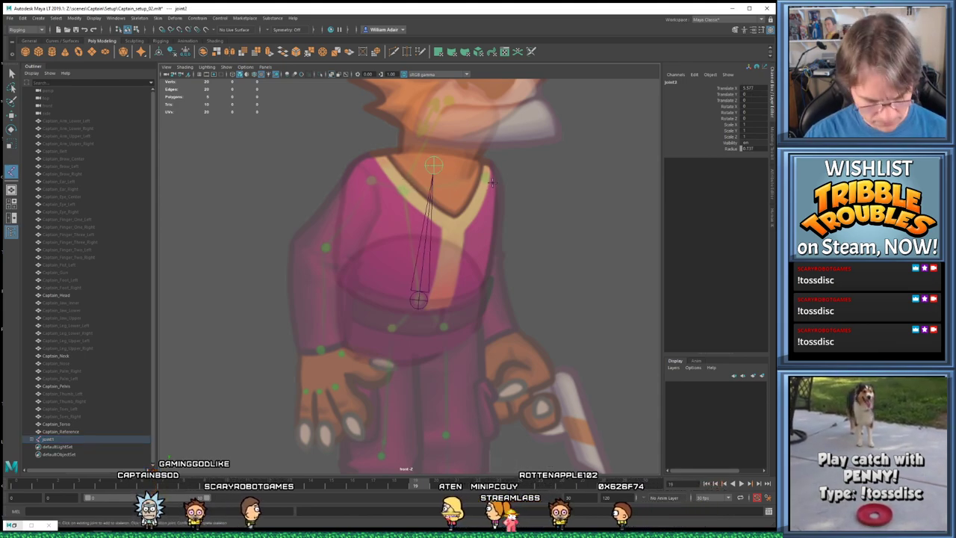
pyautogui.keyDown('alt'); pyautogui.moveTo(491, 183); pyautogui.dragTo(429, 222, button='middle'); pyautogui.keyUp('alt')
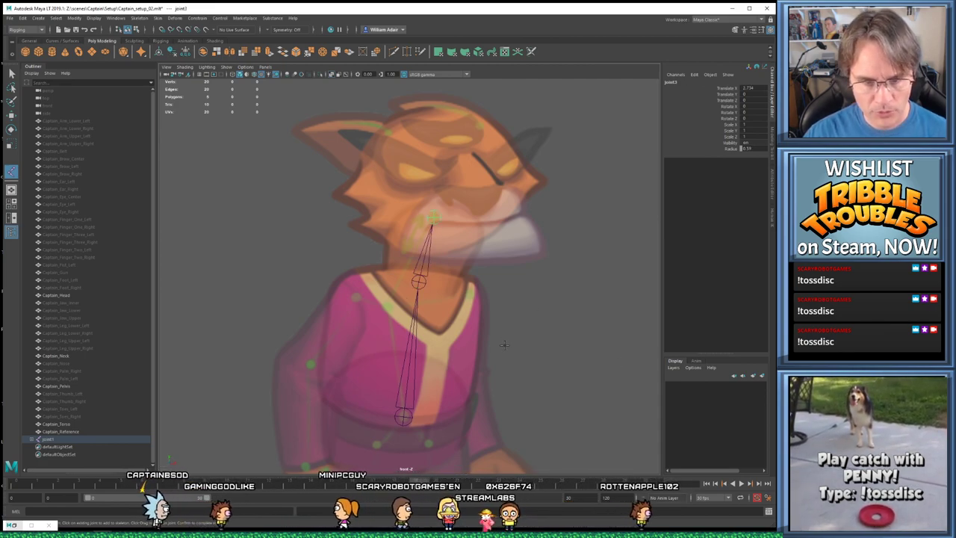
pyautogui.keyDown('alt'); pyautogui.moveTo(504, 344); pyautogui.dragTo(505, 290, button='middle'); pyautogui.keyUp('alt')
pyautogui.scroll(-2, 507, 272)
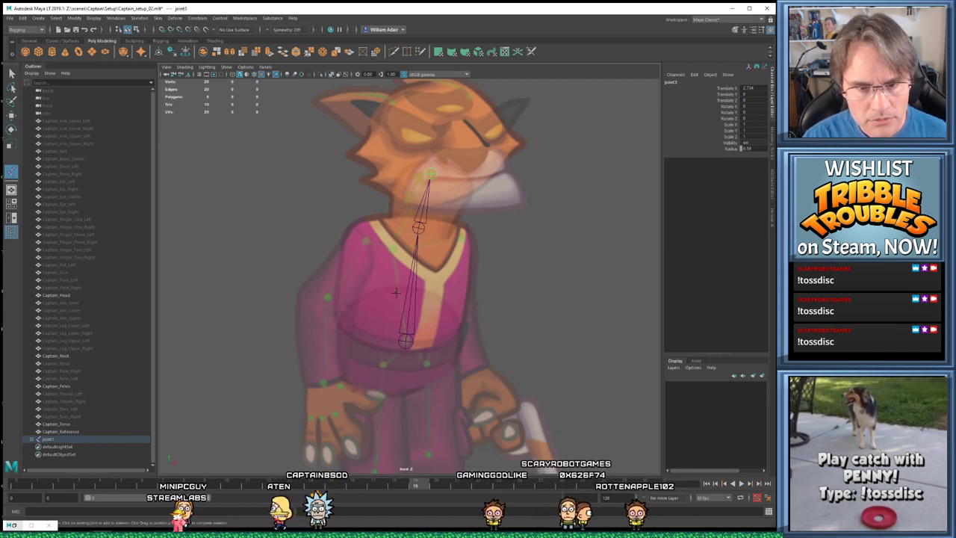
pyautogui.press('w')
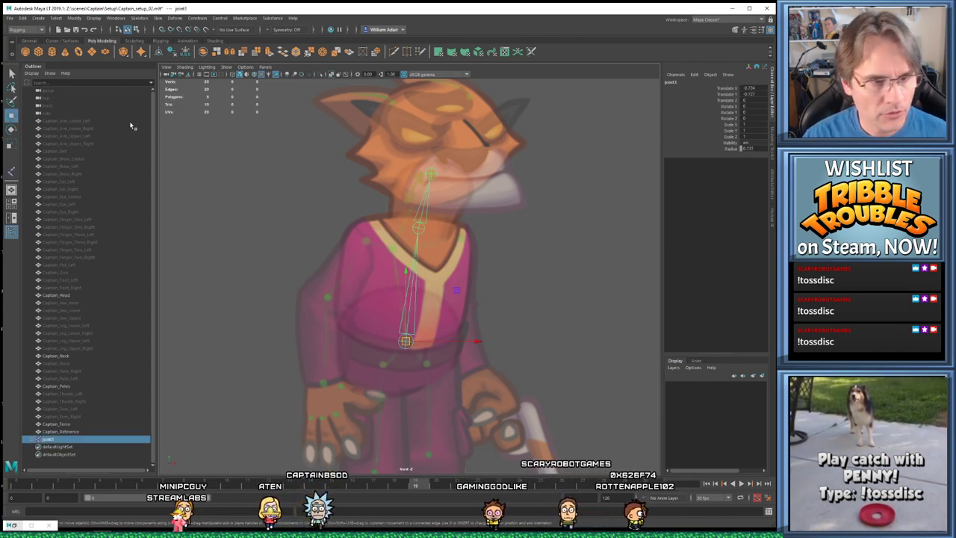
# Rename the spine chain's root joint joint1 to Captain_COG
pyautogui.click(153, 17)
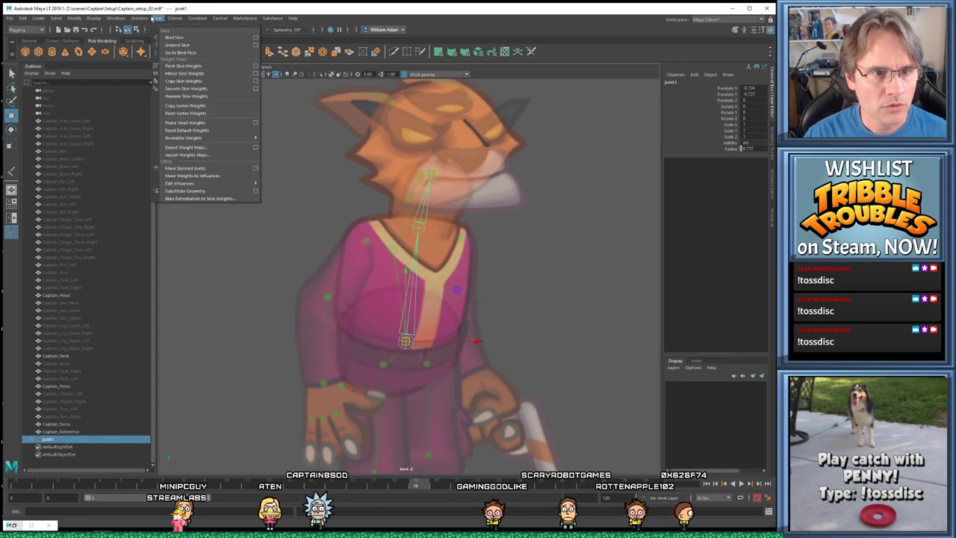
pyautogui.moveTo(140, 21)
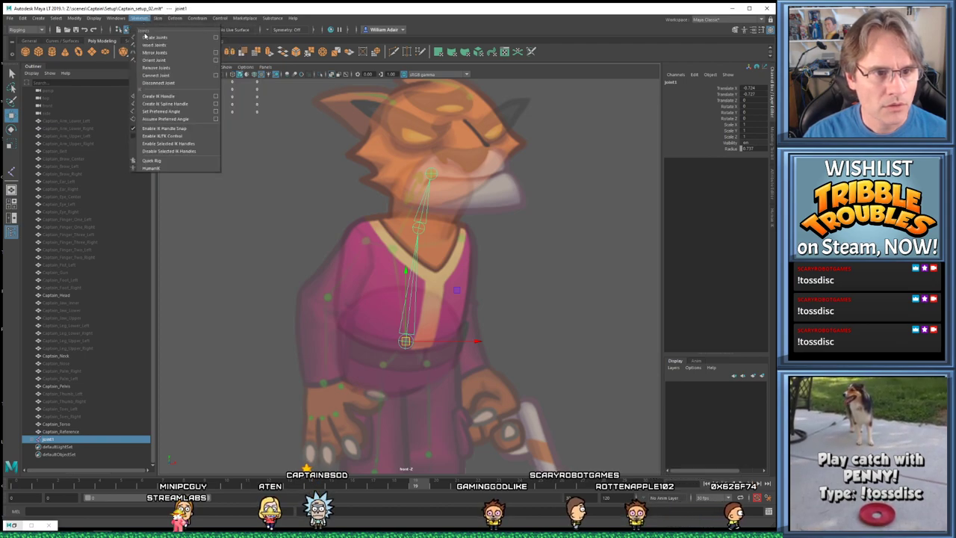
pyautogui.click(149, 38)
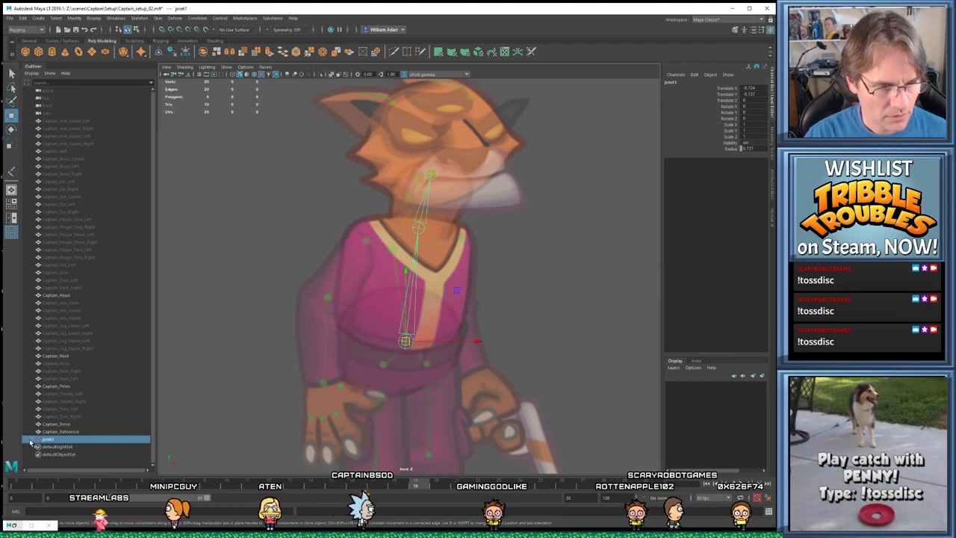
pyautogui.doubleClick(62, 431)
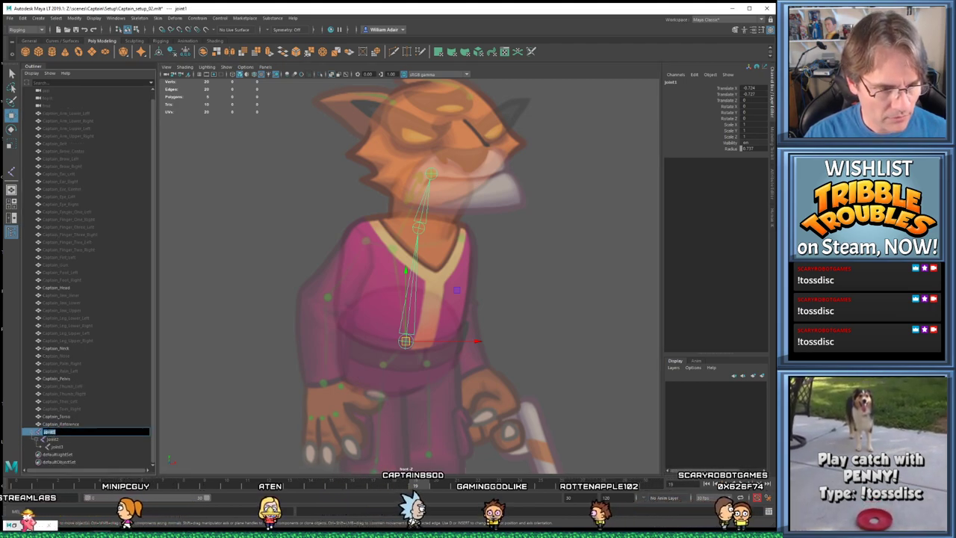
pyautogui.write('Captain')
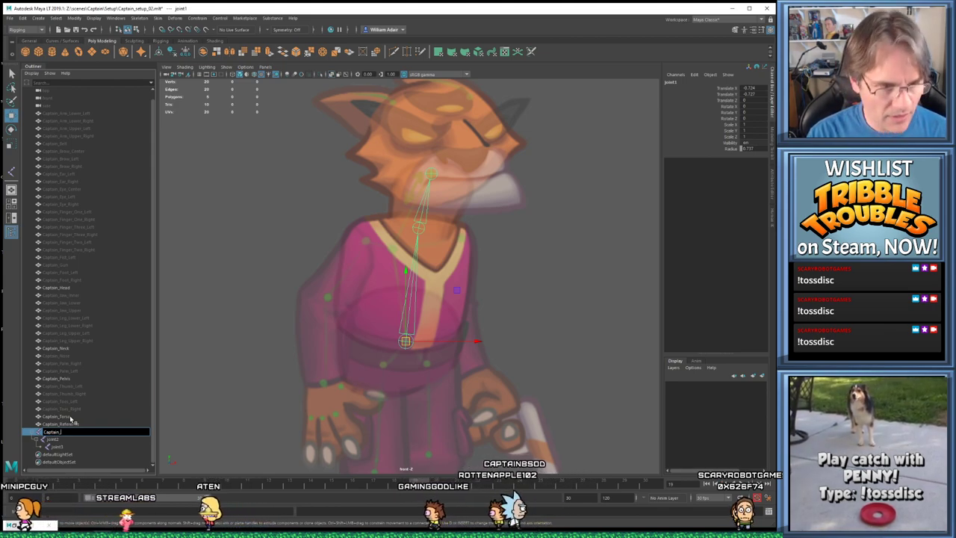
pyautogui.write('_COG')
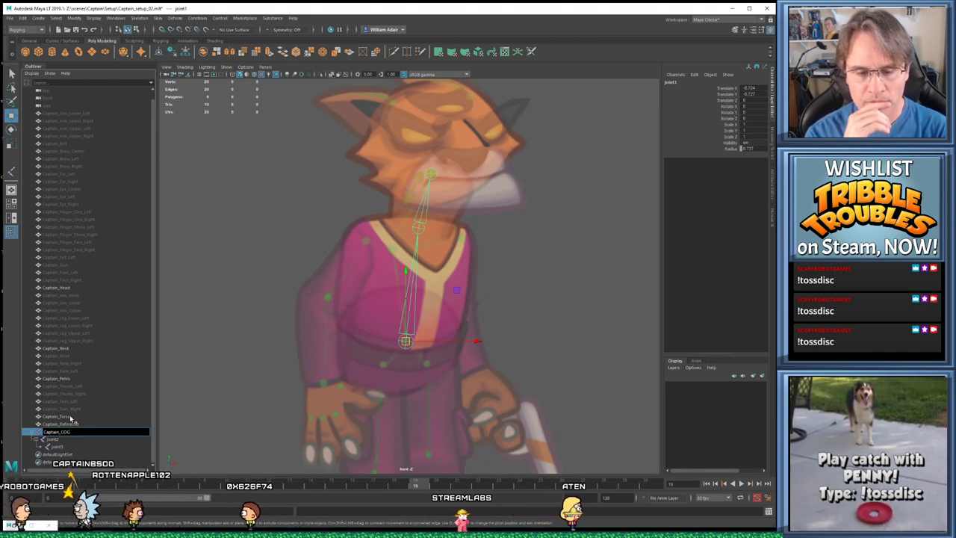
pyautogui.press('Return')
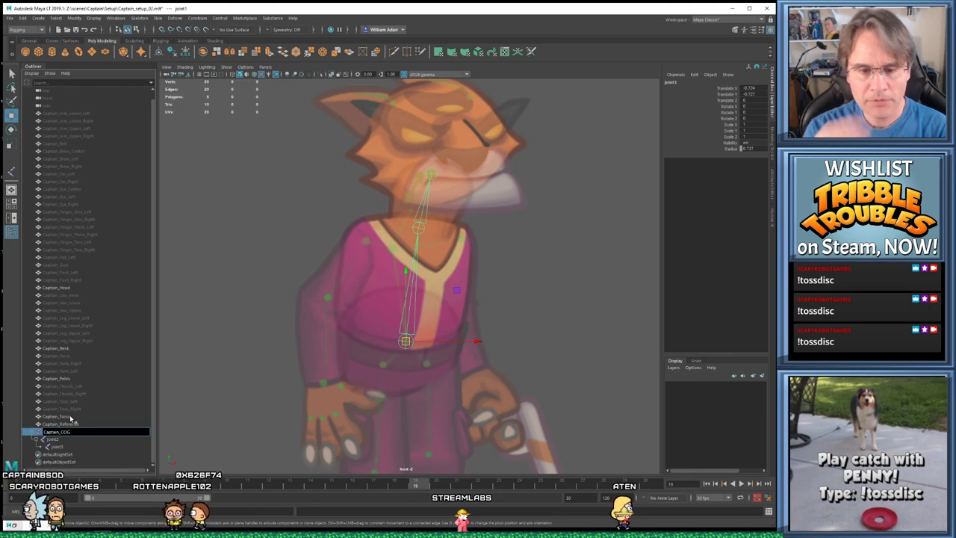
# Select Captain_Torso and switch over to LightWave Modeler
pyautogui.click(442, 266)
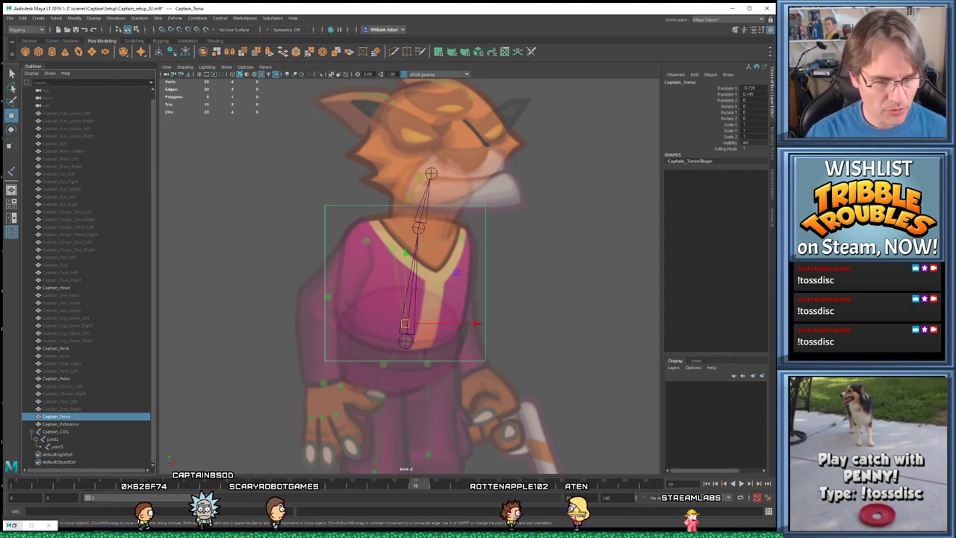
pyautogui.hotkey('alt', 'Tab')
pyautogui.hotkey('alt', 'Tab')
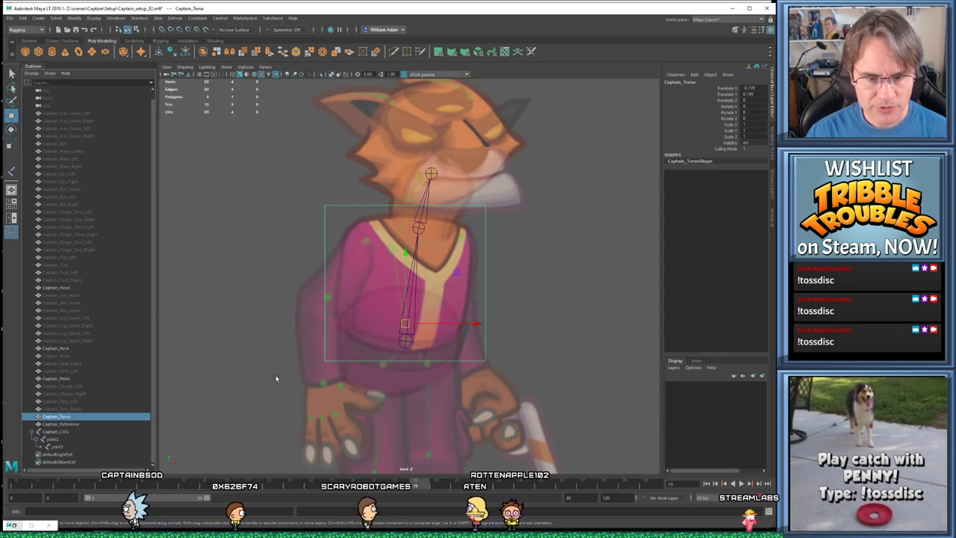
pyautogui.hotkey('alt', 'Tab')
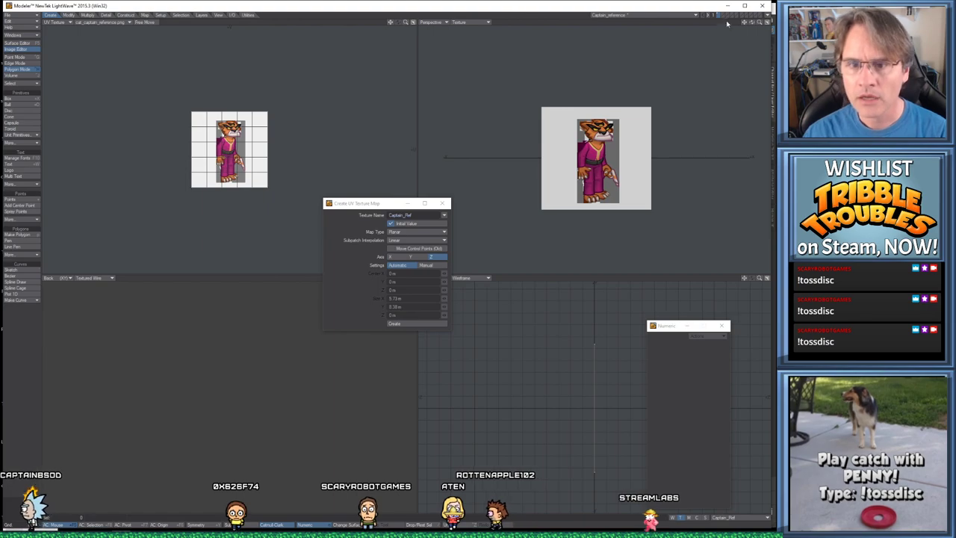
# Close the reference object without saving and load the Captain_Torso object
pyautogui.click(9, 14)
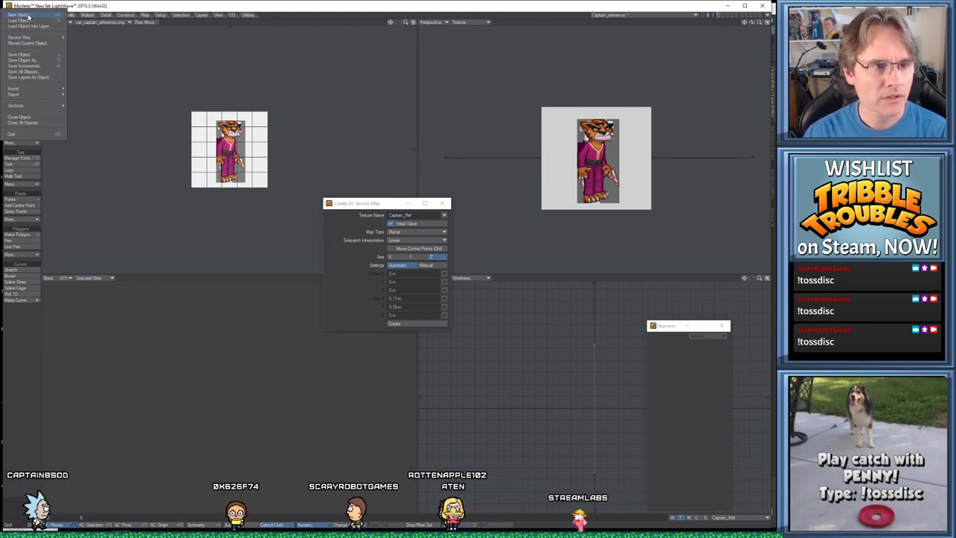
pyautogui.click(26, 42)
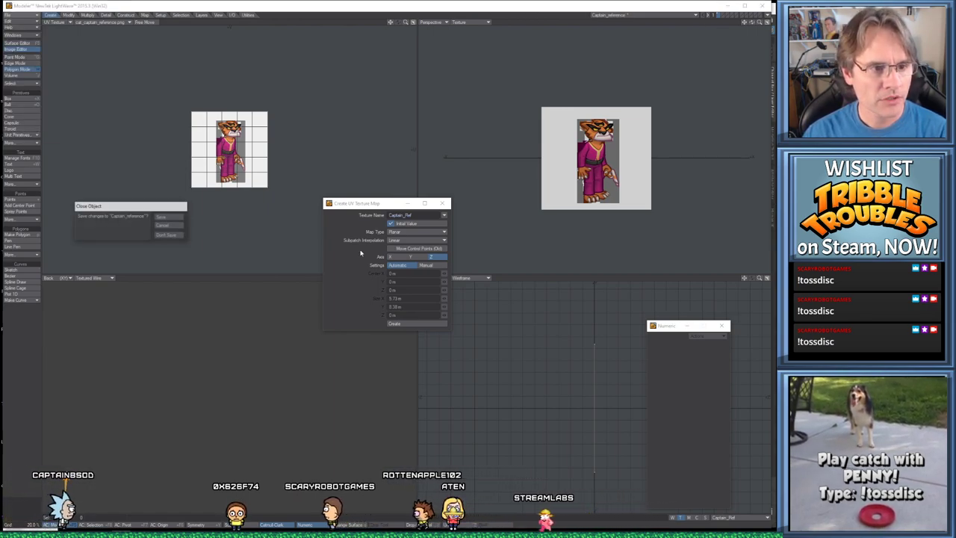
pyautogui.click(167, 235)
pyautogui.hotkey('ctrl', 'o')
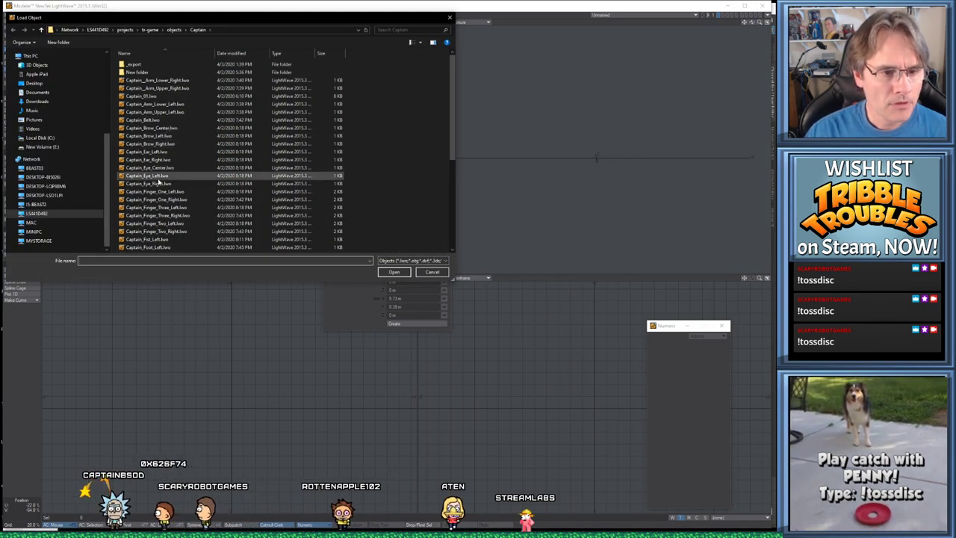
pyautogui.scroll(-7, 159, 185)
pyautogui.doubleClick(149, 248)
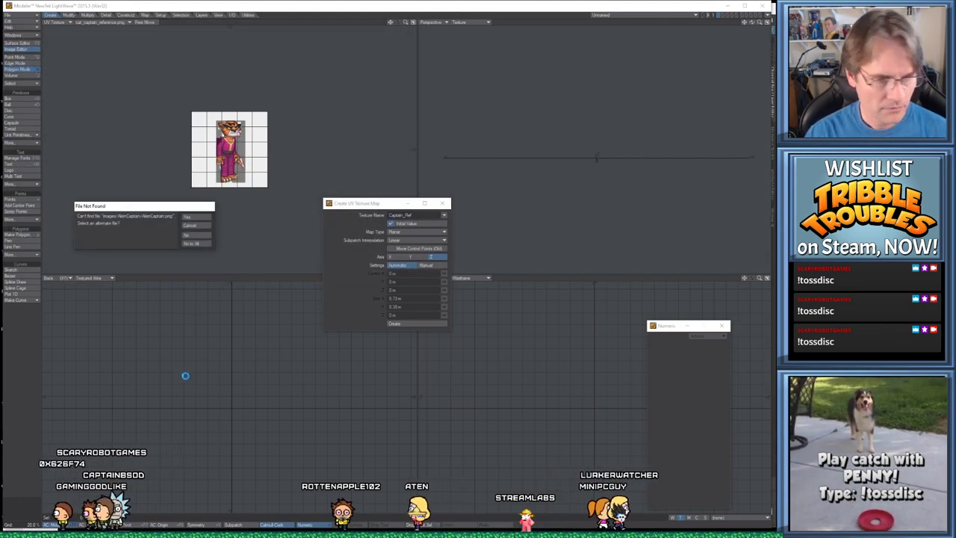
# Relink the missing texture to tr-game > images > AlienCaptain > AlienCaptain.png and reposition the polygon
pyautogui.click(196, 217)
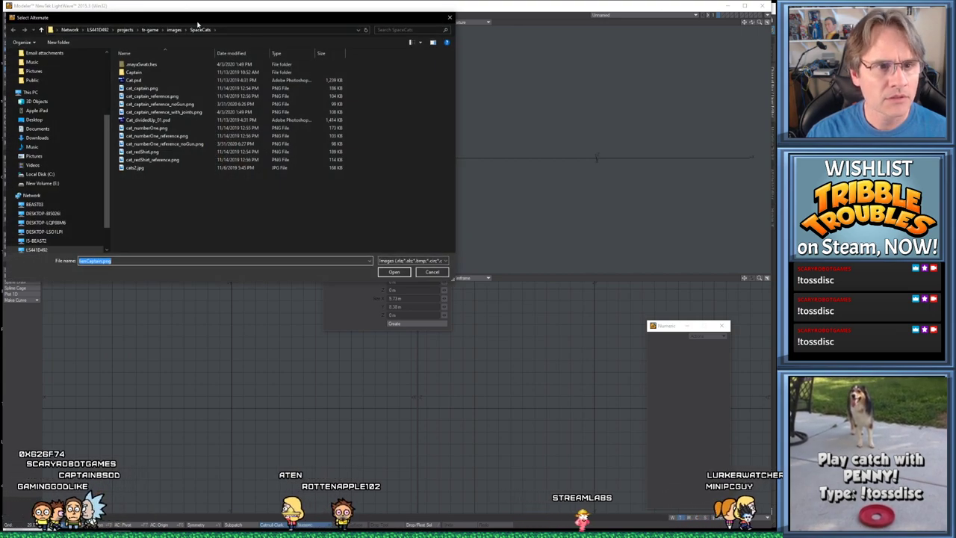
pyautogui.click(150, 29)
pyautogui.doubleClick(133, 97)
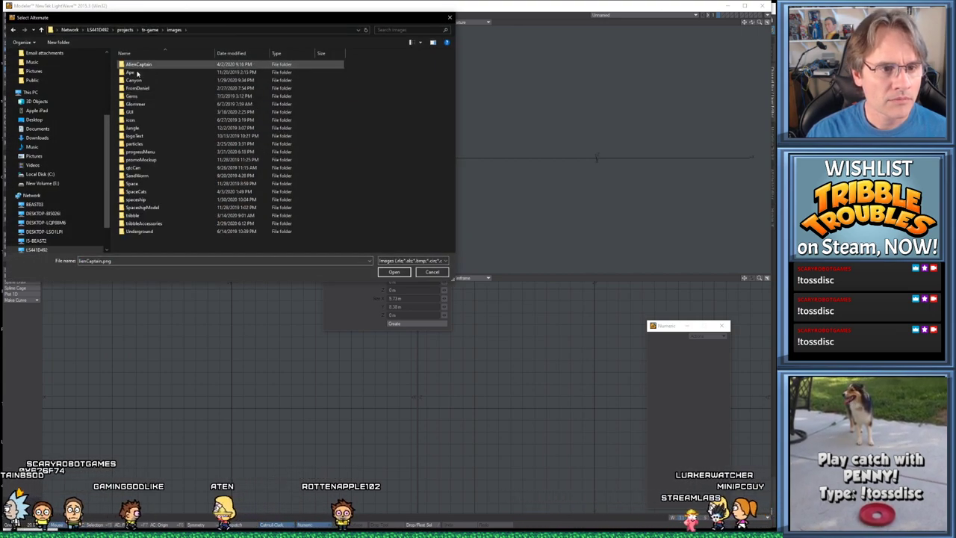
pyautogui.doubleClick(141, 65)
pyautogui.doubleClick(143, 72)
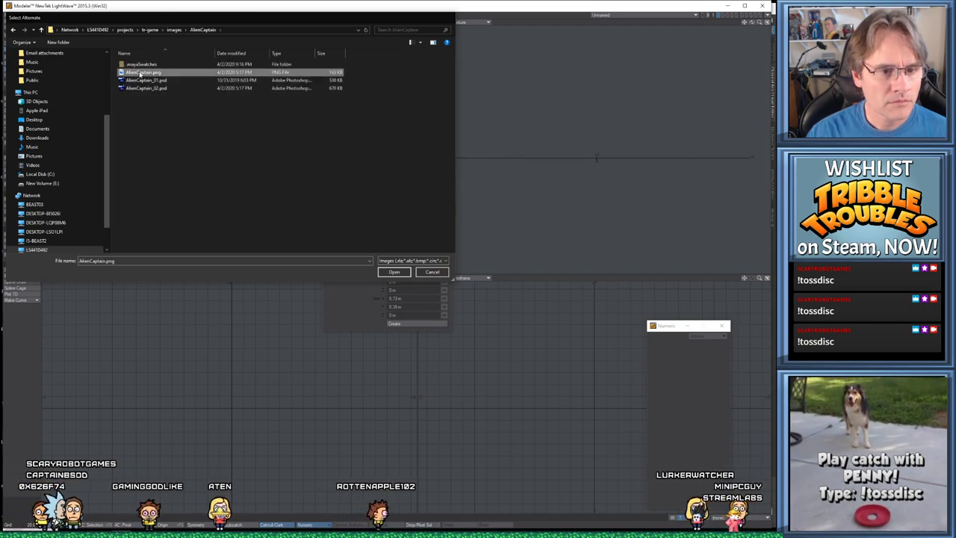
pyautogui.moveTo(209, 404); pyautogui.dragTo(208, 410)
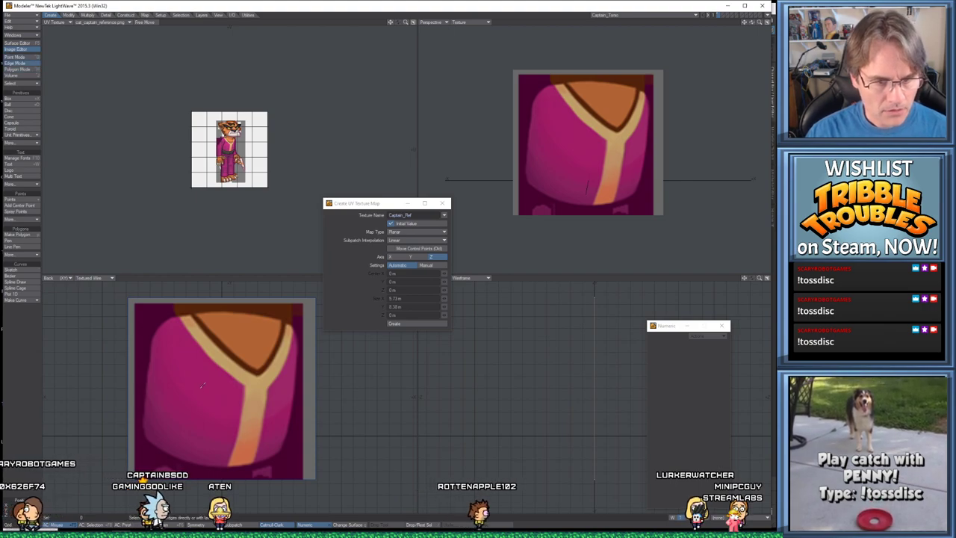
# In Polygon mode, draw a knife cut across the torso, adjusting its position and tilt
pyautogui.press('space')
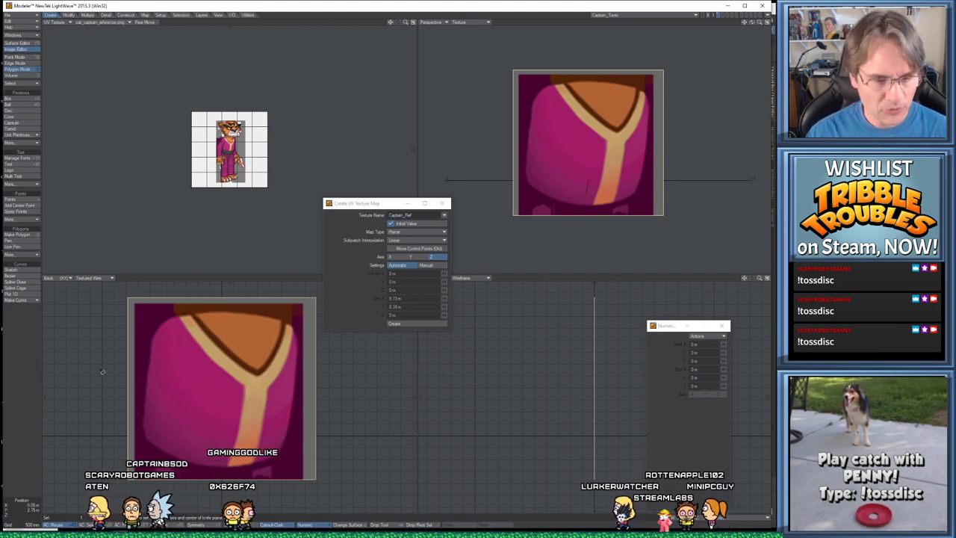
pyautogui.moveTo(108, 379); pyautogui.dragTo(392, 409)
pyautogui.moveTo(251, 393)
pyautogui.mouseDown()
pyautogui.moveTo(217, 391)
pyautogui.moveTo(233, 398)
pyautogui.mouseUp()
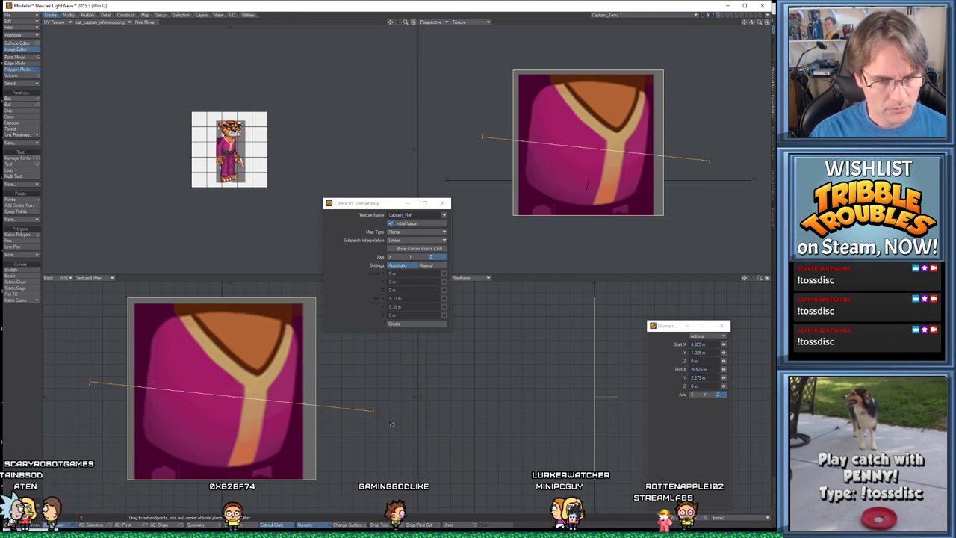
pyautogui.moveTo(375, 413); pyautogui.dragTo(375, 410)
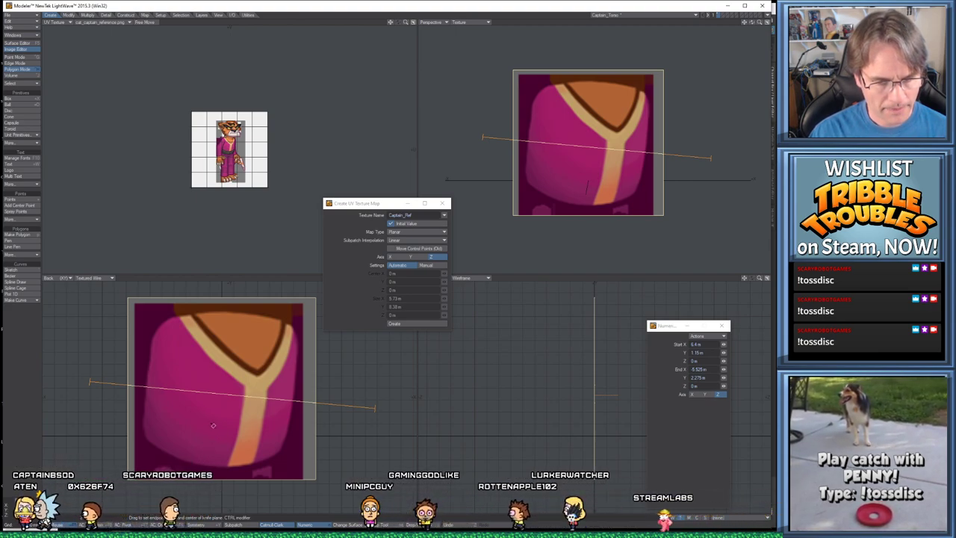
pyautogui.moveTo(235, 396); pyautogui.dragTo(215, 462)
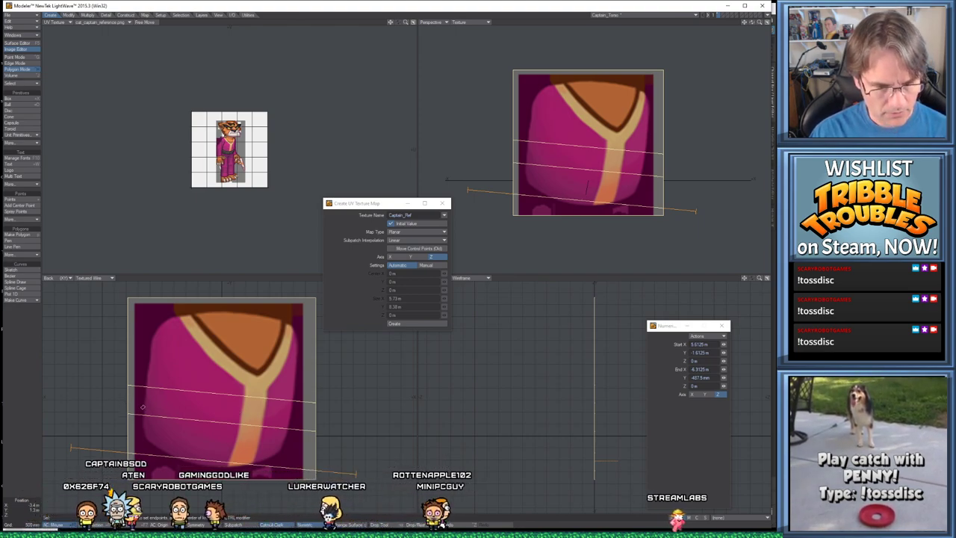
pyautogui.hotkey('ctrl', 'z')
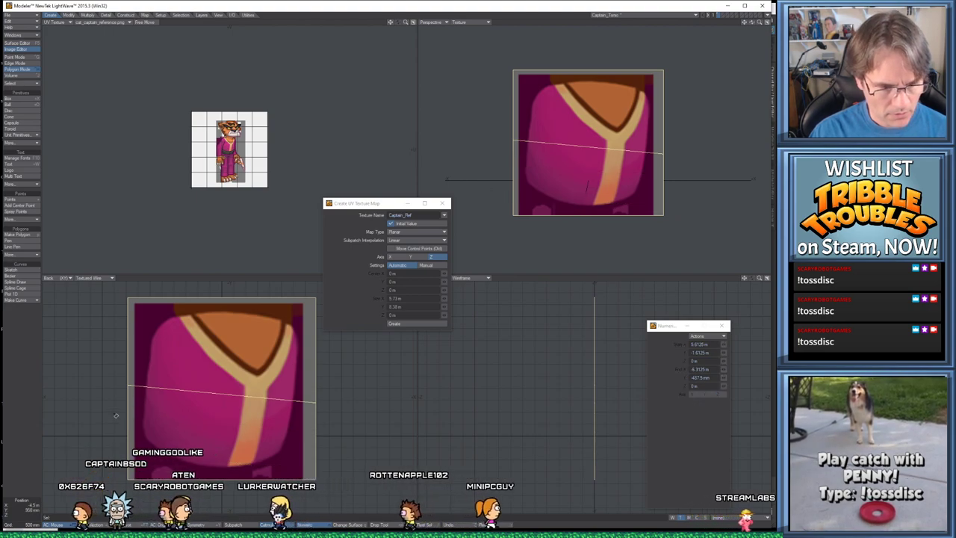
# Add a second cut line up toward the shoulders, then accept the FBX export settings
pyautogui.moveTo(116, 411); pyautogui.dragTo(377, 434)
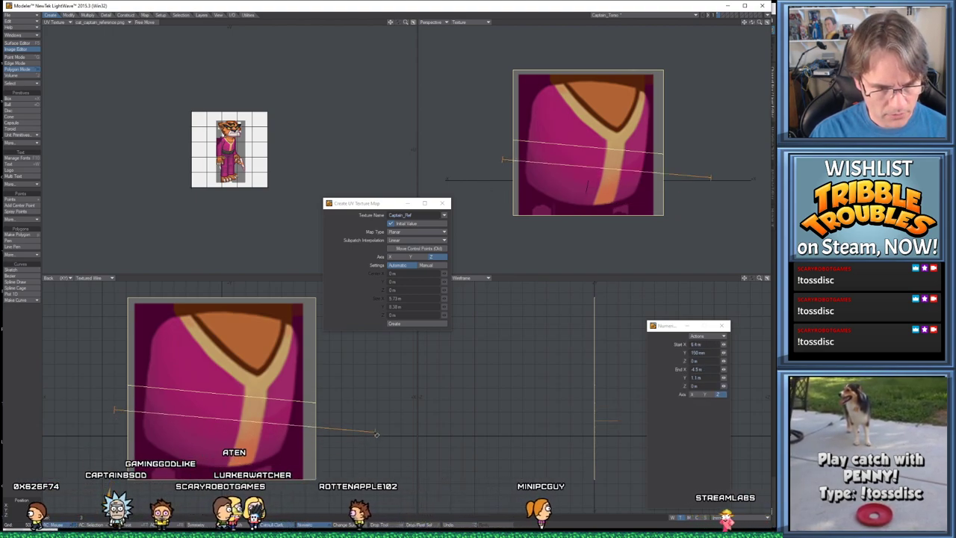
pyautogui.moveTo(246, 424); pyautogui.dragTo(228, 460)
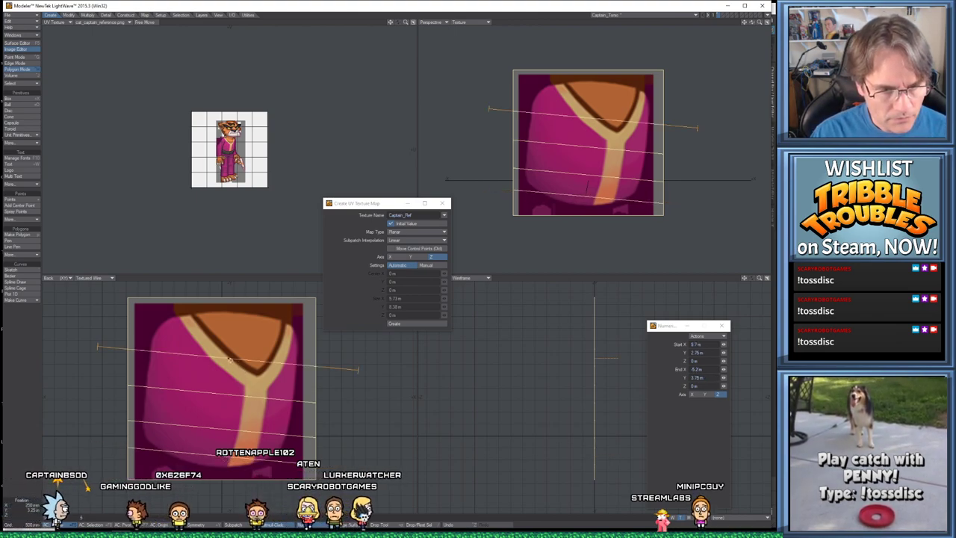
pyautogui.moveTo(230, 360); pyautogui.dragTo(232, 360)
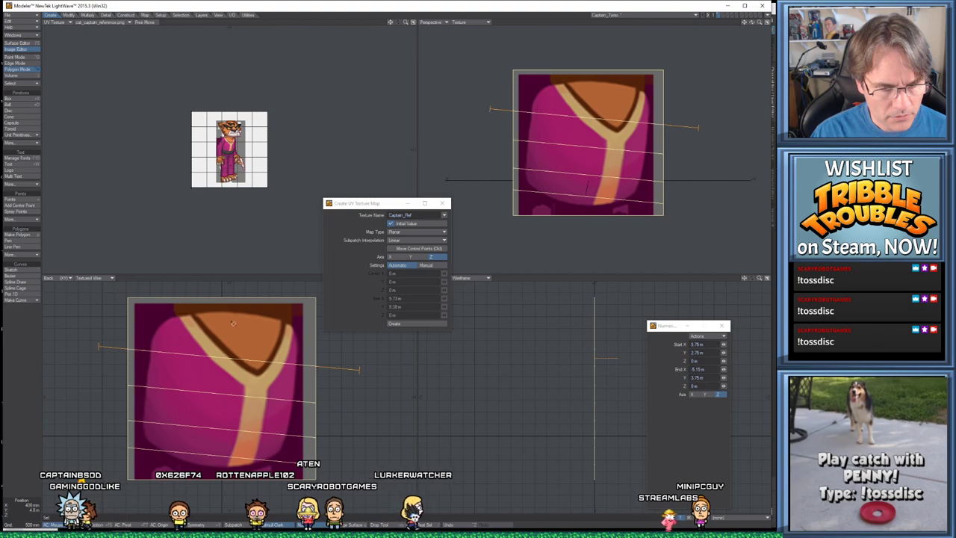
pyautogui.moveTo(233, 323); pyautogui.dragTo(235, 326)
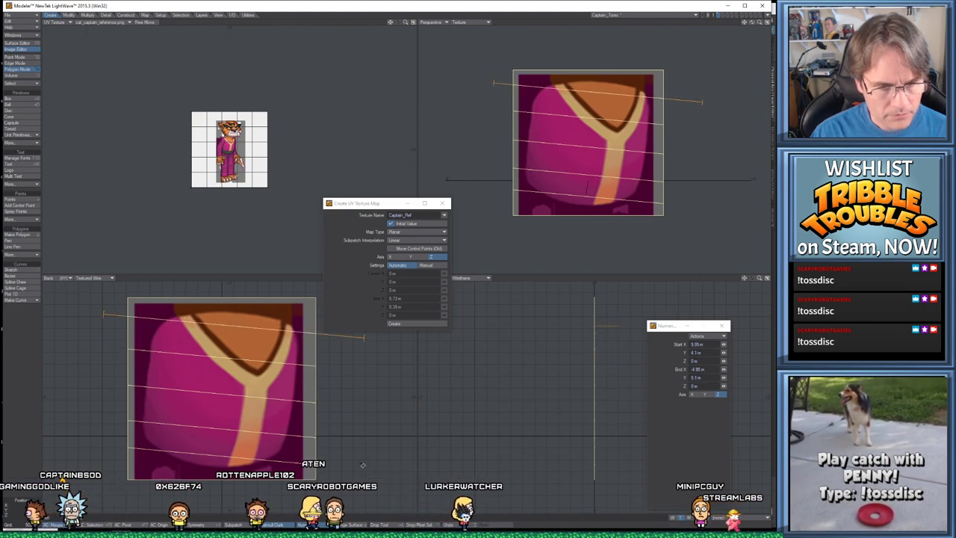
pyautogui.press('space')
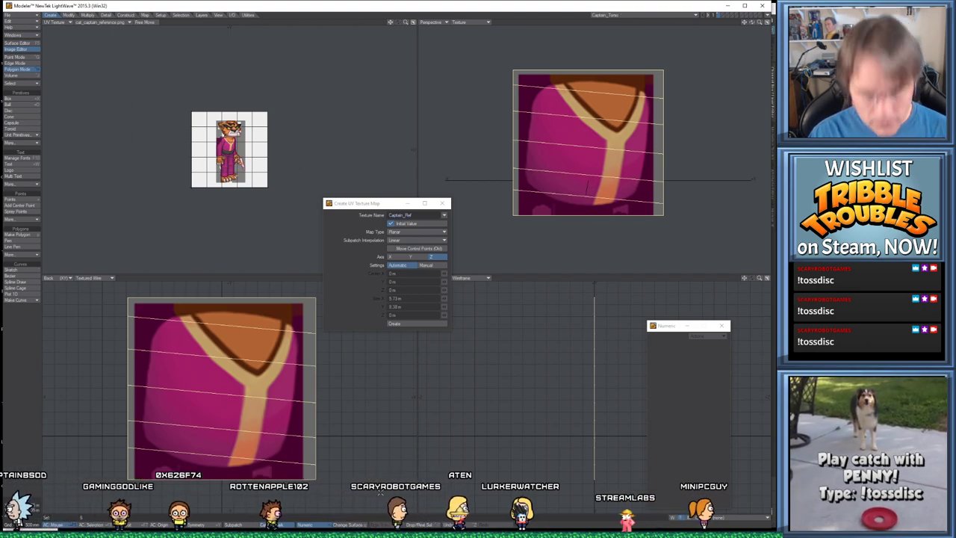
pyautogui.click(175, 162)
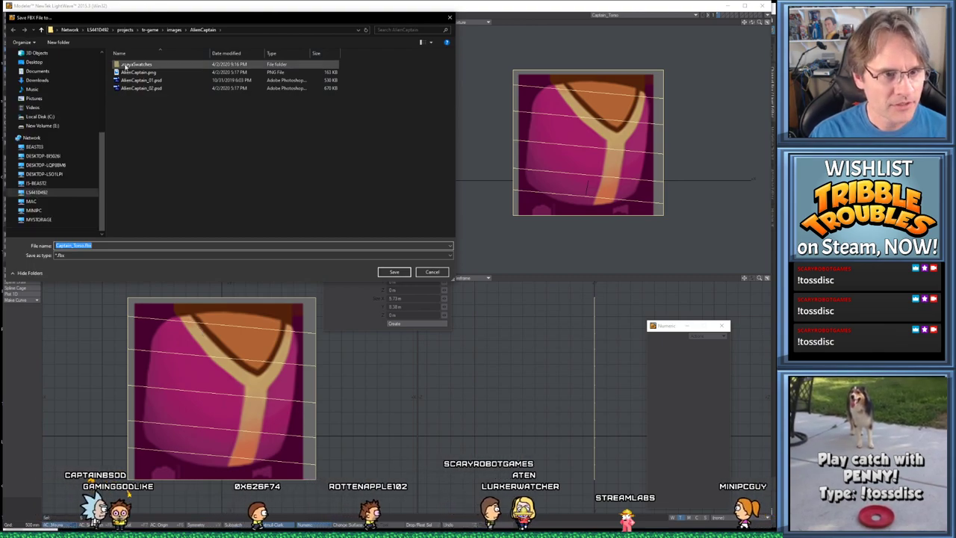
# Overwrite Captain_Torso.fbx in tr-game > objects > Captain > _export, then return to Maya LT
pyautogui.click(150, 30)
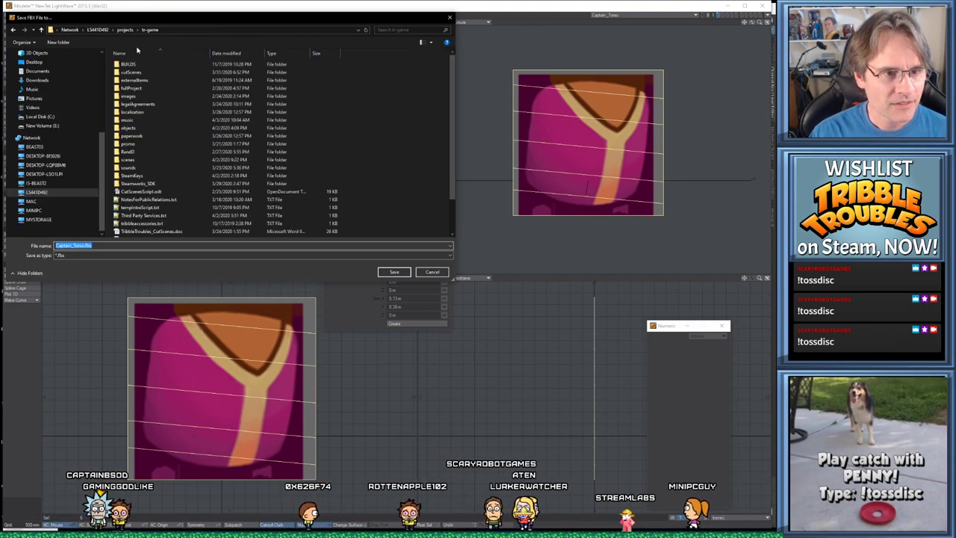
pyautogui.click(128, 128)
pyautogui.doubleClick(129, 128)
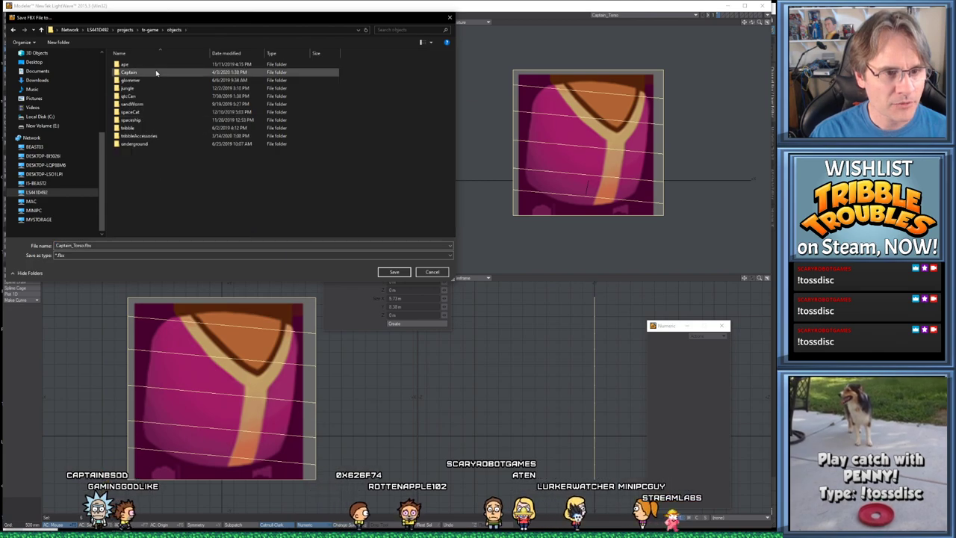
pyautogui.doubleClick(132, 72)
pyautogui.doubleClick(137, 65)
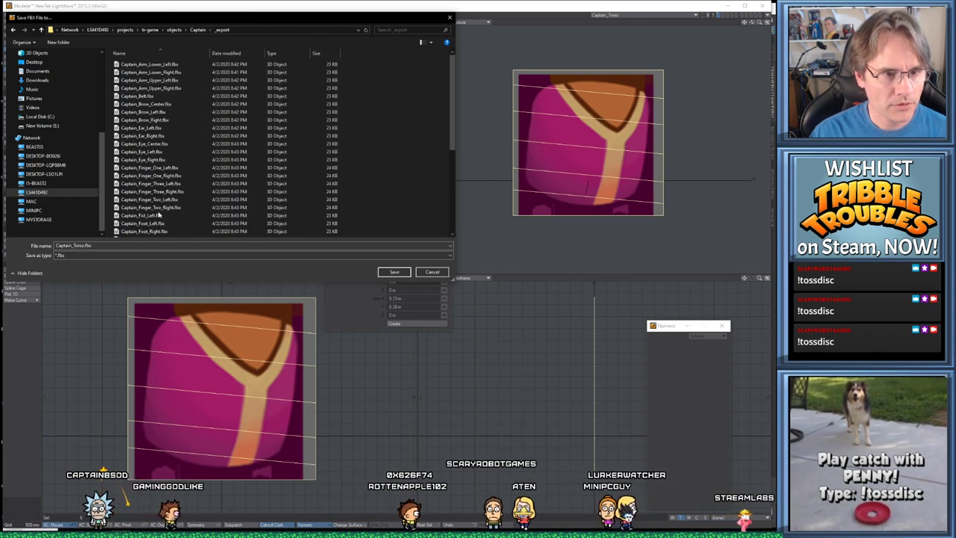
pyautogui.doubleClick(151, 235)
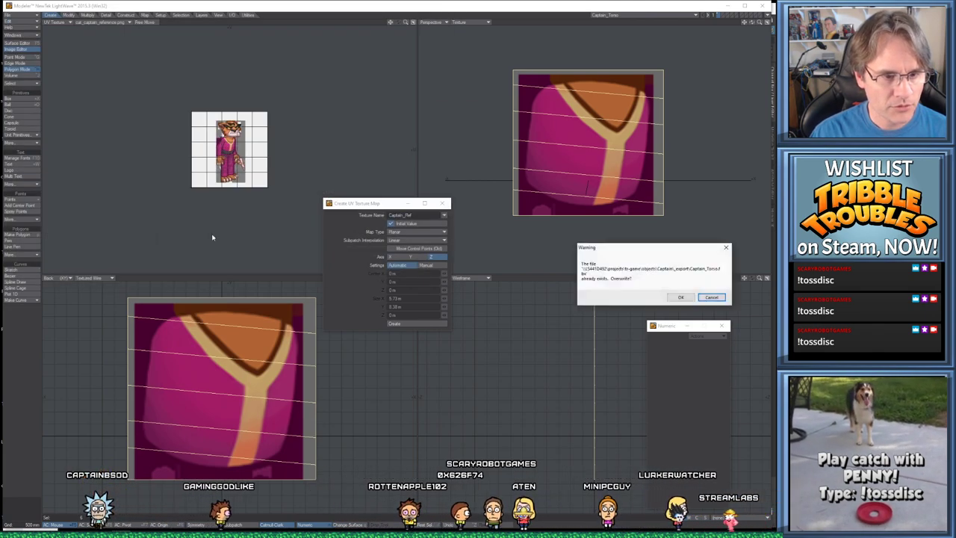
pyautogui.click(679, 296)
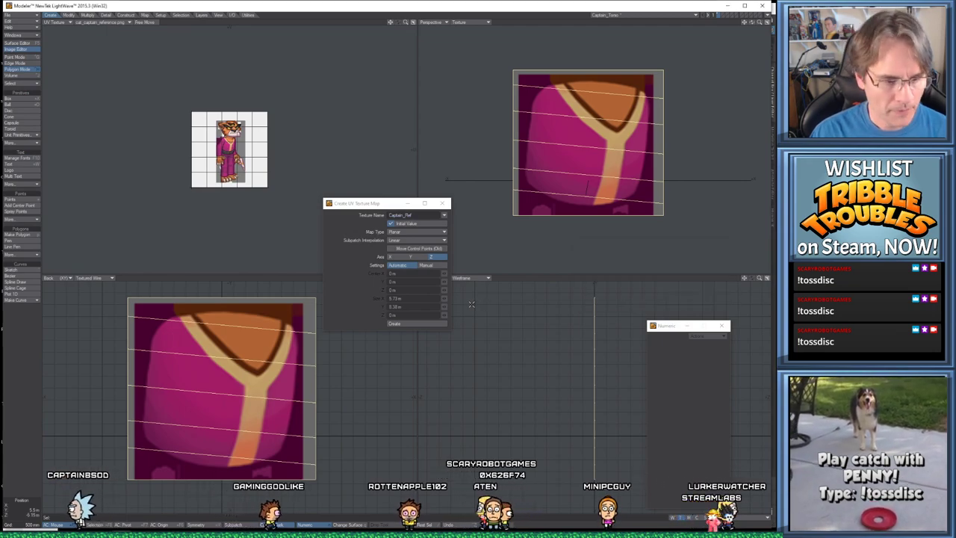
pyautogui.hotkey('alt', 'Tab')
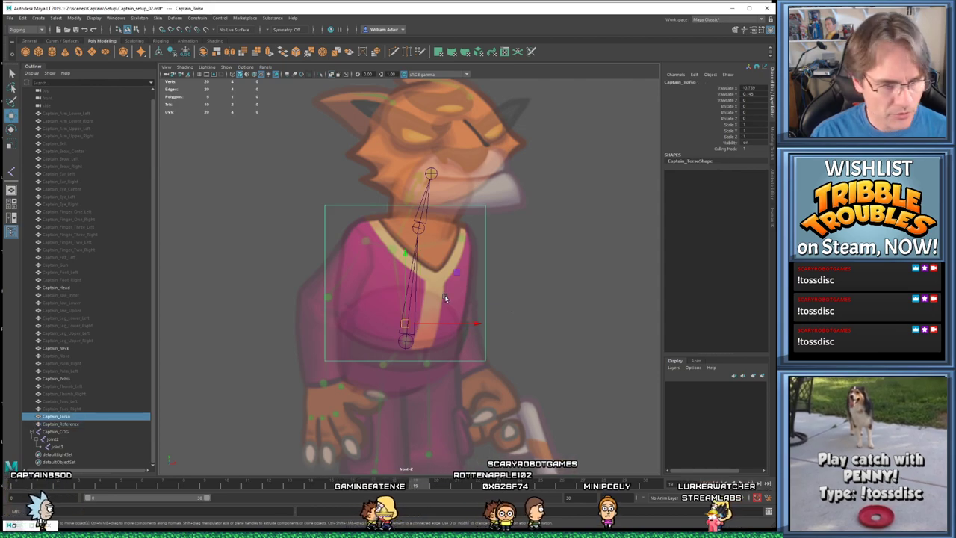
# Swap the old torso for an imported Captain_Torso.fbx and shift it left over the body
pyautogui.press('Delete')
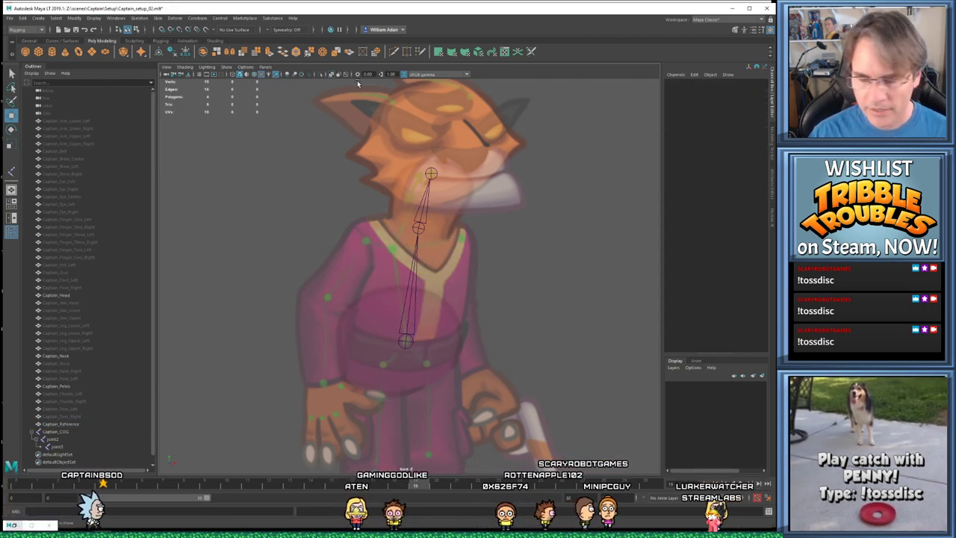
pyautogui.click(11, 19)
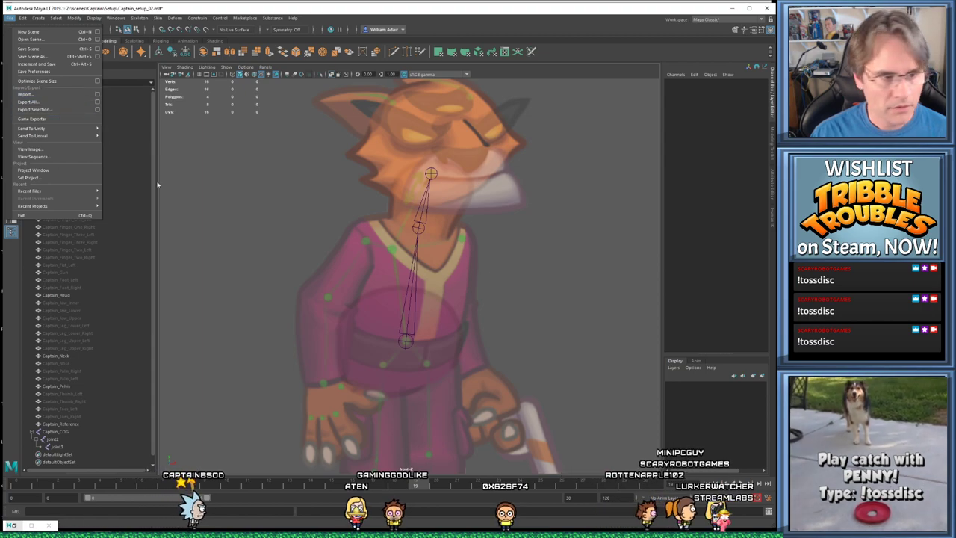
pyautogui.click(44, 96)
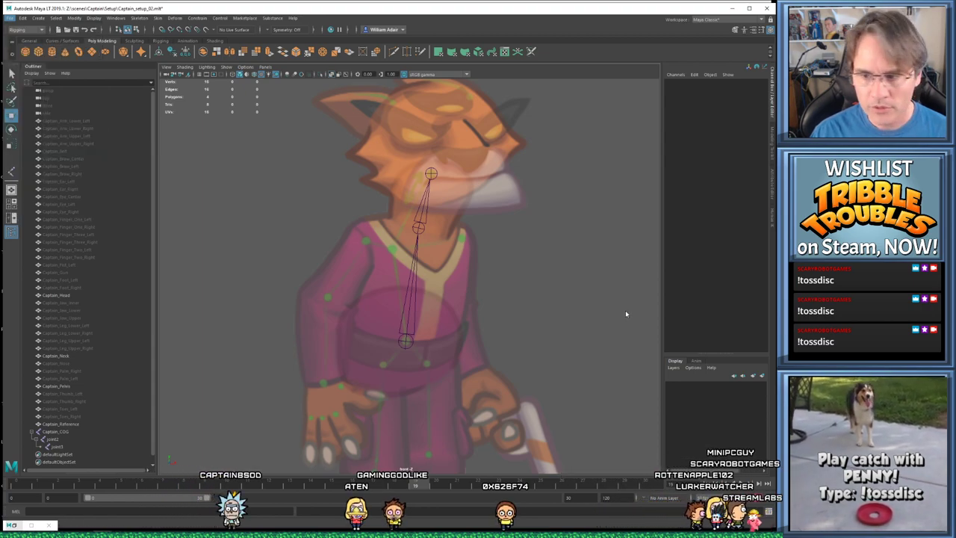
pyautogui.scroll(-1, 311, 339)
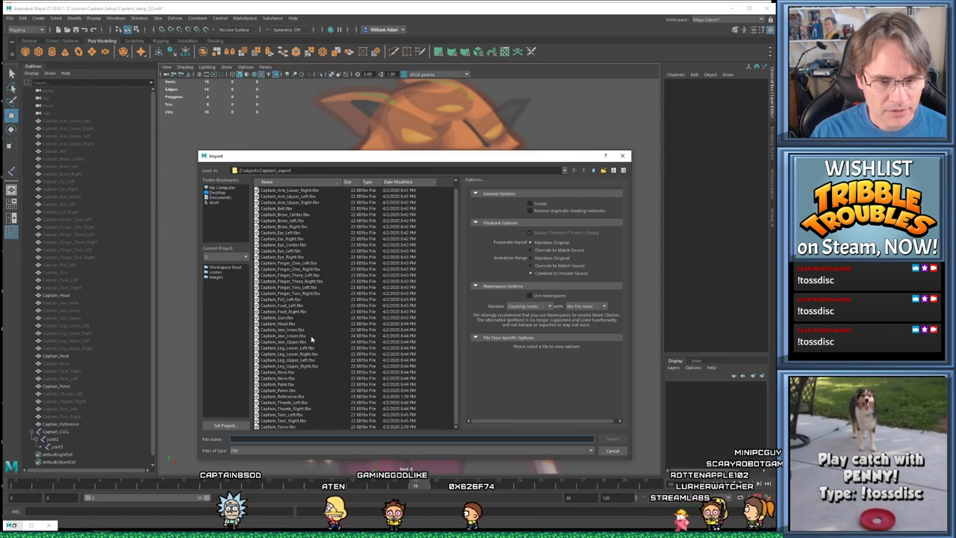
pyautogui.doubleClick(283, 428)
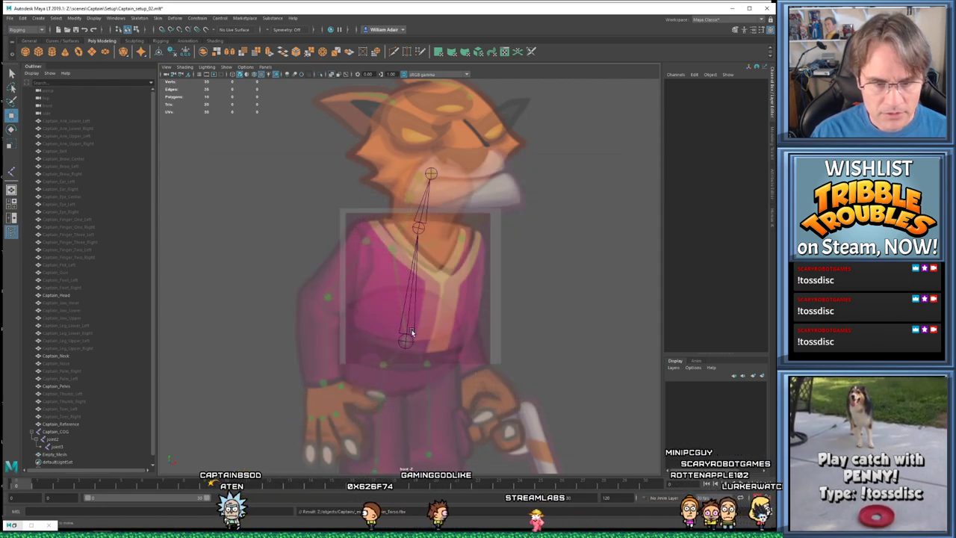
pyautogui.click(492, 286)
pyautogui.moveTo(420, 326); pyautogui.dragTo(404, 324)
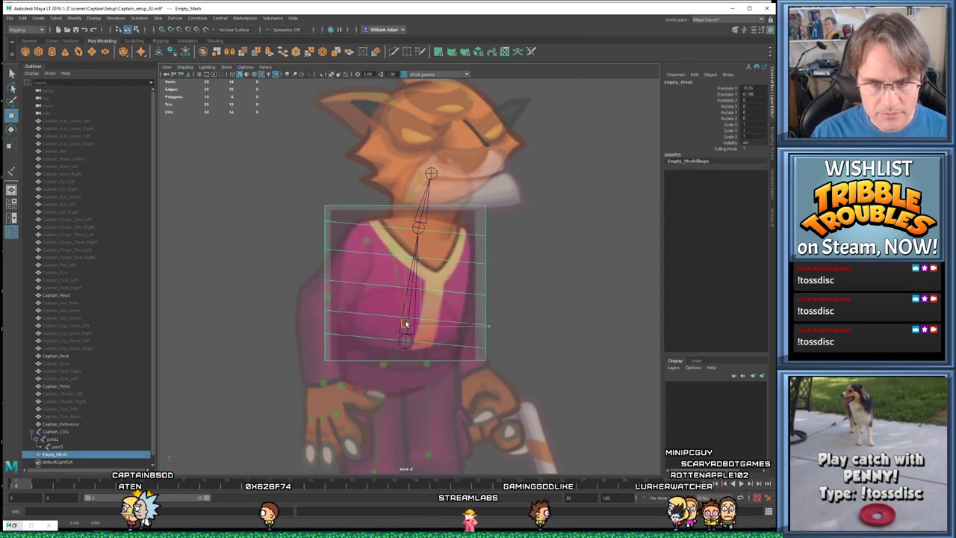
# Undo the torso's last sideways nudge and browse the Display menu
pyautogui.hotkey('ctrl', 'z')
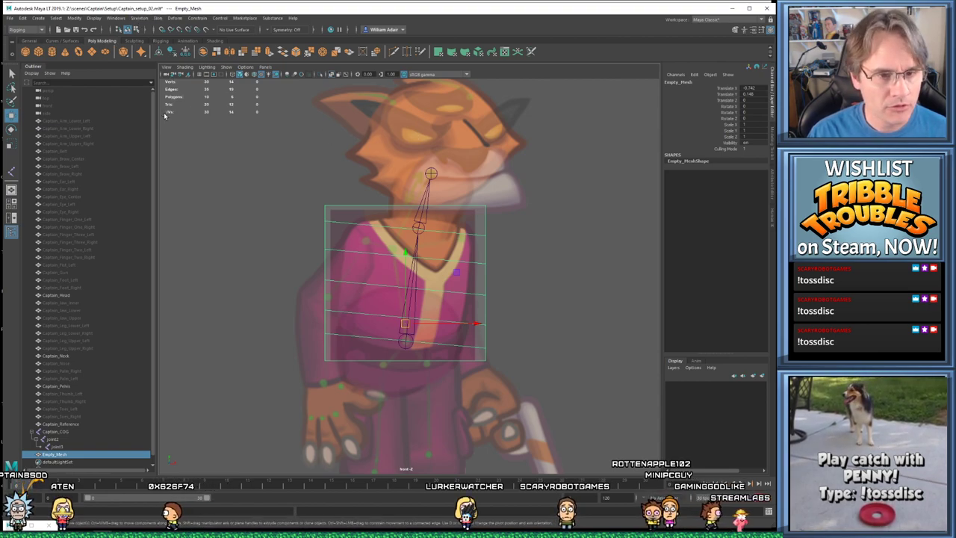
pyautogui.click(89, 19)
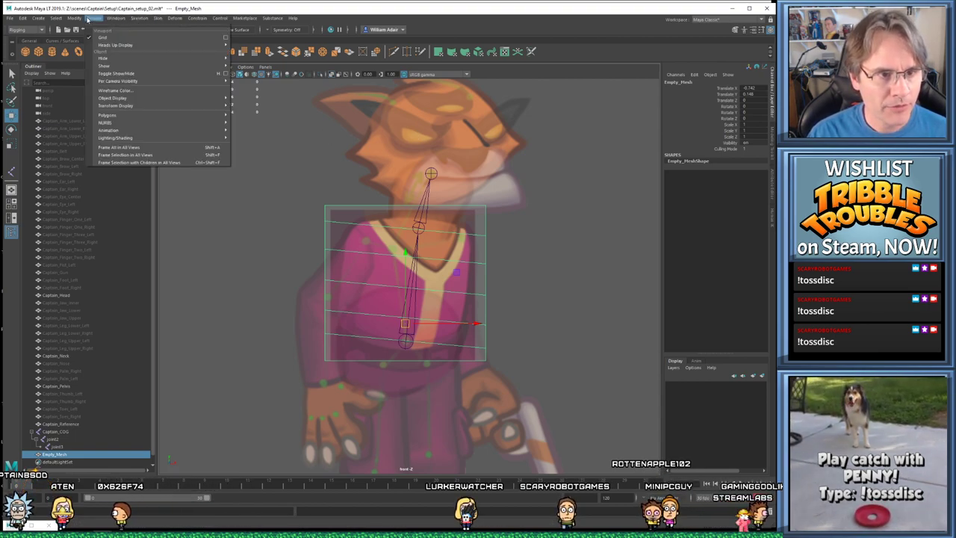
pyautogui.moveTo(163, 20)
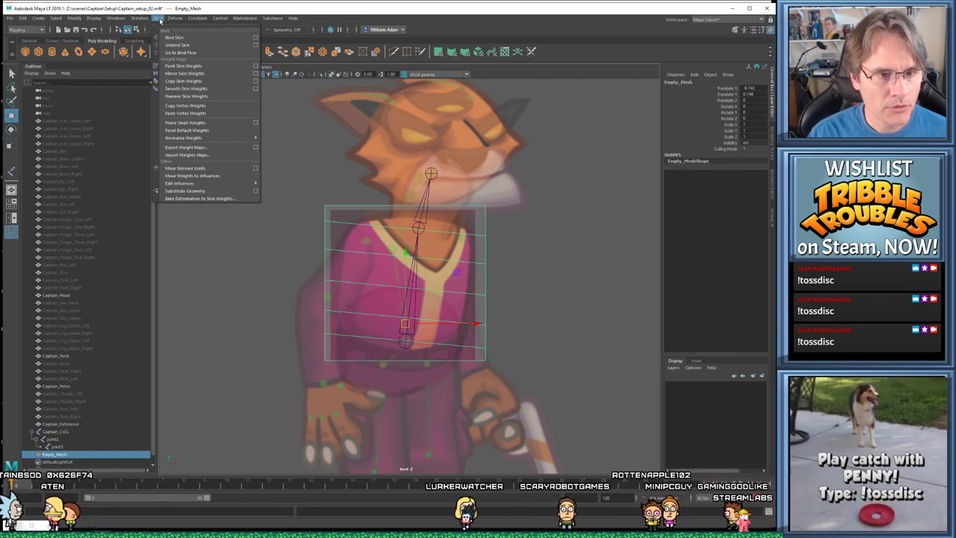
# Open the Hypershade material editor and reposition its window
pyautogui.moveTo(113, 19)
pyautogui.moveTo(142, 82)
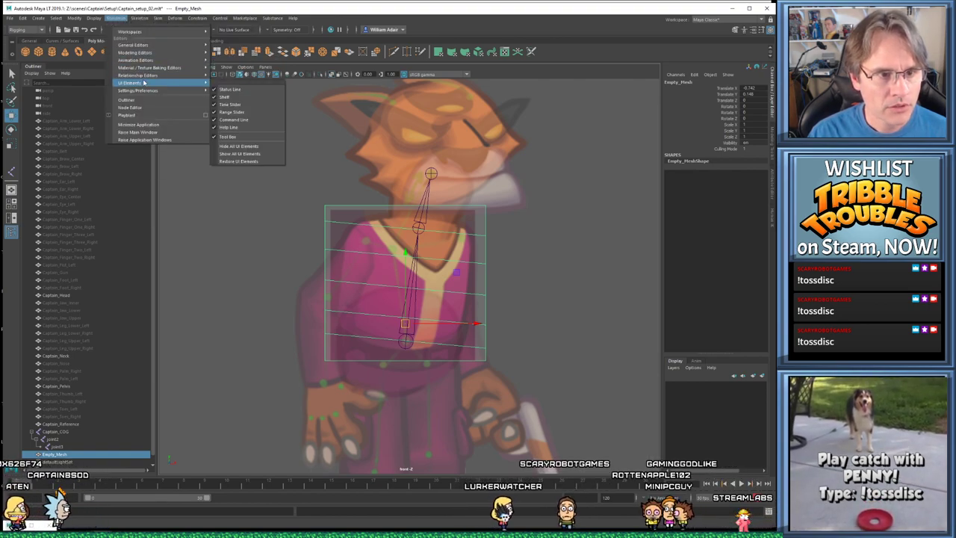
pyautogui.moveTo(150, 67)
pyautogui.click(270, 95)
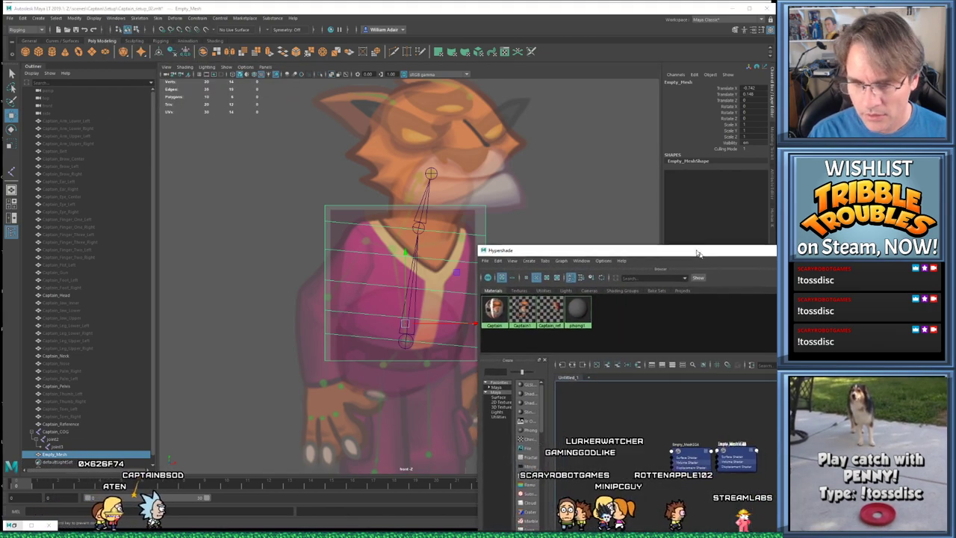
pyautogui.moveTo(698, 254); pyautogui.dragTo(614, 227)
pyautogui.moveTo(507, 222); pyautogui.dragTo(657, 152)
# Delete the Captain material, apply Captain1 to the torso mesh, and close Hypershade
pyautogui.click(571, 211)
pyautogui.press('Delete')
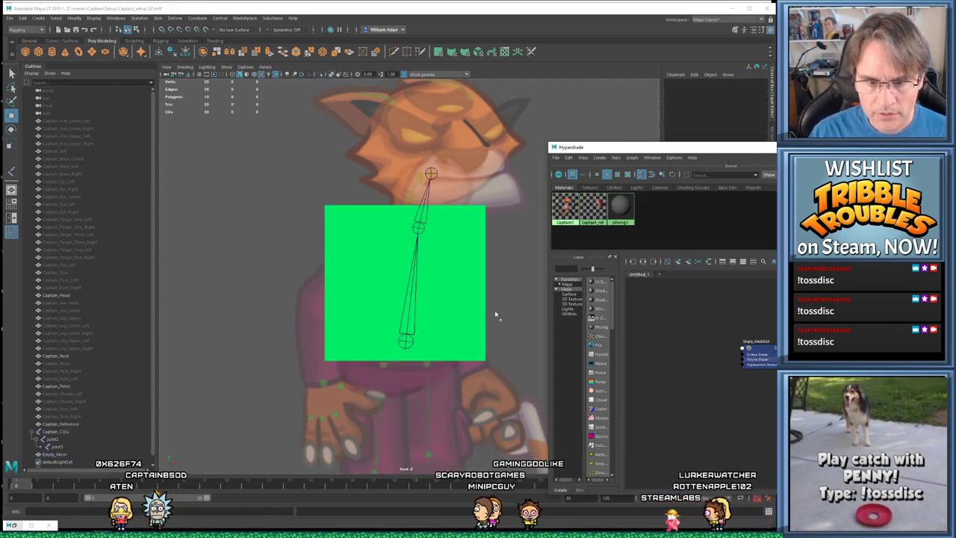
pyautogui.moveTo(566, 209); pyautogui.dragTo(475, 296, button='middle')
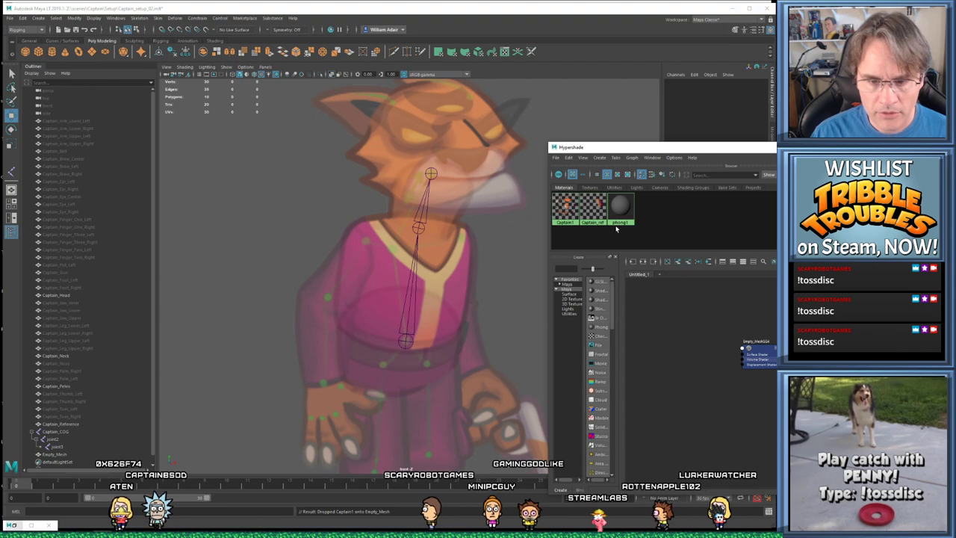
pyautogui.click(622, 285)
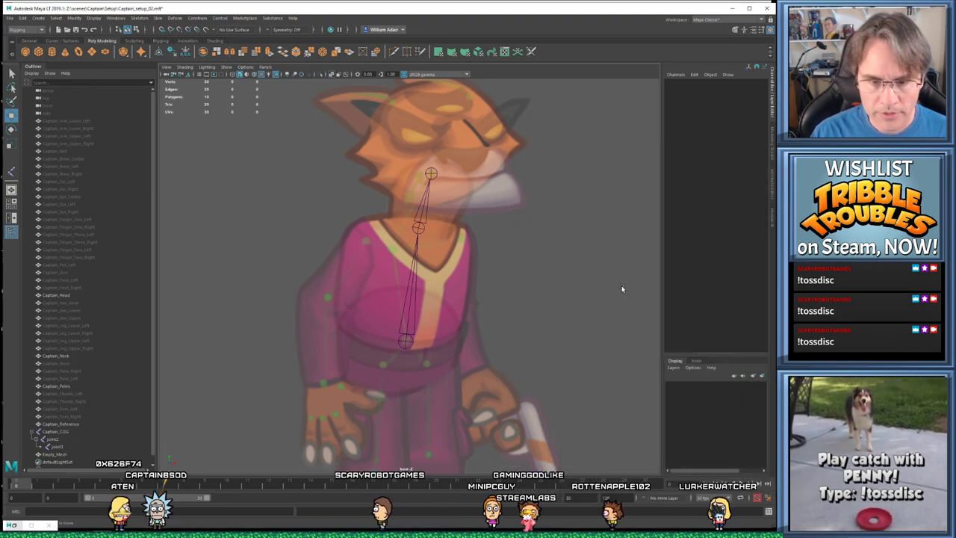
# Nudge Empty_Mesh down, move it above Captain_Reference, and rename it Captain_Torso
pyautogui.click(463, 273)
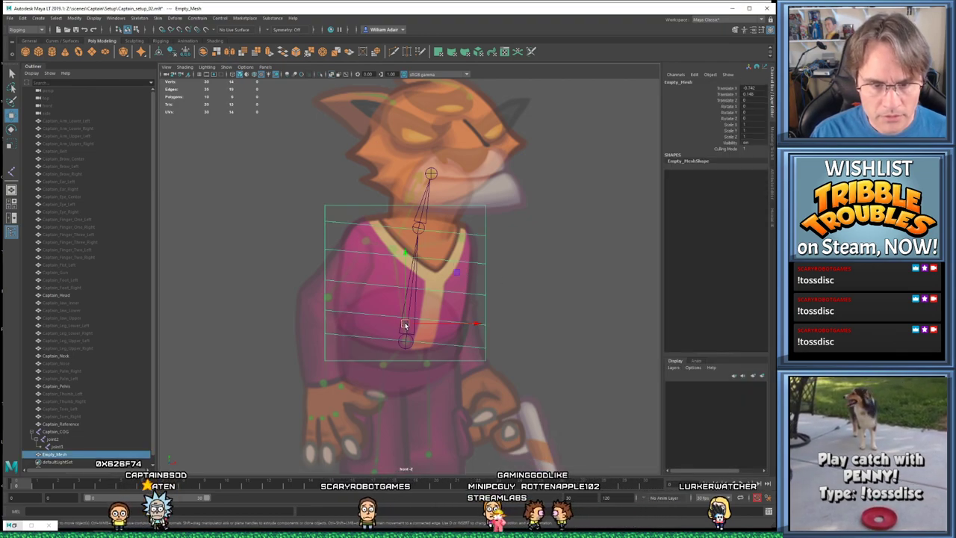
pyautogui.moveTo(404, 325); pyautogui.dragTo(404, 324)
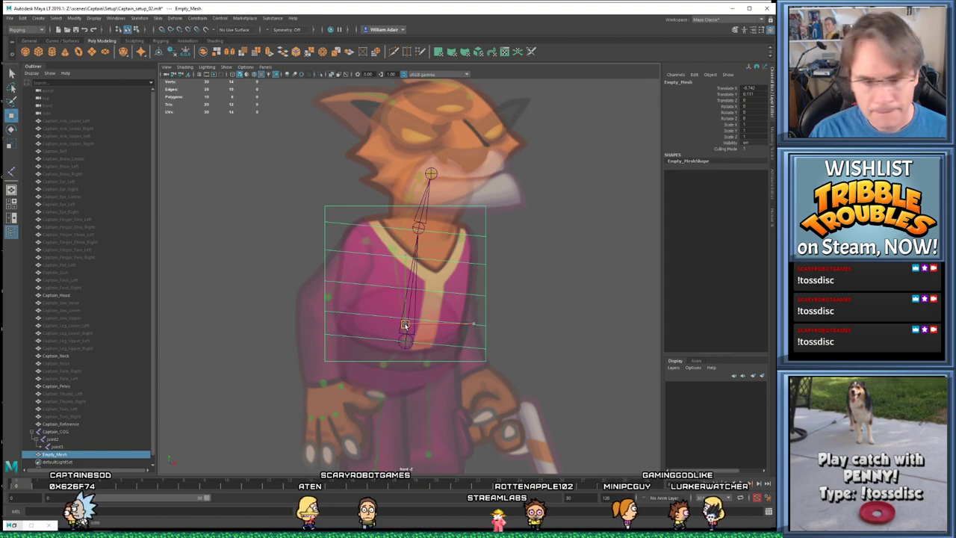
pyautogui.click(527, 314)
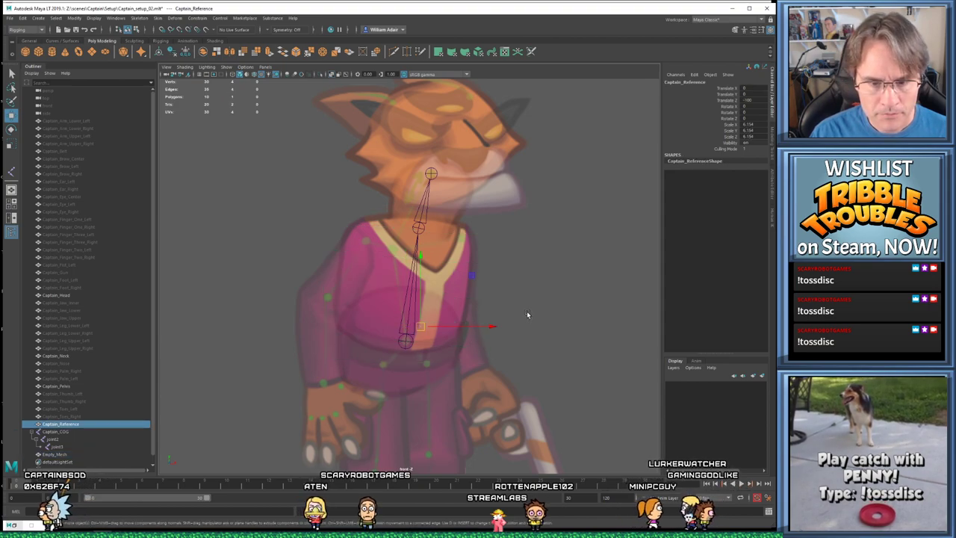
pyautogui.click(745, 142)
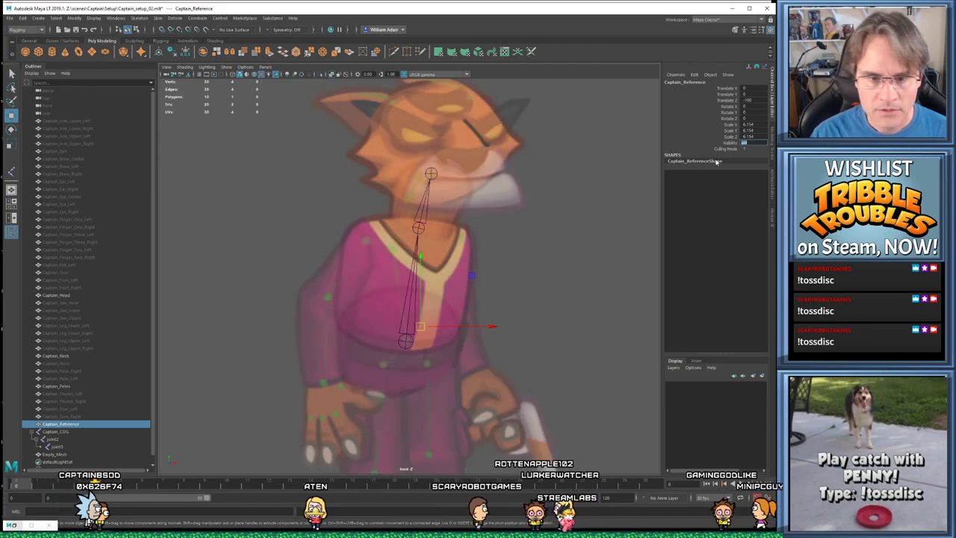
pyautogui.click(60, 386)
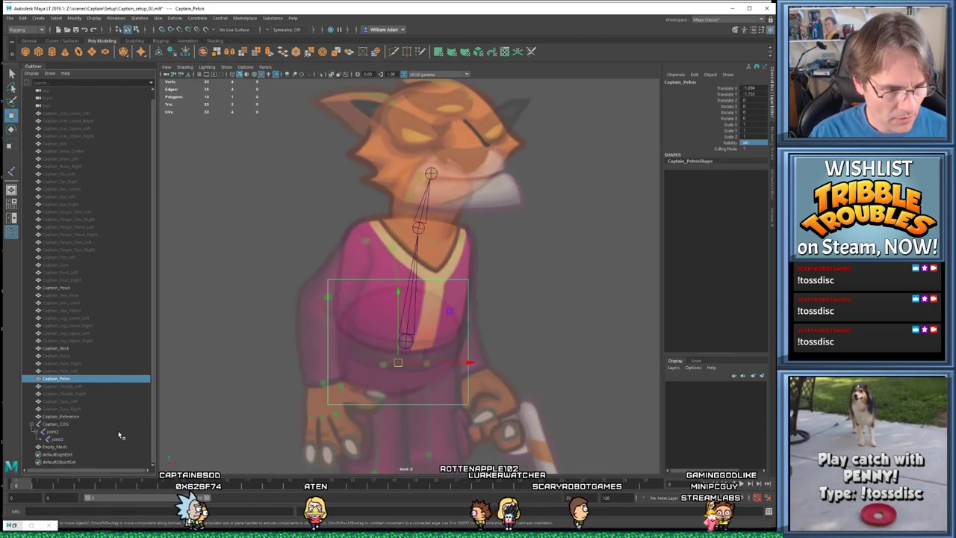
pyautogui.click(66, 447)
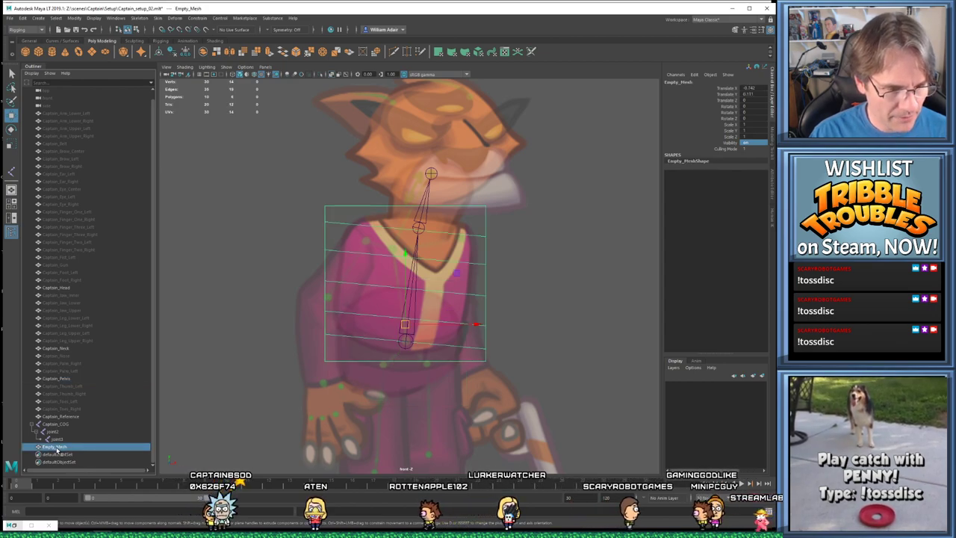
pyautogui.moveTo(72, 415); pyautogui.dragTo(72, 415)
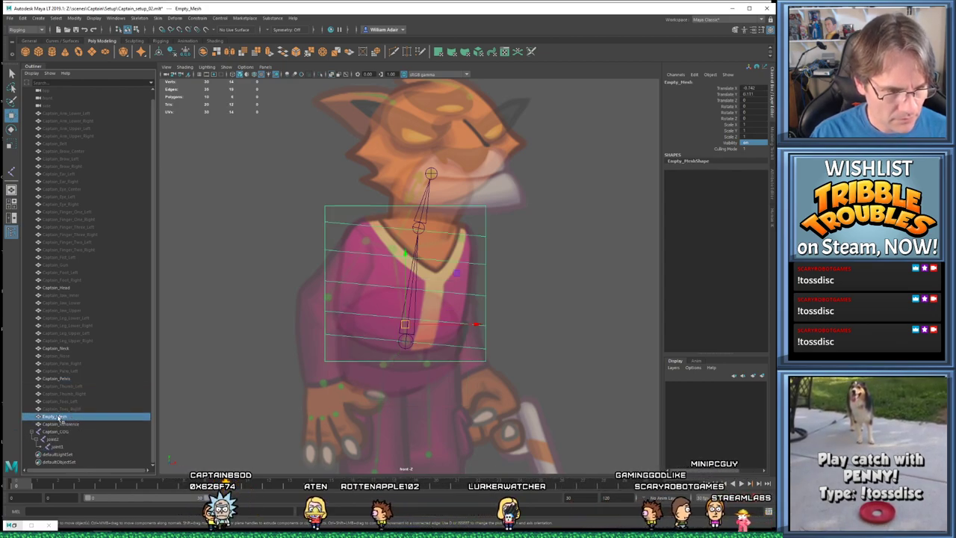
pyautogui.doubleClick(62, 417)
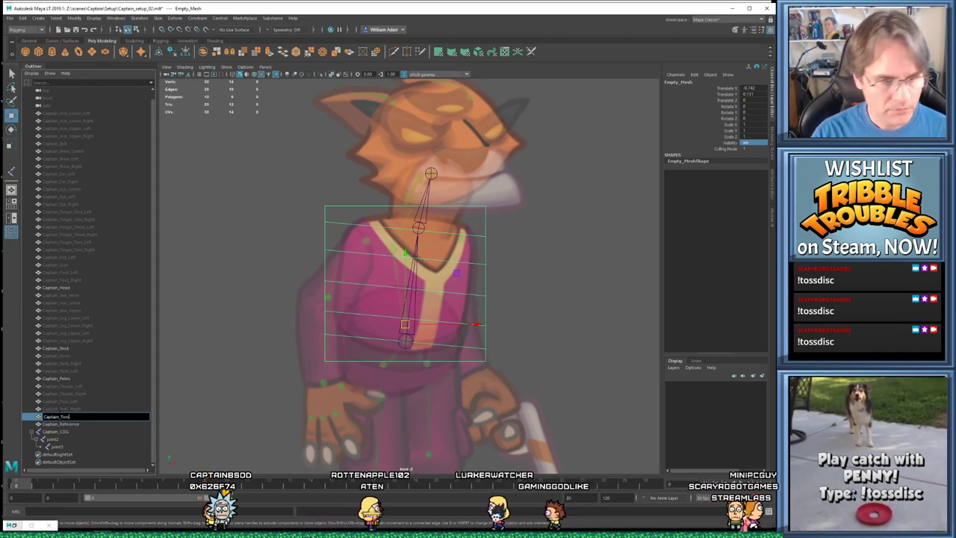
pyautogui.write('Captain_Torso')
pyautogui.press('Return')
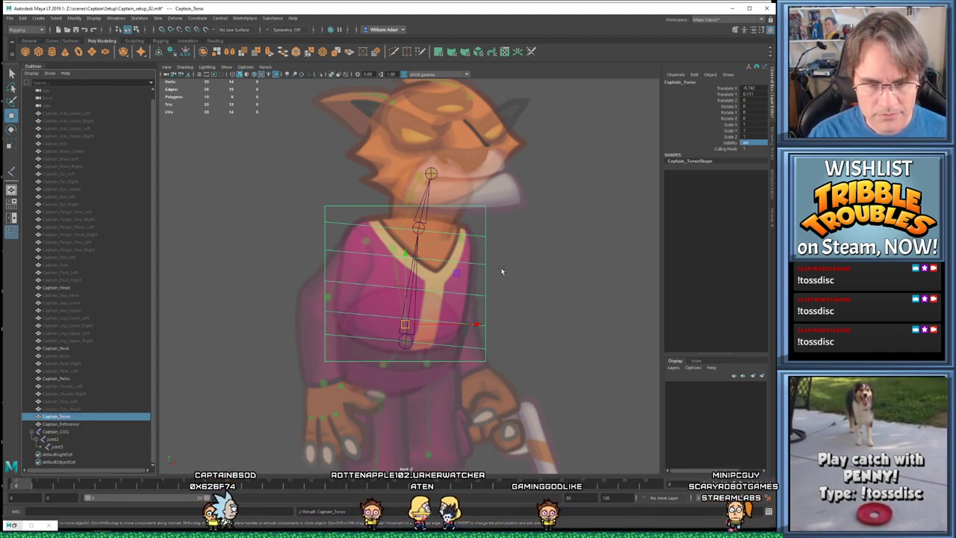
# Try hiding the torso with Visibility 0, undo it, and reselect the torso
pyautogui.click(760, 141)
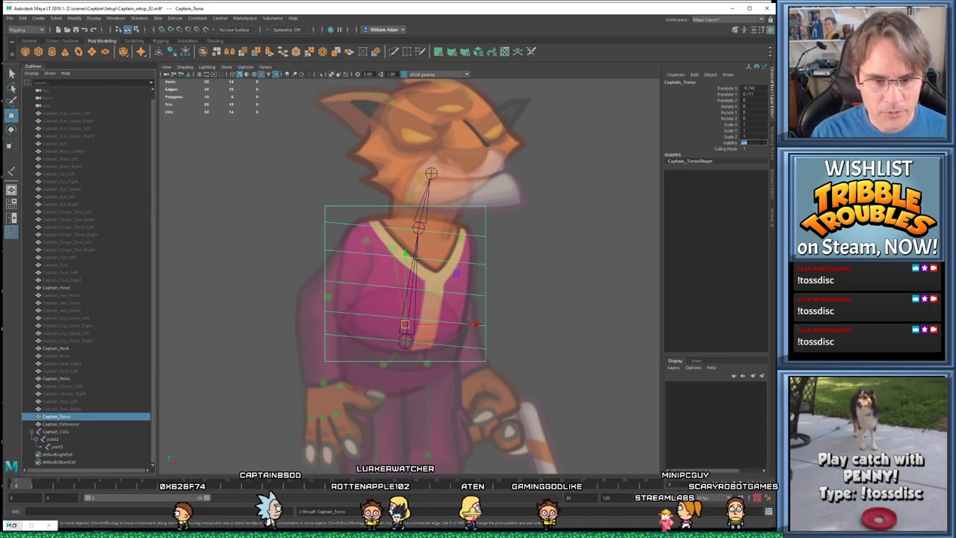
pyautogui.write('0')
pyautogui.press('Return')
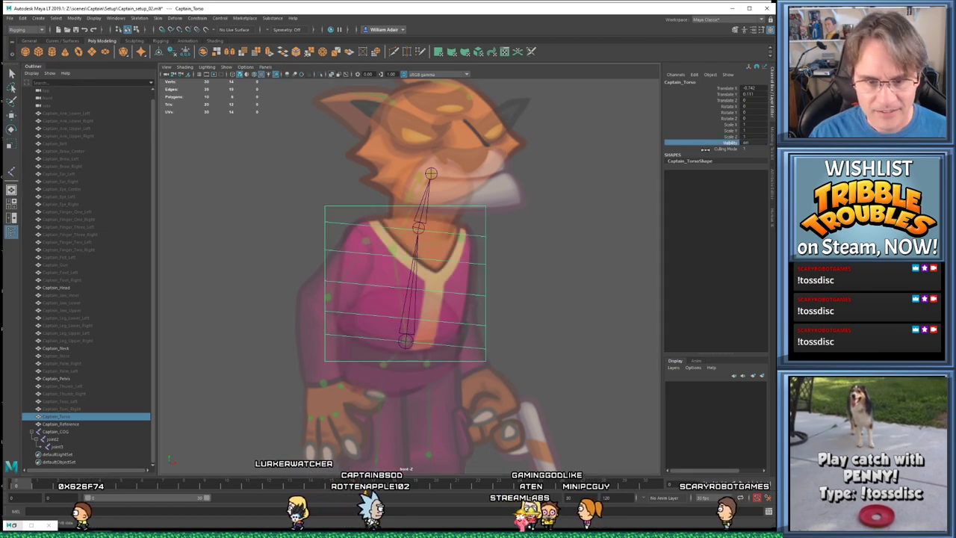
pyautogui.hotkey('ctrl', 'z')
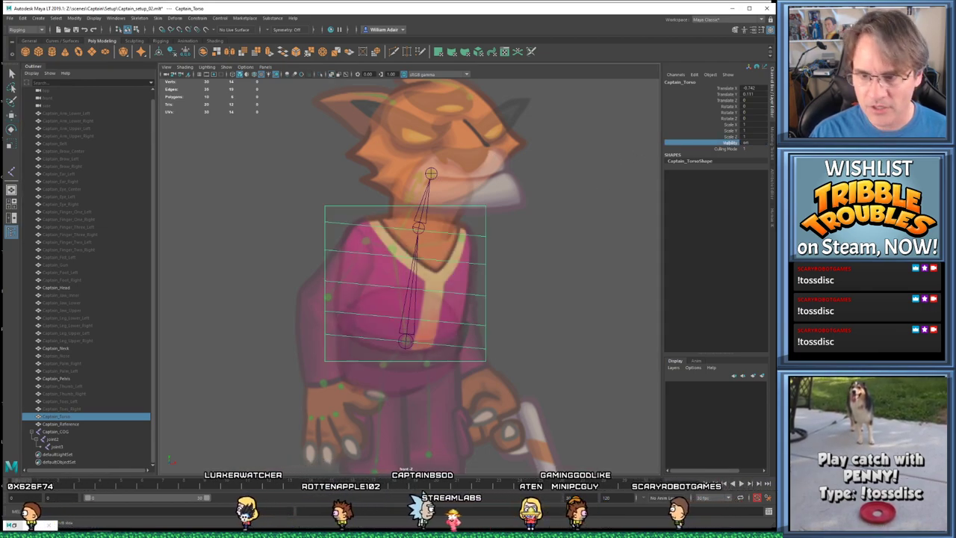
pyautogui.click(525, 275)
pyautogui.click(387, 312)
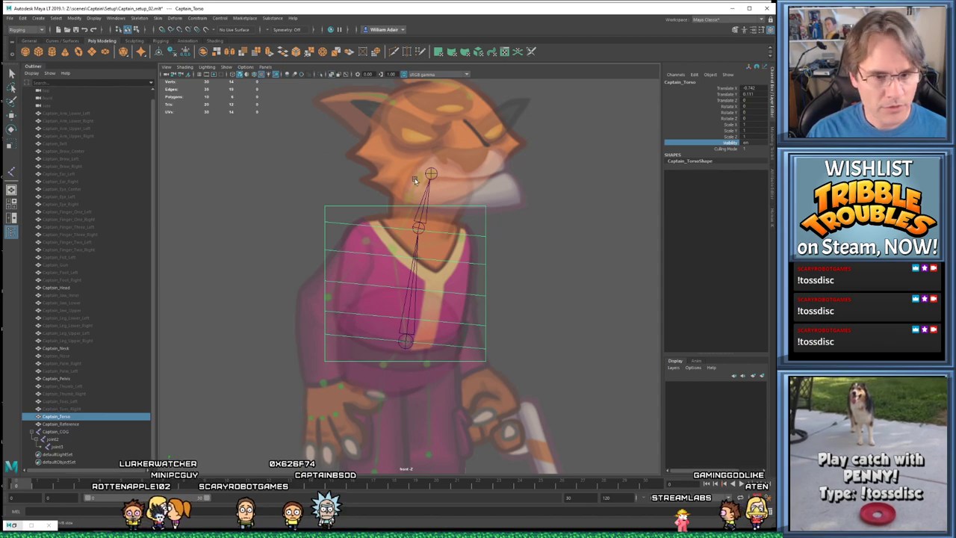
# Delete the old Captain_COG joint chain and turn on X-Ray shading
pyautogui.click(65, 432)
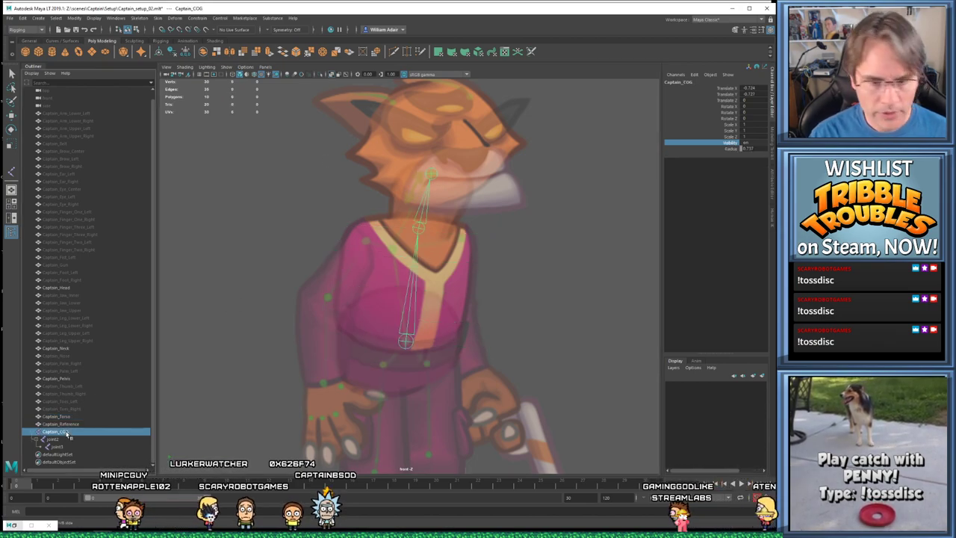
pyautogui.press('Delete')
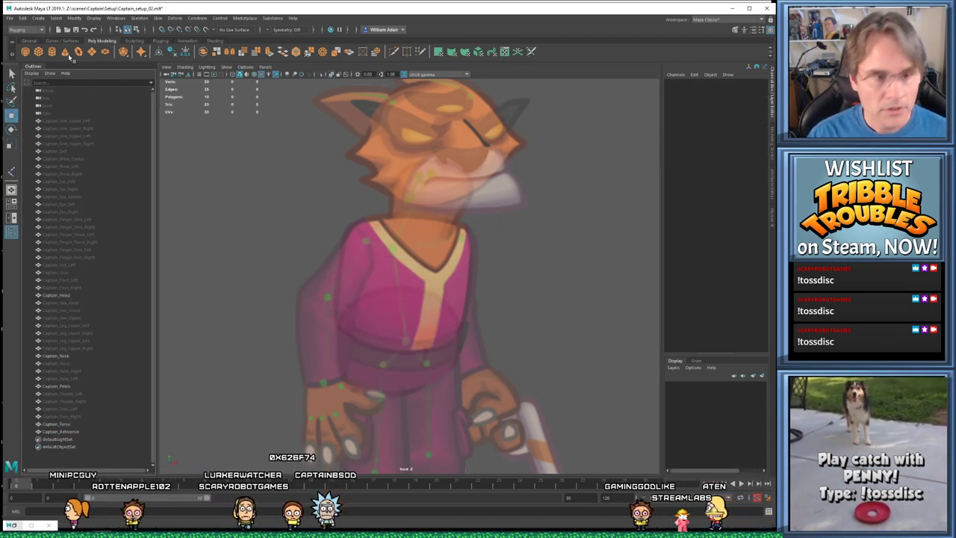
pyautogui.click(196, 68)
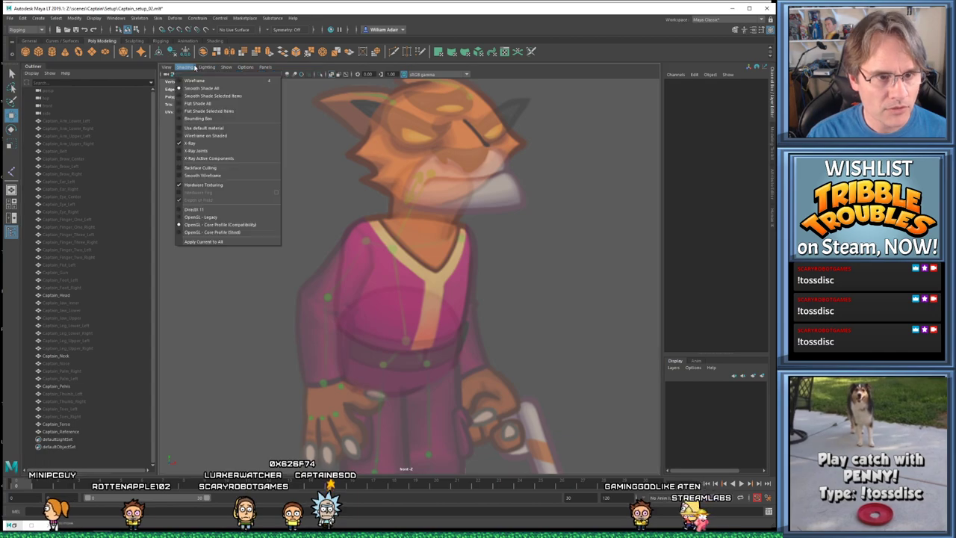
pyautogui.click(216, 142)
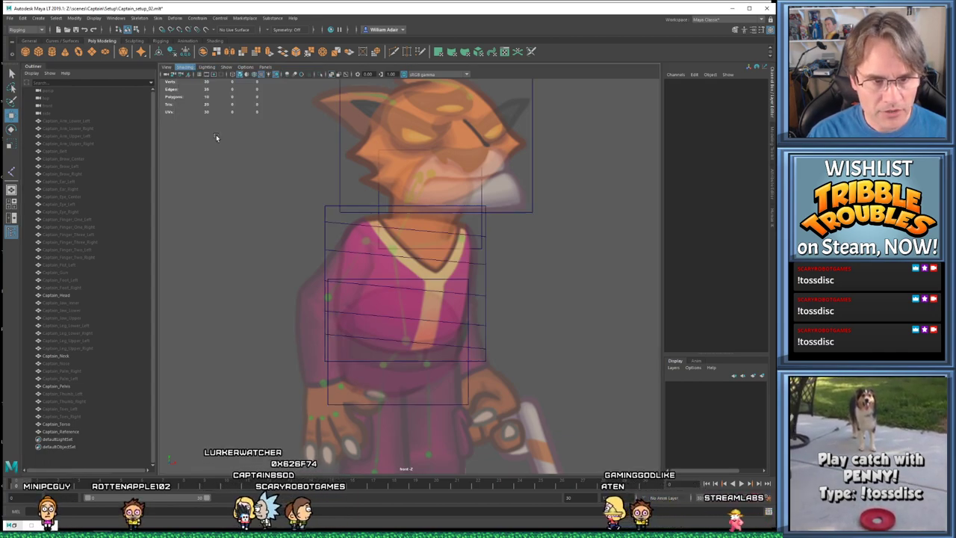
# Hide the pelvis, head and neck pieces by setting their Visibility to 0
pyautogui.click(439, 403)
pyautogui.click(744, 142)
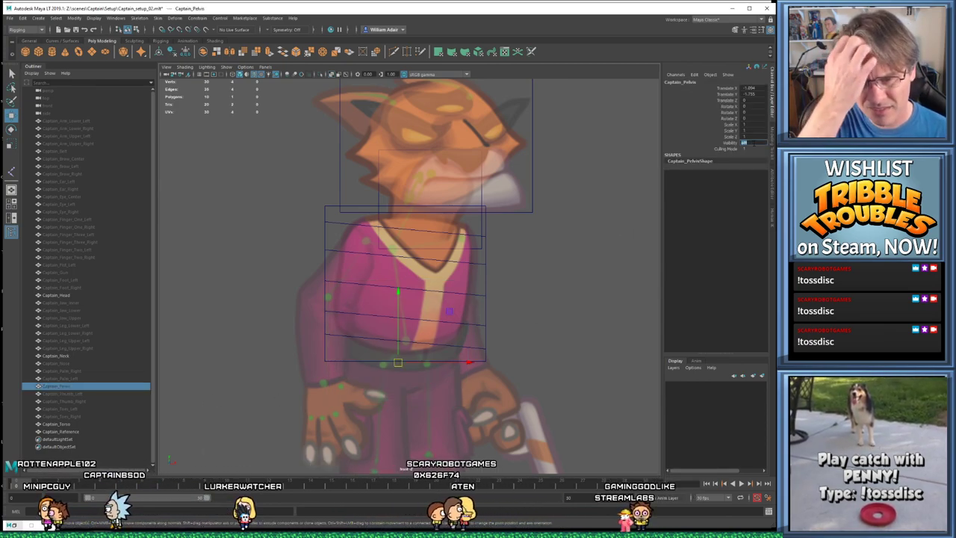
pyautogui.scroll(2, 546, 301)
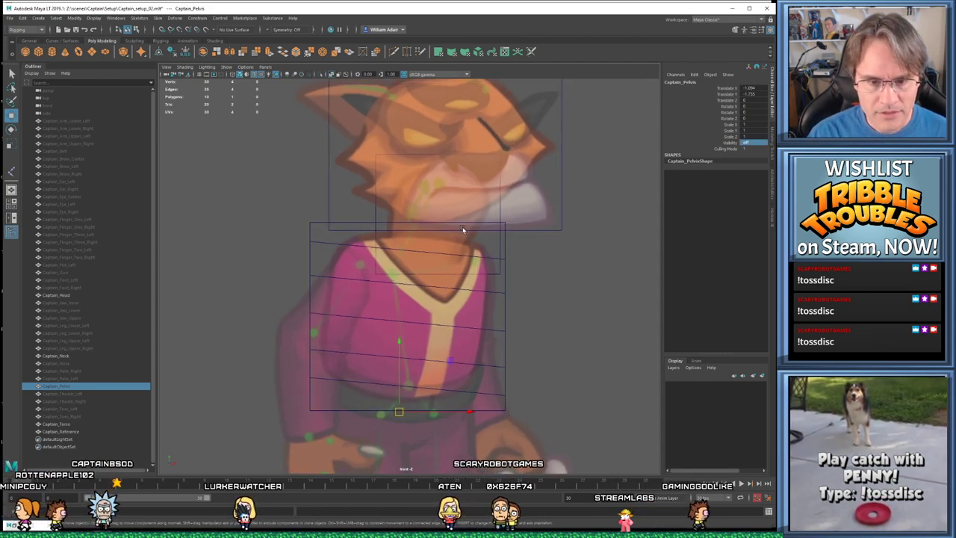
pyautogui.moveTo(498, 239); pyautogui.dragTo(525, 232)
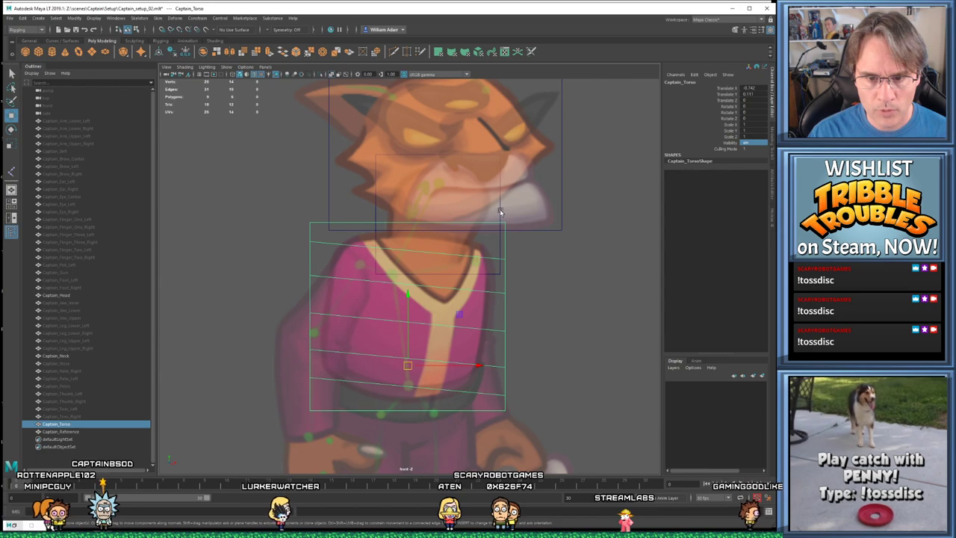
pyautogui.click(498, 206)
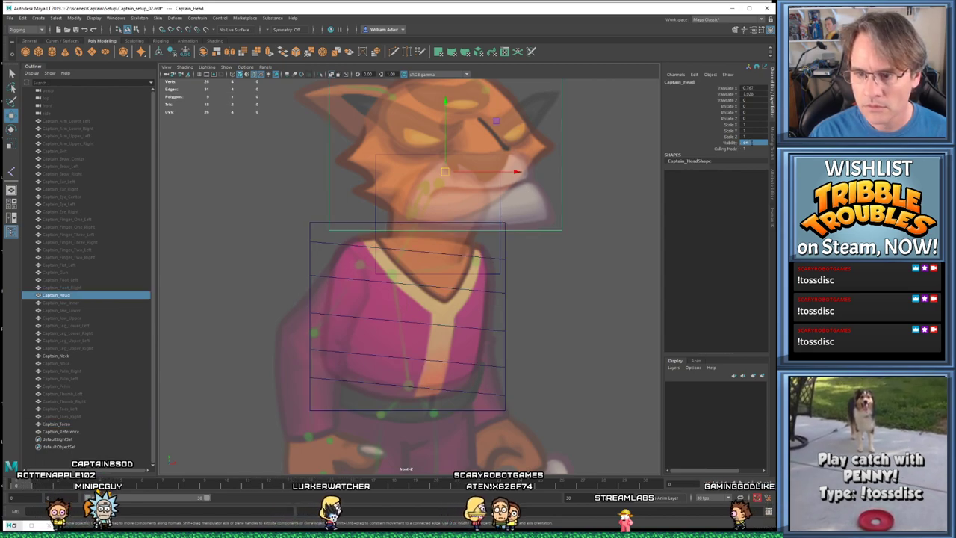
pyautogui.moveTo(552, 231); pyautogui.dragTo(572, 232, button='middle')
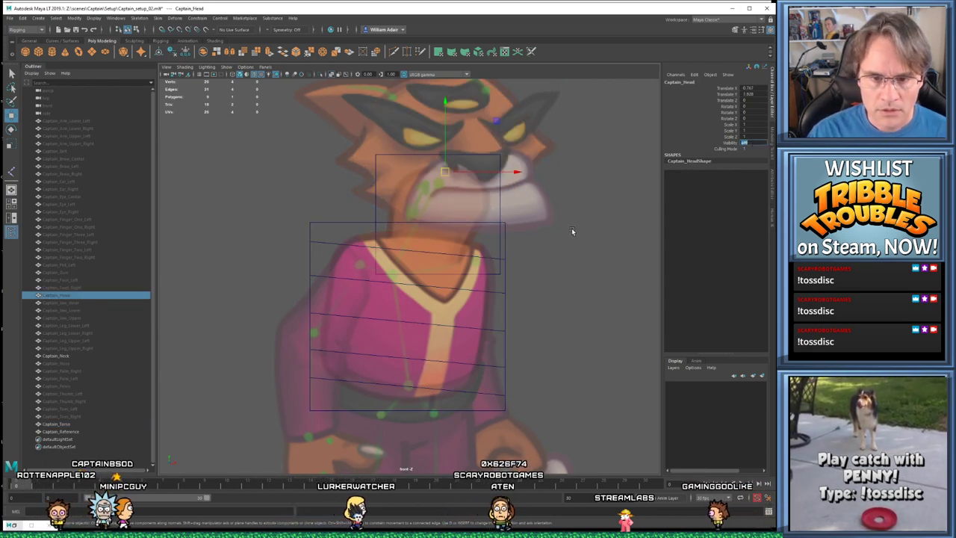
pyautogui.click(501, 202)
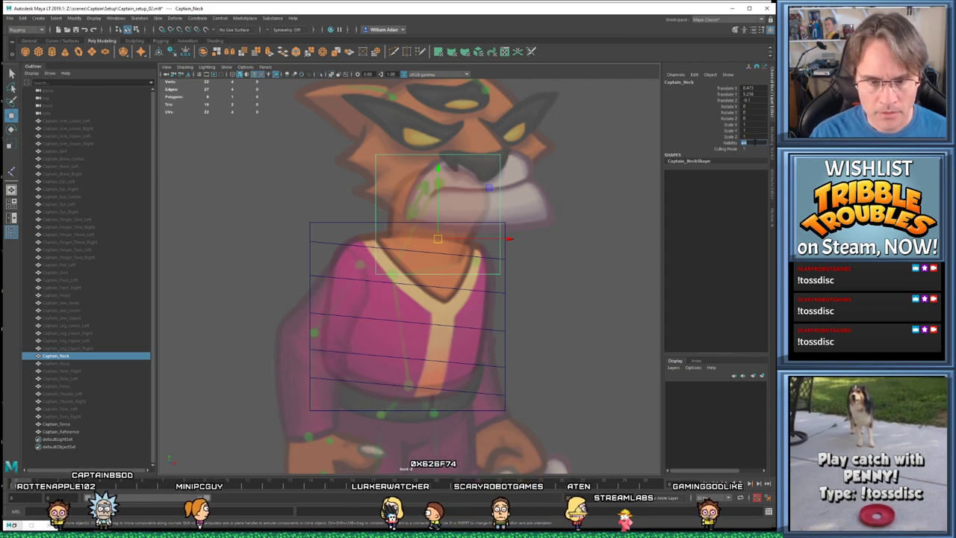
pyautogui.write('0')
pyautogui.press('Return')
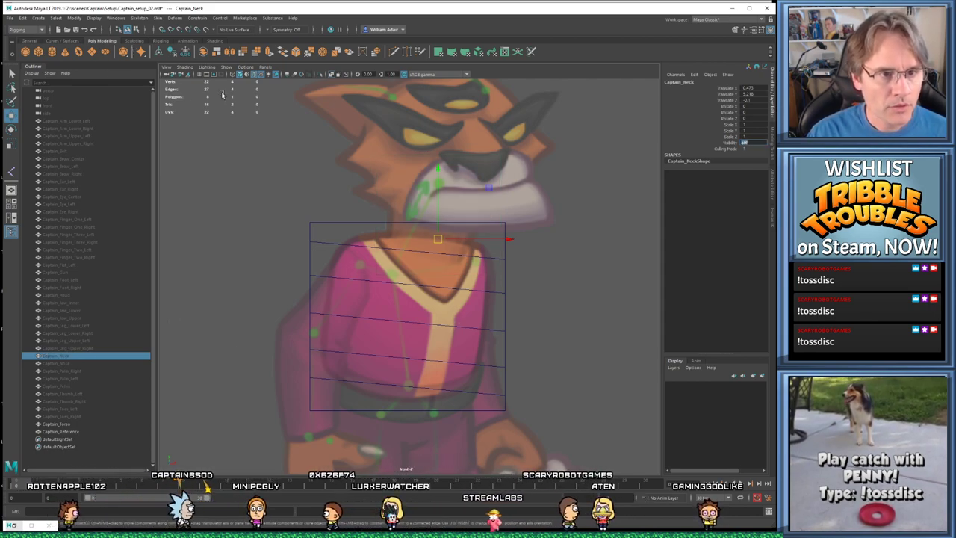
pyautogui.keyDown('alt'); pyautogui.moveTo(252, 192); pyautogui.dragTo(247, 177, button='middle'); pyautogui.keyUp('alt')
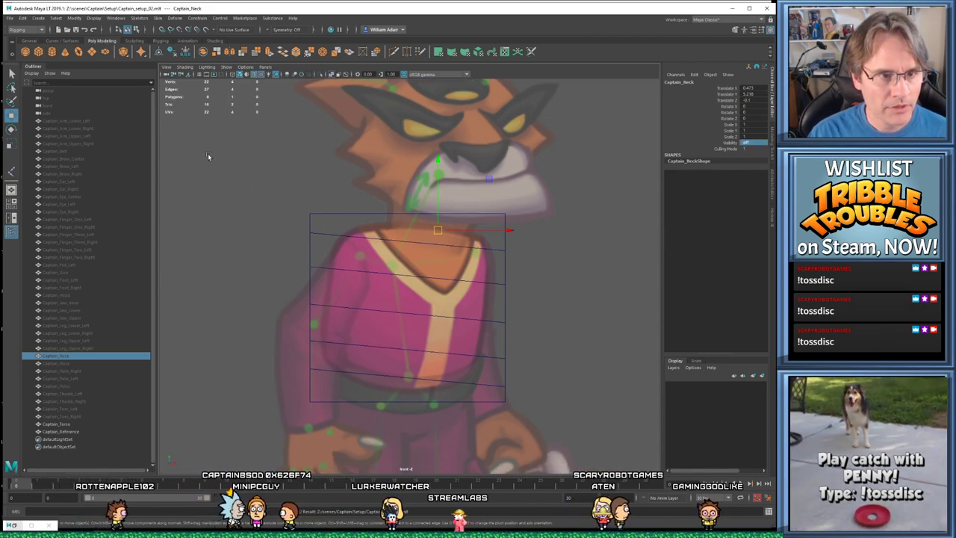
# With Skeleton > Create Joints, place a root joint at the torso mesh's base
pyautogui.click(162, 19)
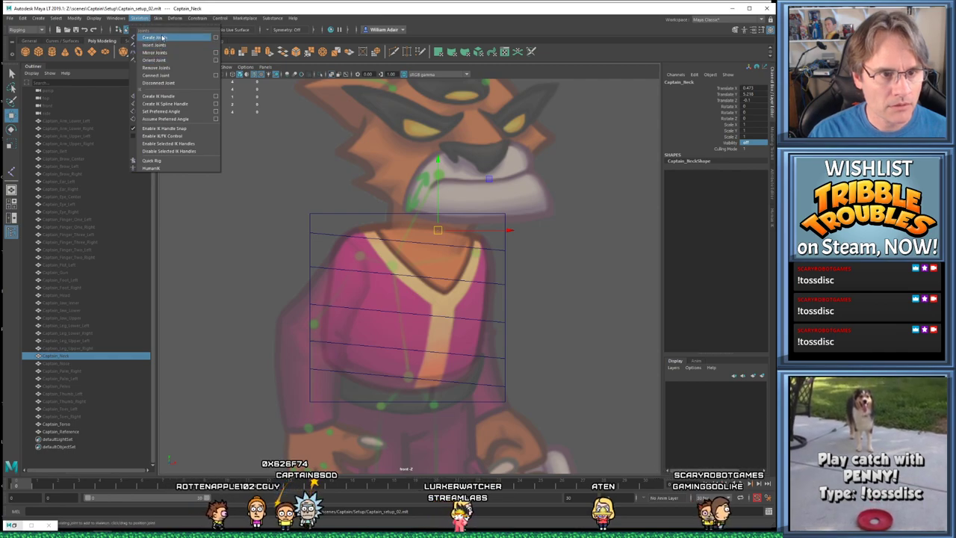
pyautogui.click(163, 37)
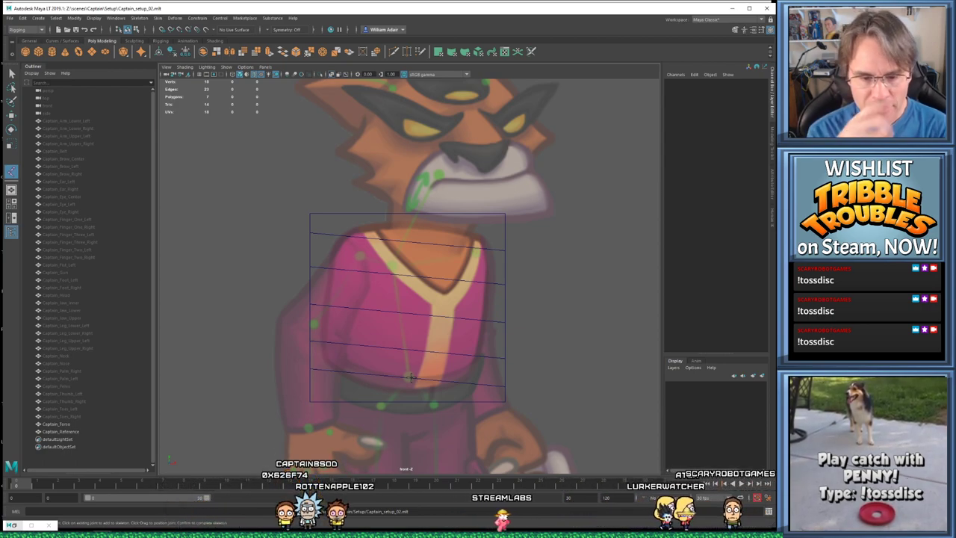
pyautogui.keyDown('alt'); pyautogui.moveTo(560, 333); pyautogui.dragTo(556, 248, button='middle'); pyautogui.keyUp('alt')
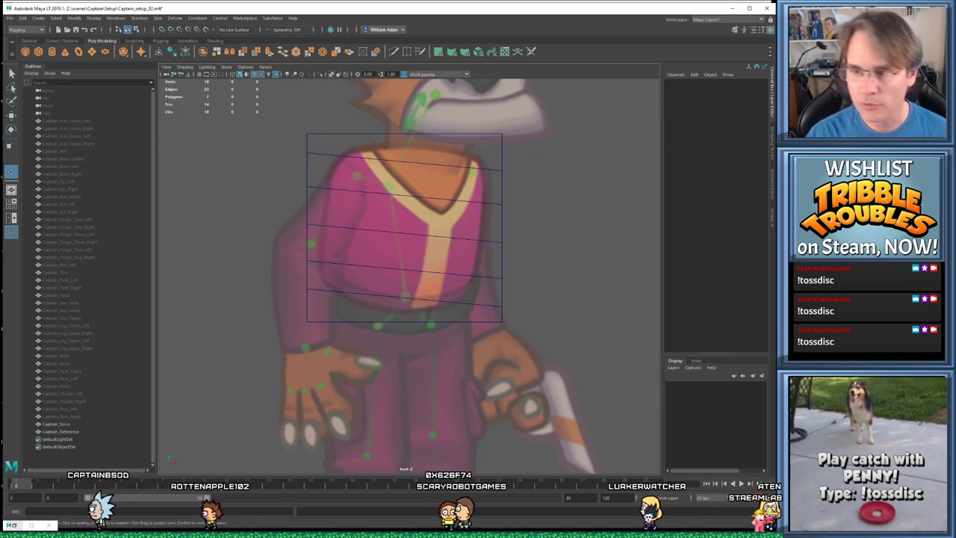
pyautogui.hotkey('alt', 'Tab')
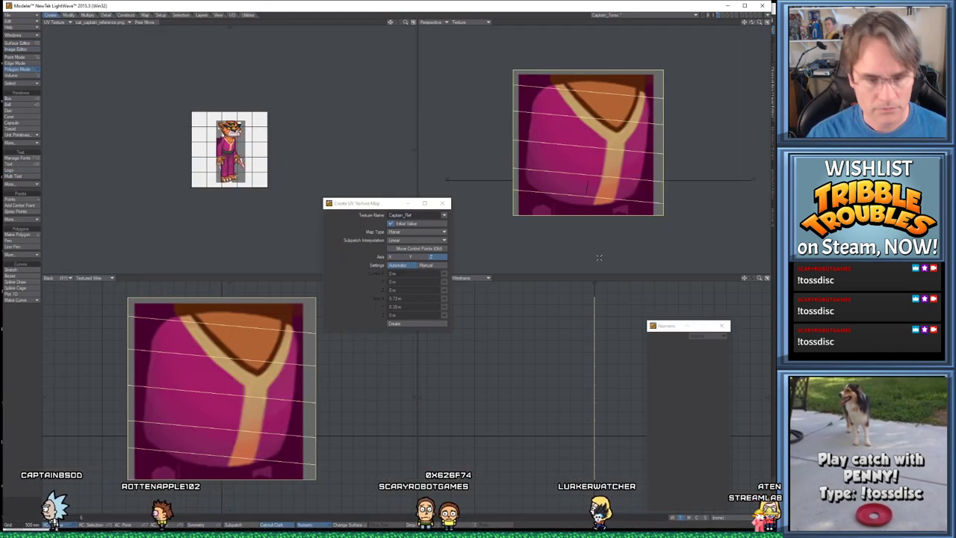
pyautogui.hotkey('alt', 'Tab')
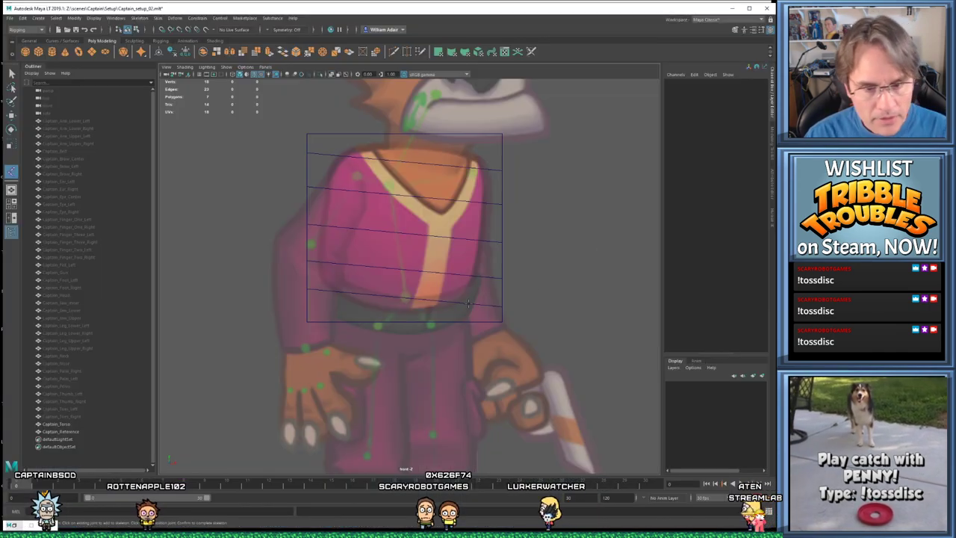
pyautogui.click(404, 325)
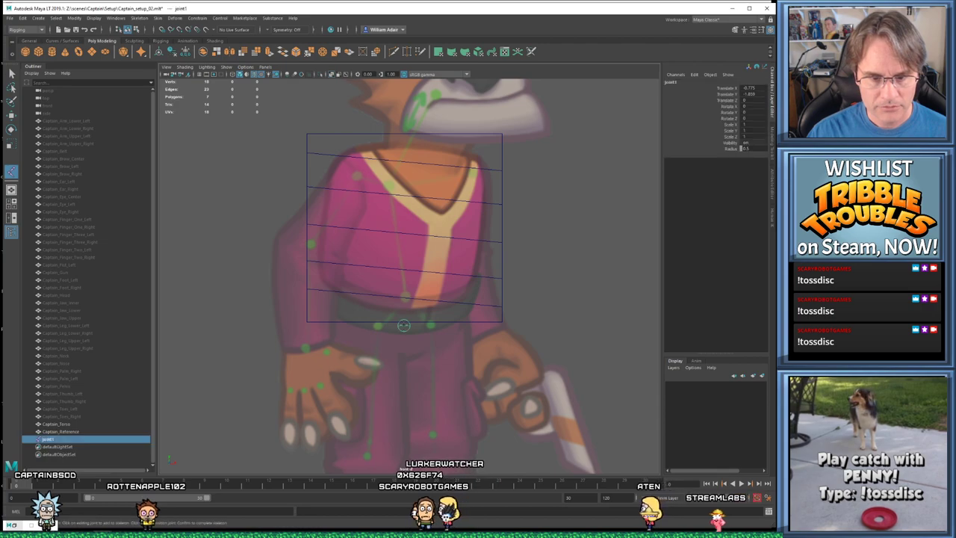
# Add joints up through the chest to the chin and finish the five-joint chain
pyautogui.click(404, 295)
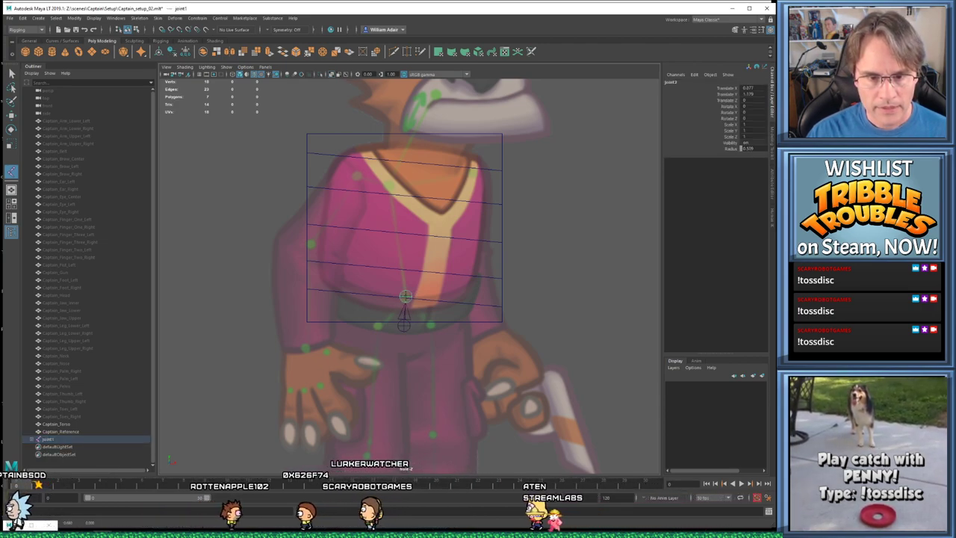
pyautogui.click(410, 234)
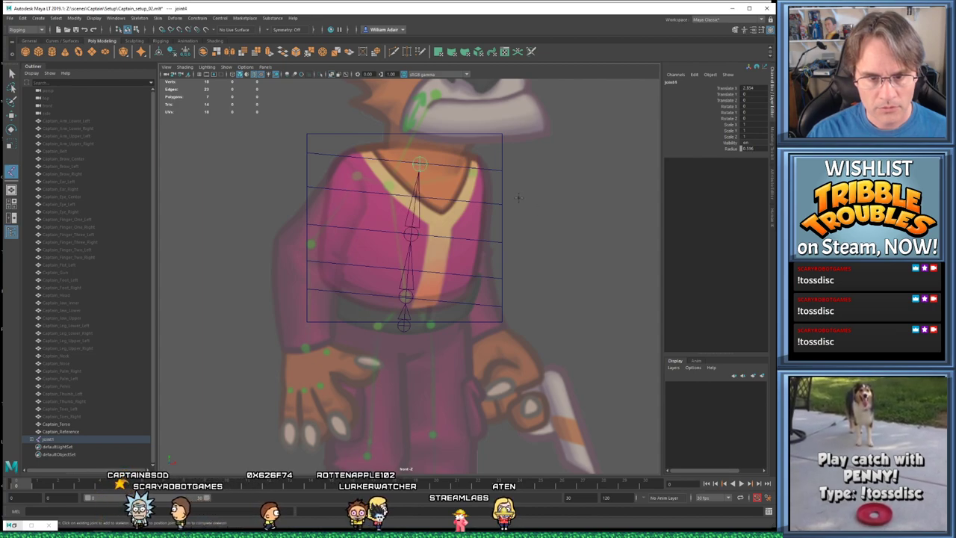
pyautogui.keyDown('alt'); pyautogui.moveTo(517, 197); pyautogui.dragTo(505, 289, button='middle'); pyautogui.keyUp('alt')
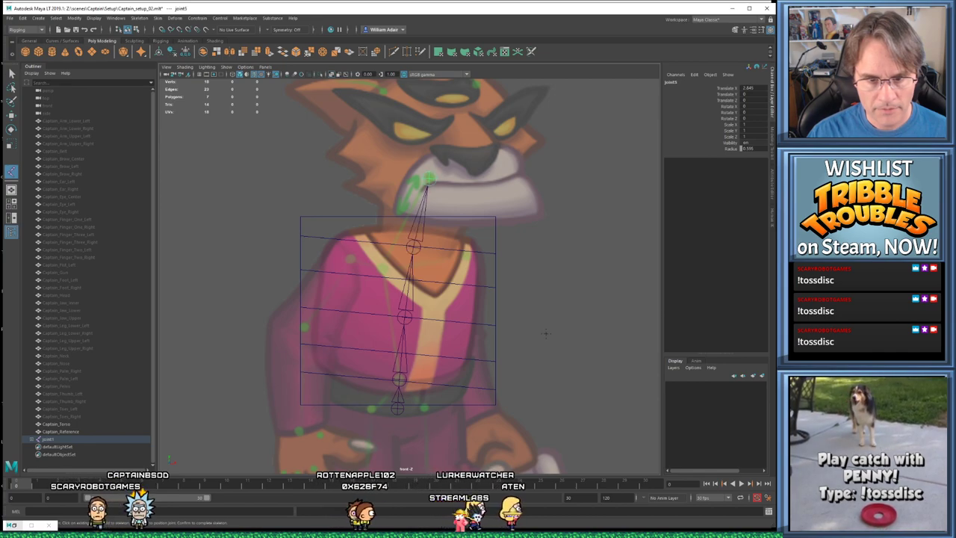
pyautogui.keyDown('alt'); pyautogui.moveTo(545, 334); pyautogui.dragTo(535, 283, button='middle'); pyautogui.keyUp('alt')
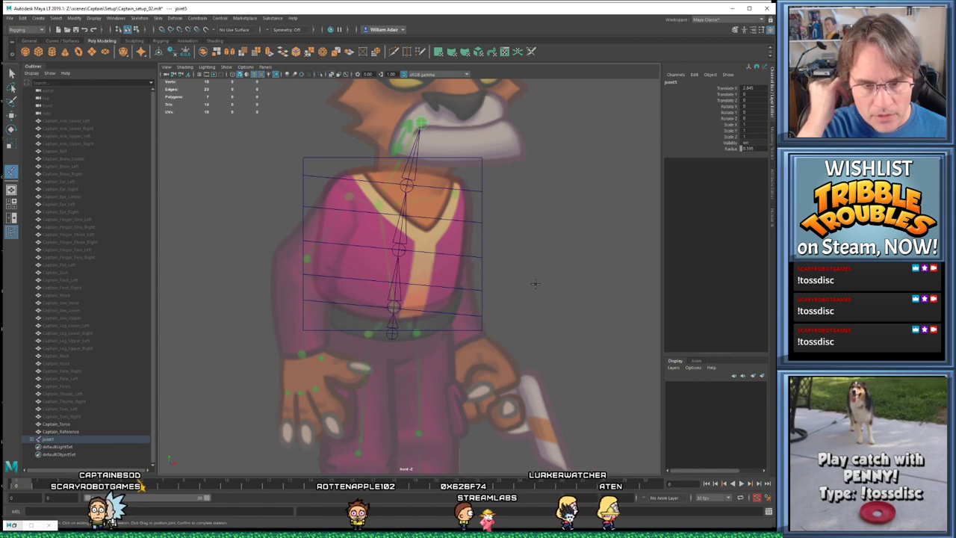
pyautogui.keyDown('alt'); pyautogui.moveTo(462, 215); pyautogui.dragTo(506, 269, button='right'); pyautogui.keyUp('alt')
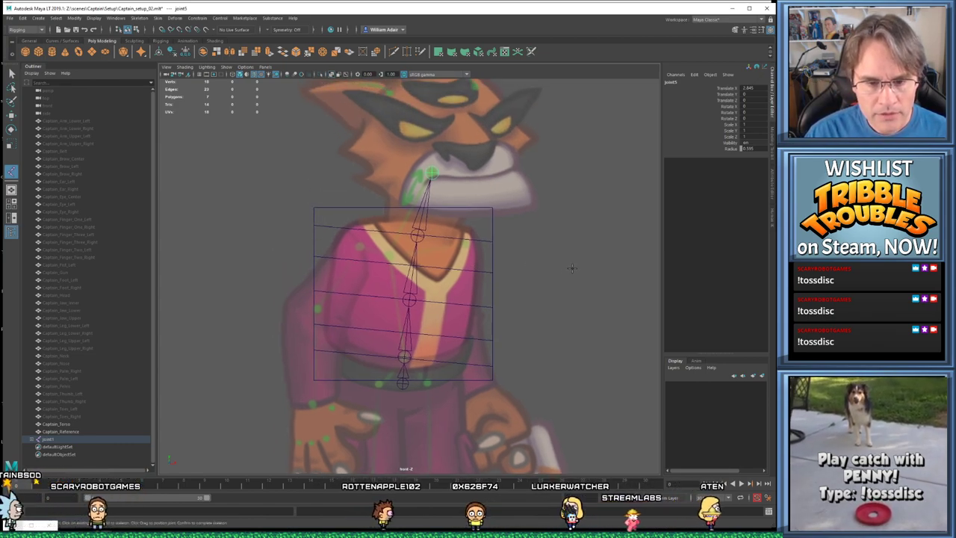
pyautogui.press('Return')
pyautogui.press('w')
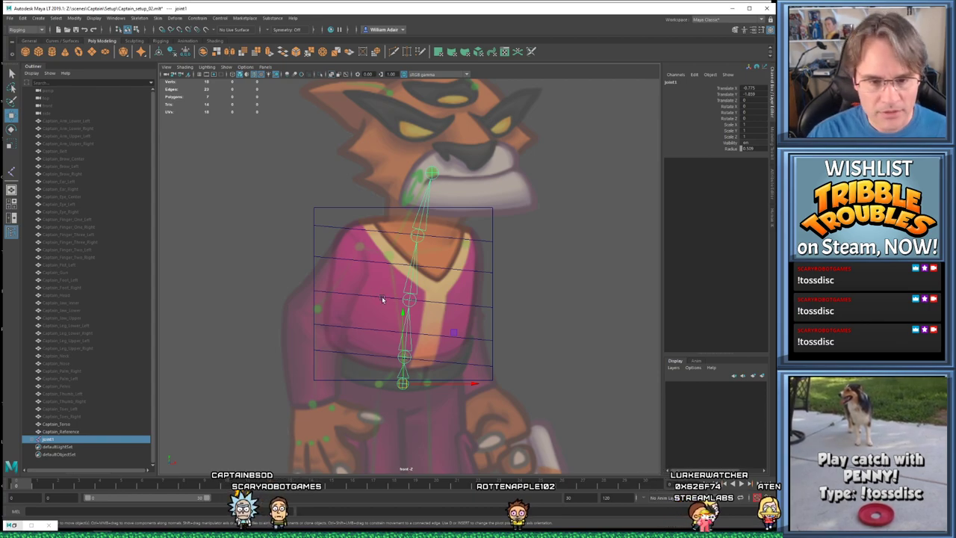
# Expand the new chain in the Outliner and rename the root joint Captain_COG
pyautogui.keyDown('shift'); pyautogui.click(33, 442); pyautogui.keyUp('shift')
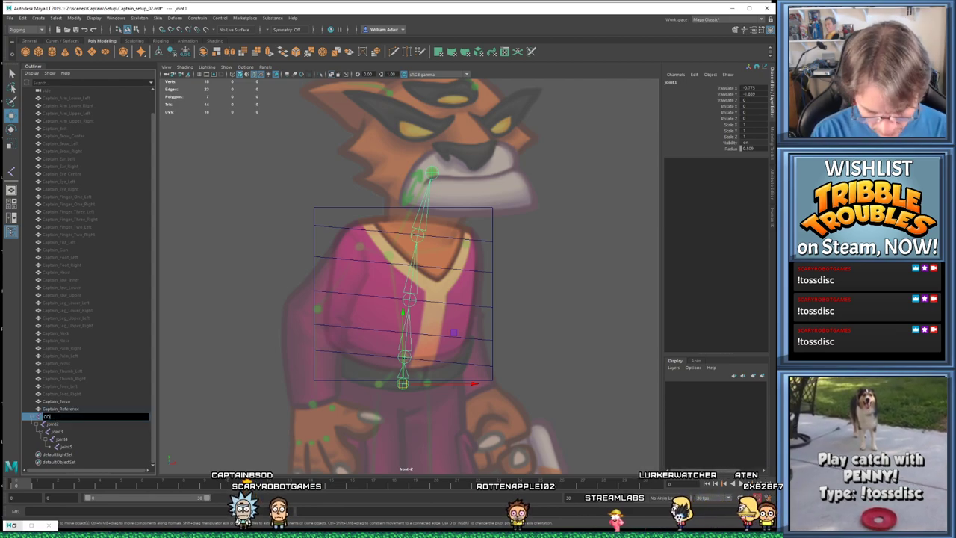
pyautogui.click(53, 423)
pyautogui.doubleClick(54, 423)
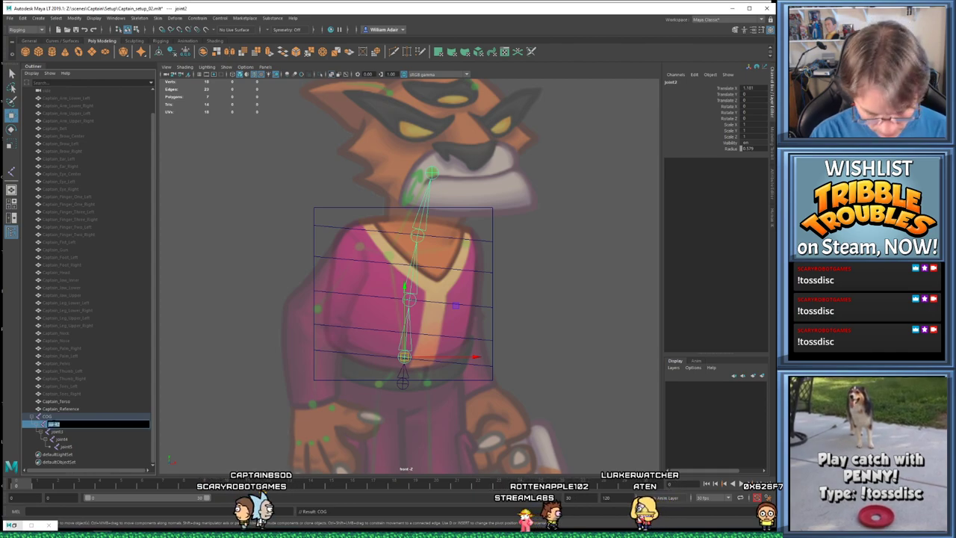
pyautogui.click(52, 416)
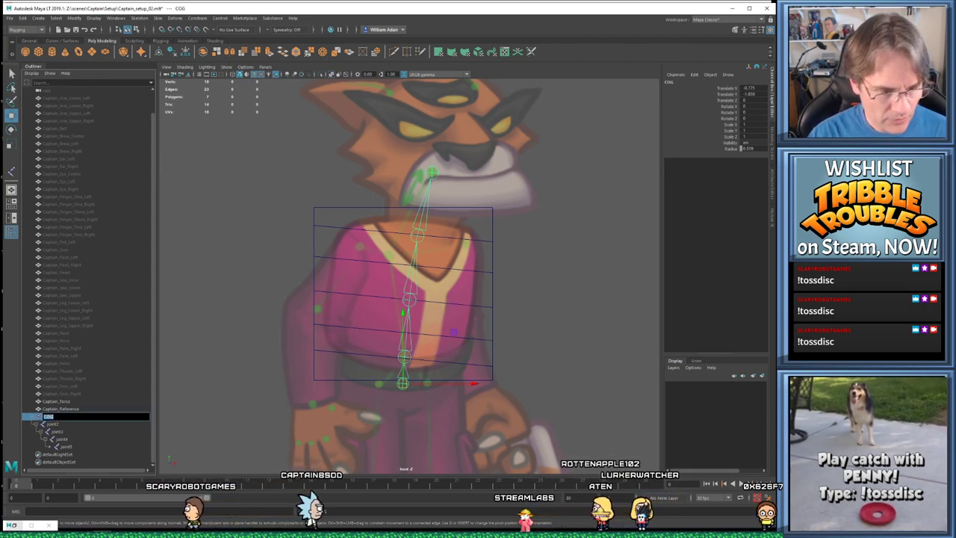
pyautogui.press('Home')
pyautogui.write('Captain_')
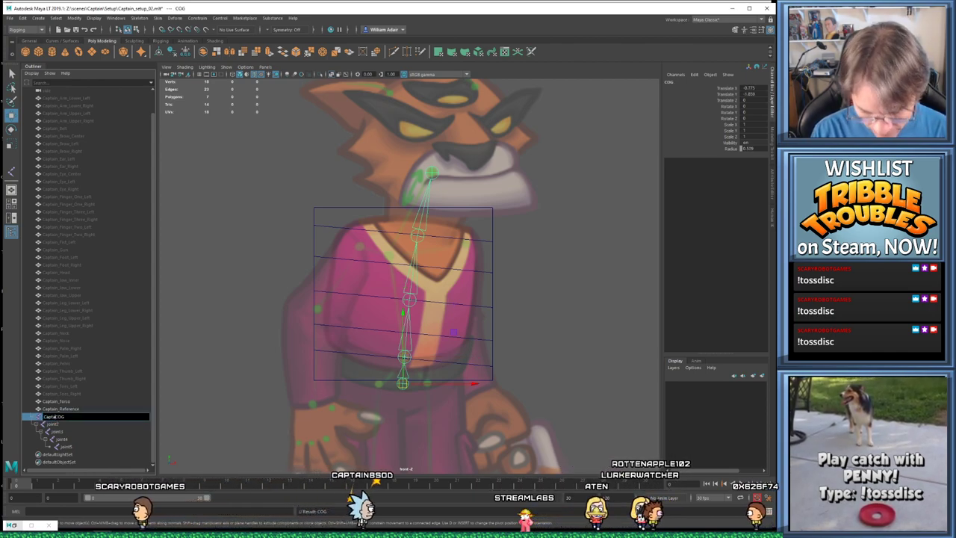
pyautogui.press('Return')
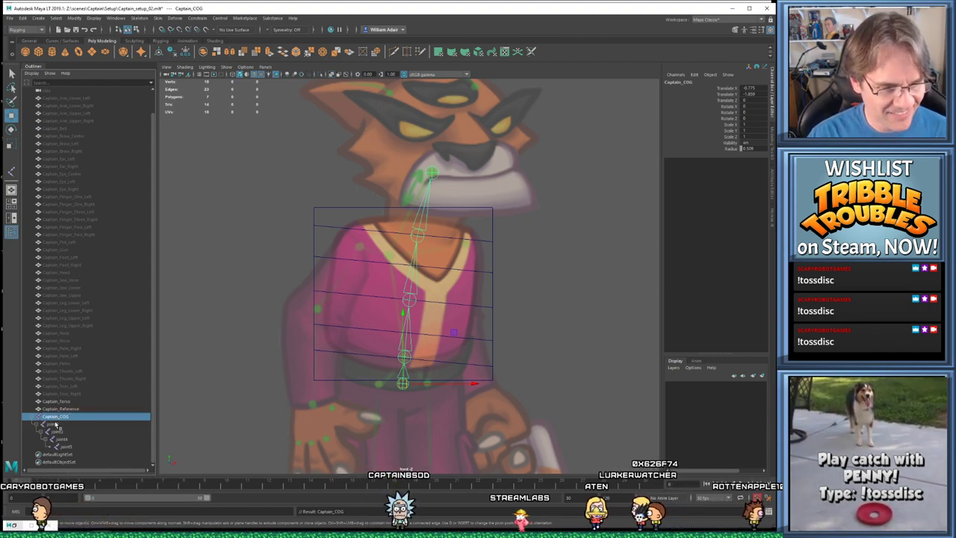
# Rename the remaining joints Captain_Spine1, Captain_Spine2, Captain_Neck and Captain_Head
pyautogui.doubleClick(54, 424)
pyautogui.write('Captain_Spine1')
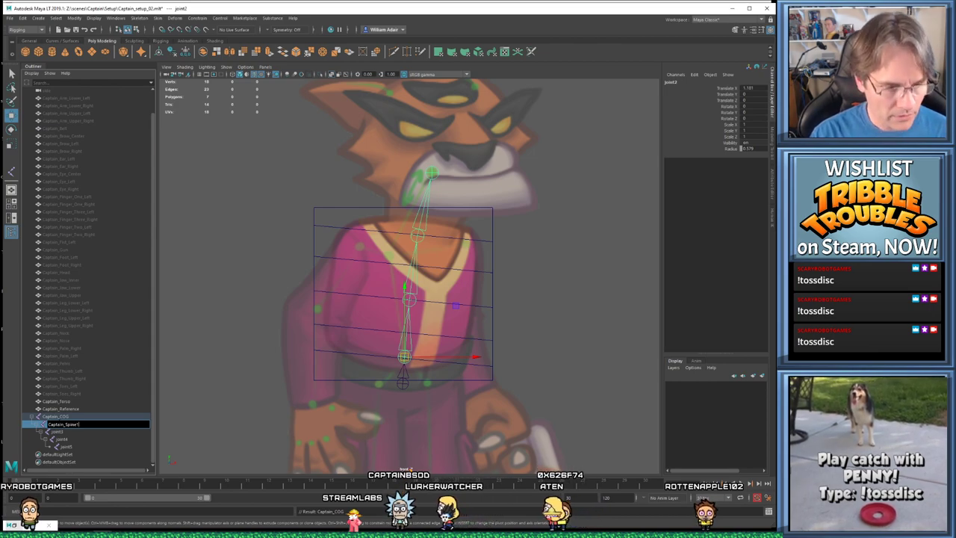
pyautogui.click(58, 433)
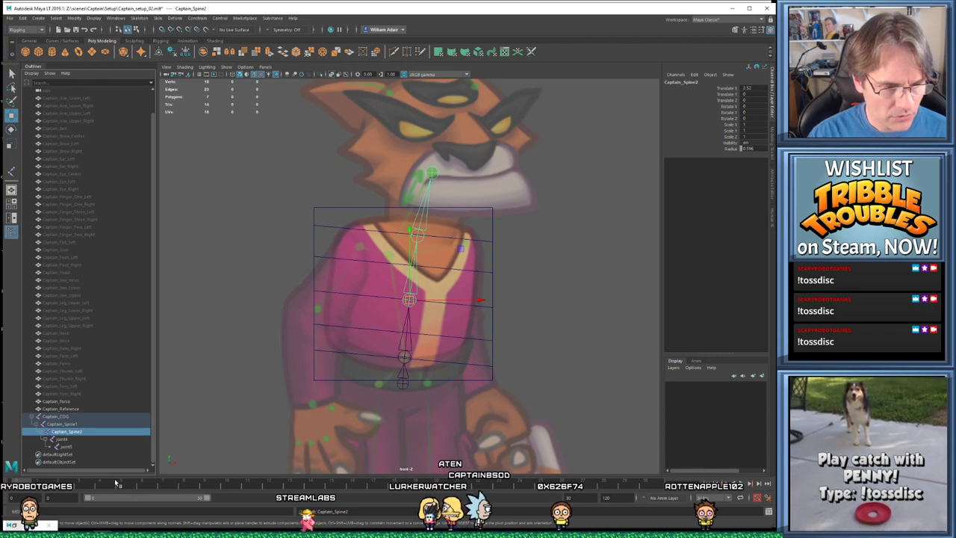
pyautogui.doubleClick(66, 439)
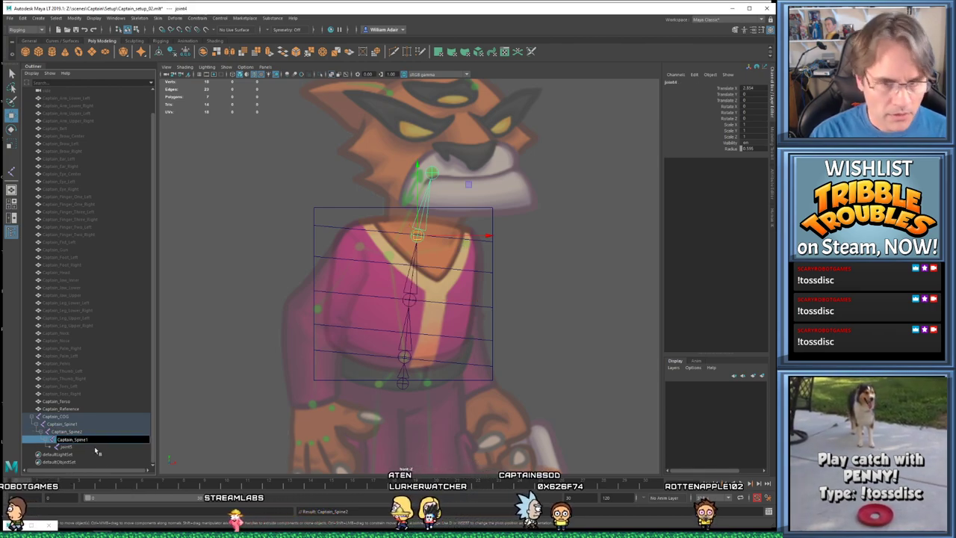
pyautogui.write('Captain_Spine')
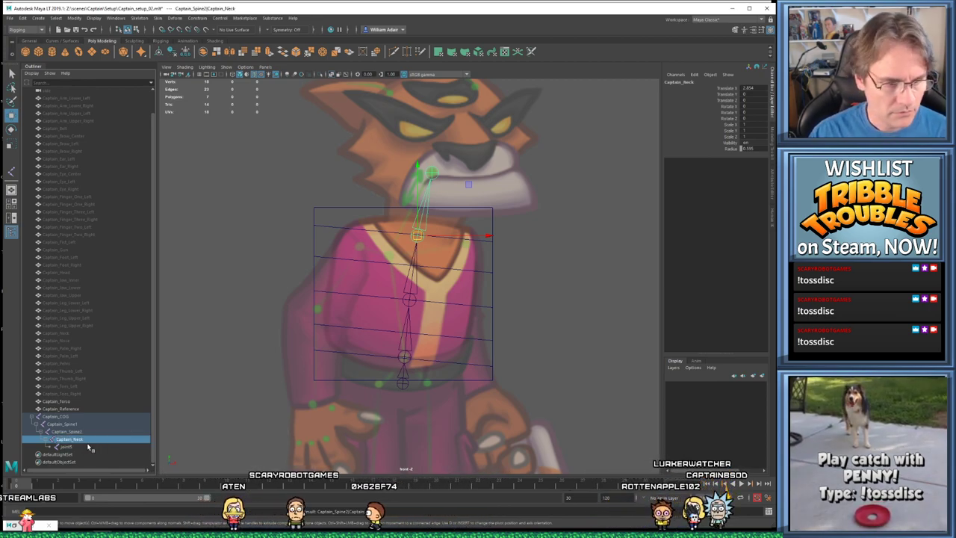
pyautogui.doubleClick(65, 446)
pyautogui.write('Captain_Spine')
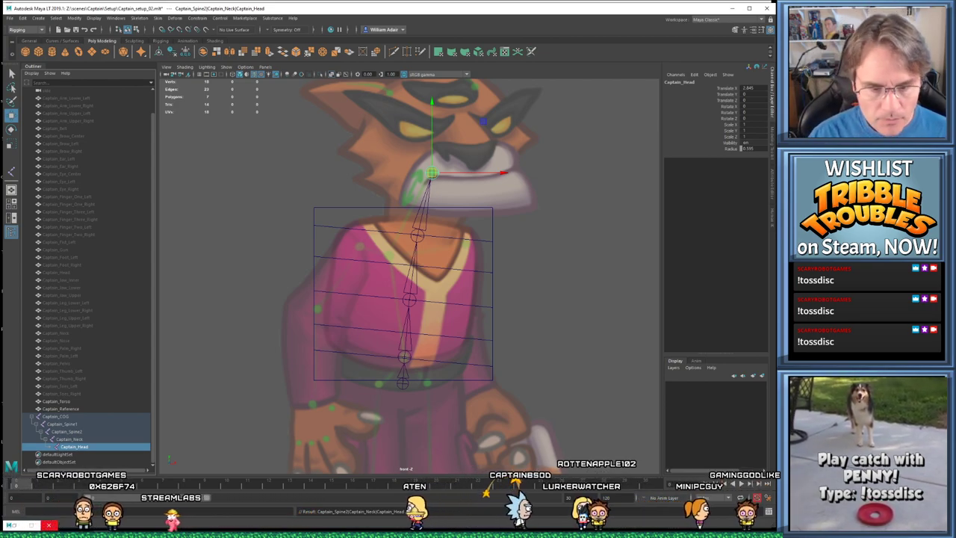
# Start a joint chain under Captain_Spine2 with a shoulder joint on the torso's left
pyautogui.keyDown('alt'); pyautogui.moveTo(574, 295); pyautogui.dragTo(574, 292, button='middle'); pyautogui.keyUp('alt')
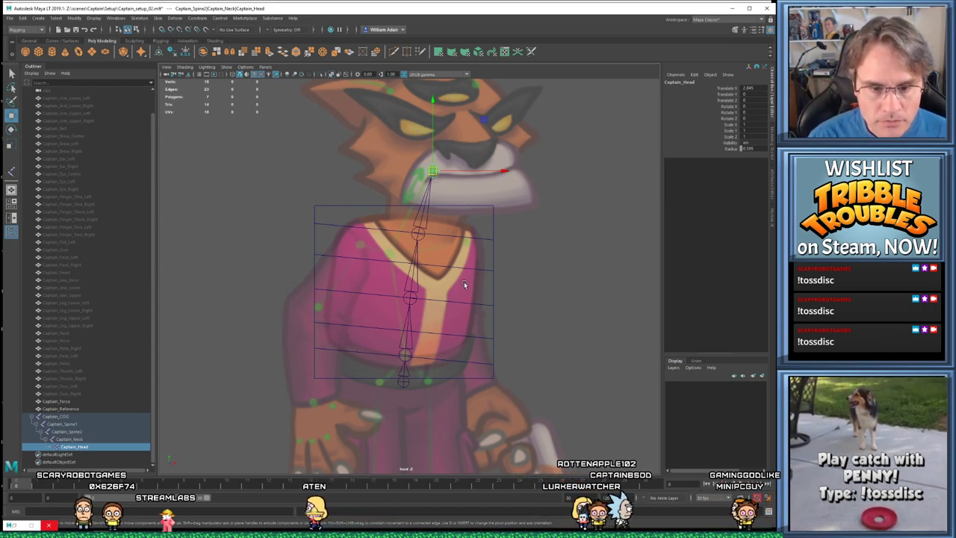
pyautogui.click(142, 19)
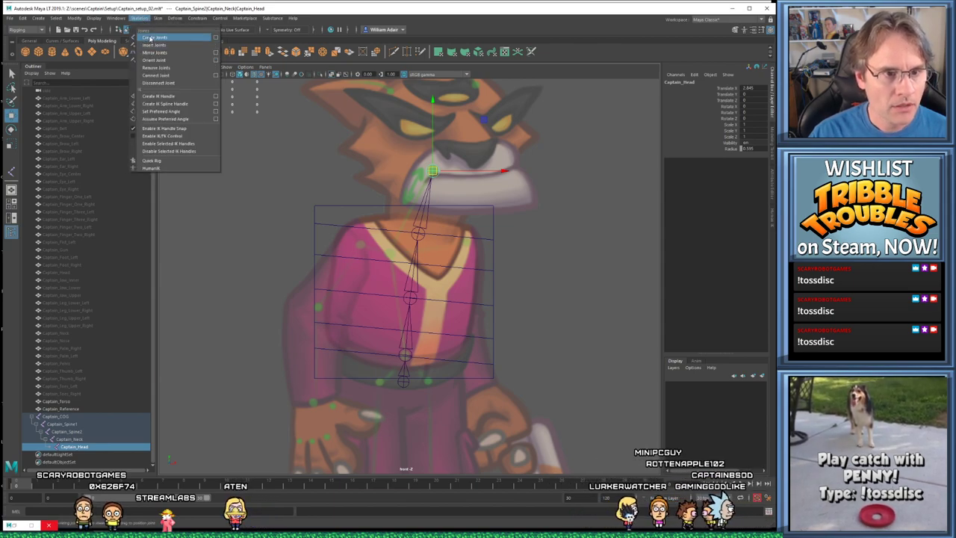
pyautogui.click(150, 37)
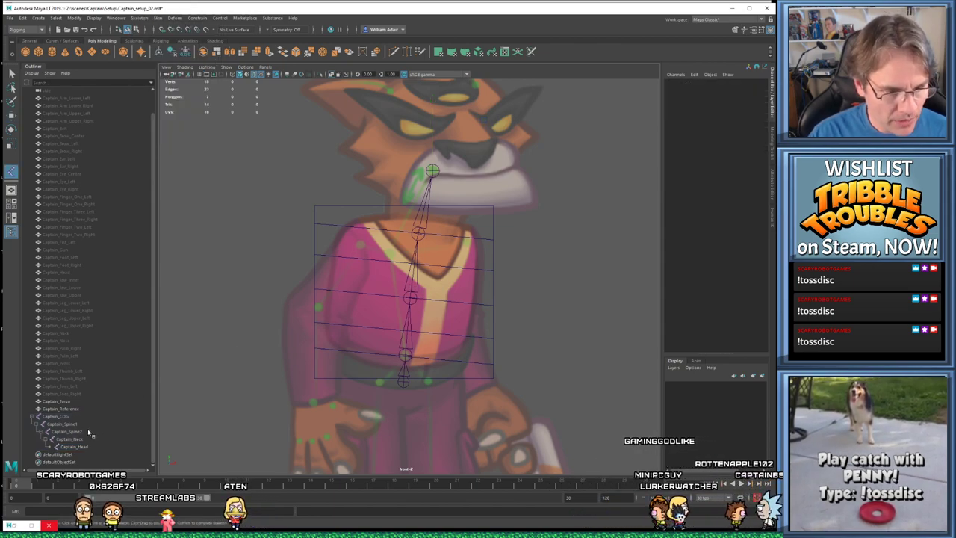
pyautogui.click(88, 431)
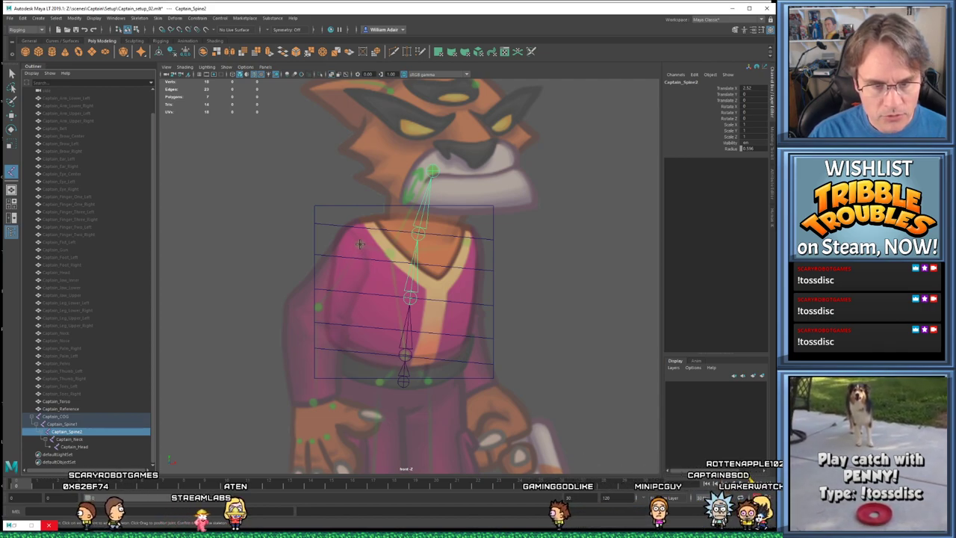
pyautogui.click(360, 244)
# Add left elbow and hand joints to complete the first arm chain
pyautogui.click(318, 306)
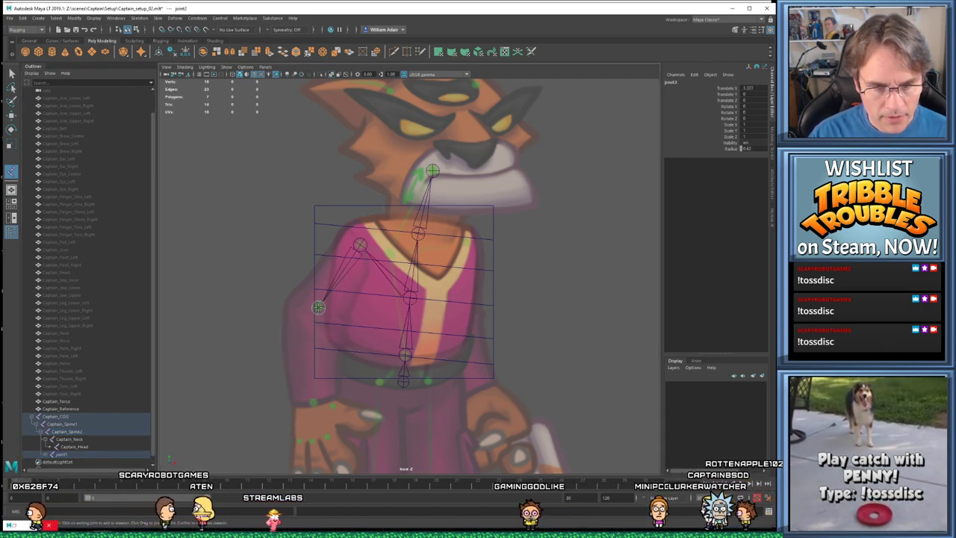
pyautogui.click(313, 402)
pyautogui.keyDown('alt'); pyautogui.moveTo(462, 375); pyautogui.dragTo(441, 309, button='middle'); pyautogui.keyUp('alt')
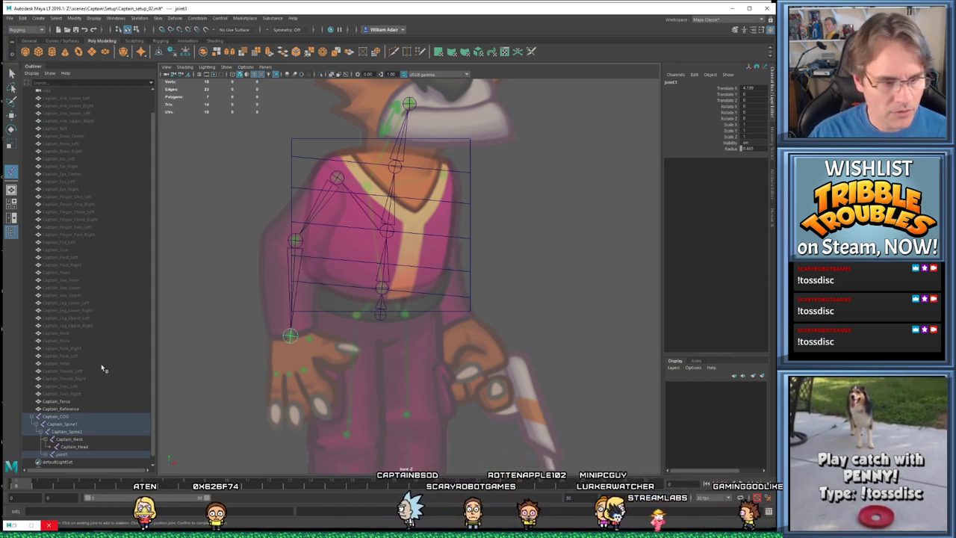
# Branch a right arm chain from Captain_Spine2 with shoulder, elbow and hand joints
pyautogui.click(67, 430)
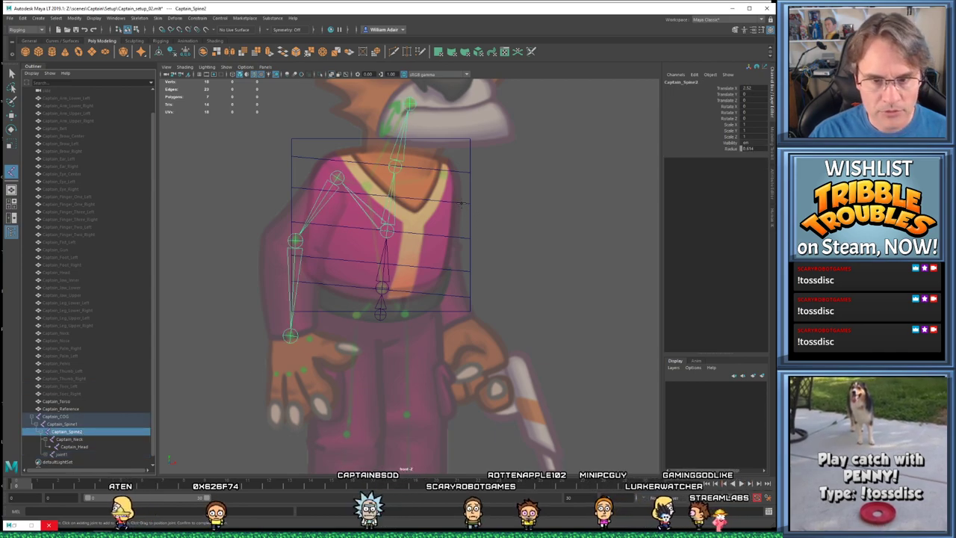
pyautogui.click(442, 173)
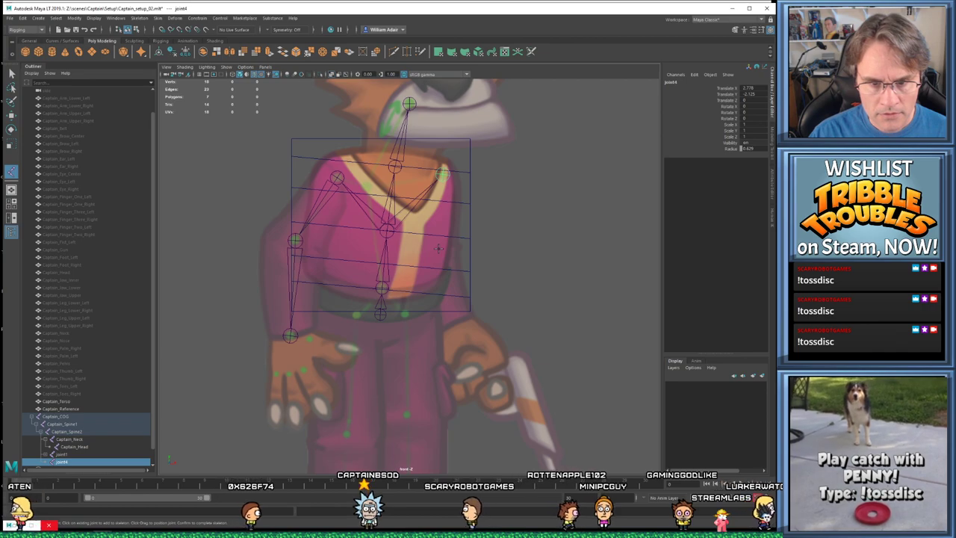
pyautogui.click(439, 249)
pyautogui.click(455, 321)
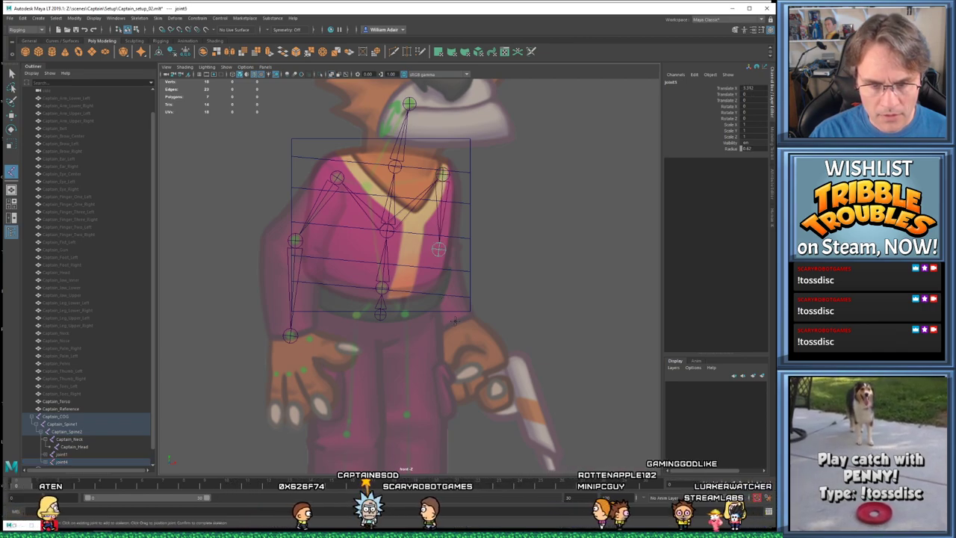
pyautogui.keyDown('alt'); pyautogui.moveTo(539, 350); pyautogui.dragTo(542, 284, button='middle'); pyautogui.keyUp('alt')
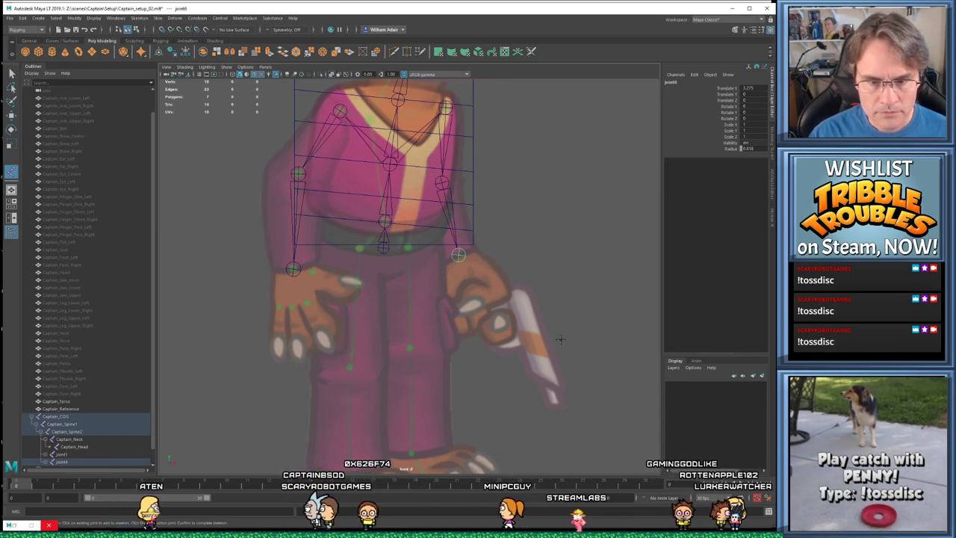
pyautogui.keyDown('alt'); pyautogui.moveTo(477, 287); pyautogui.dragTo(489, 305, button='middle'); pyautogui.keyUp('alt')
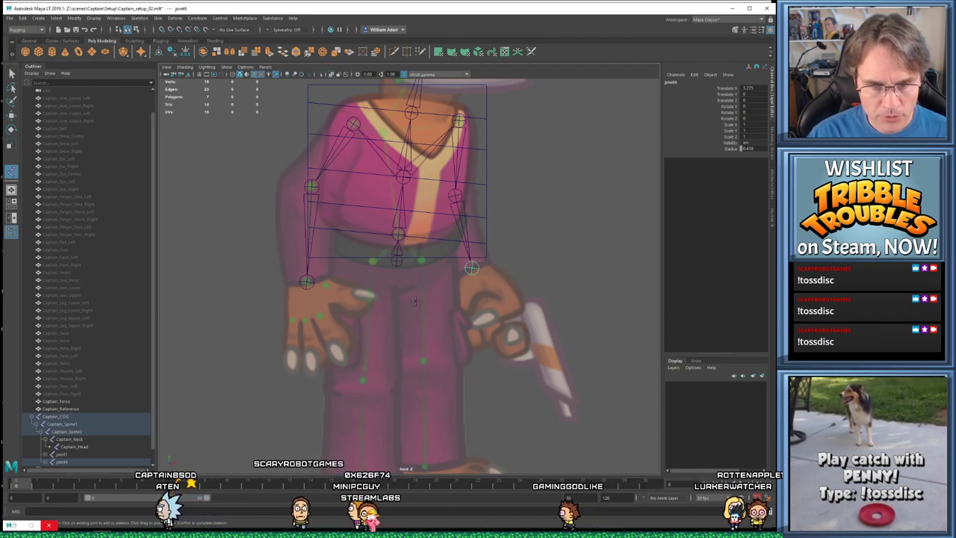
pyautogui.keyDown('alt'); pyautogui.moveTo(397, 277); pyautogui.dragTo(388, 262, button='middle'); pyautogui.keyUp('alt')
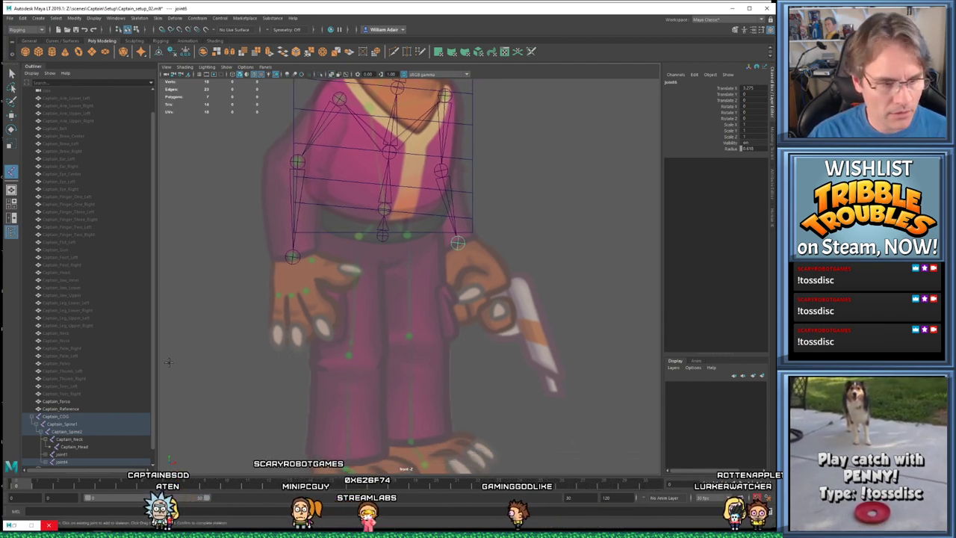
pyautogui.scroll(-1, 105, 415)
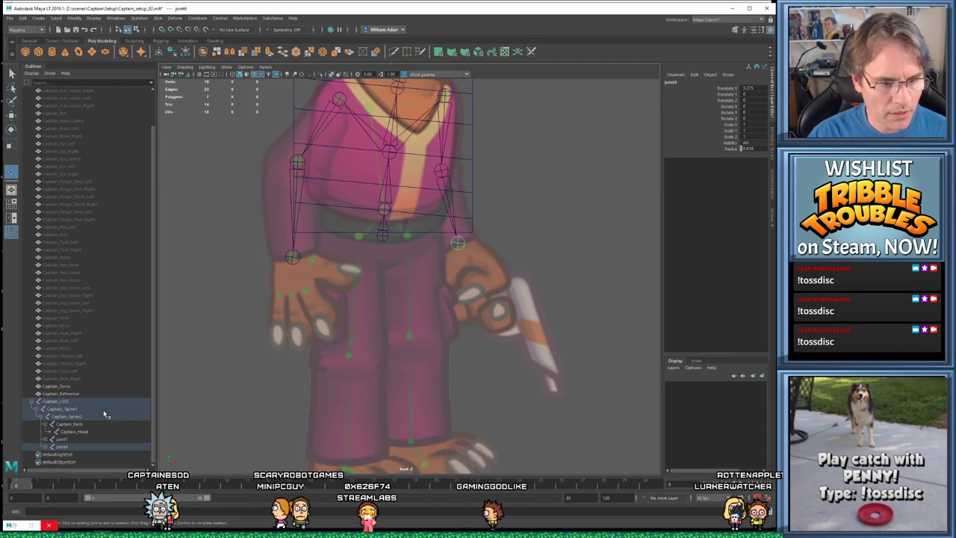
# Expand joint1 and joint4 in the Outliner to reveal their child joints
pyautogui.click(45, 440)
pyautogui.scroll(-1, 49, 453)
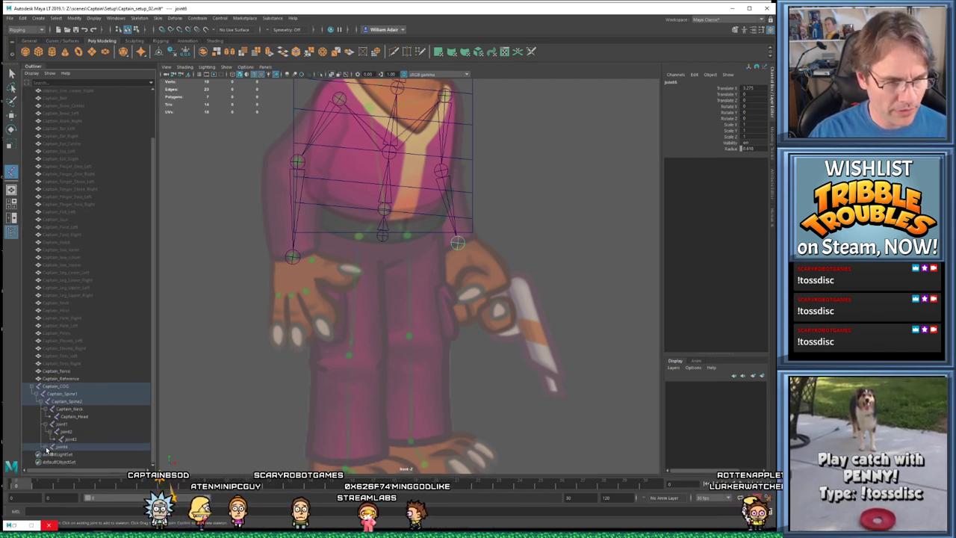
pyautogui.click(46, 447)
pyautogui.scroll(-1, 78, 426)
# Rename joint1, joint2 and joint3 to Captain_Shoulder_Right, Captain_Arm_Right and Captain_Hand_Right
pyautogui.click(67, 408)
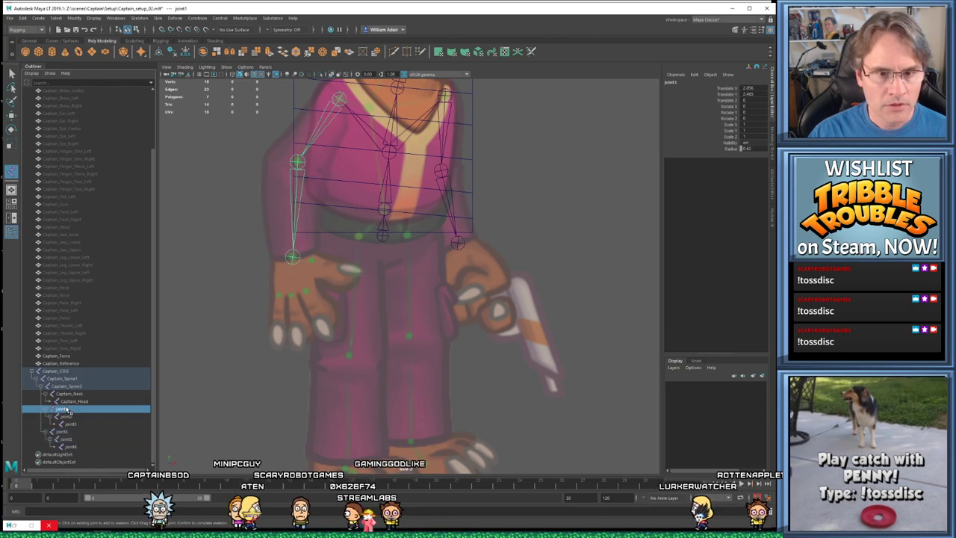
pyautogui.doubleClick(61, 410)
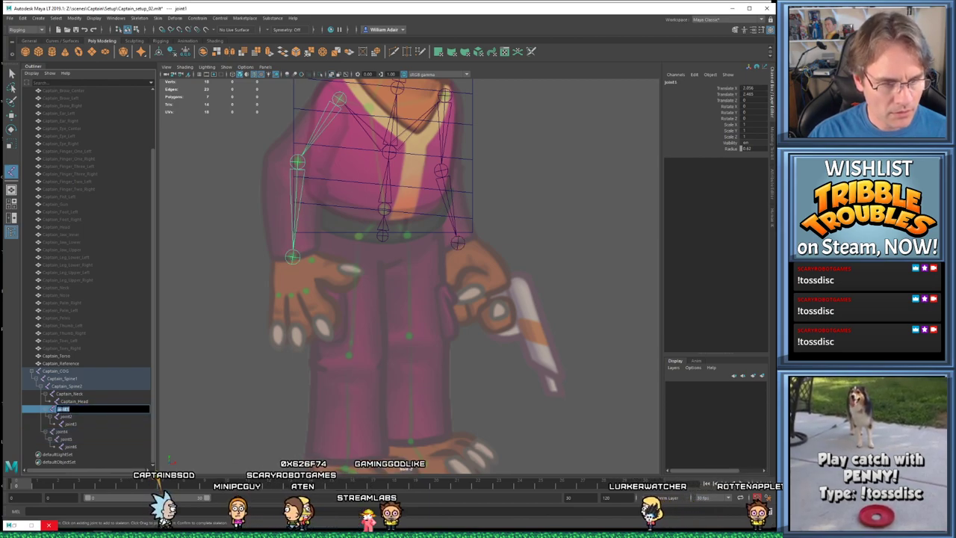
pyautogui.write('Captain')
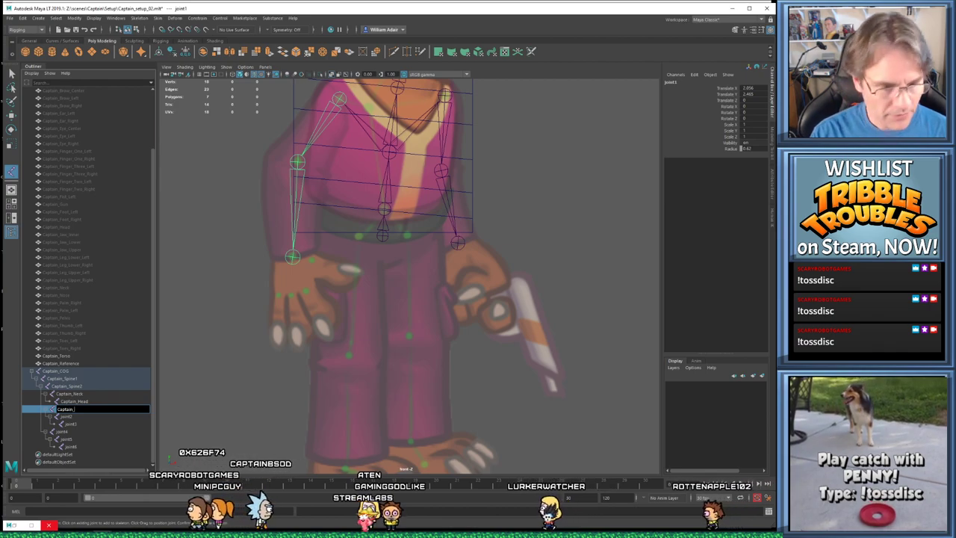
pyautogui.write('_')
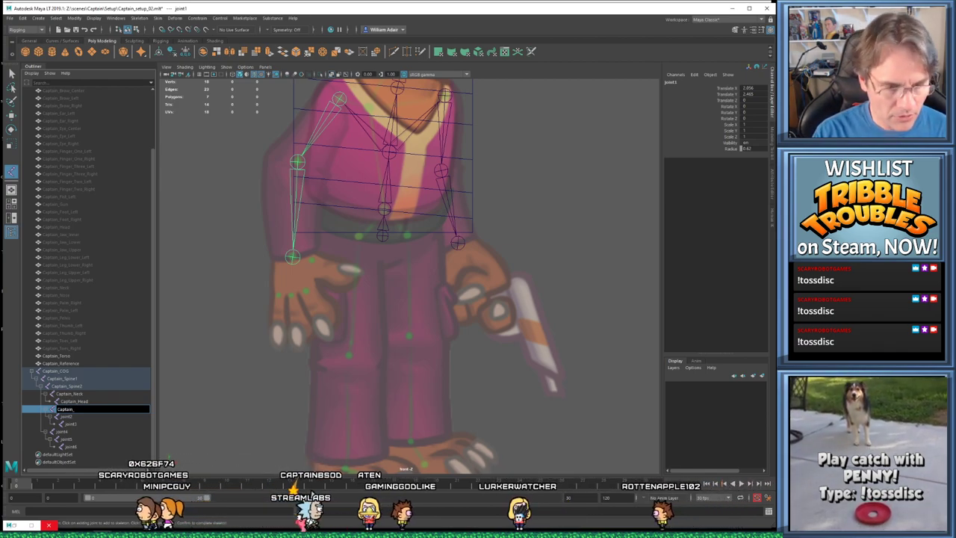
pyautogui.write('Shou')
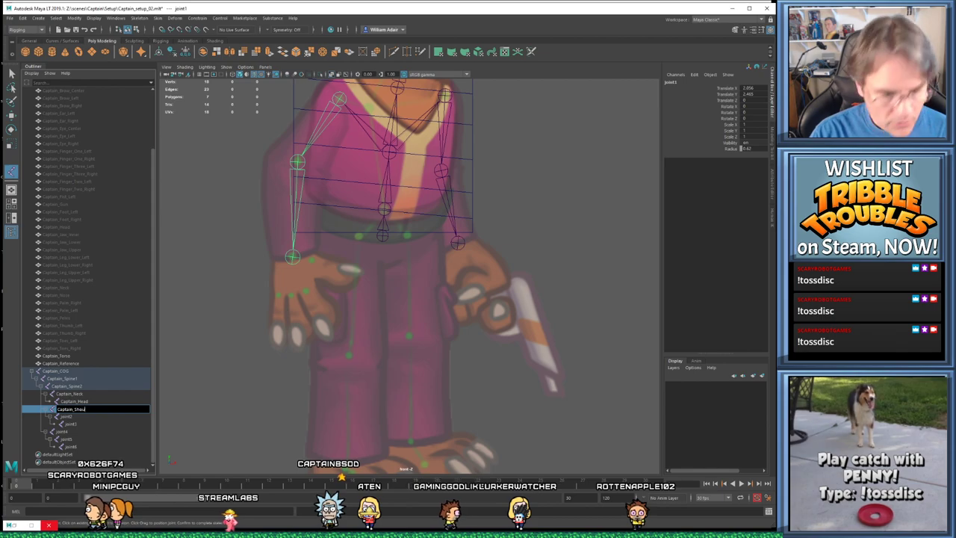
pyautogui.write('lder_Right')
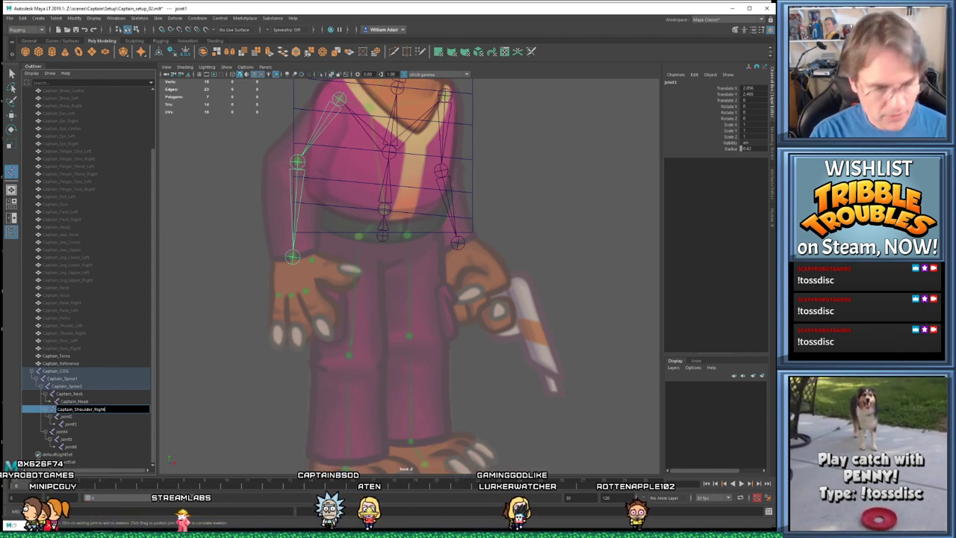
pyautogui.press('Return')
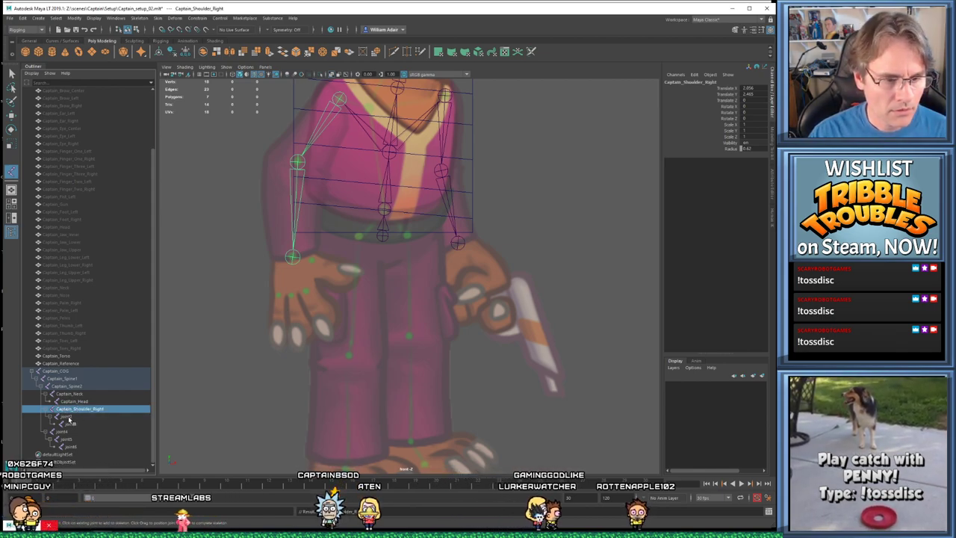
pyautogui.doubleClick(67, 416)
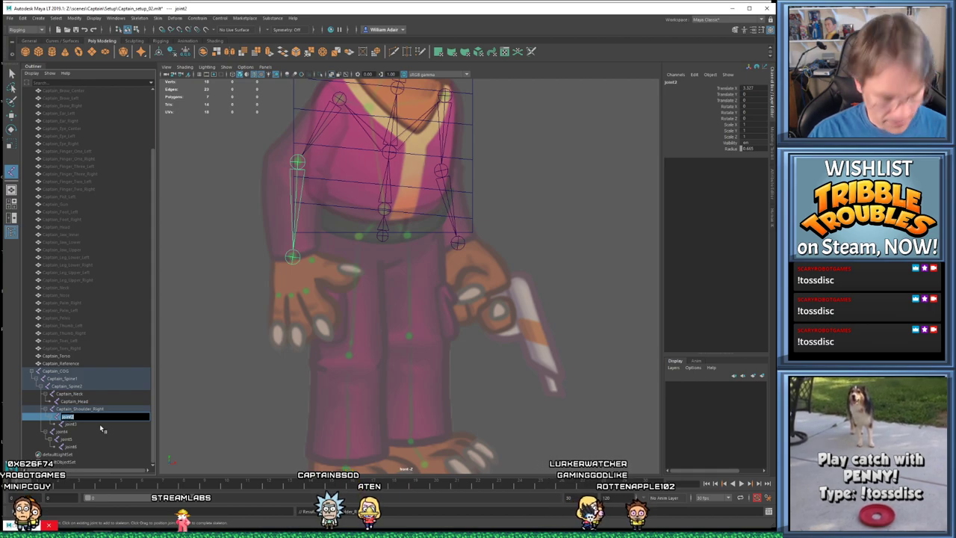
pyautogui.write('Captain_A')
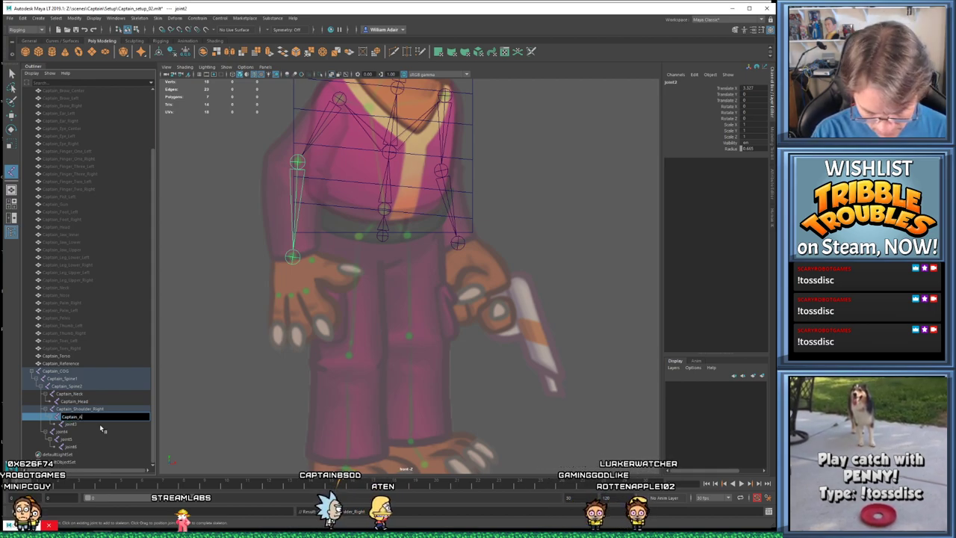
pyautogui.write('rm_Right')
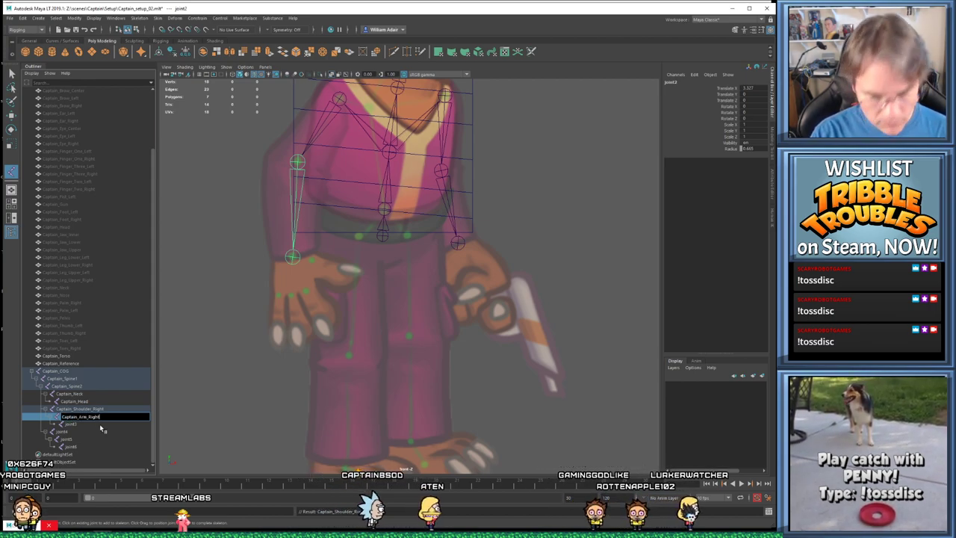
pyautogui.doubleClick(99, 423)
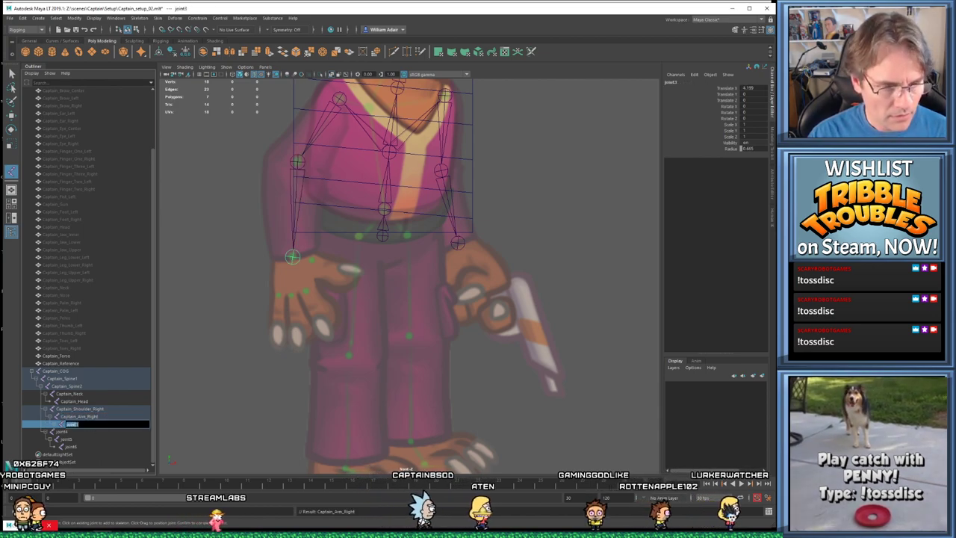
pyautogui.write('Captain_Hand')
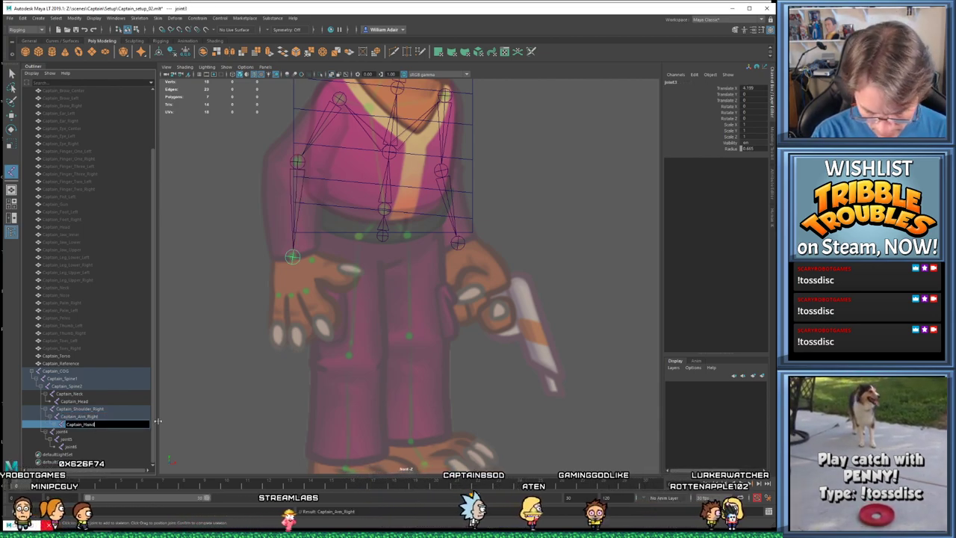
pyautogui.write('_Right')
pyautogui.press('Return')
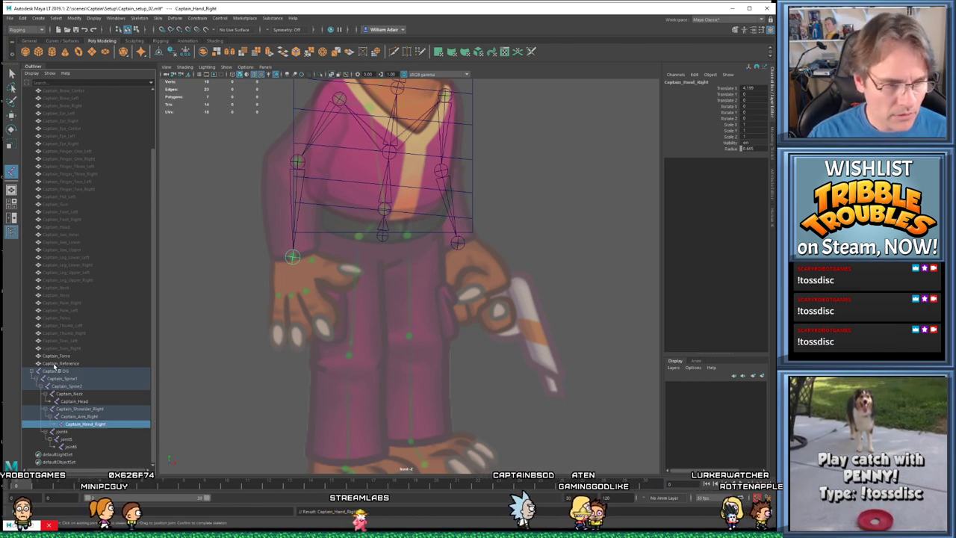
pyautogui.click(63, 431)
# Rename joint4 to Captain_Shoulder_Left and joint5 to Captain_Arm_
pyautogui.doubleClick(63, 432)
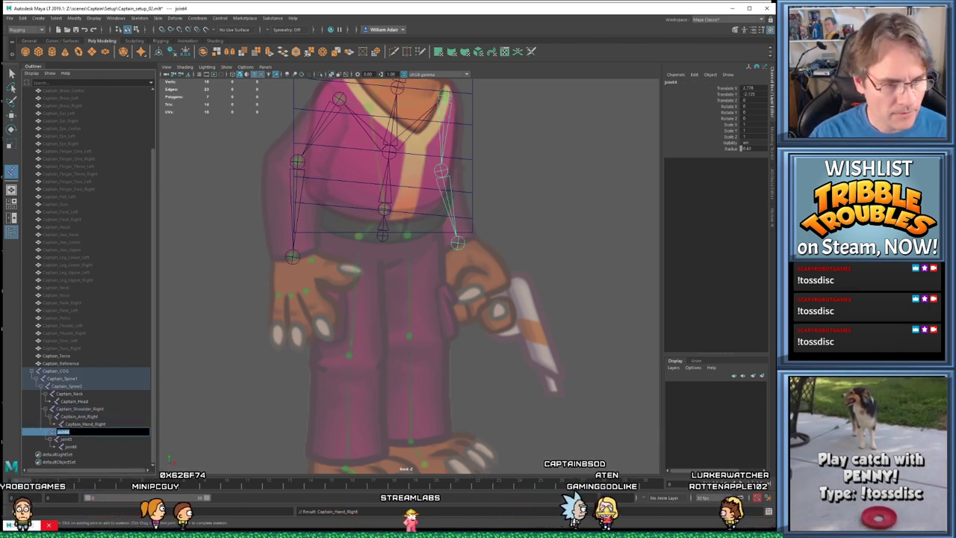
pyautogui.write('Captain_')
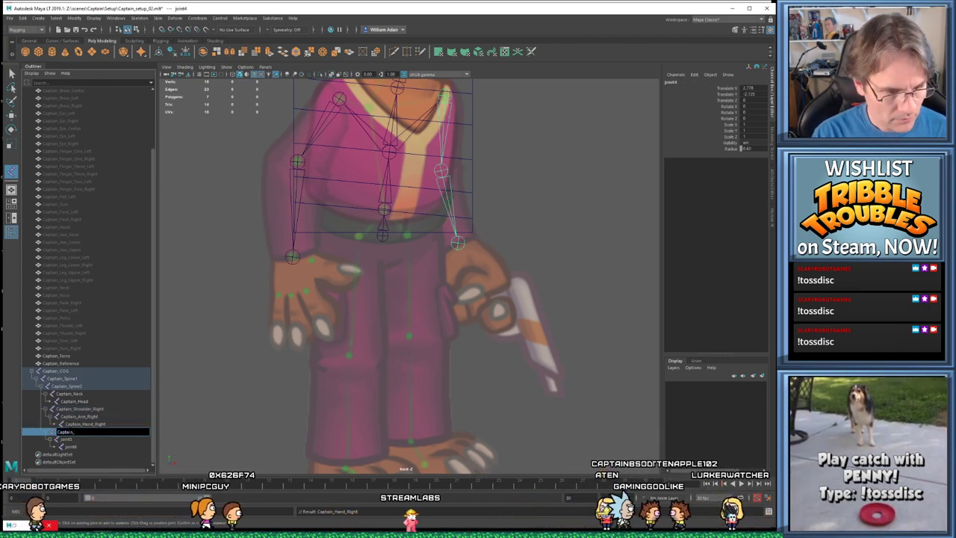
pyautogui.write('Shoulder')
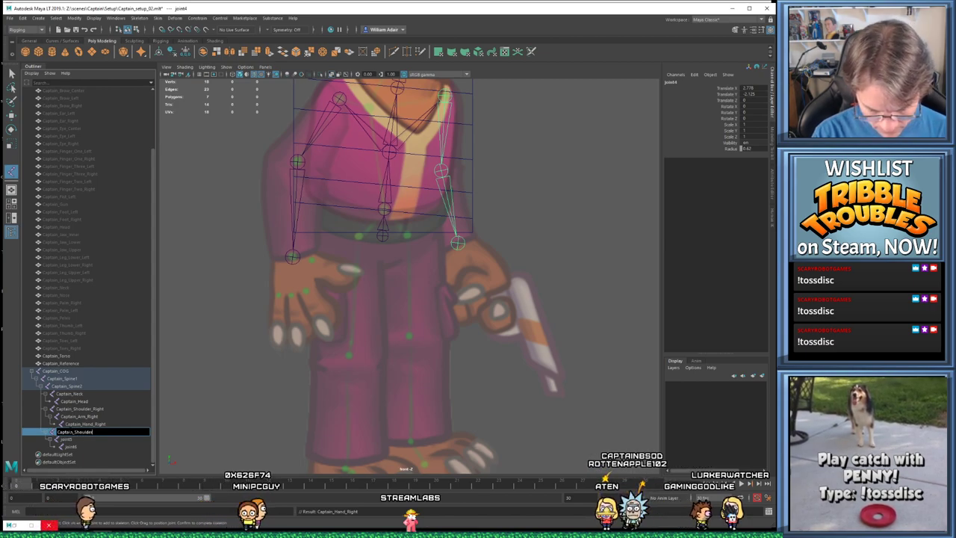
pyautogui.write('_Left')
pyautogui.press('Return')
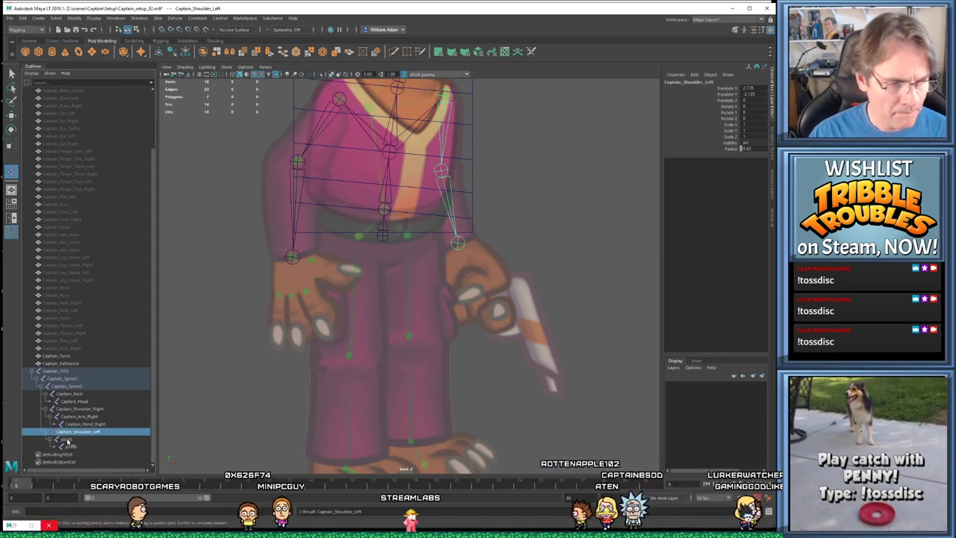
pyautogui.doubleClick(67, 441)
pyautogui.write('Captain_')
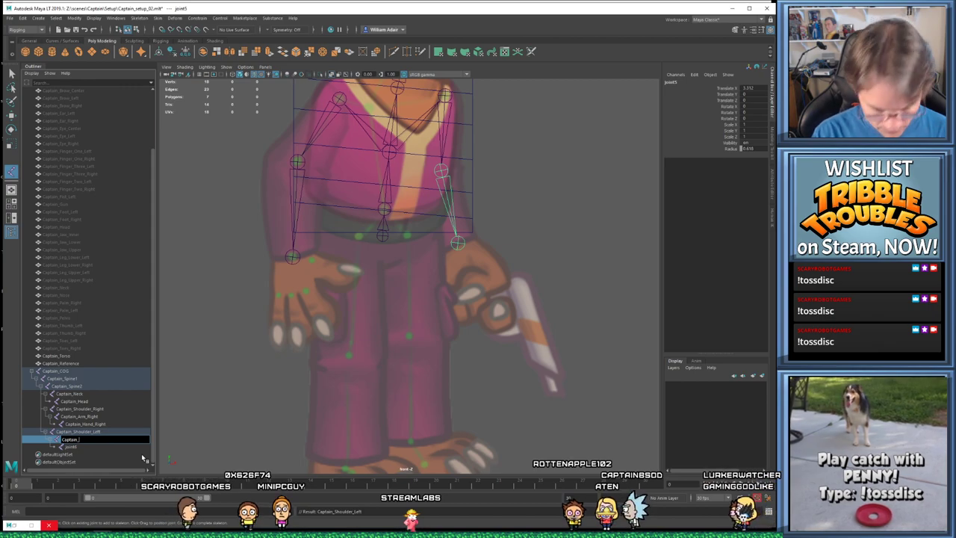
pyautogui.write('Arm_')
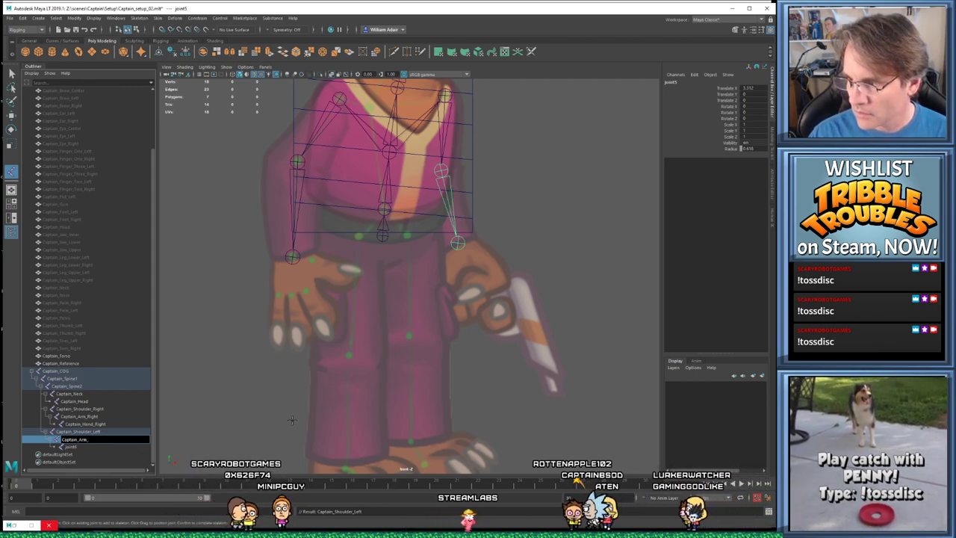
pyautogui.press('Return')
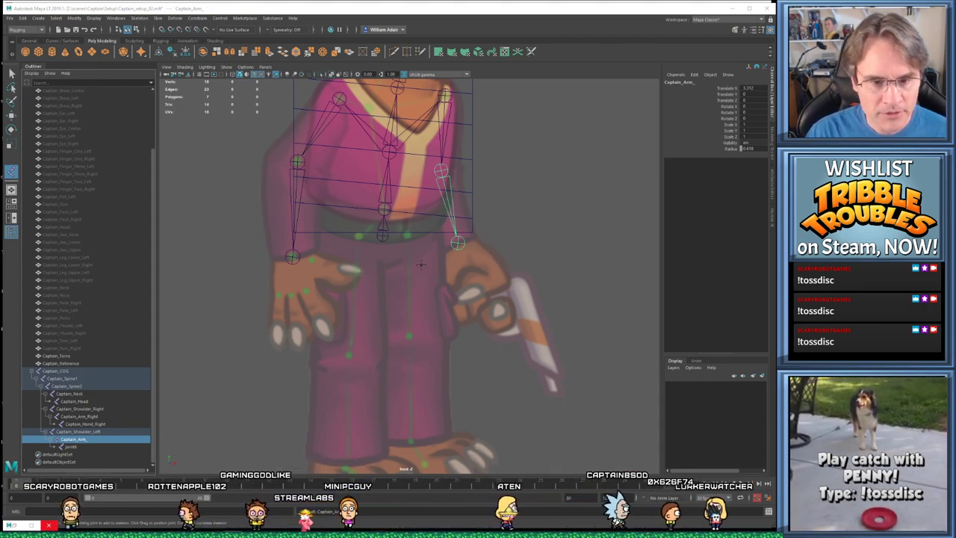
# Complete joint5's name as Captain_Arm_Left and rename joint6 to Captain_Hand_Left
pyautogui.keyDown('alt'); pyautogui.moveTo(421, 265); pyautogui.dragTo(420, 250, button='middle'); pyautogui.keyUp('alt')
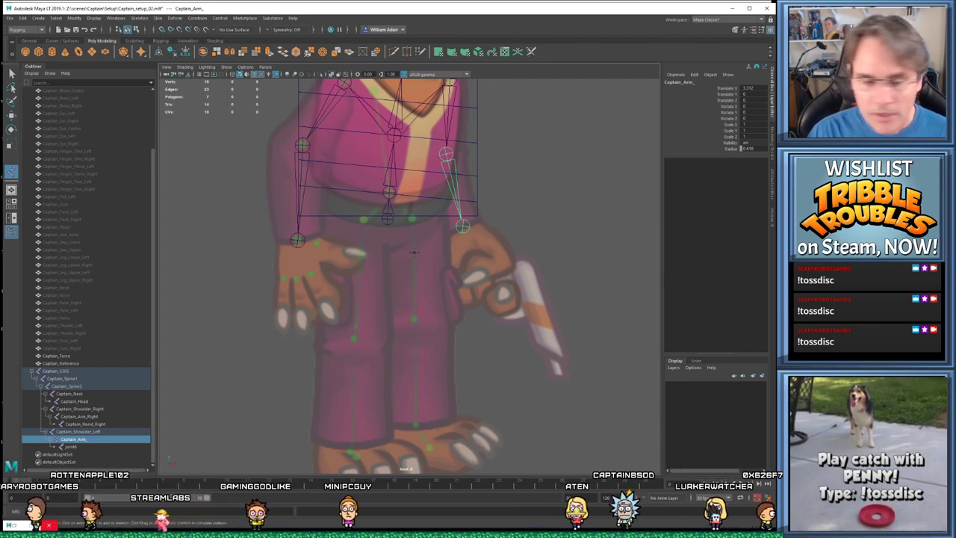
pyautogui.click(80, 440)
pyautogui.doubleClick(80, 440)
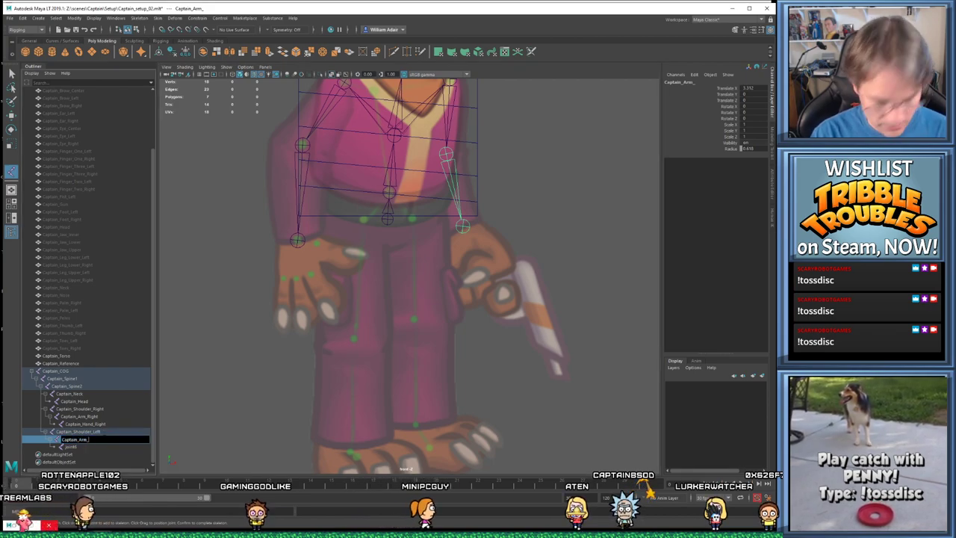
pyautogui.write('Left')
pyautogui.press('Return')
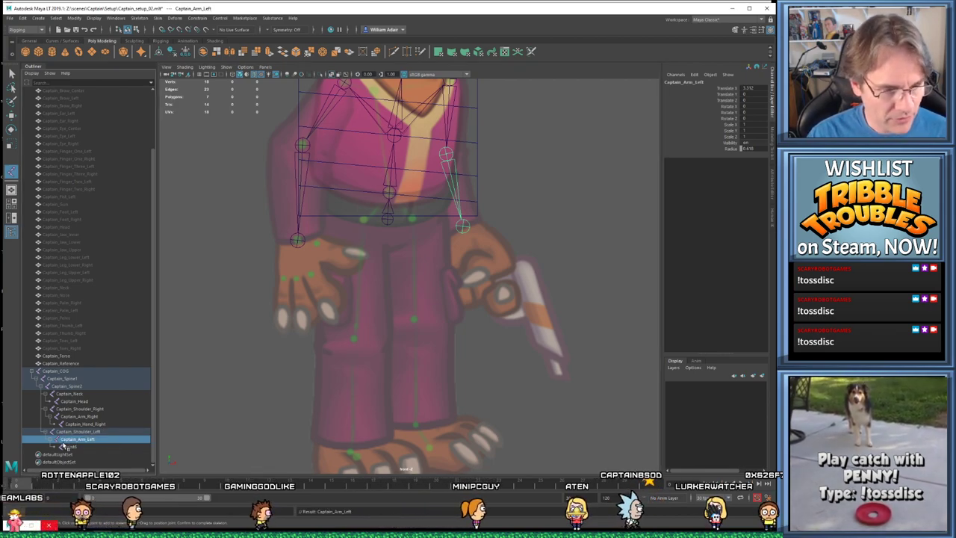
pyautogui.click(174, 434)
pyautogui.write('Captain_')
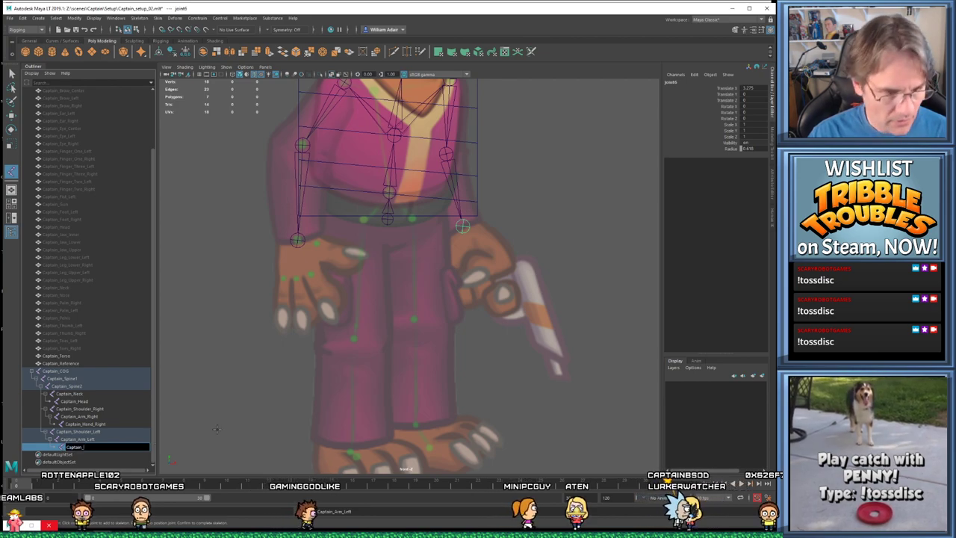
pyautogui.write('Hand_Le')
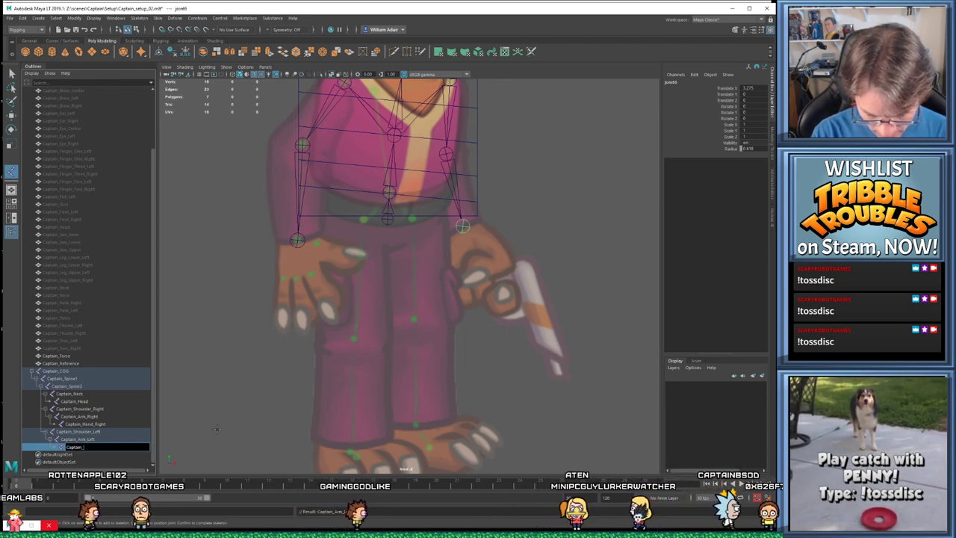
pyautogui.write('ft')
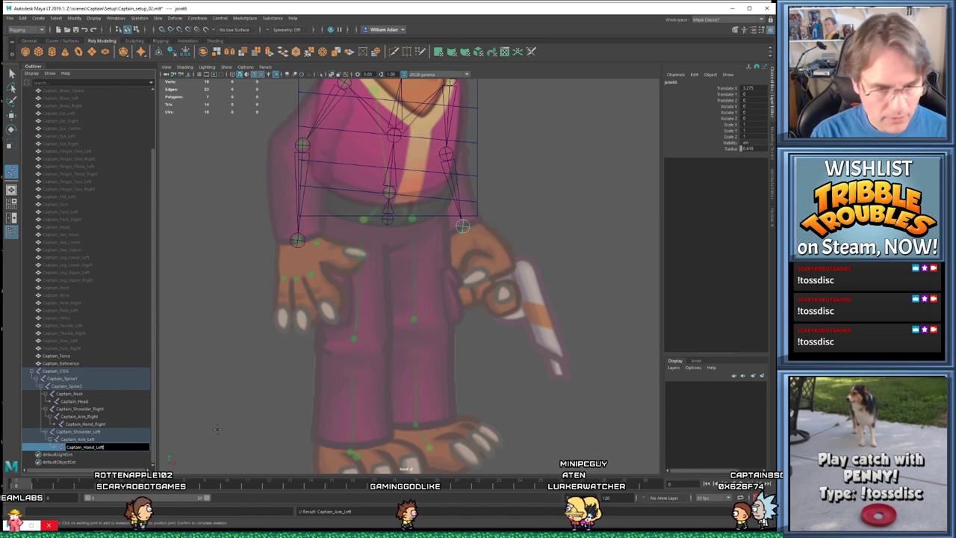
pyautogui.press('Return')
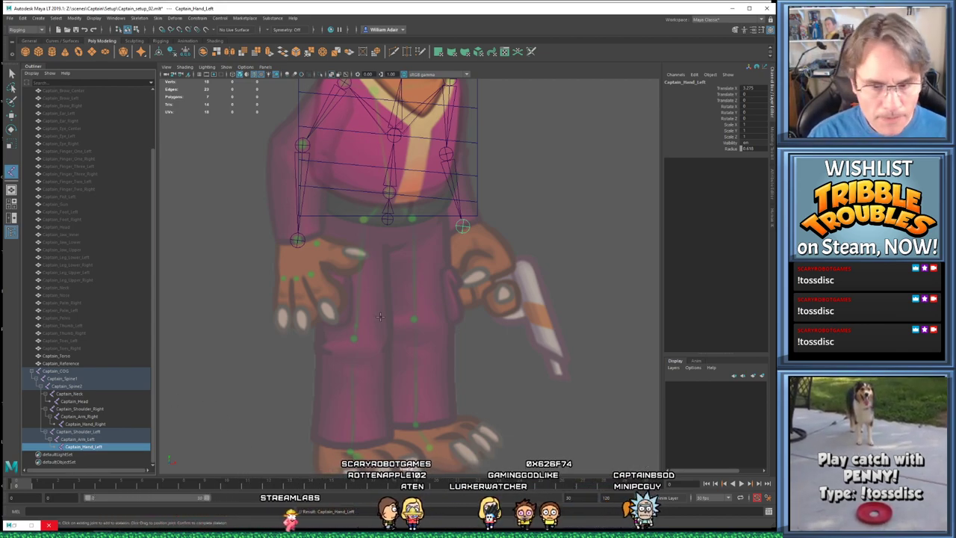
pyautogui.keyDown('alt'); pyautogui.moveTo(416, 244); pyautogui.dragTo(401, 292, button='middle'); pyautogui.keyUp('alt')
pyautogui.click(397, 295)
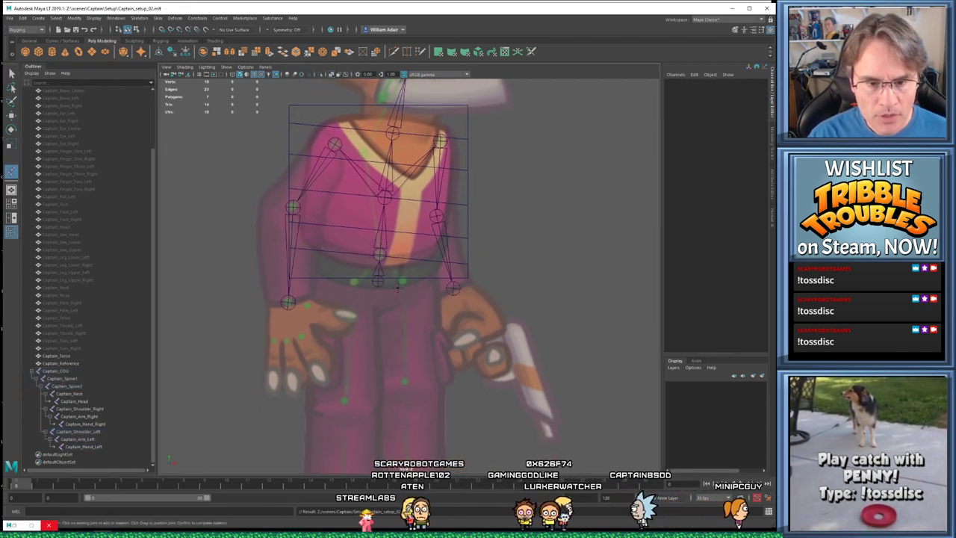
pyautogui.keyDown('alt'); pyautogui.moveTo(392, 104); pyautogui.dragTo(384, 298, button='middle'); pyautogui.keyUp('alt')
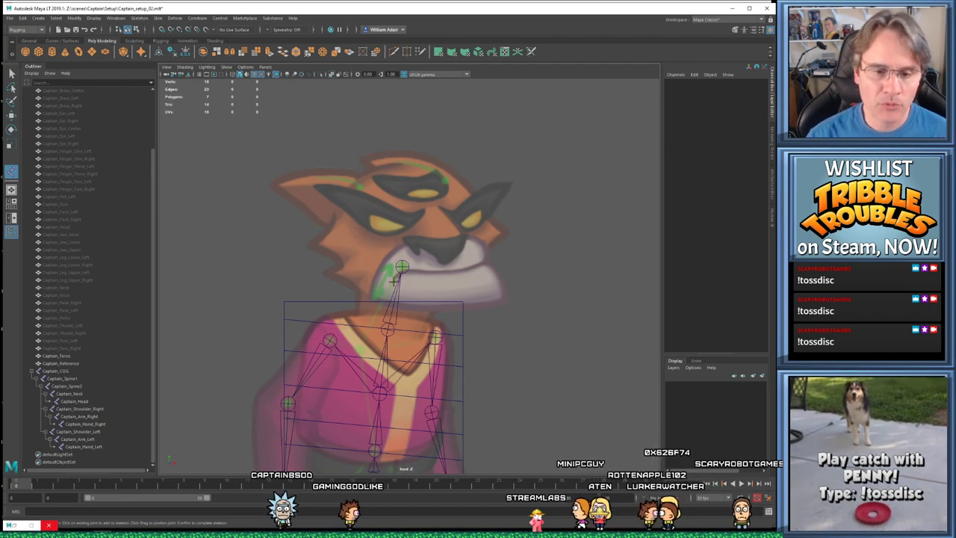
pyautogui.keyDown('alt'); pyautogui.moveTo(477, 286); pyautogui.dragTo(411, 235, button='middle'); pyautogui.keyUp('alt')
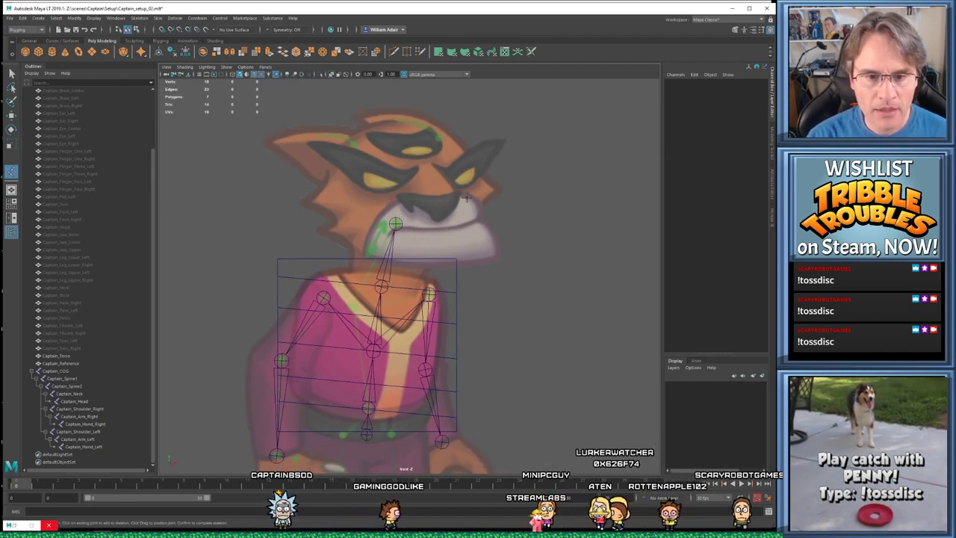
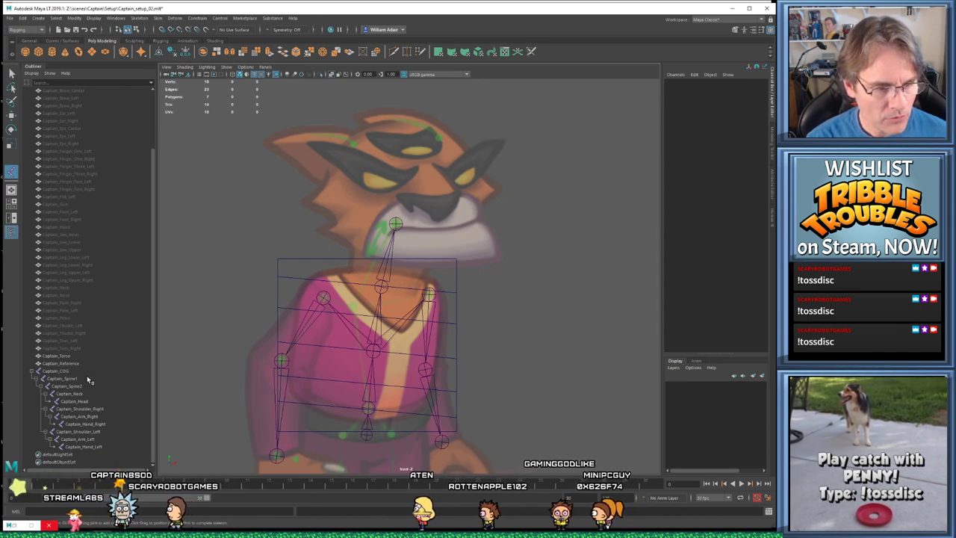
# Place a new standalone joint, joint1, on the captain's snout using Create Joints
pyautogui.keyDown('alt'); pyautogui.moveTo(449, 284); pyautogui.dragTo(439, 327, button='middle'); pyautogui.keyUp('alt')
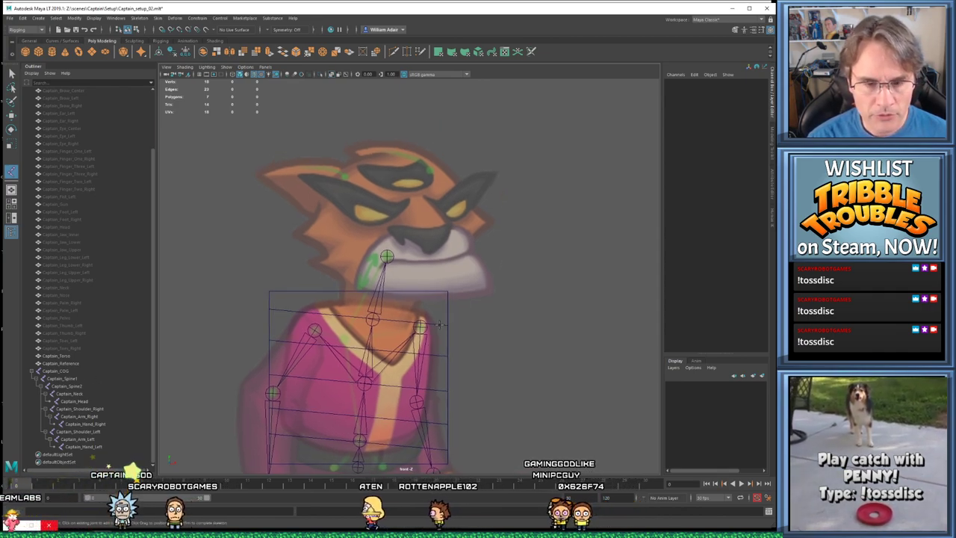
pyautogui.keyDown('alt'); pyautogui.moveTo(416, 284); pyautogui.dragTo(421, 252, button='middle'); pyautogui.keyUp('alt')
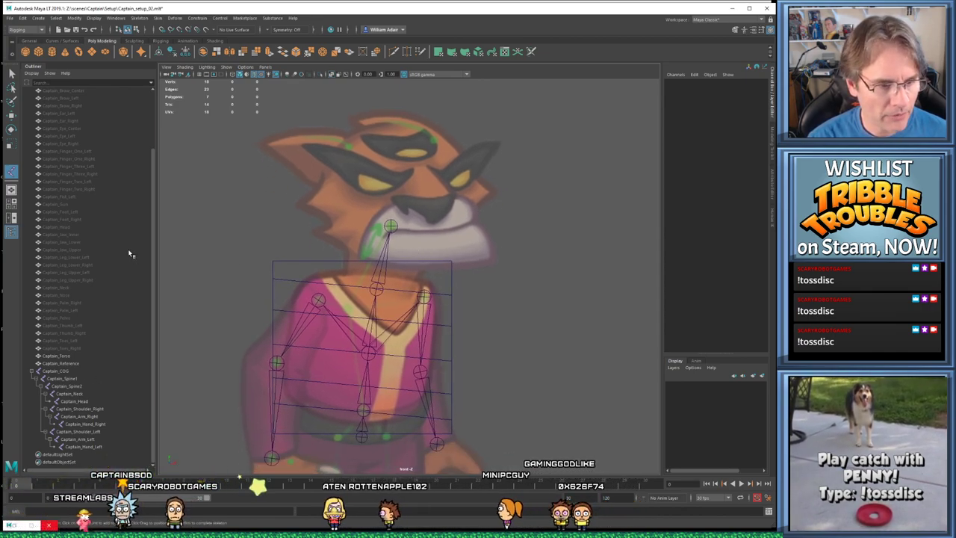
pyautogui.click(138, 18)
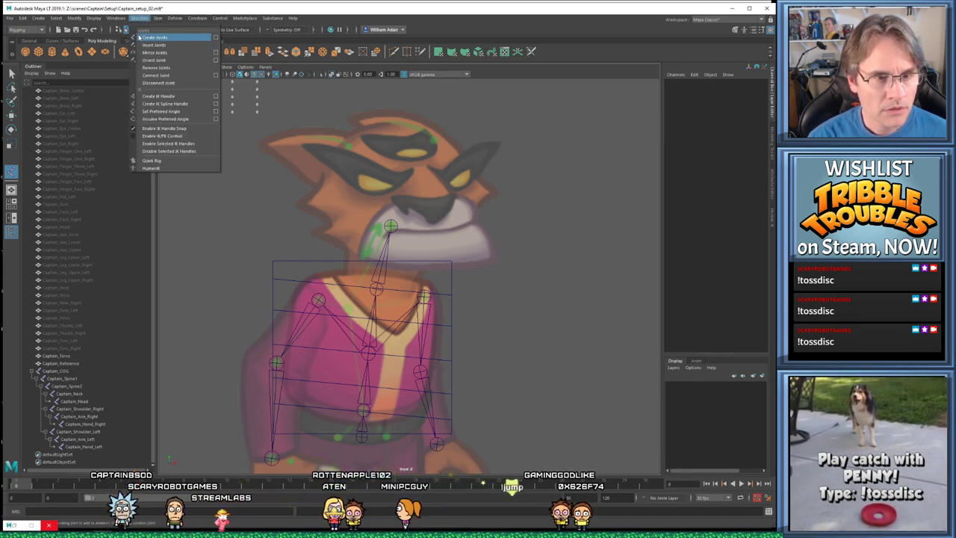
pyautogui.click(149, 36)
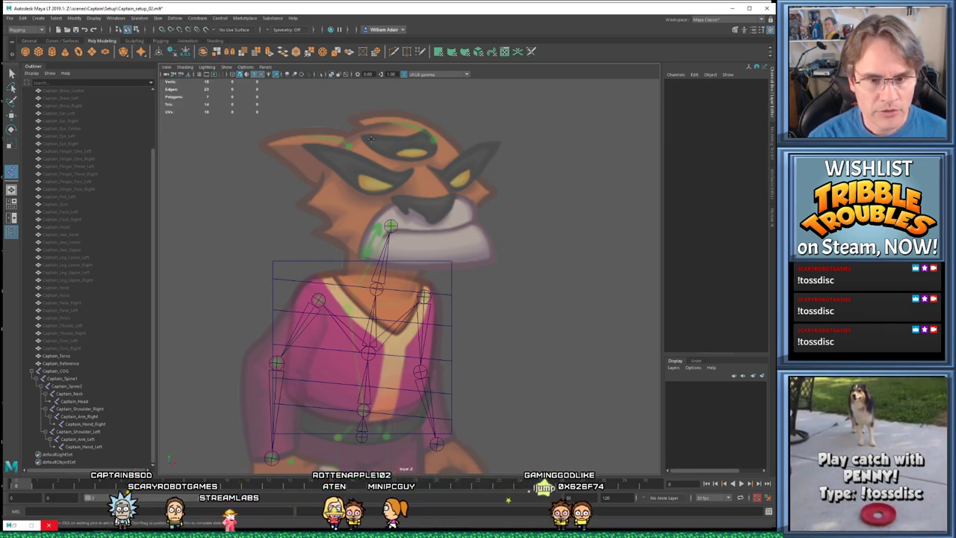
pyautogui.click(431, 207)
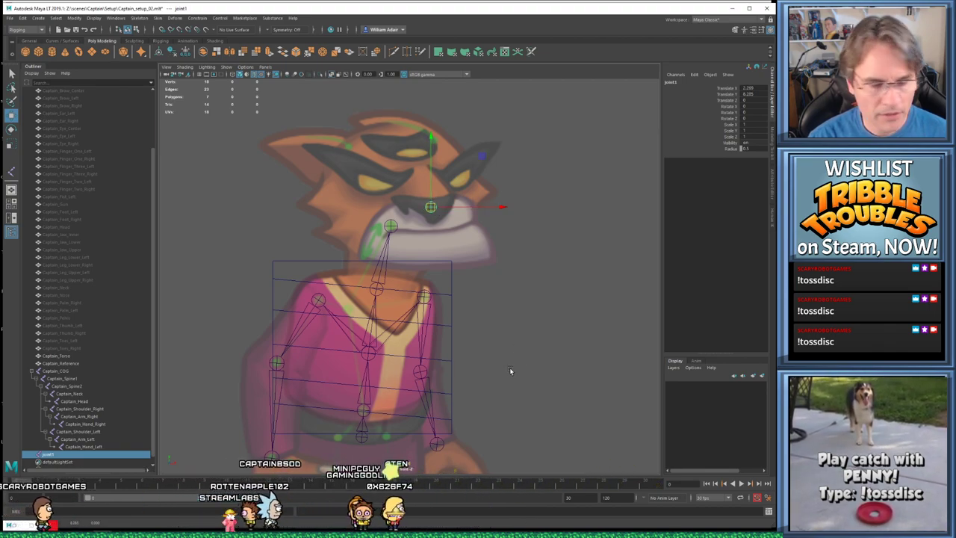
# Rename joint1 to Captain_Nose1 in the Outliner
pyautogui.doubleClick(66, 455)
pyautogui.write('Ca')
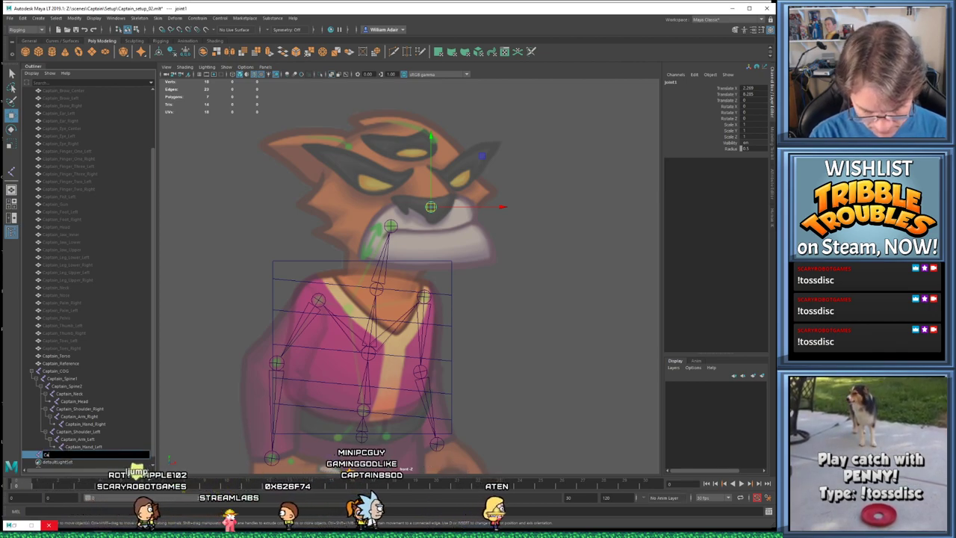
pyautogui.write('ptain')
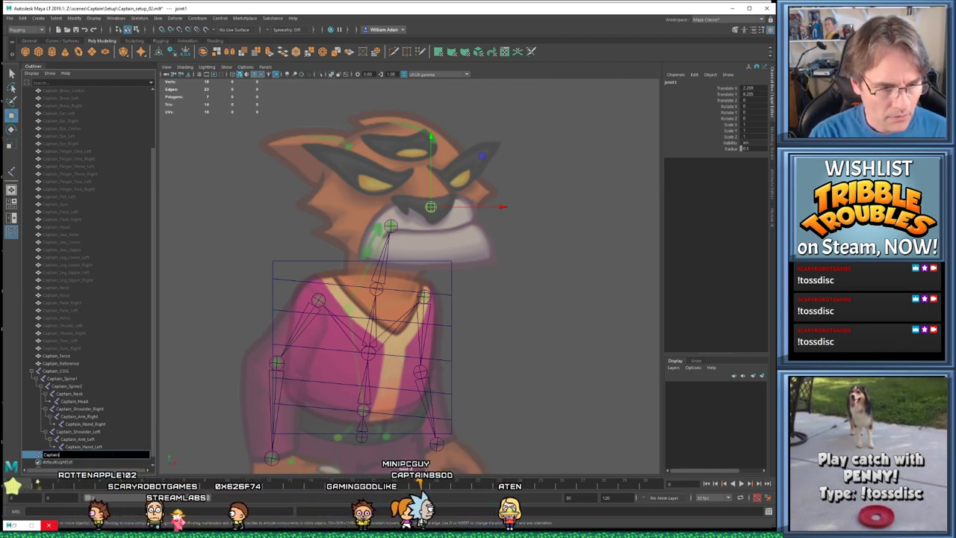
pyautogui.write('_')
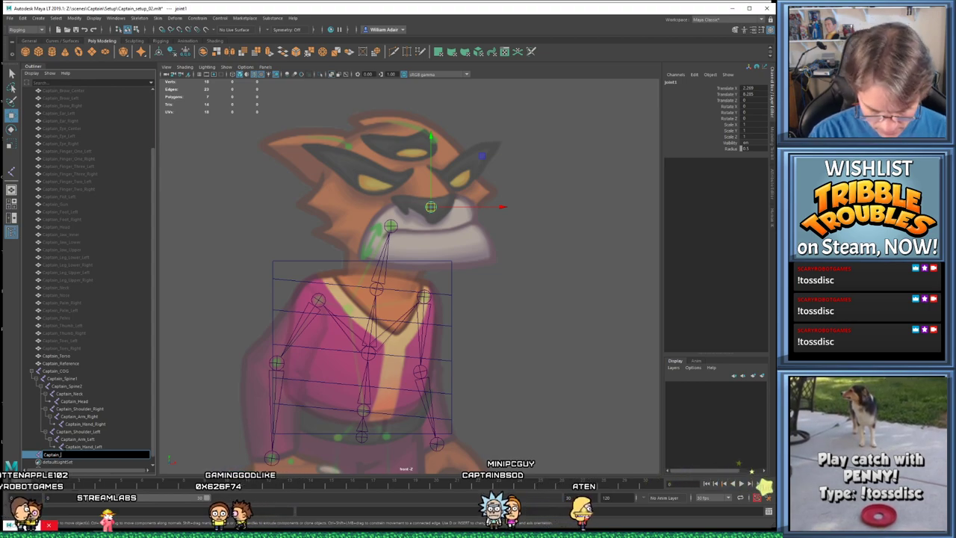
pyautogui.write('Nose1')
pyautogui.press('Return')
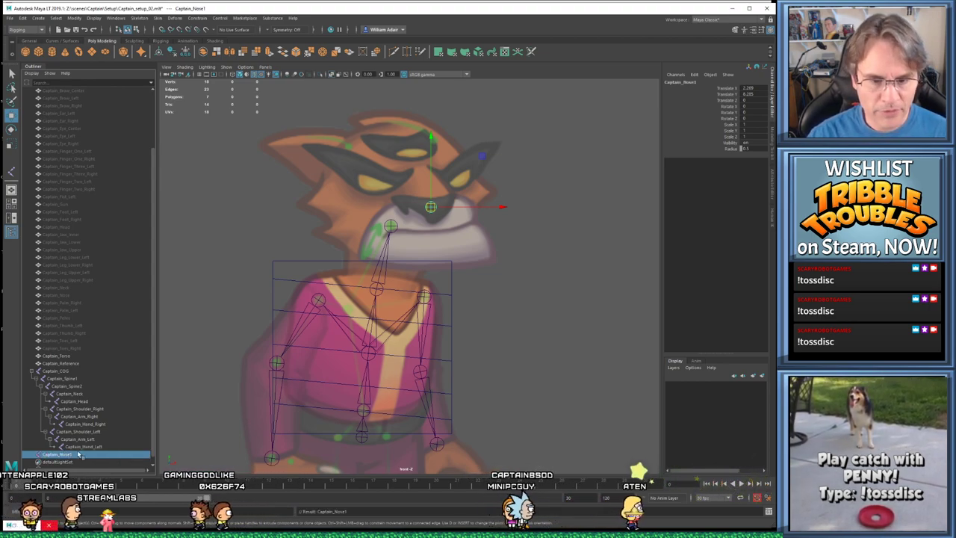
# Parent Captain_Nose1 under Captain_COG in the Outliner, then select Captain_COG and shift the rig upward
pyautogui.keyDown('alt'); pyautogui.moveTo(364, 396); pyautogui.dragTo(378, 348, button='middle'); pyautogui.keyUp('alt')
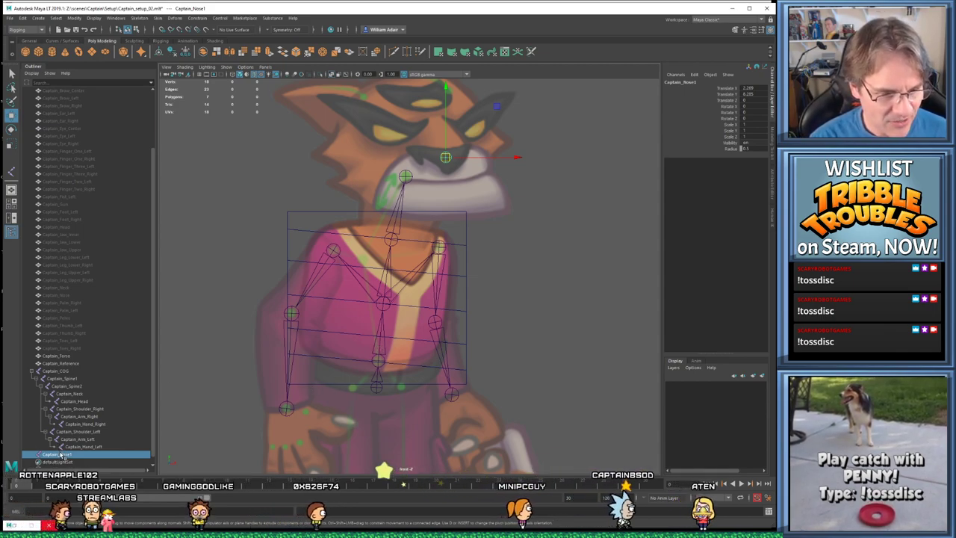
pyautogui.doubleClick(55, 455)
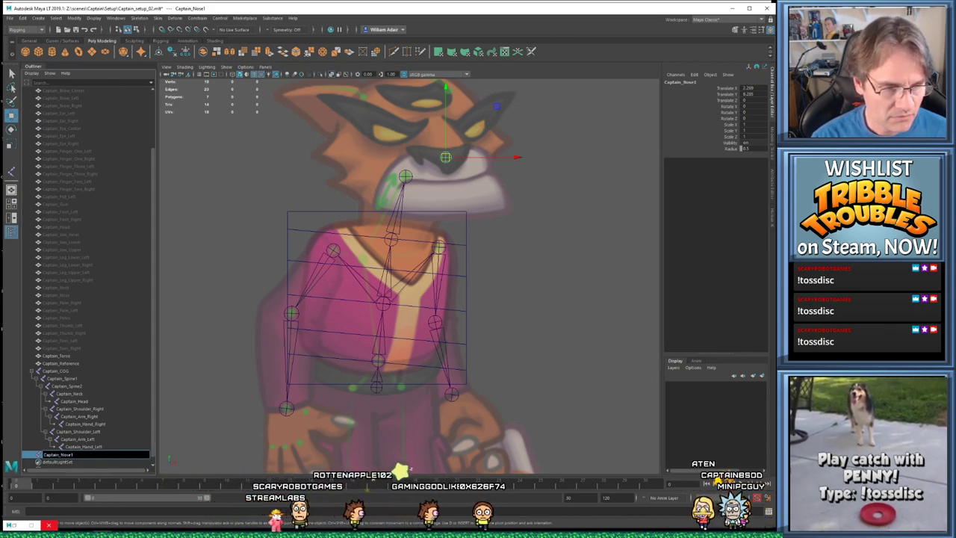
pyautogui.press('Return')
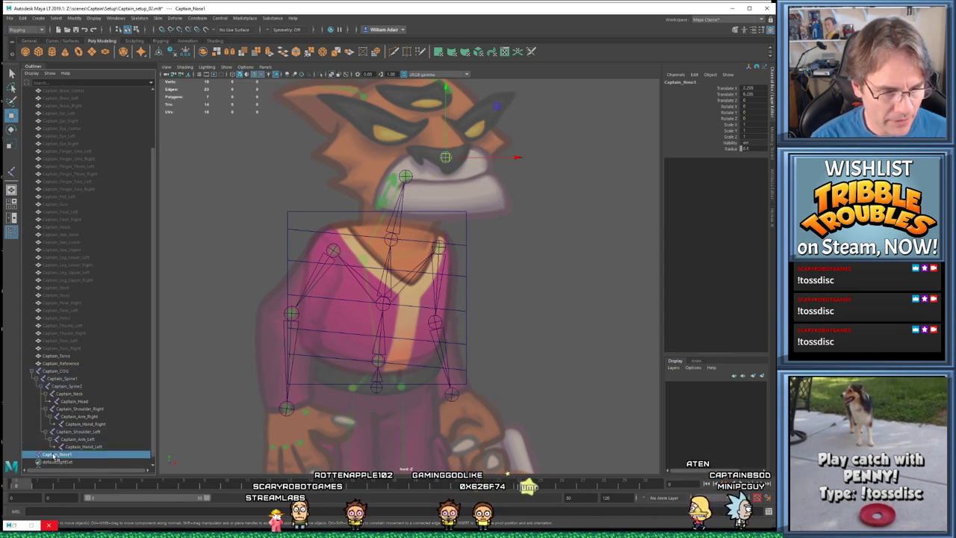
pyautogui.moveTo(75, 379); pyautogui.dragTo(74, 372, button='middle')
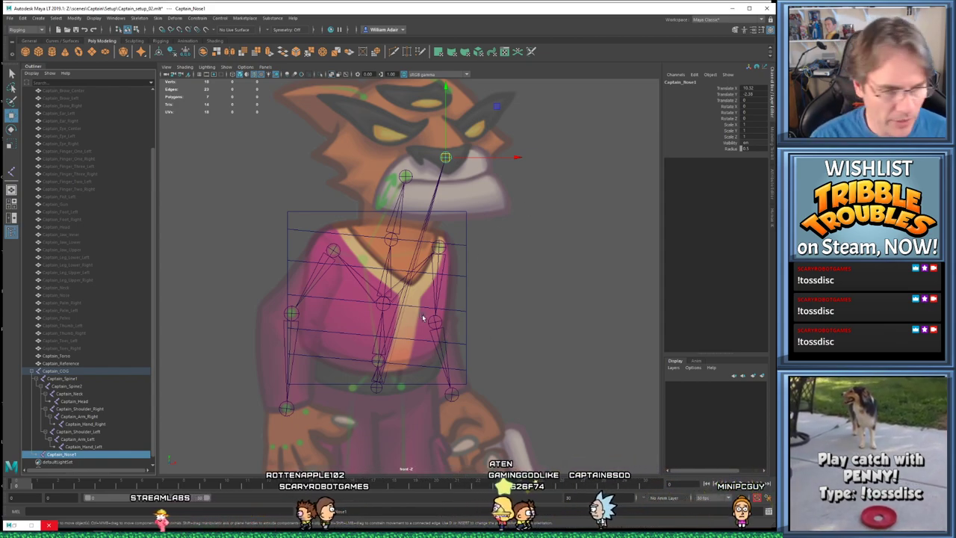
pyautogui.click(375, 388)
pyautogui.moveTo(375, 383); pyautogui.dragTo(314, 407)
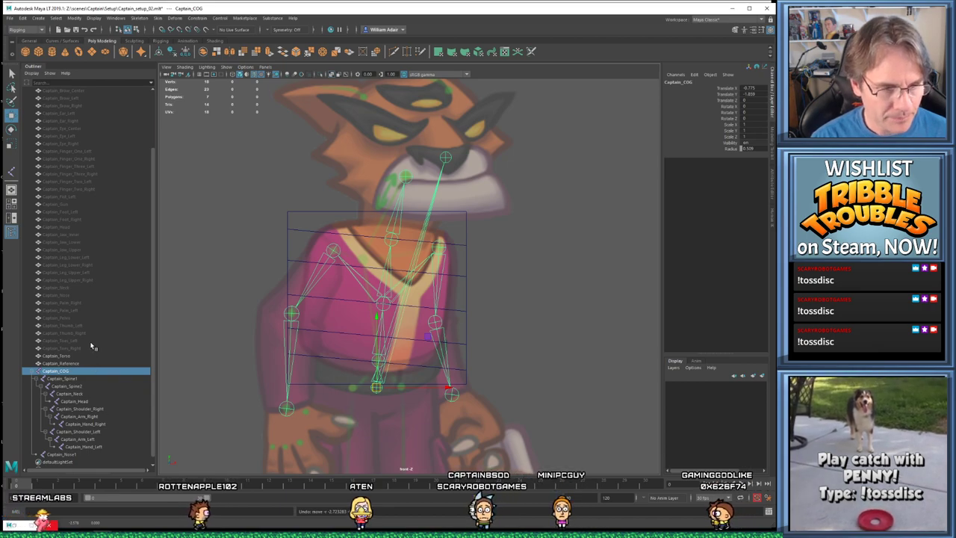
pyautogui.scroll(-1, 74, 366)
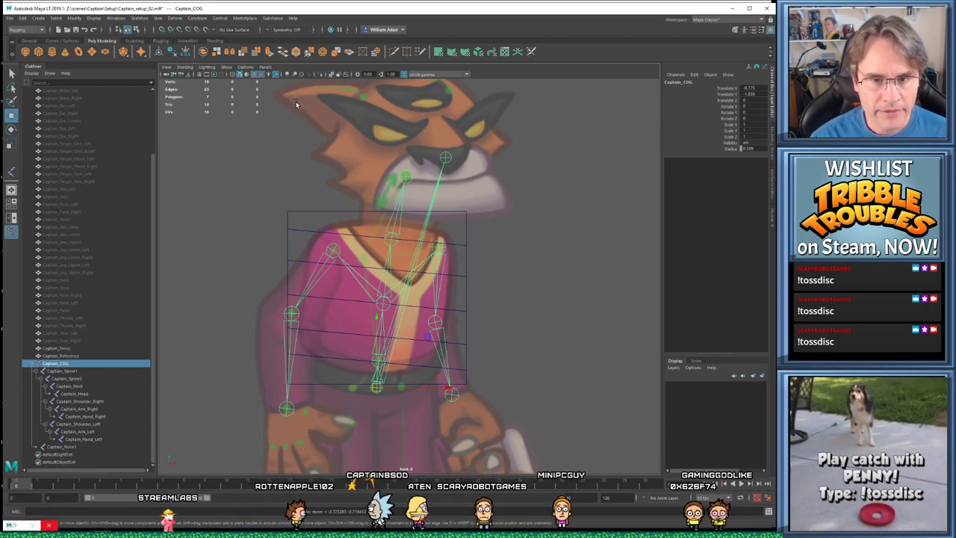
pyautogui.keyDown('alt'); pyautogui.moveTo(319, 118); pyautogui.dragTo(311, 138, button='middle'); pyautogui.keyUp('alt')
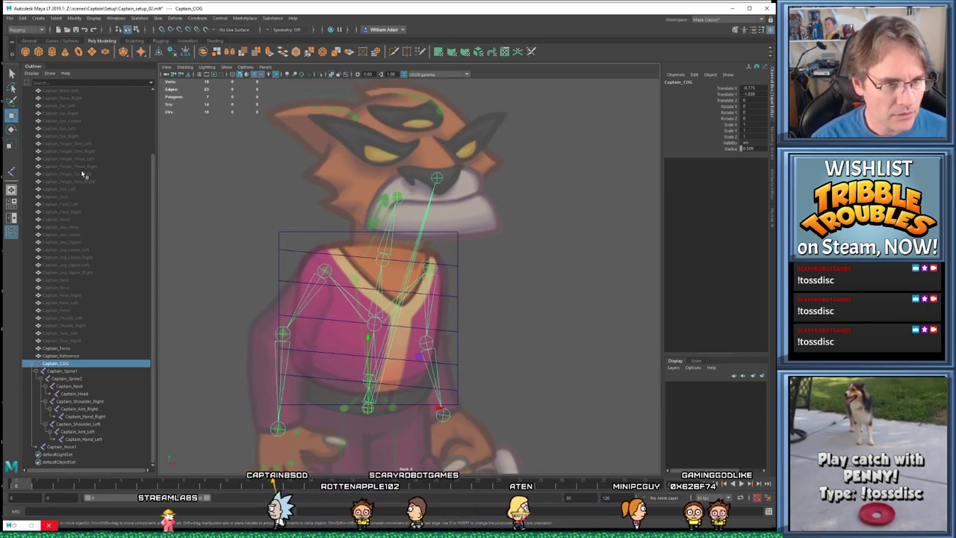
pyautogui.scroll(3, 84, 169)
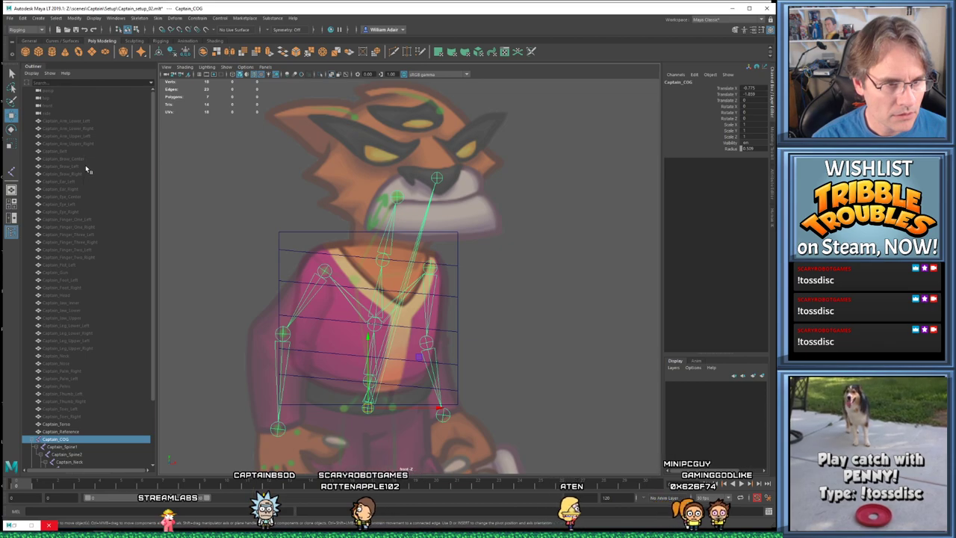
pyautogui.click(78, 305)
pyautogui.click(77, 319)
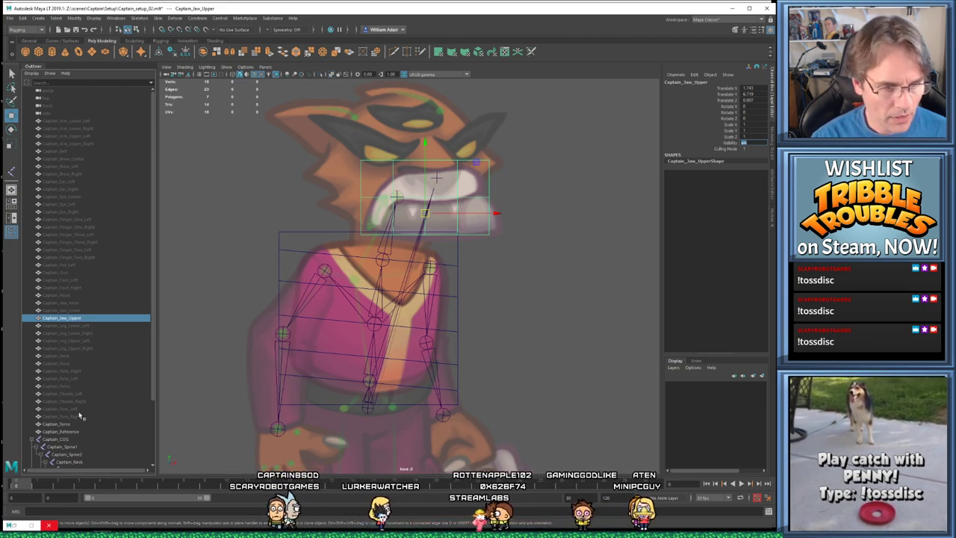
pyautogui.scroll(-3, 82, 416)
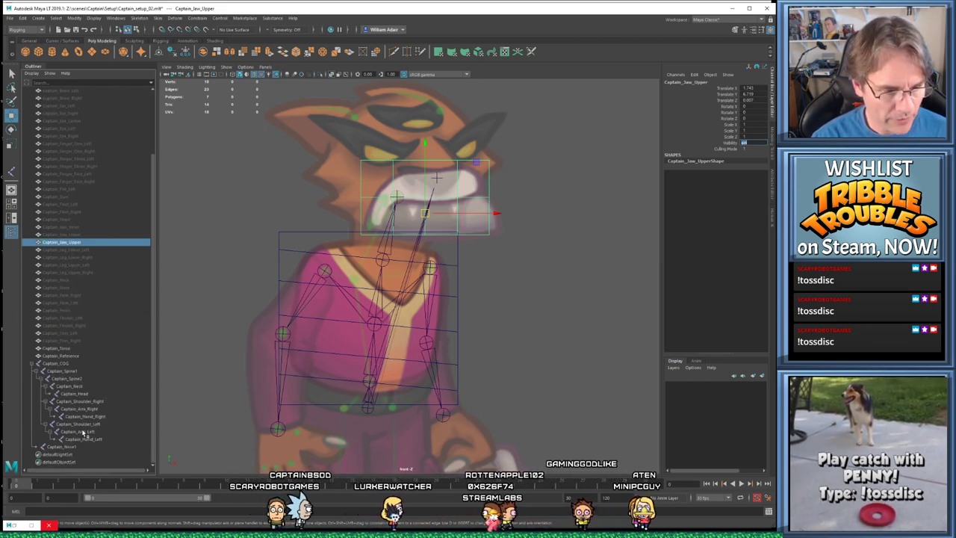
pyautogui.click(61, 355)
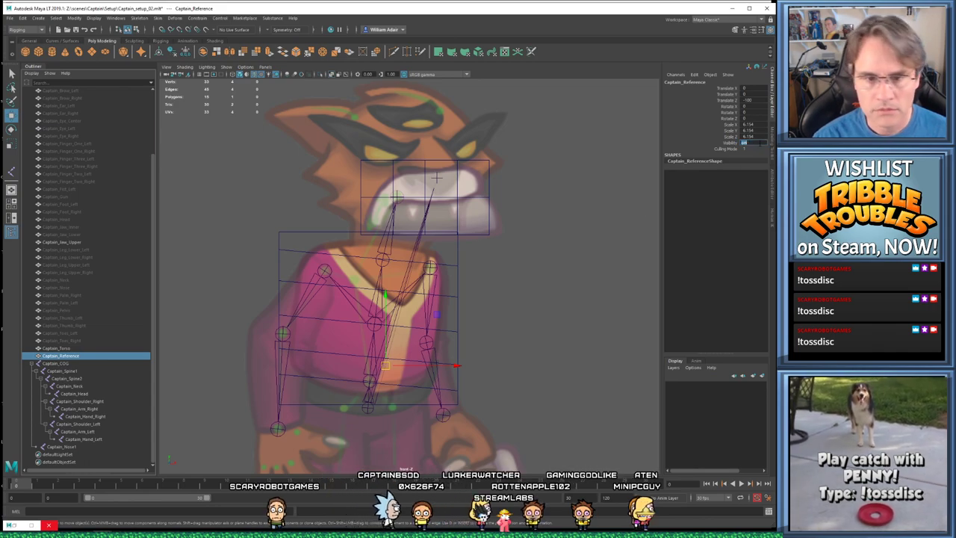
# Hide the Captain_Reference drawing and turn off X-Ray shading
pyautogui.hotkey('ctrl', 'h')
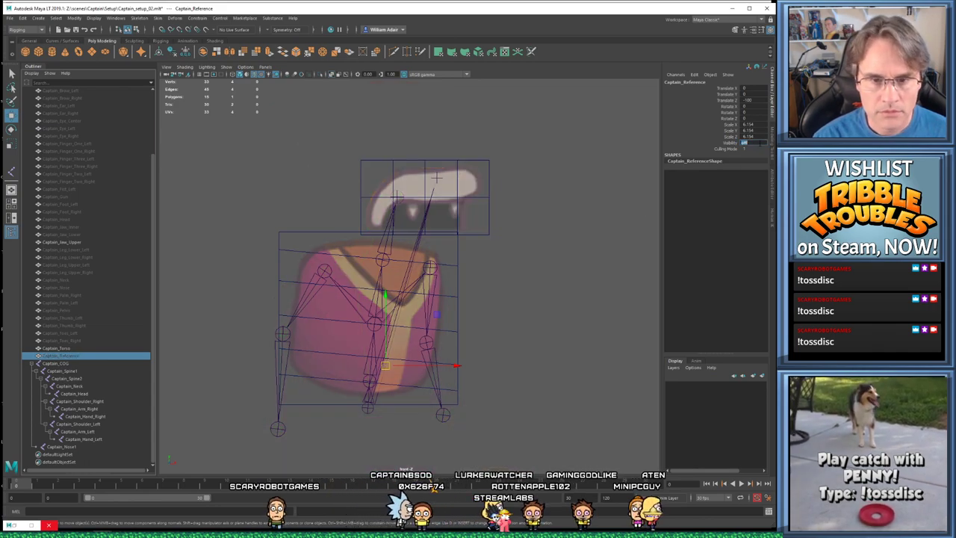
pyautogui.click(191, 68)
pyautogui.click(210, 145)
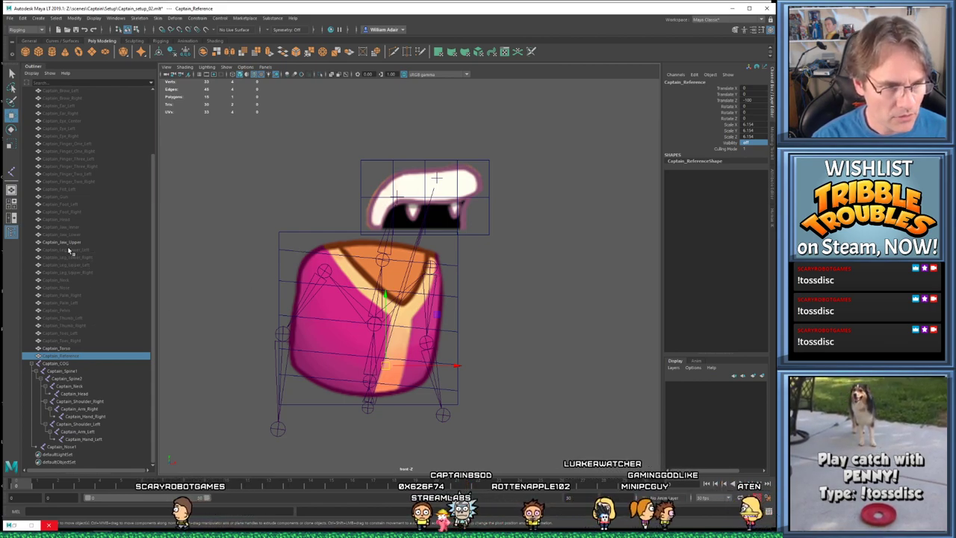
# Make Captain_Jaw_Inner visible and move it down below the upper jaw
pyautogui.click(65, 226)
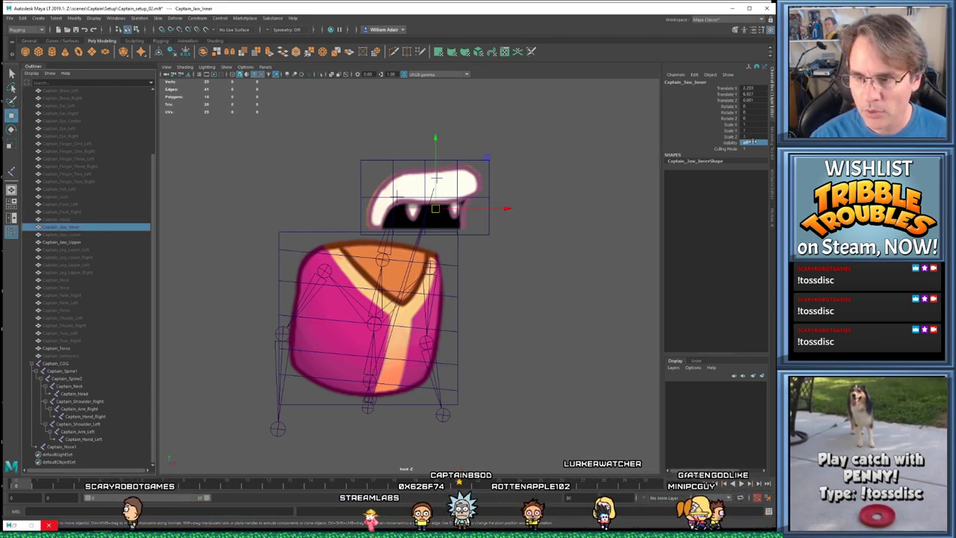
pyautogui.write('on')
pyautogui.press('Return')
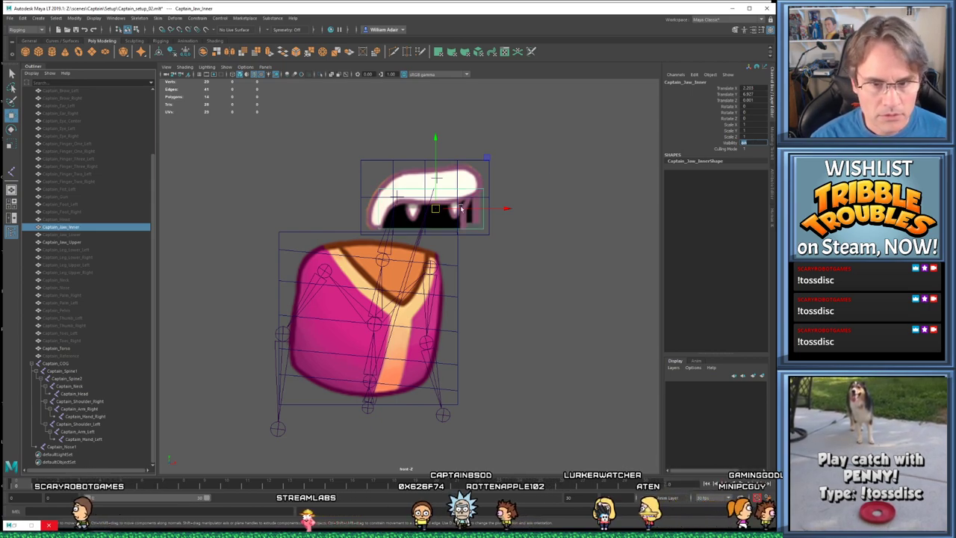
pyautogui.moveTo(436, 208); pyautogui.dragTo(422, 244)
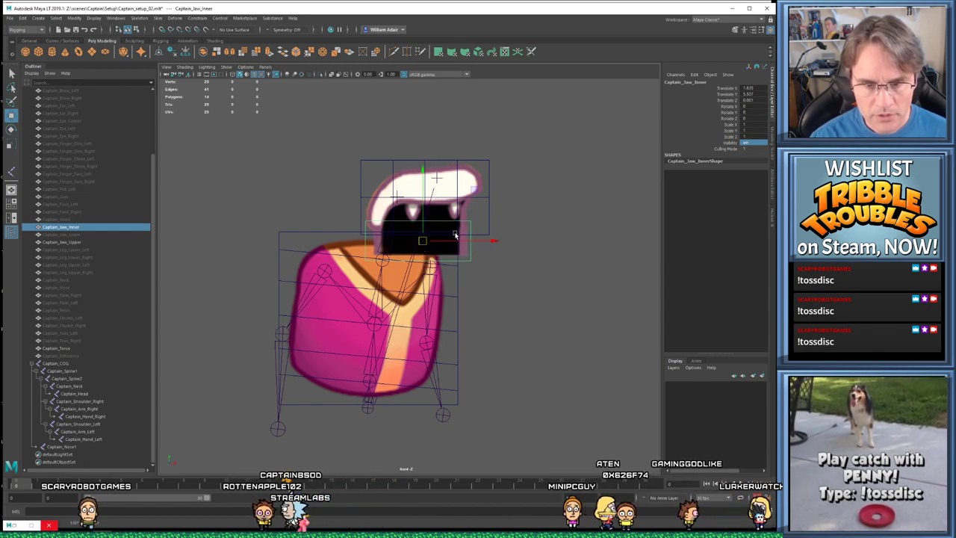
# Frame Captain_Jaw_Inner and nudge it into place, undoing a trial scale so it stays at 1
pyautogui.press('f')
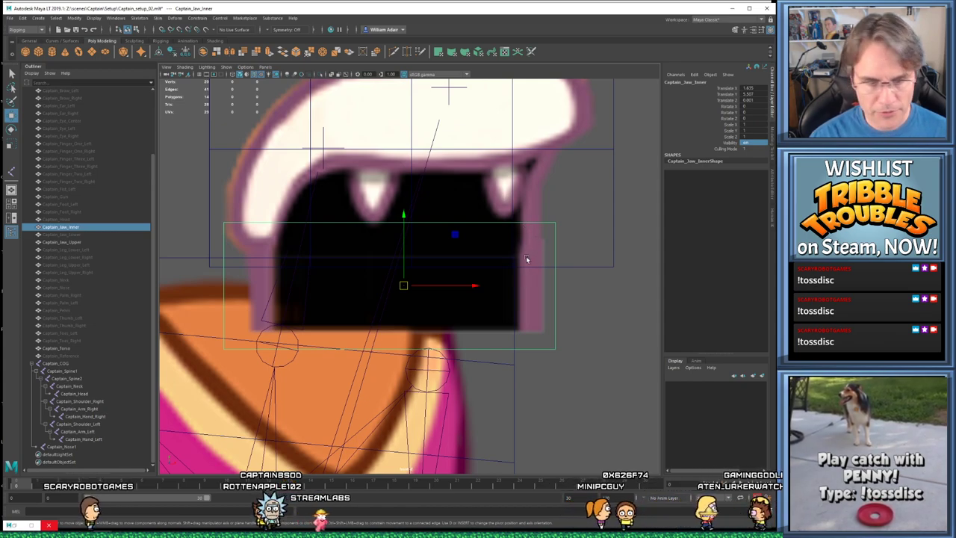
pyautogui.moveTo(403, 285)
pyautogui.mouseDown()
pyautogui.moveTo(404, 295)
pyautogui.moveTo(407, 286)
pyautogui.mouseUp()
pyautogui.press('r')
pyautogui.moveTo(474, 287); pyautogui.dragTo(472, 288)
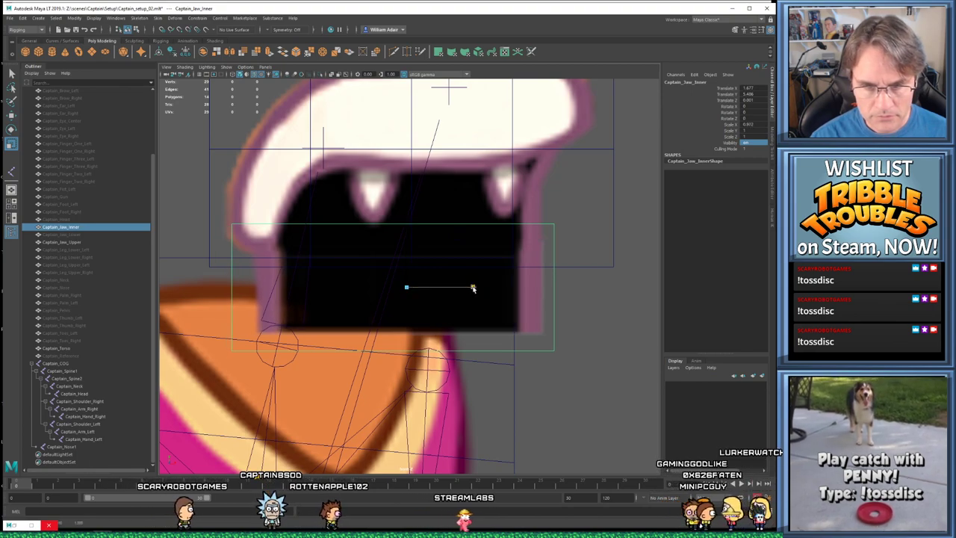
pyautogui.hotkey('ctrl', 'z')
pyautogui.press('w')
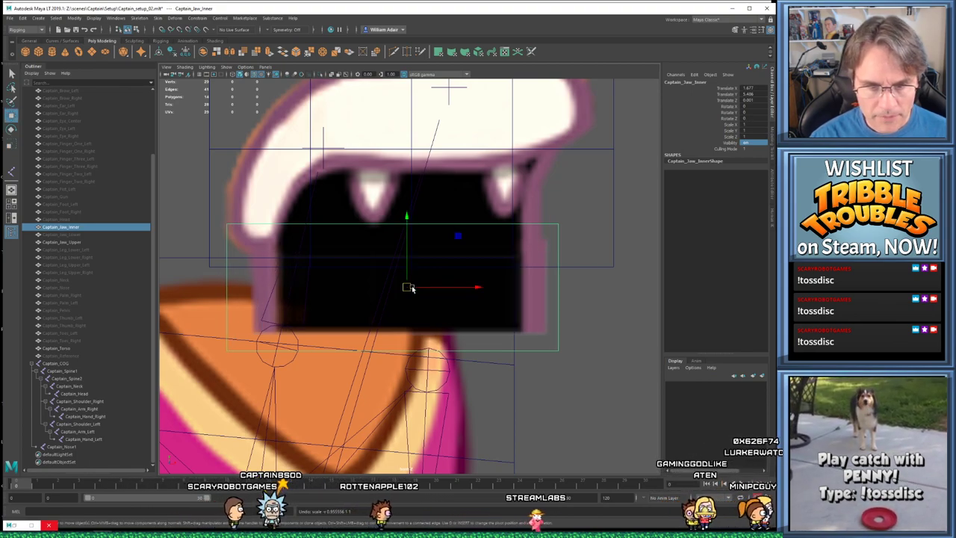
pyautogui.moveTo(411, 287)
pyautogui.mouseDown()
pyautogui.moveTo(398, 288)
pyautogui.moveTo(404, 280)
pyautogui.moveTo(402, 299)
pyautogui.moveTo(404, 289)
pyautogui.mouseUp()
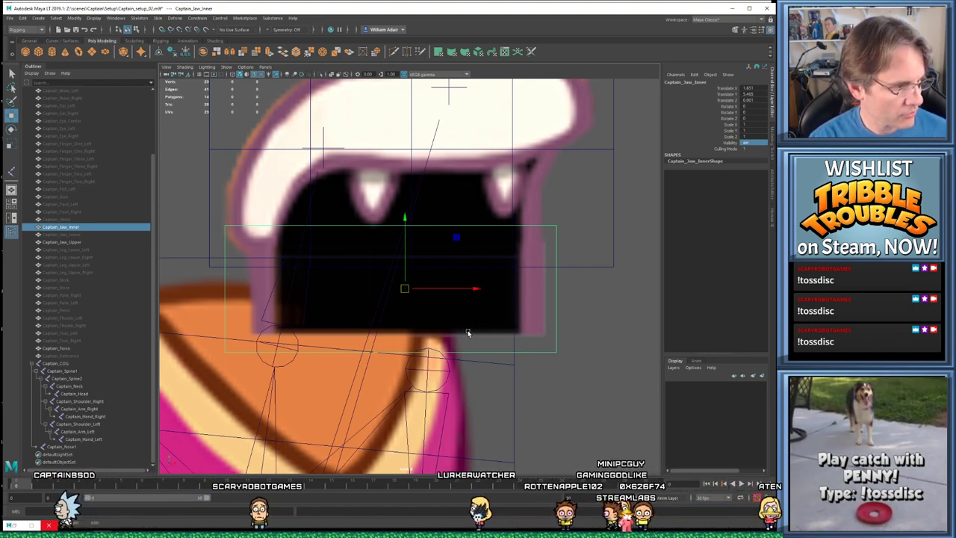
# Pull Captain_Jaw_Lower down so the mouth hangs open
pyautogui.scroll(-5, 458, 333)
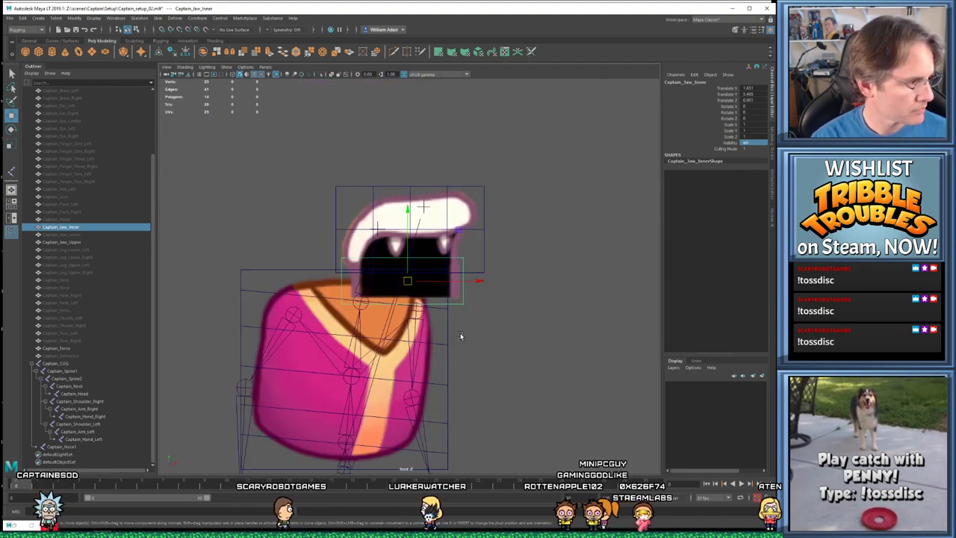
pyautogui.scroll(5, 452, 348)
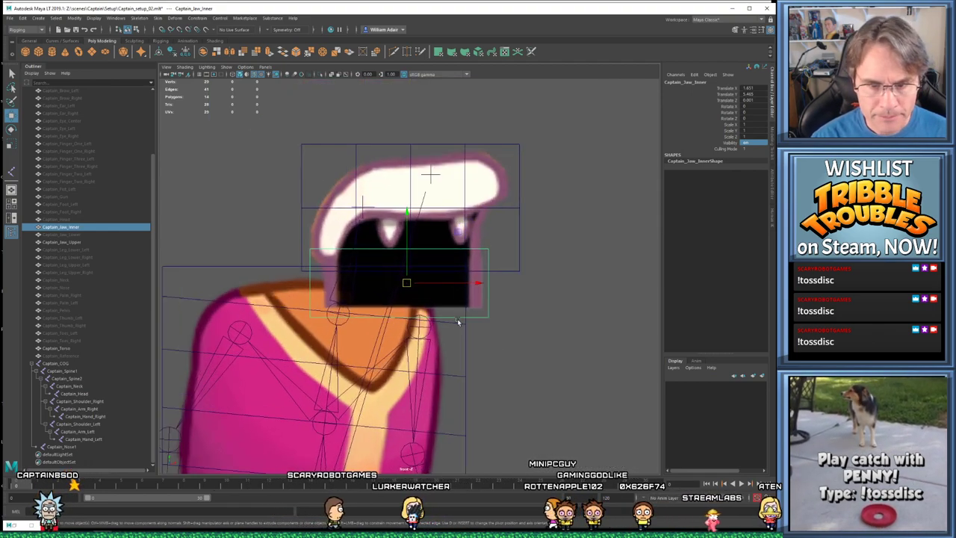
pyautogui.click(75, 234)
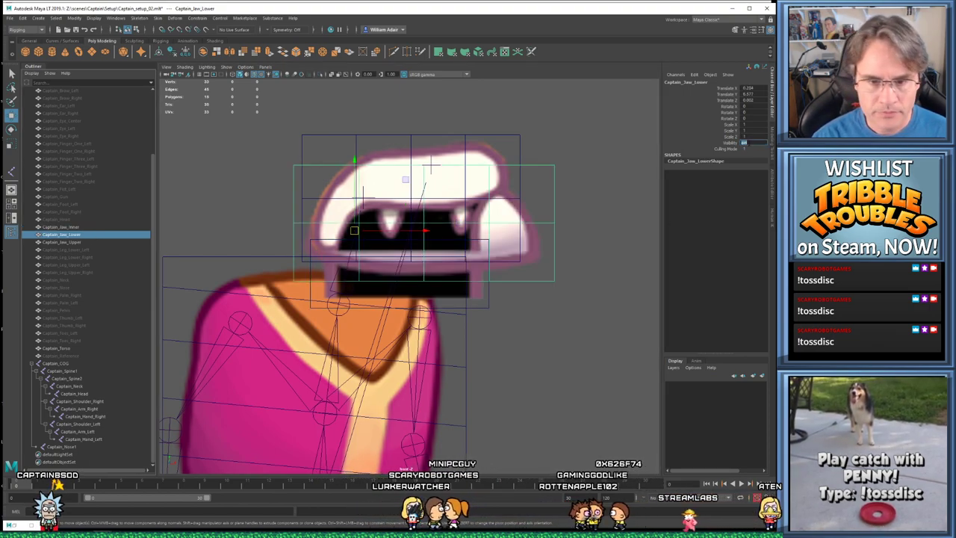
pyautogui.moveTo(356, 233); pyautogui.dragTo(333, 322)
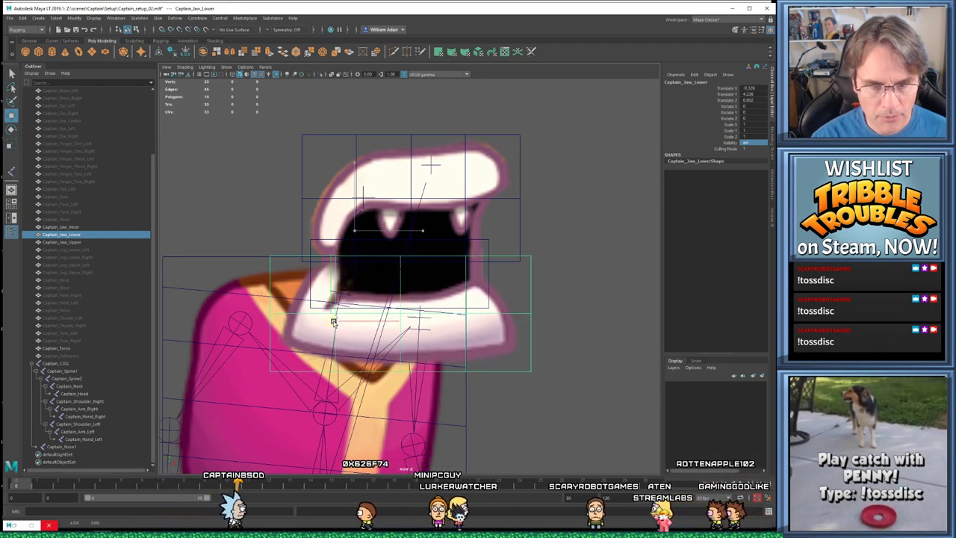
# Deselect, recentre the character and save the scene as Captain_setup_02.mb
pyautogui.click(592, 290)
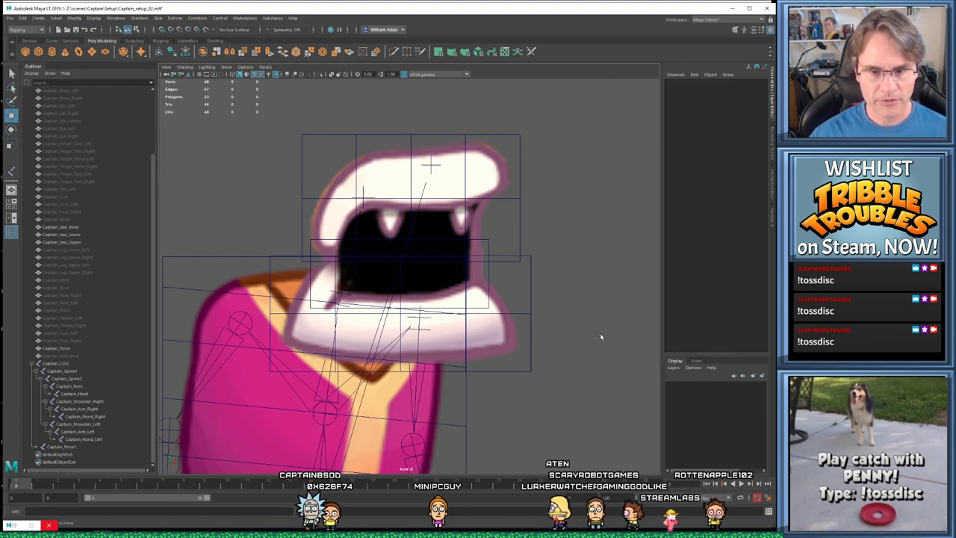
pyautogui.scroll(-3, 554, 270)
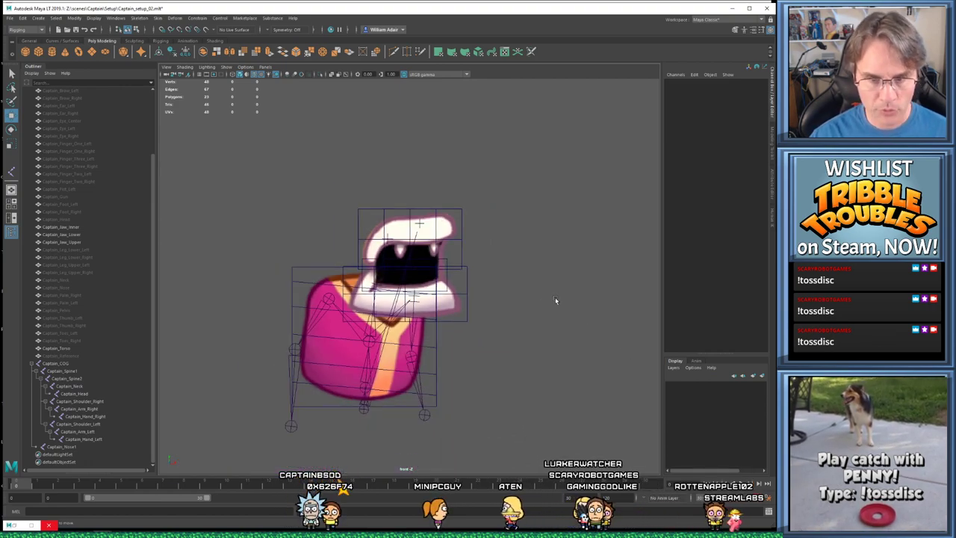
pyautogui.scroll(2, 505, 277)
pyautogui.keyDown('alt'); pyautogui.moveTo(504, 280); pyautogui.dragTo(532, 309, button='middle'); pyautogui.keyUp('alt')
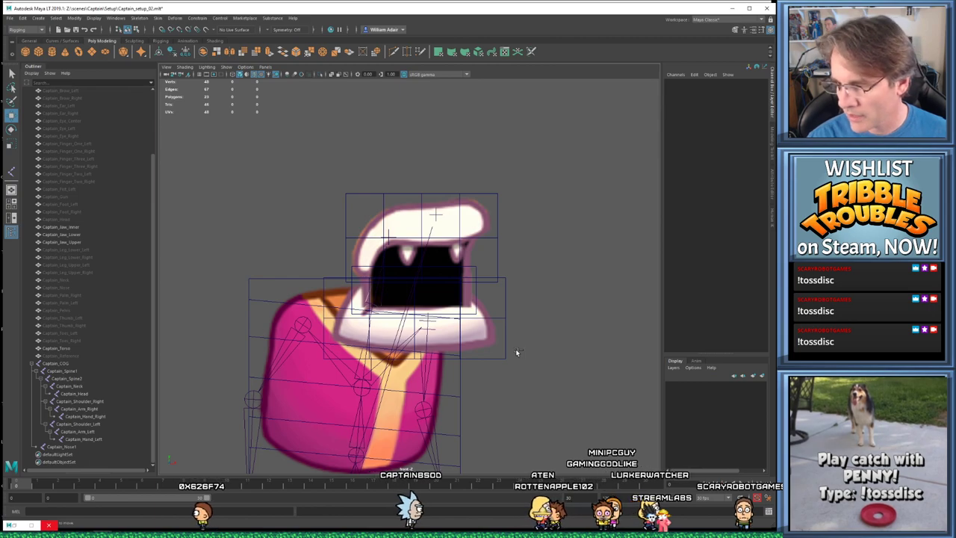
pyautogui.hotkey('ctrl', 's')
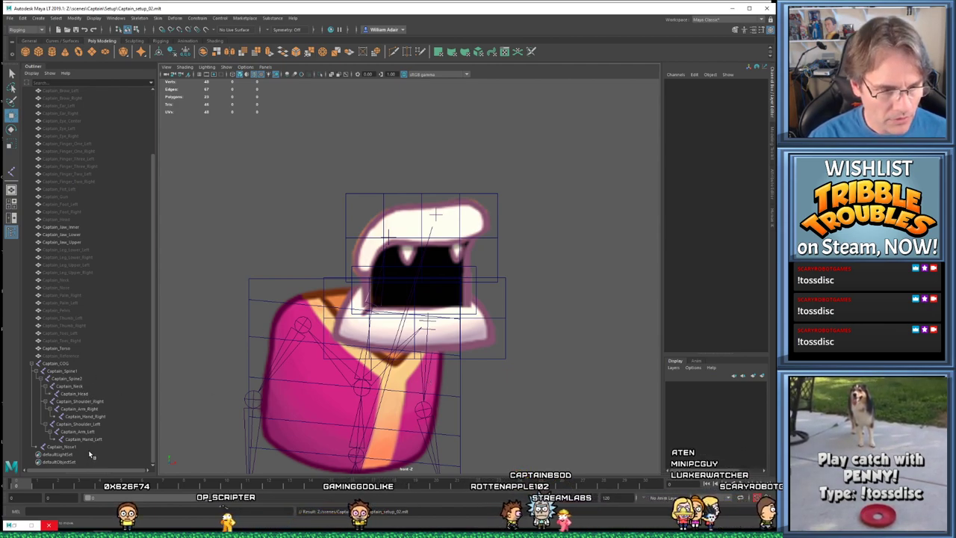
# Hide the Captain_Torso mesh, reframe on the head and start Create Joints
pyautogui.click(60, 348)
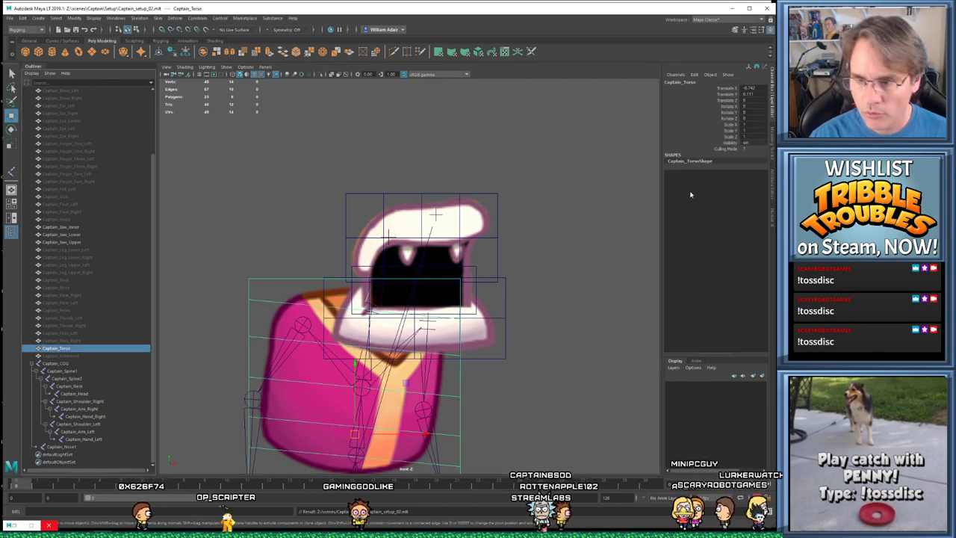
pyautogui.hotkey('ctrl', 'h')
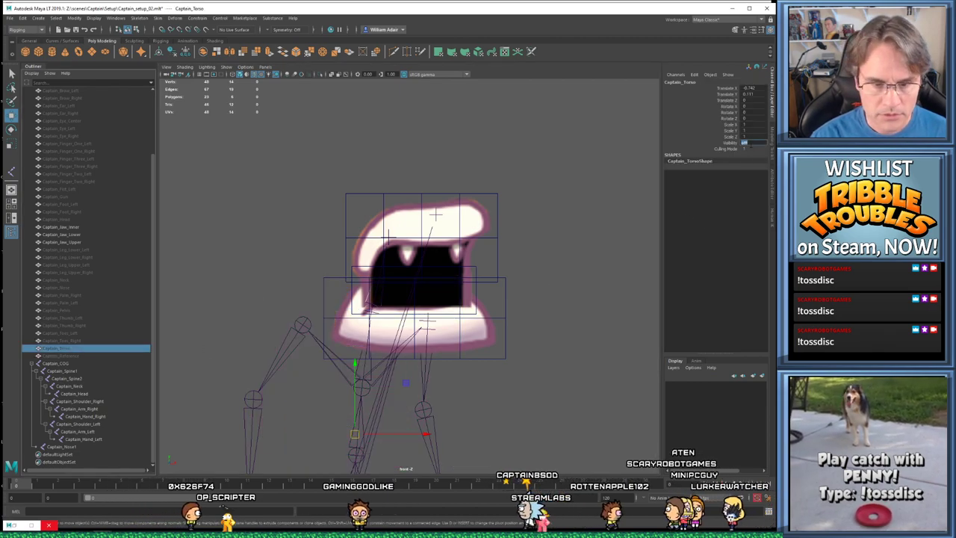
pyautogui.scroll(2, 518, 390)
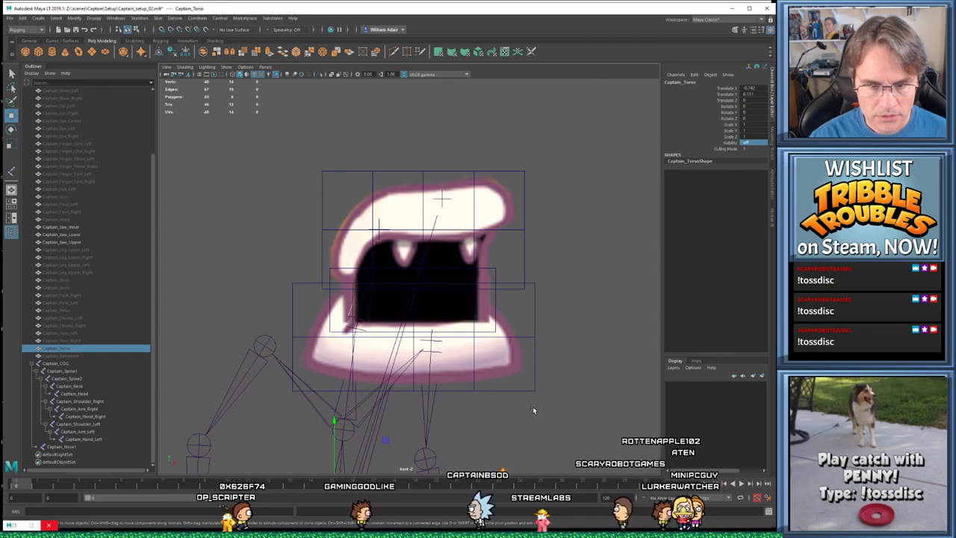
pyautogui.scroll(2, 527, 373)
pyautogui.keyDown('alt'); pyautogui.moveTo(522, 348); pyautogui.dragTo(527, 367, button='middle'); pyautogui.keyUp('alt')
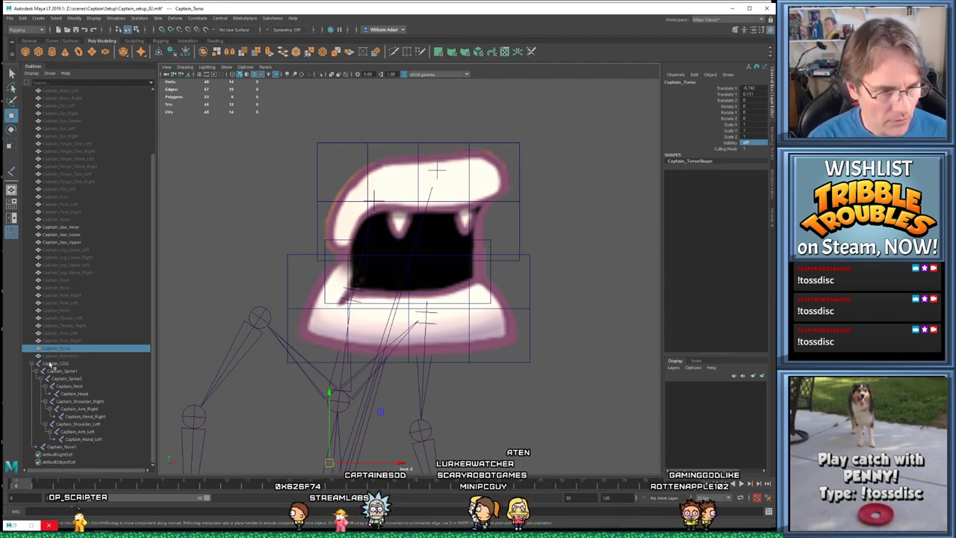
pyautogui.click(136, 17)
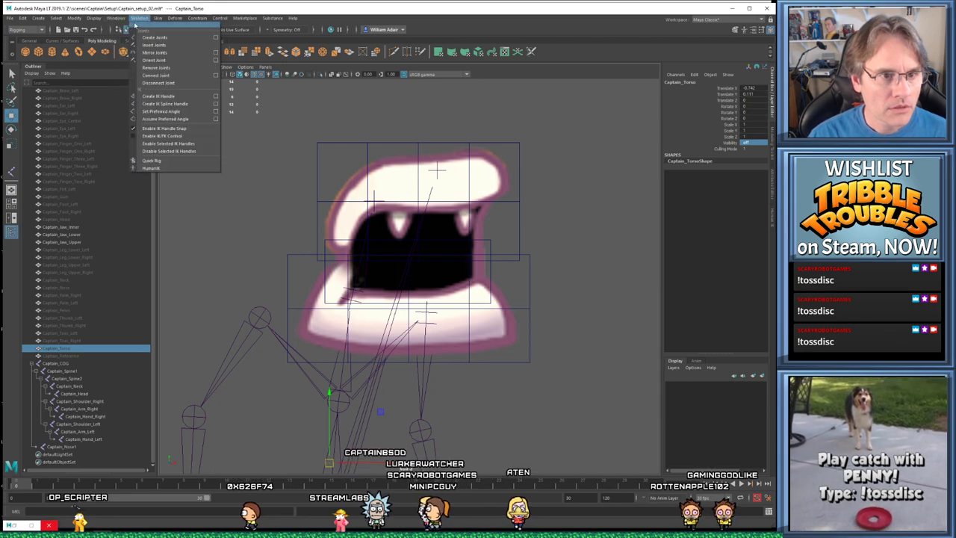
pyautogui.click(154, 38)
# With Captain_COG selected, place a joint at the mouth and rename it Captain_Jaw_Base
pyautogui.click(61, 363)
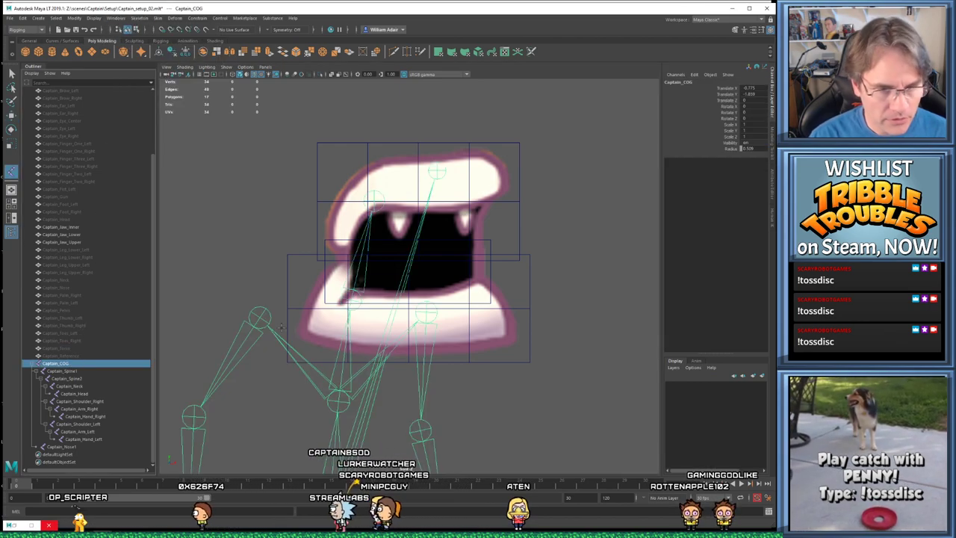
pyautogui.click(339, 301)
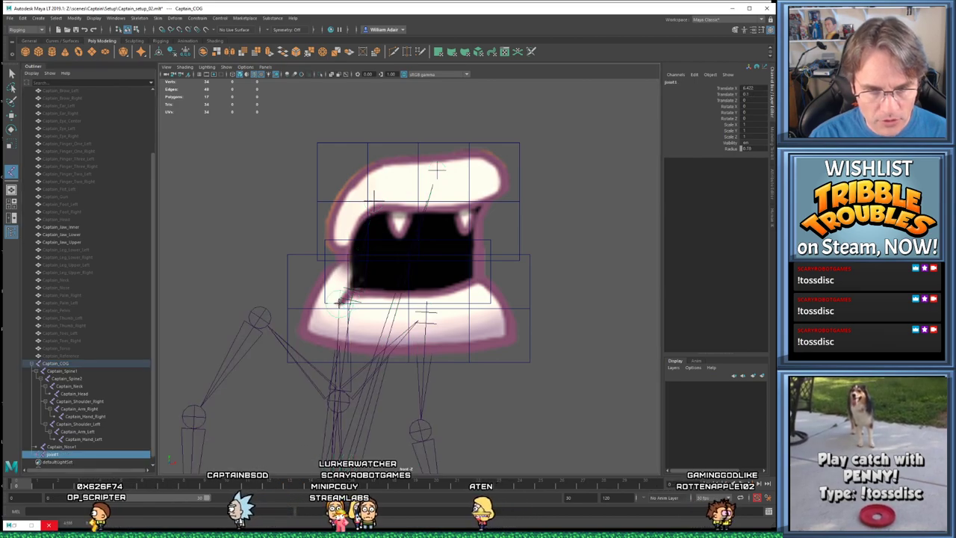
pyautogui.scroll(-1, 60, 446)
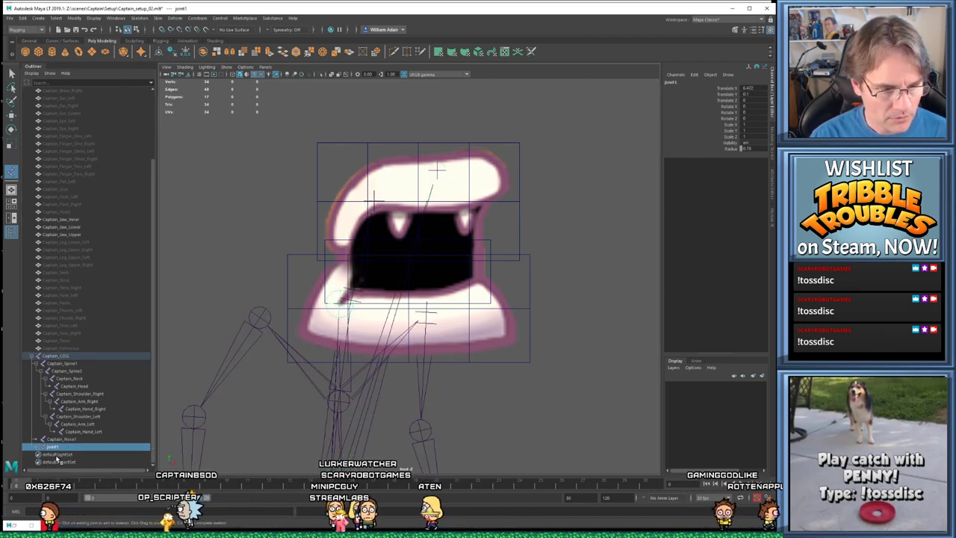
pyautogui.doubleClick(59, 448)
pyautogui.write('Captain_')
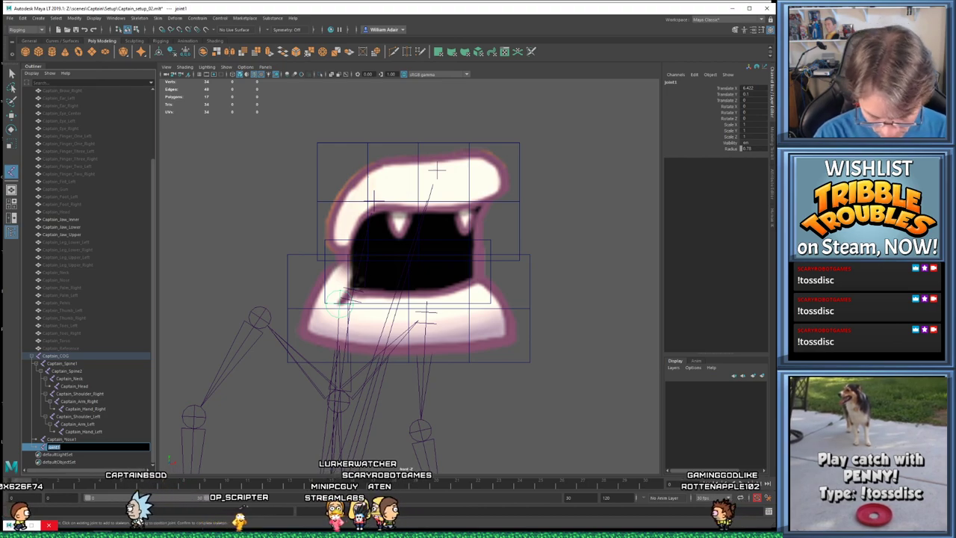
pyautogui.write('J')
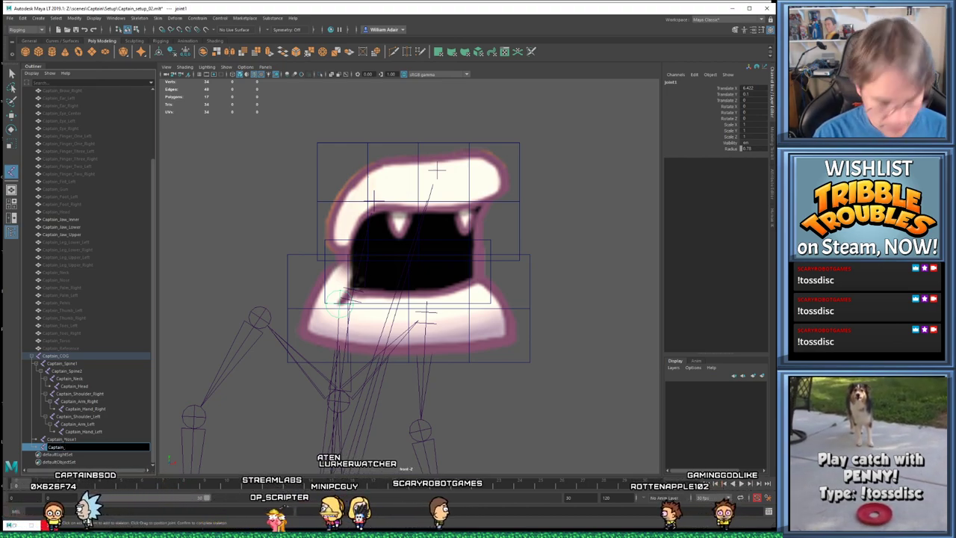
pyautogui.write('aw')
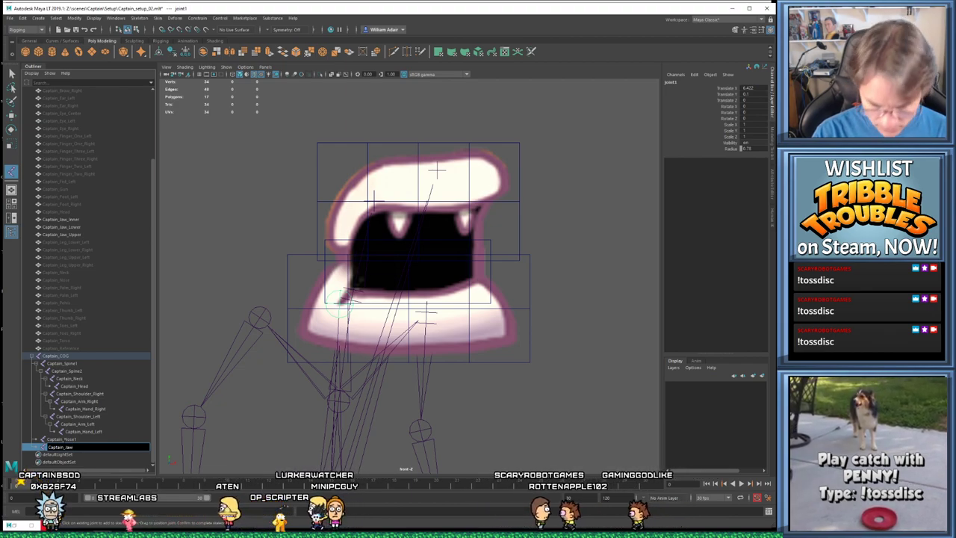
pyautogui.write('_Base')
pyautogui.press('Return')
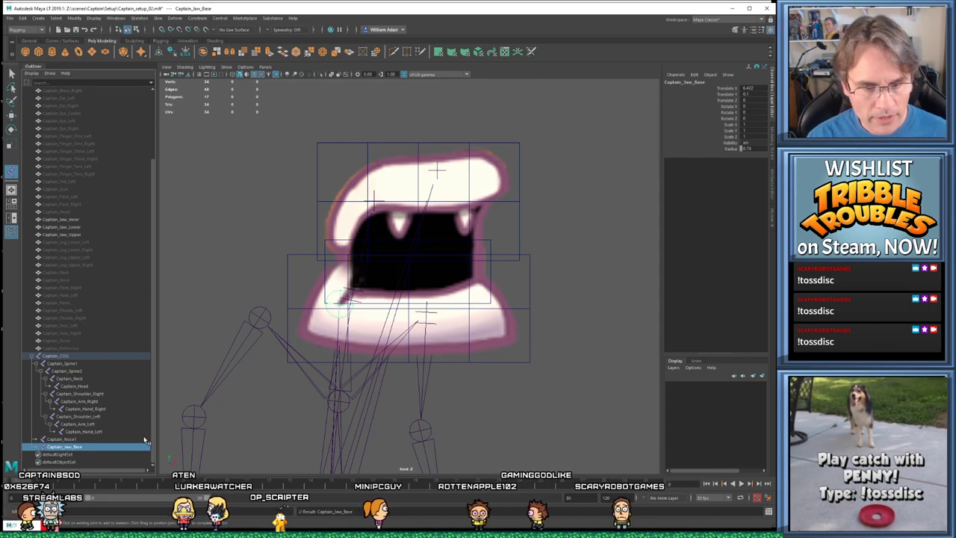
# Set Visibility to 0 for Captain_Jaw_Inner and Captain_Jaw_Upper
pyautogui.click(64, 219)
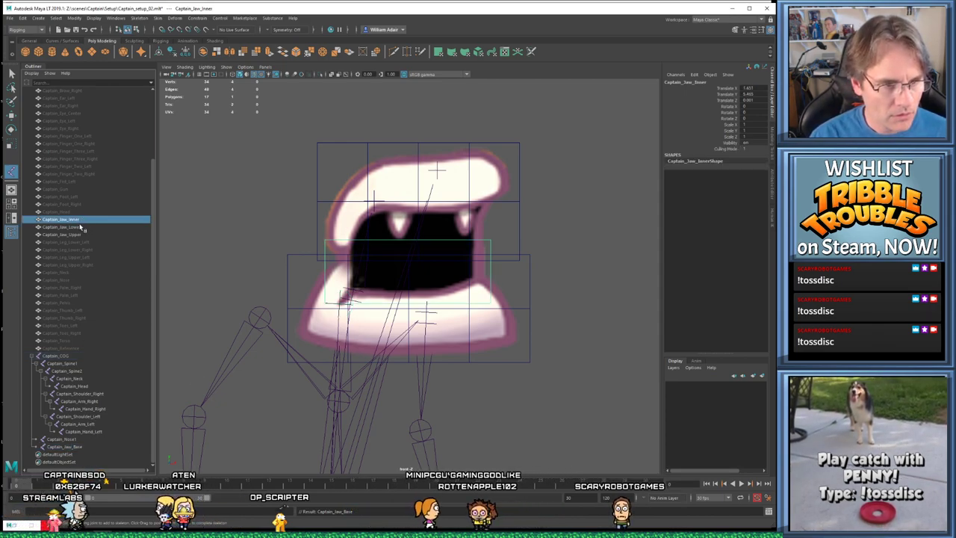
pyautogui.keyDown('ctrl'); pyautogui.click(67, 234); pyautogui.keyUp('ctrl')
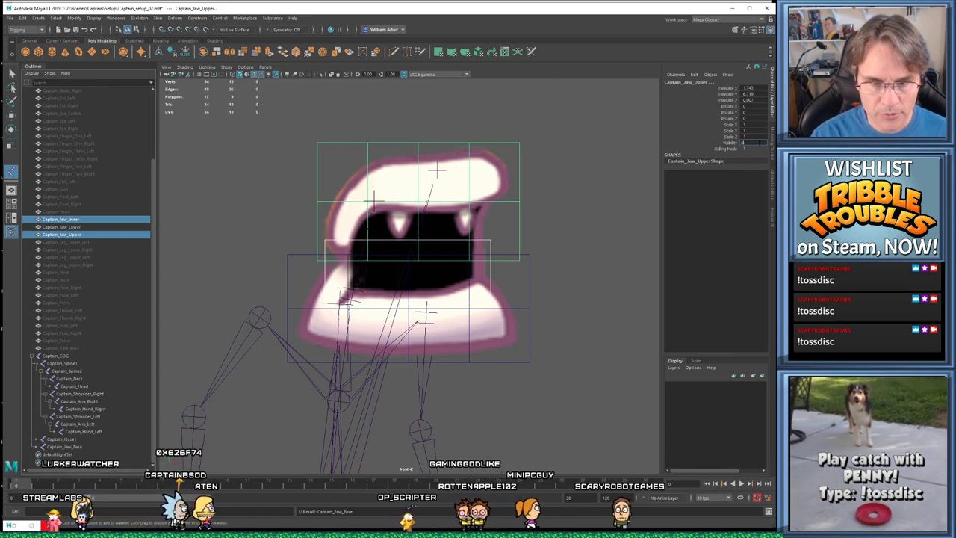
pyautogui.write('0')
pyautogui.press('Return')
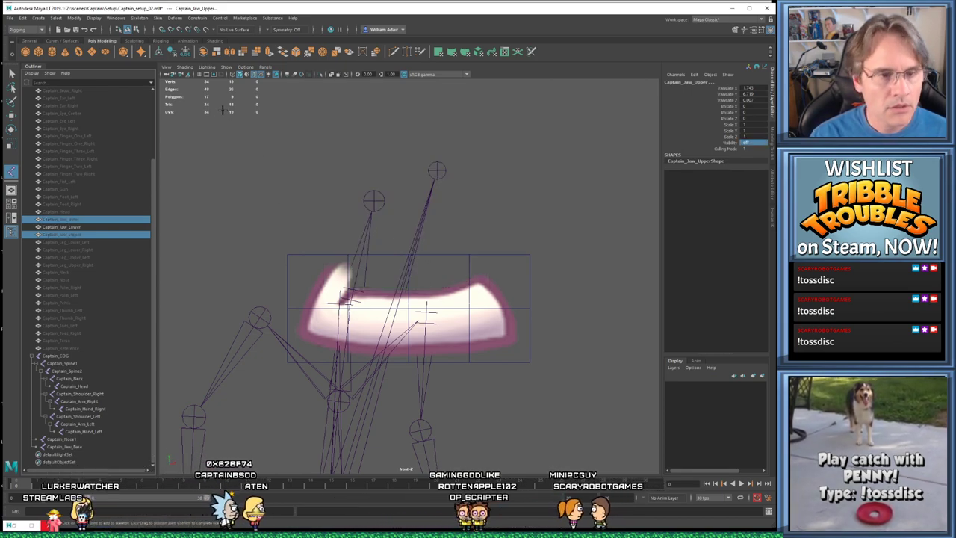
# Turn off joint display in the viewport's Show menu
pyautogui.click(190, 68)
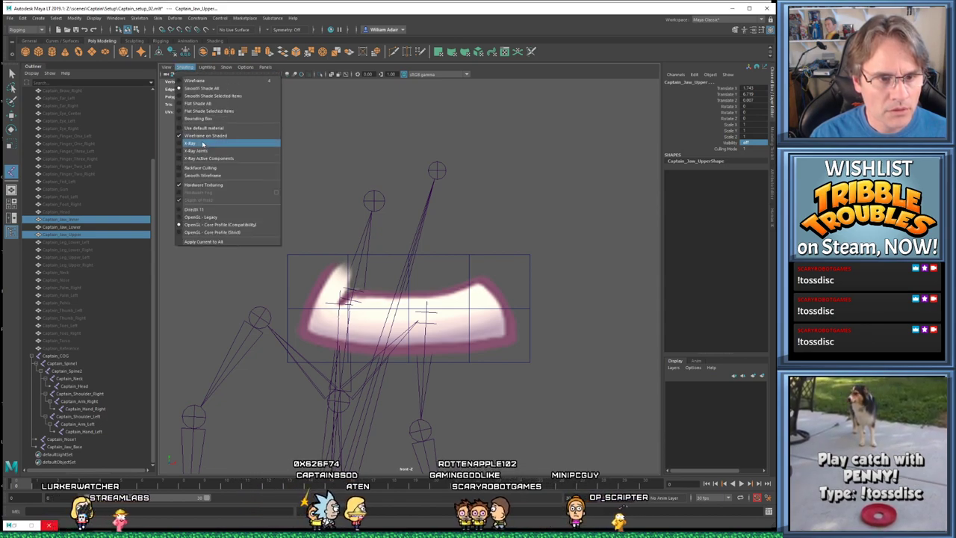
pyautogui.moveTo(230, 70)
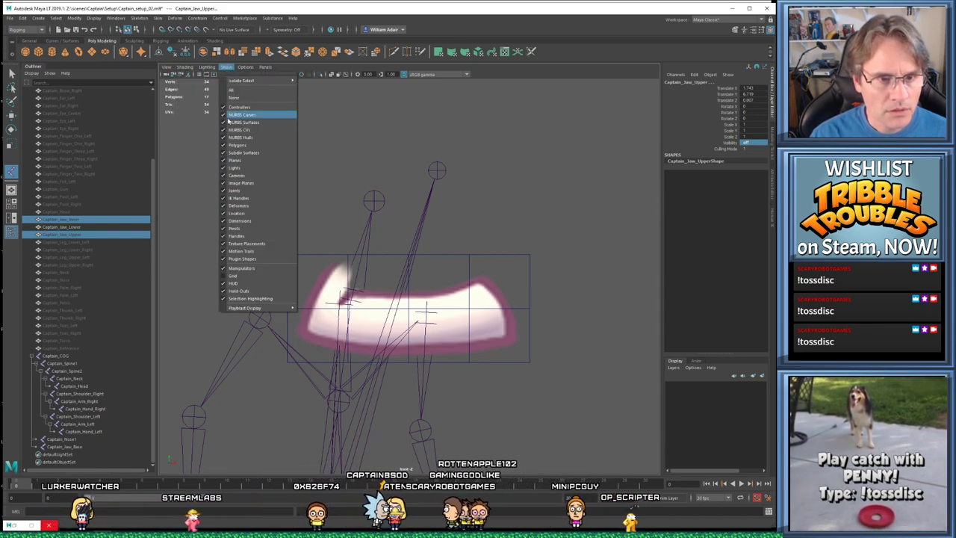
pyautogui.click(239, 190)
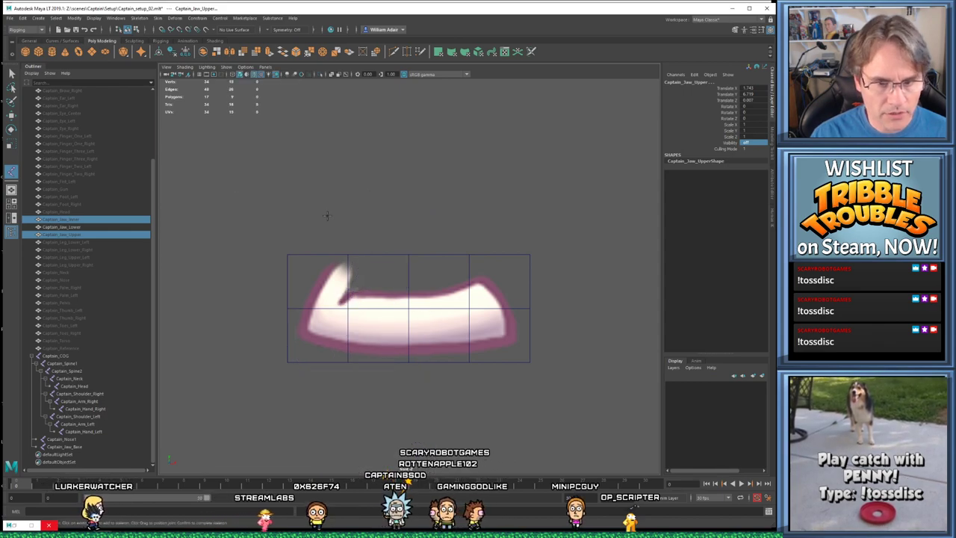
pyautogui.scroll(3, 449, 388)
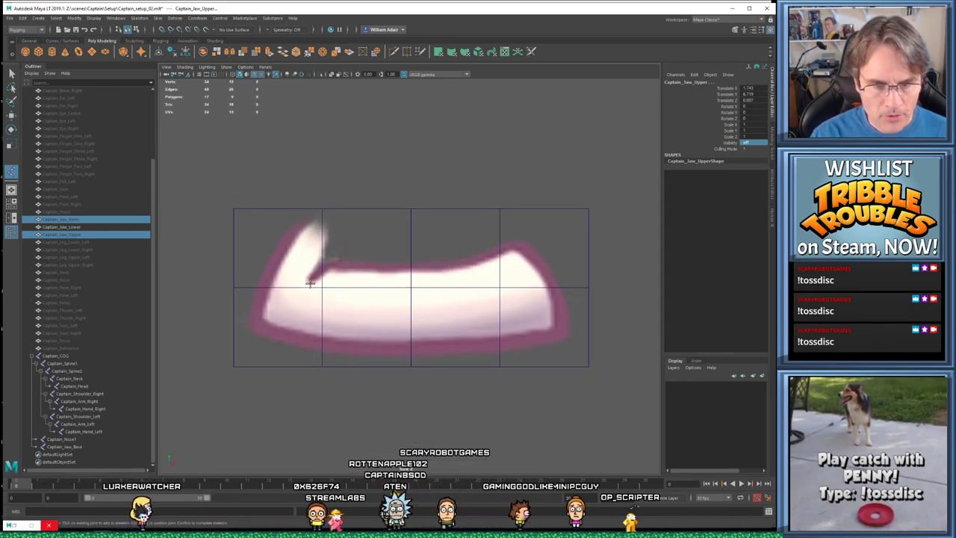
pyautogui.scroll(-2, 315, 278)
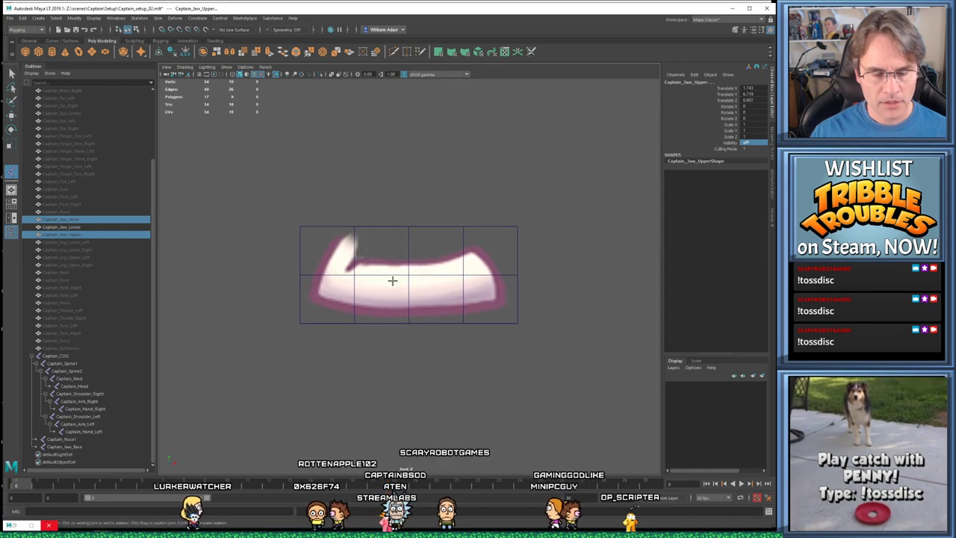
pyautogui.scroll(1, 368, 281)
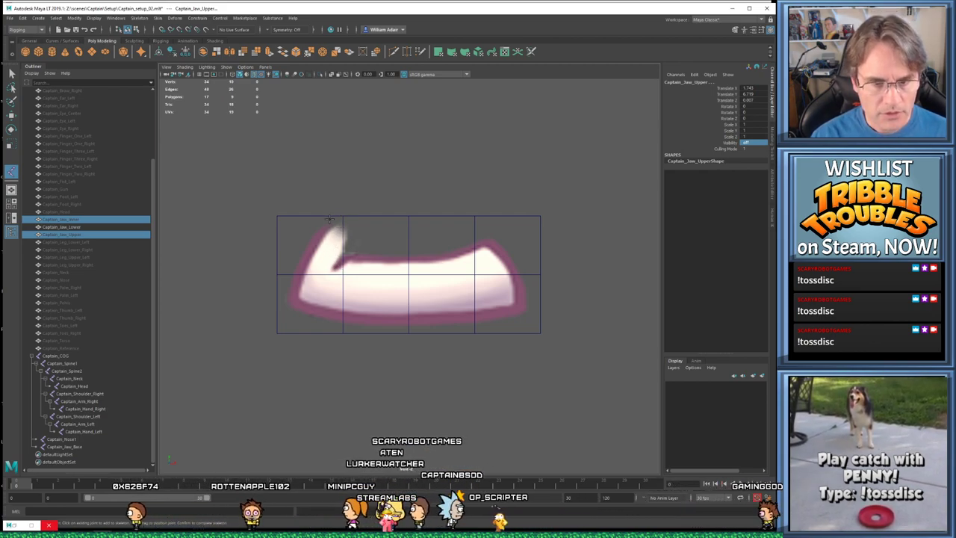
# Create a locator and place it just past the jaw grid's left edge
pyautogui.click(48, 18)
pyautogui.click(68, 118)
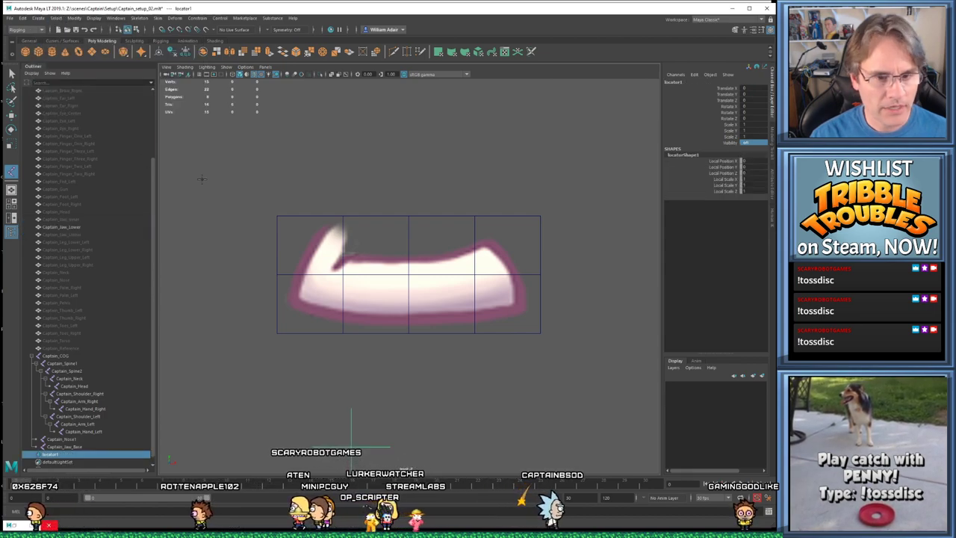
pyautogui.moveTo(351, 384); pyautogui.dragTo(340, 222)
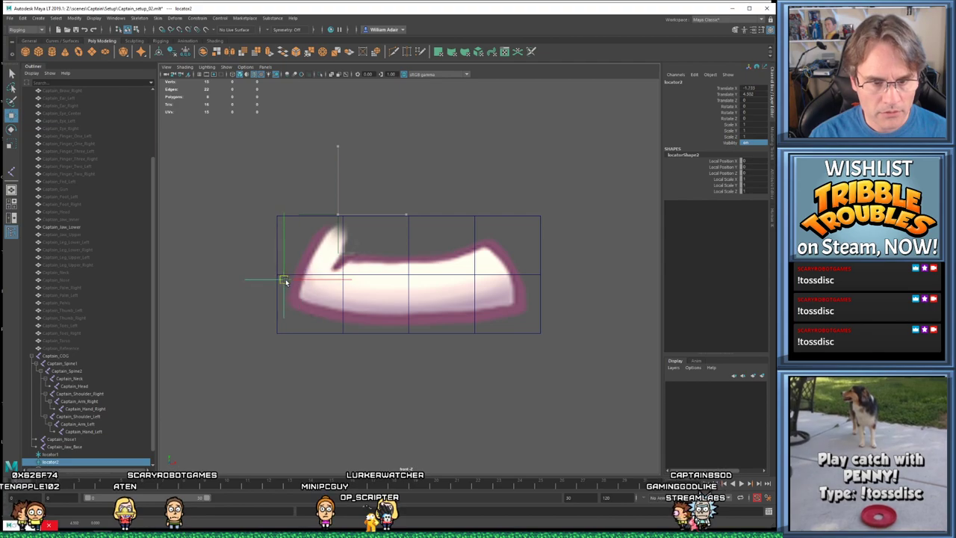
pyautogui.moveTo(285, 282); pyautogui.dragTo(343, 277)
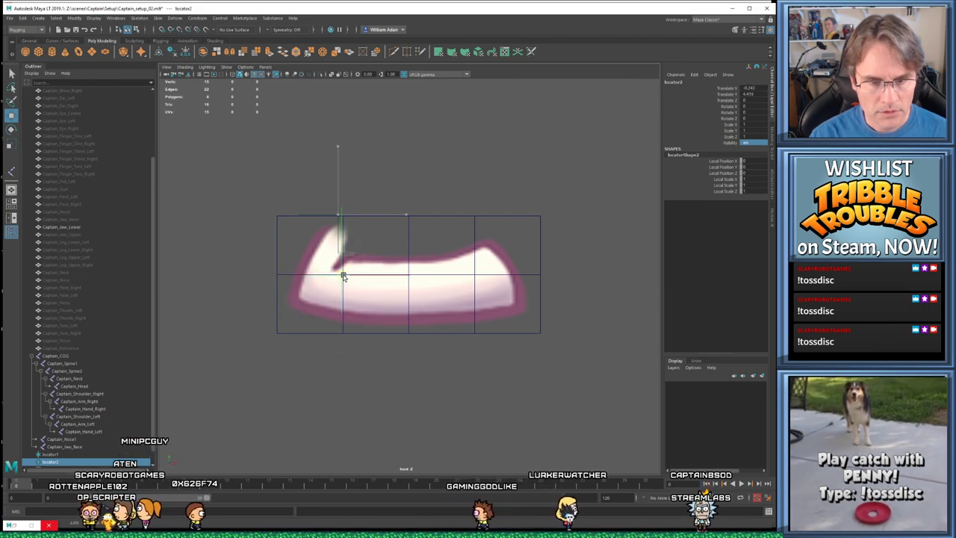
pyautogui.moveTo(343, 277); pyautogui.dragTo(295, 332)
# Duplicate locators and move the copies, including locator12 and locator6, onto grid intersections
pyautogui.hotkey('ctrl', 'd')
pyautogui.hotkey('ctrl', 'd')
pyautogui.hotkey('ctrl', 'd')
pyautogui.hotkey('ctrl', 'd')
pyautogui.hotkey('ctrl', 'd')
pyautogui.hotkey('ctrl', 'd')
pyautogui.hotkey('ctrl', 'd')
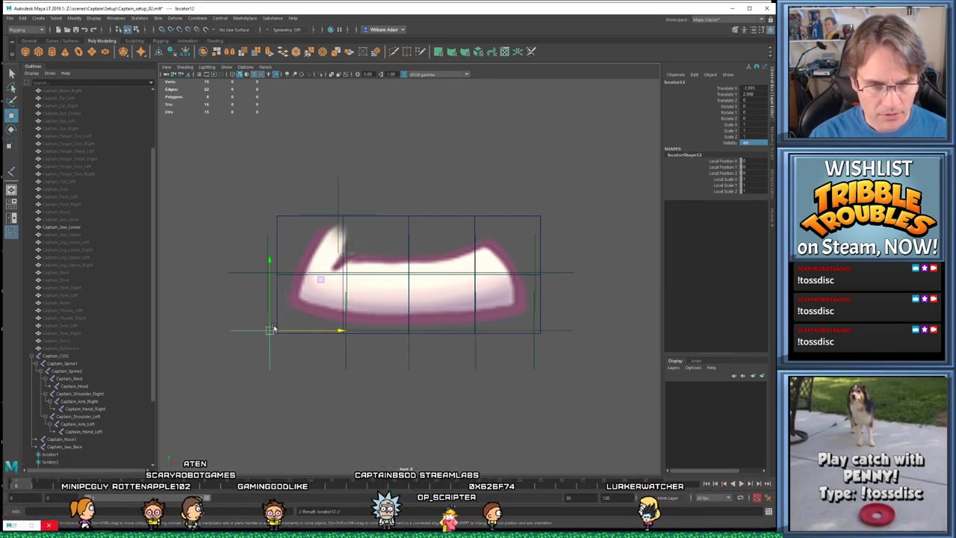
pyautogui.moveTo(396, 249); pyautogui.dragTo(413, 403, button='middle')
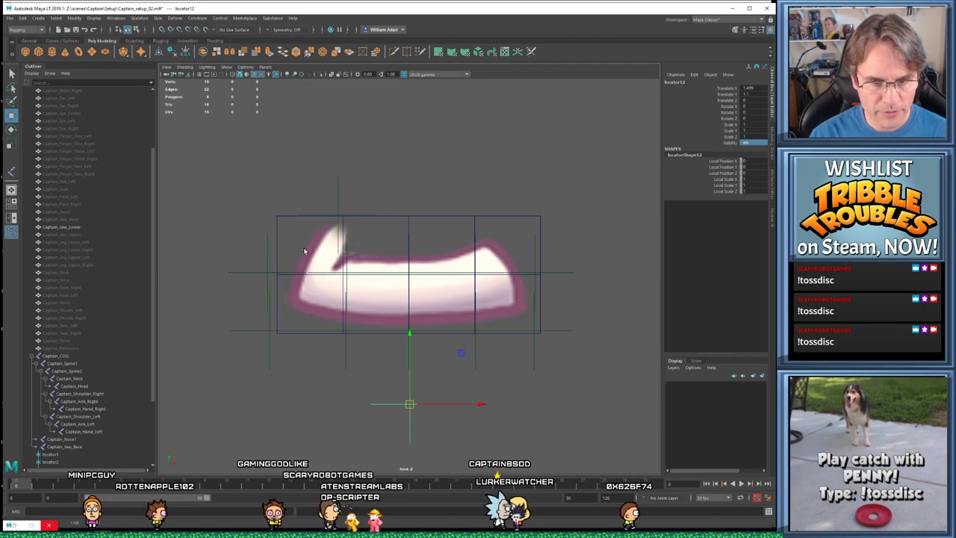
pyautogui.moveTo(409, 405); pyautogui.dragTo(407, 237, button='middle')
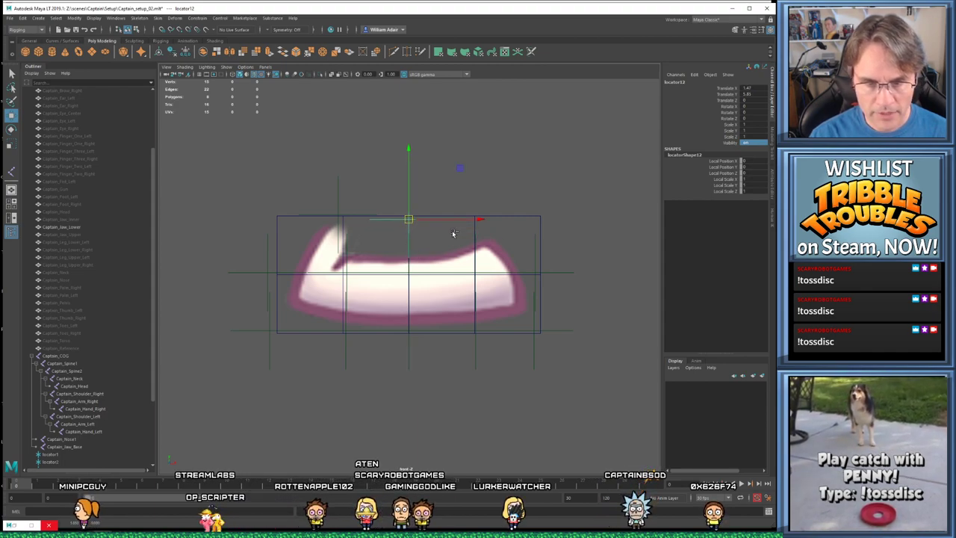
pyautogui.hotkey('ctrl', 'd')
pyautogui.moveTo(412, 216); pyautogui.dragTo(475, 218, button='middle')
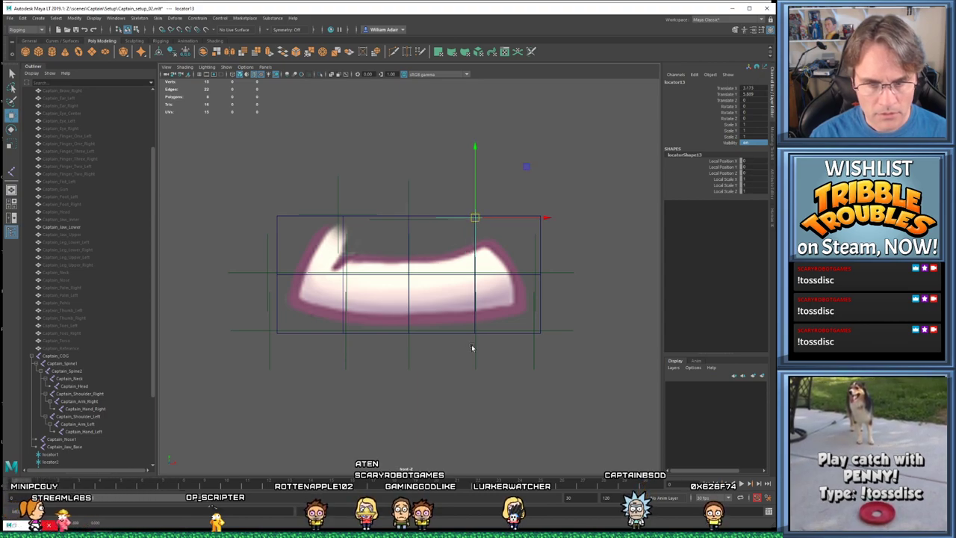
pyautogui.click(535, 263)
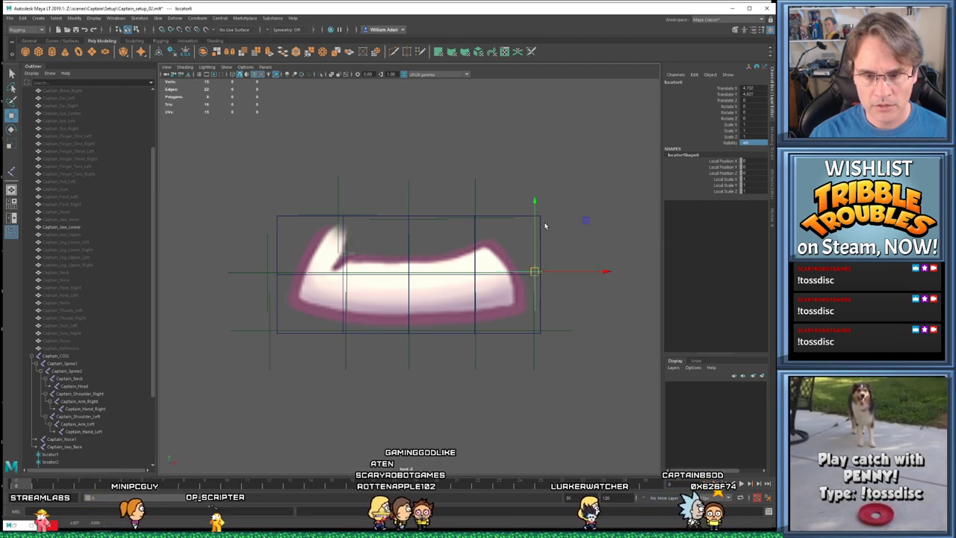
pyautogui.moveTo(534, 270); pyautogui.dragTo(535, 273, button='middle')
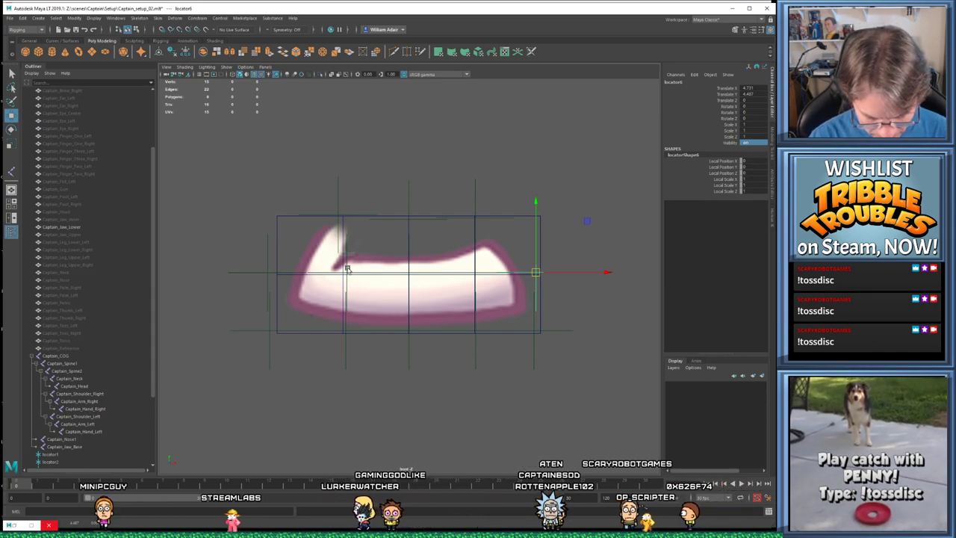
# Duplicate locators for the grid's top-left and top-right corners, reaching locator15
pyautogui.hotkey('ctrl', 'd')
pyautogui.moveTo(537, 271); pyautogui.dragTo(537, 216)
pyautogui.hotkey('ctrl', 'd')
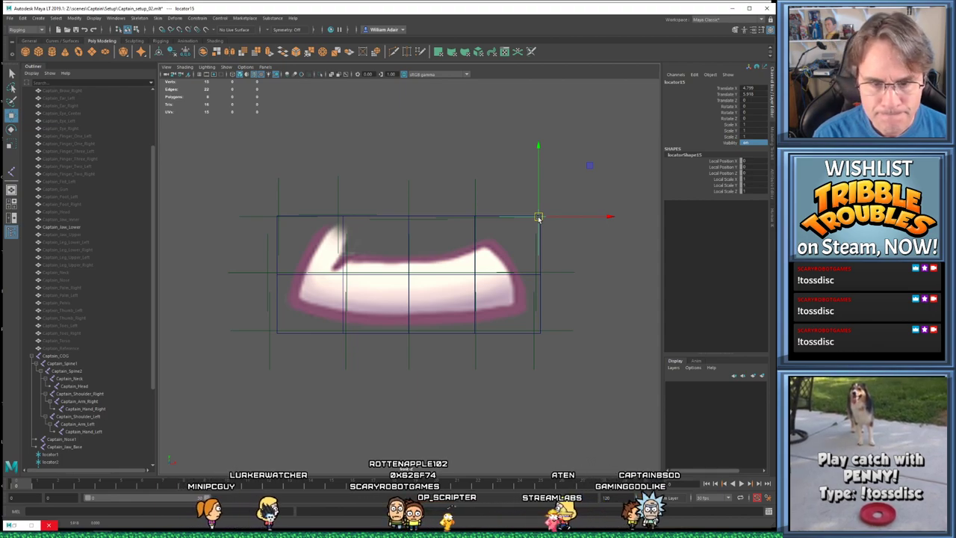
pyautogui.scroll(-3, 85, 407)
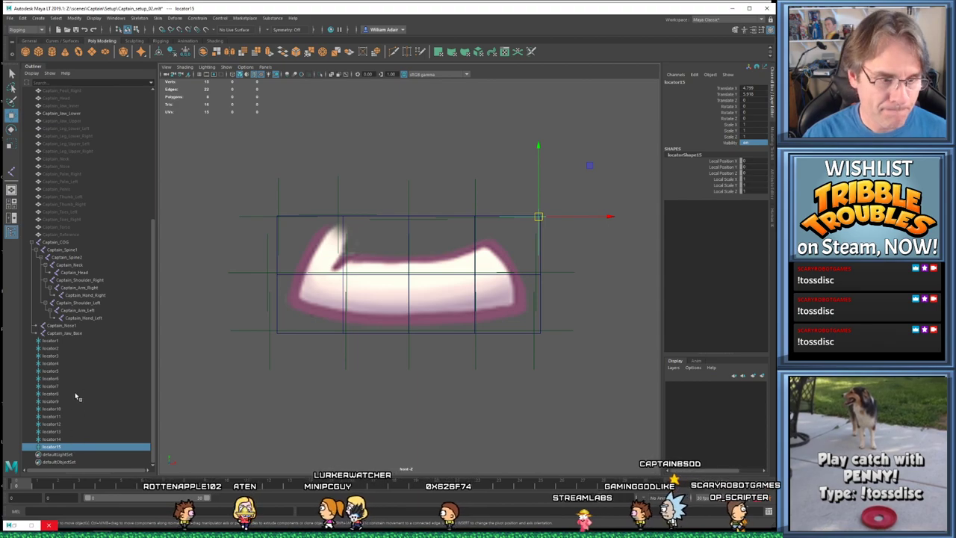
# Delete locator1 through locator15 in the Outliner, then select Captain_Jaw_Base
pyautogui.keyDown('shift'); pyautogui.click(65, 341); pyautogui.keyUp('shift')
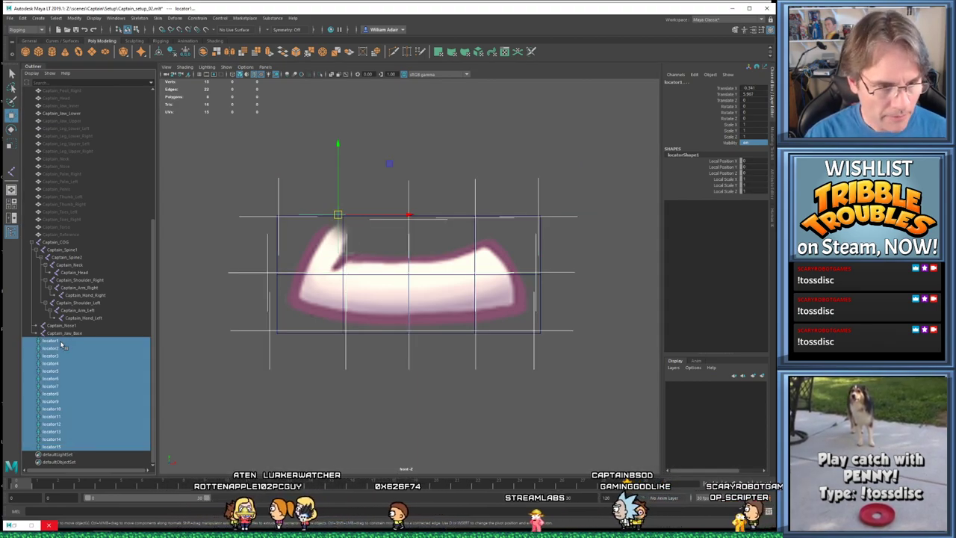
pyautogui.press('Delete')
pyautogui.keyDown('alt'); pyautogui.moveTo(340, 276); pyautogui.dragTo(317, 256, button='middle'); pyautogui.keyUp('alt')
pyautogui.click(67, 447)
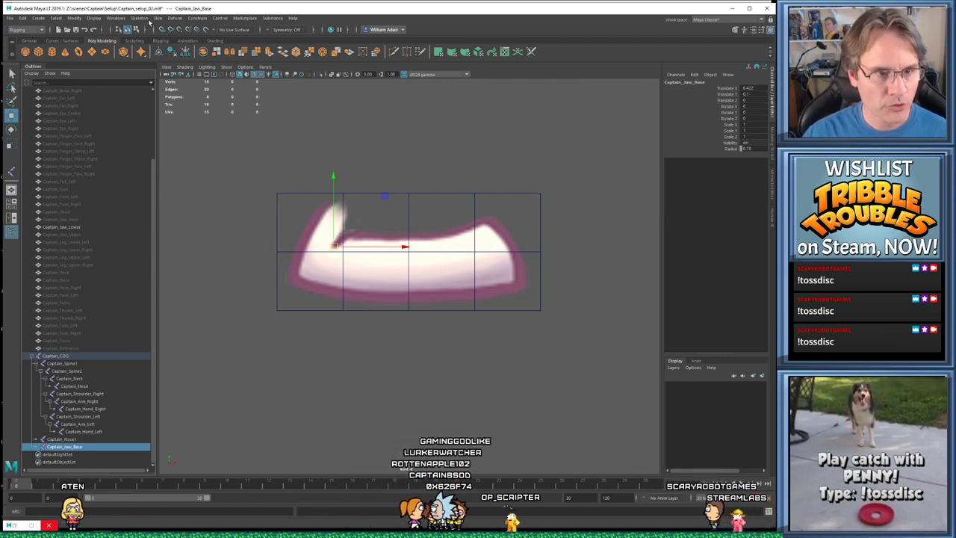
# Use Create Joints with Captain_Jaw_Base as parent to place a new joint on the jaw
pyautogui.click(140, 19)
pyautogui.click(154, 37)
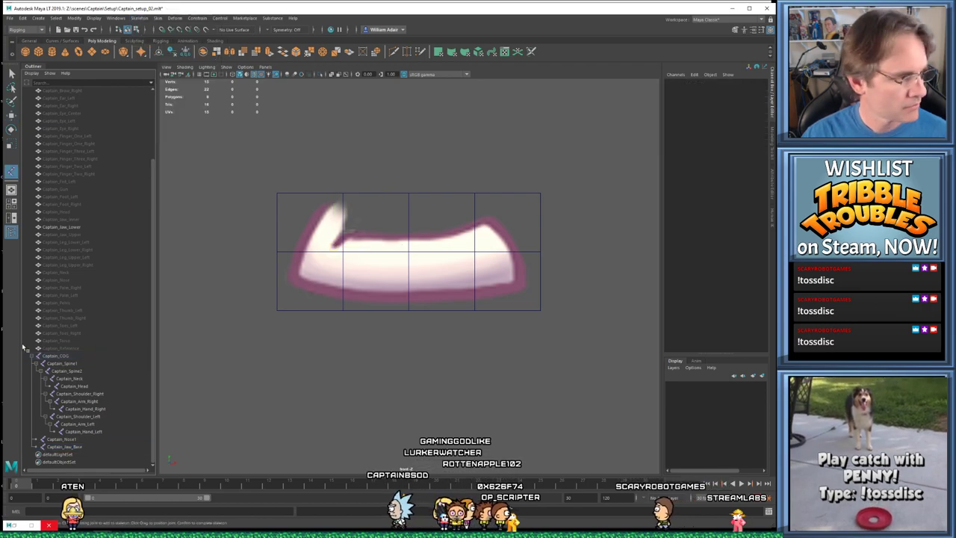
pyautogui.click(60, 446)
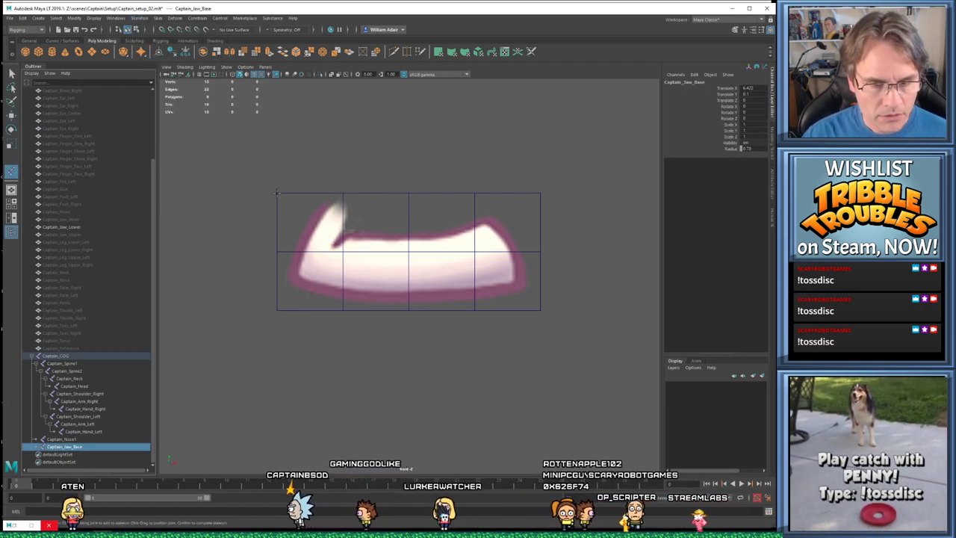
pyautogui.scroll(2, 277, 193)
pyautogui.keyDown('alt'); pyautogui.moveTo(269, 185); pyautogui.dragTo(270, 220, button='middle'); pyautogui.keyUp('alt')
pyautogui.scroll(1, 270, 221)
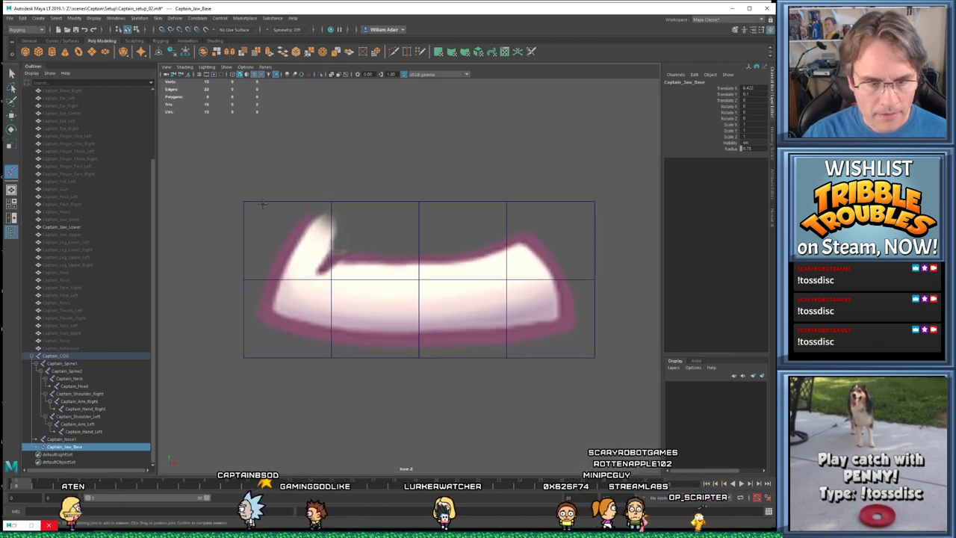
pyautogui.click(319, 290)
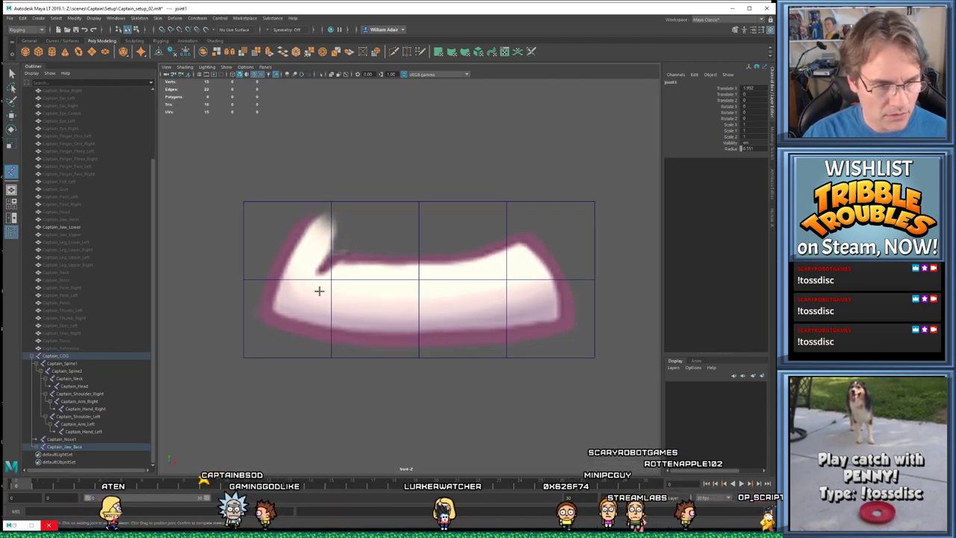
# Turn on joint display in the viewport with Show > Joints
pyautogui.click(226, 67)
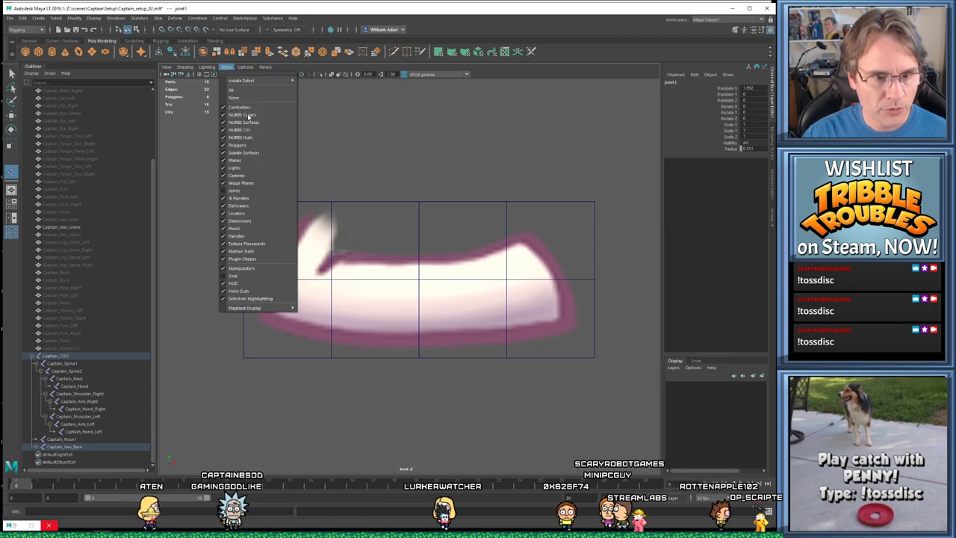
pyautogui.click(239, 189)
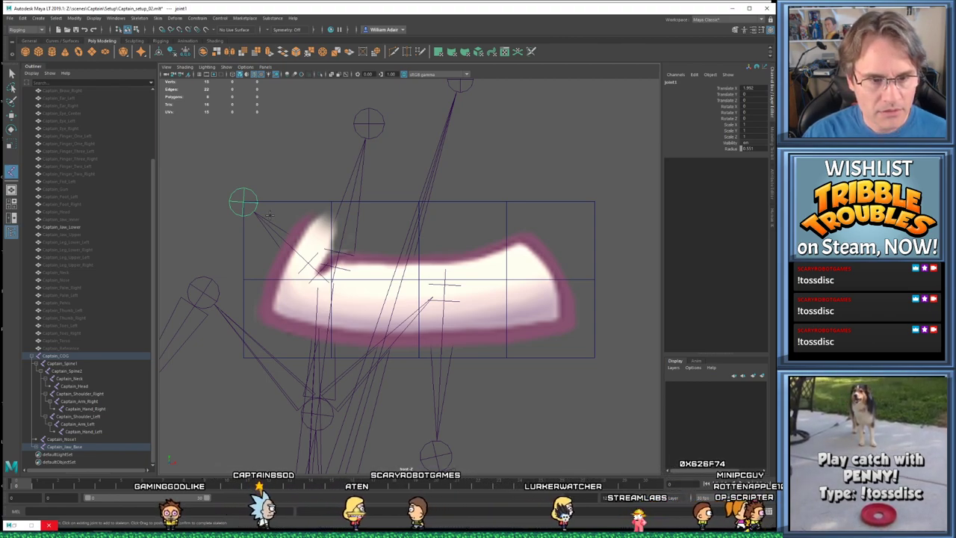
pyautogui.press('w')
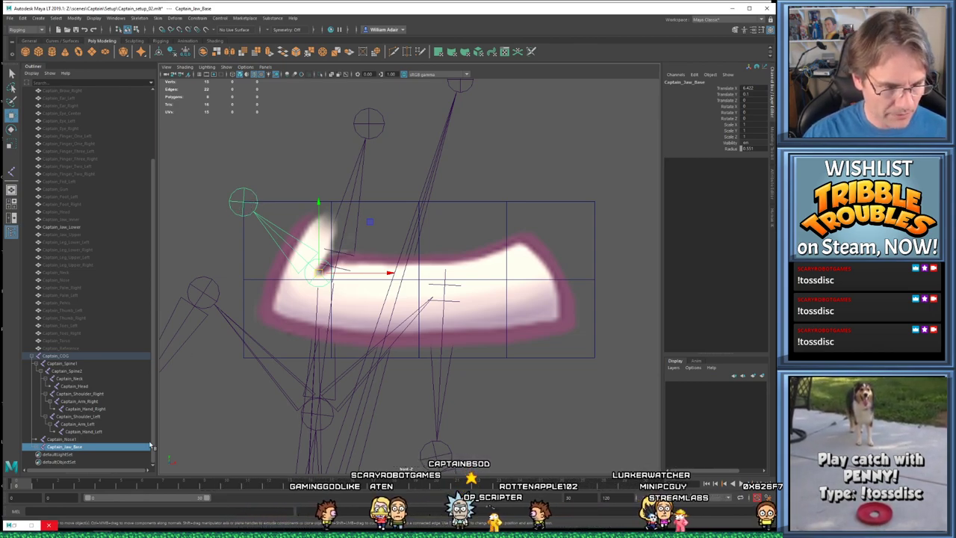
# Delete the stray joint1 and tilt Captain_Jaw_Base to Rotate Z -40.377
pyautogui.click(37, 445)
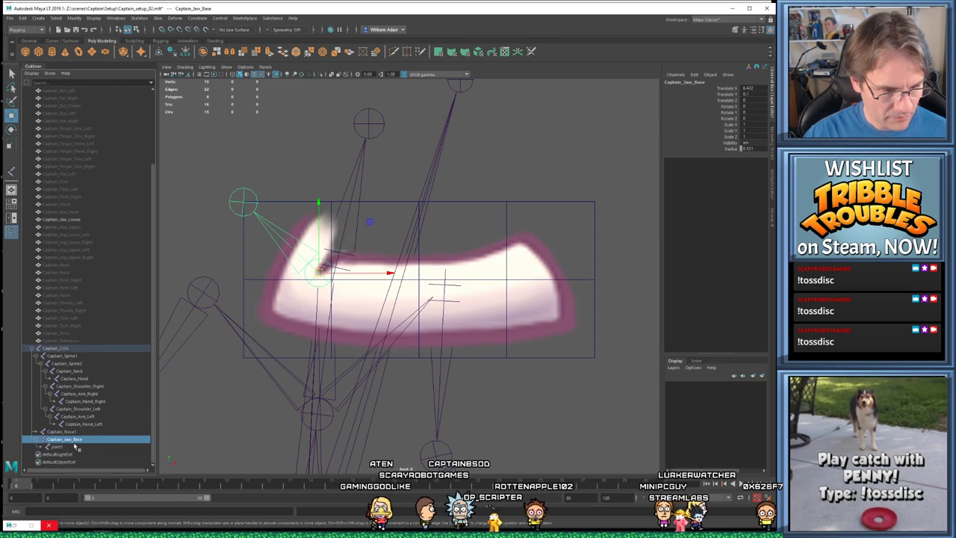
pyautogui.click(75, 446)
pyautogui.press('Delete')
pyautogui.click(77, 446)
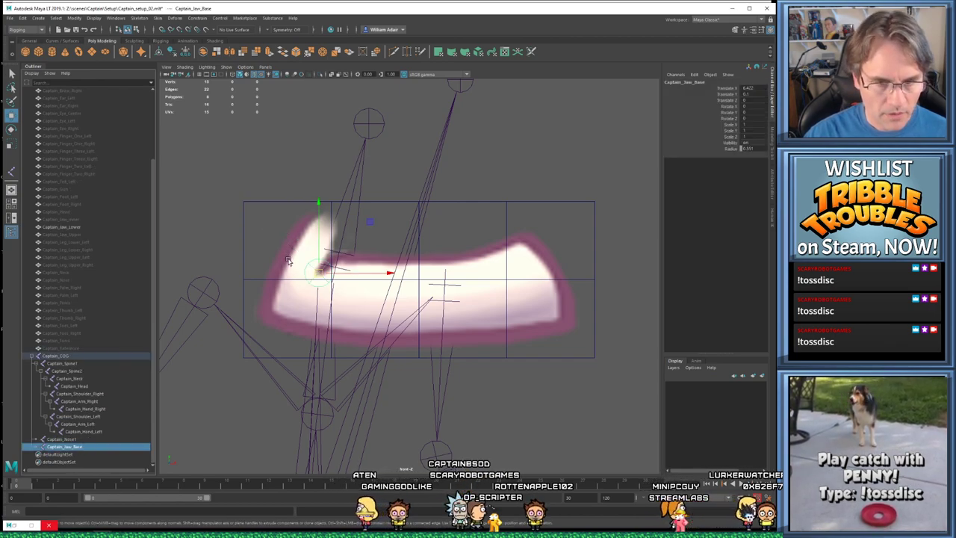
pyautogui.press('e')
pyautogui.moveTo(386, 257); pyautogui.dragTo(357, 211)
pyautogui.scroll(-5, 480, 376)
pyautogui.scroll(2, 381, 320)
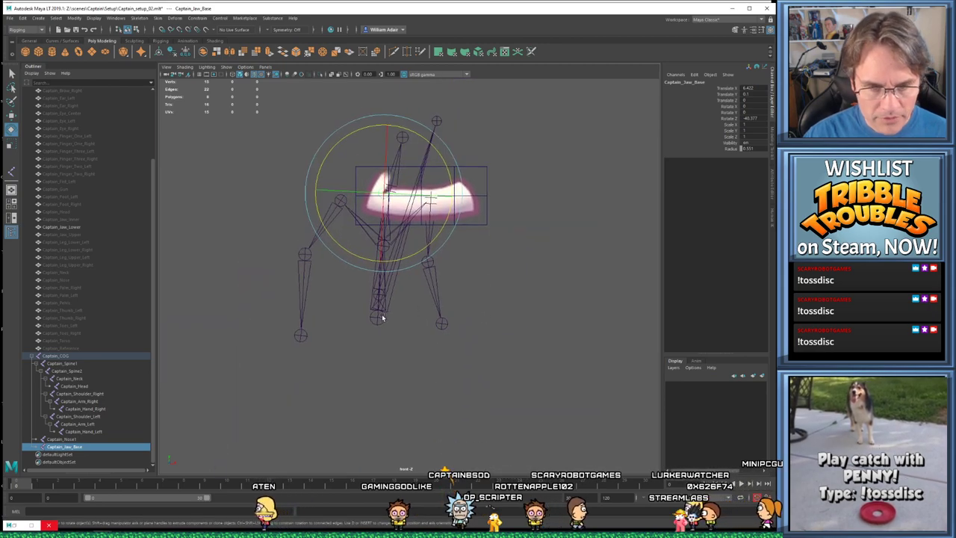
pyautogui.click(379, 326)
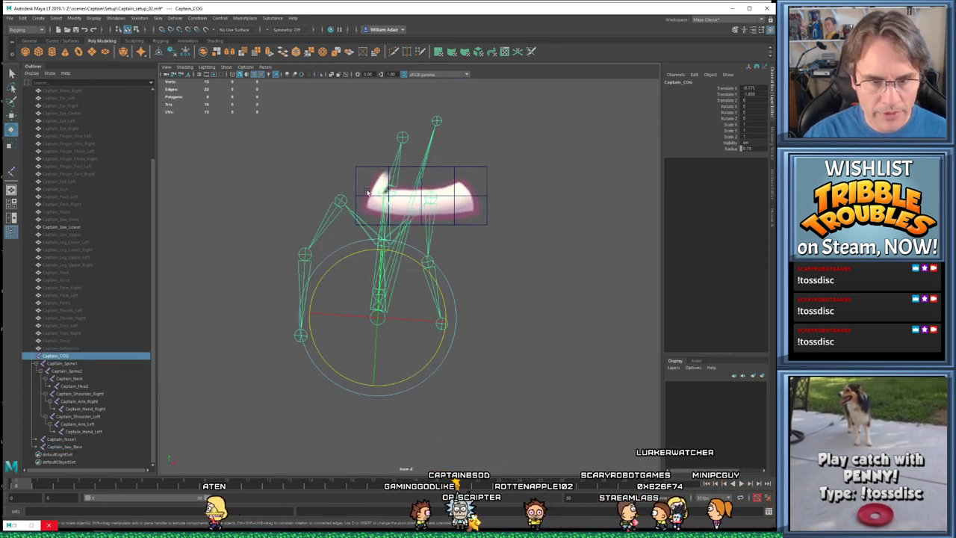
pyautogui.scroll(3, 366, 193)
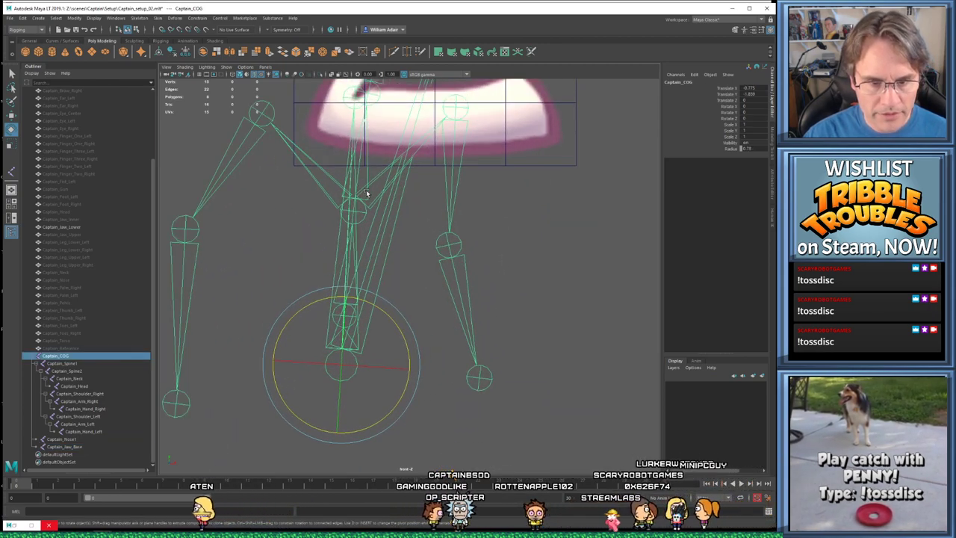
pyautogui.click(32, 19)
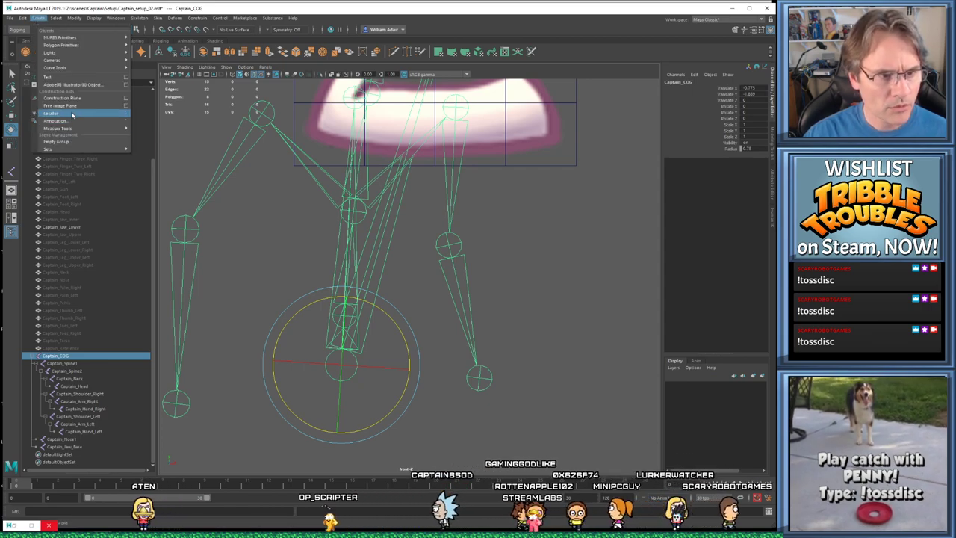
pyautogui.click(67, 113)
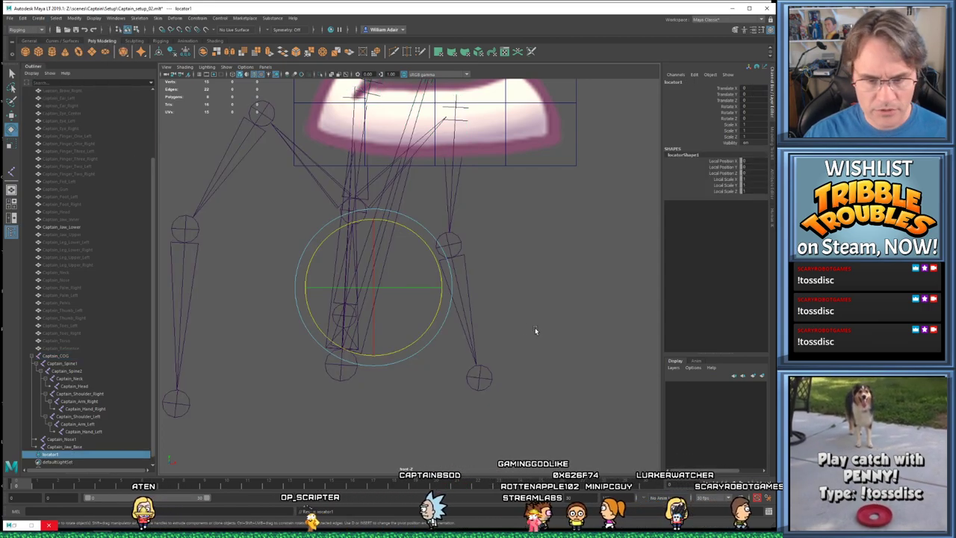
pyautogui.click(450, 314)
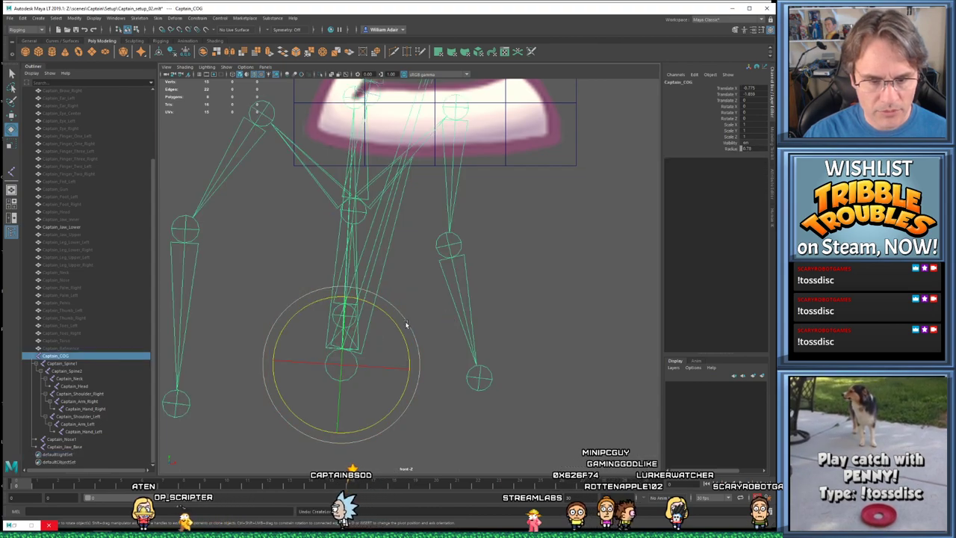
# Frame the mouth, select the Captain_Jaw_Base joint, and bring up the Skeleton menu
pyautogui.keyDown('alt'); pyautogui.moveTo(375, 339); pyautogui.dragTo(401, 384, button='middle'); pyautogui.keyUp('alt')
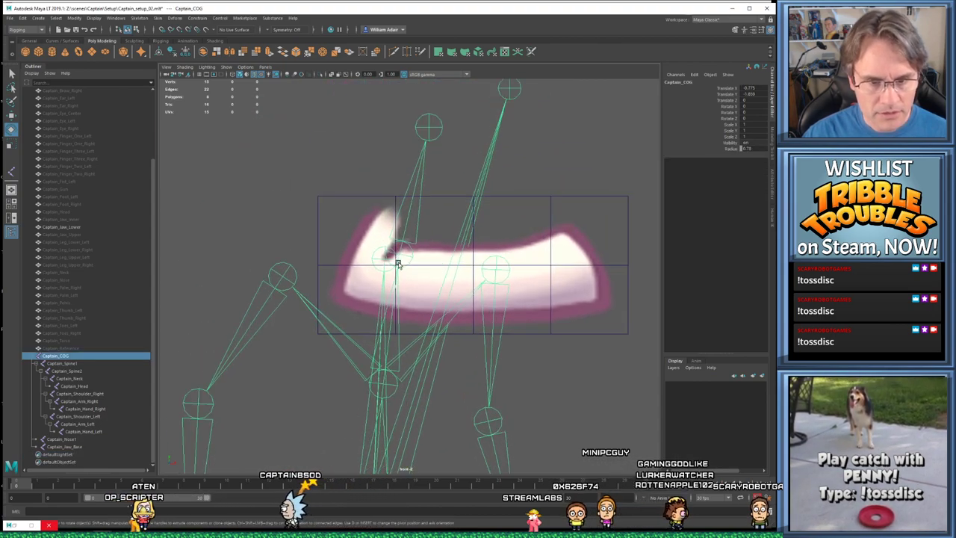
pyautogui.scroll(-1, 395, 262)
pyautogui.scroll(3, 396, 272)
pyautogui.scroll(2, 396, 272)
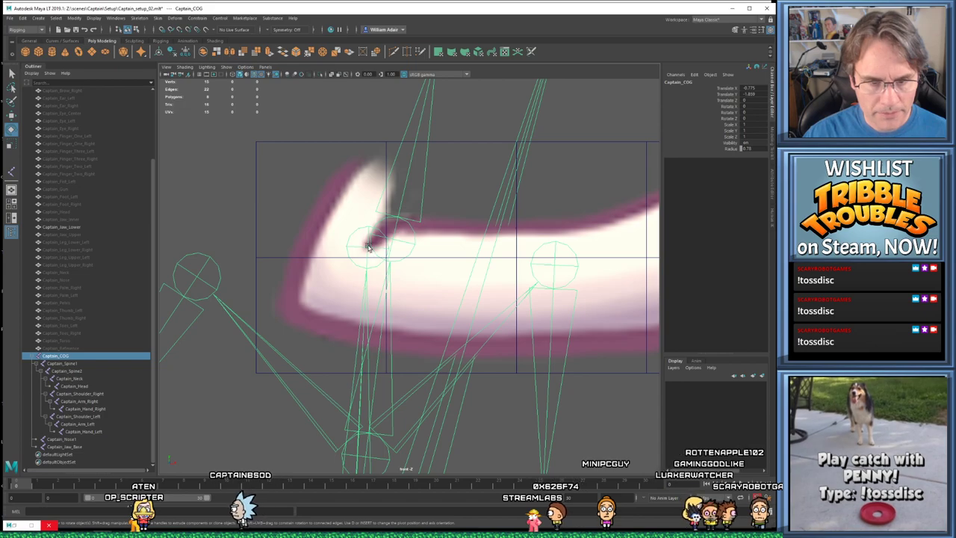
pyautogui.click(367, 246)
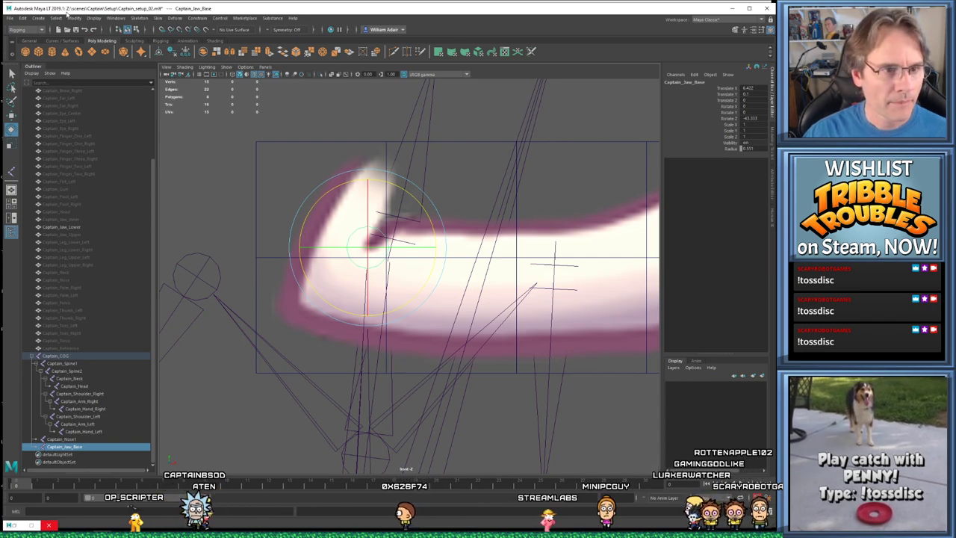
pyautogui.keyDown('alt'); pyautogui.moveTo(326, 163); pyautogui.dragTo(324, 186, button='middle'); pyautogui.keyUp('alt')
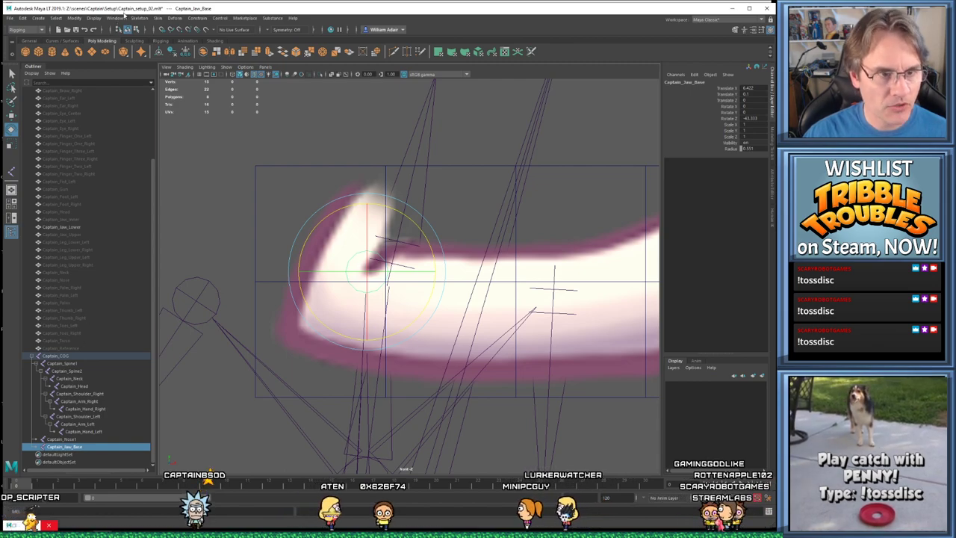
pyautogui.click(139, 18)
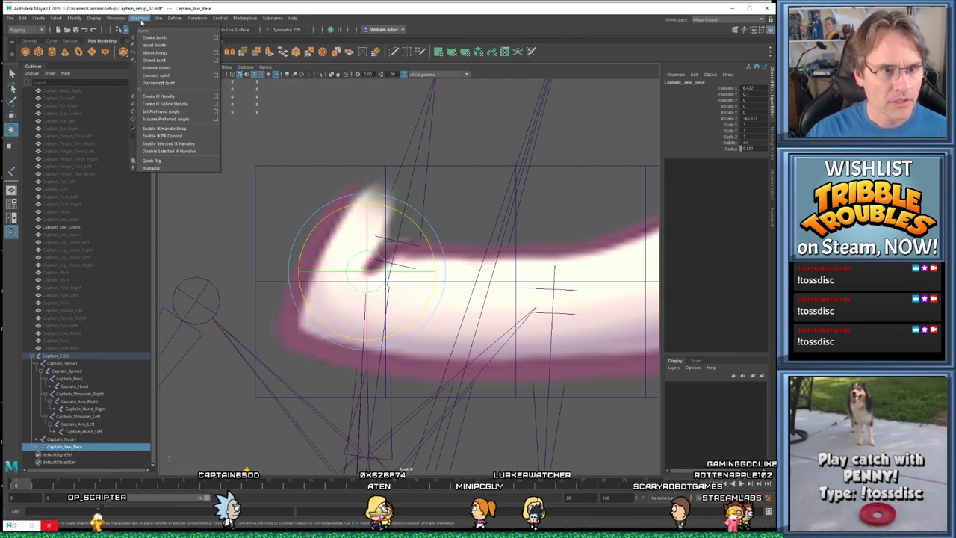
# Place joint1 above the jaw and tear off the Skeleton menu as a floating panel
pyautogui.click(153, 37)
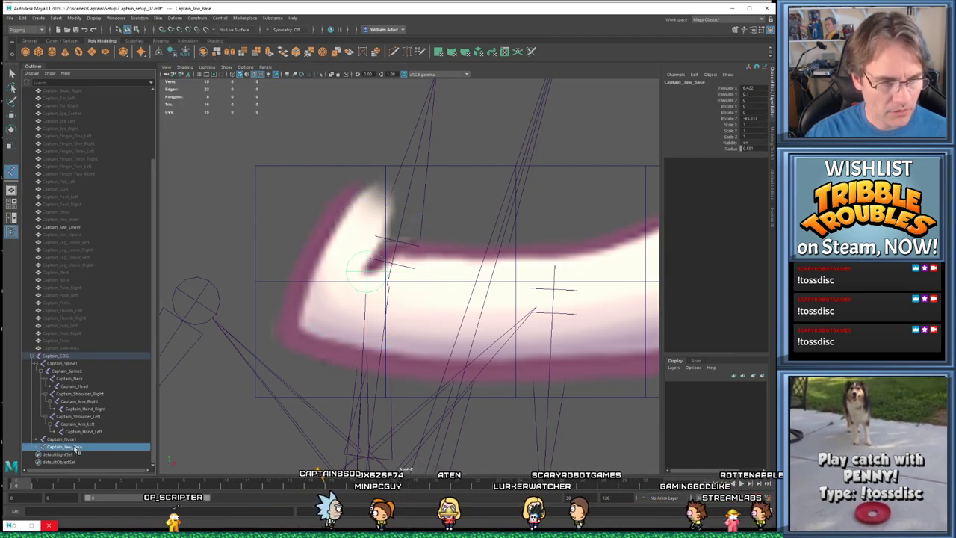
pyautogui.click(254, 166)
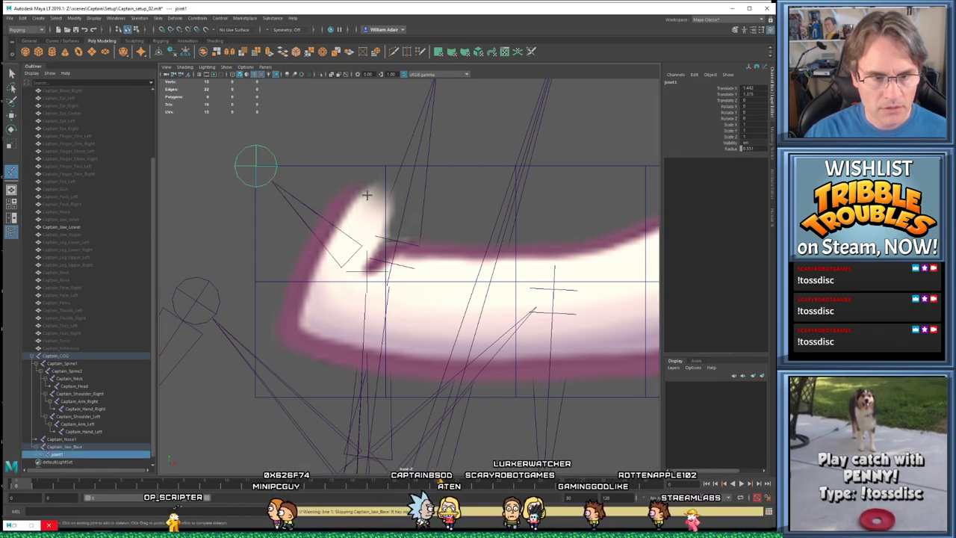
pyautogui.click(89, 447)
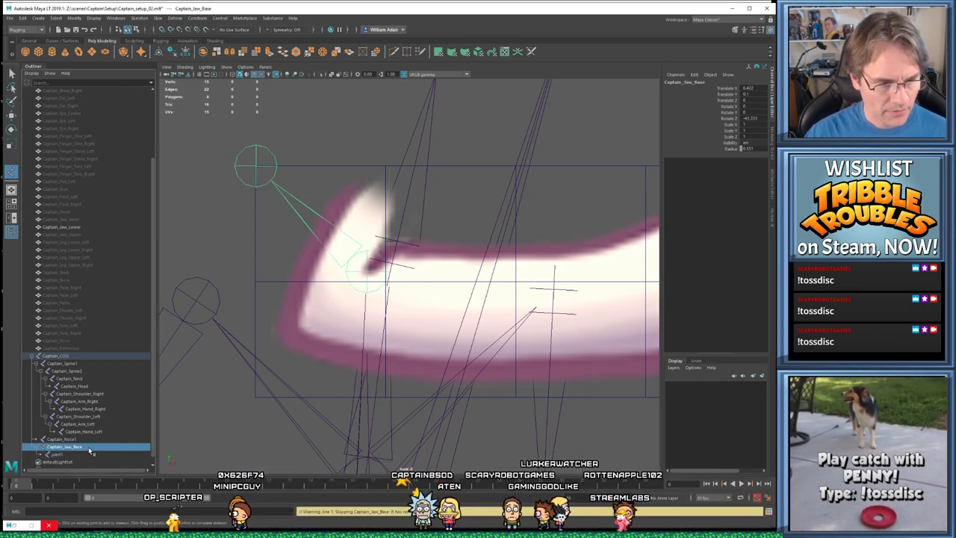
pyautogui.click(154, 18)
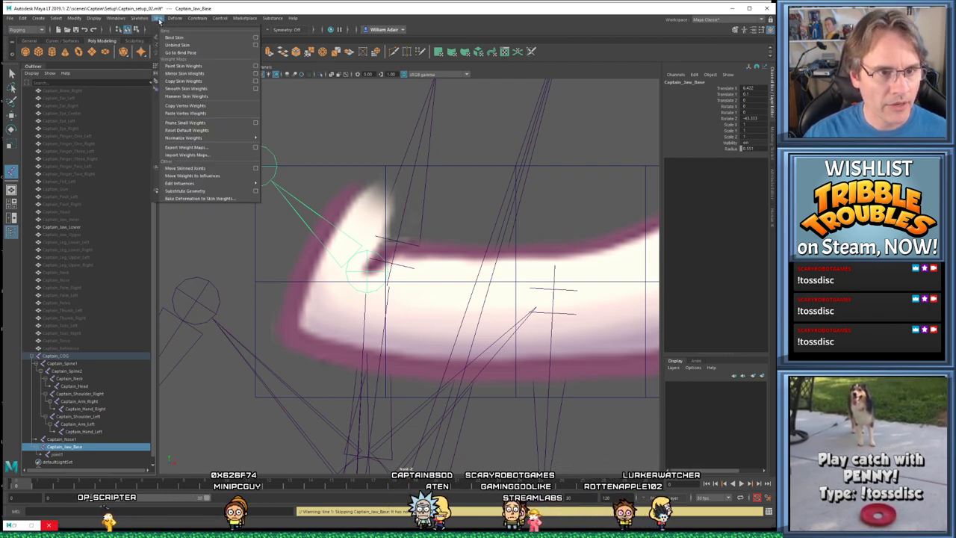
pyautogui.click(168, 30)
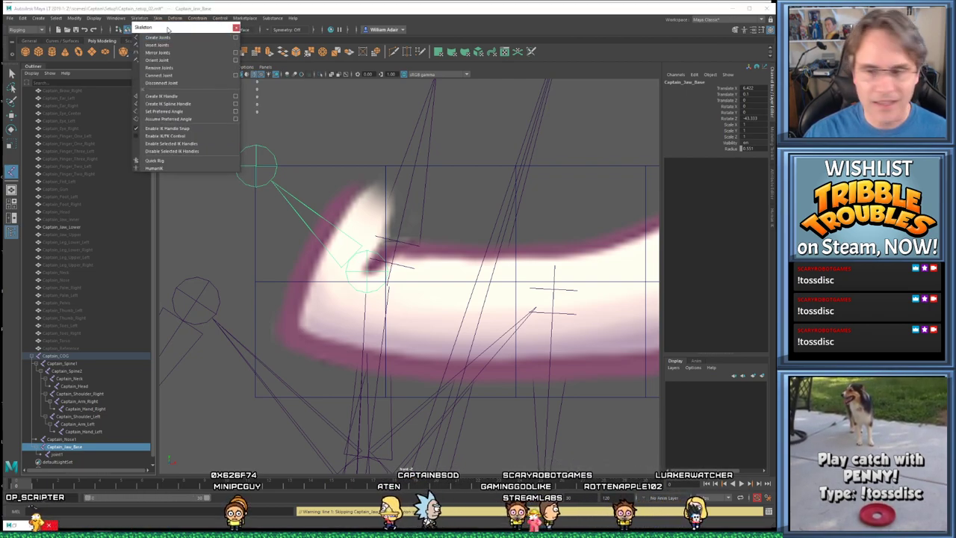
pyautogui.moveTo(168, 30); pyautogui.dragTo(702, 171)
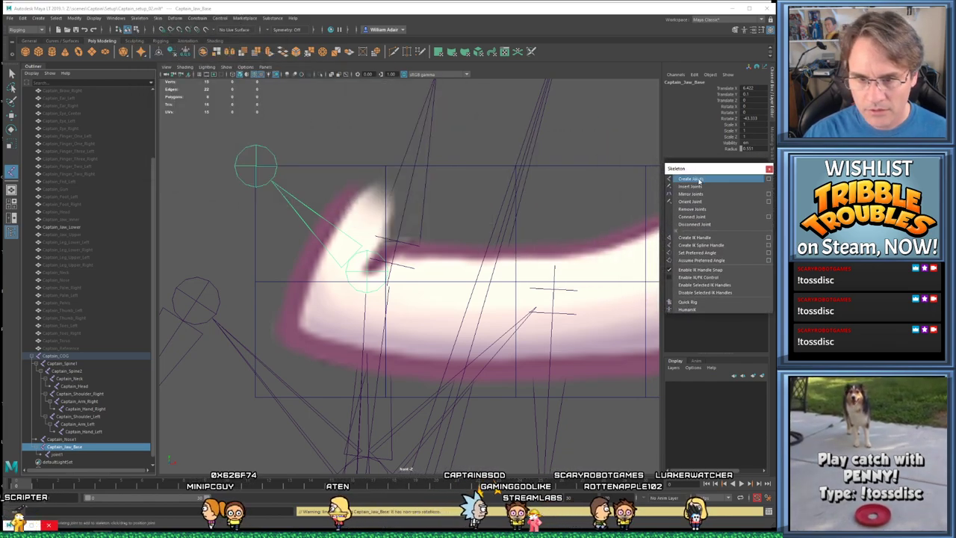
pyautogui.click(699, 180)
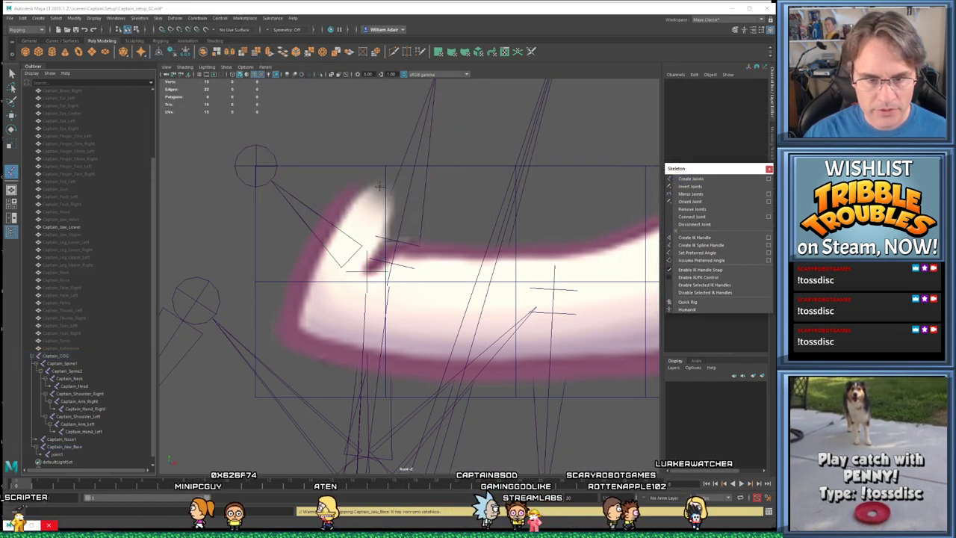
# Add joint2 under Captain_Jaw_Base at the mouth's top edge, right of joint1, and check both
pyautogui.click(75, 447)
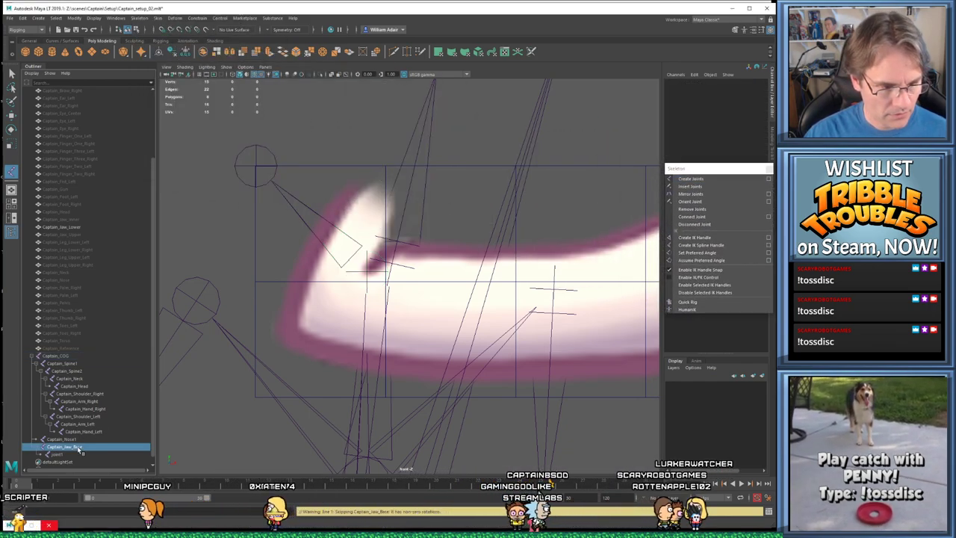
pyautogui.click(385, 165)
pyautogui.keyDown('alt'); pyautogui.moveTo(449, 196); pyautogui.dragTo(433, 203, button='middle'); pyautogui.keyUp('alt')
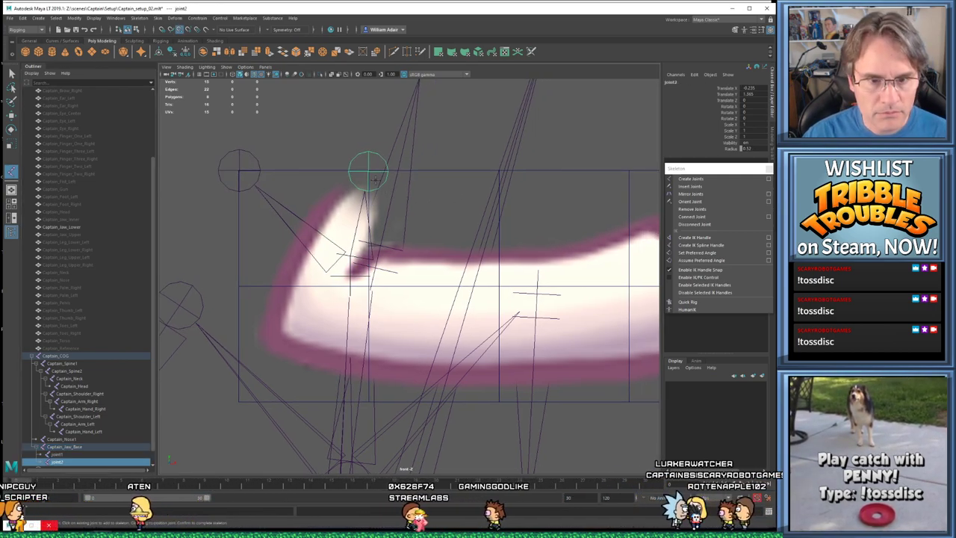
pyautogui.press('Up')
pyautogui.press('w')
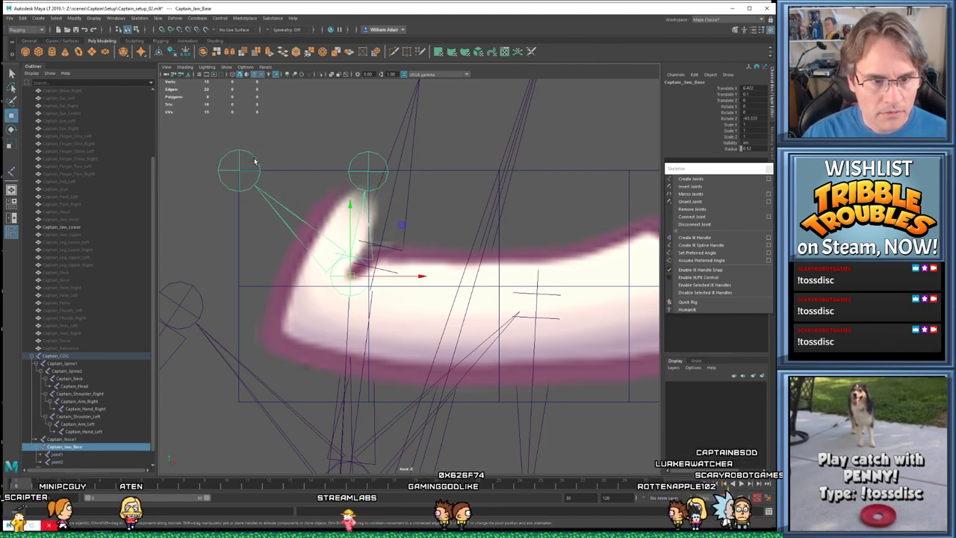
pyautogui.click(252, 159)
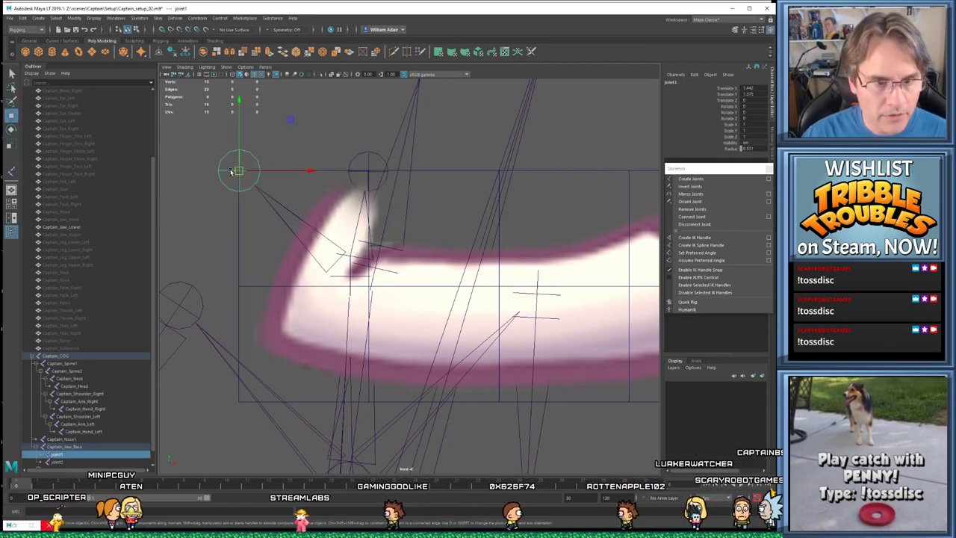
pyautogui.click(364, 155)
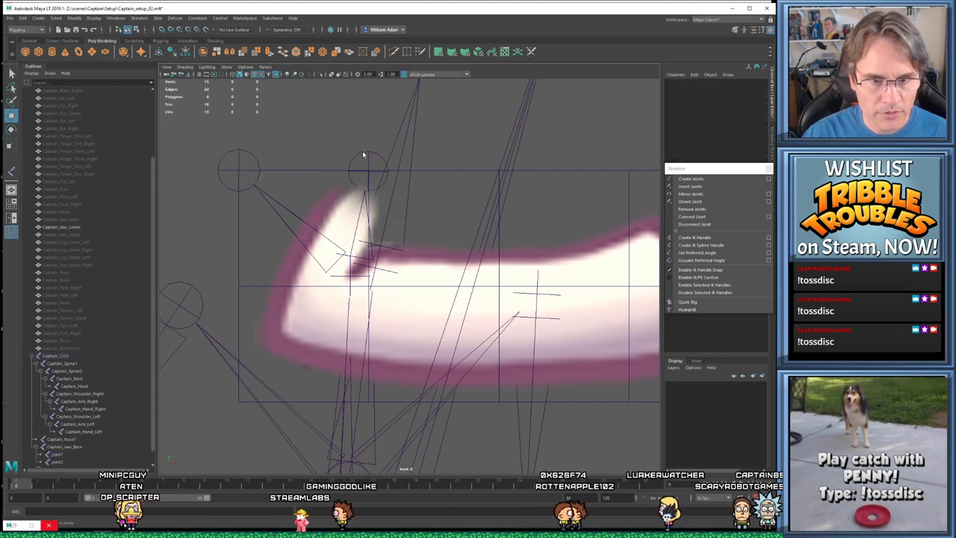
pyautogui.click(375, 157)
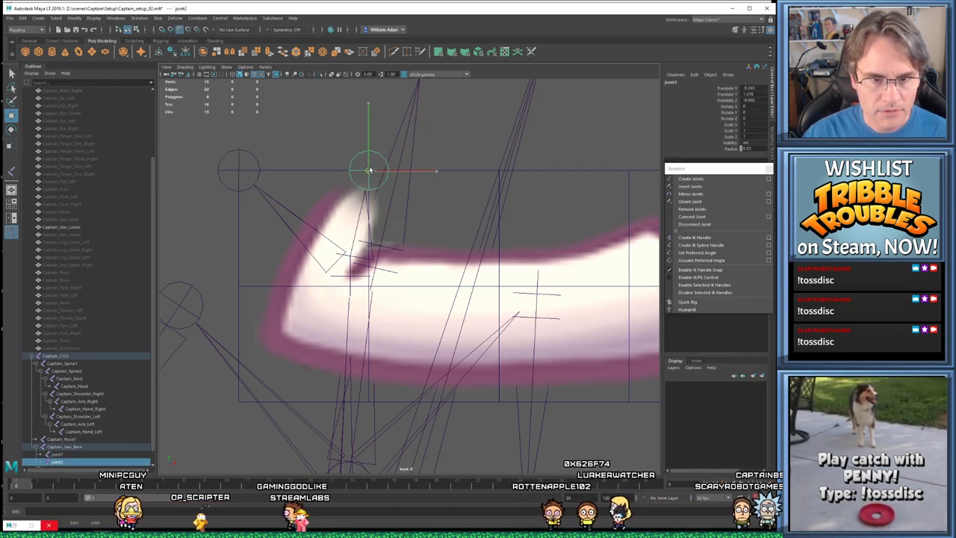
pyautogui.keyDown('alt'); pyautogui.moveTo(414, 207); pyautogui.dragTo(339, 201, button='middle'); pyautogui.keyUp('alt')
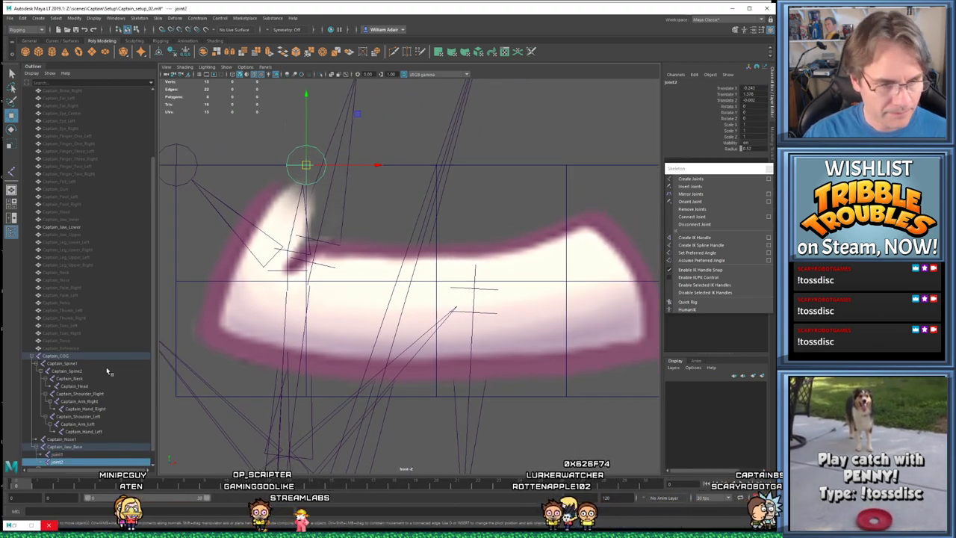
pyautogui.click(80, 447)
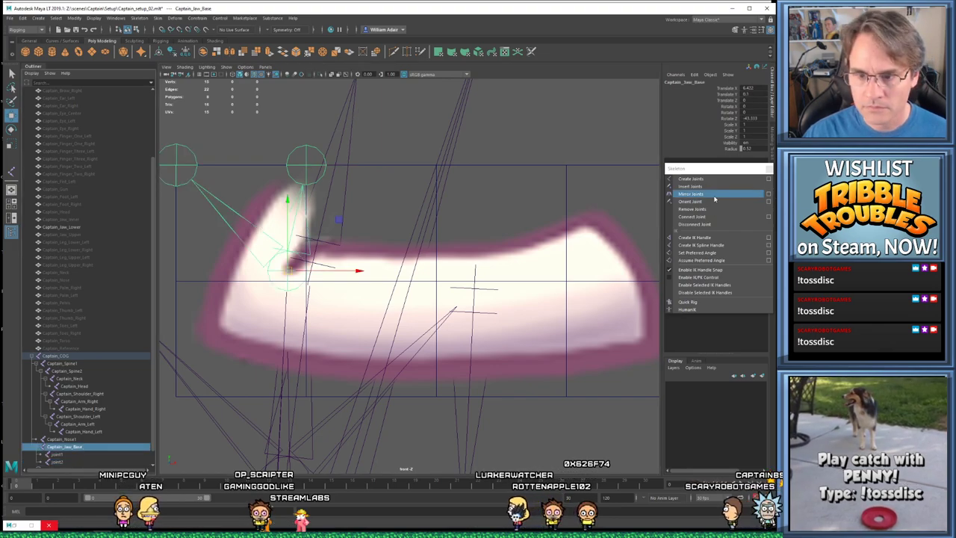
# Place joint3 under Captain_Jaw_Base further right along the mouth's top edge and verify it
pyautogui.click(187, 424)
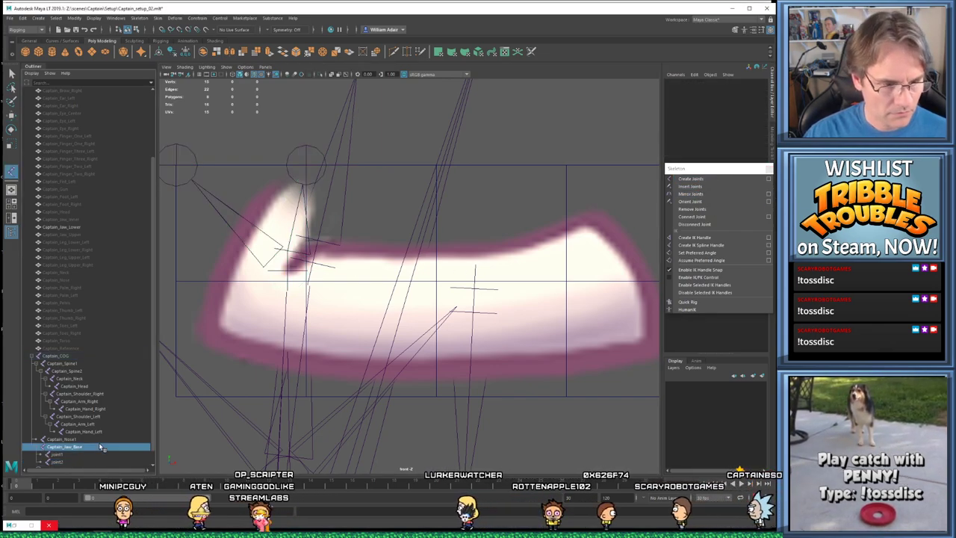
pyautogui.click(102, 447)
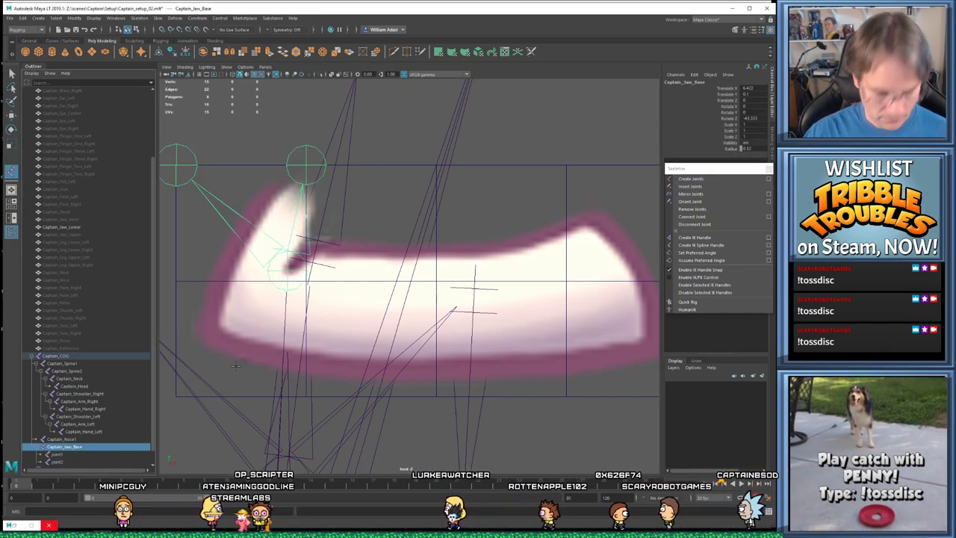
pyautogui.click(435, 163)
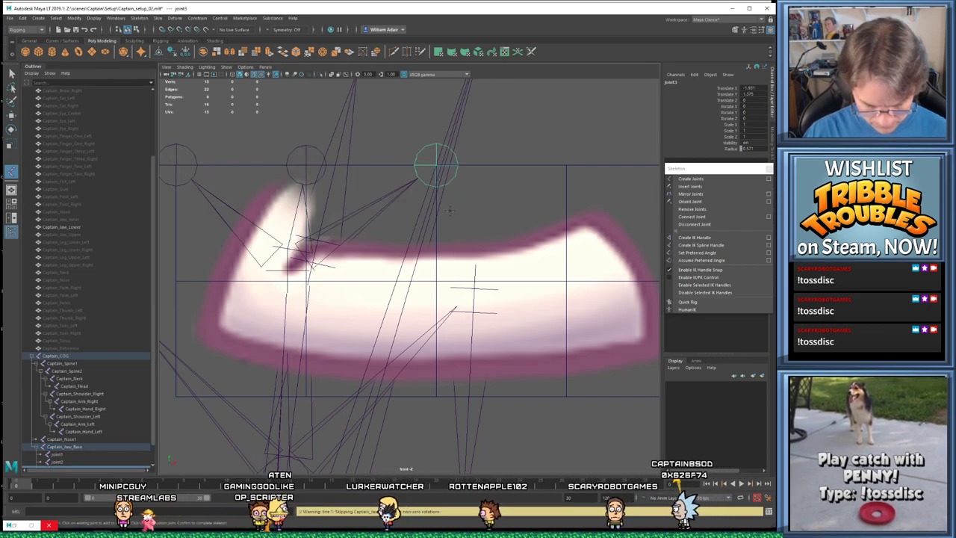
pyautogui.press('w')
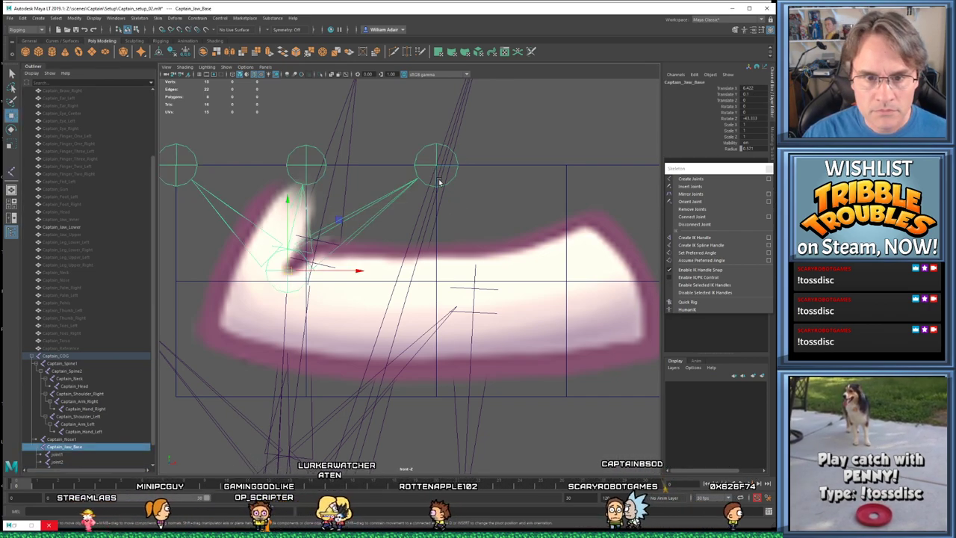
pyautogui.click(437, 162)
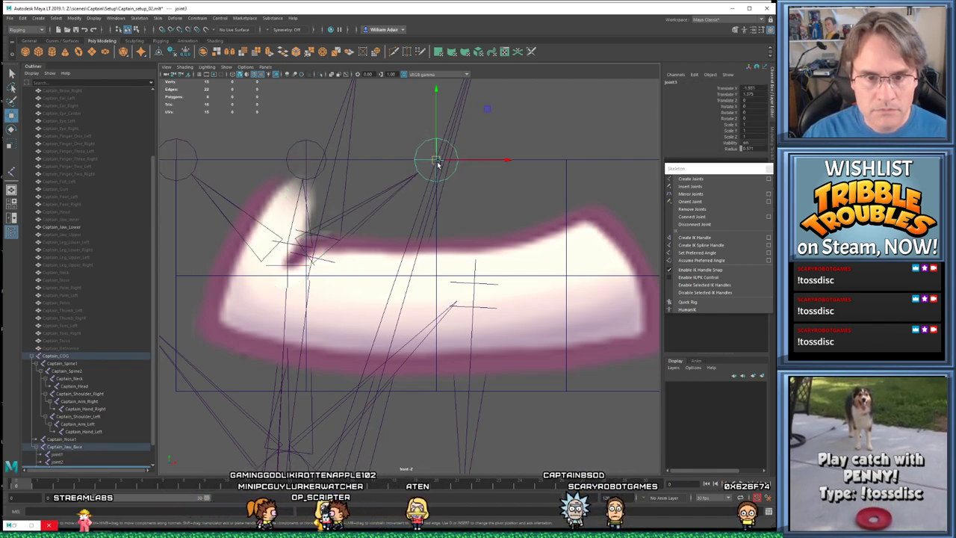
pyautogui.keyDown('alt'); pyautogui.moveTo(499, 238); pyautogui.dragTo(480, 232, button='middle'); pyautogui.keyUp('alt')
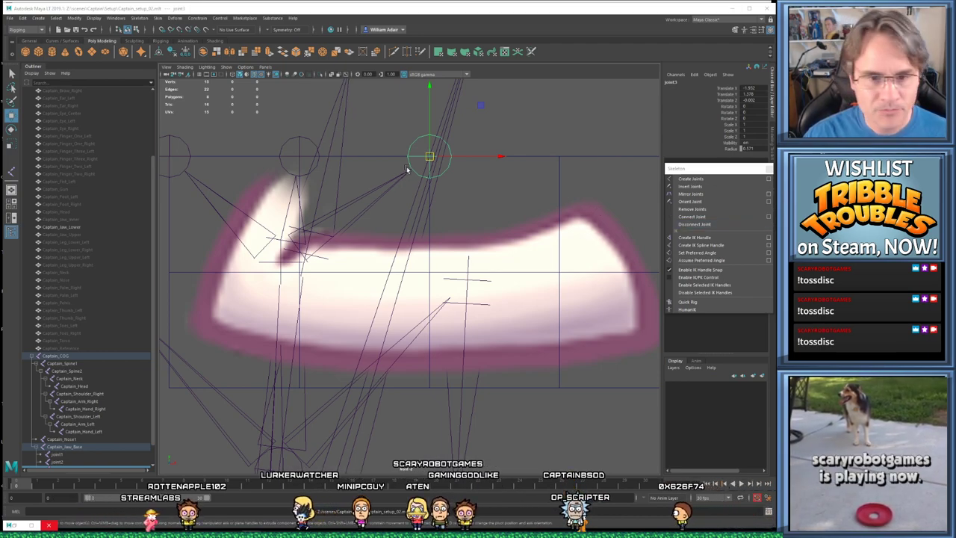
pyautogui.keyDown('alt'); pyautogui.moveTo(441, 230); pyautogui.dragTo(434, 215, button='middle'); pyautogui.keyUp('alt')
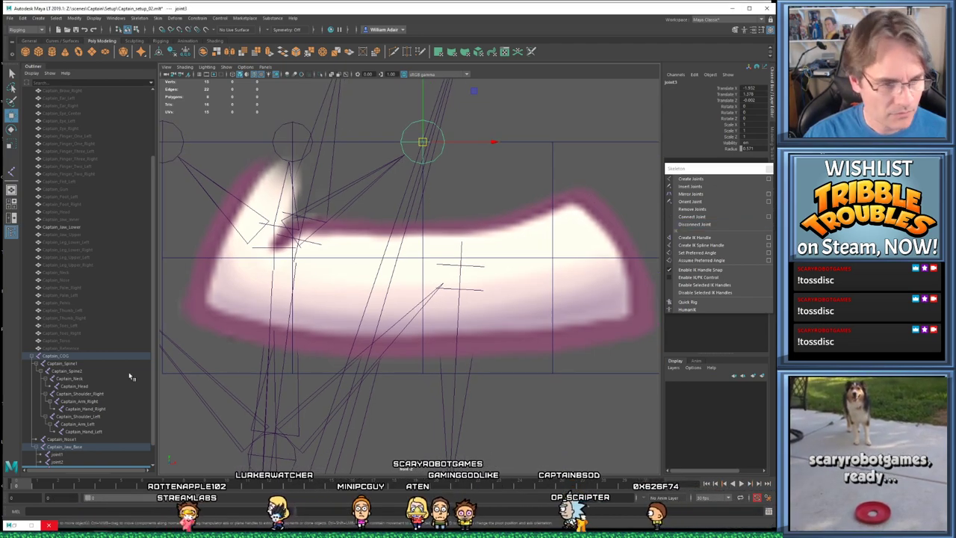
pyautogui.scroll(-1, 88, 453)
pyautogui.click(67, 423)
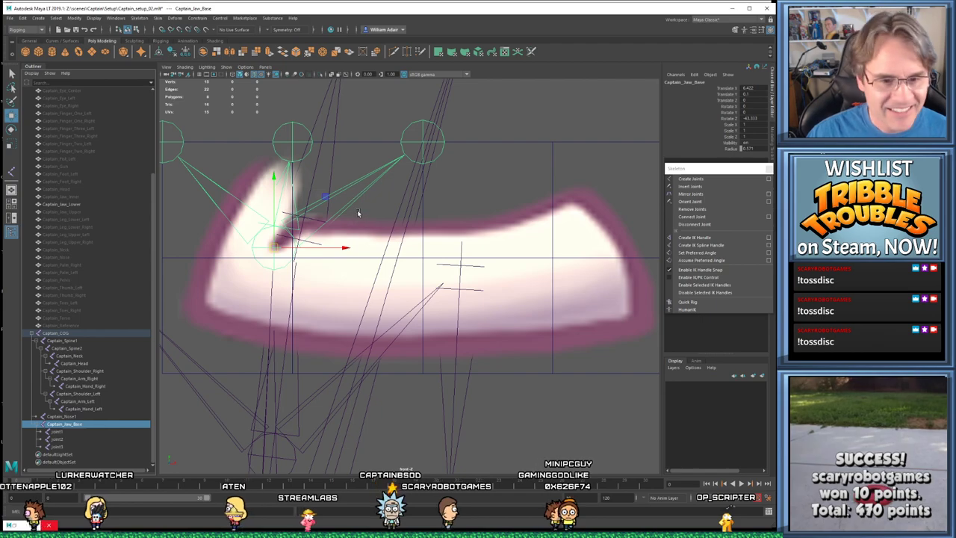
# Place joint4 and joint5 under Captain_Jaw_Base to complete the grid's top row
pyautogui.keyDown('alt'); pyautogui.moveTo(454, 157); pyautogui.dragTo(469, 187, button='middle'); pyautogui.keyUp('alt')
pyautogui.scroll(-3, 469, 186)
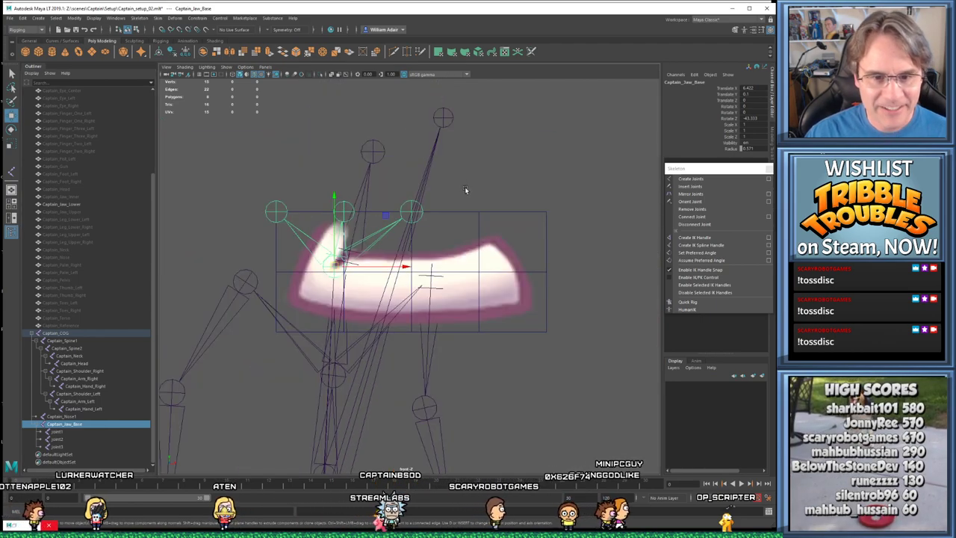
pyautogui.scroll(2, 430, 219)
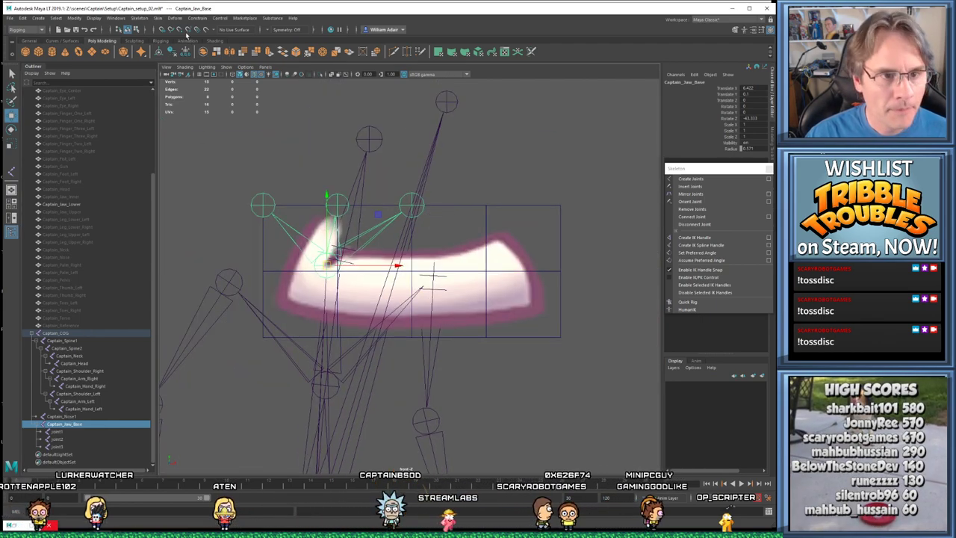
pyautogui.click(691, 179)
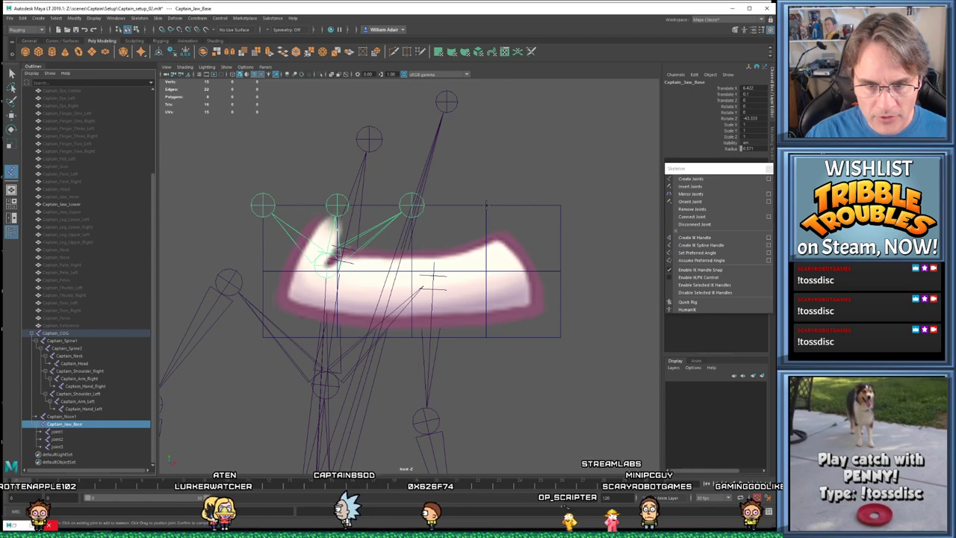
pyautogui.click(486, 205)
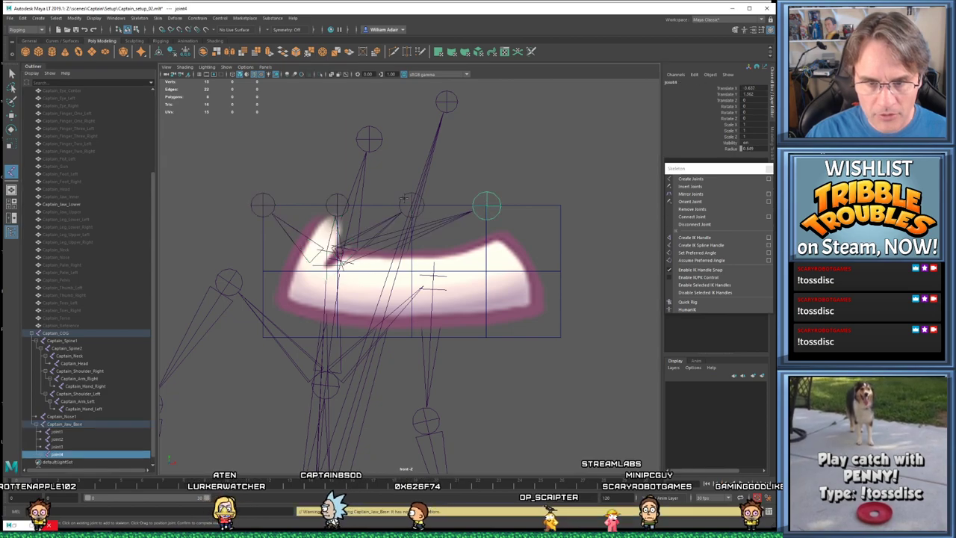
pyautogui.click(78, 424)
pyautogui.click(689, 179)
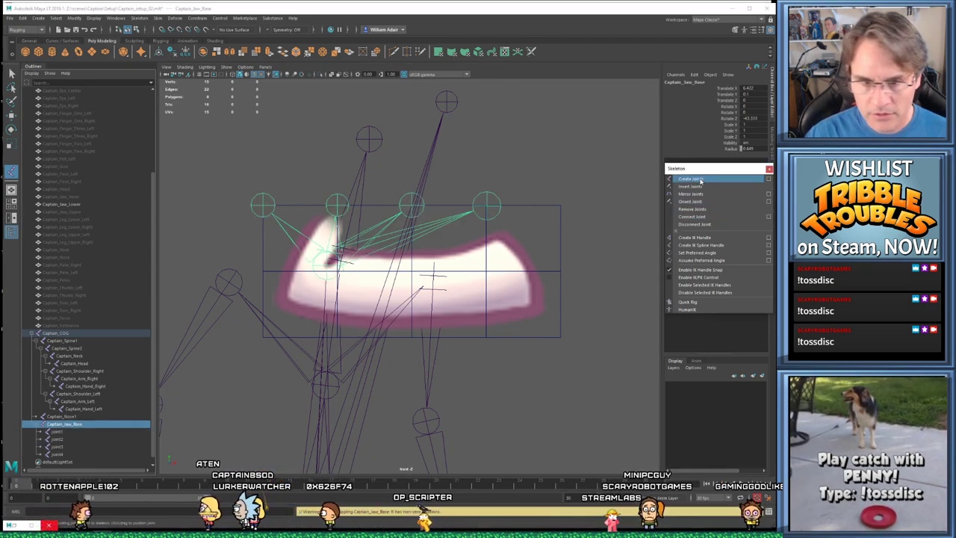
pyautogui.click(66, 424)
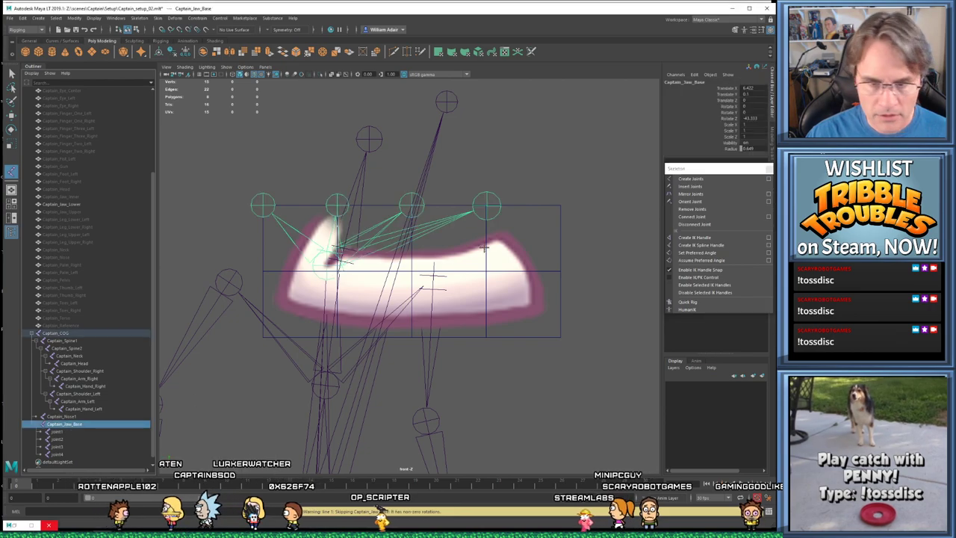
pyautogui.click(560, 204)
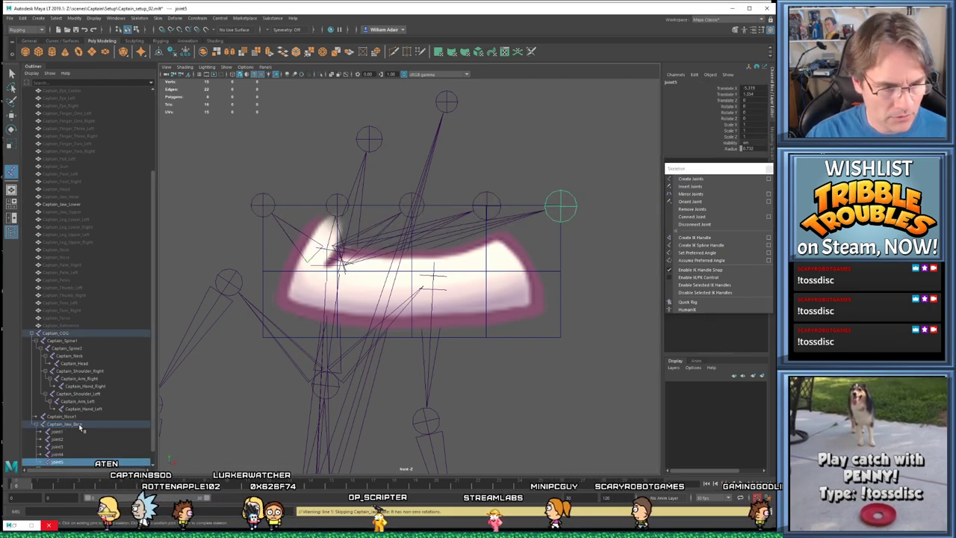
pyautogui.press('Return')
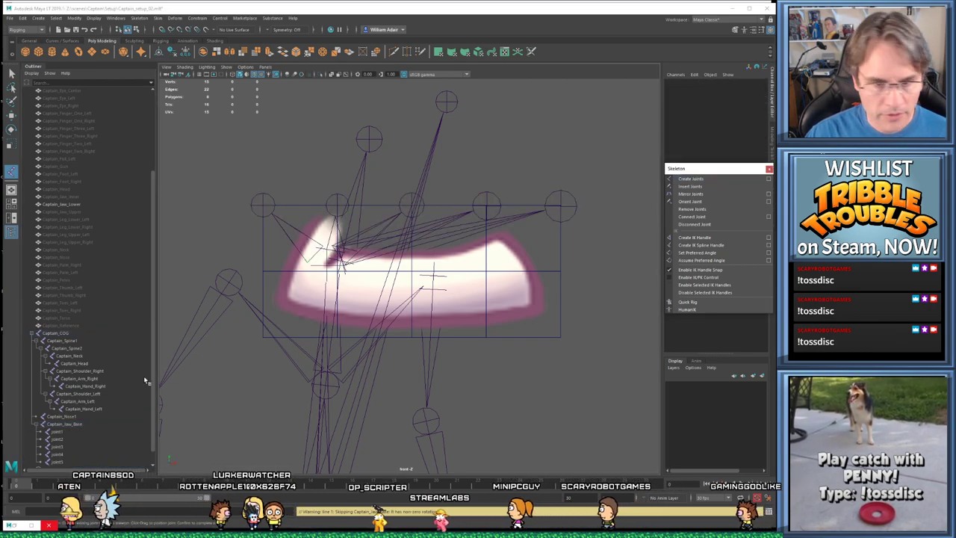
# Place the left joint of the middle row and add joint7 under Captain_Jaw_Base
pyautogui.click(65, 423)
pyautogui.click(262, 271)
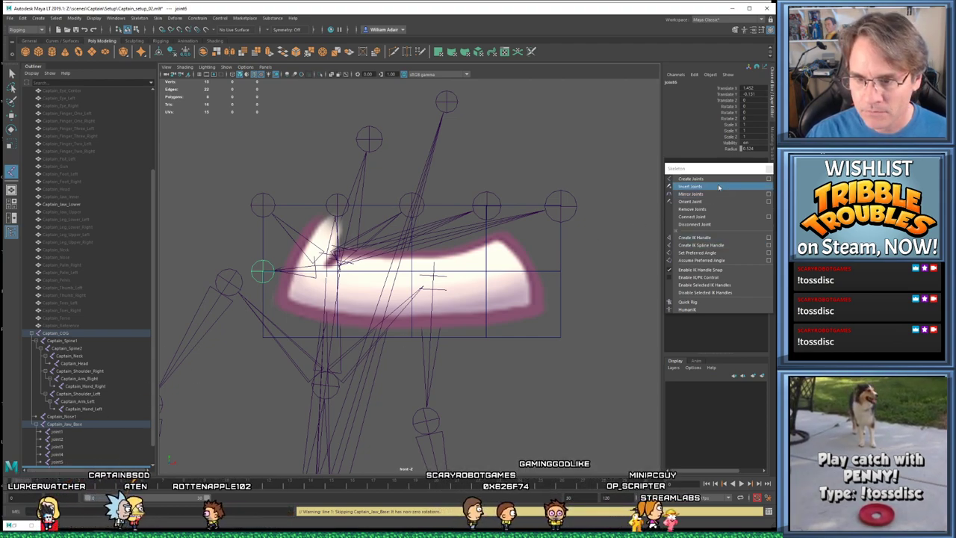
pyautogui.click(718, 187)
pyautogui.scroll(-1, 96, 409)
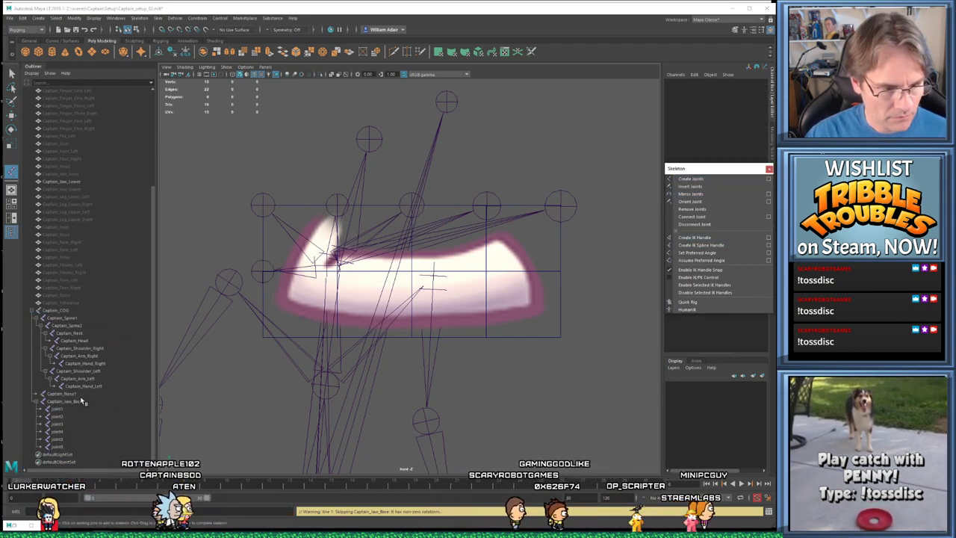
pyautogui.click(79, 400)
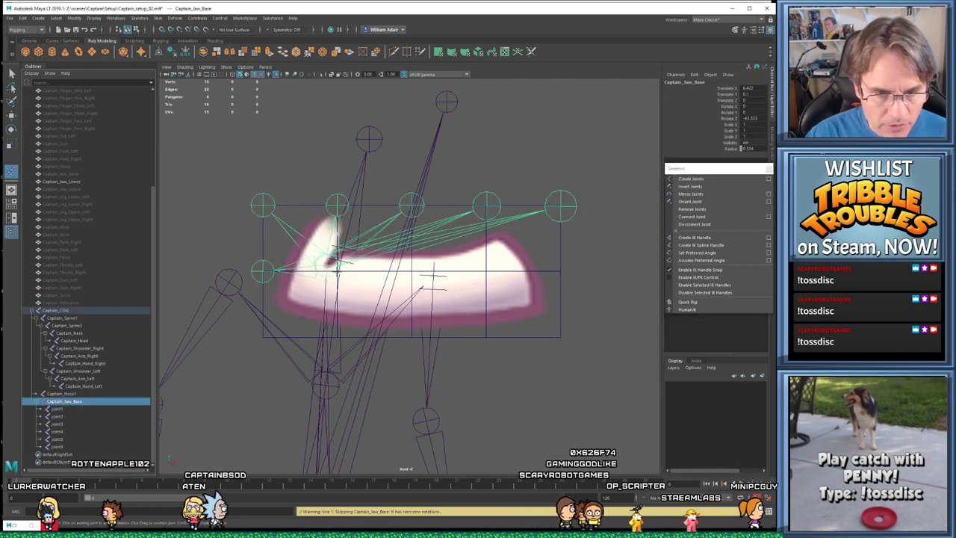
pyautogui.click(117, 451)
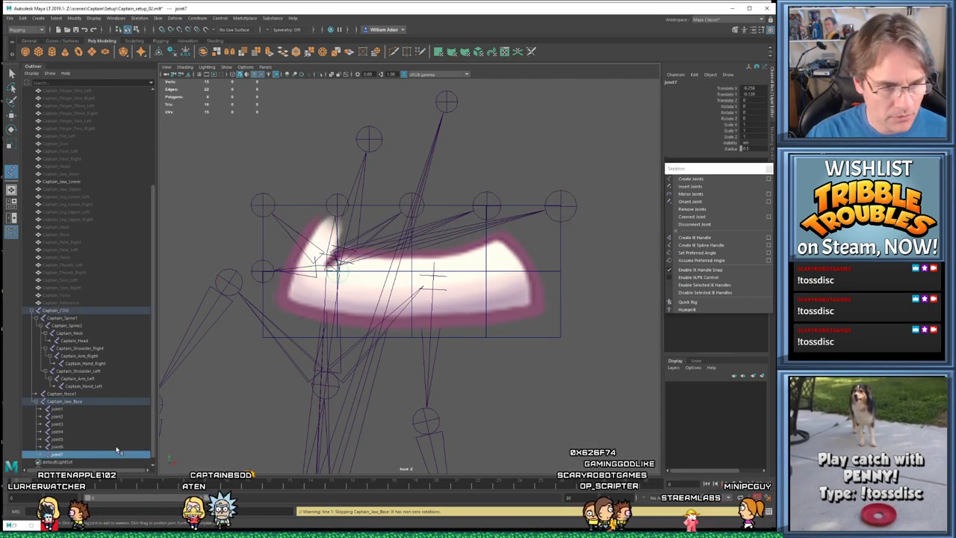
pyautogui.click(72, 394)
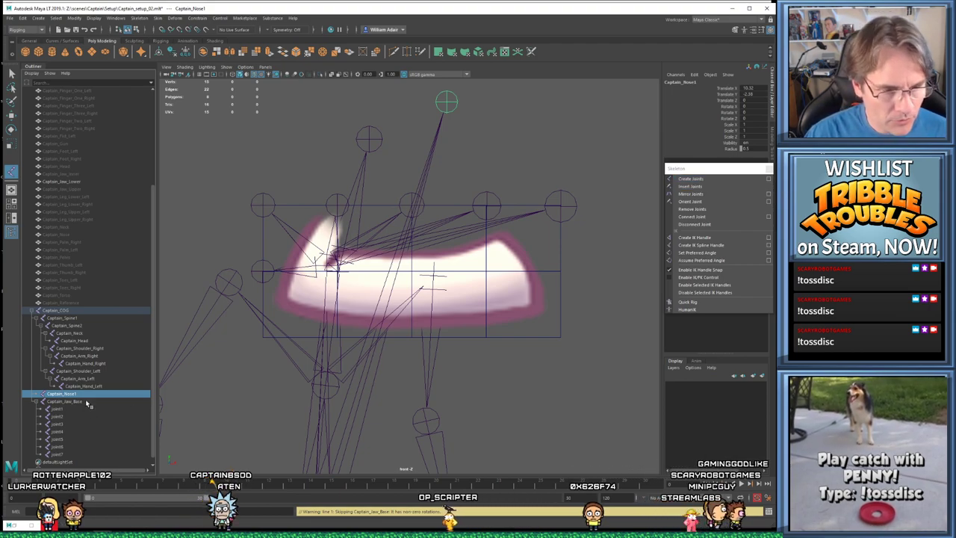
pyautogui.click(88, 402)
# Place three more middle-row joints under Captain_Jaw_Base, ending at the row's right end
pyautogui.click(707, 180)
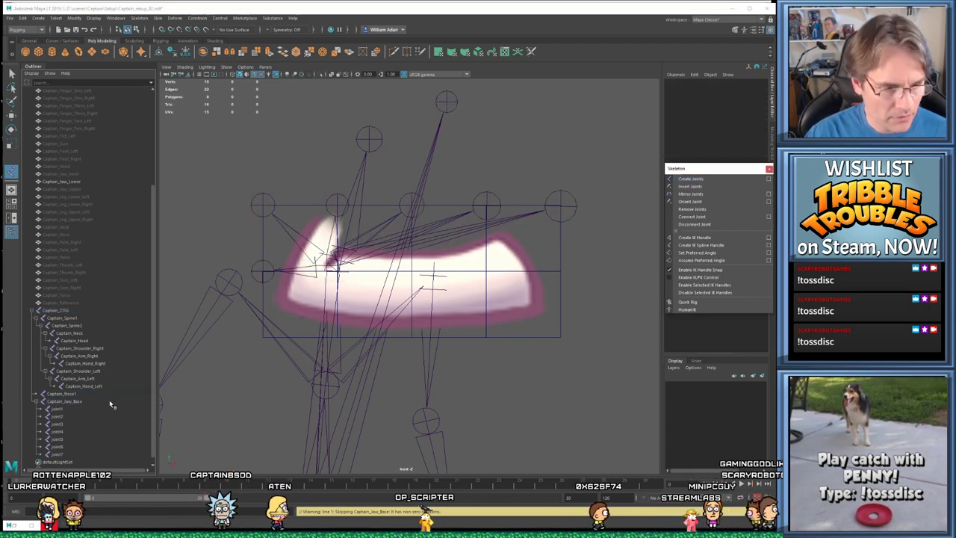
pyautogui.click(79, 402)
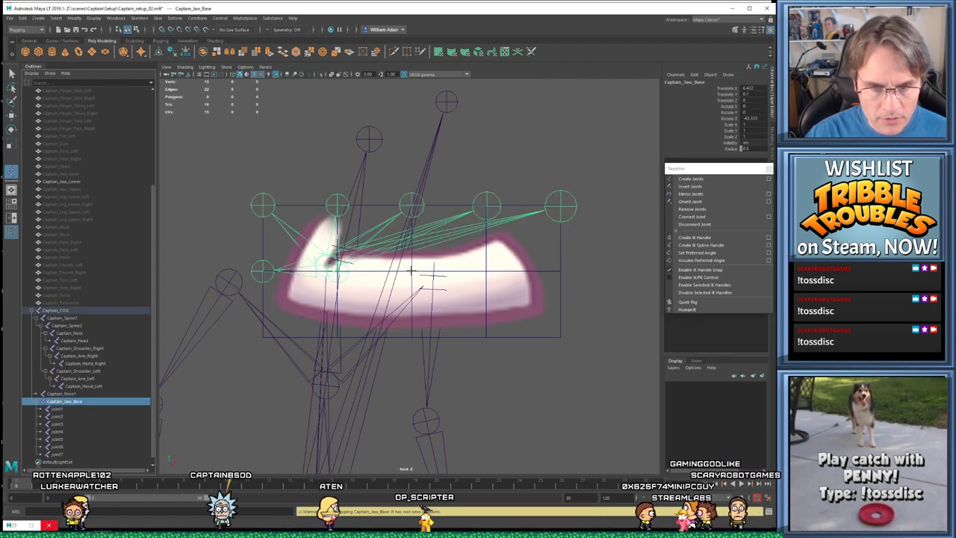
pyautogui.click(410, 271)
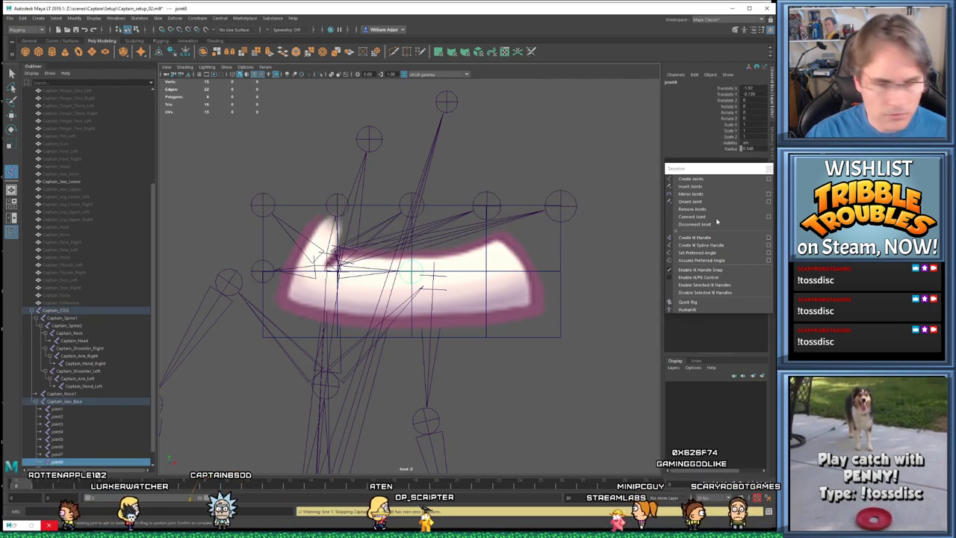
pyautogui.click(731, 180)
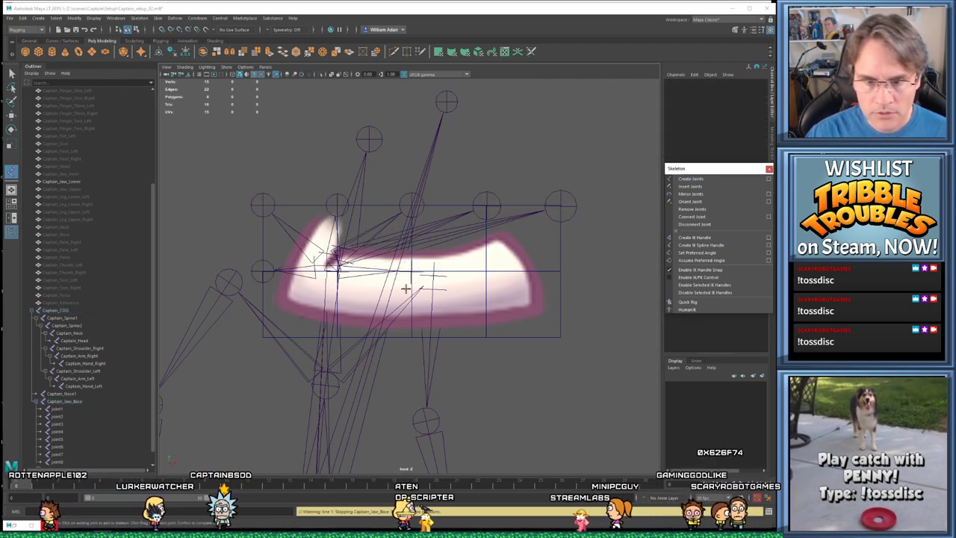
pyautogui.click(65, 401)
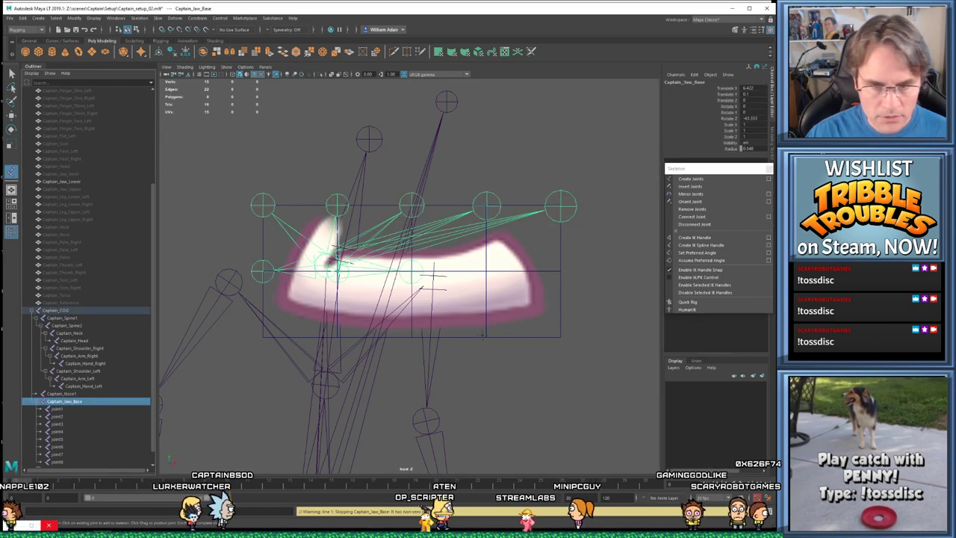
pyautogui.click(485, 271)
pyautogui.click(717, 179)
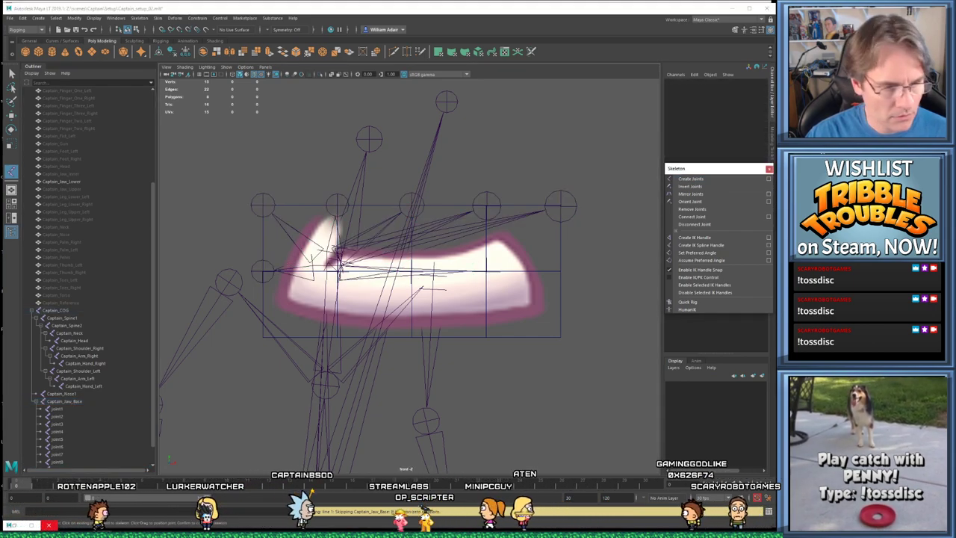
pyautogui.click(64, 401)
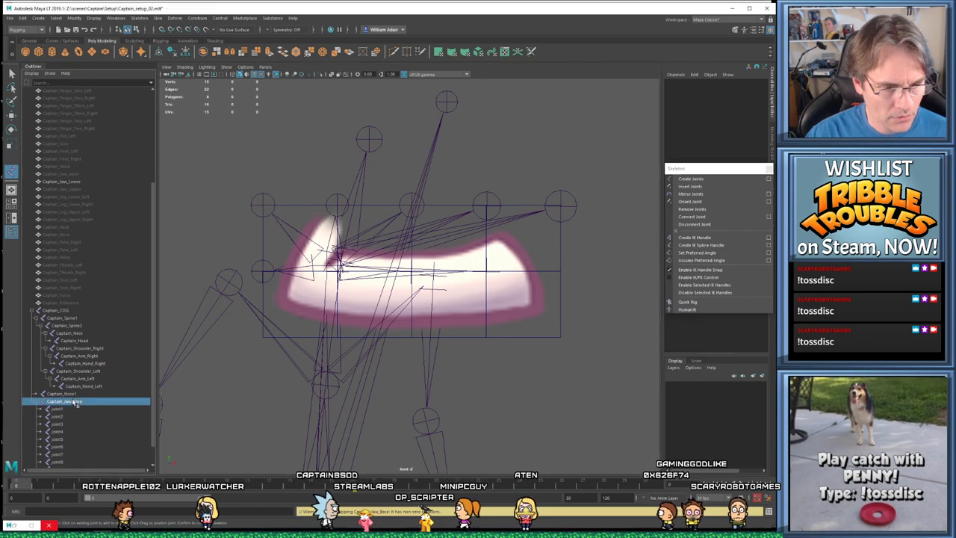
pyautogui.click(560, 271)
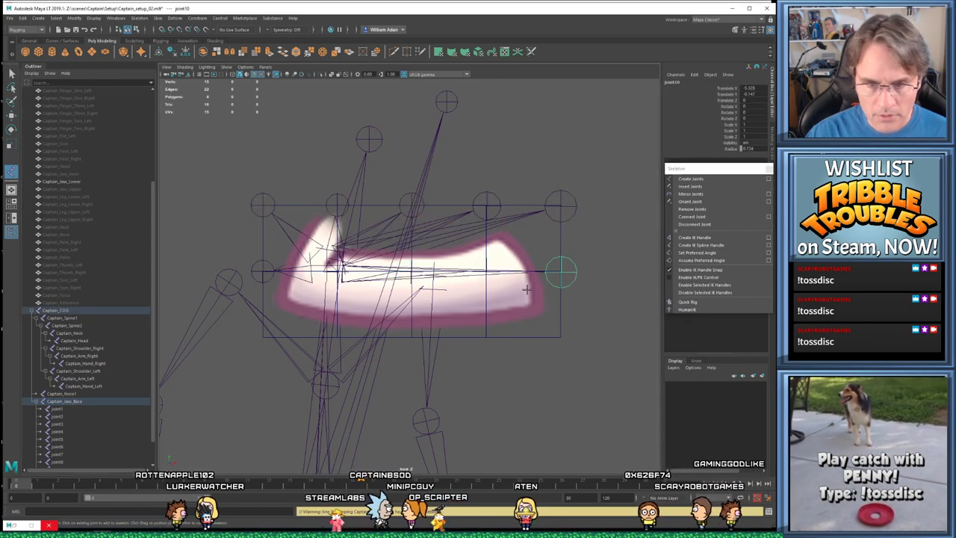
# Place the first three bottom-row joints, starting at the grid's bottom-left corner
pyautogui.click(693, 179)
pyautogui.click(64, 402)
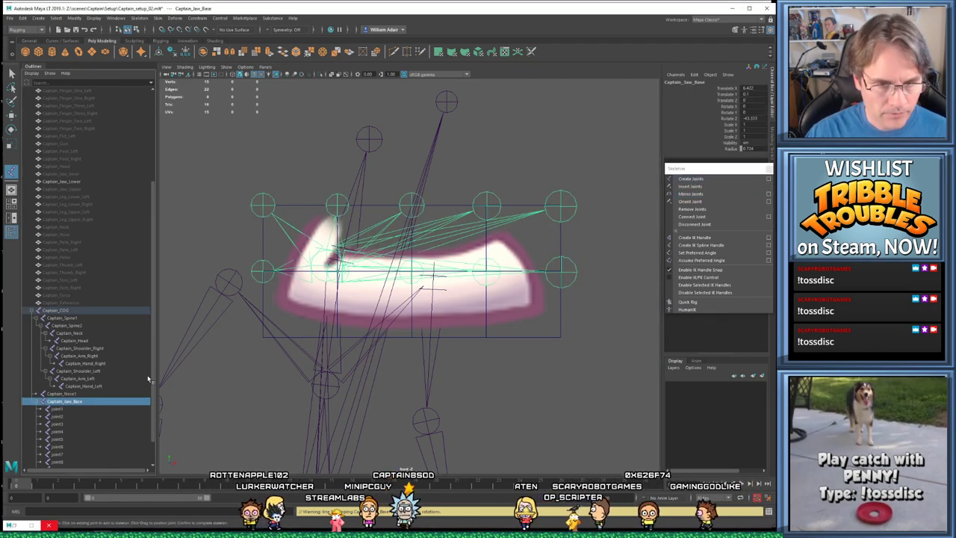
pyautogui.click(262, 337)
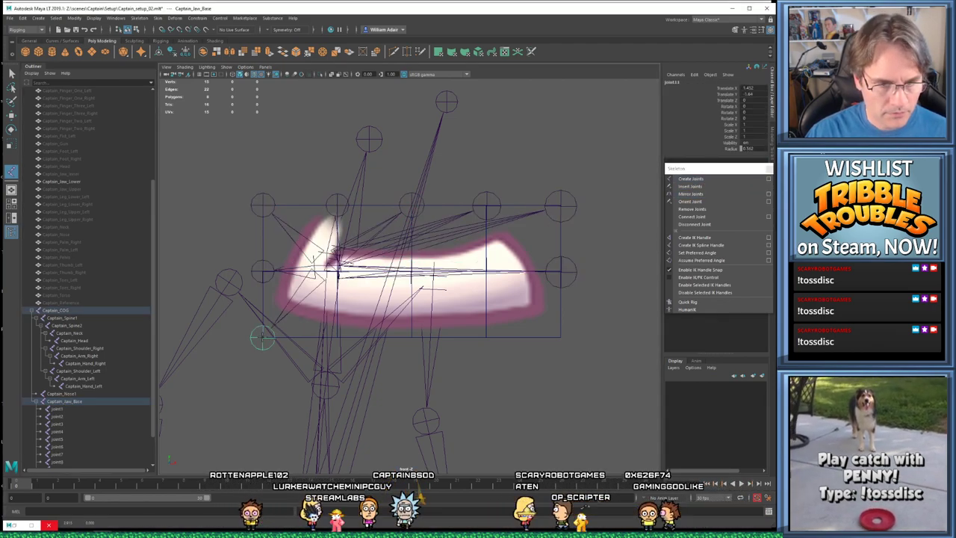
pyautogui.click(68, 402)
pyautogui.click(691, 179)
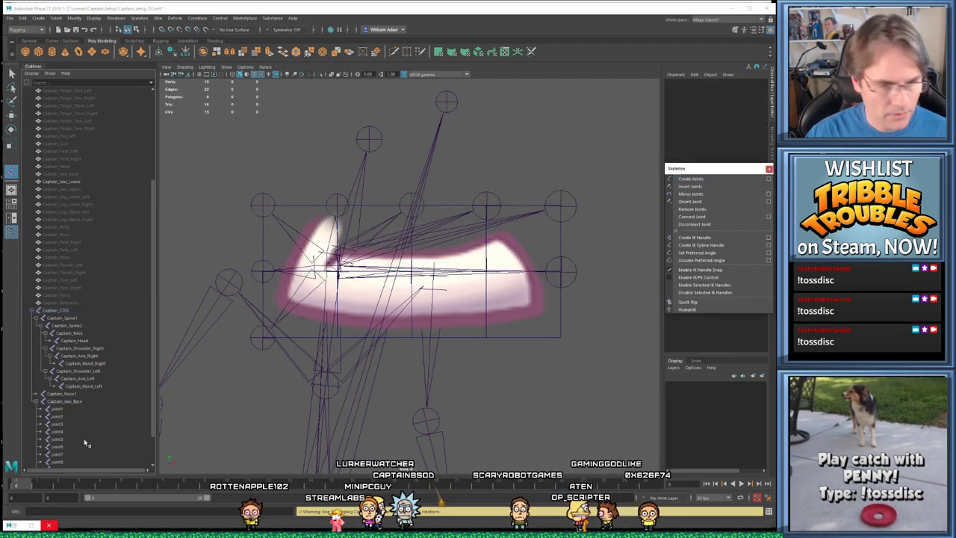
pyautogui.click(67, 402)
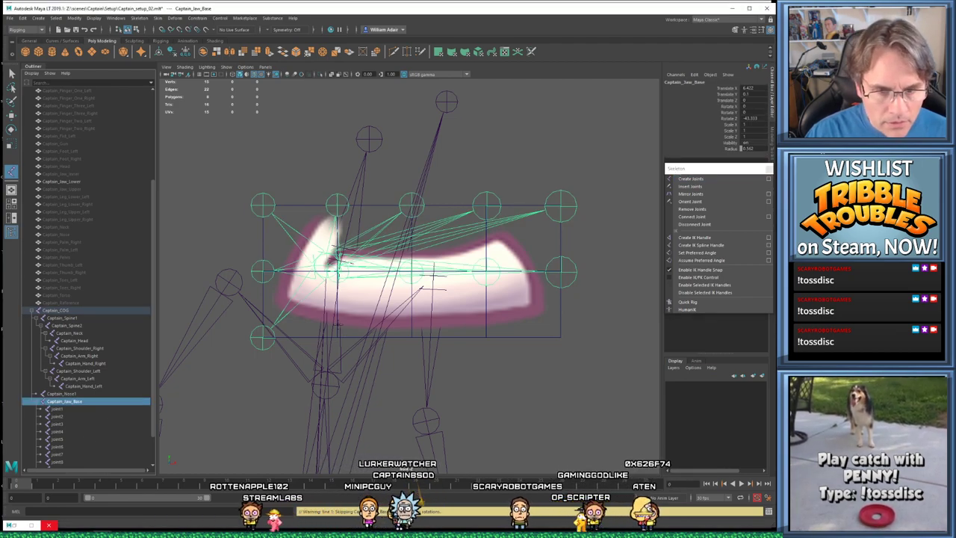
pyautogui.click(337, 338)
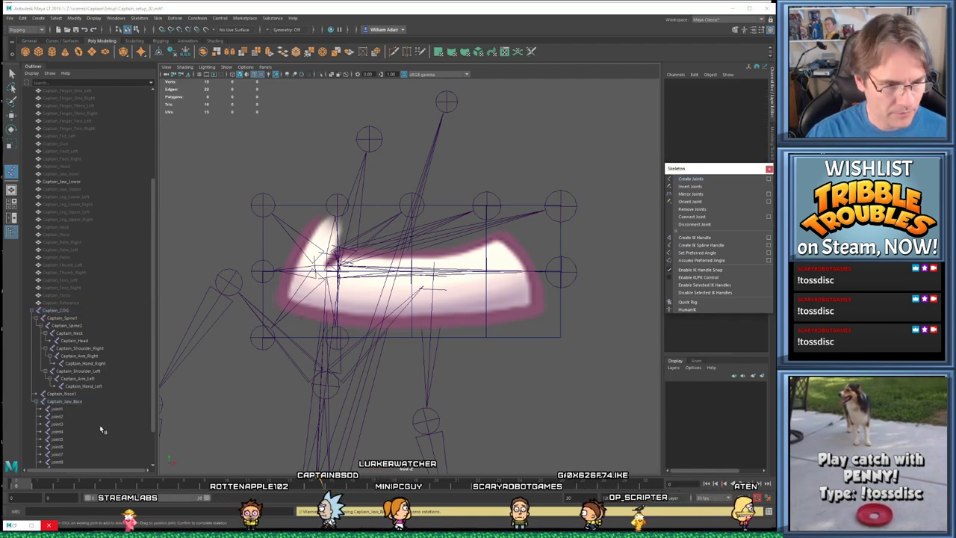
pyautogui.click(382, 359)
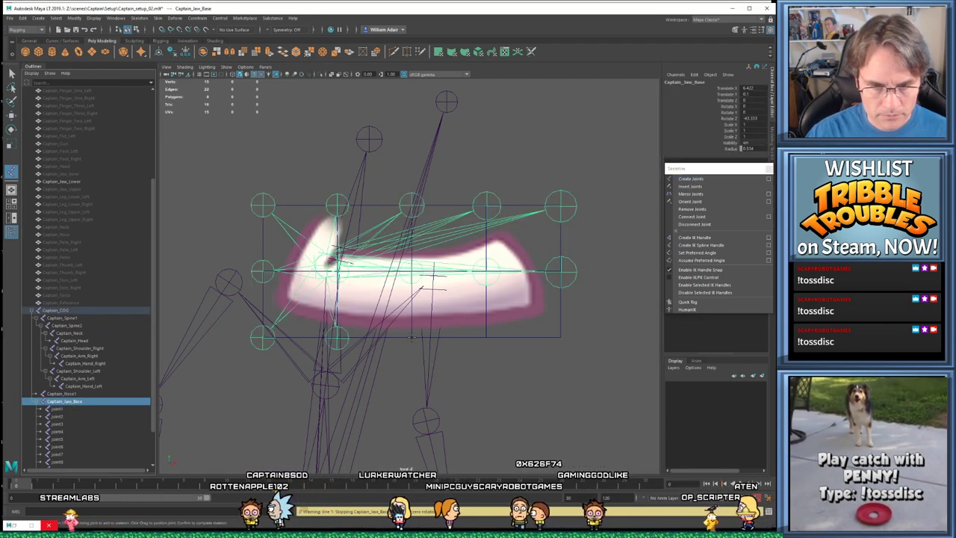
pyautogui.click(411, 339)
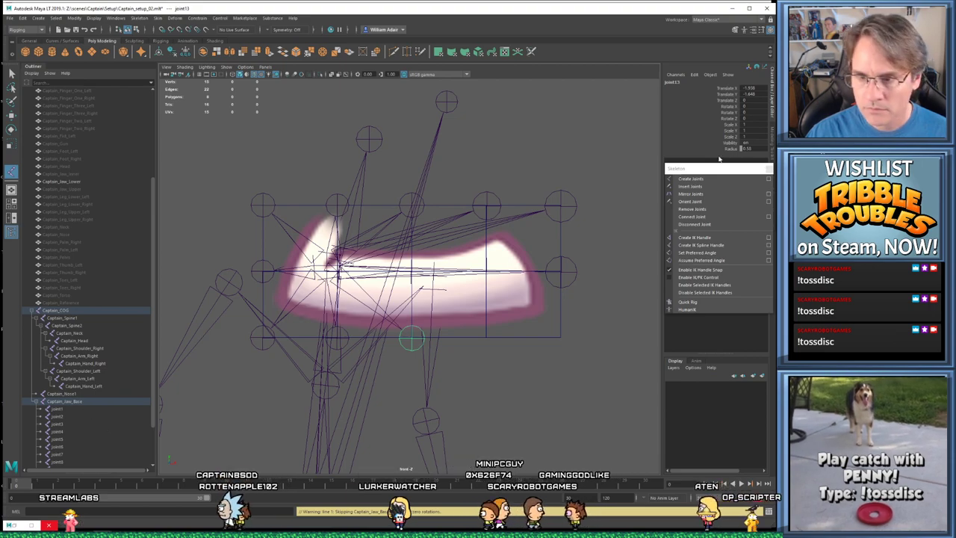
# Place the last two bottom-row joints, completing the 3x5 grid up to joint15
pyautogui.click(97, 400)
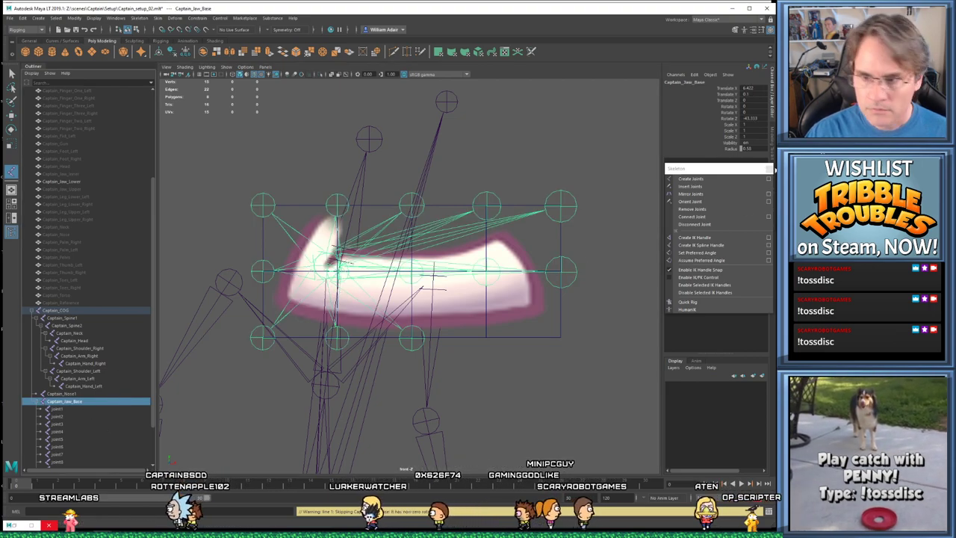
pyautogui.click(717, 169)
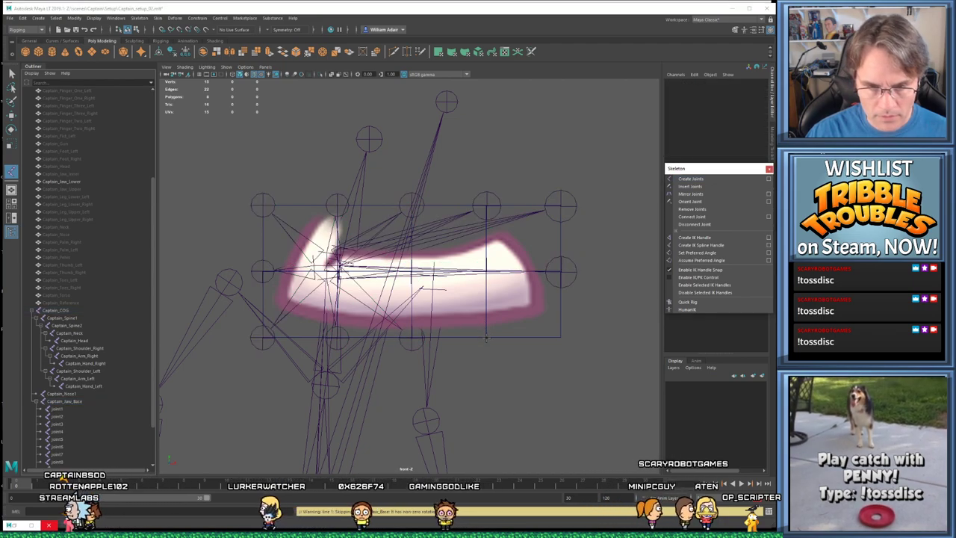
pyautogui.click(486, 338)
pyautogui.click(66, 401)
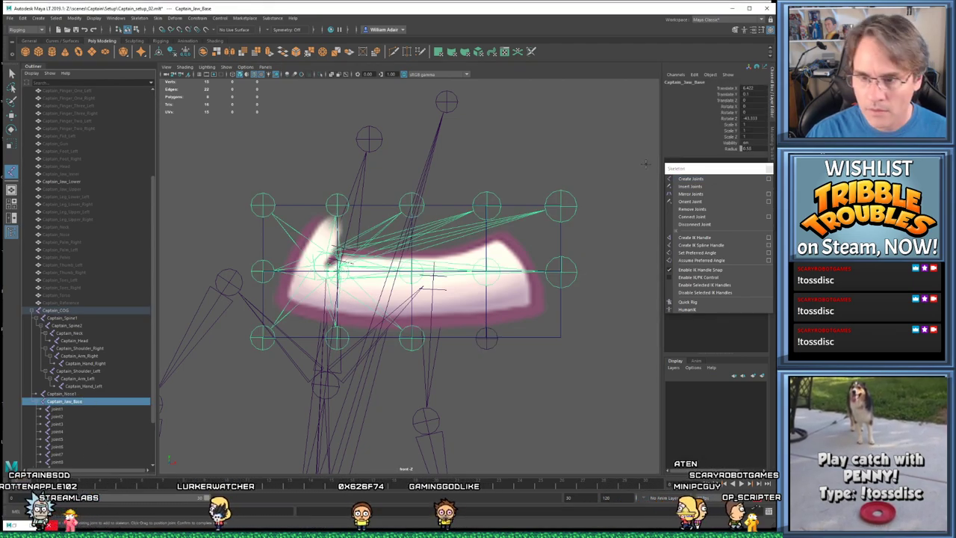
pyautogui.click(676, 169)
pyautogui.click(64, 401)
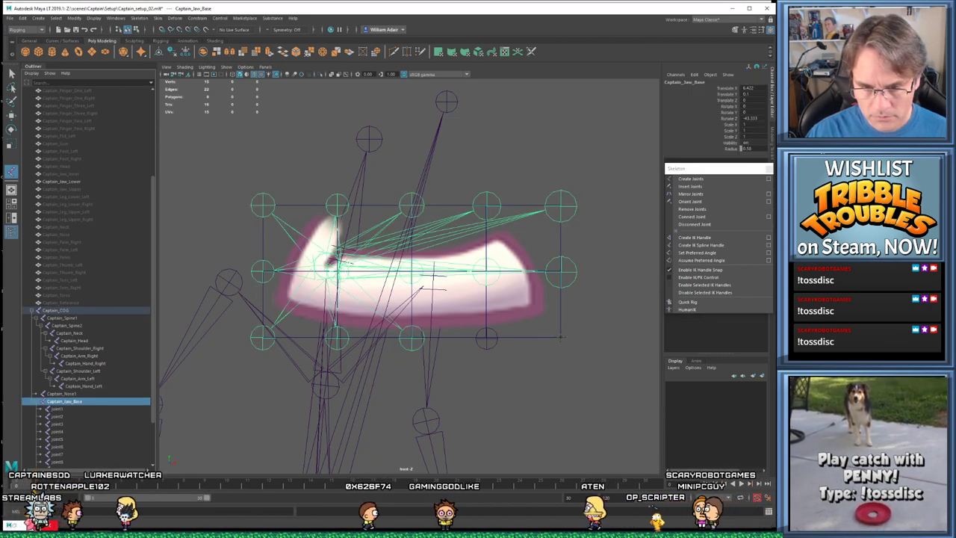
pyautogui.click(560, 336)
pyautogui.keyDown('alt'); pyautogui.moveTo(539, 303); pyautogui.dragTo(552, 308, button='middle'); pyautogui.keyUp('alt')
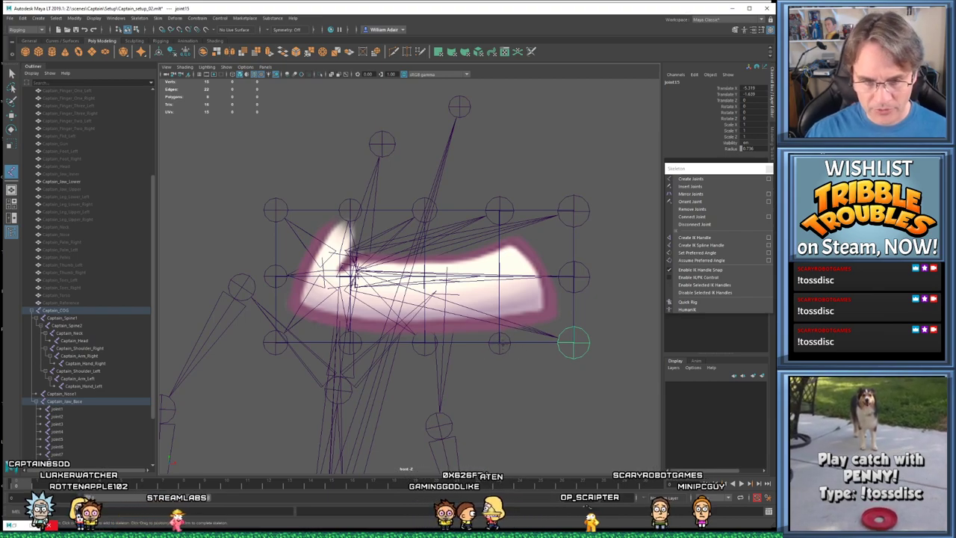
pyautogui.click(294, 218)
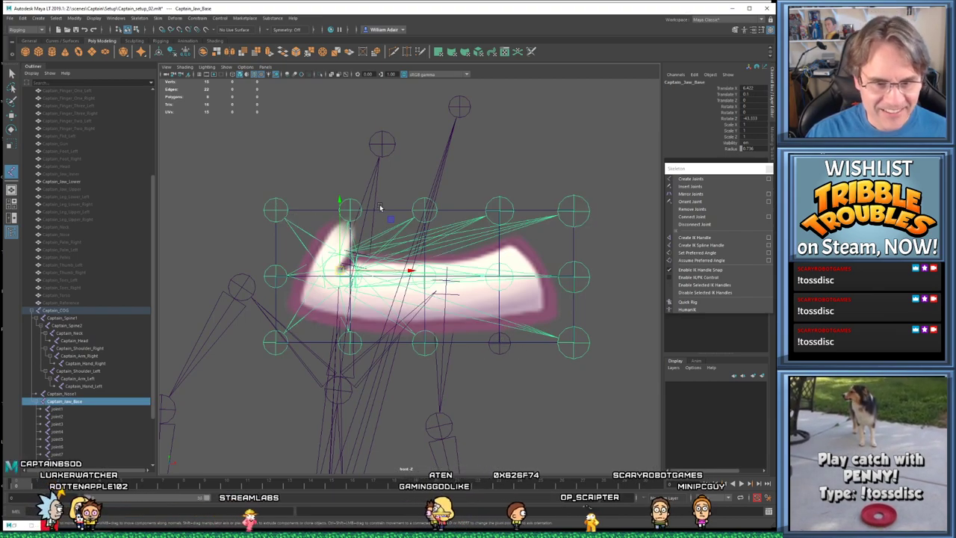
pyautogui.click(502, 191)
pyautogui.click(499, 210)
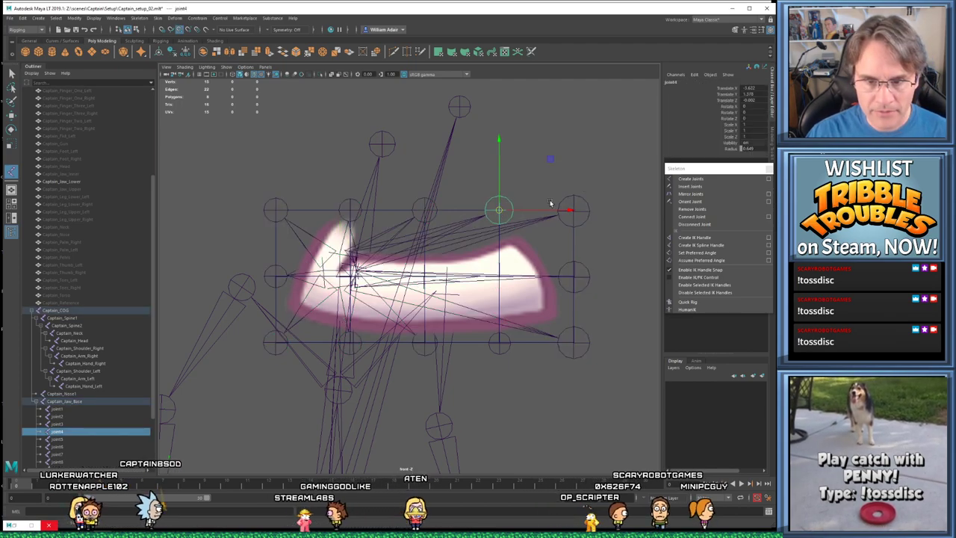
pyautogui.click(574, 212)
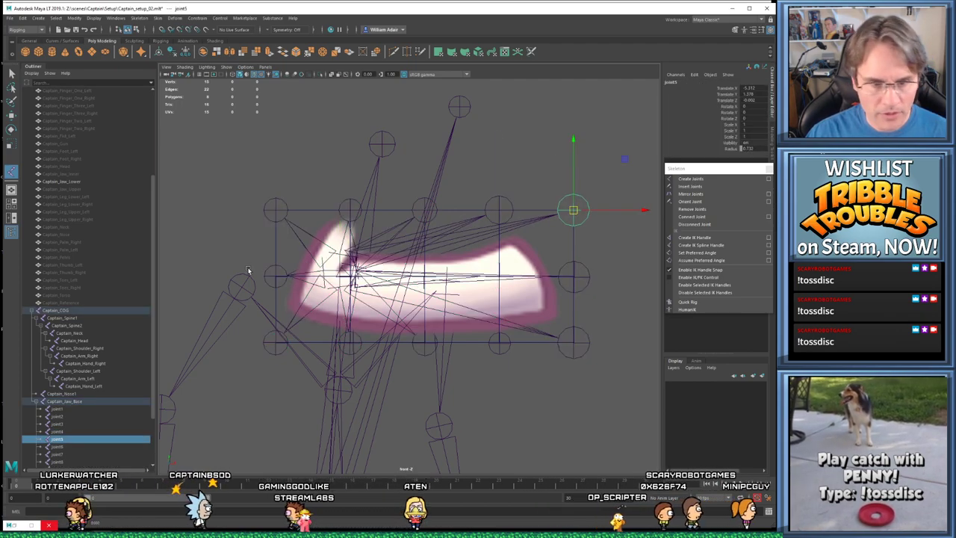
pyautogui.click(275, 275)
pyautogui.moveTo(274, 276); pyautogui.dragTo(275, 276)
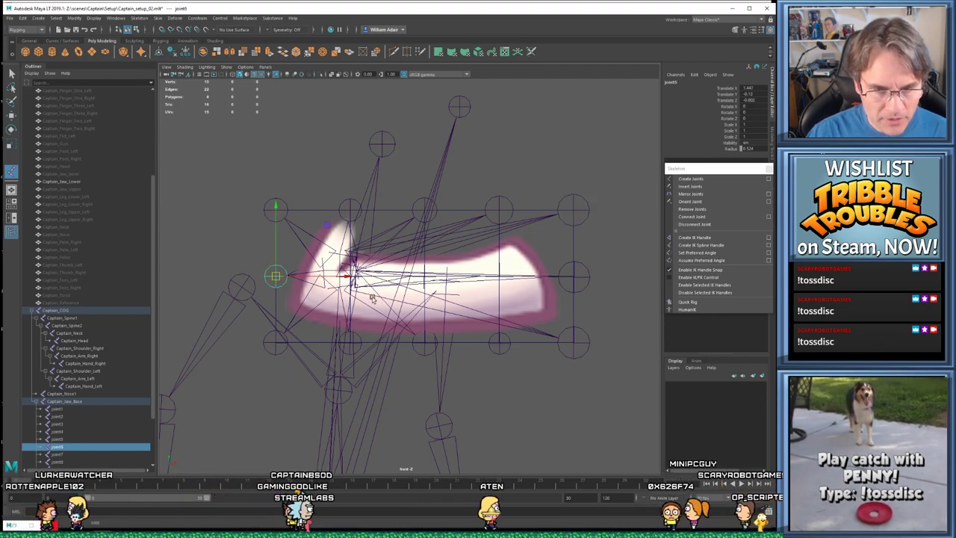
pyautogui.scroll(2, 351, 299)
pyautogui.scroll(1, 357, 293)
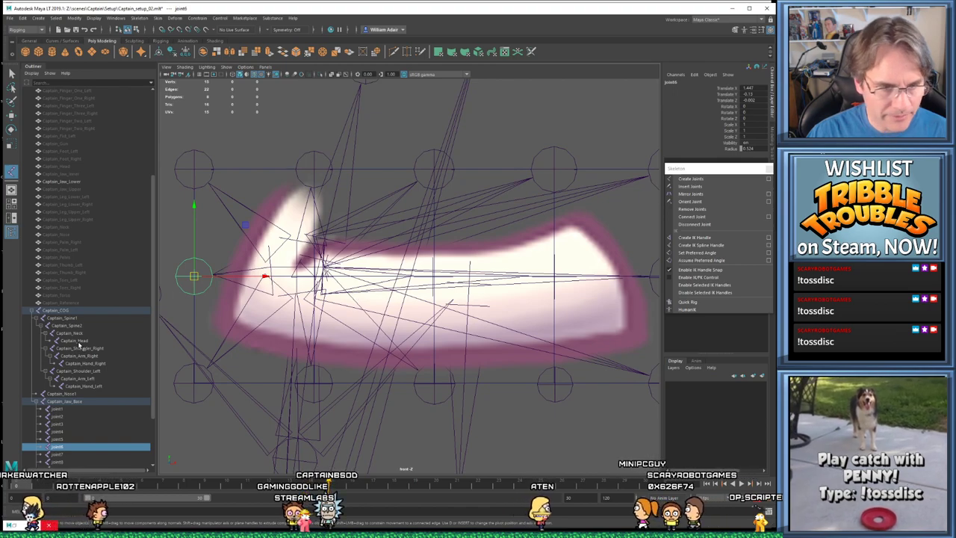
pyautogui.scroll(-3, 64, 435)
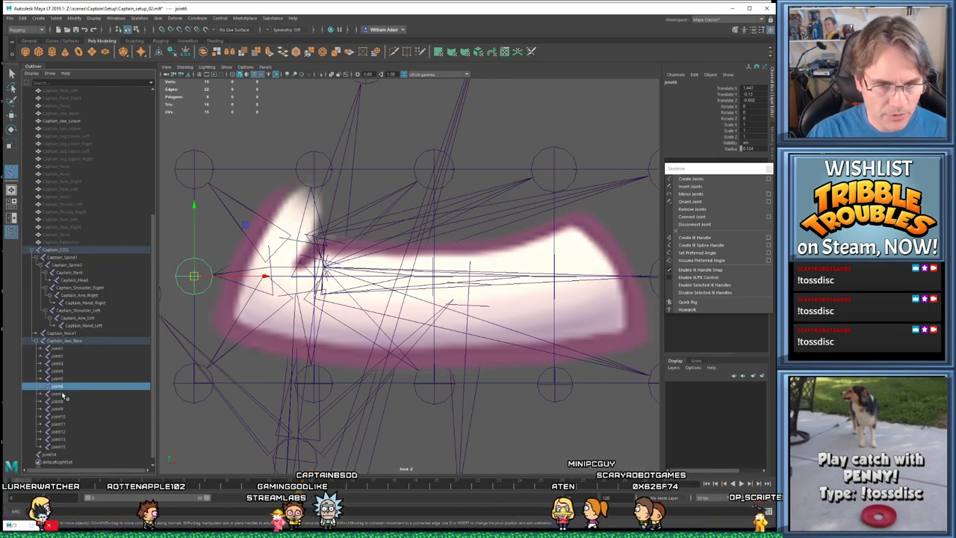
pyautogui.click(63, 394)
pyautogui.press('q')
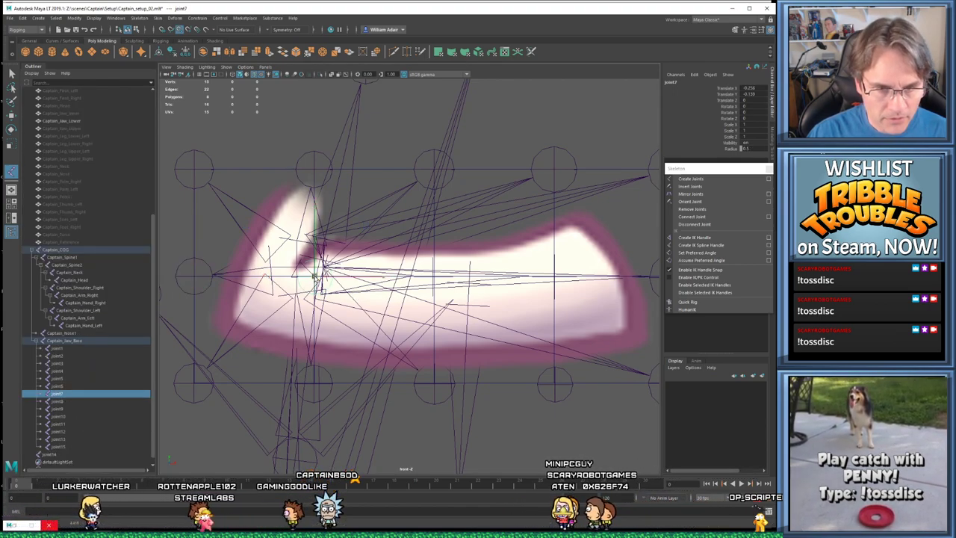
pyautogui.click(63, 402)
pyautogui.moveTo(431, 278); pyautogui.dragTo(434, 275)
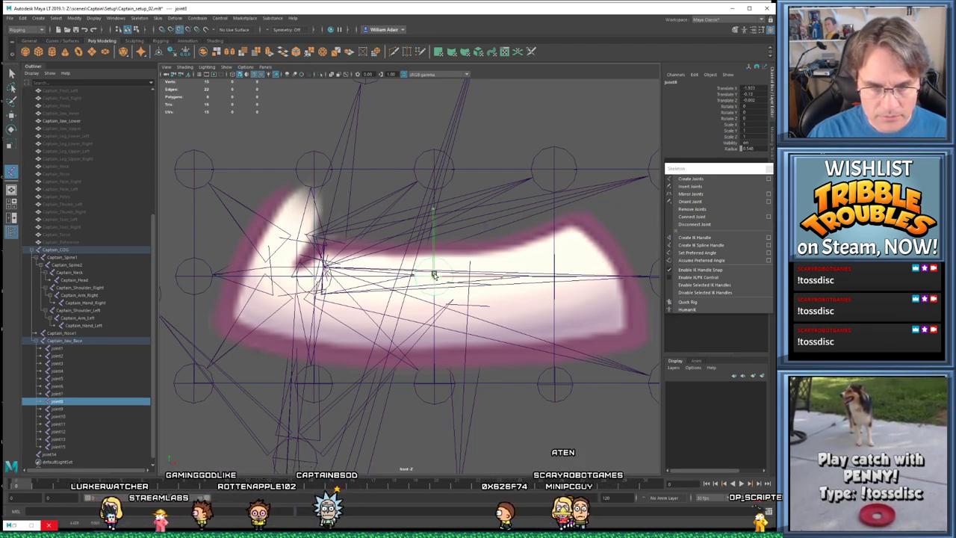
pyautogui.click(62, 409)
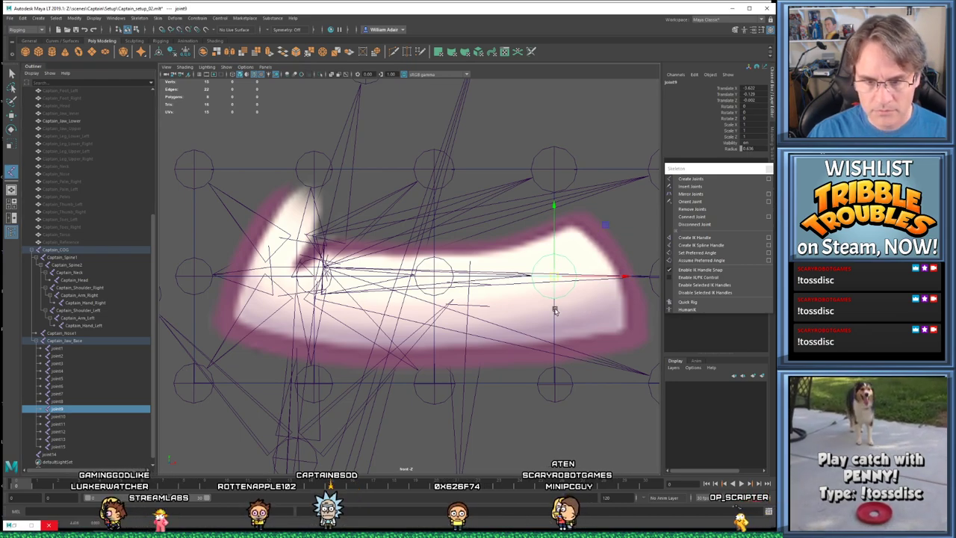
pyautogui.scroll(-3, 551, 305)
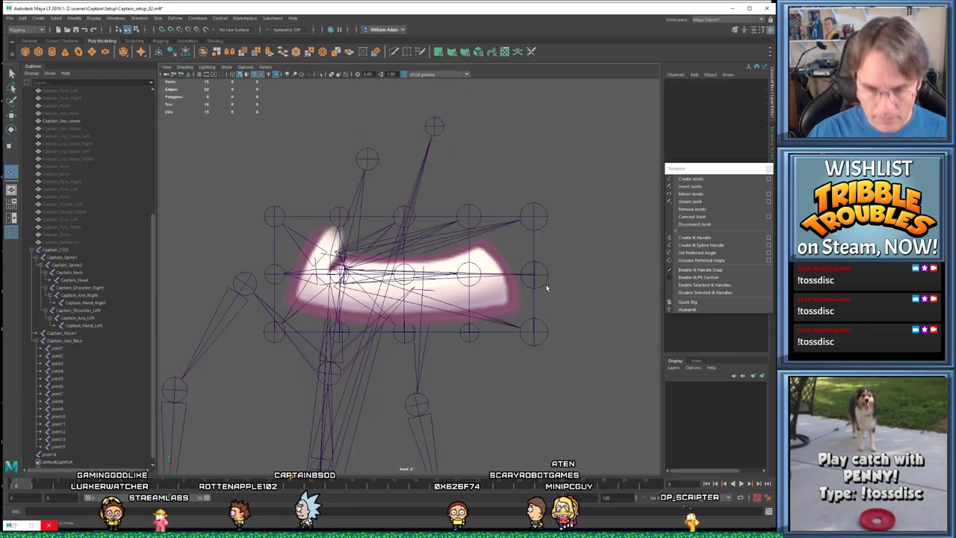
pyautogui.click(544, 285)
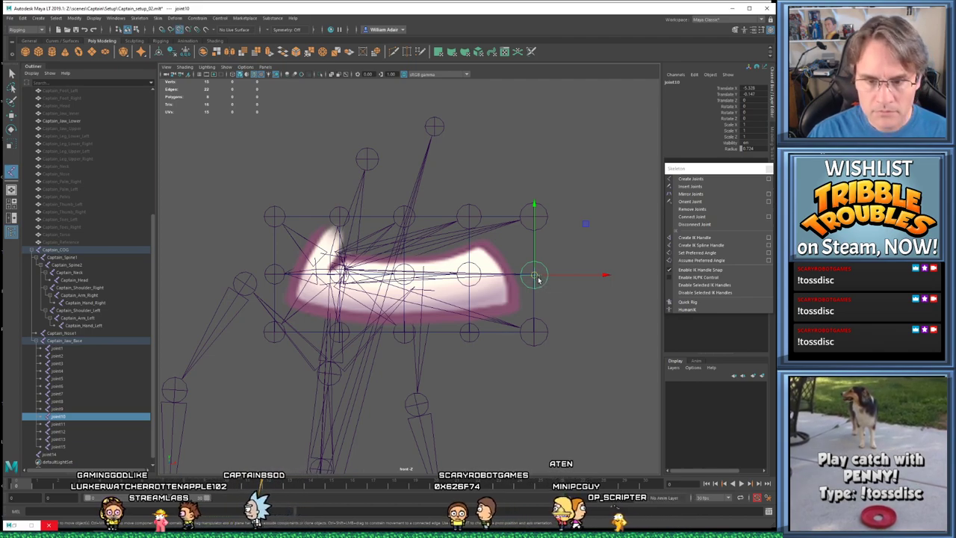
pyautogui.moveTo(534, 276); pyautogui.dragTo(535, 278)
pyautogui.click(274, 331)
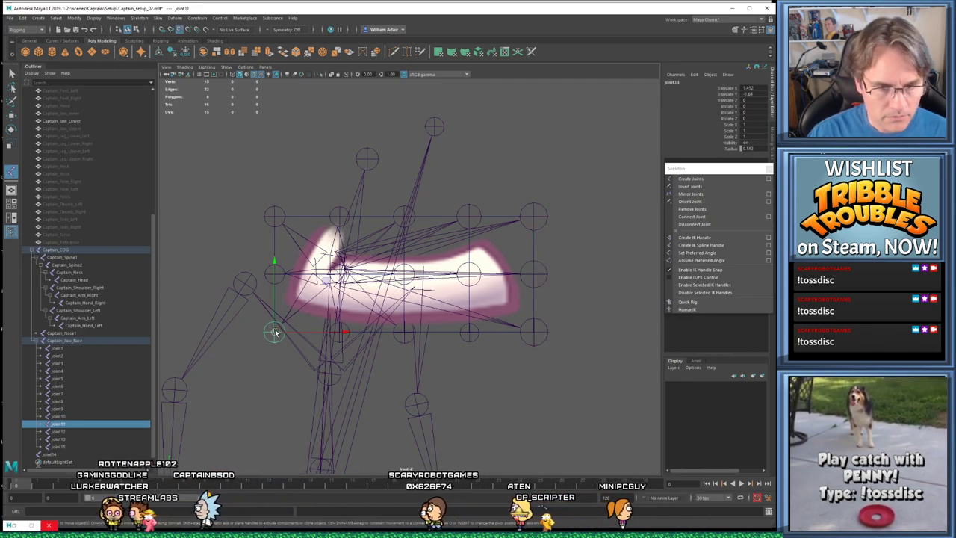
pyautogui.click(339, 332)
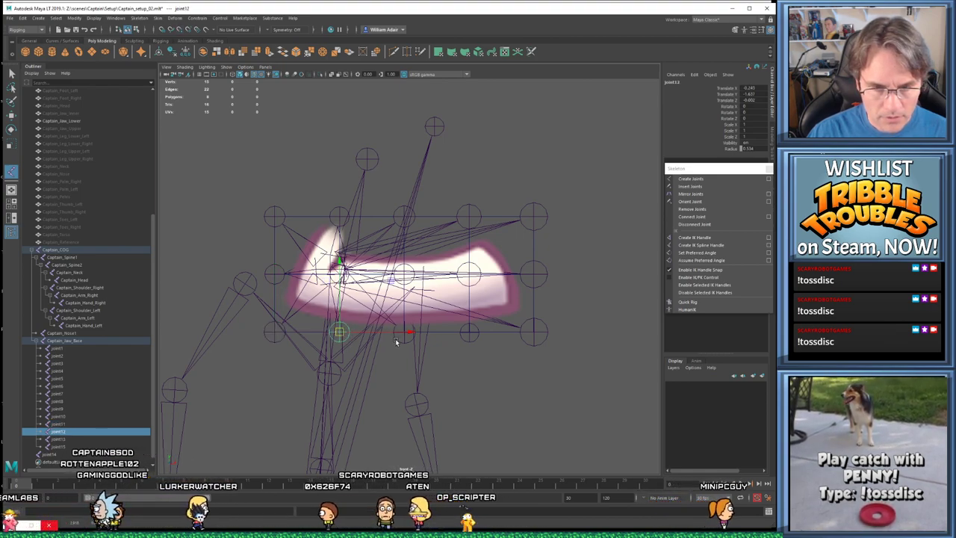
pyautogui.click(407, 333)
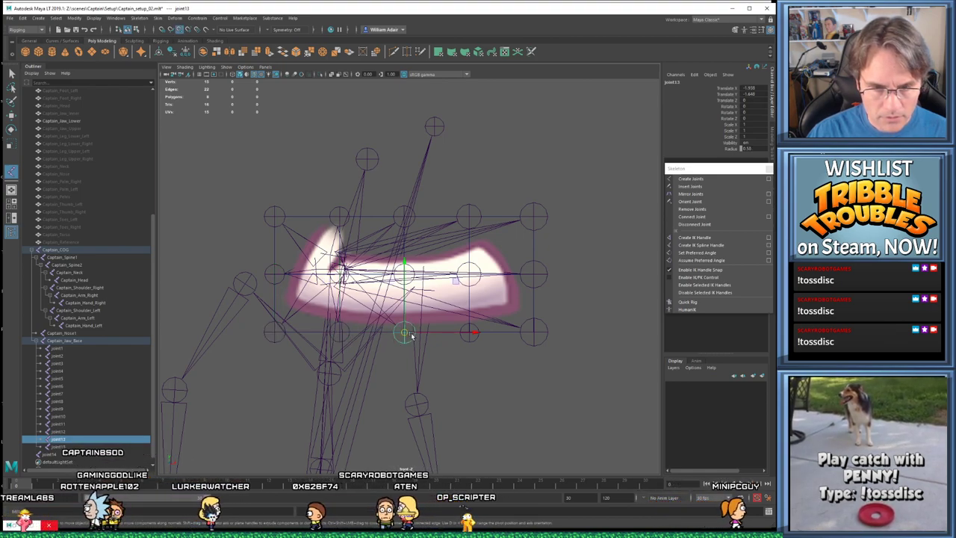
pyautogui.click(466, 334)
pyautogui.click(534, 333)
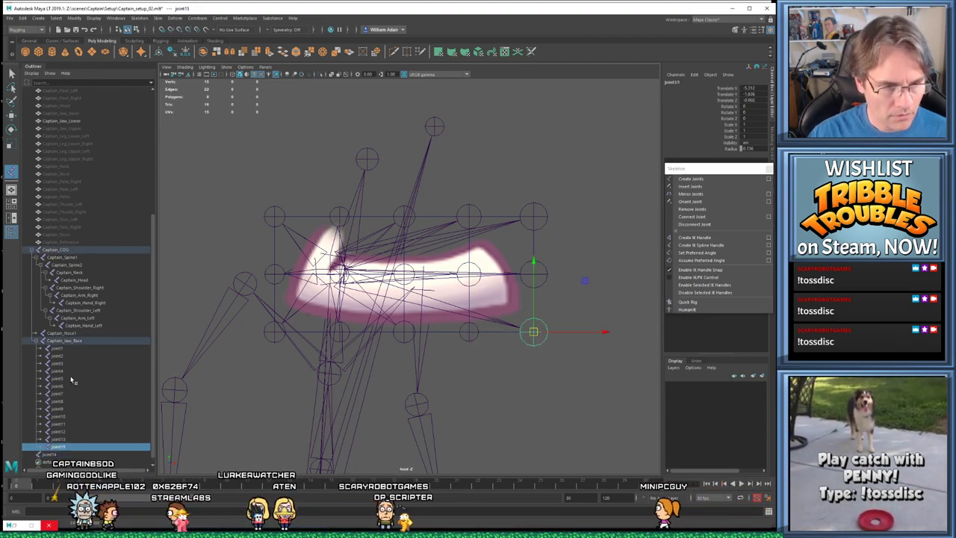
pyautogui.doubleClick(65, 341)
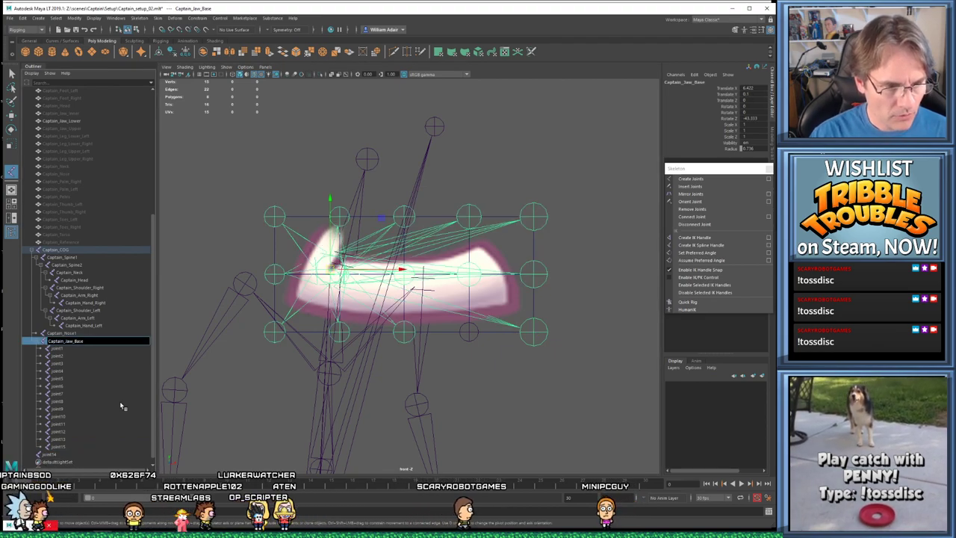
# Rename the first jaw joints Captain_Jaw_1 through Captain_Jaw_7 by pasting the 'Captain_Jaw_' prefix
pyautogui.click(65, 349)
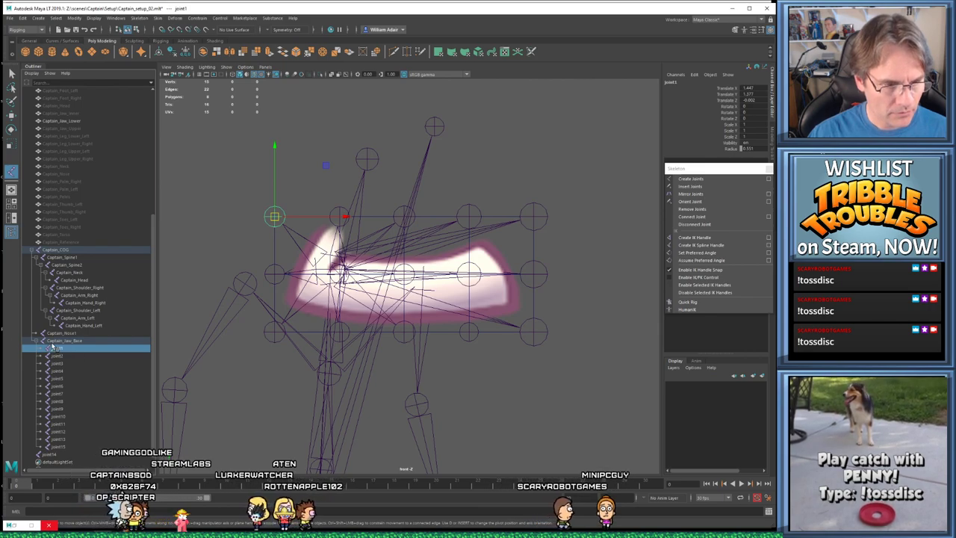
pyautogui.doubleClick(60, 348)
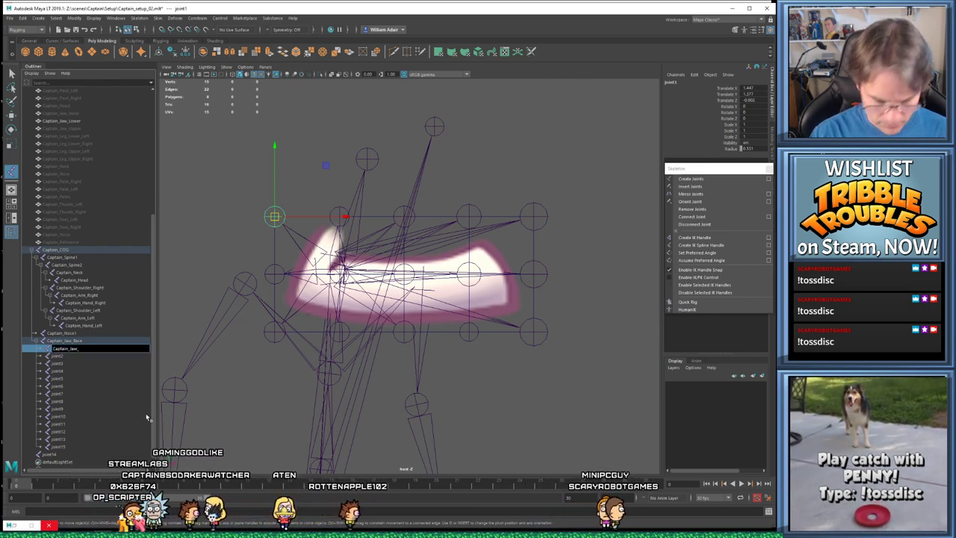
pyautogui.hotkey('ctrl', 'a')
pyautogui.hotkey('ctrl', 'c')
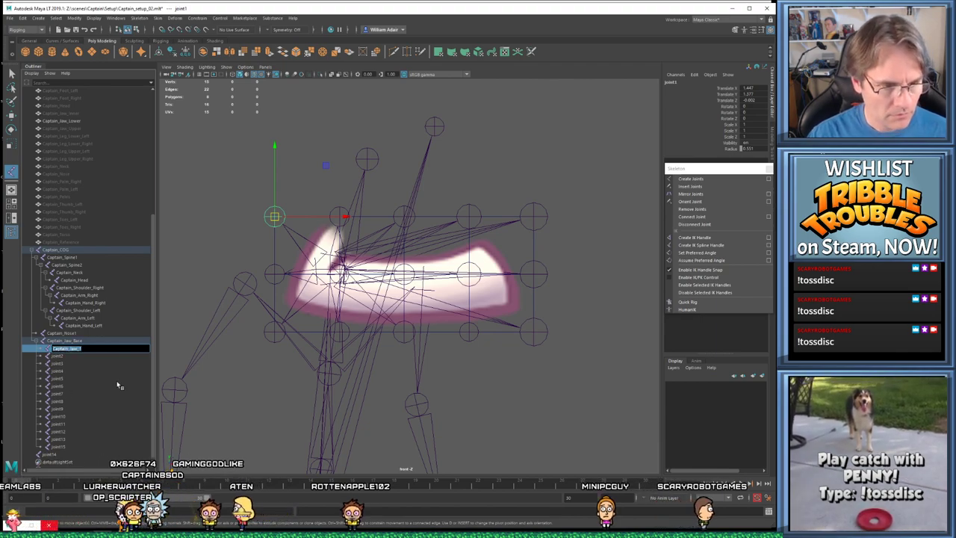
pyautogui.press('Tab')
pyautogui.hotkey('ctrl', 'v')
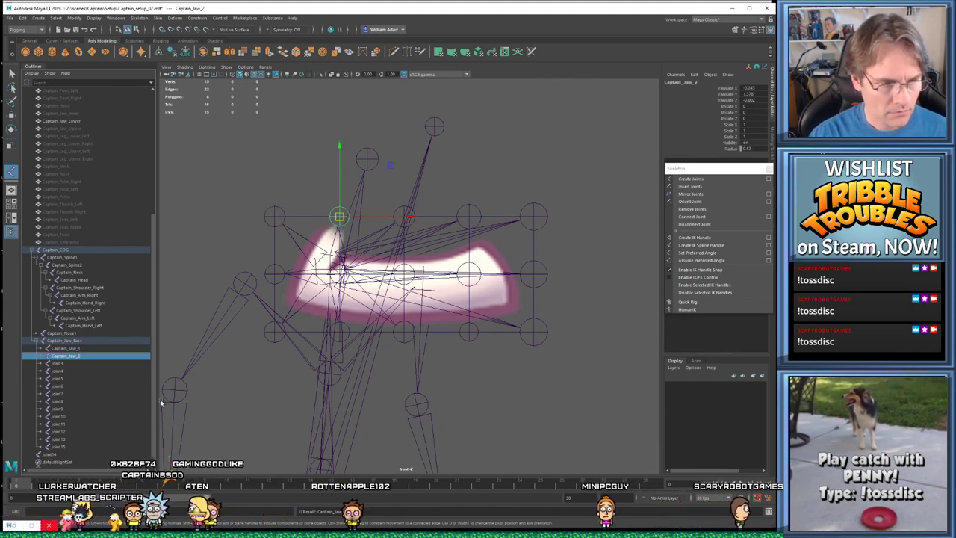
pyautogui.click(68, 363)
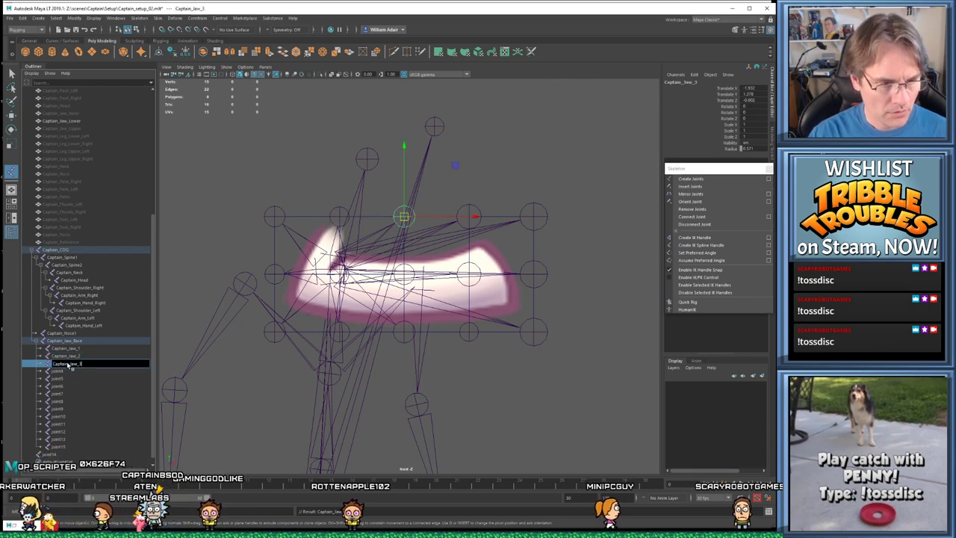
pyautogui.doubleClick(65, 372)
pyautogui.hotkey('ctrl', 'v')
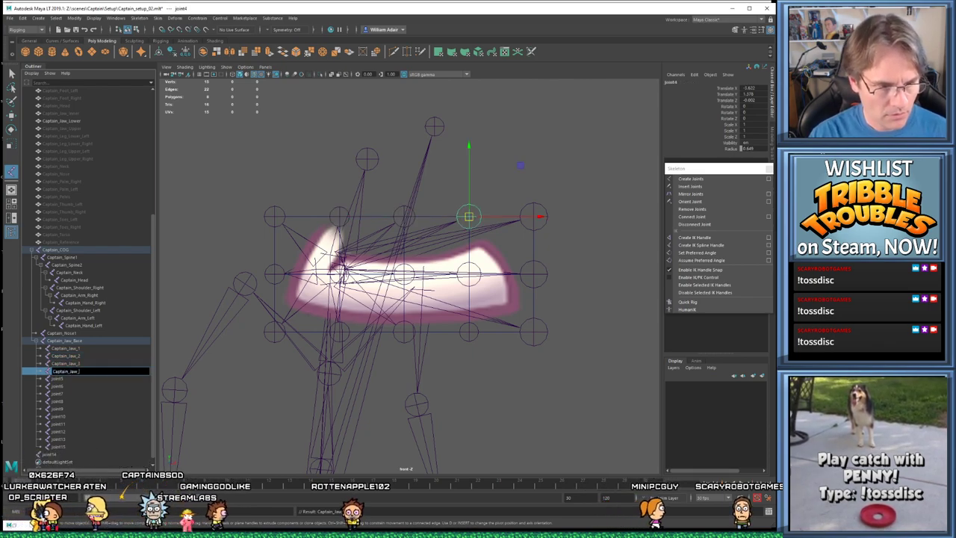
pyautogui.press('Return')
pyautogui.doubleClick(63, 380)
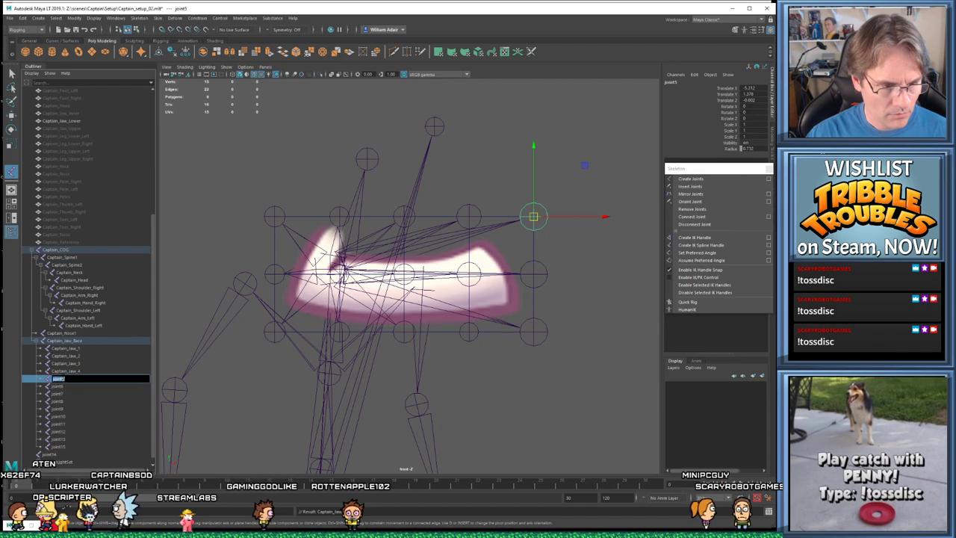
pyautogui.write('5')
pyautogui.press('Return')
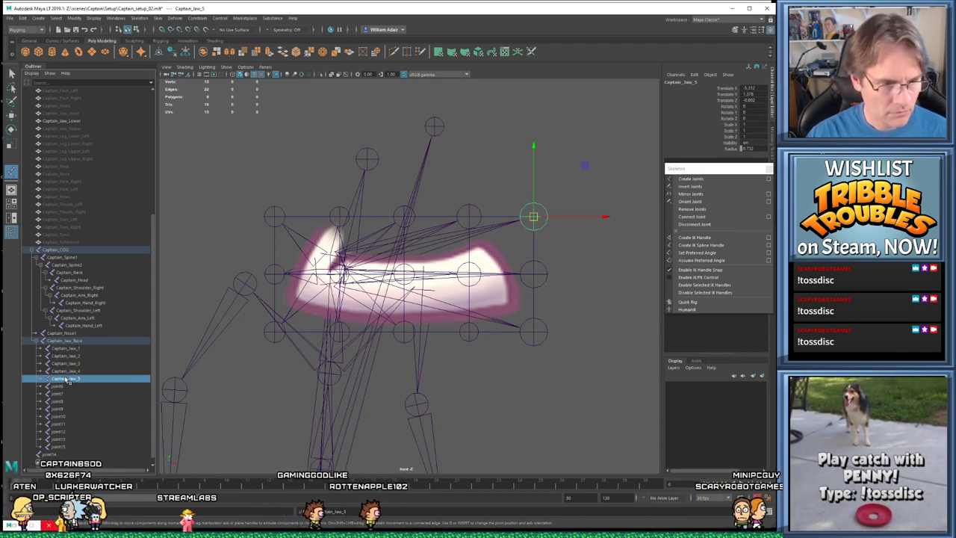
pyautogui.doubleClick(59, 386)
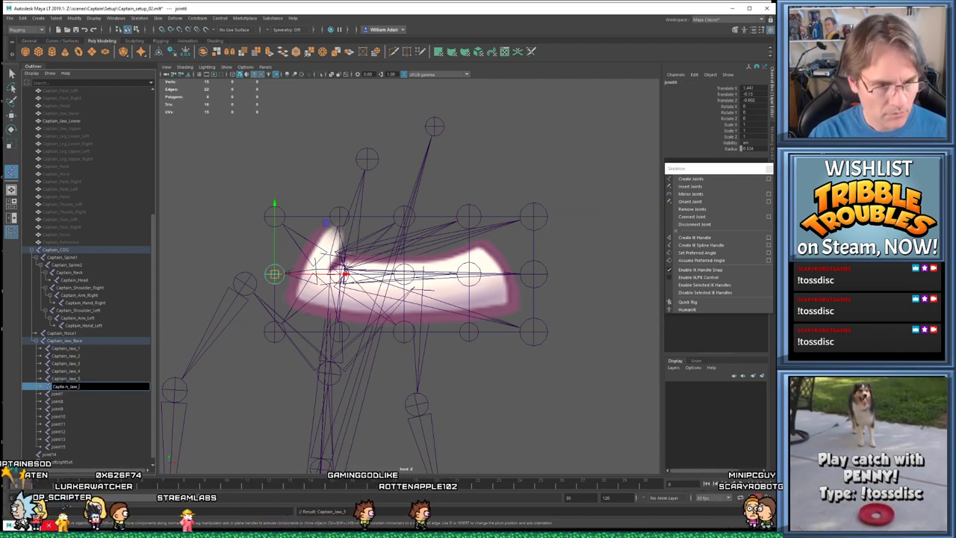
pyautogui.write('Captain_Jaw_')
pyautogui.write('6')
pyautogui.press('Return')
pyautogui.doubleClick(64, 393)
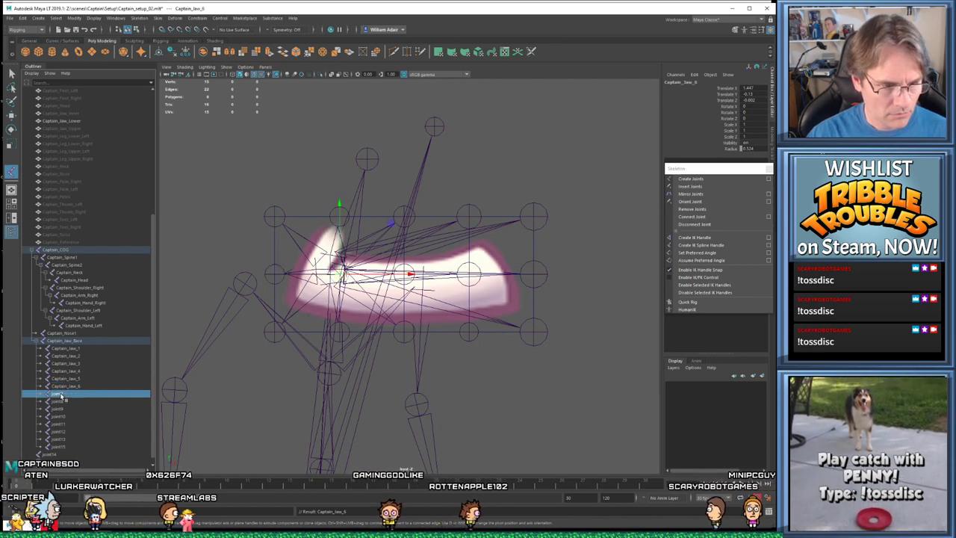
pyautogui.write('Captain_Jaw_')
pyautogui.write('7')
pyautogui.press('Return')
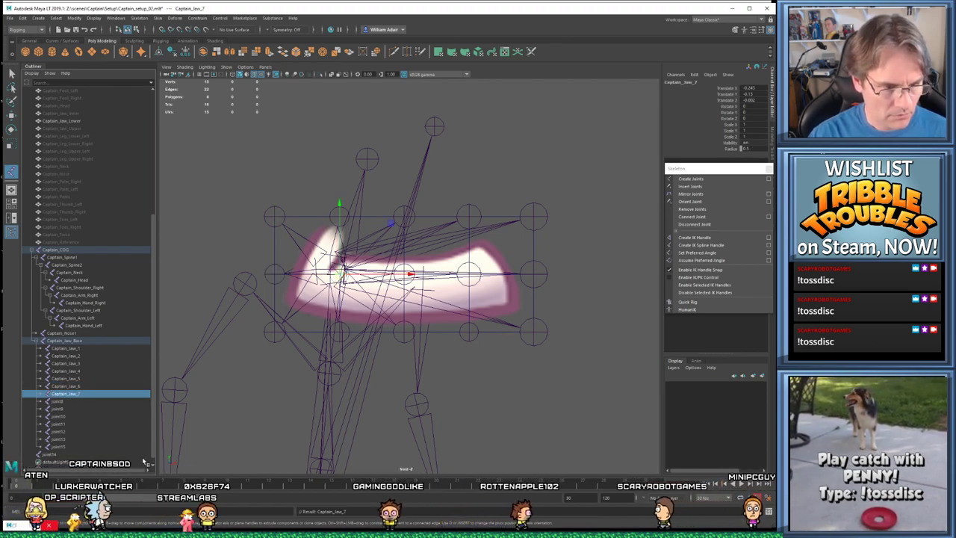
# Rename the next jaw joints Captain_Jaw_8 through Captain_Jaw_13
pyautogui.doubleClick(64, 402)
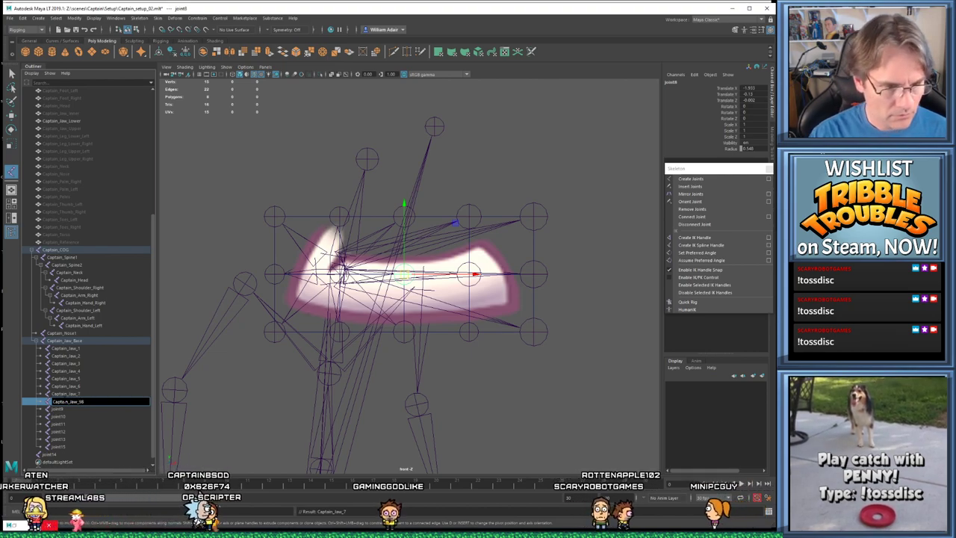
pyautogui.doubleClick(60, 409)
pyautogui.write('Captain_Jaw_')
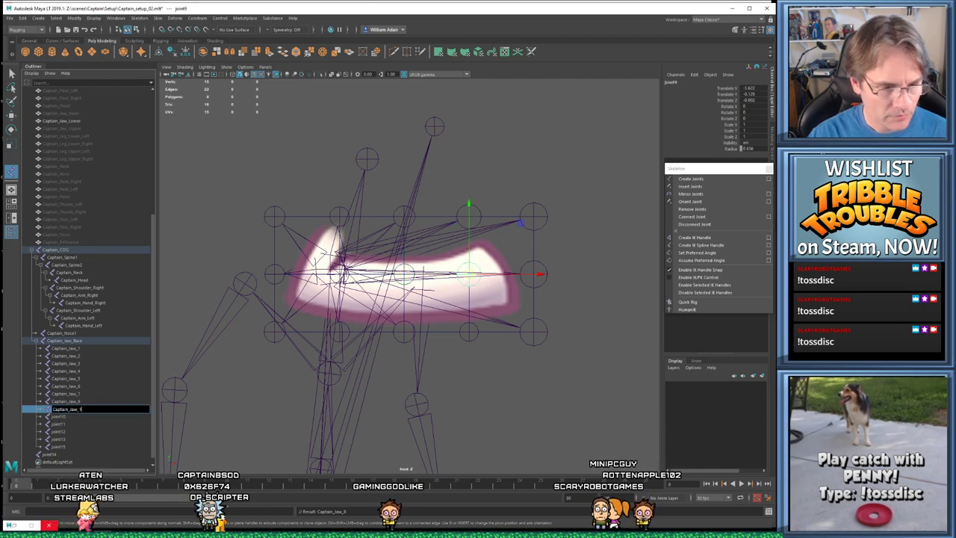
pyautogui.doubleClick(62, 417)
pyautogui.write('Captain_Jaw_')
pyautogui.write('10')
pyautogui.press('Return')
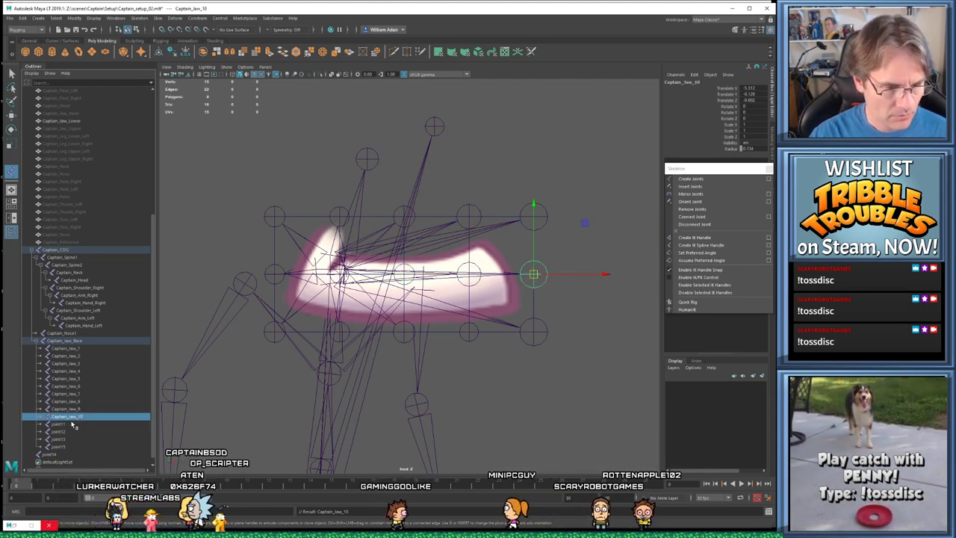
pyautogui.doubleClick(68, 424)
pyautogui.write('Captain_Jaw_')
pyautogui.write('11')
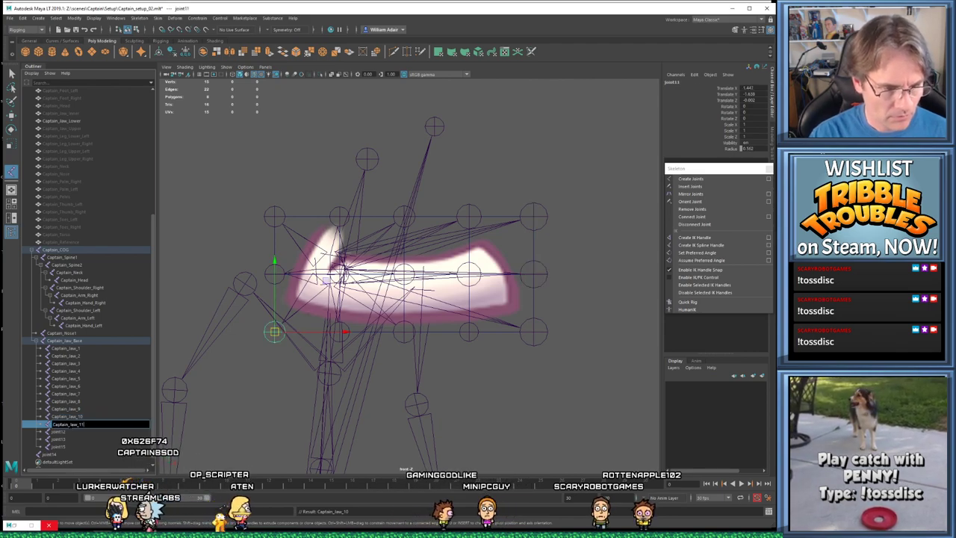
pyautogui.press('Return')
pyautogui.doubleClick(71, 432)
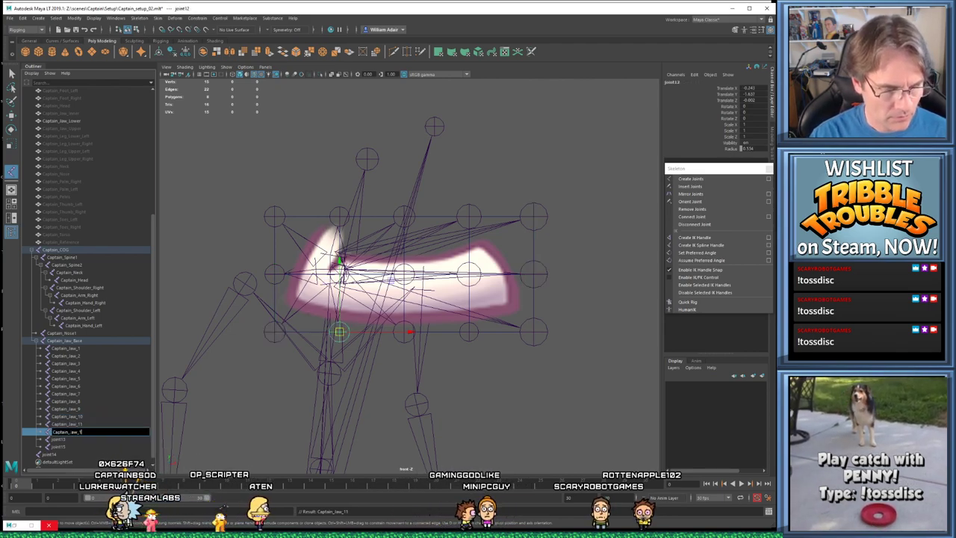
pyautogui.write('Captain_Jaw_')
pyautogui.write('12')
pyautogui.press('Return')
pyautogui.doubleClick(67, 439)
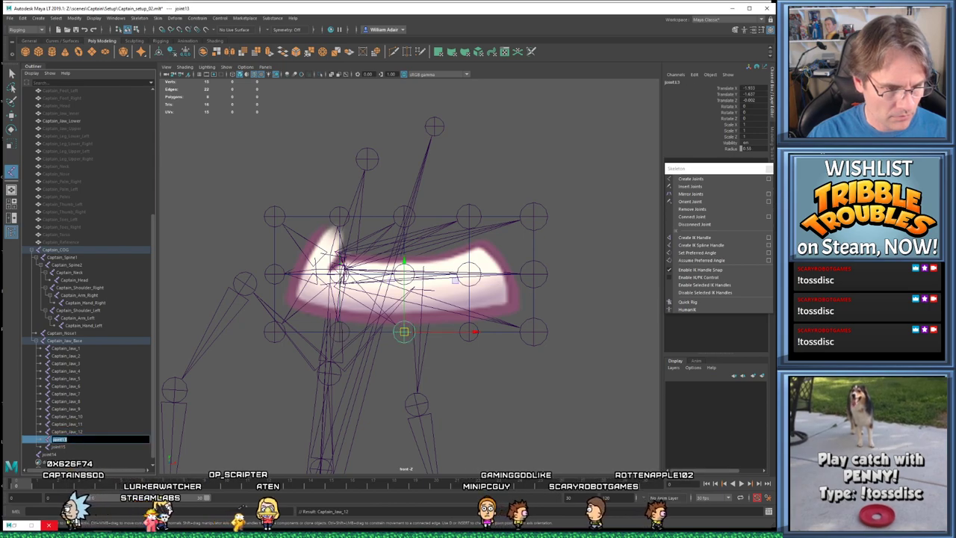
pyautogui.write('Captain_Jaw_')
pyautogui.write('1')
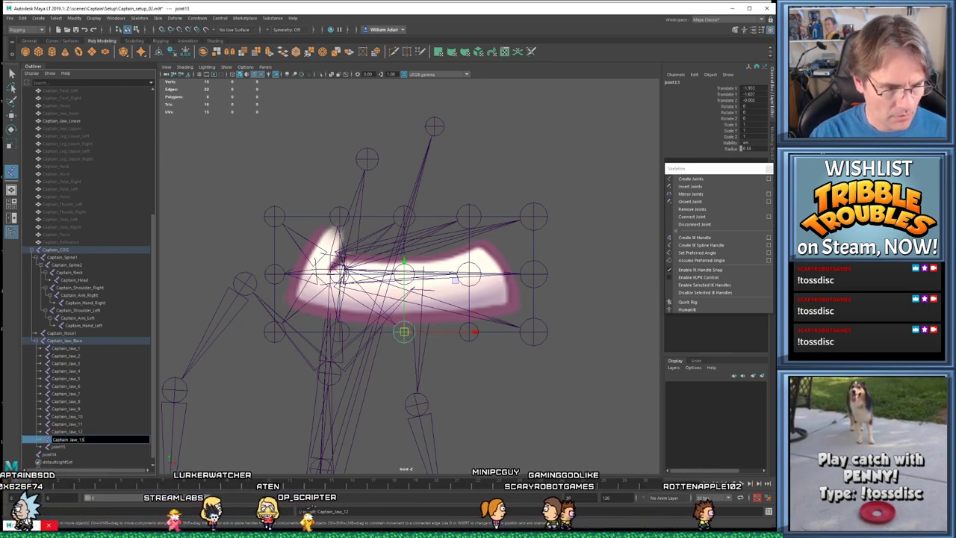
pyautogui.write('3')
pyautogui.press('Return')
pyautogui.doubleClick(65, 446)
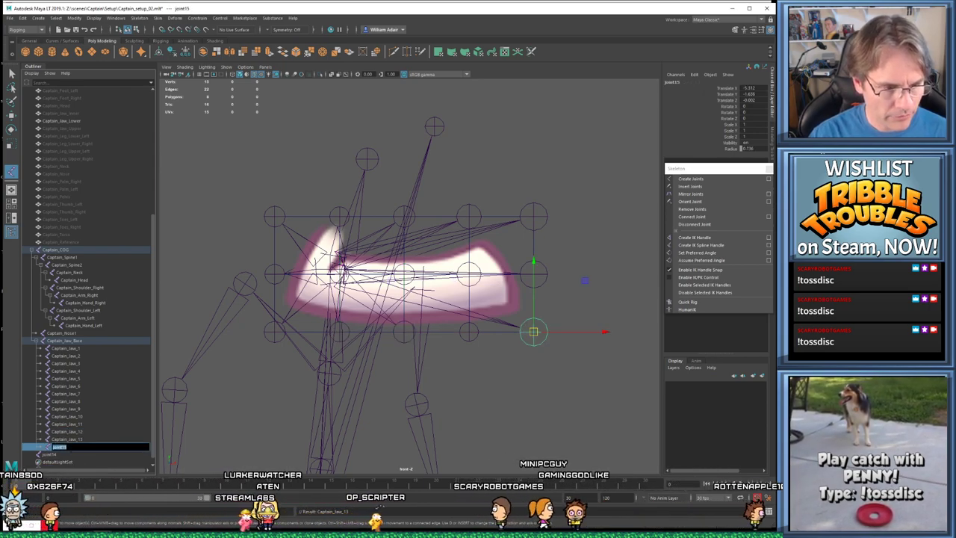
# Move joint14 under Captain_Jaw_Base after Captain_Jaw_13, then name the last joints Captain_Jaw_14 and Captain_Jaw_15
pyautogui.click(47, 455)
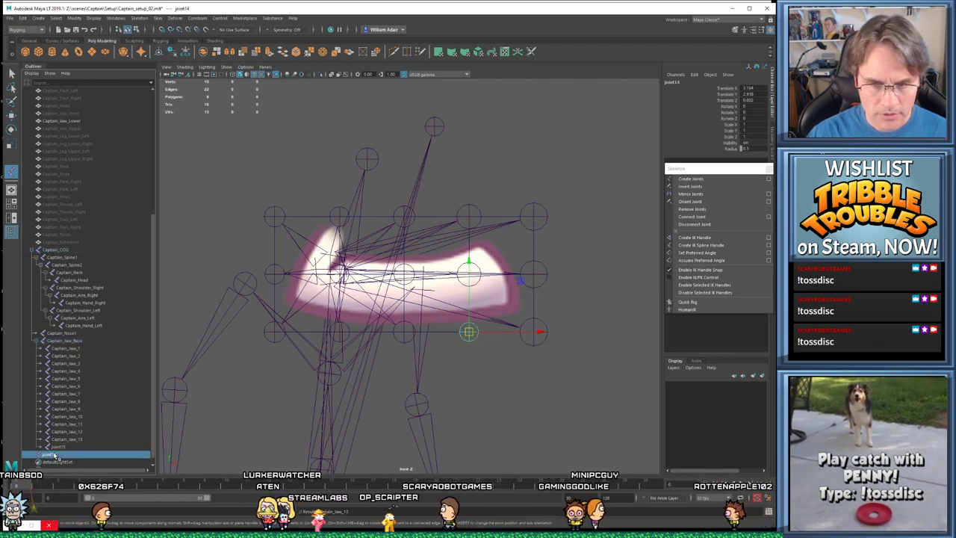
pyautogui.moveTo(47, 455); pyautogui.dragTo(66, 340, button='middle')
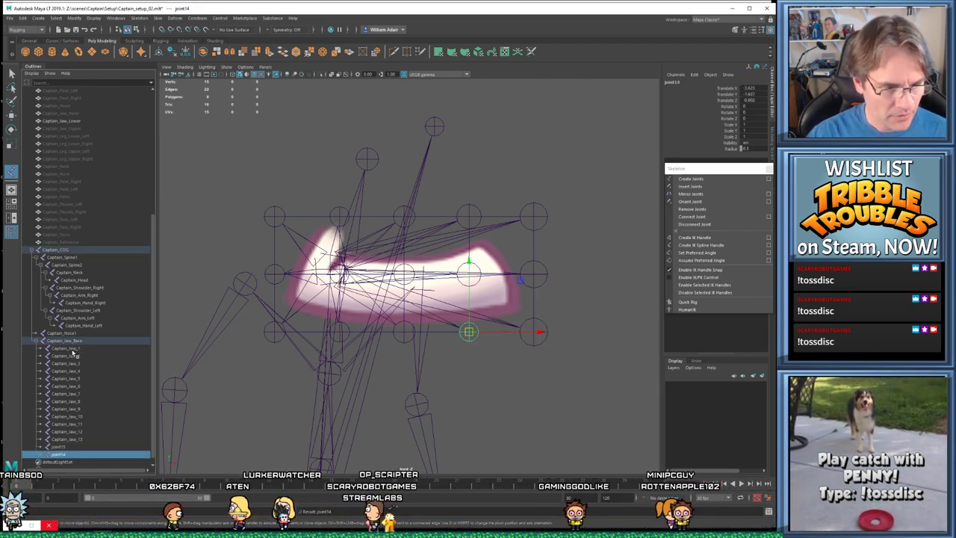
pyautogui.moveTo(60, 455); pyautogui.dragTo(73, 451, button='middle')
pyautogui.doubleClick(58, 448)
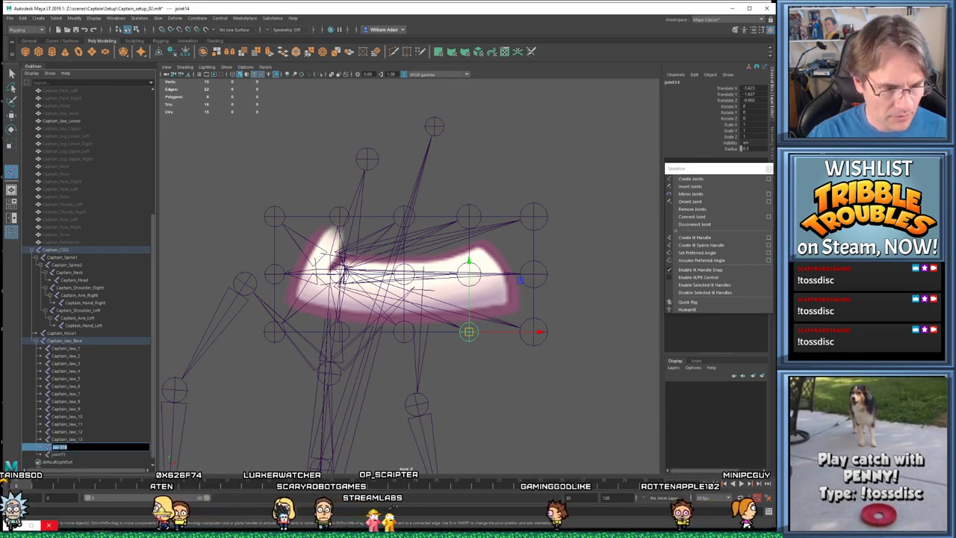
pyautogui.write('Captain_Jaw_14')
pyautogui.press('Return')
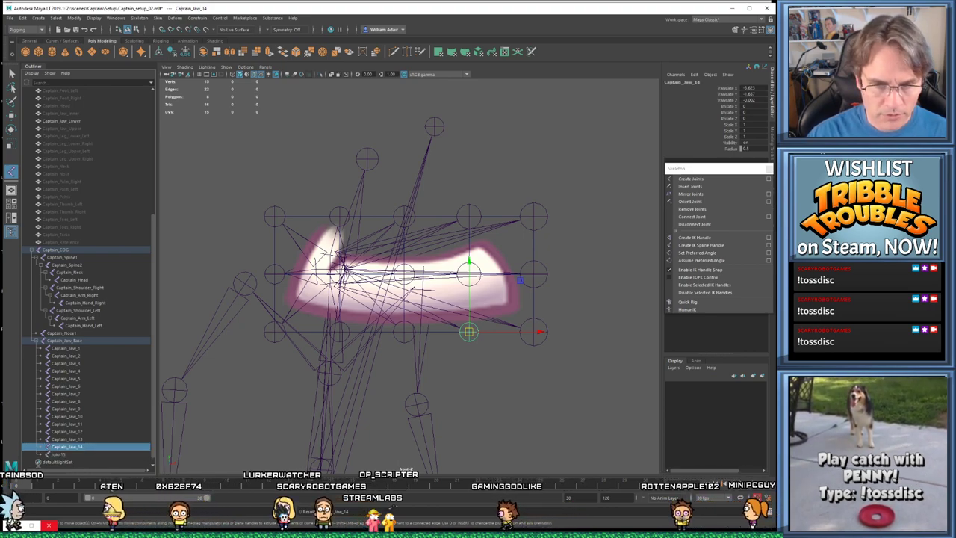
pyautogui.click(68, 454)
pyautogui.write('Captain_Jaw_1')
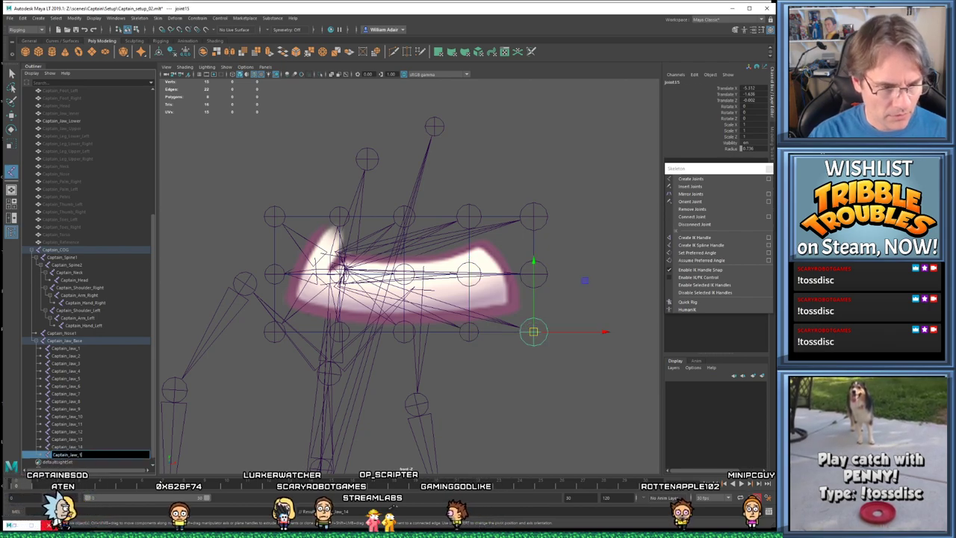
pyautogui.write('5')
pyautogui.press('Return')
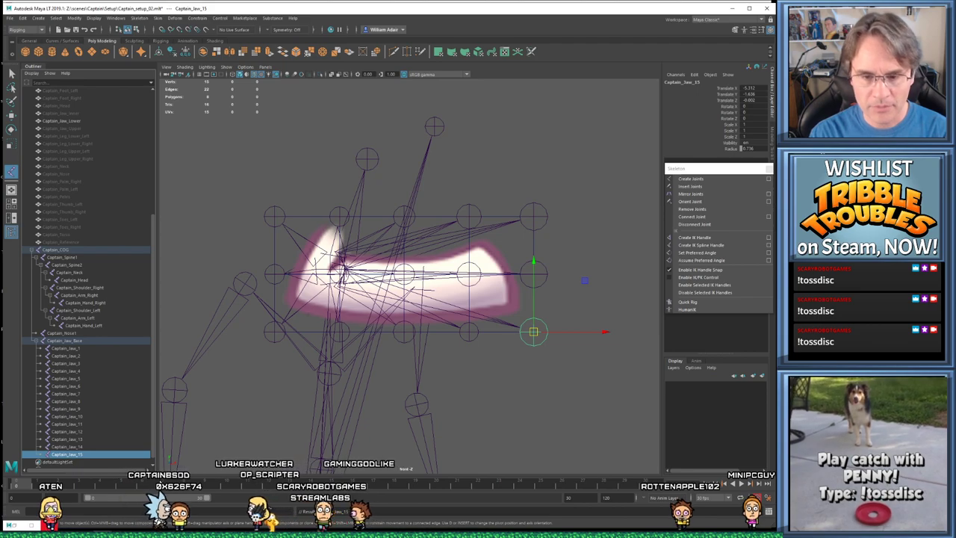
# Rename Captain_Jaw_1 through Captain_Jaw_5 to Captain_Jaw_Lower_1 through Captain_Jaw_Lower_5
pyautogui.doubleClick(66, 347)
pyautogui.press('Return')
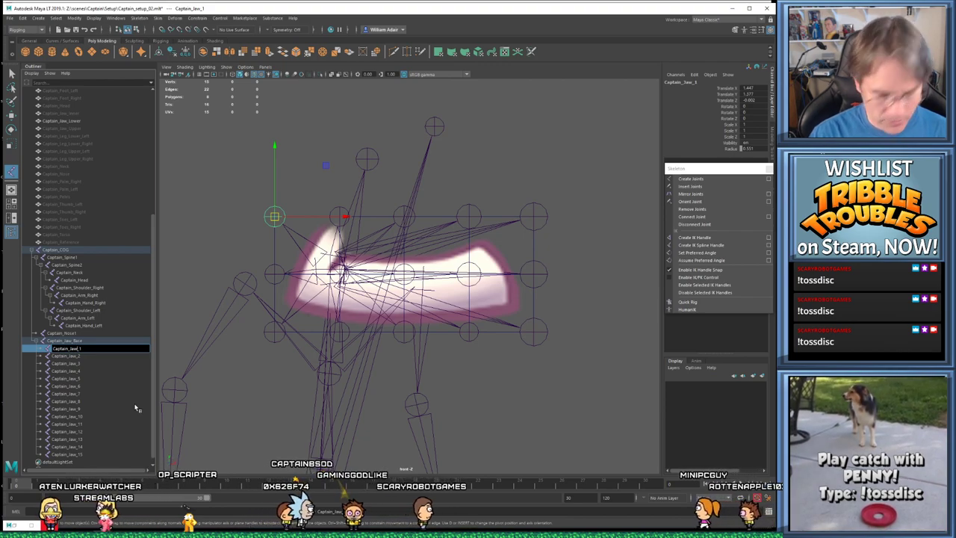
pyautogui.write('_1')
pyautogui.write('ower')
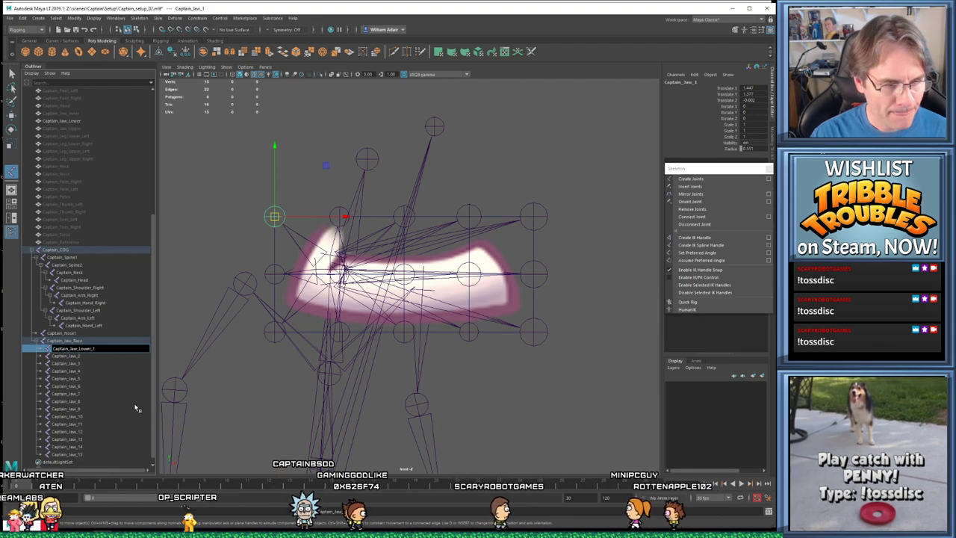
pyautogui.hotkey('ctrl', 'a')
pyautogui.hotkey('ctrl', 'c')
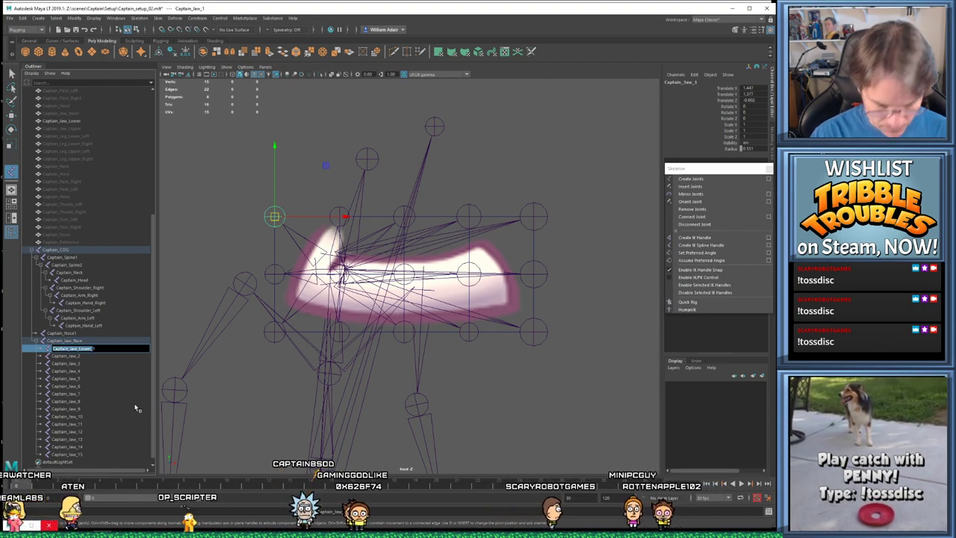
pyautogui.press('Tab')
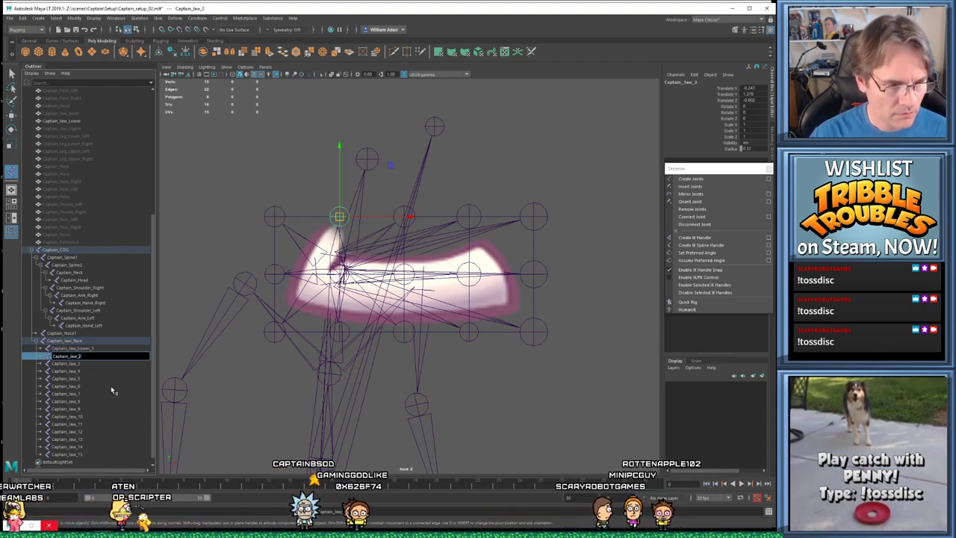
pyautogui.hotkey('ctrl', 'v')
pyautogui.press('BackSpace')
pyautogui.write('2')
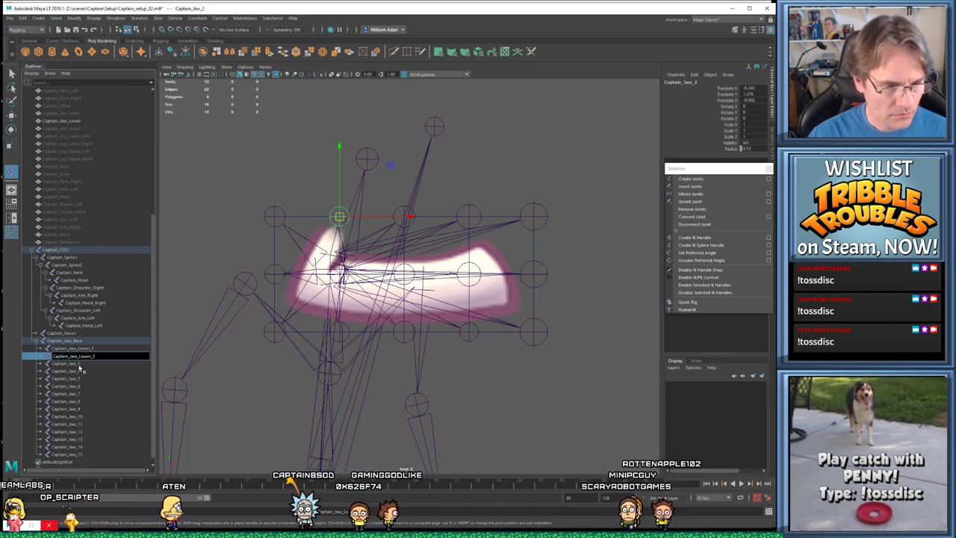
pyautogui.press('Tab')
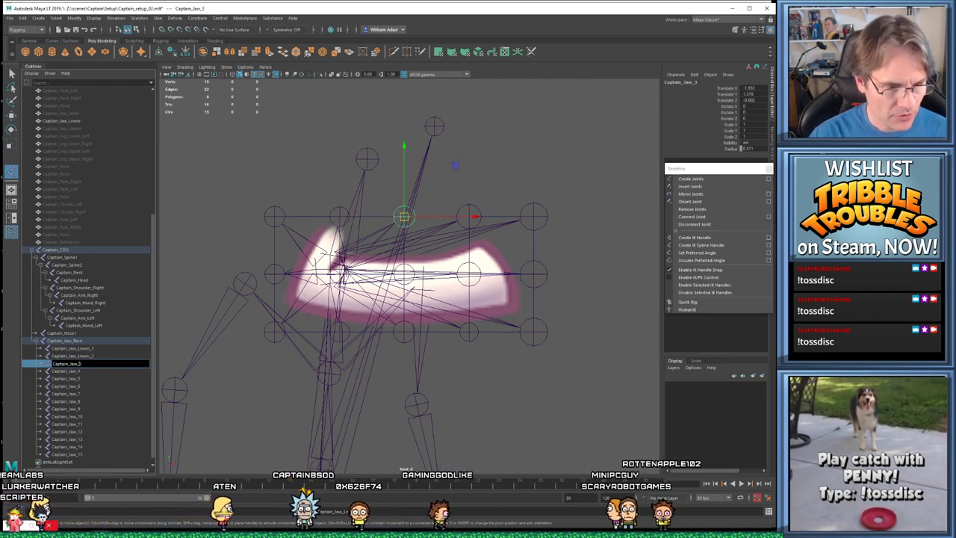
pyautogui.hotkey('ctrl', 'v')
pyautogui.press('BackSpace')
pyautogui.write('3')
pyautogui.press('Tab')
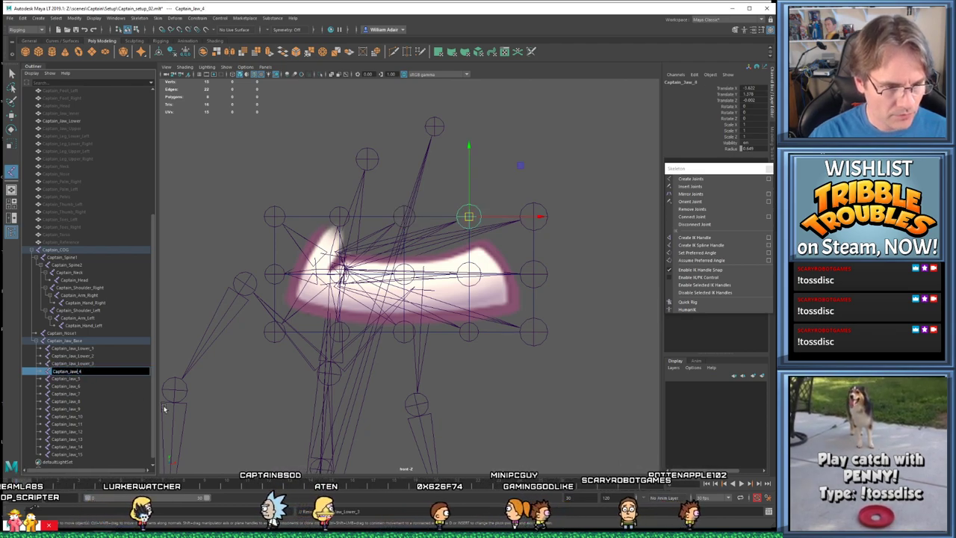
pyautogui.hotkey('ctrl', 'v')
pyautogui.press('BackSpace')
pyautogui.write('4')
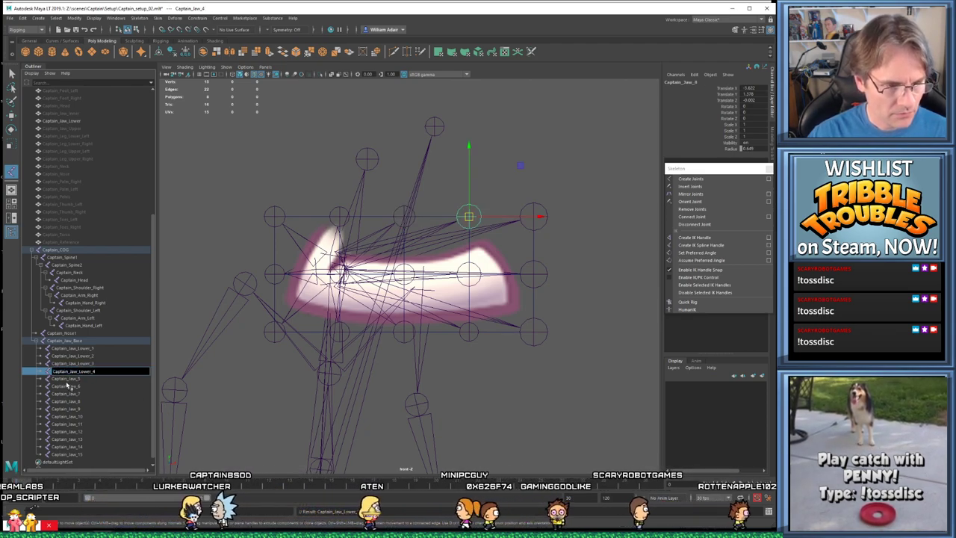
pyautogui.press('Tab')
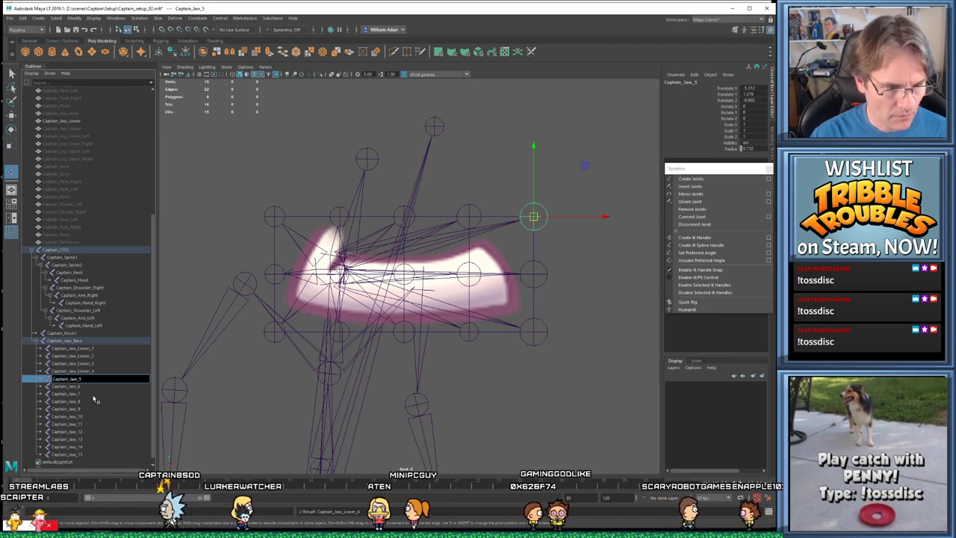
pyautogui.hotkey('ctrl', 'v')
pyautogui.press('BackSpace')
pyautogui.write('5')
pyautogui.press('Tab')
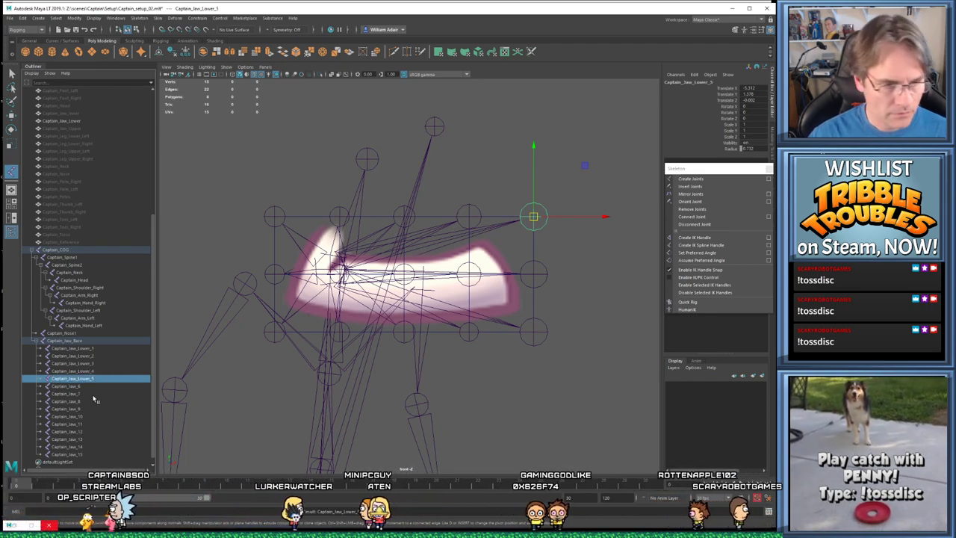
# Rename Captain_Jaw_6 through Captain_Jaw_10 to Captain_Jaw_Lower_6 through Captain_Jaw_Lower_10
pyautogui.doubleClick(80, 385)
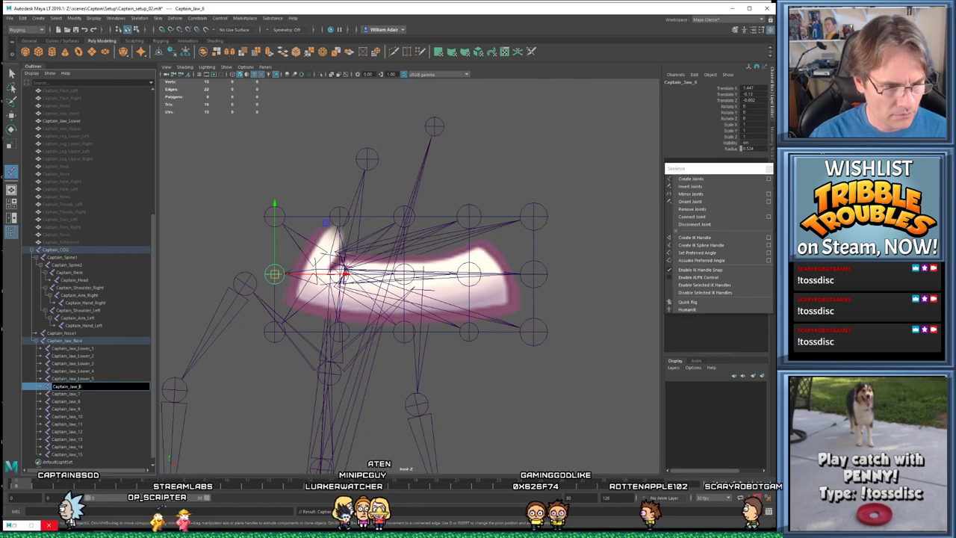
pyautogui.hotkey('ctrl', 'v')
pyautogui.press('BackSpace')
pyautogui.write('6')
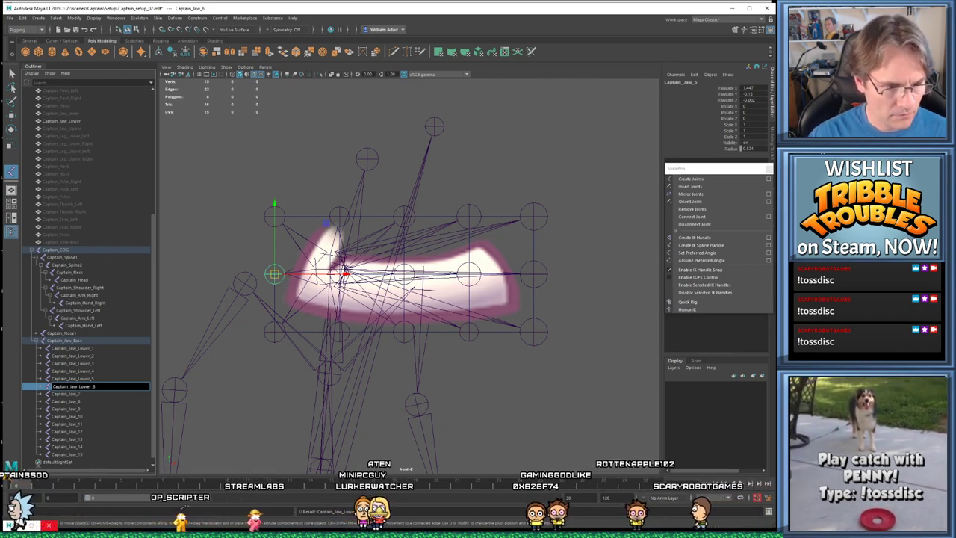
pyautogui.press('Tab')
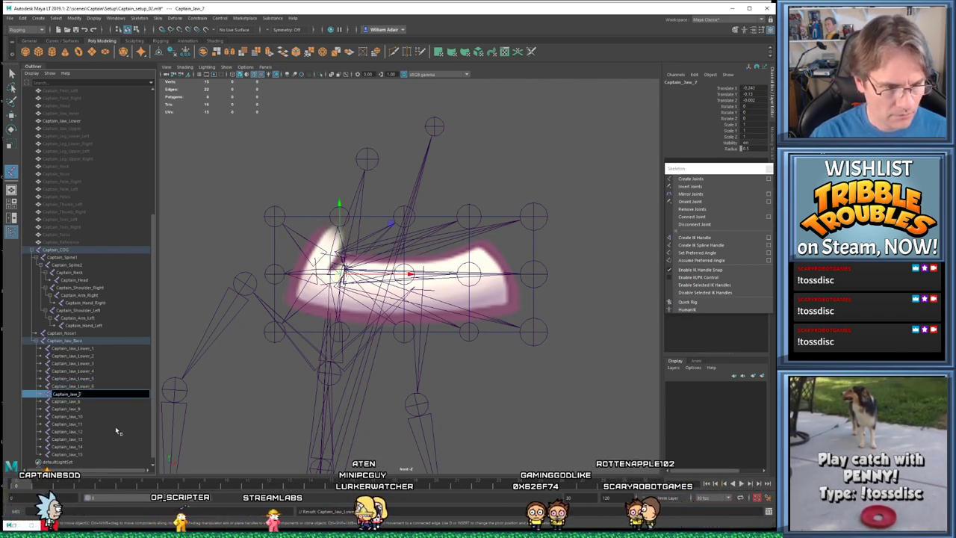
pyautogui.hotkey('ctrl', 'v')
pyautogui.press('BackSpace')
pyautogui.write('7')
pyautogui.press('Tab')
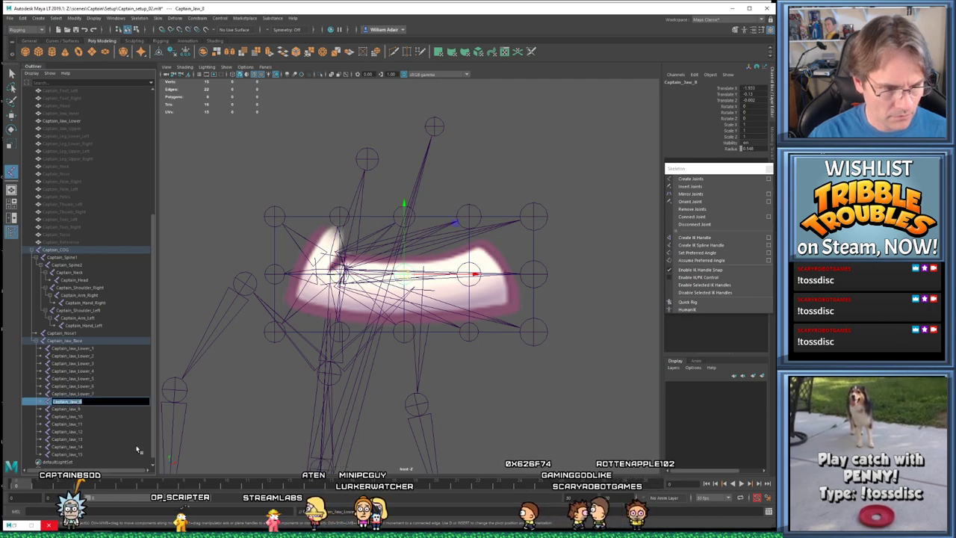
pyautogui.write('Captain_Jaw_Lower_')
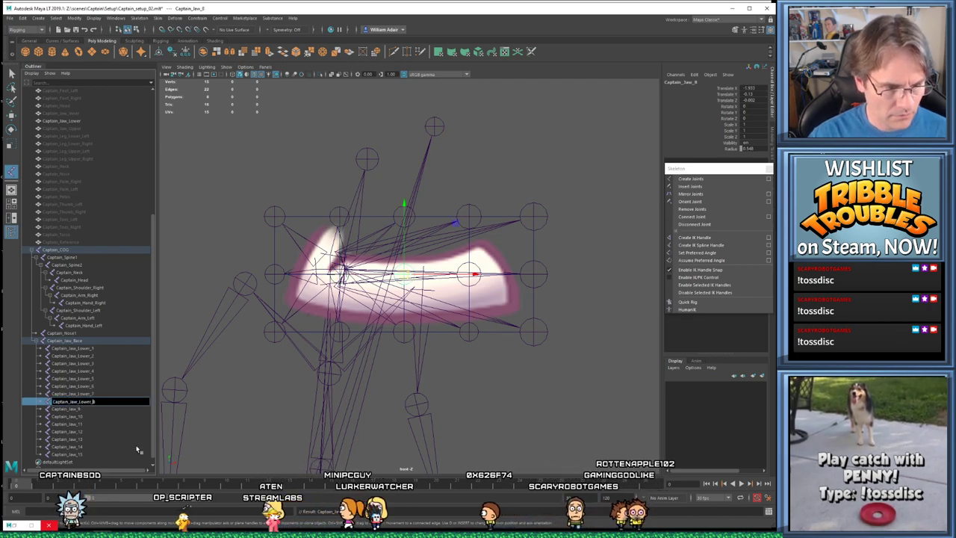
pyautogui.press('Tab')
pyautogui.write('Captain_Jaw_Lower_')
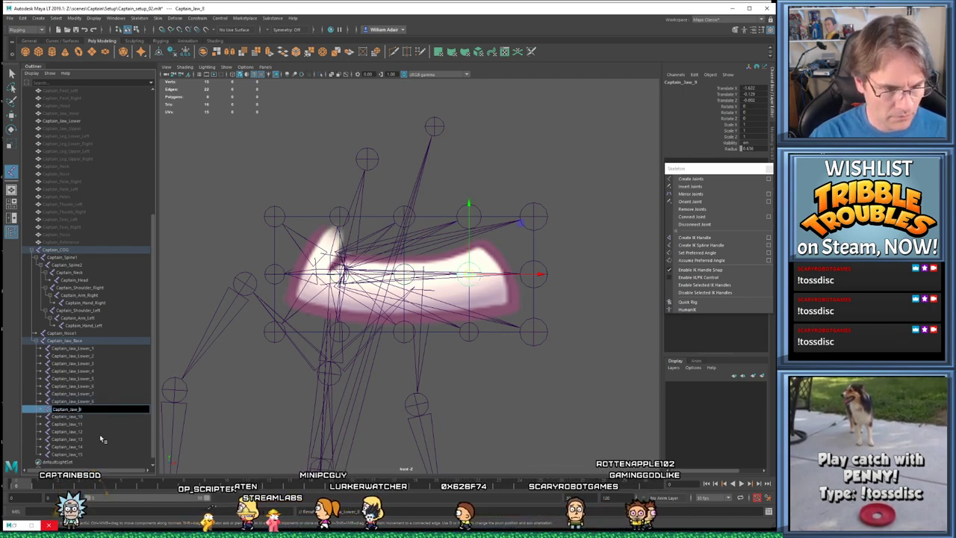
pyautogui.write('9')
pyautogui.press('Tab')
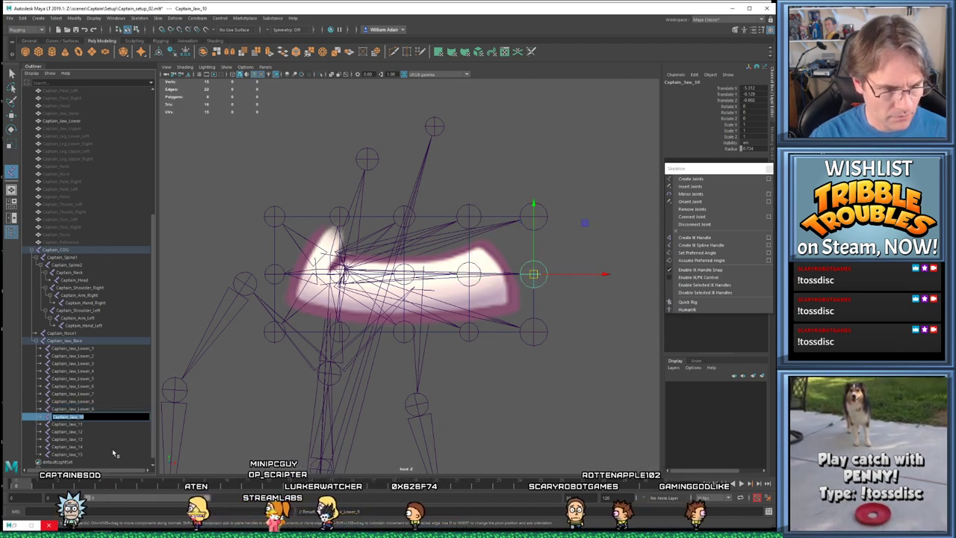
pyautogui.write('Captain_Jaw_Lower_')
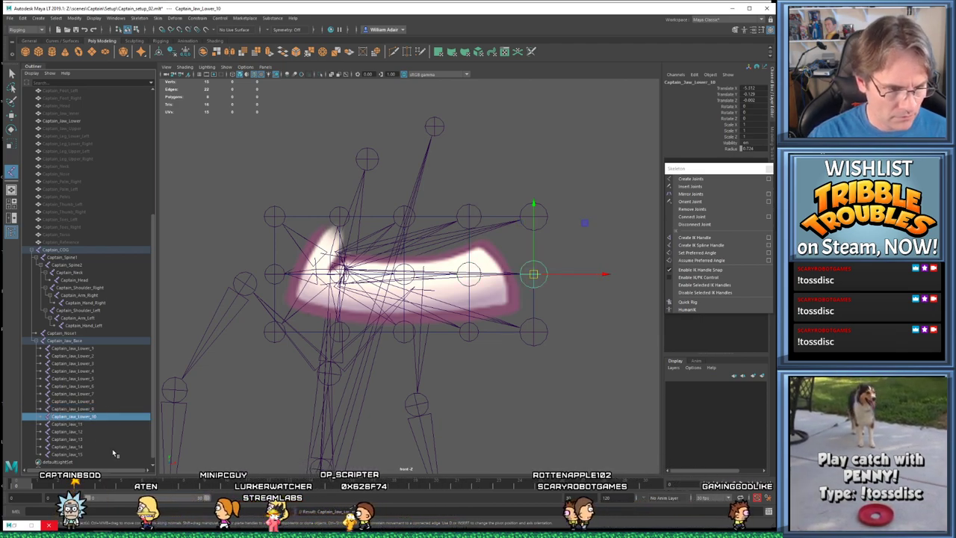
pyautogui.write('10')
pyautogui.press('Return')
# Rename Captain_Jaw_11 through Captain_Jaw_15 to Captain_Jaw_Lower_11 through Captain_Jaw_Lower_15
pyautogui.press('Tab')
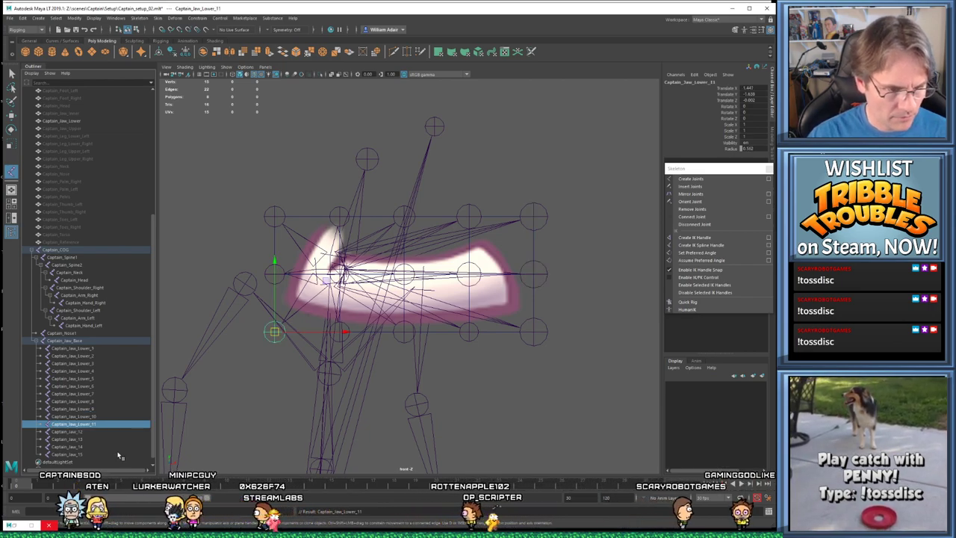
pyautogui.write('Captain_Jaw_Lower_')
pyautogui.write('11')
pyautogui.click(80, 434)
pyautogui.doubleClick(80, 433)
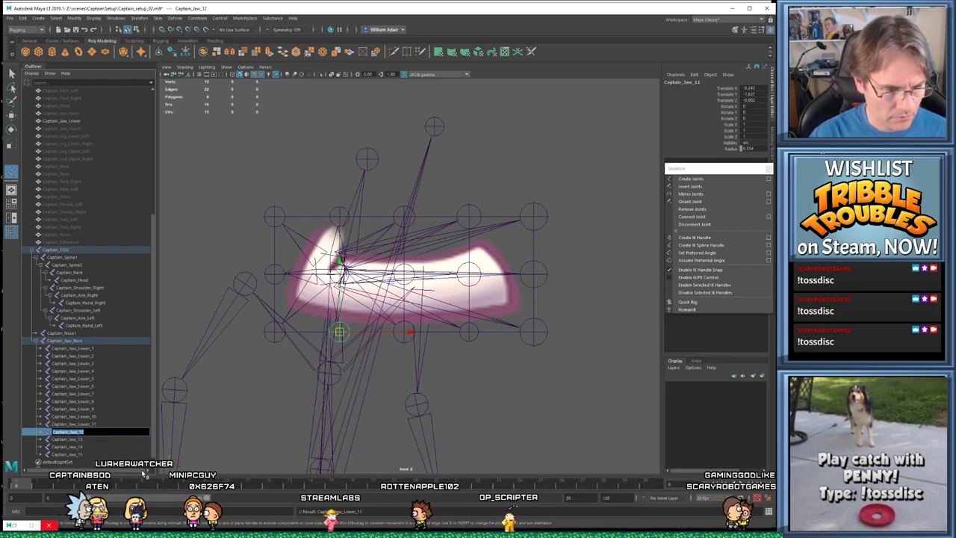
pyautogui.write('Captain_Jaw_Lower_')
pyautogui.write('12')
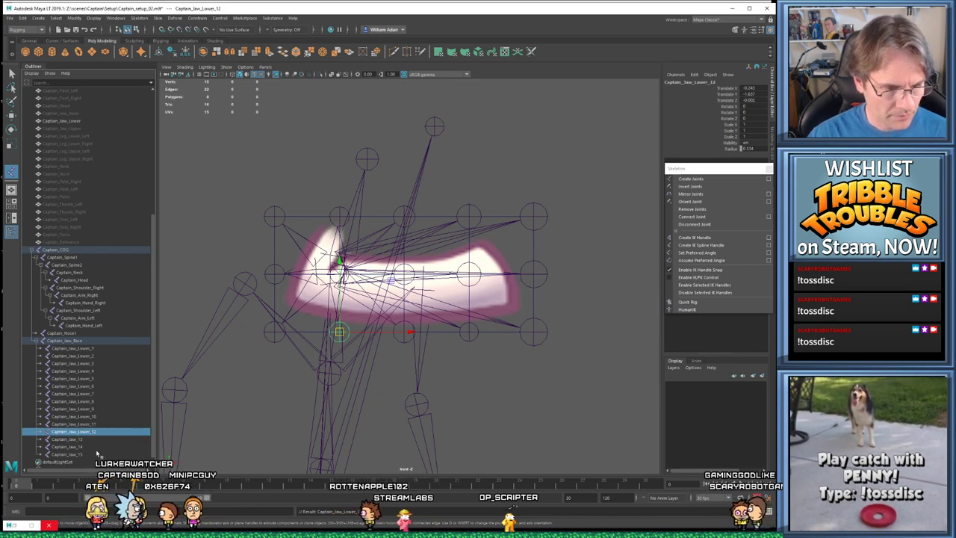
pyautogui.click(72, 440)
pyautogui.doubleClick(72, 441)
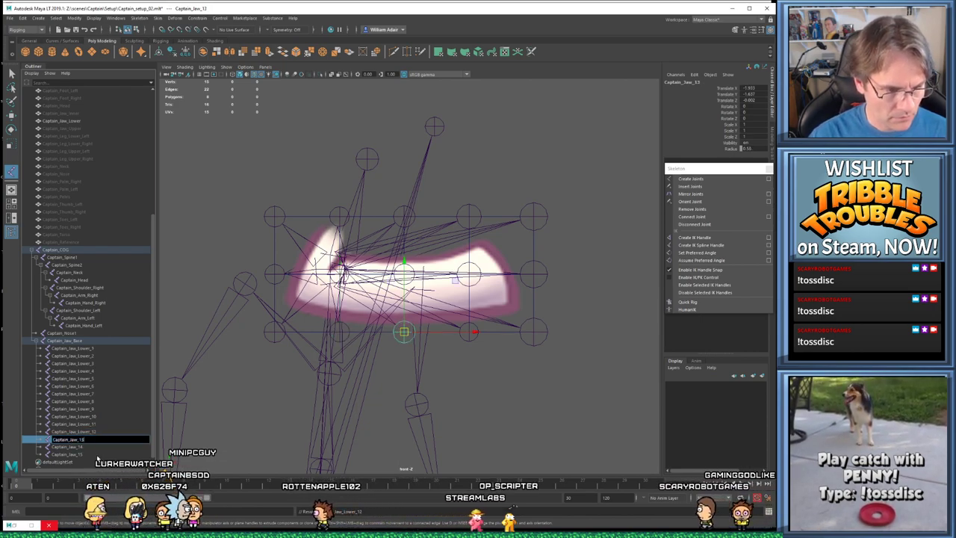
pyautogui.write('Captain_Jaw_Lower_')
pyautogui.write('13')
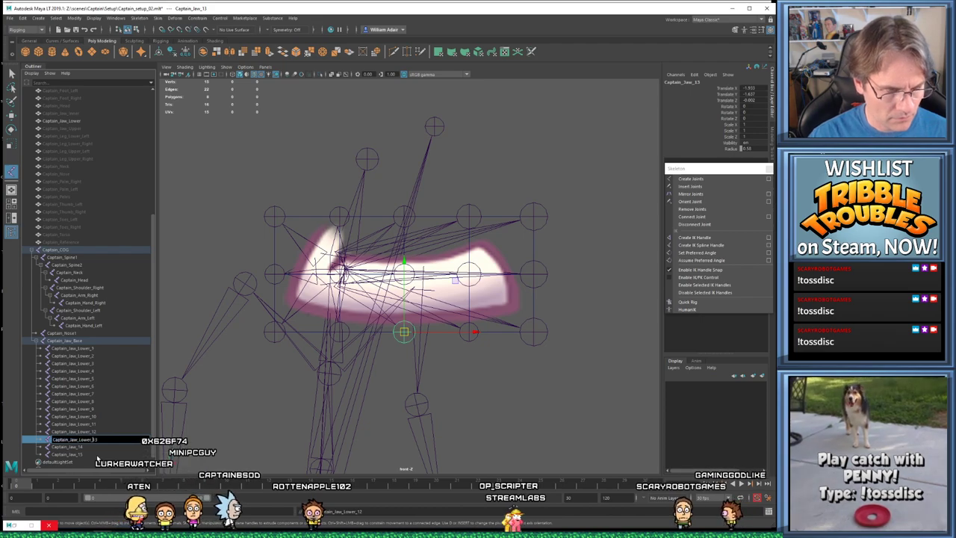
pyautogui.press('Return')
pyautogui.doubleClick(73, 447)
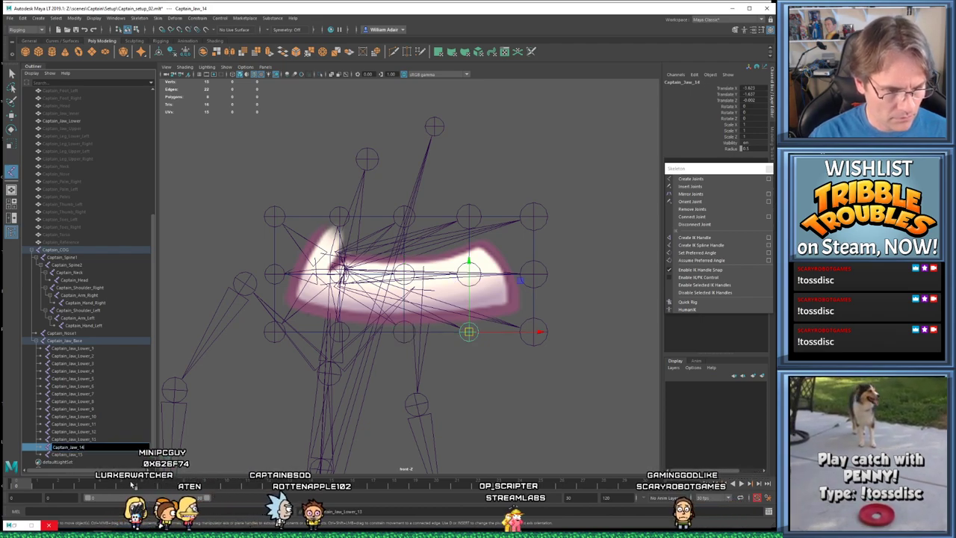
pyautogui.write('Captain_Jaw_Lower_')
pyautogui.write('14')
pyautogui.press('Return')
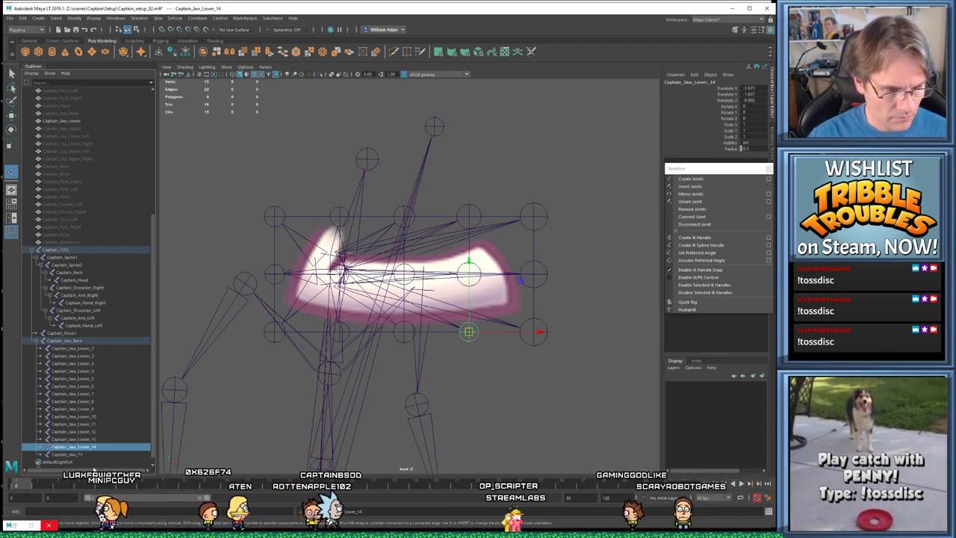
pyautogui.doubleClick(67, 454)
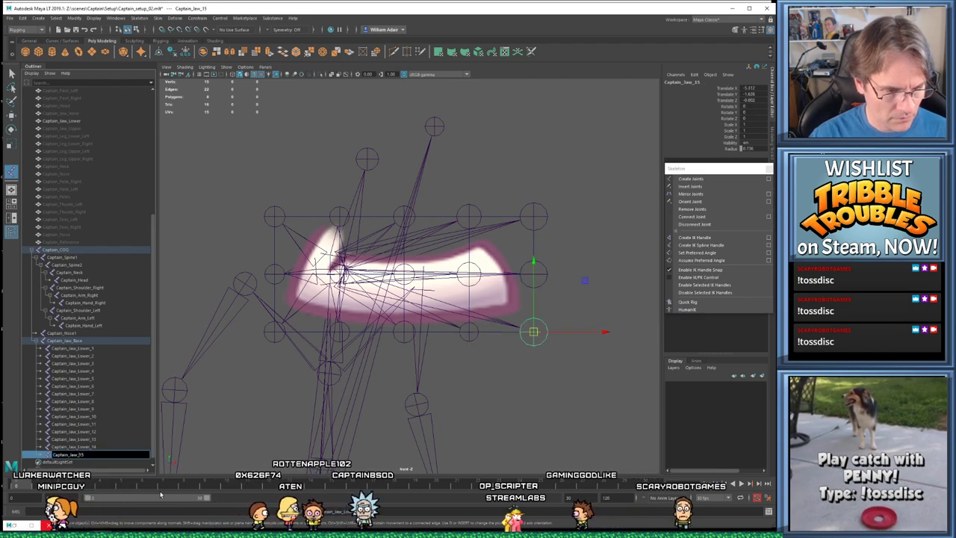
pyautogui.write('Captain_Jaw_Lower_')
pyautogui.write('15')
pyautogui.press('Return')
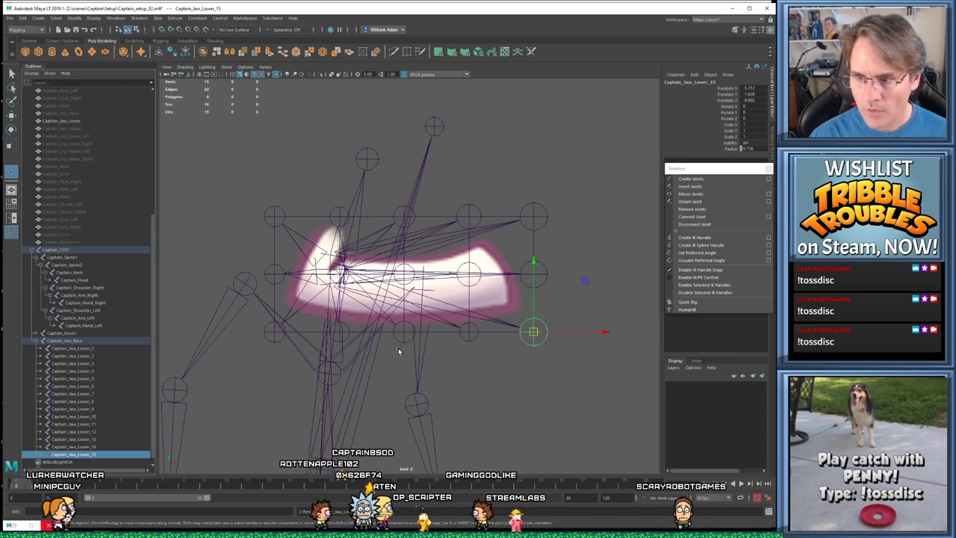
# Save the scene Captain_setup_02.mb and check the fifteen joints under Captain_Jaw_Base
pyautogui.scroll(-3, 380, 371)
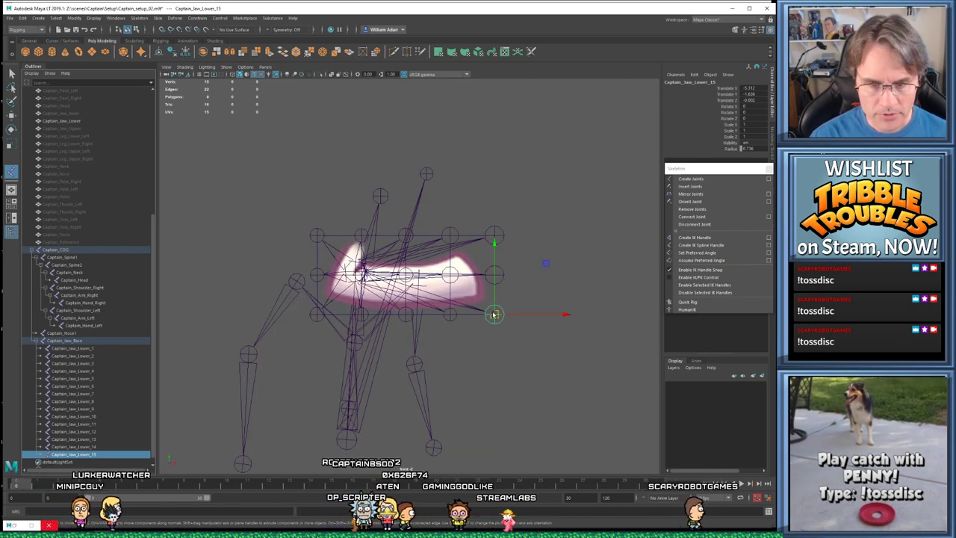
pyautogui.scroll(-2, 478, 336)
pyautogui.scroll(2, 463, 354)
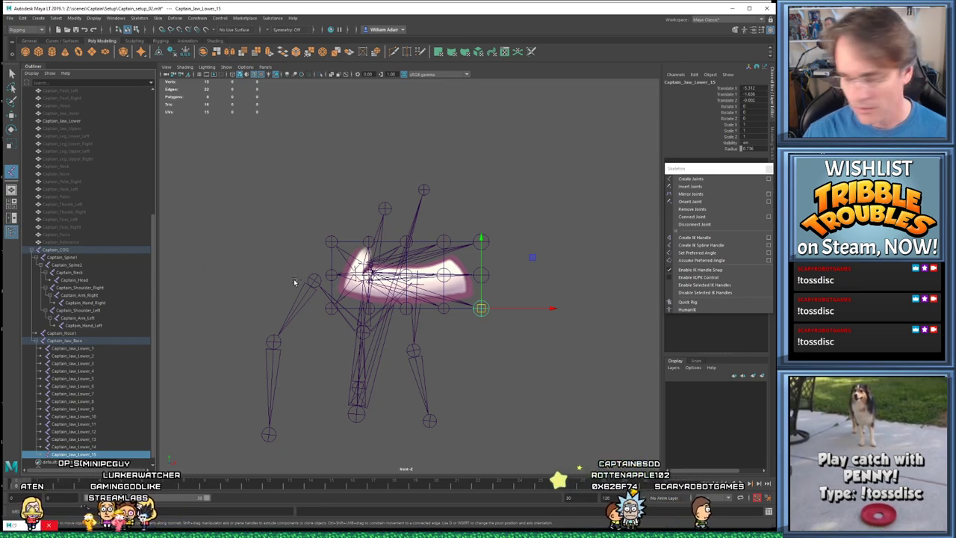
pyautogui.hotkey('ctrl', 's')
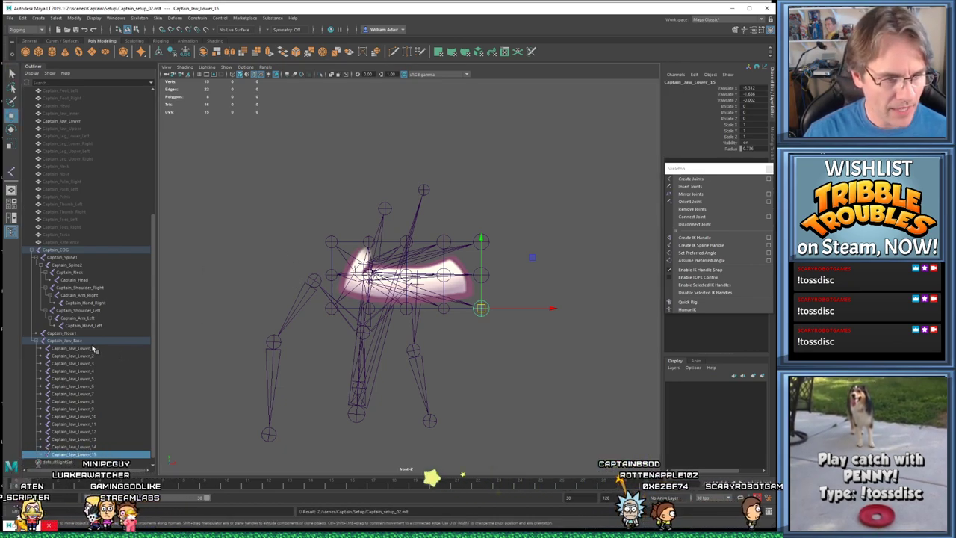
pyautogui.click(42, 341)
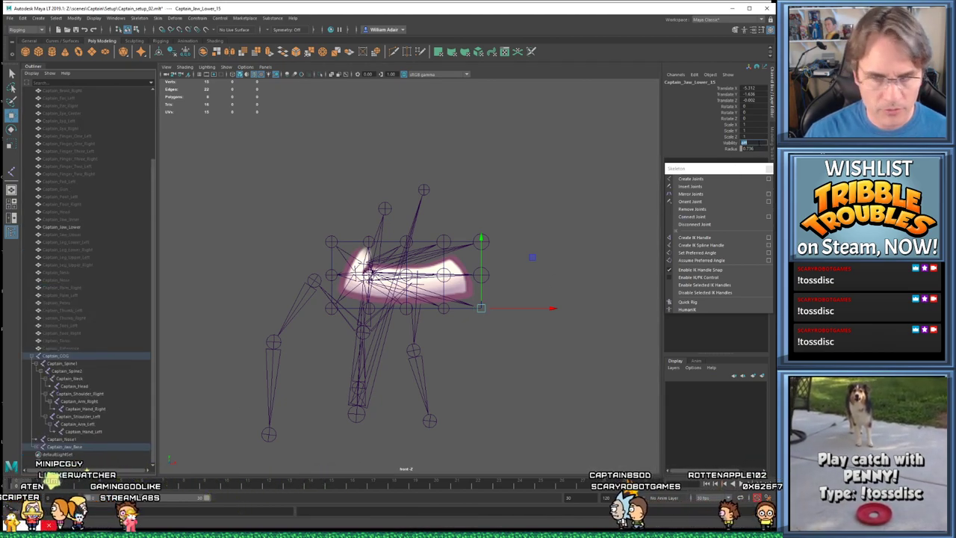
pyautogui.click(37, 446)
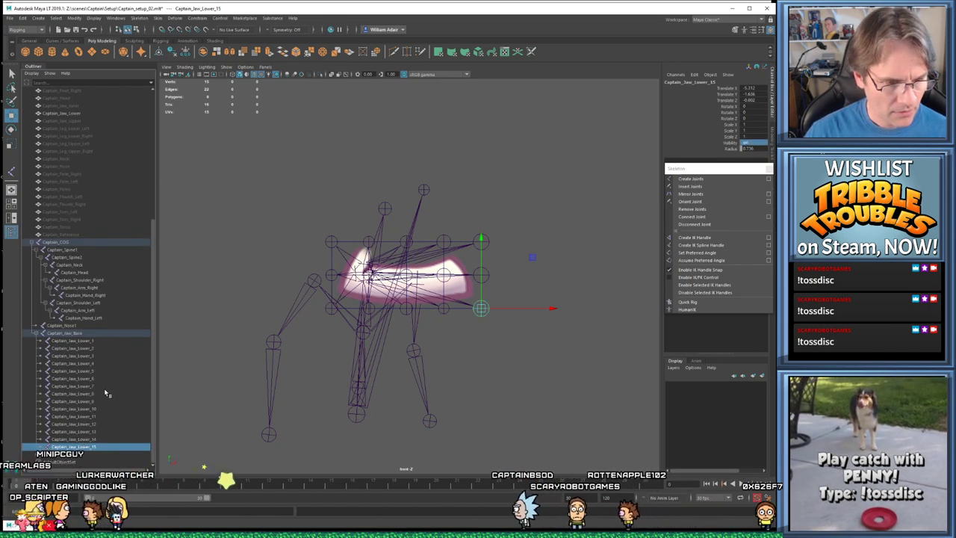
# Set Captain_Jaw_Base visibility to 0 and hide the Captain_Jaw_Lower mesh with Ctrl+H
pyautogui.click(95, 331)
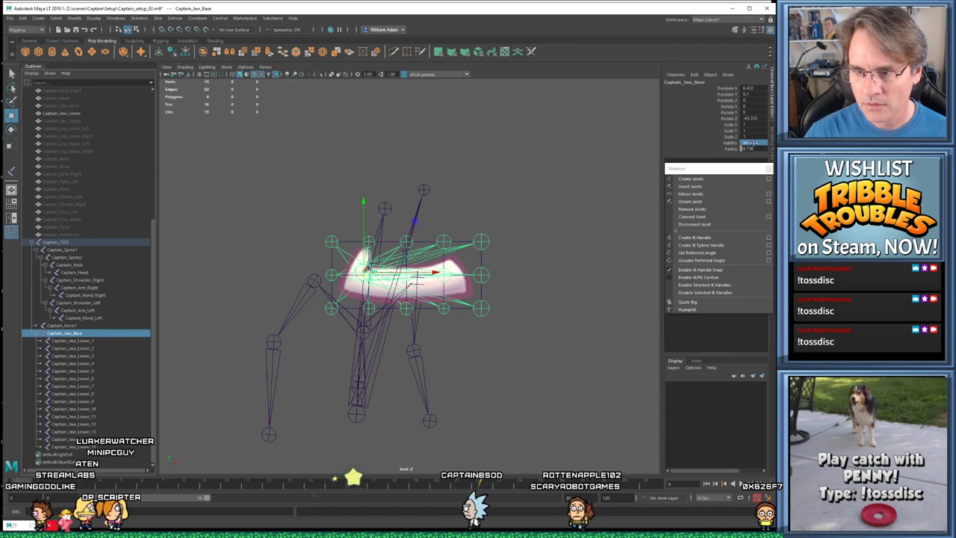
pyautogui.write('0')
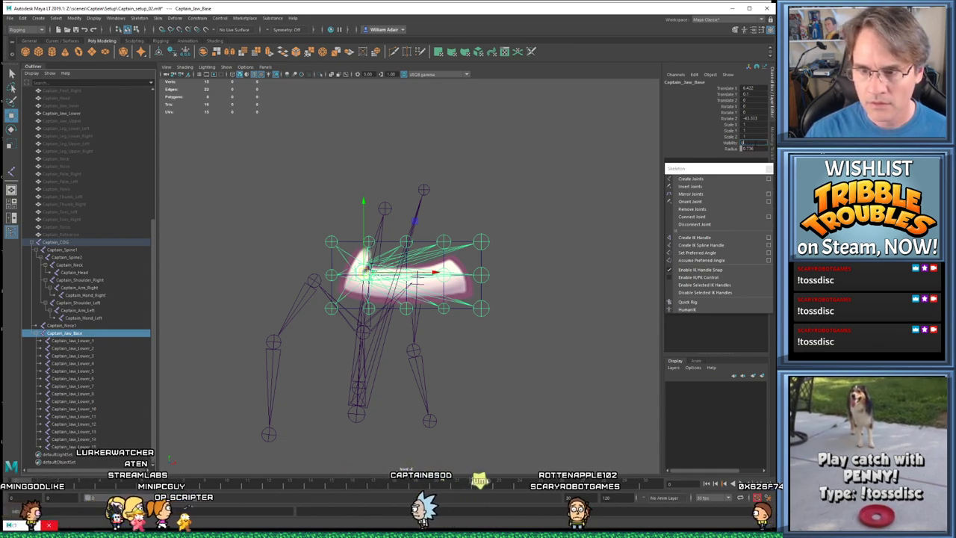
pyautogui.press('Return')
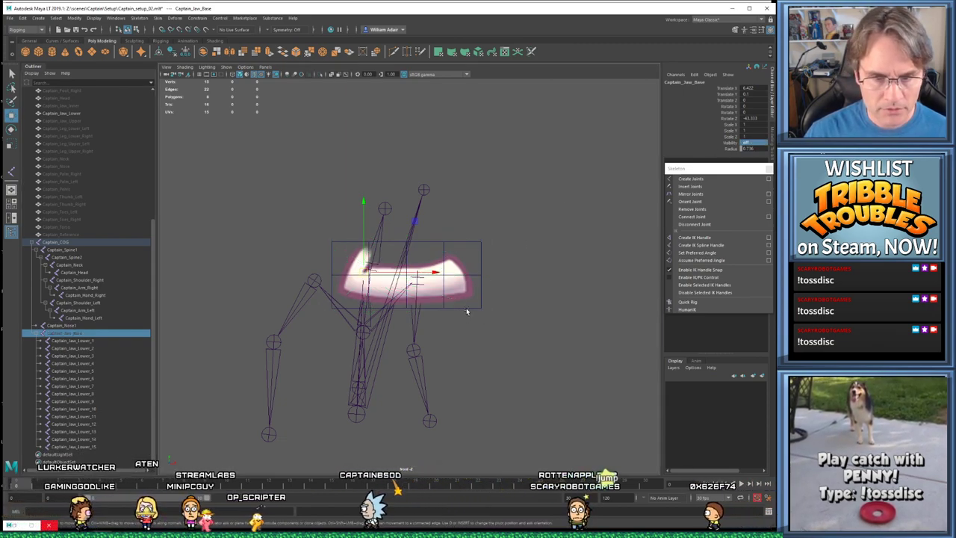
pyautogui.click(467, 311)
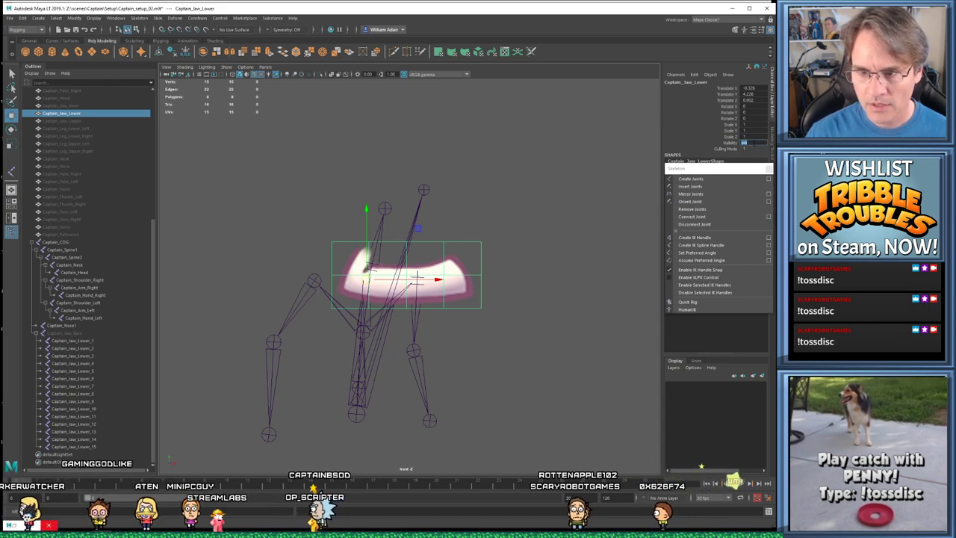
pyautogui.hotkey('ctrl', 'h')
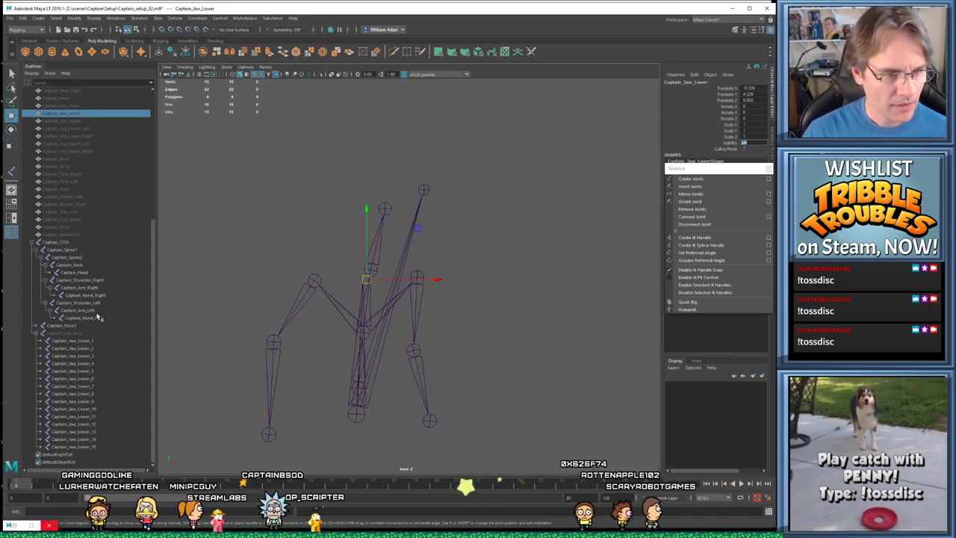
pyautogui.scroll(3, 87, 254)
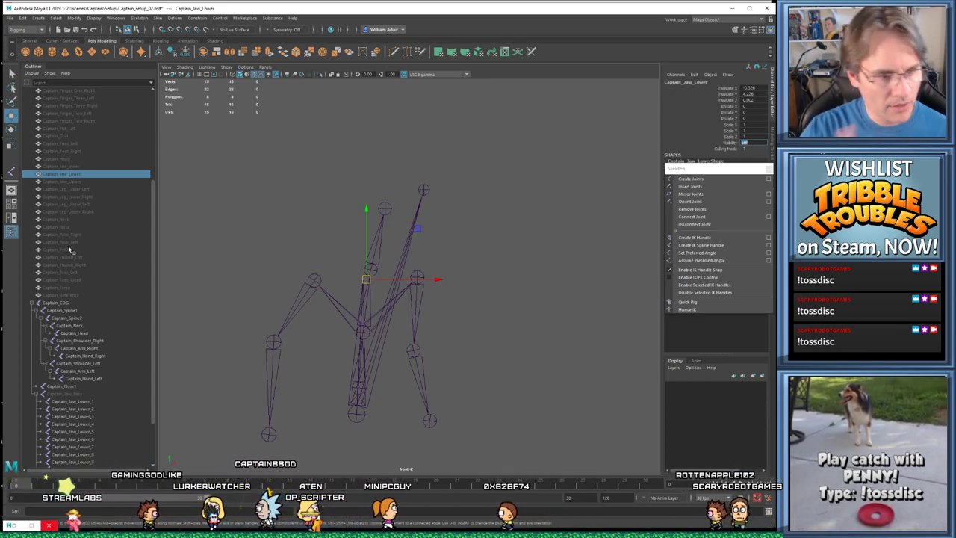
# Make the Captain_Jaw_Inner mouth mesh visible again
pyautogui.click(79, 166)
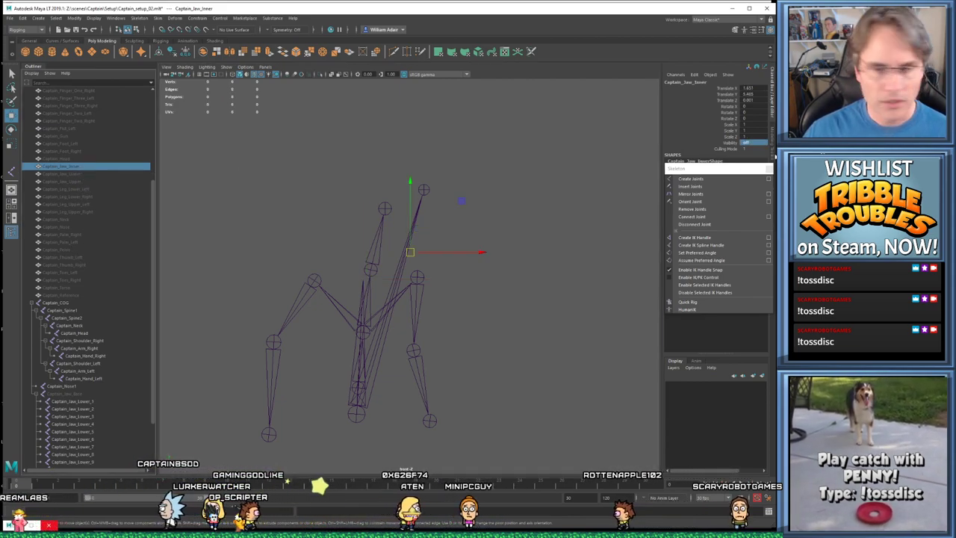
pyautogui.click(751, 144)
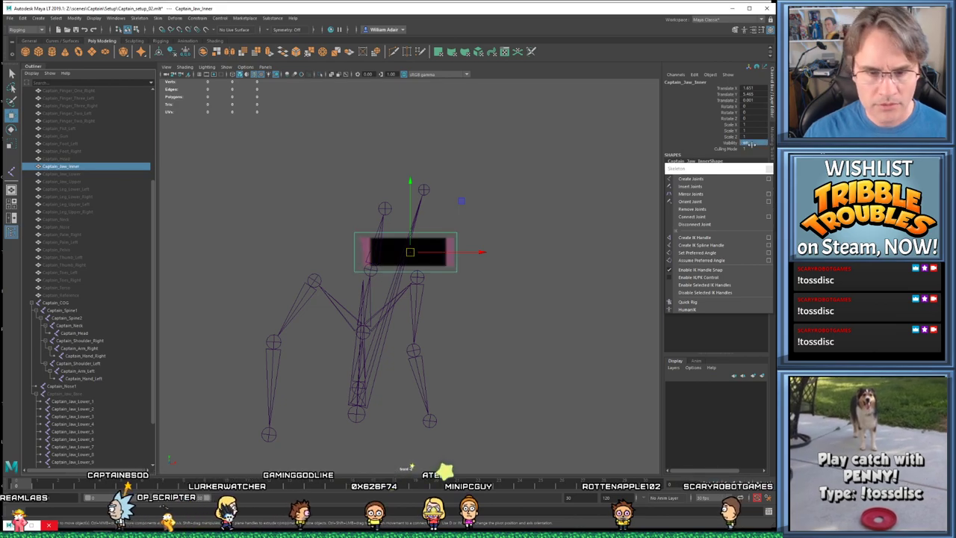
pyautogui.scroll(2, 448, 271)
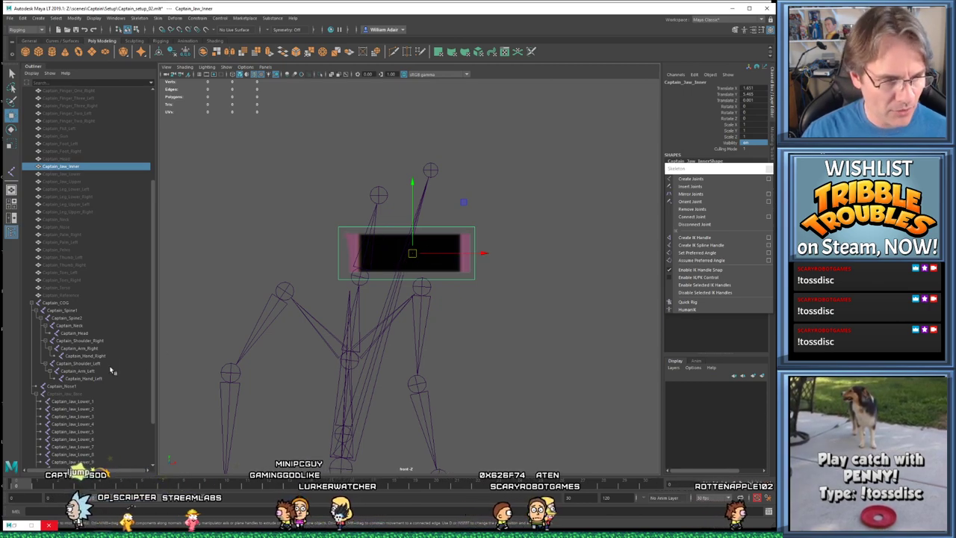
pyautogui.scroll(-3, 94, 386)
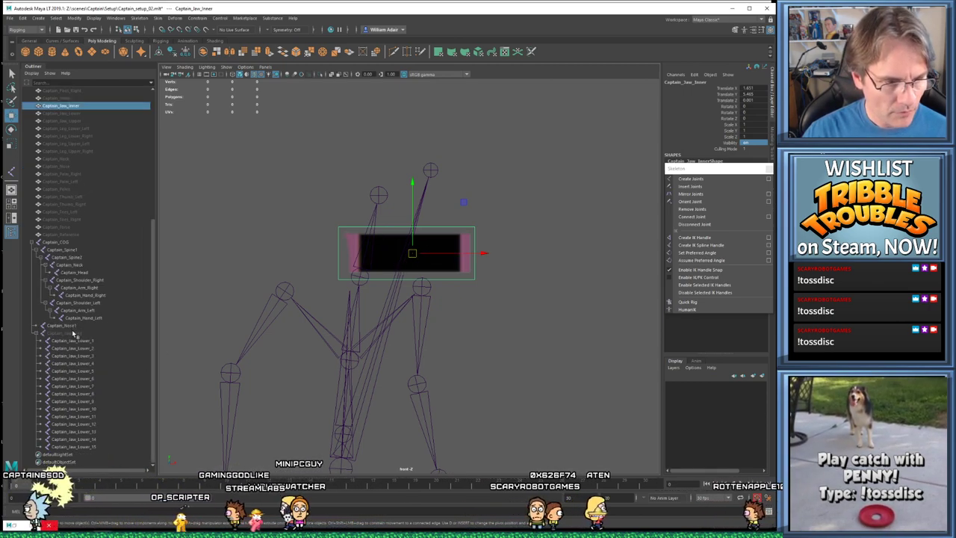
# Create a new joint under Captain_COG at the centre of the inner-mouth mesh
pyautogui.click(62, 243)
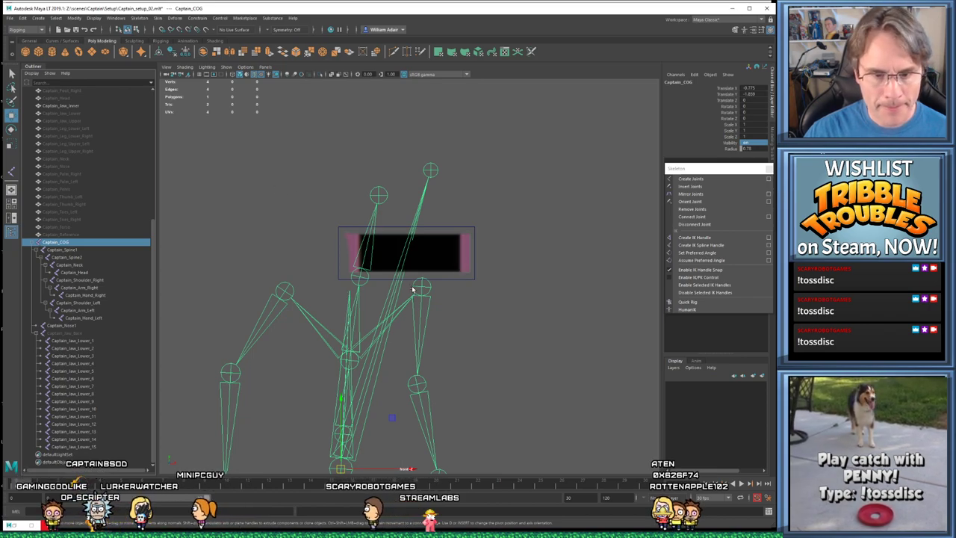
pyautogui.keyDown('alt'); pyautogui.moveTo(413, 290); pyautogui.dragTo(422, 266, button='middle'); pyautogui.keyUp('alt')
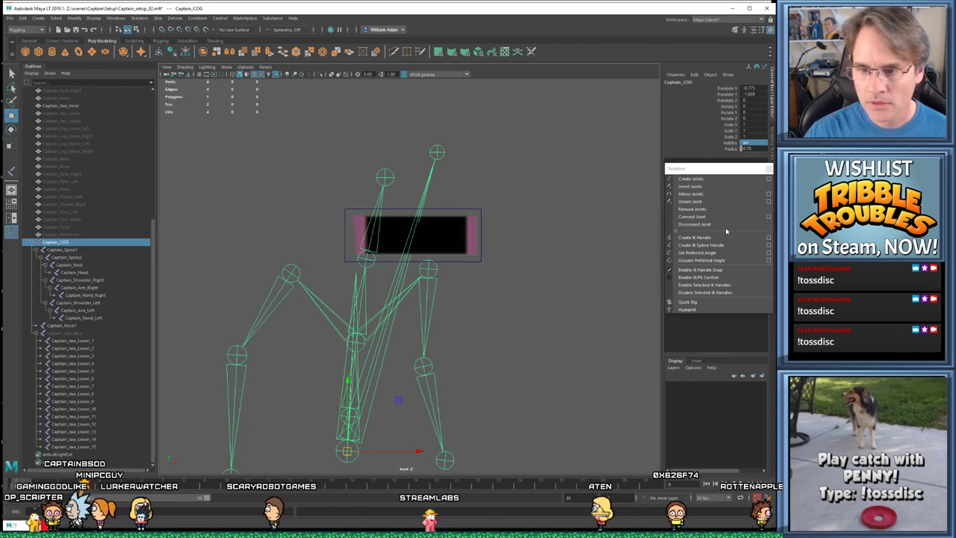
pyautogui.click(713, 181)
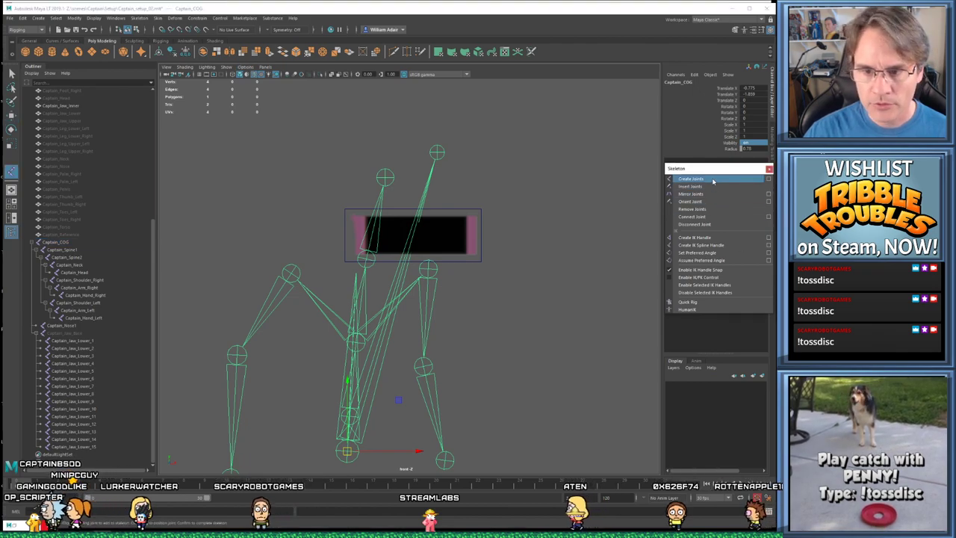
pyautogui.click(58, 242)
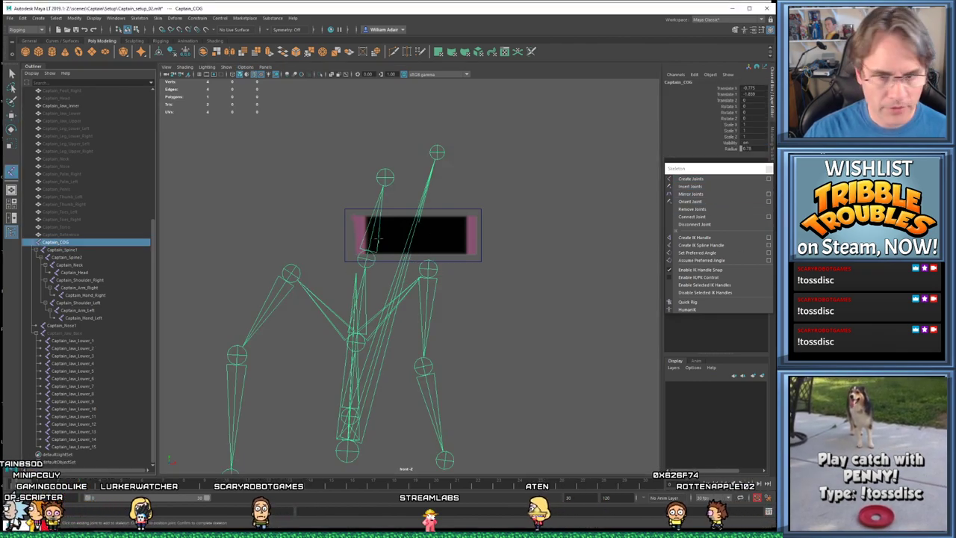
pyautogui.click(417, 234)
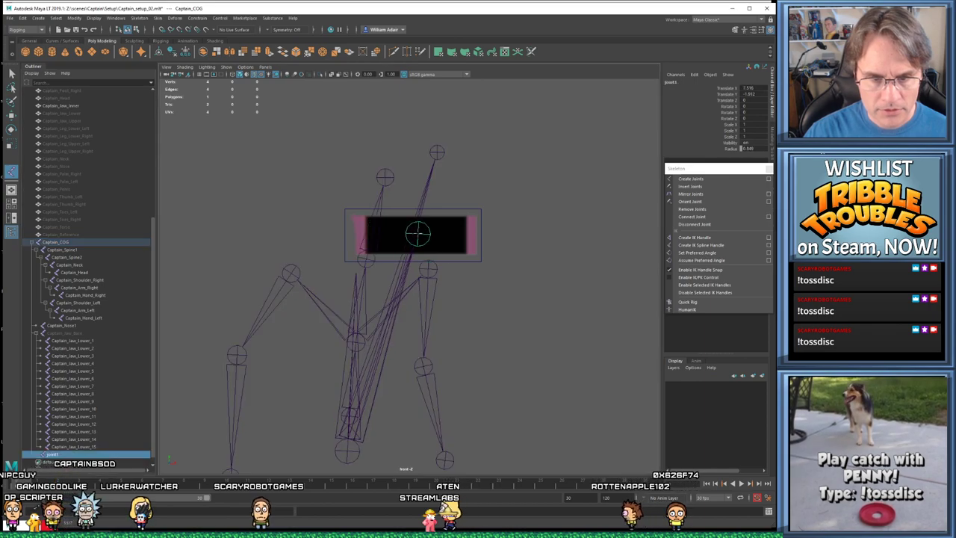
pyautogui.press('Return')
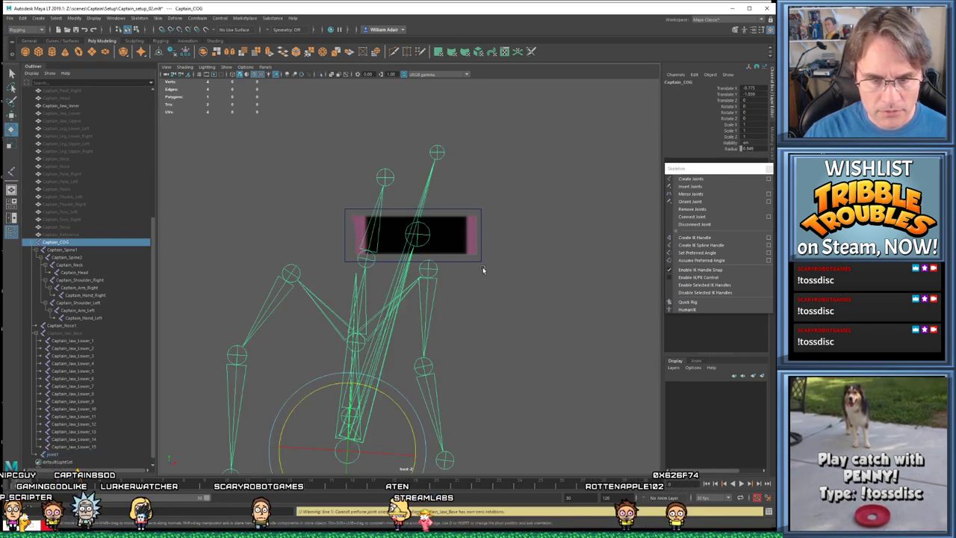
# Rotate the new joint to -86.456 in Z and rename it Captain_Jaw_Inner
pyautogui.click(432, 244)
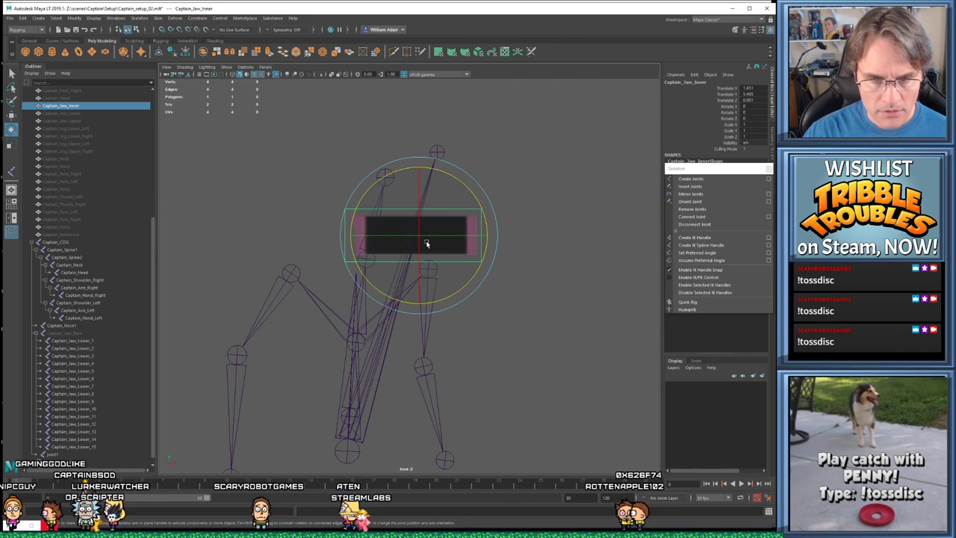
pyautogui.scroll(-1, 83, 373)
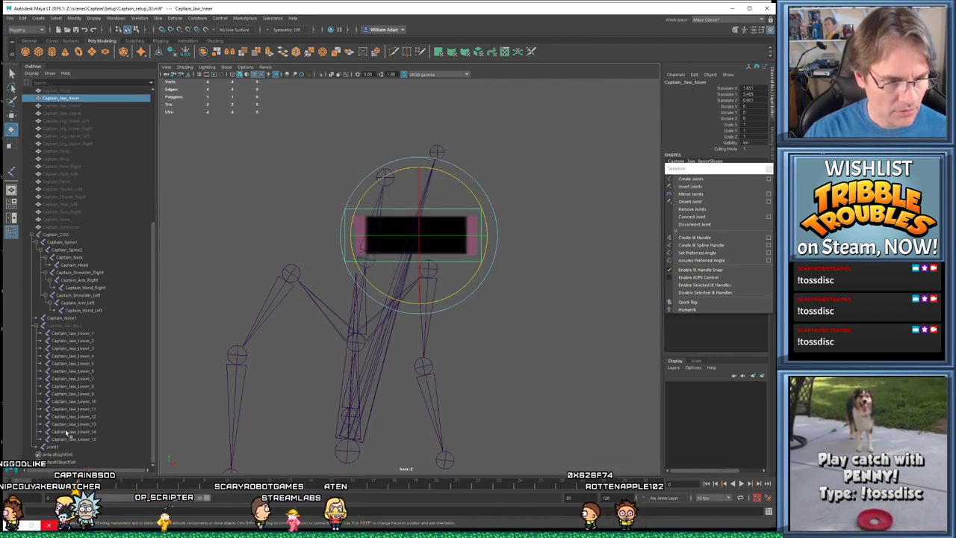
pyautogui.click(52, 447)
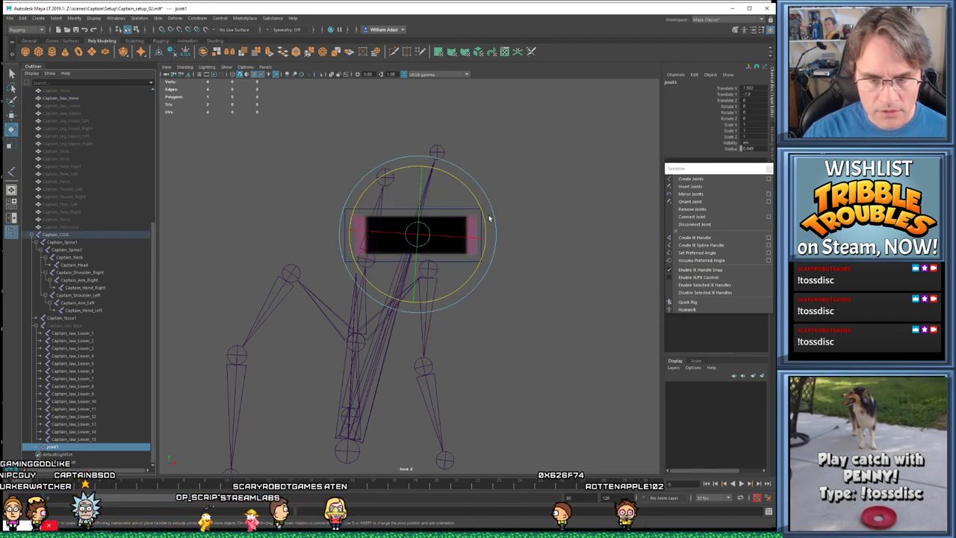
pyautogui.moveTo(484, 219); pyautogui.dragTo(441, 308)
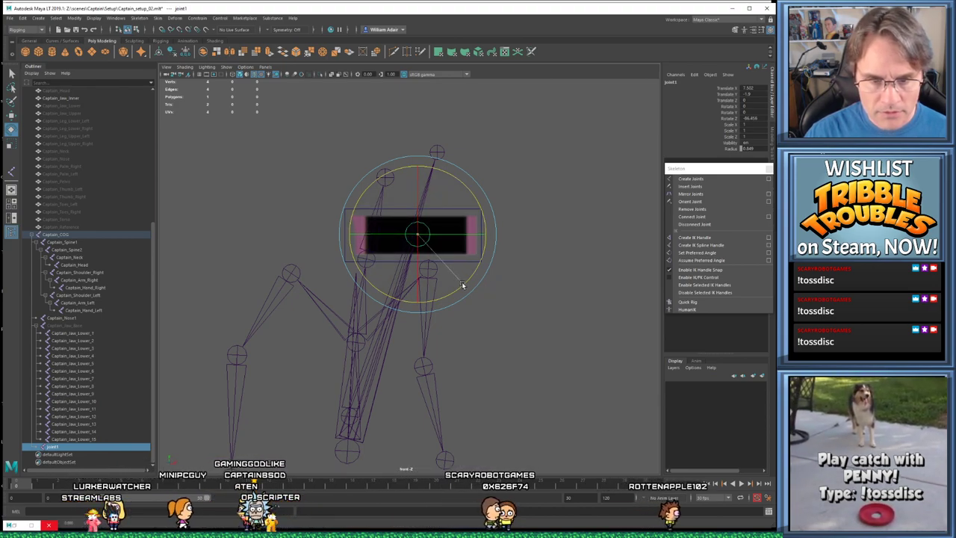
pyautogui.moveTo(462, 285); pyautogui.dragTo(462, 288)
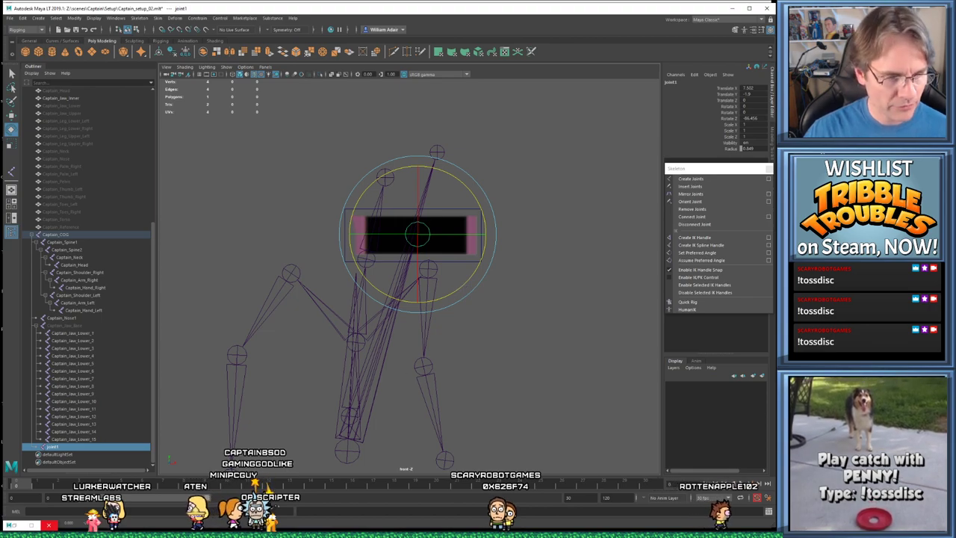
pyautogui.doubleClick(50, 446)
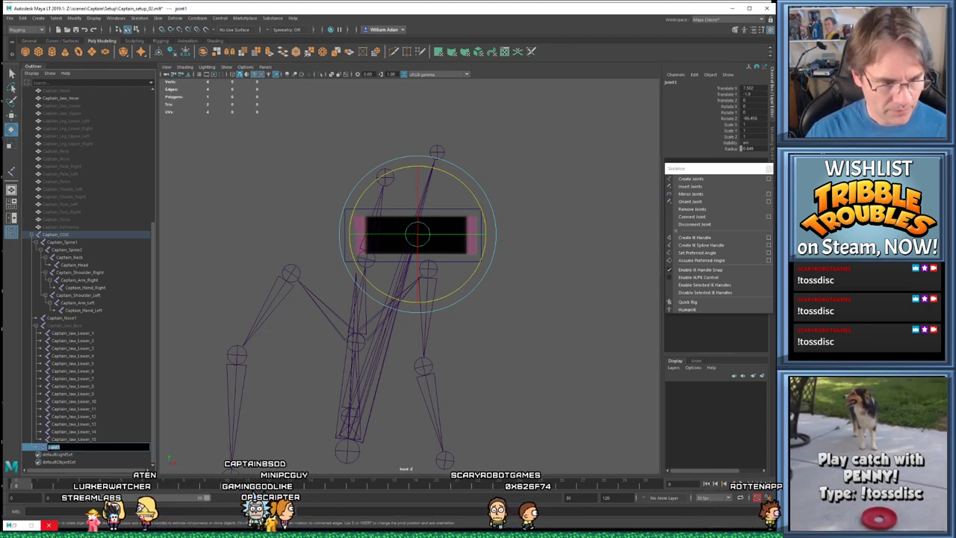
pyautogui.write('Captain')
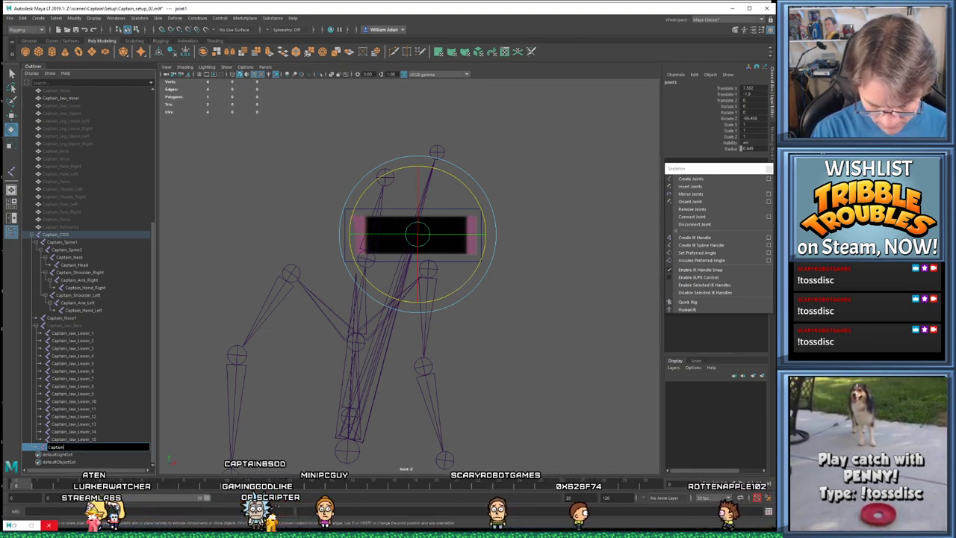
pyautogui.write('_Jaw_In')
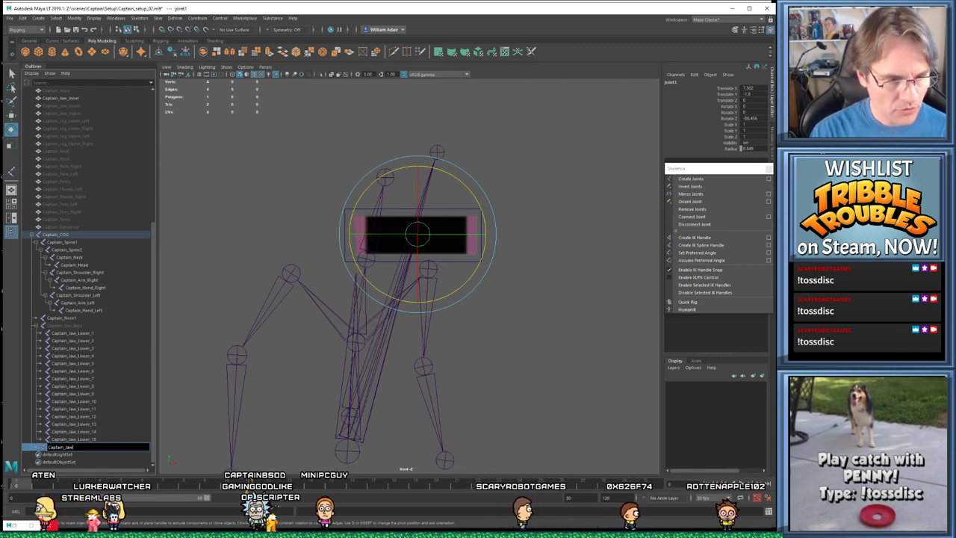
pyautogui.write('ner')
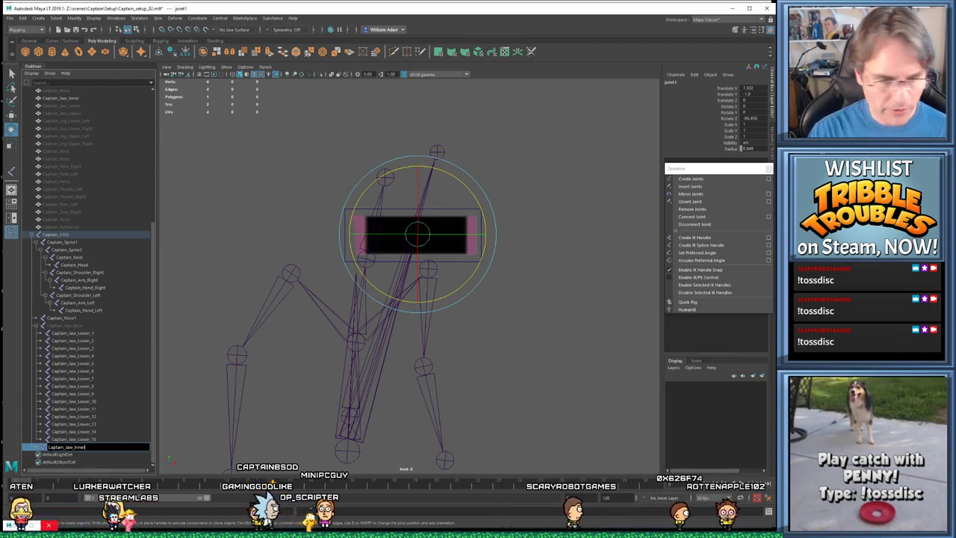
pyautogui.press('Return')
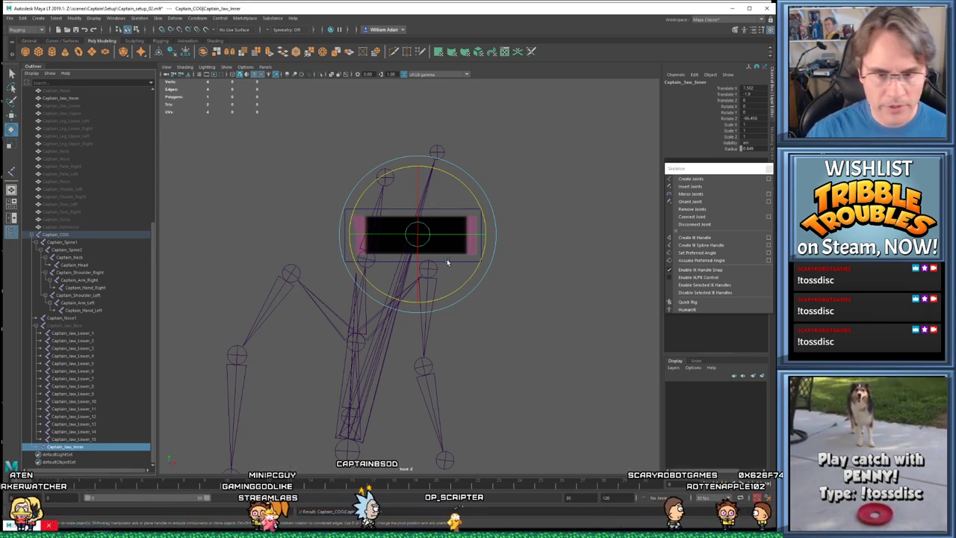
# Hide the Captain_Jaw_Inner mesh by setting its Visibility to 0
pyautogui.click(746, 142)
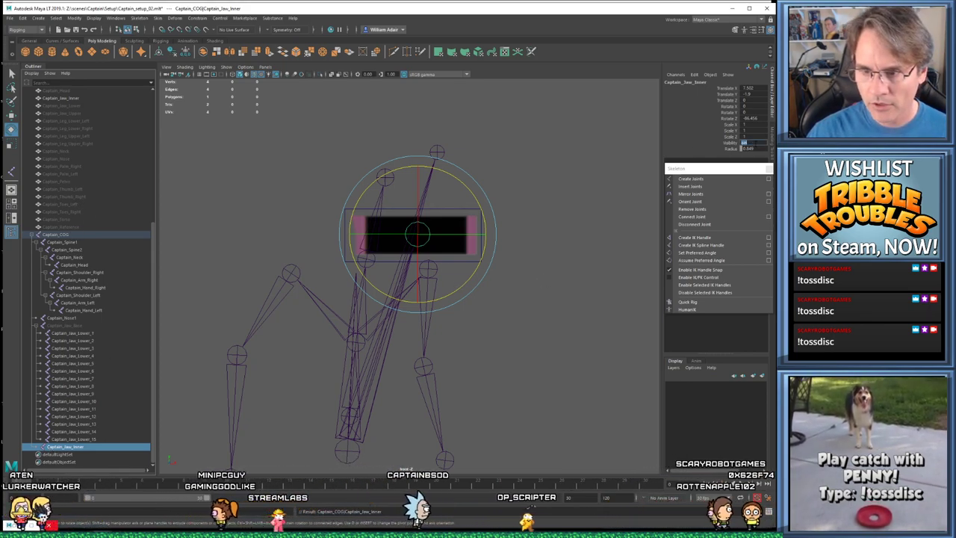
pyautogui.click(542, 320)
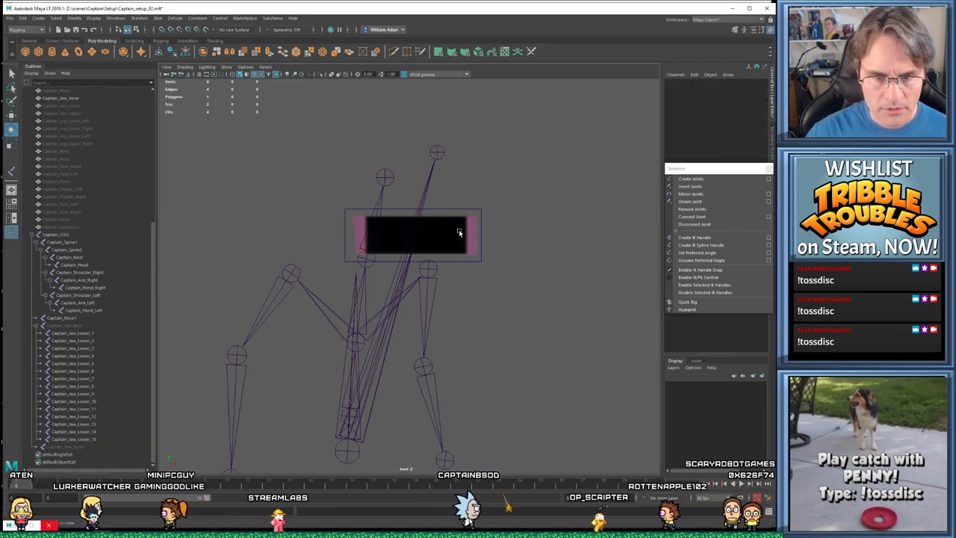
pyautogui.click(459, 230)
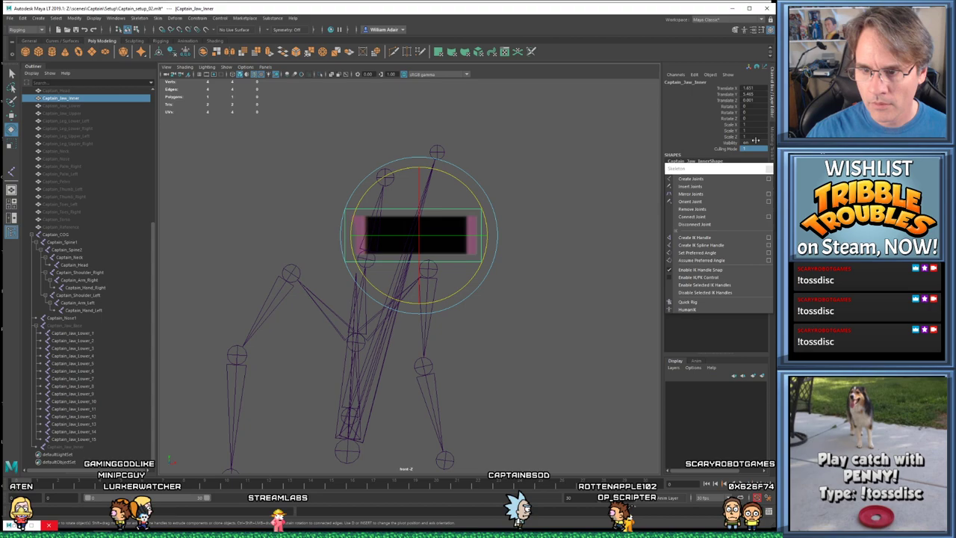
pyautogui.write('0')
pyautogui.press('Return')
# Turn Captain_Jaw_Upper's Visibility back on and clear the selection to inspect it
pyautogui.scroll(3, 84, 218)
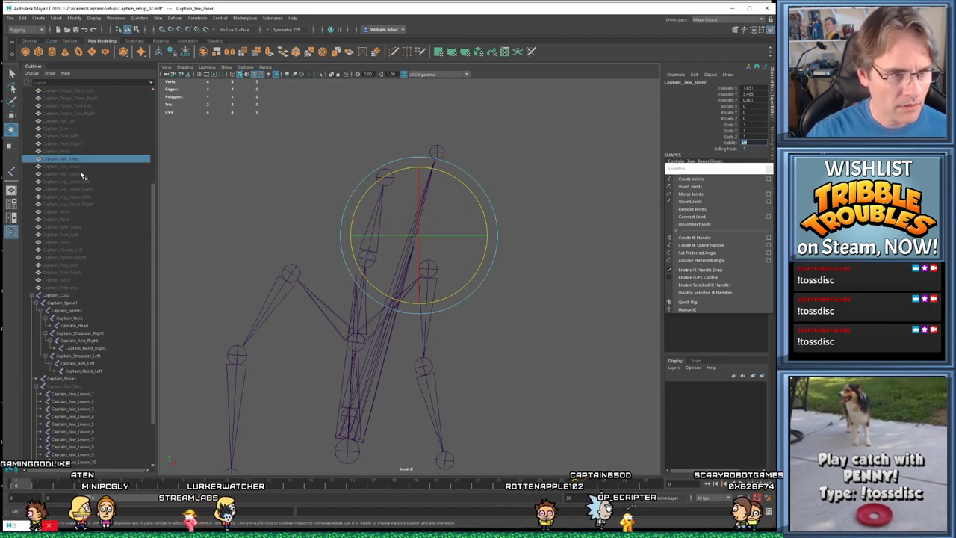
pyautogui.click(80, 172)
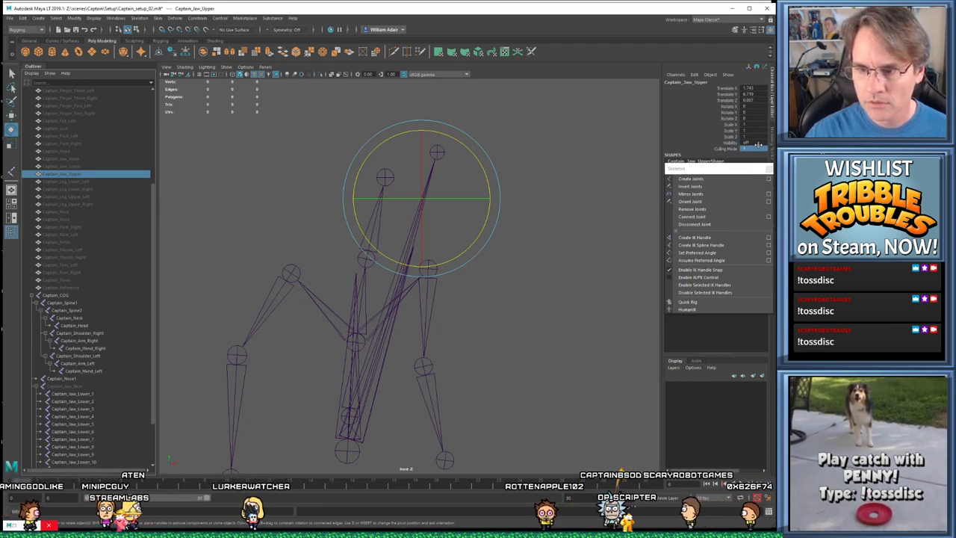
pyautogui.press('Return')
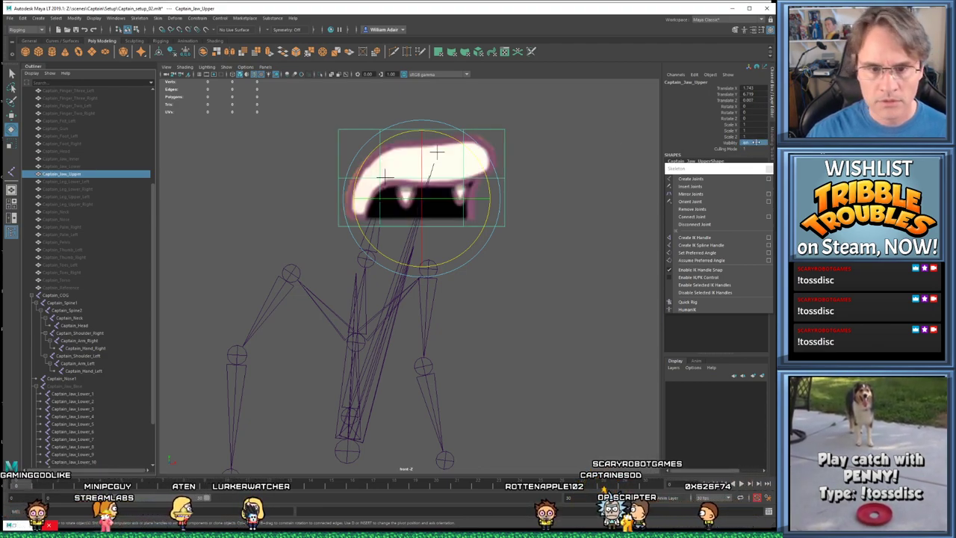
pyautogui.click(508, 264)
pyautogui.scroll(3, 492, 277)
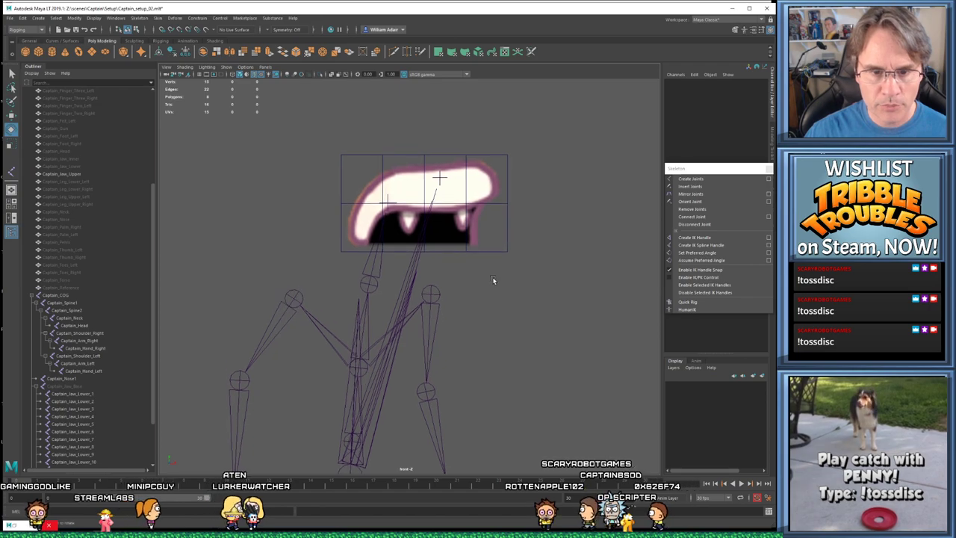
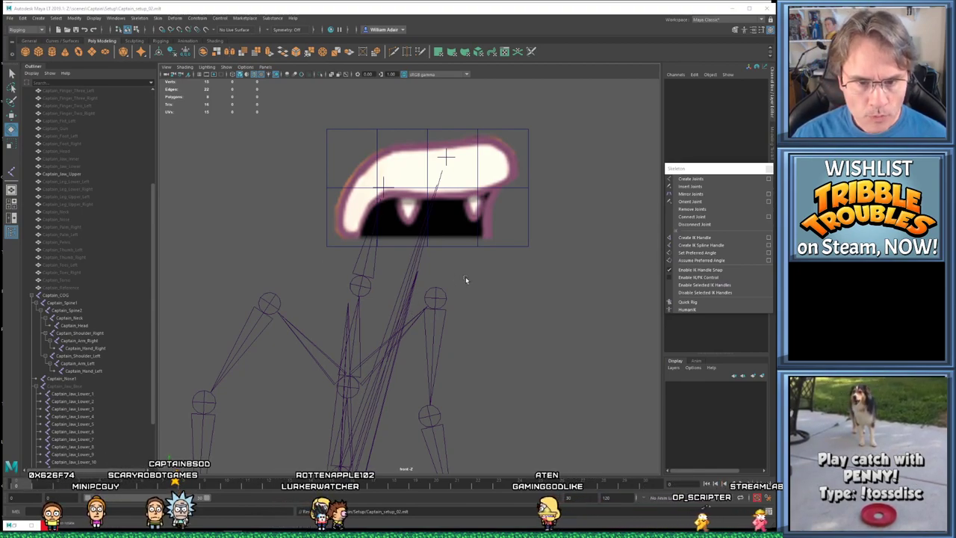
# Hide the Captain_Spine1 chain by setting its Visibility to 0
pyautogui.click(446, 156)
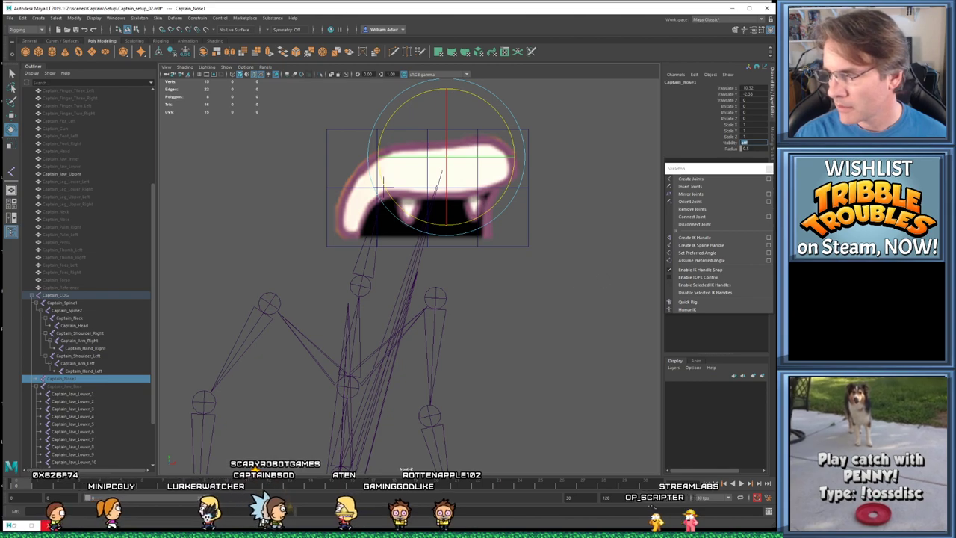
pyautogui.click(424, 187)
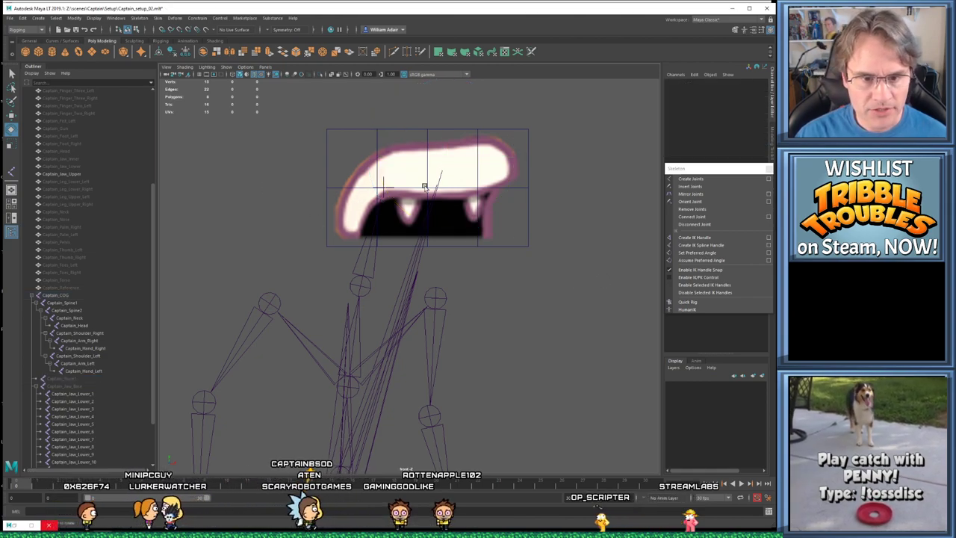
pyautogui.click(381, 185)
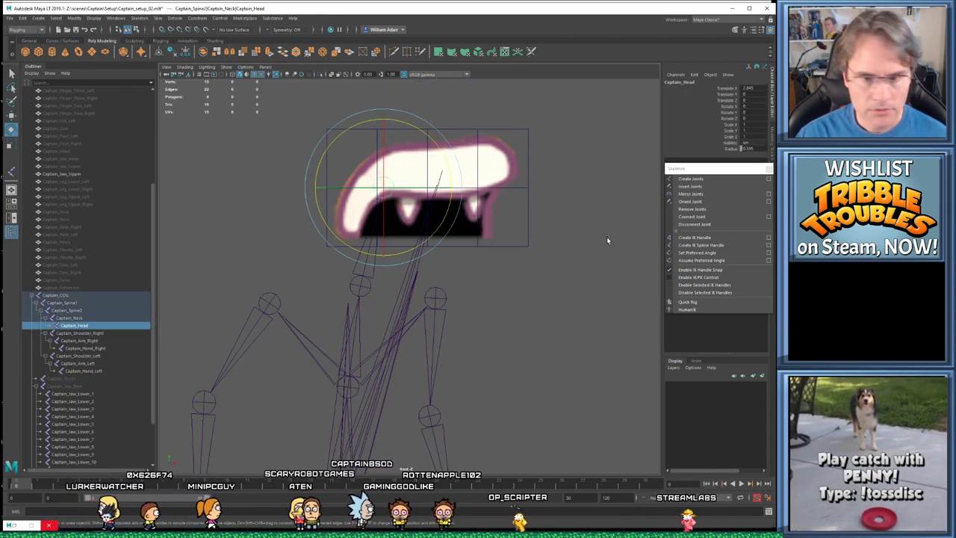
pyautogui.scroll(-3, 418, 298)
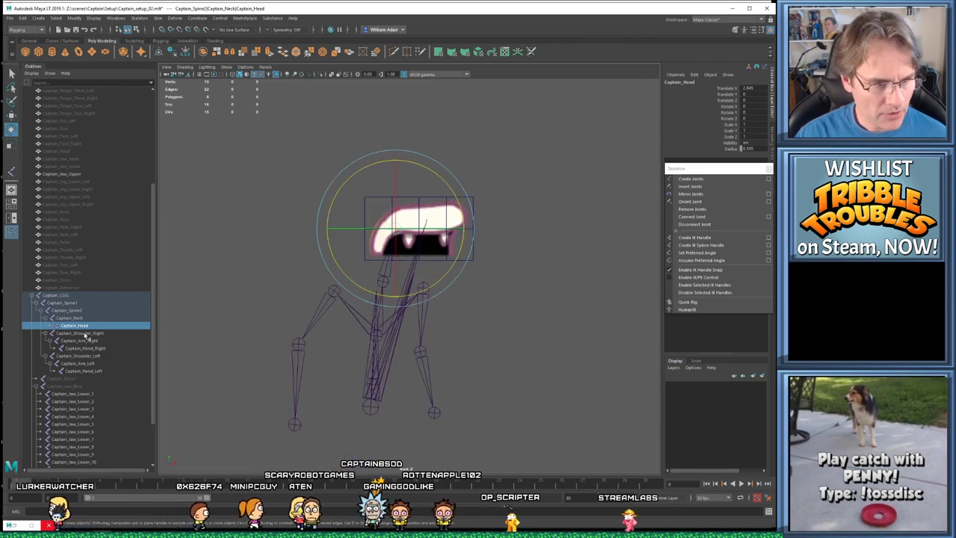
pyautogui.scroll(-3, 86, 336)
pyautogui.click(91, 310)
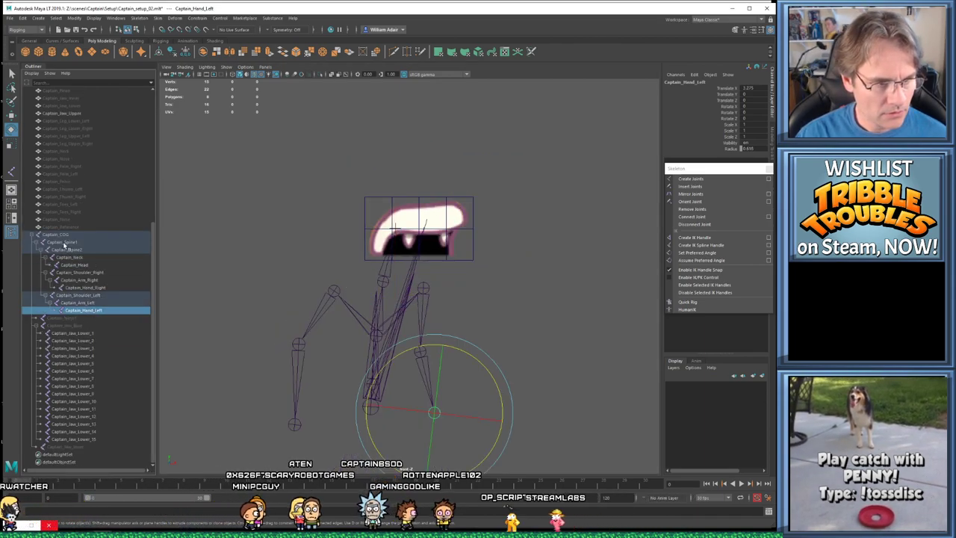
pyautogui.click(63, 235)
pyautogui.click(65, 242)
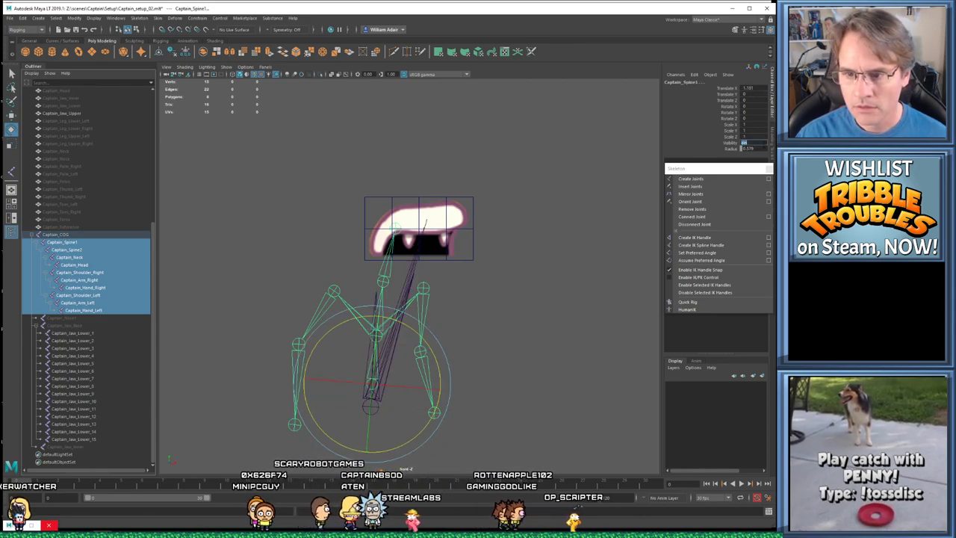
pyautogui.write('0')
pyautogui.press('Return')
# Hide the entire Captain_COG skeleton by setting its Visibility to 0
pyautogui.click(568, 245)
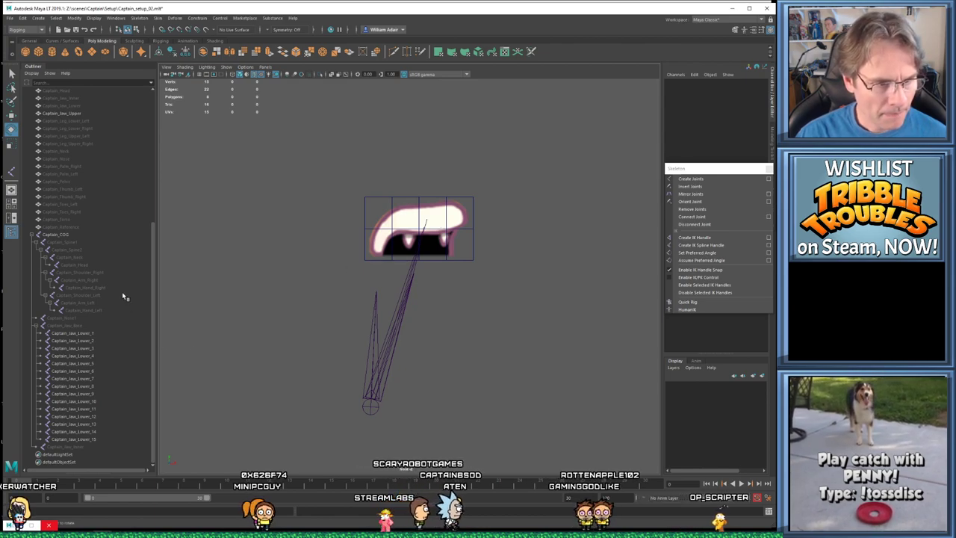
pyautogui.click(87, 439)
pyautogui.keyDown('shift'); pyautogui.click(86, 333); pyautogui.keyUp('shift')
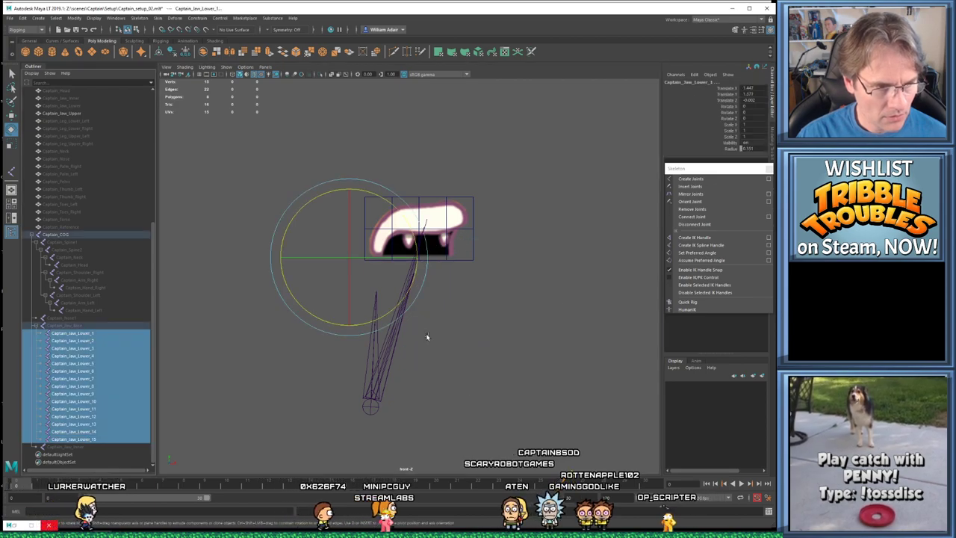
pyautogui.click(577, 317)
pyautogui.click(408, 272)
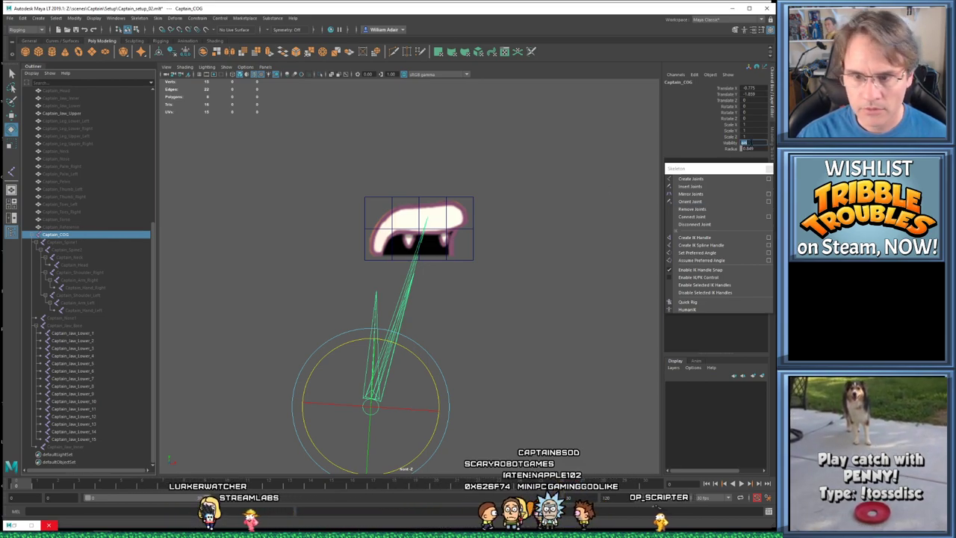
pyautogui.write('0')
pyautogui.press('Return')
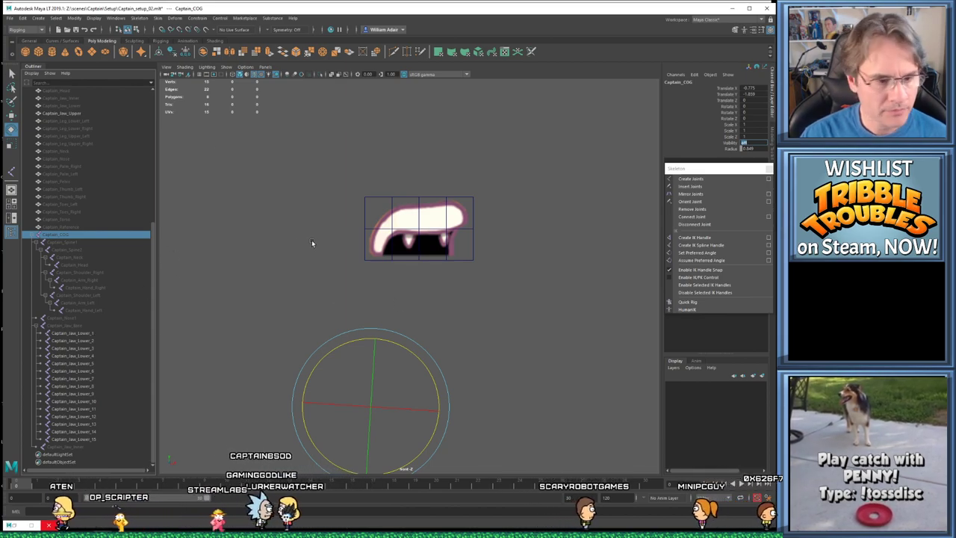
# Create a new joint at the head image centre, parented under Captain_COG
pyautogui.click(158, 20)
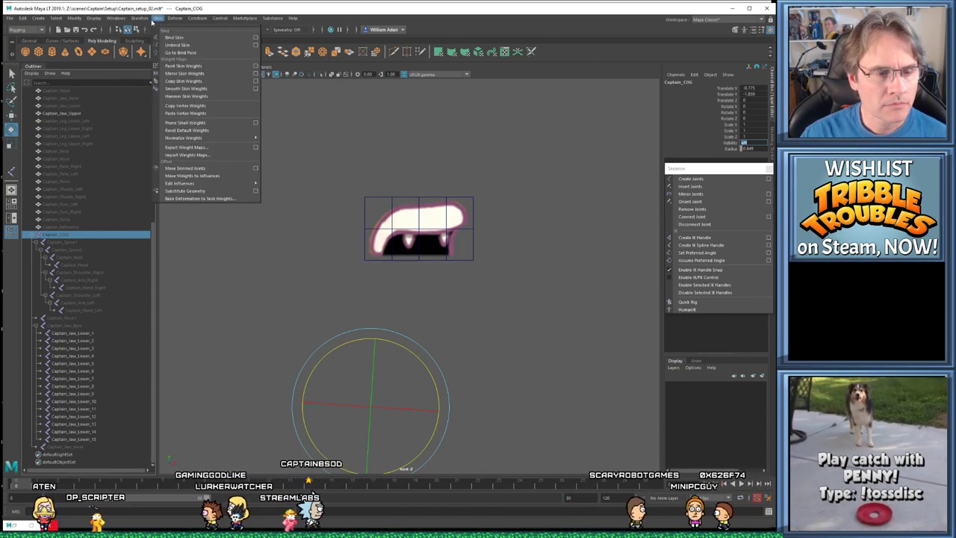
pyautogui.click(153, 36)
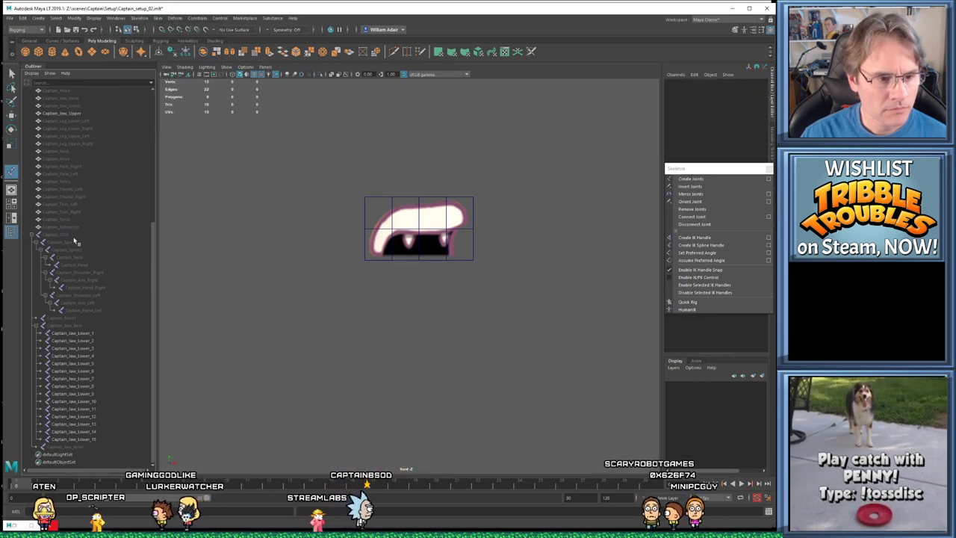
pyautogui.click(75, 235)
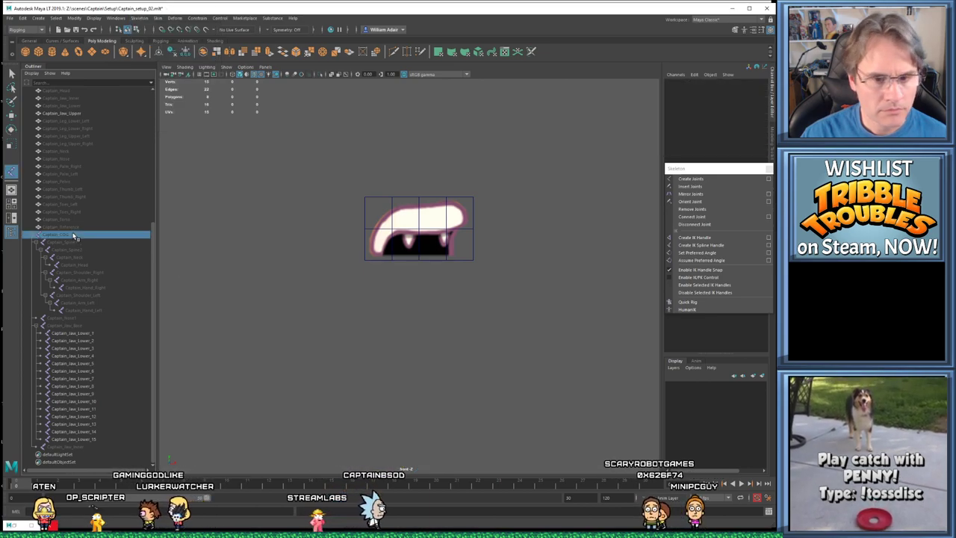
pyautogui.click(420, 221)
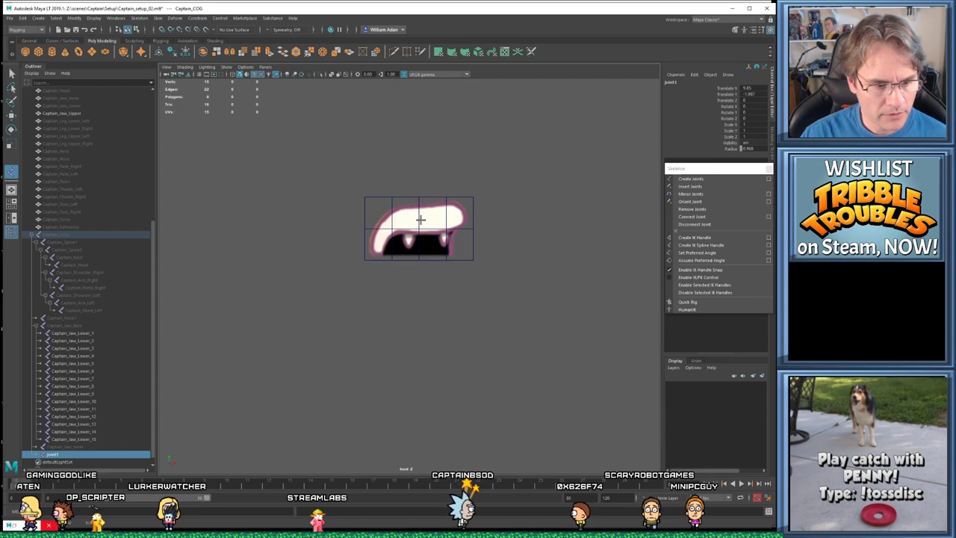
pyautogui.press('Return')
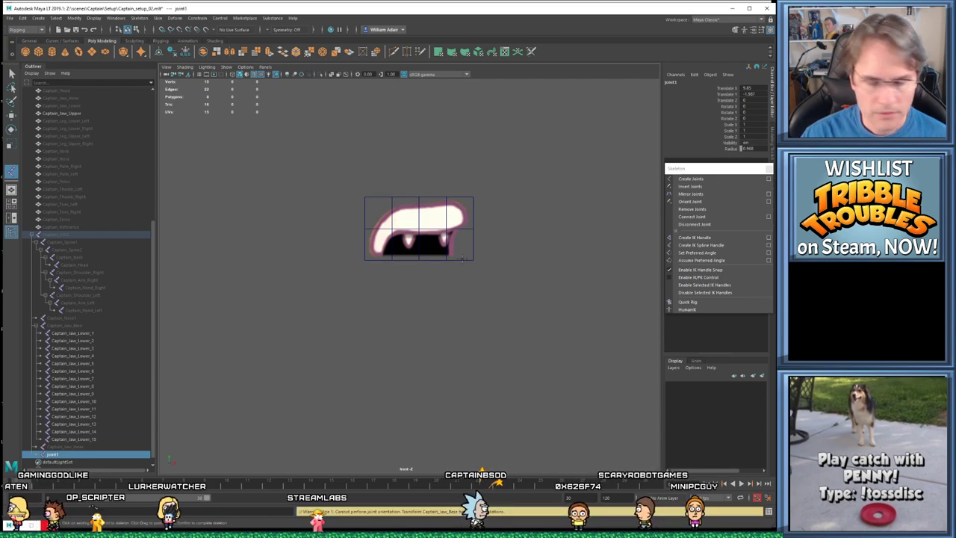
# Set Captain_COG Visibility back to 1, undo a stray joint, and select the new head joint
pyautogui.click(62, 235)
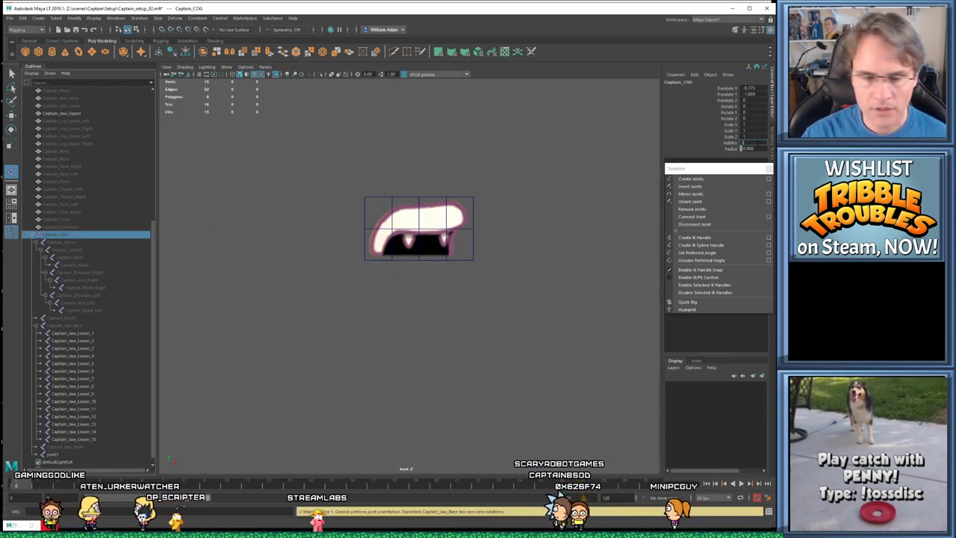
pyautogui.write('1')
pyautogui.press('Return')
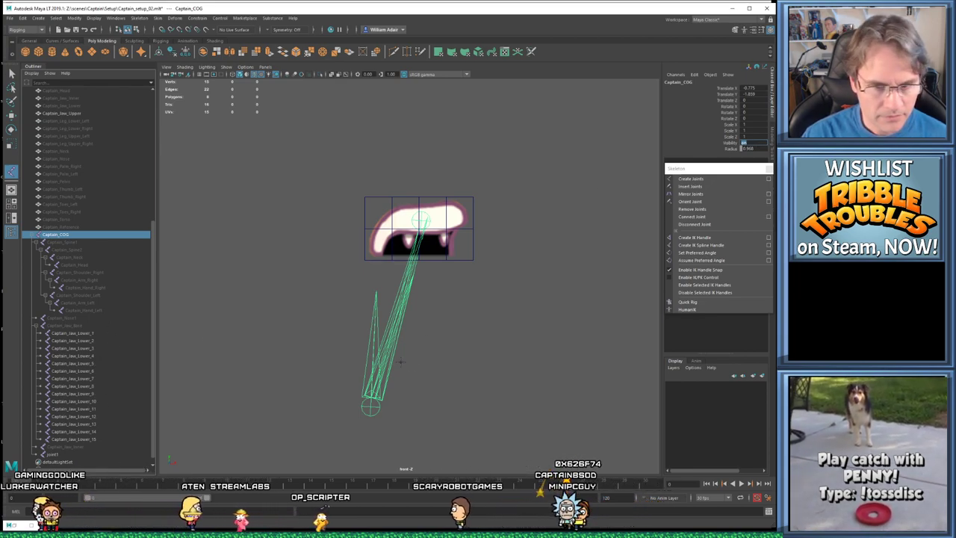
pyautogui.click(477, 366)
pyautogui.hotkey('ctrl', 'z')
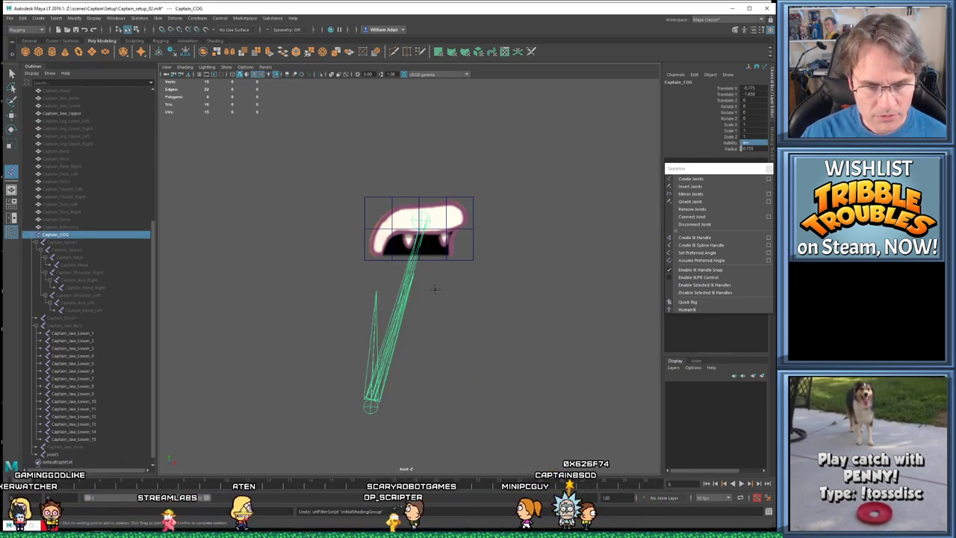
pyautogui.press('w')
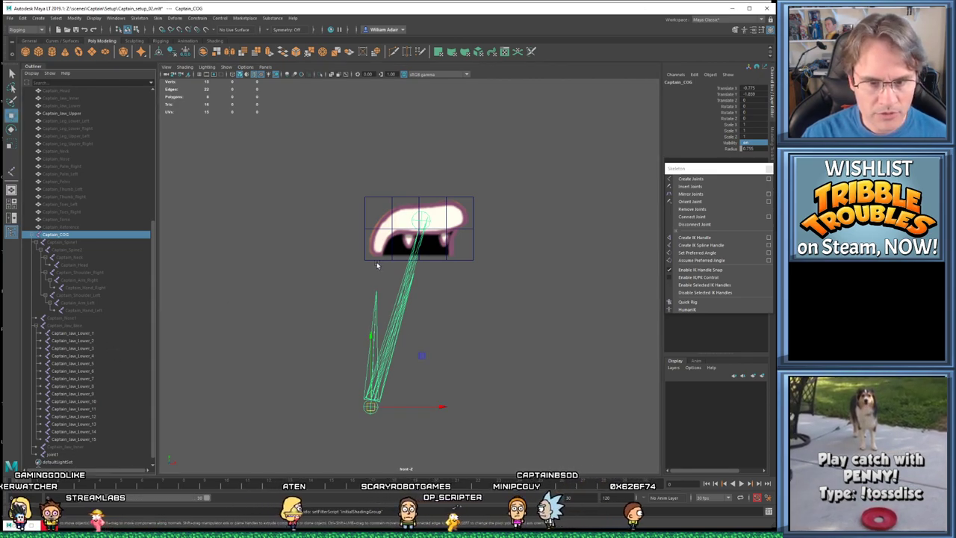
pyautogui.click(389, 203)
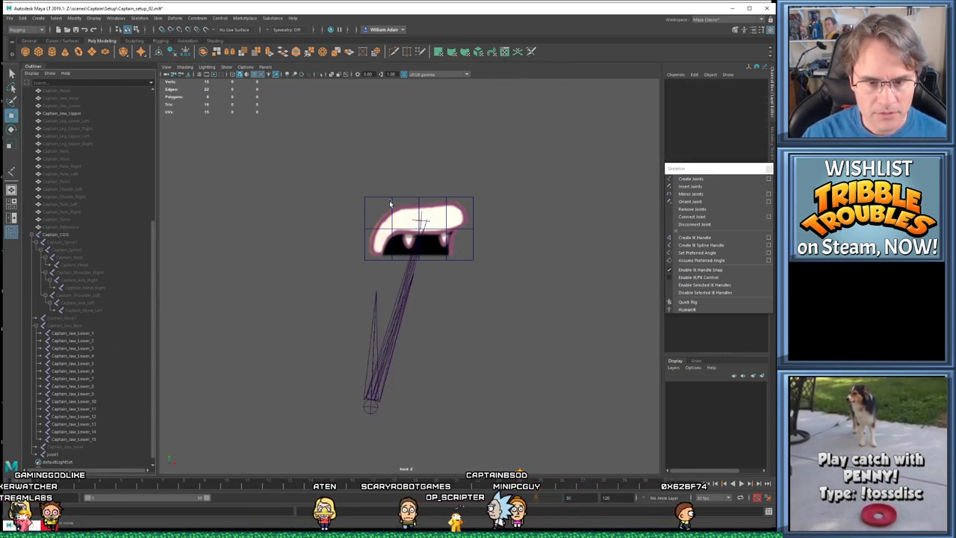
pyautogui.click(421, 217)
# Rotate the new head joint on Z to about 3.85 so its axis is level
pyautogui.press('e')
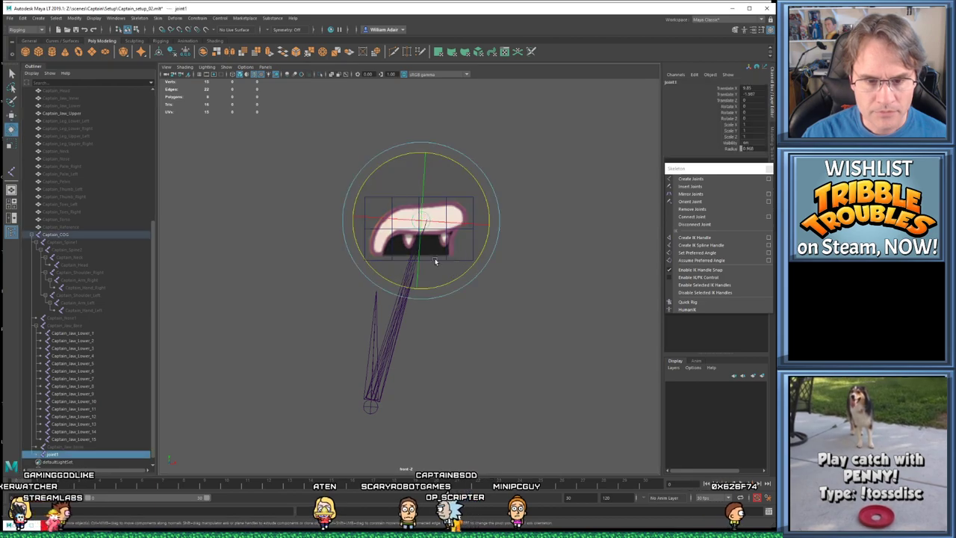
pyautogui.press('f')
pyautogui.scroll(-5, 452, 301)
pyautogui.scroll(4, 451, 301)
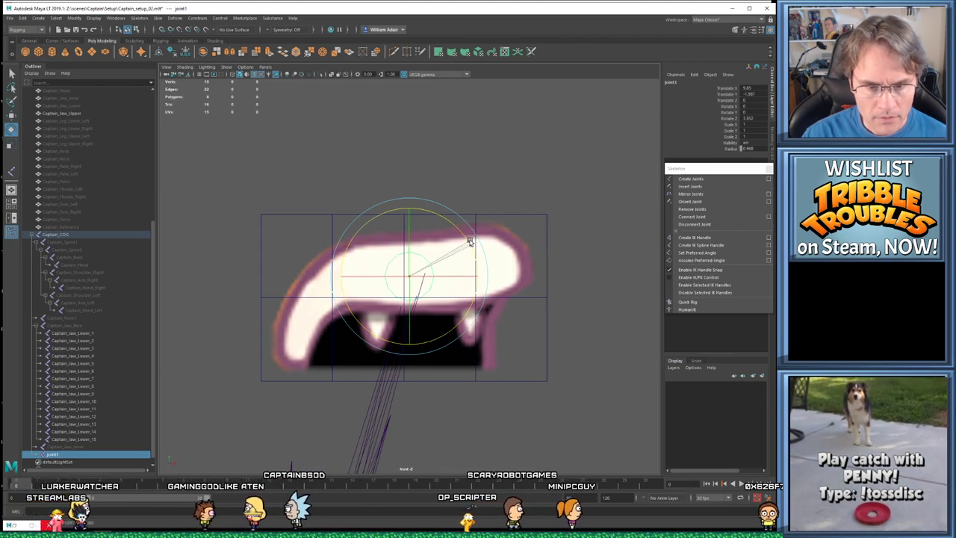
pyautogui.moveTo(471, 243); pyautogui.dragTo(487, 276)
pyautogui.scroll(-4, 492, 310)
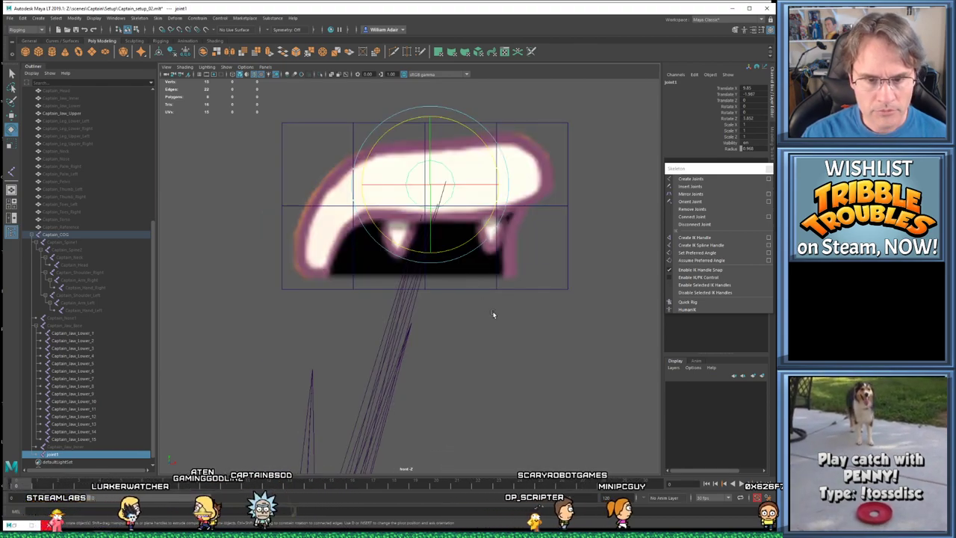
pyautogui.click(483, 284)
pyautogui.scroll(3, 448, 321)
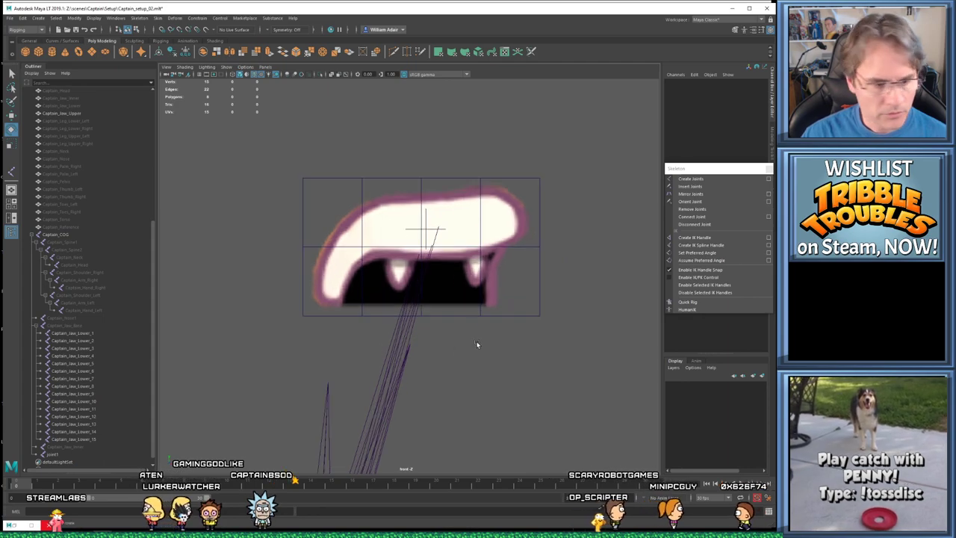
# Rename joint1 to Captain_Jaw_Upper in the Outliner
pyautogui.click(51, 454)
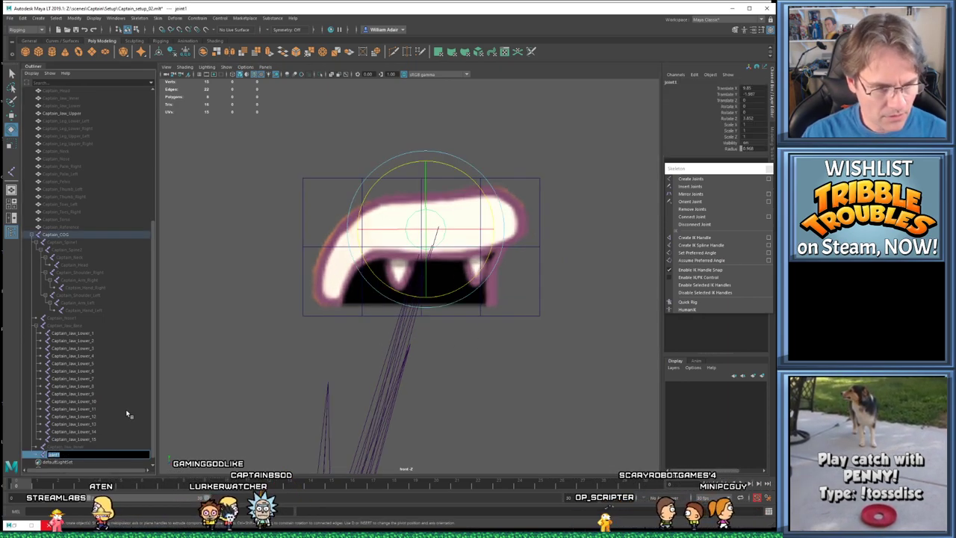
pyautogui.write('Capt')
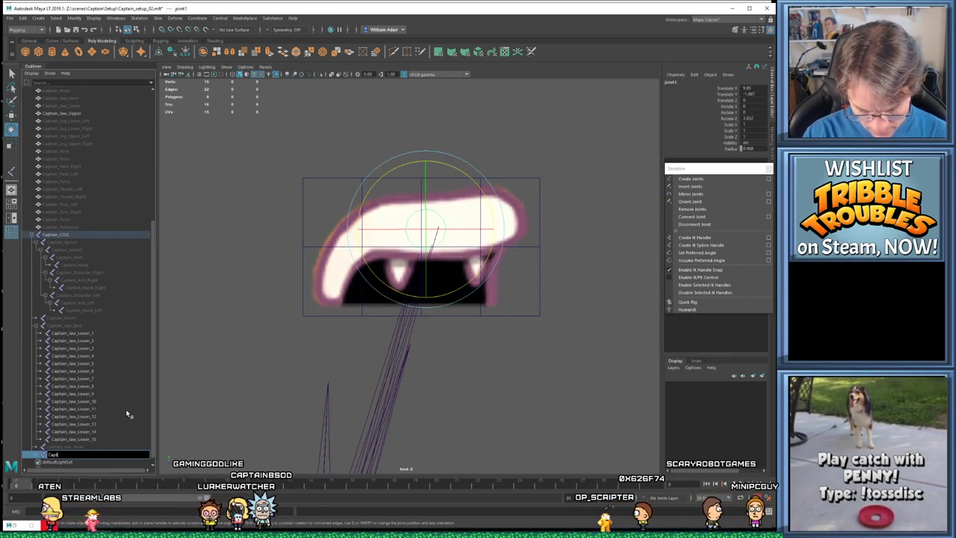
pyautogui.write('ain_')
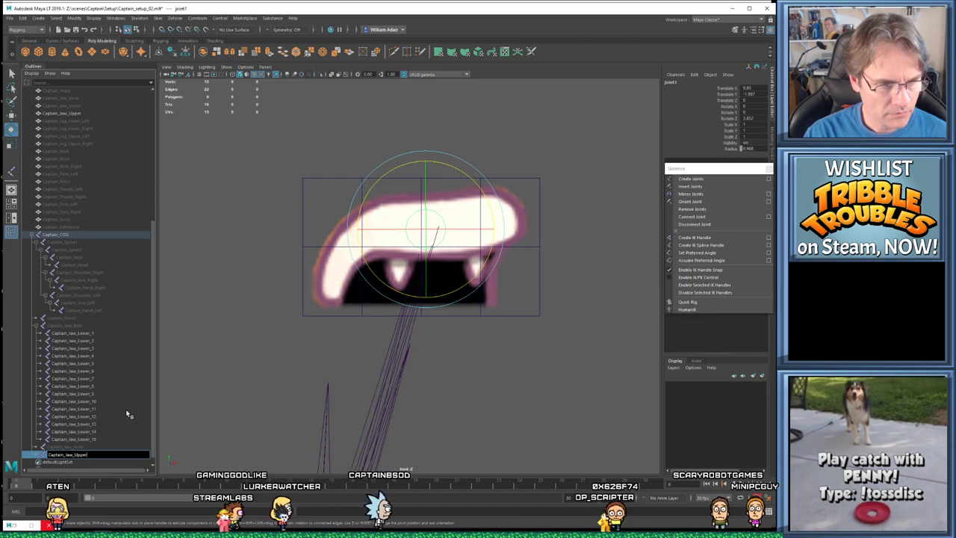
pyautogui.write('Jaw_Upper')
pyautogui.press('Return')
pyautogui.scroll(-1, 67, 418)
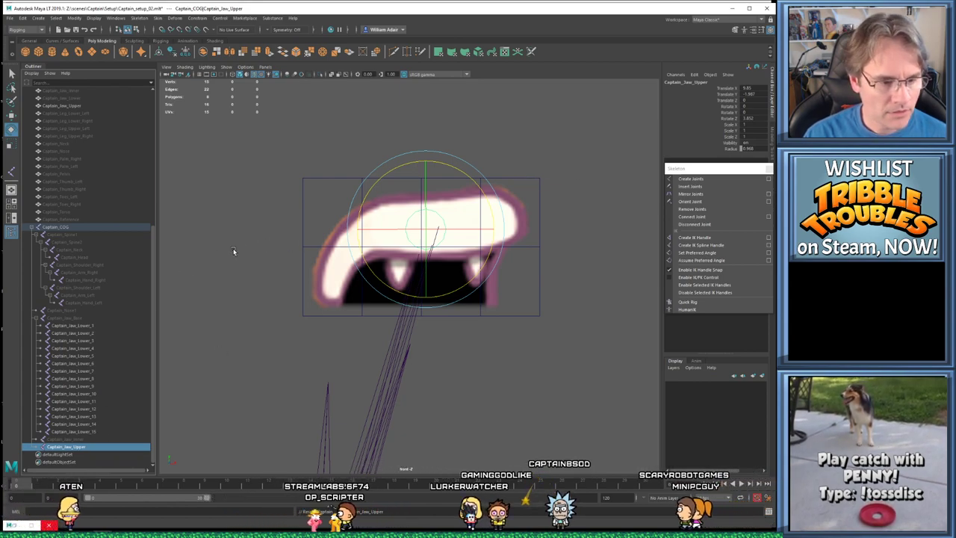
# Place joints on the five top-row circles of the jaw control, each under Captain_Jaw_Upper
pyautogui.click(691, 178)
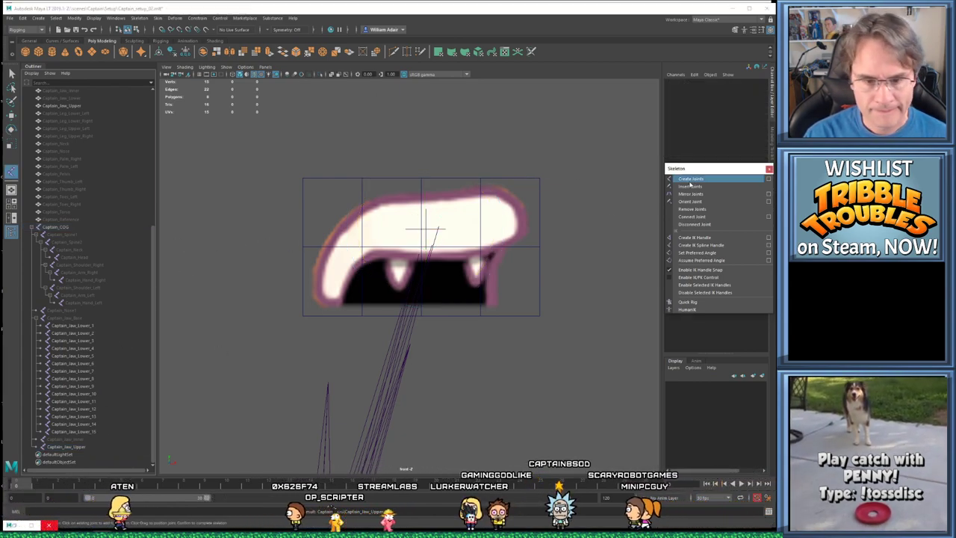
pyautogui.click(67, 447)
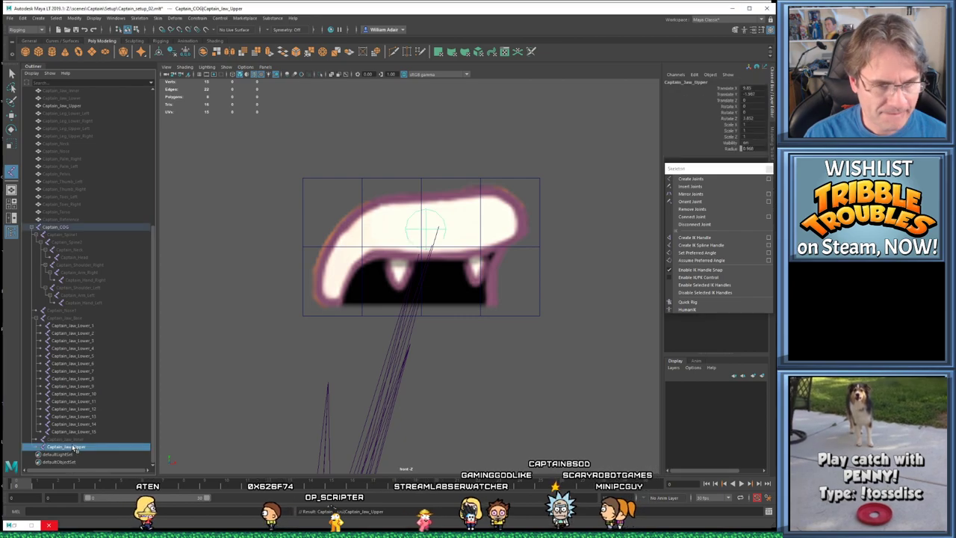
pyautogui.click(302, 178)
pyautogui.click(690, 178)
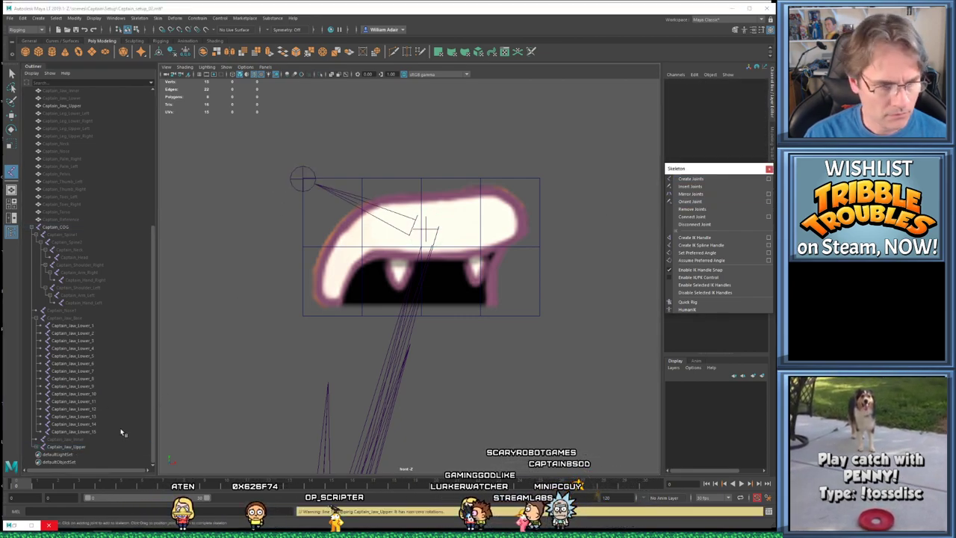
pyautogui.click(68, 446)
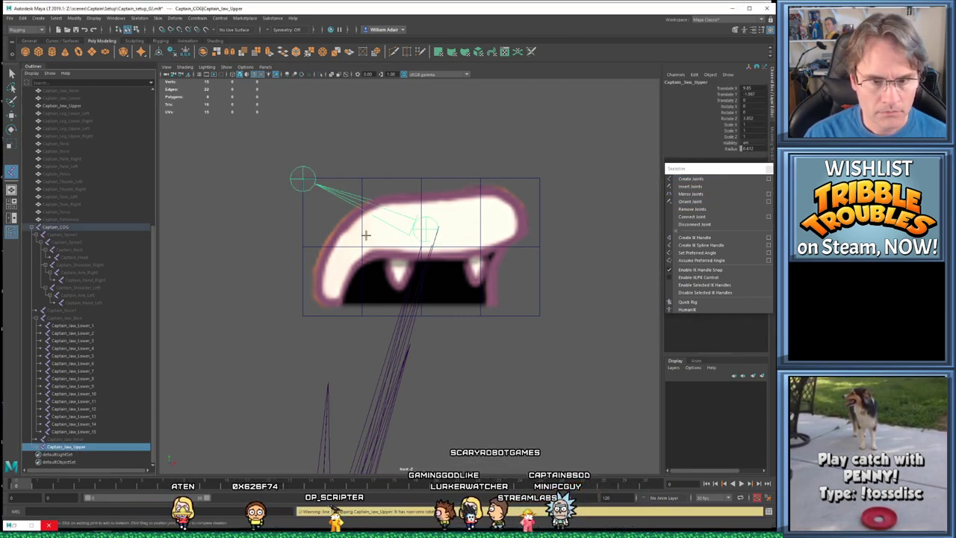
pyautogui.click(362, 178)
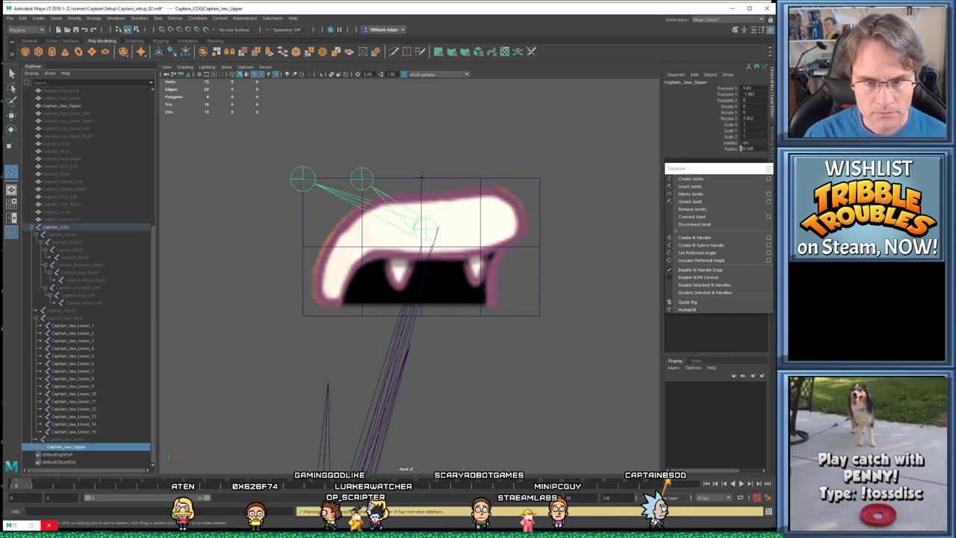
pyautogui.click(421, 178)
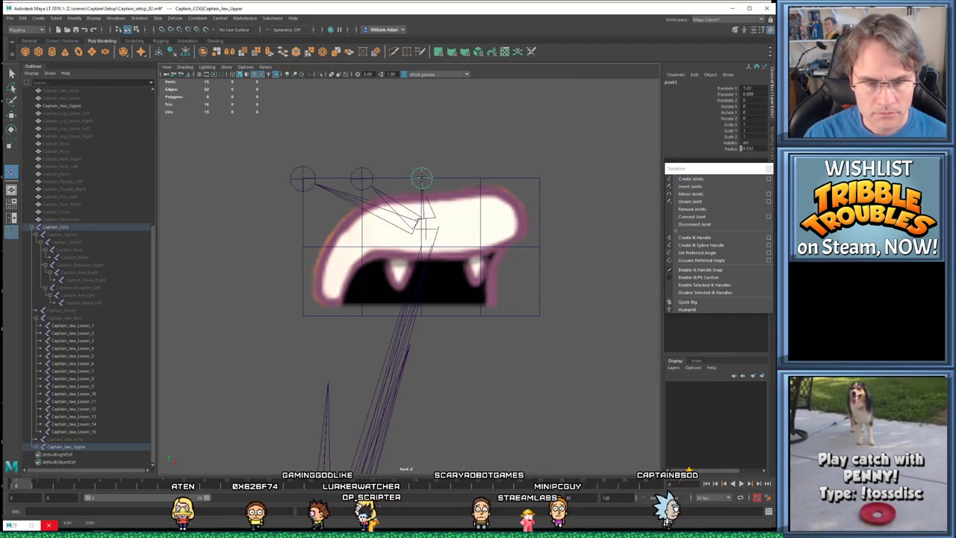
pyautogui.click(691, 179)
pyautogui.click(68, 446)
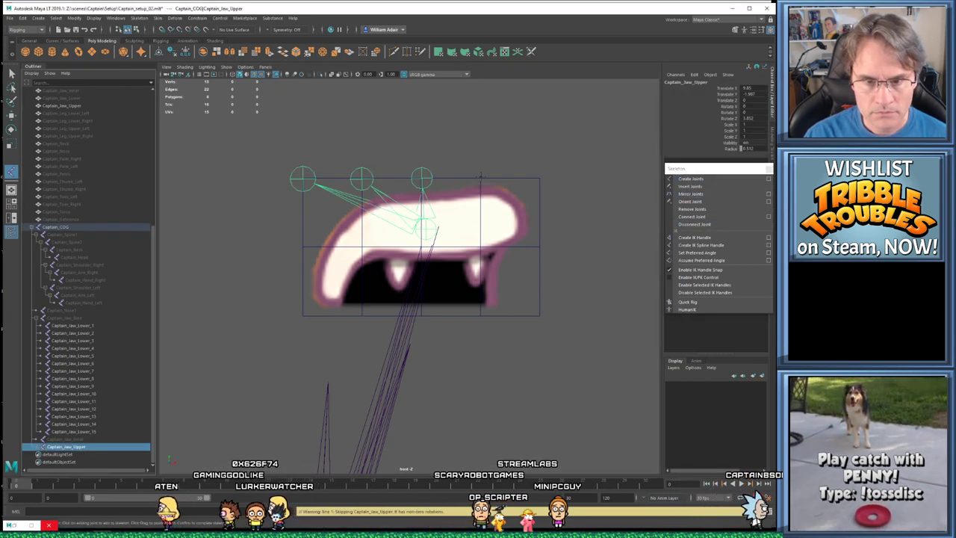
pyautogui.click(480, 177)
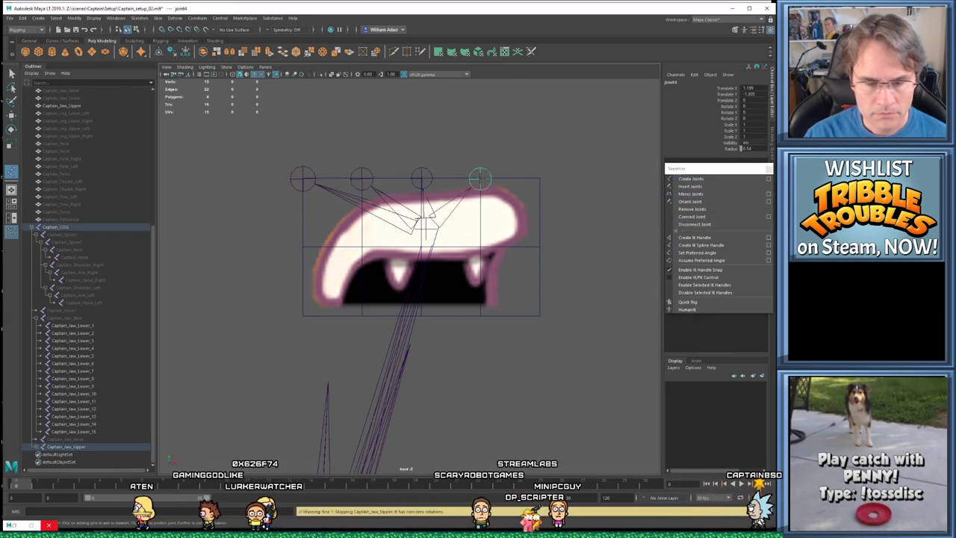
pyautogui.click(705, 180)
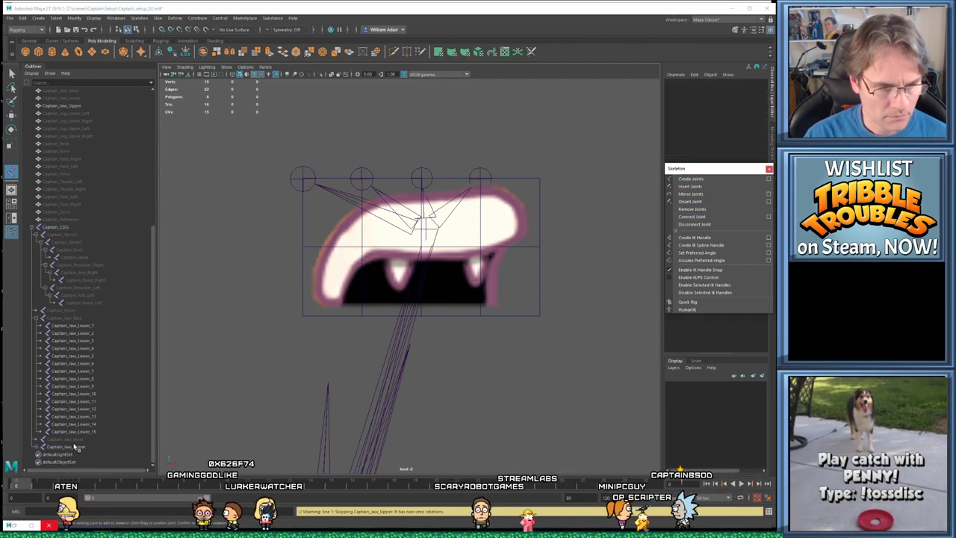
pyautogui.click(539, 178)
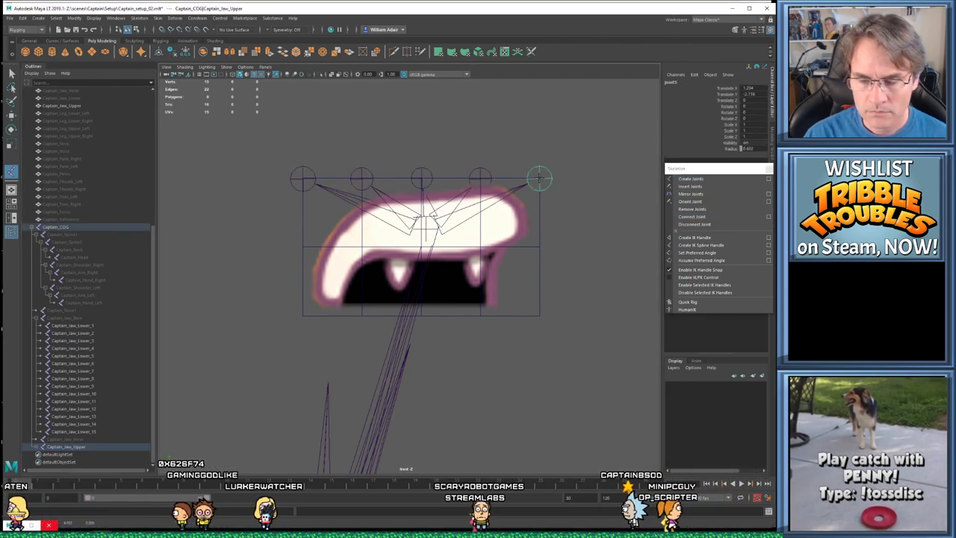
pyautogui.press('Return')
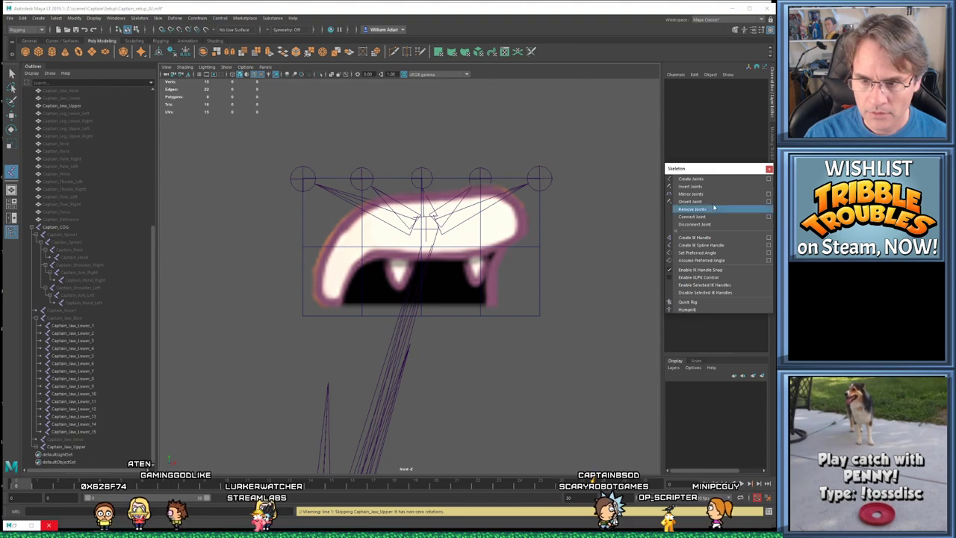
# Add joints on the left, centre and right mid-height circles under Captain_Jaw_Upper
pyautogui.click(690, 179)
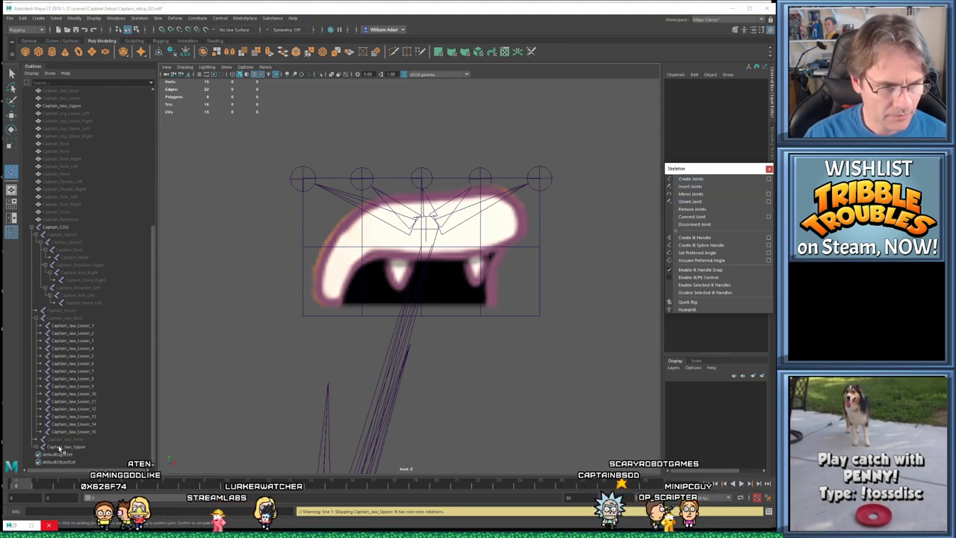
pyautogui.click(61, 446)
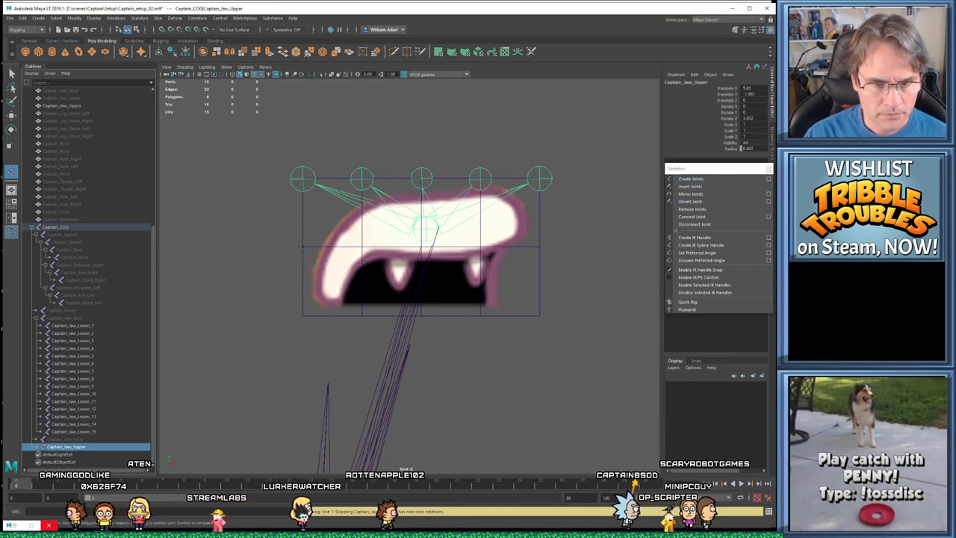
pyautogui.click(303, 245)
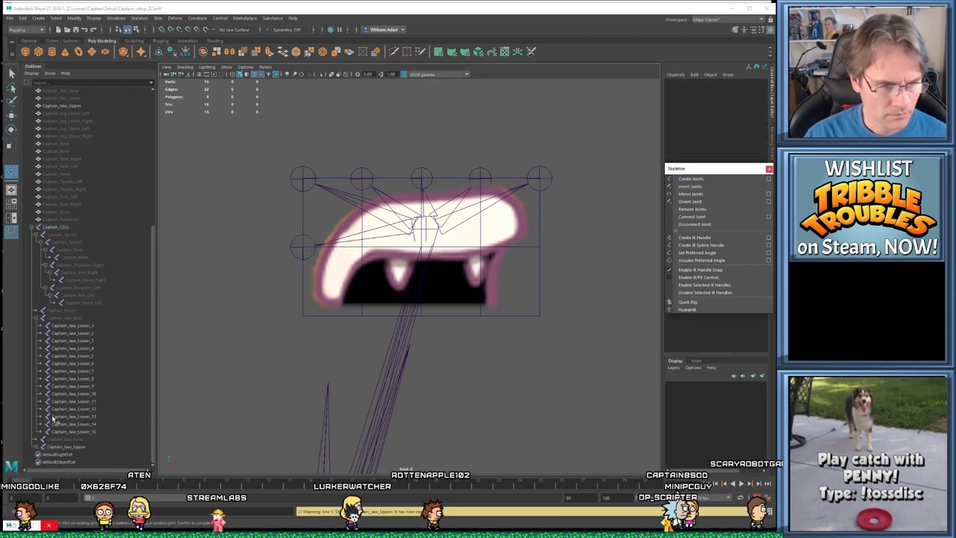
pyautogui.click(689, 187)
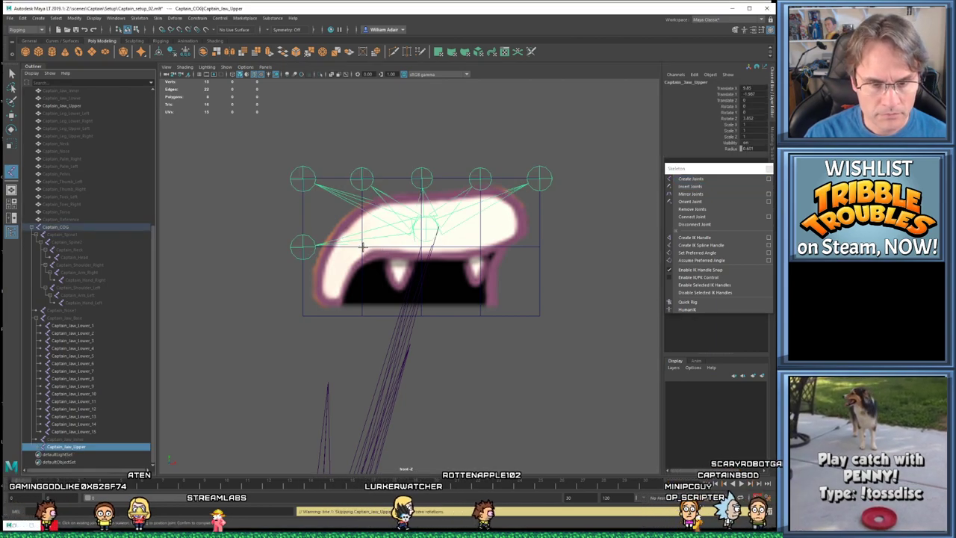
pyautogui.click(415, 229)
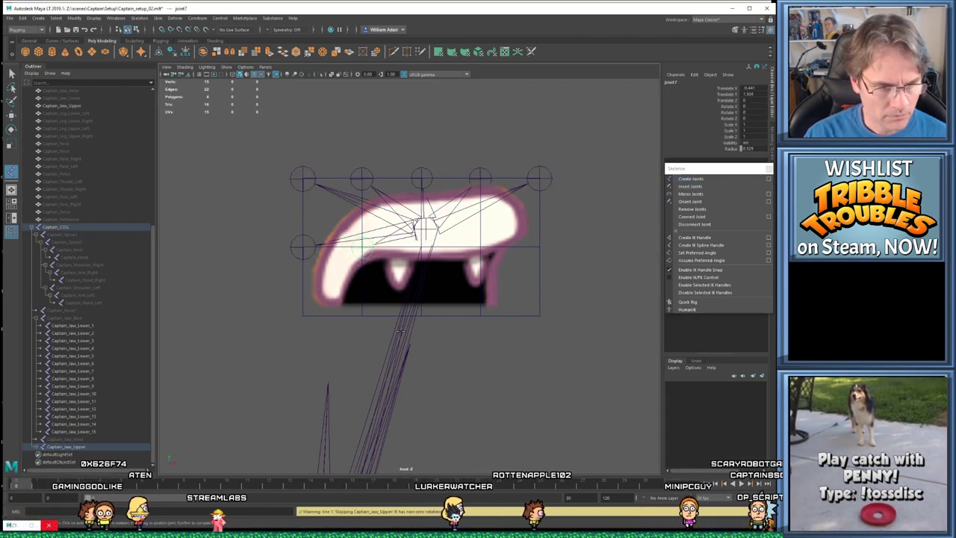
pyautogui.click(717, 168)
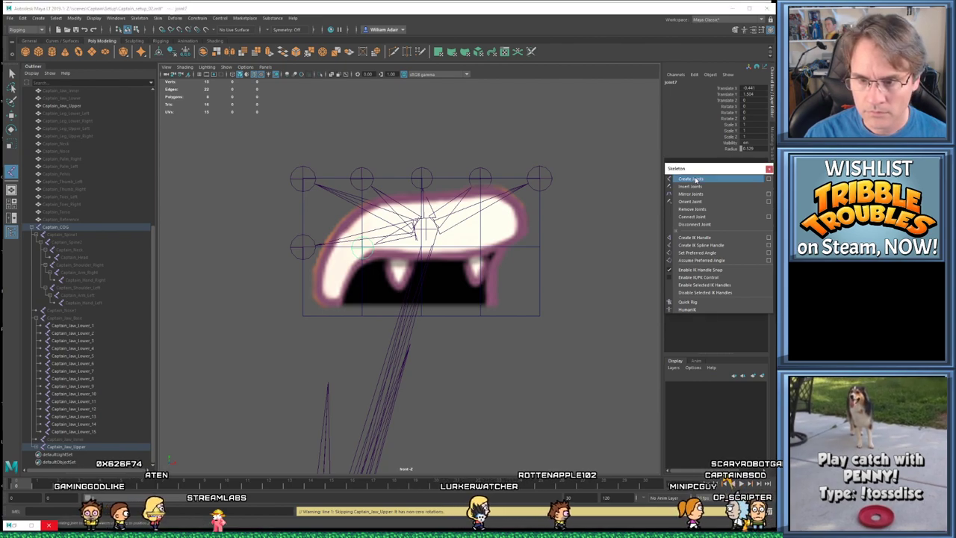
pyautogui.click(67, 447)
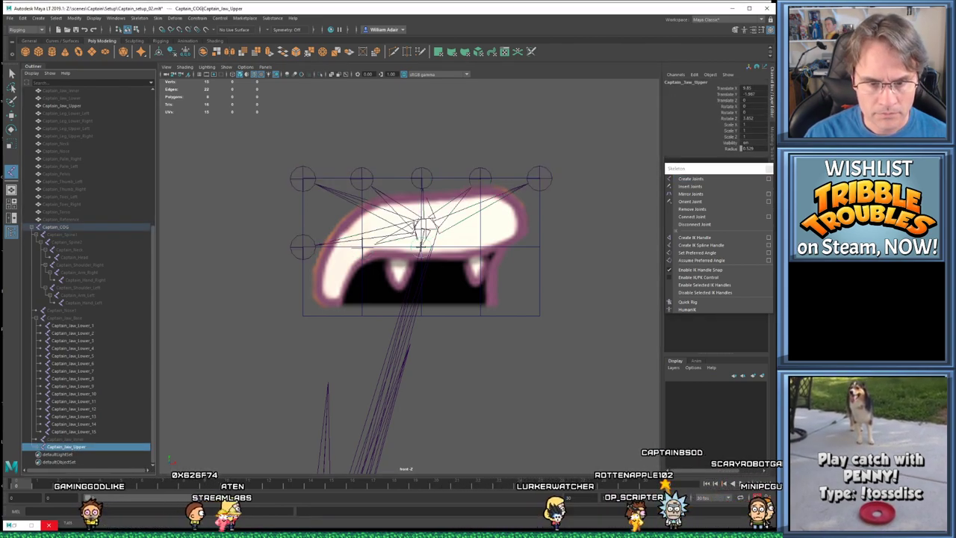
pyautogui.click(716, 169)
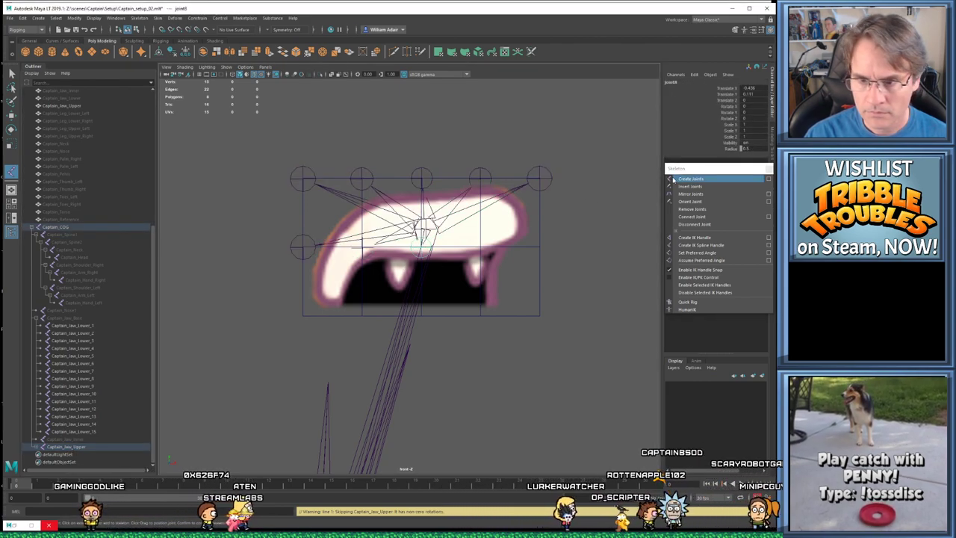
pyautogui.click(67, 447)
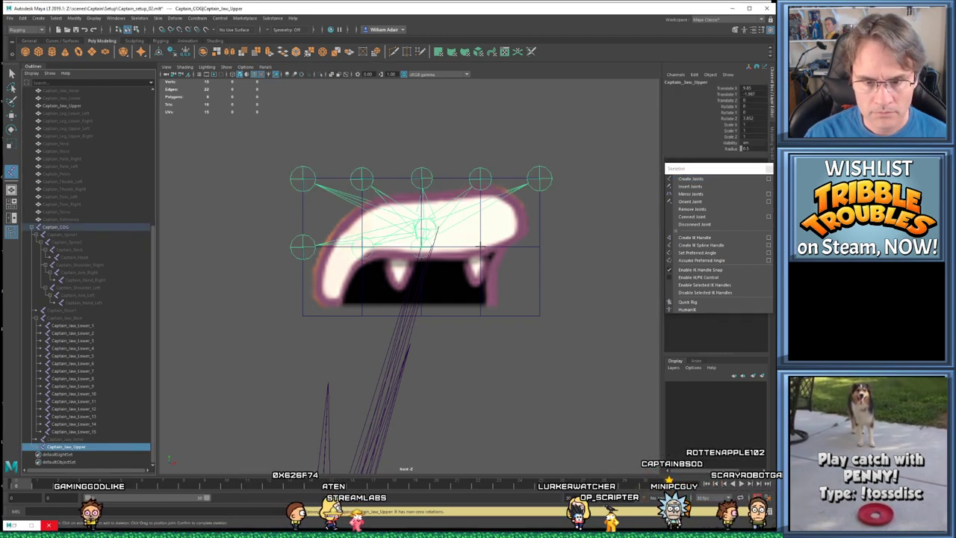
pyautogui.click(486, 253)
pyautogui.click(717, 169)
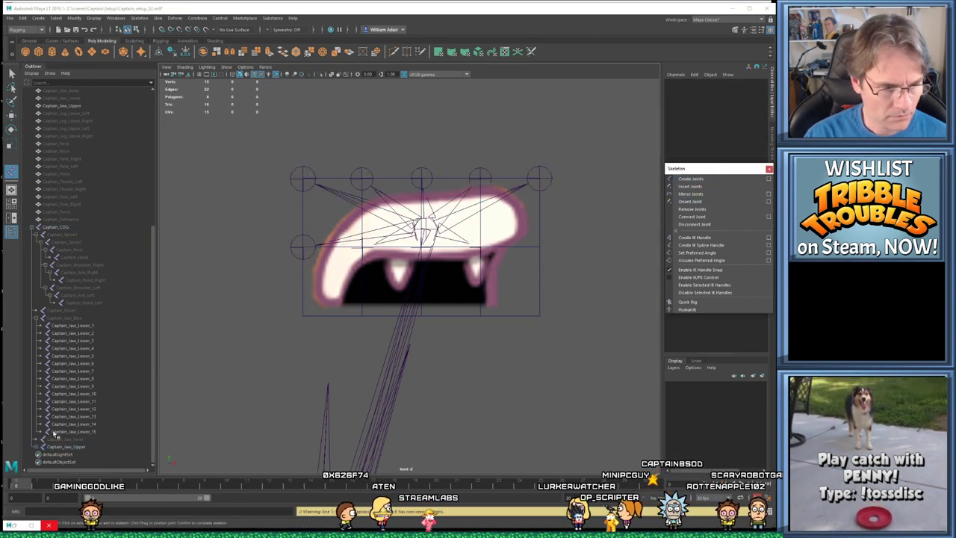
pyautogui.click(61, 445)
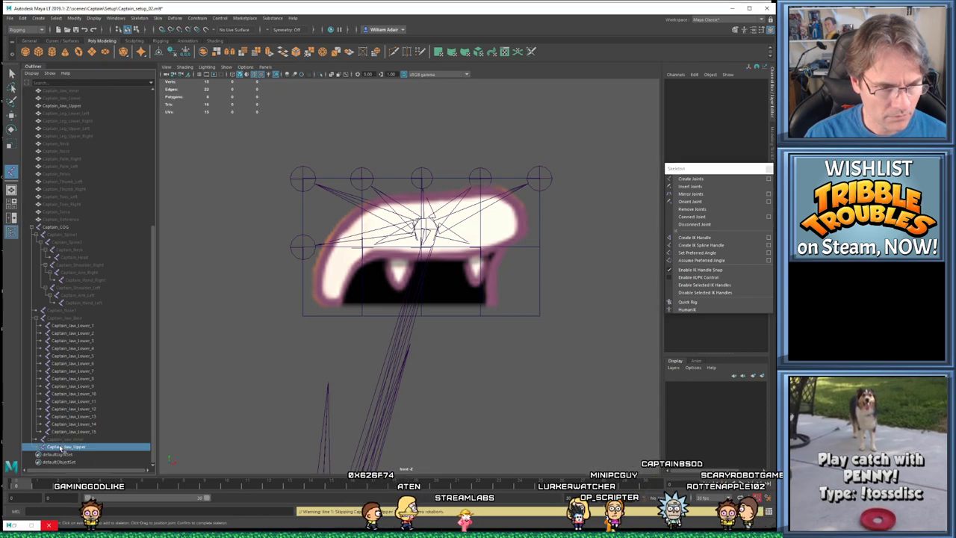
pyautogui.click(539, 245)
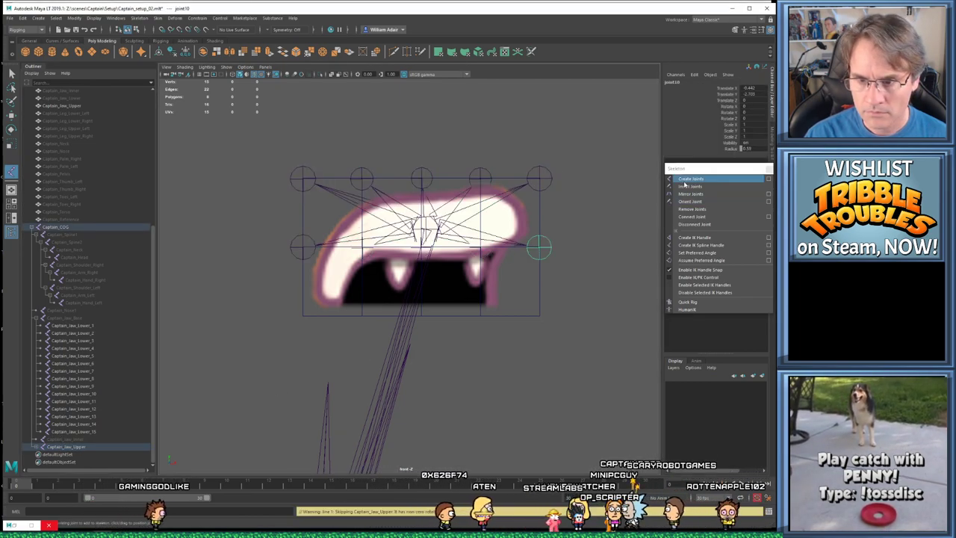
# Place joints on the bottom-row circles under Captain_Jaw_Upper, undoing the extra corner joint
pyautogui.click(709, 169)
pyautogui.click(70, 446)
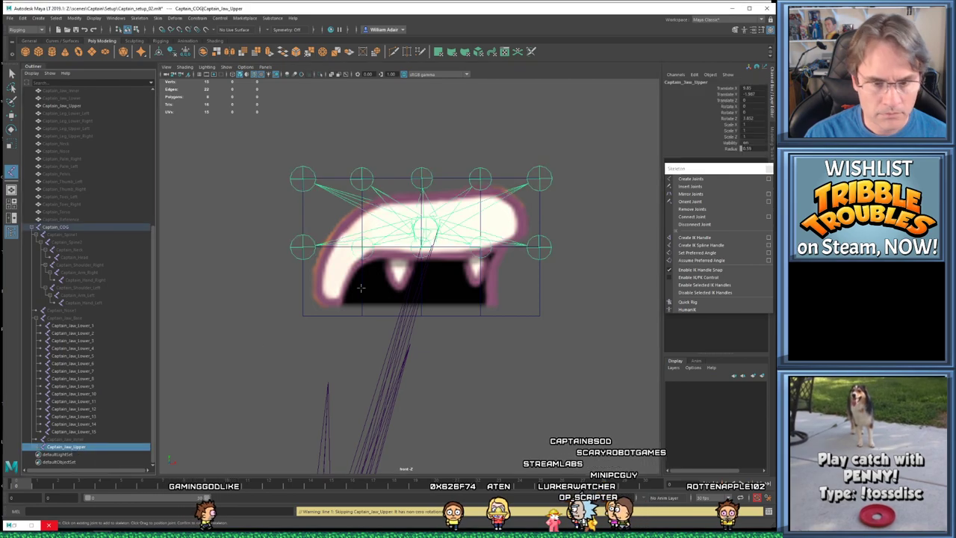
pyautogui.click(303, 314)
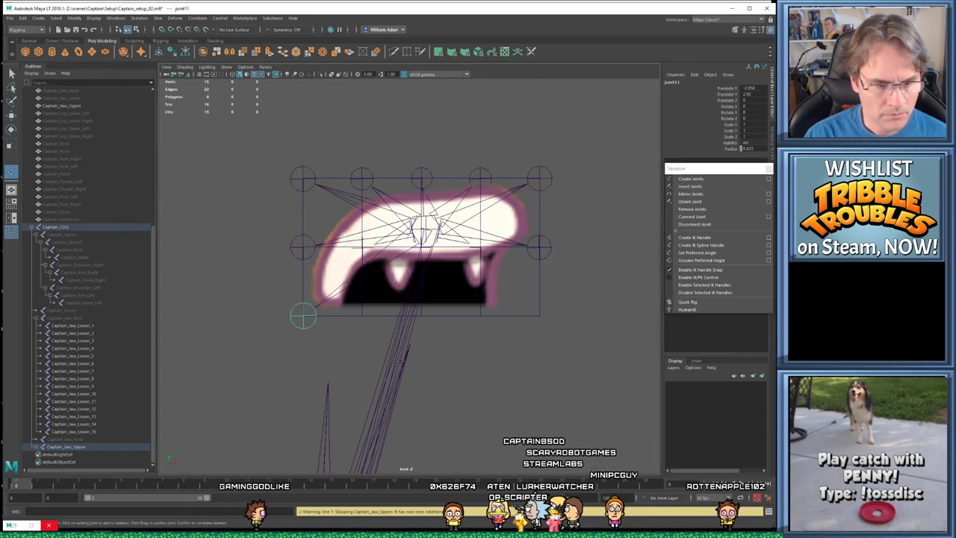
pyautogui.click(690, 181)
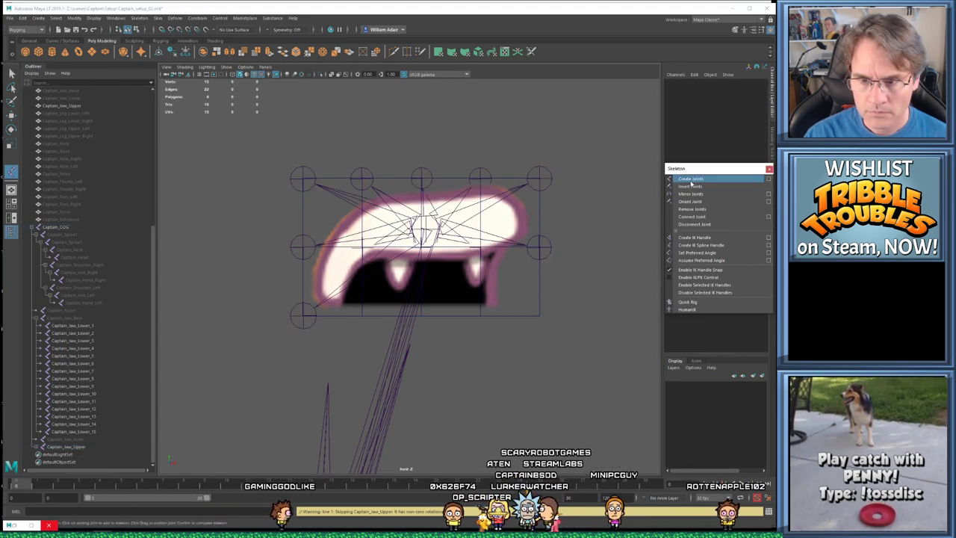
pyautogui.click(60, 445)
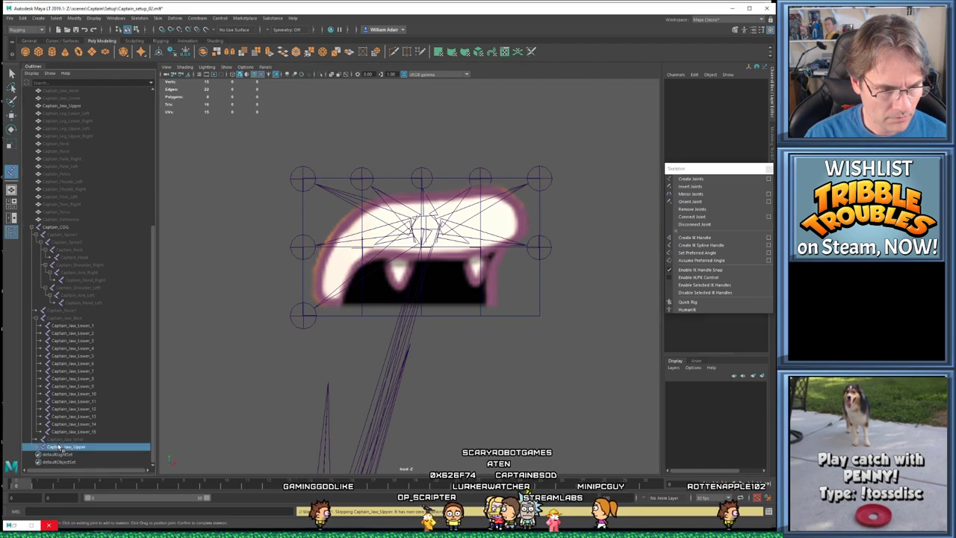
pyautogui.click(361, 316)
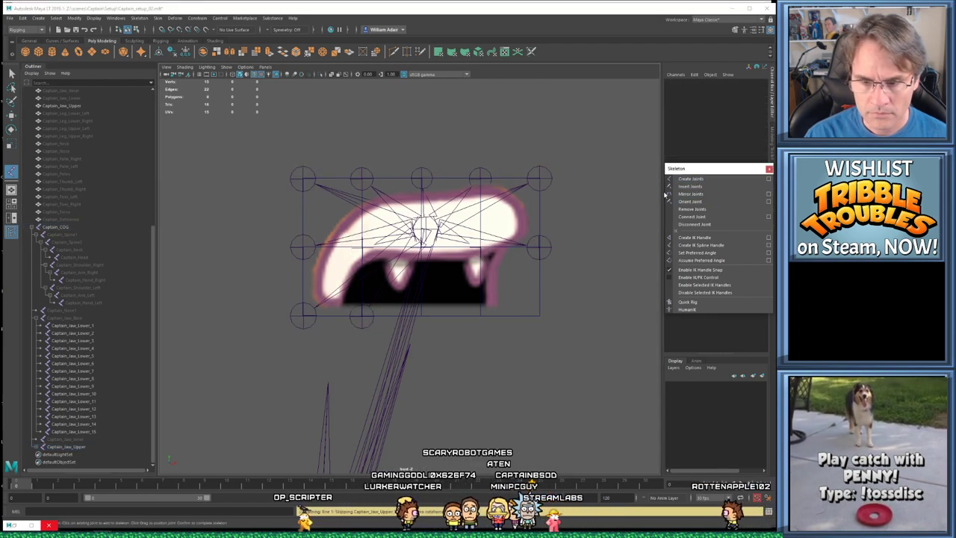
pyautogui.click(66, 447)
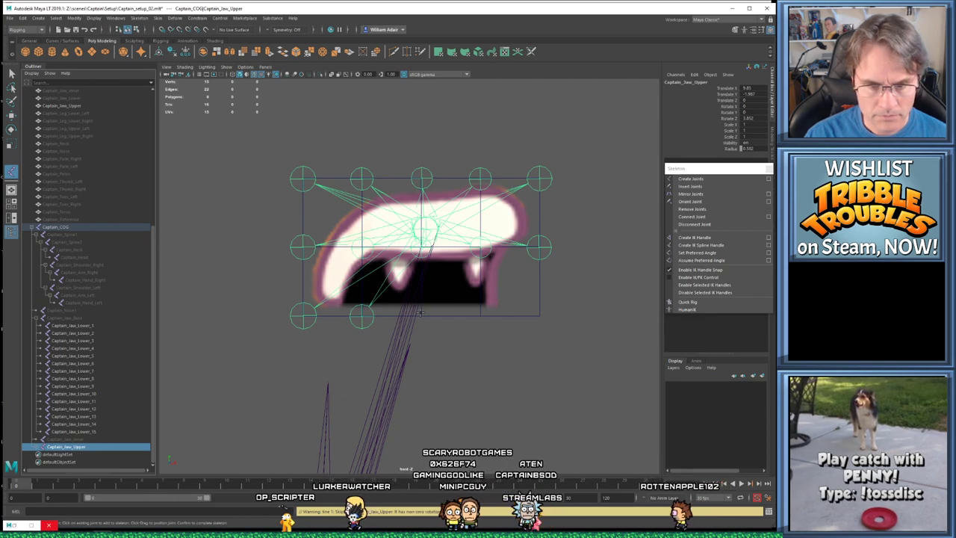
pyautogui.click(420, 317)
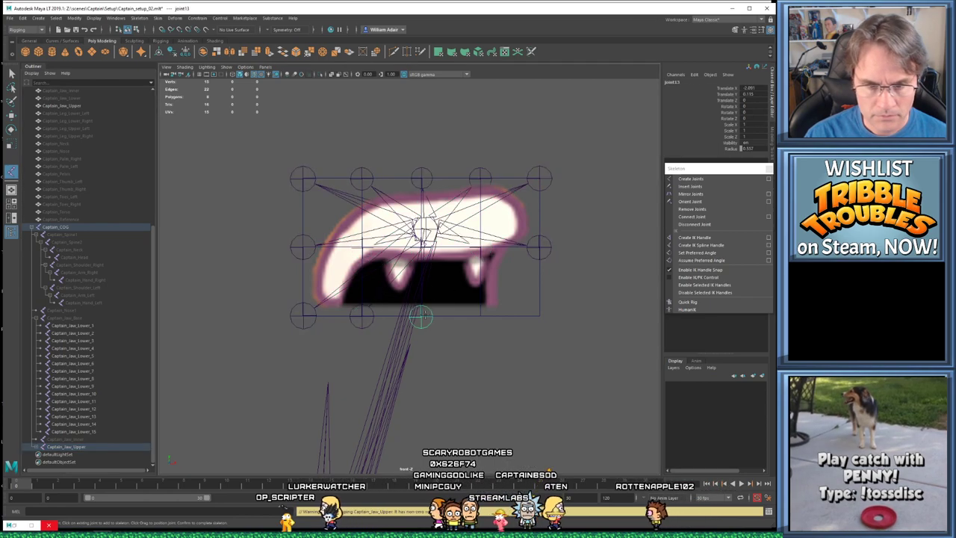
pyautogui.click(694, 180)
pyautogui.click(66, 447)
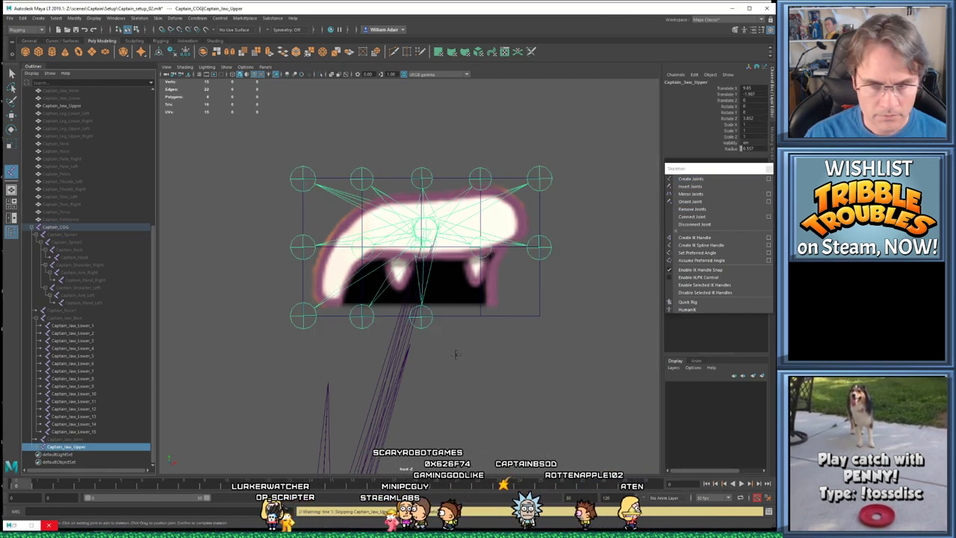
pyautogui.click(481, 317)
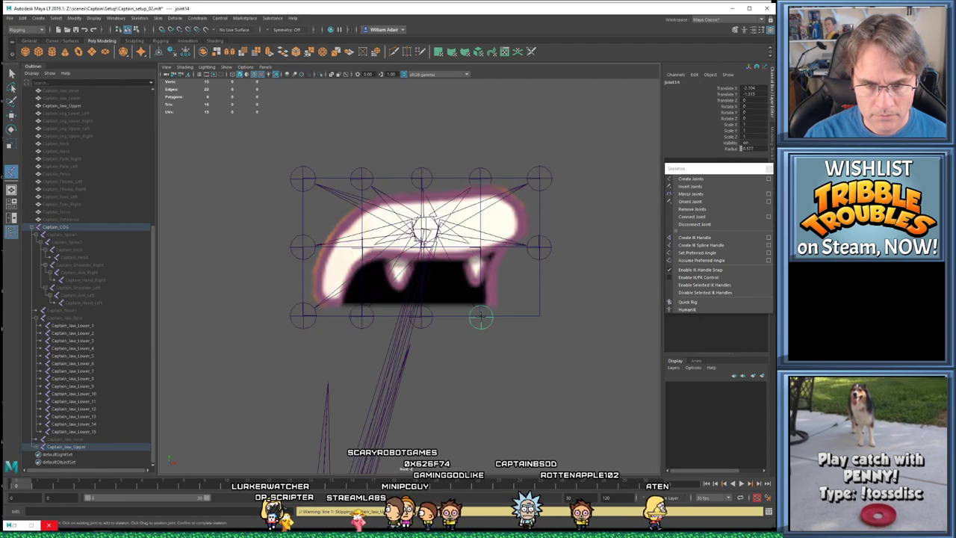
pyautogui.click(691, 186)
pyautogui.click(72, 446)
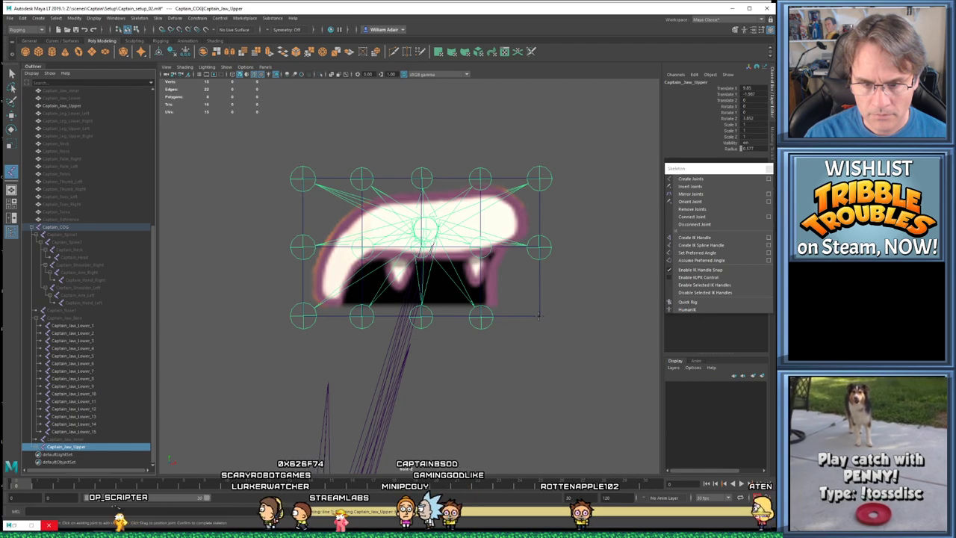
pyautogui.click(538, 317)
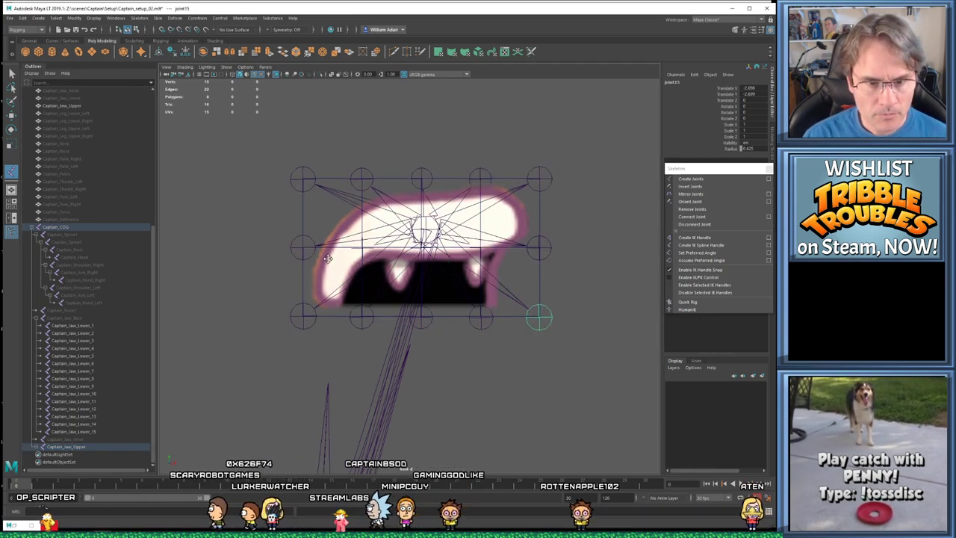
pyautogui.hotkey('ctrl', 'z')
pyautogui.press('w')
pyautogui.click(301, 162)
# Align the five top-row jaw joints with their circle centres, nudging joint2
pyautogui.click(304, 170)
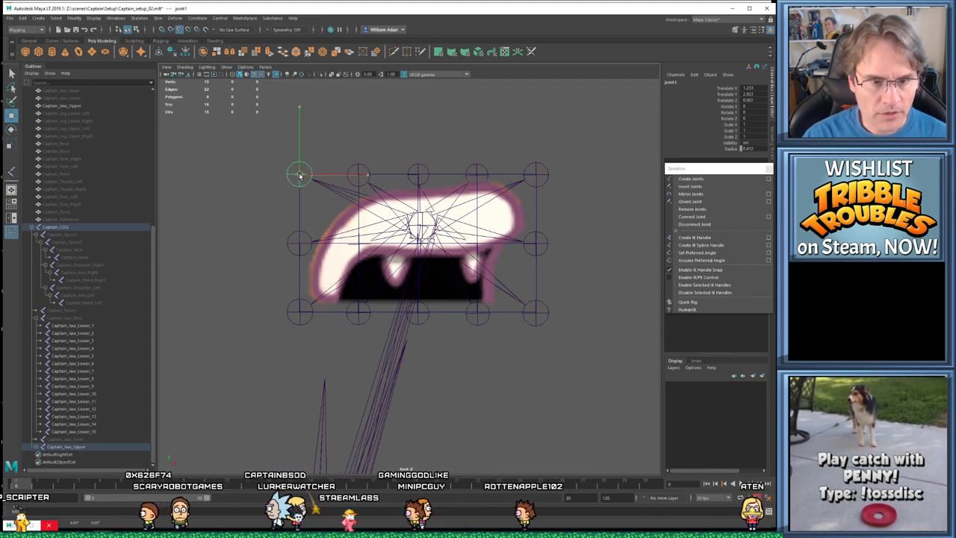
pyautogui.click(356, 175)
pyautogui.moveTo(359, 177); pyautogui.dragTo(360, 174)
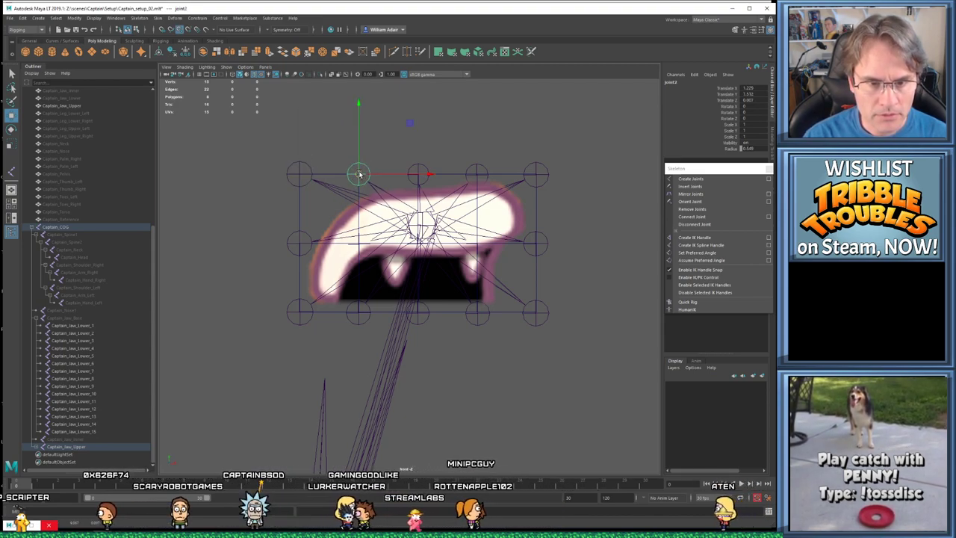
pyautogui.click(416, 173)
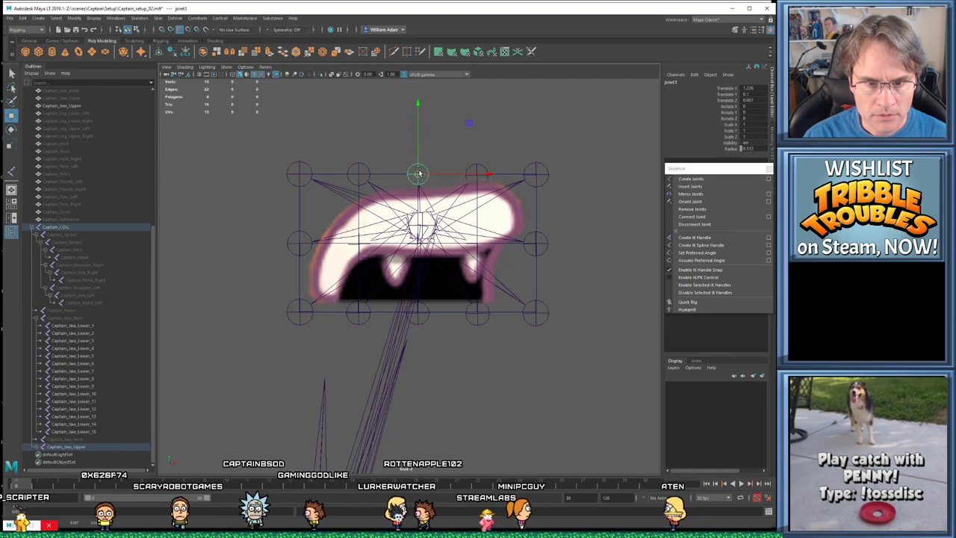
pyautogui.click(477, 174)
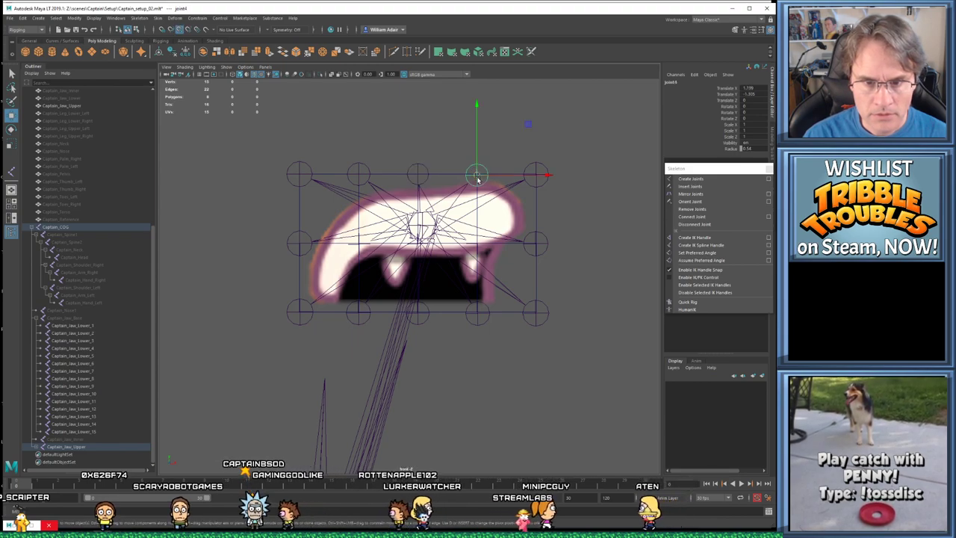
pyautogui.click(536, 174)
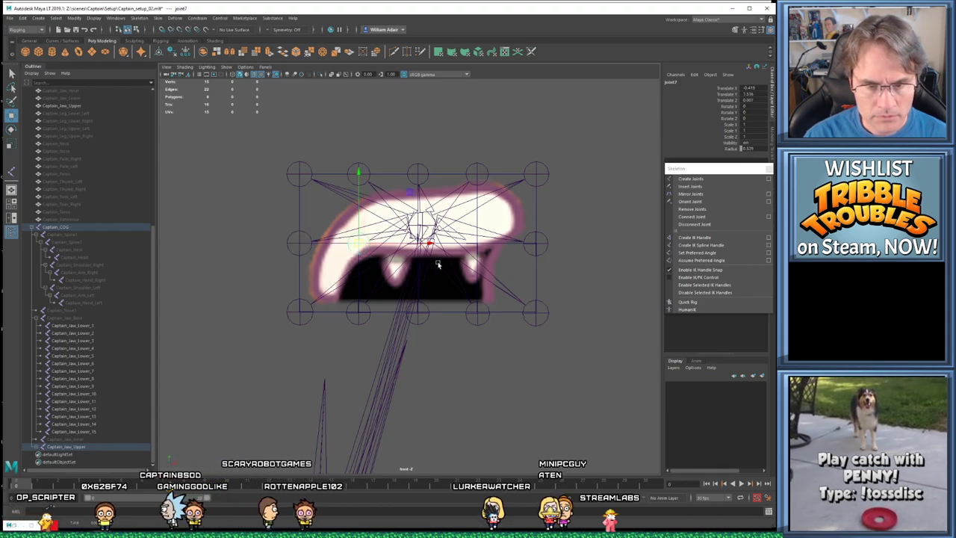
pyautogui.scroll(2, 444, 268)
# Check the middle-row joints, joint8 to joint10, against their circle centres
pyautogui.click(412, 238)
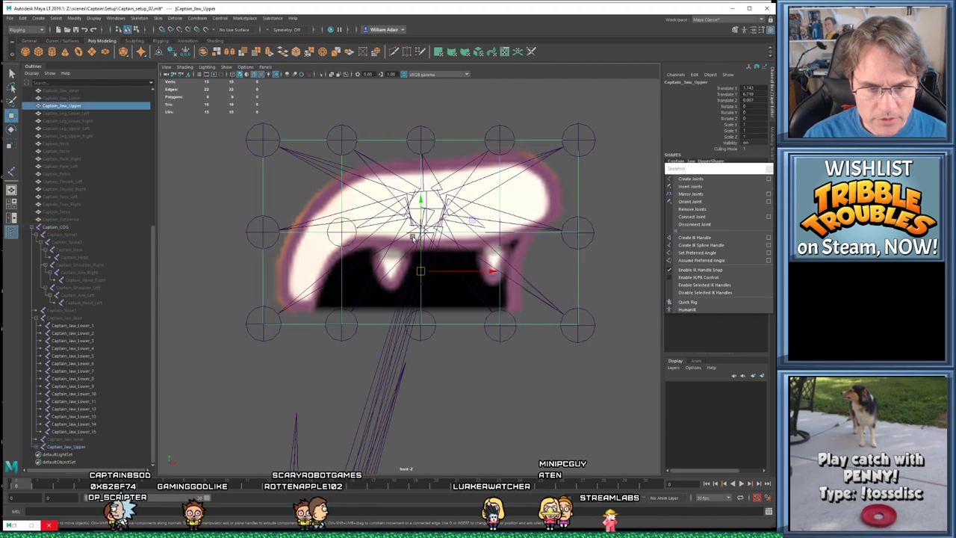
pyautogui.press('p')
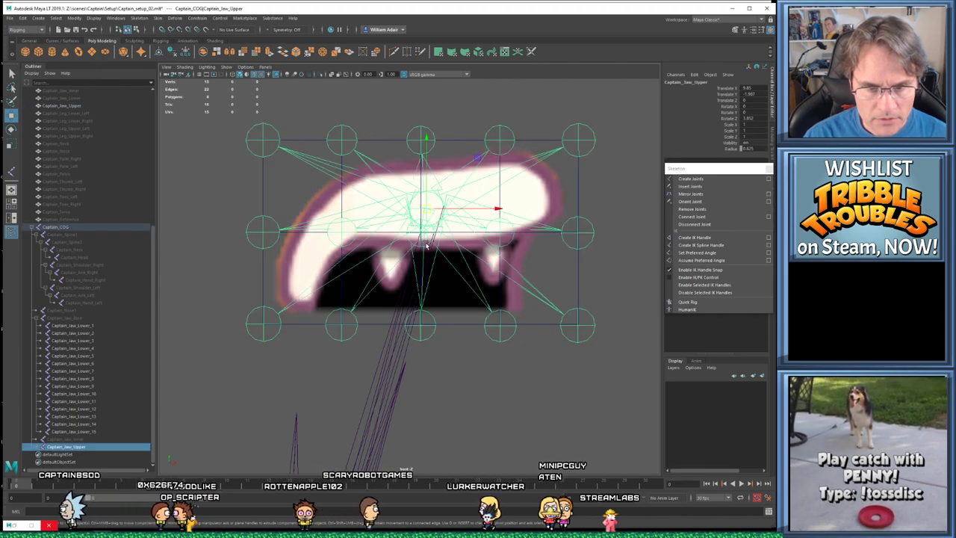
pyautogui.click(433, 263)
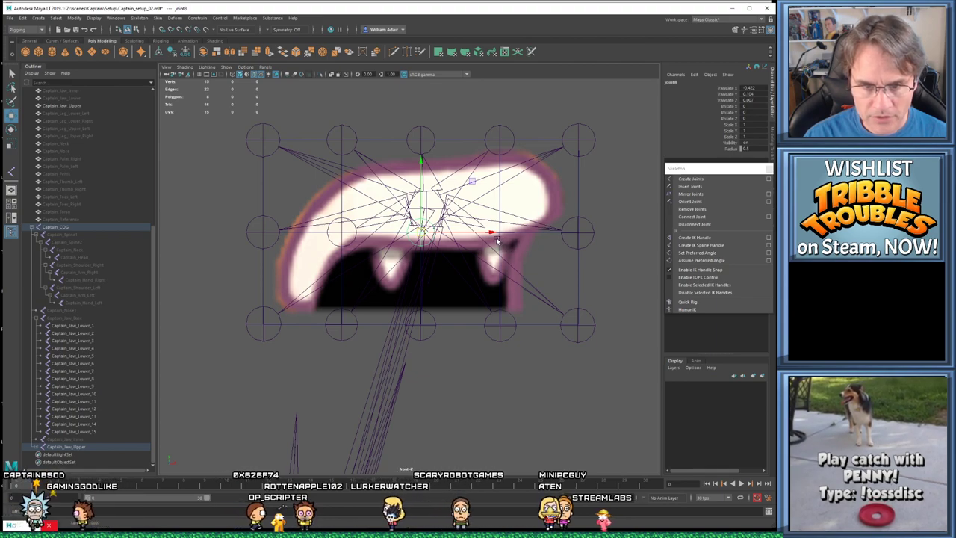
pyautogui.click(494, 239)
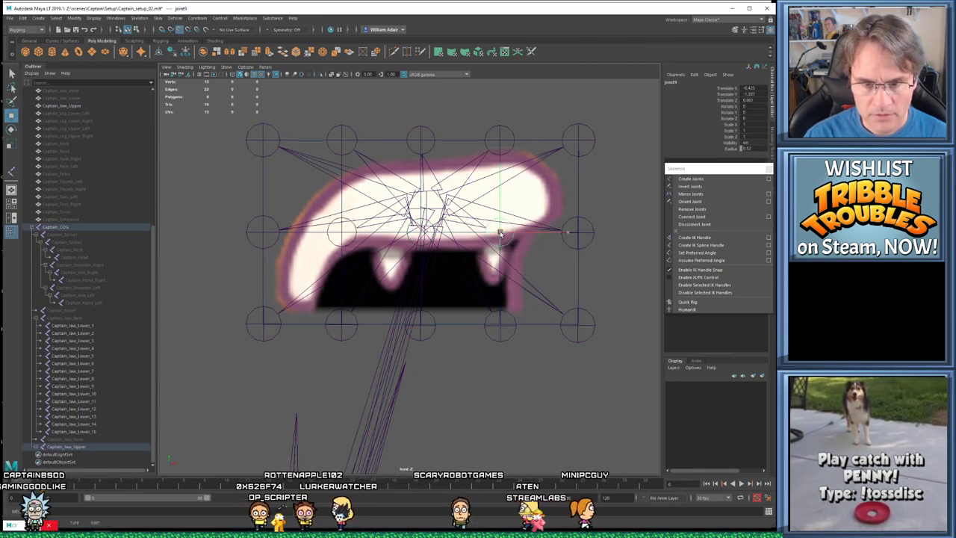
pyautogui.click(578, 233)
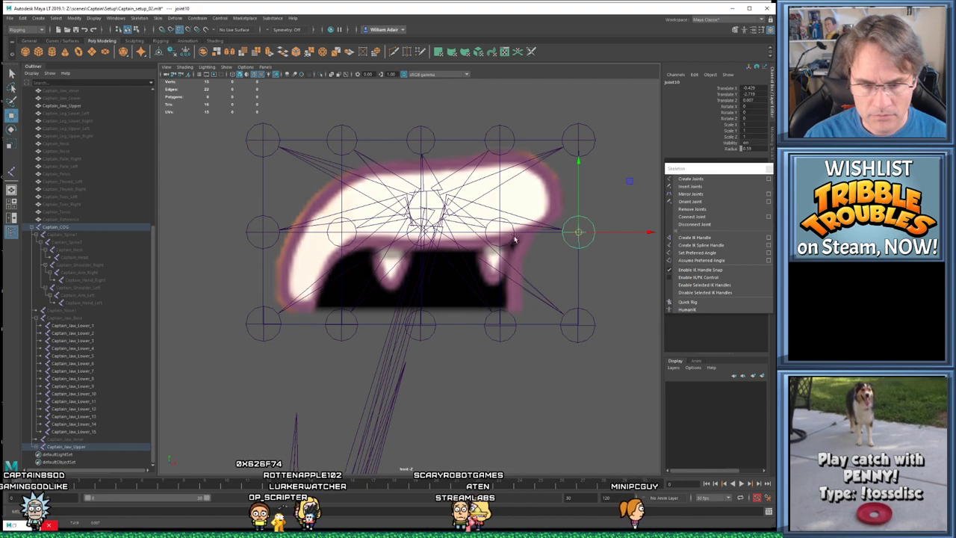
# Line up bottom-row joints 11 to 15 on their circles, nudging joint11 and joint15
pyautogui.click(263, 324)
pyautogui.moveTo(264, 326); pyautogui.dragTo(263, 324)
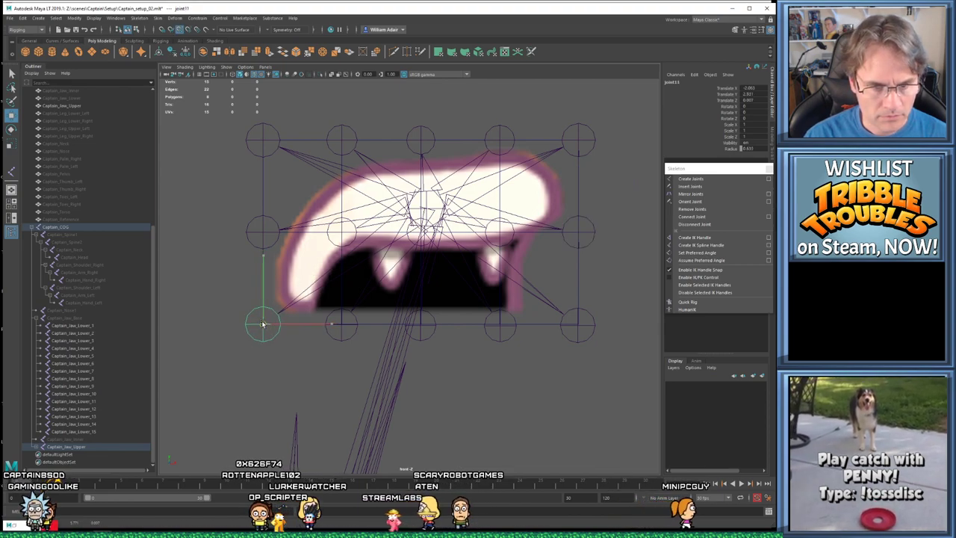
pyautogui.click(343, 336)
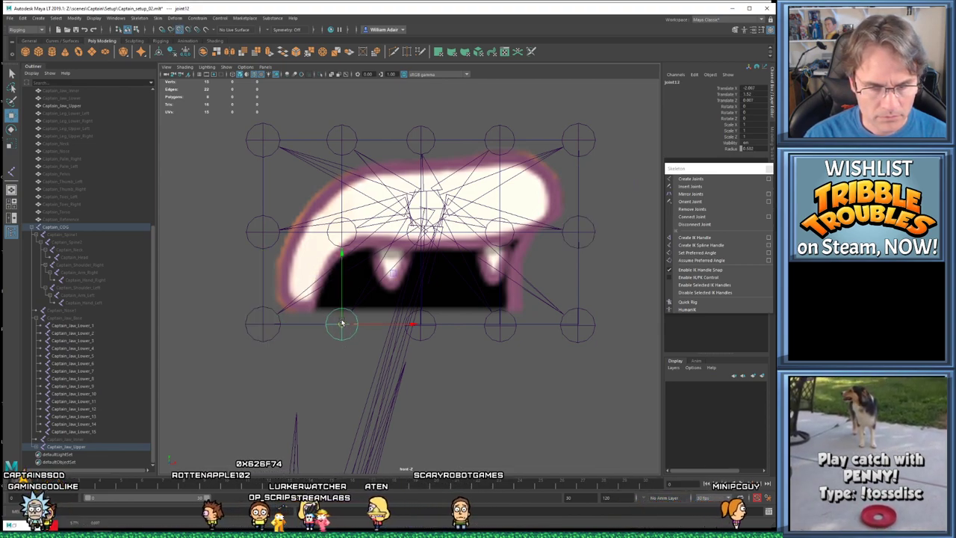
pyautogui.click(422, 336)
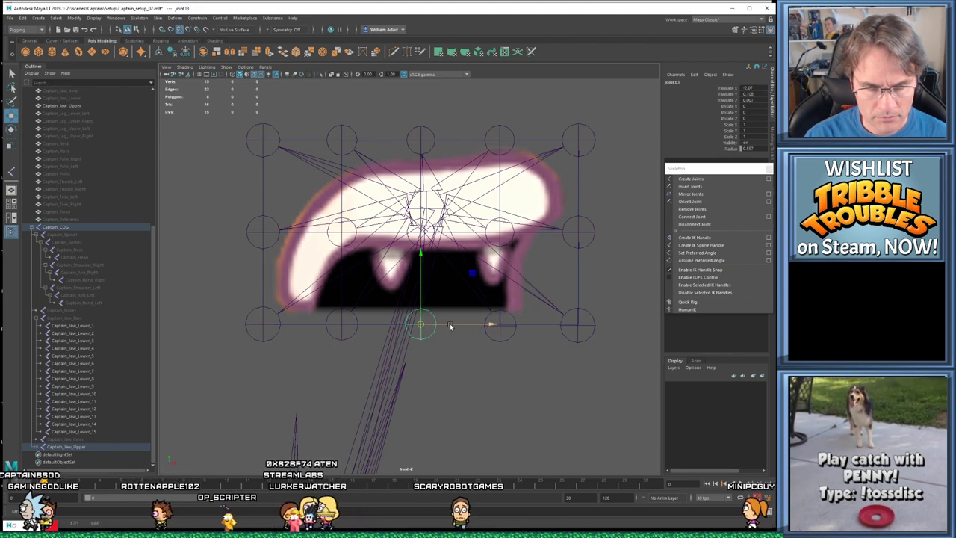
pyautogui.click(501, 337)
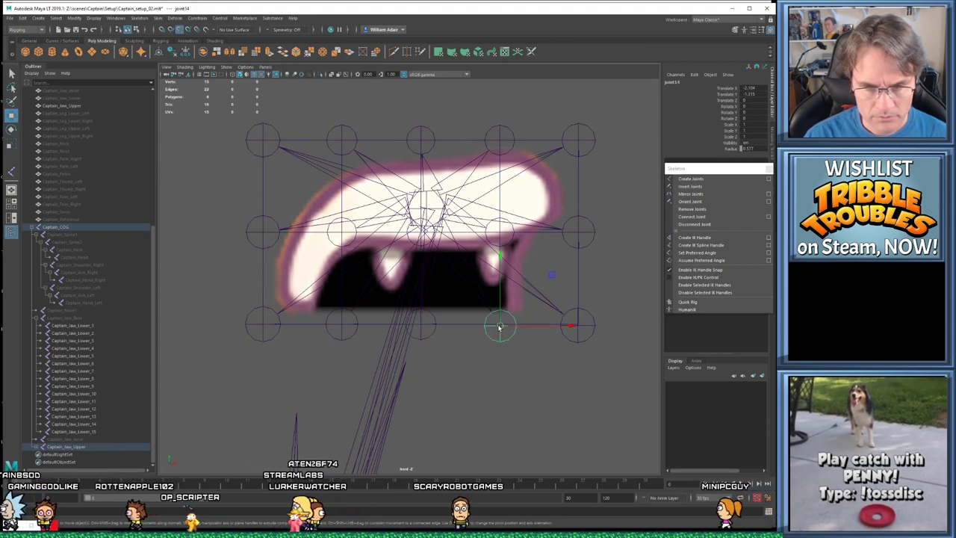
pyautogui.click(576, 334)
pyautogui.moveTo(577, 334); pyautogui.dragTo(578, 331)
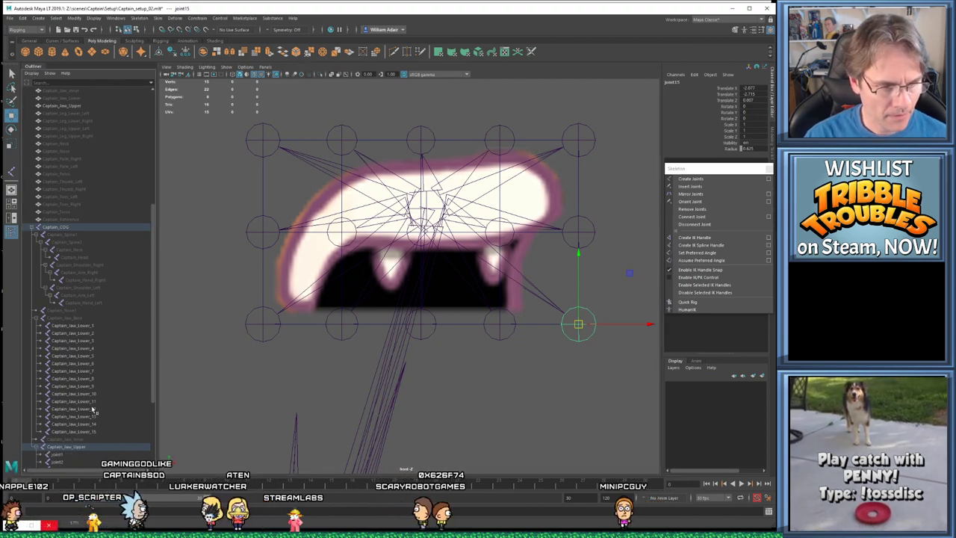
# Adapt the copied lower-jaw name and rename the first joints Captain_Jaw_Upper_1 through Captain_Jaw_Upper_4
pyautogui.press('f')
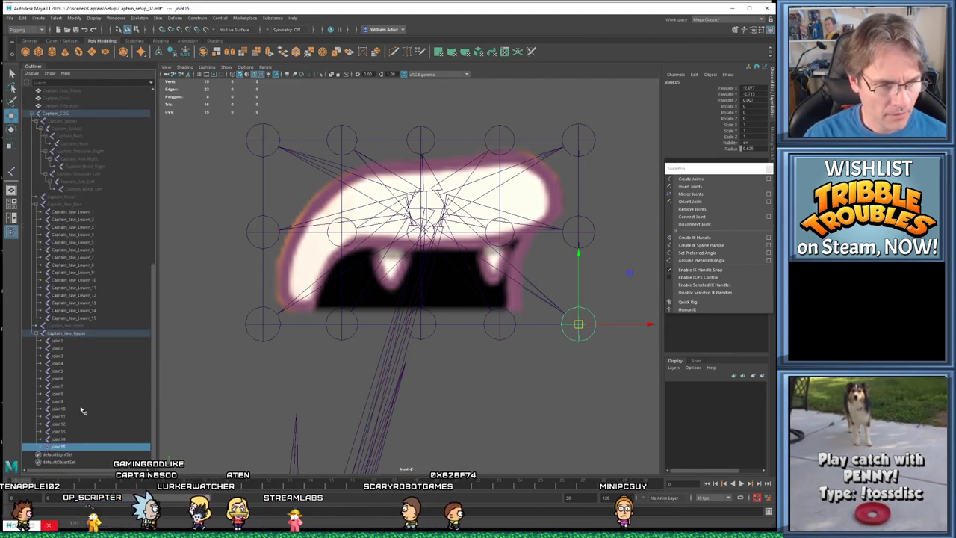
pyautogui.doubleClick(73, 212)
pyautogui.hotkey('ctrl', 'c')
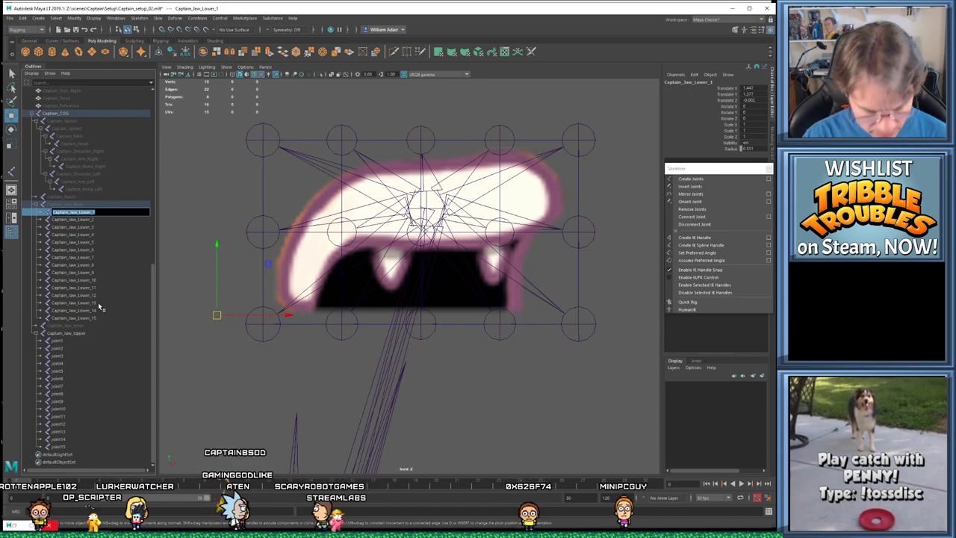
pyautogui.click(63, 341)
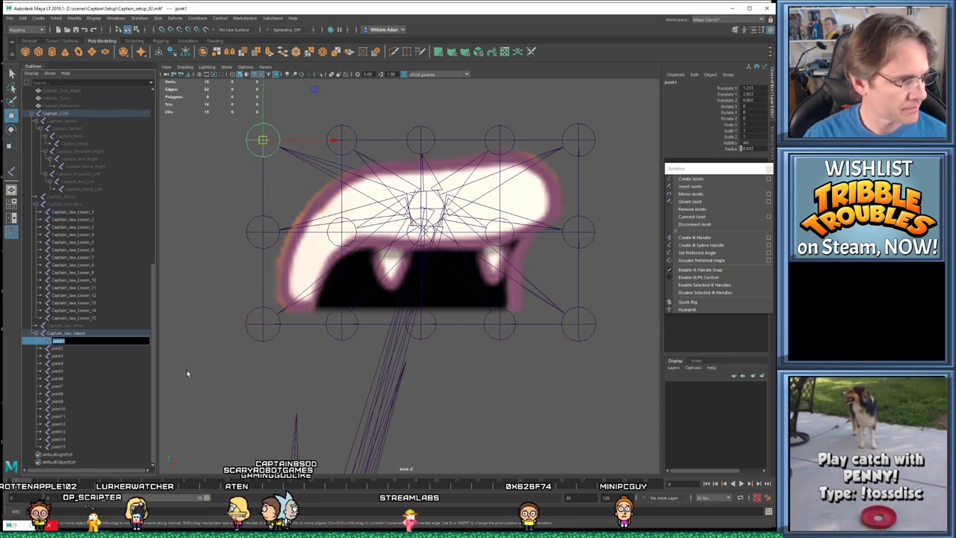
pyautogui.hotkey('ctrl', 'v')
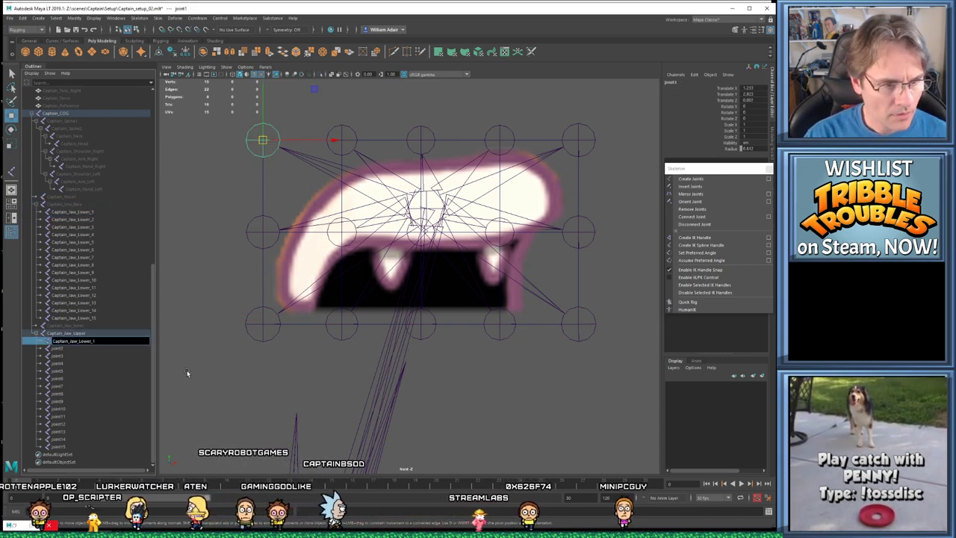
pyautogui.press('Left')
pyautogui.press('Left')
pyautogui.press('BackSpace')
pyautogui.press('BackSpace')
pyautogui.press('BackSpace')
pyautogui.press('BackSpace')
pyautogui.press('BackSpace')
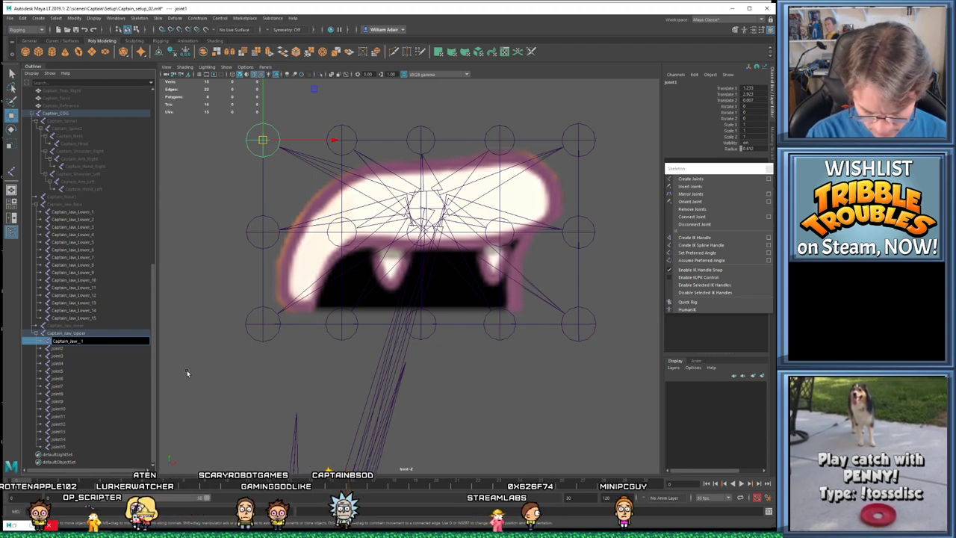
pyautogui.write('Upper_1')
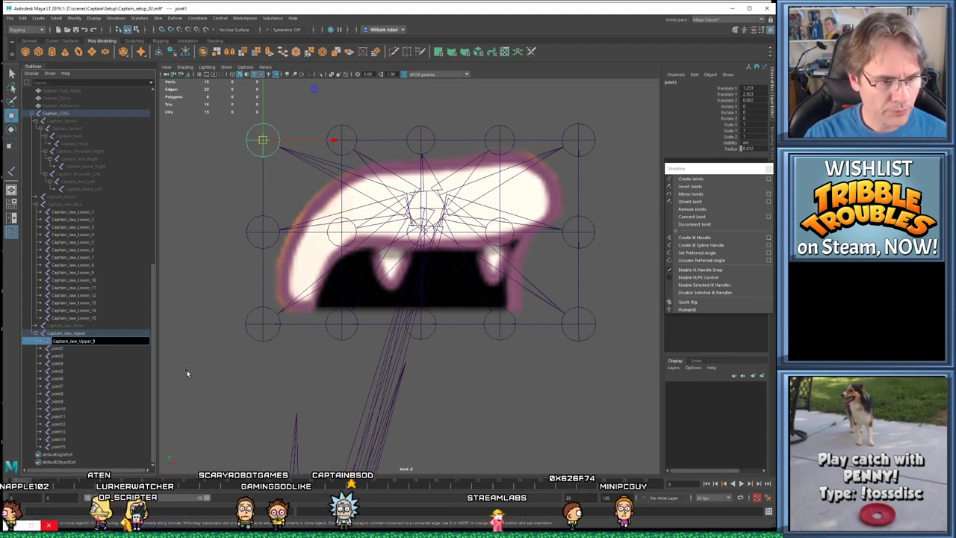
pyautogui.press('Return')
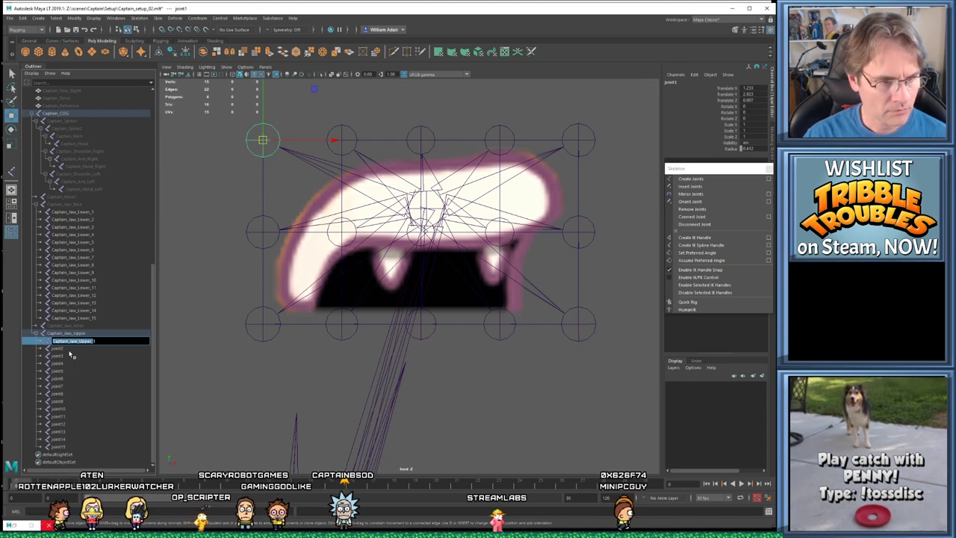
pyautogui.doubleClick(69, 349)
pyautogui.write('2')
pyautogui.press('Return')
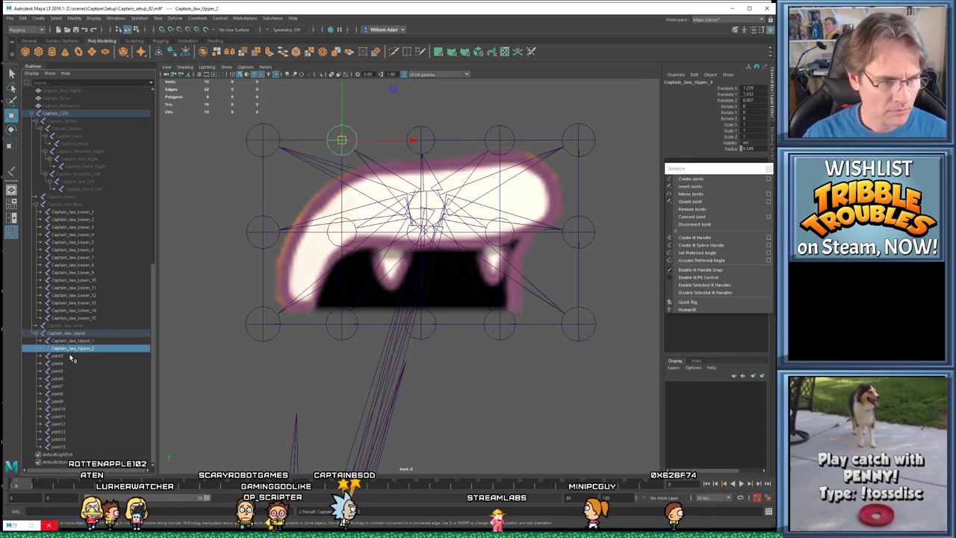
pyautogui.doubleClick(71, 356)
pyautogui.write('Captain_Jaw_Upper_')
pyautogui.write('3')
pyautogui.press('Return')
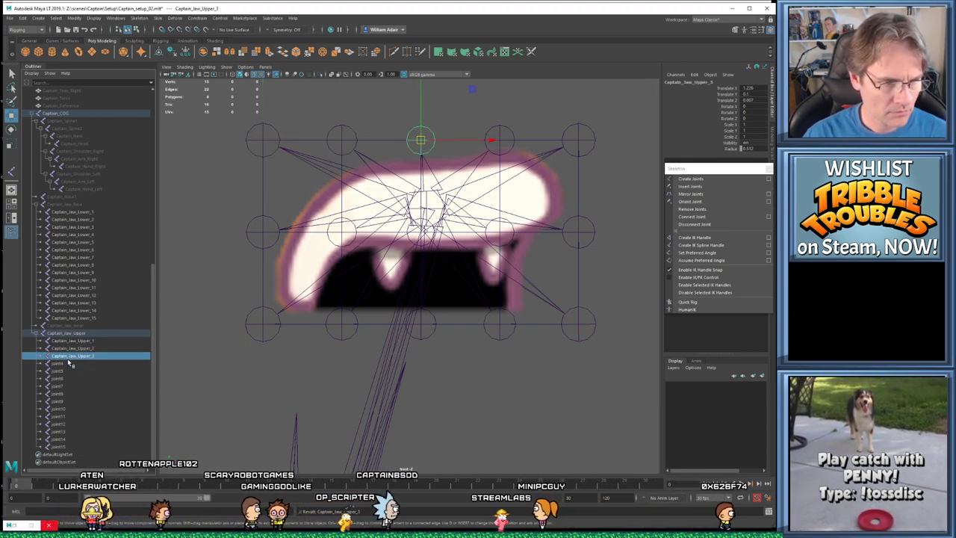
pyautogui.doubleClick(69, 364)
pyautogui.write('Captain_Jaw_Upper_')
pyautogui.write('4')
pyautogui.press('Return')
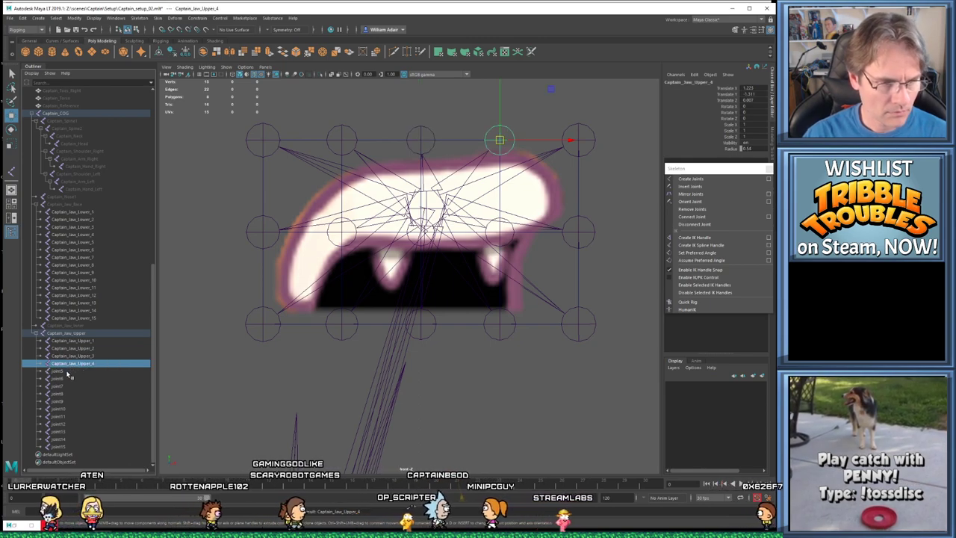
# Rename the next joints Captain_Jaw_Upper_5 through Captain_Jaw_Upper_9
pyautogui.doubleClick(67, 371)
pyautogui.hotkey('ctrl', 'v')
pyautogui.write('5')
pyautogui.press('Return')
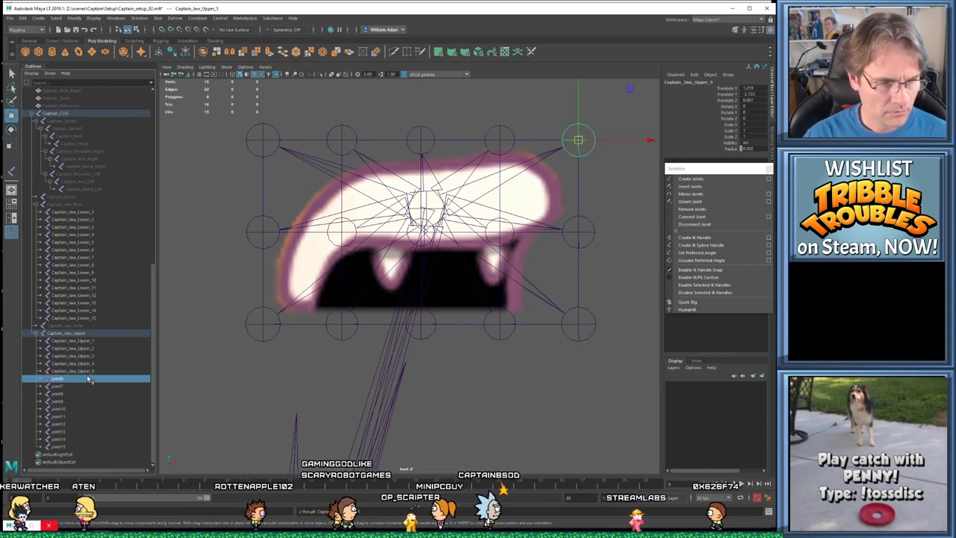
pyautogui.doubleClick(88, 380)
pyautogui.write('Captain_Jaw_Upper_')
pyautogui.write('6')
pyautogui.press('Return')
pyautogui.doubleClick(67, 386)
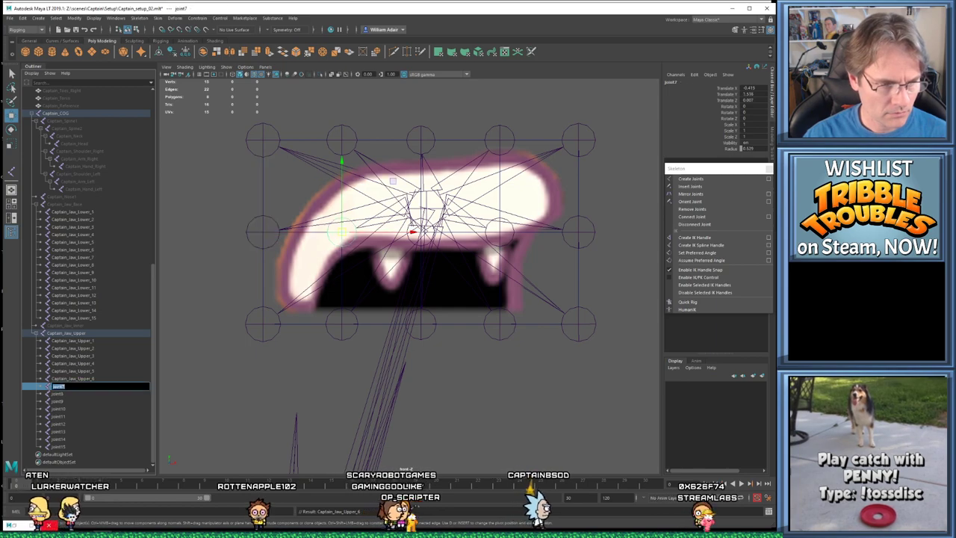
pyautogui.write('7')
pyautogui.press('Return')
pyautogui.doubleClick(74, 394)
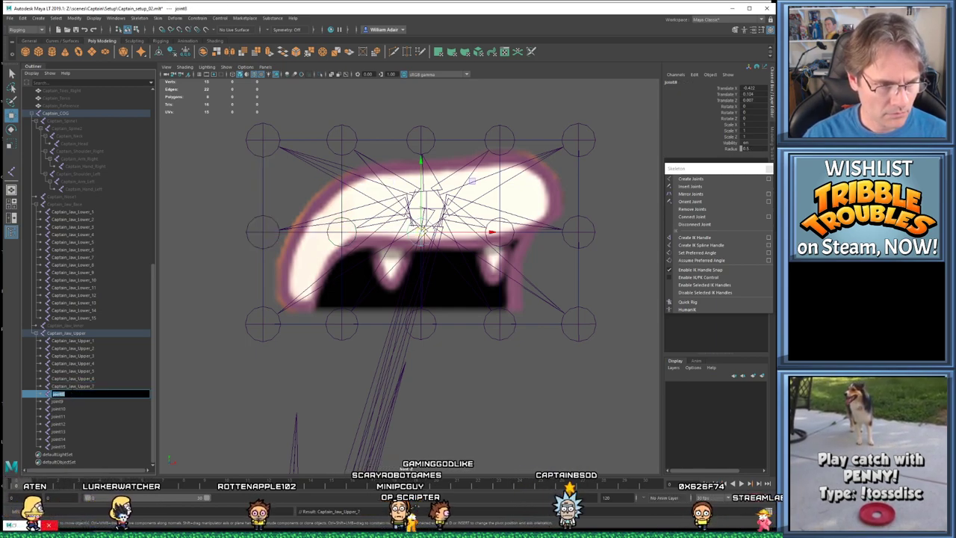
pyautogui.write('8')
pyautogui.press('Return')
pyautogui.doubleClick(64, 401)
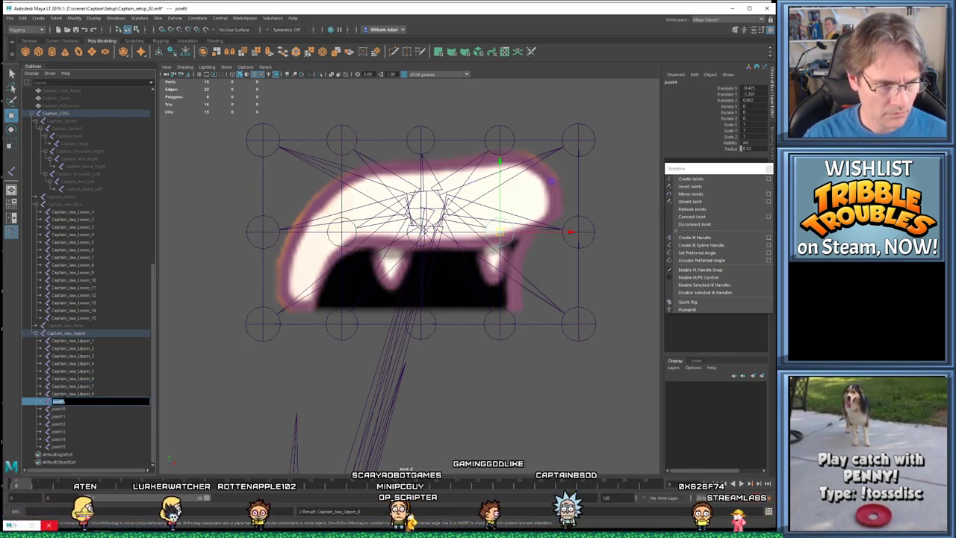
pyautogui.write('9')
pyautogui.press('Return')
# Rename the remaining joints, ending with Captain_Jaw_Upper_11 through Captain_Jaw_Upper_15
pyautogui.click(64, 409)
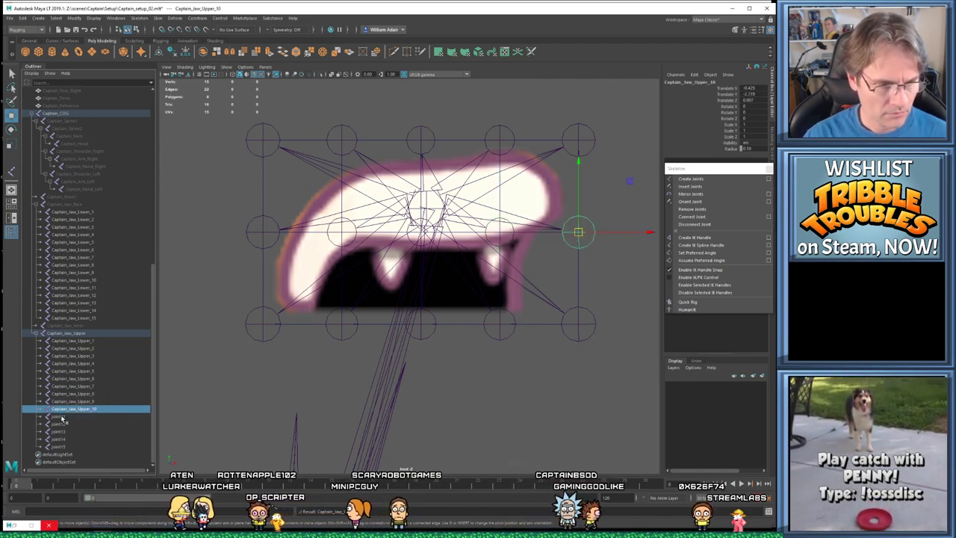
pyautogui.doubleClick(62, 417)
pyautogui.write('Captain_Jaw_Upper_')
pyautogui.write('11')
pyautogui.press('Return')
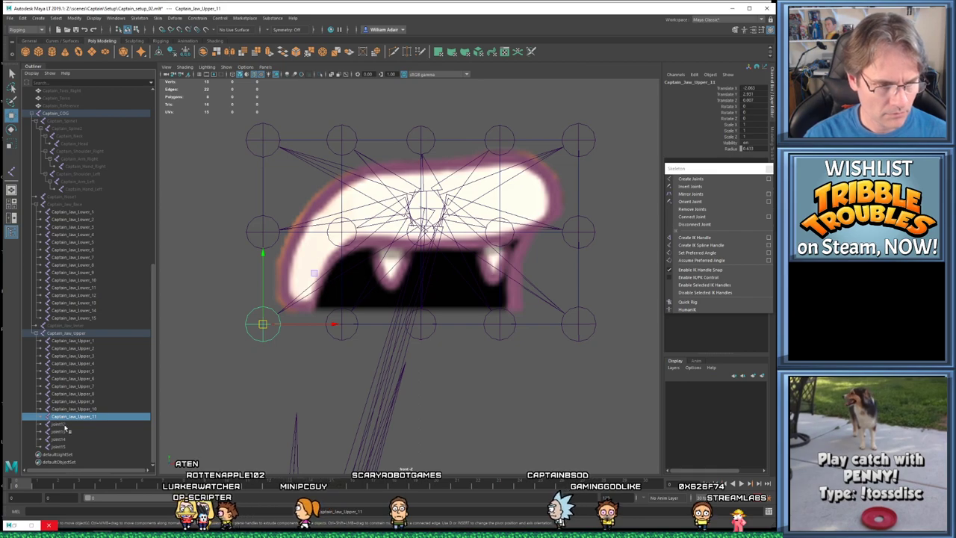
pyautogui.doubleClick(60, 425)
pyautogui.write('Captain_Jaw_Upper_')
pyautogui.write('12')
pyautogui.press('Return')
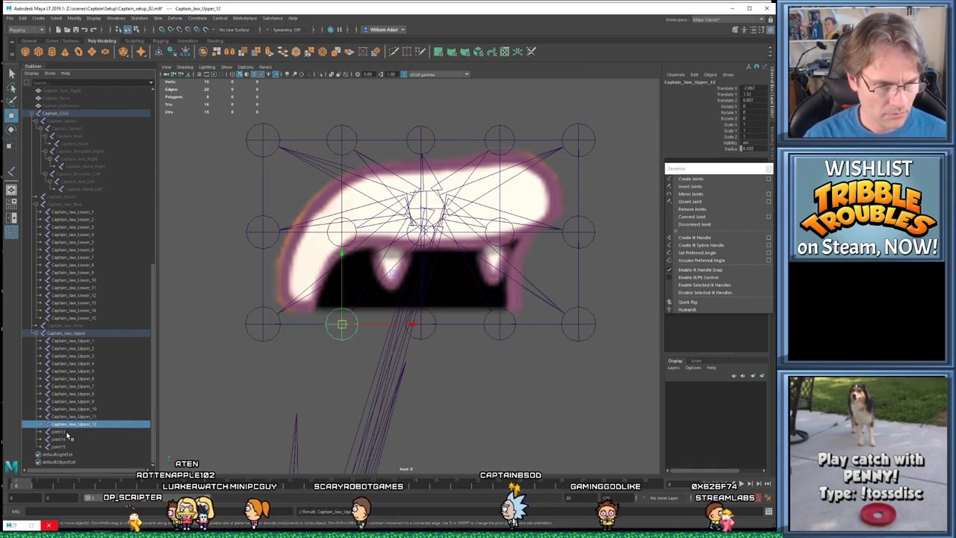
pyautogui.doubleClick(59, 432)
pyautogui.write('Captain_Jaw_Upper_')
pyautogui.write('13')
pyautogui.press('Return')
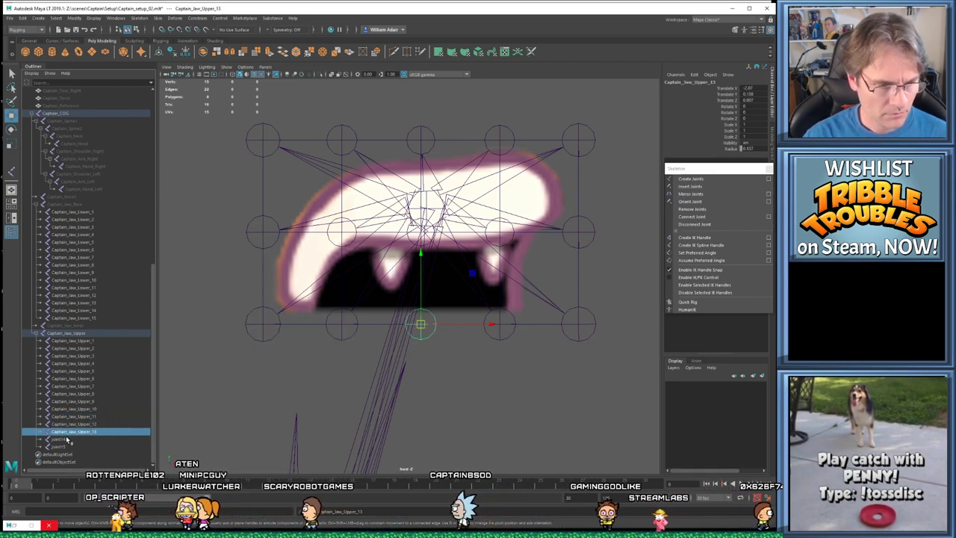
pyautogui.doubleClick(59, 439)
pyautogui.write('Captain_Jaw_Upper_')
pyautogui.write('14')
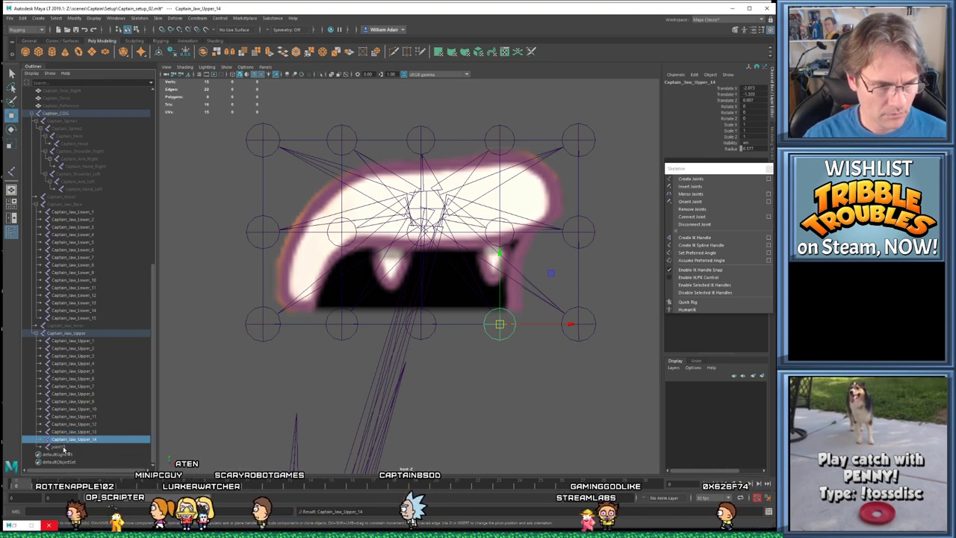
pyautogui.press('Return')
pyautogui.doubleClick(59, 446)
pyautogui.write('Captain_Jaw_Upper_')
pyautogui.write('15')
pyautogui.press('Return')
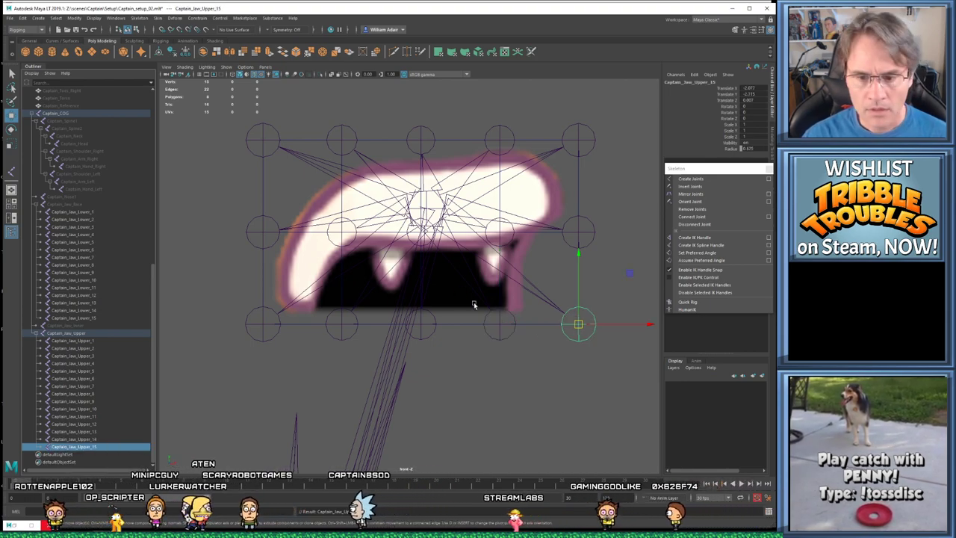
pyautogui.scroll(-5, 463, 294)
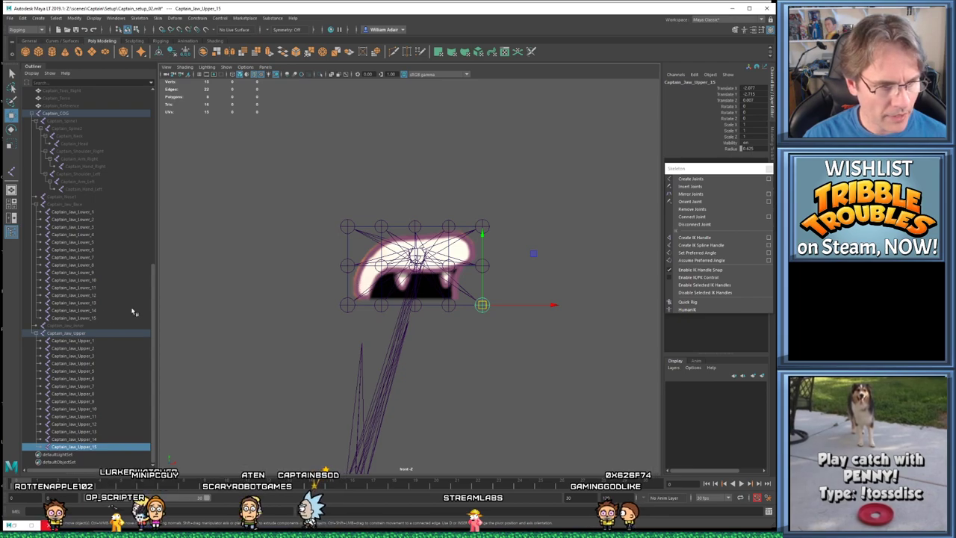
# Hide the Captain_Jaw_Upper joints with Visibility 0, then select Captain_Jaw_Base, Captain_Jaw_Inner and the lower-jaw mesh
pyautogui.click(67, 332)
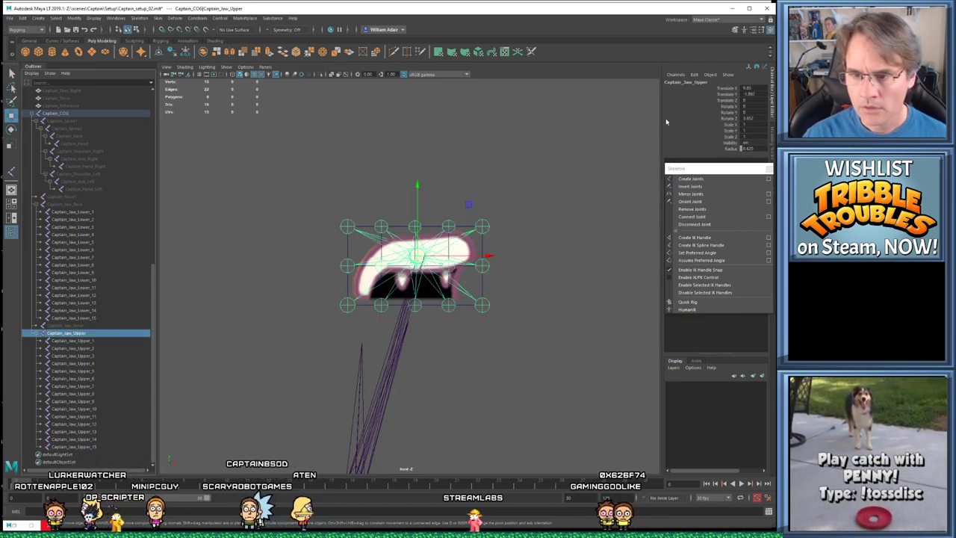
pyautogui.write('0')
pyautogui.press('Return')
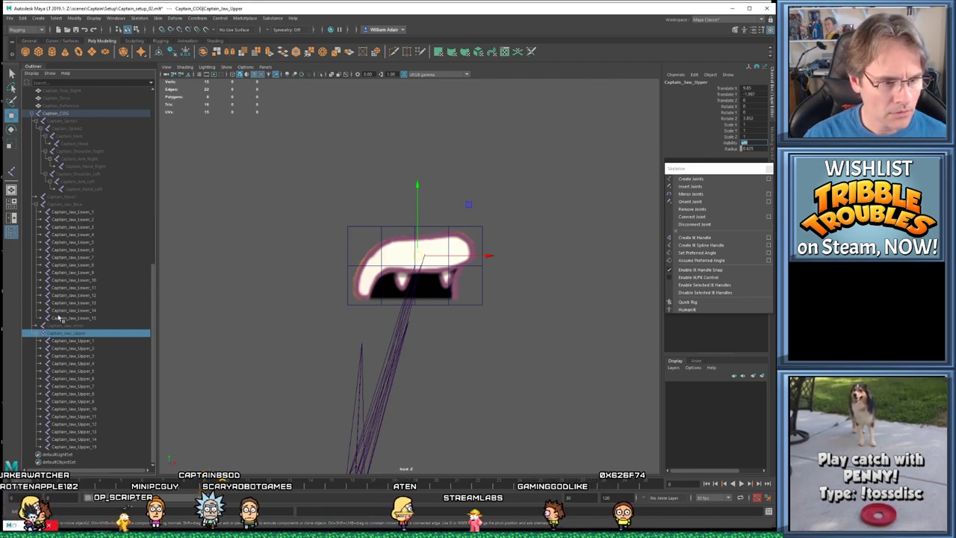
pyautogui.click(71, 205)
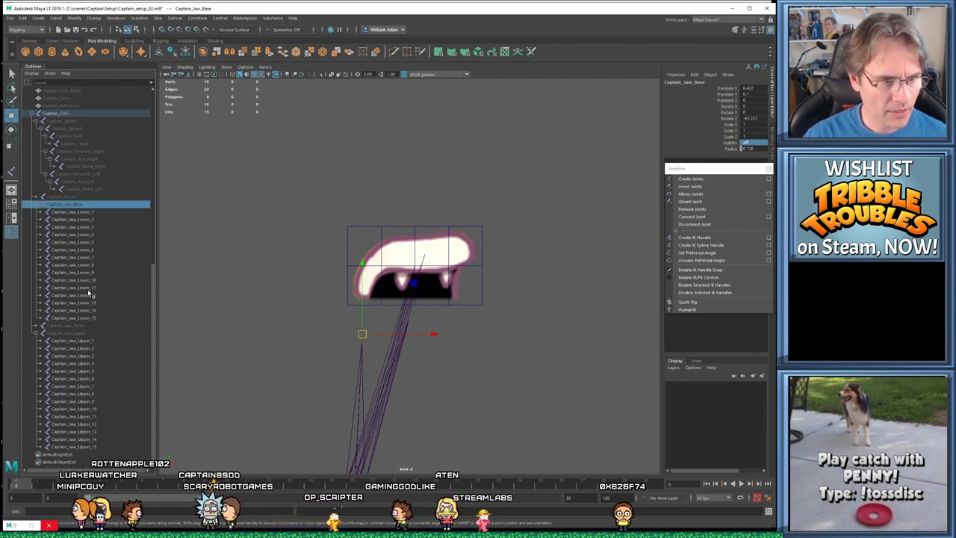
pyautogui.scroll(10, 86, 291)
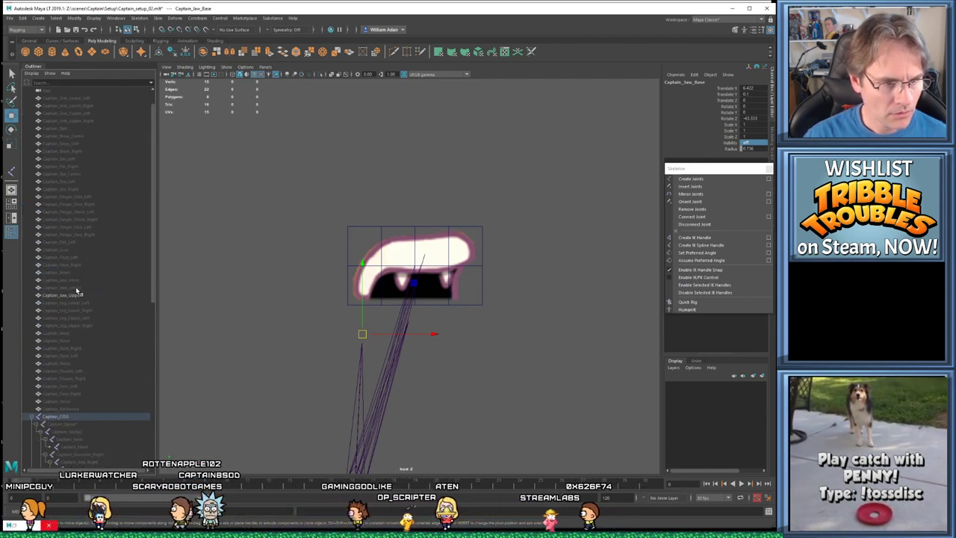
pyautogui.moveTo(76, 290); pyautogui.dragTo(77, 280)
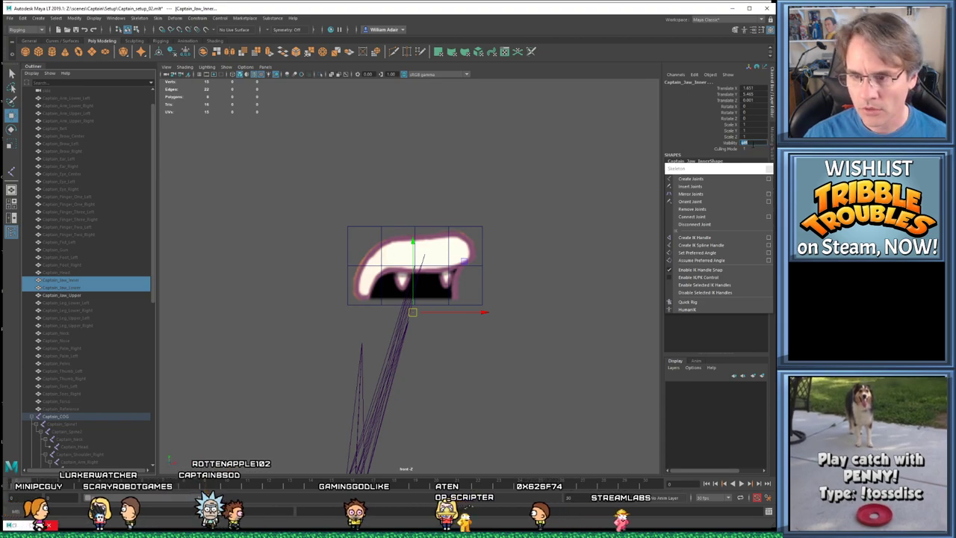
# Reselect the Captain_Jaw_Upper group, step to Captain_Jaw_Inner, then clear the selection
pyautogui.click(268, 204)
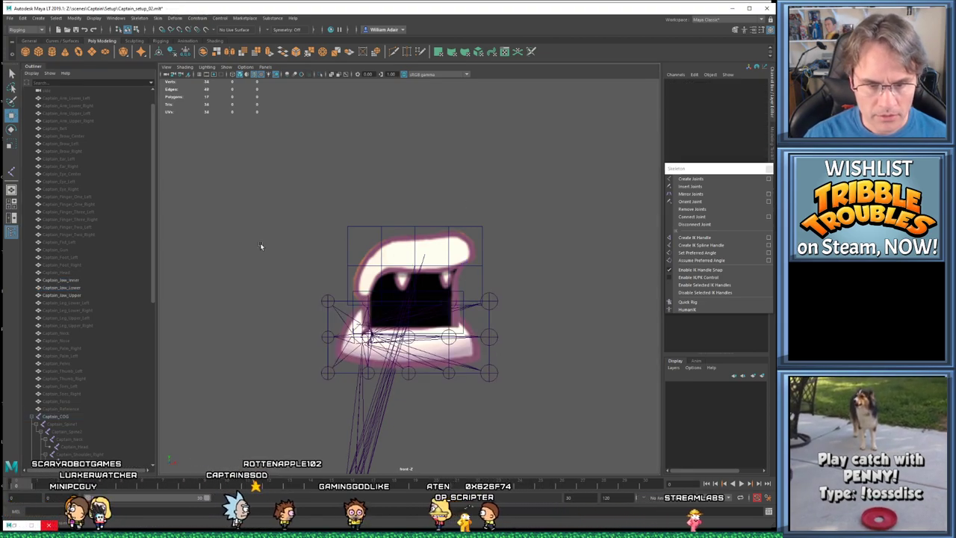
pyautogui.scroll(2, 262, 272)
pyautogui.scroll(-10, 125, 350)
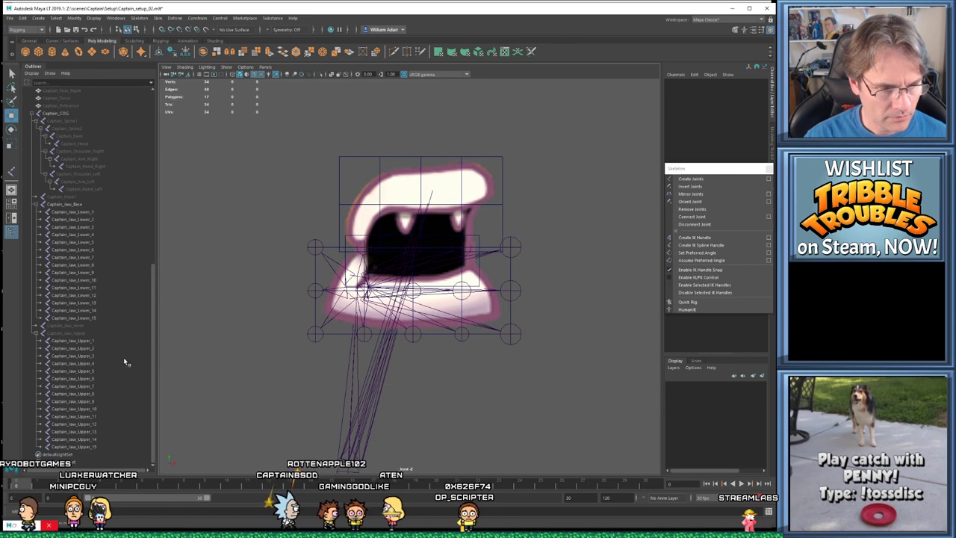
pyautogui.click(79, 333)
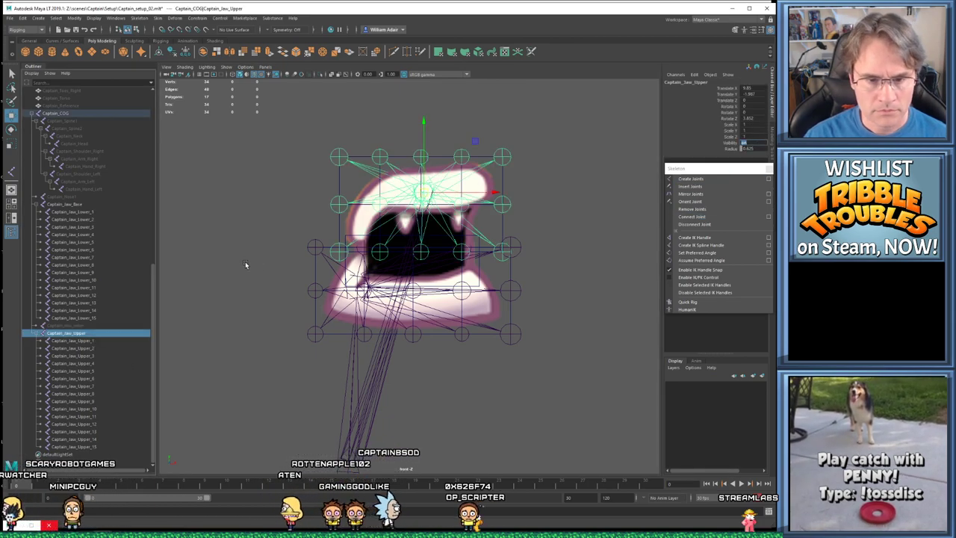
pyautogui.press('Left')
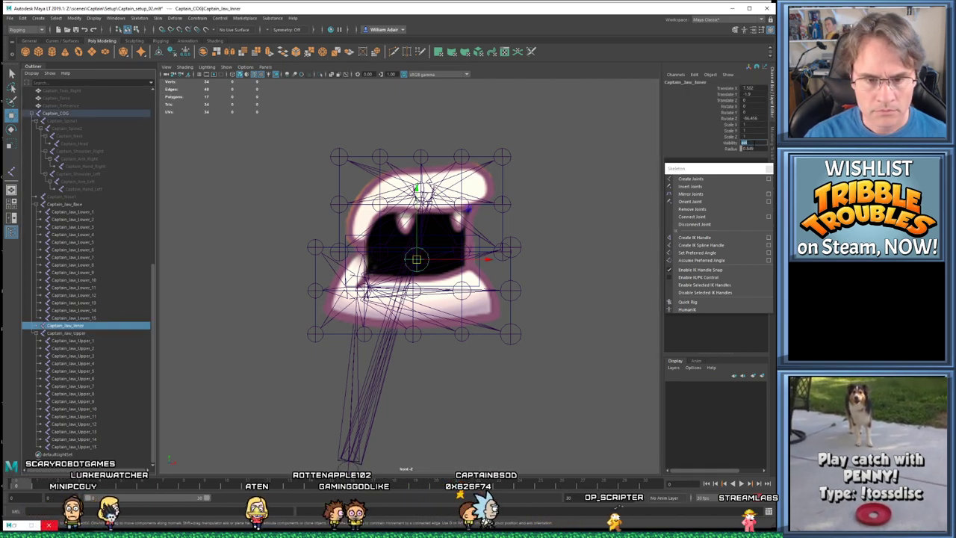
pyautogui.click(533, 279)
pyautogui.scroll(-2, 524, 326)
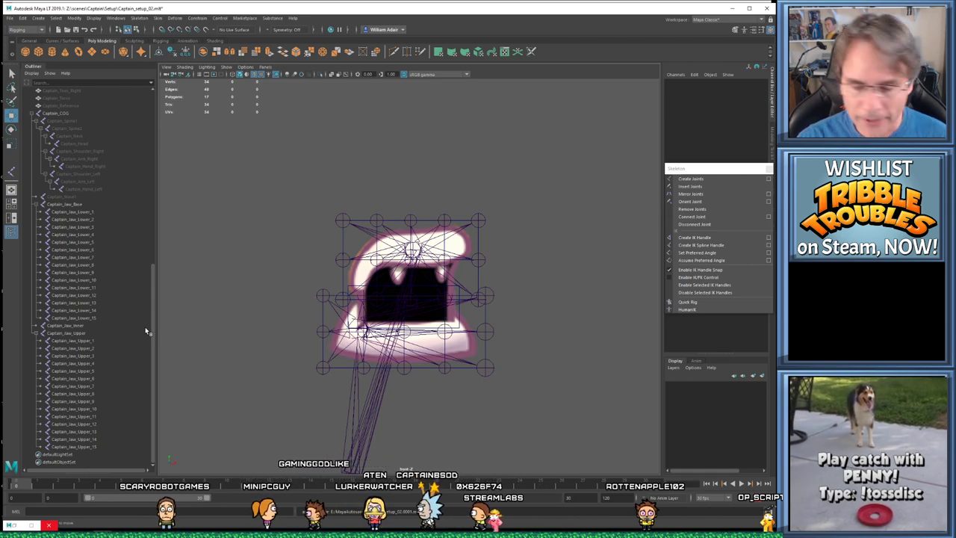
# Hide the three jaw joint groups and set the Inner, Lower and Upper jaw meshes' Visibility to 0
pyautogui.click(60, 203)
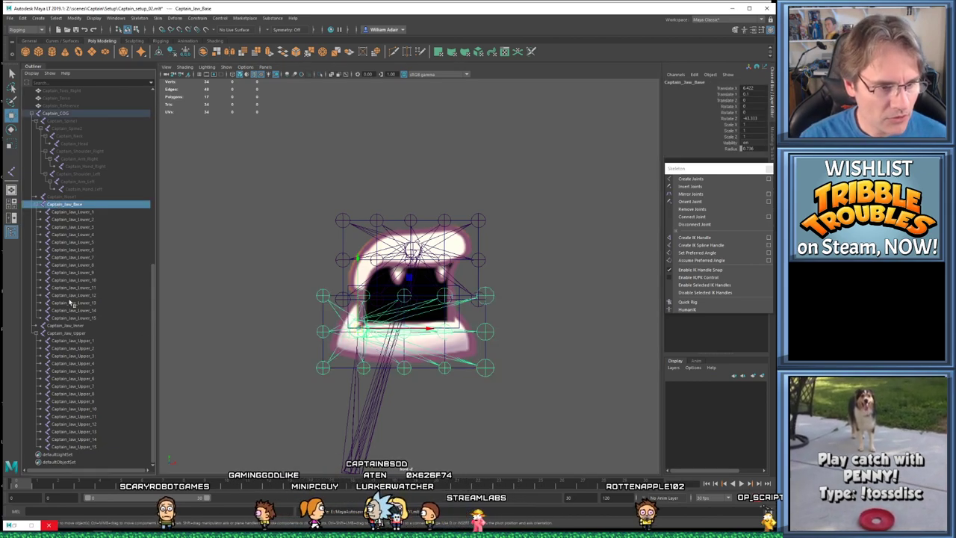
pyautogui.keyDown('ctrl'); pyautogui.moveTo(66, 325); pyautogui.dragTo(67, 334); pyautogui.keyUp('ctrl')
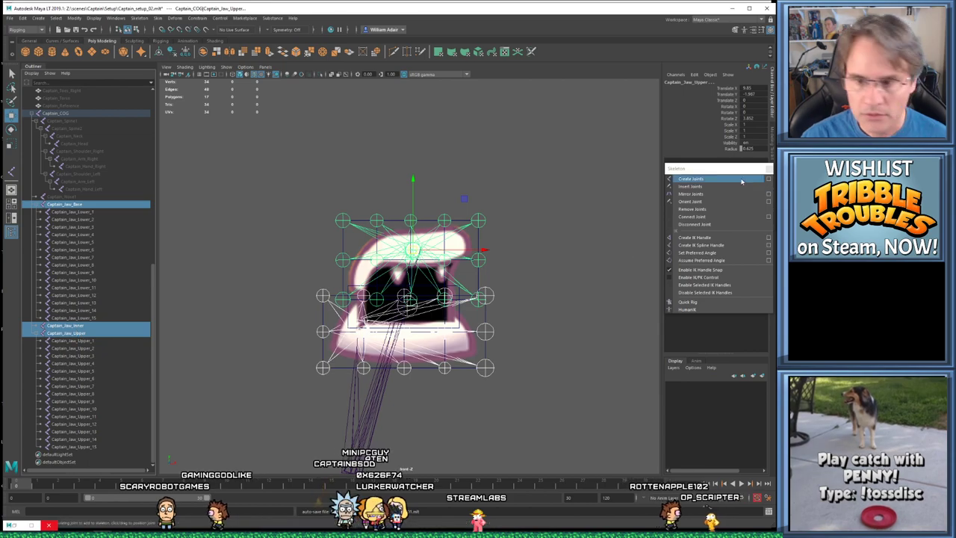
pyautogui.hotkey('ctrl', 'h')
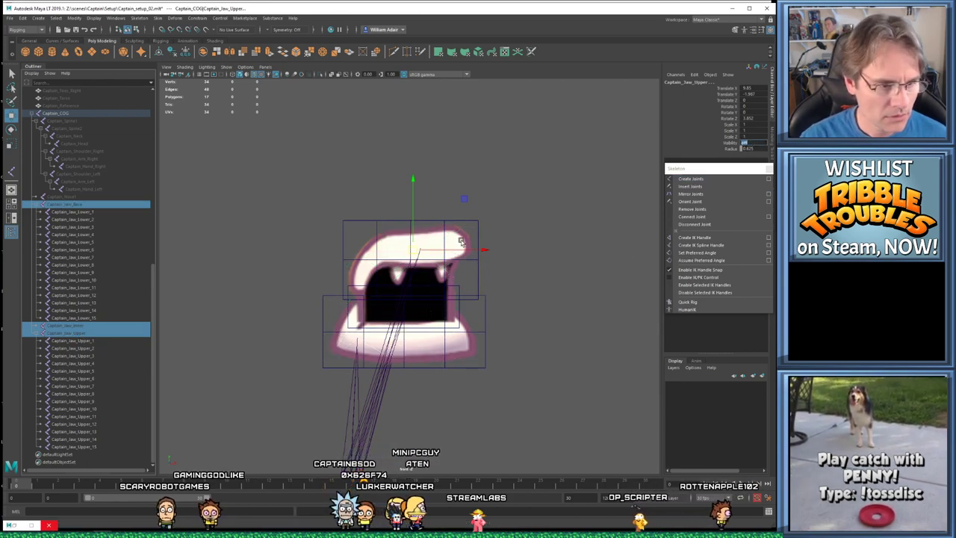
pyautogui.scroll(8, 59, 194)
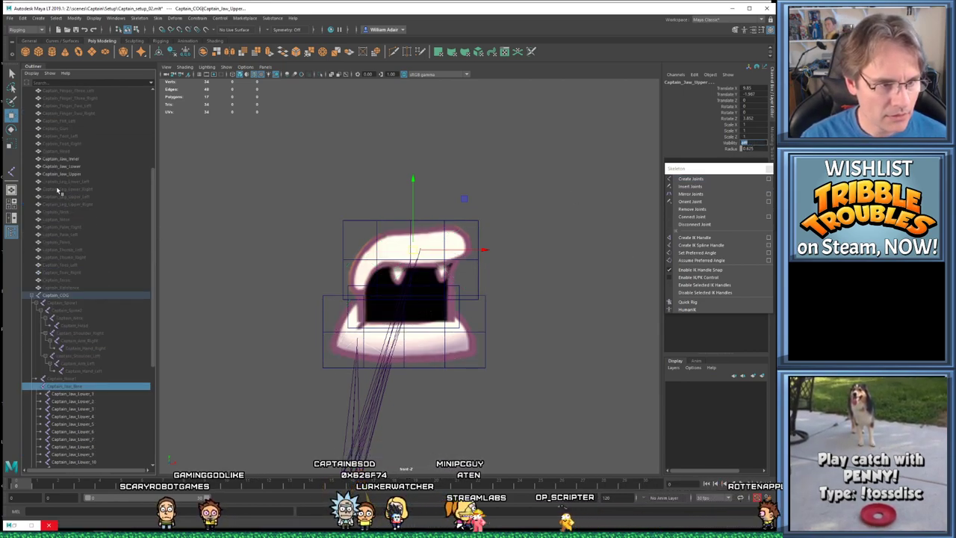
pyautogui.moveTo(64, 159); pyautogui.dragTo(64, 173)
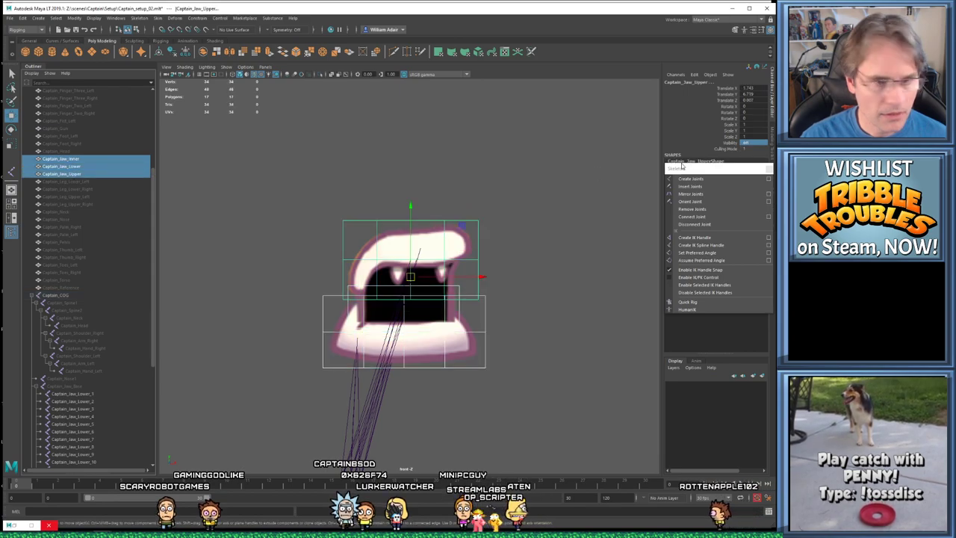
pyautogui.write('0')
pyautogui.press('Return')
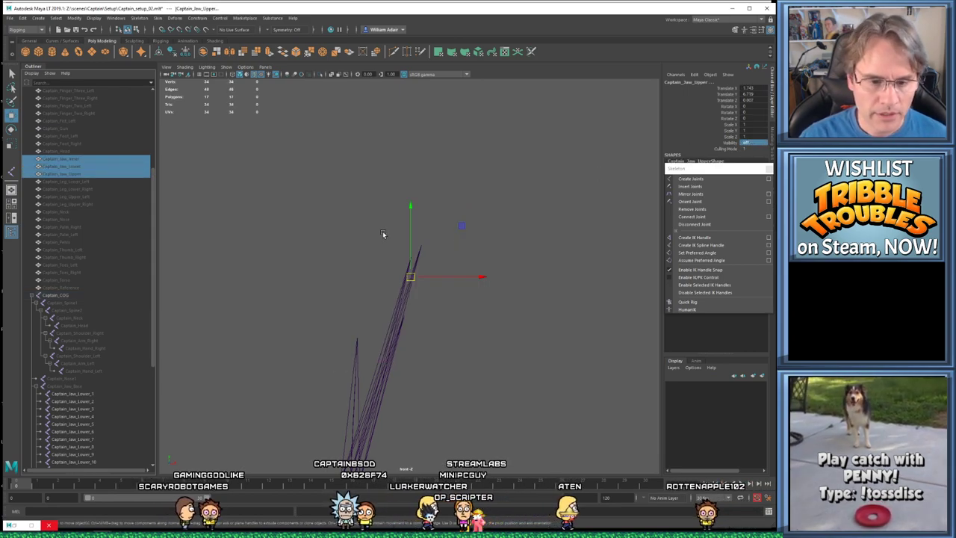
# Collapse the jaw branches and unhide the skeleton from Captain_Spine1 to Captain_Jaw_Upper
pyautogui.scroll(-8, 66, 357)
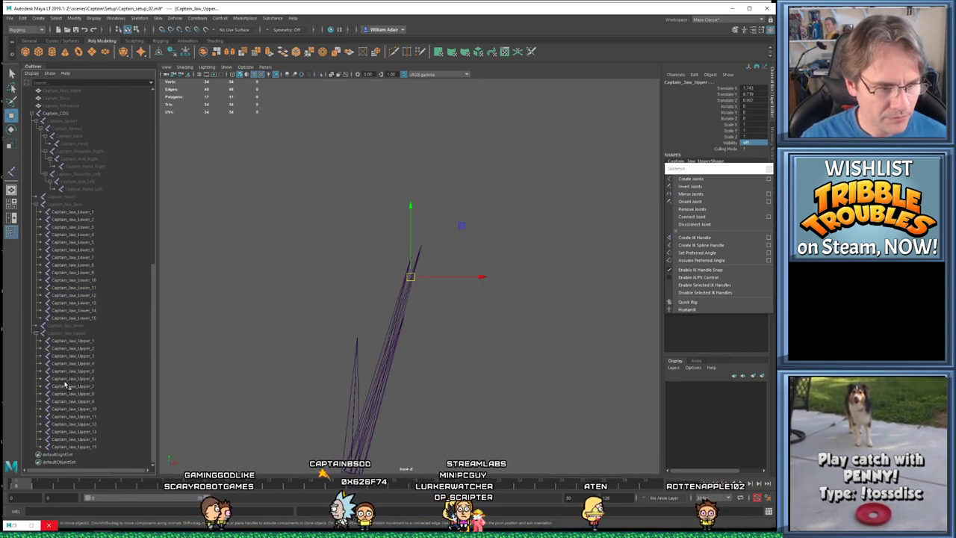
pyautogui.click(34, 335)
pyautogui.click(35, 316)
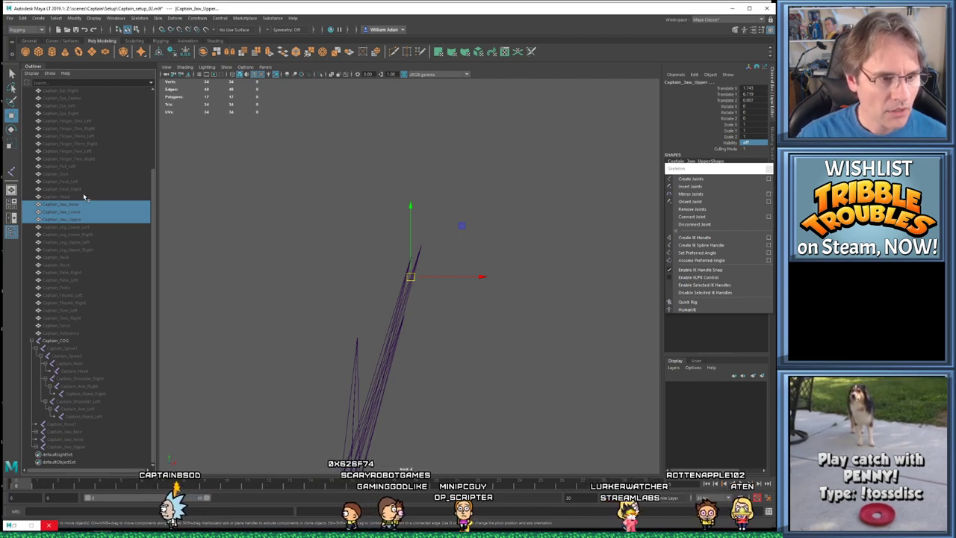
pyautogui.click(82, 348)
pyautogui.keyDown('shift'); pyautogui.click(91, 447); pyautogui.keyUp('shift')
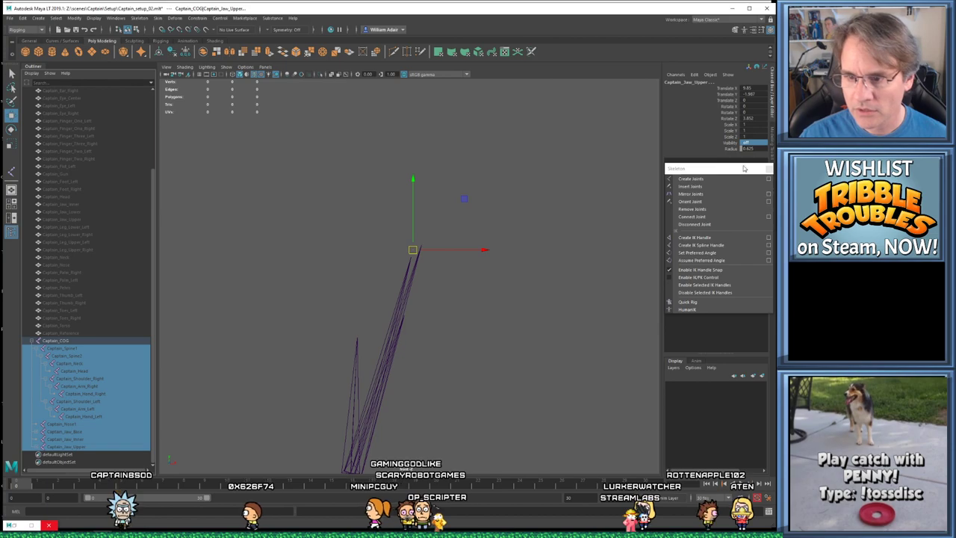
pyautogui.press('Return')
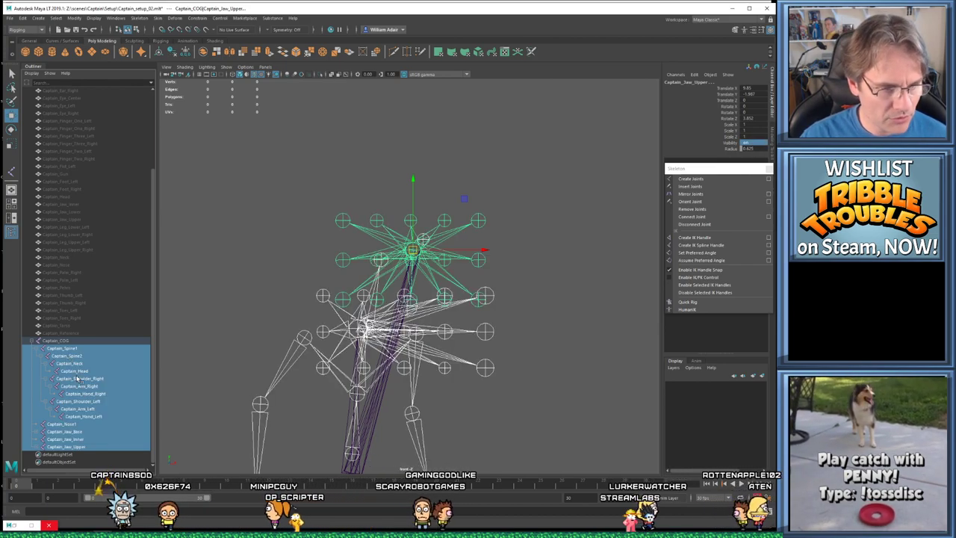
# Hide the three jaw joints again with Ctrl+H
pyautogui.click(78, 319)
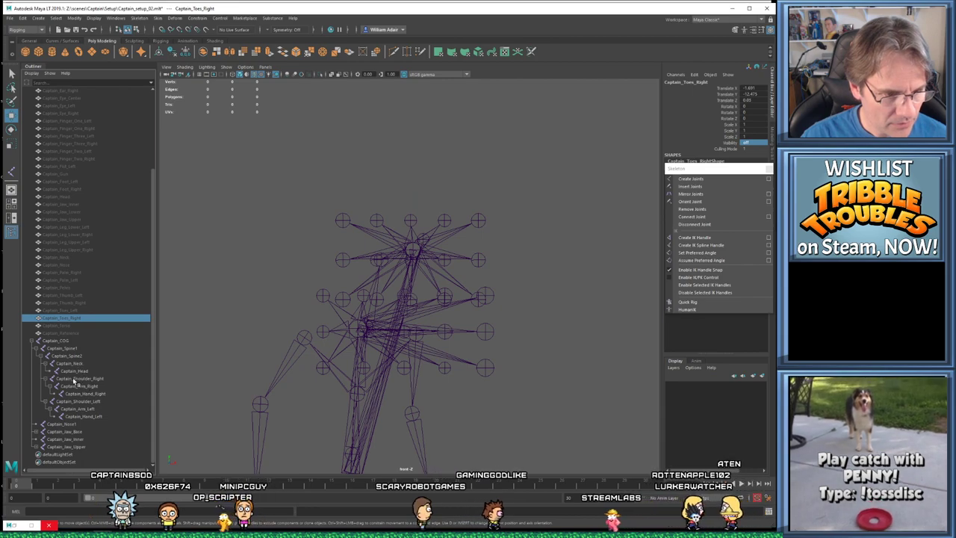
pyautogui.click(56, 447)
pyautogui.keyDown('shift'); pyautogui.click(60, 432); pyautogui.keyUp('shift')
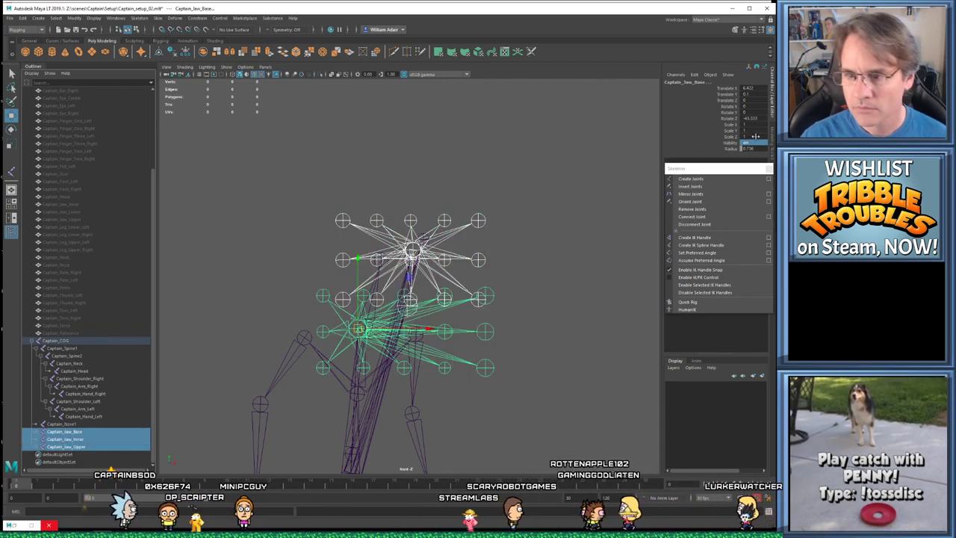
pyautogui.hotkey('ctrl', 'h')
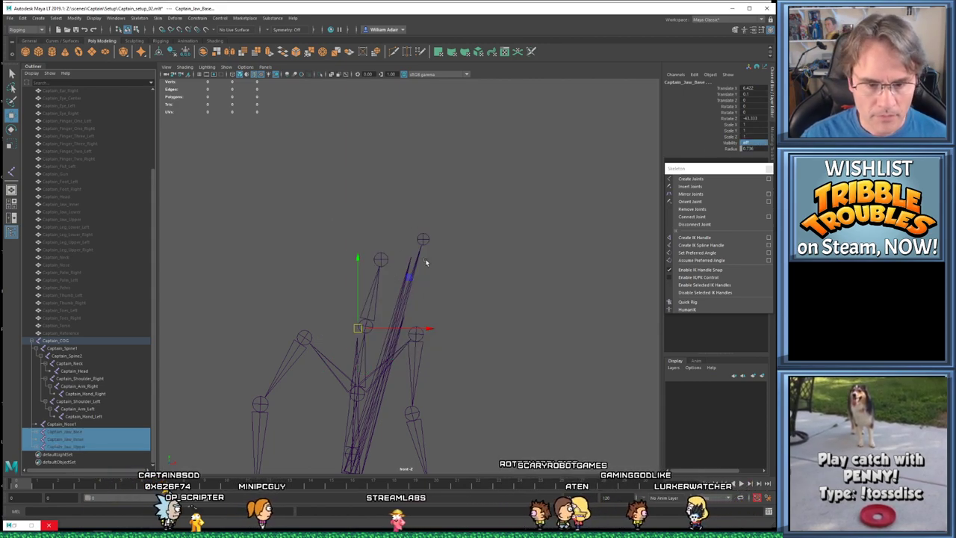
# Set Captain_Reference Visibility to 1 so the character image shows behind the rig
pyautogui.keyDown('alt'); pyautogui.moveTo(426, 261); pyautogui.dragTo(454, 216, button='middle'); pyautogui.keyUp('alt')
pyautogui.scroll(-2, 475, 212)
pyautogui.click(456, 237)
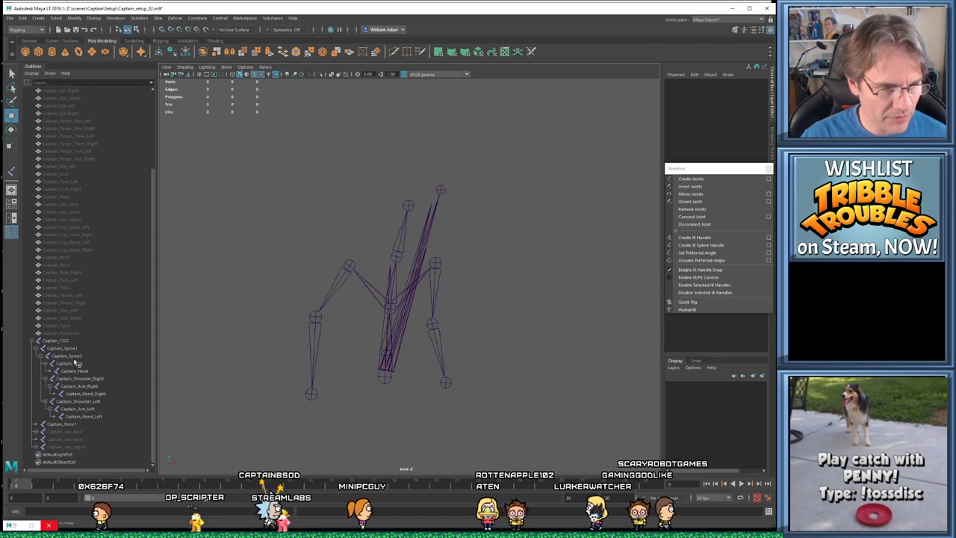
pyautogui.click(77, 333)
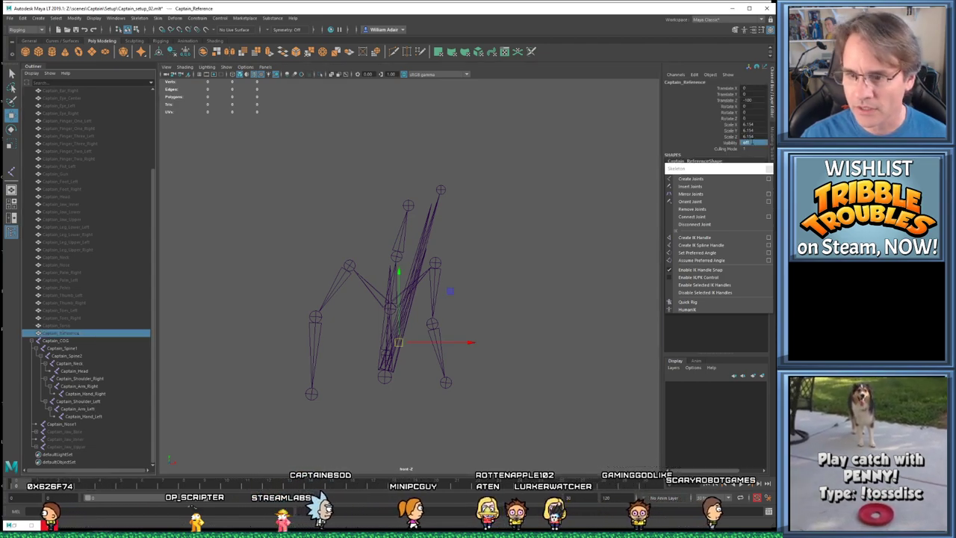
pyautogui.write('1')
pyautogui.press('Return')
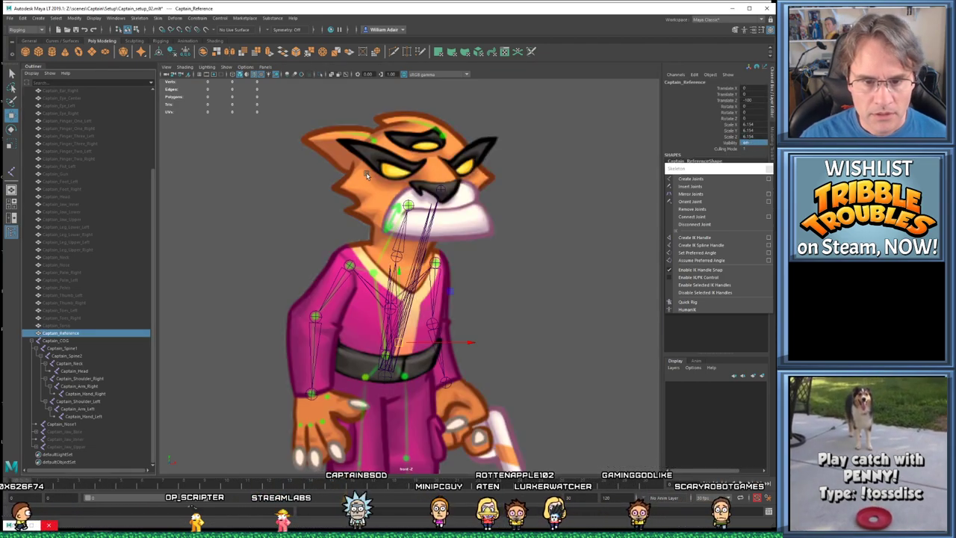
# Unparent Captain_Nose1 through Captain_Jaw_Upper from the skeleton with Shift+P
pyautogui.keyDown('alt'); pyautogui.moveTo(365, 174); pyautogui.dragTo(364, 201, button='middle'); pyautogui.keyUp('alt')
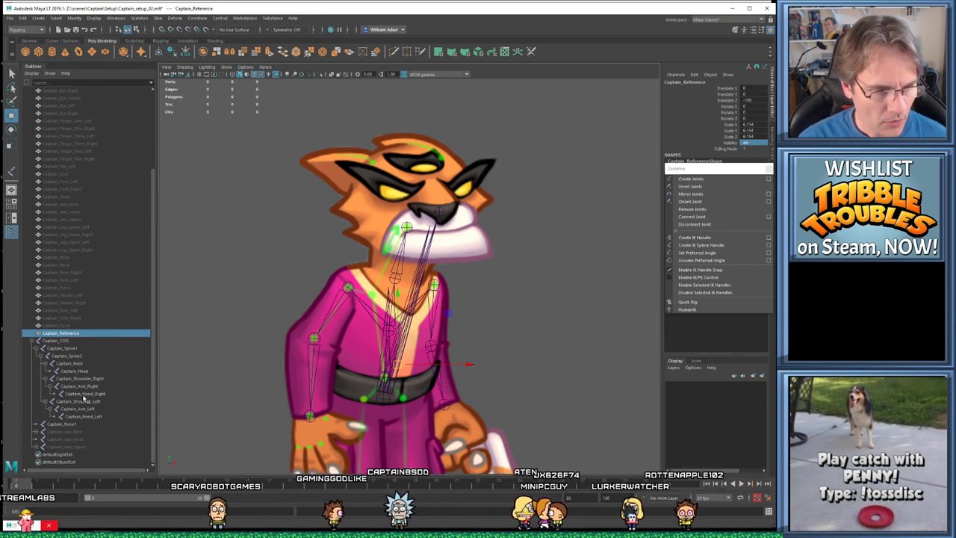
pyautogui.click(61, 349)
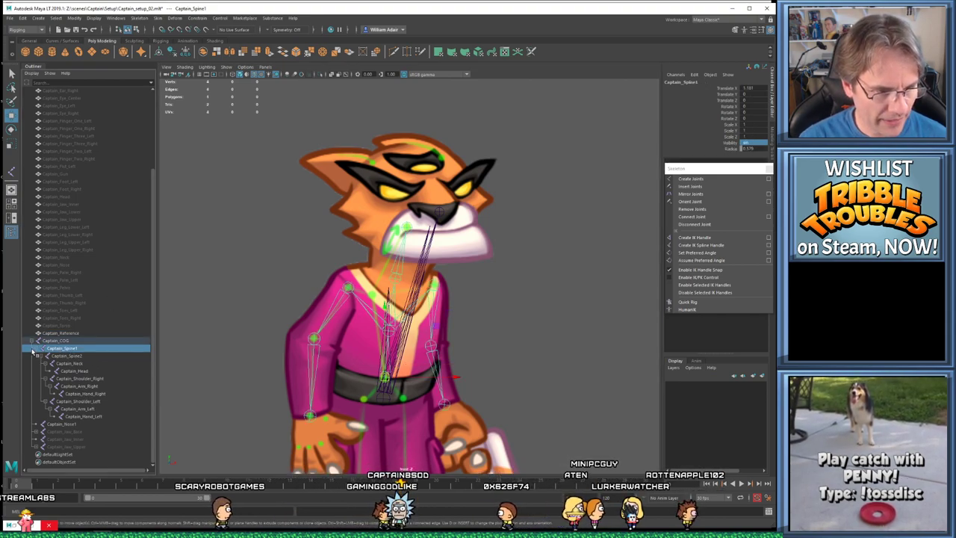
pyautogui.click(65, 432)
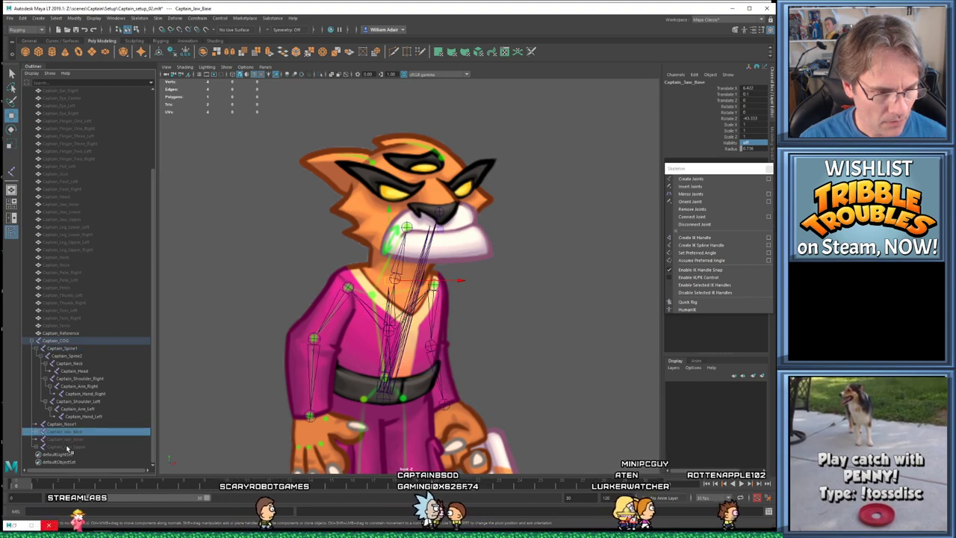
pyautogui.click(62, 423)
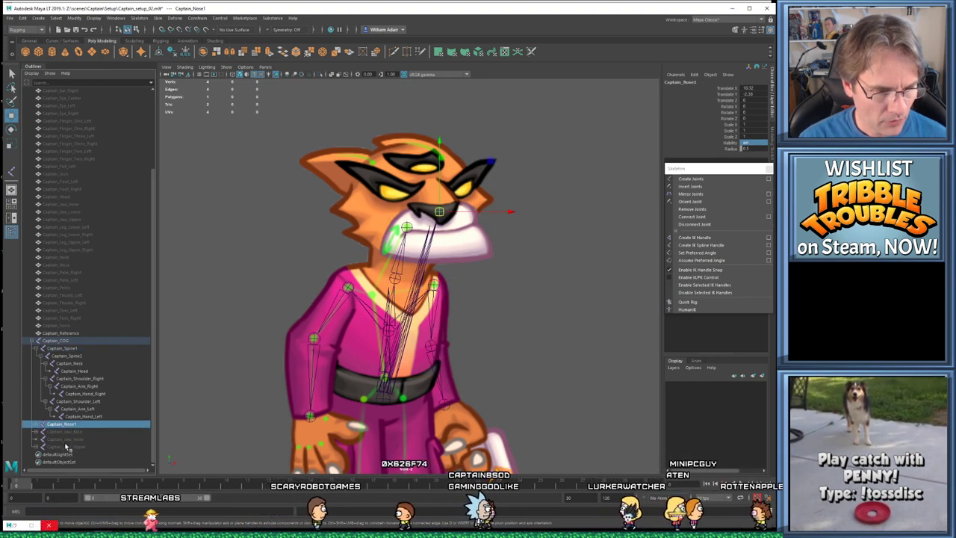
pyautogui.keyDown('shift'); pyautogui.click(80, 445); pyautogui.keyUp('shift')
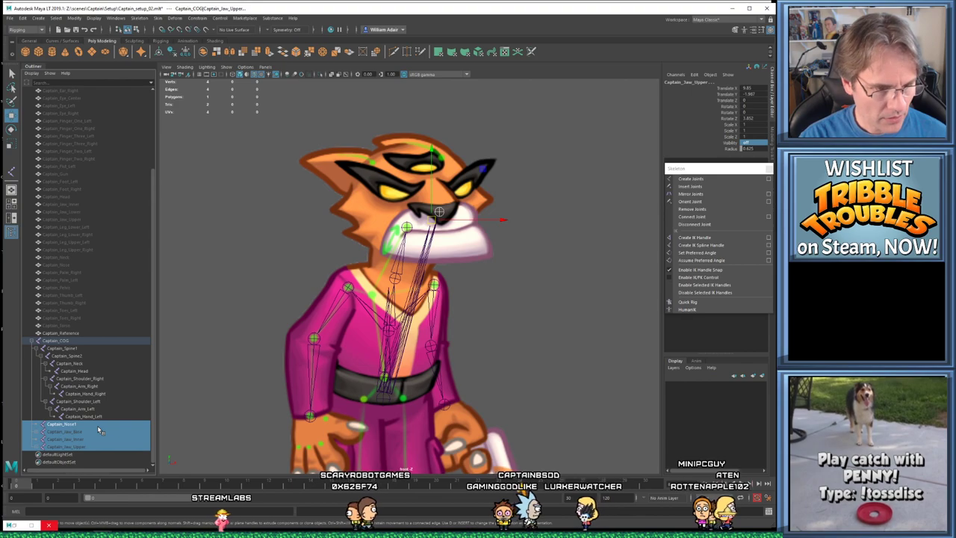
pyautogui.hotkey('shift', 'p')
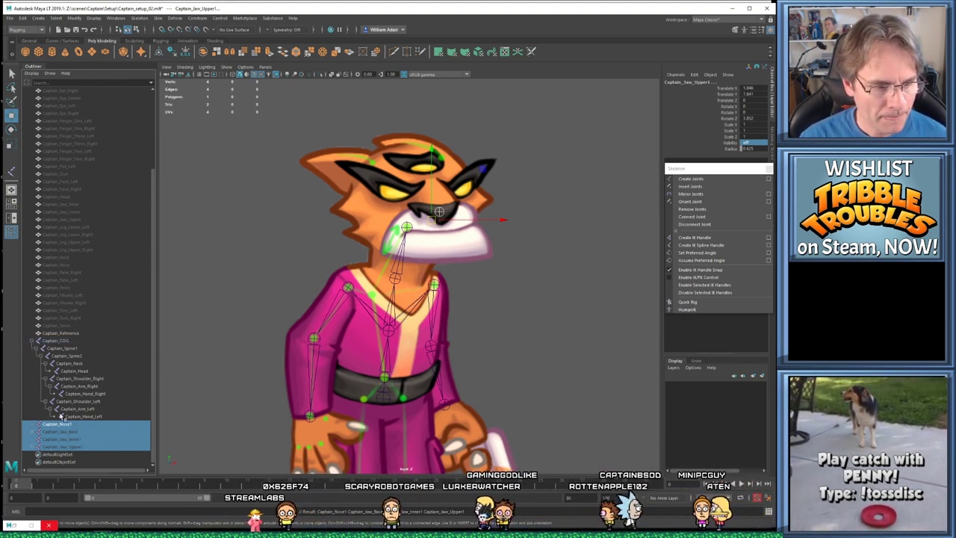
pyautogui.scroll(4, 448, 251)
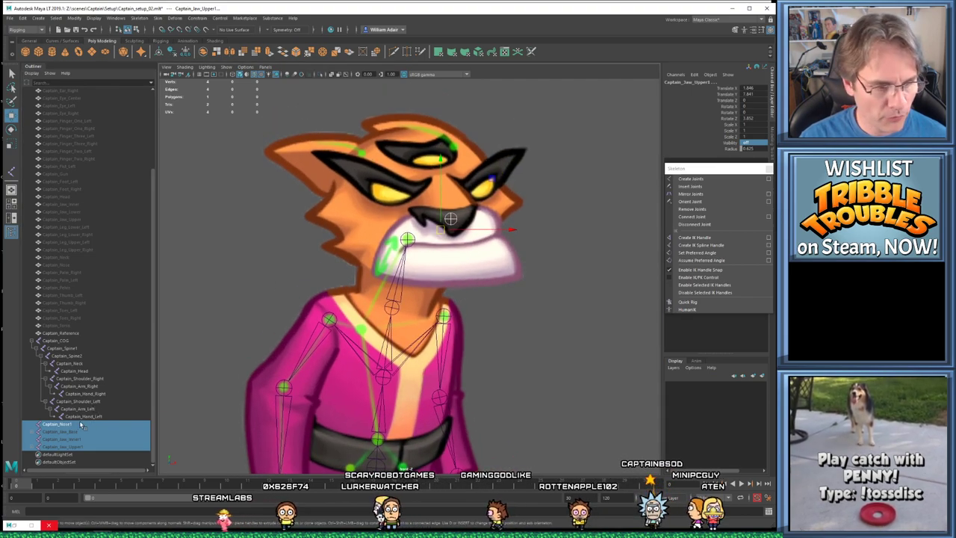
# Parent-constrain Captain_Nose1 to Captain_Head and rotate the head to test it
pyautogui.click(411, 229)
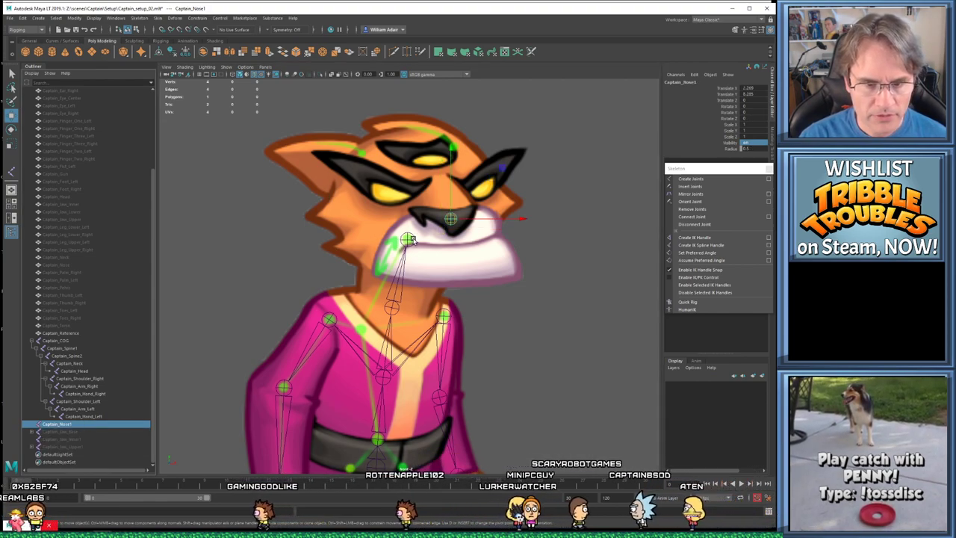
pyautogui.click(413, 262)
pyautogui.keyDown('shift'); pyautogui.click(451, 218); pyautogui.keyUp('shift')
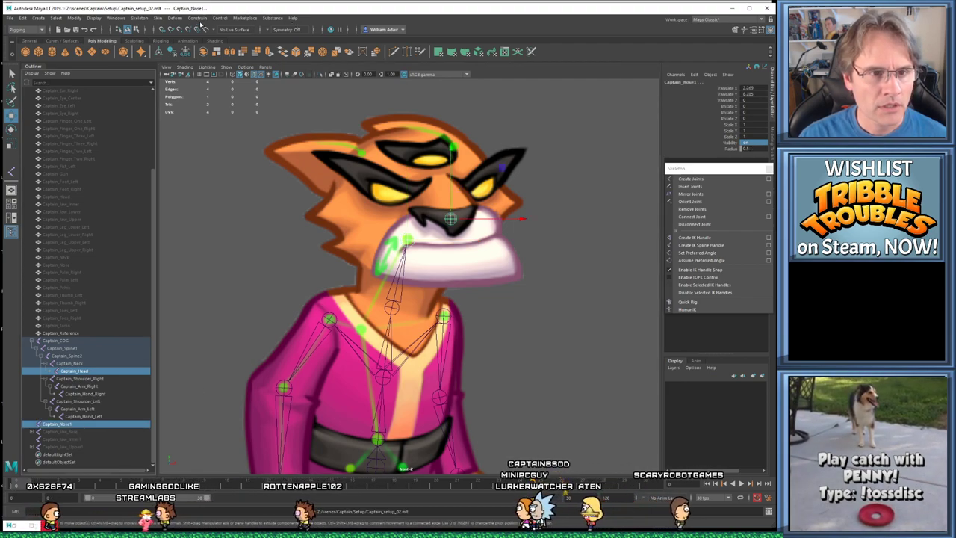
pyautogui.click(198, 18)
pyautogui.click(206, 38)
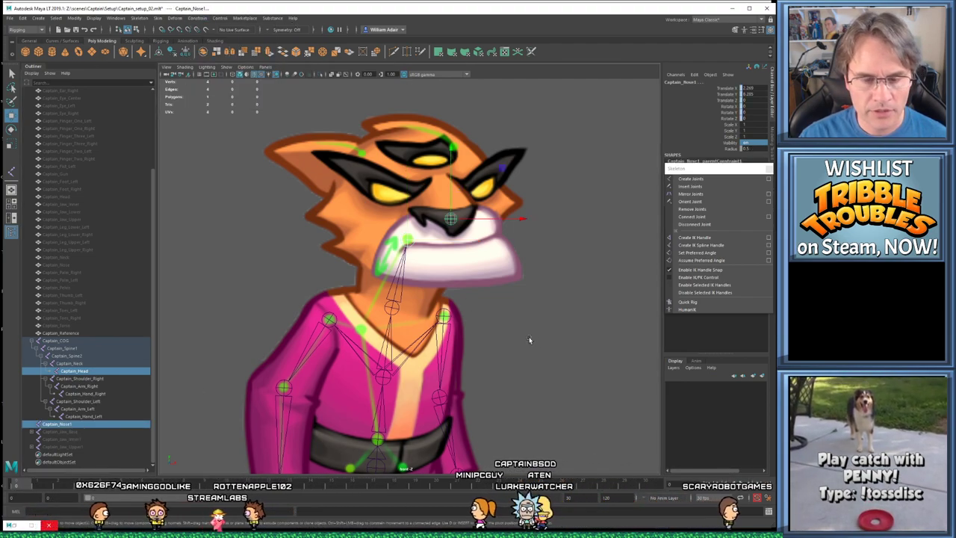
pyautogui.click(409, 246)
pyautogui.click(387, 231)
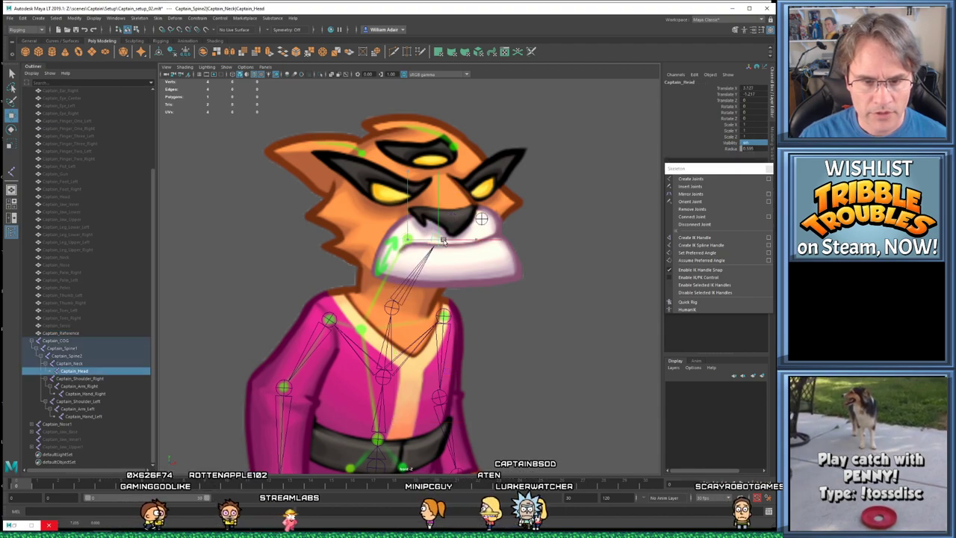
pyautogui.press('e')
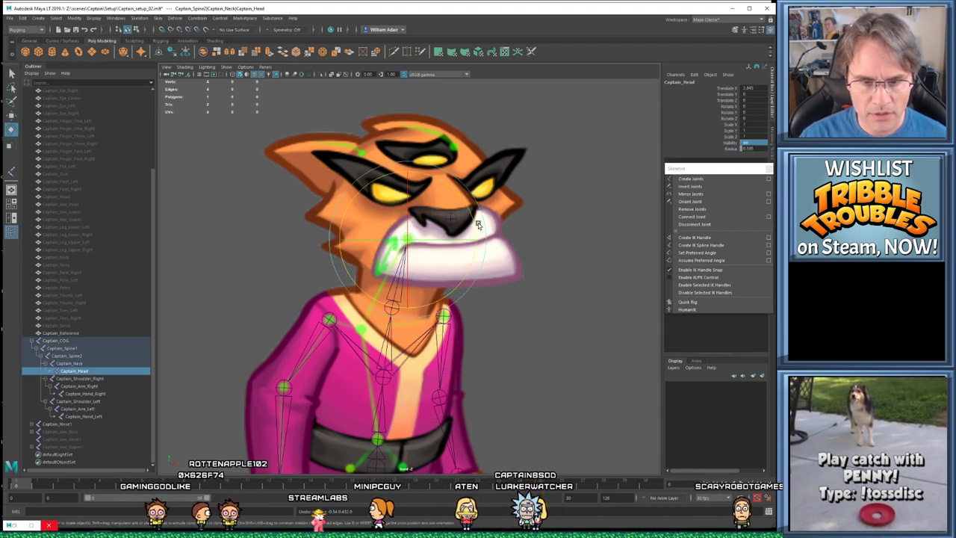
pyautogui.moveTo(469, 217); pyautogui.dragTo(475, 246)
# Undo the accidental head scaling and the parent constraint, returning to the earlier selection
pyautogui.press('f')
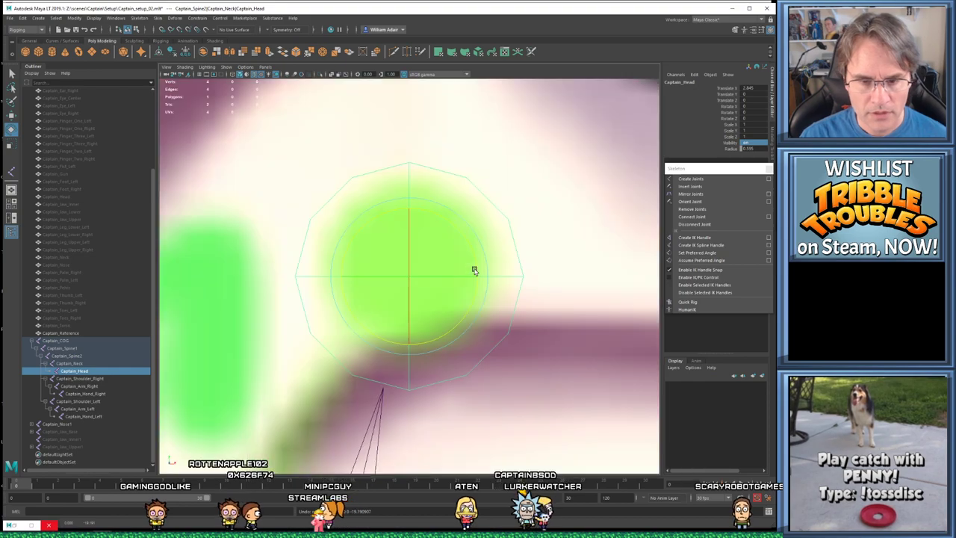
pyautogui.scroll(-8, 458, 256)
pyautogui.scroll(3, 453, 299)
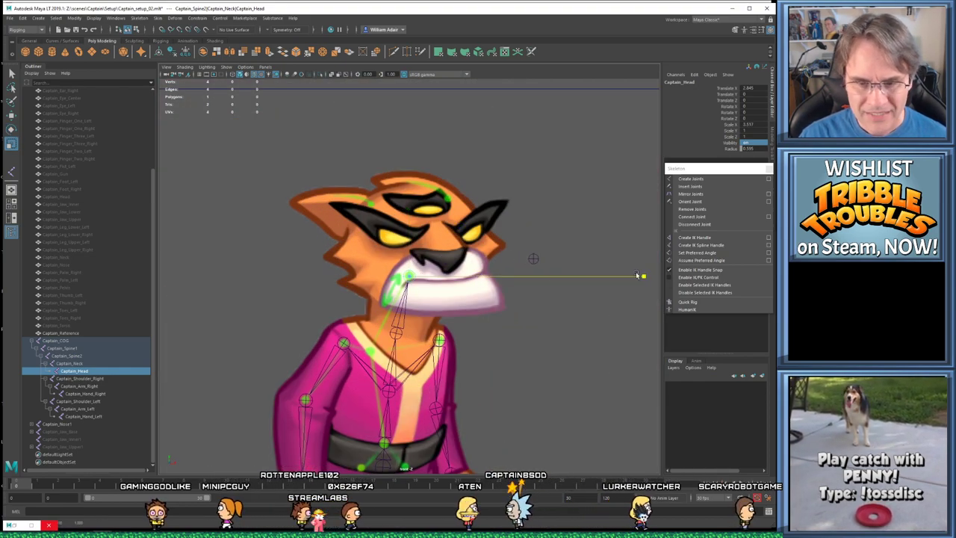
pyautogui.moveTo(637, 275); pyautogui.dragTo(530, 276)
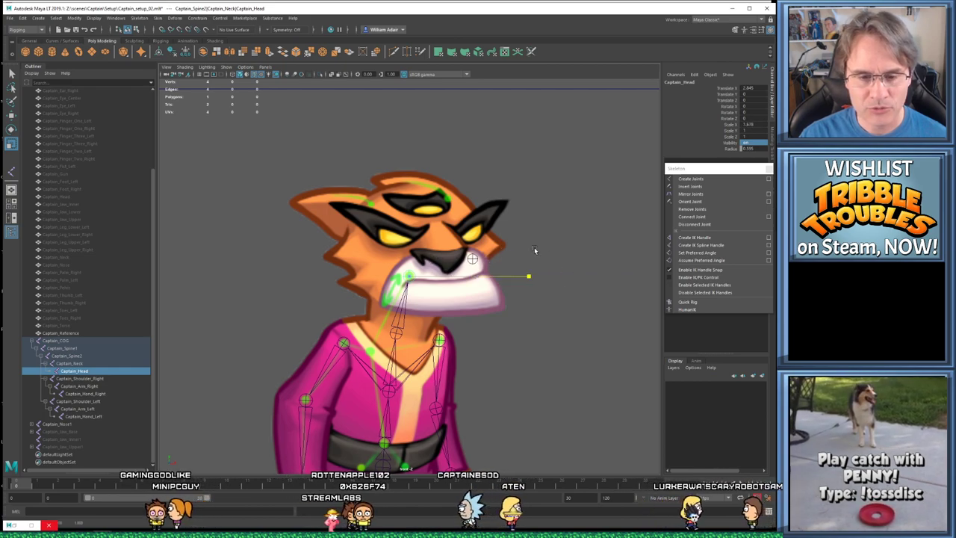
pyautogui.hotkey('ctrl', 'z')
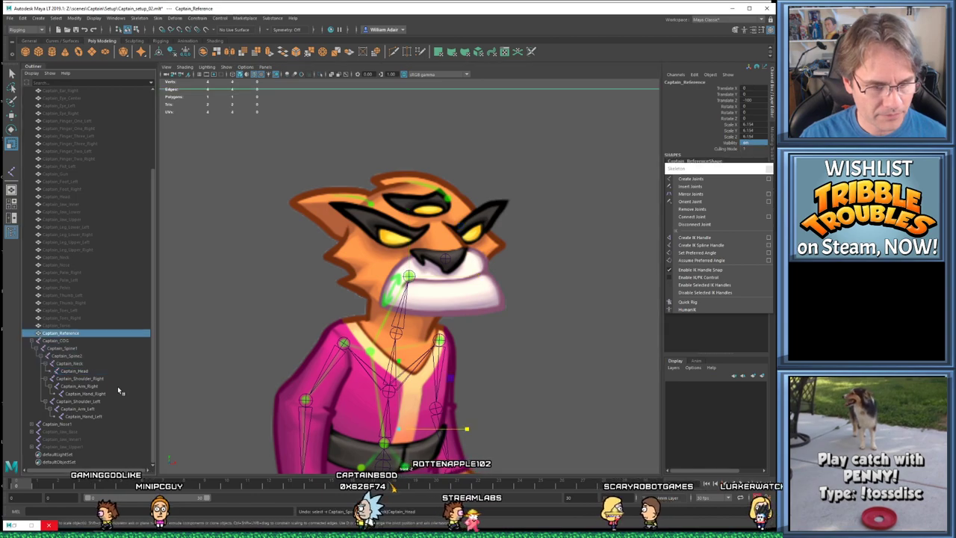
pyautogui.hotkey('ctrl', 'z')
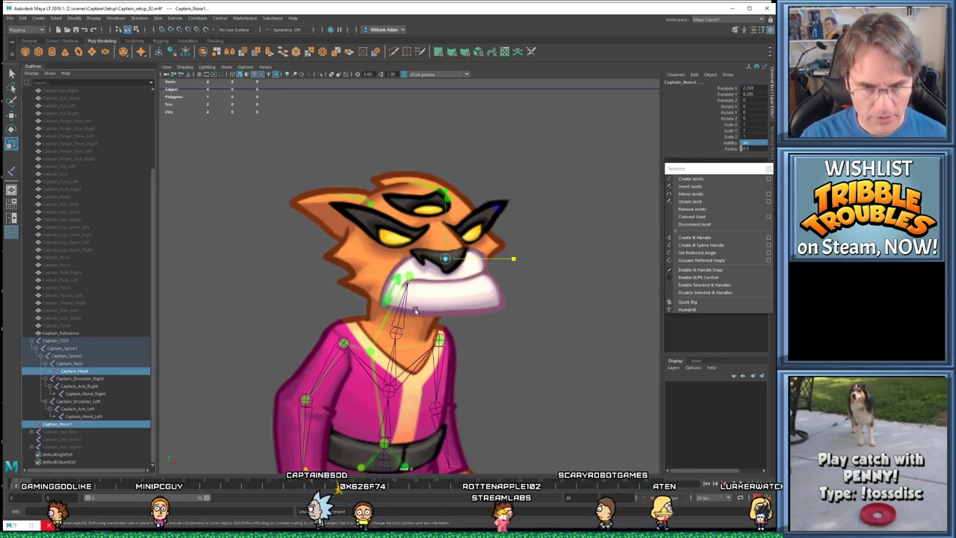
pyautogui.hotkey('ctrl', 'z')
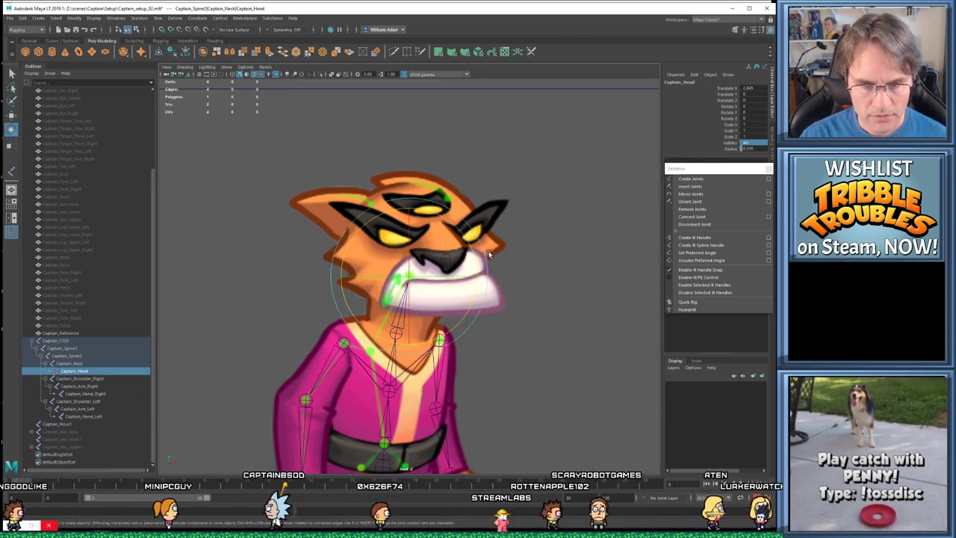
pyautogui.hotkey('ctrl', 'z')
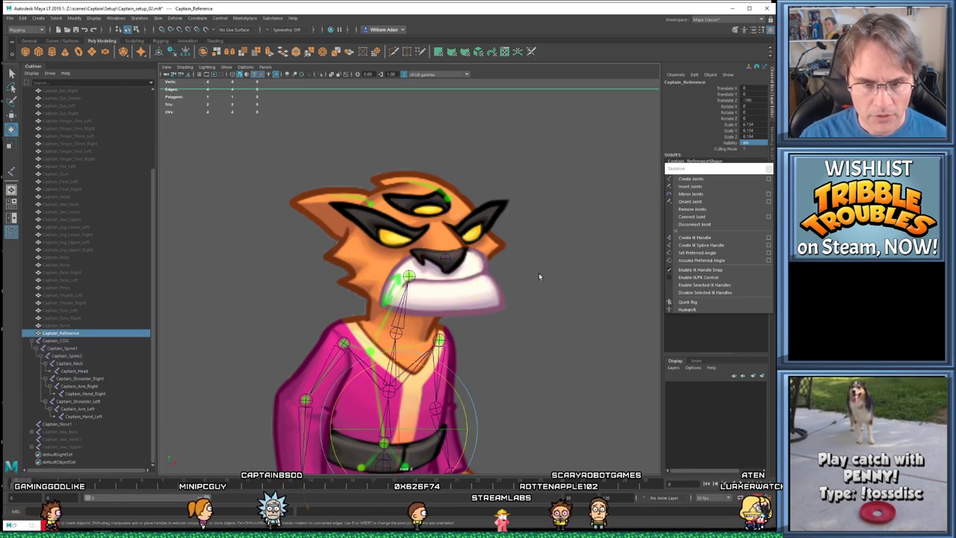
# Apply Point and Orient constraints from Captain_Head to Captain_Nose1
pyautogui.click(441, 271)
pyautogui.press('w')
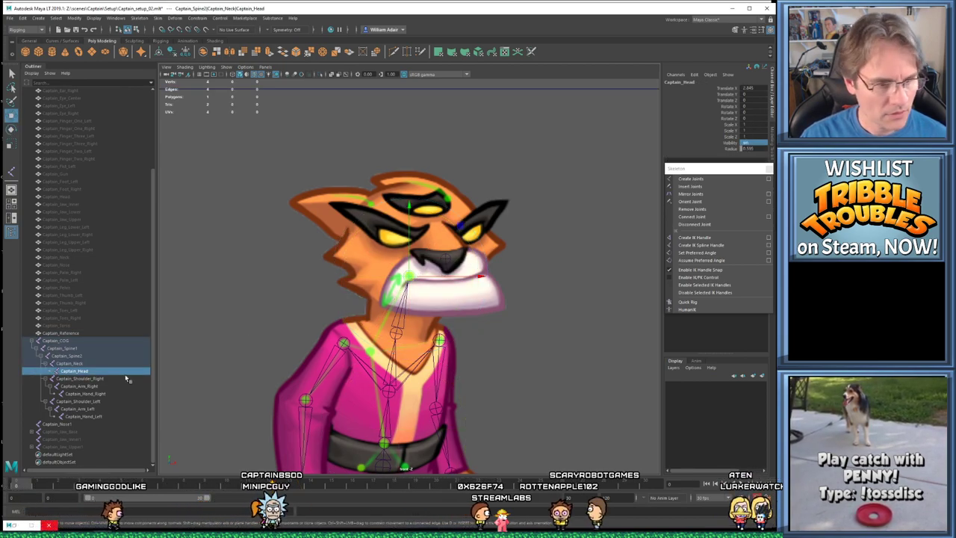
pyautogui.keyDown('ctrl'); pyautogui.click(77, 423); pyautogui.keyUp('ctrl')
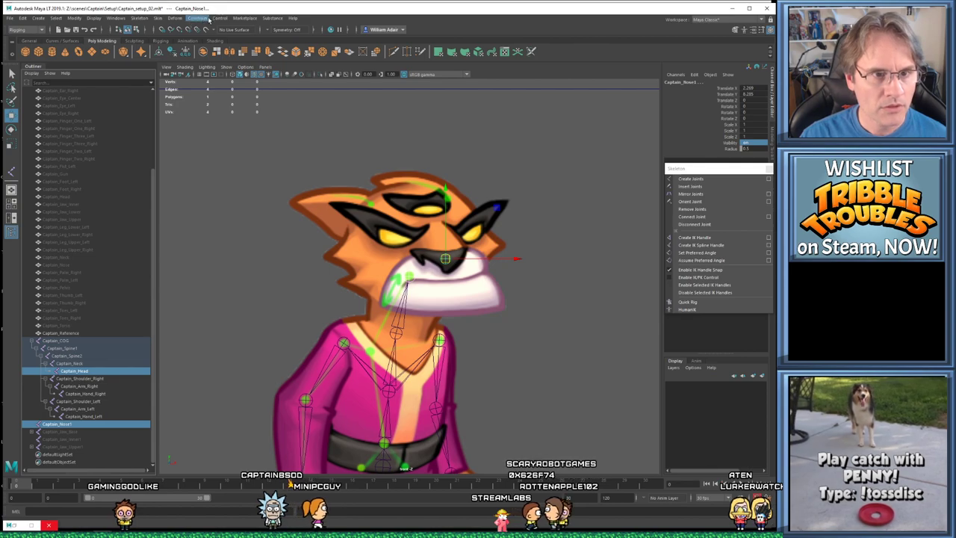
pyautogui.click(197, 18)
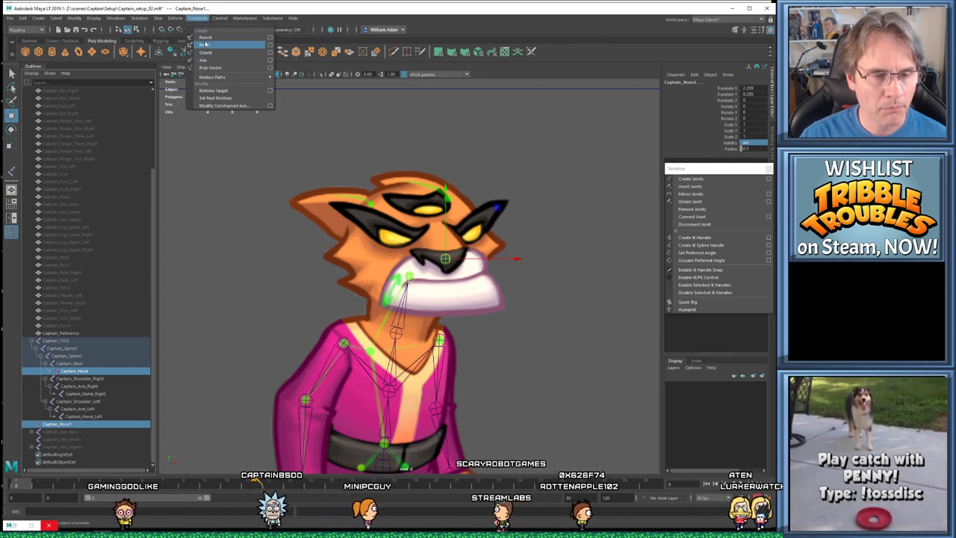
pyautogui.click(205, 44)
pyautogui.click(192, 18)
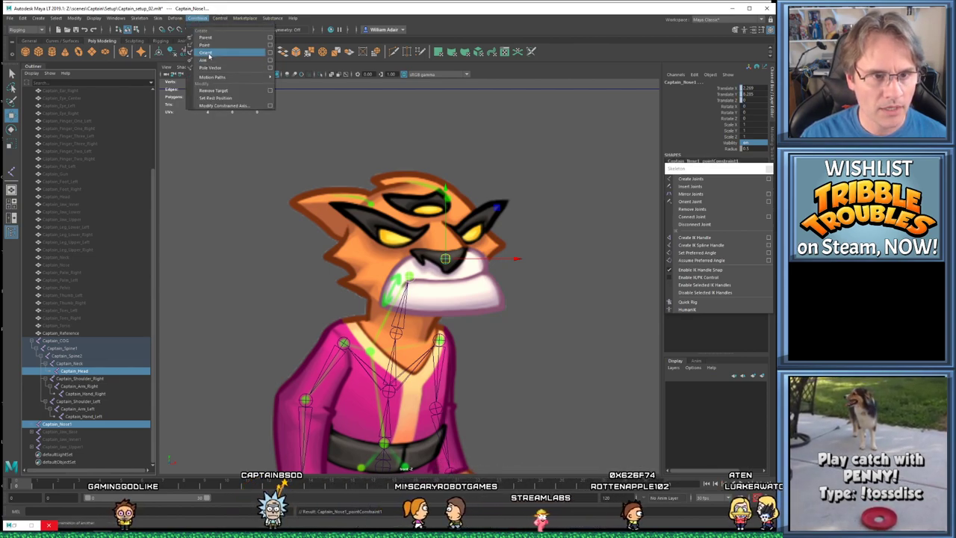
pyautogui.click(311, 153)
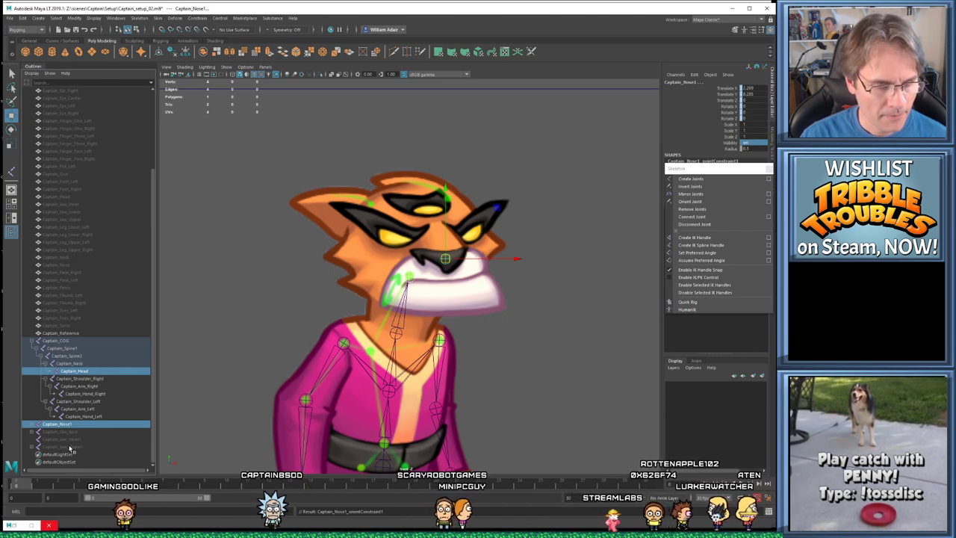
pyautogui.click(75, 348)
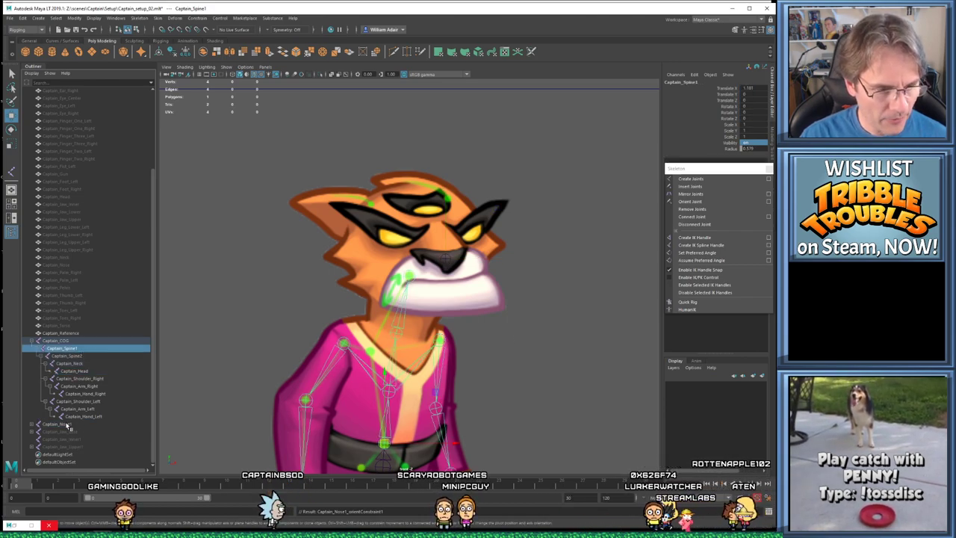
# Scale, move and tilt Captain_Head to check the nose follows, then undo the tilt
pyautogui.click(411, 281)
pyautogui.moveTo(501, 277); pyautogui.dragTo(502, 274)
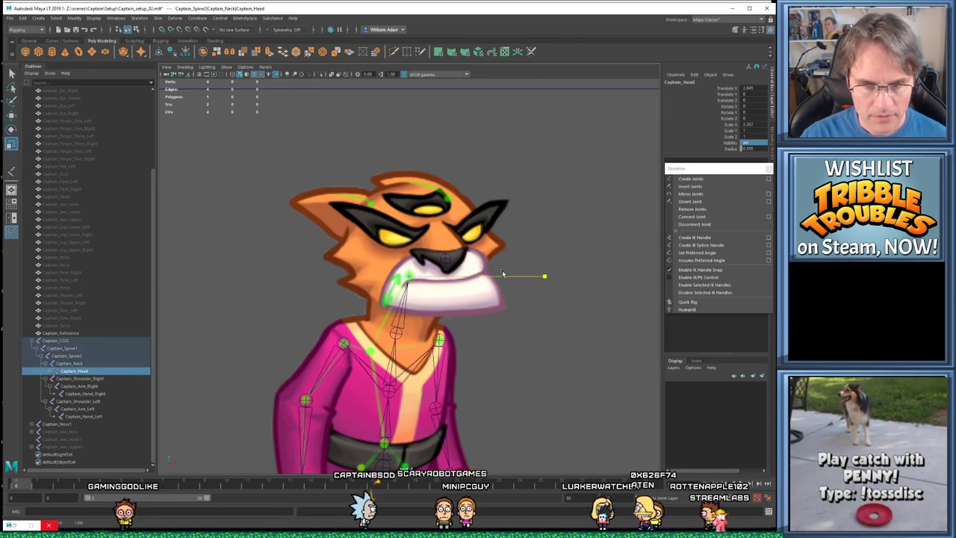
pyautogui.press('w')
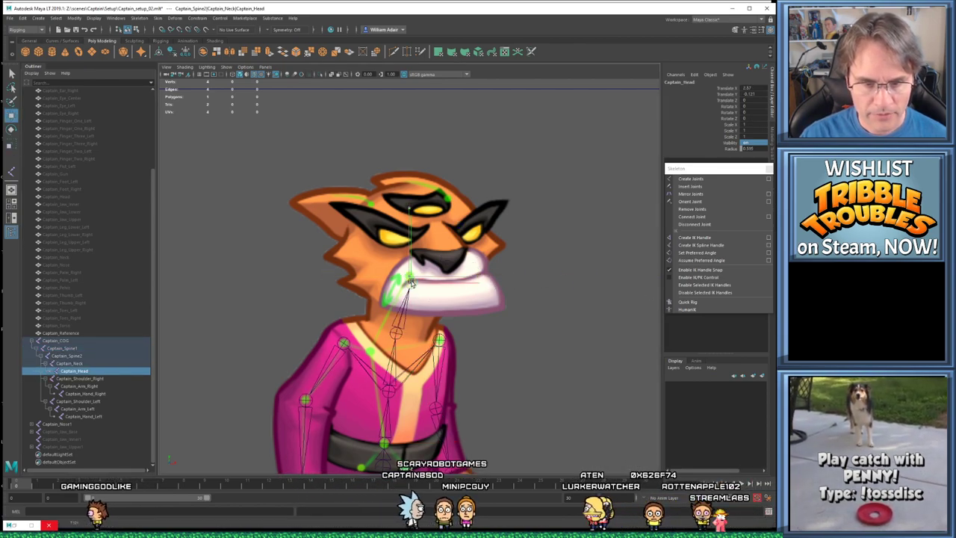
pyautogui.moveTo(408, 277); pyautogui.dragTo(408, 272)
pyautogui.press('e')
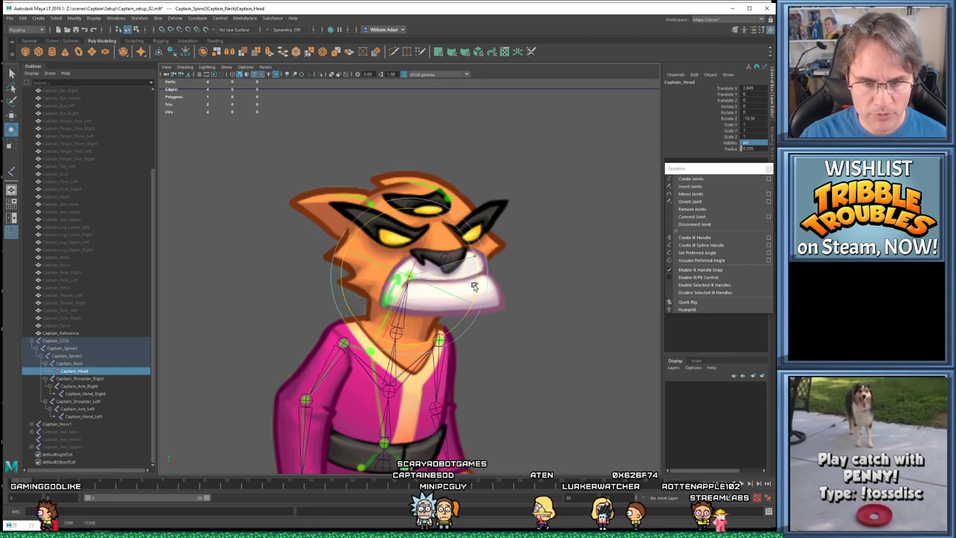
pyautogui.moveTo(478, 288); pyautogui.dragTo(485, 233)
pyautogui.hotkey('ctrl', 'z')
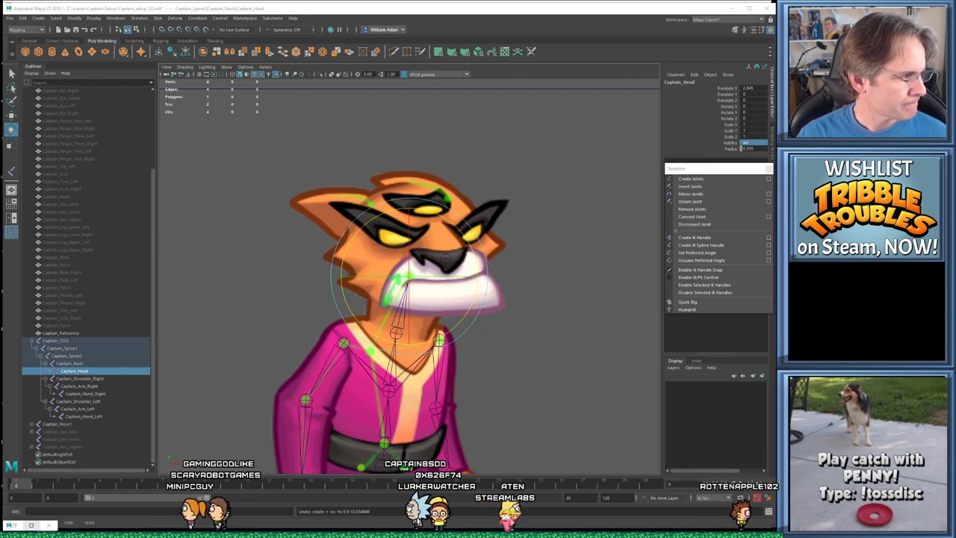
# Step back to the head and nose selection, then reselect Captain_Head and shift it slightly
pyautogui.click(480, 280)
pyautogui.hotkey('ctrl', 'z')
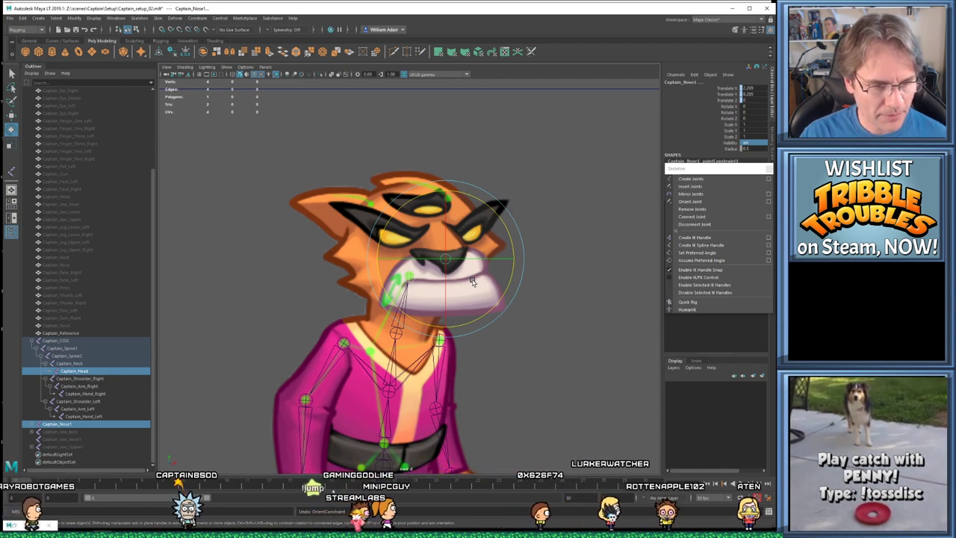
pyautogui.press('w')
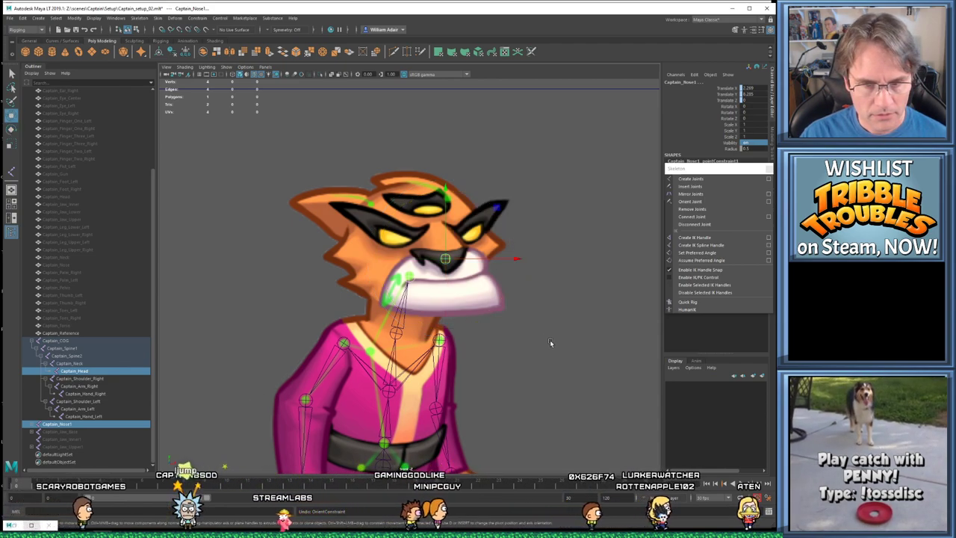
pyautogui.click(422, 288)
pyautogui.click(413, 278)
pyautogui.press('e')
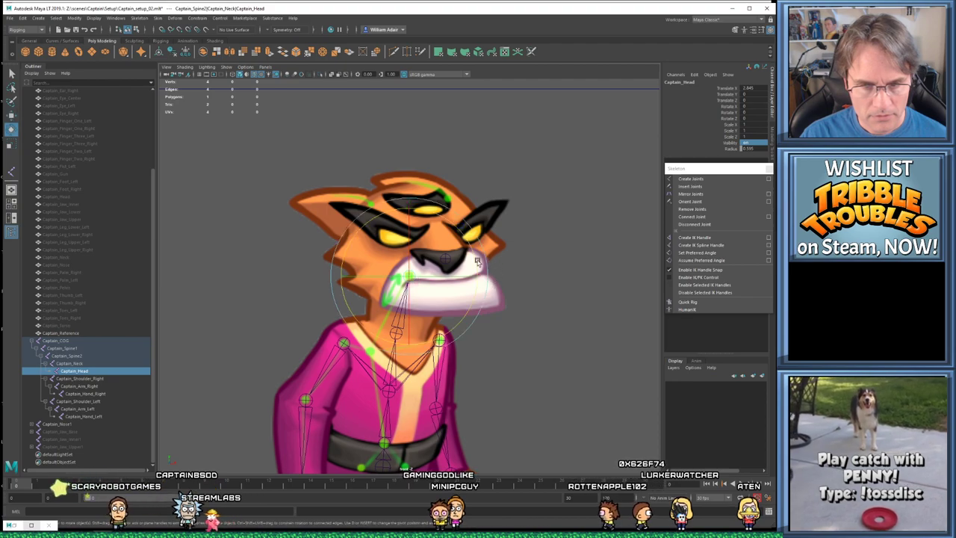
pyautogui.press('w')
pyautogui.moveTo(411, 277); pyautogui.dragTo(410, 278)
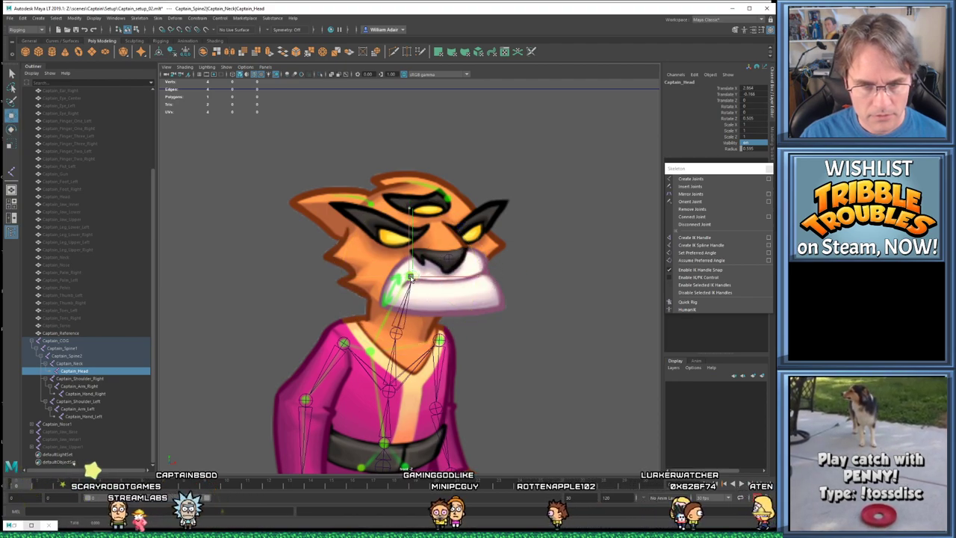
# Undo repeatedly to remove the nose's orient constraint and restore the head's rest pose
pyautogui.hotkey('ctrl', 'z')
pyautogui.hotkey('ctrl', 'z')
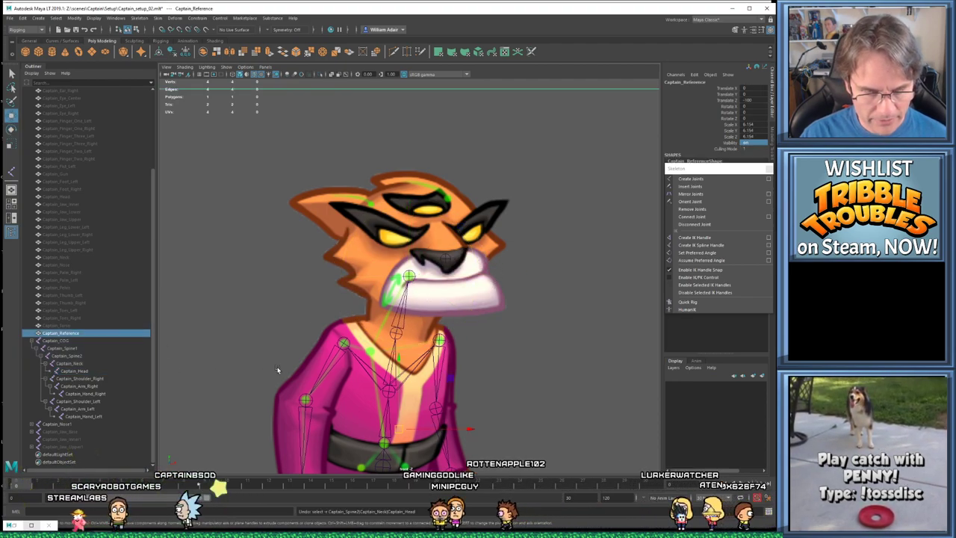
pyautogui.hotkey('ctrl', 'z')
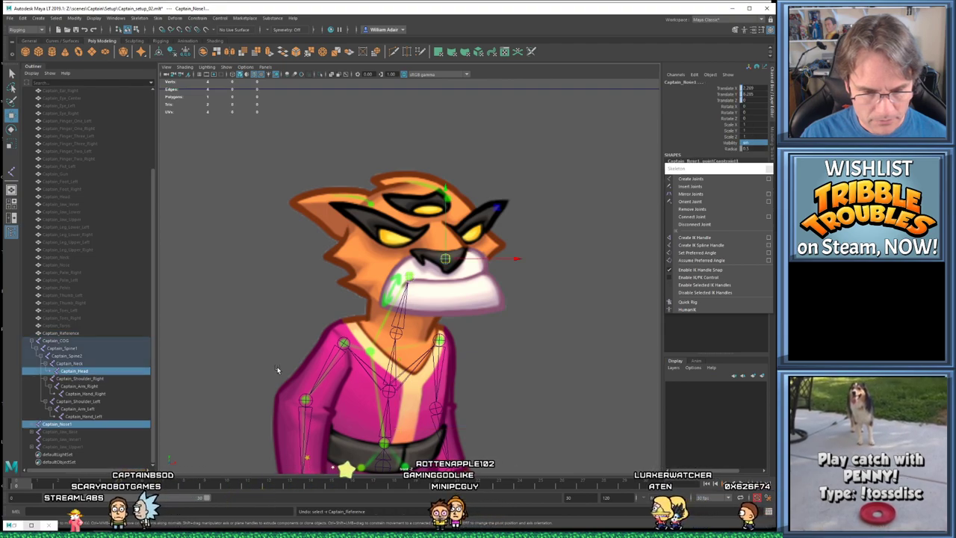
pyautogui.hotkey('ctrl', 'z')
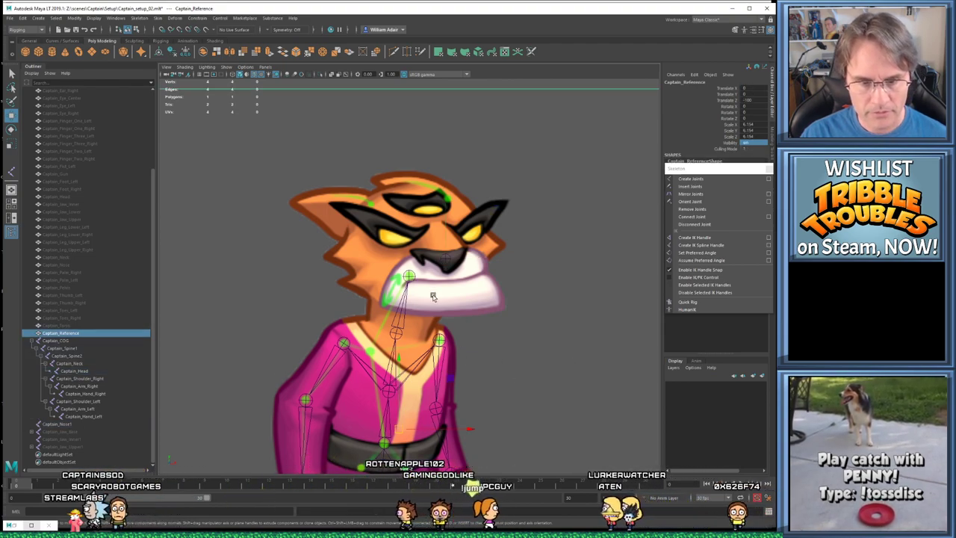
pyautogui.hotkey('ctrl', 'z')
pyautogui.hotkey('ctrl', 'z')
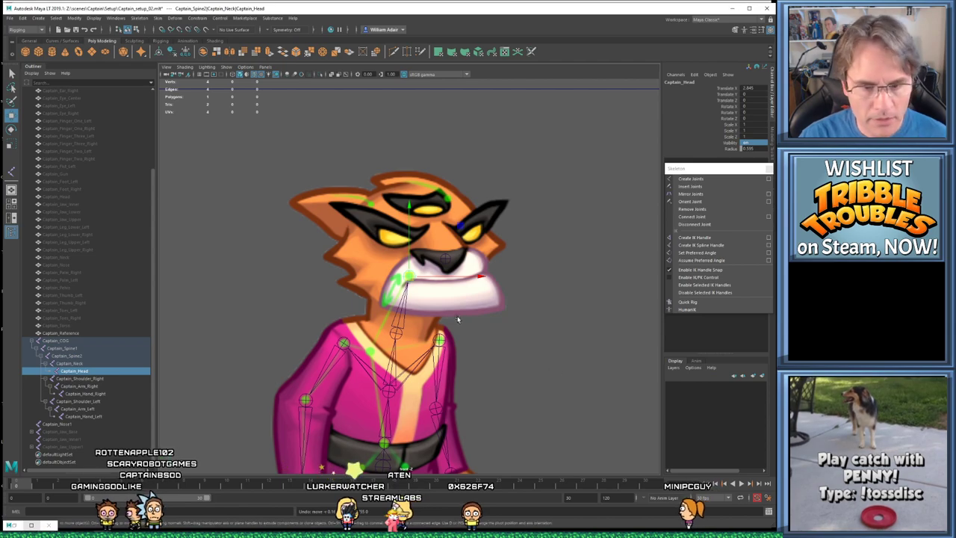
pyautogui.keyDown('alt'); pyautogui.moveTo(446, 307); pyautogui.dragTo(464, 284, button='middle'); pyautogui.keyUp('alt')
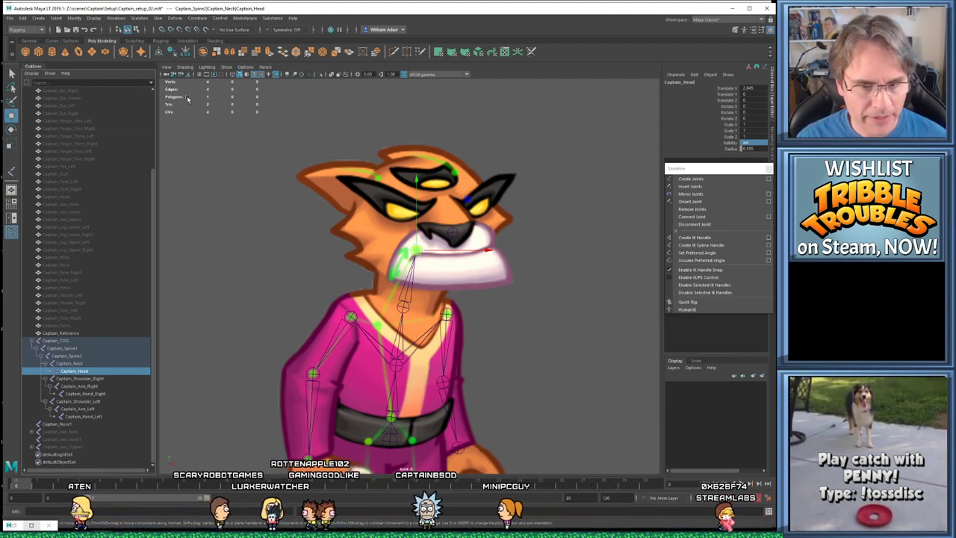
pyautogui.scroll(-2, 475, 304)
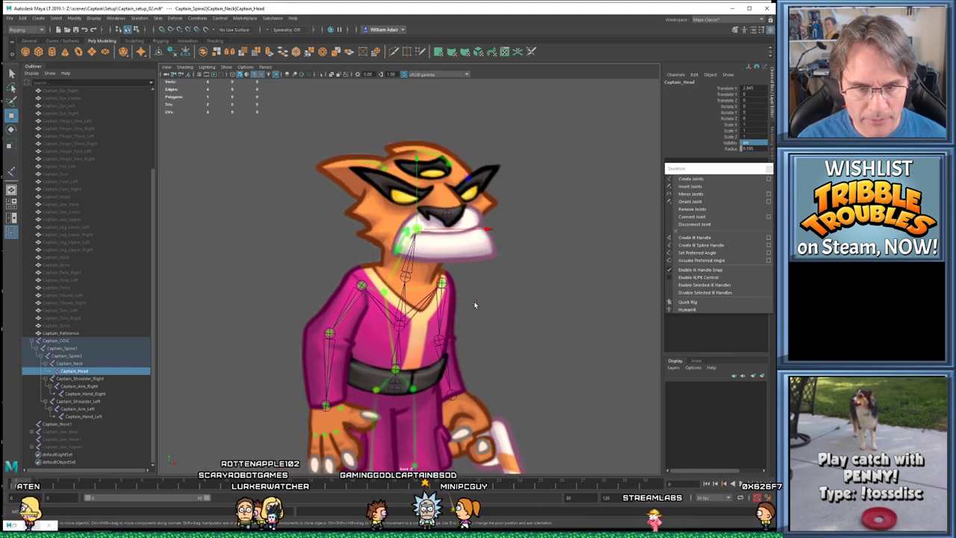
pyautogui.keyDown('alt'); pyautogui.moveTo(474, 304); pyautogui.dragTo(452, 328, button='middle'); pyautogui.keyUp('alt')
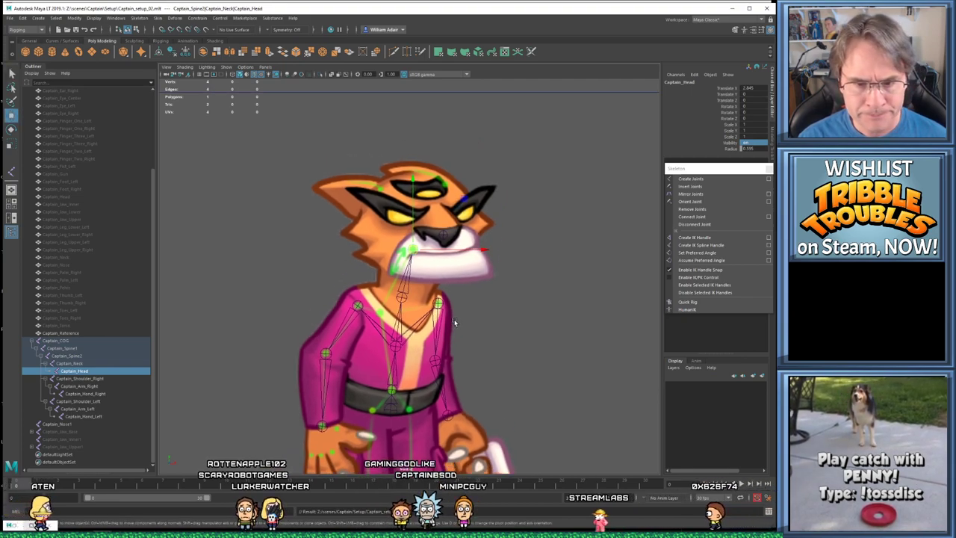
pyautogui.keyDown('alt'); pyautogui.moveTo(454, 322); pyautogui.dragTo(478, 329); pyautogui.keyUp('alt')
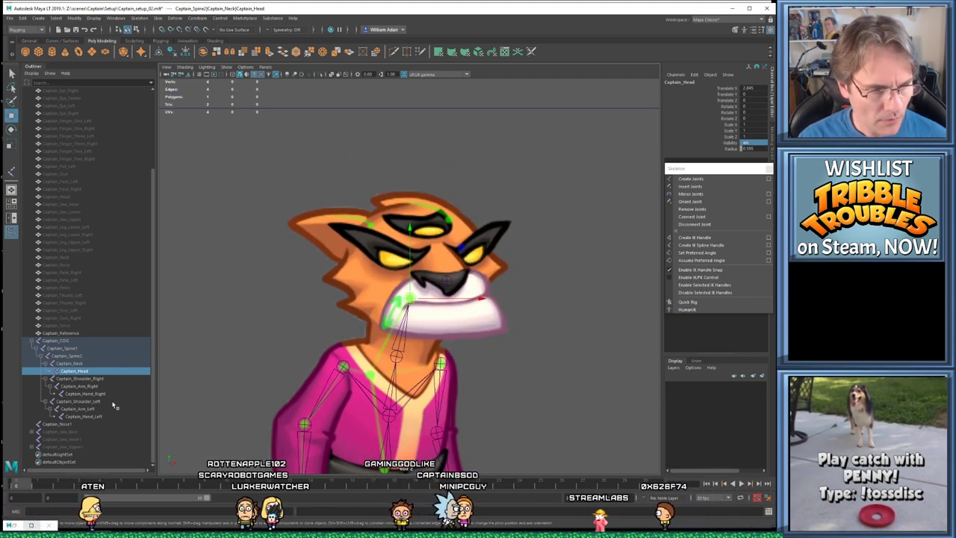
pyautogui.click(60, 423)
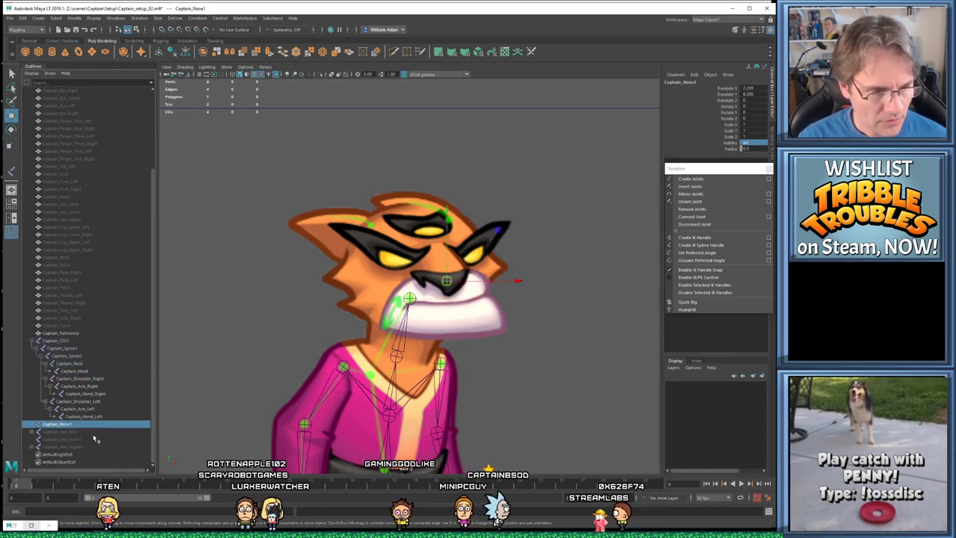
pyautogui.click(87, 433)
pyautogui.press('e')
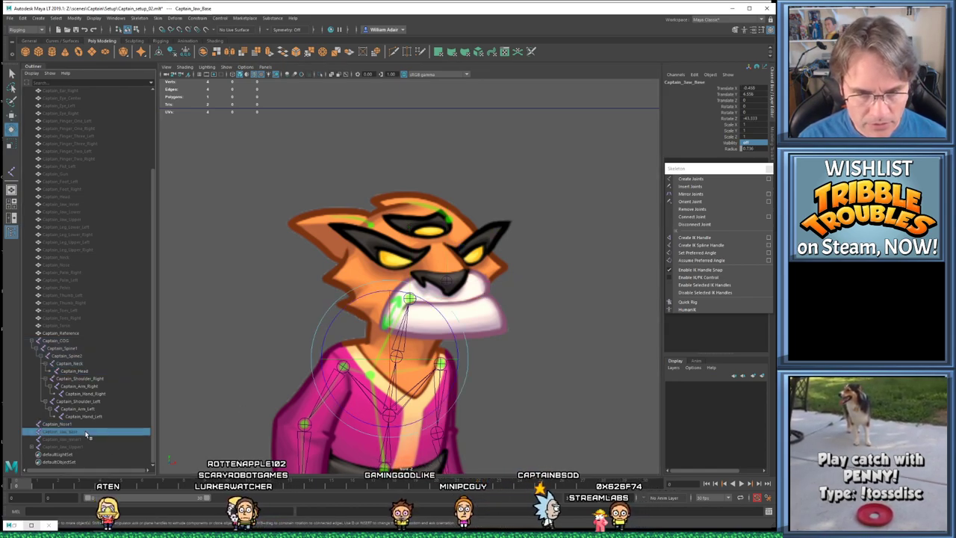
pyautogui.click(83, 440)
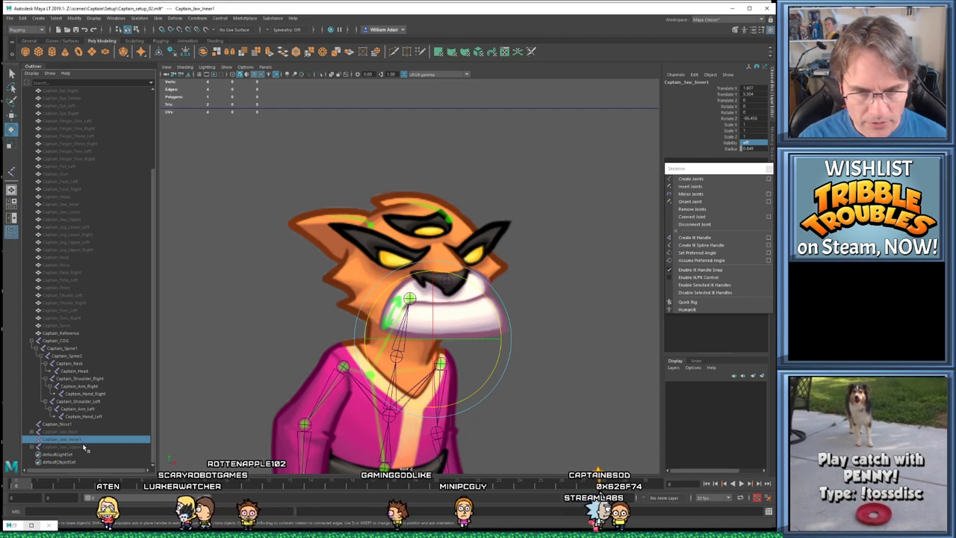
pyautogui.click(82, 446)
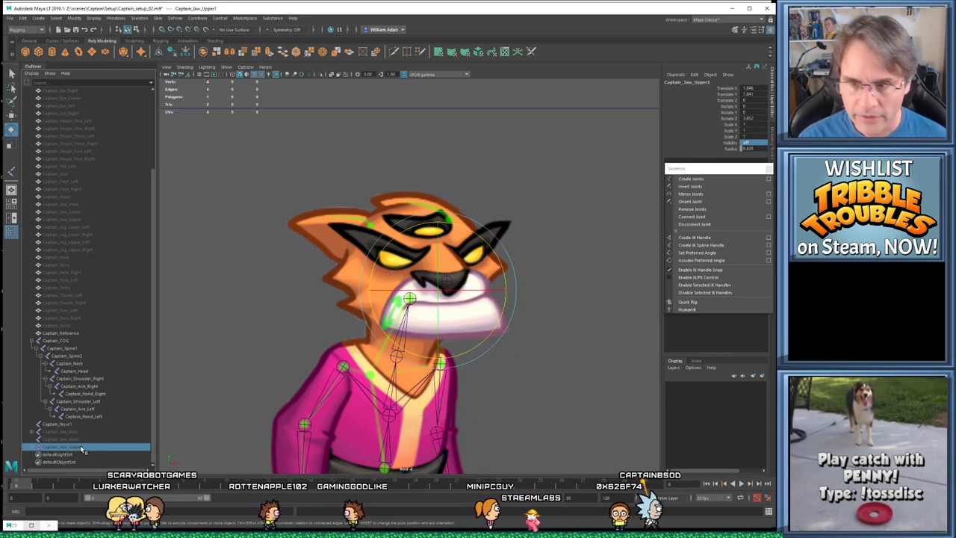
pyautogui.scroll(3, 343, 272)
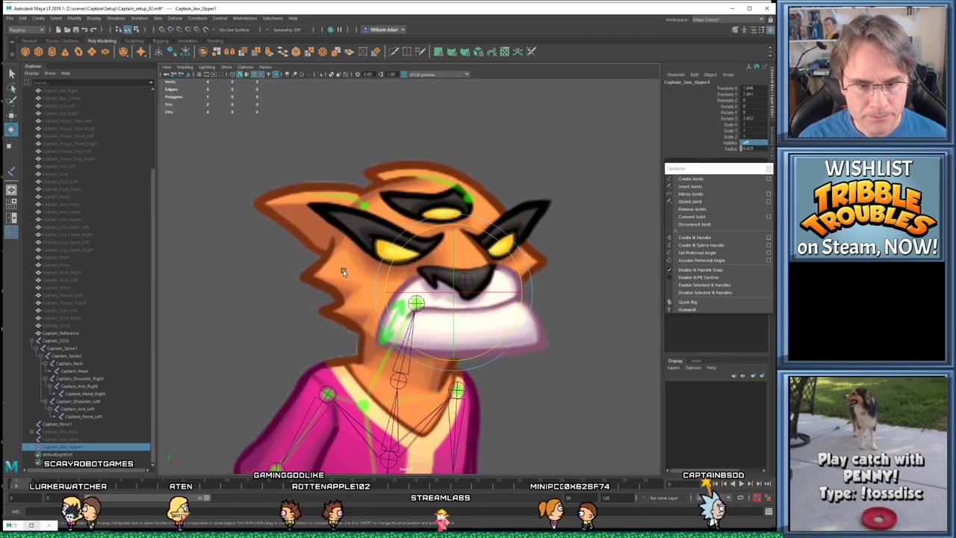
pyautogui.press('w')
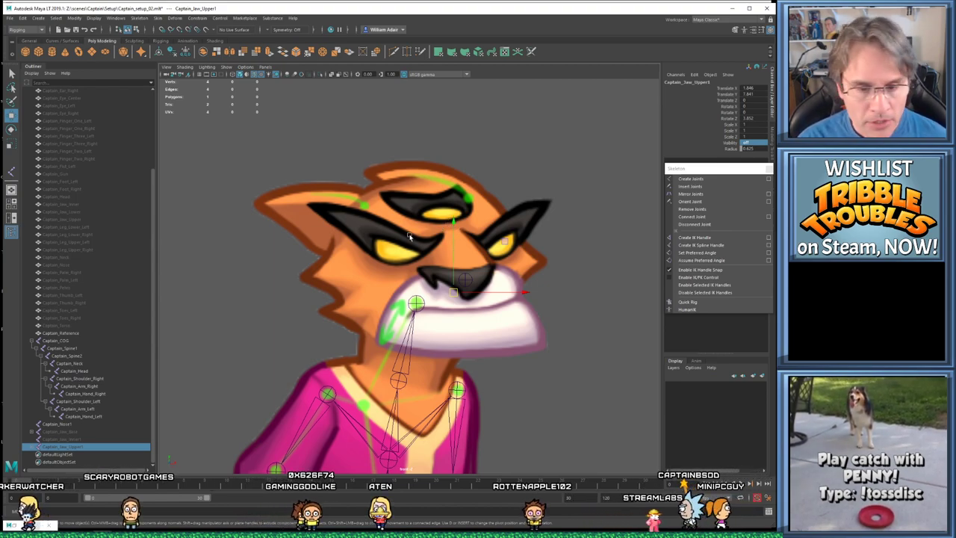
pyautogui.keyDown('alt'); pyautogui.moveTo(455, 225); pyautogui.dragTo(467, 237, button='middle'); pyautogui.keyUp('alt')
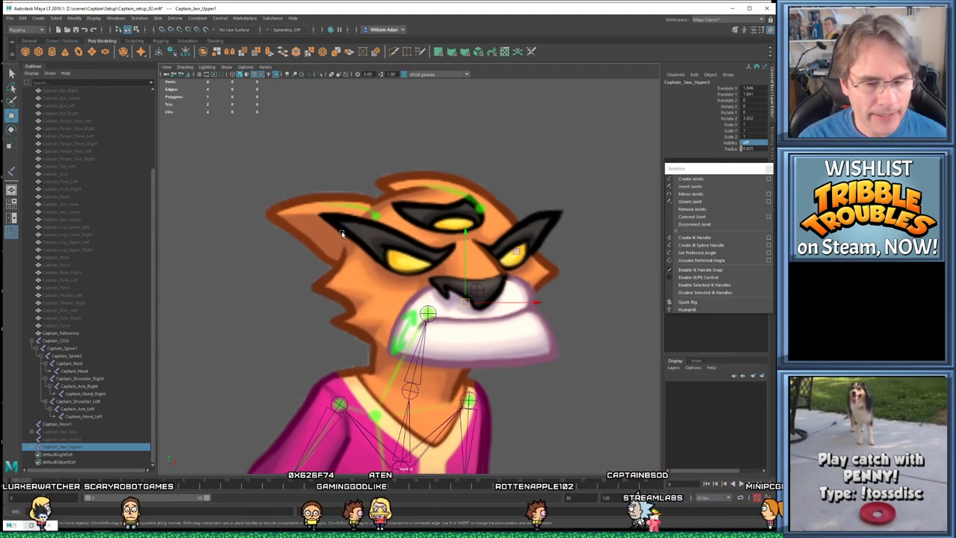
pyautogui.click(410, 264)
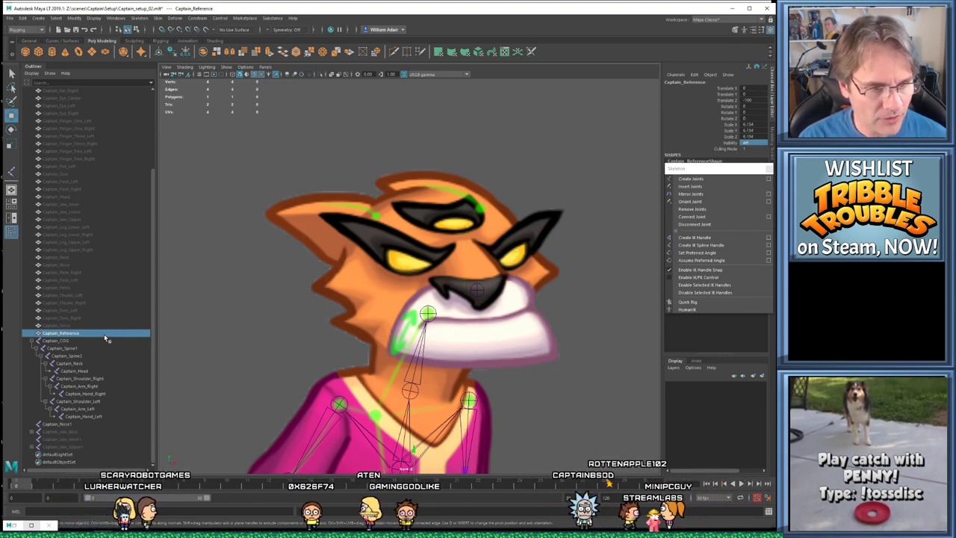
# Create a joint with Skeleton > Create Joints at the centre of the left eye
pyautogui.scroll(4, 94, 280)
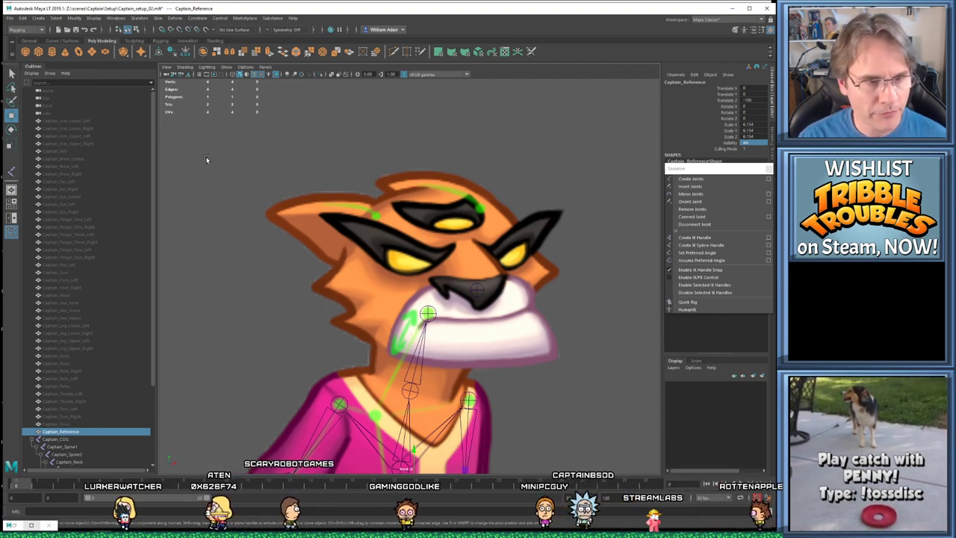
pyautogui.click(141, 17)
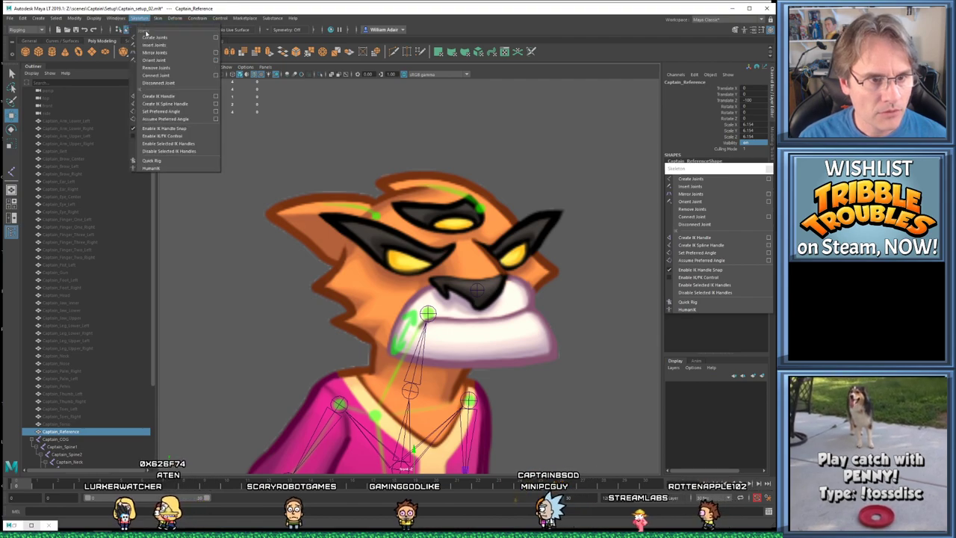
pyautogui.click(148, 37)
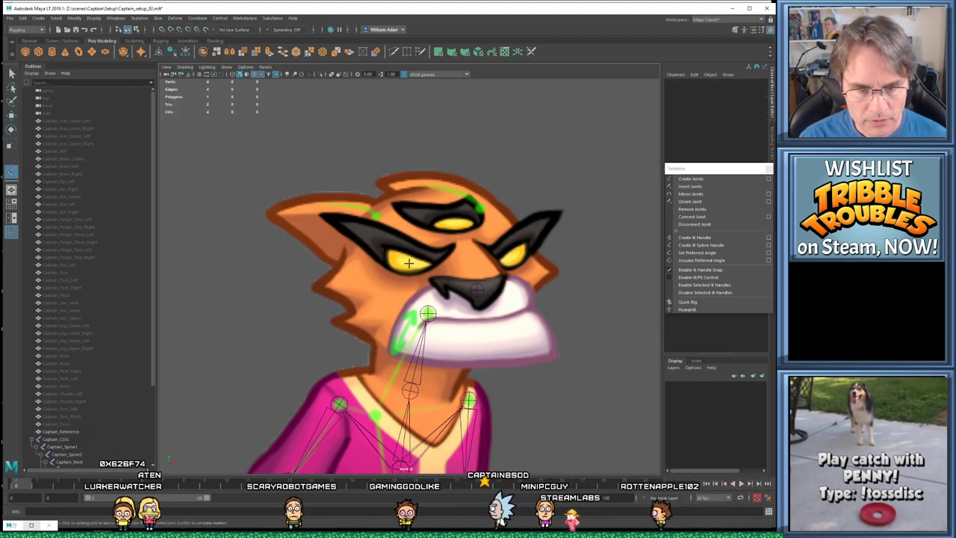
pyautogui.click(408, 263)
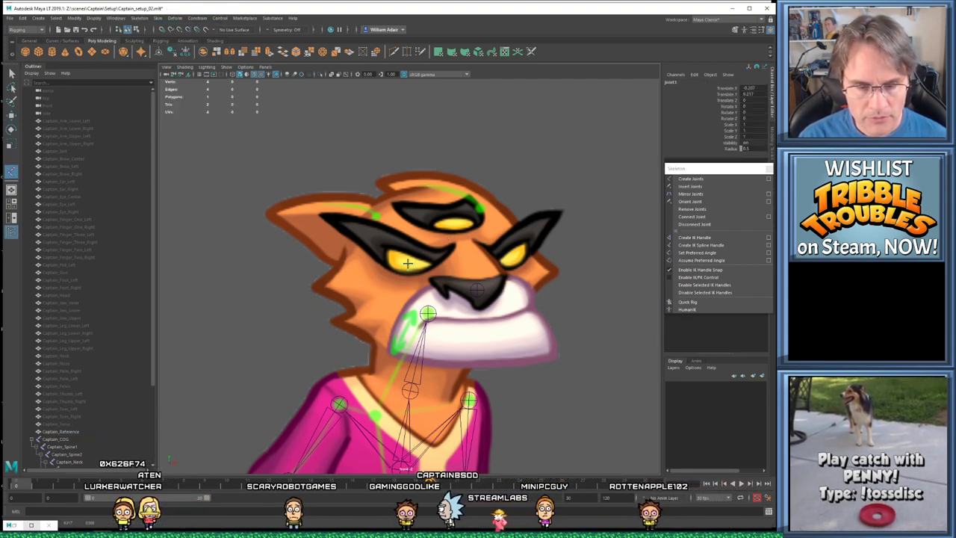
# Inspect the Captain_Jaw_Inner joint, then select the Captain_Reference image
pyautogui.scroll(-5, 103, 353)
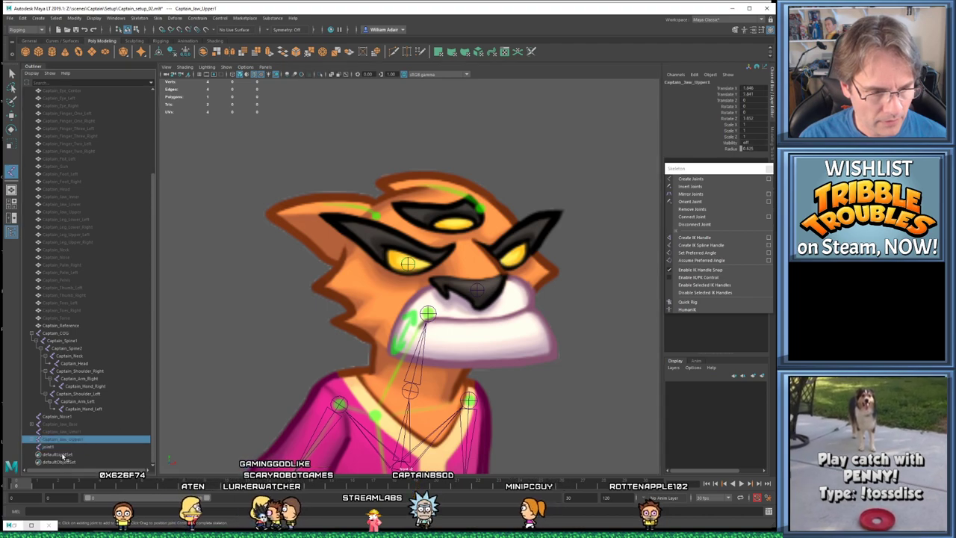
pyautogui.click(75, 196)
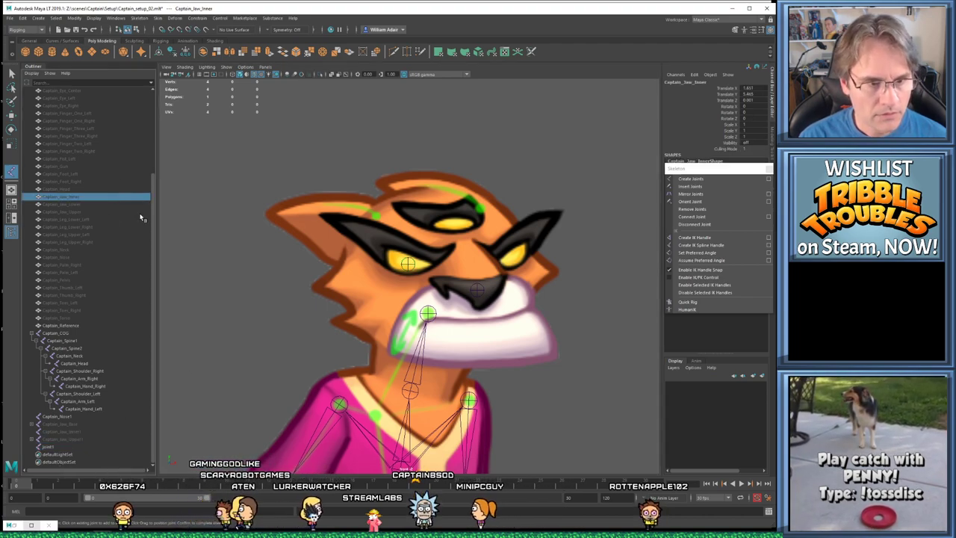
pyautogui.press('w')
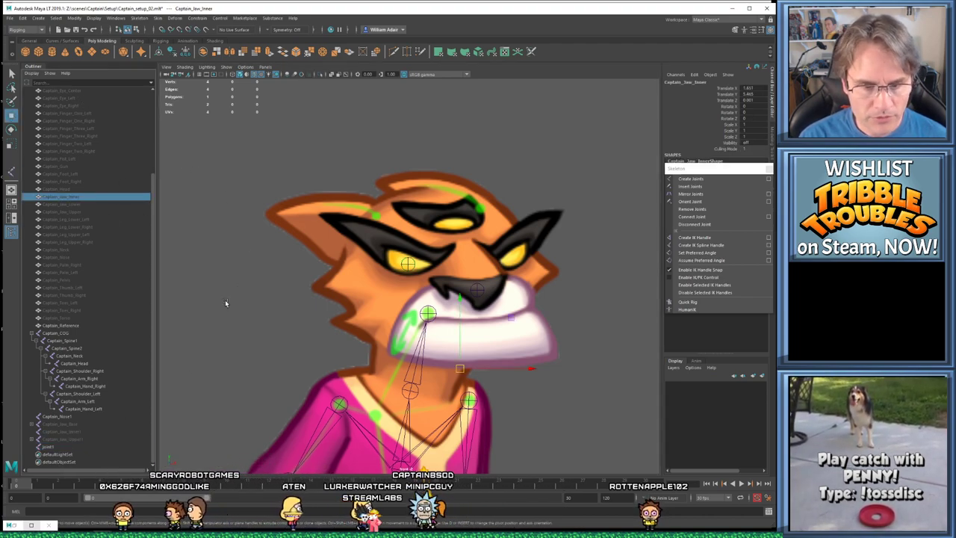
pyautogui.click(62, 324)
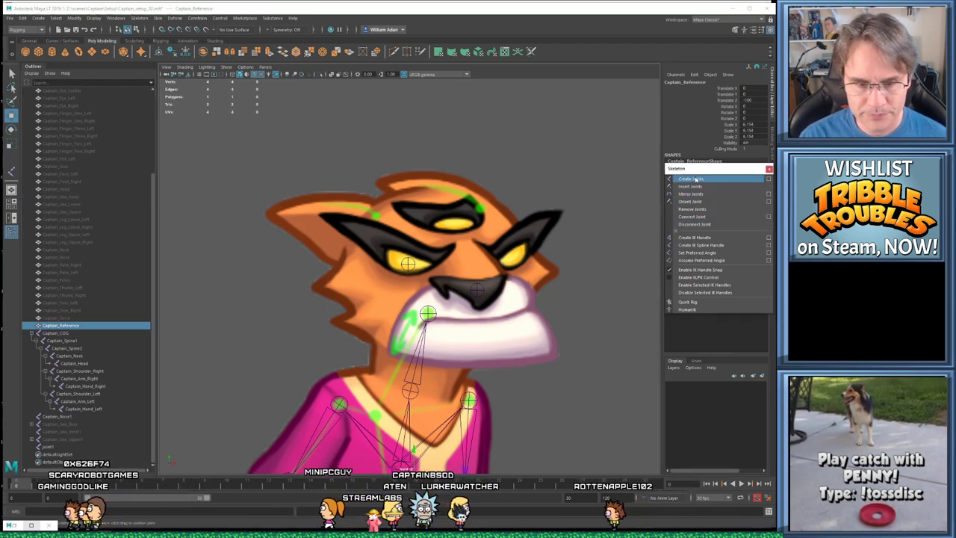
# Place a new joint just above the left eye for the eyebrow
pyautogui.click(692, 179)
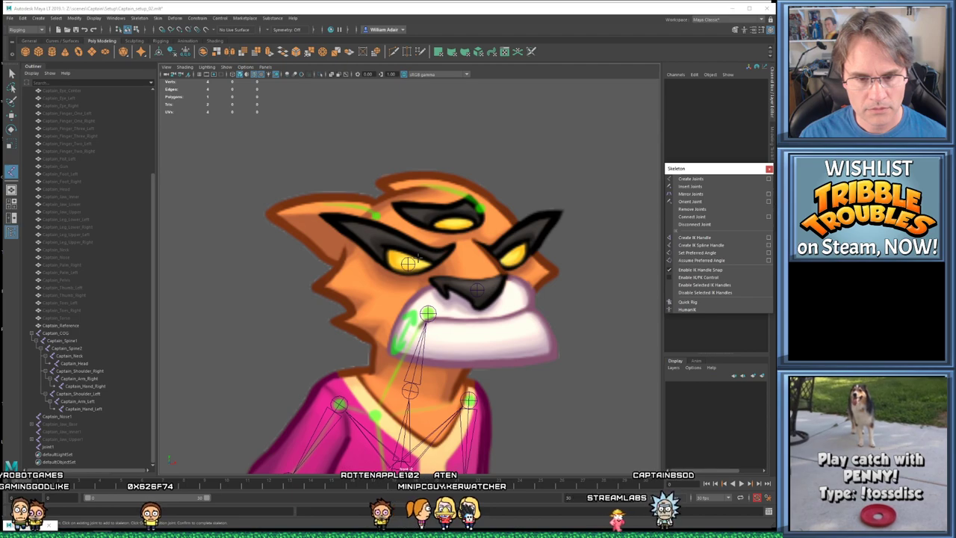
pyautogui.click(453, 327)
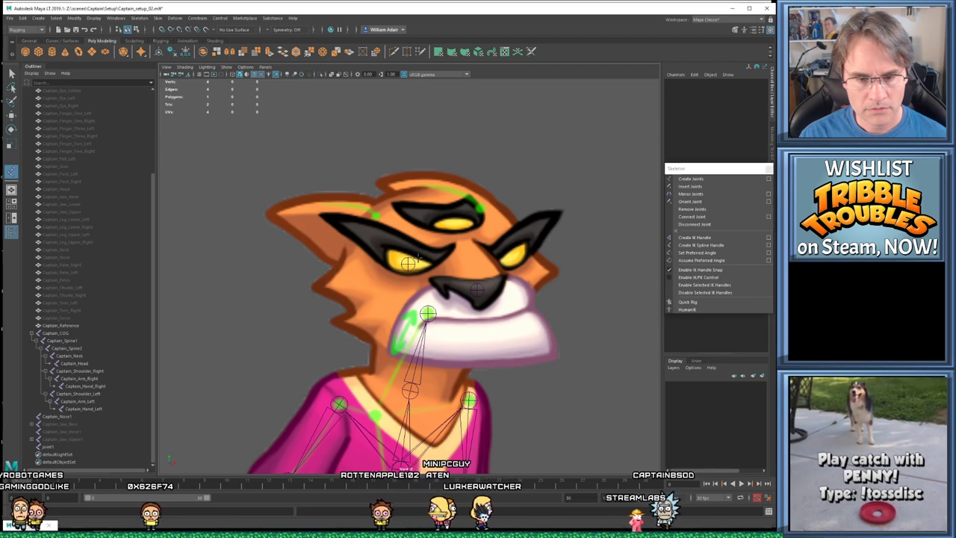
pyautogui.scroll(-1, 63, 450)
# Rename joint2 to Captain_Eyebrow_Left in the Outliner
pyautogui.doubleClick(48, 446)
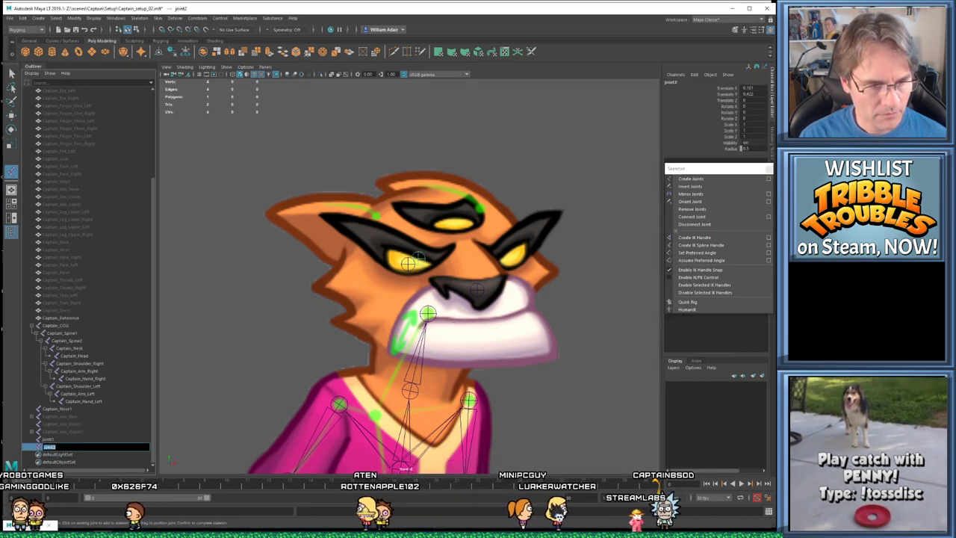
pyautogui.write('Captain_Jaw_Upper_')
pyautogui.press('BackSpace')
pyautogui.press('BackSpace')
pyautogui.press('BackSpace')
pyautogui.press('BackSpace')
pyautogui.press('BackSpace')
pyautogui.press('BackSpace')
pyautogui.press('BackSpace')
pyautogui.press('BackSpace')
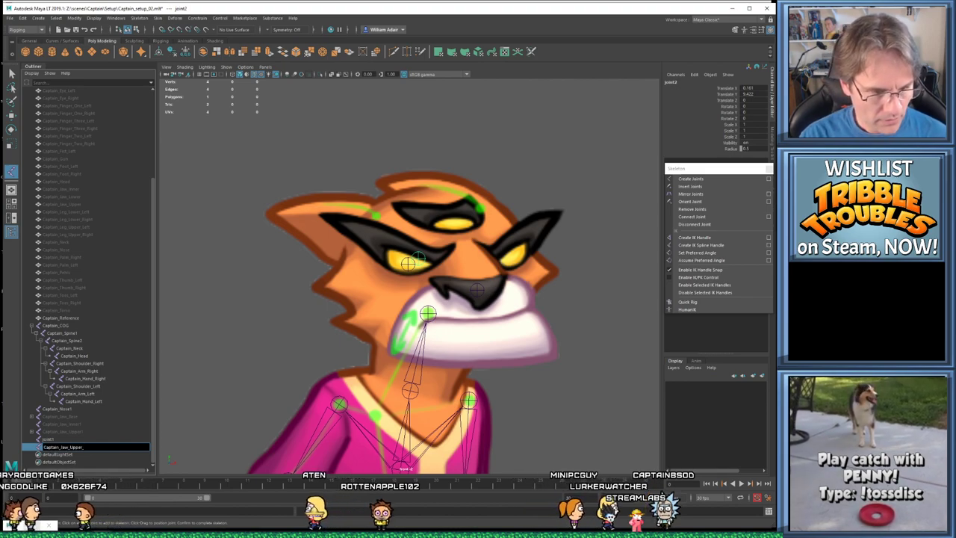
pyautogui.press('BackSpace')
pyautogui.press('BackSpace')
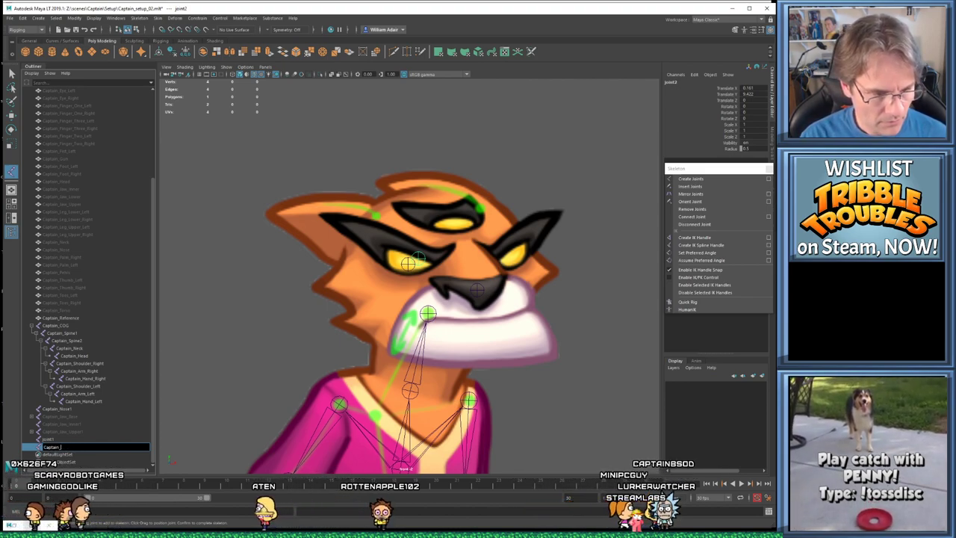
pyautogui.write('Eyebrow')
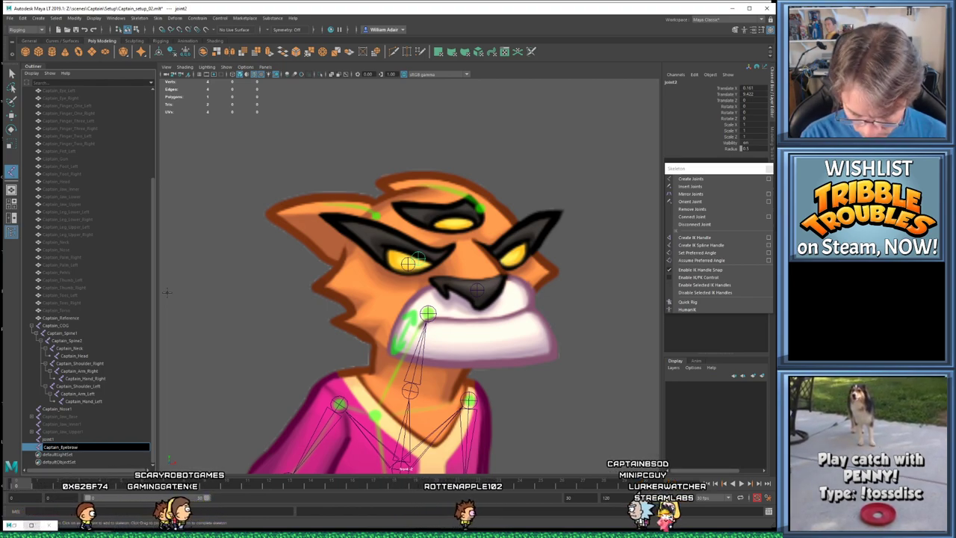
pyautogui.write('_')
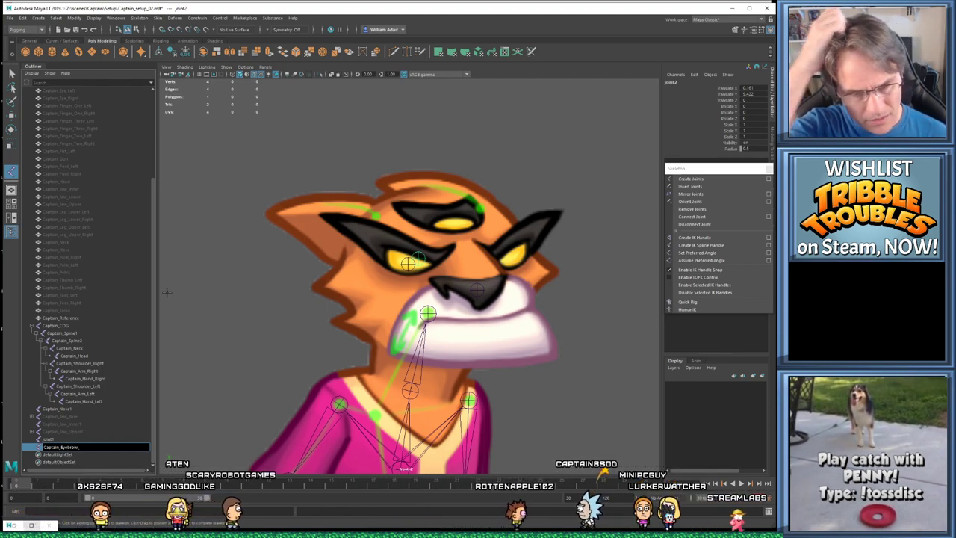
pyautogui.write('Left')
pyautogui.press('Return')
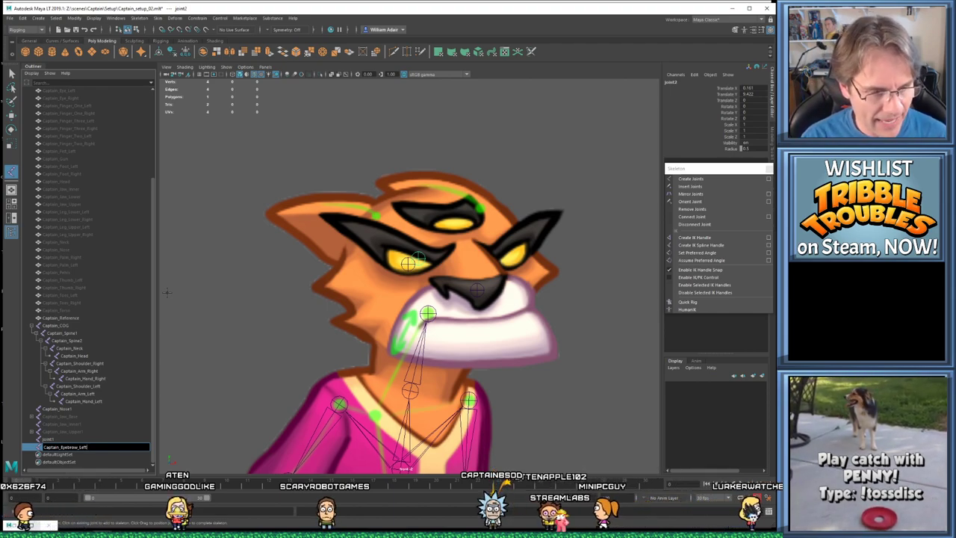
pyautogui.press('Return')
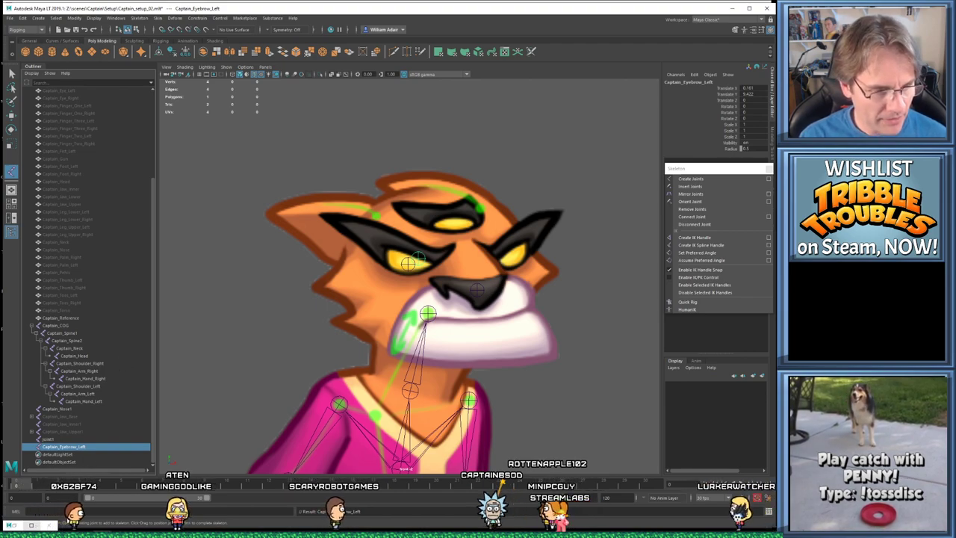
# Start renaming joint1, typing Captain_Eye_ as the beginning of its name
pyautogui.doubleClick(74, 445)
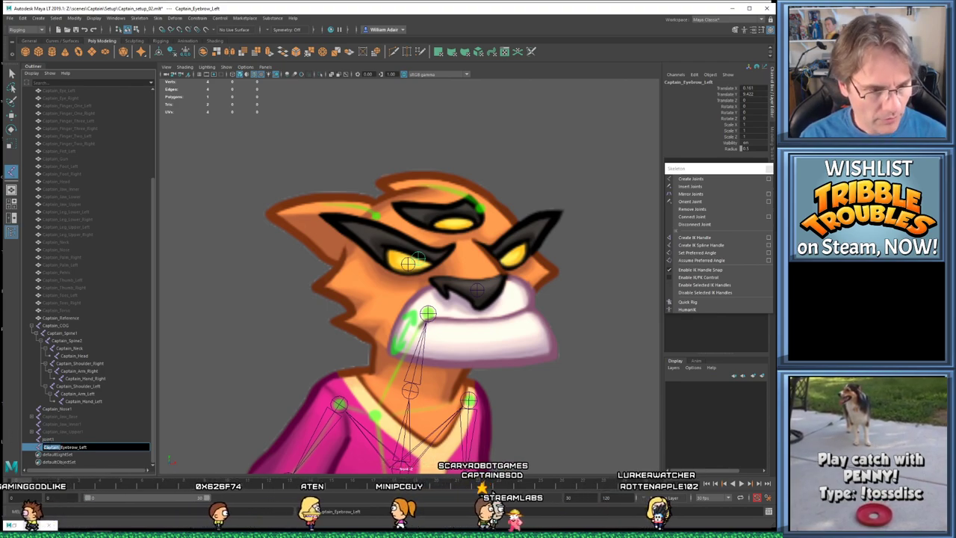
pyautogui.doubleClick(52, 438)
pyautogui.write('Captain_')
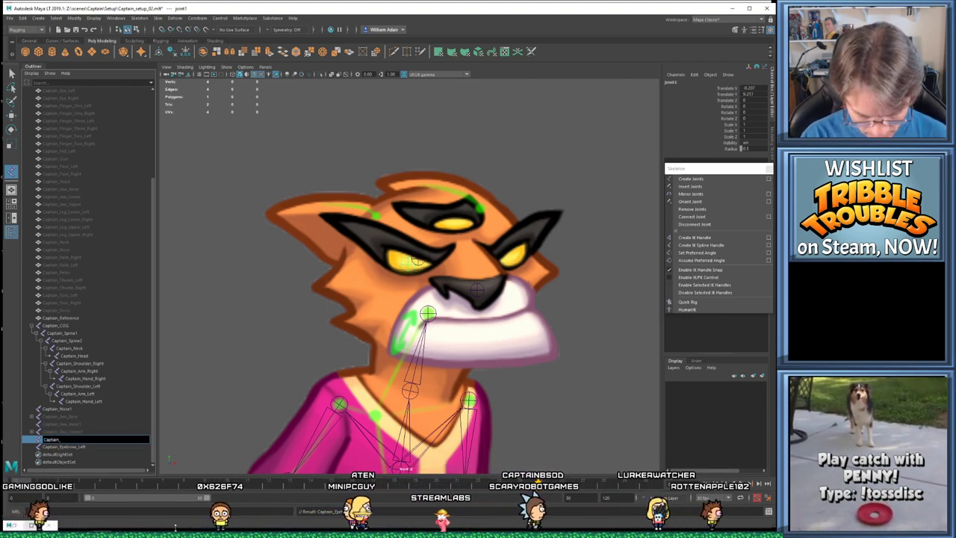
pyautogui.write('Eye_Left1')
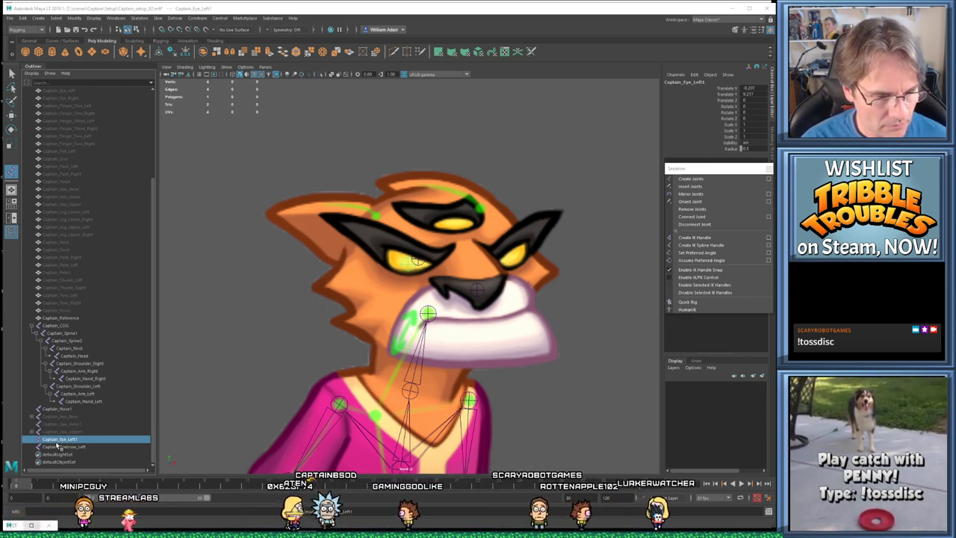
# Confirm the eye joint's name as Captain_Eye_Left1
pyautogui.doubleClick(56, 439)
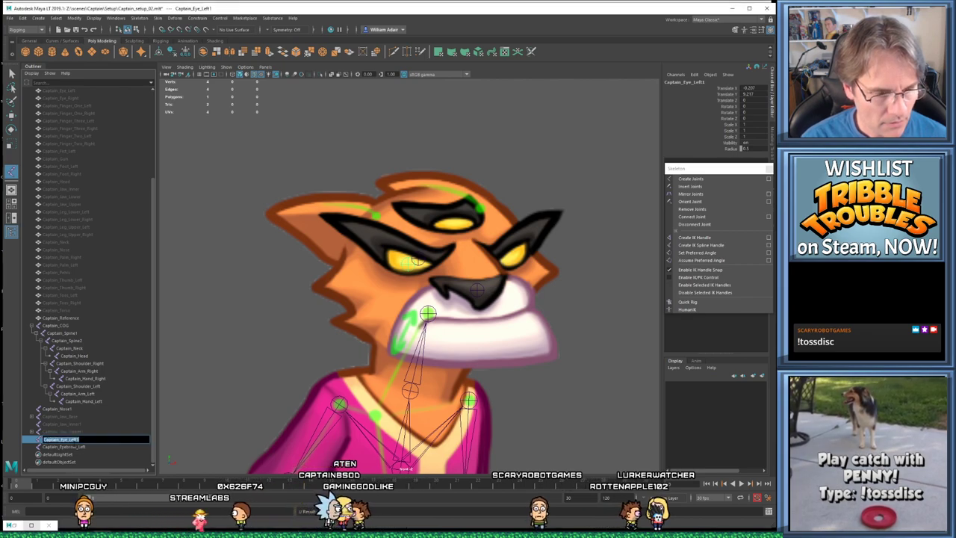
pyautogui.press('Return')
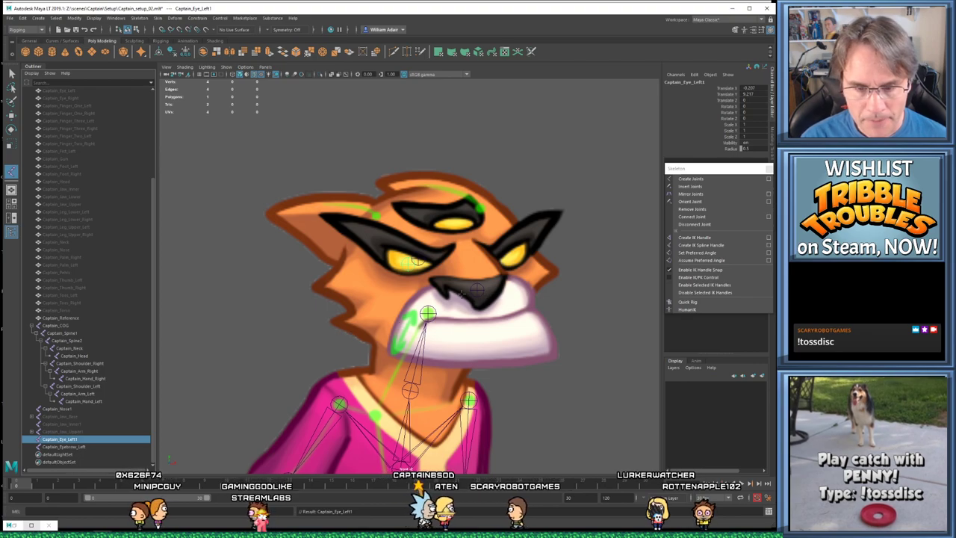
pyautogui.keyDown('alt'); pyautogui.moveTo(316, 311); pyautogui.dragTo(310, 291, button='middle'); pyautogui.keyUp('alt')
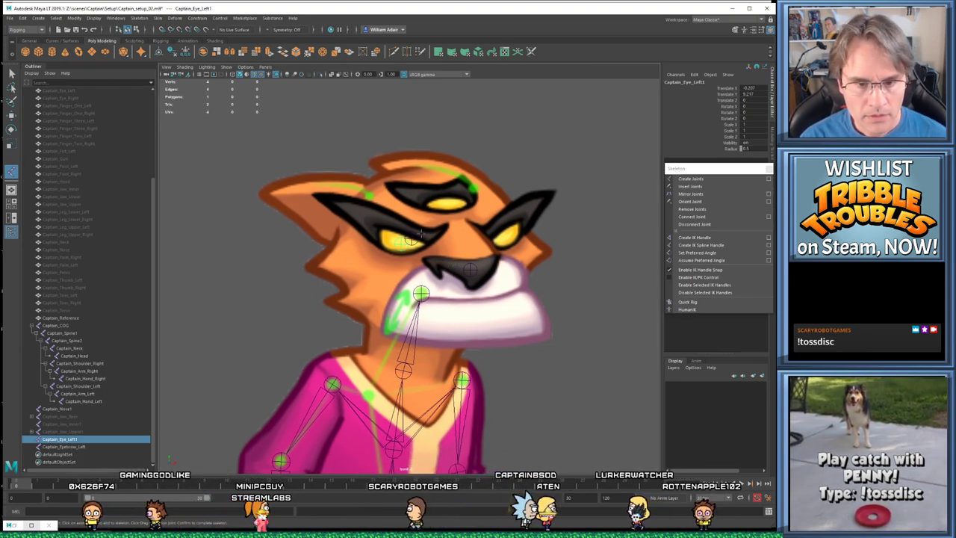
# Duplicate the left eye joint with Ctrl+D and rename the copy Captain_Eye_Right1
pyautogui.hotkey('ctrl', 'd')
pyautogui.doubleClick(71, 454)
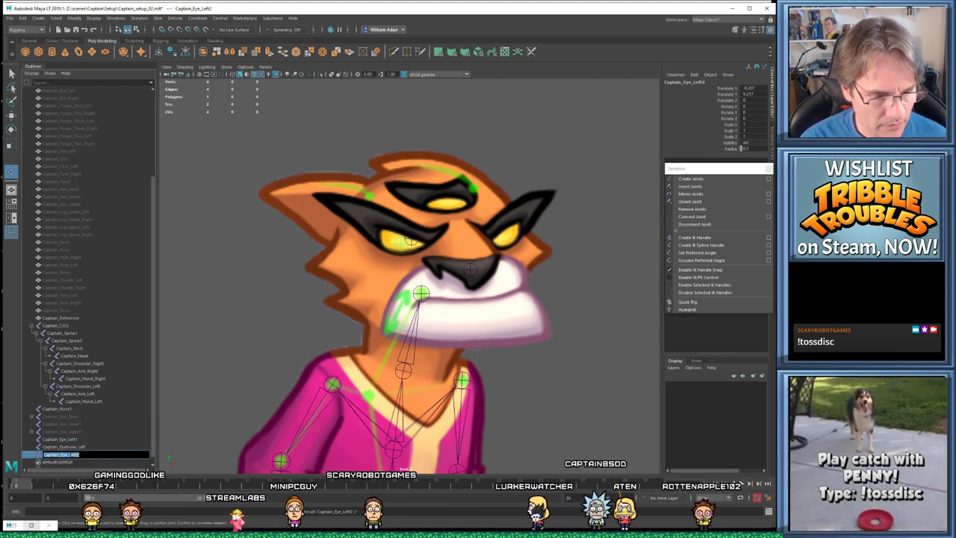
pyautogui.write('Right1')
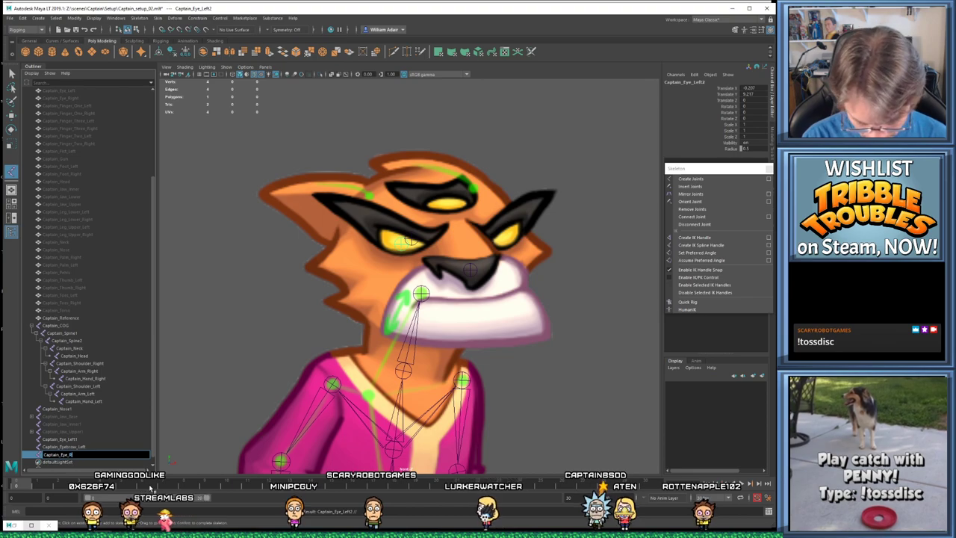
pyautogui.press('Return')
# Move Captain_Eye_Right1 onto the character's right eye
pyautogui.keyDown('alt'); pyautogui.moveTo(538, 199); pyautogui.dragTo(538, 181, button='middle'); pyautogui.keyUp('alt')
pyautogui.moveTo(428, 223); pyautogui.dragTo(527, 224)
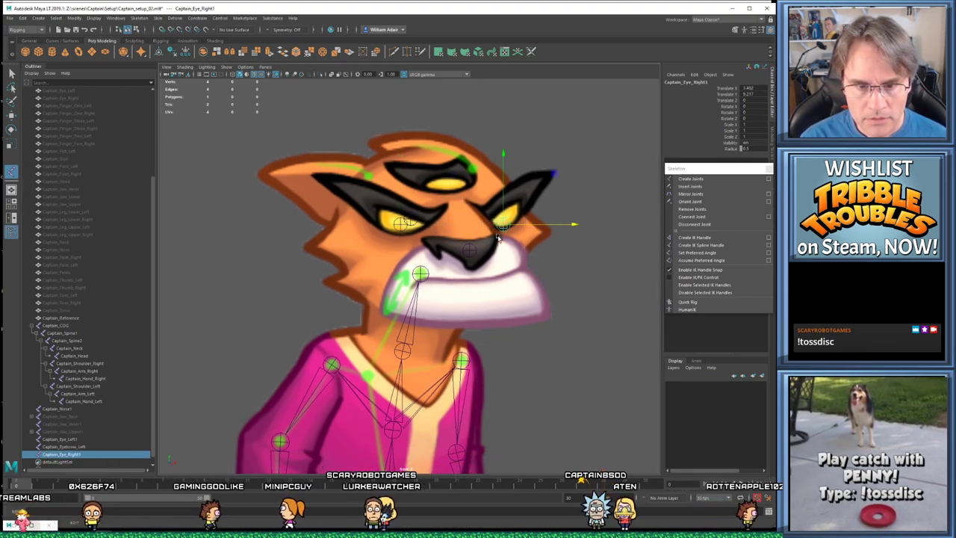
pyautogui.moveTo(502, 222); pyautogui.dragTo(507, 216)
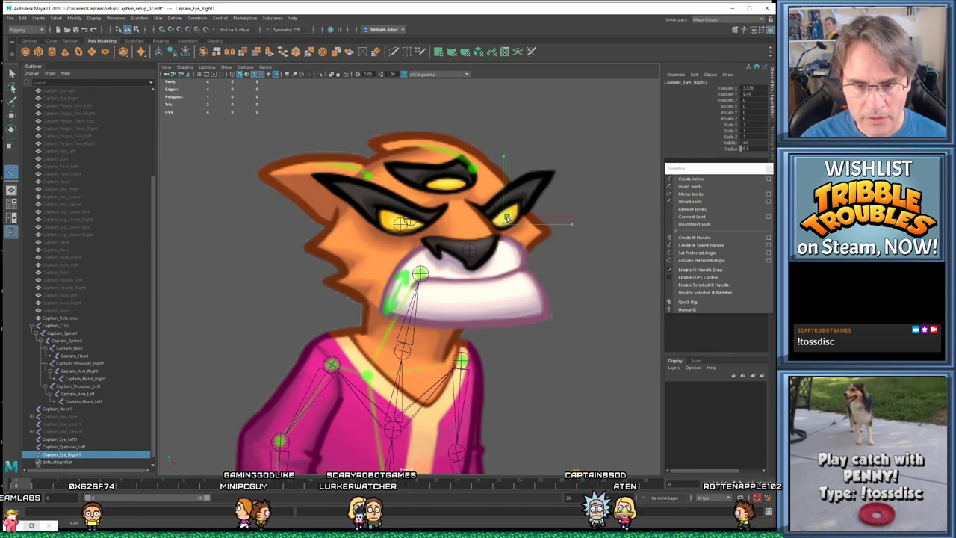
# Duplicate the left eyebrow joint, name it Captain_Eyebrow_Right, and place it over the right eye
pyautogui.hotkey('ctrl', 'd')
pyautogui.click(75, 462)
pyautogui.scroll(-1, 77, 464)
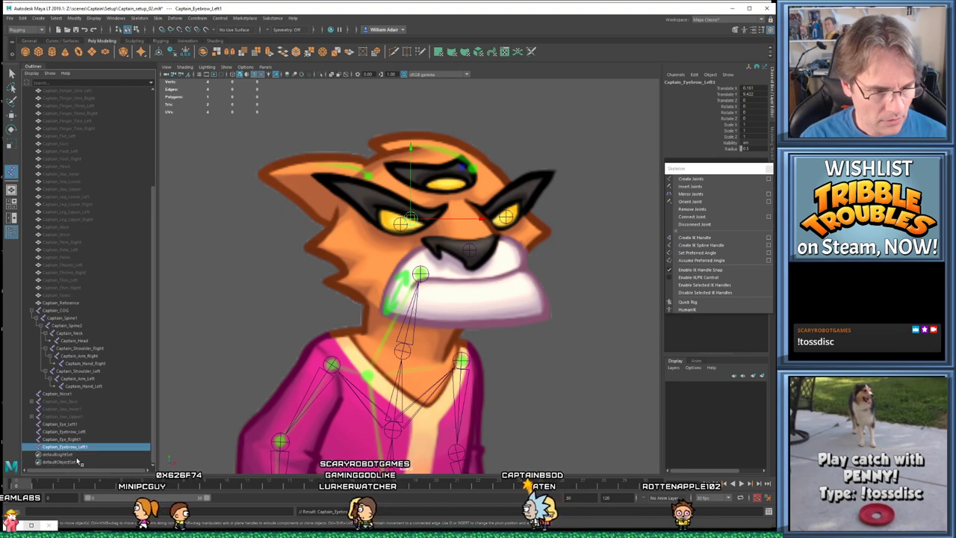
pyautogui.doubleClick(71, 446)
pyautogui.write('Captain_Eyebrow_Right')
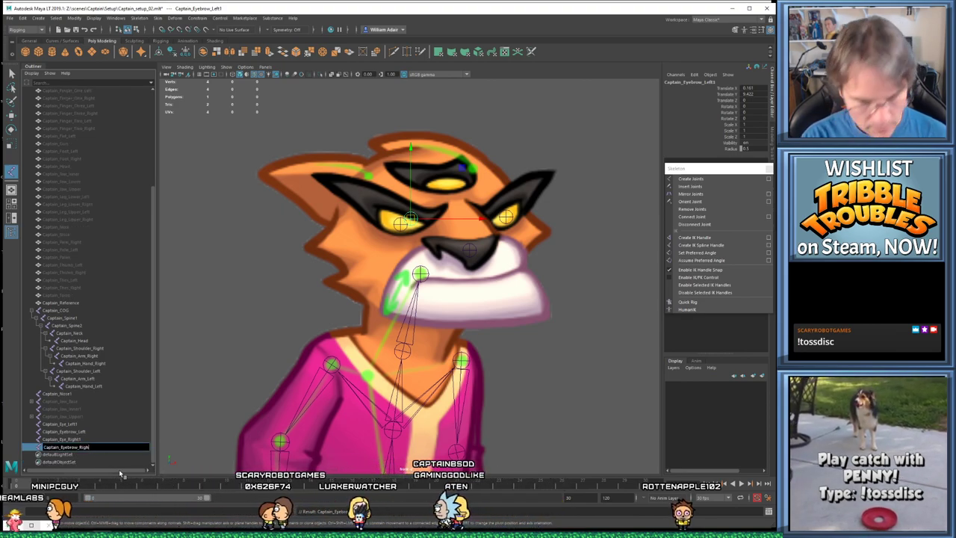
pyautogui.press('Return')
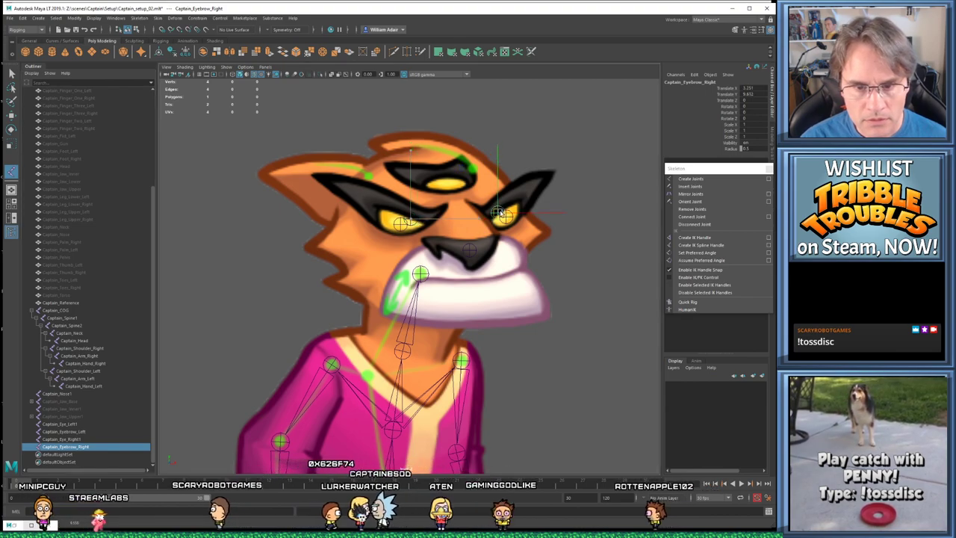
pyautogui.moveTo(414, 221); pyautogui.dragTo(509, 206)
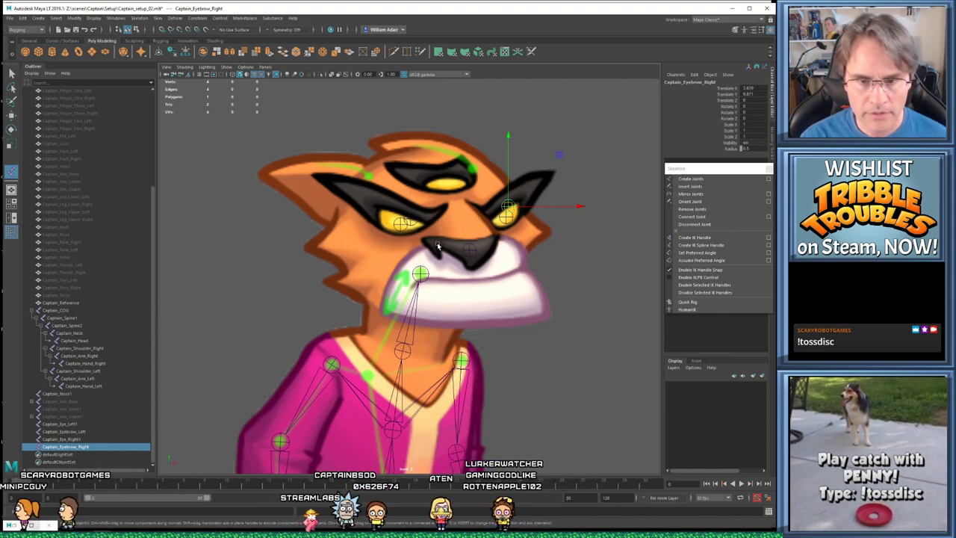
# Duplicate the right eye joint onto the forehead eye and name it Captain_Eye_Center1
pyautogui.click(77, 439)
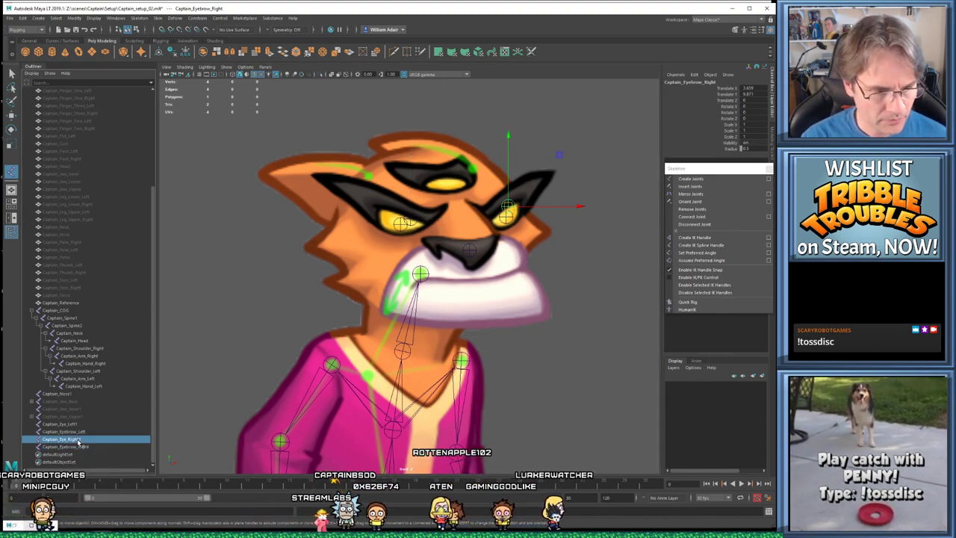
pyautogui.hotkey('ctrl', 'd')
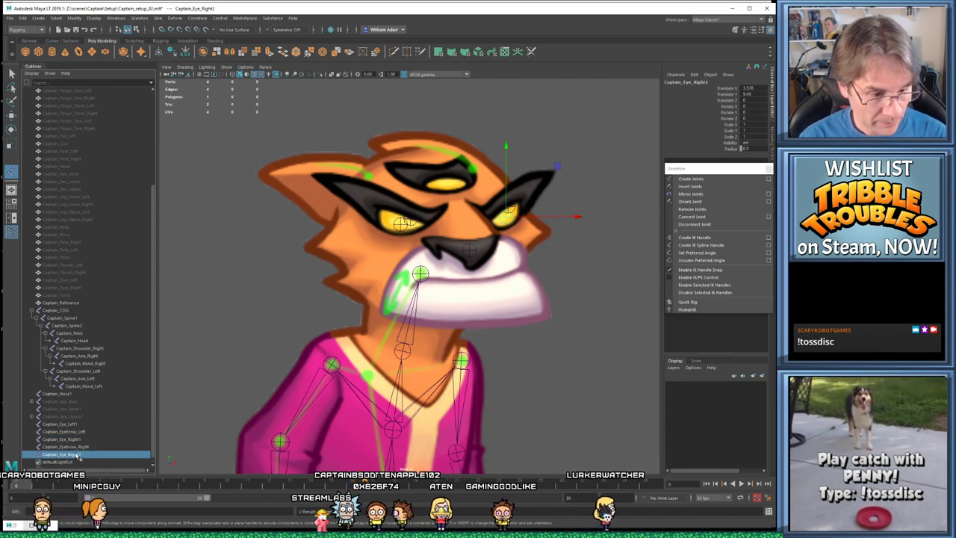
pyautogui.moveTo(505, 217); pyautogui.dragTo(447, 185)
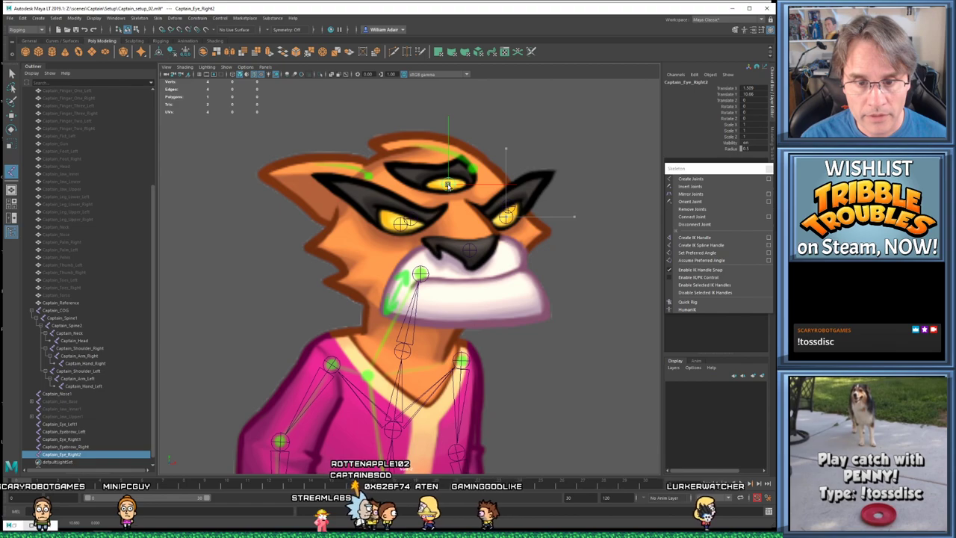
pyautogui.doubleClick(66, 454)
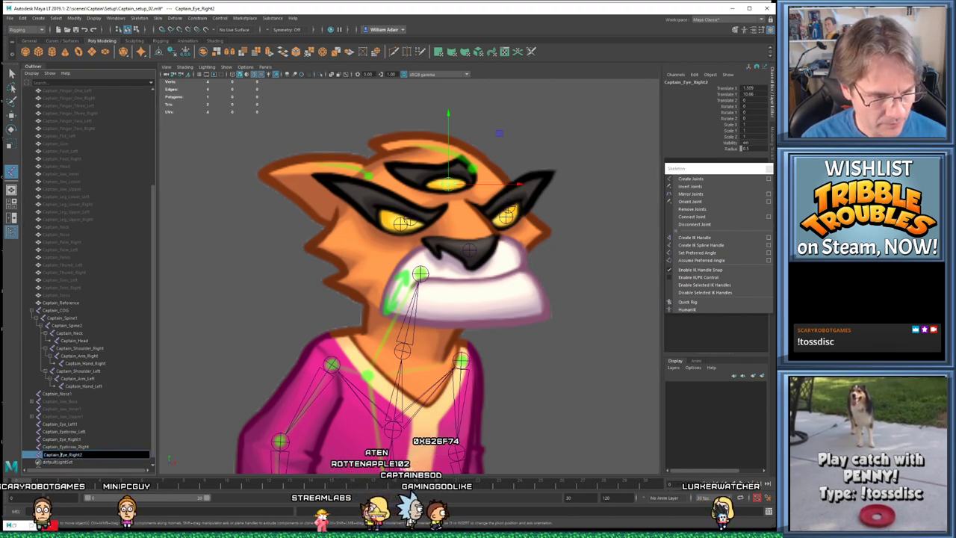
pyautogui.write('Captain_Eye_Center1')
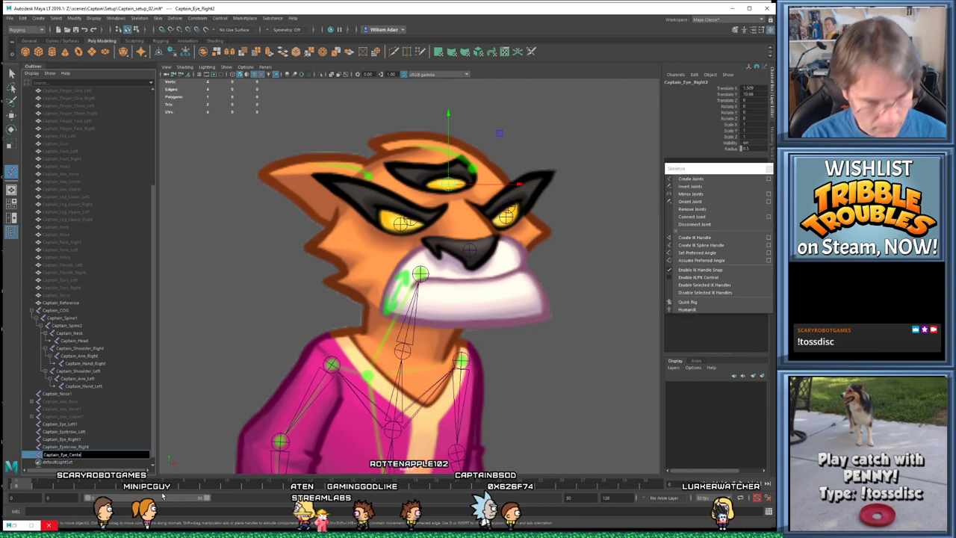
pyautogui.press('Return')
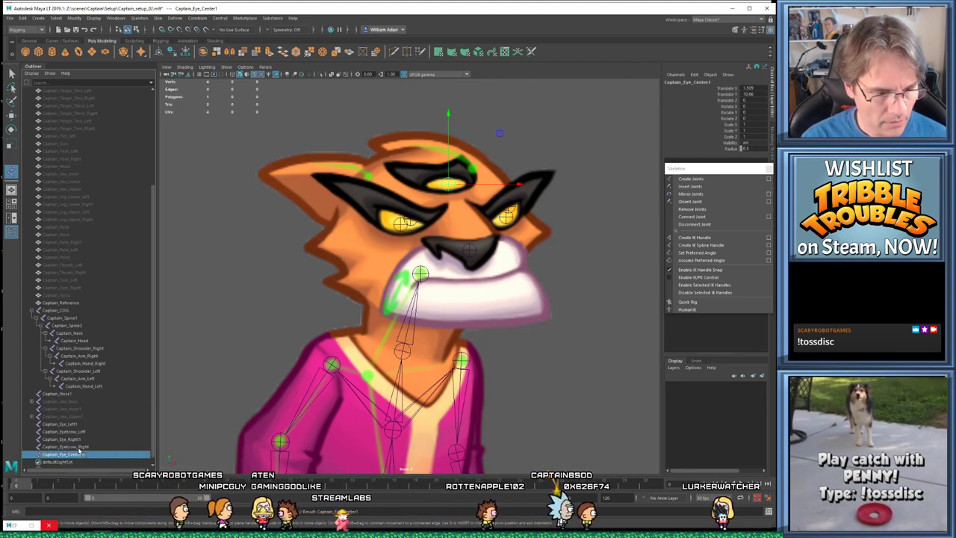
# Duplicate the right eyebrow joint as Captain_Eyebrow_Center and move it above the forehead eye
pyautogui.click(76, 447)
pyautogui.hotkey('ctrl', 'd')
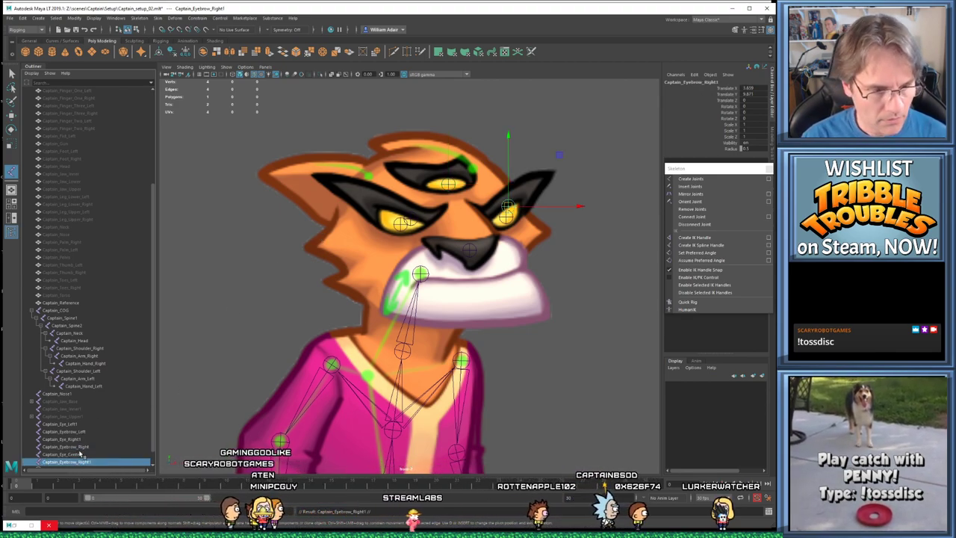
pyautogui.doubleClick(69, 461)
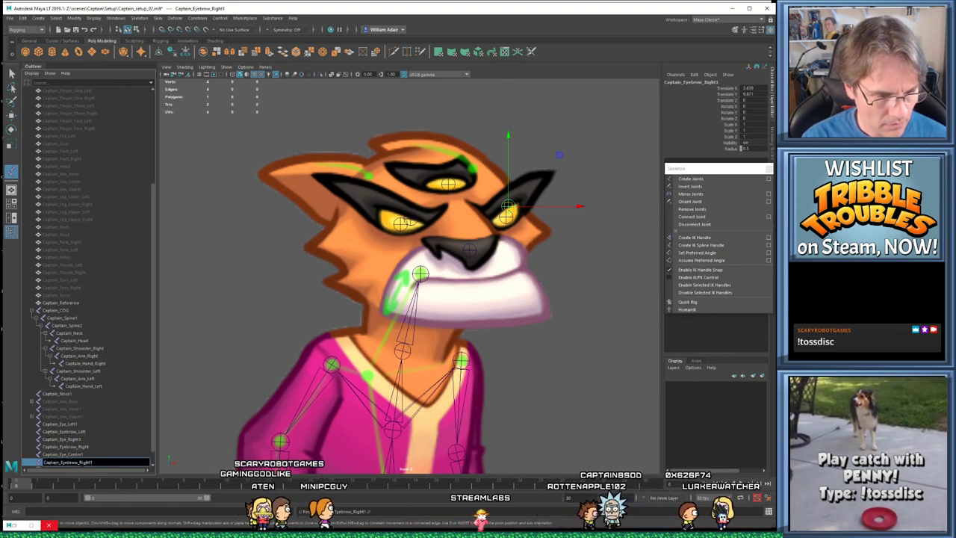
pyautogui.write('Captain_Eyebrow_Cent')
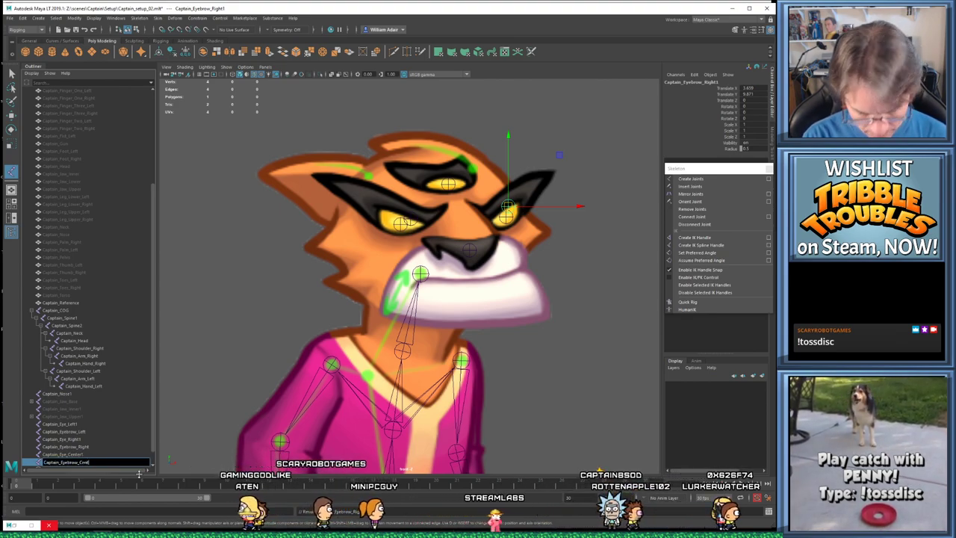
pyautogui.write('er')
pyautogui.press('Return')
pyautogui.moveTo(510, 213); pyautogui.dragTo(445, 183)
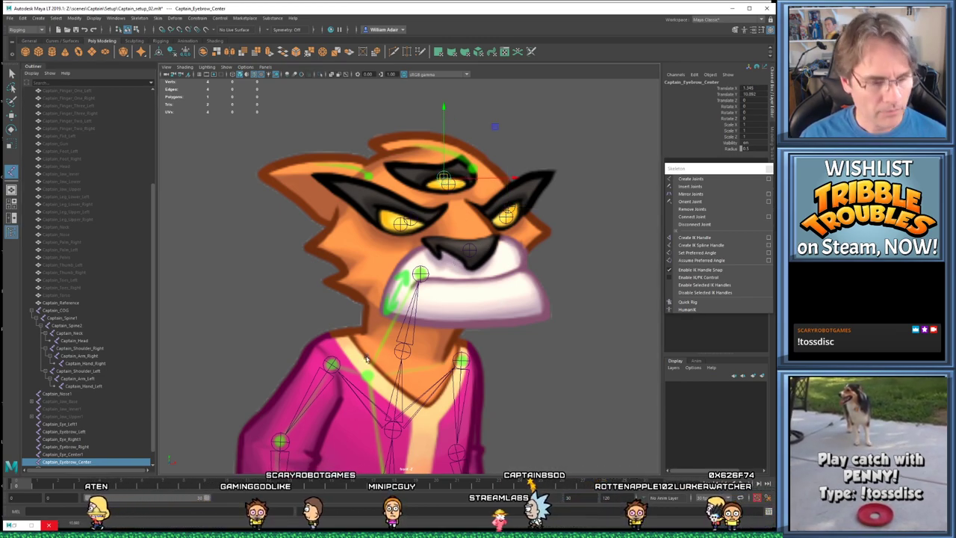
pyautogui.scroll(-3, 451, 310)
pyautogui.press('w')
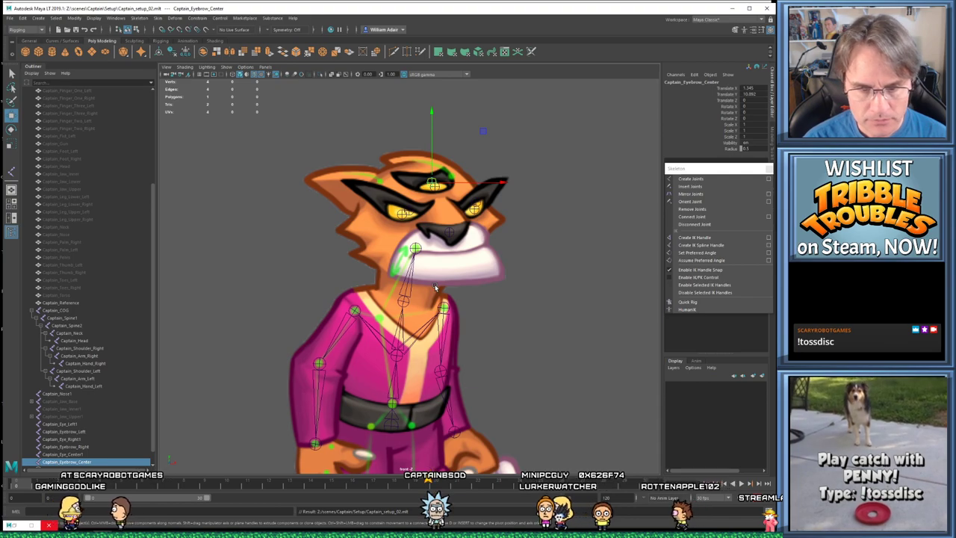
pyautogui.scroll(-2, 459, 272)
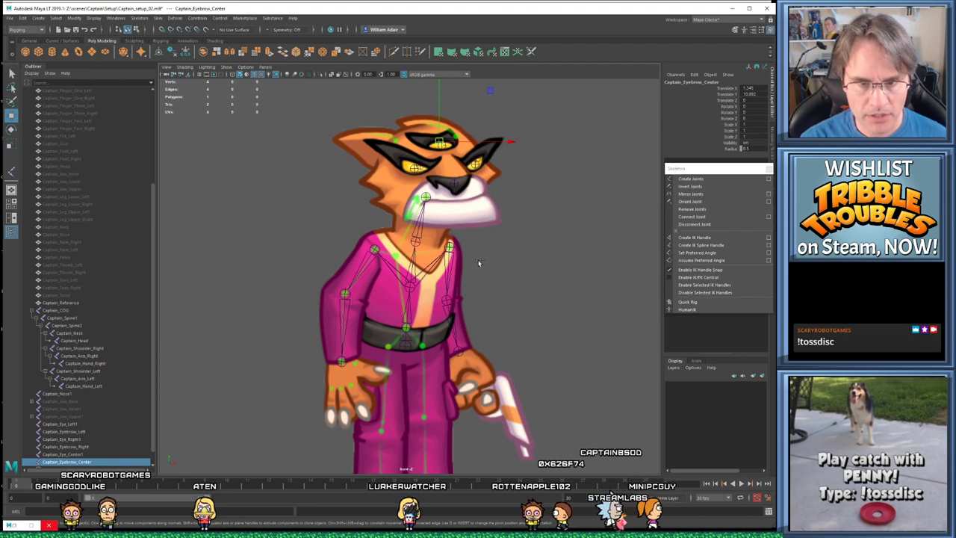
pyautogui.scroll(4, 465, 280)
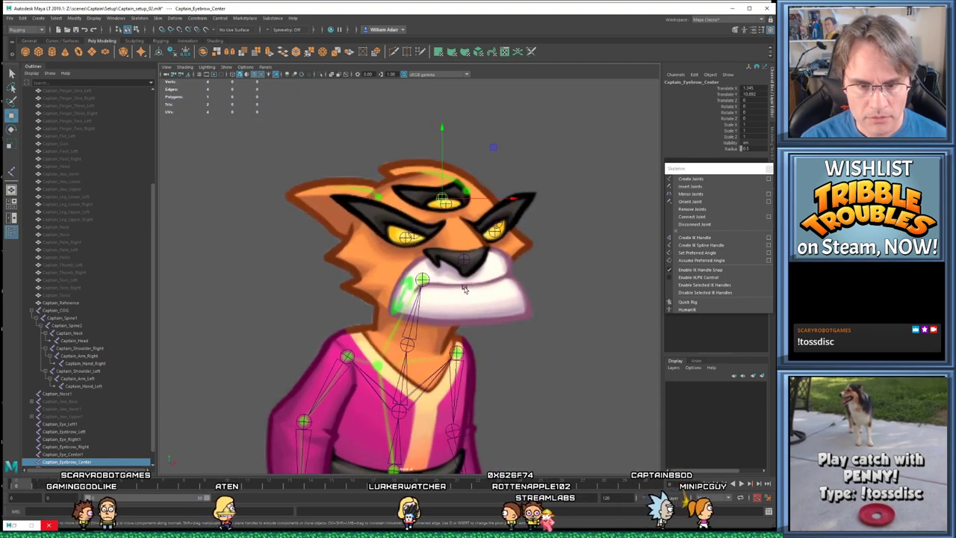
pyautogui.scroll(2, 464, 289)
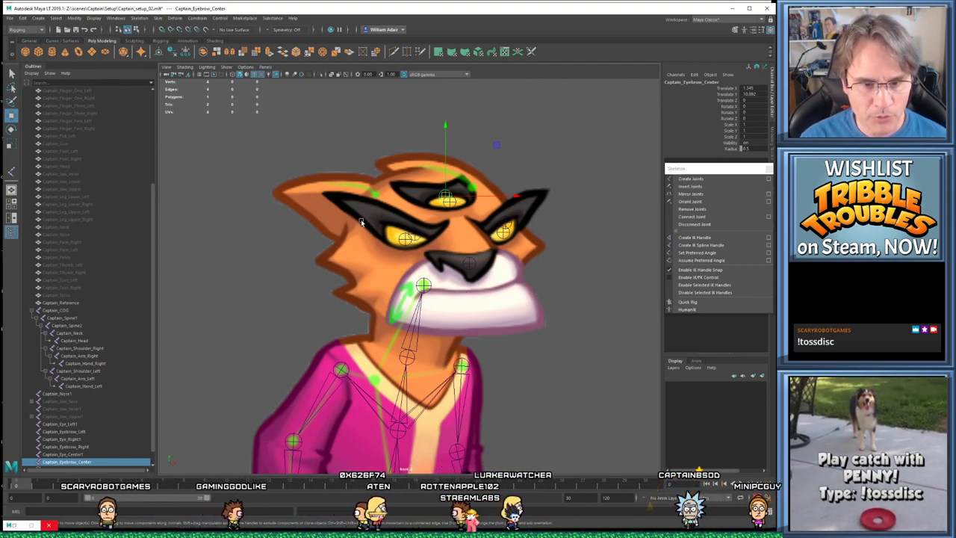
# Select the character reference plane and look through the viewport shading options without changes
pyautogui.click(467, 166)
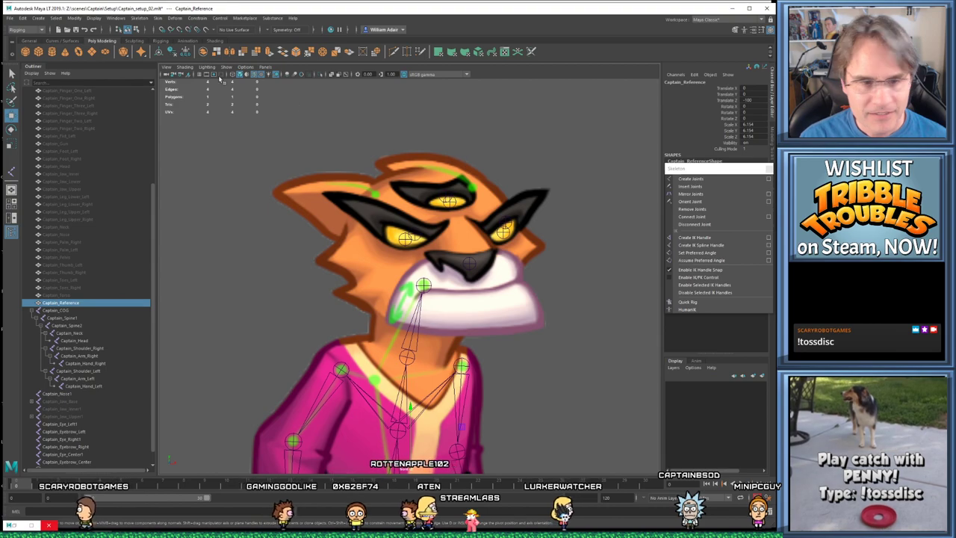
pyautogui.click(185, 67)
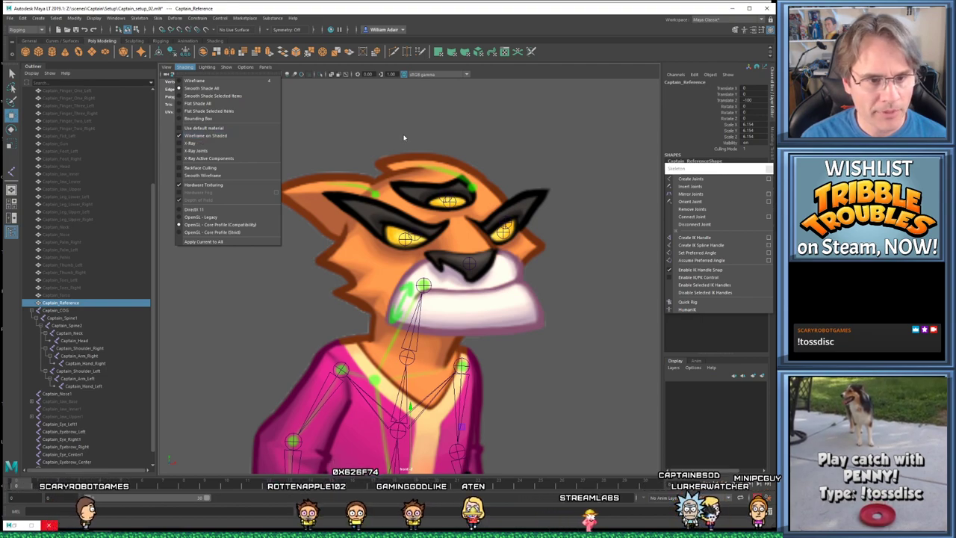
pyautogui.click(478, 190)
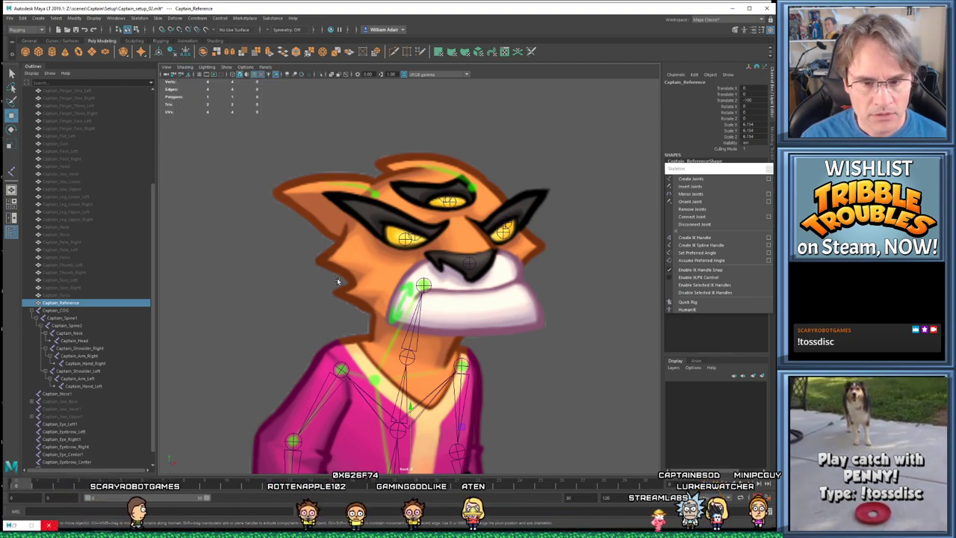
pyautogui.scroll(5, 106, 326)
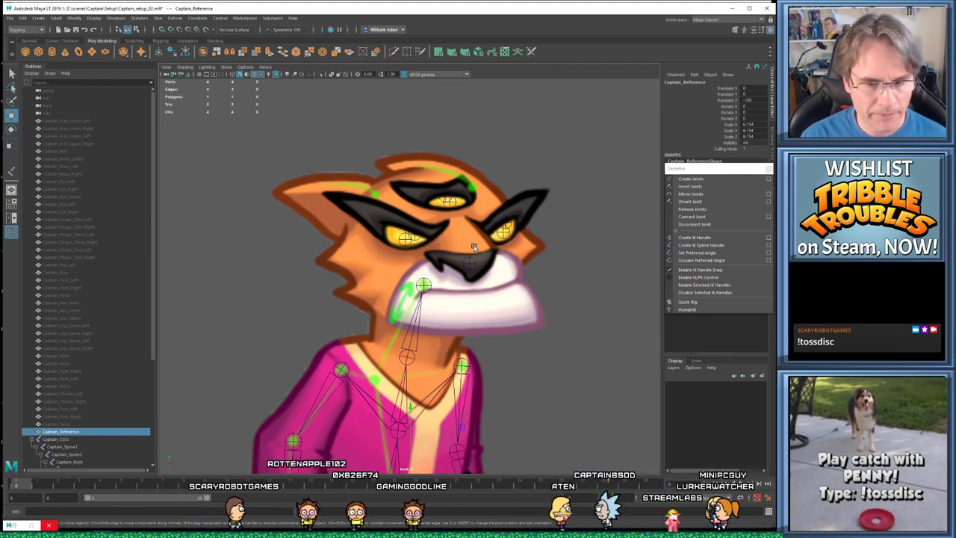
pyautogui.scroll(-6, 97, 344)
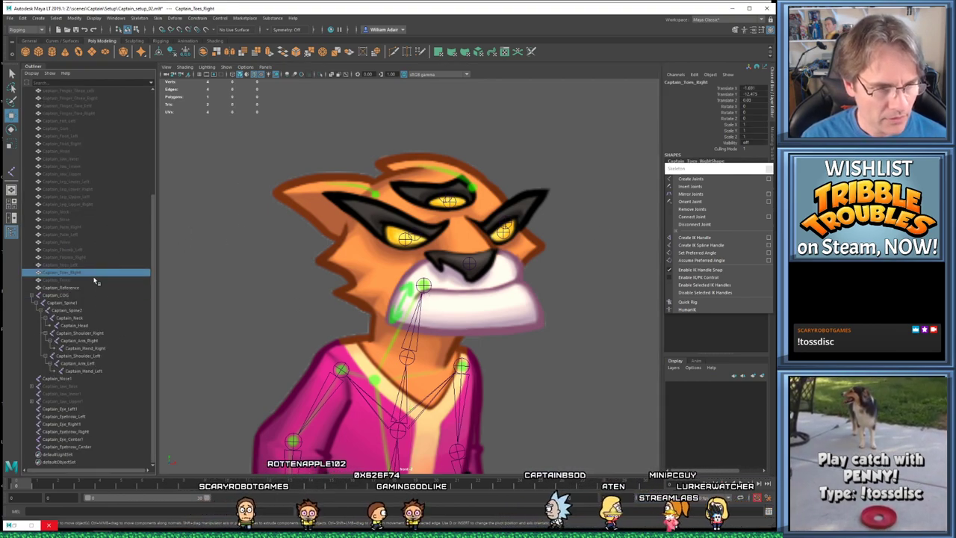
pyautogui.scroll(1, 90, 284)
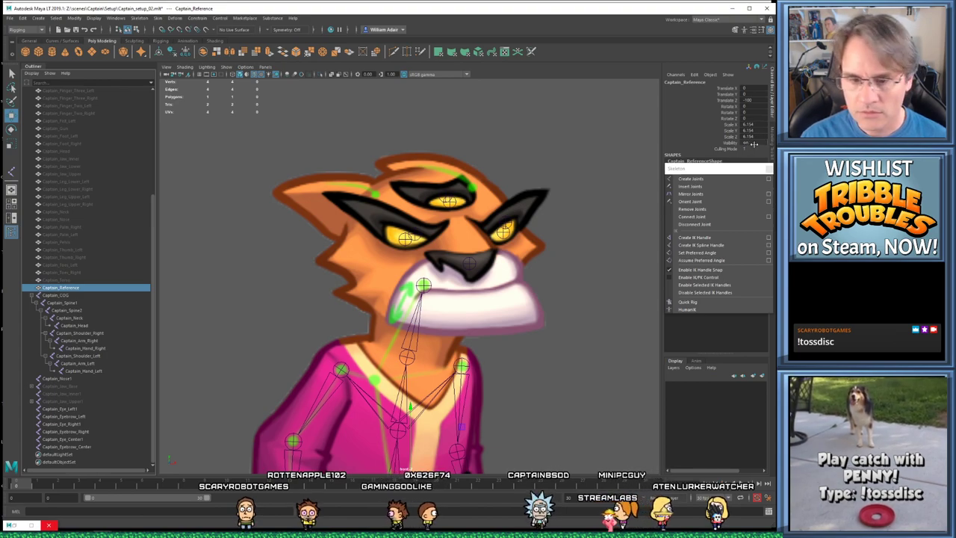
pyautogui.scroll(6, 99, 272)
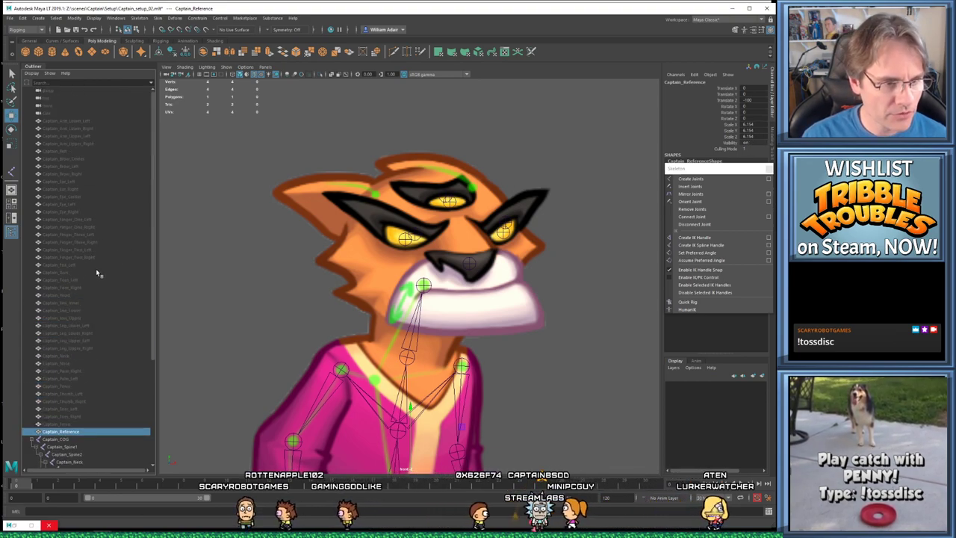
pyautogui.scroll(-3, 97, 275)
pyautogui.scroll(3, 90, 229)
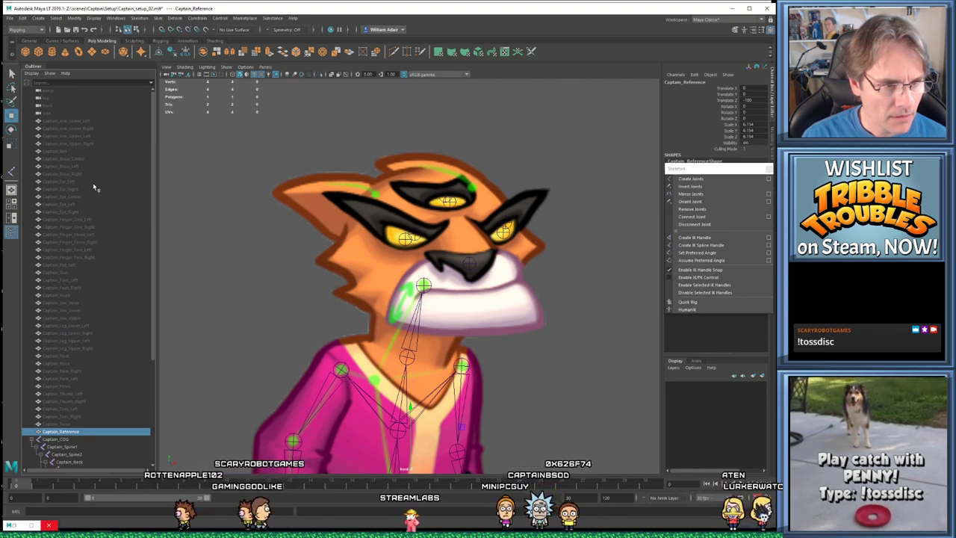
# Set Visibility to 1 for Captain_Ear_Left and Captain_Ear_Right, then reselect Captain_Reference
pyautogui.click(93, 182)
pyautogui.keyDown('ctrl'); pyautogui.click(93, 189); pyautogui.keyUp('ctrl')
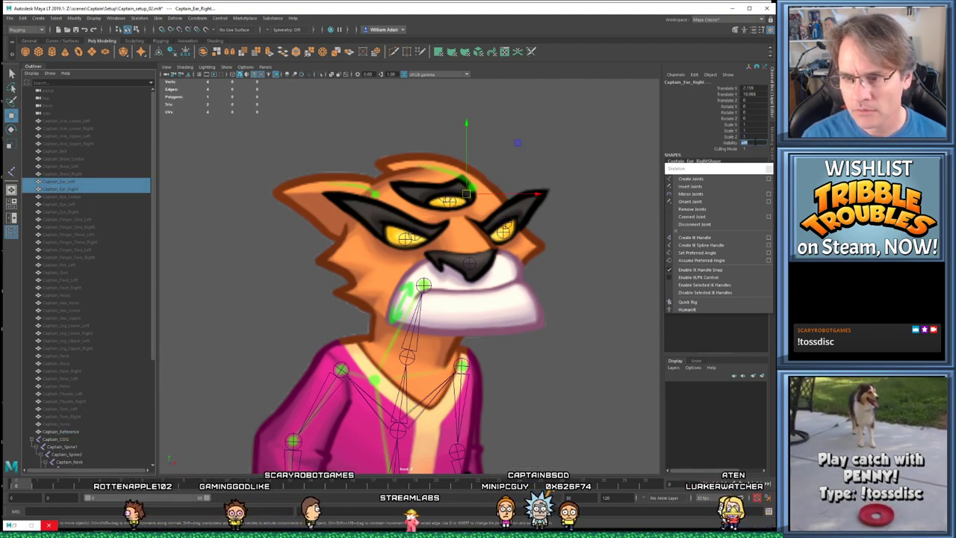
pyautogui.click(745, 142)
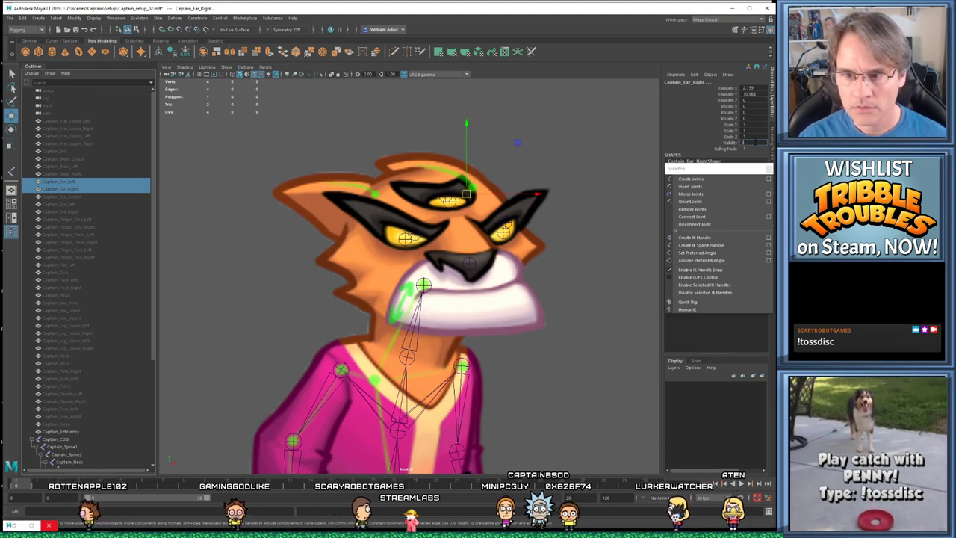
pyautogui.write('1')
pyautogui.press('Return')
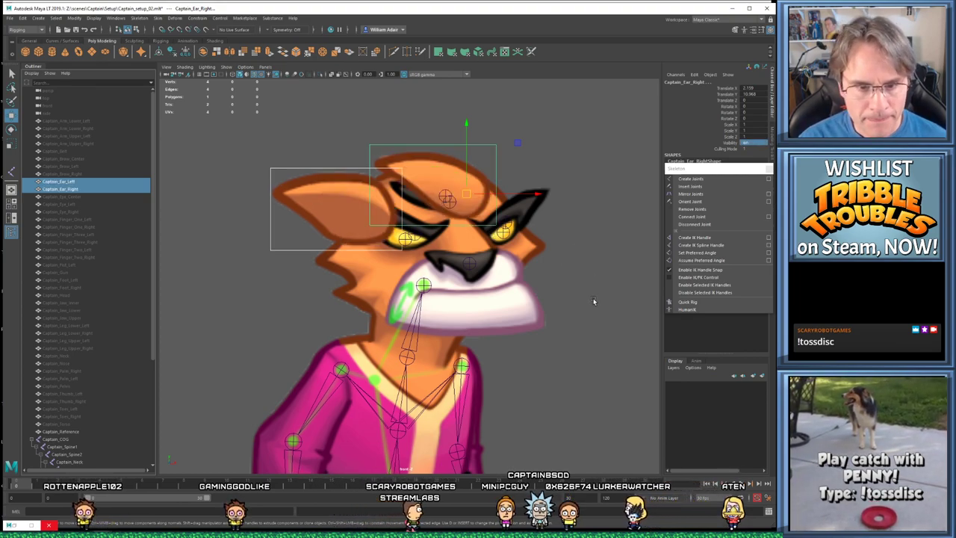
pyautogui.click(589, 302)
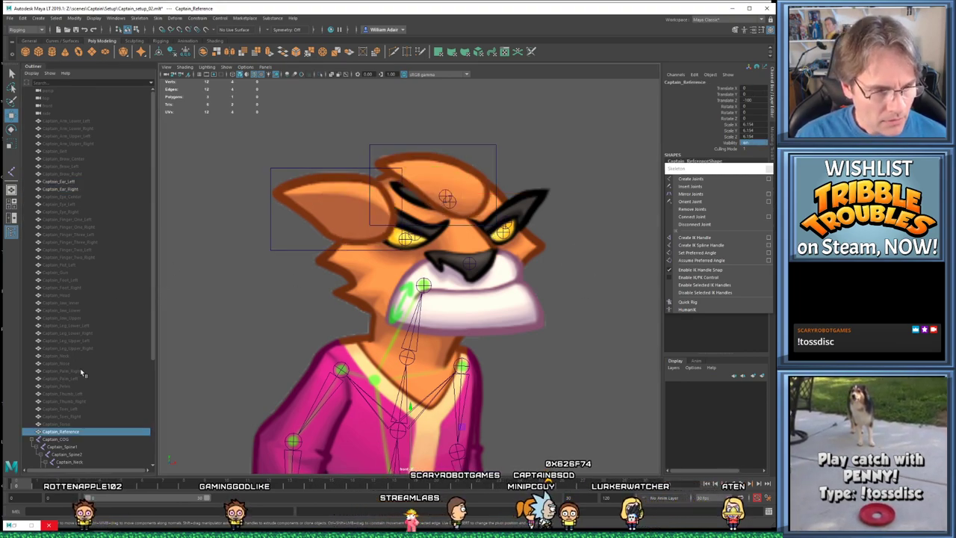
pyautogui.scroll(-3, 81, 371)
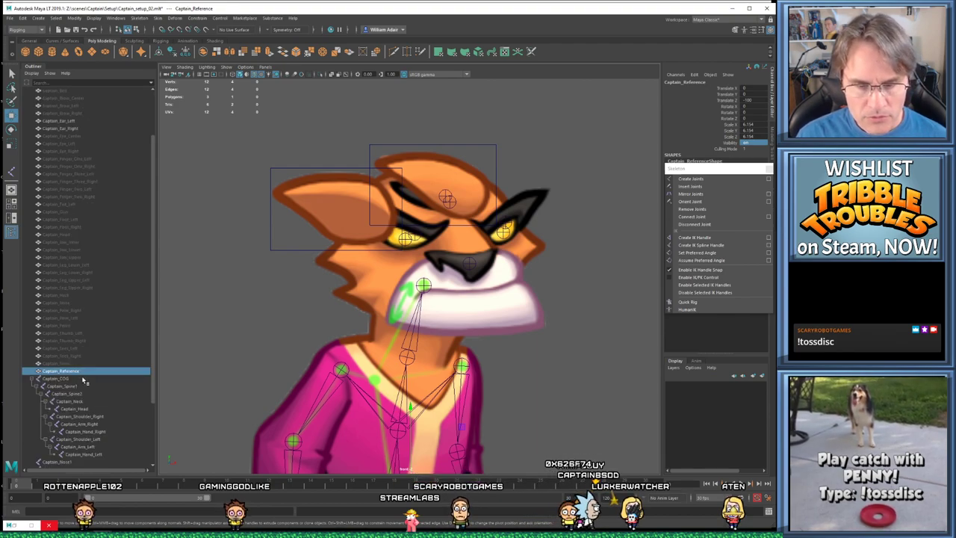
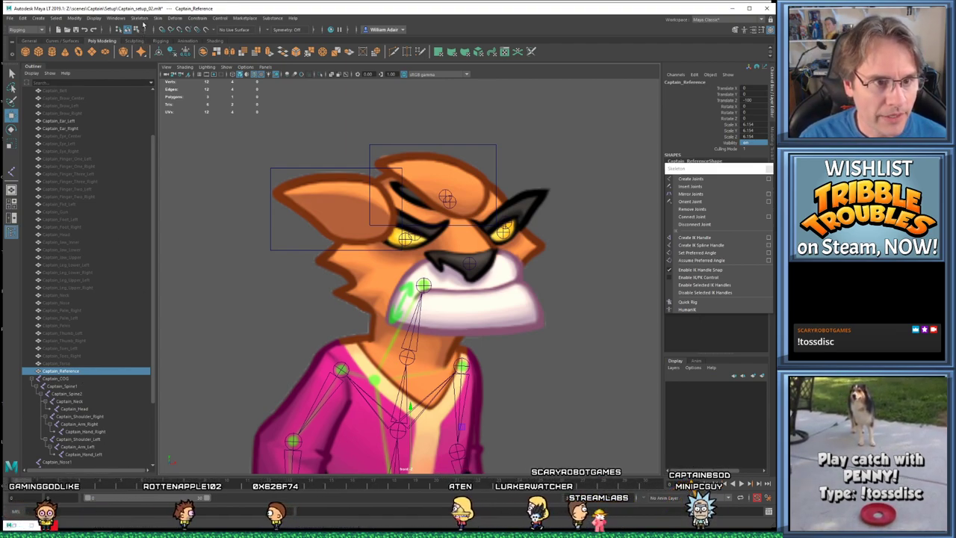
# Place a joint on the Captain's head and name it Captain_Ear_Right1
pyautogui.click(139, 17)
pyautogui.click(149, 38)
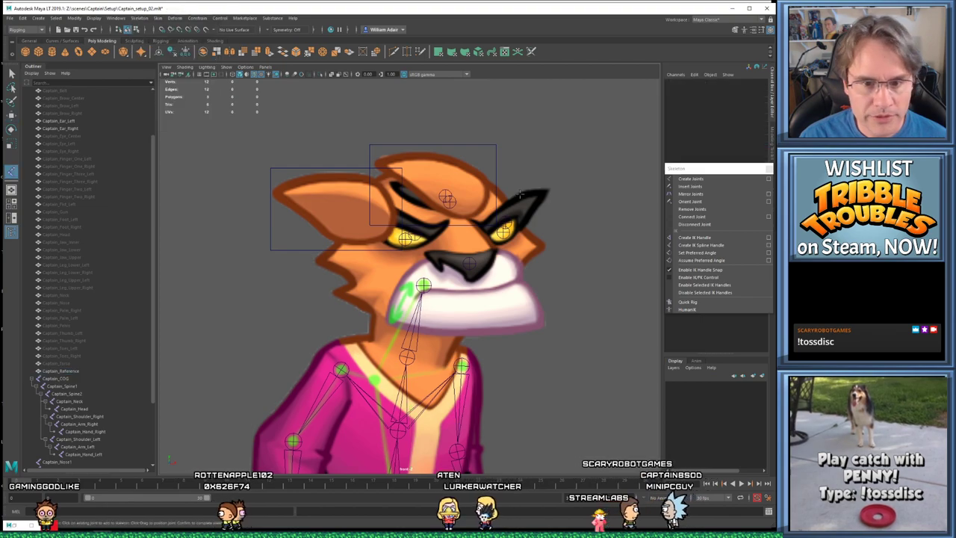
pyautogui.click(465, 196)
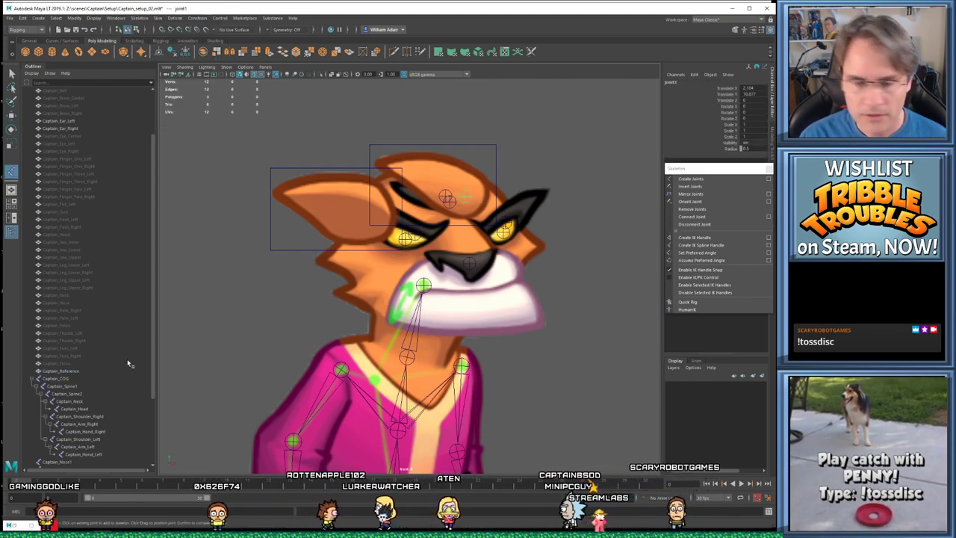
pyautogui.scroll(-4, 89, 452)
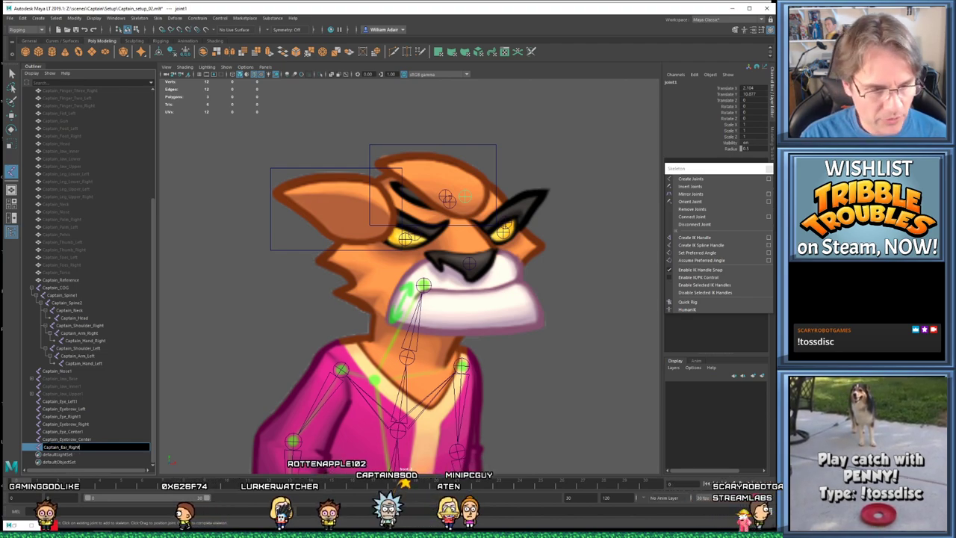
pyautogui.press('Return')
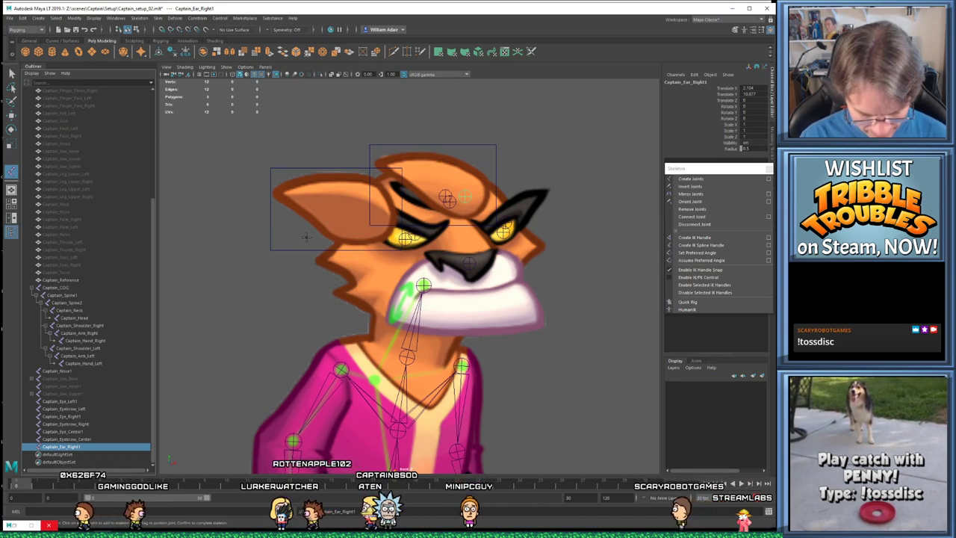
# Duplicate the ear joint and rename the copy Captain_Ear_Left1
pyautogui.hotkey('ctrl', 'd')
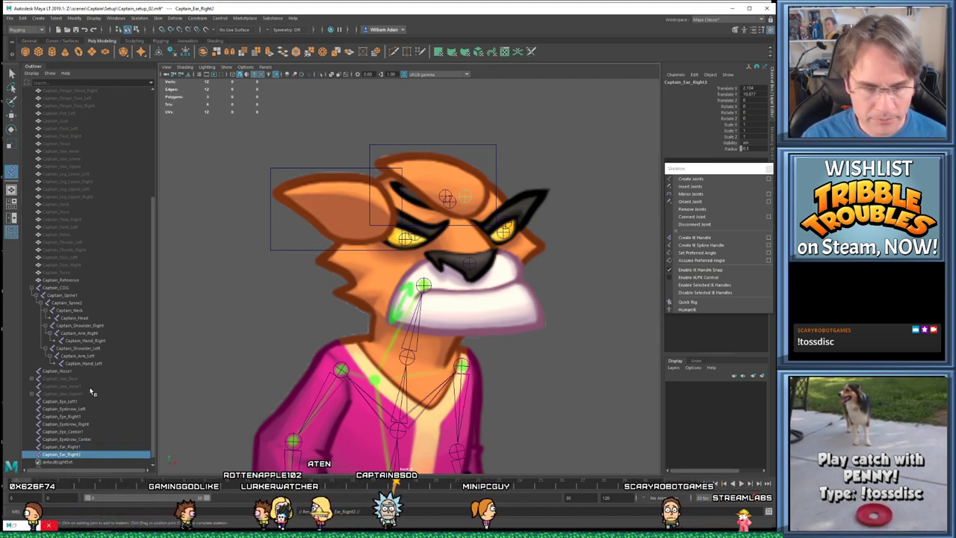
pyautogui.doubleClick(64, 454)
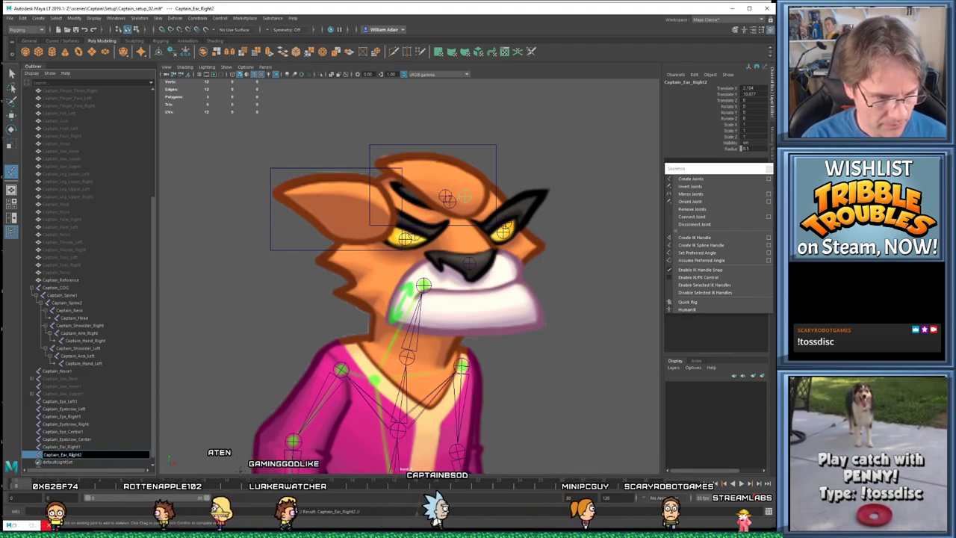
pyautogui.write('Left1')
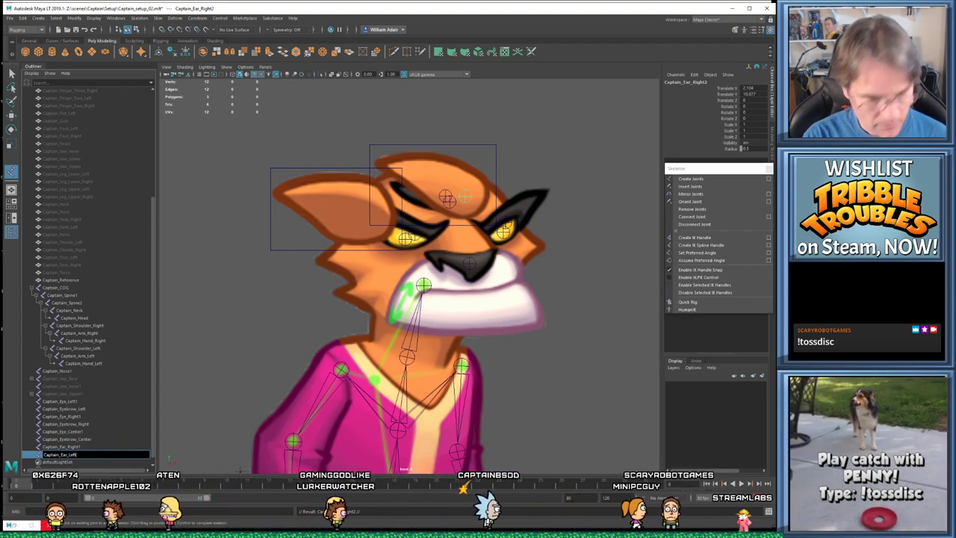
pyautogui.press('Return')
# Move Captain_Ear_Left1 over the left-hand ear and nudge Captain_Ear_Right1 into place
pyautogui.press('w')
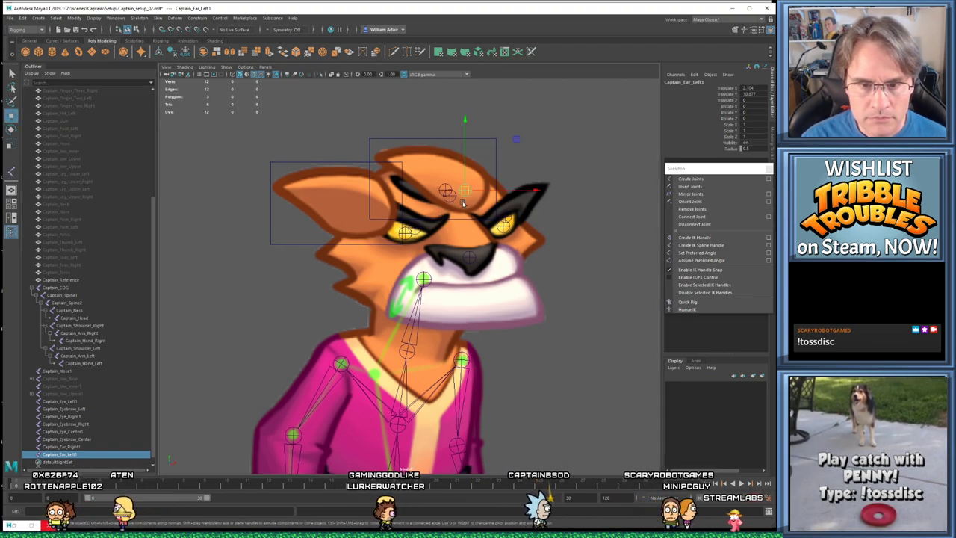
pyautogui.moveTo(464, 190); pyautogui.dragTo(362, 212)
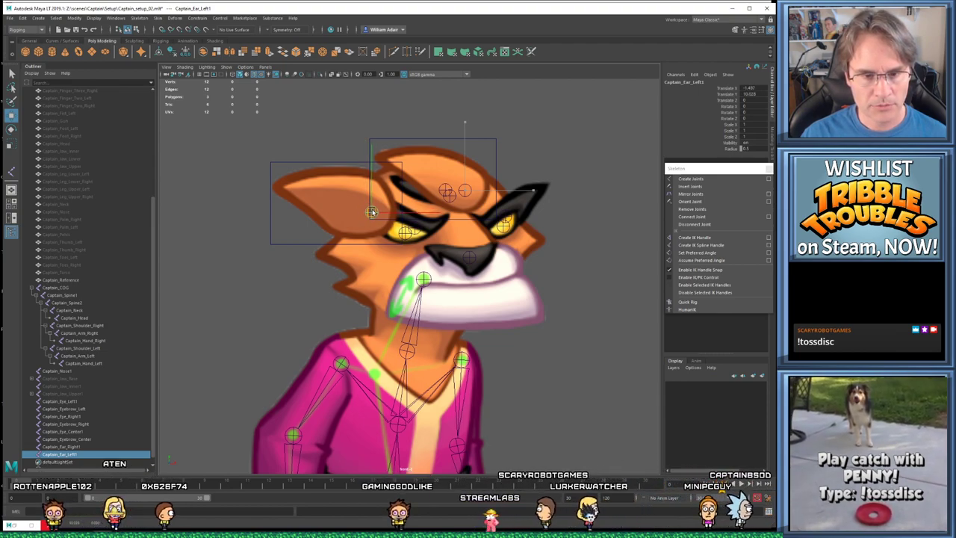
pyautogui.click(465, 191)
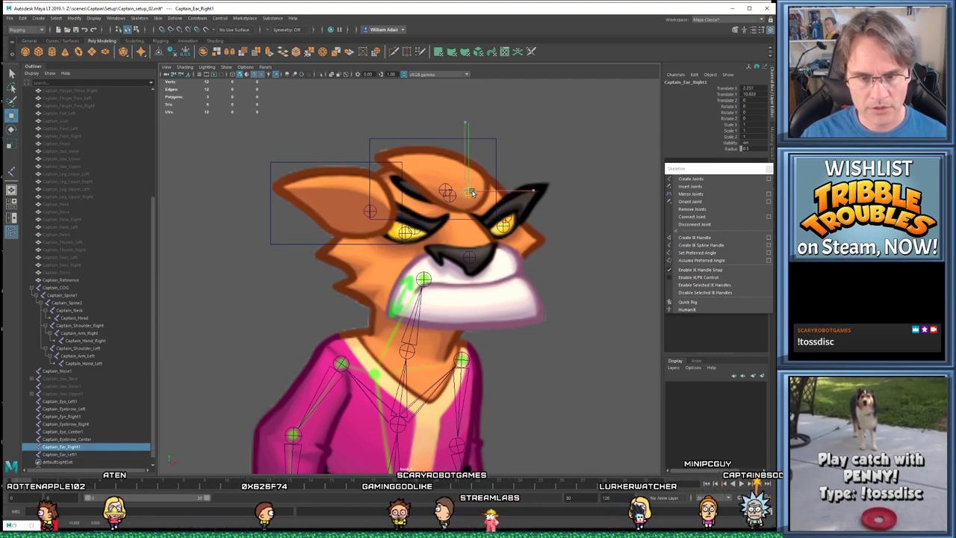
pyautogui.moveTo(471, 192); pyautogui.dragTo(469, 190)
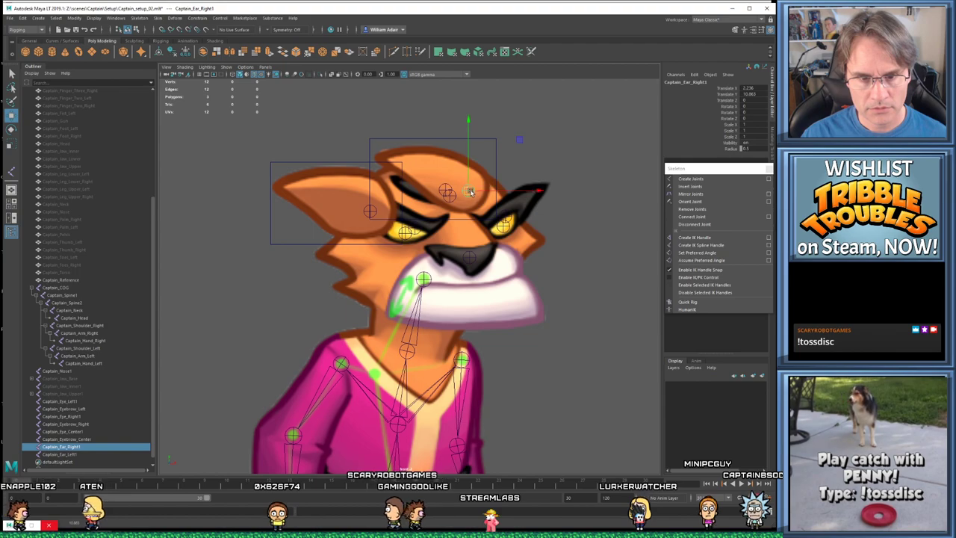
# Save the scene and pan down toward the Captain's hands and legs
pyautogui.scroll(-1, 90, 448)
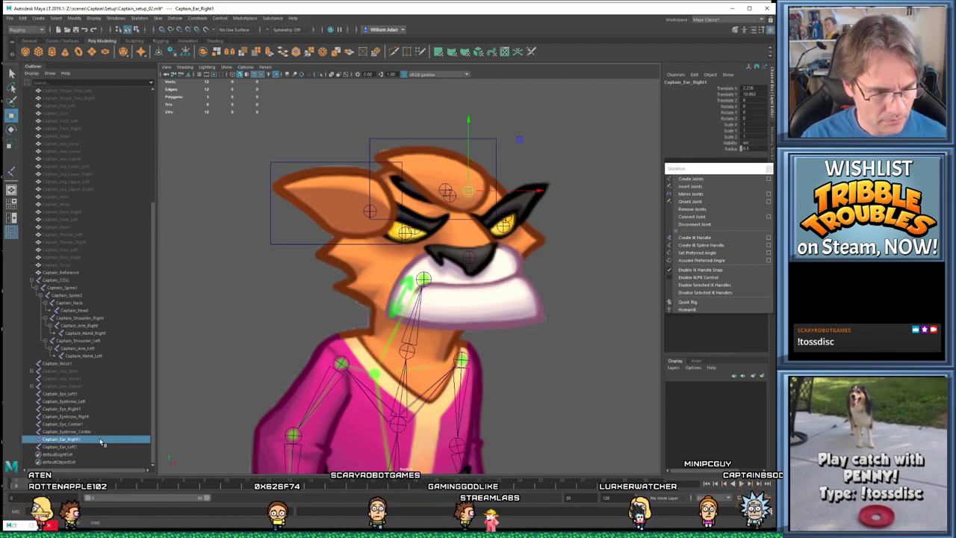
pyautogui.hotkey('ctrl', 's')
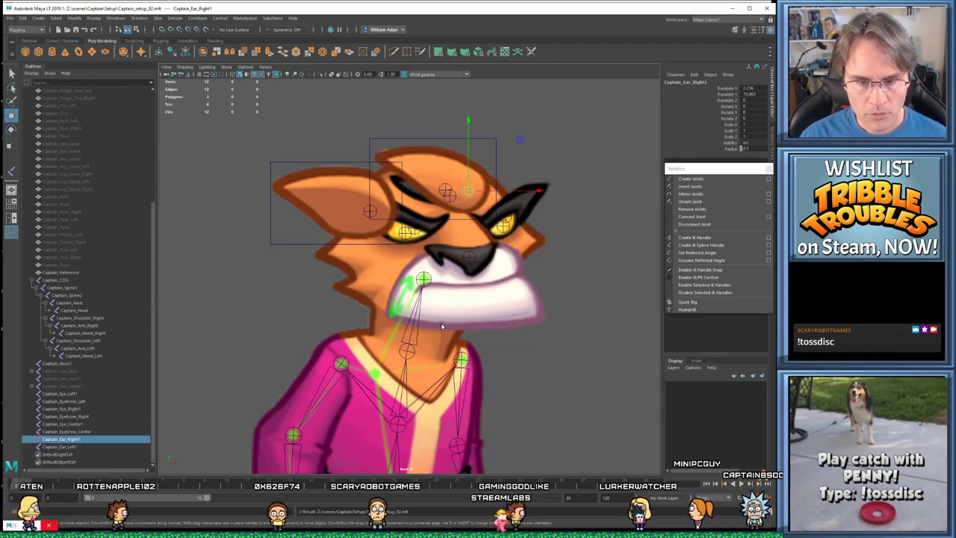
pyautogui.keyDown('alt'); pyautogui.moveTo(504, 337); pyautogui.dragTo(525, 243, button='middle'); pyautogui.keyUp('alt')
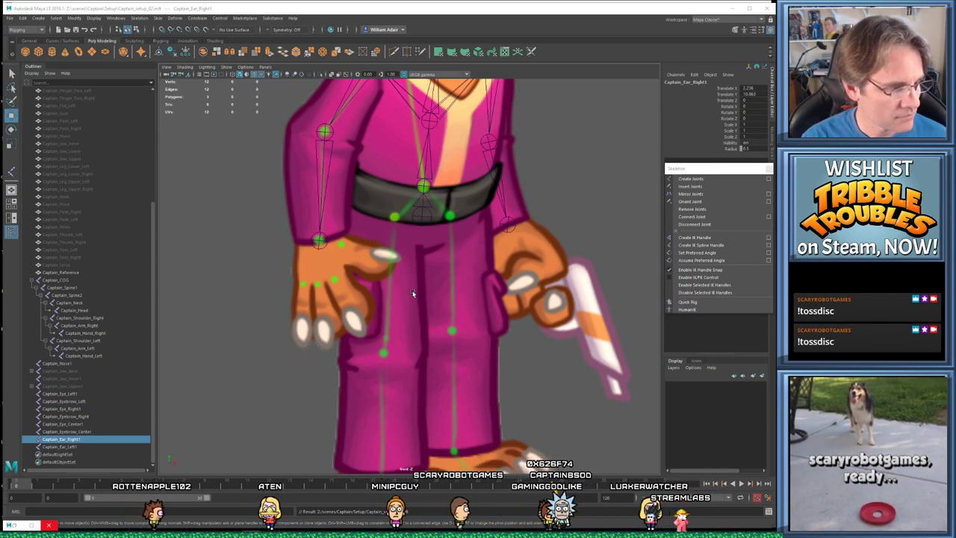
# Pan and zoom down to the Captain's belt, hands and legs, then select Captain_Reference
pyautogui.keyDown('alt'); pyautogui.moveTo(441, 246); pyautogui.dragTo(423, 265); pyautogui.keyUp('alt')
pyautogui.scroll(-3, 423, 265)
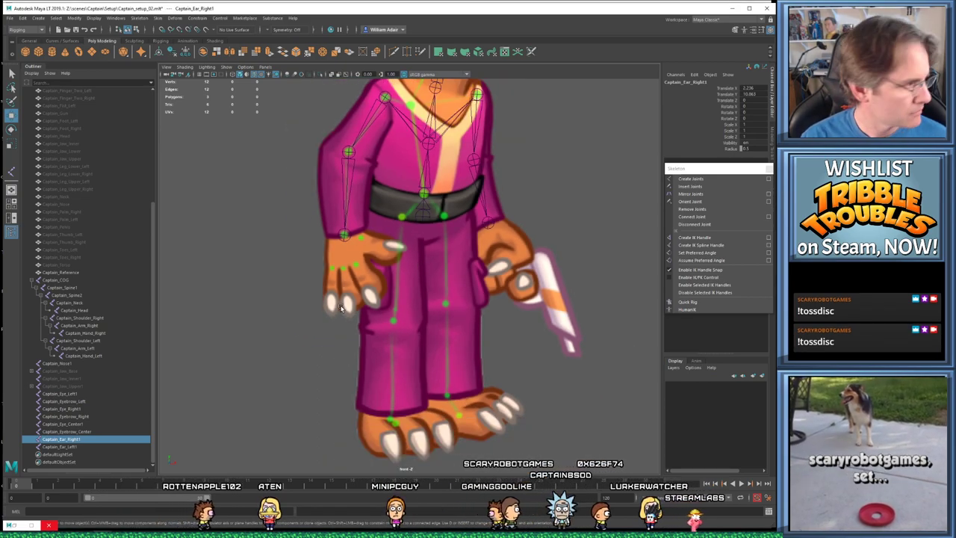
pyautogui.keyDown('alt'); pyautogui.moveTo(499, 265); pyautogui.dragTo(498, 277, button='middle'); pyautogui.keyUp('alt')
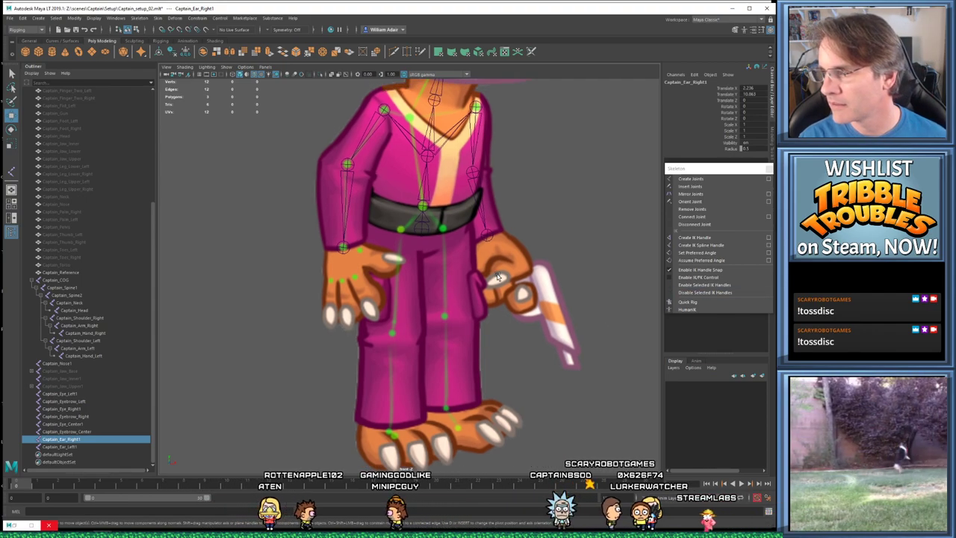
pyautogui.keyDown('alt'); pyautogui.moveTo(425, 287); pyautogui.dragTo(433, 262, button='middle'); pyautogui.keyUp('alt')
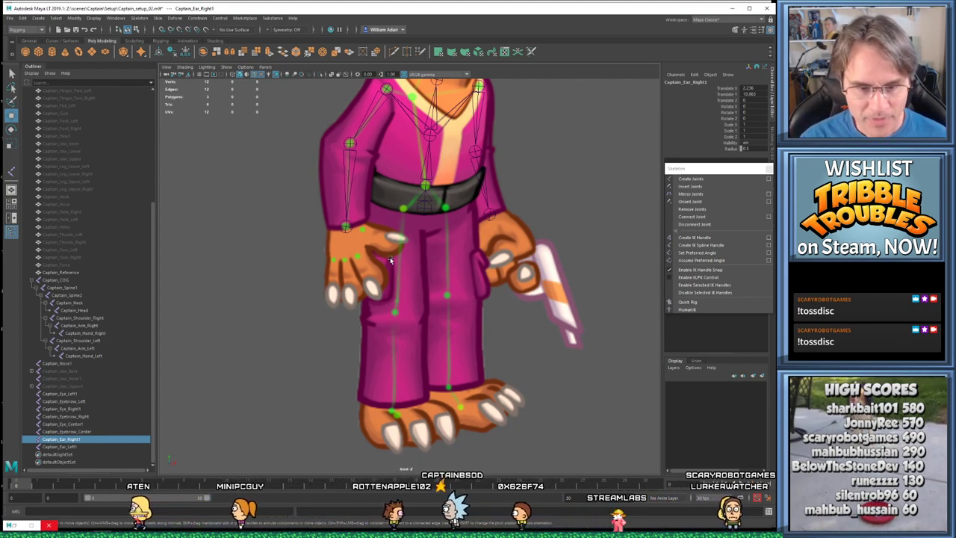
pyautogui.scroll(4, 389, 260)
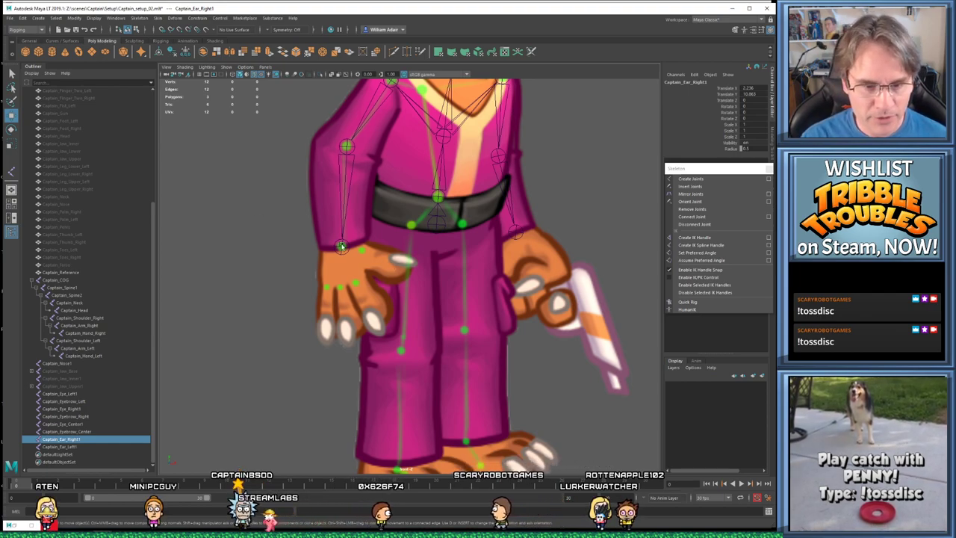
pyautogui.keyDown('alt'); pyautogui.moveTo(368, 256); pyautogui.dragTo(365, 260); pyautogui.keyUp('alt')
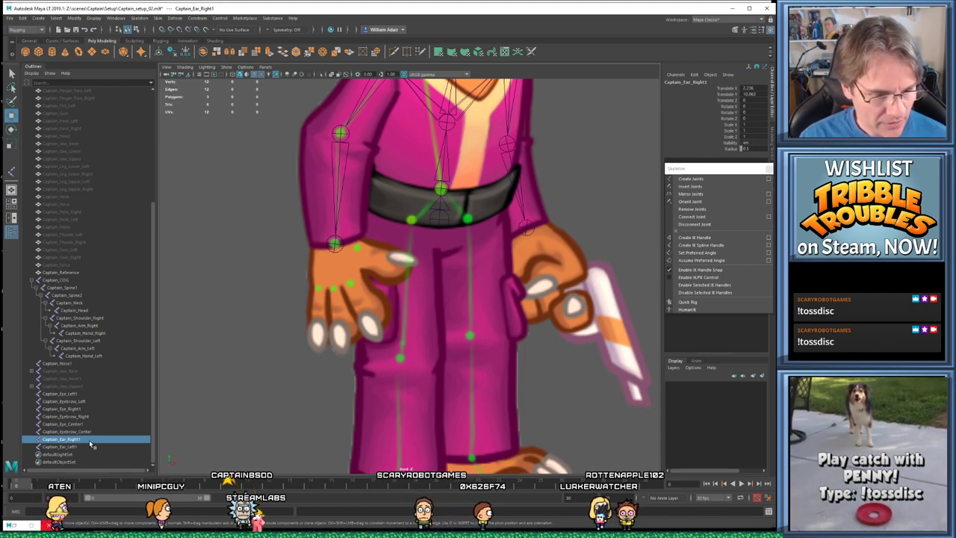
pyautogui.click(71, 272)
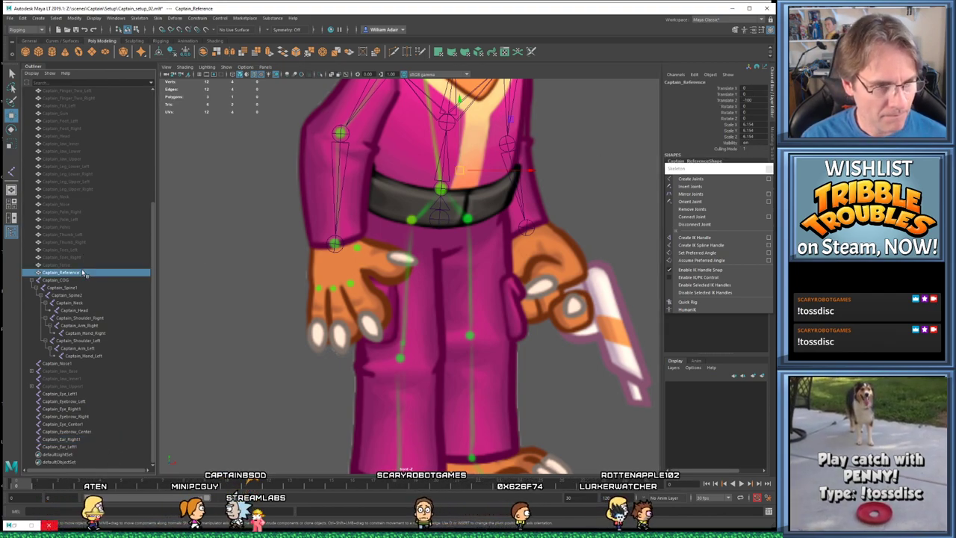
# Hide the Captain_Reference image by setting its Visibility to 0
pyautogui.click(737, 142)
pyautogui.write('0')
pyautogui.press('Return')
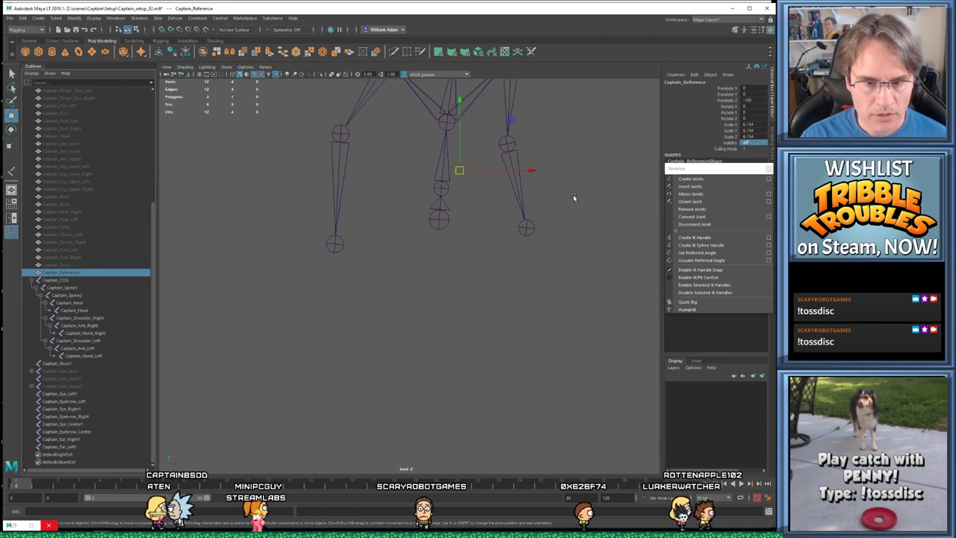
# Unhide Captain_Palm_Right and the three right finger pieces with Shift+H
pyautogui.scroll(2, 97, 224)
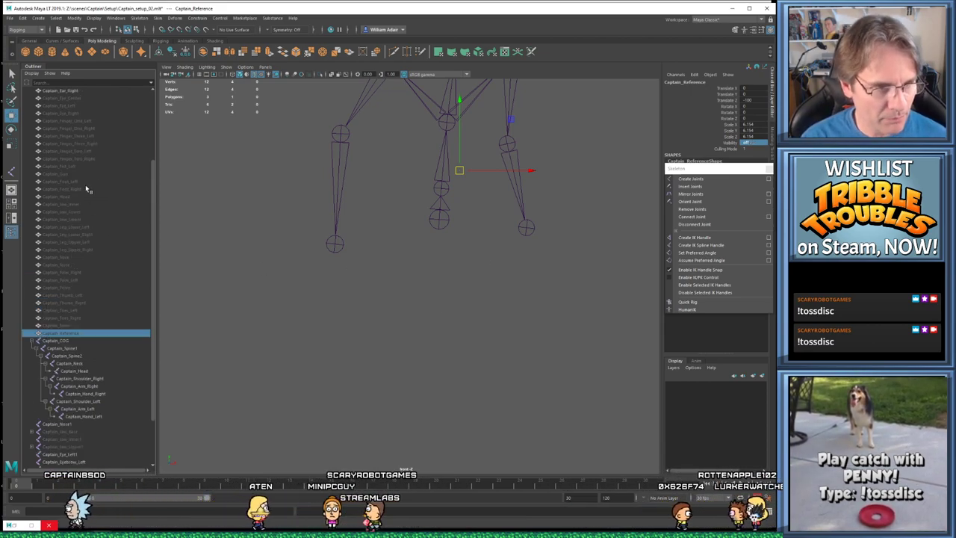
pyautogui.click(80, 272)
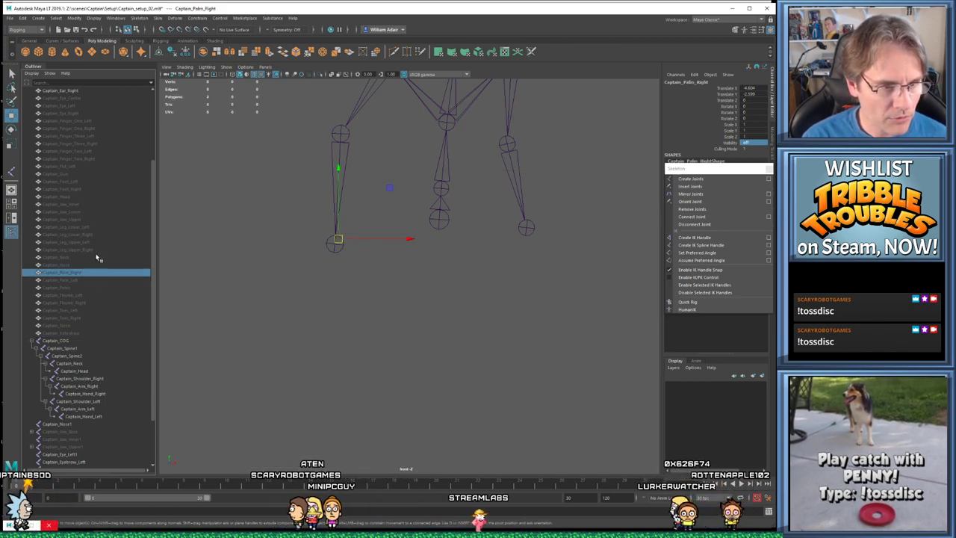
pyautogui.keyDown('ctrl'); pyautogui.click(73, 158); pyautogui.keyUp('ctrl')
pyautogui.keyDown('ctrl'); pyautogui.click(79, 143); pyautogui.keyUp('ctrl')
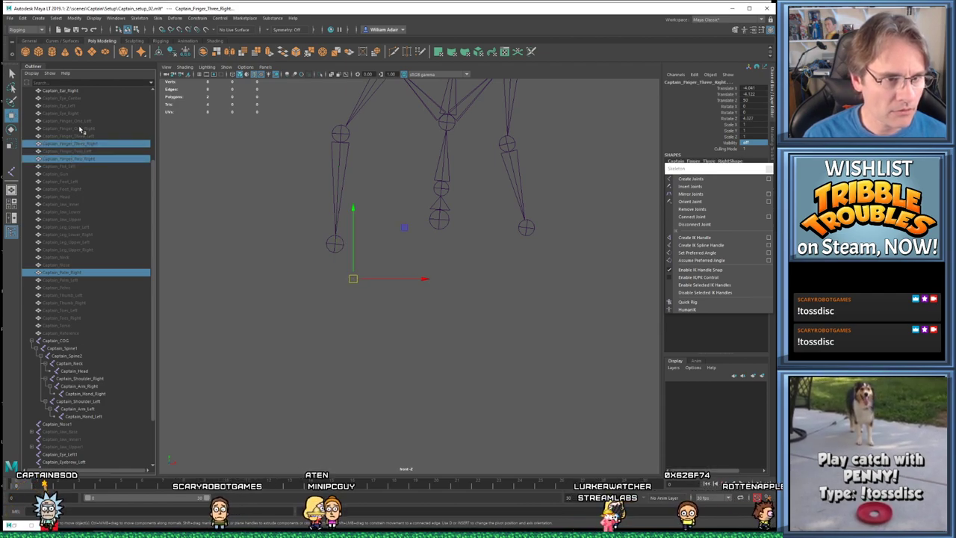
pyautogui.keyDown('ctrl'); pyautogui.click(81, 130); pyautogui.keyUp('ctrl')
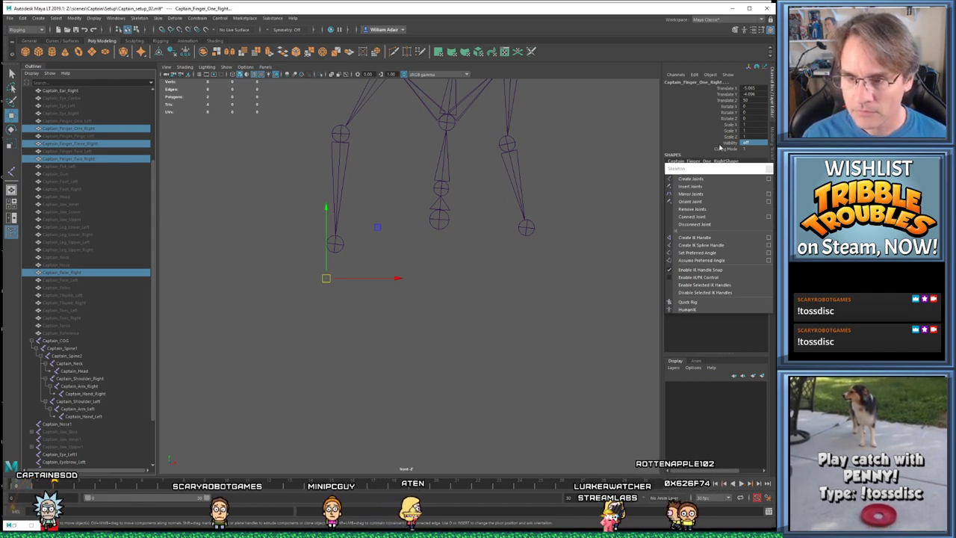
pyautogui.hotkey('shift', 'h')
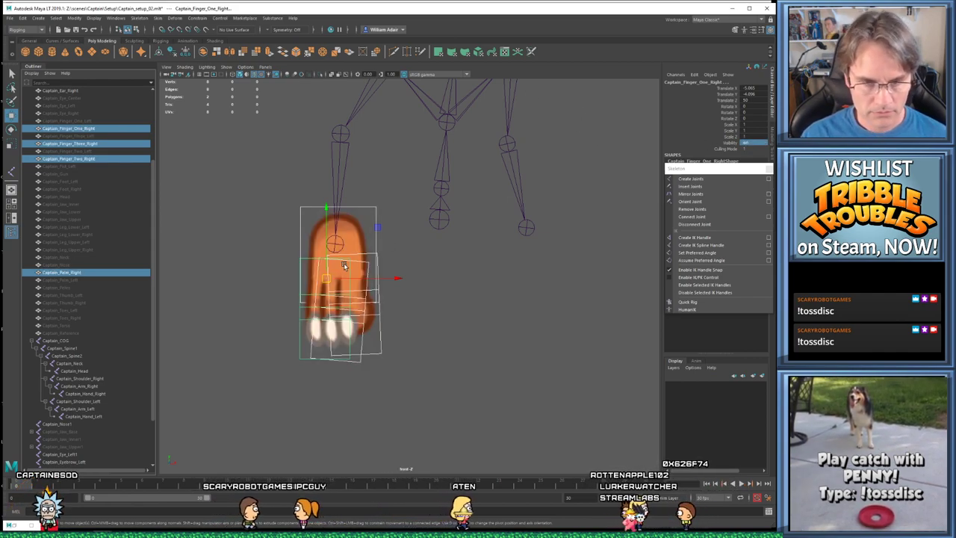
pyautogui.click(422, 291)
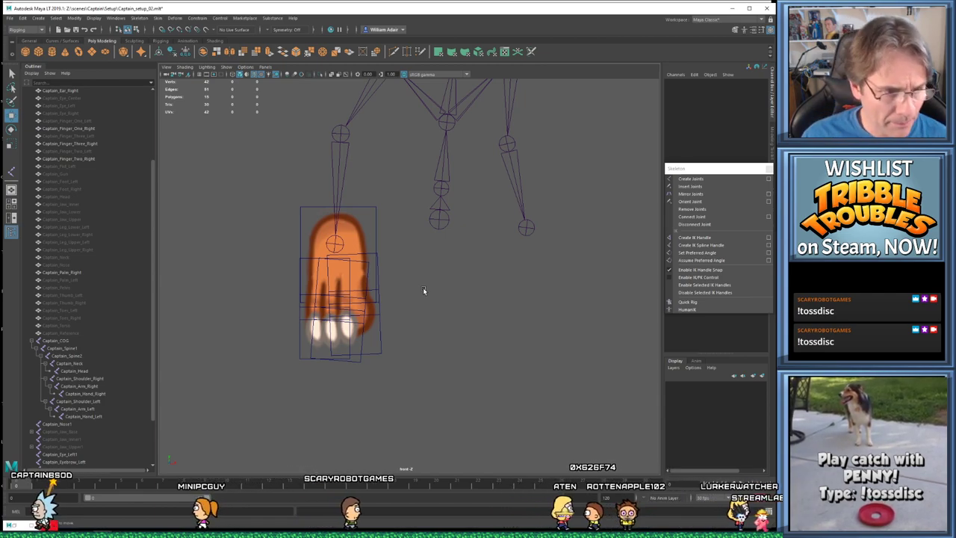
# Unhide the Captain_Thumb_Right piece
pyautogui.click(69, 302)
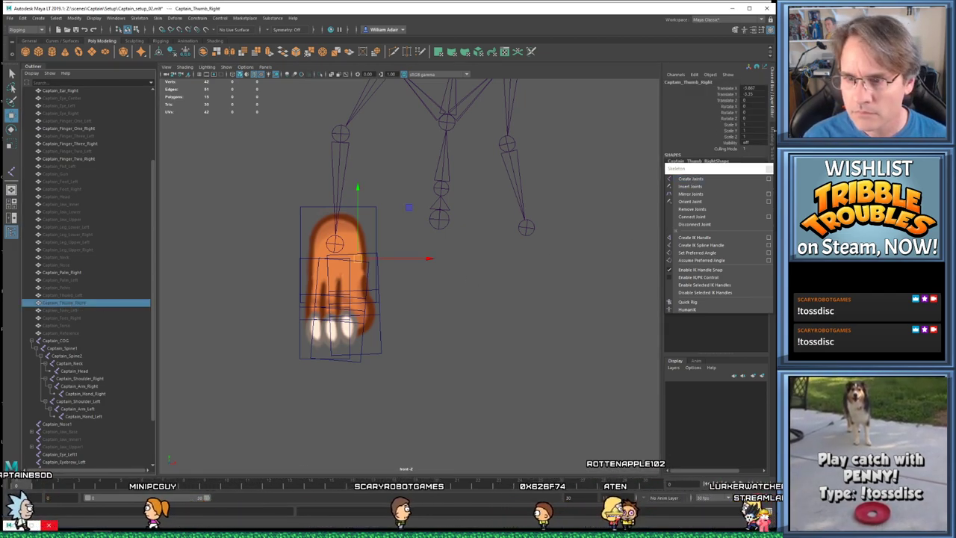
pyautogui.hotkey('shift', 'h')
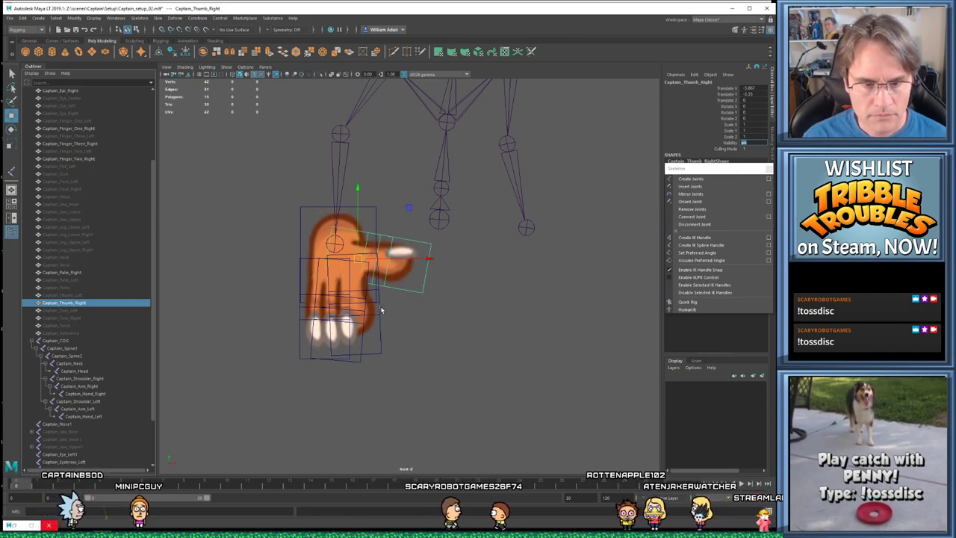
pyautogui.click(425, 331)
# Tilt the Captain_Hand_Right joint a few degrees and raise it higher on the hand
pyautogui.scroll(3, 340, 246)
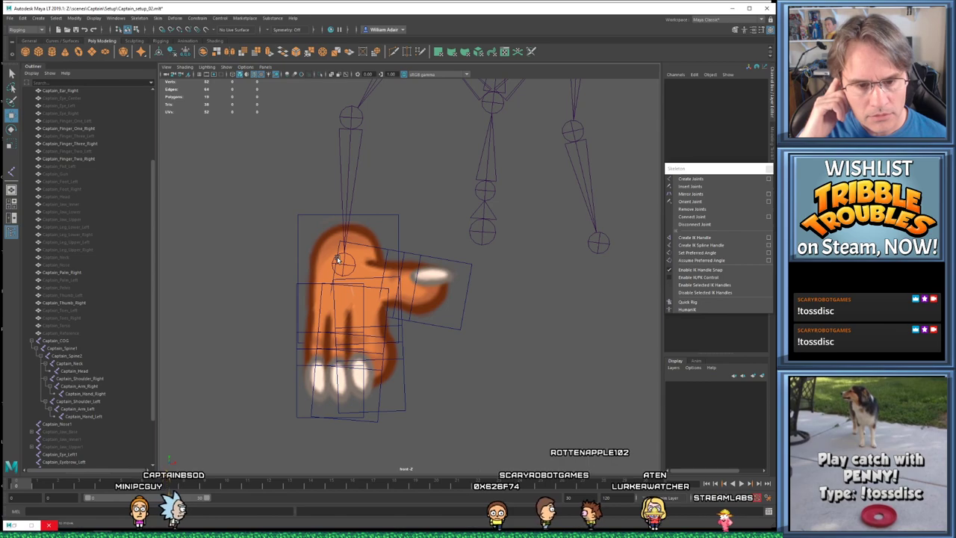
pyautogui.click(344, 265)
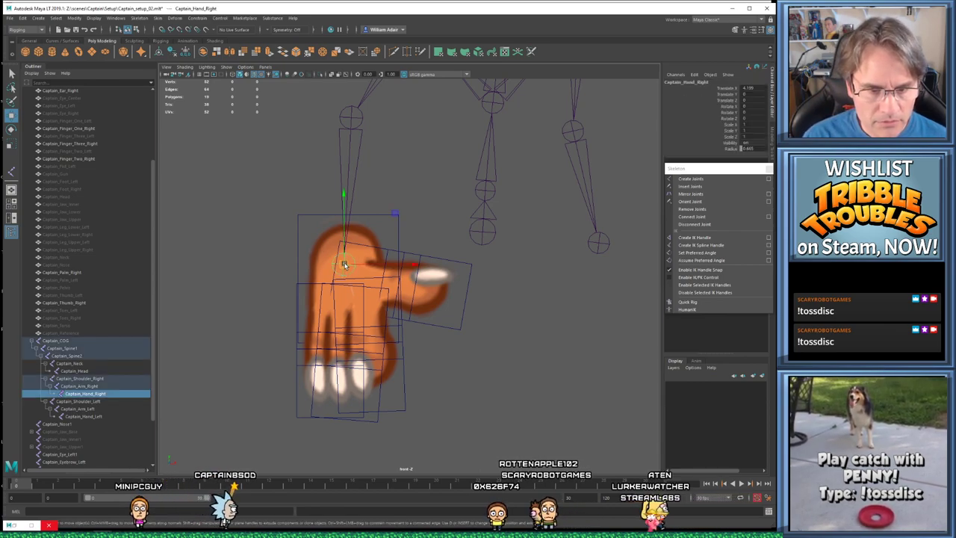
pyautogui.press('e')
pyautogui.moveTo(403, 249); pyautogui.dragTo(407, 240)
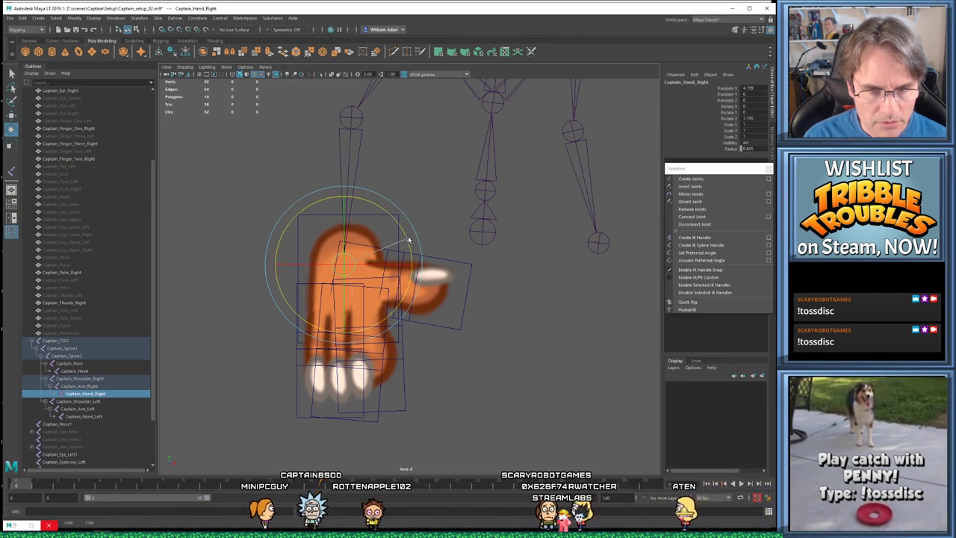
pyautogui.press('w')
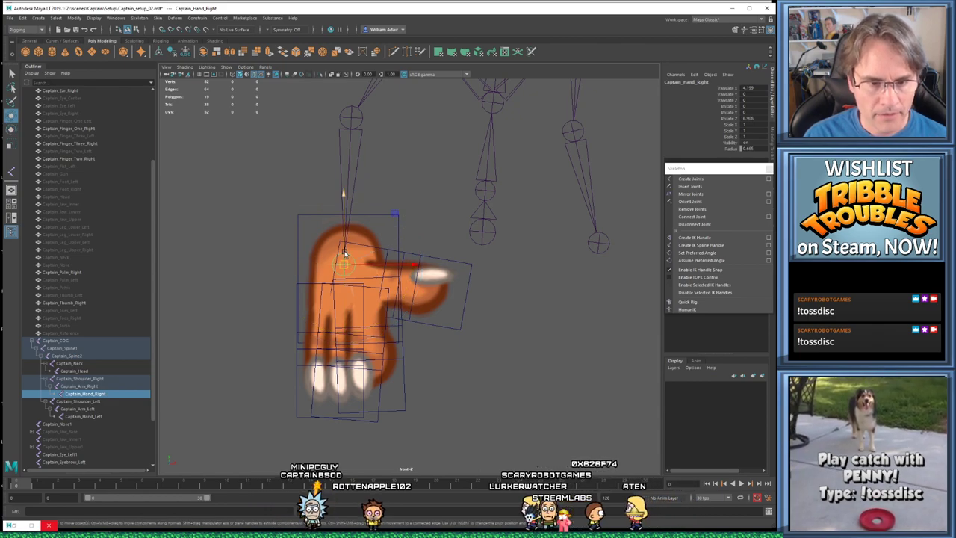
pyautogui.moveTo(344, 254); pyautogui.dragTo(346, 242)
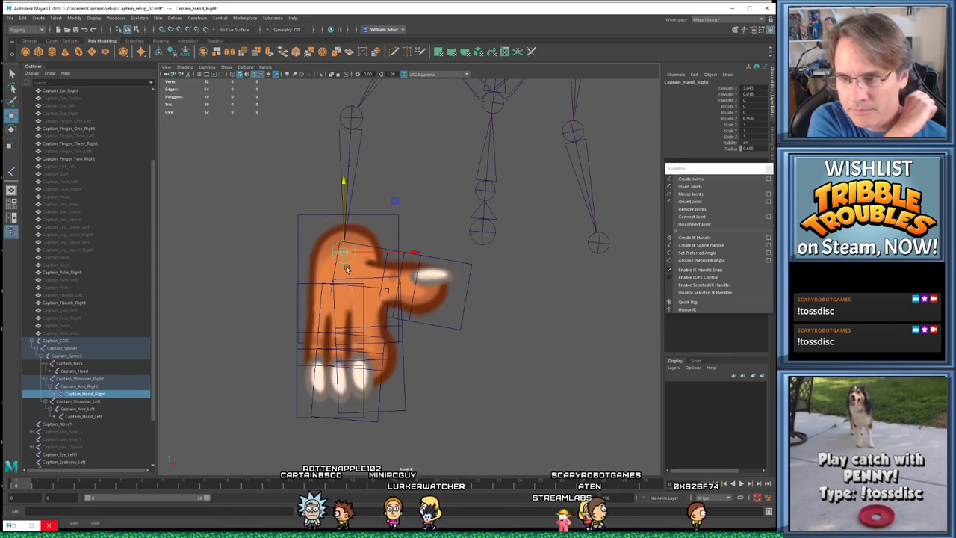
pyautogui.click(438, 335)
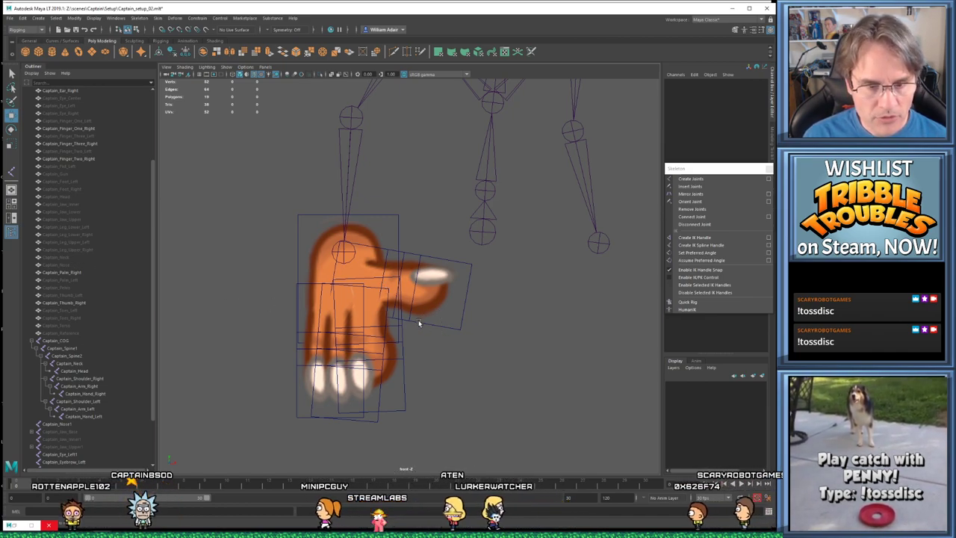
pyautogui.click(345, 265)
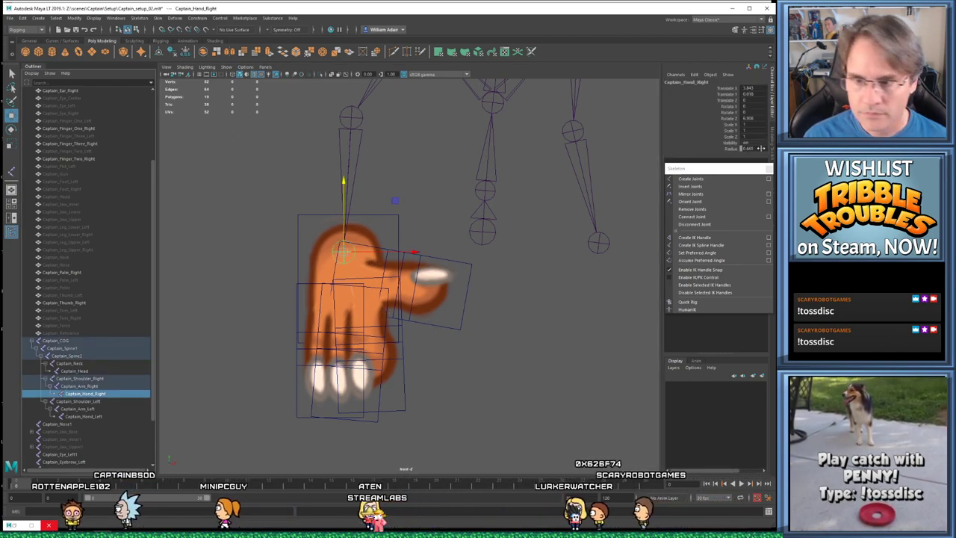
pyautogui.click(691, 178)
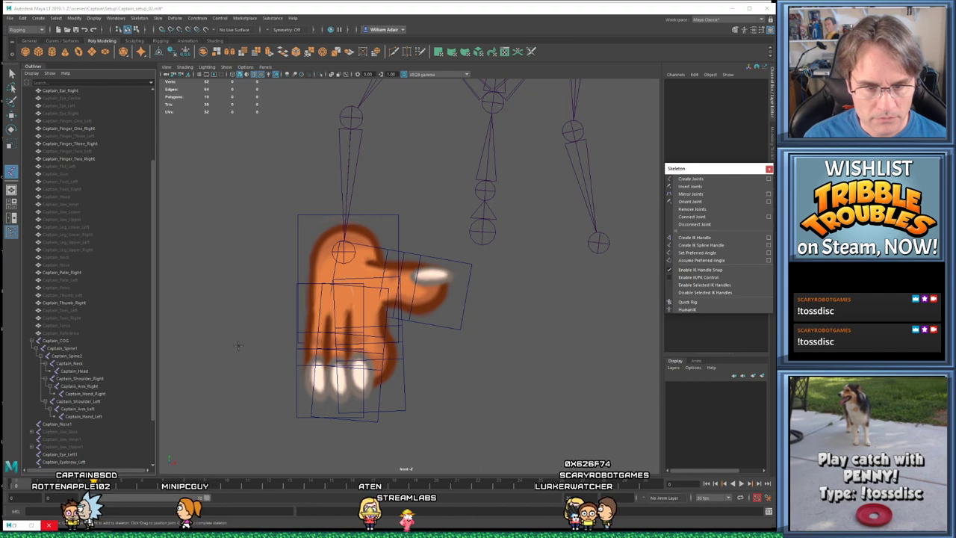
# Draw a two-joint thumb chain from Captain_Hand_Right to the thumb's end
pyautogui.click(85, 394)
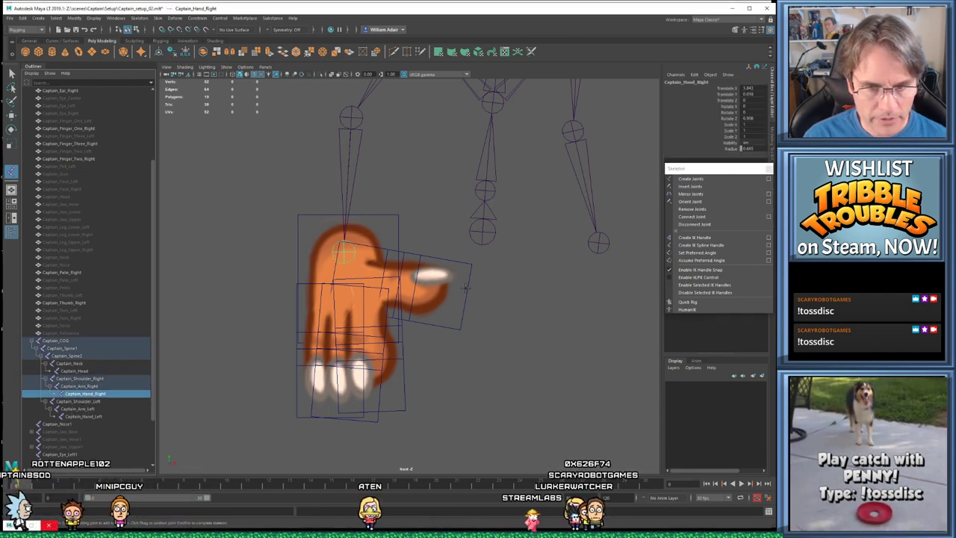
pyautogui.click(341, 274)
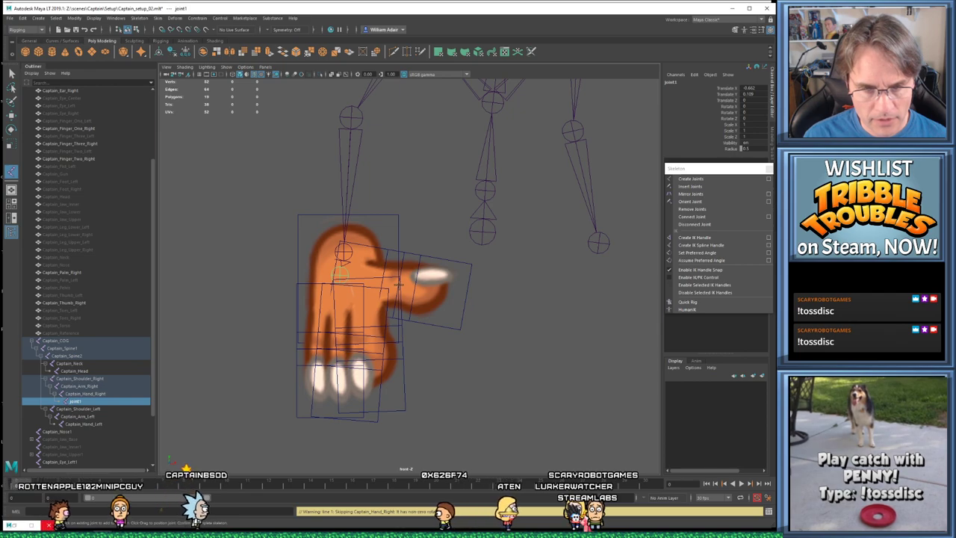
pyautogui.click(398, 282)
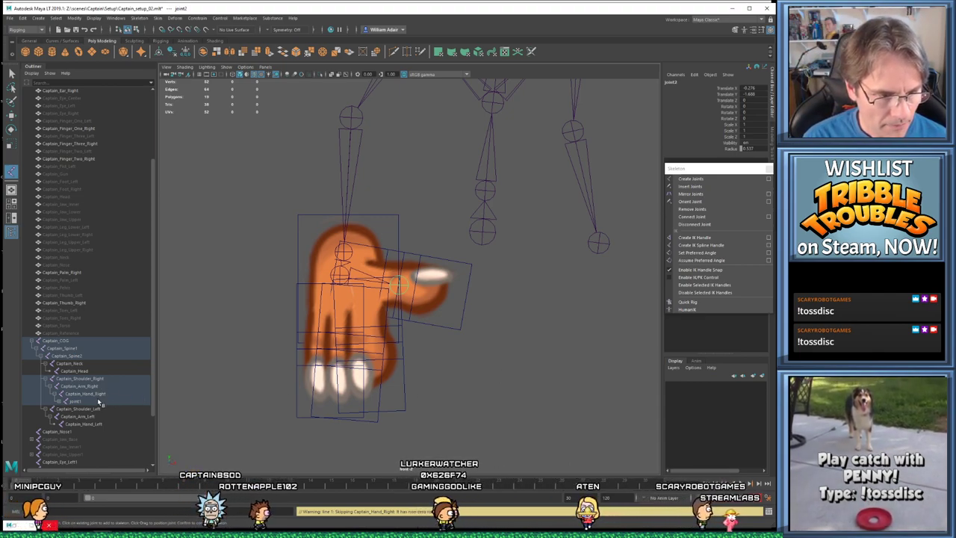
# Rename the thumb joints Captain_Thumb_Base_Right and Captain_Thumb_Tip_Right
pyautogui.click(73, 402)
pyautogui.doubleClick(74, 402)
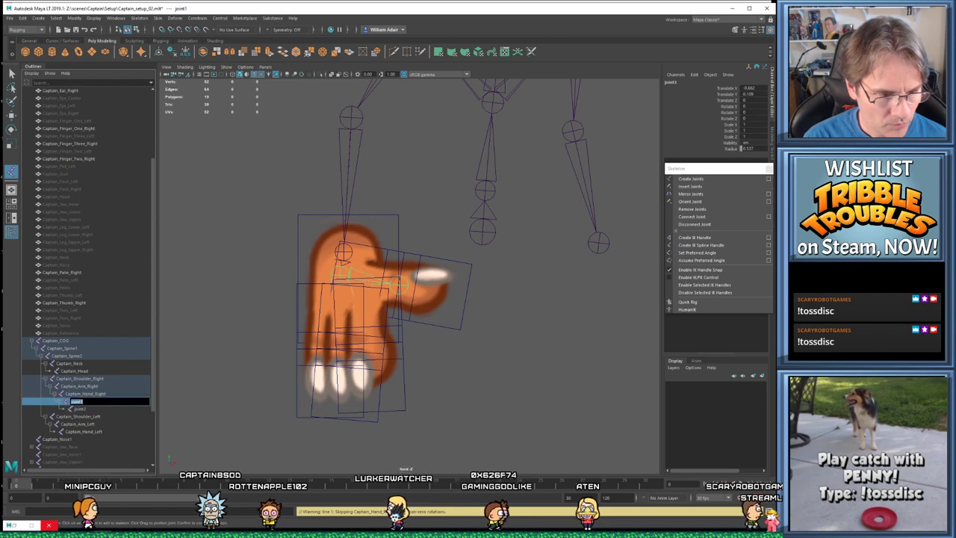
pyautogui.write('Captain_Thumb')
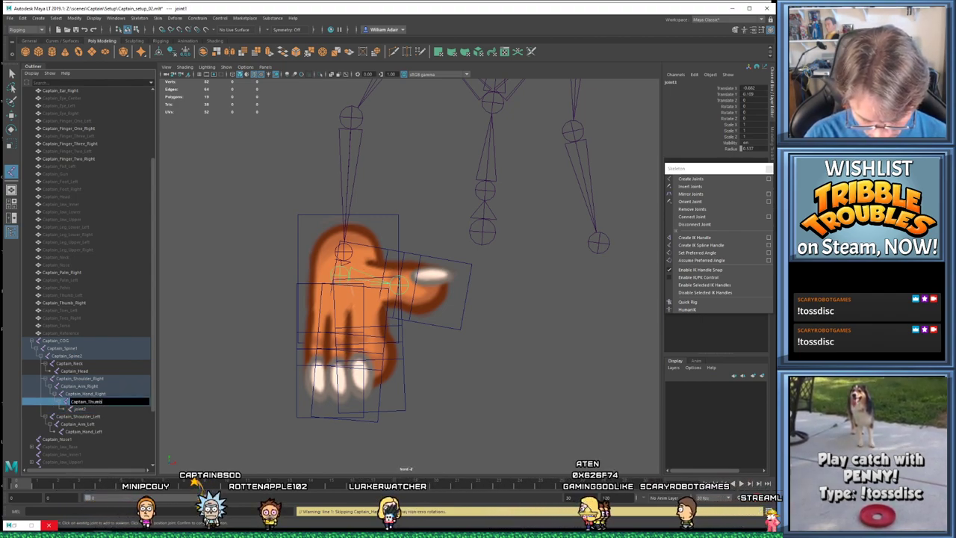
pyautogui.write('_Base_Right')
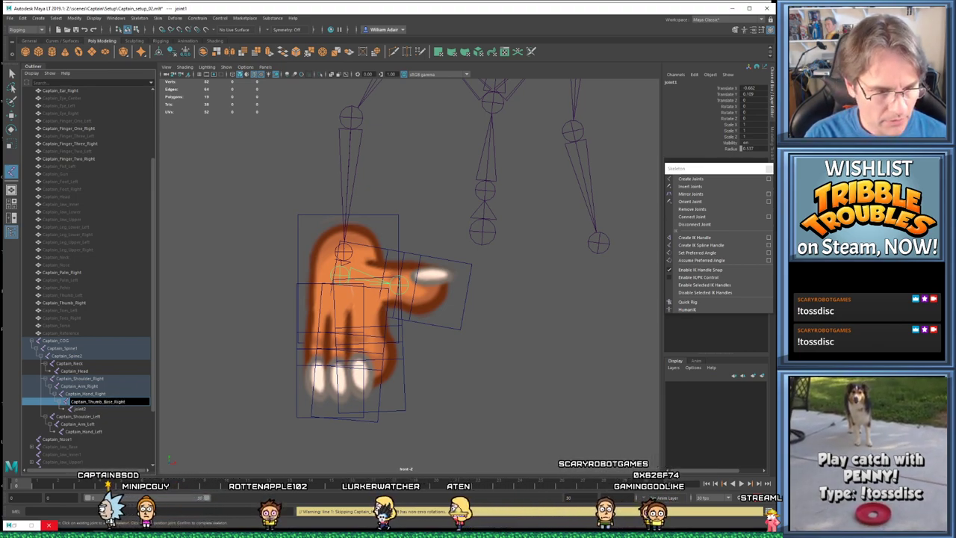
pyautogui.press('Return')
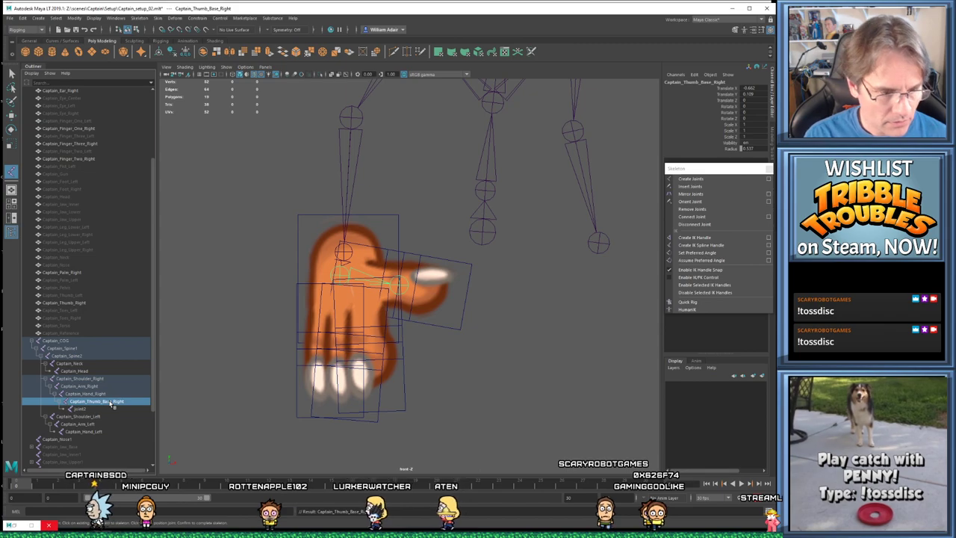
pyautogui.doubleClick(97, 409)
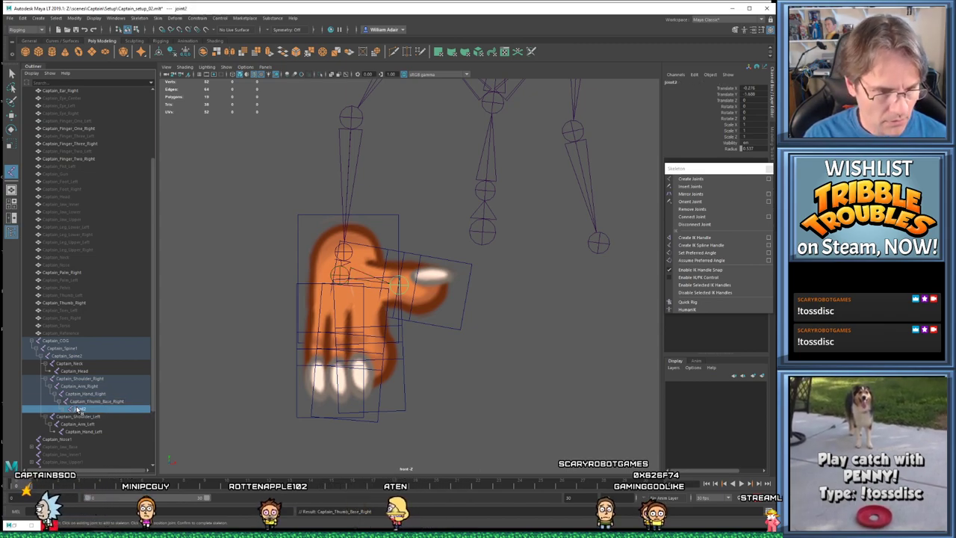
pyautogui.write('Captain_Thumb_Base_Right')
pyautogui.press('Left')
pyautogui.press('Left')
pyautogui.press('Left')
pyautogui.press('Left')
pyautogui.press('Left')
pyautogui.press('Left')
pyautogui.press('BackSpace')
pyautogui.press('BackSpace')
pyautogui.press('BackSpace')
pyautogui.press('BackSpace')
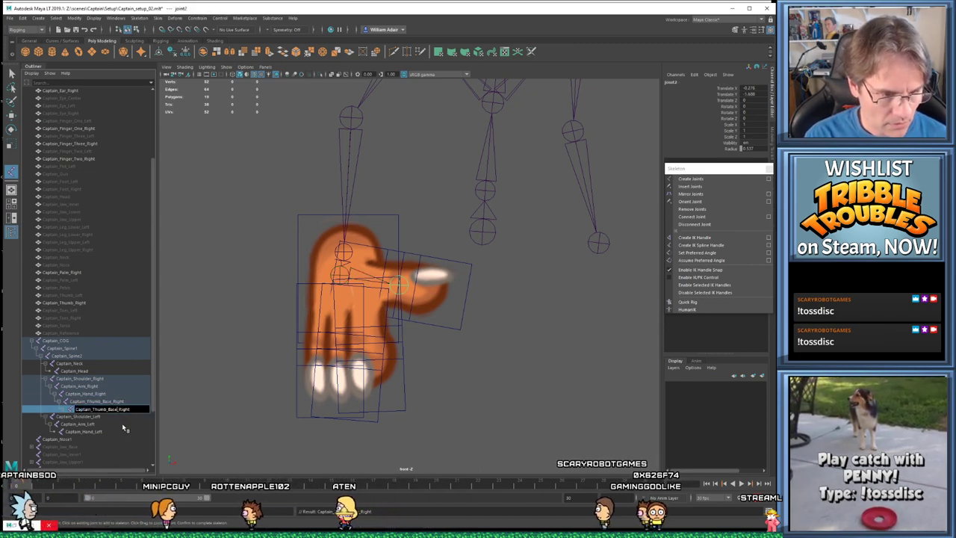
pyautogui.write('Tip')
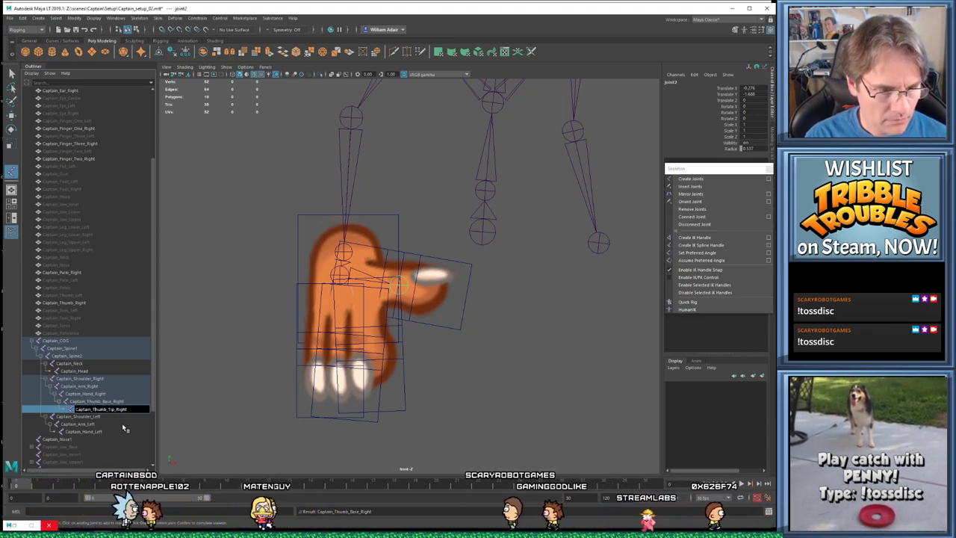
# Confirm the name Captain_Thumb_Tip_Right and undo a stray joint placed near the thumb
pyautogui.press('Home')
pyautogui.hotkey('shift', 'Right')
pyautogui.hotkey('shift', 'Right')
pyautogui.hotkey('shift', 'Right')
pyautogui.hotkey('shift', 'Right')
pyautogui.hotkey('shift', 'Right')
pyautogui.hotkey('shift', 'Right')
pyautogui.hotkey('shift', 'Right')
pyautogui.hotkey('shift', 'Right')
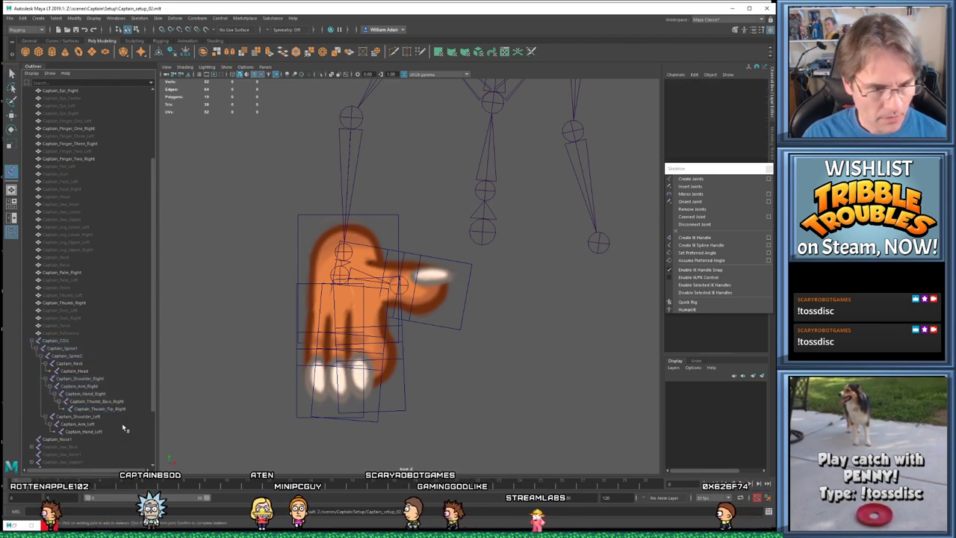
pyautogui.press('Return')
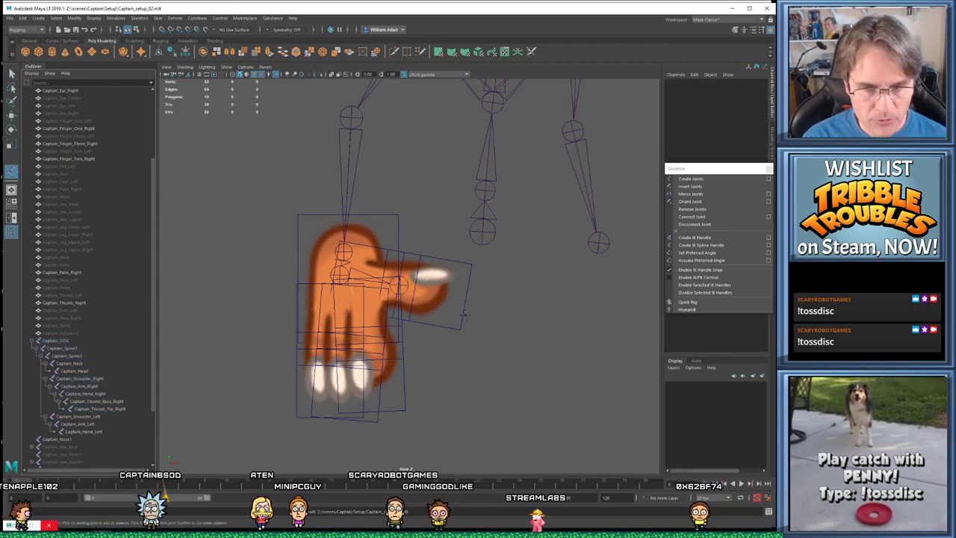
pyautogui.click(464, 314)
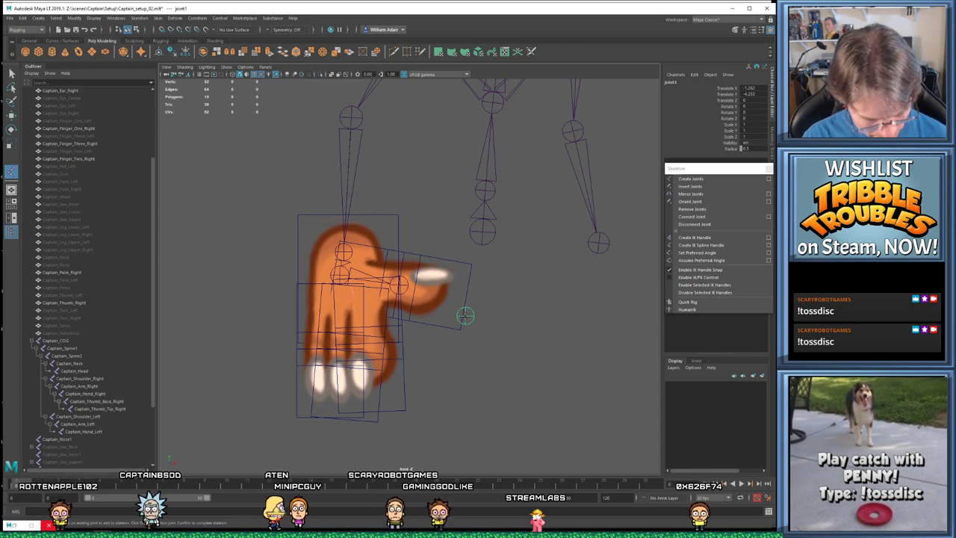
pyautogui.hotkey('ctrl', 'z')
# Hide the thumb piece with Visibility 0 and hide two right finger pieces
pyautogui.click(459, 324)
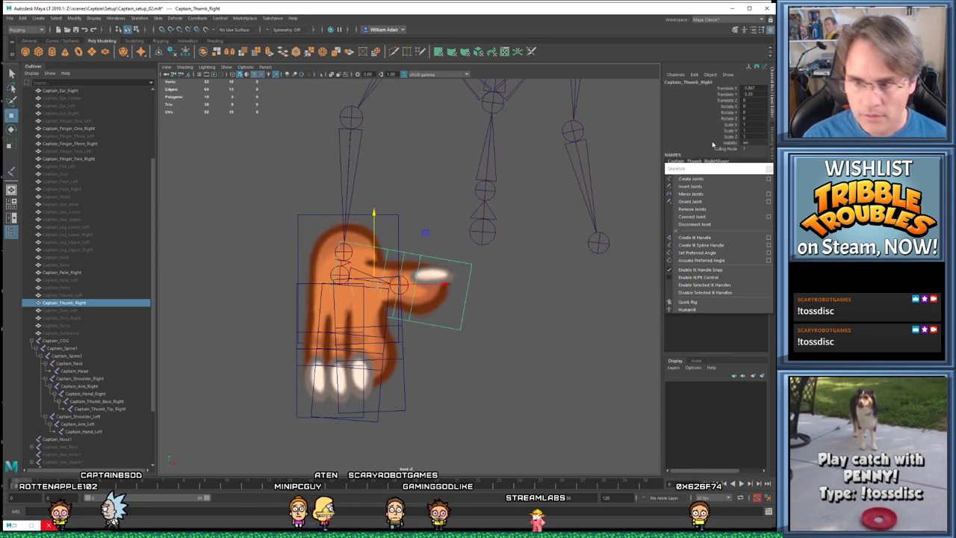
pyautogui.click(743, 142)
pyautogui.write('0')
pyautogui.press('Return')
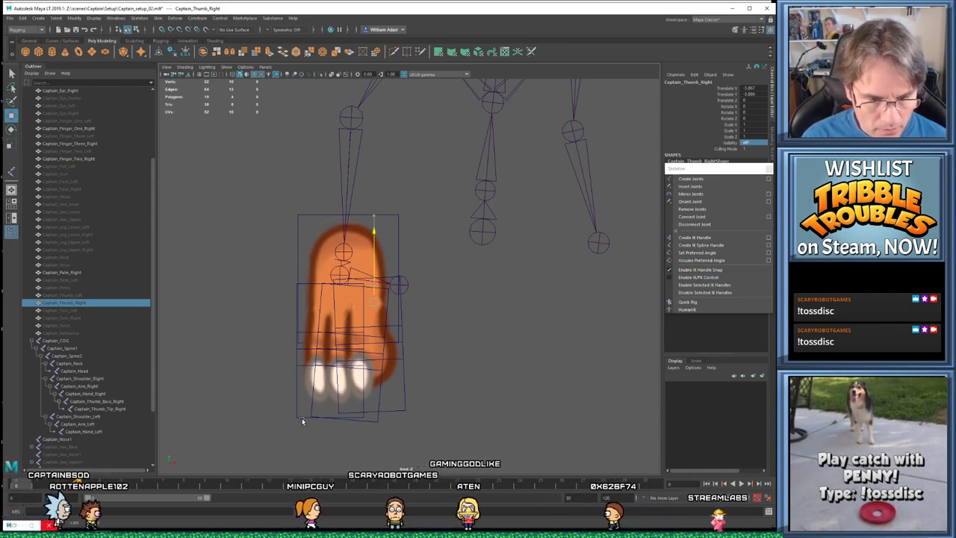
pyautogui.moveTo(373, 216); pyautogui.dragTo(331, 433)
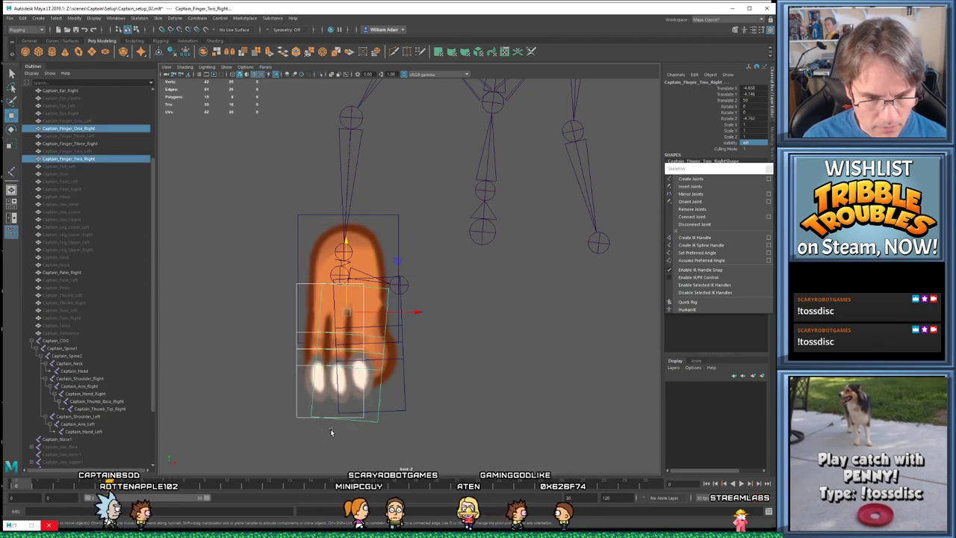
pyautogui.hotkey('ctrl', 'h')
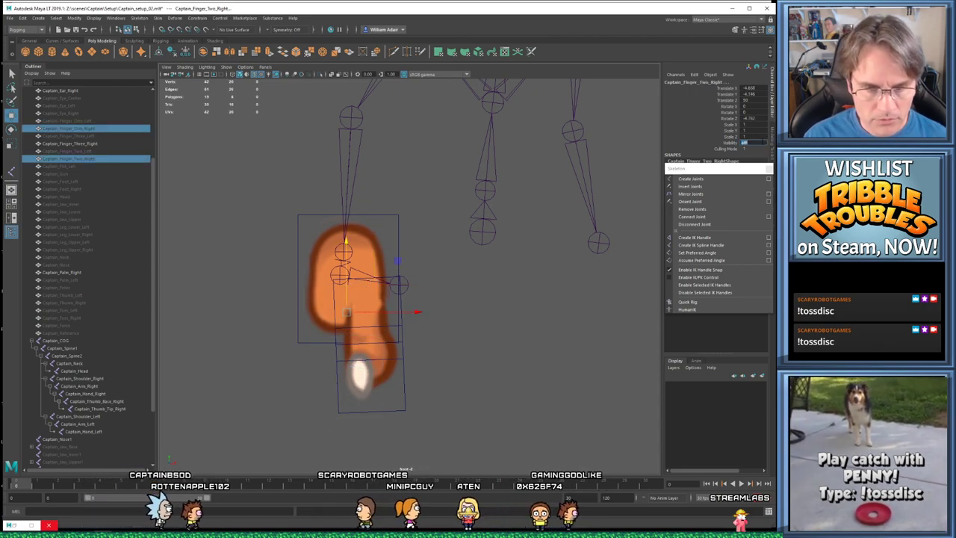
pyautogui.click(441, 276)
pyautogui.scroll(3, 438, 289)
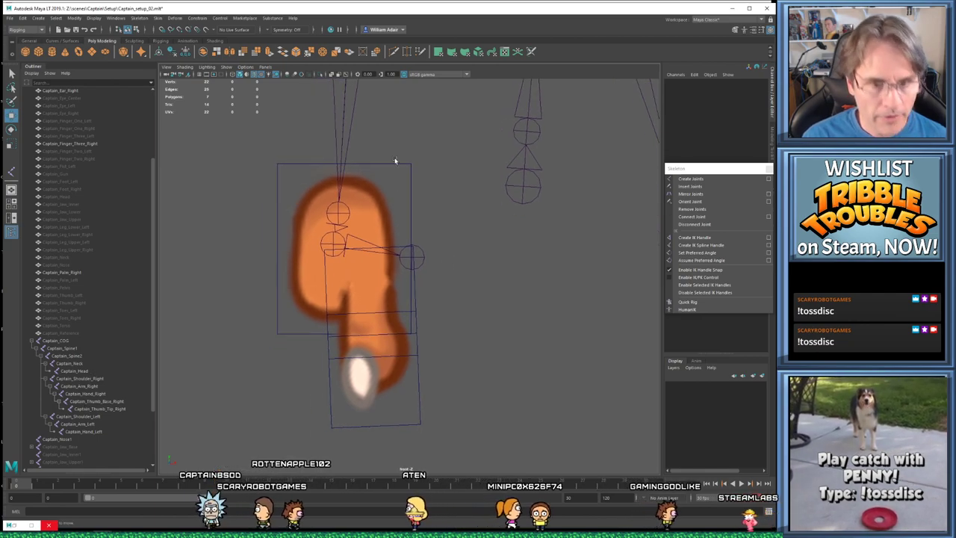
# Insert a joint between the right arm and Captain_Hand_Right joints
pyautogui.click(701, 187)
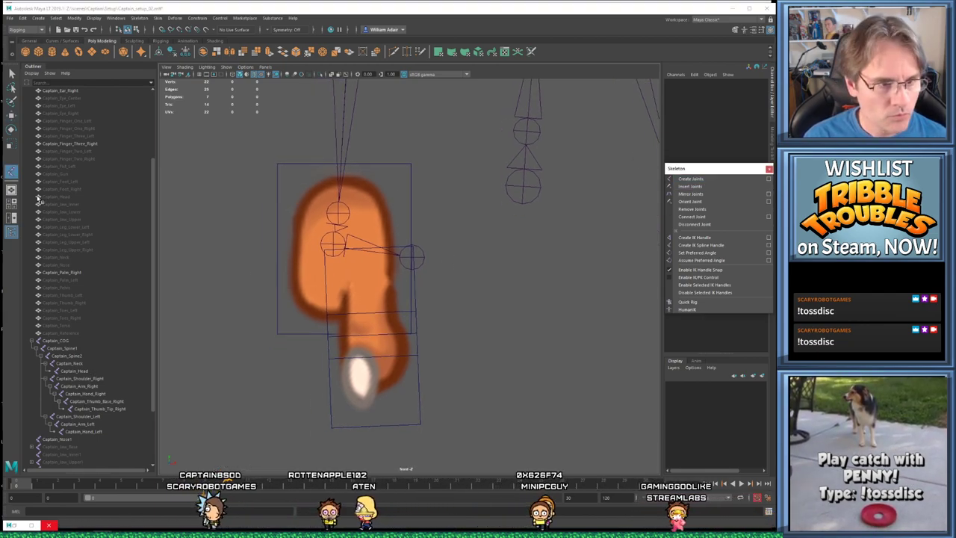
pyautogui.click(88, 394)
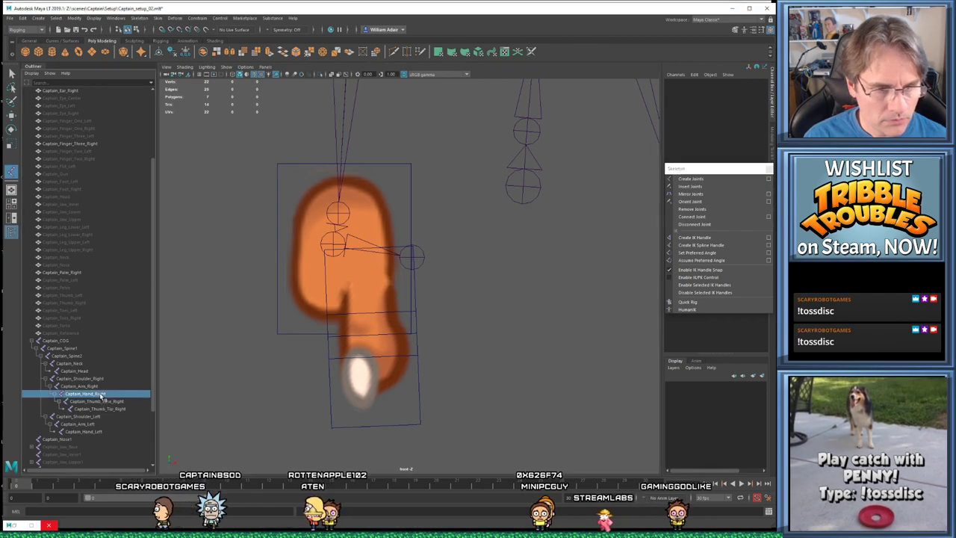
pyautogui.click(369, 249)
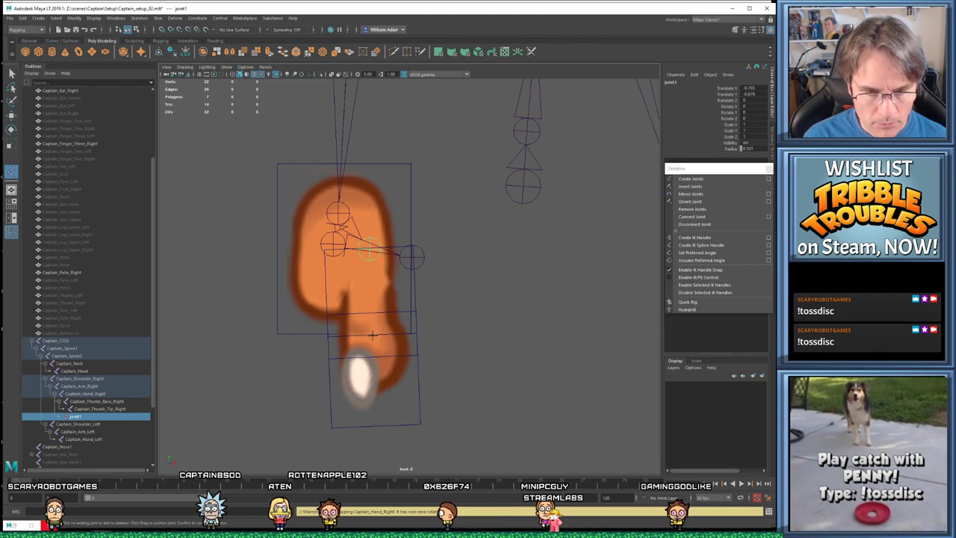
pyautogui.press('Return')
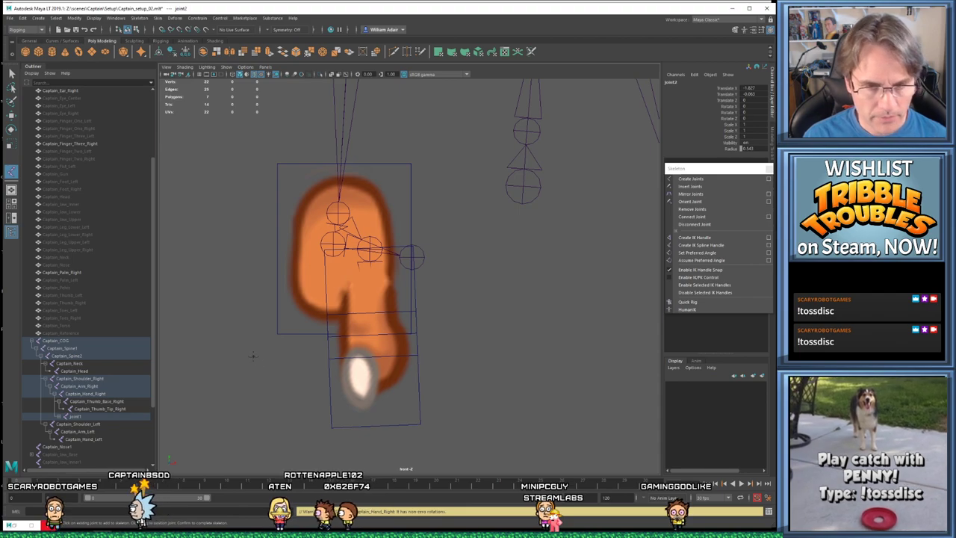
# Turn on X-Ray Joints so joints show through the hand artwork
pyautogui.click(224, 67)
pyautogui.moveTo(184, 67)
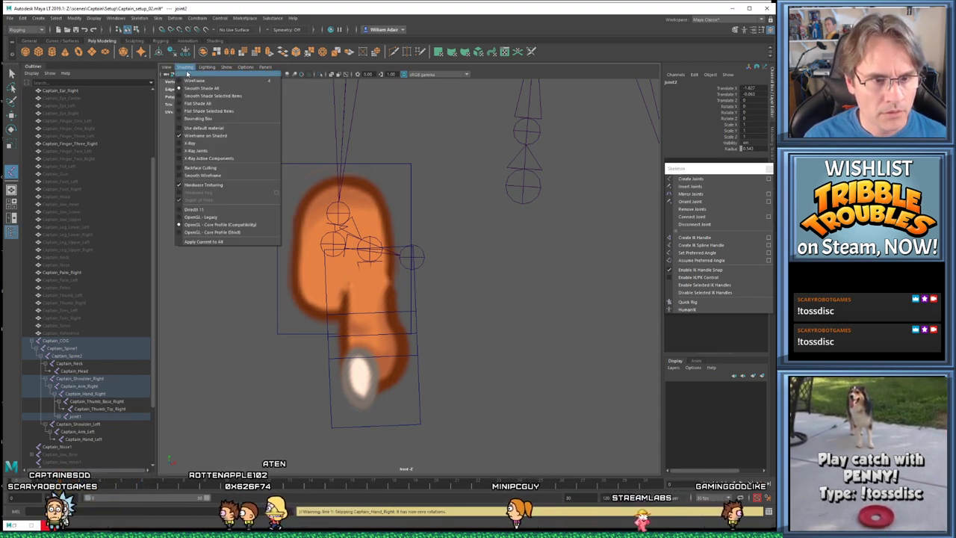
pyautogui.click(202, 150)
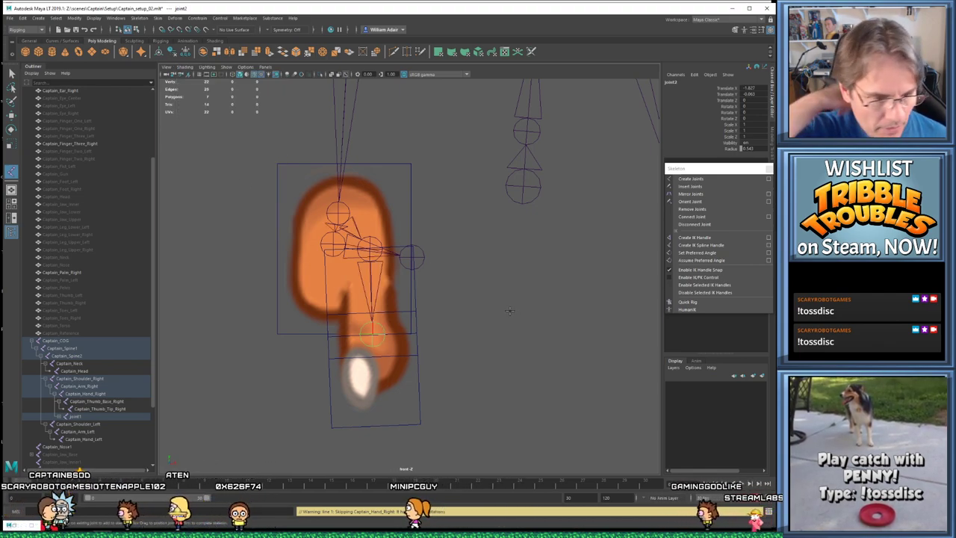
# Hide Captain_Finger_Three_Right and make Captain_Finger_Two_Right visible again
pyautogui.press('w')
pyautogui.click(366, 369)
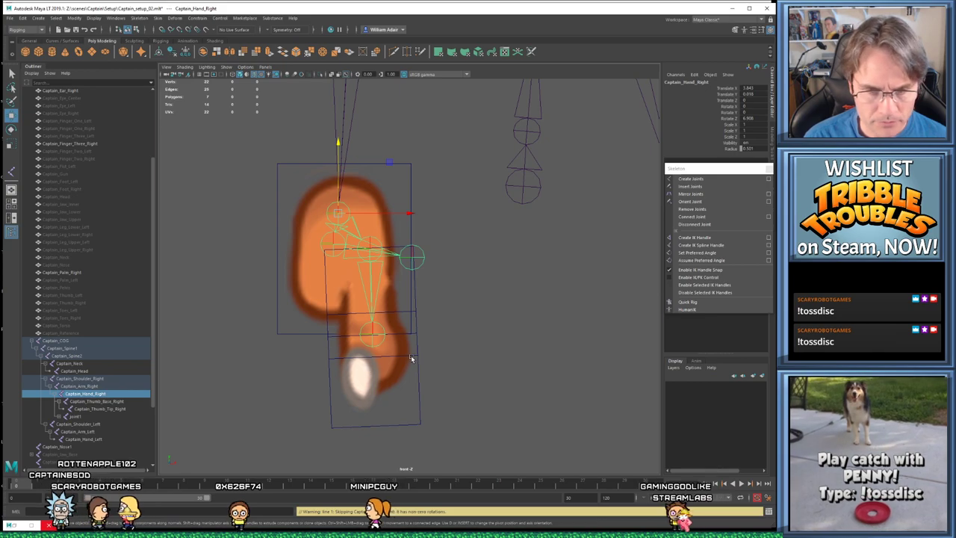
pyautogui.click(410, 358)
pyautogui.hotkey('ctrl', 'h')
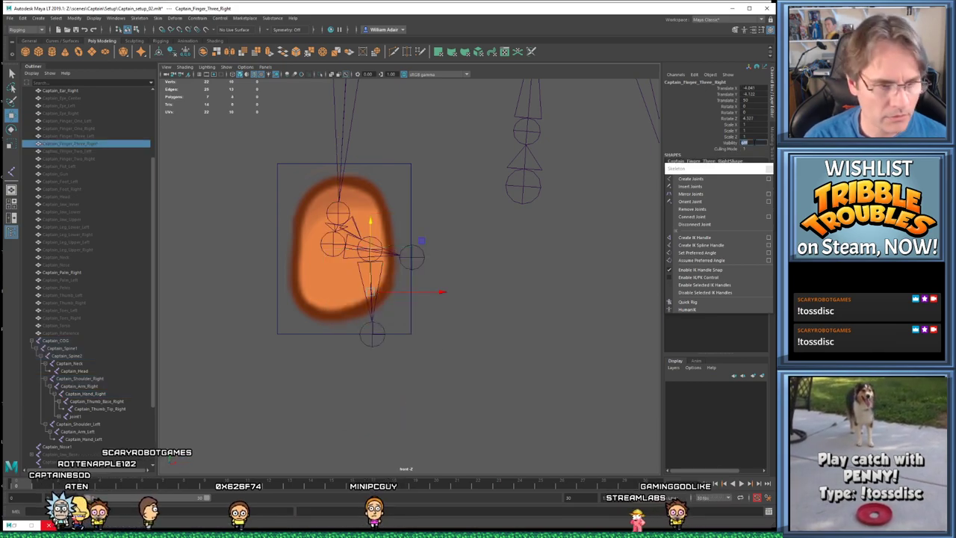
pyautogui.click(94, 159)
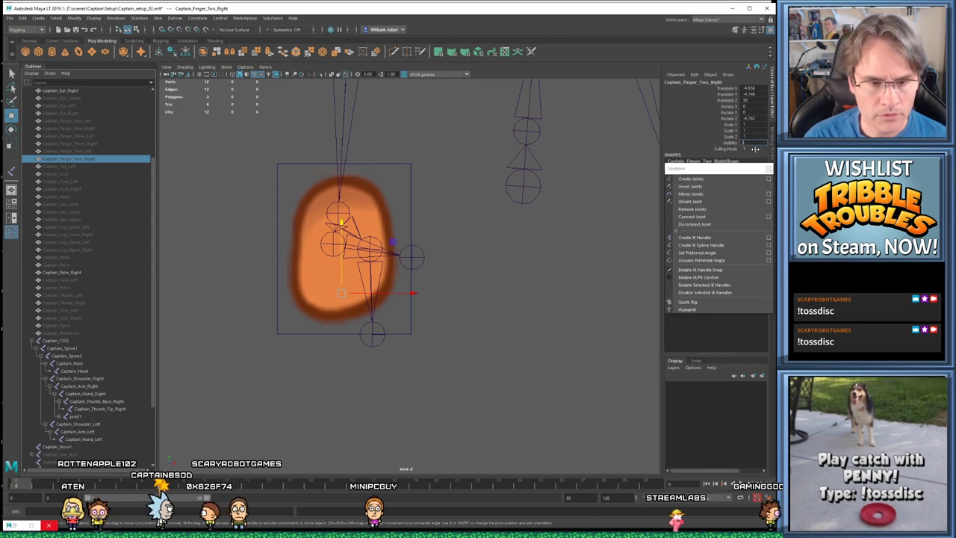
pyautogui.press('Return')
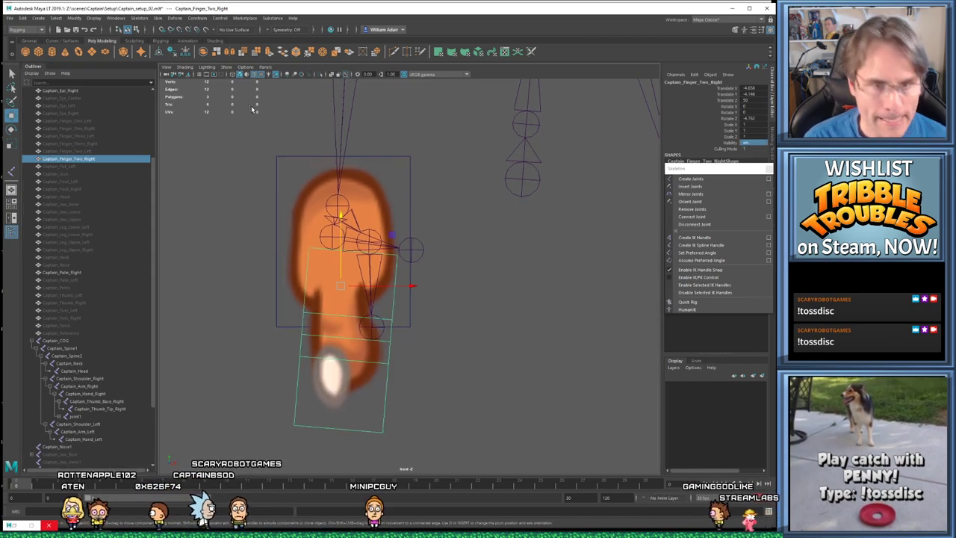
pyautogui.click(691, 179)
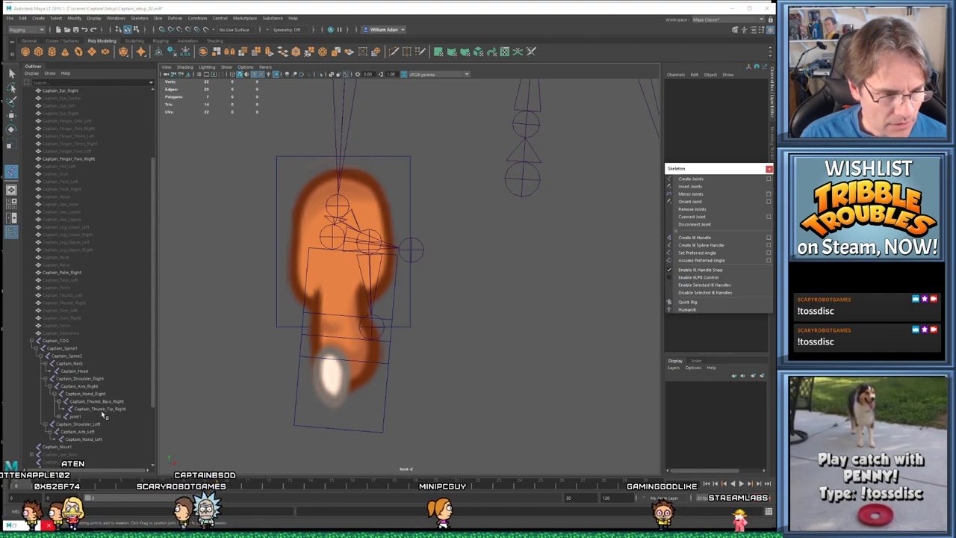
# Rename joint1 and joint2 Captain_Finger_Three_Base_Right and Captain_Finger_Three_Tip_Right
pyautogui.click(95, 390)
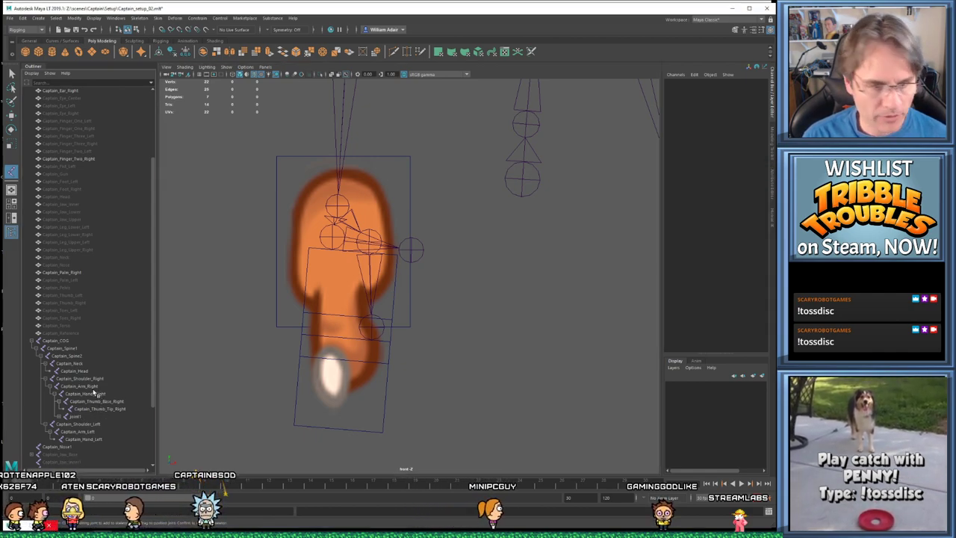
pyautogui.scroll(-4, 75, 404)
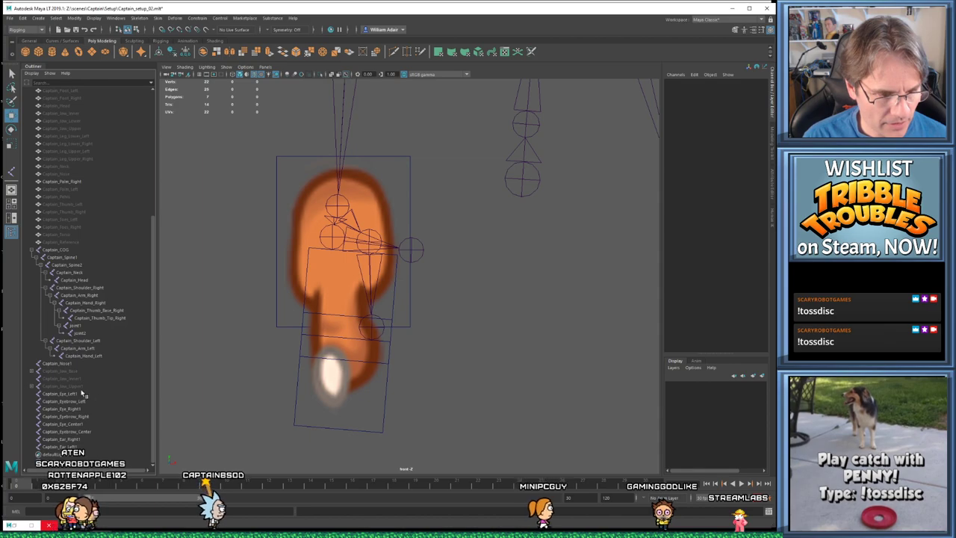
pyautogui.doubleClick(75, 327)
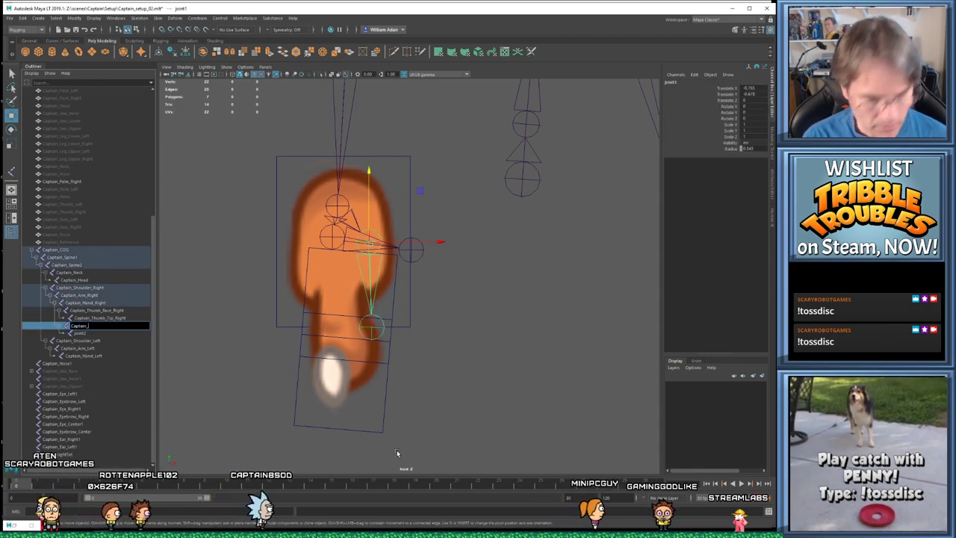
pyautogui.write('Captain_F')
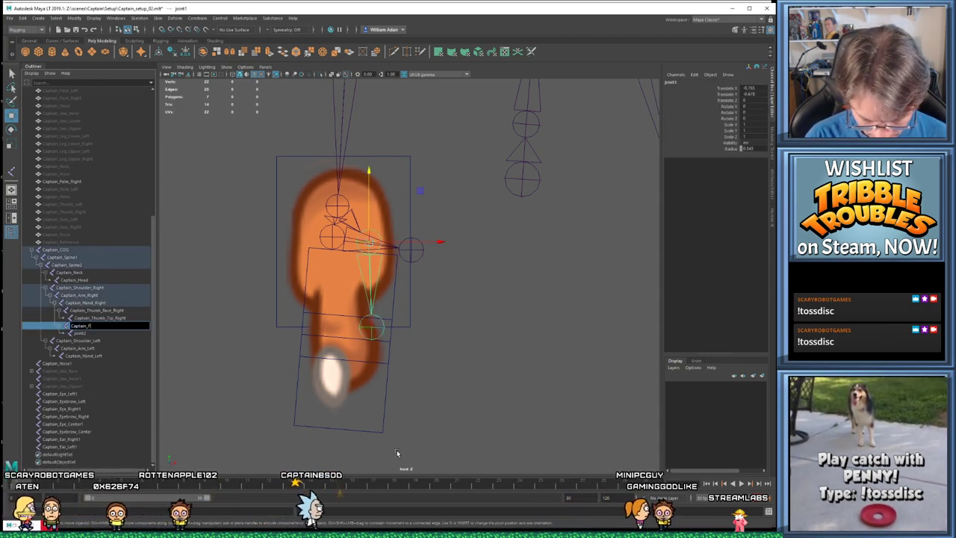
pyautogui.write('inger_')
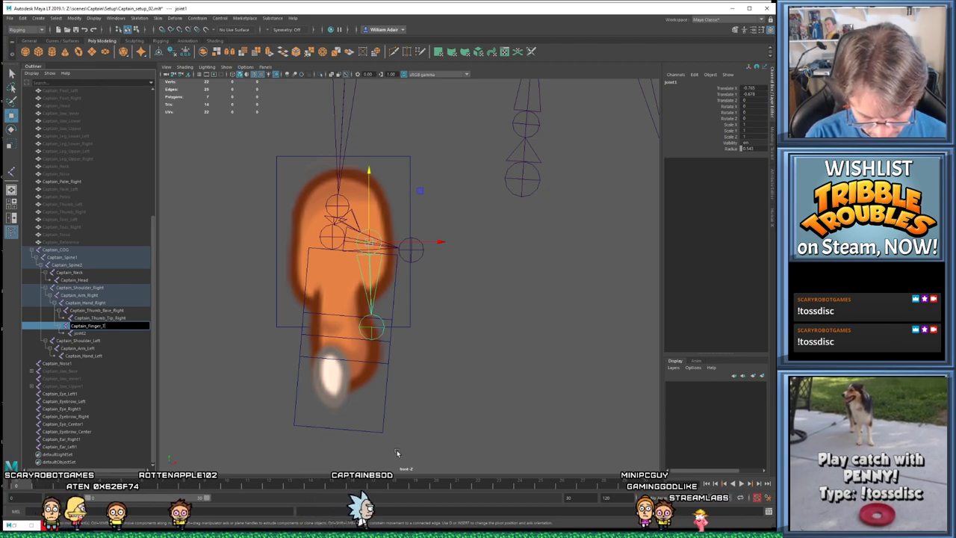
pyautogui.write('Three_')
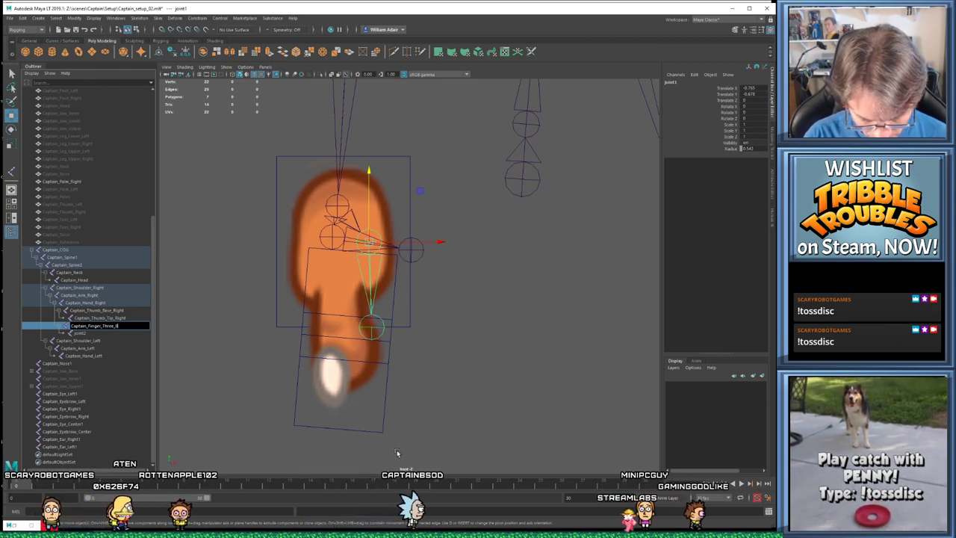
pyautogui.write('Base_')
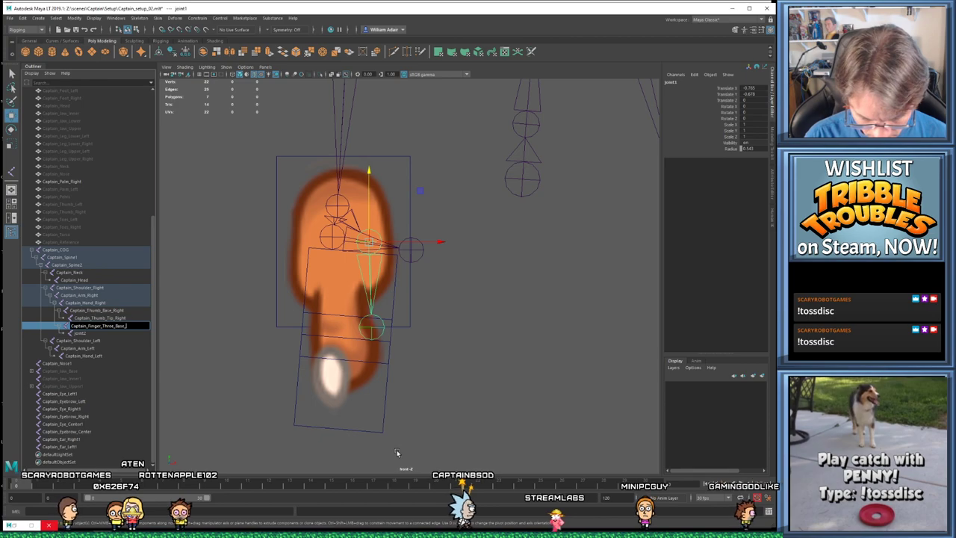
pyautogui.write('Right')
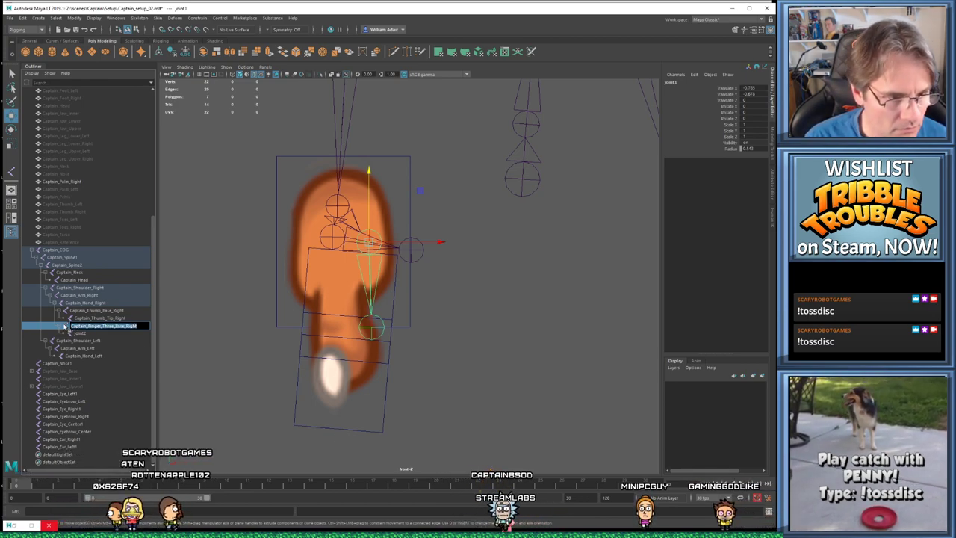
pyautogui.press('Tab')
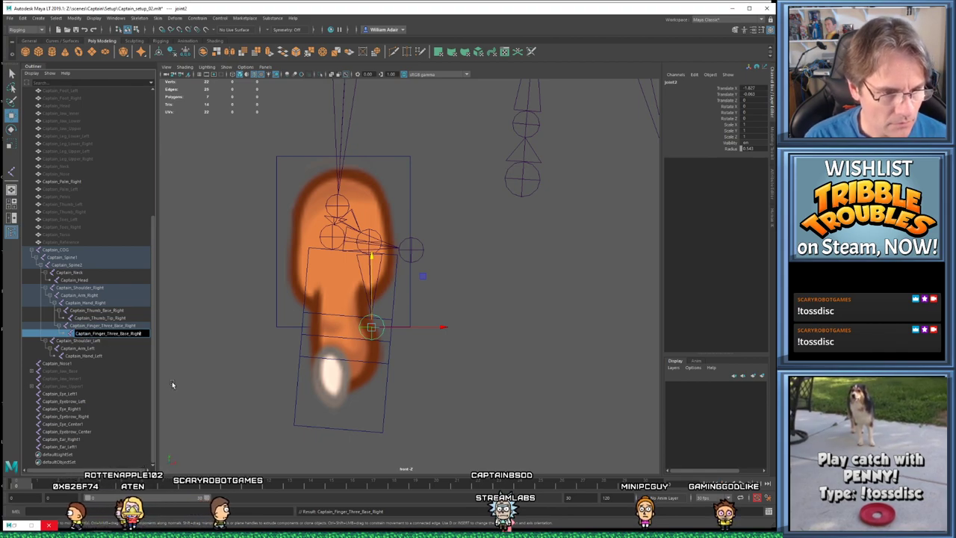
pyautogui.press('End')
pyautogui.press('Left')
pyautogui.press('Left')
pyautogui.press('Left')
pyautogui.press('Left')
pyautogui.press('Left')
pyautogui.press('Left')
pyautogui.press('BackSpace')
pyautogui.press('BackSpace')
pyautogui.press('BackSpace')
pyautogui.press('BackSpace')
pyautogui.write('T')
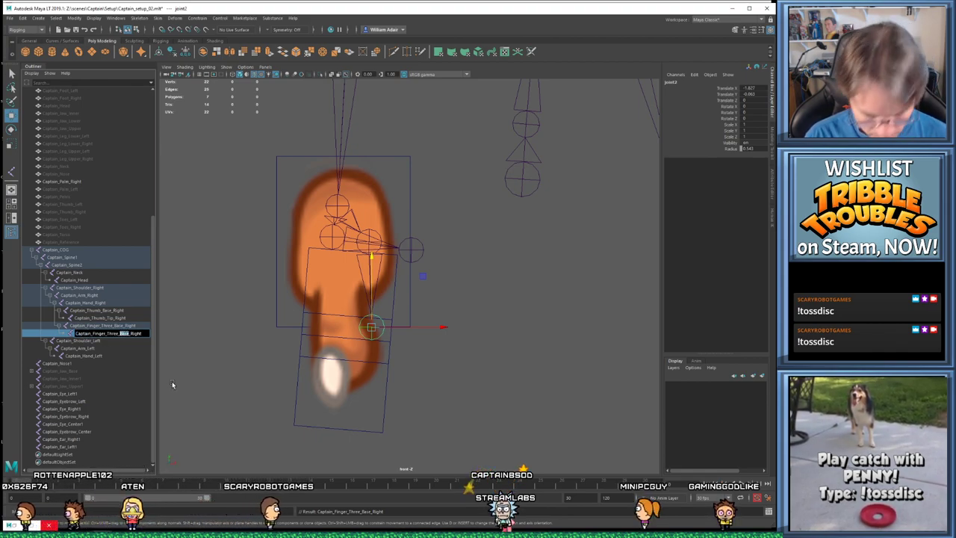
pyautogui.write('ip')
pyautogui.press('Return')
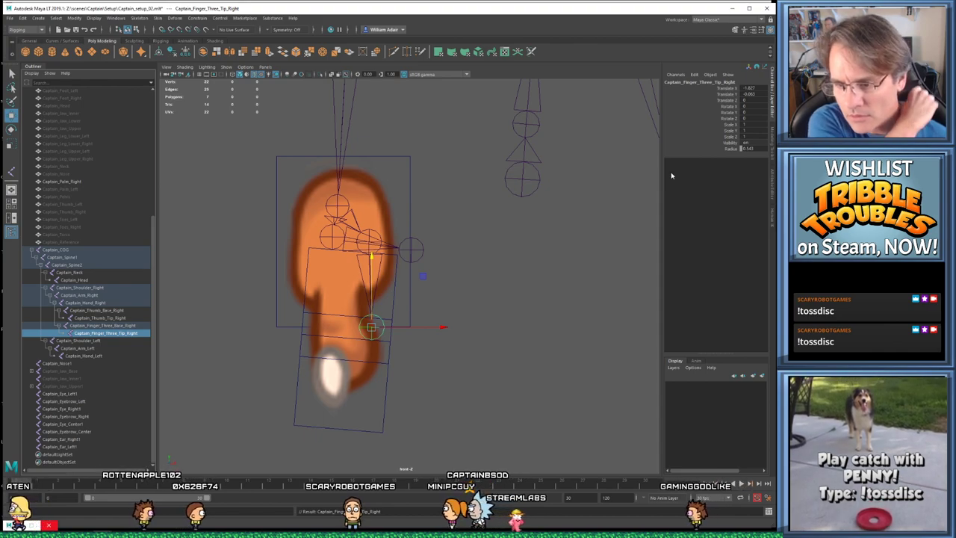
# Tear off the Skeleton menu as a floating panel and select Captain_Hand_Right
pyautogui.click(112, 18)
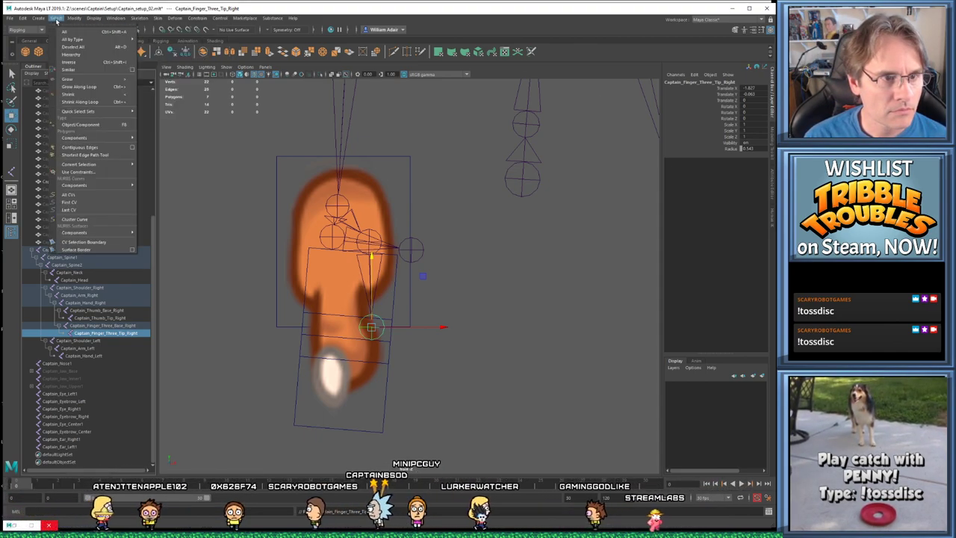
pyautogui.moveTo(139, 18)
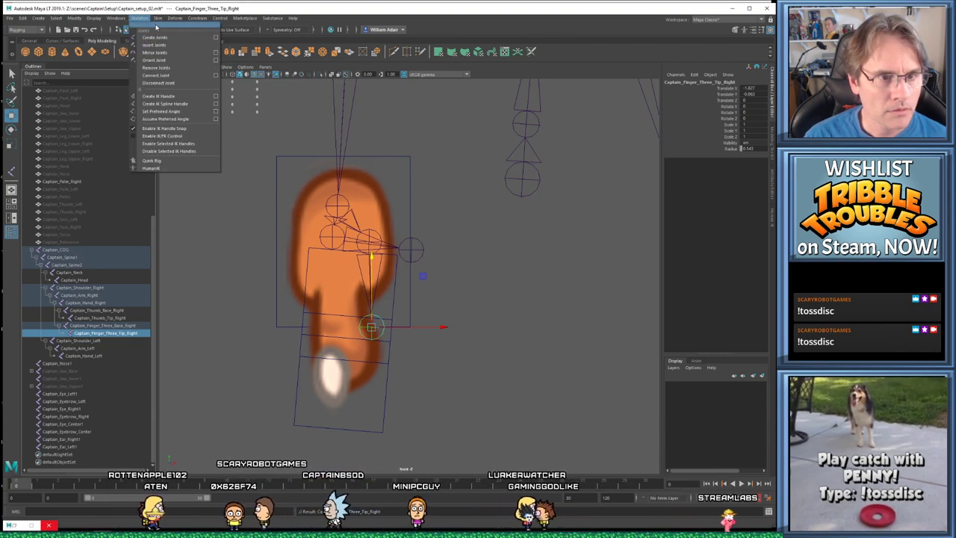
pyautogui.click(156, 28)
pyautogui.moveTo(192, 27); pyautogui.dragTo(733, 184)
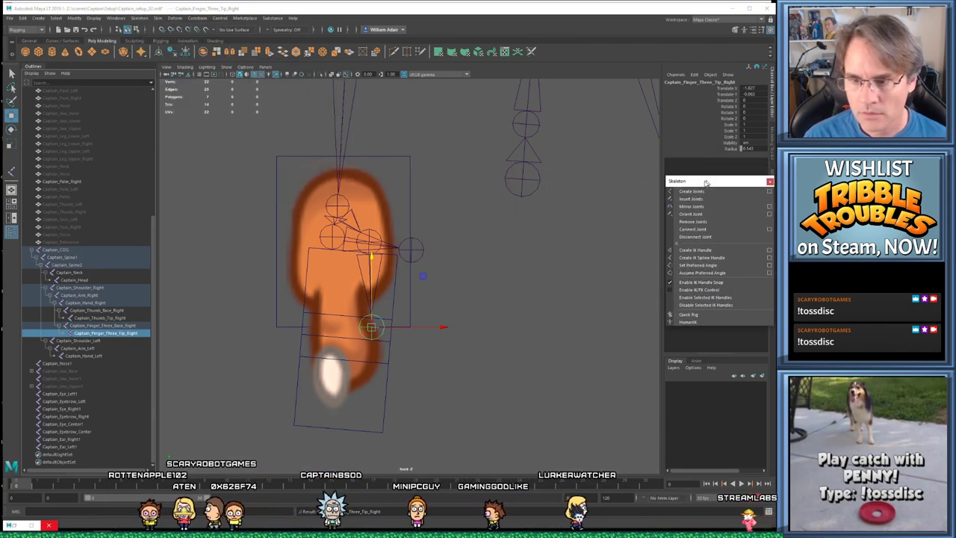
pyautogui.click(522, 314)
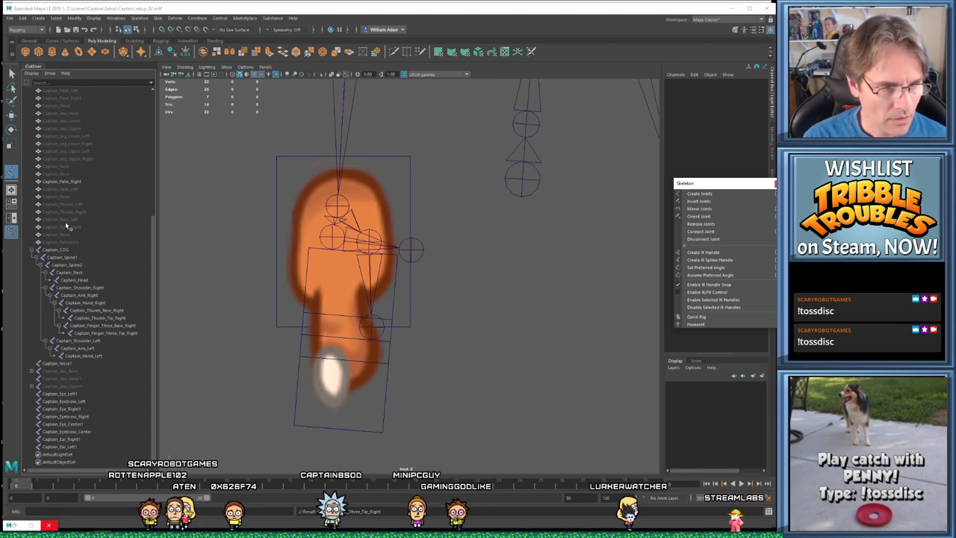
pyautogui.click(101, 303)
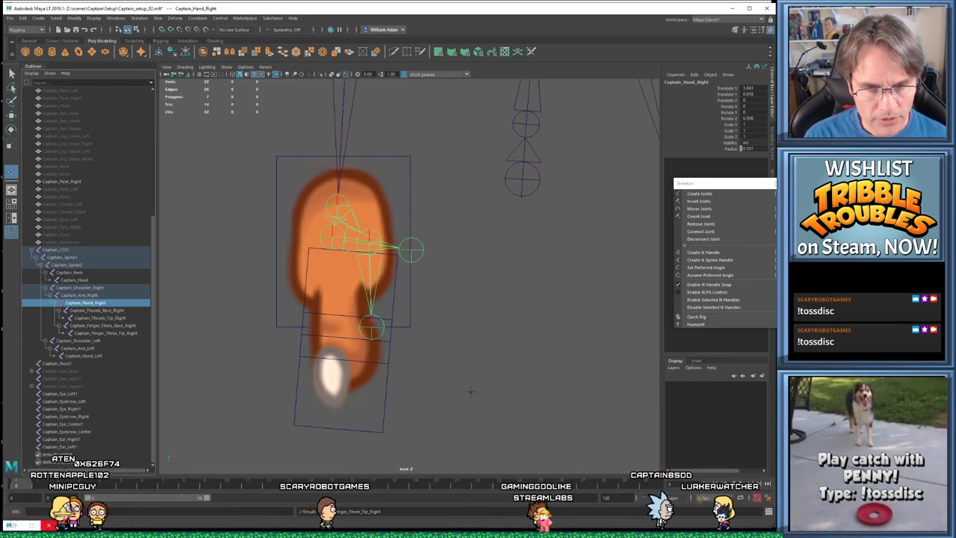
# Hide the Captain_Finger_Two_Right piece (Visibility 0) and the Captain_Palm_Right piece
pyautogui.press('w')
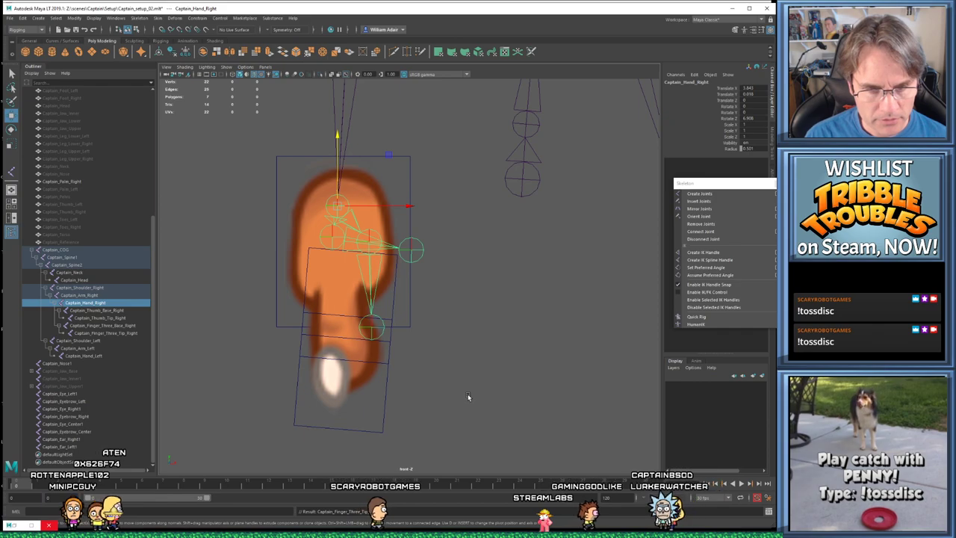
pyautogui.click(467, 393)
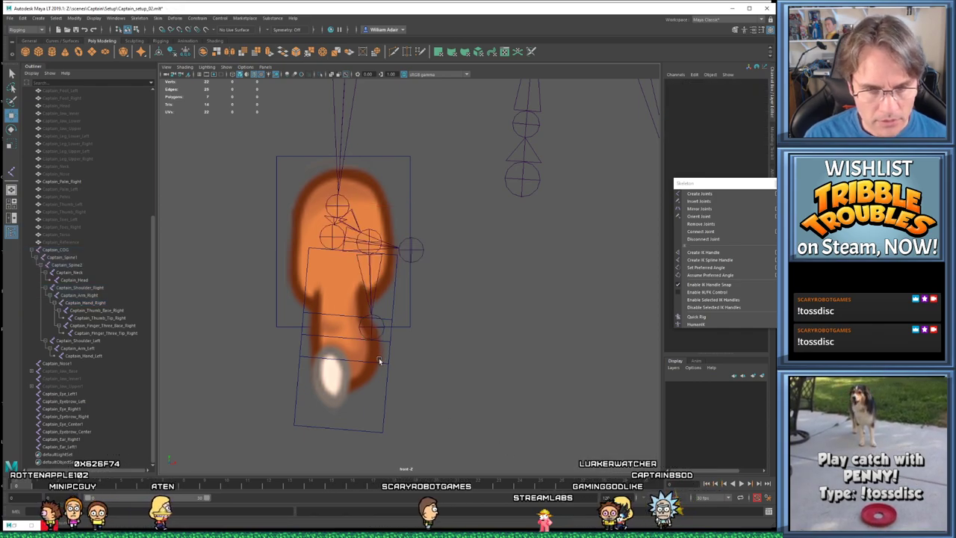
pyautogui.click(359, 382)
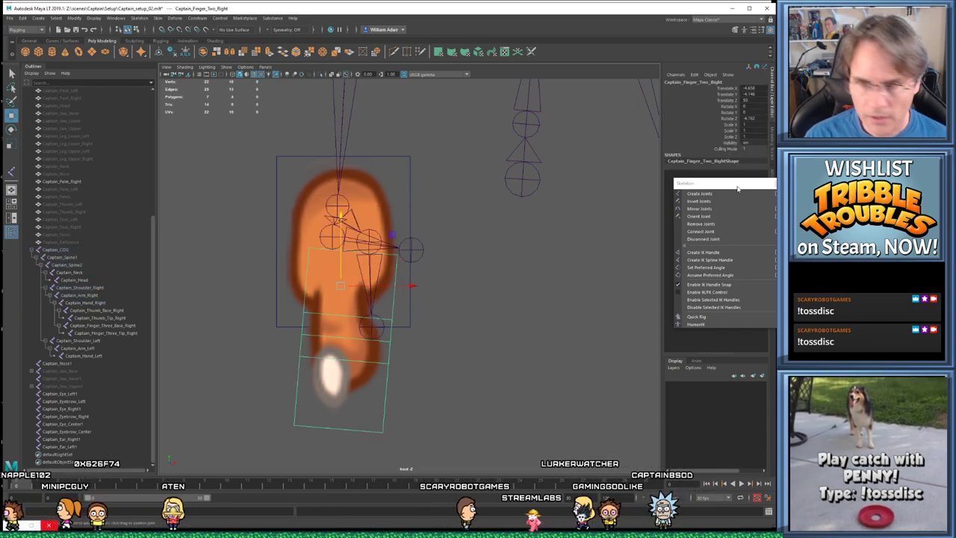
pyautogui.click(744, 143)
pyautogui.write('0')
pyautogui.press('Return')
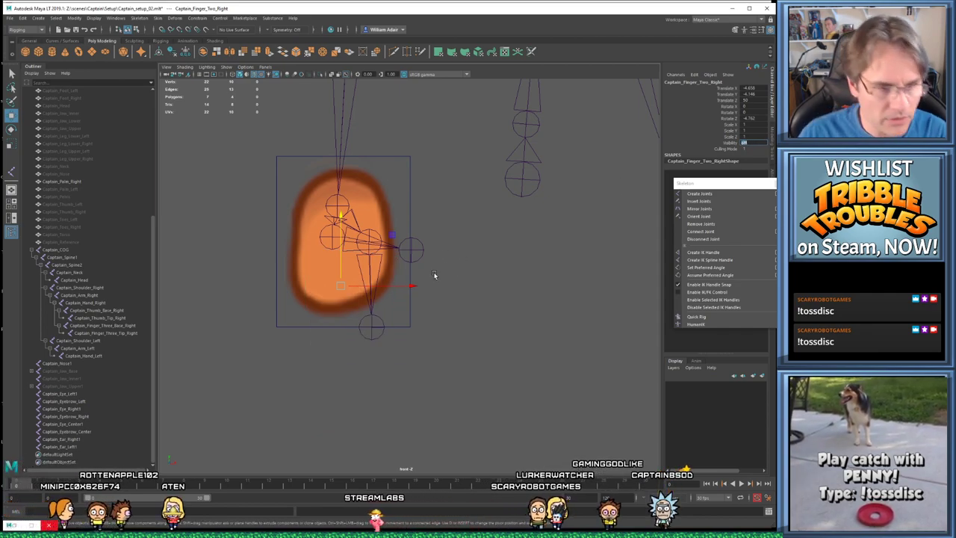
pyautogui.click(86, 182)
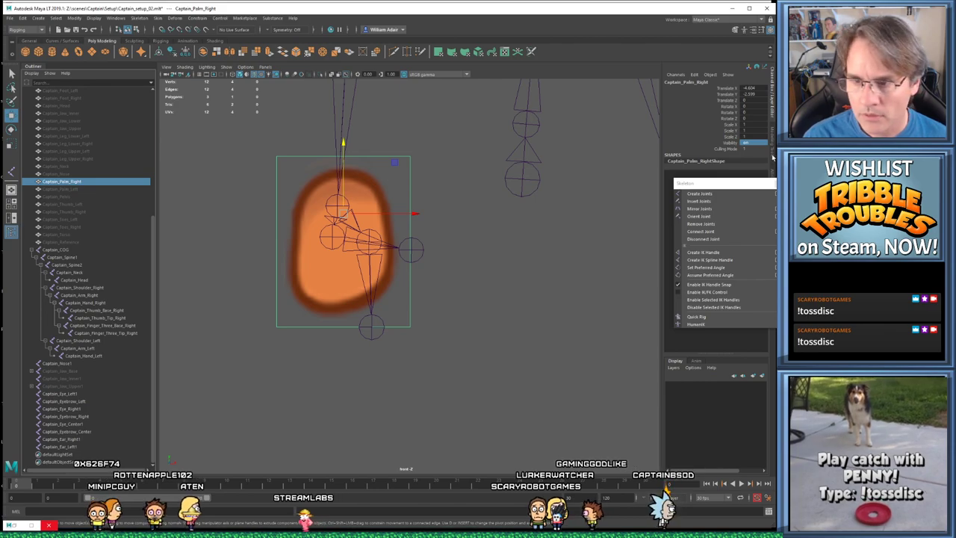
pyautogui.hotkey('ctrl', 'h')
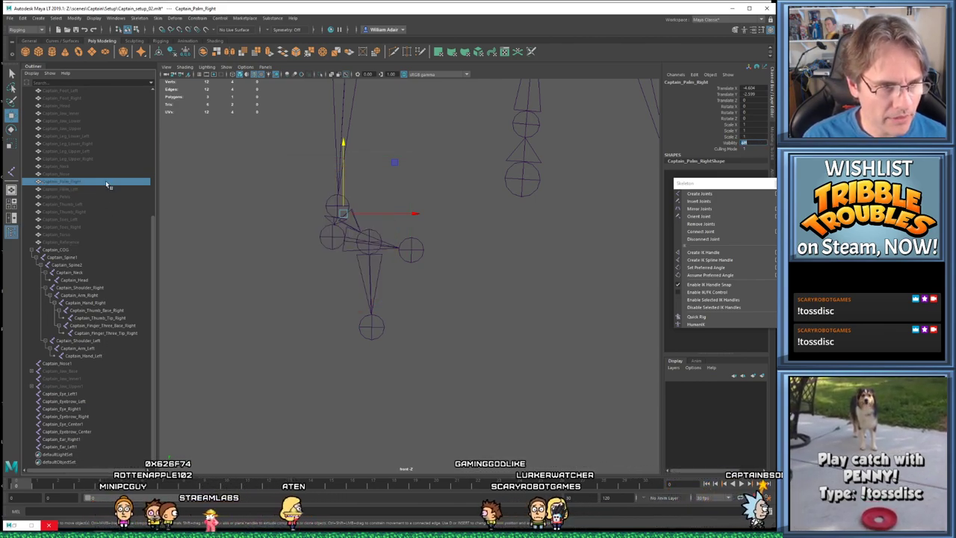
pyautogui.scroll(8, 91, 159)
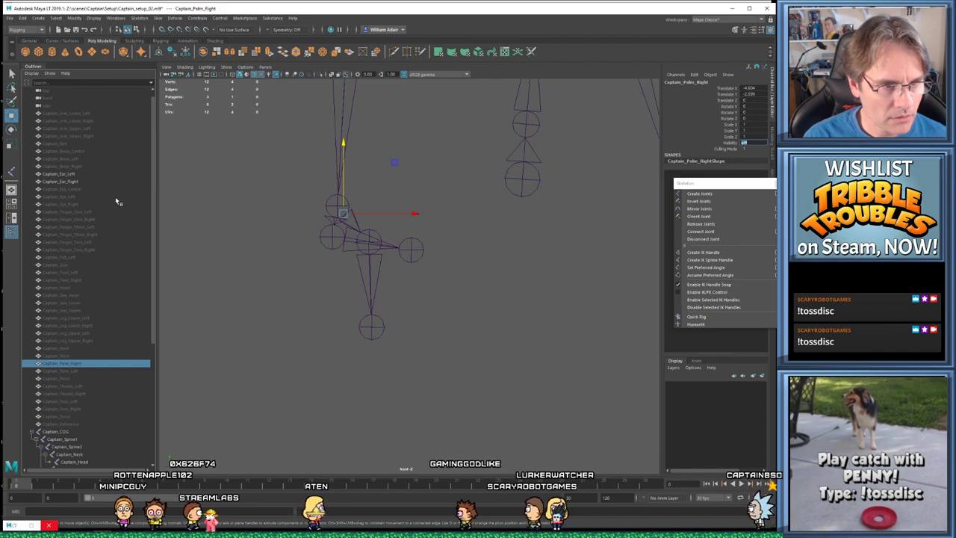
# Unhide the third right finger mesh and nudge its base joint to fit the finger
pyautogui.click(95, 233)
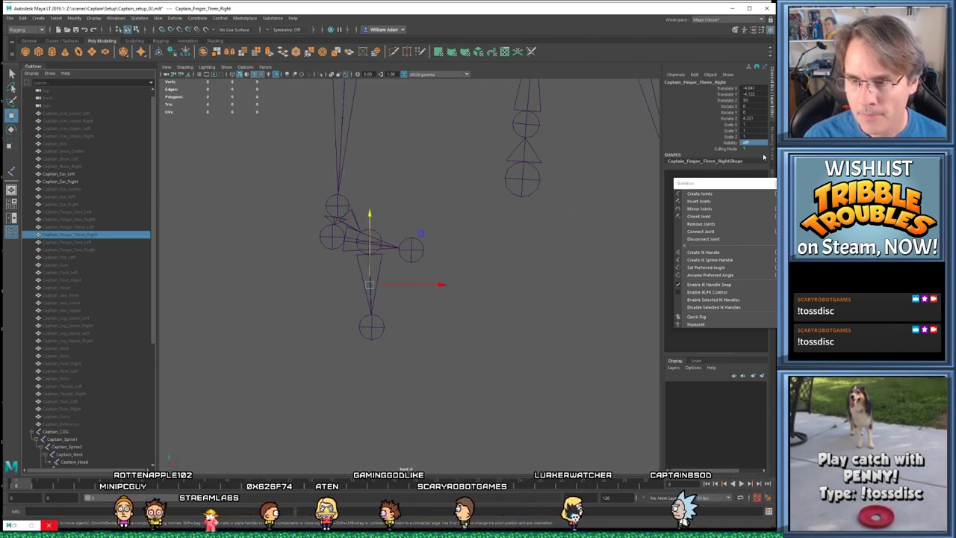
pyautogui.hotkey('shift', 'h')
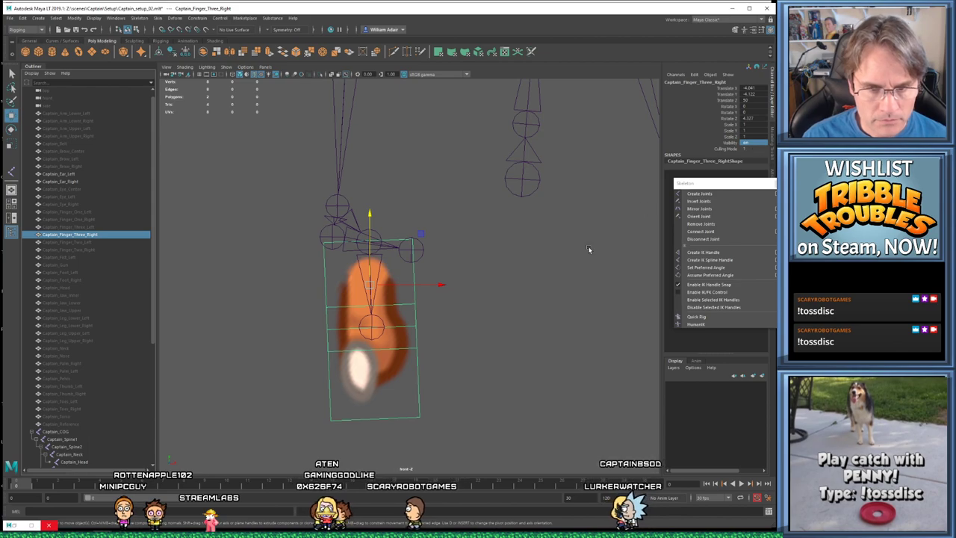
pyautogui.click(444, 328)
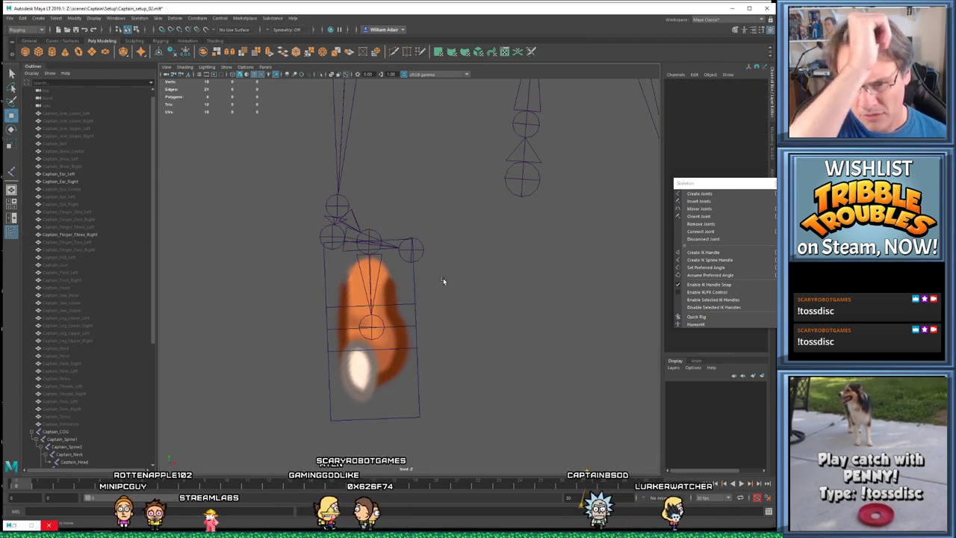
pyautogui.click(372, 233)
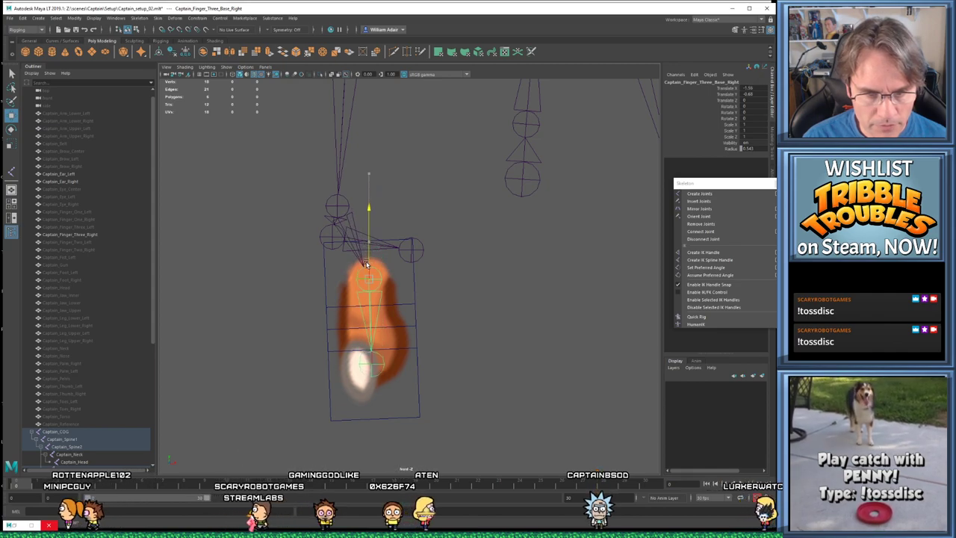
pyautogui.moveTo(366, 264); pyautogui.dragTo(369, 261)
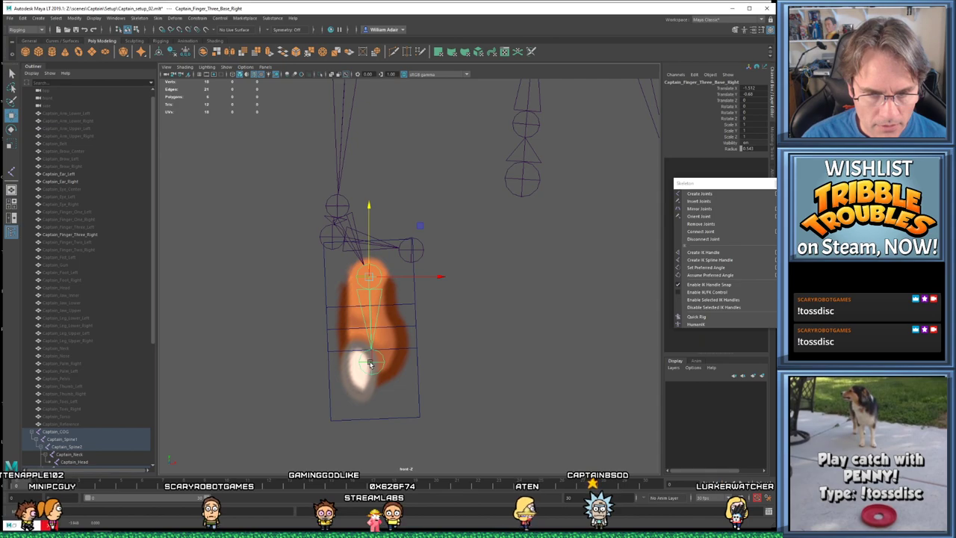
pyautogui.click(369, 336)
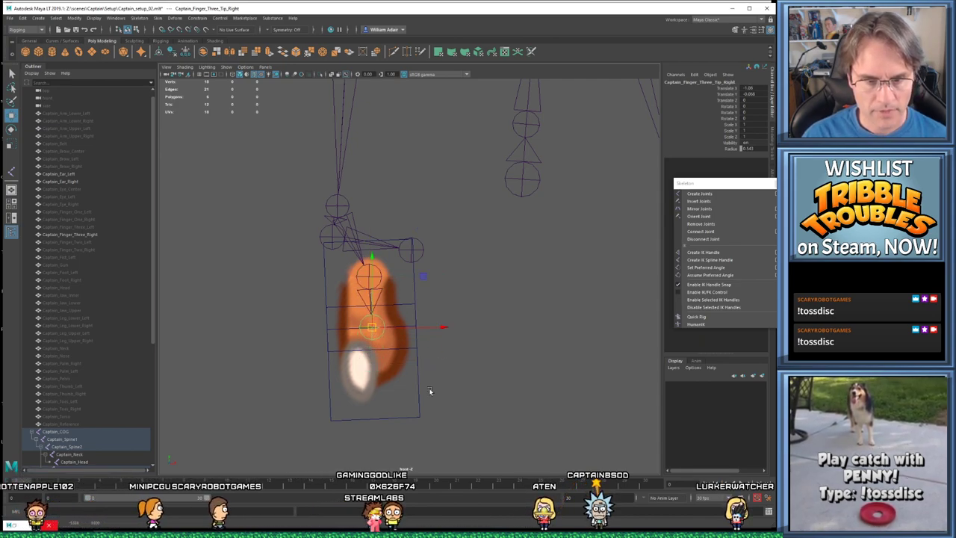
pyautogui.press('Up')
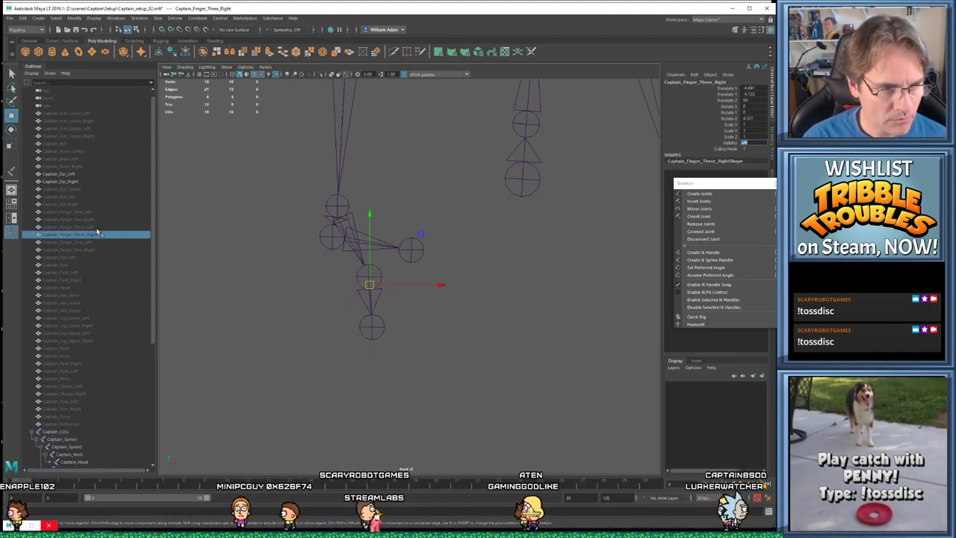
# Bring back the hidden Captain_Finger_Two_Right mesh
pyautogui.scroll(-3, 103, 360)
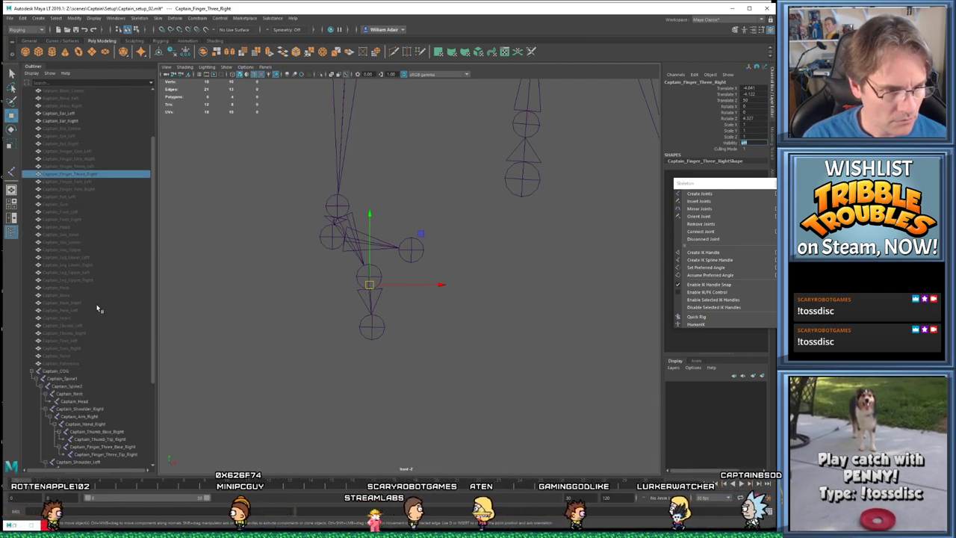
pyautogui.click(103, 188)
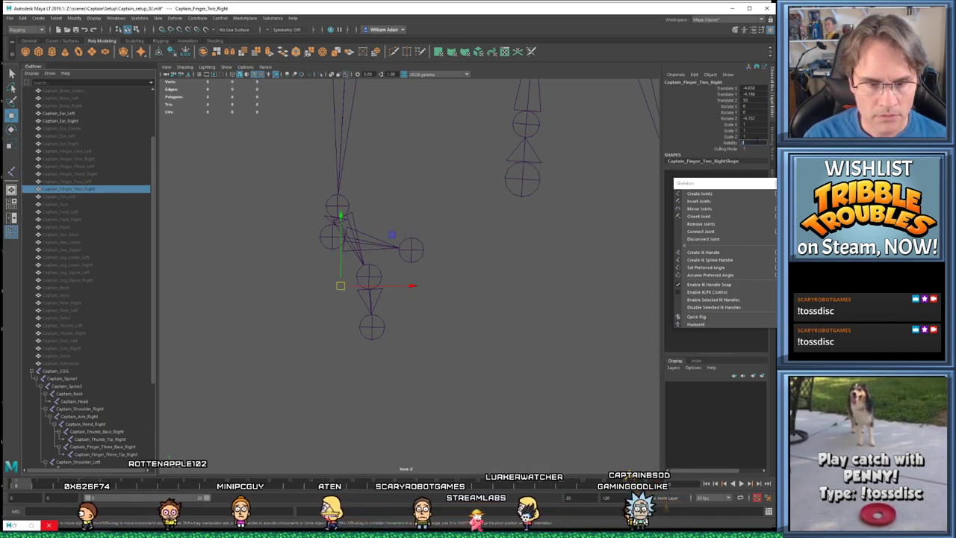
pyautogui.hotkey('ctrl', 'shift', 'h')
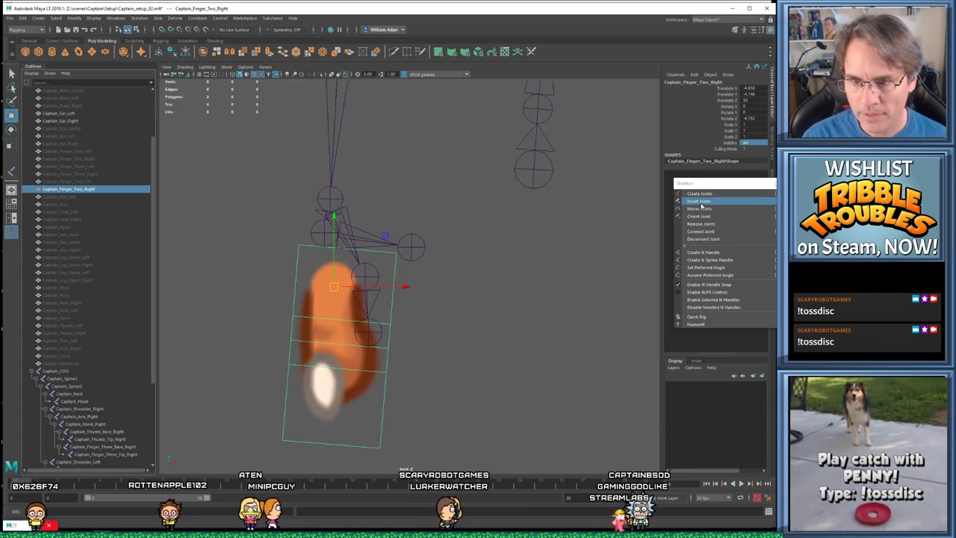
# Place base and tip joints for the second right finger under Captain_Hand_Right
pyautogui.click(699, 194)
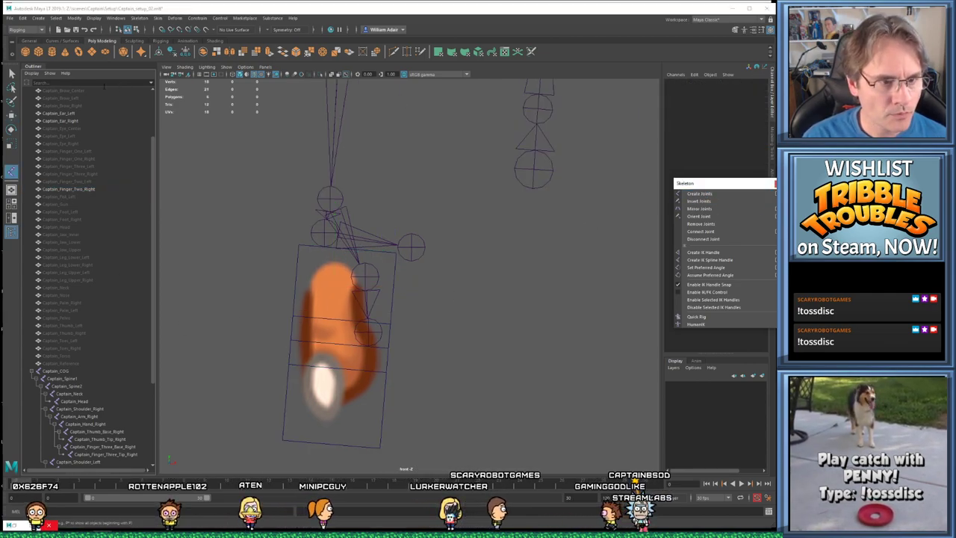
pyautogui.scroll(-5, 112, 445)
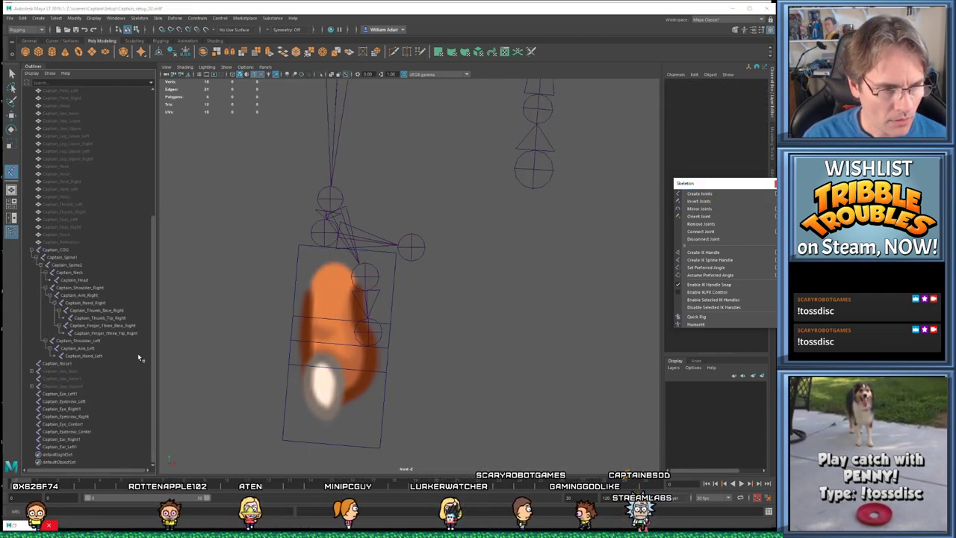
pyautogui.click(102, 303)
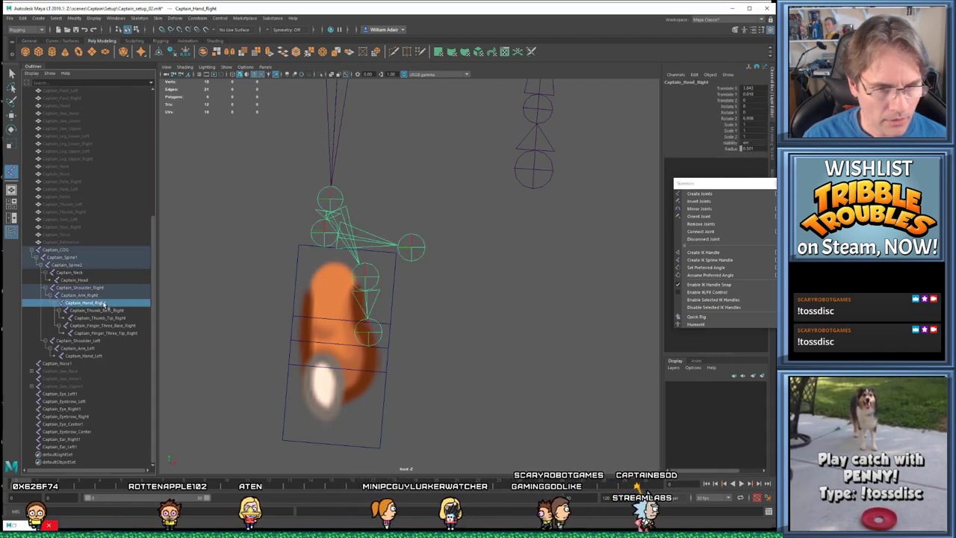
pyautogui.click(333, 281)
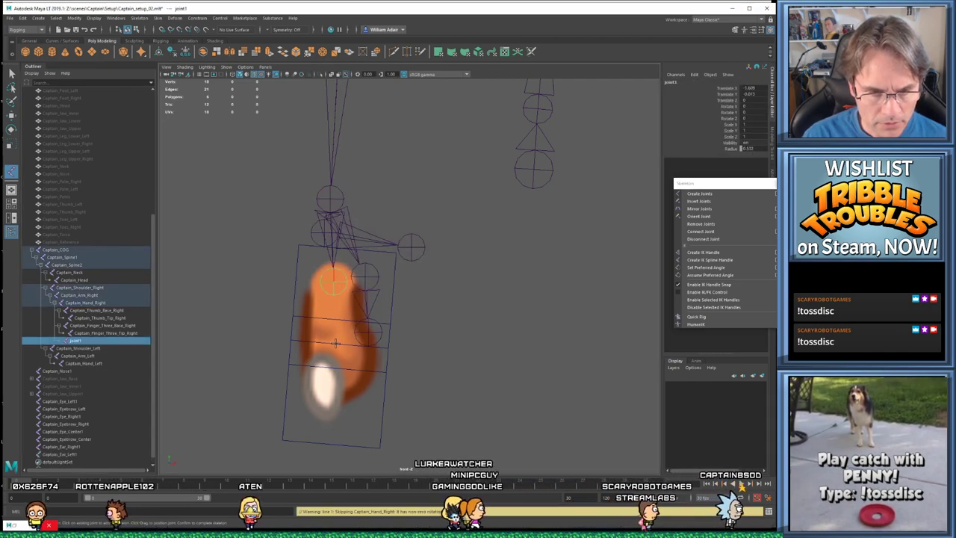
pyautogui.click(449, 404)
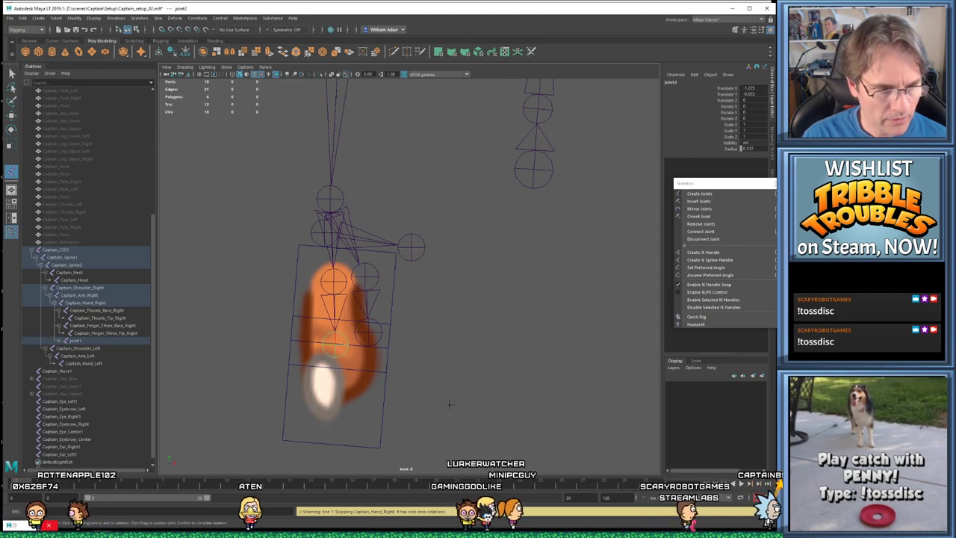
pyautogui.click(60, 340)
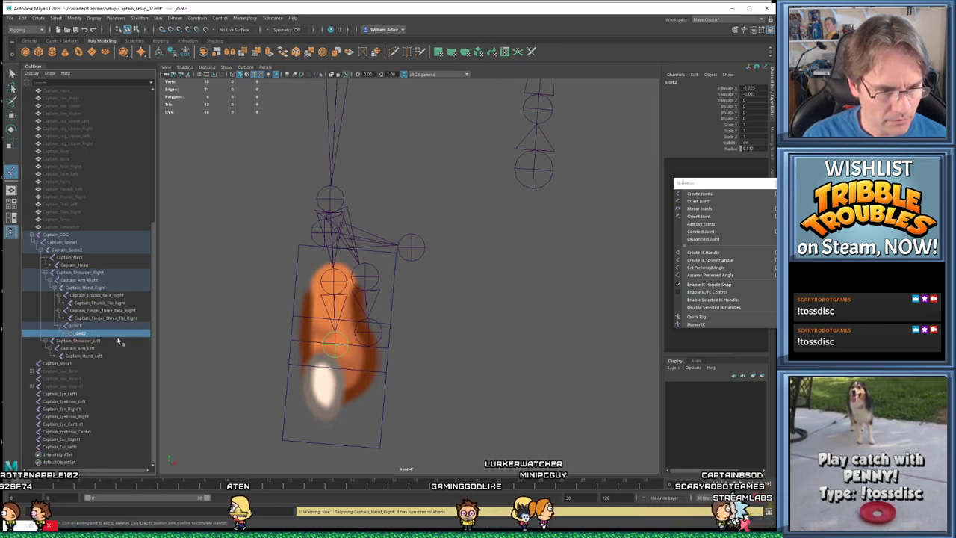
# Rename the base joint to Captain_Finger_Two_Base_Right by editing the pasted name
pyautogui.doubleClick(82, 326)
pyautogui.write('Captain_Finger_Three_Base_Right')
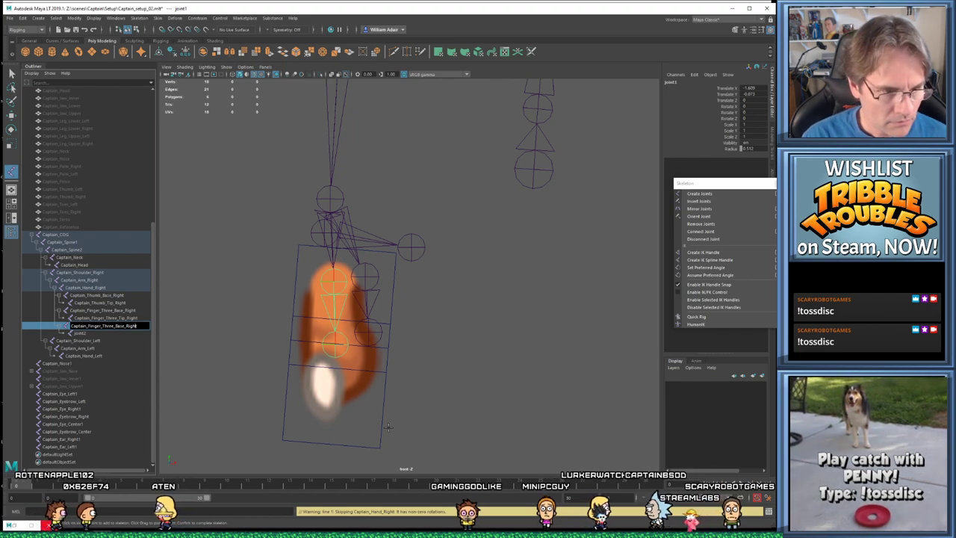
pyautogui.press('Left')
pyautogui.press('Left')
pyautogui.press('Left')
pyautogui.press('Left')
pyautogui.press('Left')
pyautogui.press('Left')
pyautogui.press('Left')
pyautogui.press('Left')
pyautogui.press('Left')
pyautogui.press('Left')
pyautogui.press('Left')
pyautogui.hotkey('shift', 'Left')
pyautogui.hotkey('shift', 'Left')
pyautogui.hotkey('shift', 'Left')
pyautogui.hotkey('shift', 'Left')
pyautogui.hotkey('shift', 'Left')
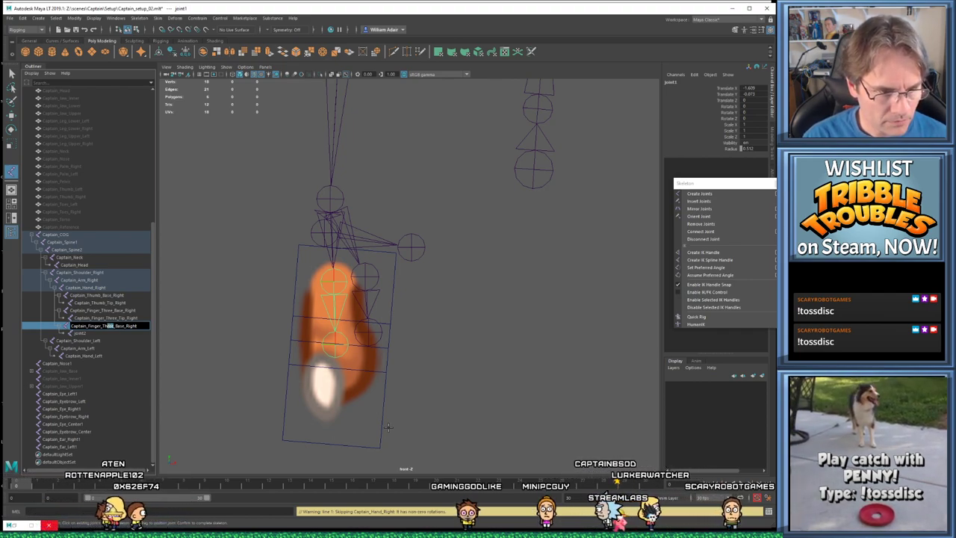
pyautogui.write('Two')
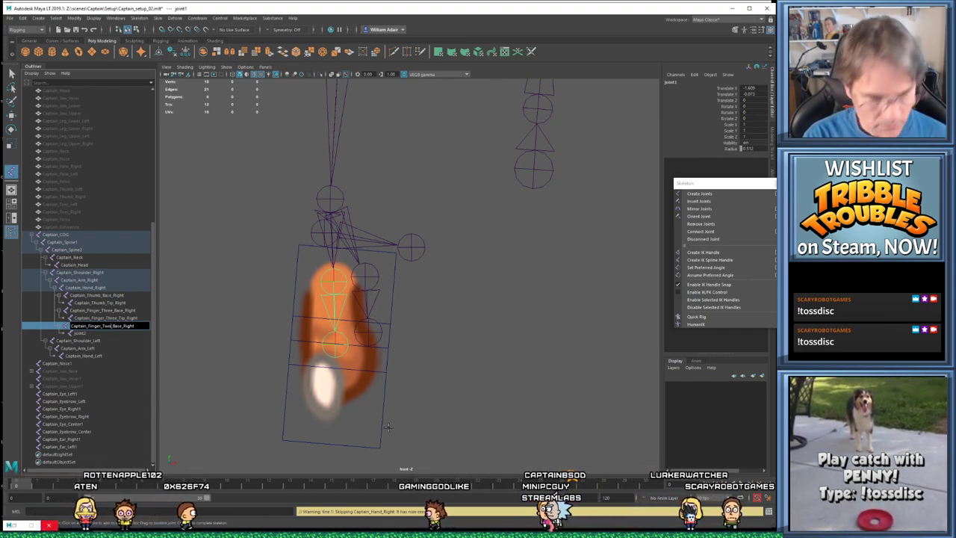
pyautogui.hotkey('ctrl', 'a')
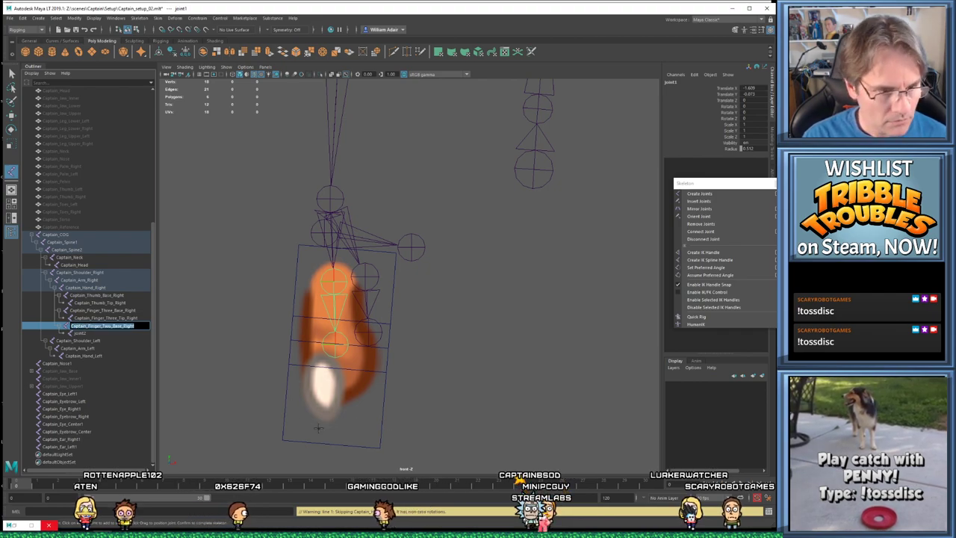
pyautogui.hotkey('ctrl', 'c')
pyautogui.press('Return')
# Rename the tip joint to Captain_Finger_Two_Tip_Right
pyautogui.press('Down')
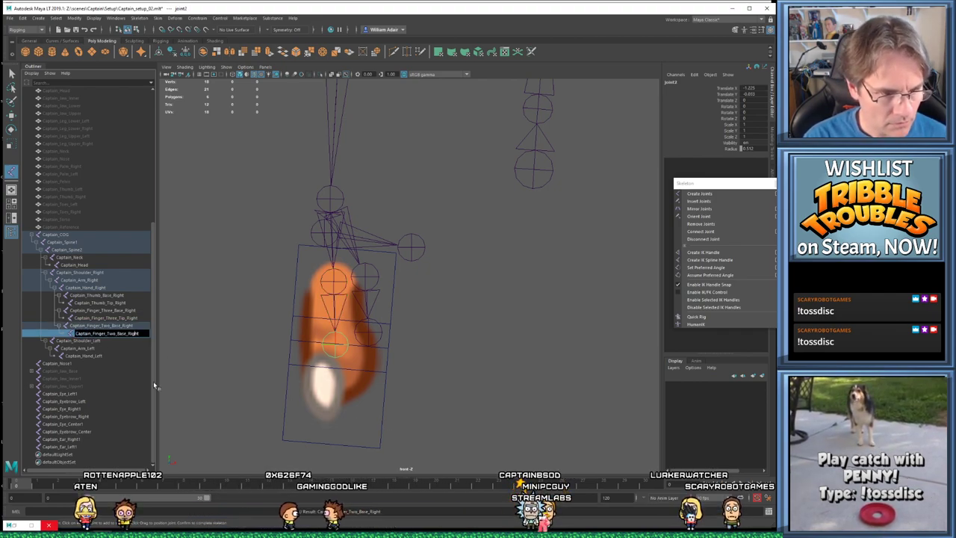
pyautogui.press('Left')
pyautogui.press('Left')
pyautogui.press('Left')
pyautogui.press('Left')
pyautogui.press('Left')
pyautogui.press('Left')
pyautogui.press('BackSpace')
pyautogui.press('BackSpace')
pyautogui.press('BackSpace')
pyautogui.press('BackSpace')
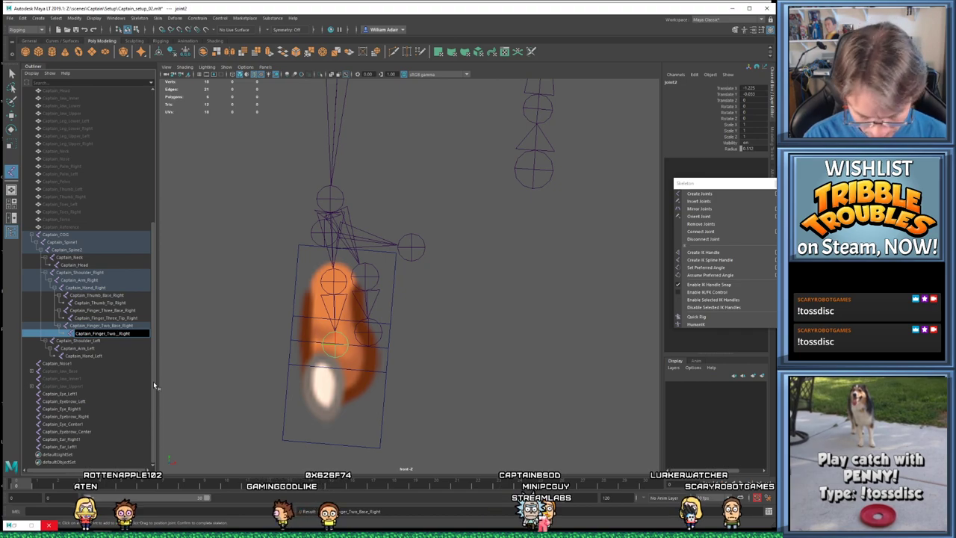
pyautogui.write('Tip_')
pyautogui.press('Return')
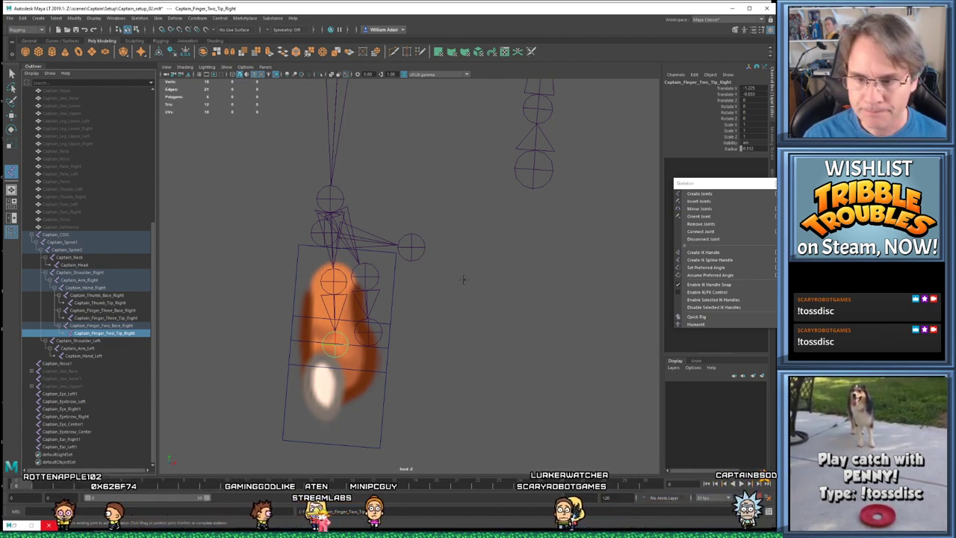
# Hide the Captain_Finger_Two_Right mesh
pyautogui.press('w')
pyautogui.press('Up')
pyautogui.press('Up')
pyautogui.click(377, 403)
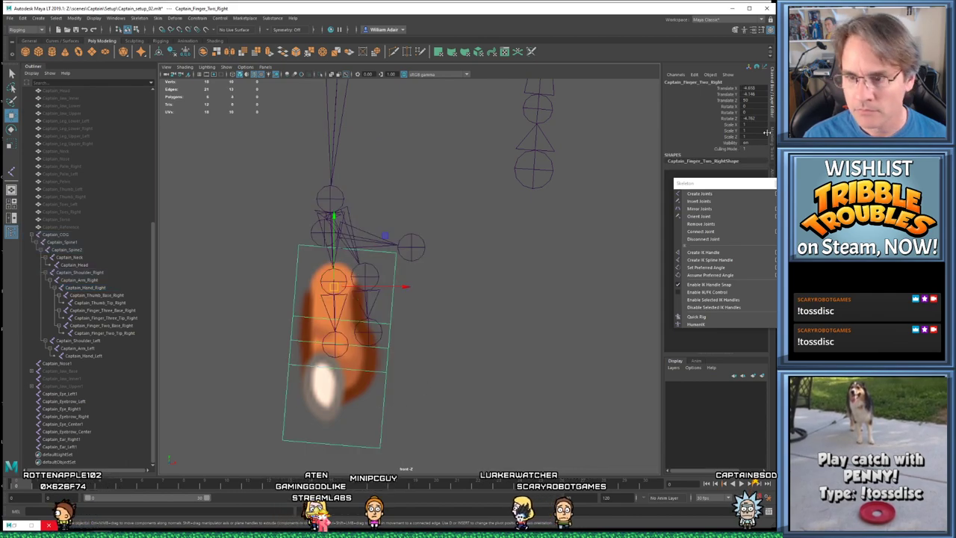
pyautogui.hotkey('ctrl', 'h')
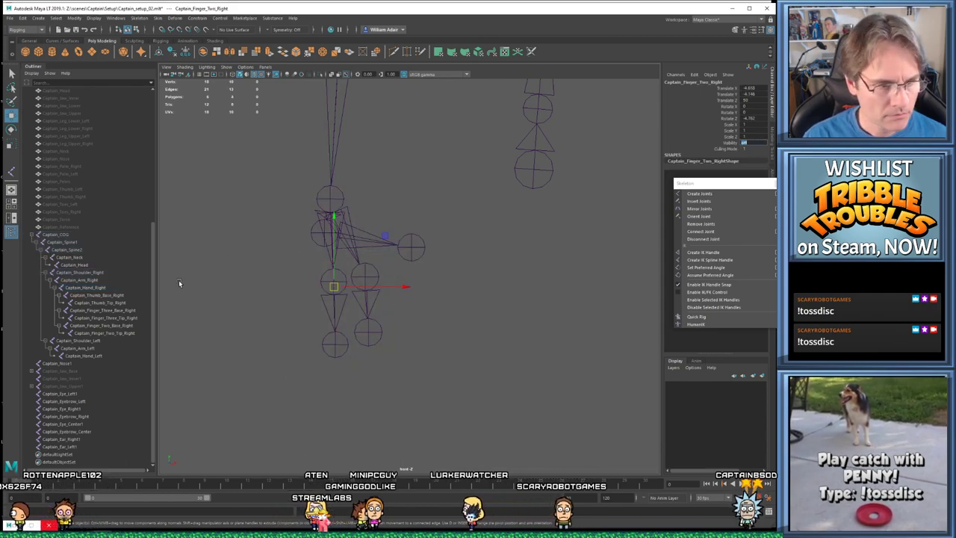
pyautogui.scroll(5, 97, 194)
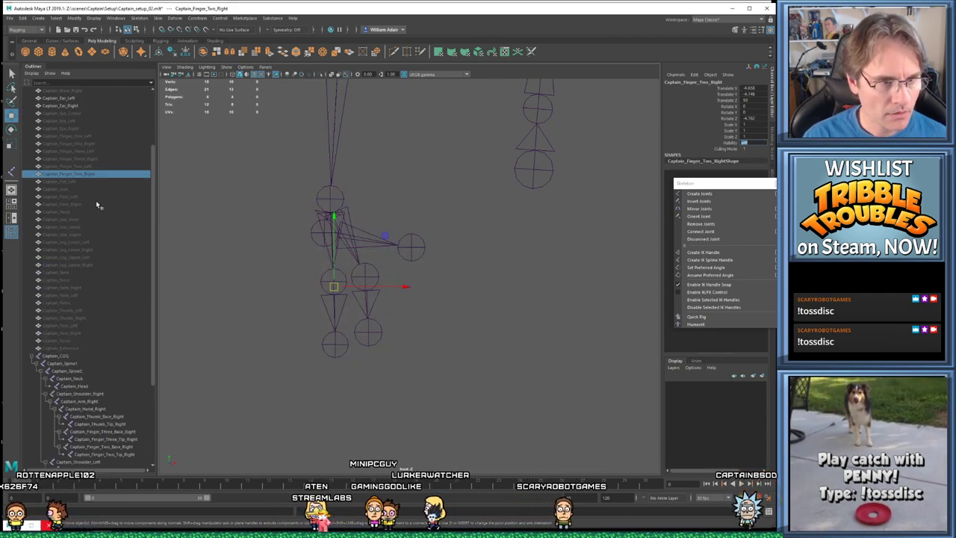
# Unhide the Captain_Finger_One_Right mesh
pyautogui.click(95, 143)
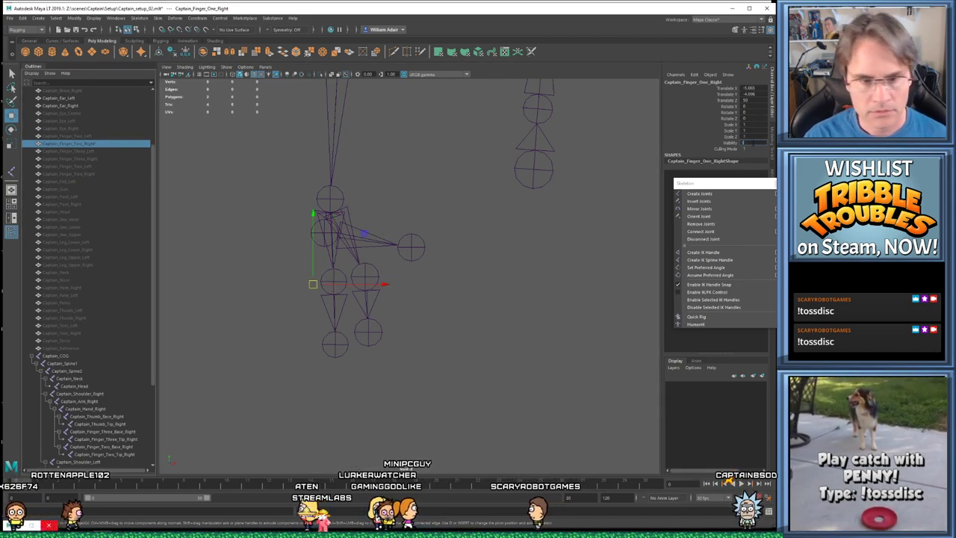
pyautogui.hotkey('shift', 'h')
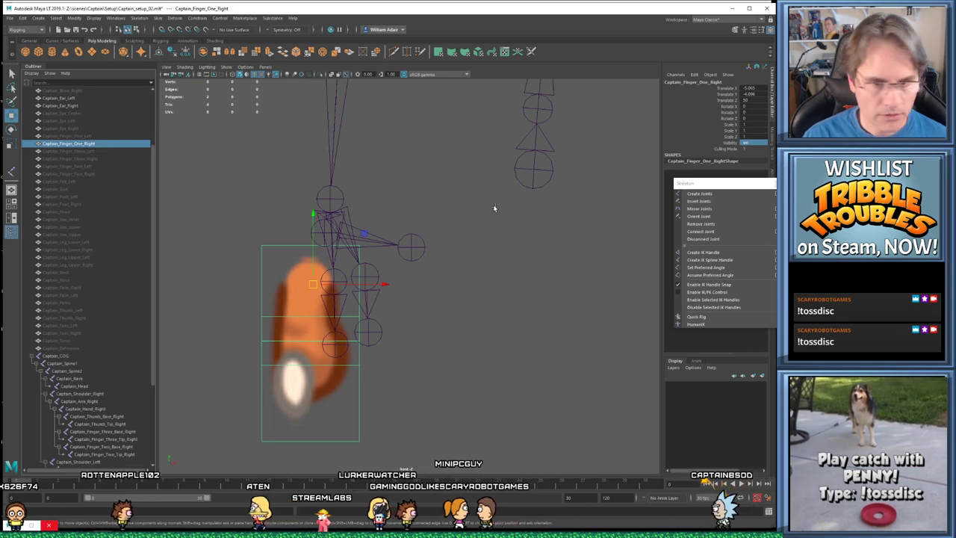
pyautogui.scroll(-5, 112, 358)
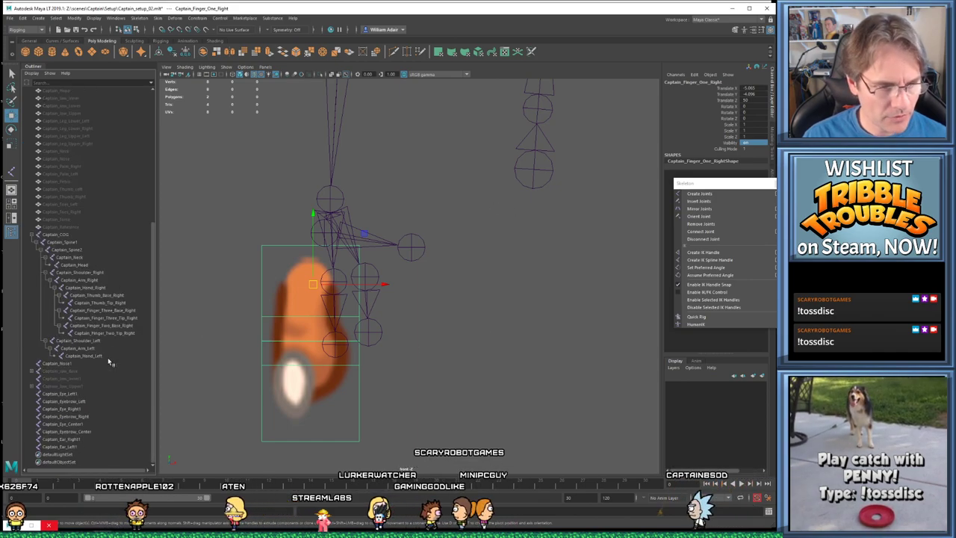
# Place a two-joint chain for the first right finger under Captain_Hand_Right
pyautogui.click(699, 193)
pyautogui.click(95, 288)
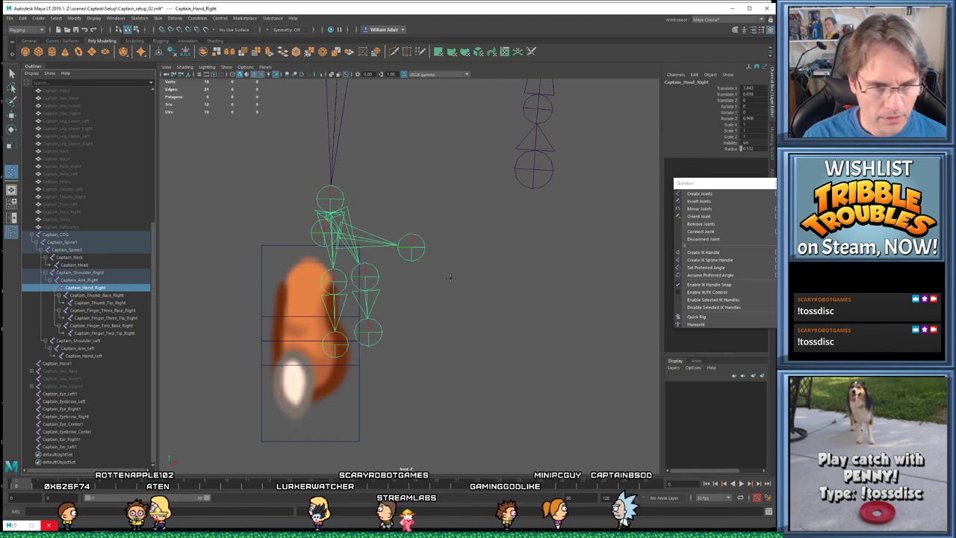
pyautogui.click(307, 279)
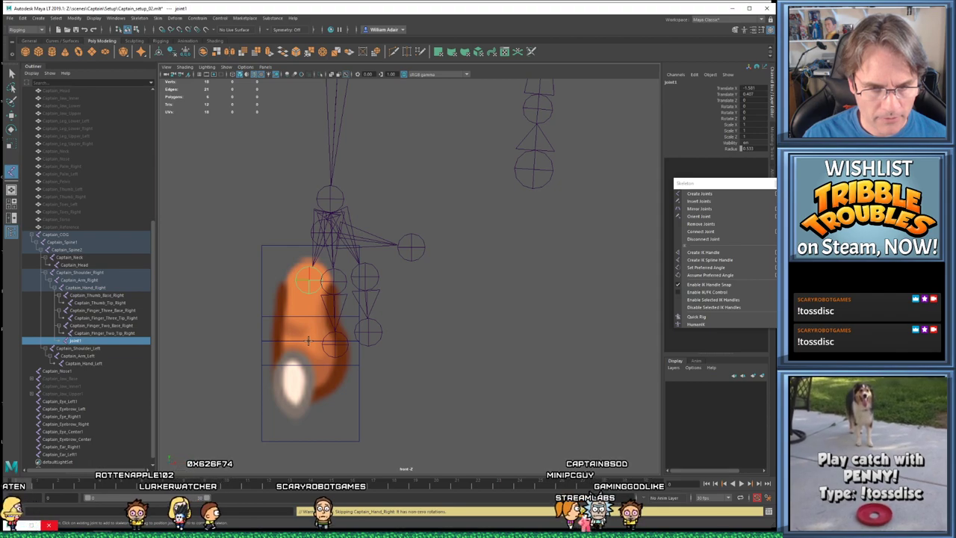
pyautogui.click(307, 340)
pyautogui.press('Return')
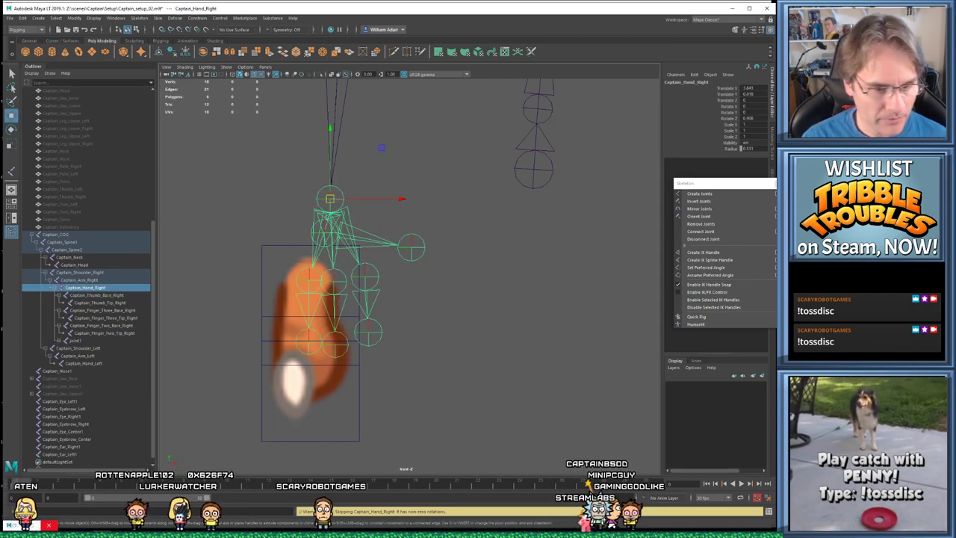
# Hide the Captain_Finger_One_Right mesh to expose the new joints
pyautogui.click(319, 422)
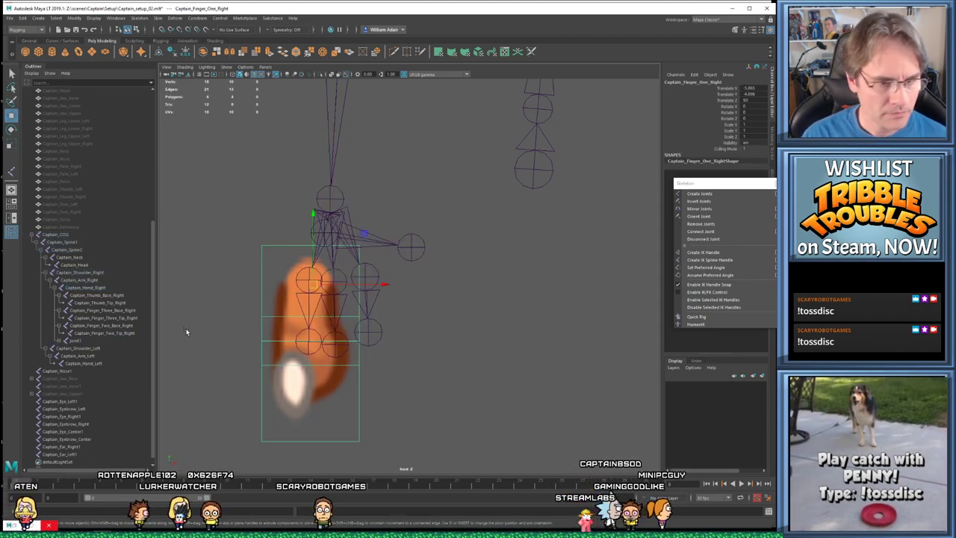
pyautogui.click(451, 290)
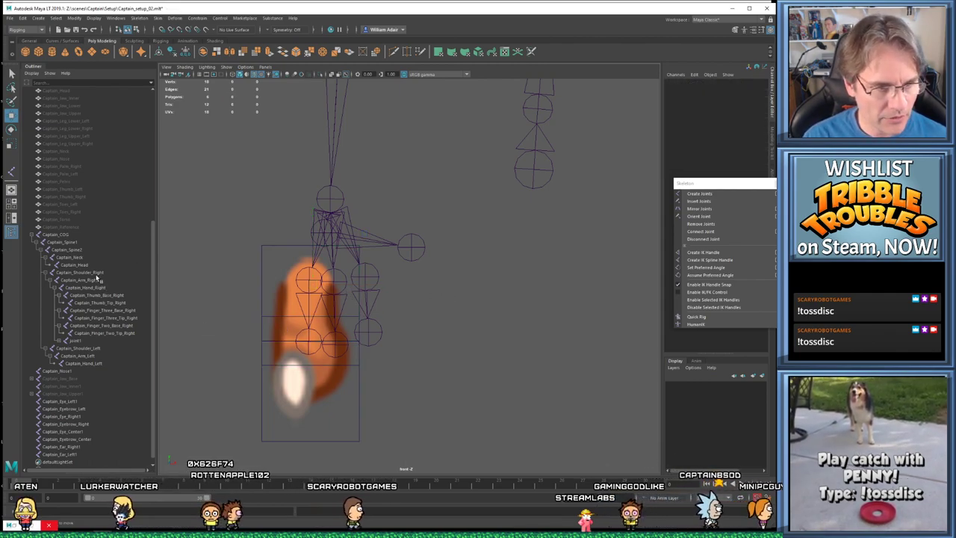
pyautogui.scroll(5, 96, 283)
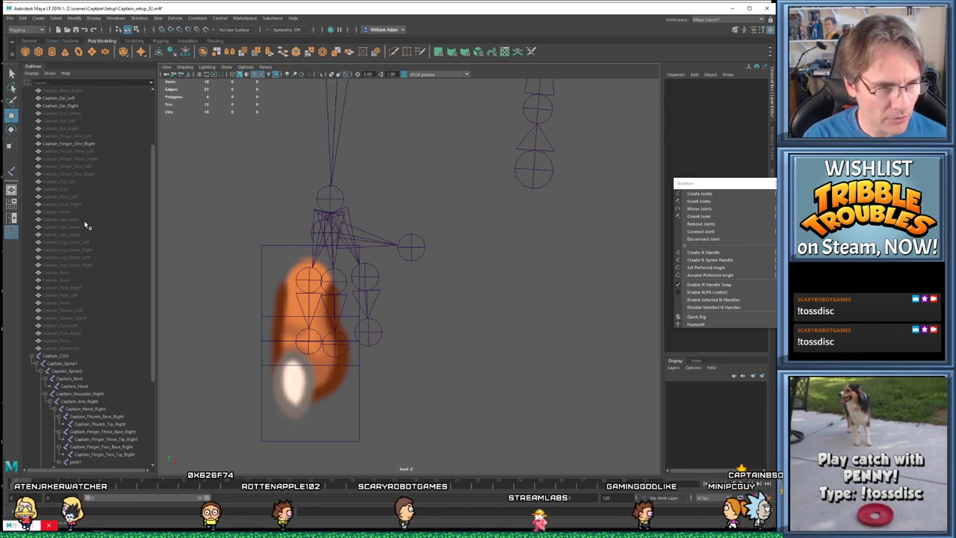
pyautogui.click(322, 409)
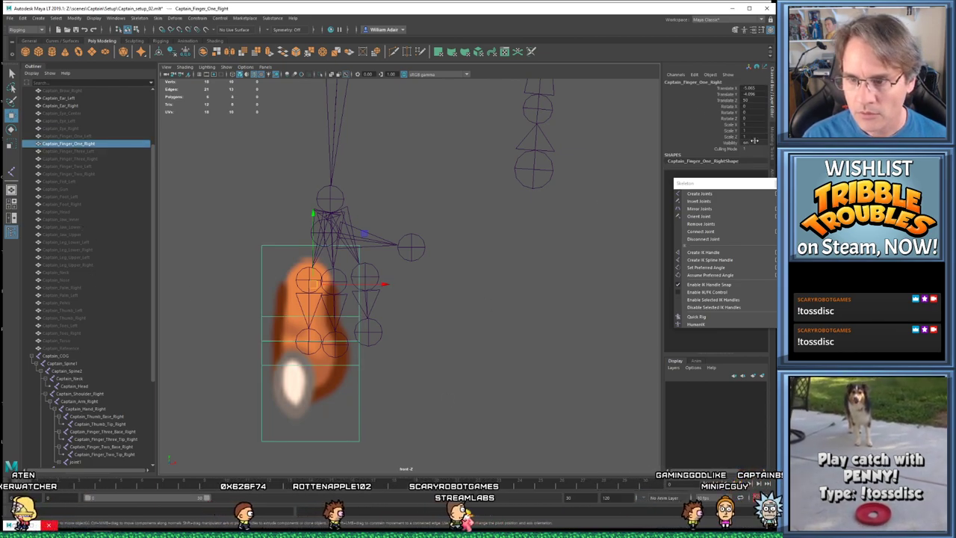
pyautogui.hotkey('ctrl', 'h')
pyautogui.scroll(3, 97, 329)
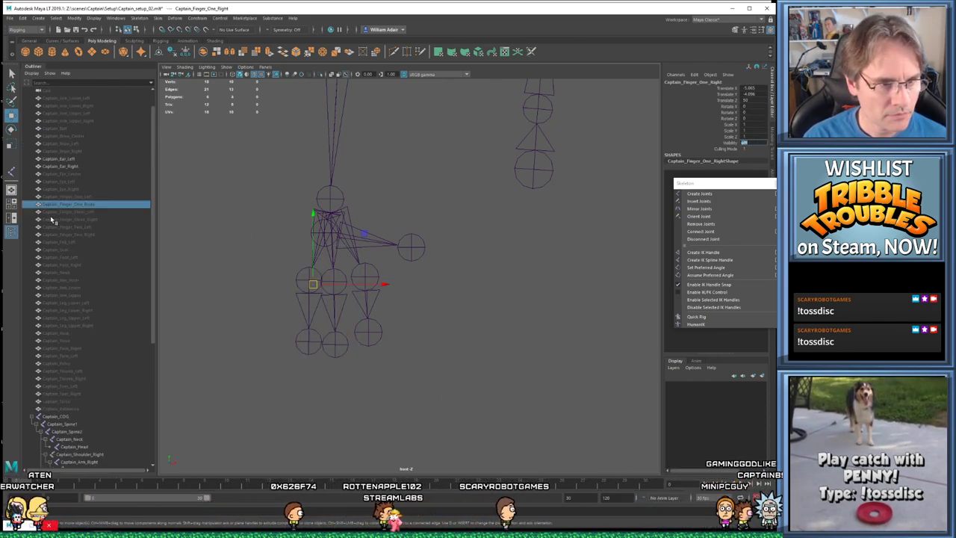
# Unhide the Captain_Thumb_Right mesh and nudge Captain_Thumb_Base_Right slightly right
pyautogui.click(84, 377)
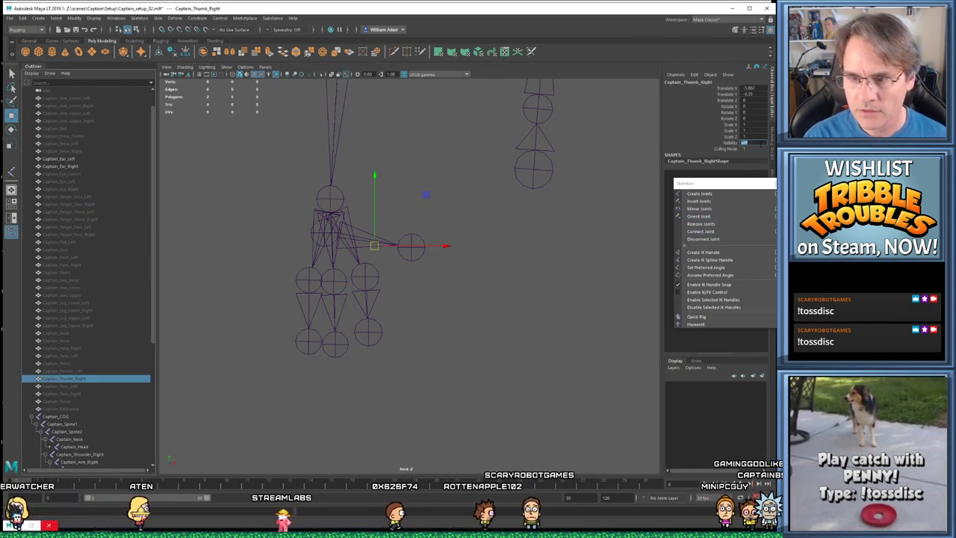
pyautogui.press('Return')
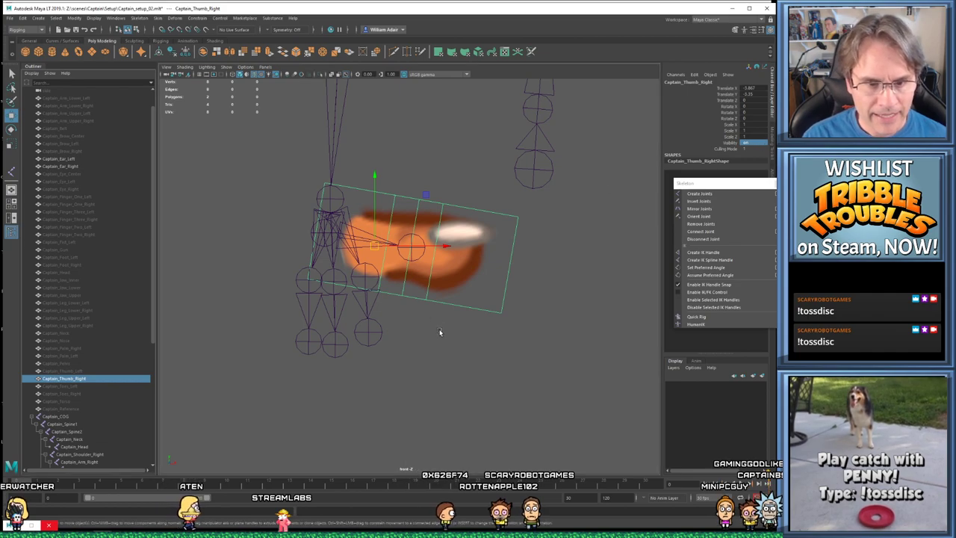
pyautogui.click(441, 333)
pyautogui.click(401, 249)
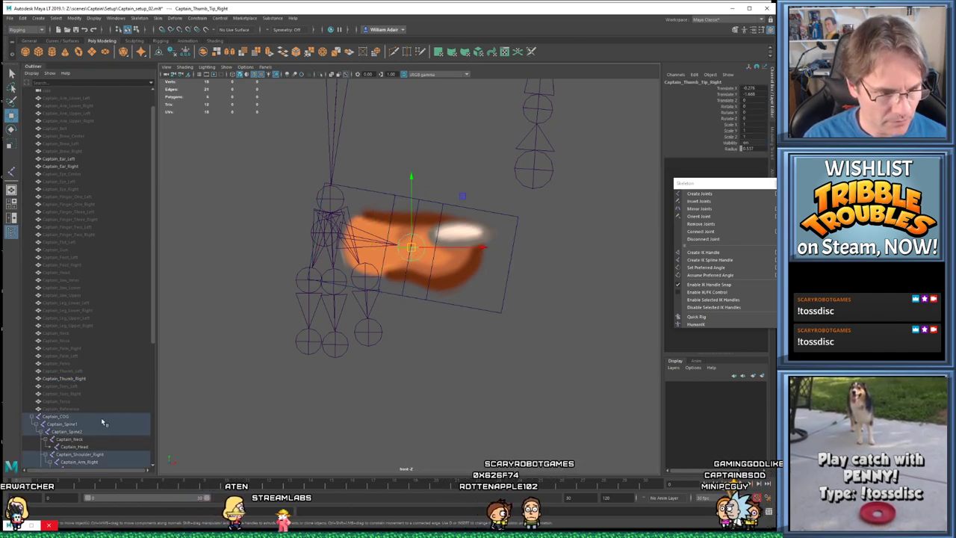
pyautogui.scroll(-5, 102, 422)
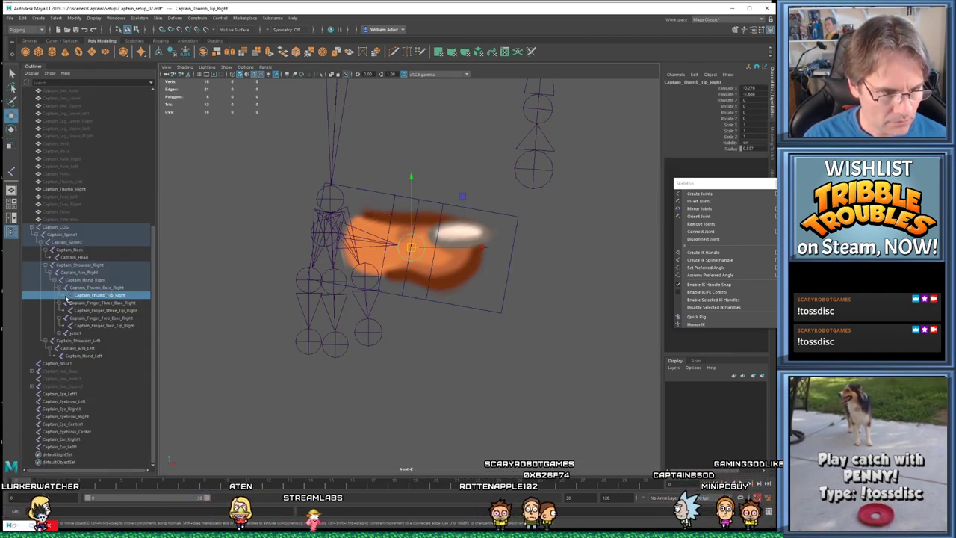
pyautogui.click(93, 288)
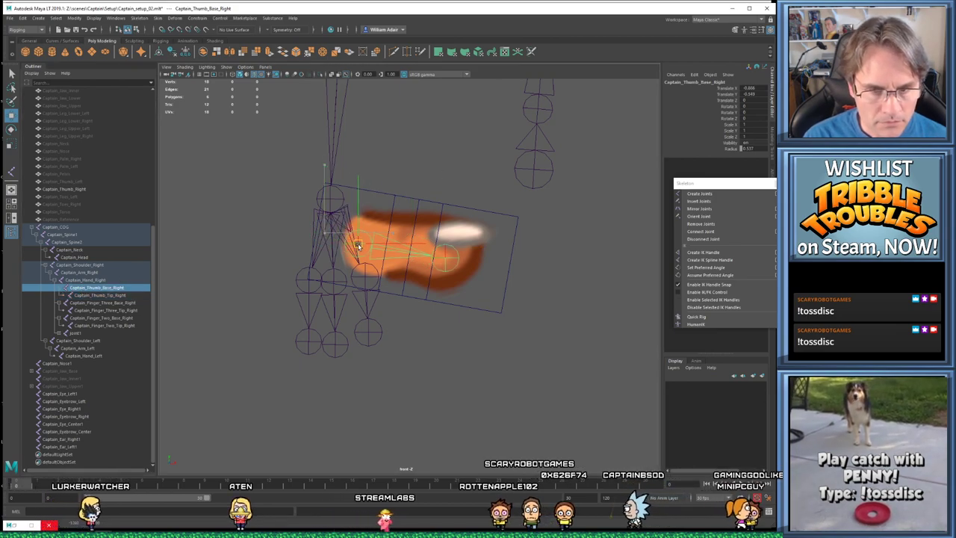
pyautogui.moveTo(357, 247); pyautogui.dragTo(363, 244)
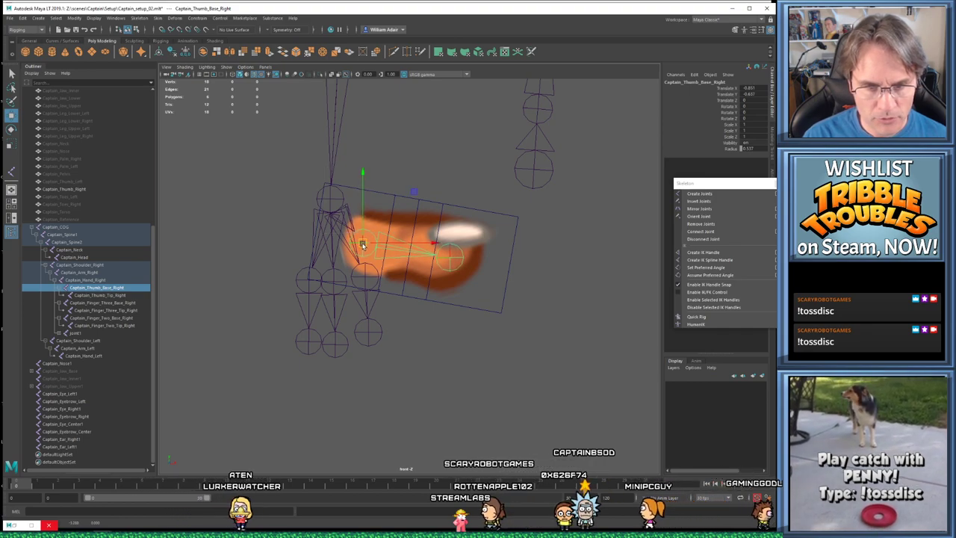
# Hide the Captain_Thumb_Right mesh again
pyautogui.click(448, 258)
pyautogui.click(450, 258)
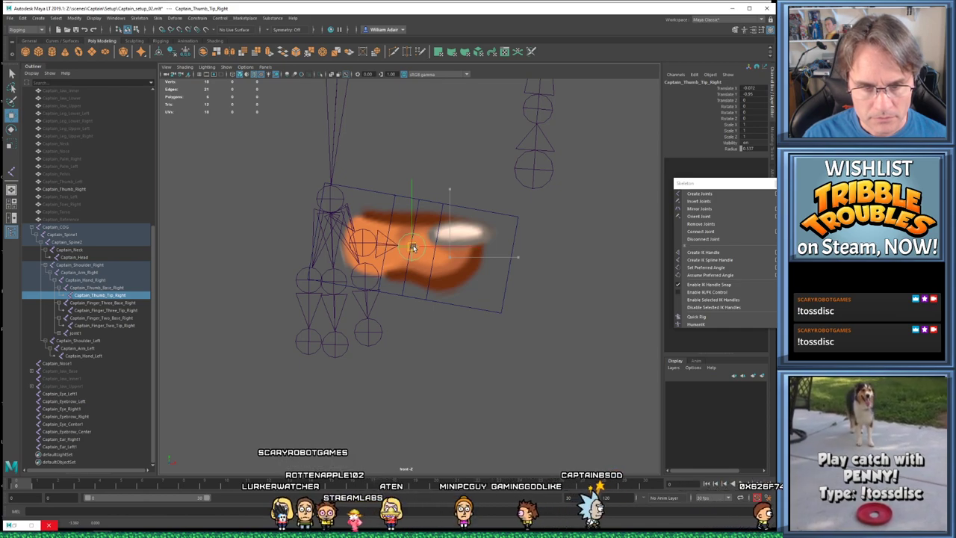
pyautogui.click(480, 296)
pyautogui.moveTo(480, 273); pyautogui.dragTo(479, 336)
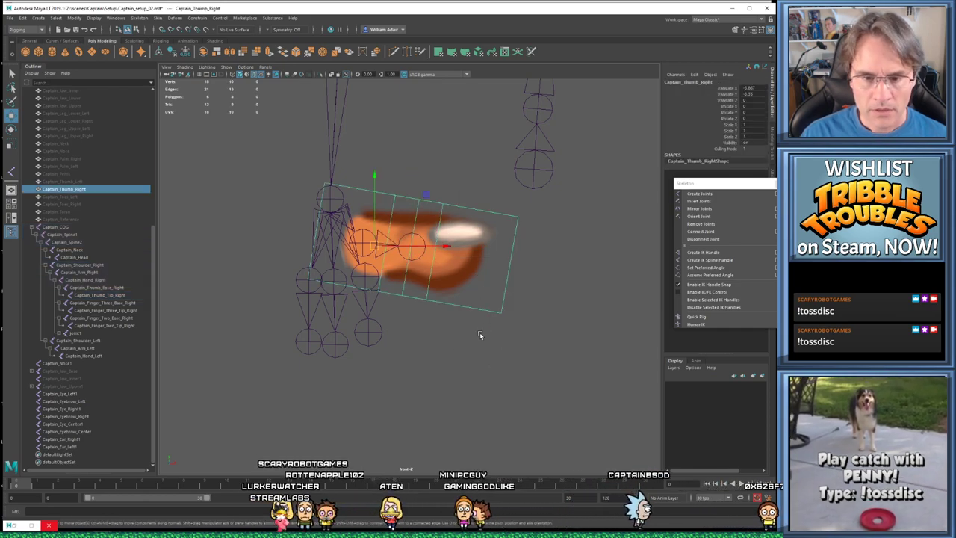
pyautogui.hotkey('ctrl', 'h')
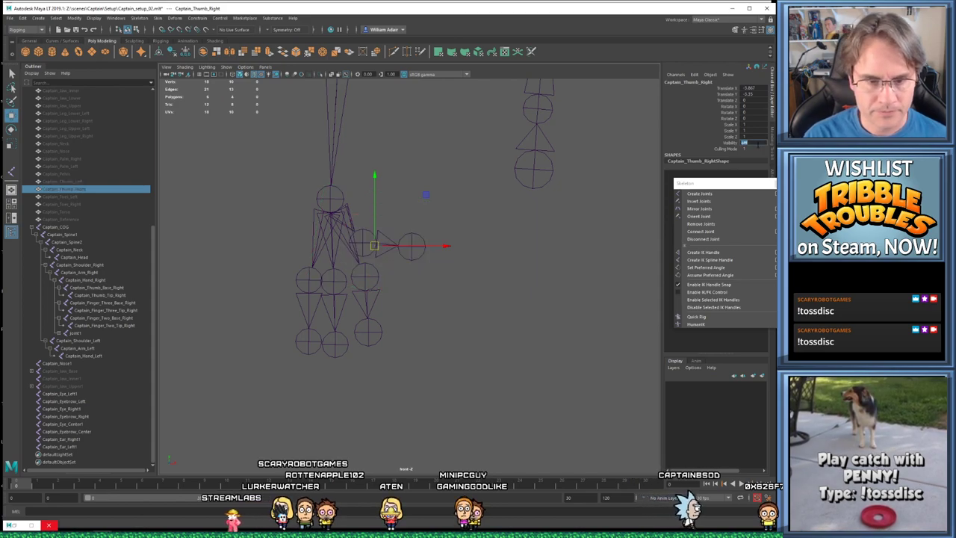
# Hide Captain_Ear_Left and Captain_Ear_Right by setting their Visibility to 0
pyautogui.click(422, 312)
pyautogui.scroll(-5, 426, 344)
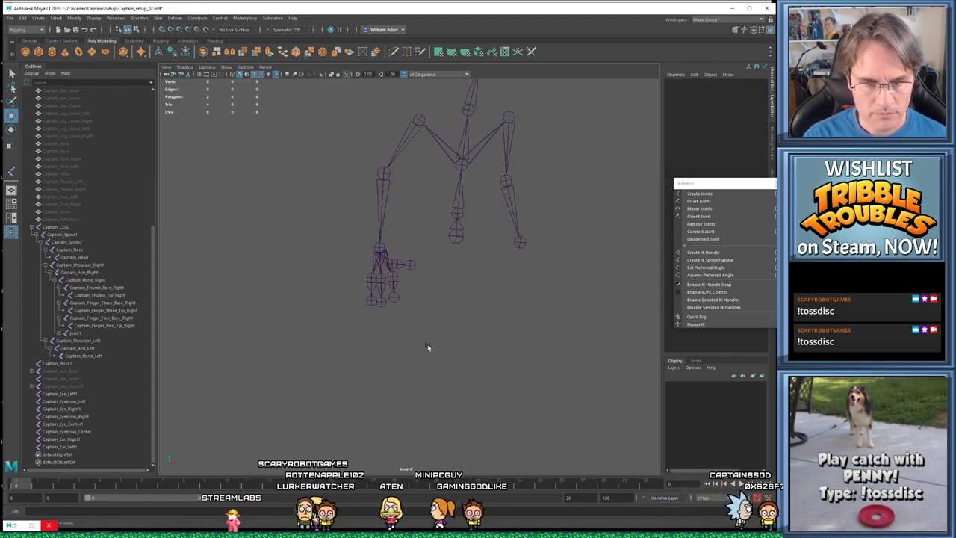
pyautogui.keyDown('alt'); pyautogui.moveTo(443, 249); pyautogui.dragTo(407, 370, button='middle'); pyautogui.keyUp('alt')
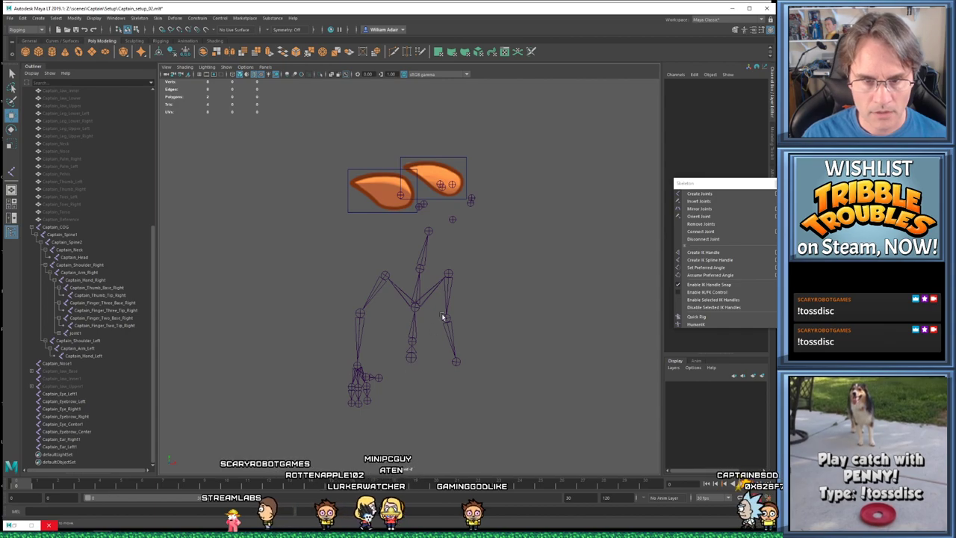
pyautogui.click(359, 186)
pyautogui.click(442, 175)
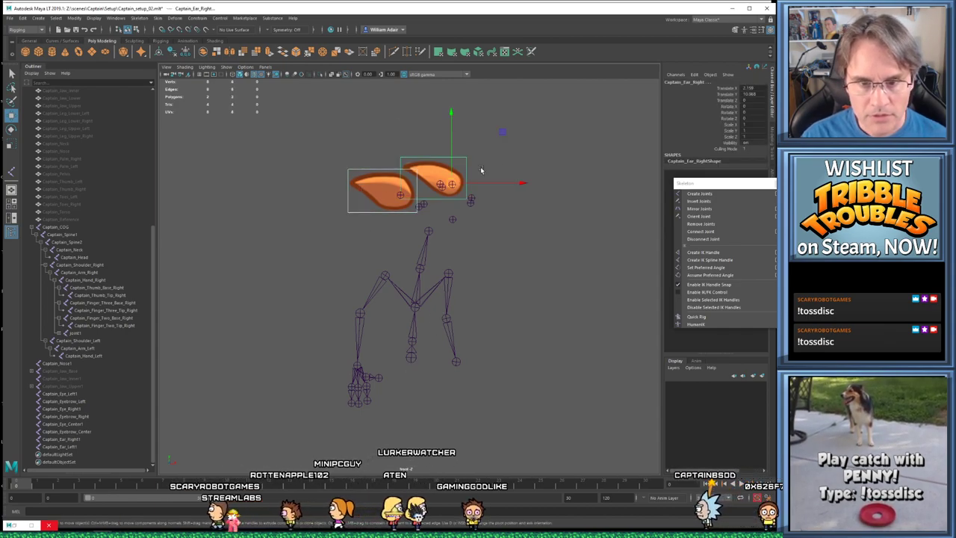
pyautogui.click(747, 142)
pyautogui.write('0')
pyautogui.press('Return')
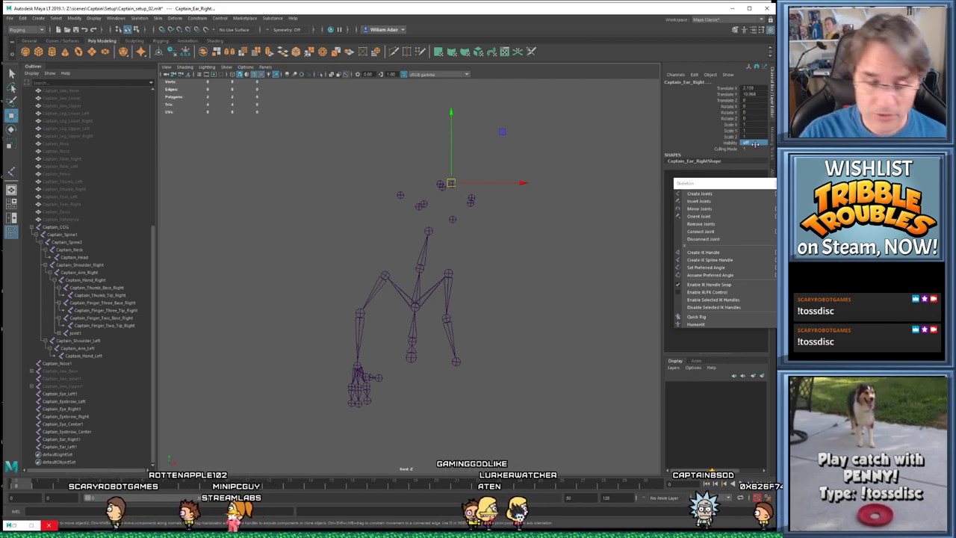
# Rotate the Captain_Hand_Left joint a few degrees and nudge it slightly left
pyautogui.scroll(5, 477, 343)
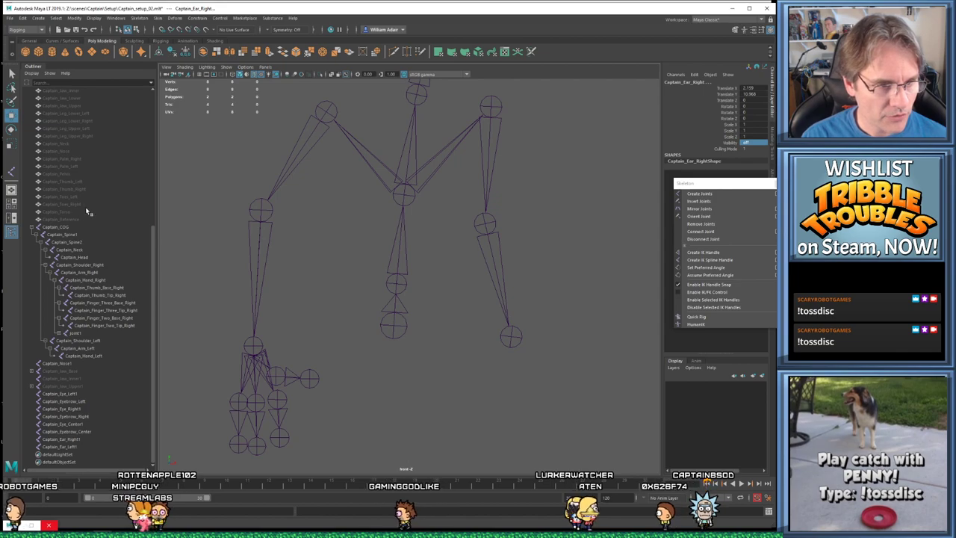
pyautogui.scroll(3, 83, 204)
pyautogui.click(84, 242)
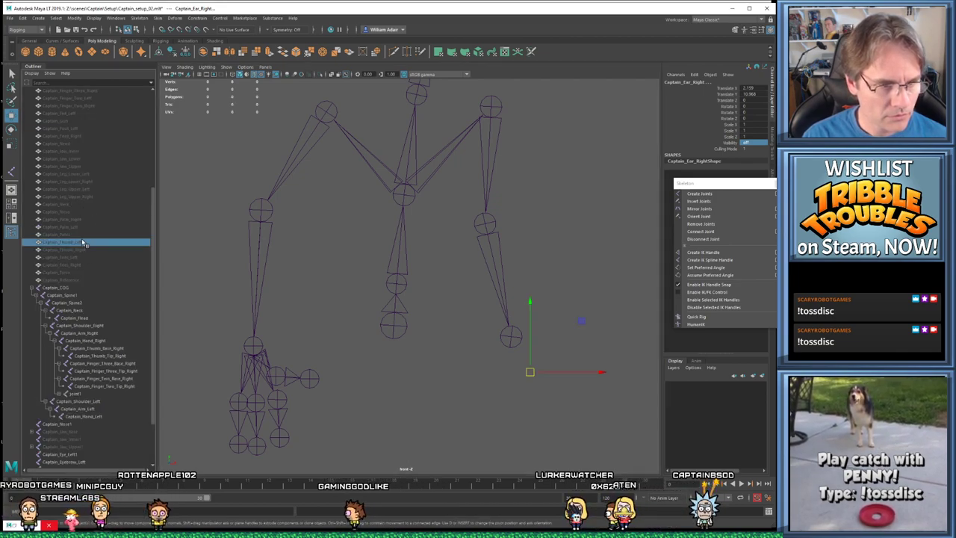
pyautogui.click(93, 227)
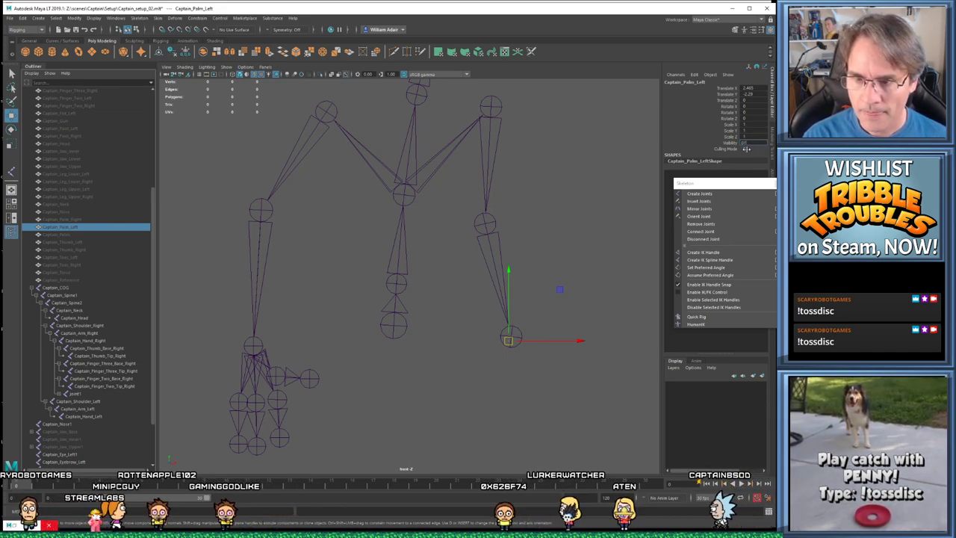
pyautogui.click(631, 327)
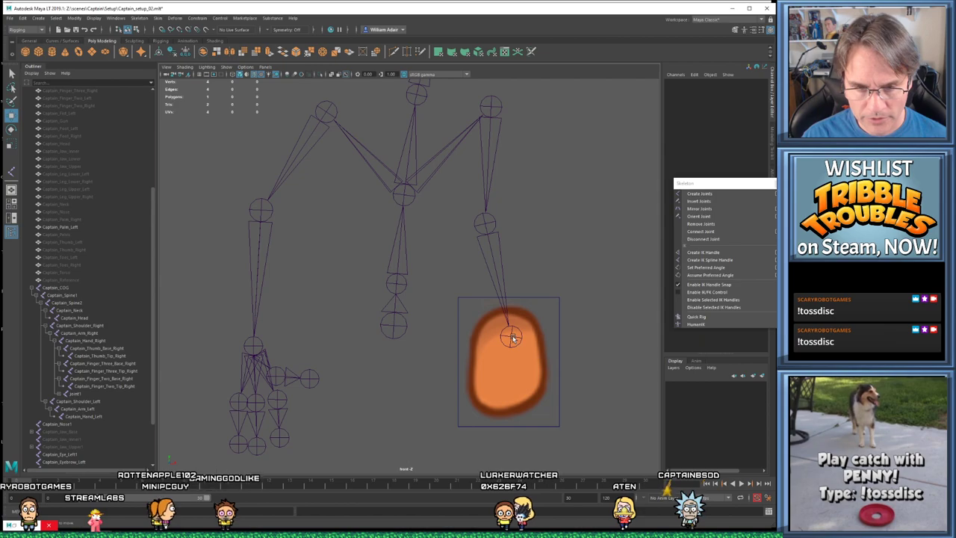
pyautogui.click(512, 339)
pyautogui.press('e')
pyautogui.moveTo(577, 318); pyautogui.dragTo(582, 319)
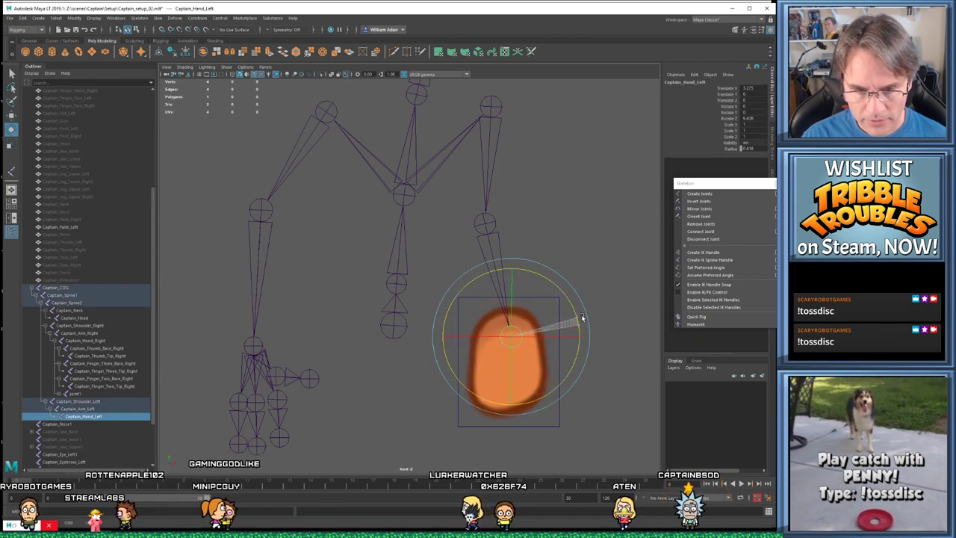
pyautogui.press('w')
pyautogui.moveTo(512, 335); pyautogui.dragTo(509, 334)
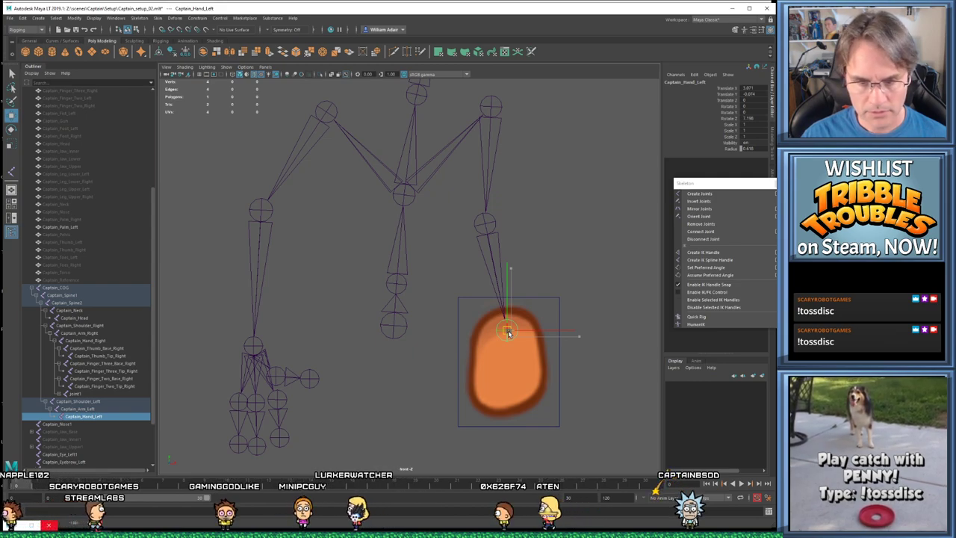
pyautogui.keyDown('alt'); pyautogui.moveTo(471, 386); pyautogui.dragTo(477, 311, button='middle'); pyautogui.keyUp('alt')
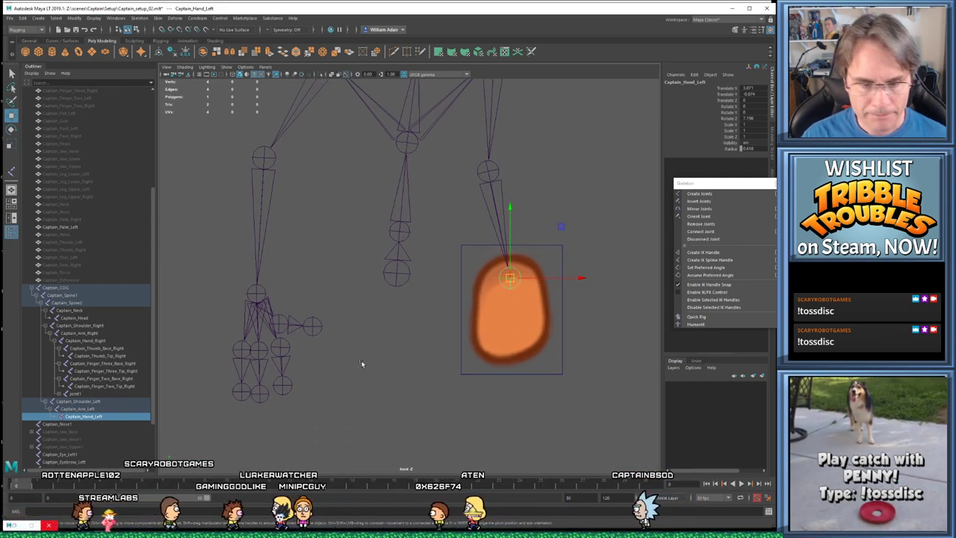
pyautogui.click(331, 410)
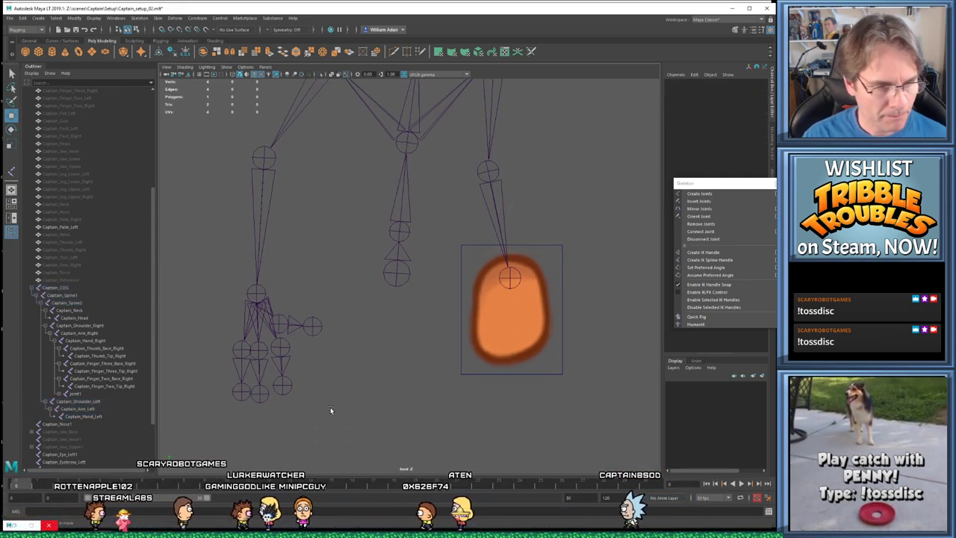
# Make a left-hand finger piece and Captain_Thumb_Left visible
pyautogui.click(486, 341)
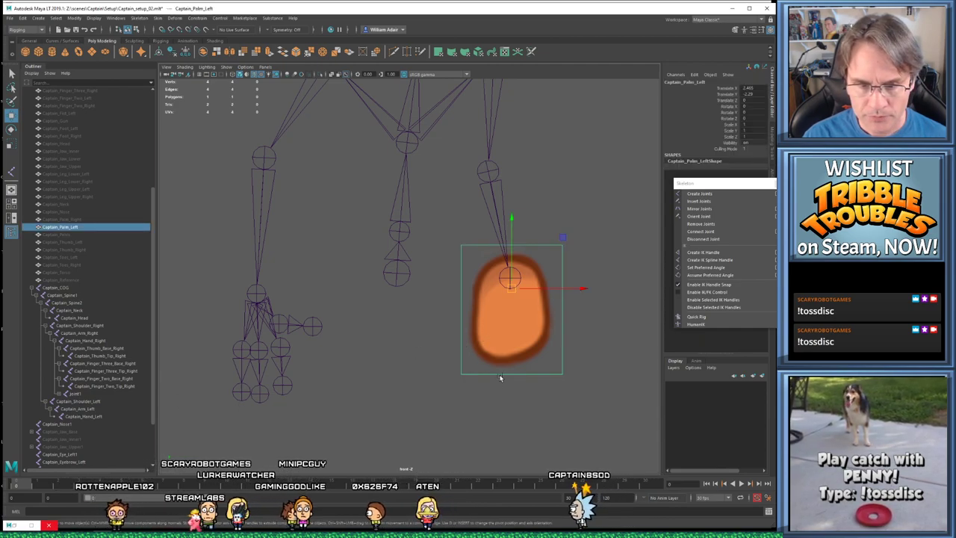
pyautogui.scroll(3, 92, 233)
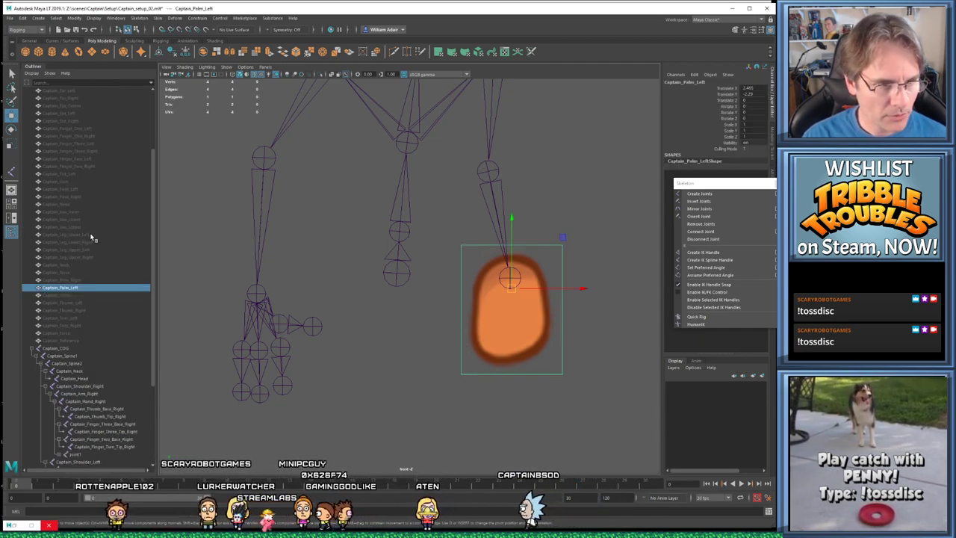
pyautogui.scroll(3, 95, 192)
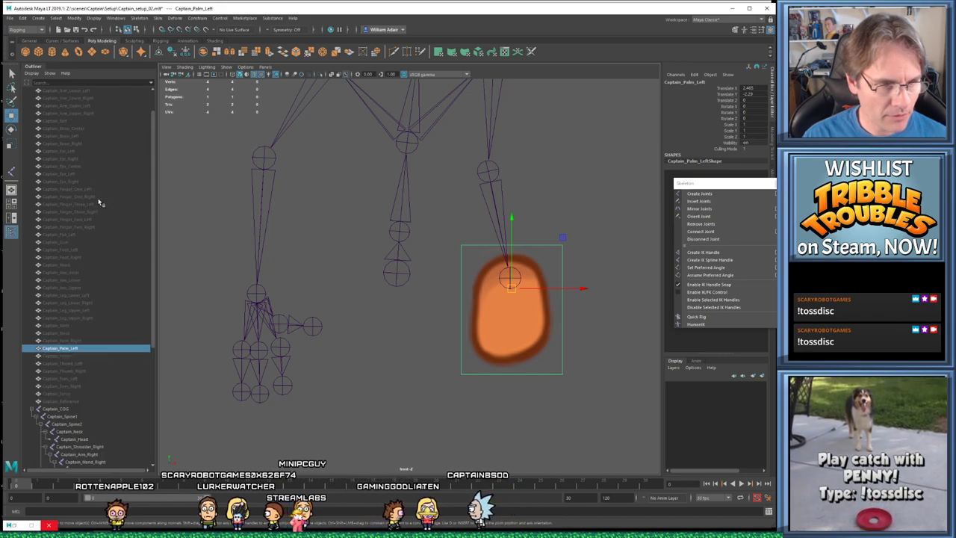
pyautogui.click(89, 189)
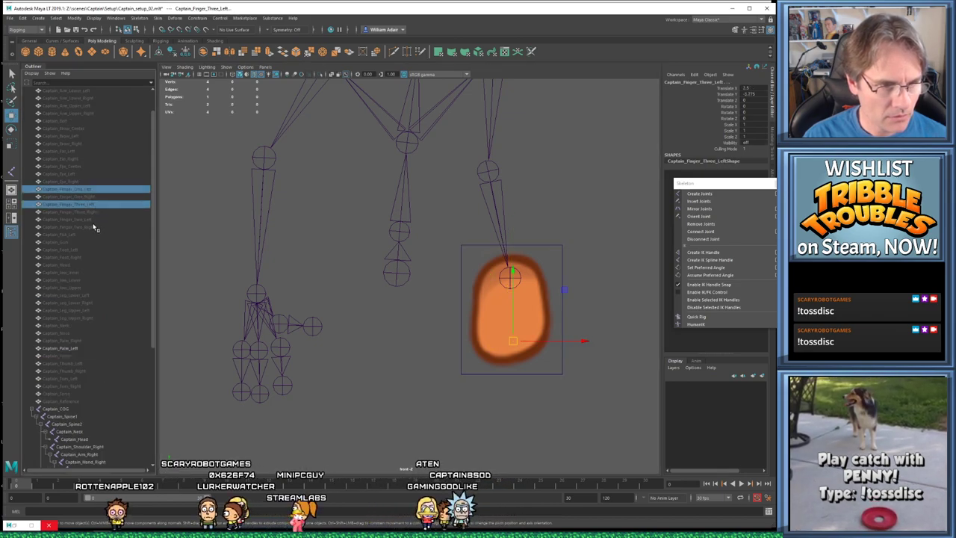
pyautogui.keyDown('ctrl'); pyautogui.click(83, 363); pyautogui.keyUp('ctrl')
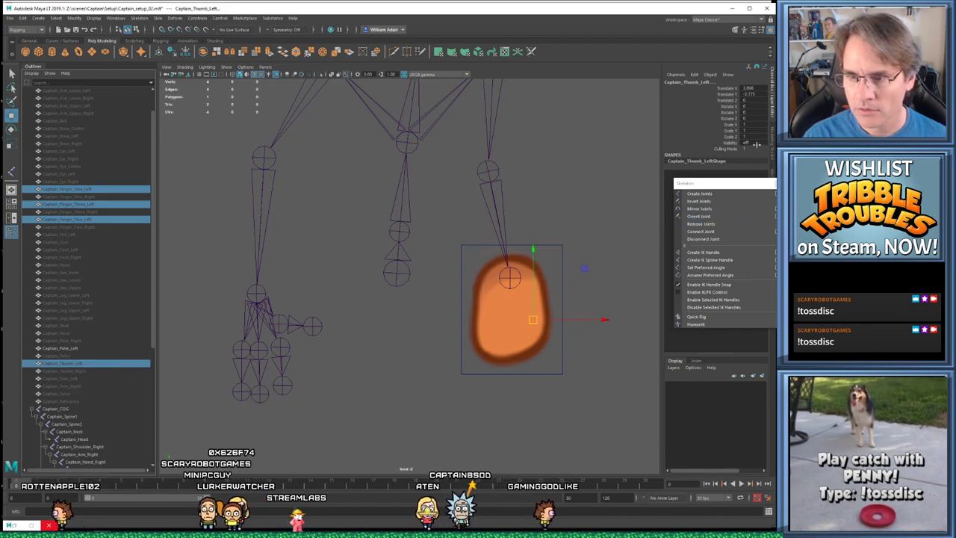
pyautogui.press('Return')
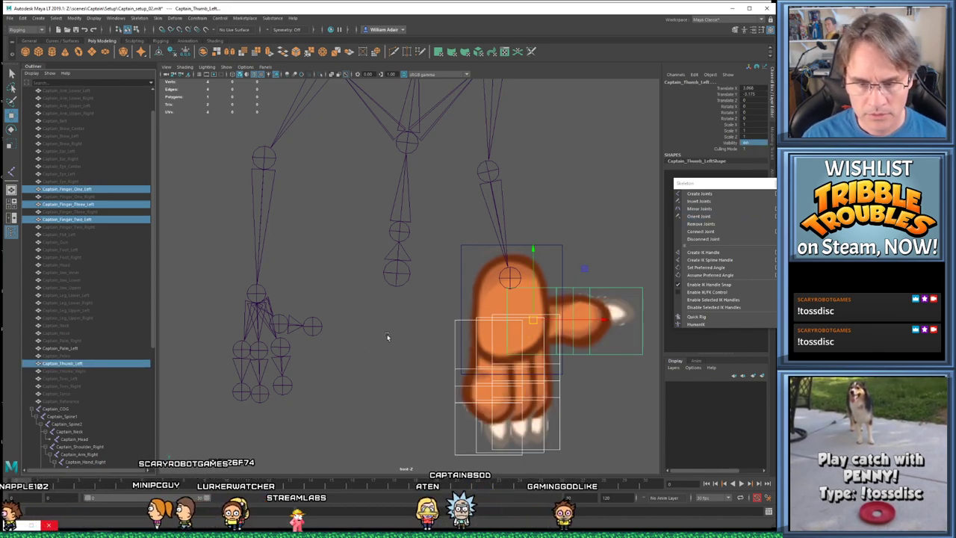
pyautogui.click(368, 354)
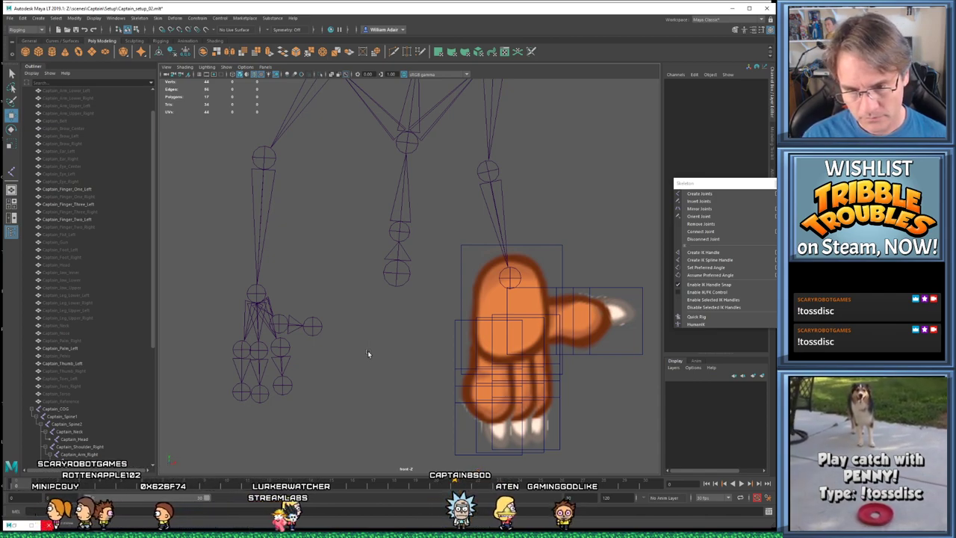
# Set Visibility 0 on Captain_Finger_Three_Left, Captain_Finger_Two_Left and Captain_Thumb_Left
pyautogui.click(74, 204)
pyautogui.keyDown('ctrl'); pyautogui.click(74, 219); pyautogui.keyUp('ctrl')
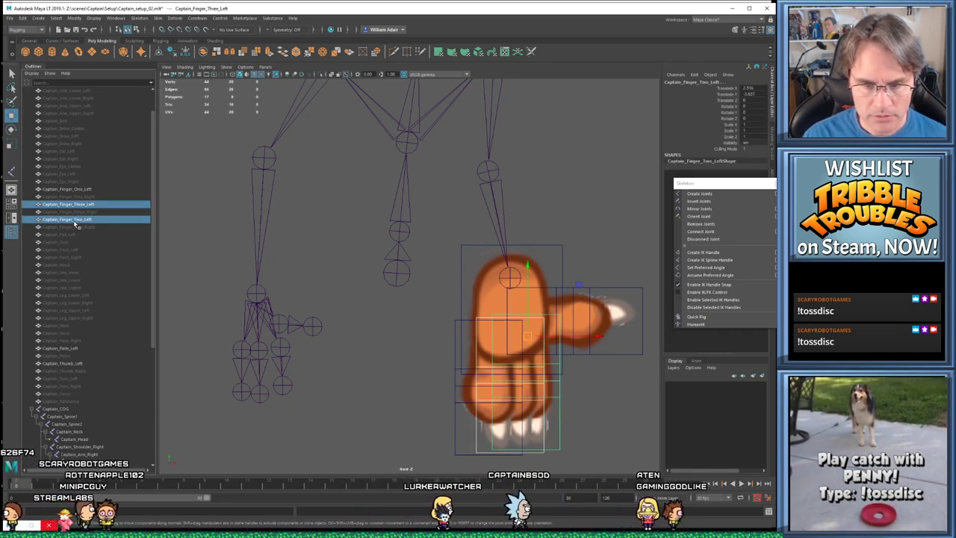
pyautogui.keyDown('ctrl'); pyautogui.click(74, 362); pyautogui.keyUp('ctrl')
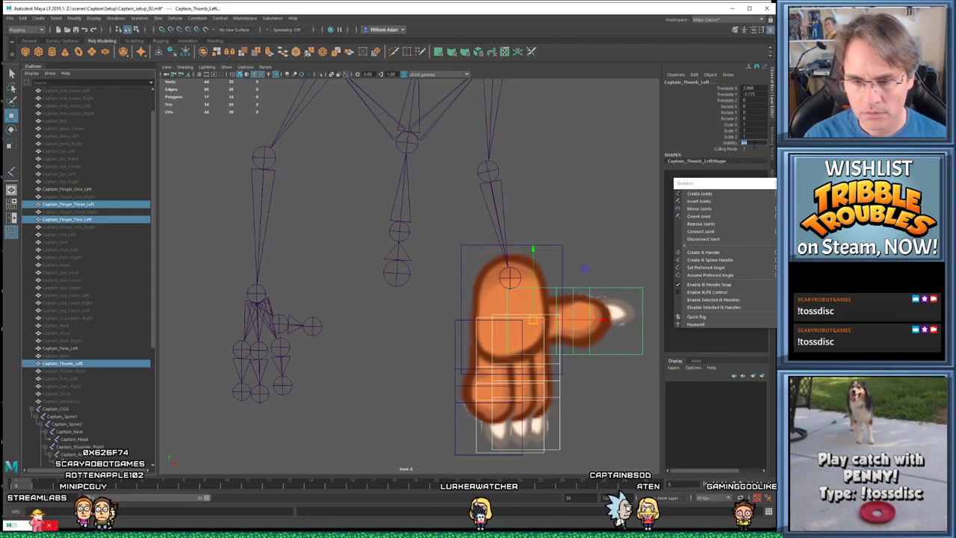
pyautogui.write('0')
pyautogui.press('Return')
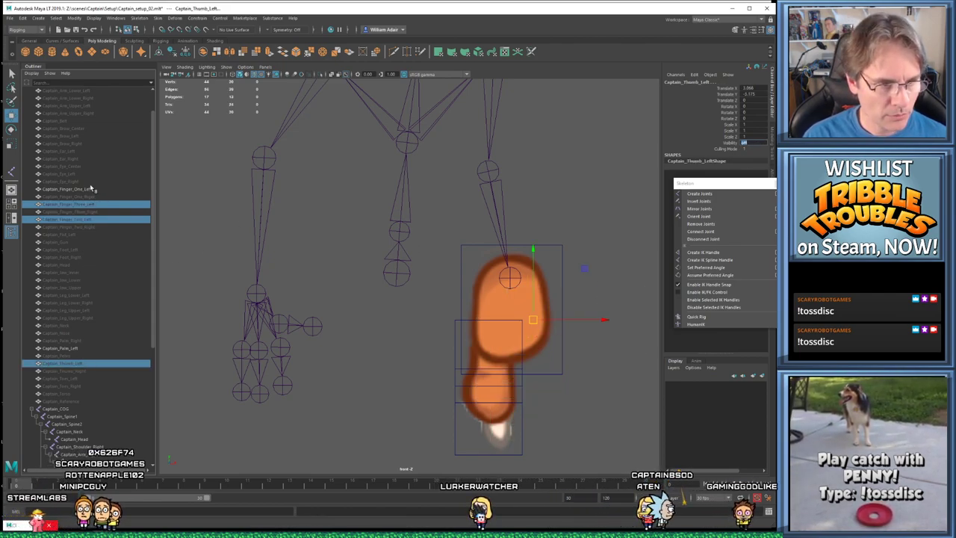
# Hide the left palm piece with Visibility 0
pyautogui.click(64, 348)
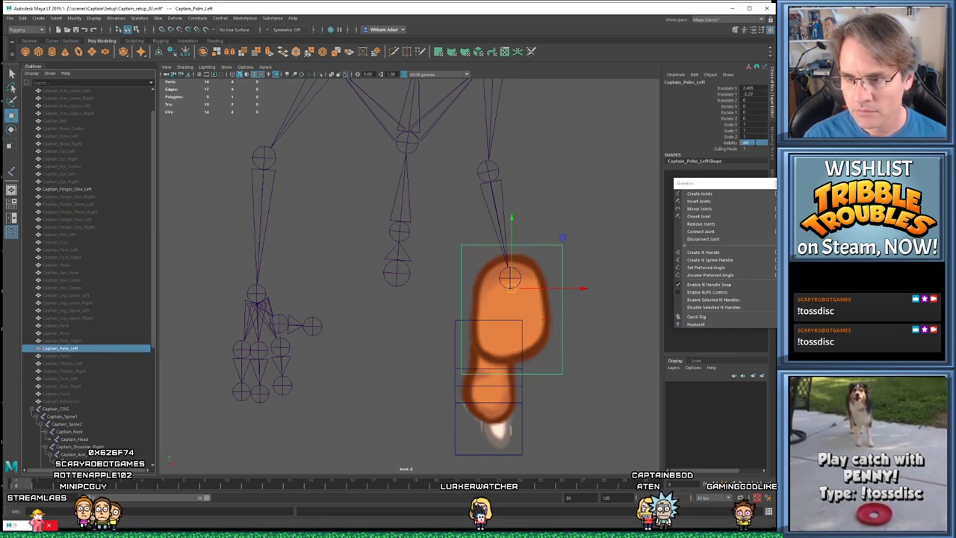
pyautogui.write('0')
pyautogui.press('Return')
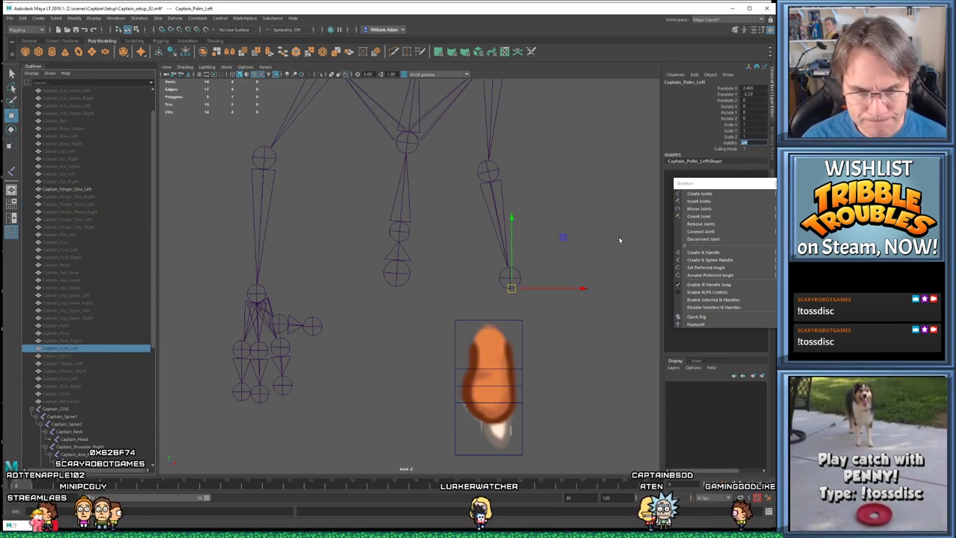
pyautogui.keyDown('alt'); pyautogui.moveTo(618, 239); pyautogui.dragTo(611, 170, button='middle'); pyautogui.keyUp('alt')
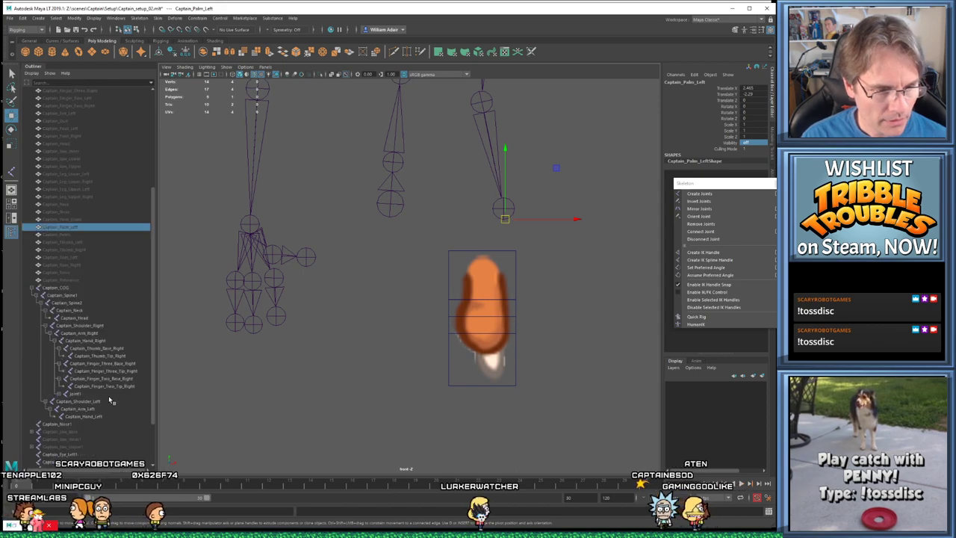
# Rename joint1 to Captain_Finger_One_Base_Right from a pasted finger name
pyautogui.scroll(-5, 108, 389)
pyautogui.click(699, 193)
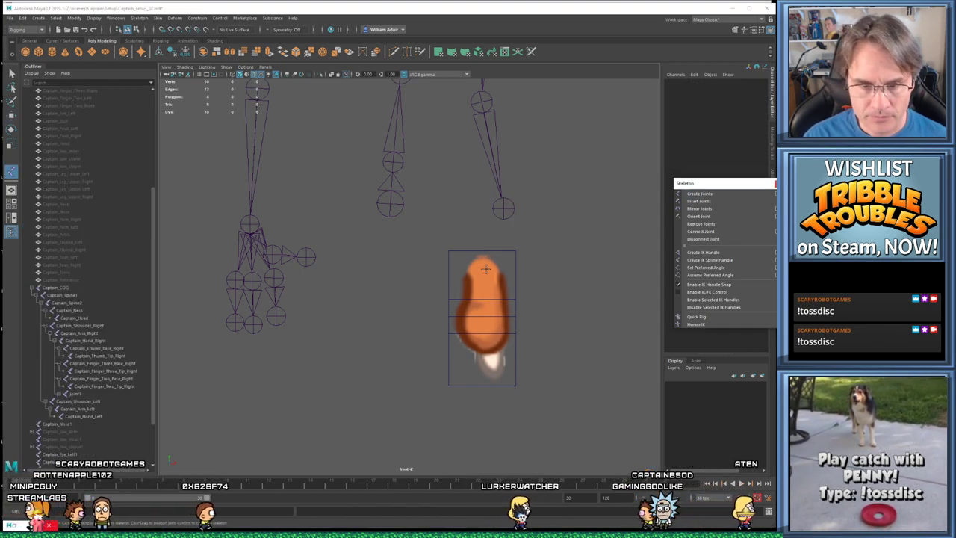
pyautogui.click(75, 401)
pyautogui.click(75, 393)
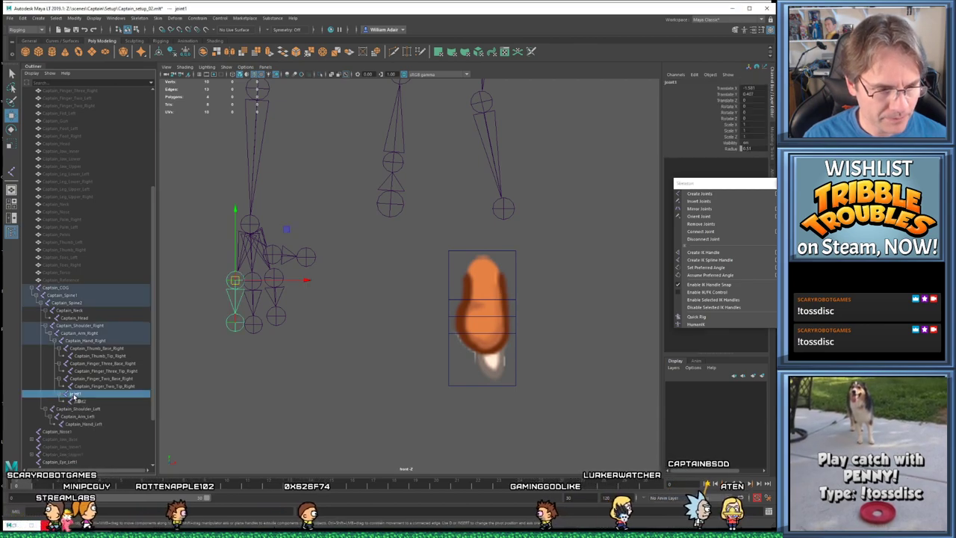
pyautogui.doubleClick(75, 393)
pyautogui.write('Captain_Finger_Two_Base_Right')
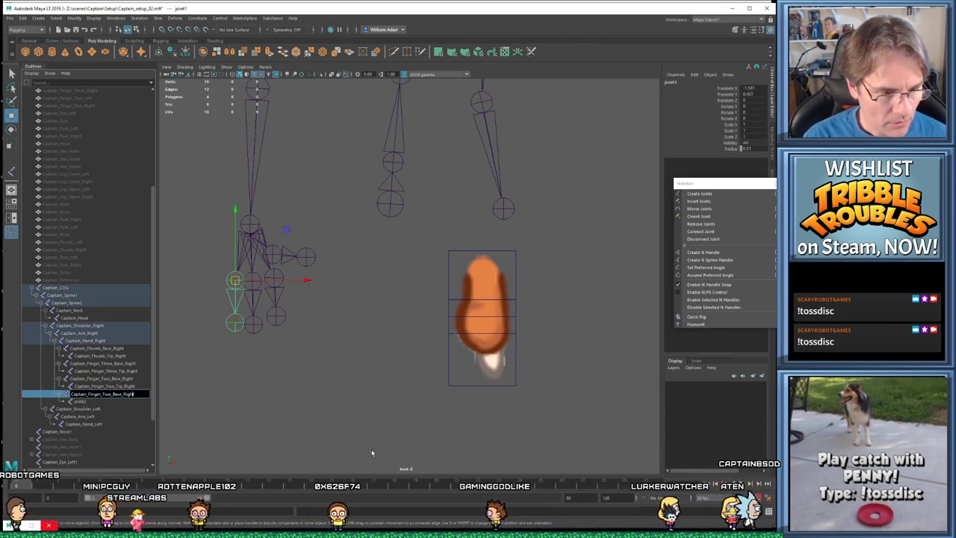
pyautogui.press('BackSpace')
pyautogui.press('BackSpace')
pyautogui.press('BackSpace')
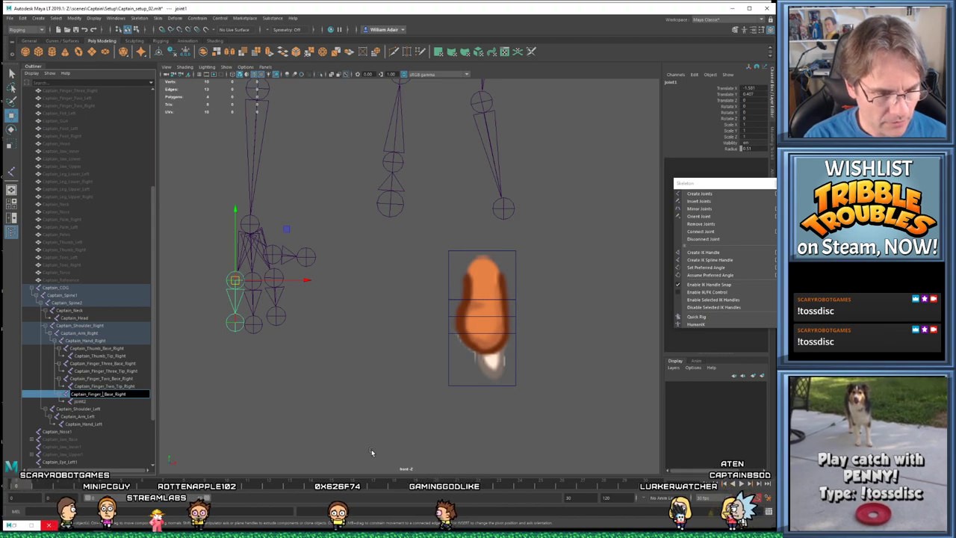
pyautogui.write('One')
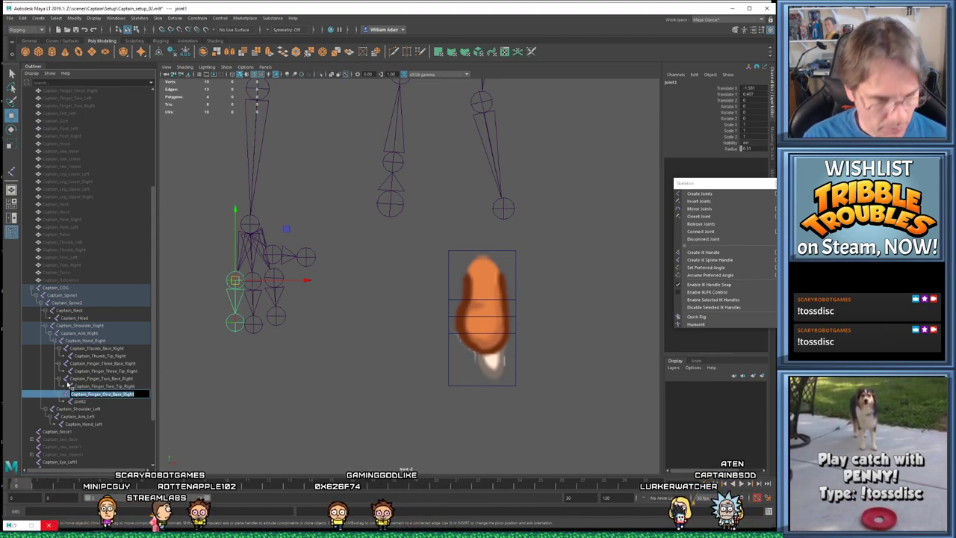
# Rename joint2 to Captain_Finger_One_Tip_Right
pyautogui.click(81, 402)
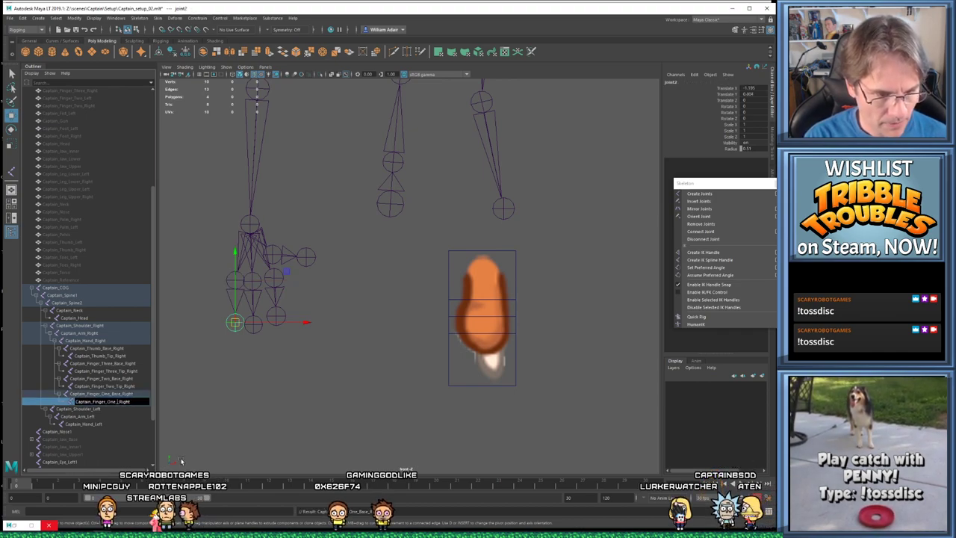
pyautogui.write('p')
pyautogui.press('Return')
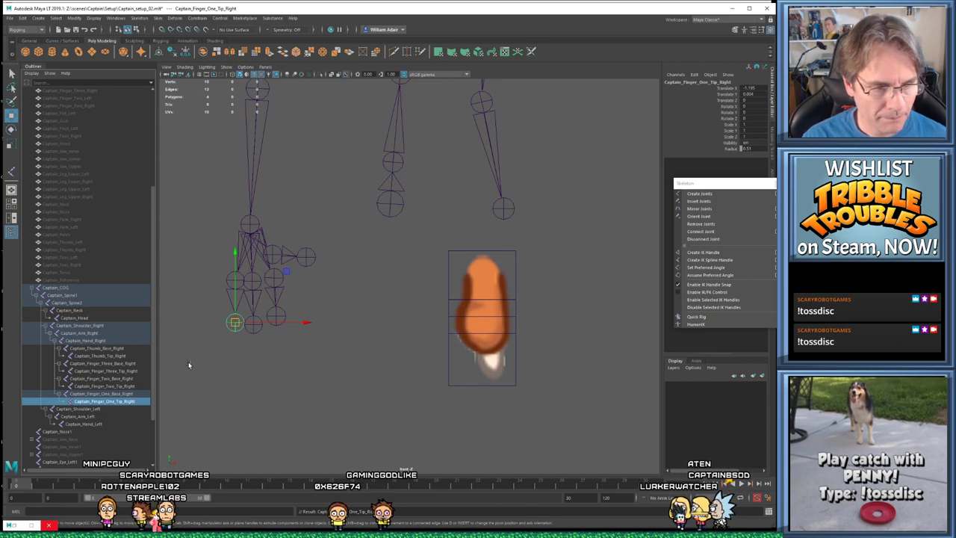
pyautogui.keyDown('alt'); pyautogui.moveTo(397, 285); pyautogui.dragTo(386, 319, button='middle'); pyautogui.keyUp('alt')
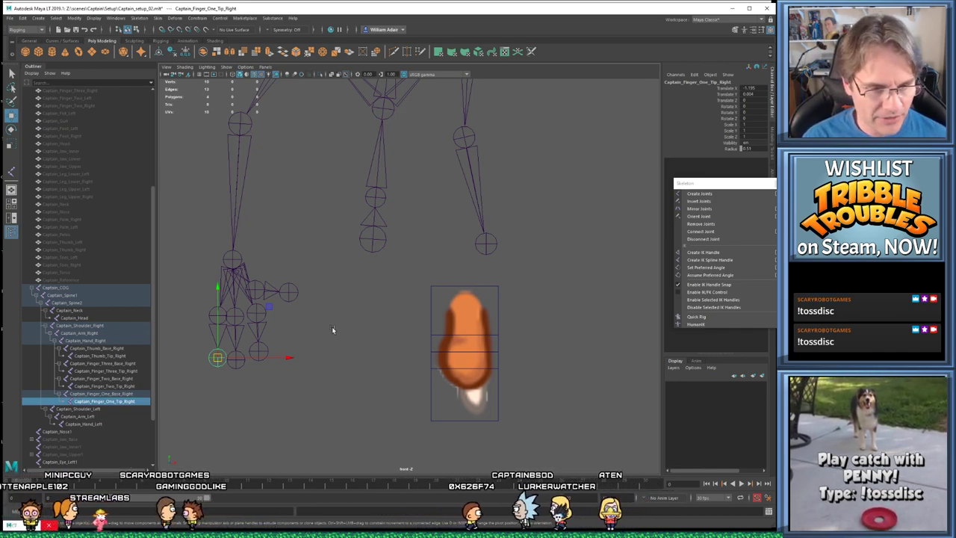
# Select Captain_Arm_Right, then Captain_Hand_Left in the Outliner
pyautogui.keyDown('alt'); pyautogui.moveTo(313, 328); pyautogui.dragTo(316, 311, button='middle'); pyautogui.keyUp('alt')
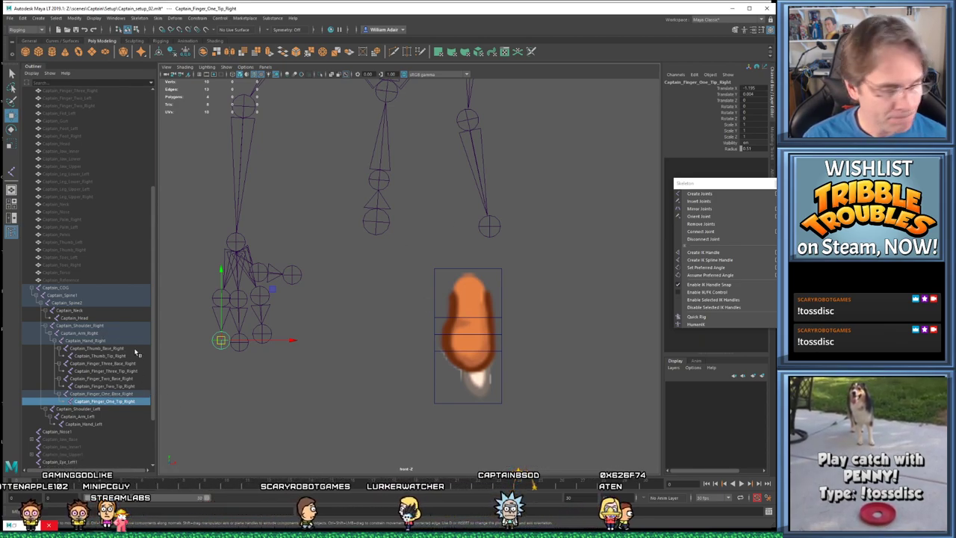
pyautogui.click(108, 333)
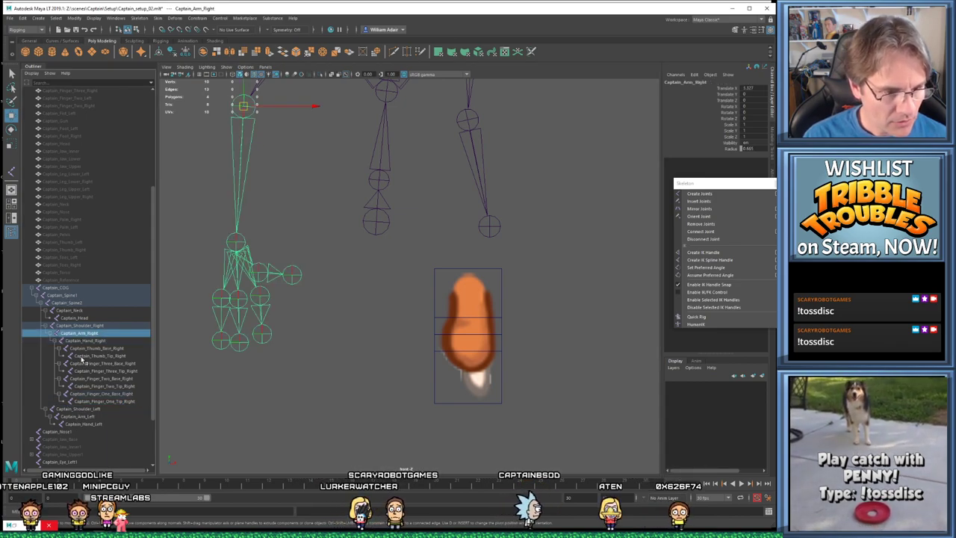
pyautogui.click(82, 424)
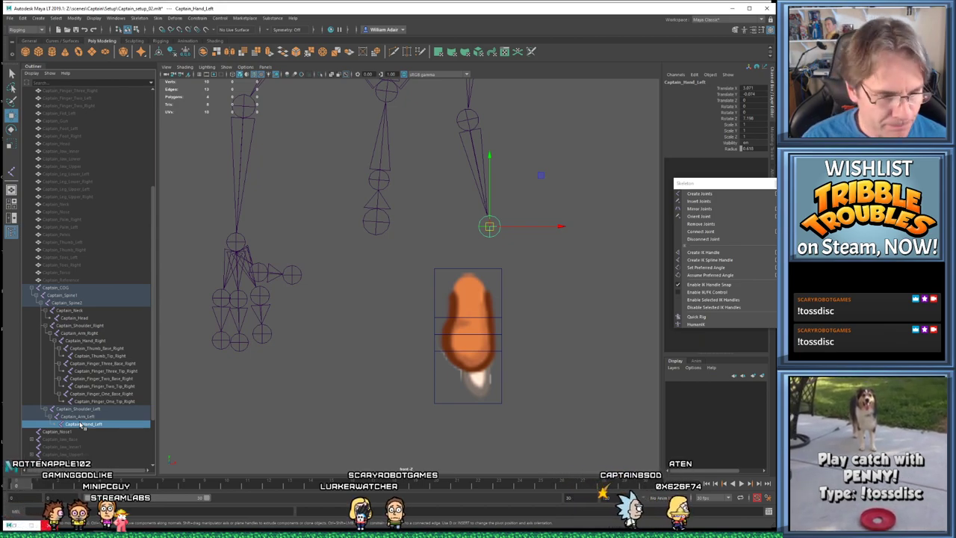
# Place base and tip finger joints under the Captain_Hand_Left joint
pyautogui.click(700, 194)
pyautogui.click(489, 225)
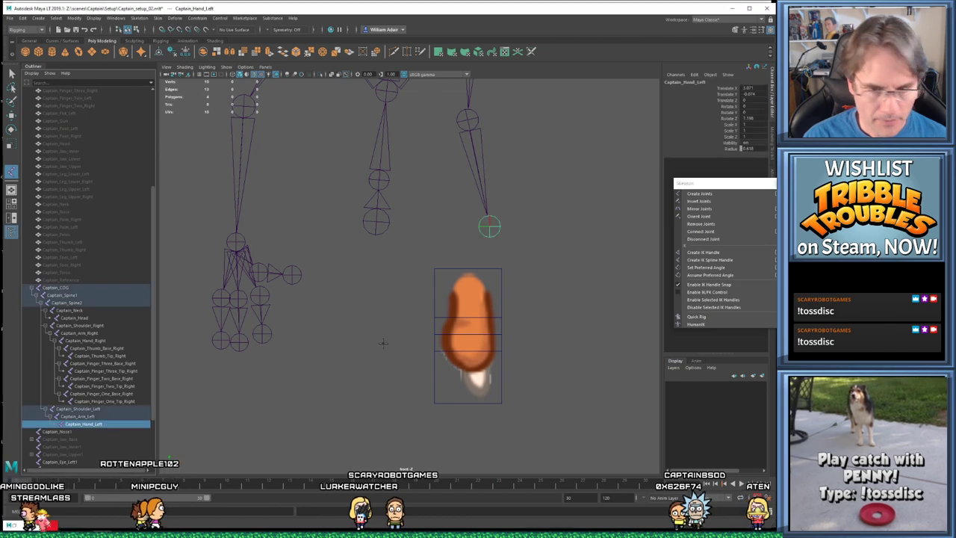
pyautogui.click(469, 288)
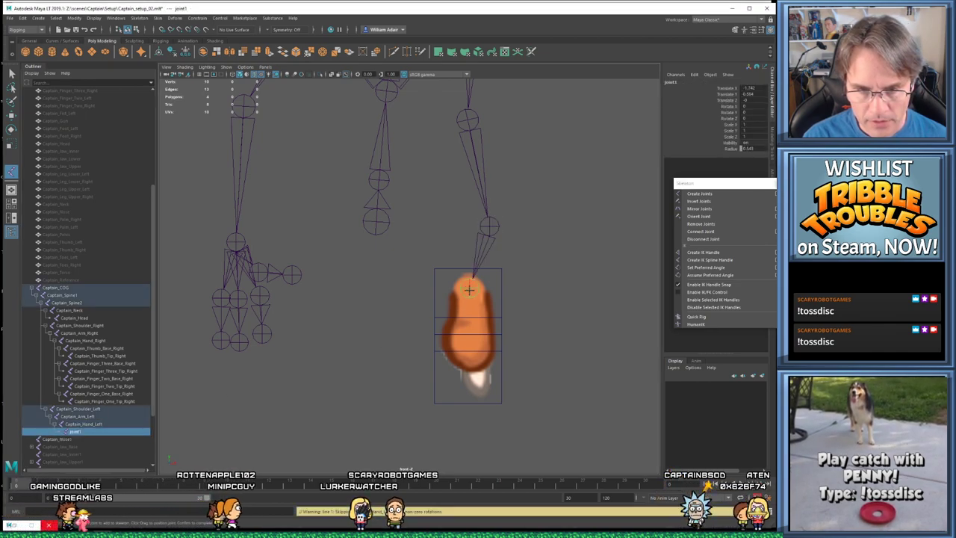
pyautogui.click(470, 334)
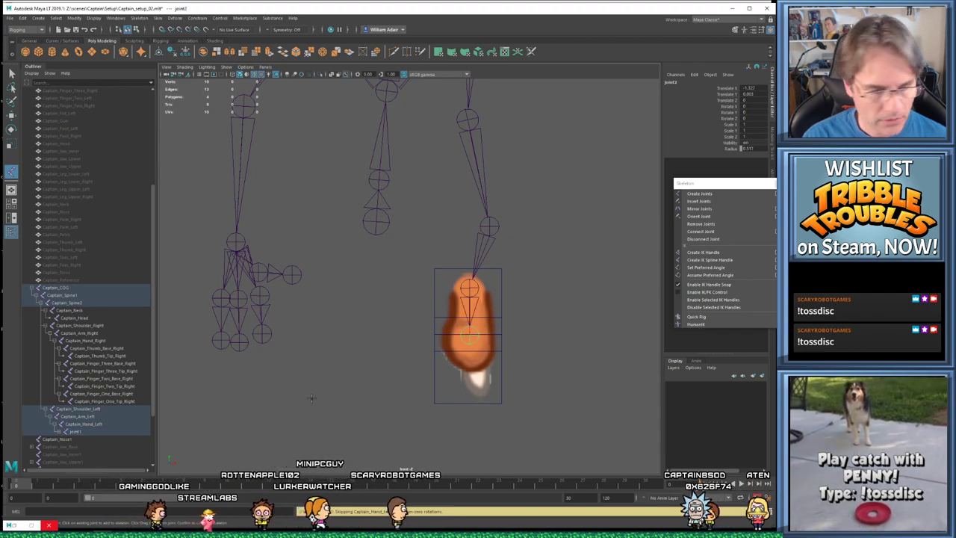
pyautogui.scroll(-4, 97, 395)
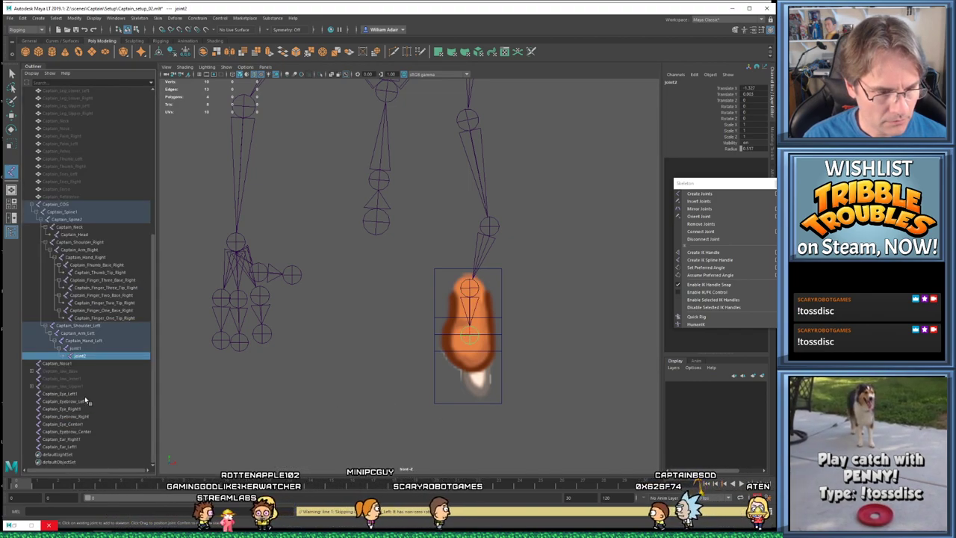
# Rename joint1 to Captain_Finger_One_Base_Left
pyautogui.doubleClick(77, 348)
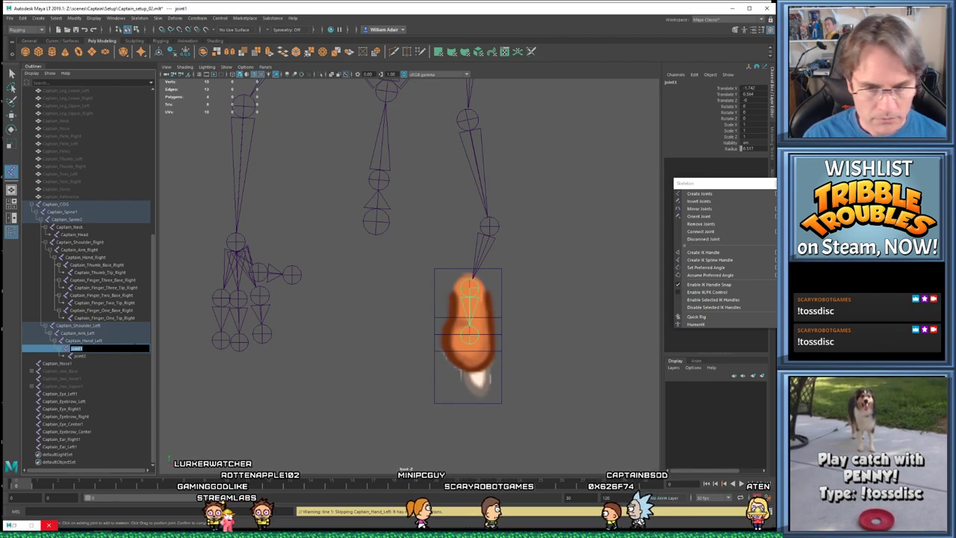
pyautogui.write('Captain_Finger_One_Base_Right')
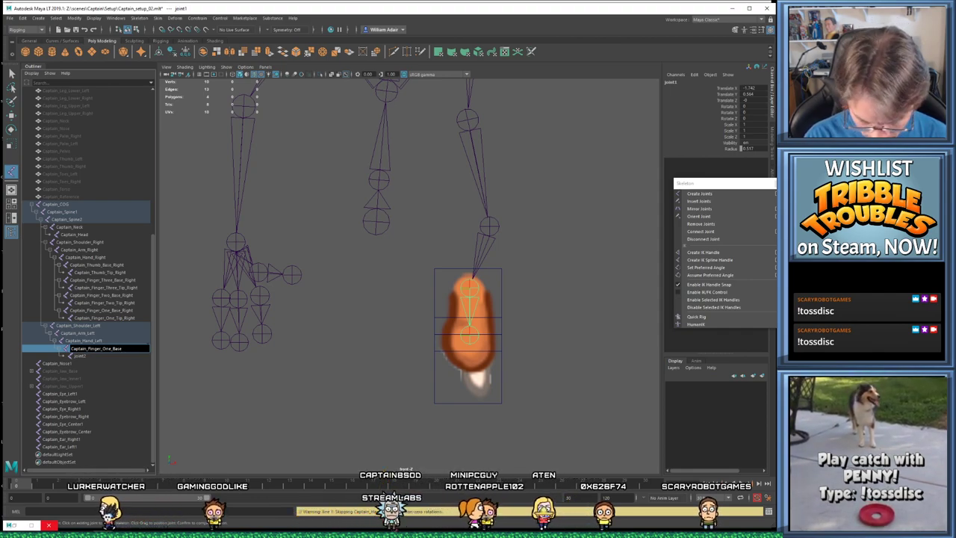
pyautogui.press('Return')
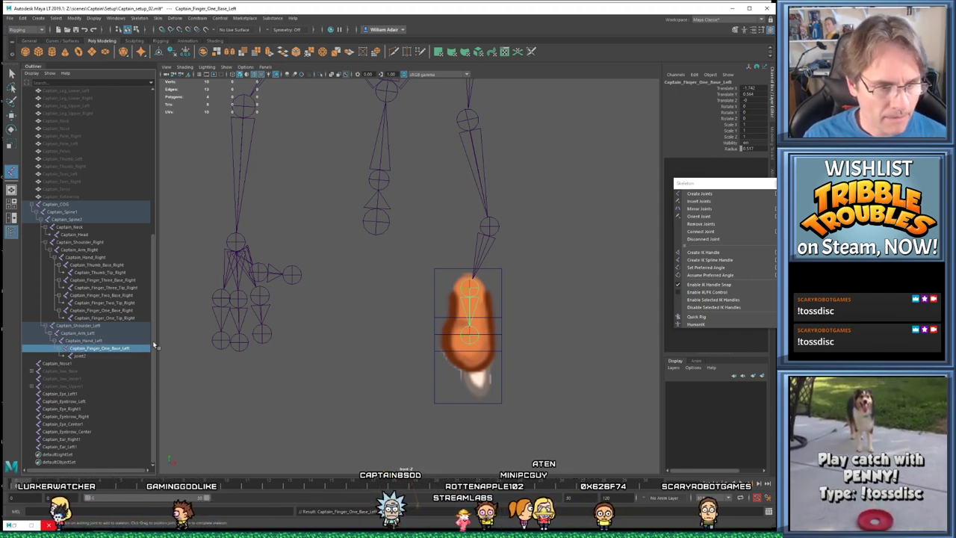
pyautogui.moveTo(153, 345)
pyautogui.mouseDown()
pyautogui.moveTo(159, 229)
pyautogui.moveTo(159, 341)
pyautogui.mouseUp()
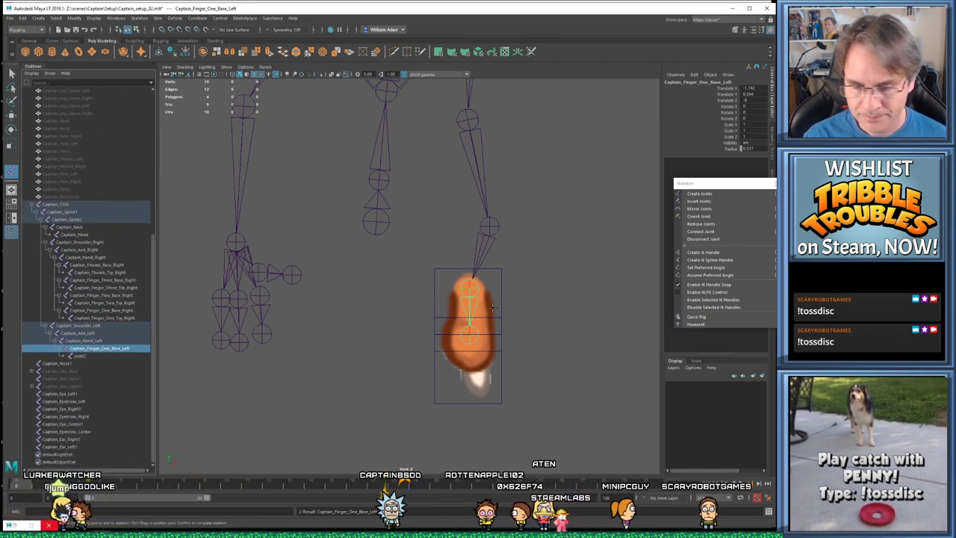
# Set the Captain_Finger_One_Left piece's Visibility to 0
pyautogui.press('w')
pyautogui.click(469, 290)
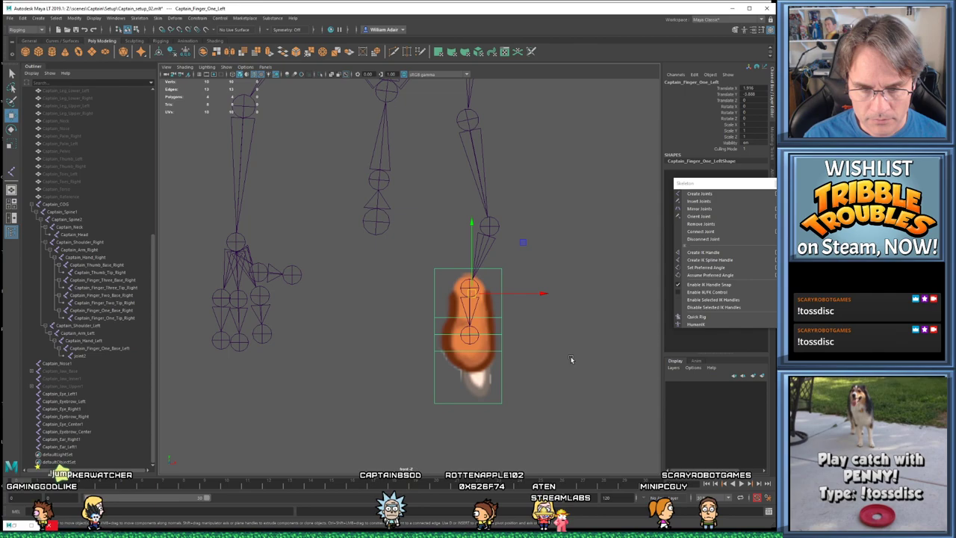
pyautogui.click(744, 142)
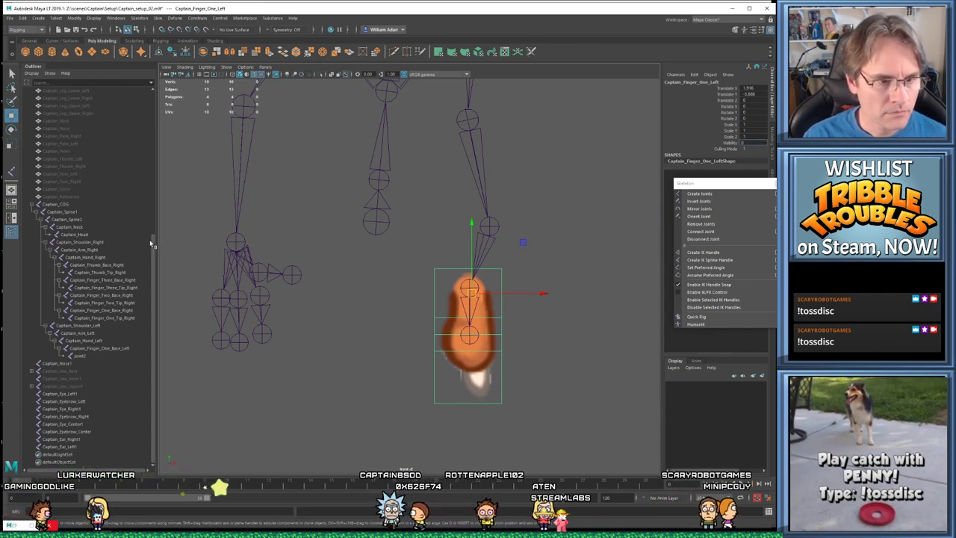
pyautogui.scroll(10, 151, 241)
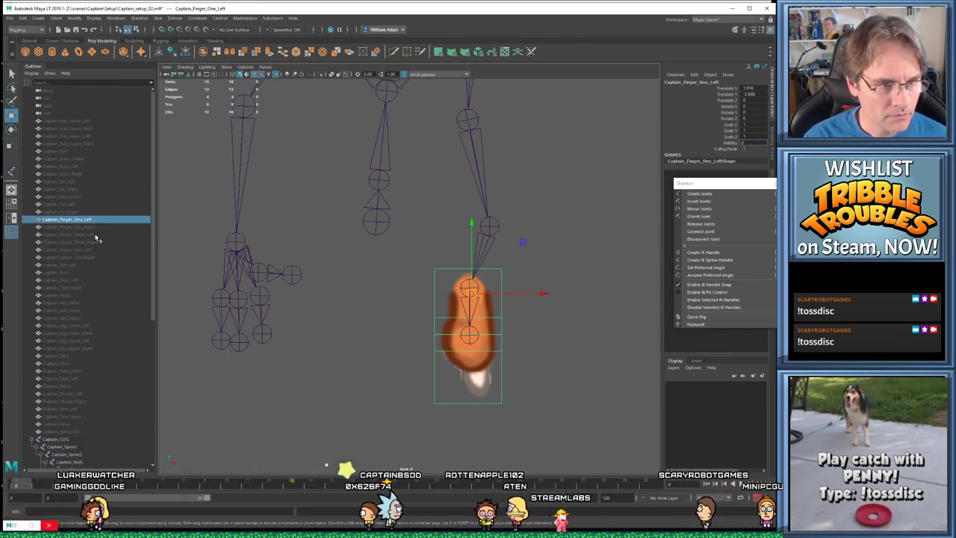
pyautogui.write('0')
pyautogui.press('Return')
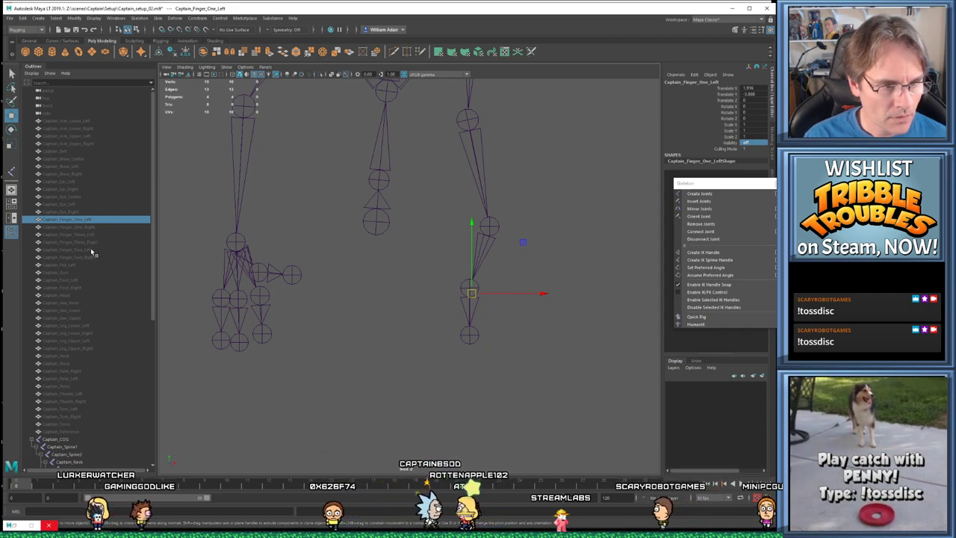
# Turn Visibility on for the Captain_Finger_Two_Left piece
pyautogui.click(82, 250)
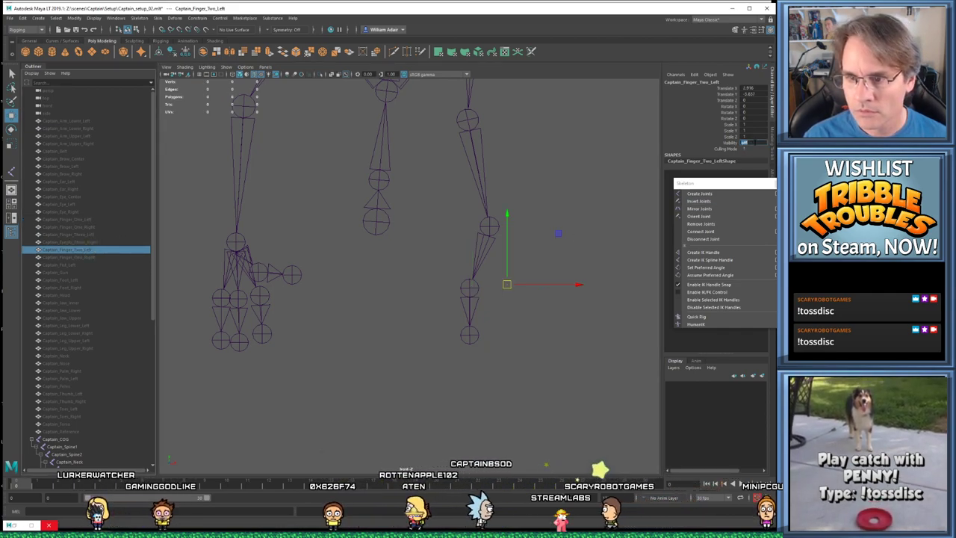
pyautogui.press('Return')
pyautogui.keyDown('alt'); pyautogui.moveTo(313, 386); pyautogui.dragTo(318, 297, button='middle'); pyautogui.keyUp('alt')
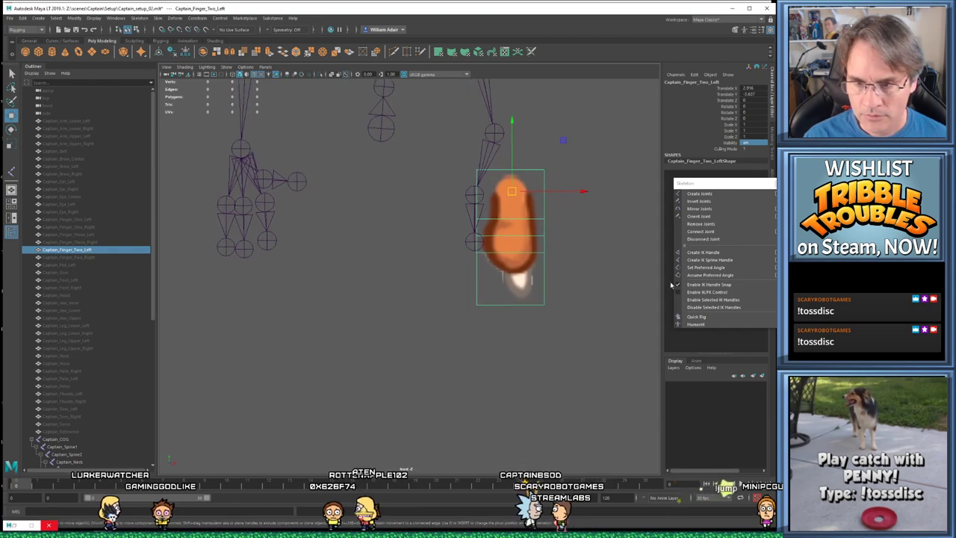
pyautogui.click(700, 194)
pyautogui.scroll(-6, 54, 422)
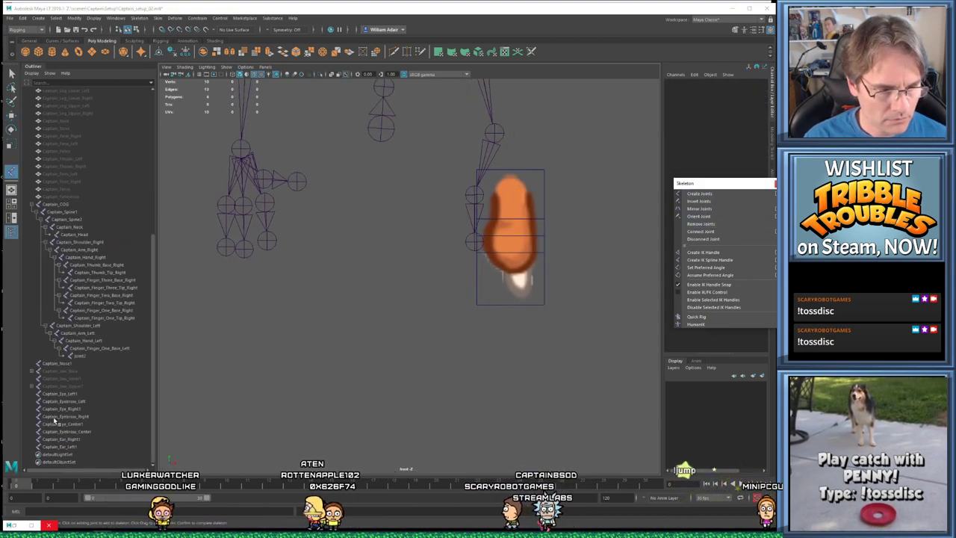
# Place two new joints under Captain_Hand_Left for the second left finger
pyautogui.click(88, 341)
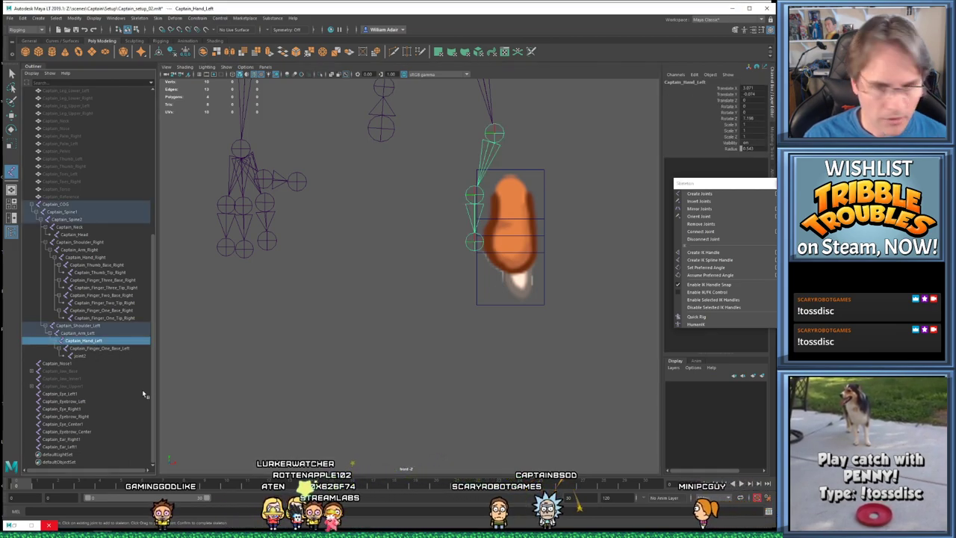
pyautogui.click(510, 191)
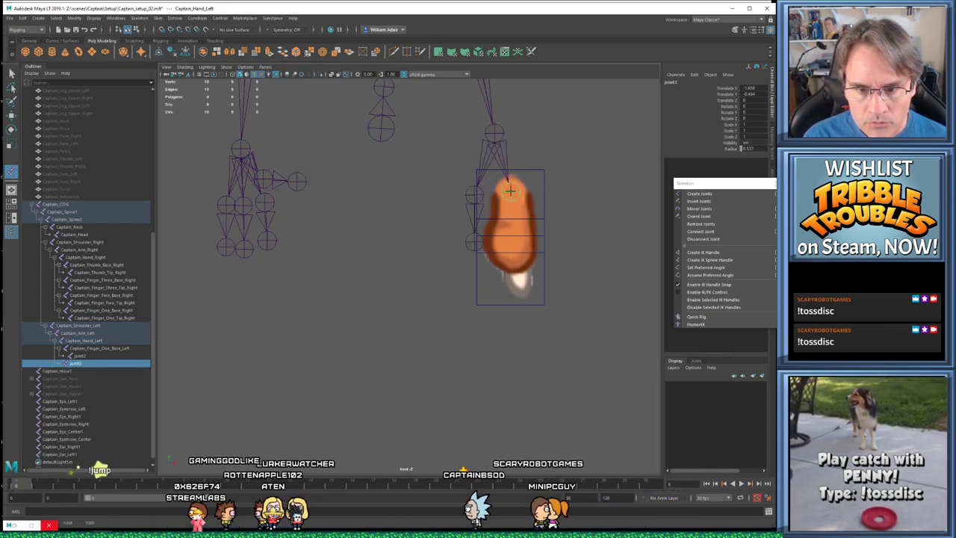
pyautogui.press('Return')
pyautogui.click(511, 237)
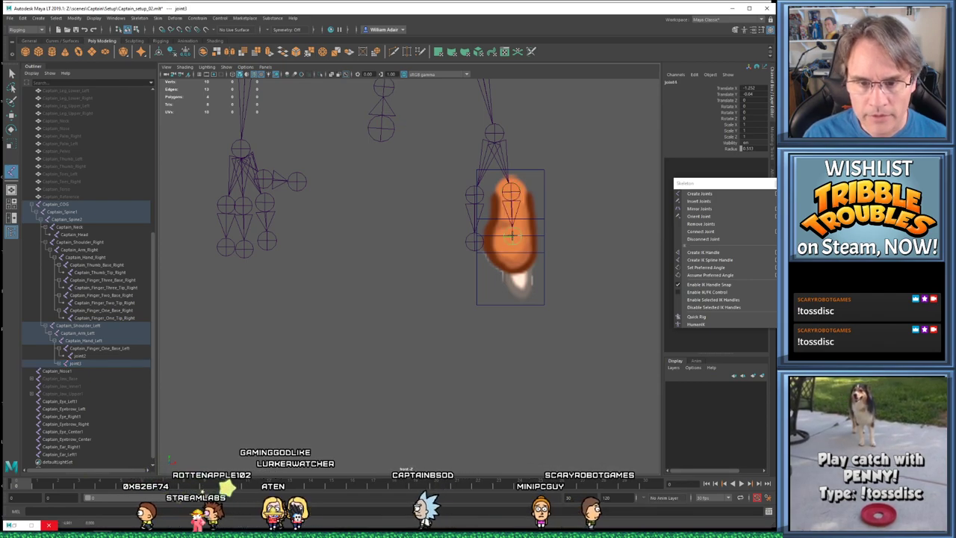
# Rename joint2 to Captain_Finger_One_Tip_Left
pyautogui.click(61, 357)
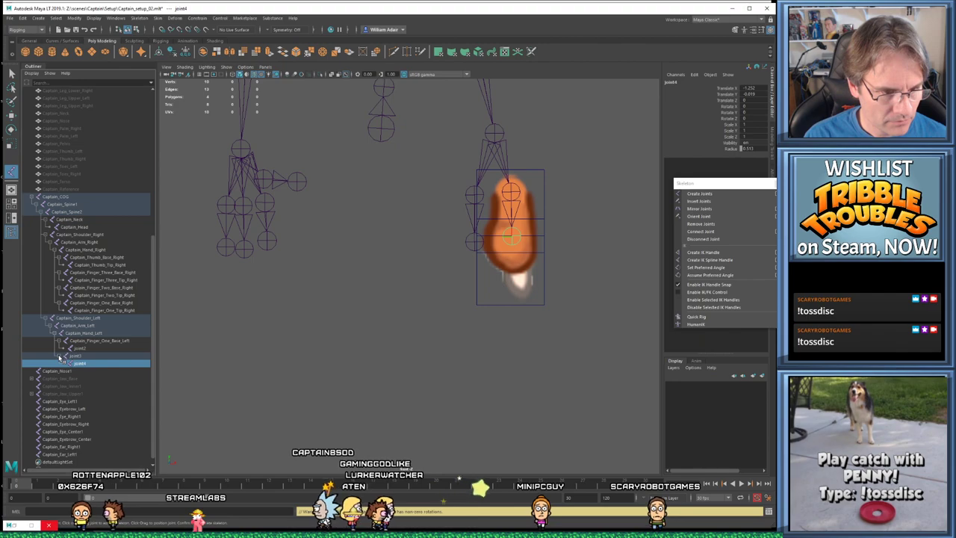
pyautogui.click(91, 341)
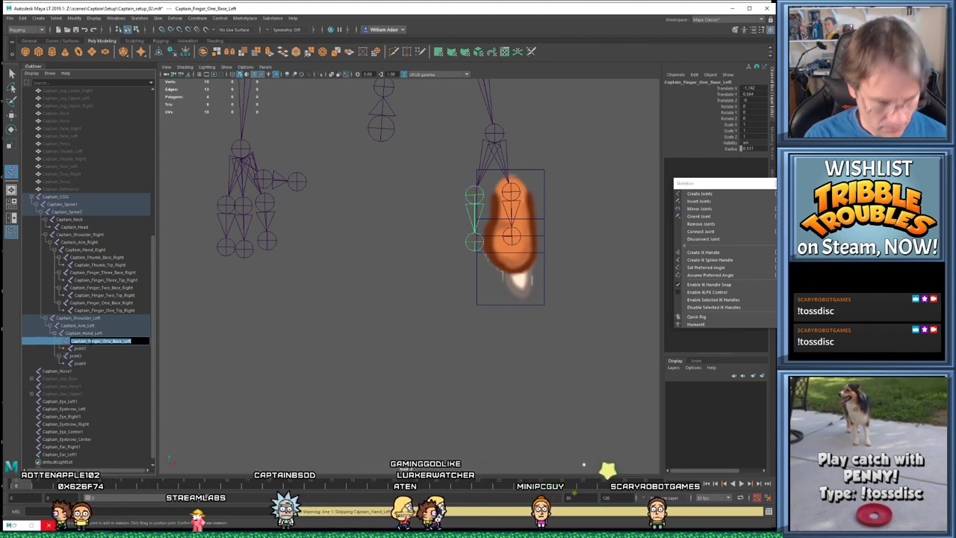
pyautogui.doubleClick(93, 349)
pyautogui.press('Left')
pyautogui.press('Left')
pyautogui.press('Left')
pyautogui.press('Left')
pyautogui.press('BackSpace')
pyautogui.press('BackSpace')
pyautogui.press('BackSpace')
pyautogui.press('BackSpace')
pyautogui.press('BackSpace')
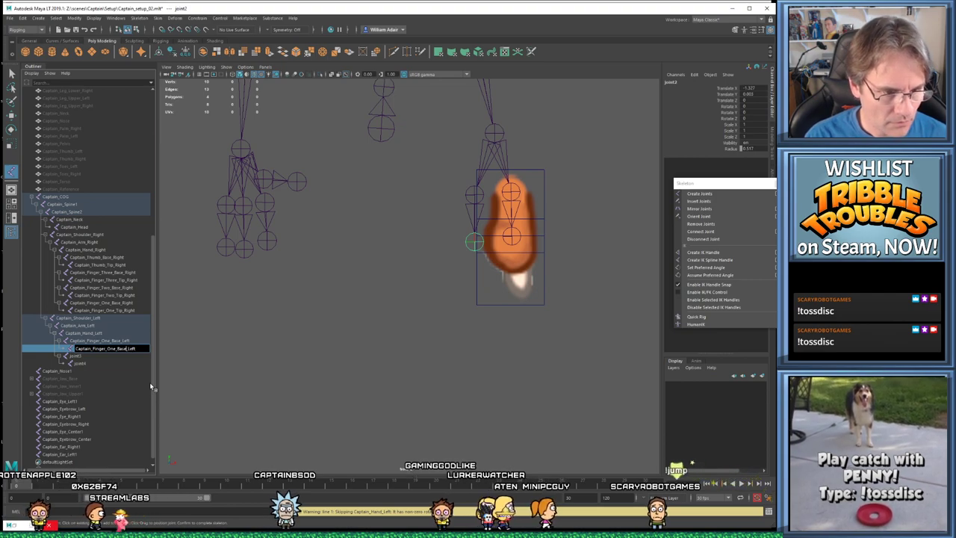
pyautogui.write('Tip_')
pyautogui.press('Return')
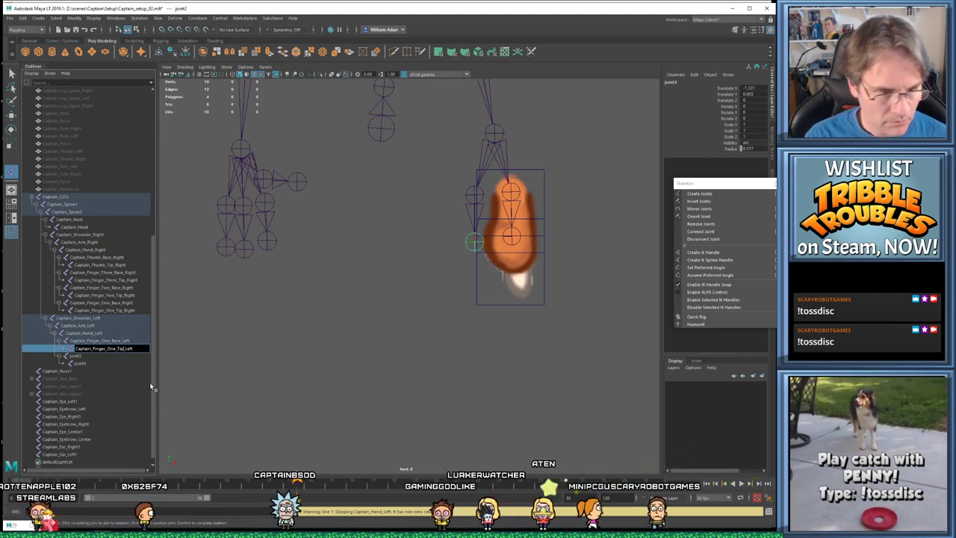
# Name the new joints Captain_Finger_Two_Base_Left and Captain_Finger_Two_Tip_Left
pyautogui.click(76, 356)
pyautogui.doubleClick(76, 357)
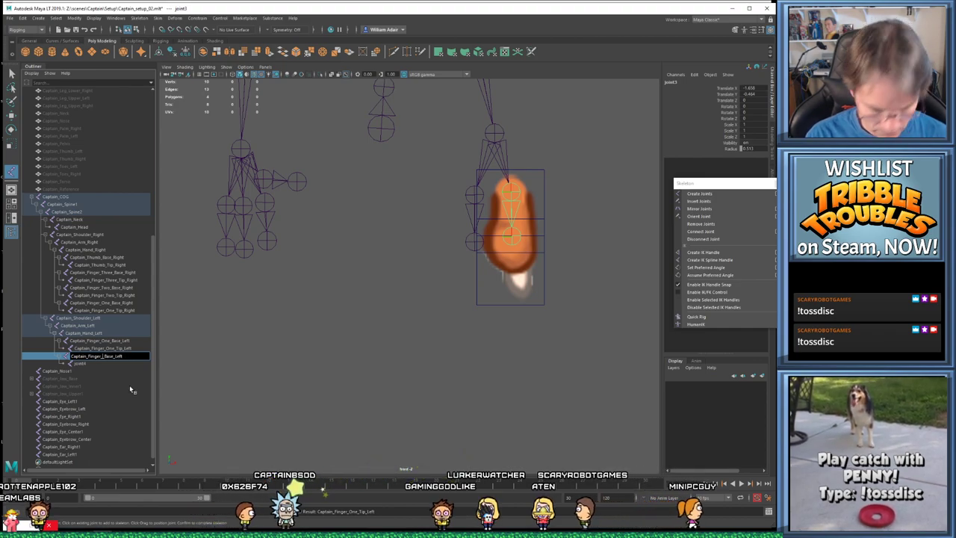
pyautogui.hotkey('ctrl', 'a')
pyautogui.hotkey('ctrl', 'c')
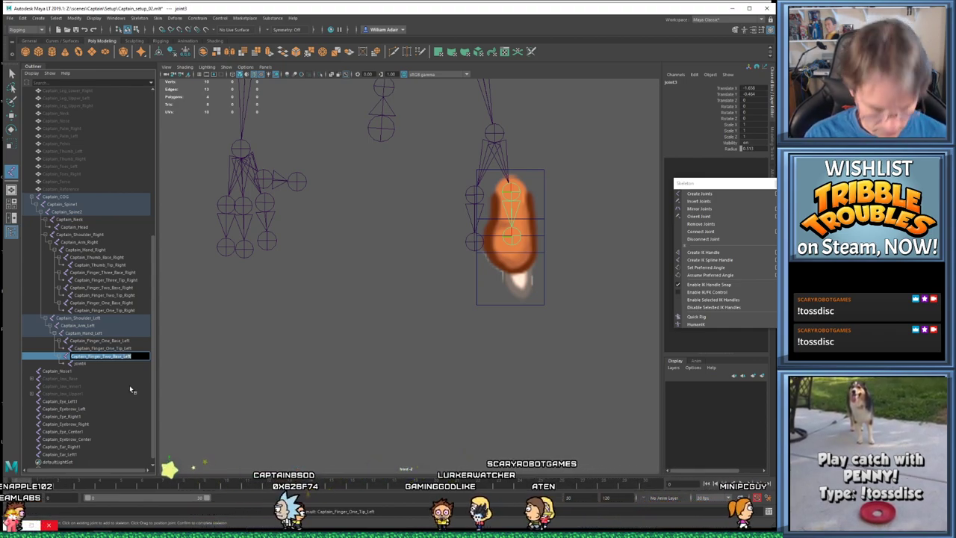
pyautogui.press('Return')
pyautogui.doubleClick(74, 364)
pyautogui.hotkey('ctrl', 'v')
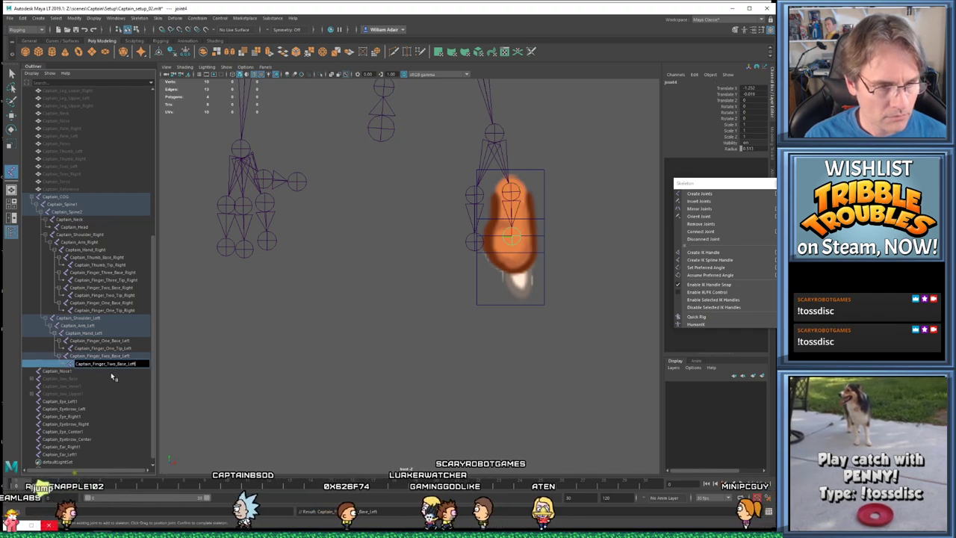
pyautogui.press('Left')
pyautogui.press('Left')
pyautogui.press('Left')
pyautogui.press('Left')
pyautogui.press('Left')
pyautogui.press('BackSpace')
pyautogui.press('BackSpace')
pyautogui.press('BackSpace')
pyautogui.press('BackSpace')
pyautogui.write('1')
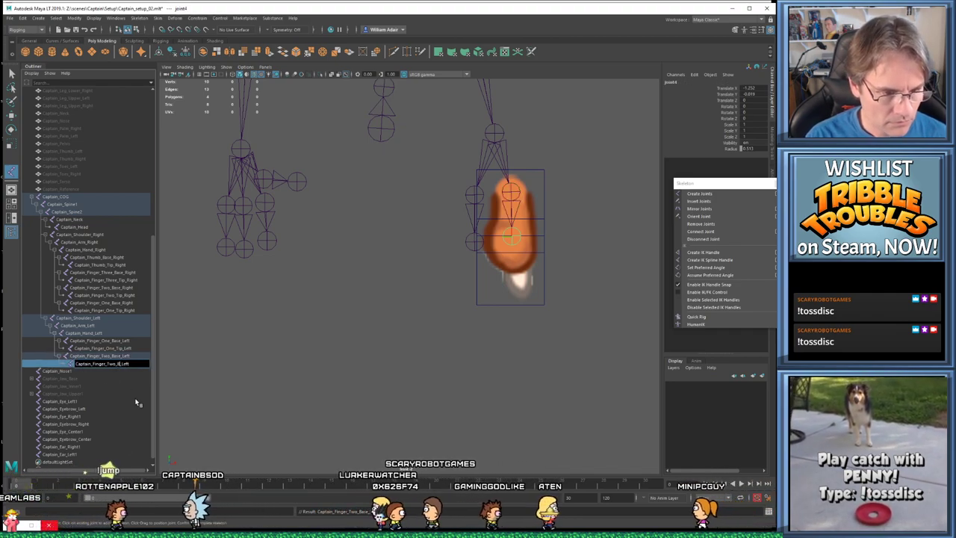
pyautogui.press('BackSpace')
pyautogui.write('Tip')
pyautogui.press('Return')
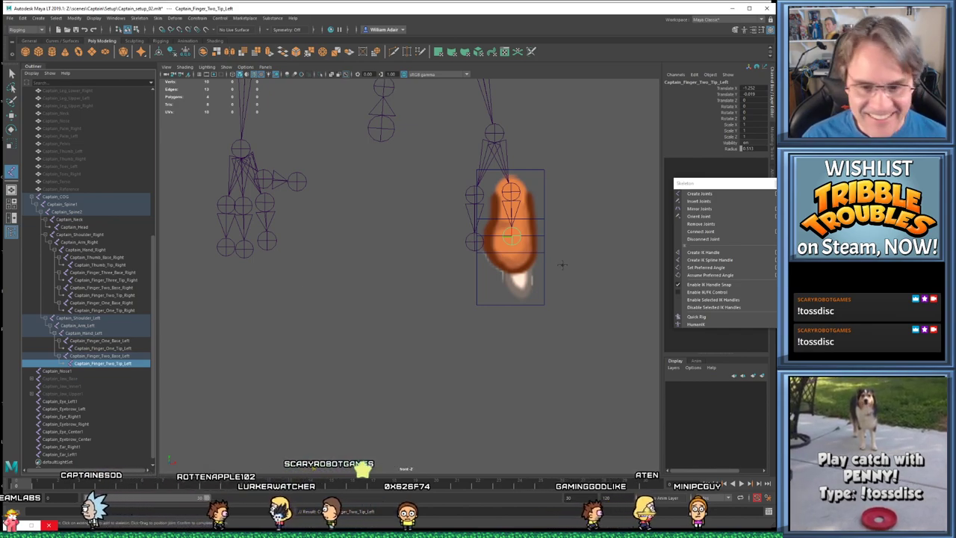
pyautogui.keyDown('alt'); pyautogui.moveTo(499, 292); pyautogui.dragTo(485, 323, button='middle'); pyautogui.keyUp('alt')
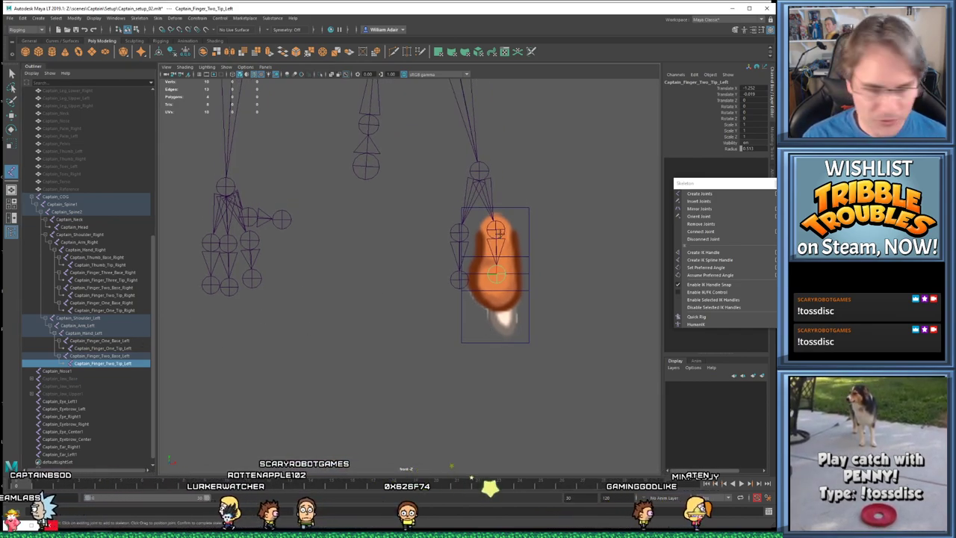
# Hide the Captain_Finger_Two_Left artwork piece
pyautogui.press('Up')
pyautogui.press('Up')
pyautogui.press('Down')
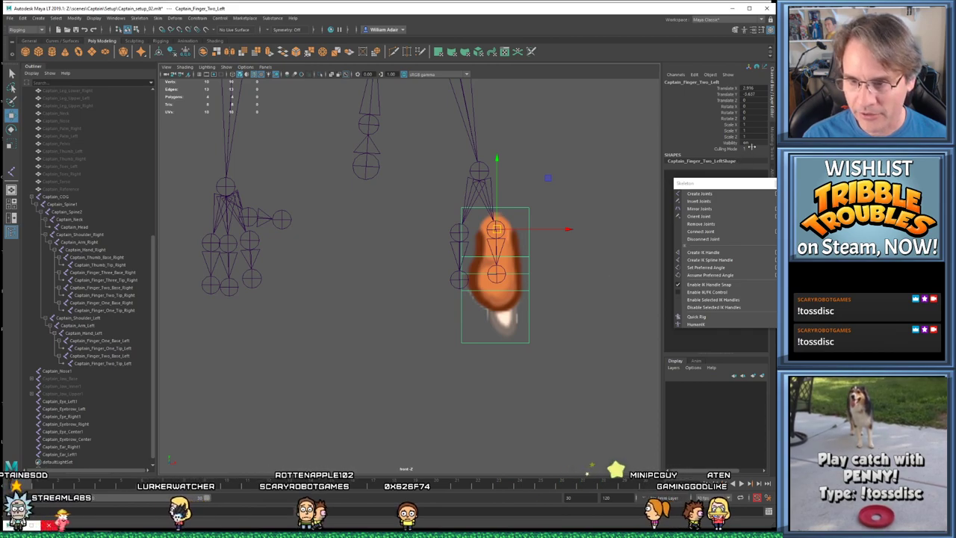
pyautogui.hotkey('ctrl', 'h')
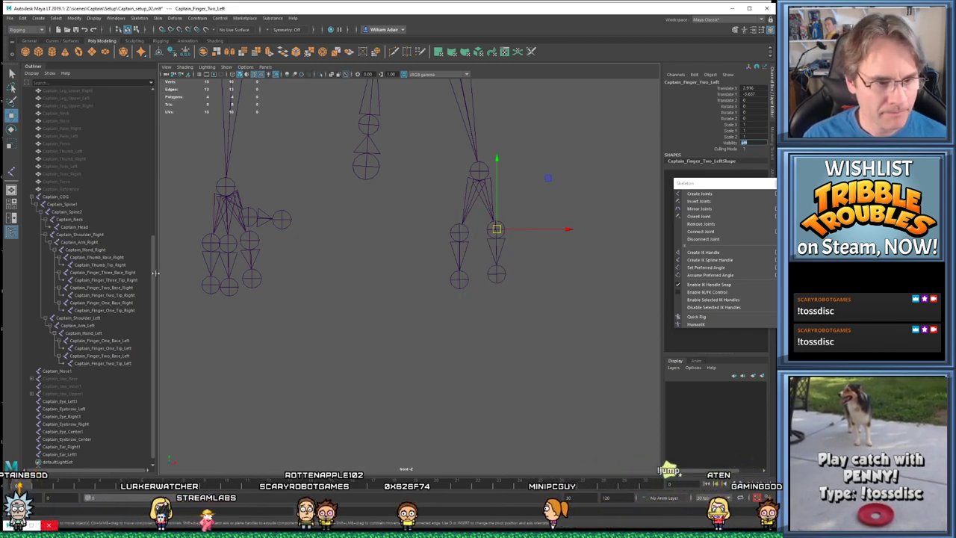
# Turn on visibility for Captain_Finger_Three_Left and switch to Skeleton > Create Joints
pyautogui.scroll(10, 124, 224)
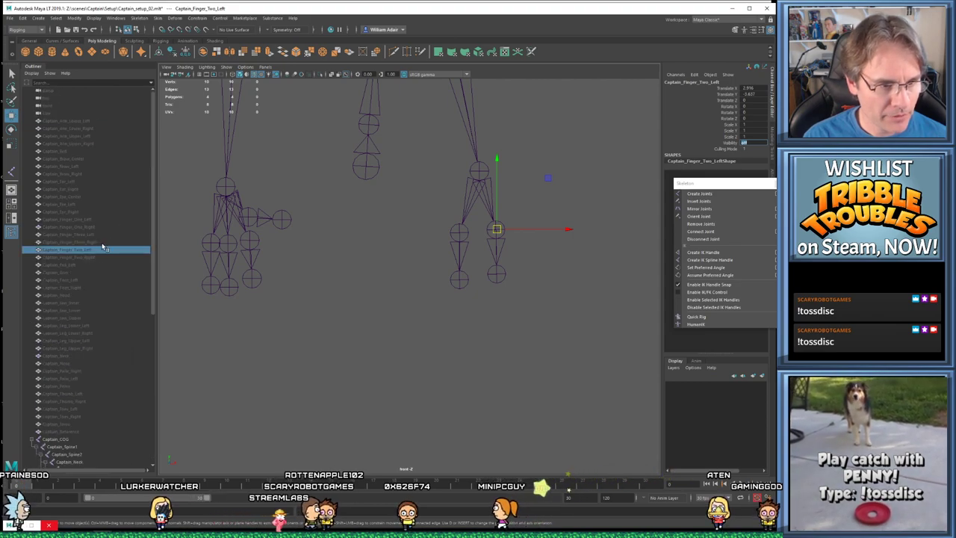
pyautogui.press('Down')
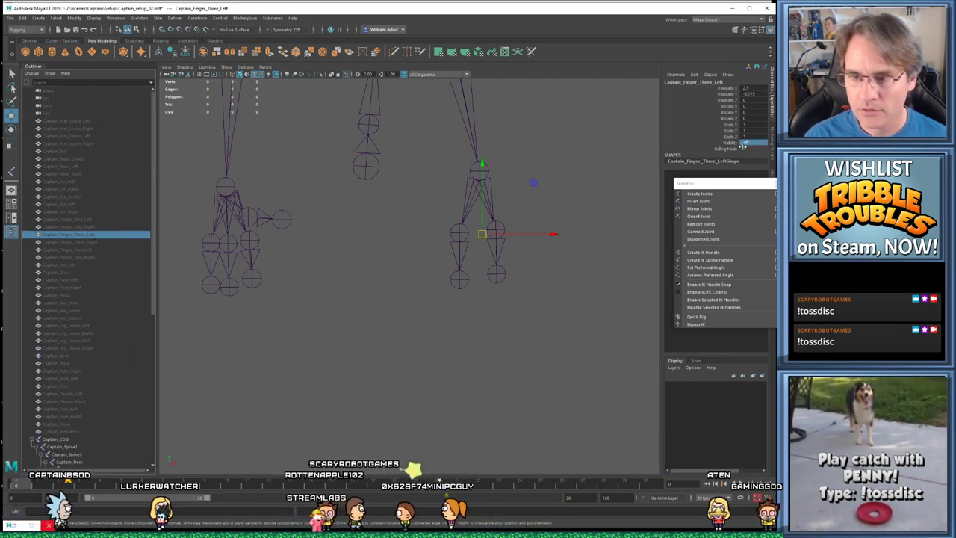
pyautogui.keyDown('ctrl'); pyautogui.moveTo(743, 146); pyautogui.dragTo(758, 142); pyautogui.keyUp('ctrl')
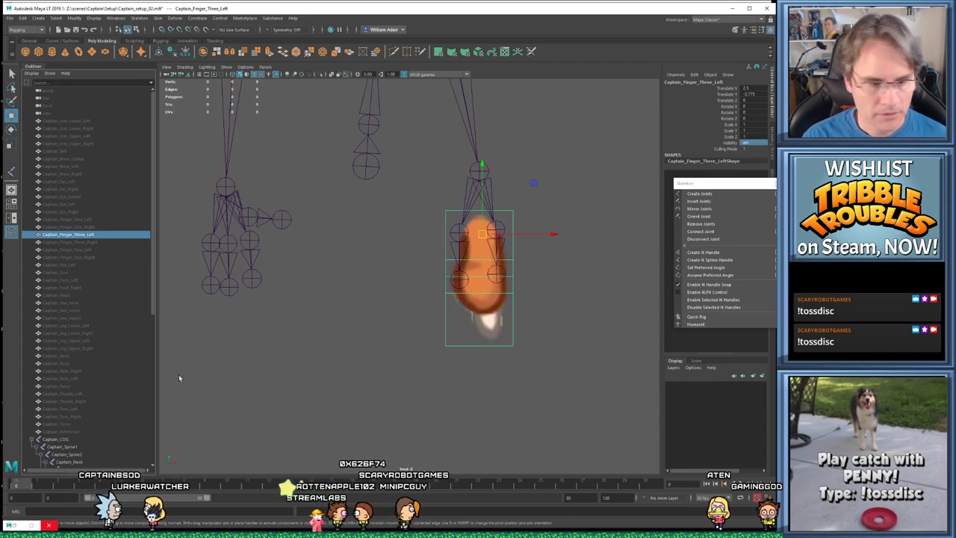
pyautogui.scroll(-8, 28, 402)
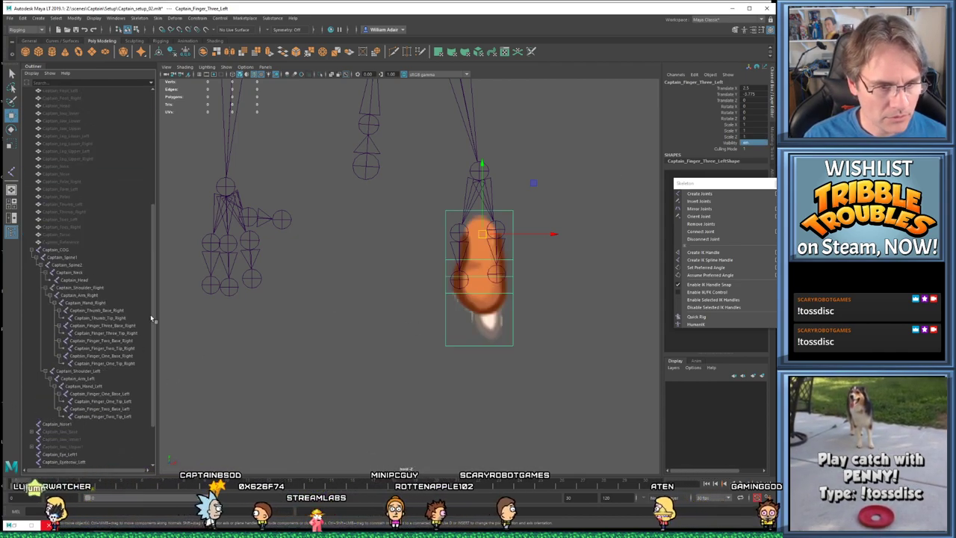
pyautogui.scroll(-2, 153, 338)
pyautogui.scroll(-2, 153, 351)
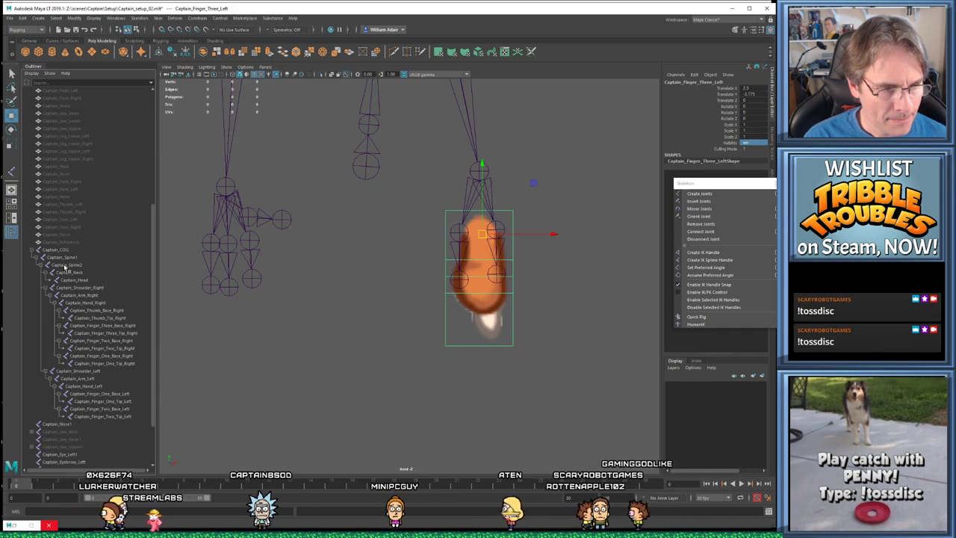
pyautogui.click(699, 194)
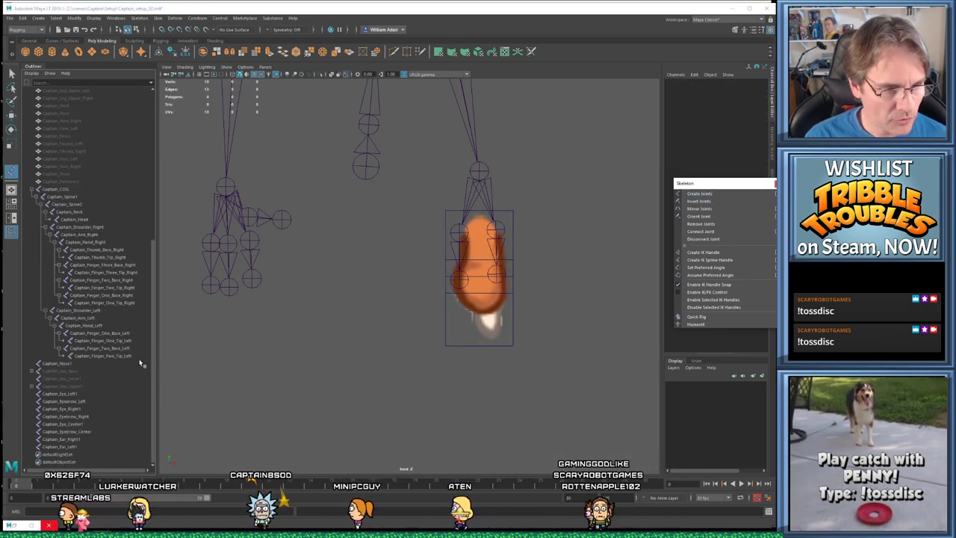
# Place two joints under Captain_Hand_Left over the third left finger piece
pyautogui.click(98, 326)
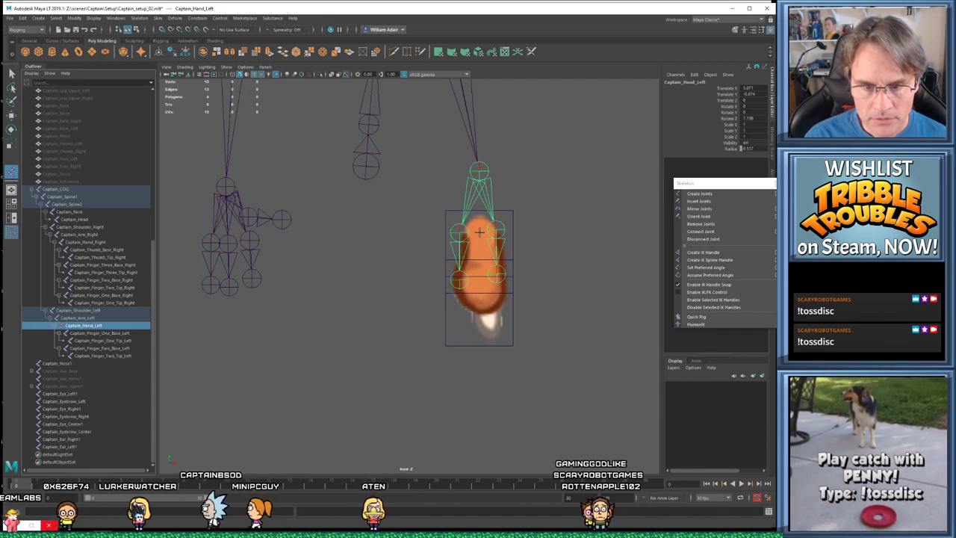
pyautogui.click(478, 232)
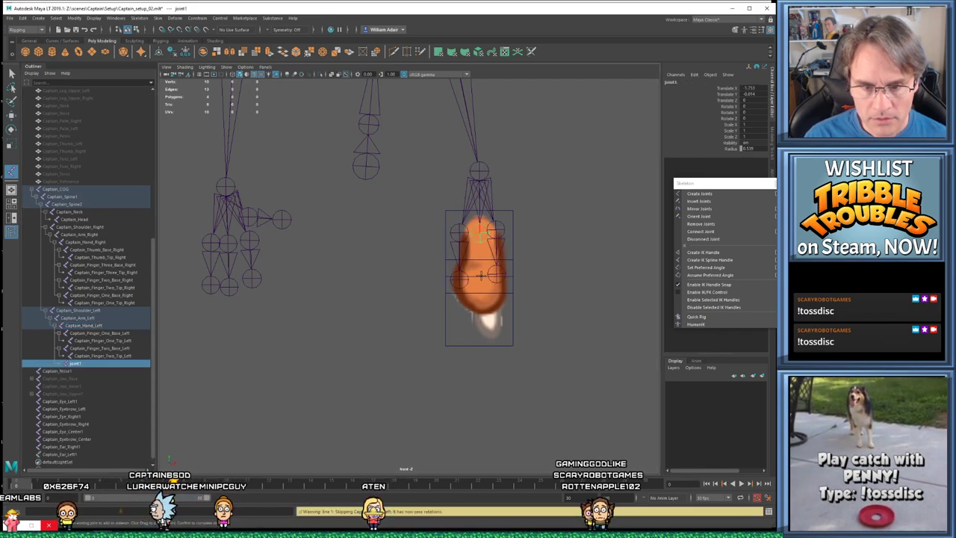
pyautogui.click(481, 276)
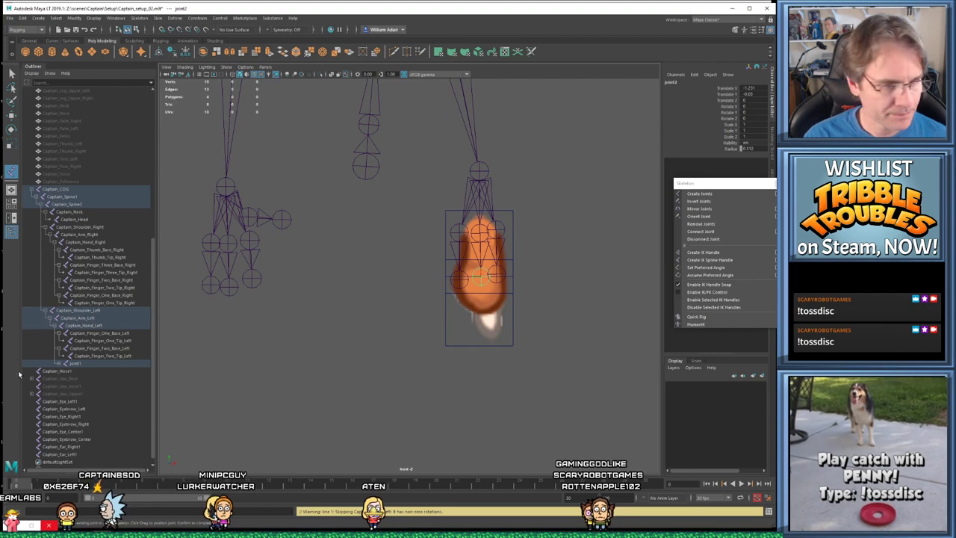
# Rename joint1 to Captain_Finger_Three_Base_Left and copy that name
pyautogui.click(64, 364)
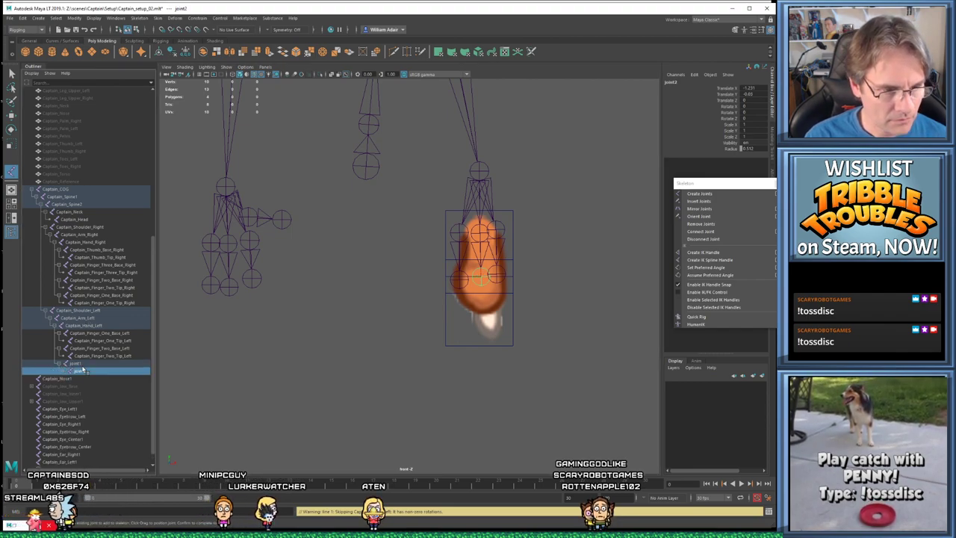
pyautogui.click(75, 364)
pyautogui.hotkey('ctrl', 'v')
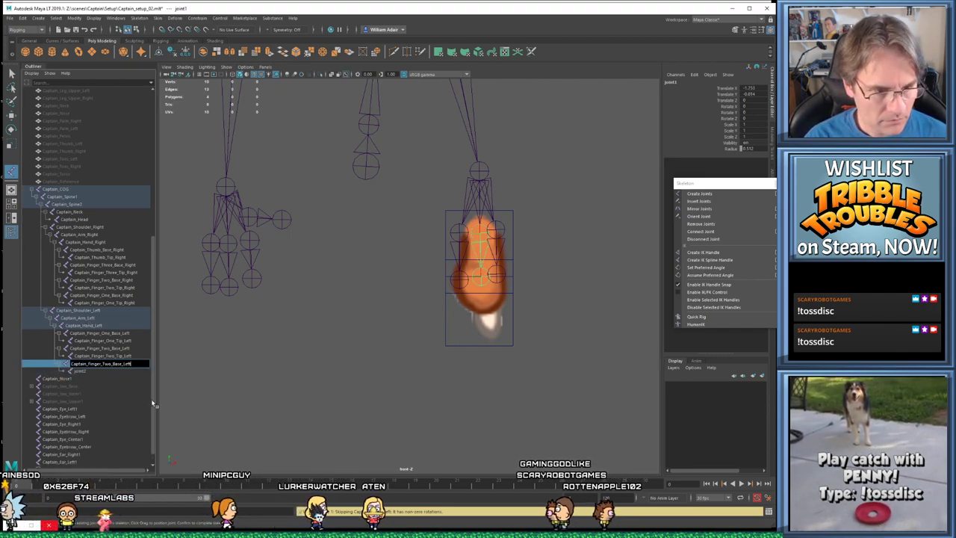
pyautogui.press('Left')
pyautogui.press('Left')
pyautogui.press('Left')
pyautogui.press('Left')
pyautogui.press('Left')
pyautogui.press('Left')
pyautogui.press('Left')
pyautogui.press('Left')
pyautogui.press('Left')
pyautogui.press('Left')
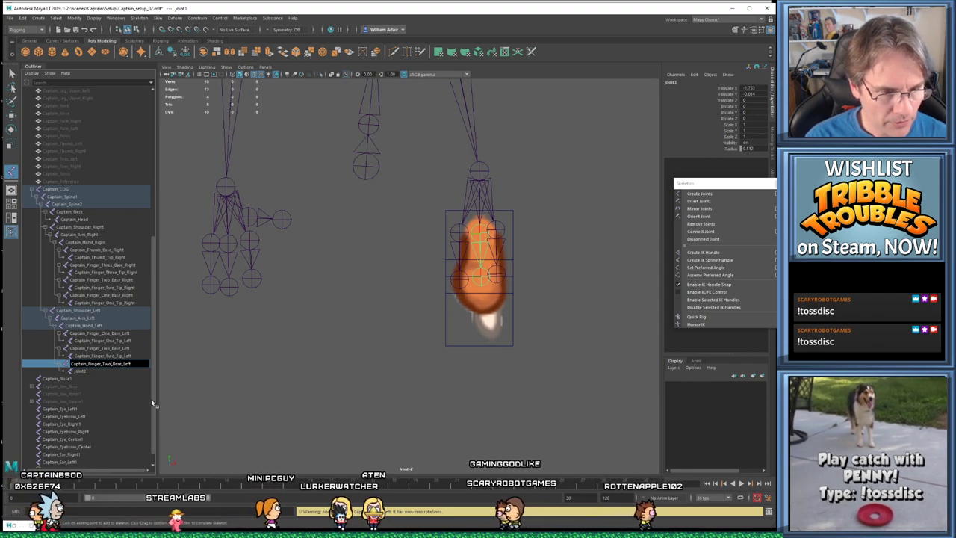
pyautogui.press('BackSpace')
pyautogui.press('BackSpace')
pyautogui.write('hree')
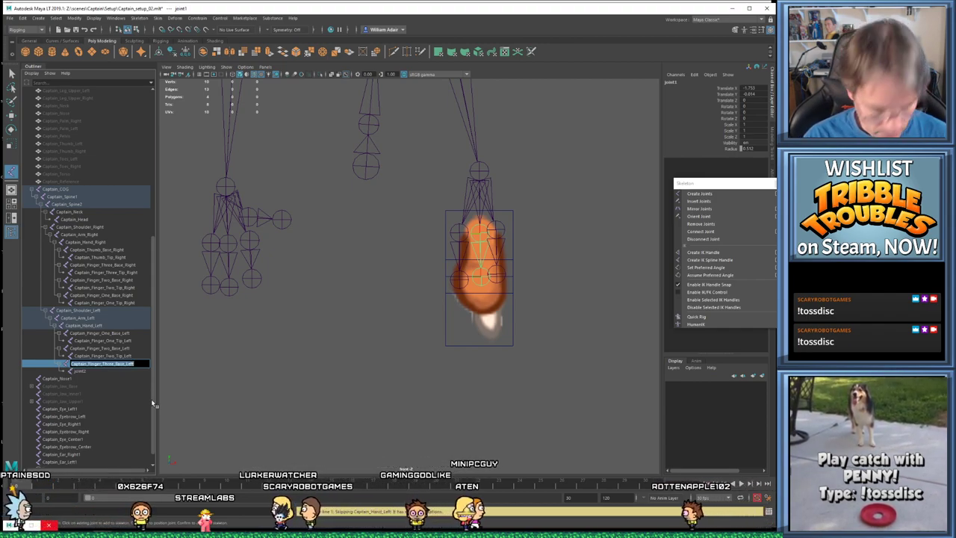
pyautogui.doubleClick(87, 366)
pyautogui.hotkey('ctrl', 'c')
pyautogui.press('Return')
# Rename joint2 to Captain_Finger_Three_Tip_Left, then deselect and place a joint below the finger
pyautogui.doubleClick(88, 371)
pyautogui.hotkey('ctrl', 'v')
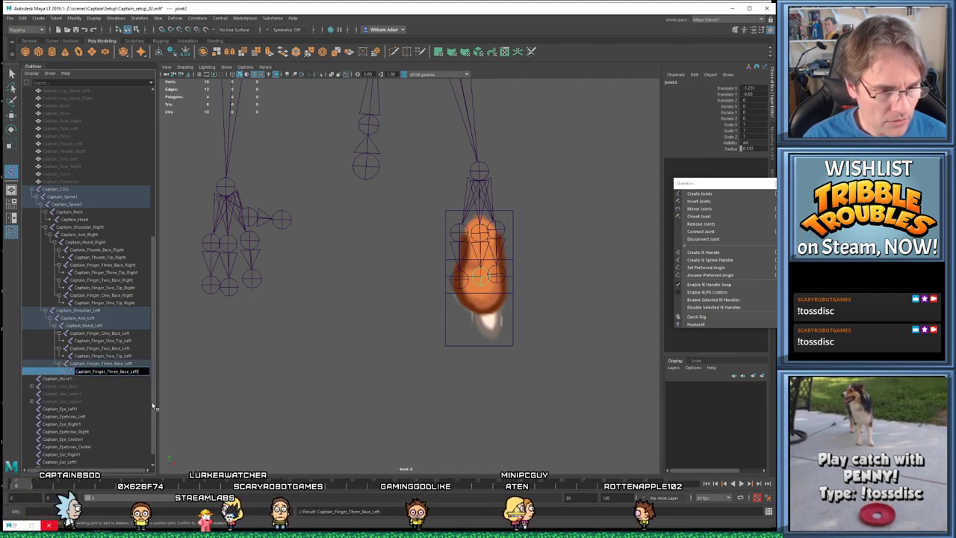
pyautogui.press('Left')
pyautogui.press('Left')
pyautogui.press('Left')
pyautogui.press('Left')
pyautogui.press('Left')
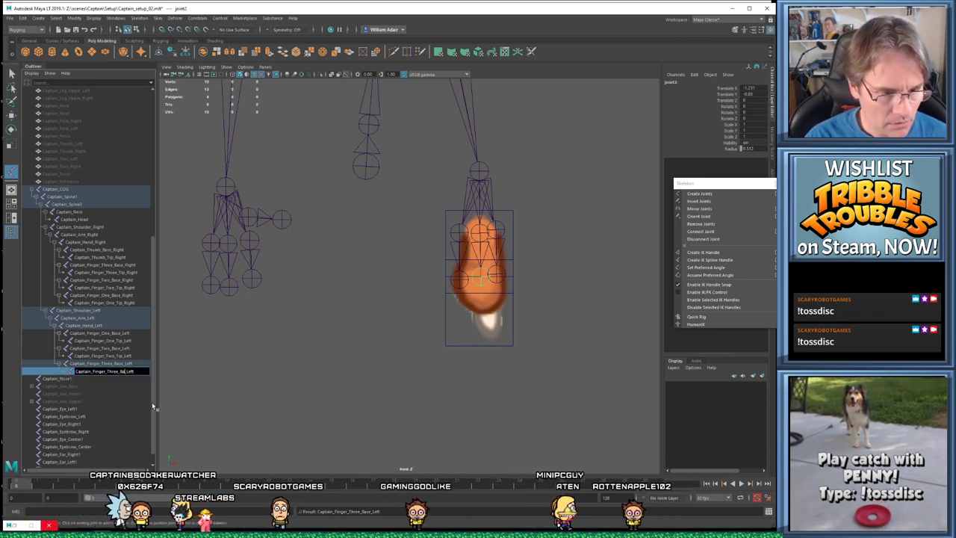
pyautogui.press('BackSpace')
pyautogui.press('BackSpace')
pyautogui.press('BackSpace')
pyautogui.press('BackSpace')
pyautogui.write('Tip')
pyautogui.press('Return')
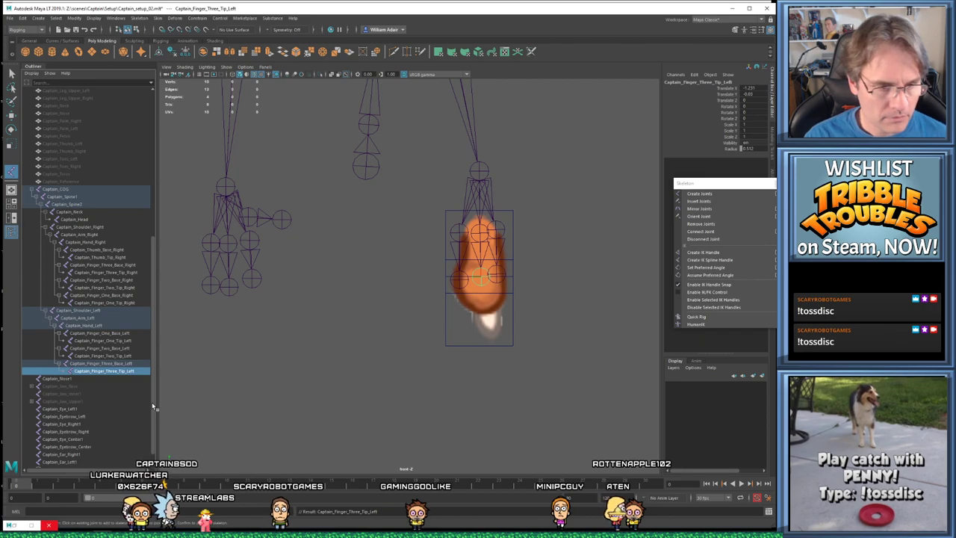
pyautogui.hotkey('ctrl', 's')
pyautogui.click(292, 314)
pyautogui.click(484, 345)
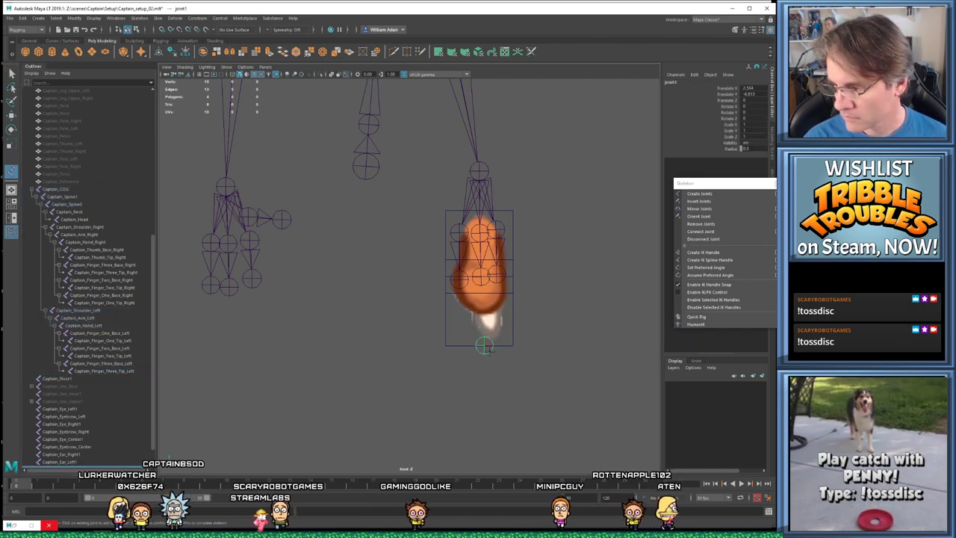
# Undo the stray joint, deselect, and reframe the view on the whole Captain skeleton
pyautogui.hotkey('ctrl', 'z')
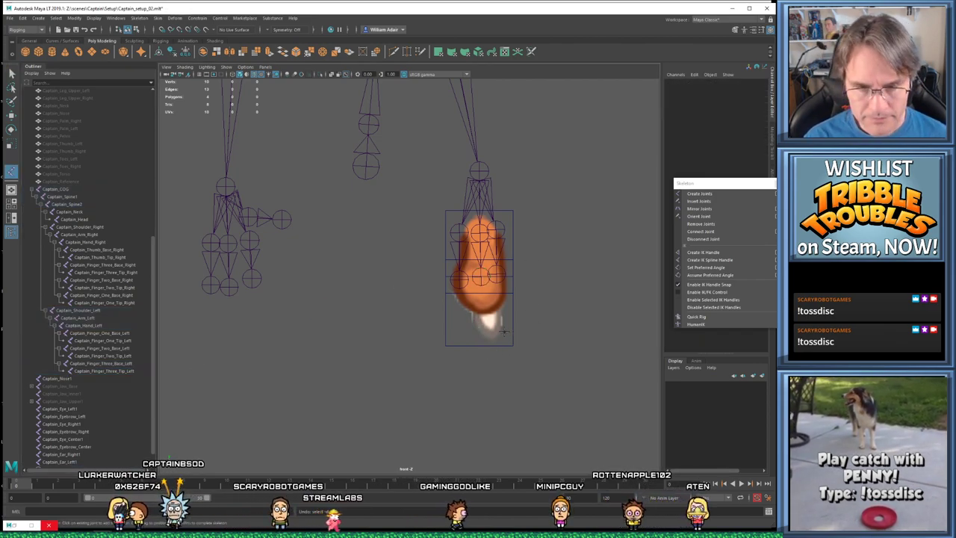
pyautogui.hotkey('ctrl', 'z')
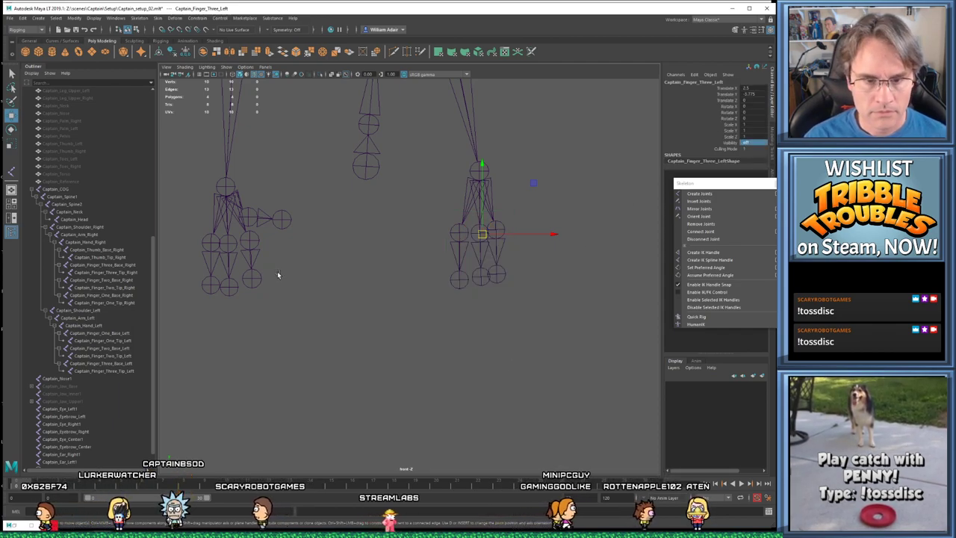
pyautogui.click(410, 315)
pyautogui.scroll(-6, 407, 351)
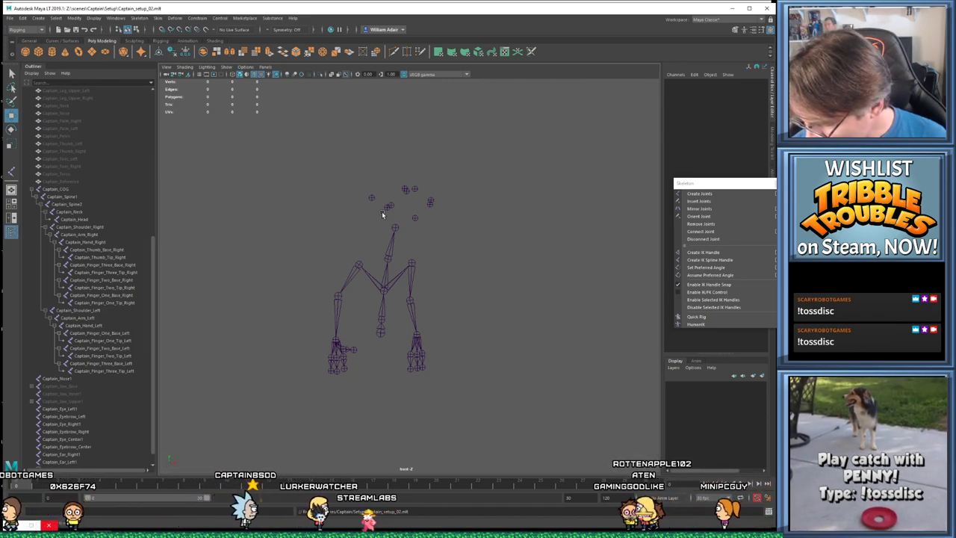
pyautogui.keyDown('alt'); pyautogui.moveTo(381, 348); pyautogui.dragTo(380, 332, button='middle'); pyautogui.keyUp('alt')
pyautogui.scroll(2, 405, 383)
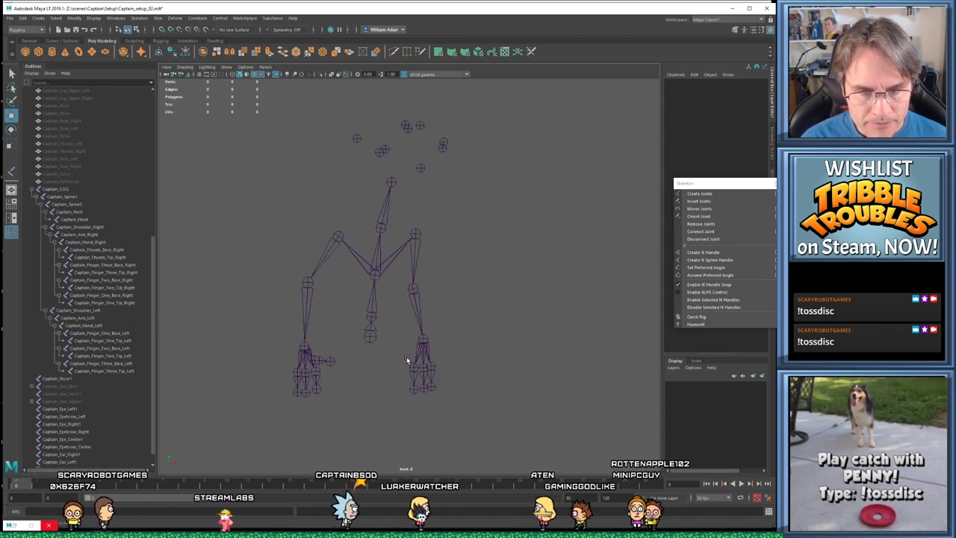
pyautogui.scroll(2, 374, 347)
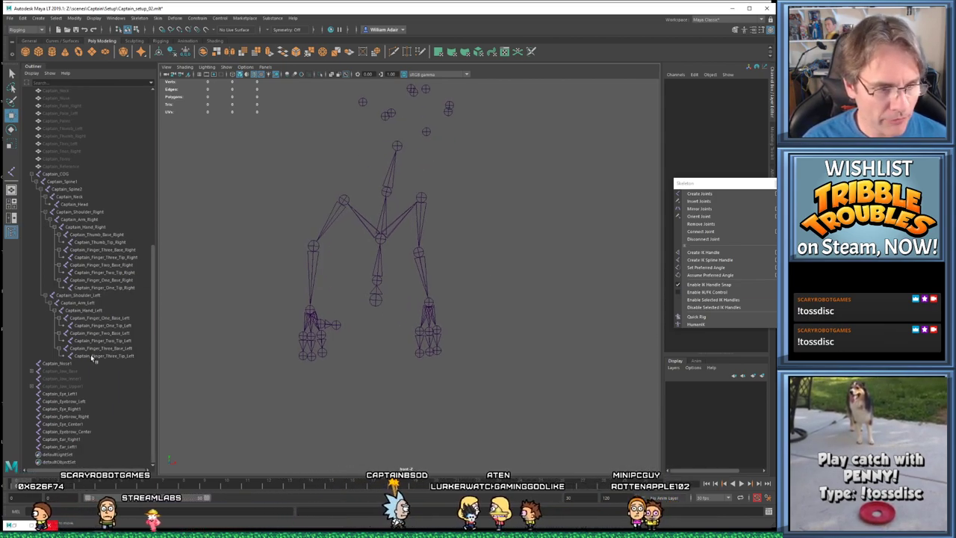
pyautogui.scroll(10, 90, 353)
pyautogui.click(67, 408)
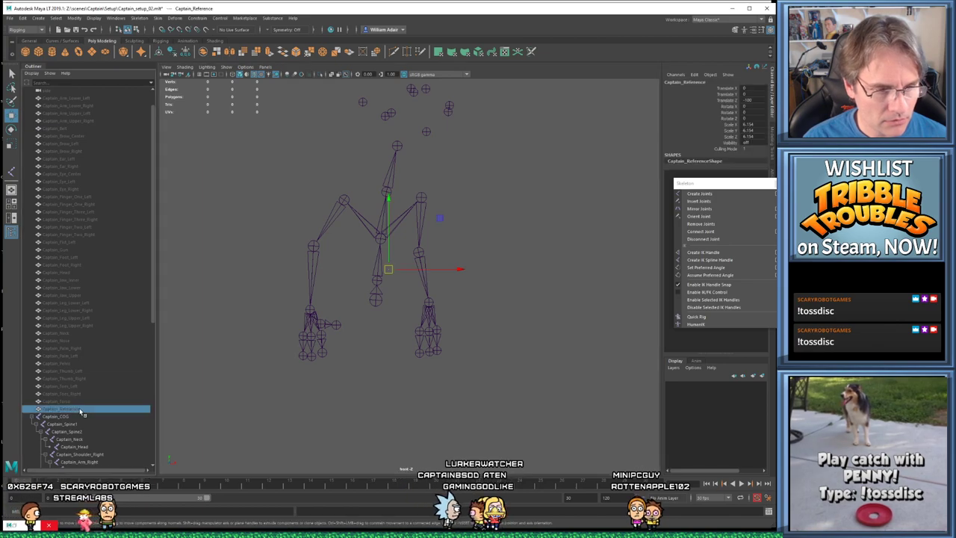
pyautogui.write('1')
pyautogui.press('Return')
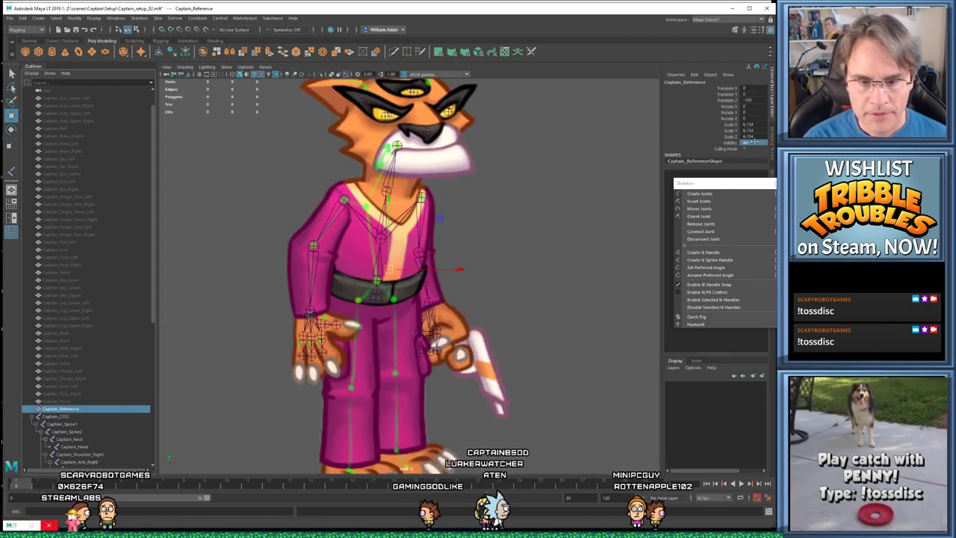
pyautogui.keyDown('alt'); pyautogui.moveTo(503, 278); pyautogui.dragTo(413, 236); pyautogui.keyUp('alt')
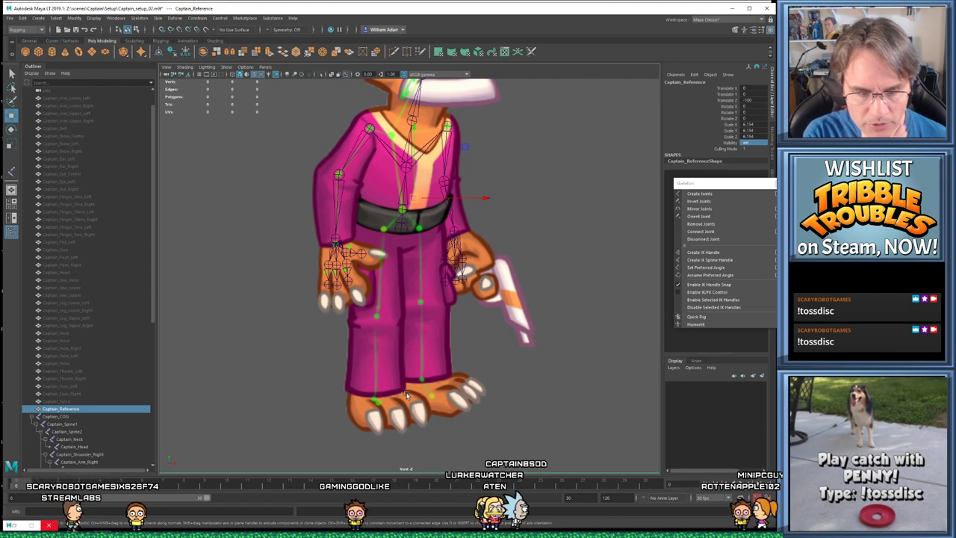
pyautogui.scroll(5, 381, 299)
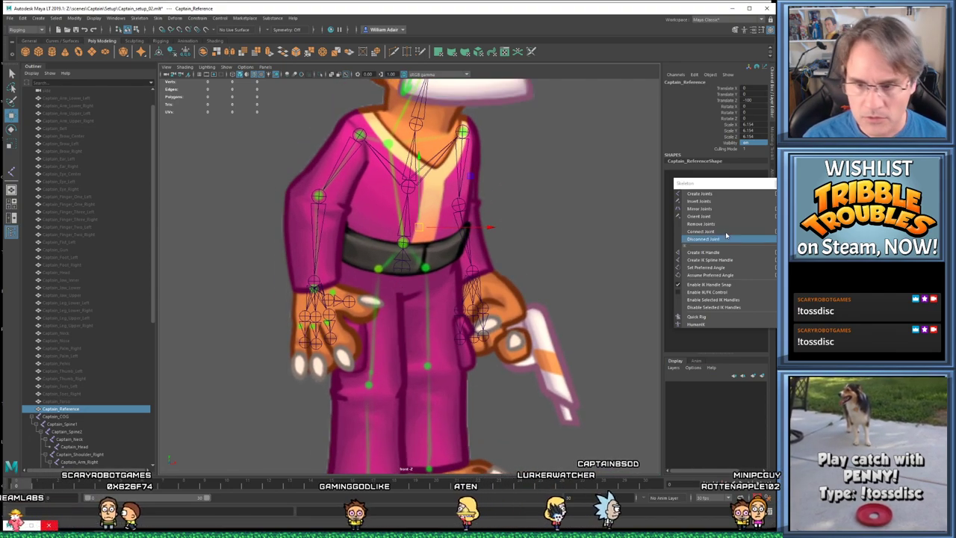
pyautogui.click(700, 194)
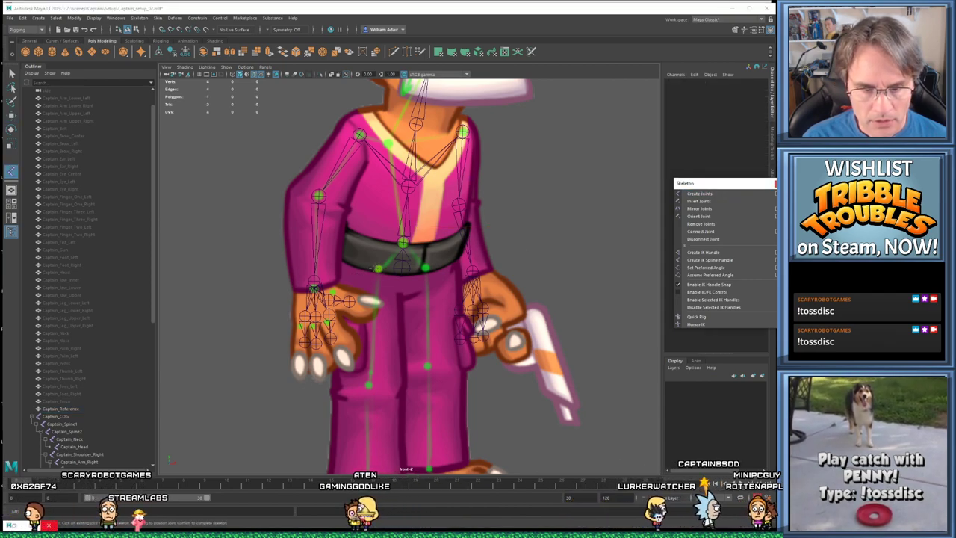
pyautogui.keyDown('alt'); pyautogui.moveTo(375, 263); pyautogui.dragTo(413, 204, button='middle'); pyautogui.keyUp('alt')
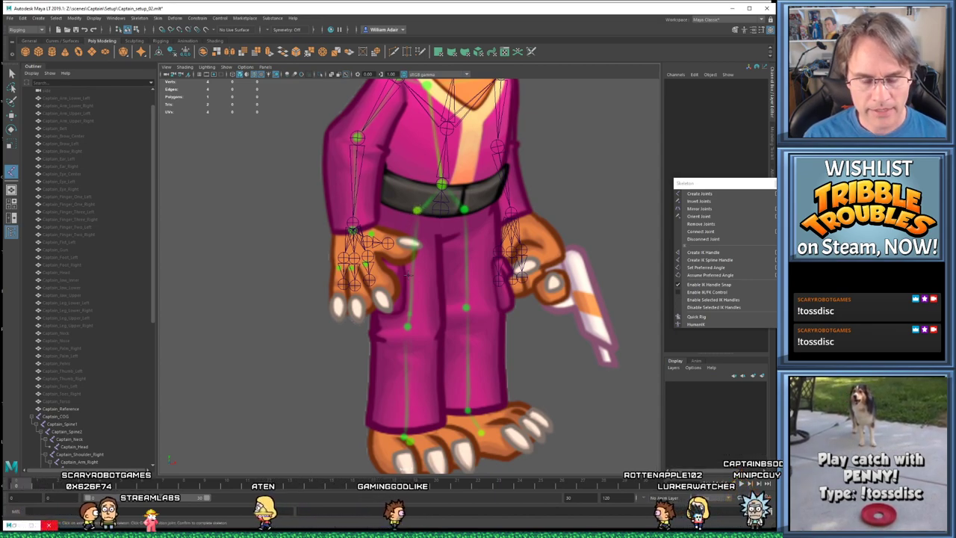
pyautogui.keyDown('alt'); pyautogui.moveTo(407, 275); pyautogui.dragTo(408, 215, button='middle'); pyautogui.keyUp('alt')
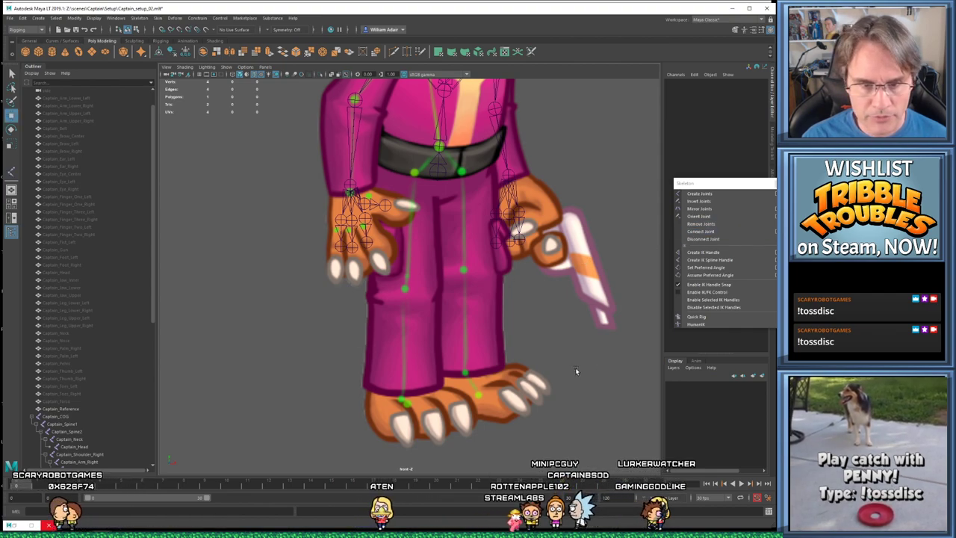
pyautogui.click(74, 408)
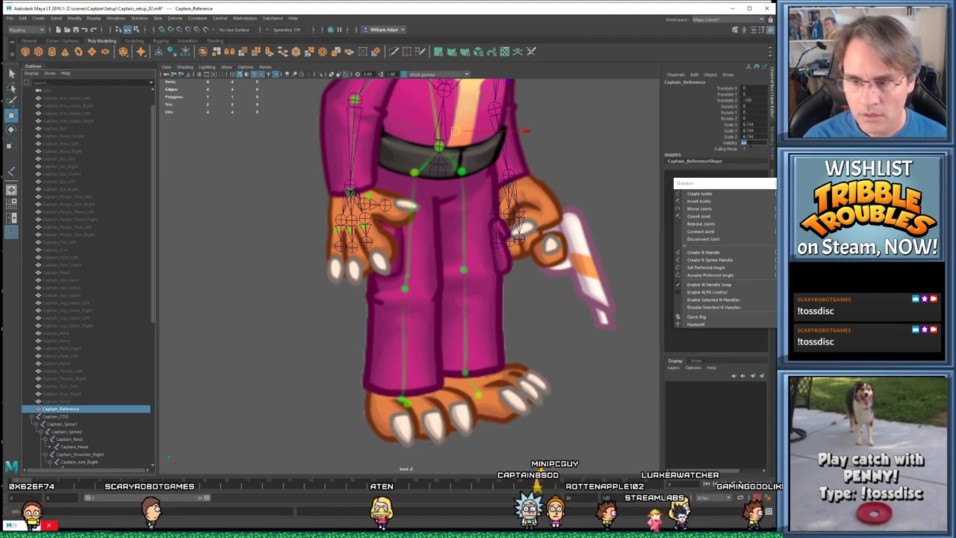
pyautogui.hotkey('ctrl', 'h')
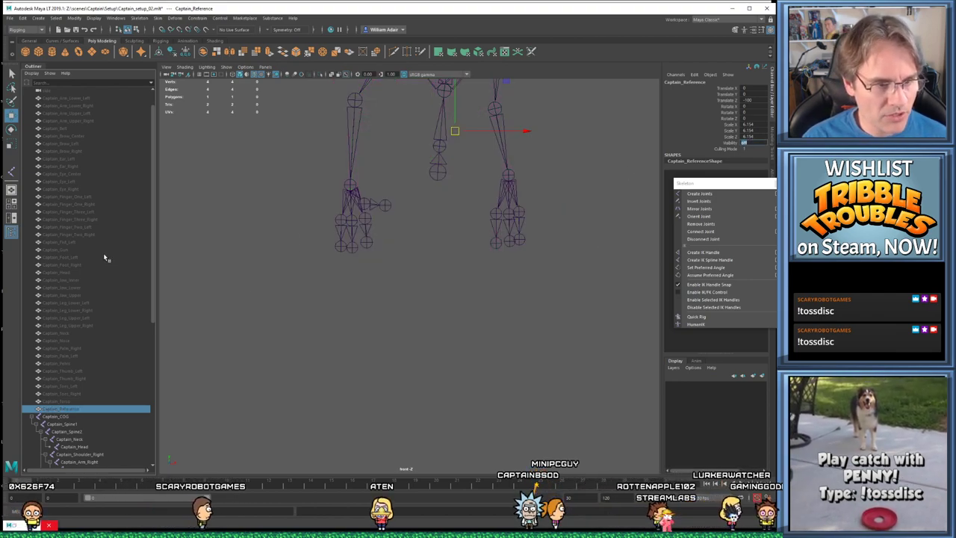
# Unhide Captain_Leg_Lower_Right and Captain_Leg_Upper_Right with Shift+H, then deselect
pyautogui.click(92, 310)
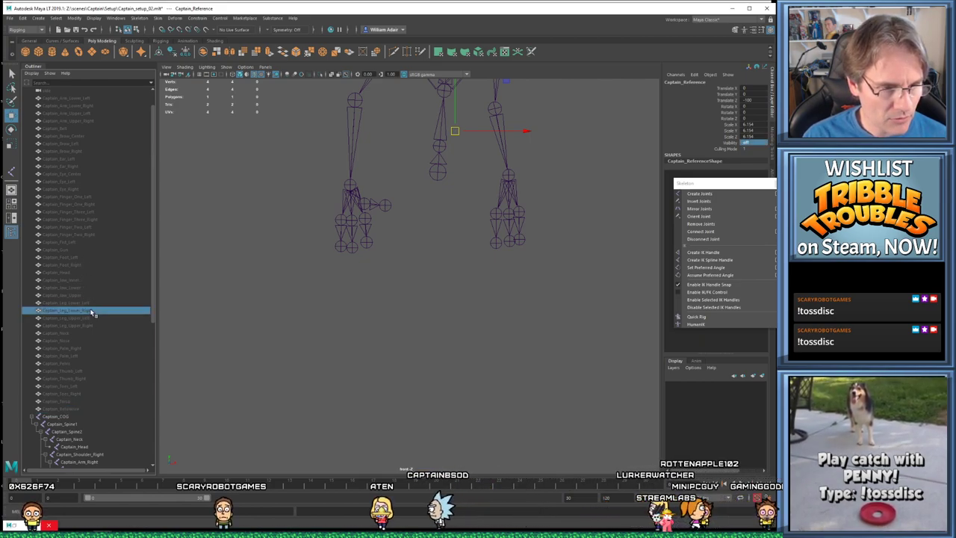
pyautogui.keyDown('ctrl'); pyautogui.click(90, 325); pyautogui.keyUp('ctrl')
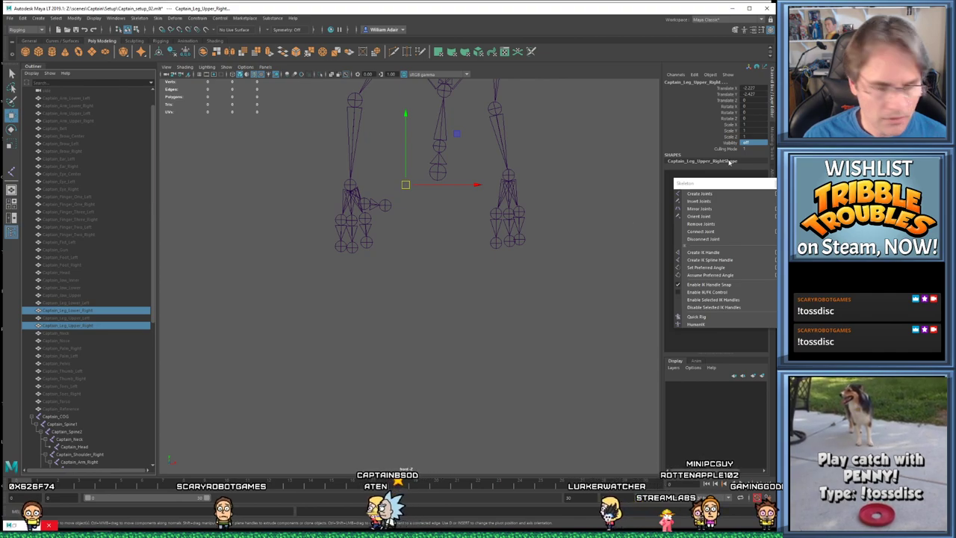
pyautogui.hotkey('shift', 'h')
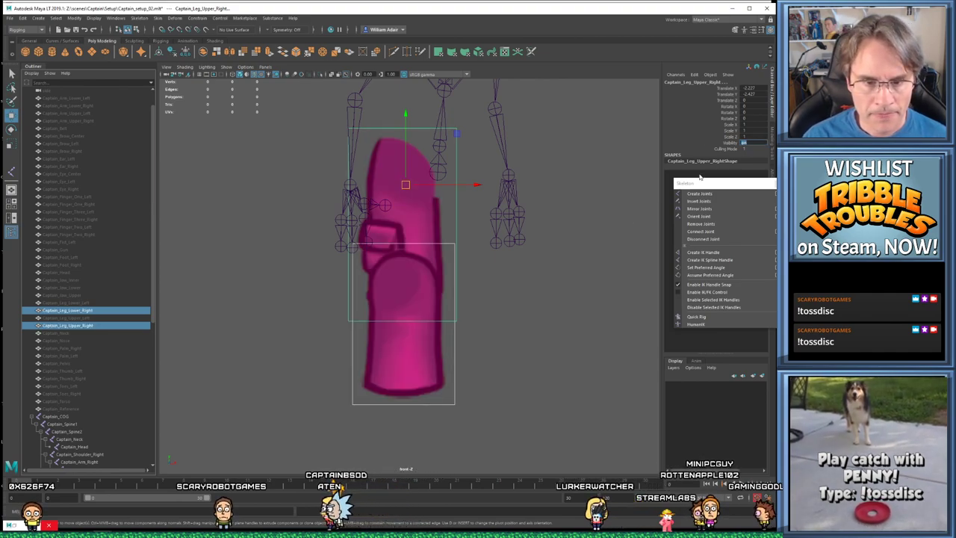
pyautogui.click(550, 294)
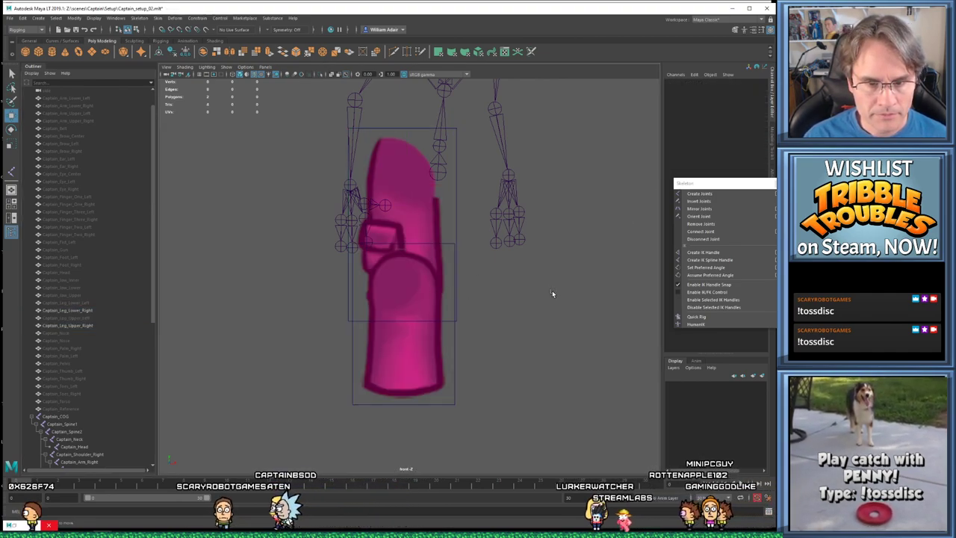
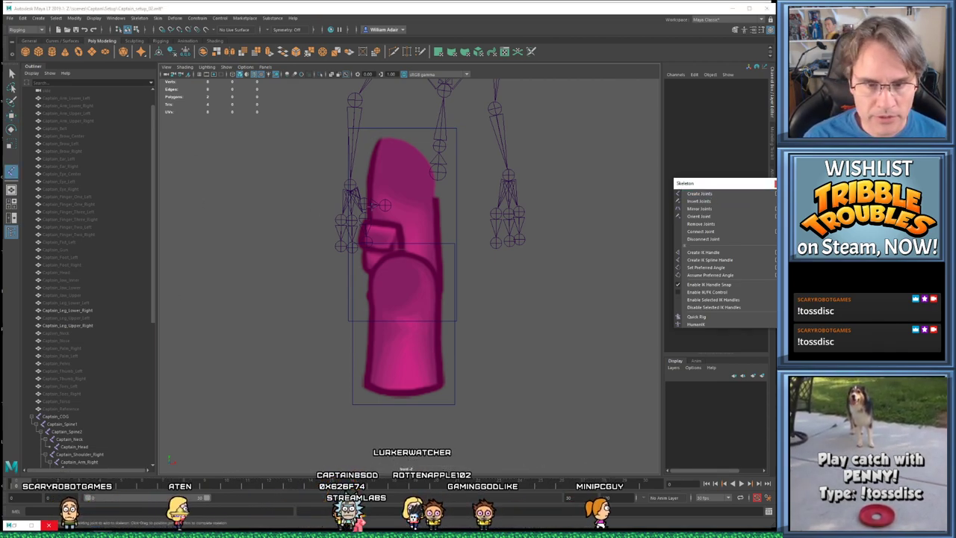
# Rotate the Captain_Leg_Upper_Right piece slightly so the leg starts to bend
pyautogui.scroll(-10, 102, 386)
pyautogui.click(55, 173)
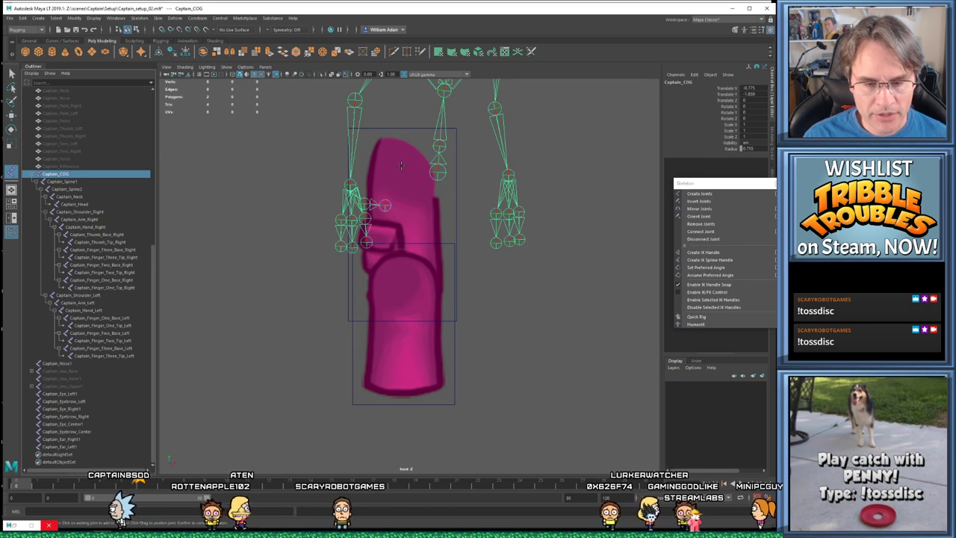
pyautogui.press('w')
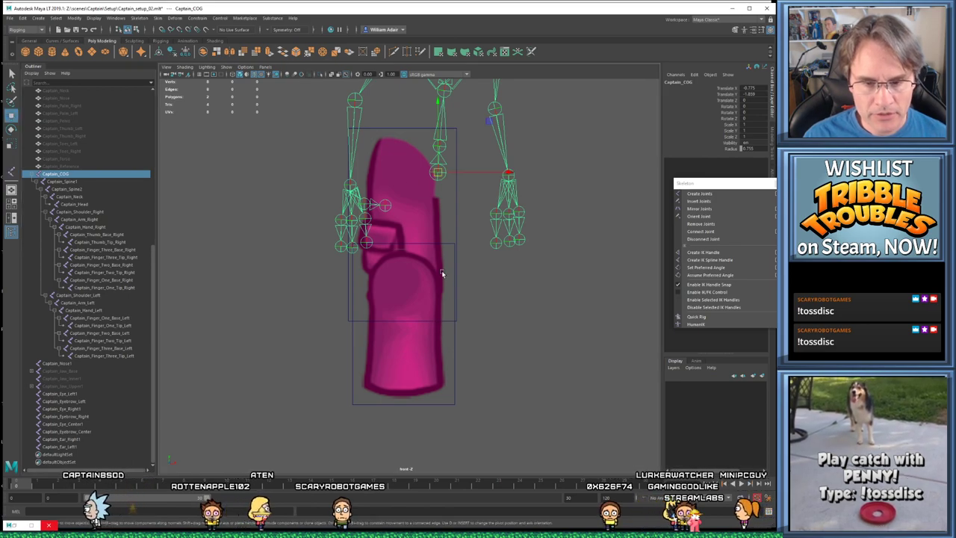
pyautogui.click(456, 235)
pyautogui.press('e')
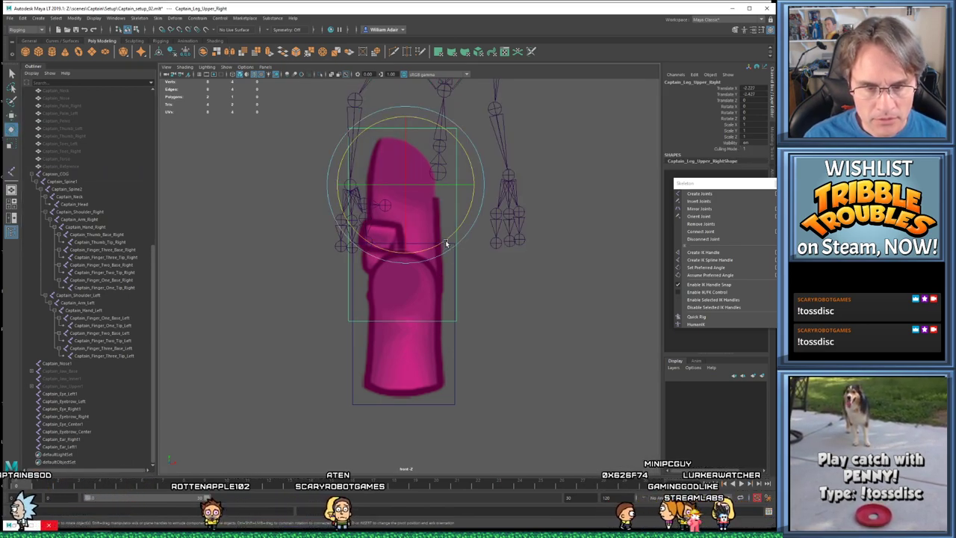
pyautogui.moveTo(446, 244); pyautogui.dragTo(453, 239)
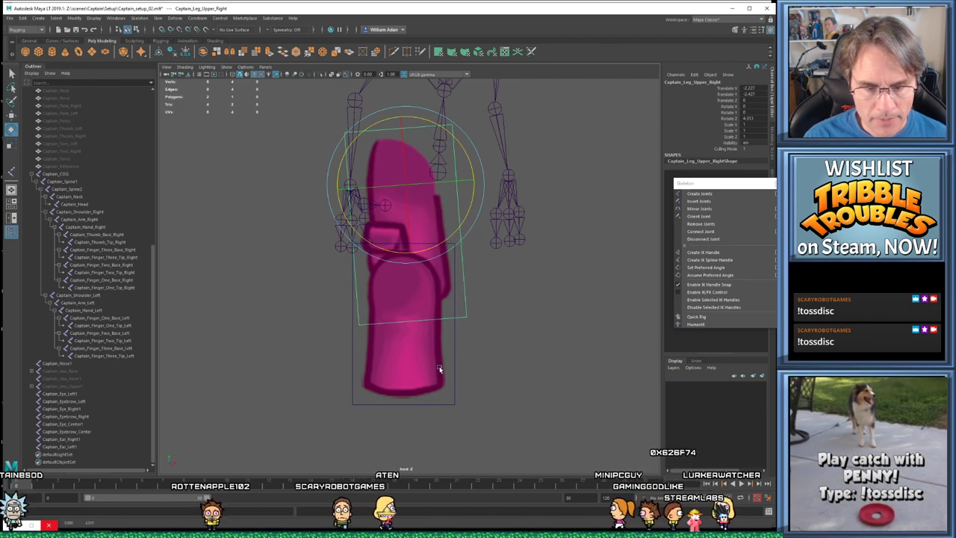
# Rotate Captain_Leg_Lower_Right slightly, then clear the selection
pyautogui.click(437, 338)
pyautogui.press('w')
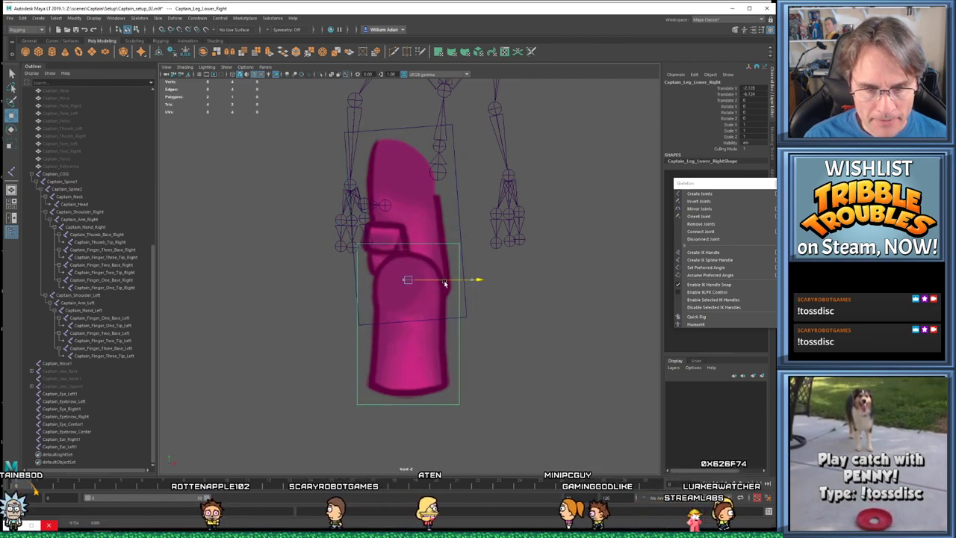
pyautogui.press('e')
pyautogui.moveTo(480, 280)
pyautogui.mouseDown()
pyautogui.moveTo(475, 291)
pyautogui.moveTo(478, 284)
pyautogui.mouseUp()
pyautogui.press('w')
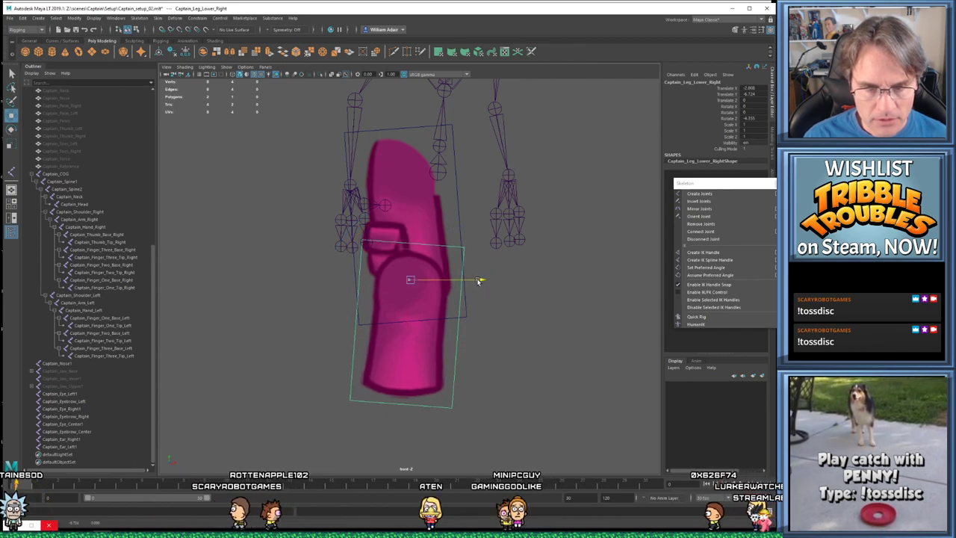
pyautogui.click(493, 345)
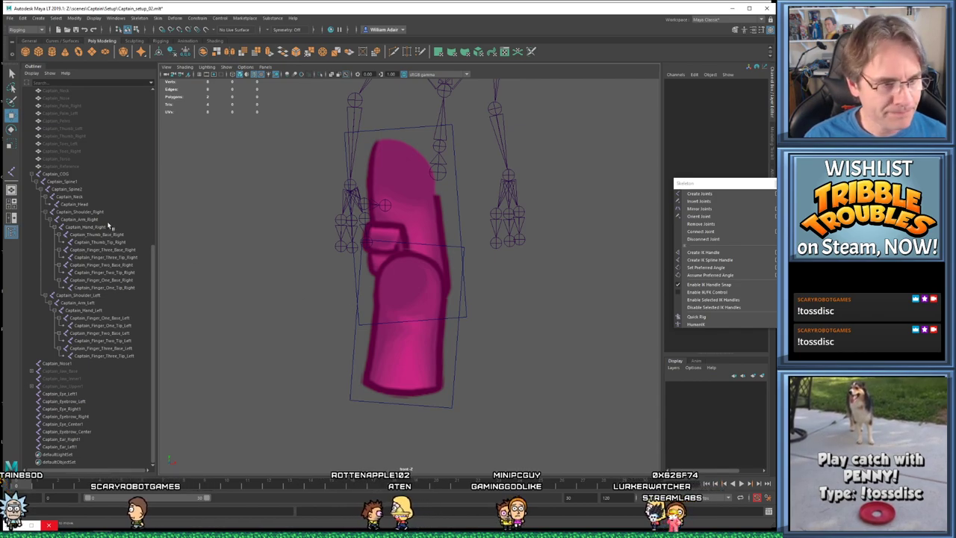
# Place three joints at the right leg's top, mid-leg and just below its bottom
pyautogui.click(699, 194)
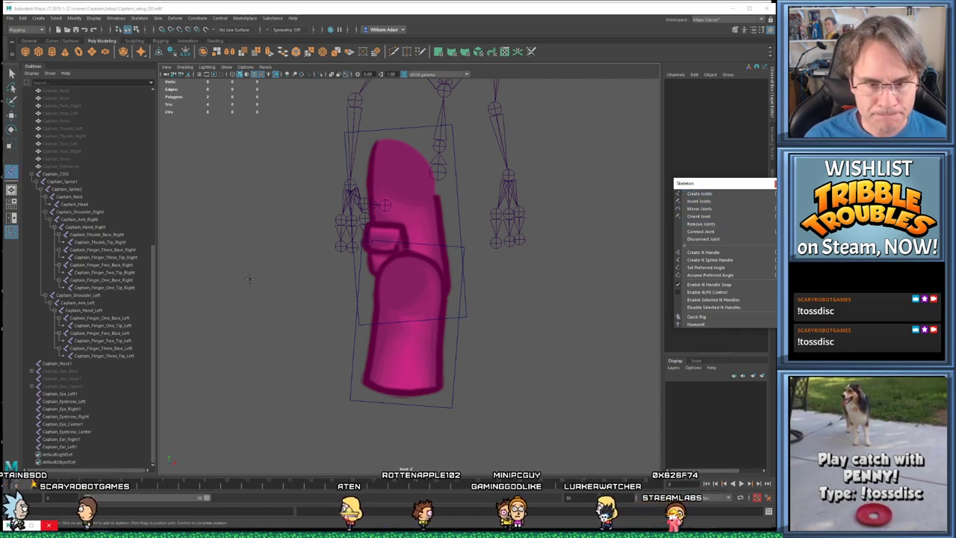
pyautogui.click(120, 174)
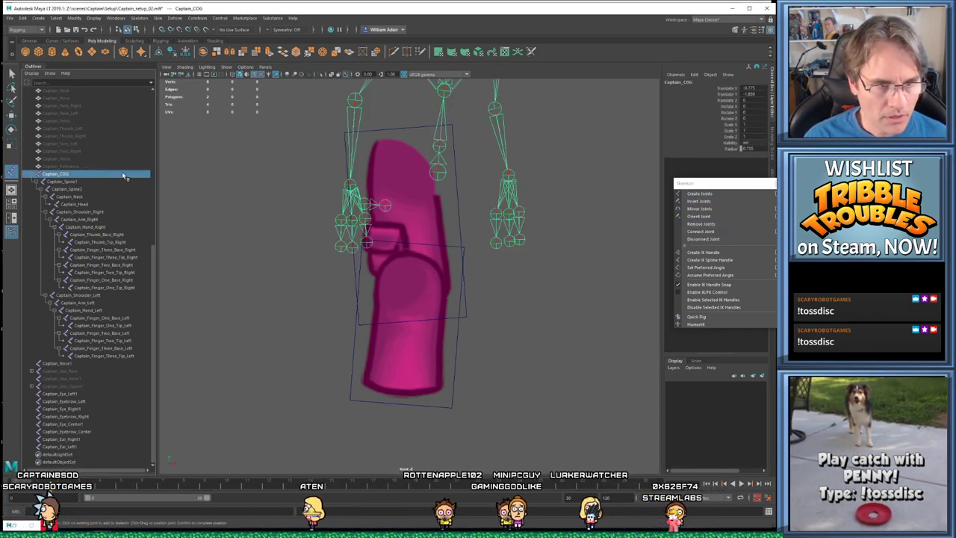
pyautogui.click(403, 168)
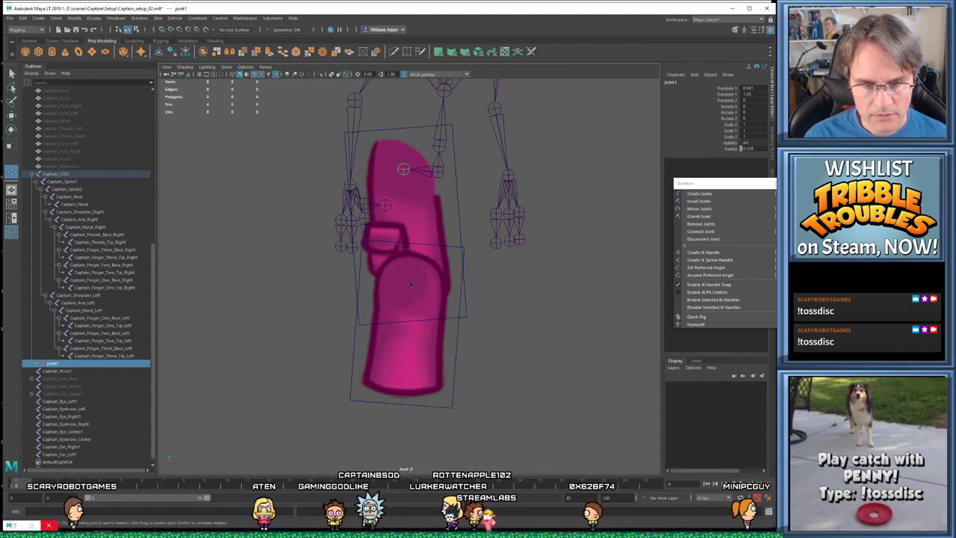
pyautogui.click(411, 284)
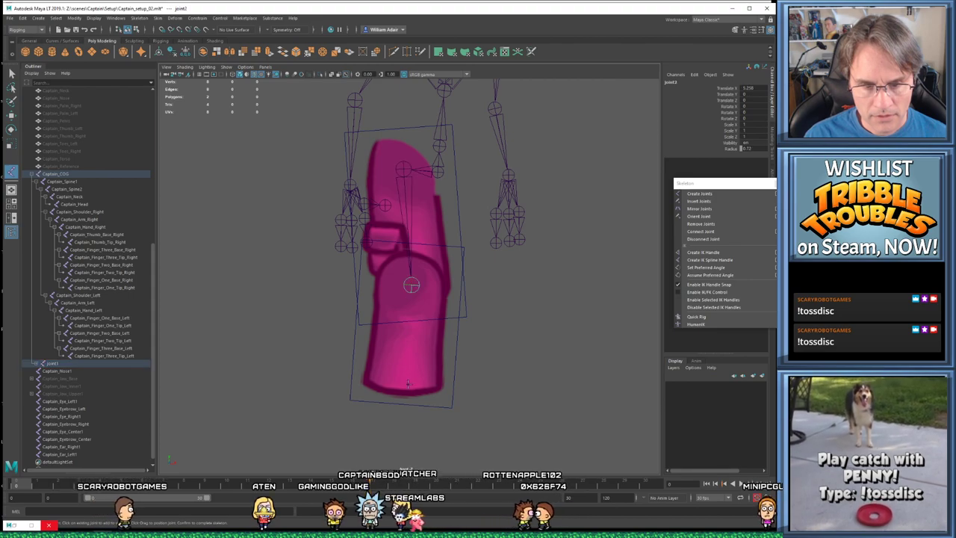
pyautogui.click(397, 410)
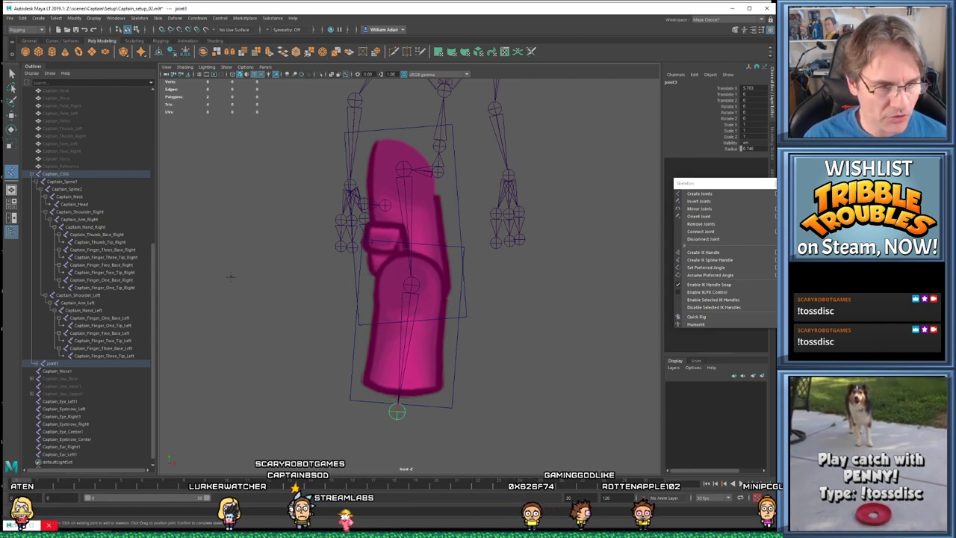
pyautogui.hotkey('ctrl', 'z')
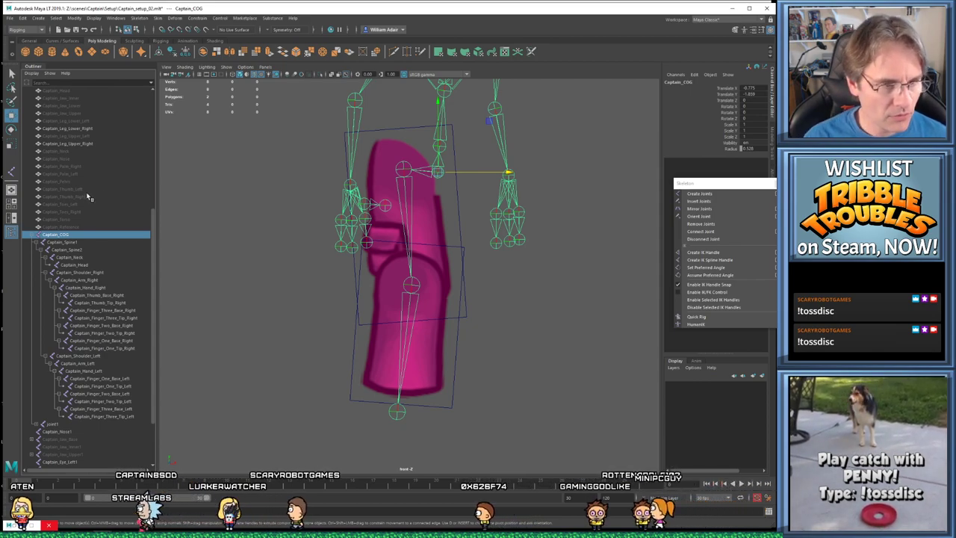
# Make Captain_Foot_Right visible and move the clawed foot vertically into place
pyautogui.click(86, 211)
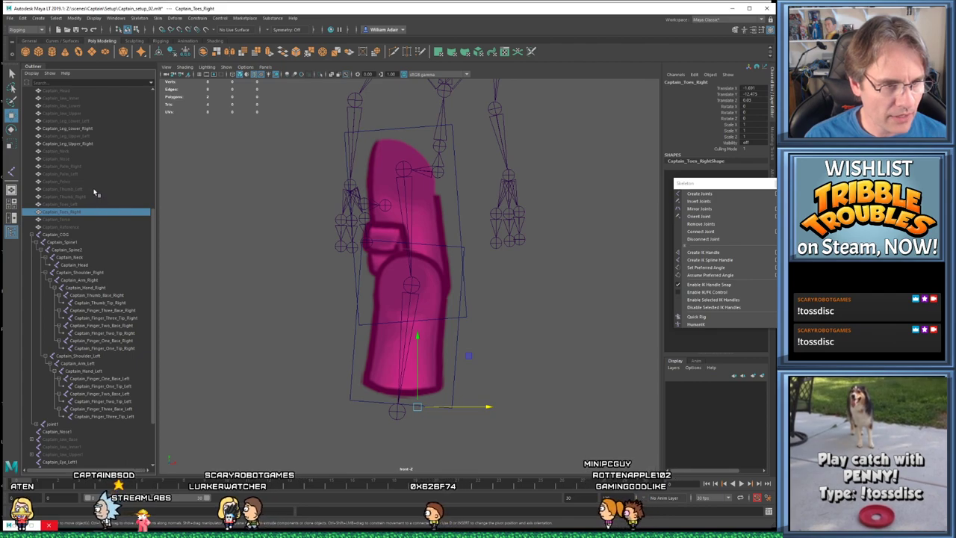
pyautogui.scroll(5, 89, 192)
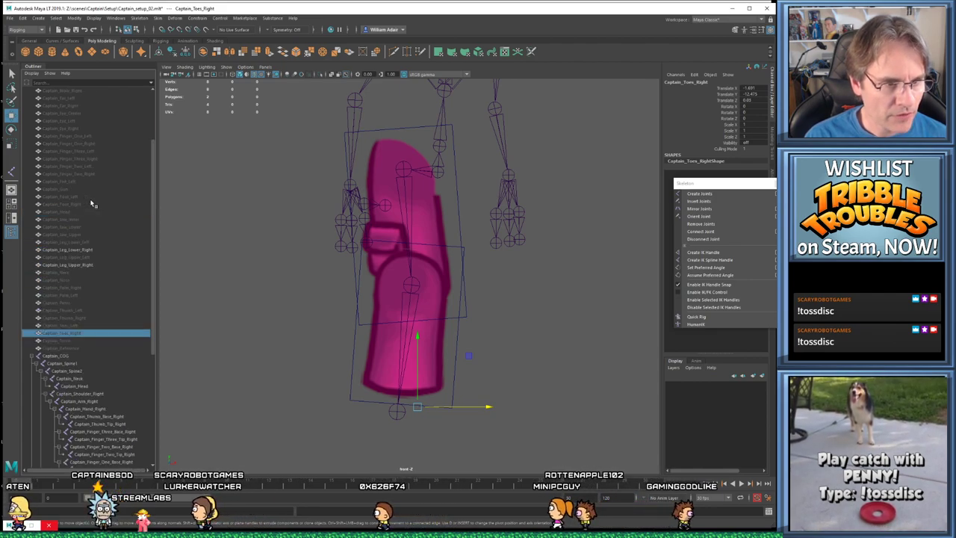
pyautogui.keyDown('ctrl'); pyautogui.click(87, 204); pyautogui.keyUp('ctrl')
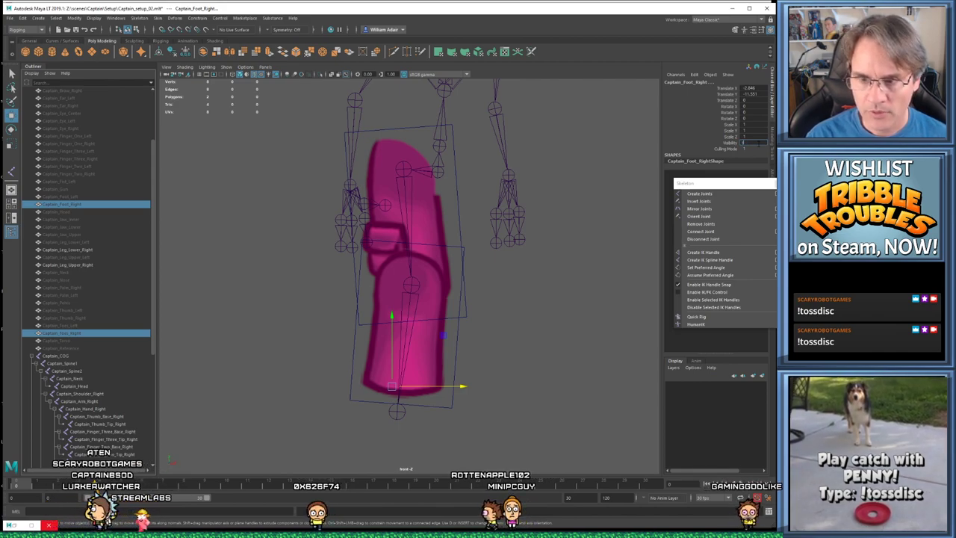
pyautogui.press('Return')
pyautogui.keyDown('alt'); pyautogui.moveTo(494, 337); pyautogui.dragTo(512, 227, button='middle'); pyautogui.keyUp('alt')
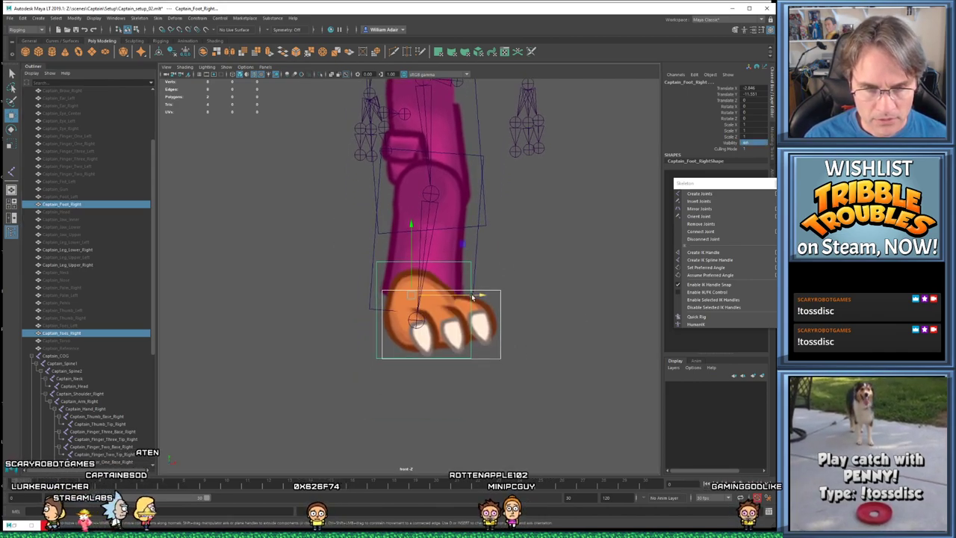
pyautogui.moveTo(407, 295)
pyautogui.mouseDown()
pyautogui.moveTo(408, 333)
pyautogui.moveTo(408, 306)
pyautogui.mouseUp()
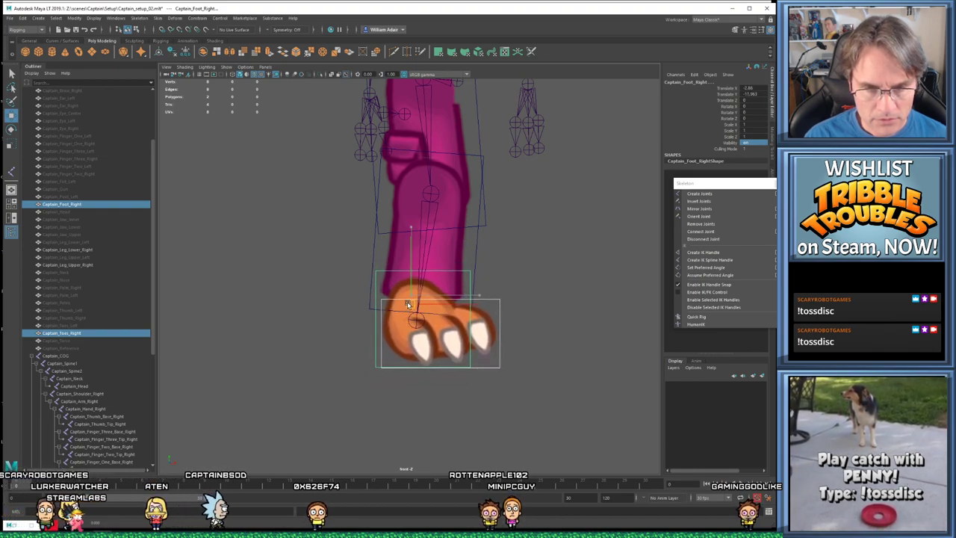
pyautogui.click(401, 380)
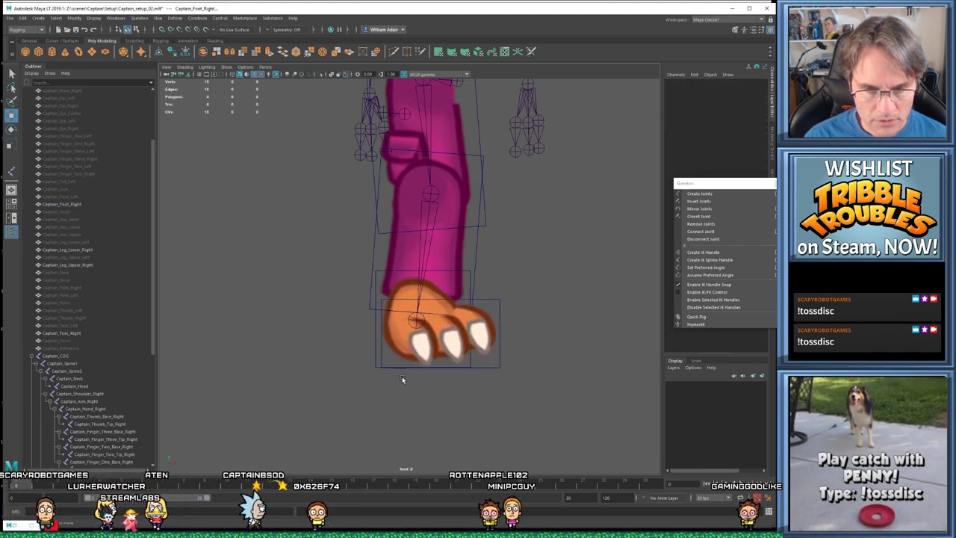
# Rotate joint3 slightly and move it up onto the foot's ankle
pyautogui.click(415, 322)
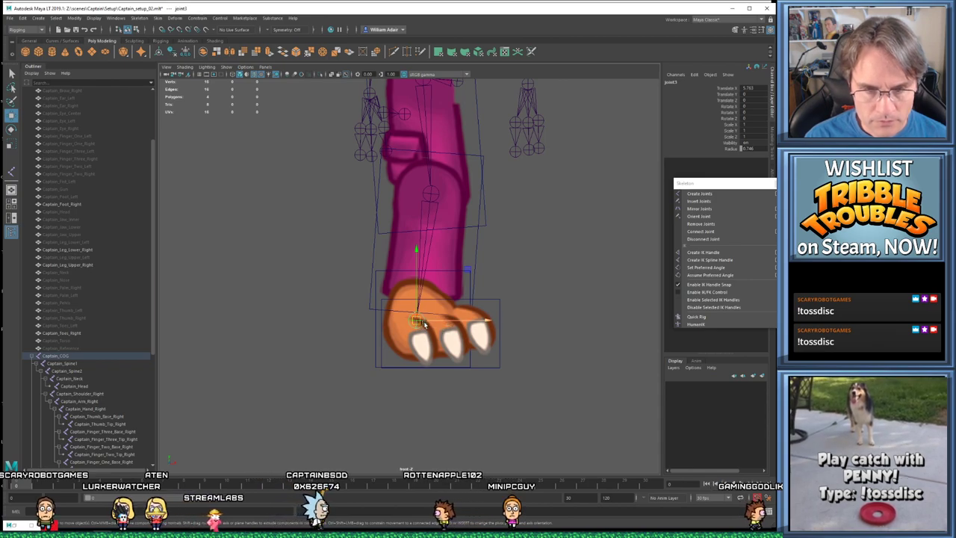
pyautogui.press('e')
pyautogui.moveTo(464, 359); pyautogui.dragTo(482, 349)
pyautogui.press('w')
pyautogui.moveTo(415, 321); pyautogui.dragTo(418, 303)
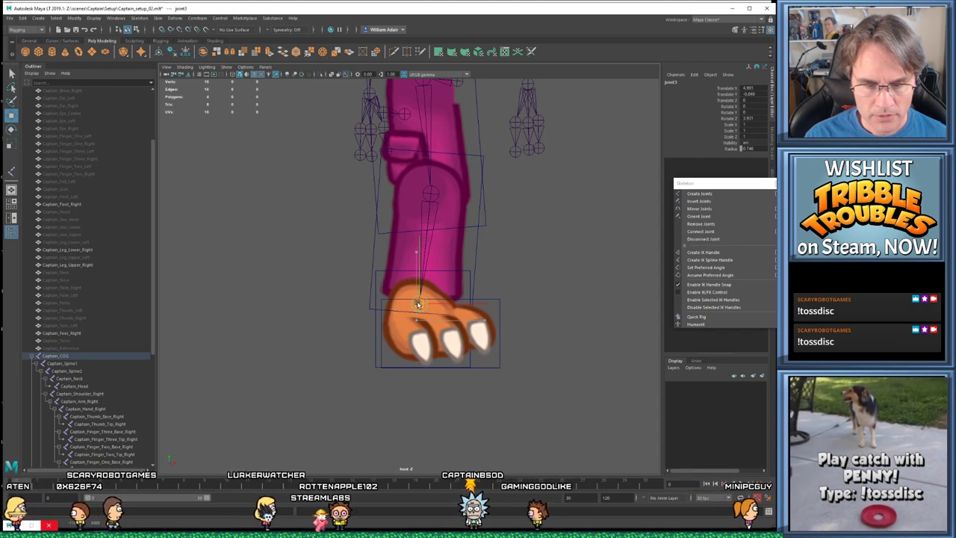
pyautogui.click(458, 362)
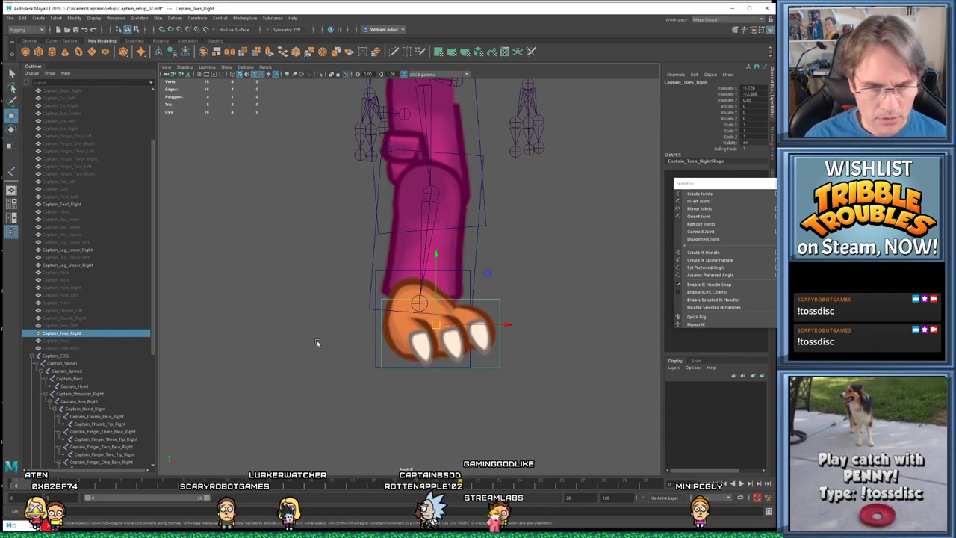
pyautogui.scroll(-5, 119, 383)
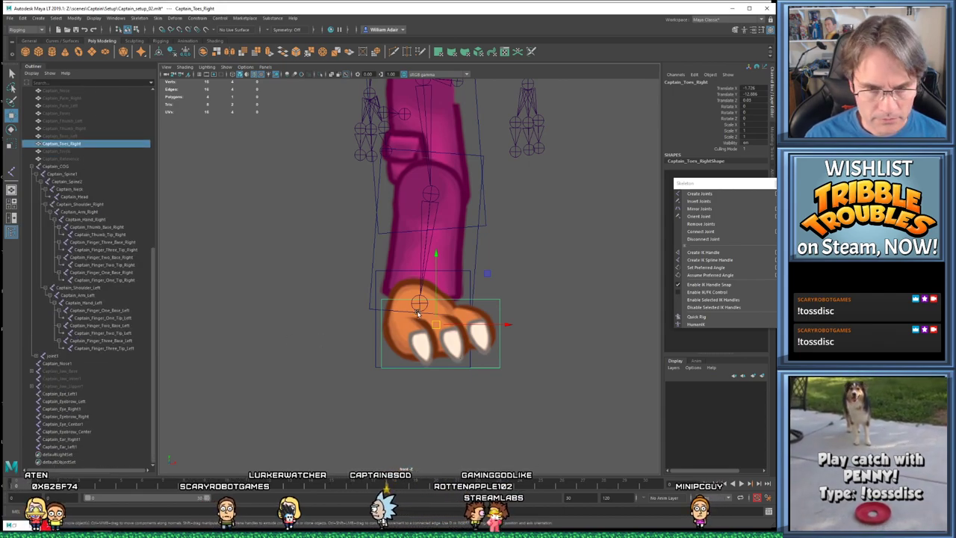
pyautogui.keyDown('alt'); pyautogui.moveTo(458, 170); pyautogui.dragTo(434, 166, button='middle'); pyautogui.keyUp('alt')
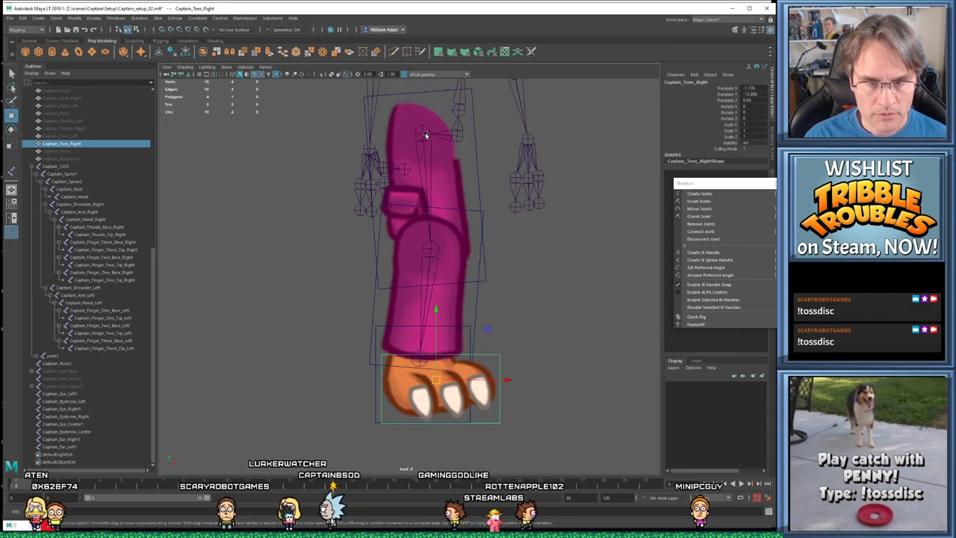
# Name the top joint Captain_Leg_Upper_Right and joint2 Captain_Leg_Lower_Right in the Outliner
pyautogui.click(423, 134)
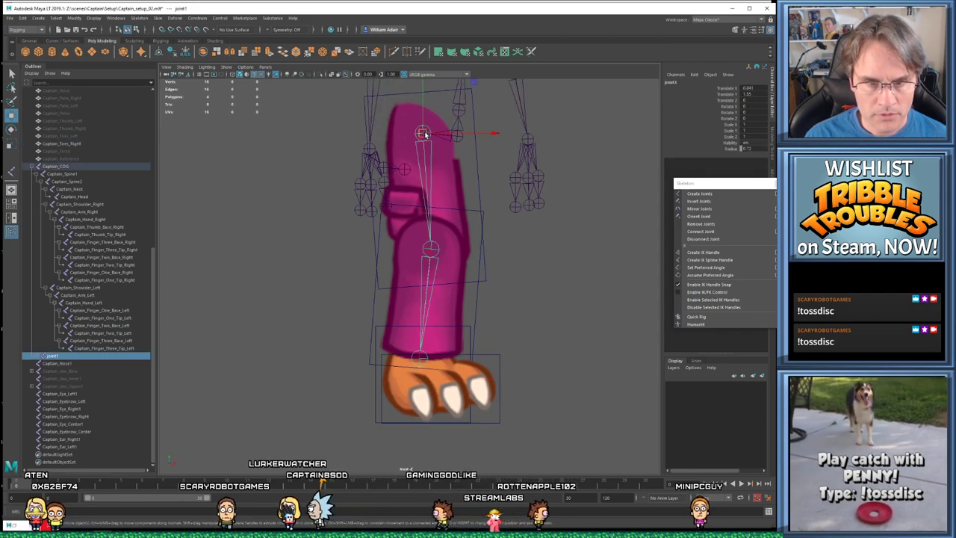
pyautogui.click(48, 357)
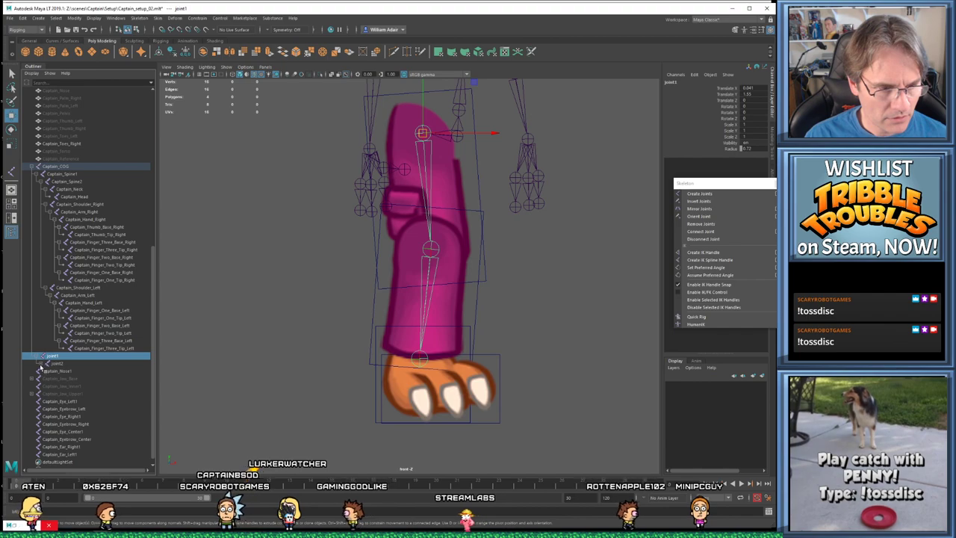
pyautogui.click(41, 363)
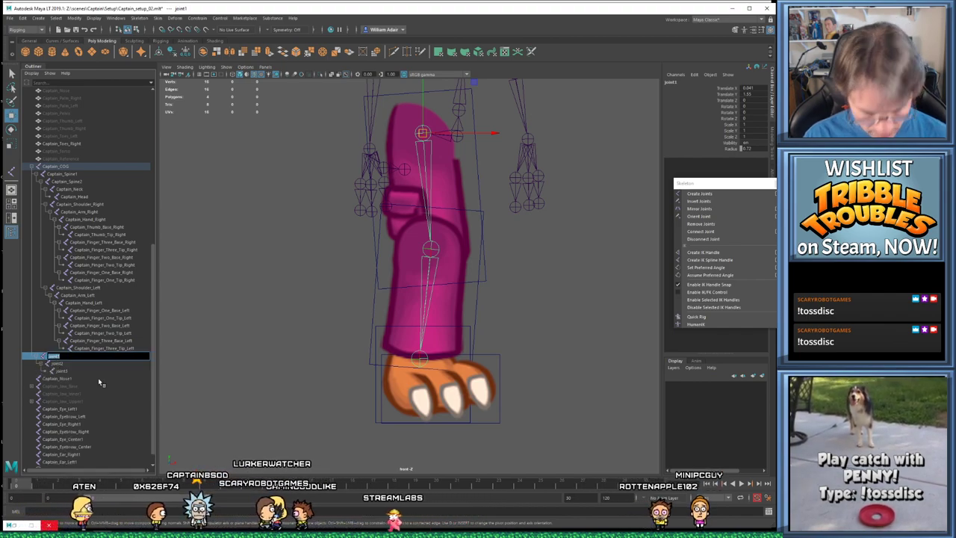
pyautogui.write('Ca')
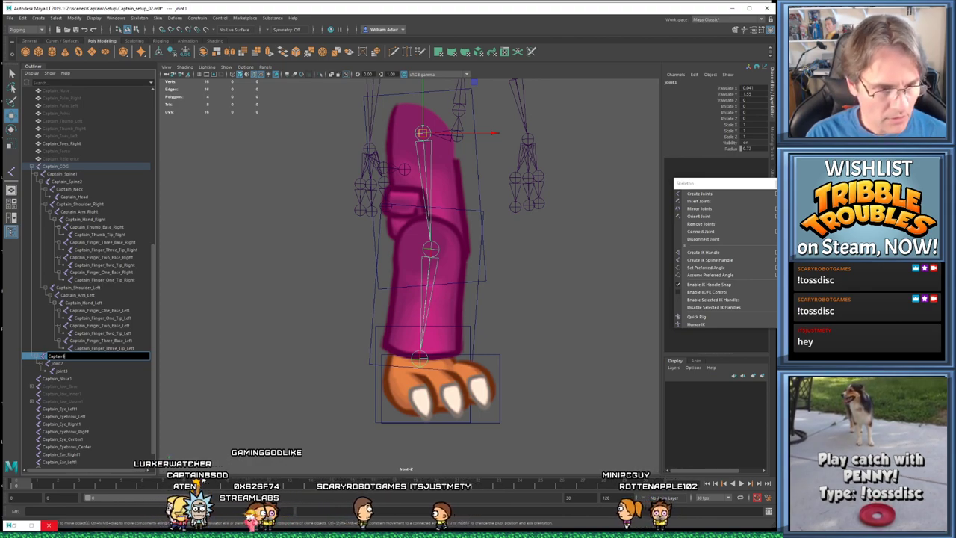
pyautogui.write('ptain_Leg_Upper_Right')
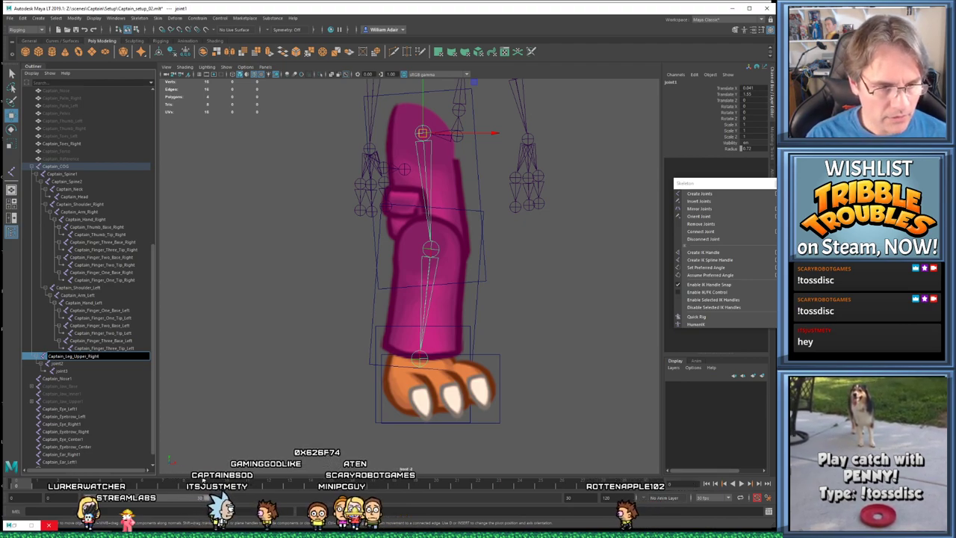
pyautogui.doubleClick(58, 363)
pyautogui.write('Captain_Leg_Upper_Right')
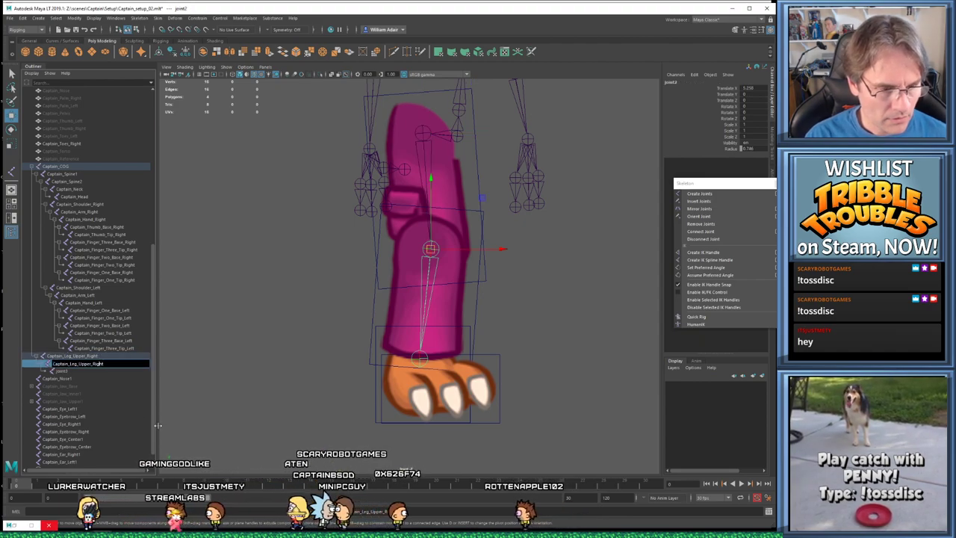
pyautogui.press('Left')
pyautogui.press('Left')
pyautogui.press('Left')
pyautogui.press('Left')
pyautogui.press('Left')
pyautogui.press('Left')
pyautogui.press('BackSpace')
pyautogui.write('ower')
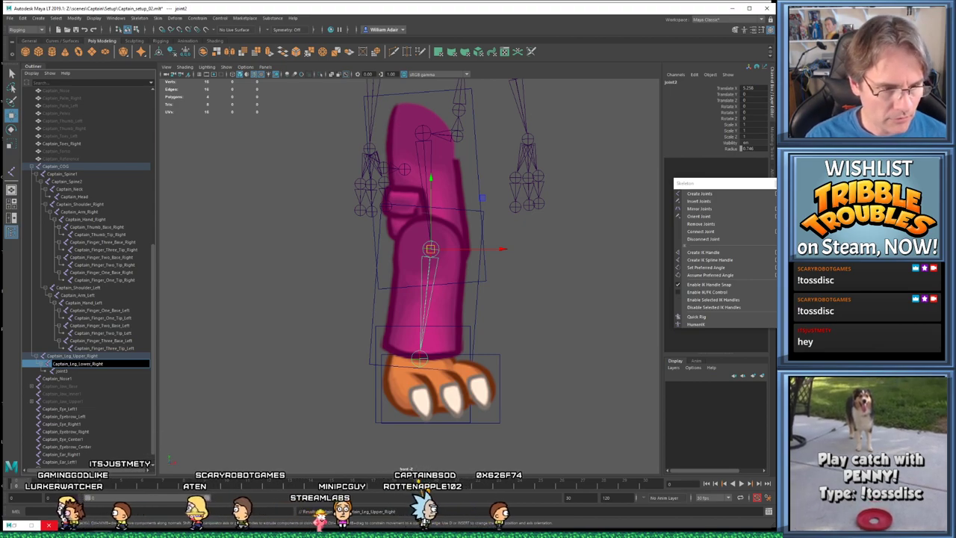
# Rename joint3 to Captain_Foot_Right
pyautogui.doubleClick(64, 371)
pyautogui.write('Captain_Leg_Upper_Right')
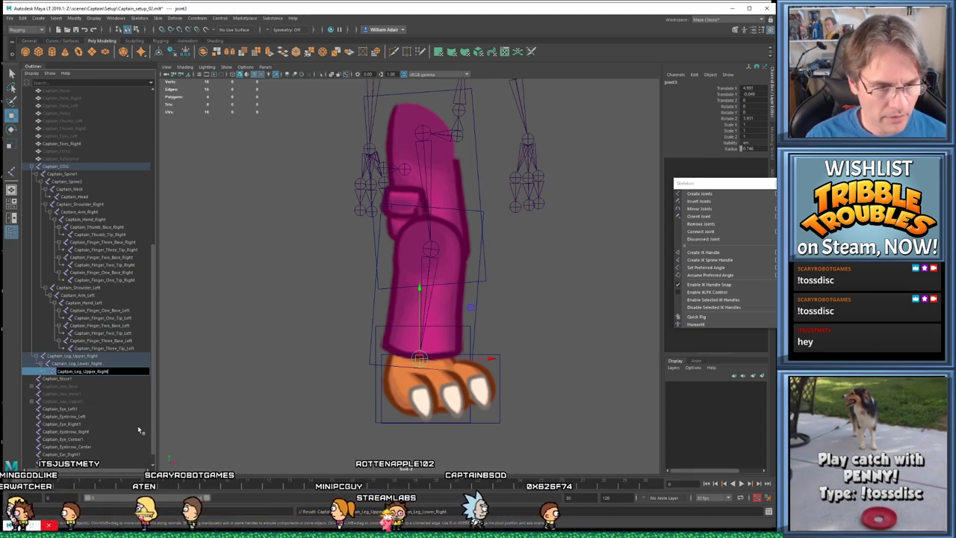
pyautogui.press('Left')
pyautogui.press('Left')
pyautogui.press('Left')
pyautogui.press('Left')
pyautogui.press('Left')
pyautogui.press('Left')
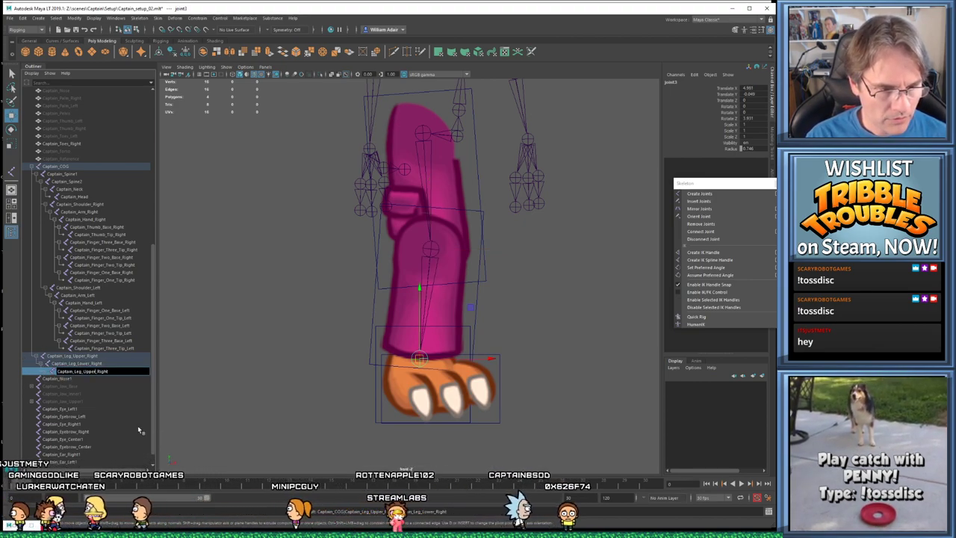
pyautogui.press('BackSpace')
pyautogui.press('BackSpace')
pyautogui.press('BackSpace')
pyautogui.press('BackSpace')
pyautogui.press('BackSpace')
pyautogui.press('BackSpace')
pyautogui.press('BackSpace')
pyautogui.press('BackSpace')
pyautogui.press('BackSpace')
pyautogui.write('Foot')
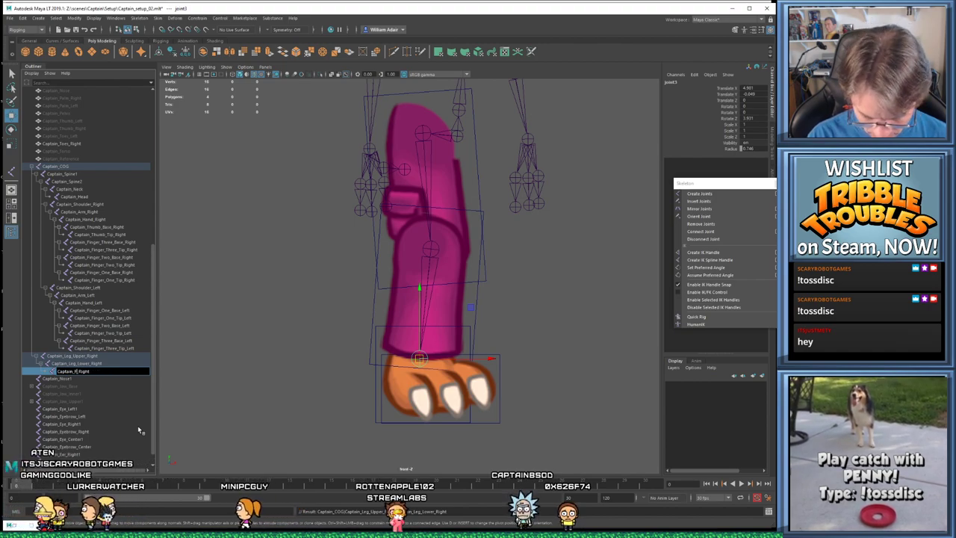
pyautogui.press('Return')
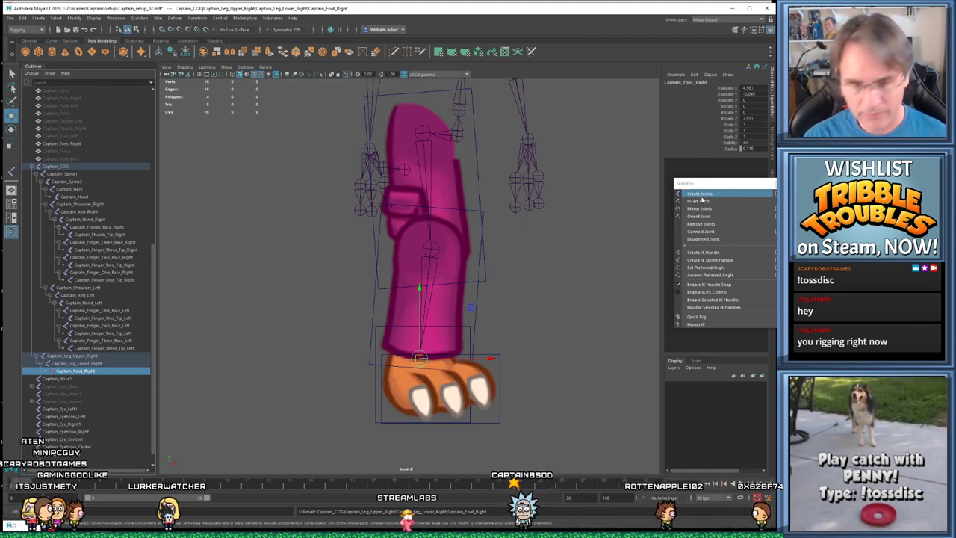
# Zoom and pan the perspective view to frame the right leg and foot up close
pyautogui.scroll(-5, 497, 192)
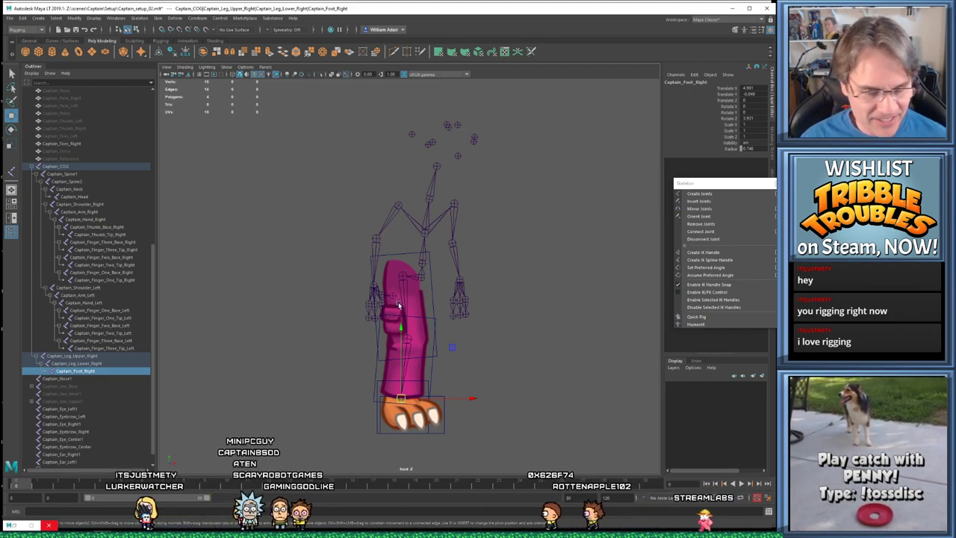
pyautogui.keyDown('alt'); pyautogui.moveTo(399, 305); pyautogui.dragTo(380, 284, button='middle'); pyautogui.keyUp('alt')
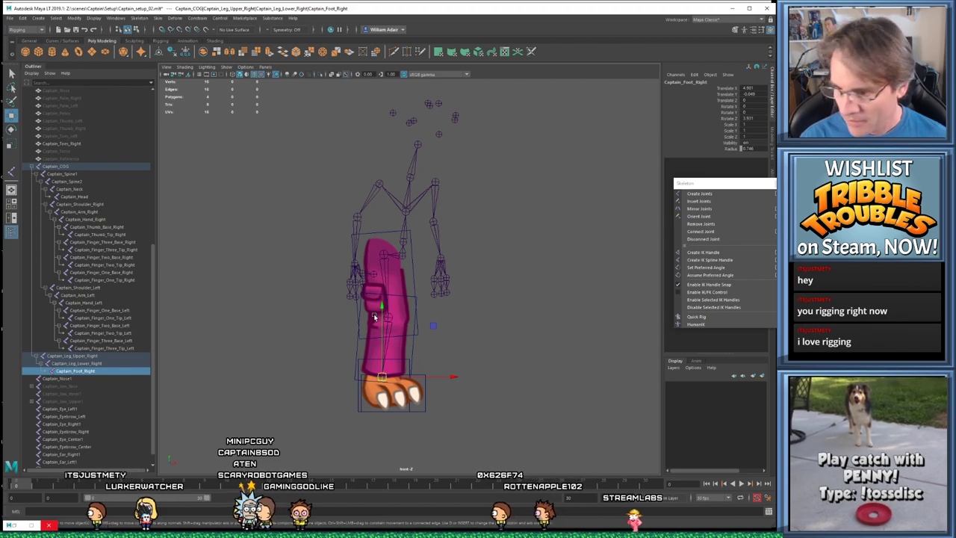
pyautogui.scroll(1, 374, 317)
pyautogui.keyDown('alt'); pyautogui.moveTo(369, 316); pyautogui.dragTo(389, 286, button='middle'); pyautogui.keyUp('alt')
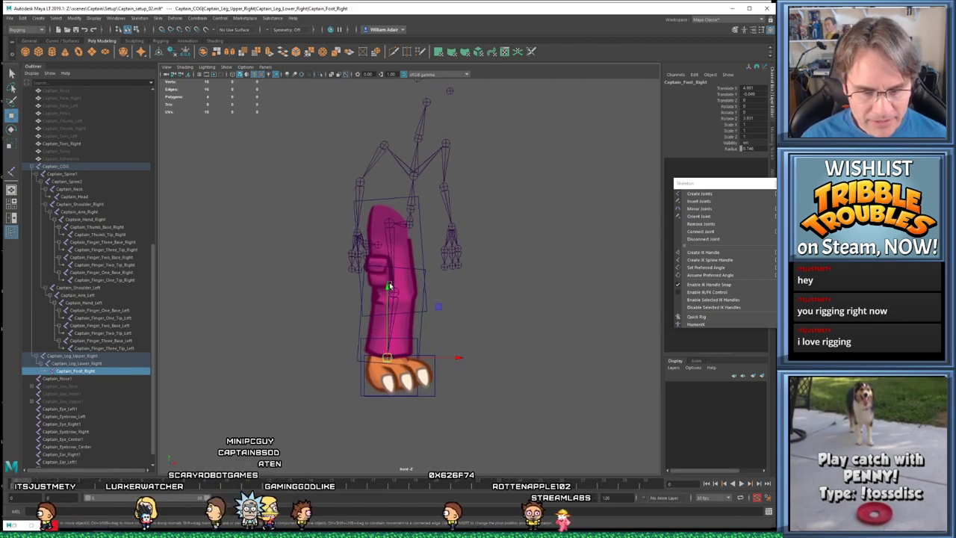
pyautogui.scroll(2, 356, 316)
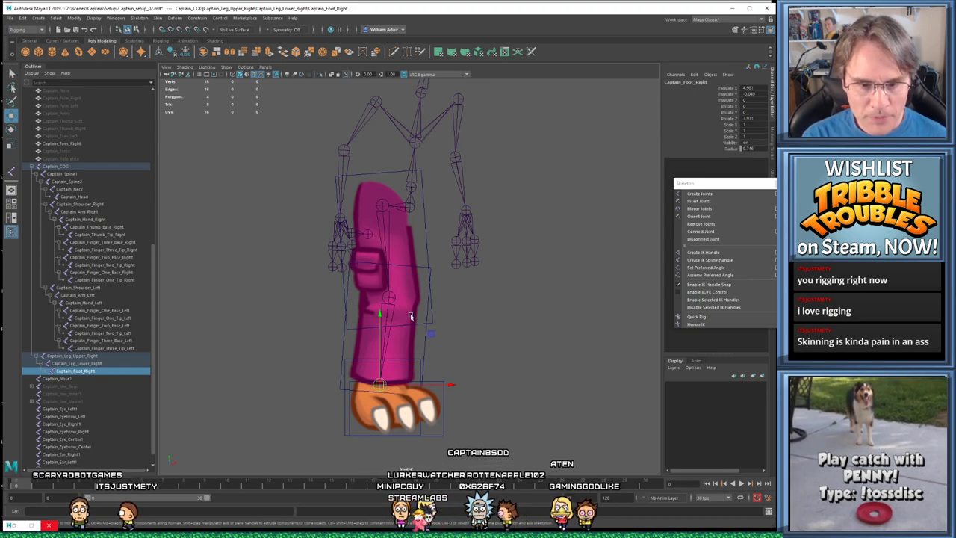
pyautogui.keyDown('alt'); pyautogui.moveTo(387, 280); pyautogui.dragTo(443, 216); pyautogui.keyUp('alt')
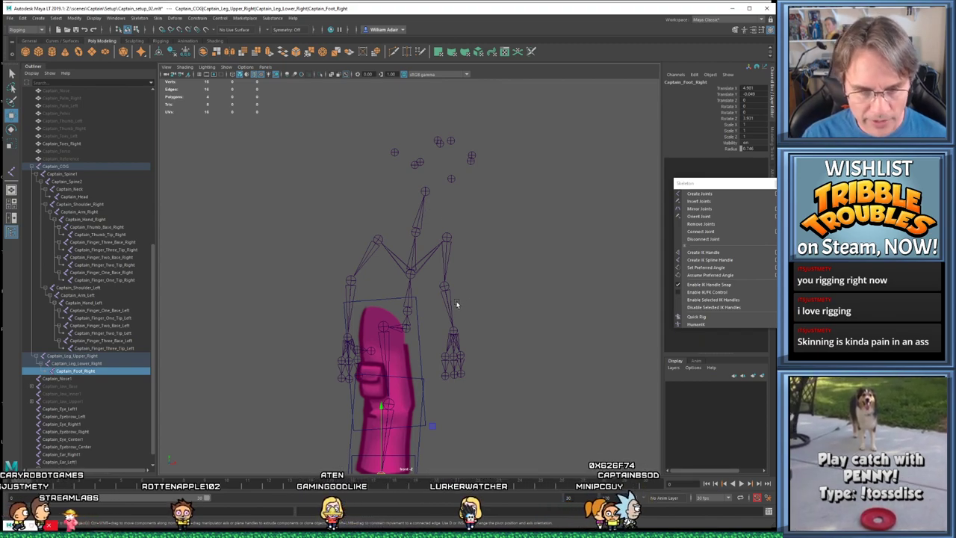
pyautogui.keyDown('alt'); pyautogui.moveTo(455, 306); pyautogui.dragTo(452, 221, button='middle'); pyautogui.keyUp('alt')
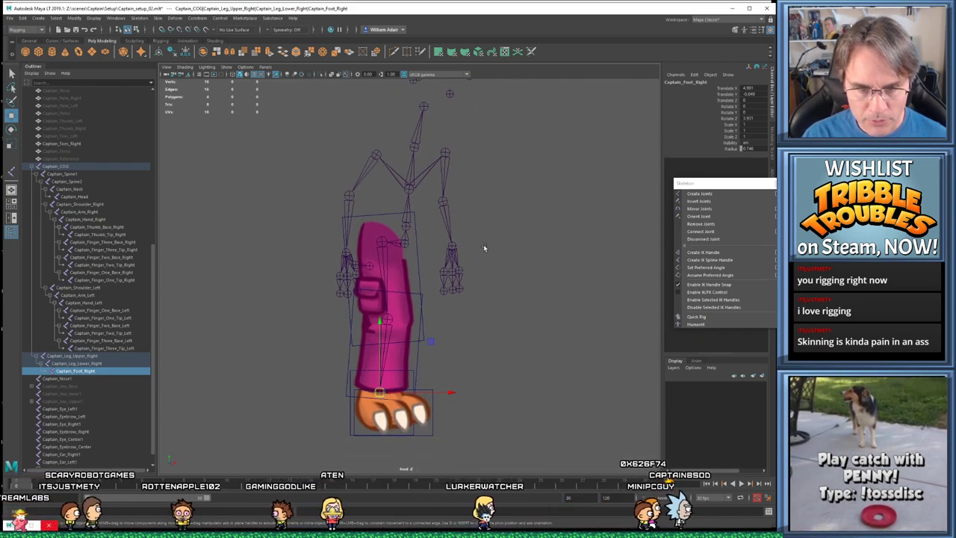
pyautogui.keyDown('alt'); pyautogui.moveTo(458, 316); pyautogui.dragTo(467, 262, button='middle'); pyautogui.keyUp('alt')
pyautogui.scroll(4, 455, 298)
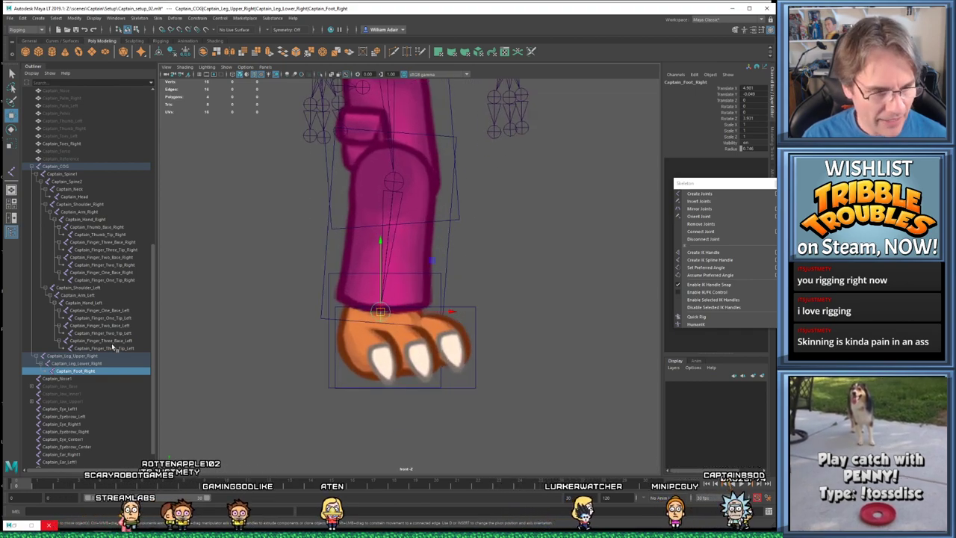
# Add a toe joint on the right foot, built from the Captain_Foot_Right joint
pyautogui.click(698, 193)
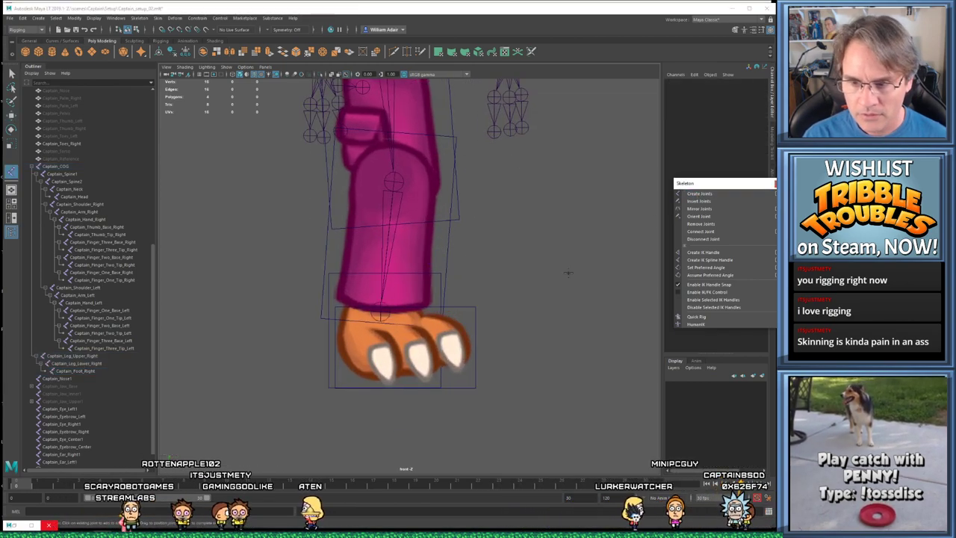
pyautogui.click(143, 370)
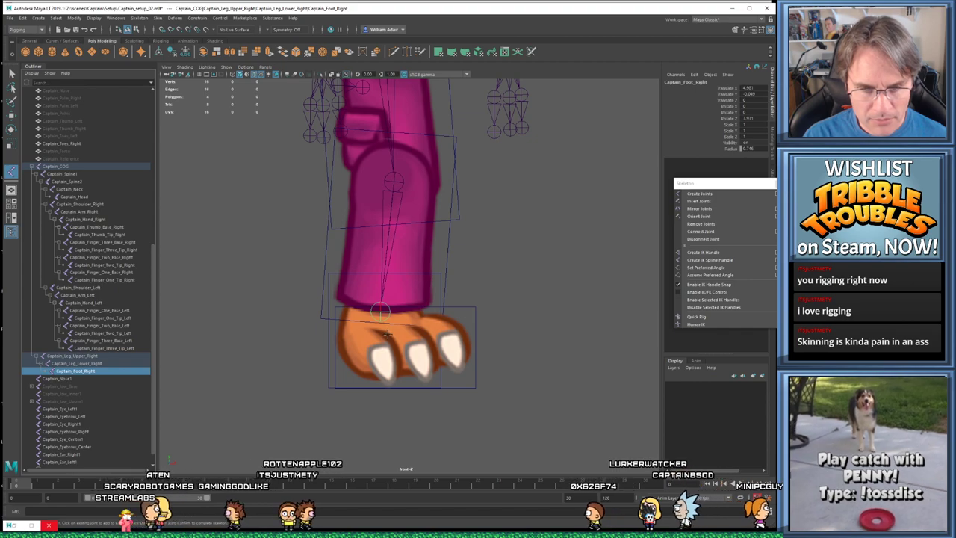
pyautogui.click(386, 334)
pyautogui.press('w')
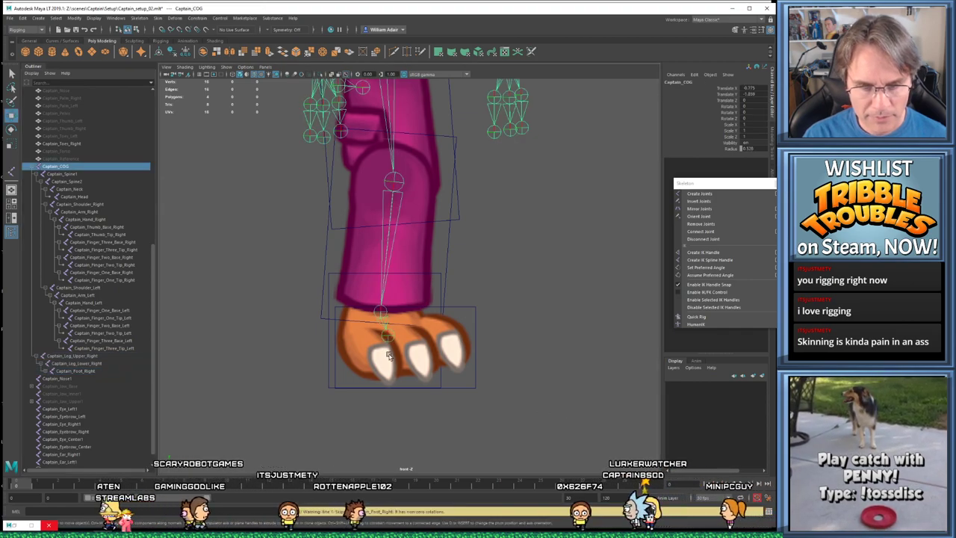
pyautogui.hotkey('ctrl', 'z')
pyautogui.hotkey('ctrl', 'z')
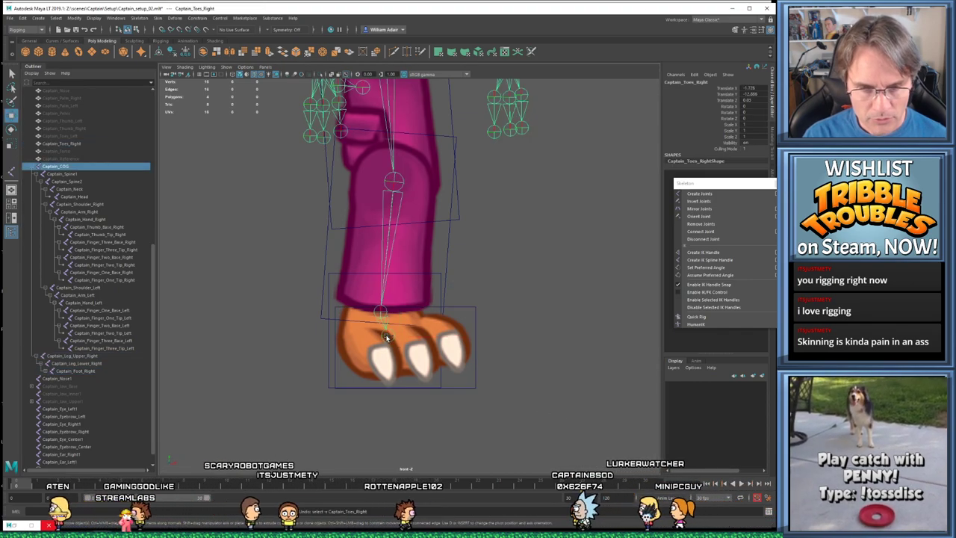
pyautogui.hotkey('ctrl', 'z')
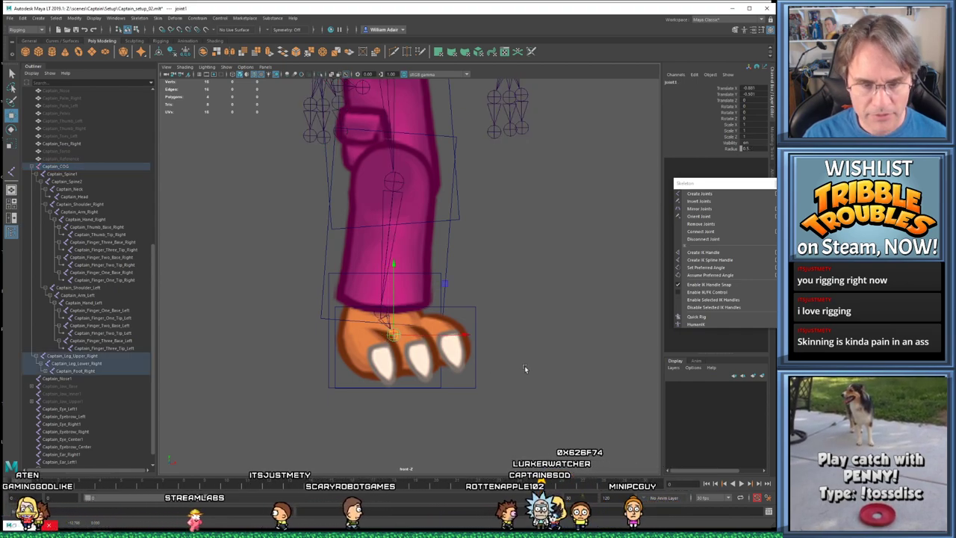
# Select the lower leg and toes sprite pieces and set their Visibility to 0
pyautogui.scroll(-3, 524, 365)
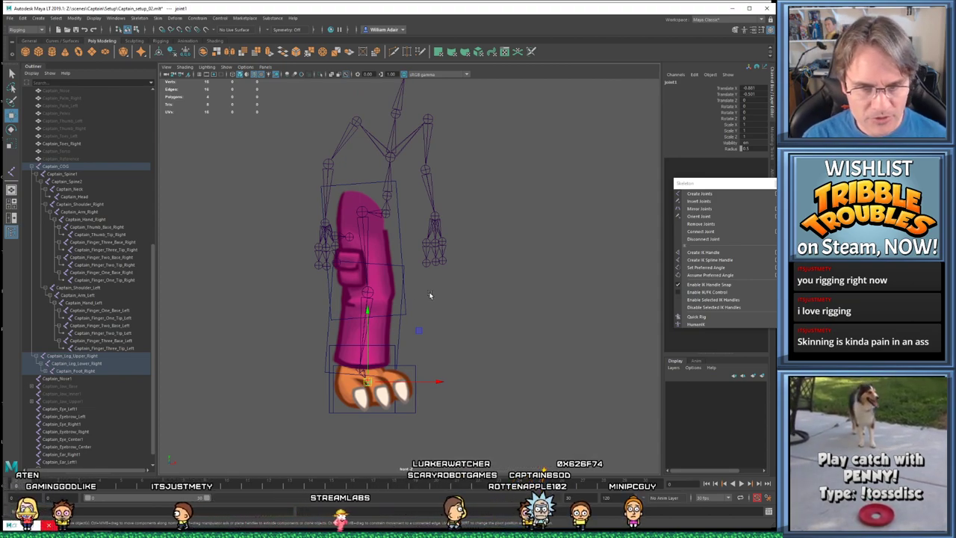
pyautogui.keyDown('alt'); pyautogui.moveTo(429, 299); pyautogui.dragTo(459, 327, button='middle'); pyautogui.keyUp('alt')
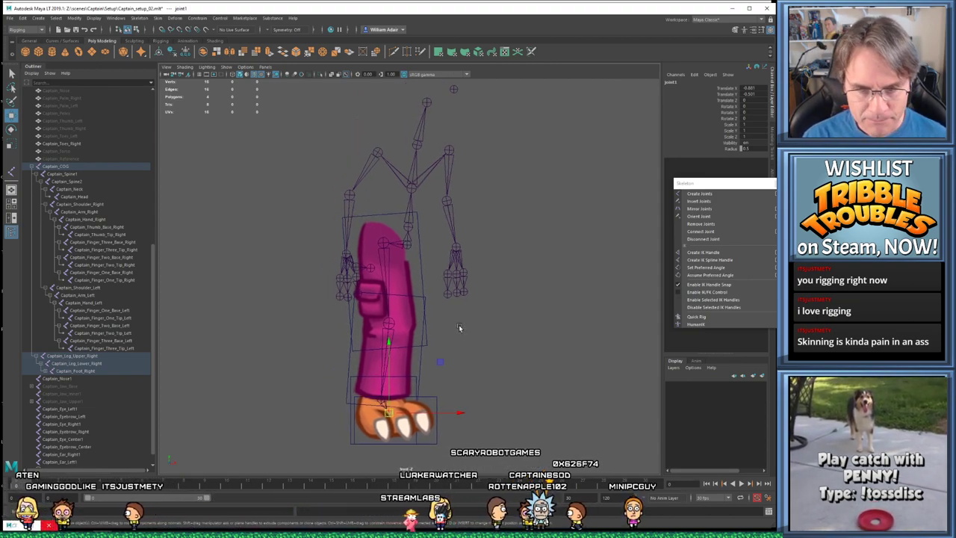
pyautogui.click(491, 359)
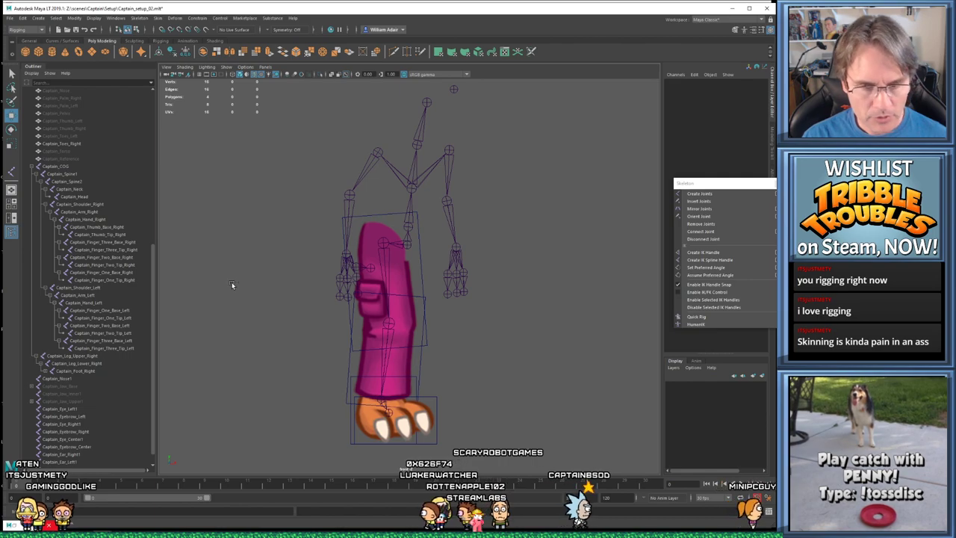
pyautogui.click(423, 290)
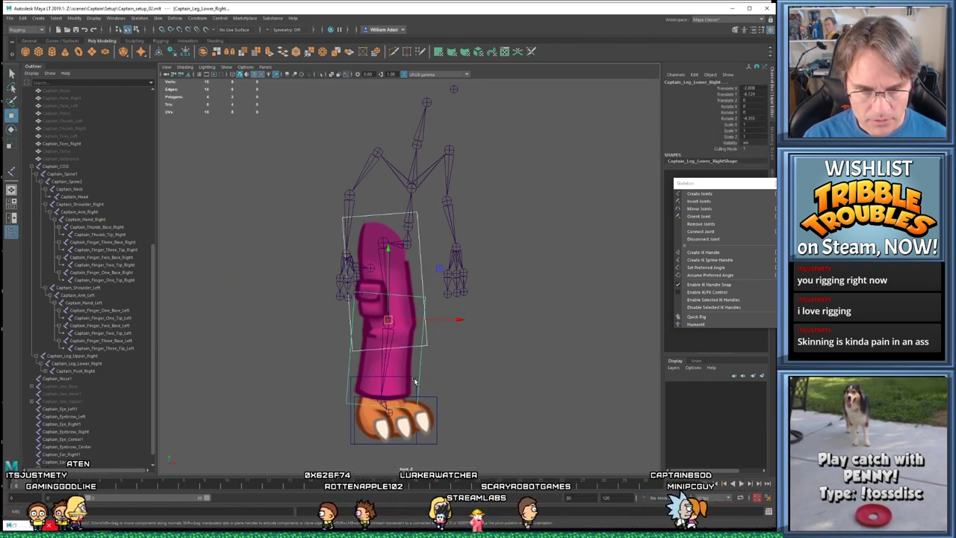
pyautogui.click(434, 403)
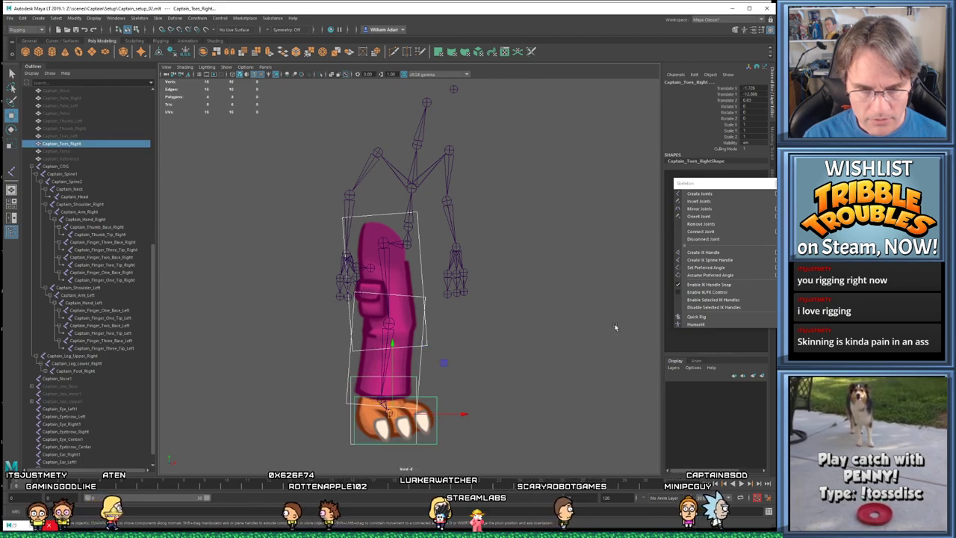
pyautogui.click(747, 143)
pyautogui.write('0')
pyautogui.press('Return')
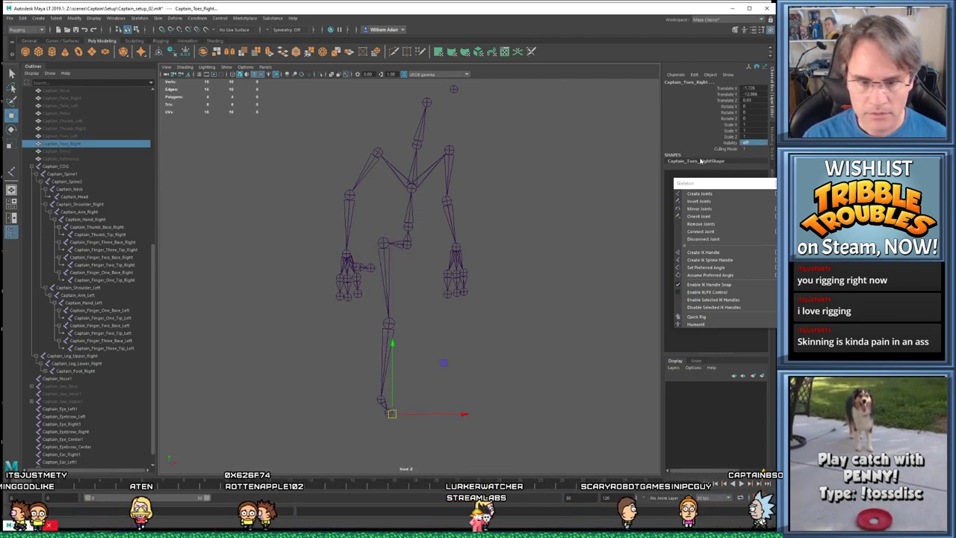
# Select the left upper leg, lower leg, foot and toes sprites and turn their Visibility back on
pyautogui.click(457, 255)
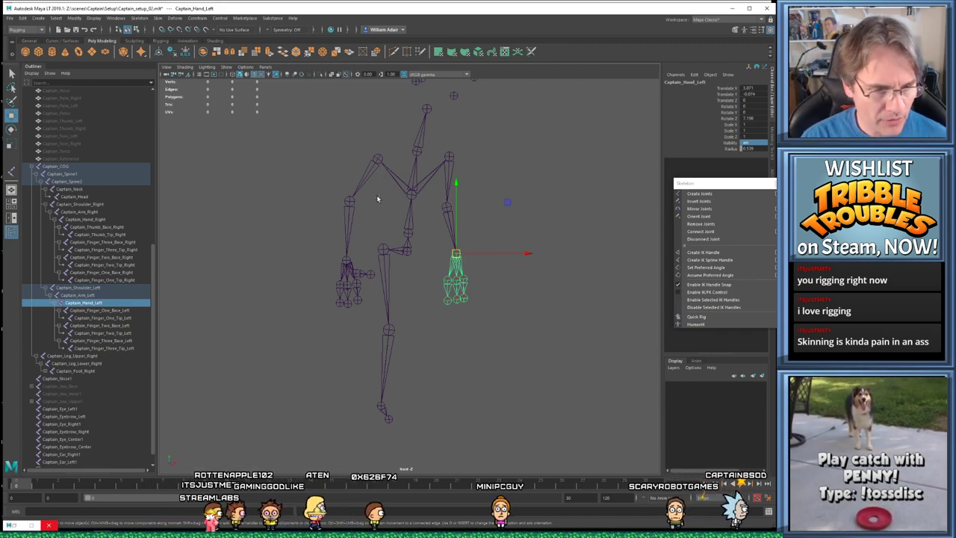
pyautogui.scroll(10, 112, 140)
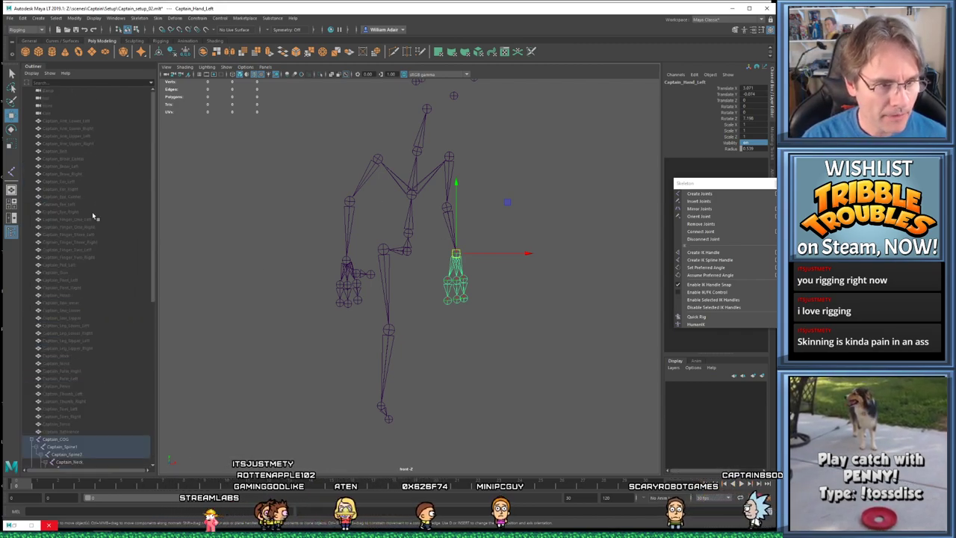
pyautogui.scroll(-2, 93, 302)
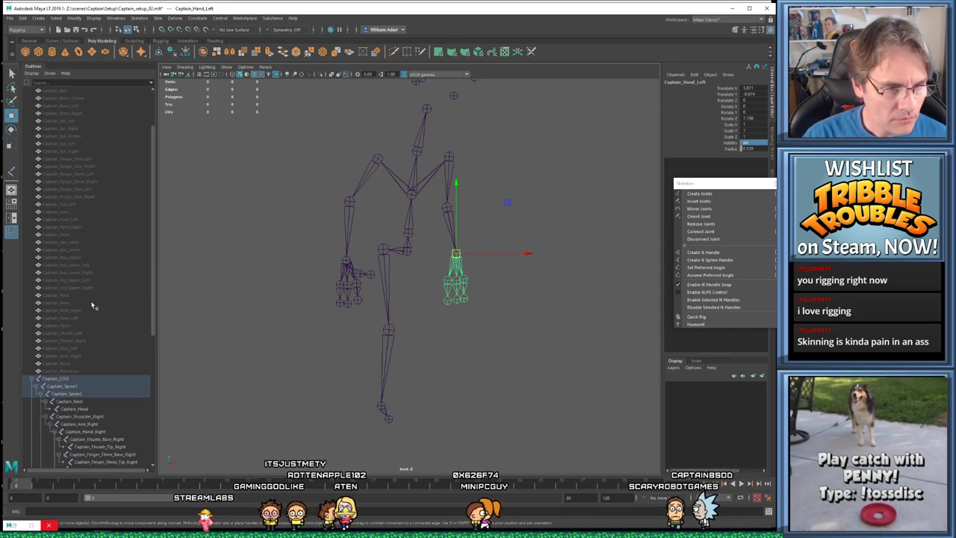
pyautogui.click(83, 265)
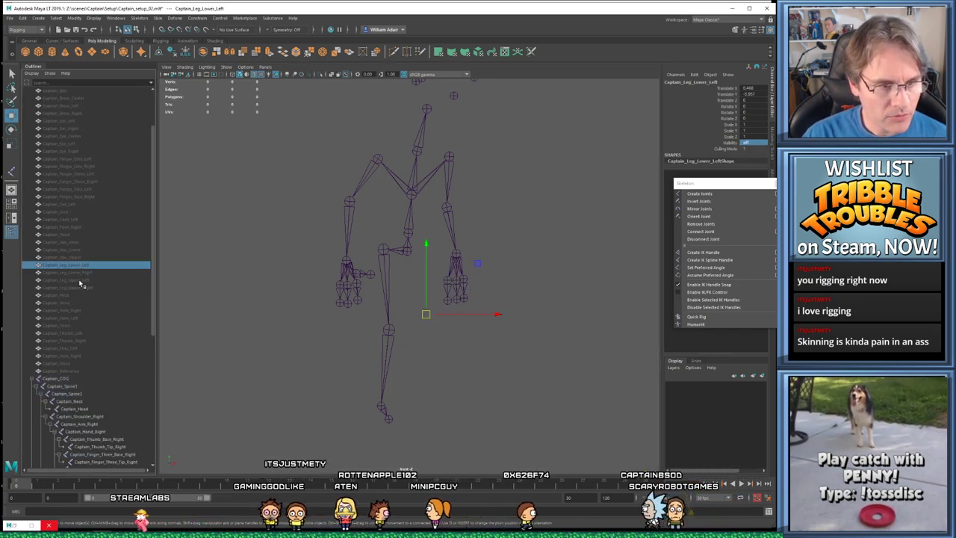
pyautogui.keyDown('ctrl'); pyautogui.click(80, 280); pyautogui.keyUp('ctrl')
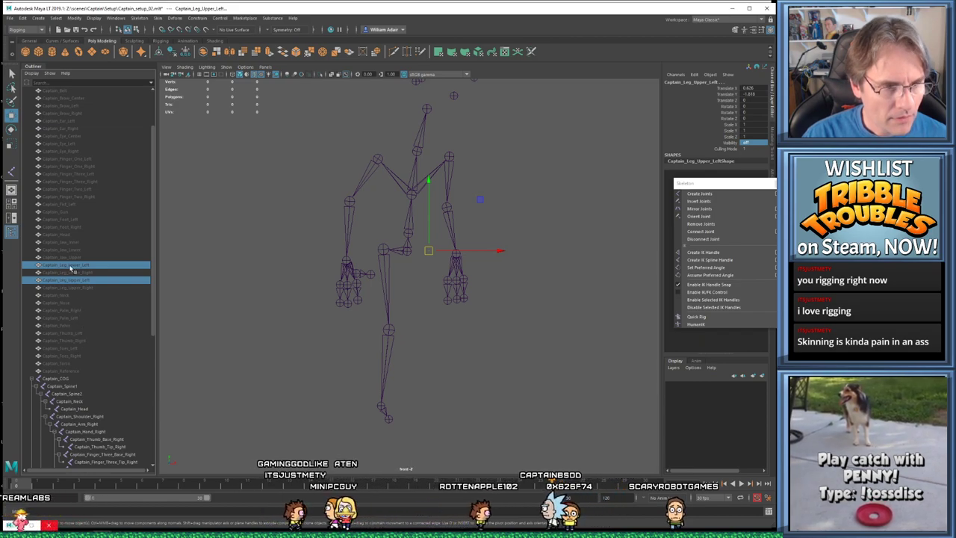
pyautogui.keyDown('ctrl'); pyautogui.click(78, 218); pyautogui.keyUp('ctrl')
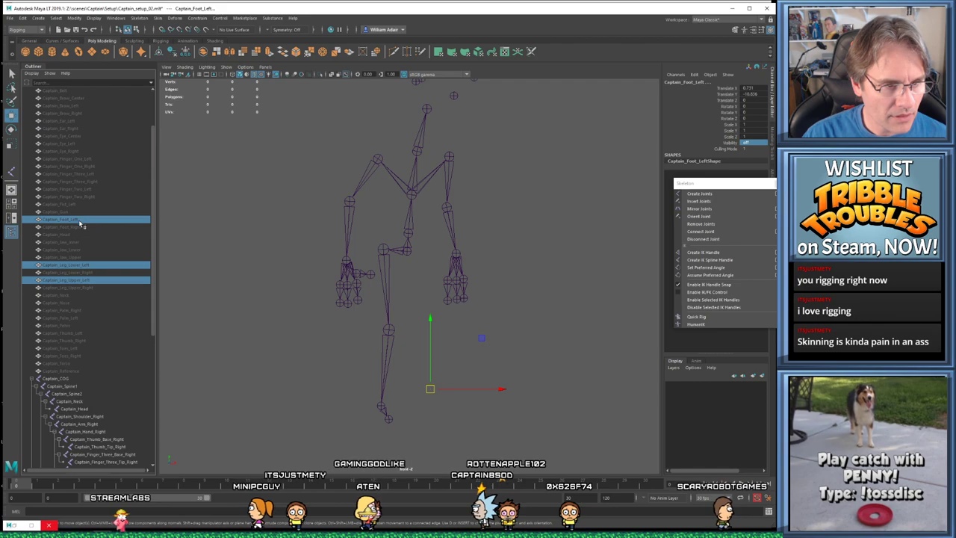
pyautogui.keyDown('ctrl'); pyautogui.click(82, 348); pyautogui.keyUp('ctrl')
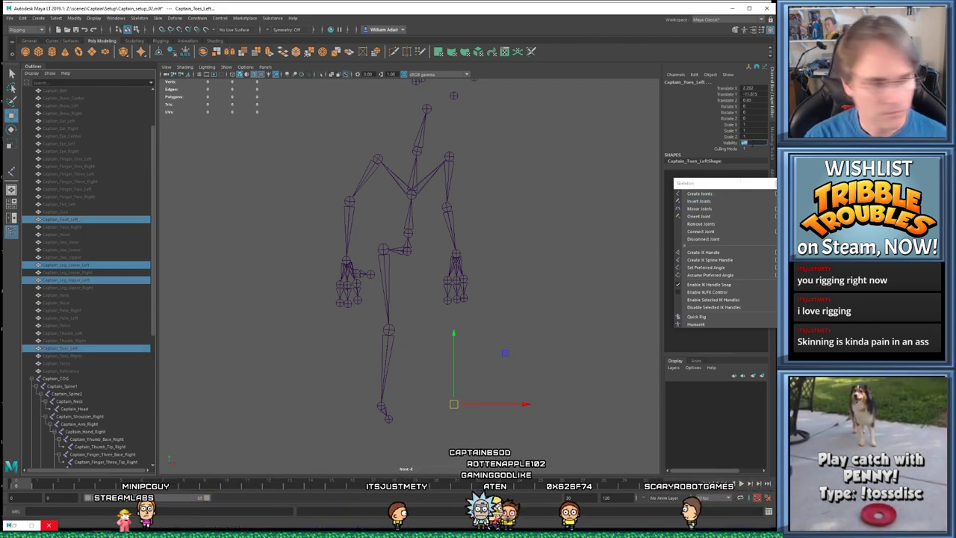
pyautogui.press('Return')
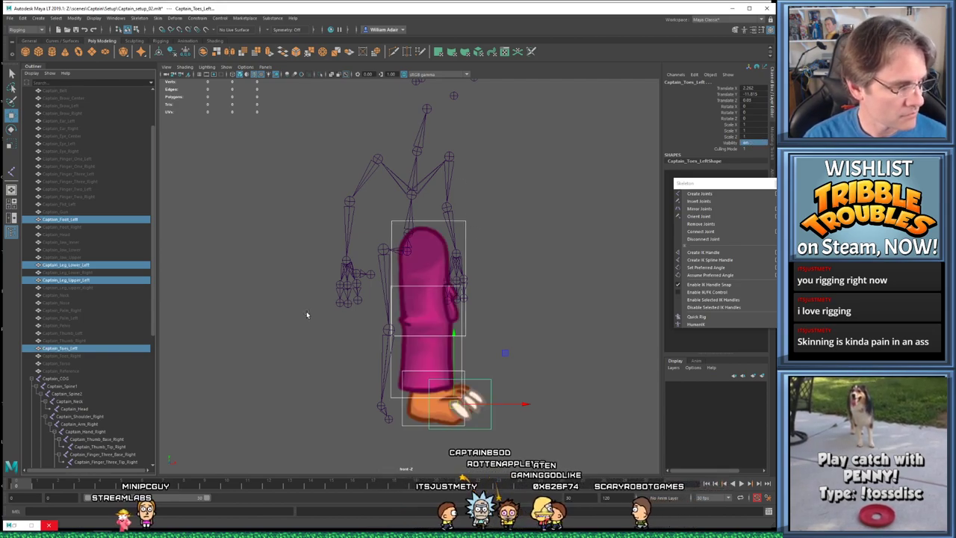
pyautogui.keyDown('alt'); pyautogui.moveTo(409, 323); pyautogui.dragTo(409, 301, button='middle'); pyautogui.keyUp('alt')
pyautogui.click(520, 269)
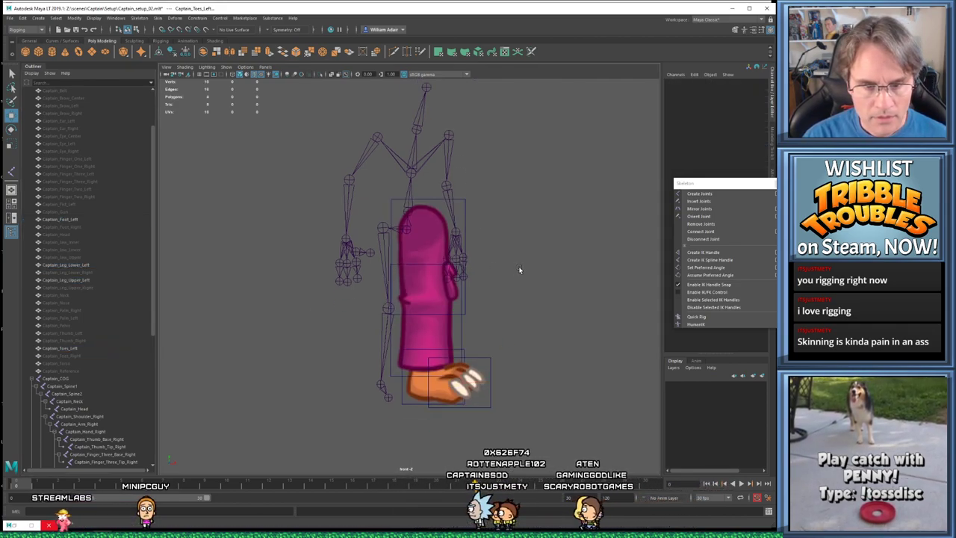
pyautogui.scroll(2, 437, 241)
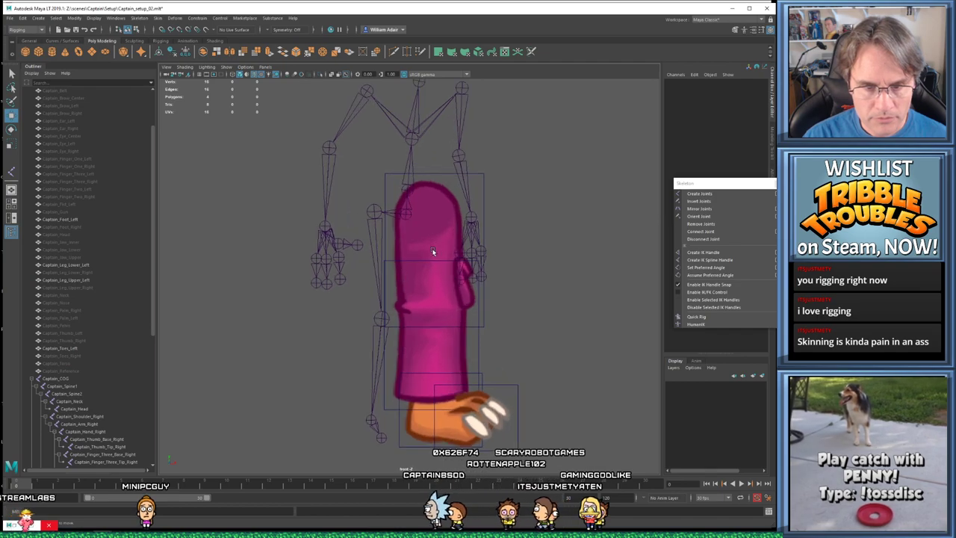
pyautogui.scroll(1, 429, 194)
# Rotate Captain_Leg_Upper_Left slightly, about 5° in Z
pyautogui.click(401, 184)
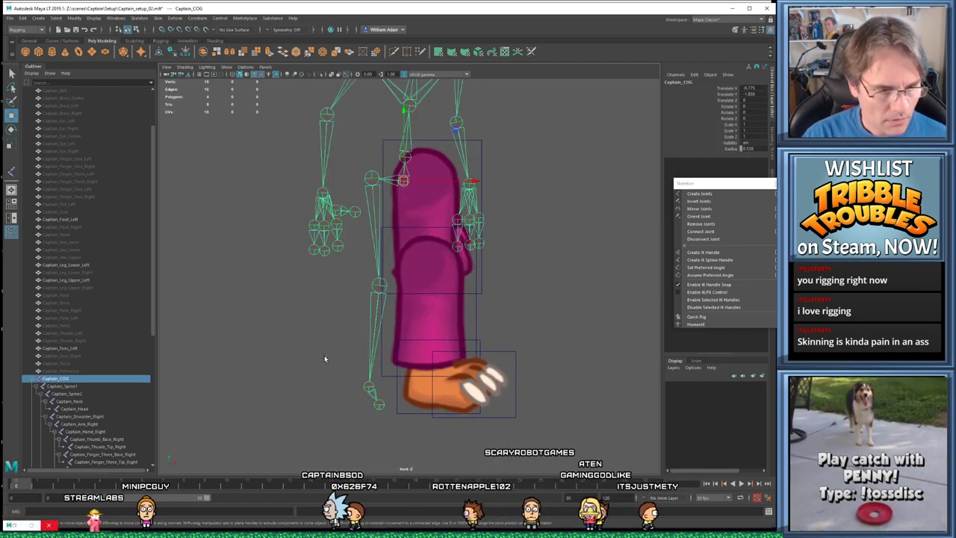
pyautogui.click(705, 195)
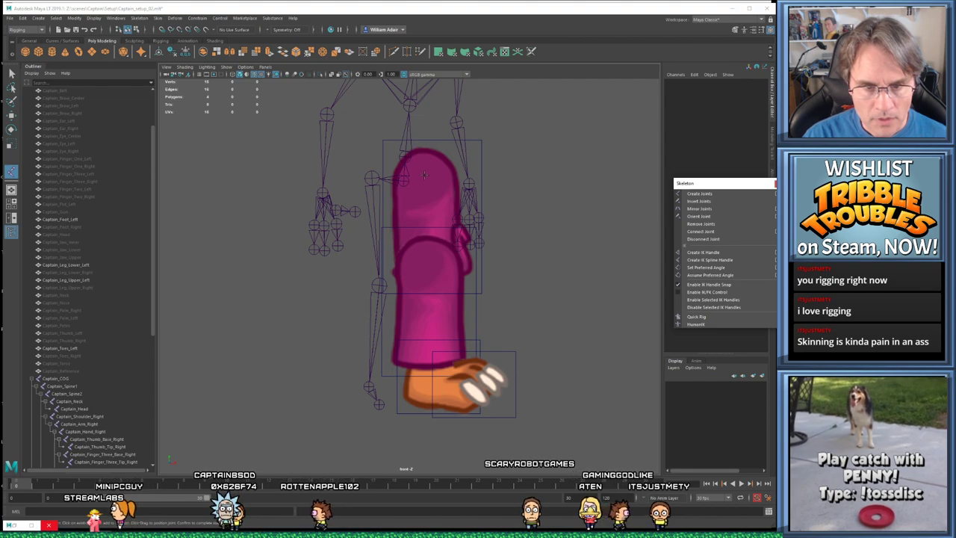
pyautogui.press('w')
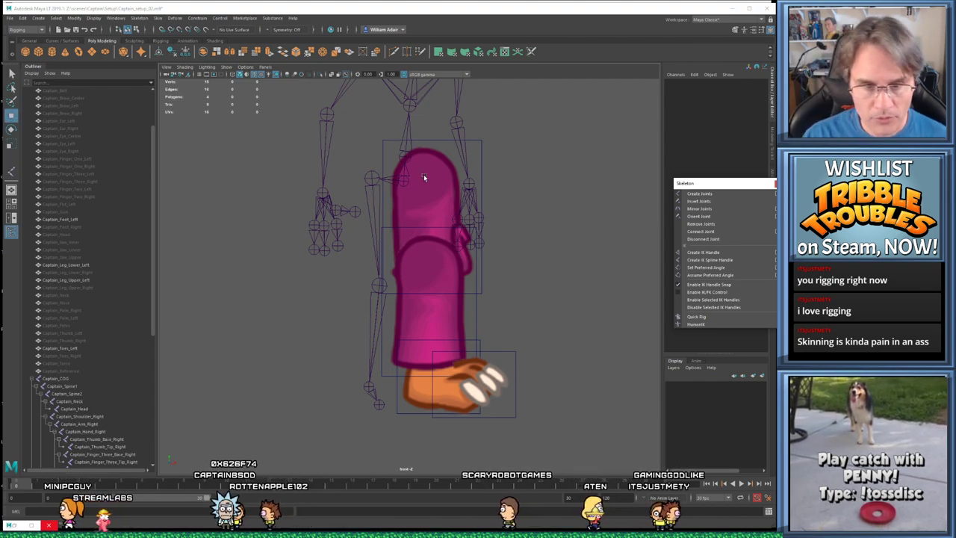
pyautogui.click(426, 179)
pyautogui.press('e')
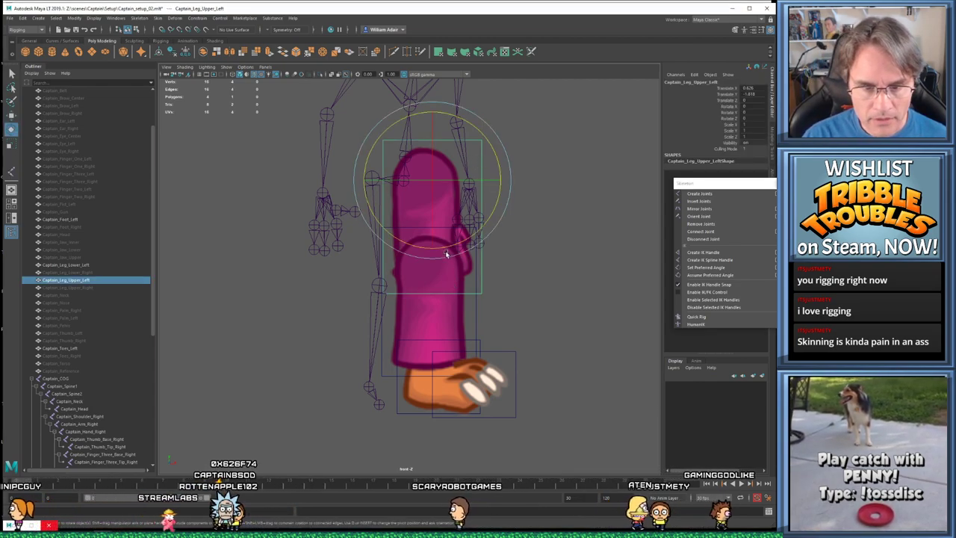
pyautogui.moveTo(446, 253); pyautogui.dragTo(473, 269)
# Counter-rotate Captain_Leg_Lower_Left about -5°, then revert its Translate Z to 0
pyautogui.press('Down')
pyautogui.press('w')
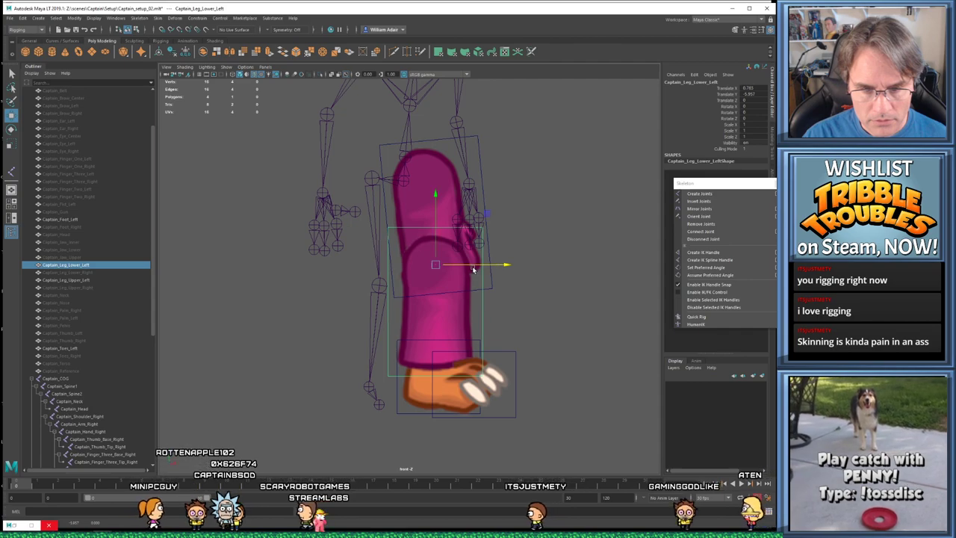
pyautogui.press('e')
pyautogui.moveTo(486, 314); pyautogui.dragTo(472, 266)
pyautogui.press('w')
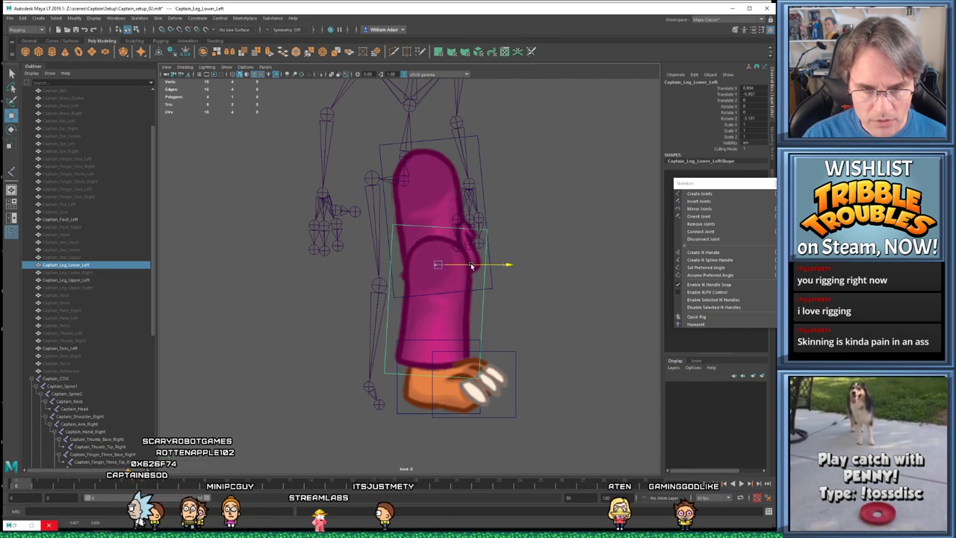
pyautogui.moveTo(472, 265); pyautogui.dragTo(473, 266)
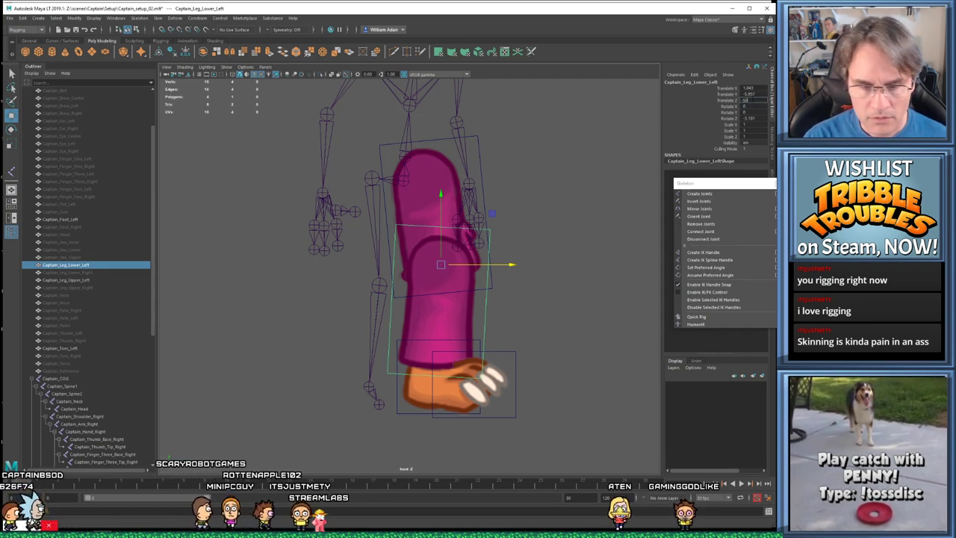
pyautogui.press('Return')
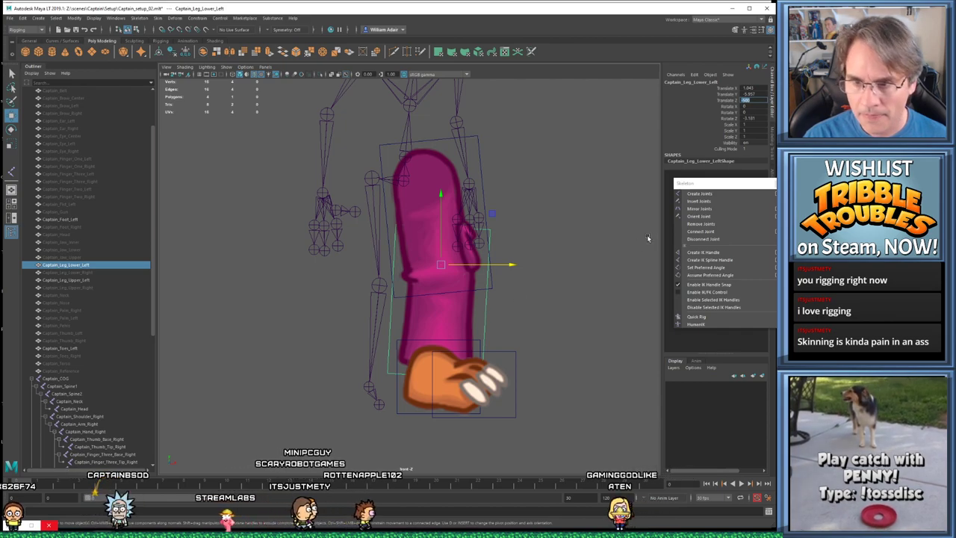
pyautogui.hotkey('ctrl', 'z')
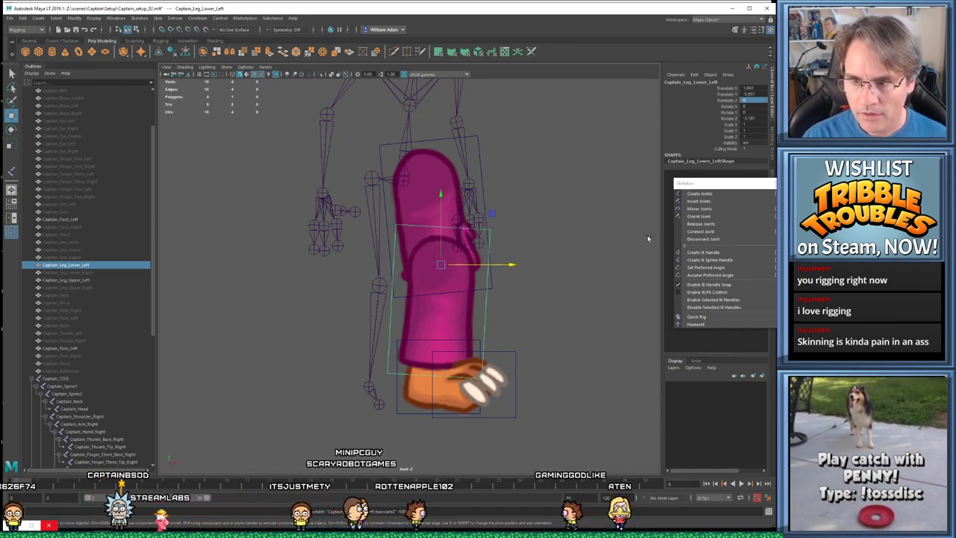
# Set Captain_Leg_Upper_Left's Translate Z to 100, then deselect it
pyautogui.press('Up')
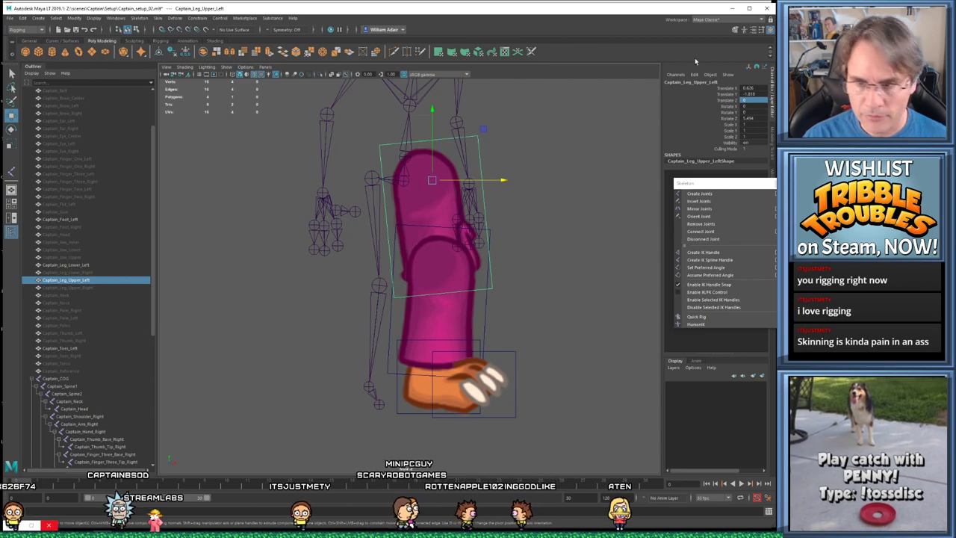
pyautogui.write('100')
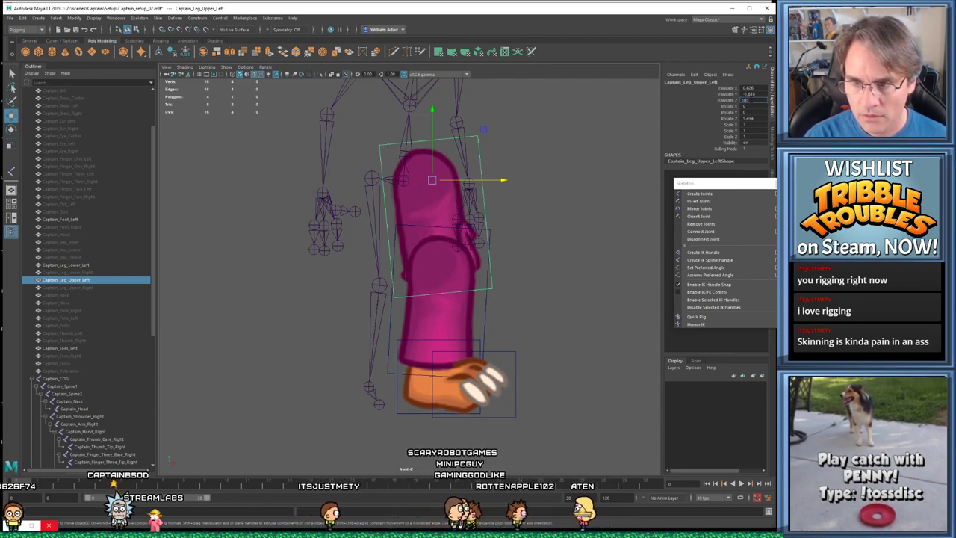
pyautogui.press('Return')
pyautogui.click(529, 317)
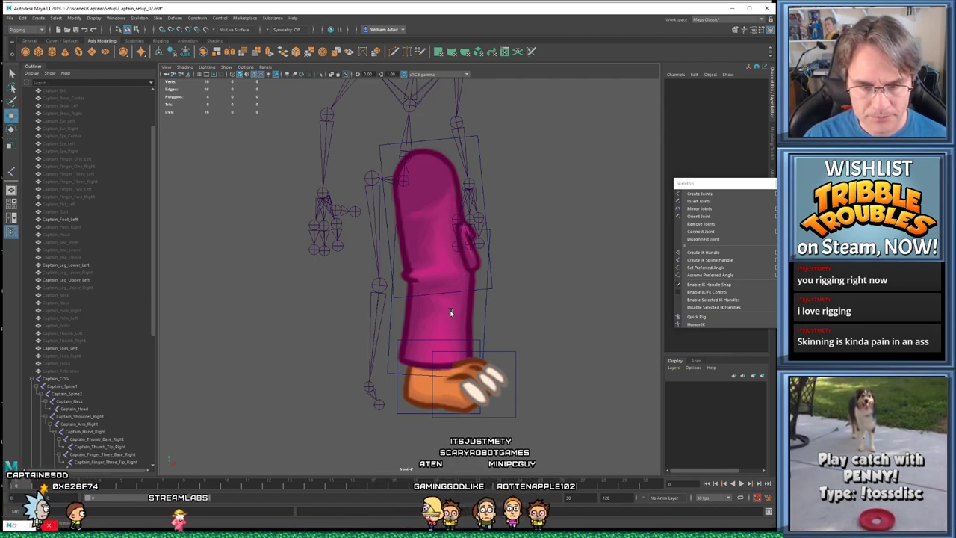
pyautogui.click(450, 311)
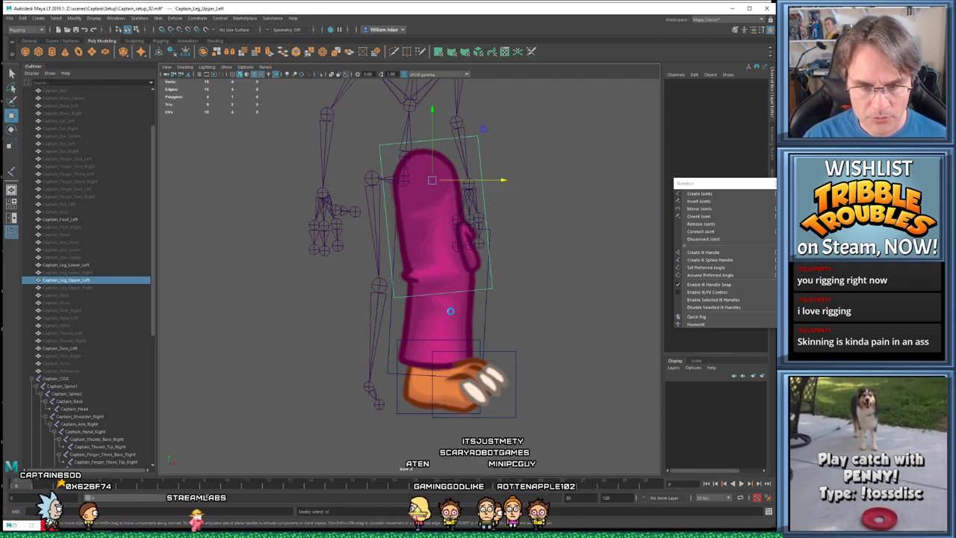
pyautogui.click(557, 310)
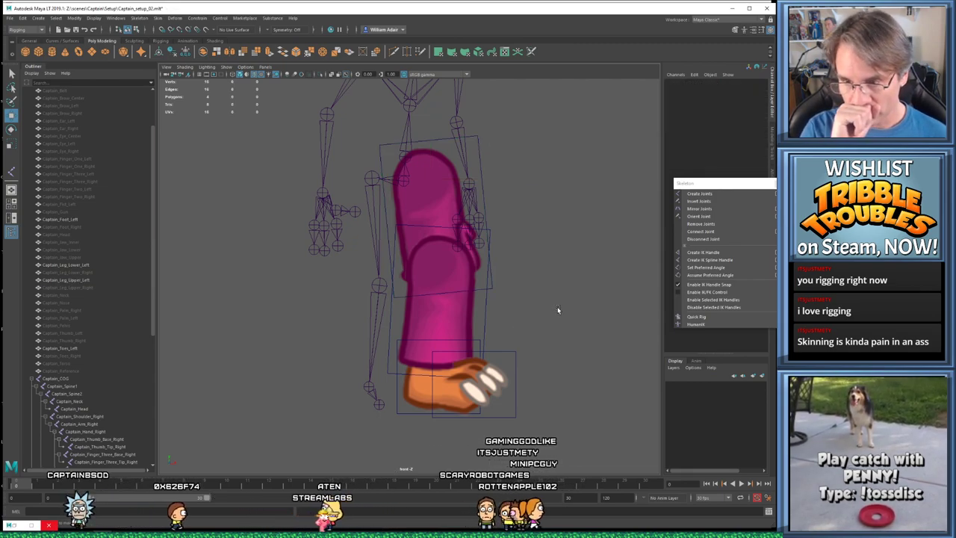
# Start a new joint chain with joints at the left hip and knee
pyautogui.click(699, 193)
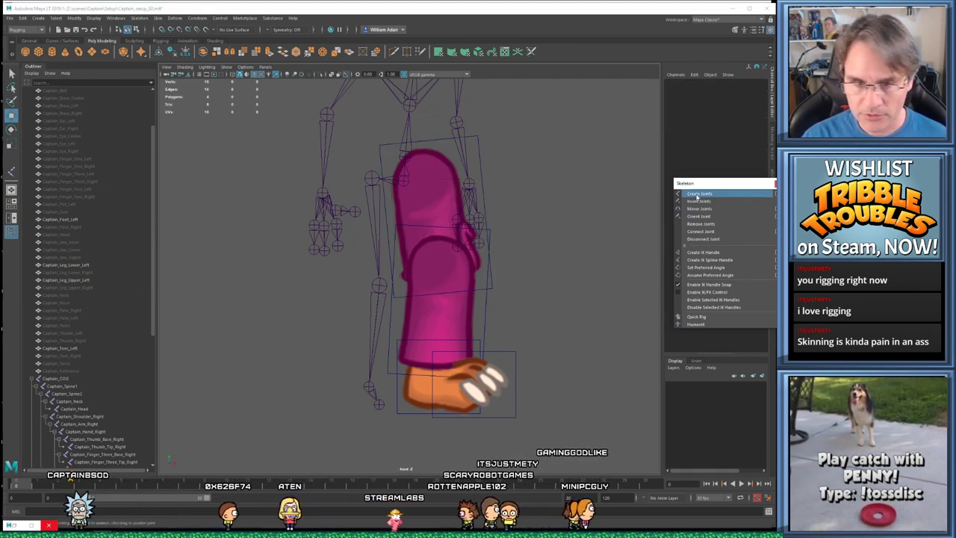
pyautogui.click(55, 378)
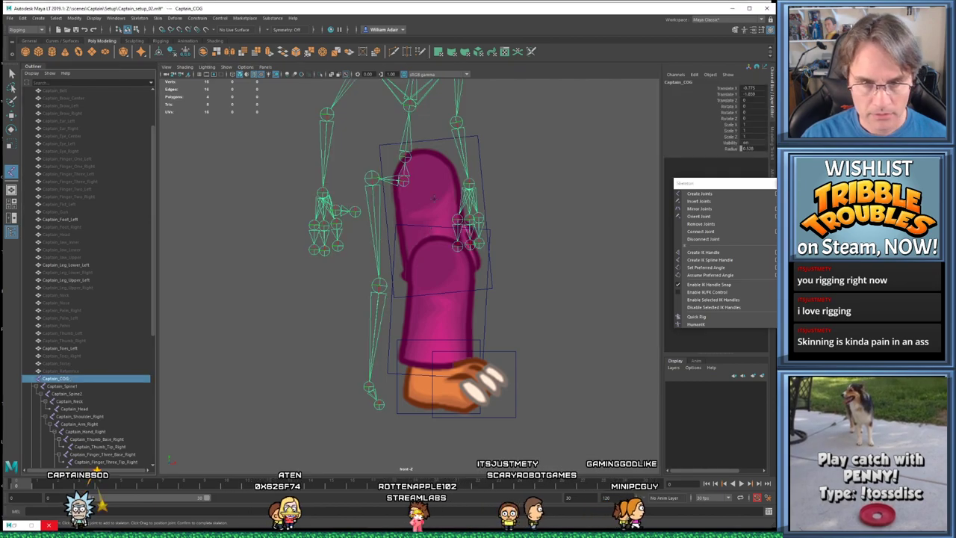
pyautogui.click(422, 177)
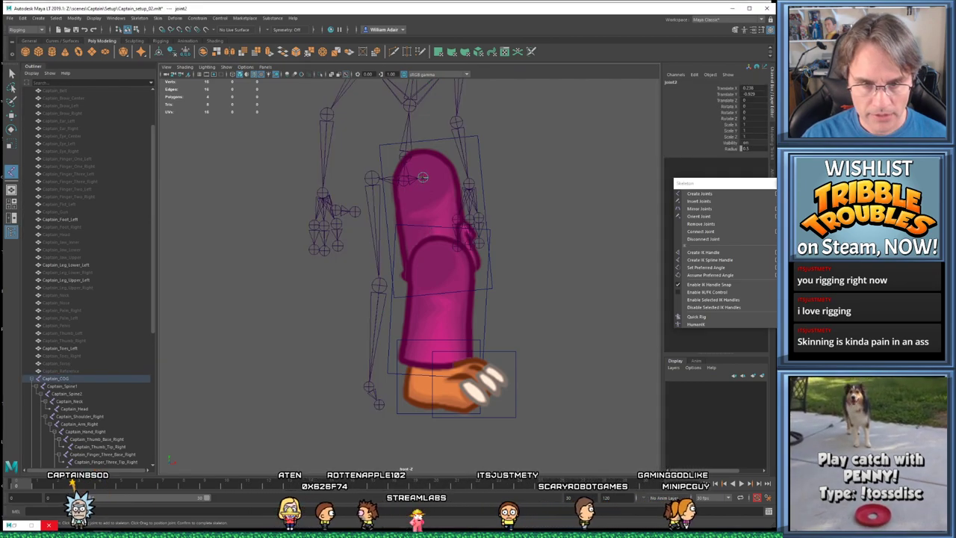
pyautogui.click(437, 266)
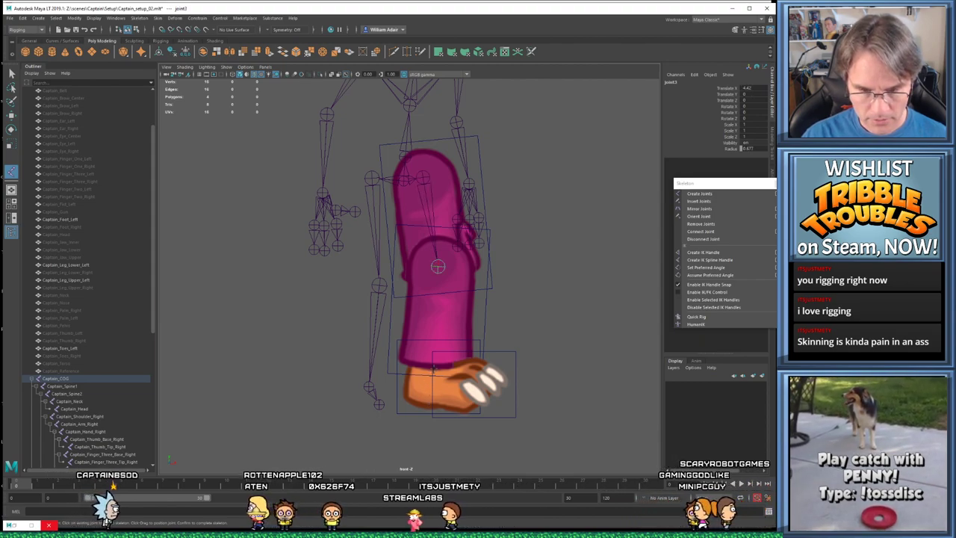
# Turn on X-Ray shading and add the ankle and foot joints to the chain
pyautogui.click(185, 66)
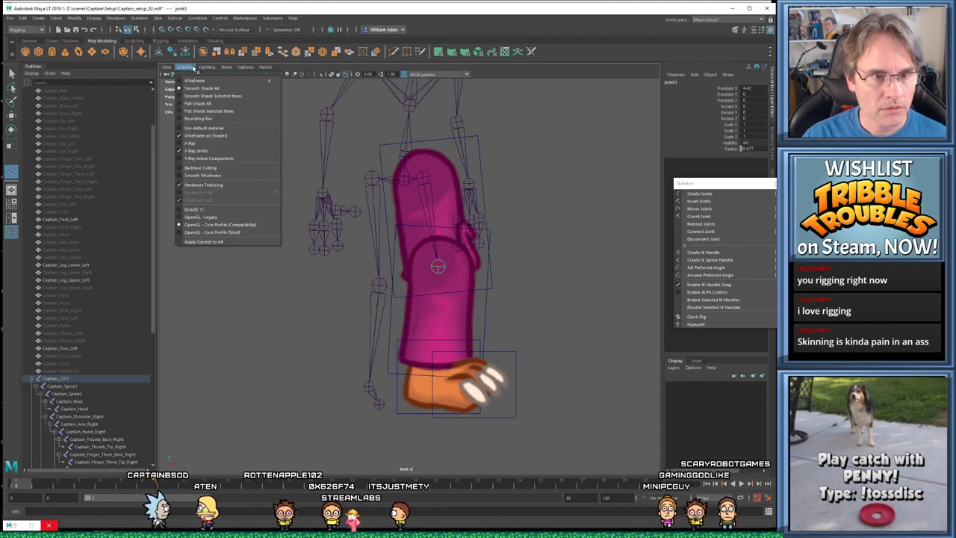
pyautogui.click(191, 142)
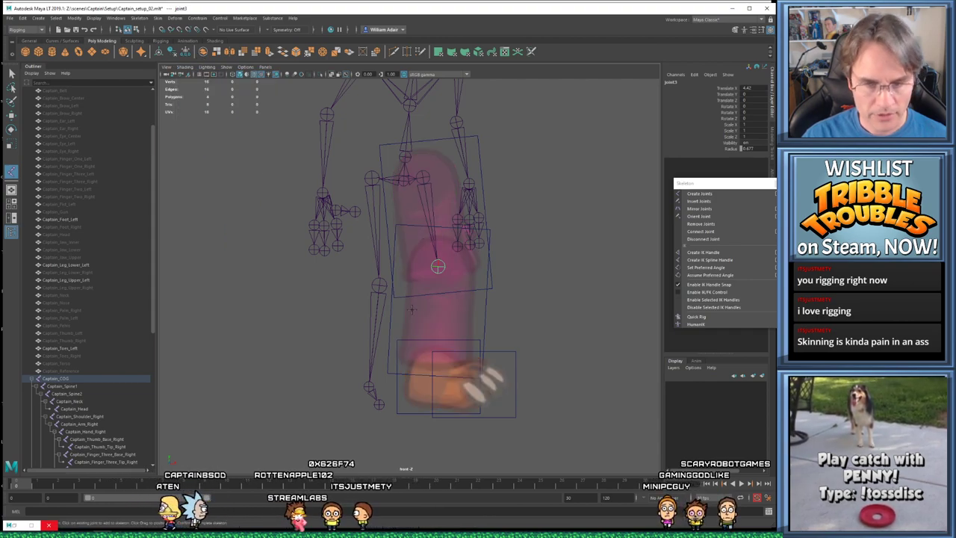
pyautogui.click(432, 367)
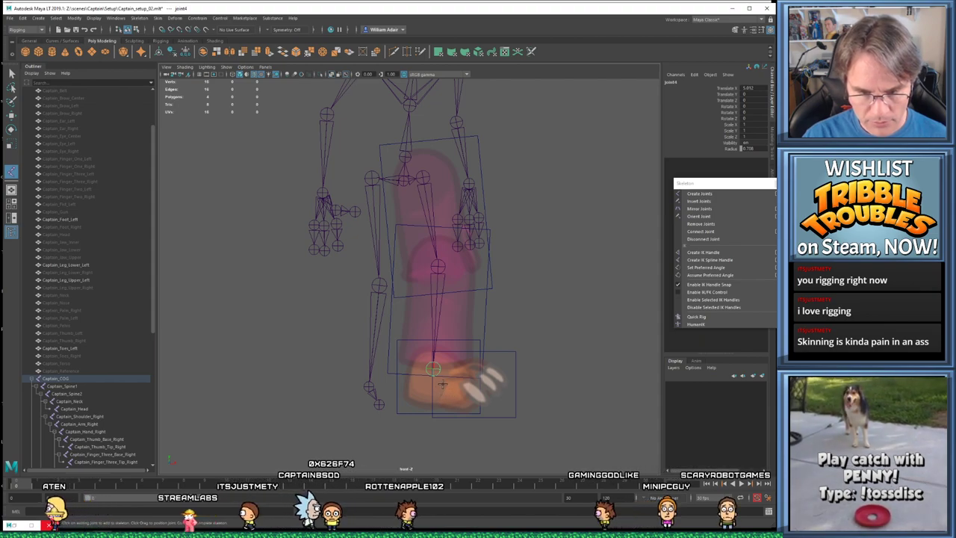
pyautogui.click(444, 383)
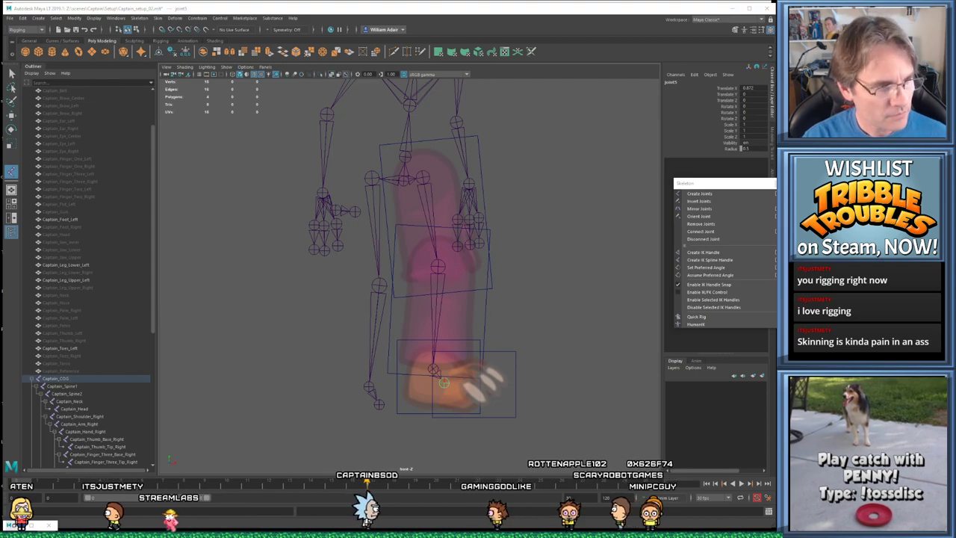
pyautogui.keyDown('alt'); pyautogui.moveTo(540, 334); pyautogui.dragTo(536, 325, button='middle'); pyautogui.keyUp('alt')
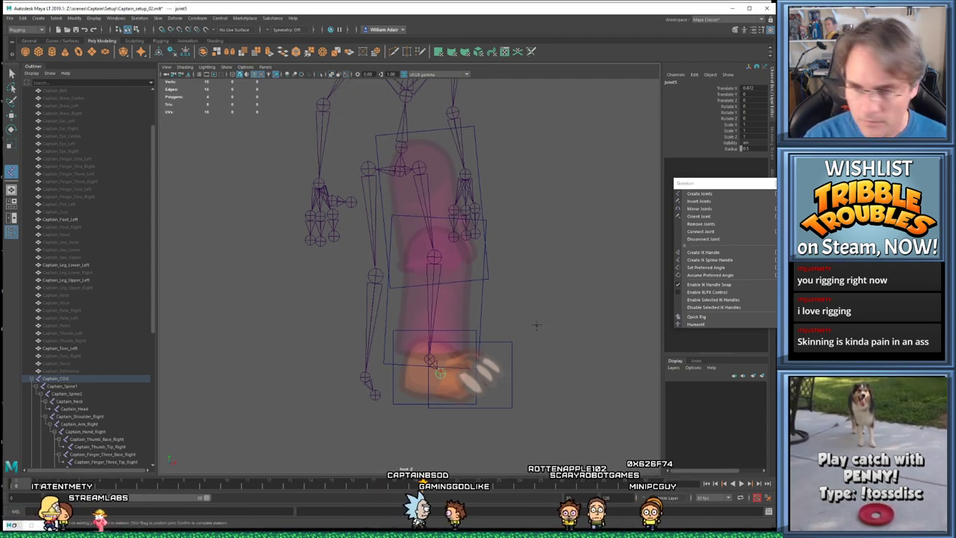
# Expand the new leg chain in the Outliner and rename joint2 to Captain_Leg_Upper_Left
pyautogui.scroll(-10, 87, 370)
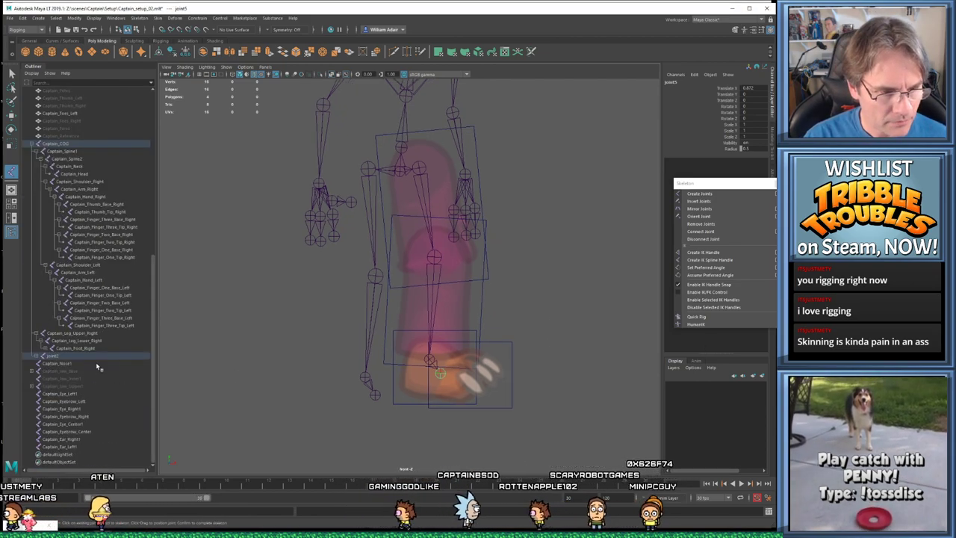
pyautogui.click(56, 143)
pyautogui.click(36, 355)
pyautogui.click(43, 363)
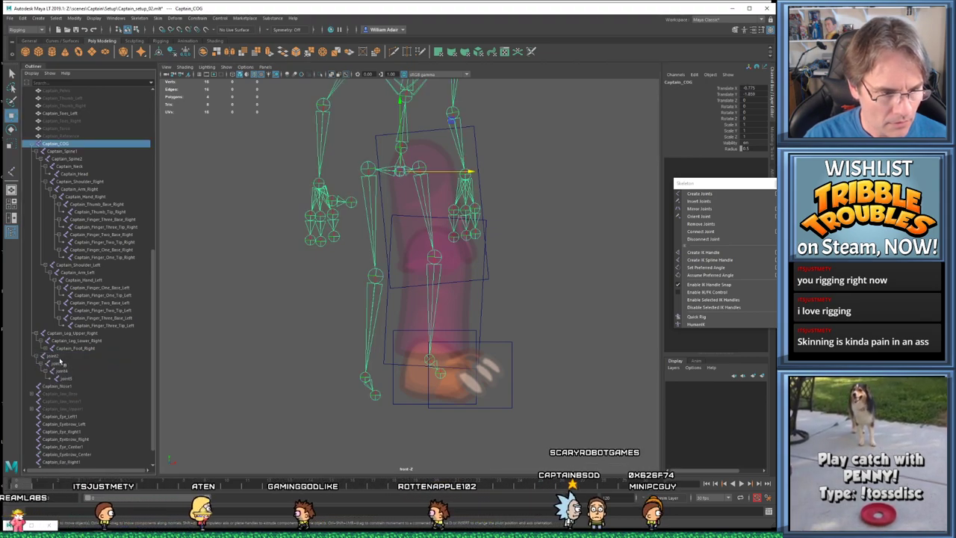
pyautogui.click(52, 357)
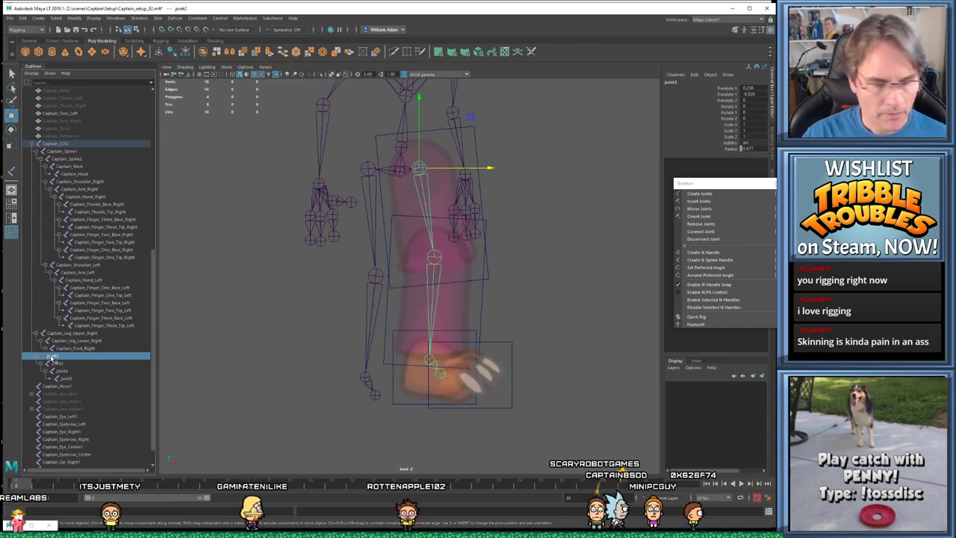
pyautogui.doubleClick(53, 356)
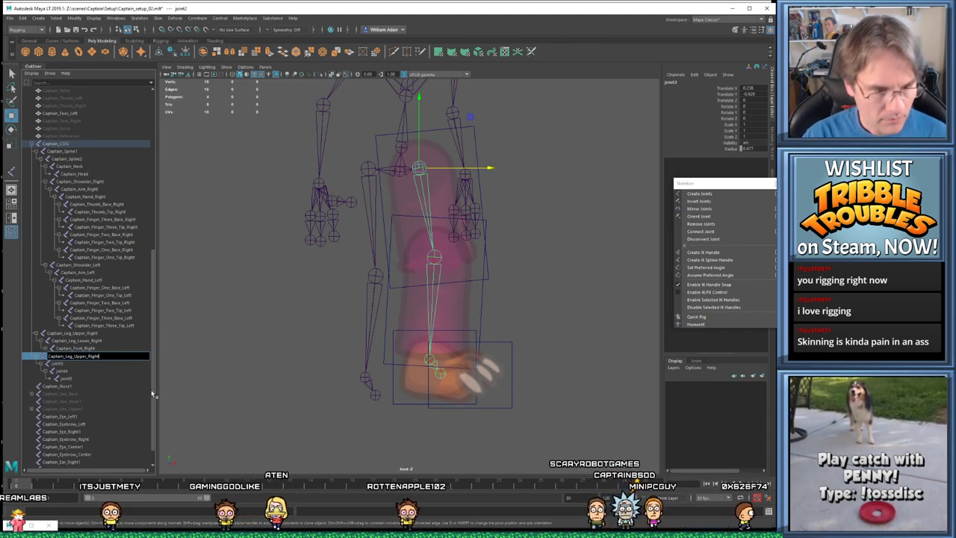
pyautogui.press('BackSpace')
pyautogui.press('BackSpace')
pyautogui.press('BackSpace')
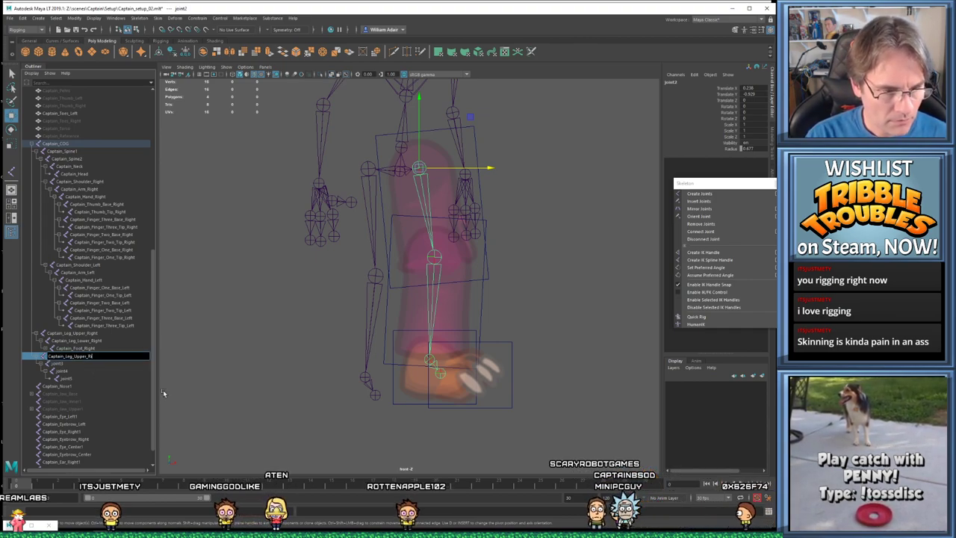
pyautogui.press('BackSpace')
pyautogui.press('BackSpace')
pyautogui.write('Left')
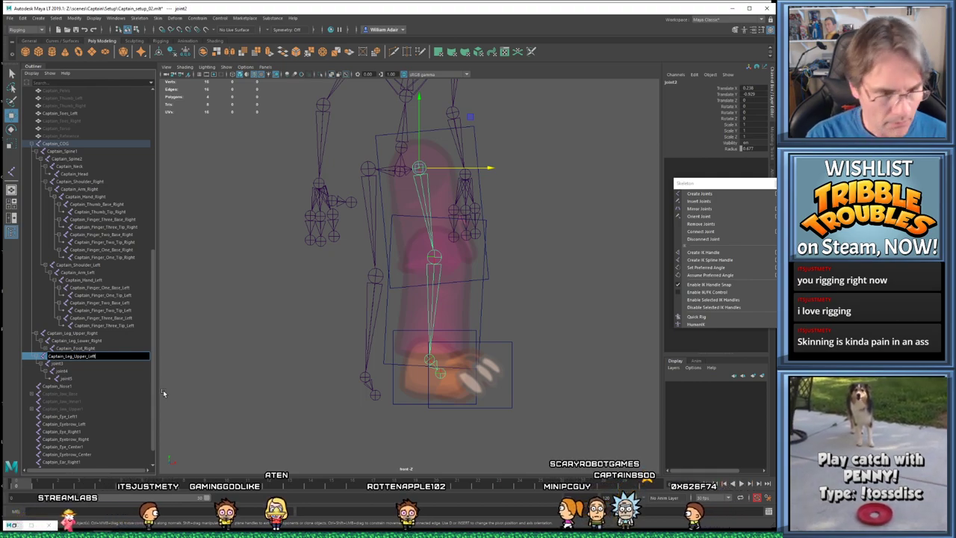
pyautogui.hotkey('ctrl', 'a')
pyautogui.hotkey('ctrl', 'c')
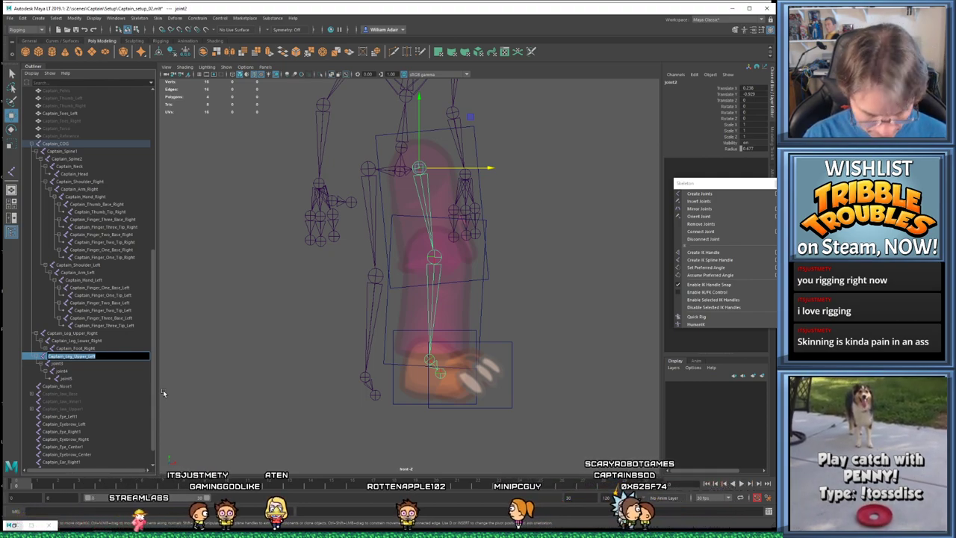
# Rename joint3 to Captain_Leg_Lower_Left
pyautogui.doubleClick(60, 365)
pyautogui.hotkey('ctrl', 'v')
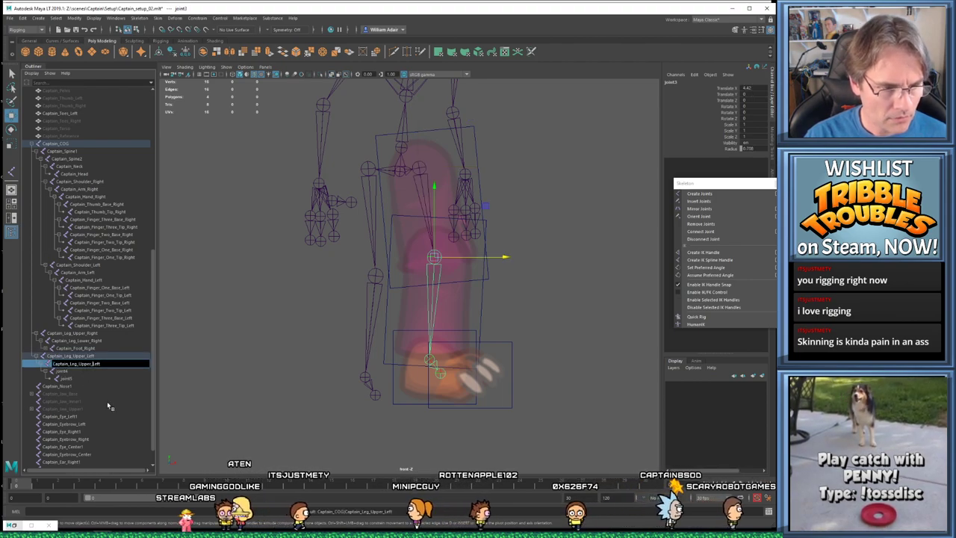
pyautogui.press('BackSpace')
pyautogui.press('BackSpace')
pyautogui.press('BackSpace')
pyautogui.press('BackSpace')
pyautogui.press('BackSpace')
pyautogui.press('BackSpace')
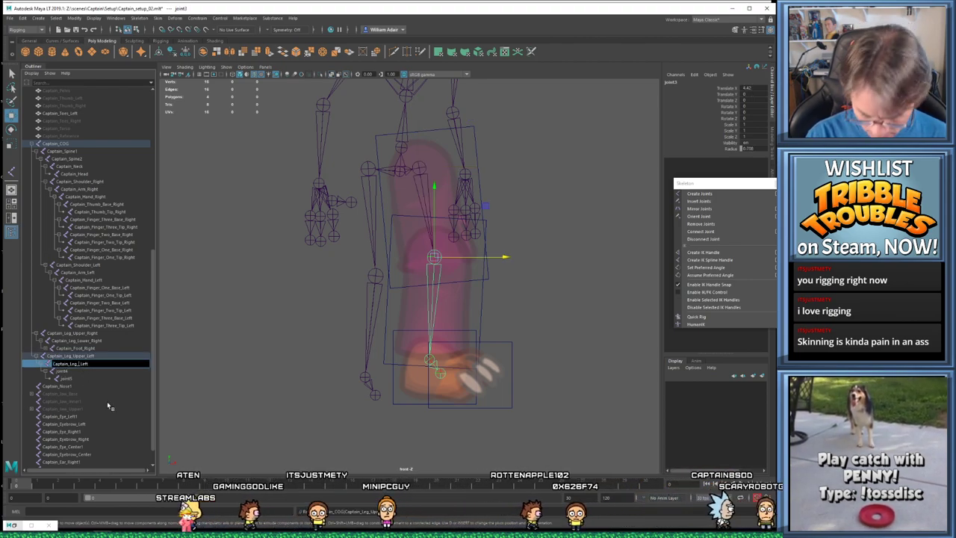
pyautogui.write('Lower_')
pyautogui.press('Return')
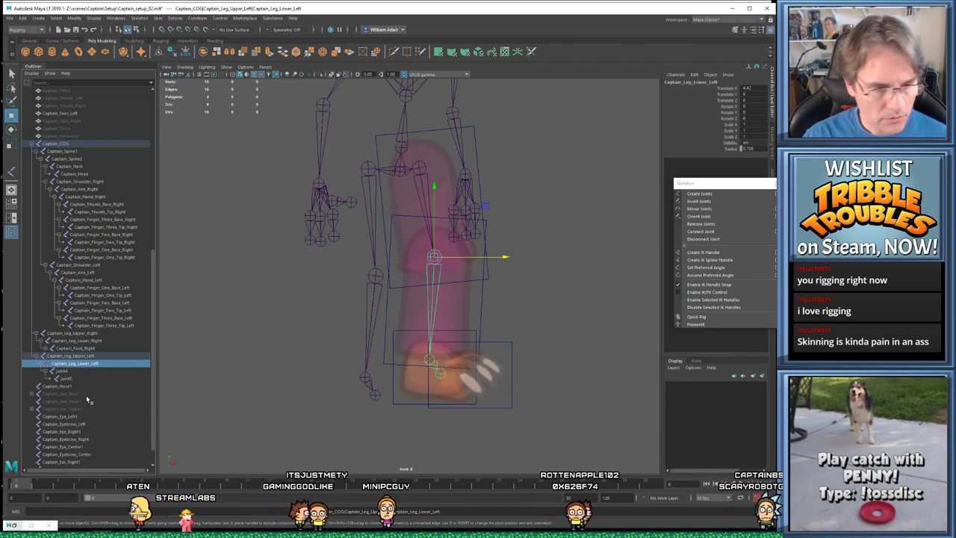
# Rename joint4 to Captain_Foot_Left
pyautogui.doubleClick(64, 370)
pyautogui.hotkey('ctrl', 'v')
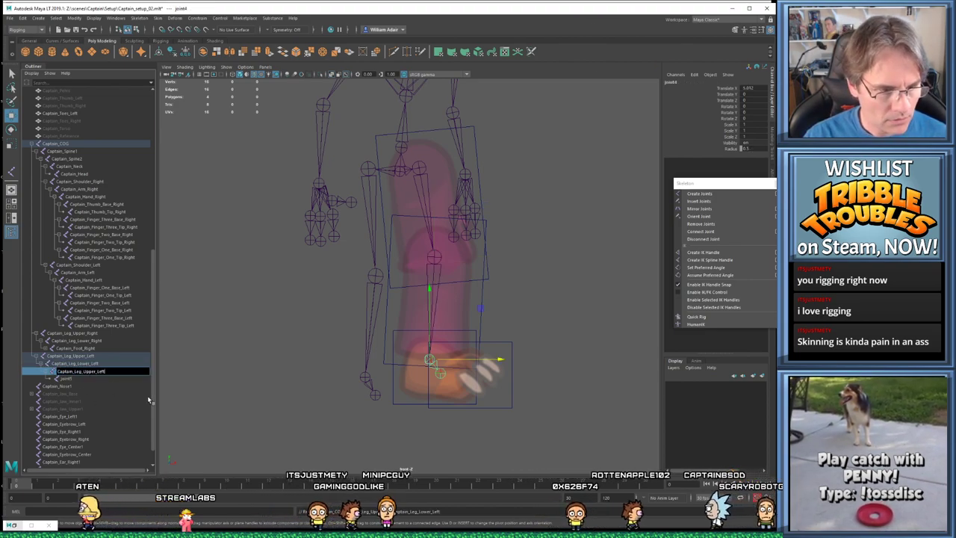
pyautogui.press('Left')
pyautogui.press('Left')
pyautogui.press('Left')
pyautogui.press('Left')
pyautogui.press('Left')
pyautogui.press('BackSpace')
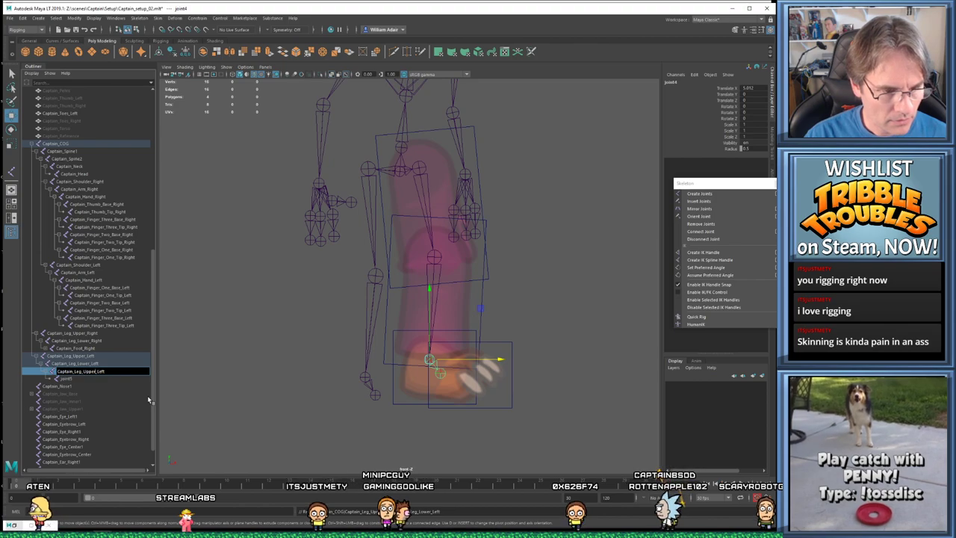
pyautogui.write('r')
pyautogui.hotkey('shift', 'Left')
pyautogui.hotkey('shift', 'Left')
pyautogui.hotkey('shift', 'Left')
pyautogui.hotkey('shift', 'Left')
pyautogui.hotkey('shift', 'Left')
pyautogui.hotkey('shift', 'Left')
pyautogui.hotkey('shift', 'Left')
pyautogui.hotkey('shift', 'Left')
pyautogui.hotkey('shift', 'Left')
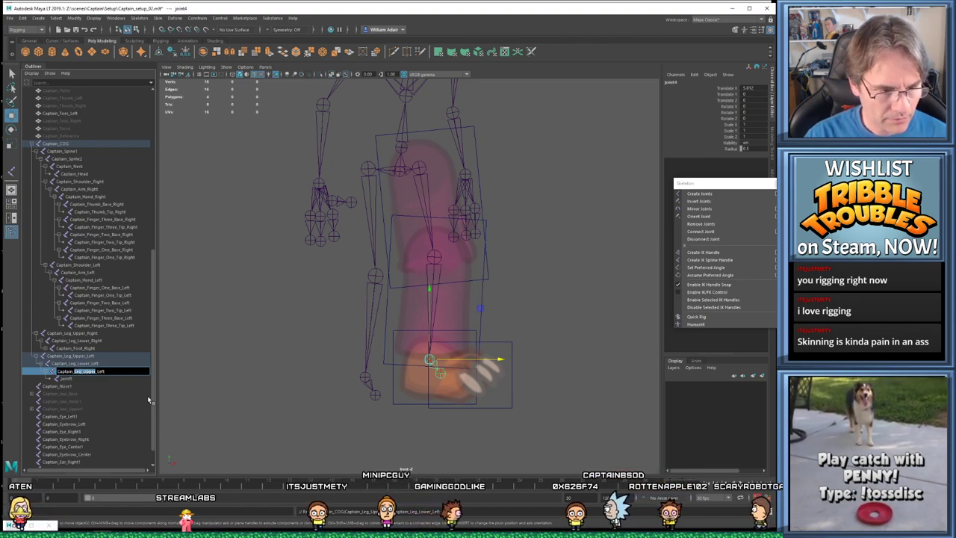
pyautogui.write('Foot')
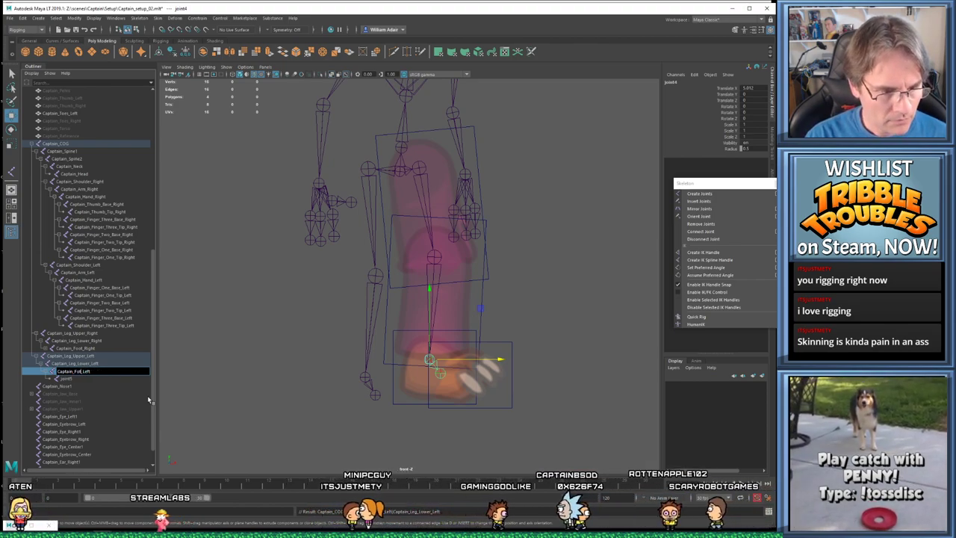
pyautogui.press('Return')
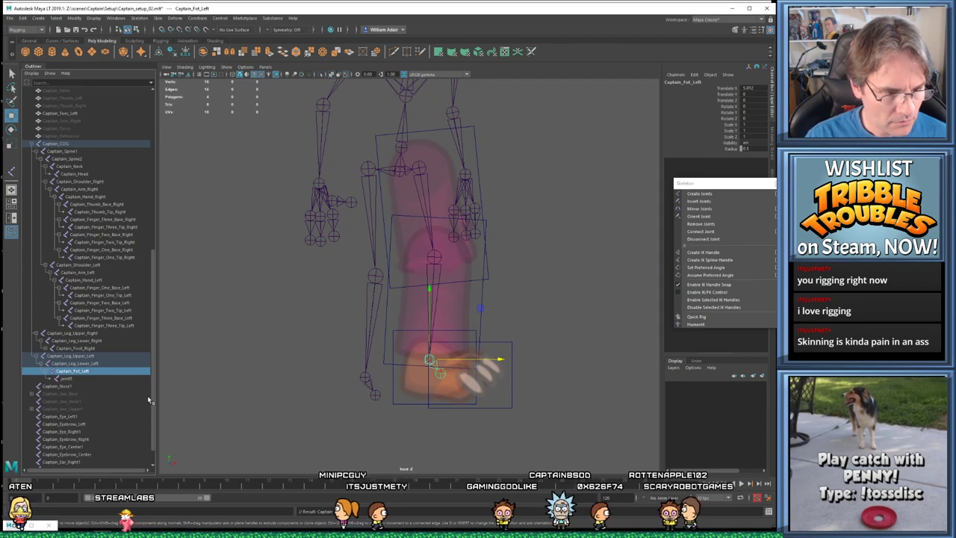
pyautogui.doubleClick(75, 371)
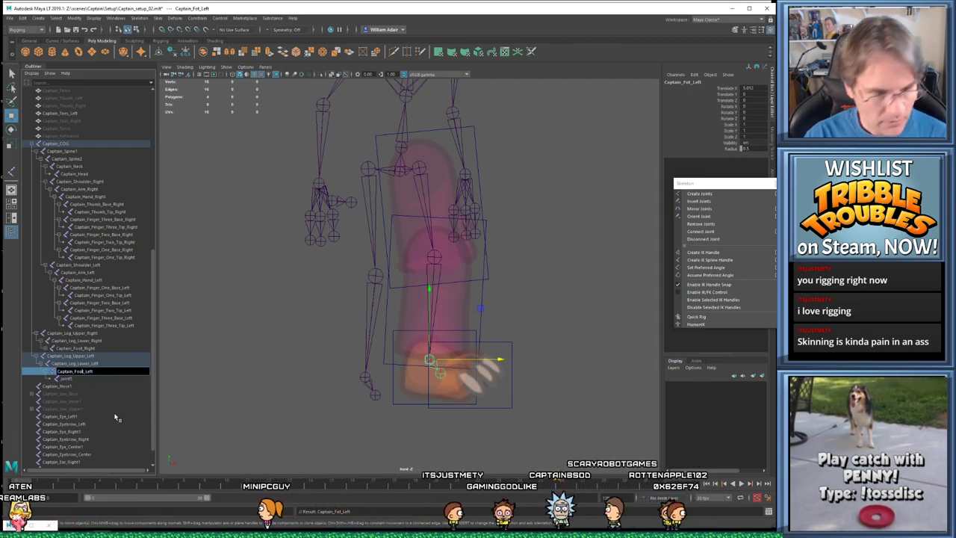
# Rename joint5 to Captain_Toes_Left
pyautogui.doubleClick(67, 378)
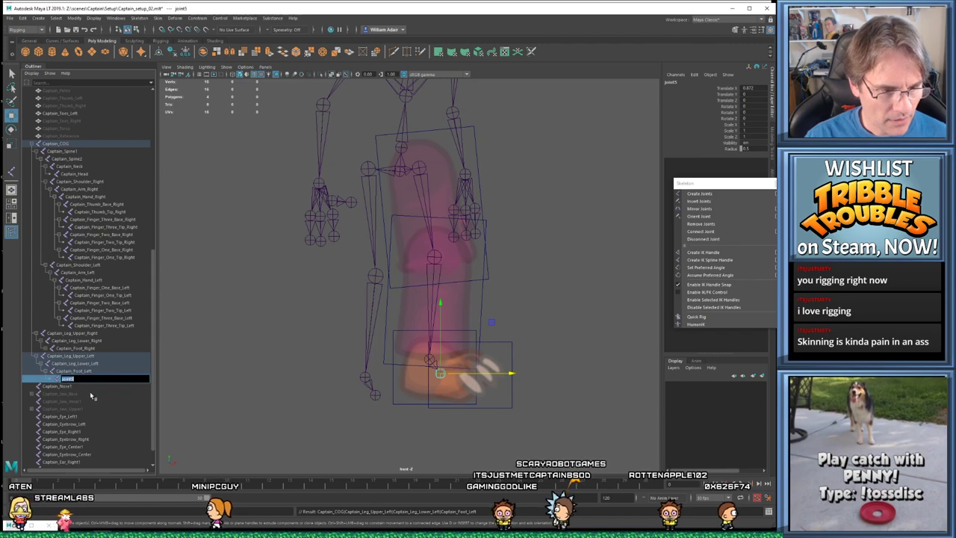
pyautogui.write('Captain_Leg_Upper_left')
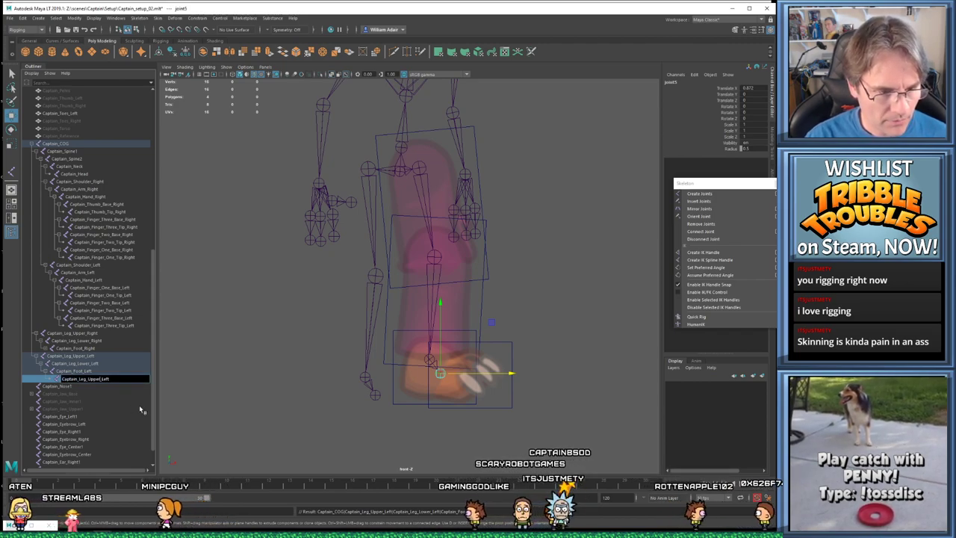
pyautogui.hotkey('shift', 'Left')
pyautogui.hotkey('shift', 'Left')
pyautogui.hotkey('shift', 'Left')
pyautogui.hotkey('shift', 'Left')
pyautogui.hotkey('shift', 'Left')
pyautogui.hotkey('shift', 'Left')
pyautogui.hotkey('shift', 'Left')
pyautogui.hotkey('shift', 'Left')
pyautogui.hotkey('shift', 'Left')
pyautogui.write('Toes')
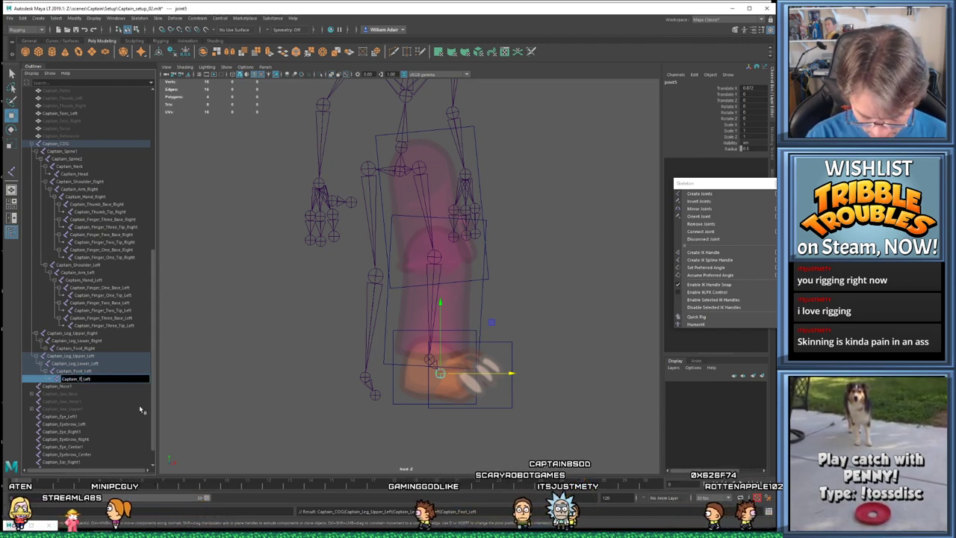
pyautogui.press('Return')
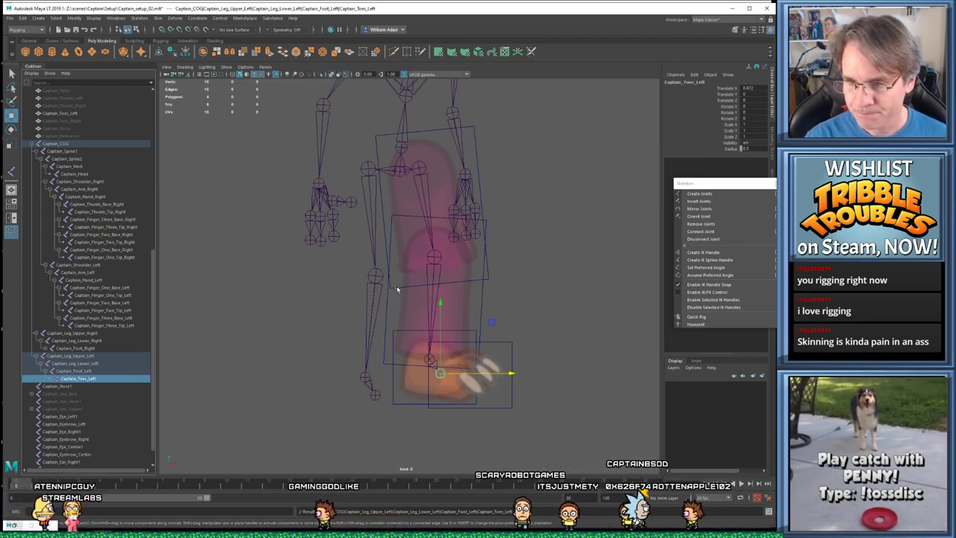
# Select the left toe sprite and set its Visibility to 0
pyautogui.click(434, 269)
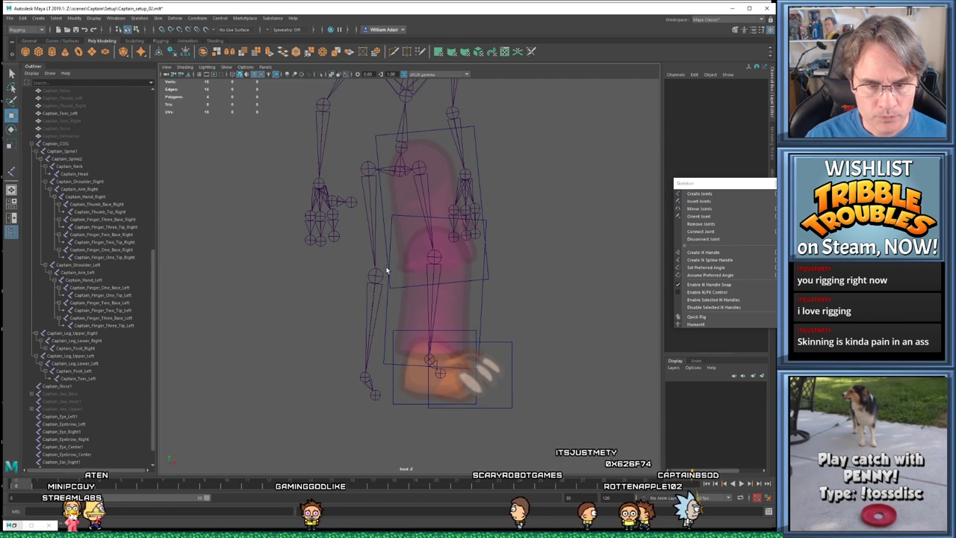
pyautogui.click(404, 353)
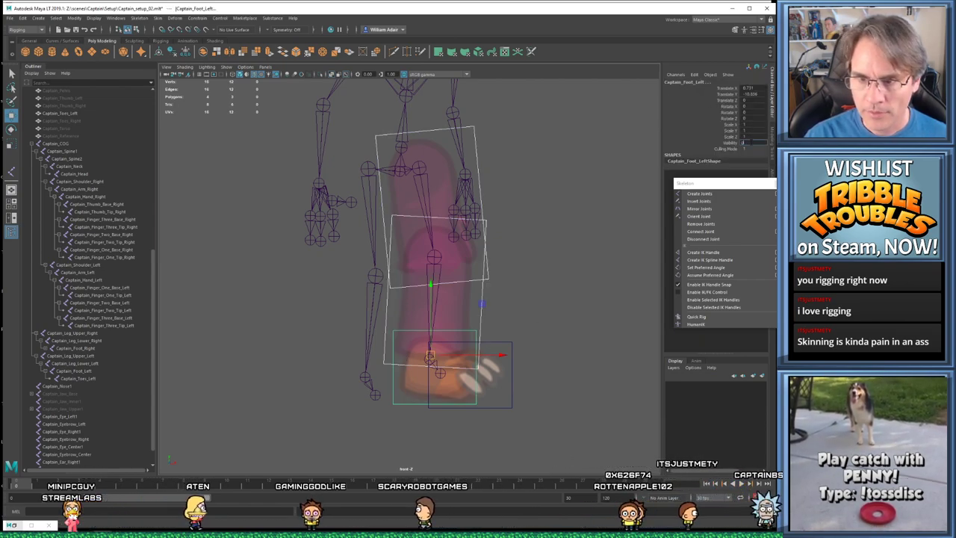
pyautogui.click(508, 411)
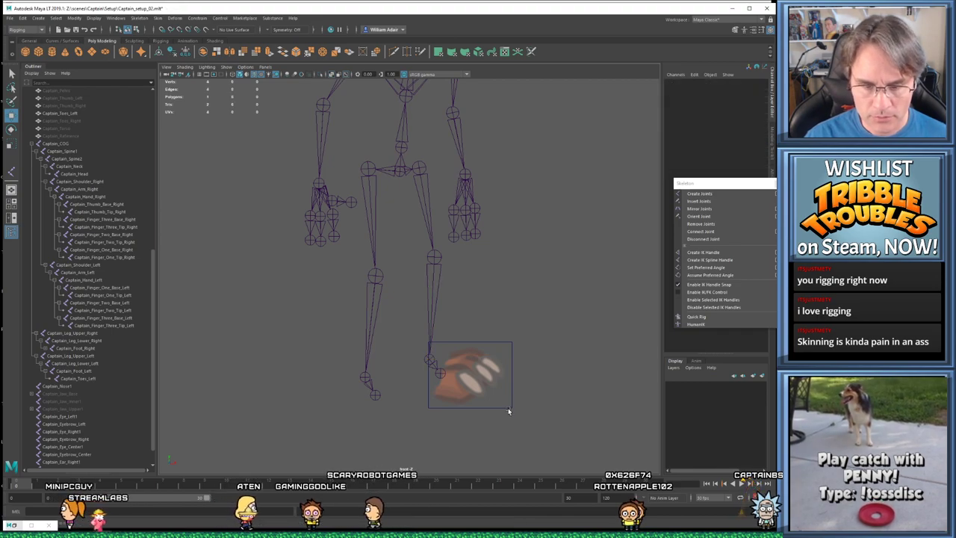
pyautogui.moveTo(509, 389); pyautogui.dragTo(448, 358)
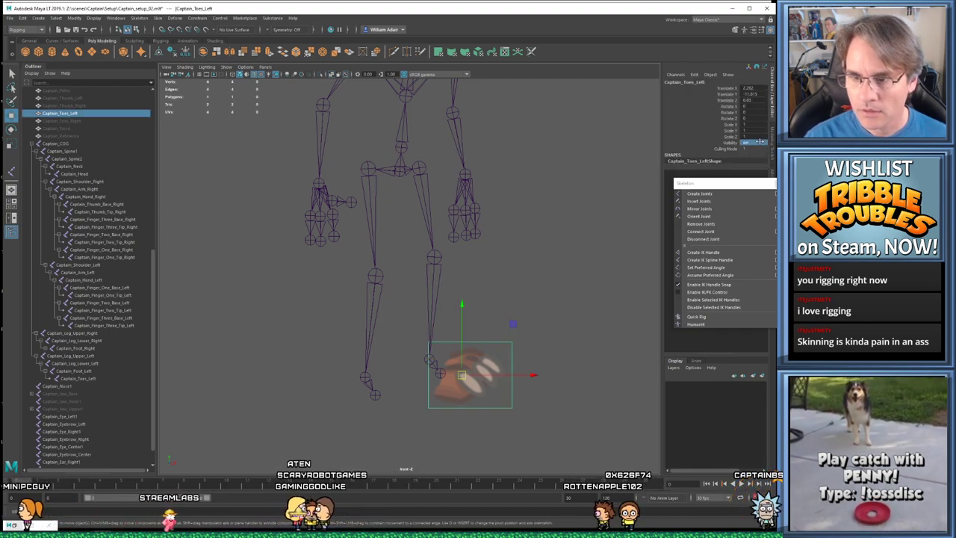
pyautogui.write('0')
pyautogui.press('Return')
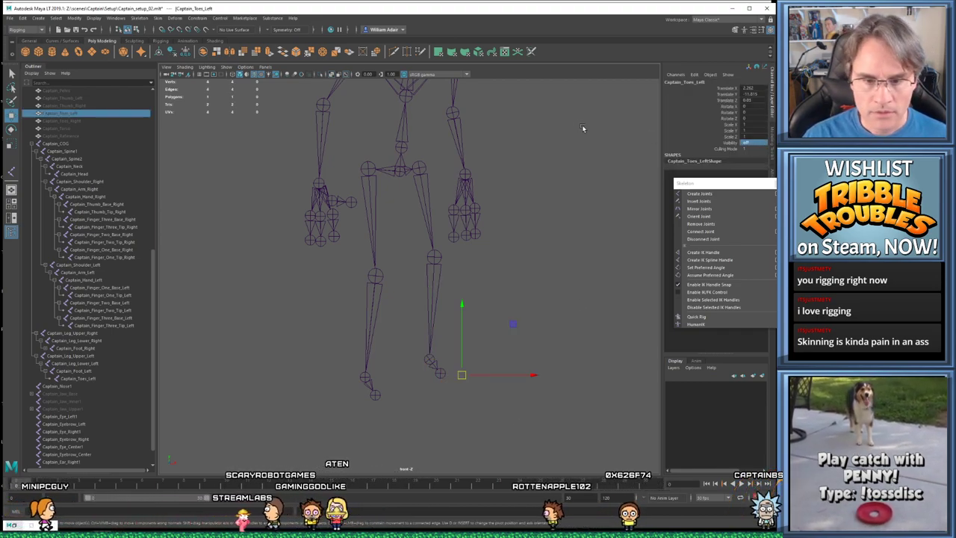
# Unhide the Captain_Finger_One_Left, Finger_Two_Left, Palm_Left and Thumb_Left sprites
pyautogui.keyDown('alt'); pyautogui.moveTo(582, 124); pyautogui.dragTo(453, 171); pyautogui.keyUp('alt')
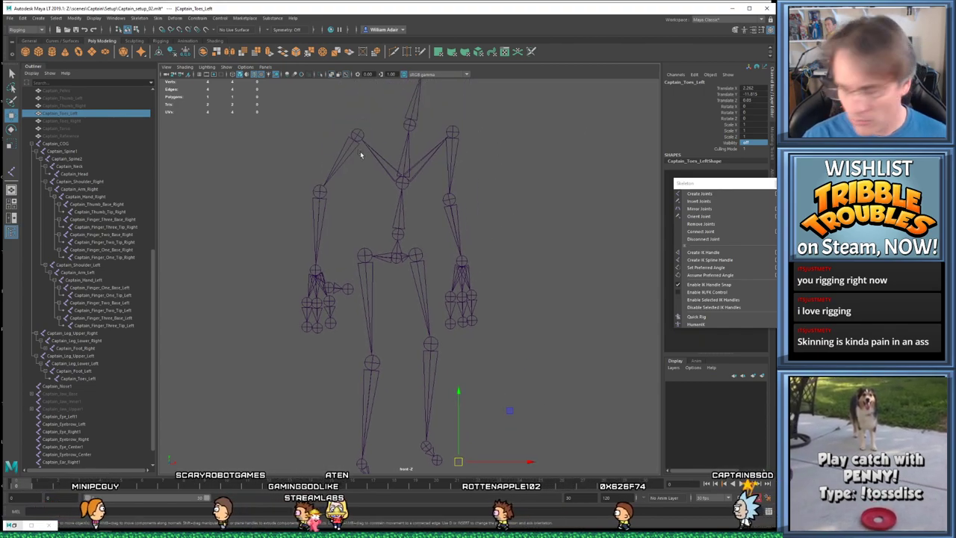
pyautogui.keyDown('alt'); pyautogui.moveTo(354, 171); pyautogui.dragTo(366, 179); pyautogui.keyUp('alt')
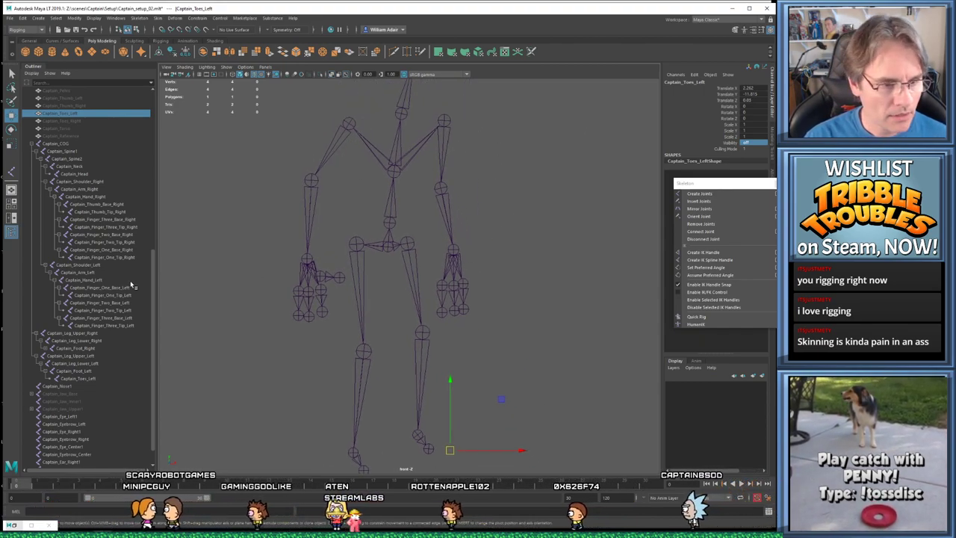
pyautogui.scroll(10, 94, 194)
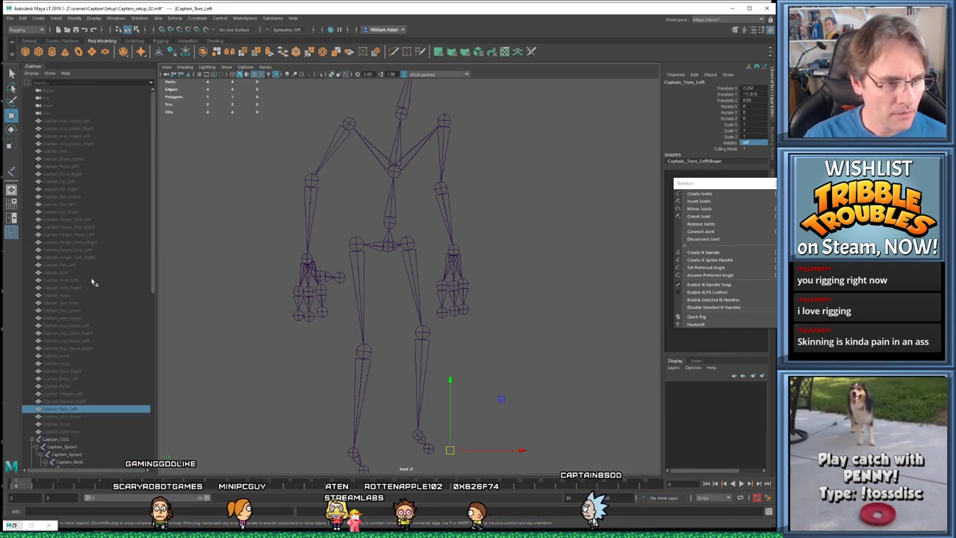
pyautogui.click(88, 219)
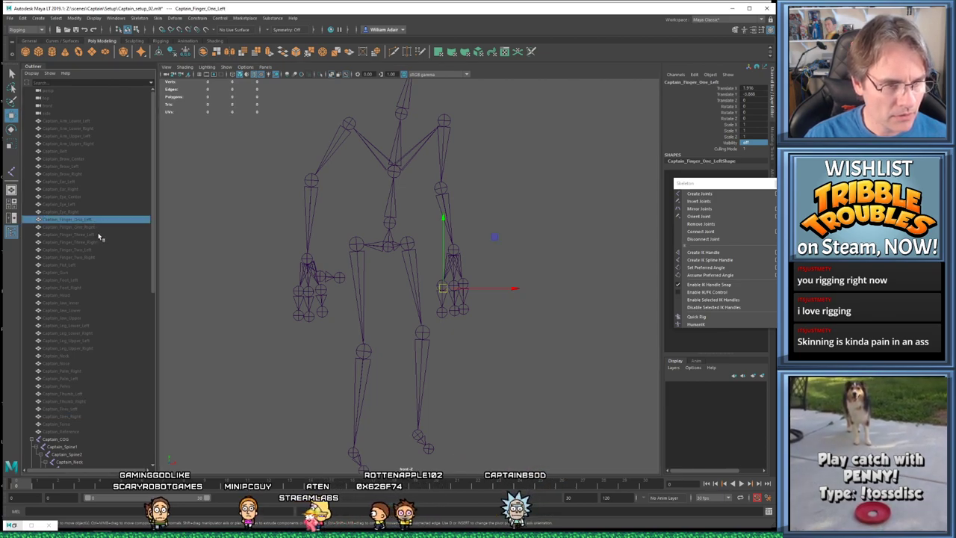
pyautogui.keyDown('ctrl'); pyautogui.click(95, 251); pyautogui.keyUp('ctrl')
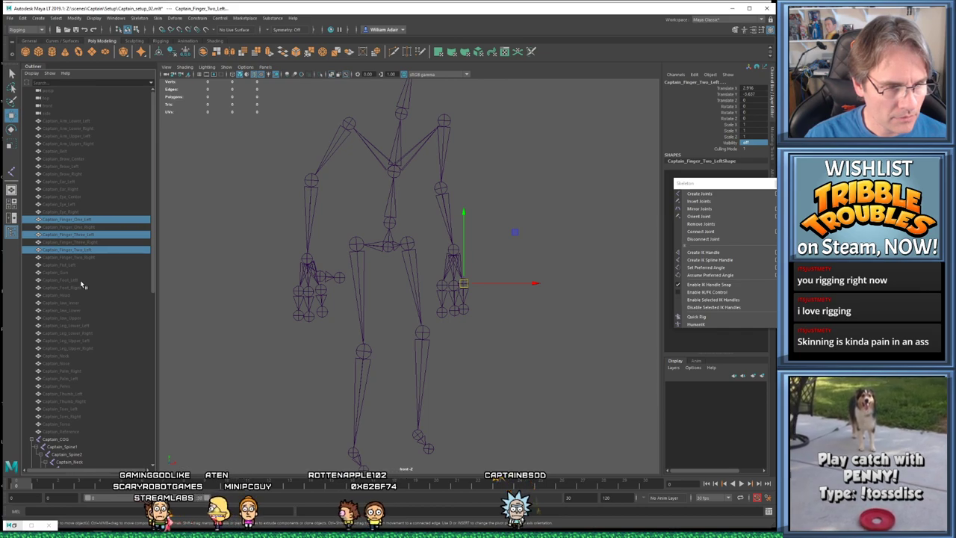
pyautogui.keyDown('ctrl'); pyautogui.click(80, 379); pyautogui.keyUp('ctrl')
pyautogui.keyDown('ctrl'); pyautogui.click(86, 394); pyautogui.keyUp('ctrl')
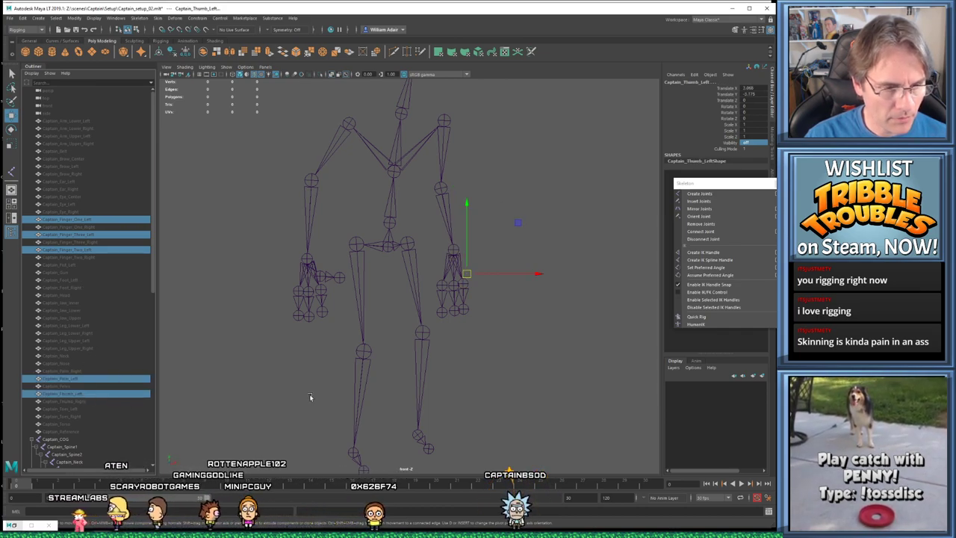
pyautogui.click(505, 337)
pyautogui.scroll(2, 516, 330)
pyautogui.scroll(4, 516, 330)
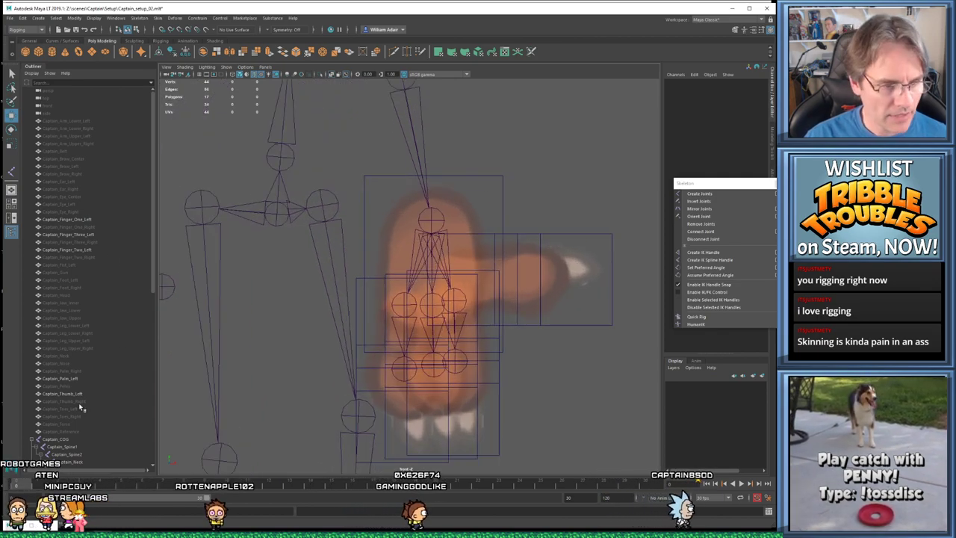
# Hide the left palm sprite and draw a two-joint chain off Captain_Hand_Left
pyautogui.click(71, 379)
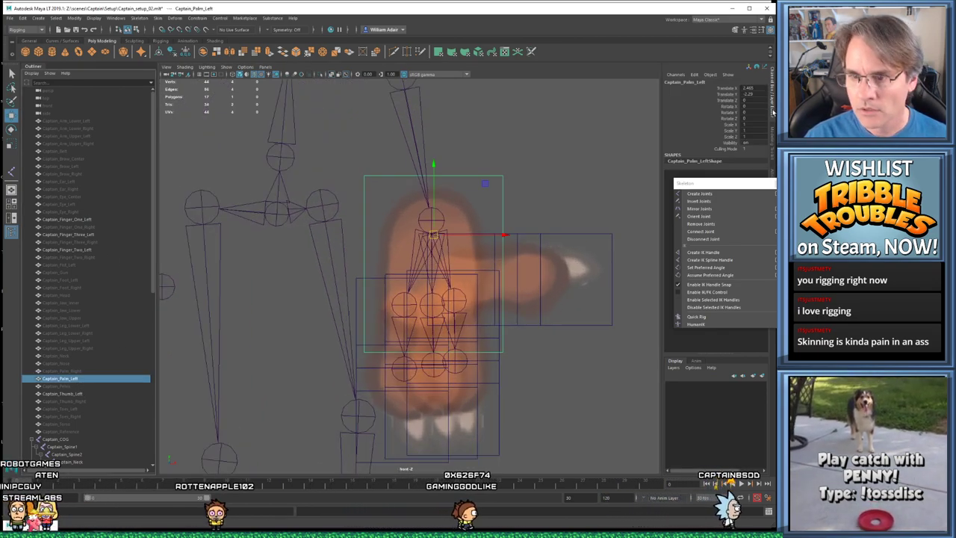
pyautogui.hotkey('ctrl', 'h')
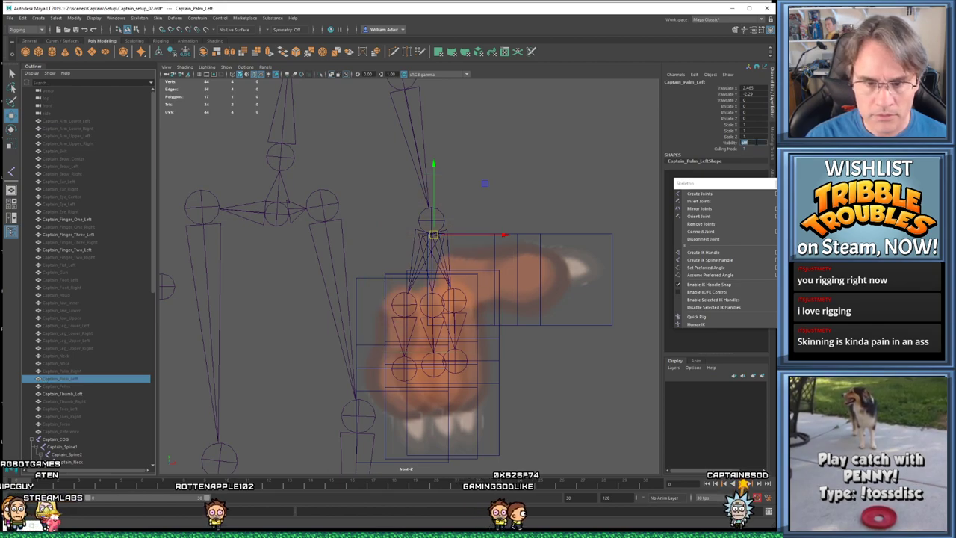
pyautogui.keyDown('alt'); pyautogui.moveTo(519, 360); pyautogui.dragTo(520, 298, button='middle'); pyautogui.keyUp('alt')
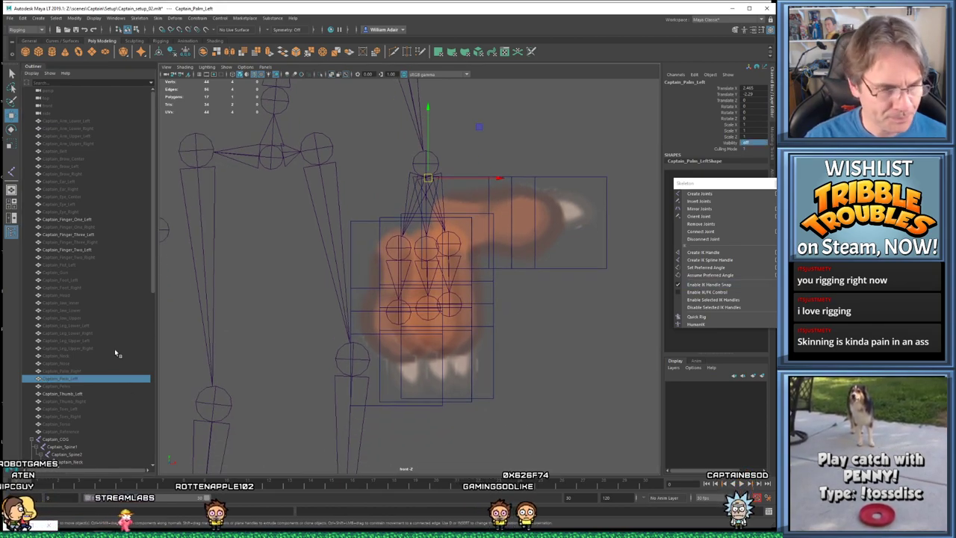
pyautogui.click(714, 196)
pyautogui.scroll(-10, 82, 386)
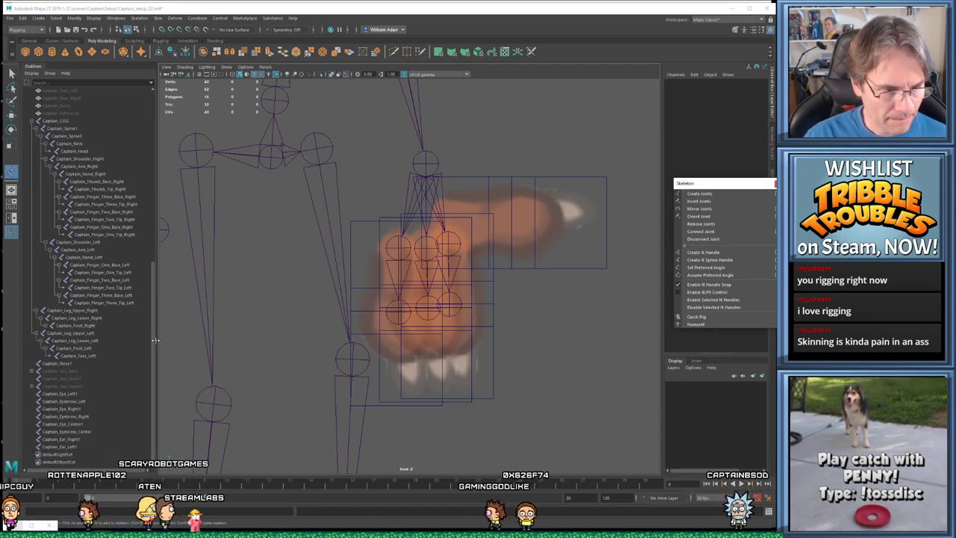
pyautogui.scroll(5, 130, 353)
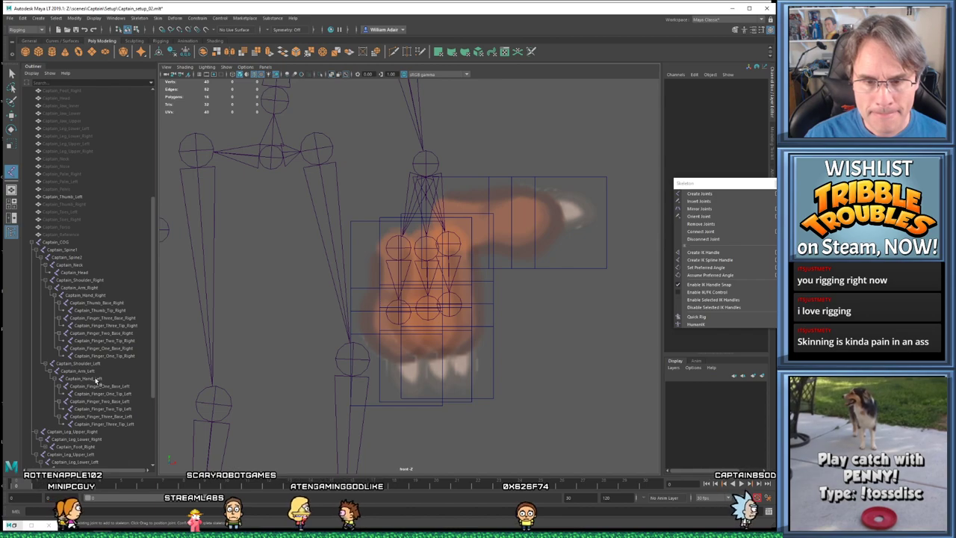
pyautogui.click(90, 378)
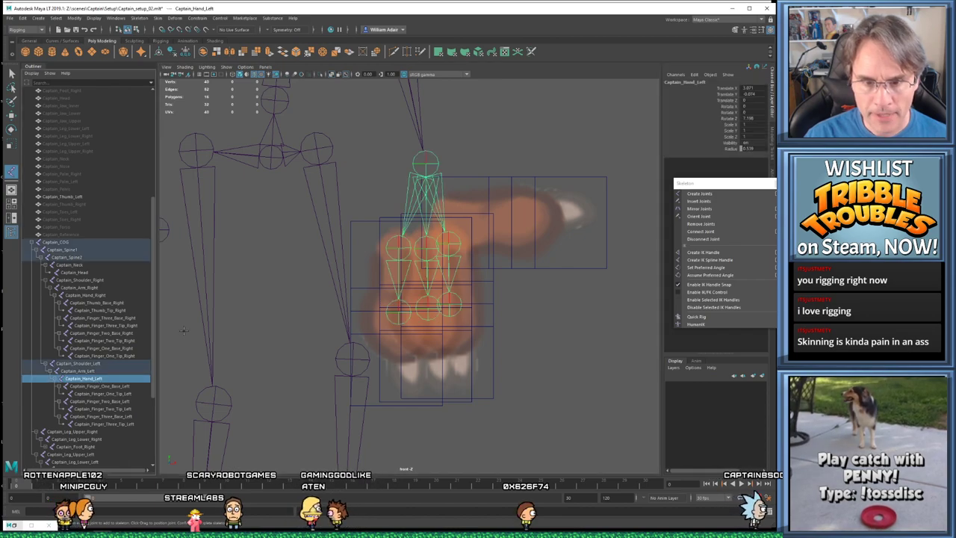
pyautogui.click(455, 222)
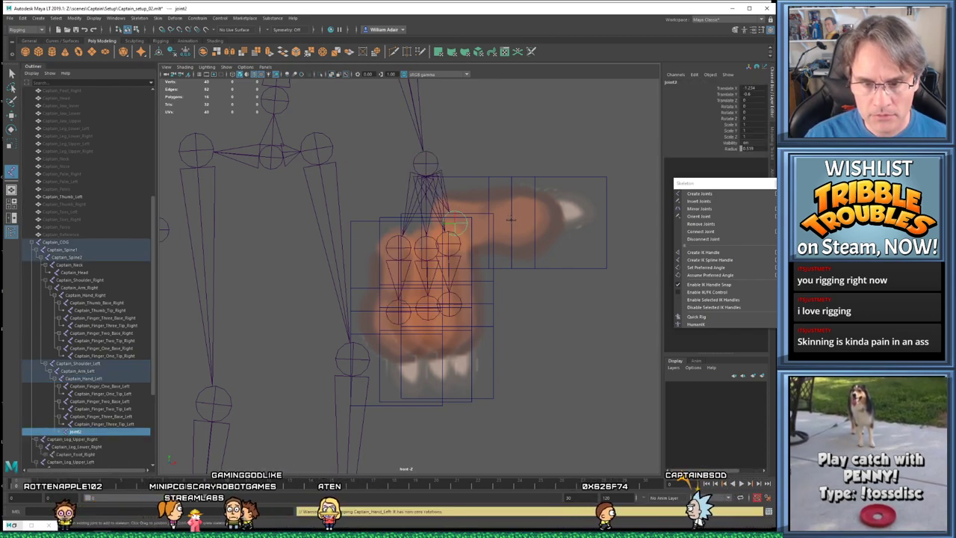
pyautogui.click(512, 218)
pyautogui.press('Return')
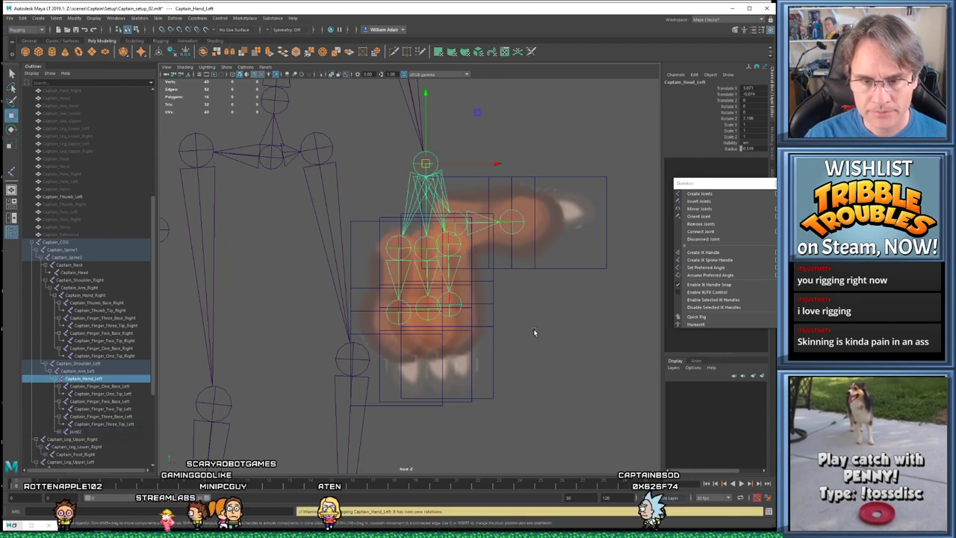
# Set the Captain_Thumb_Left sprite's Visibility to 0
pyautogui.click(533, 329)
pyautogui.scroll(-5, 524, 342)
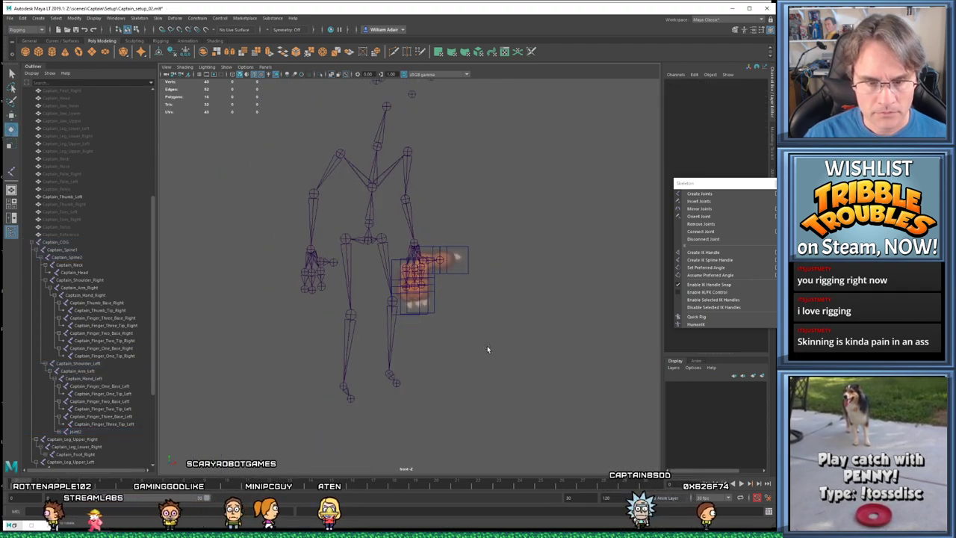
pyautogui.keyDown('alt'); pyautogui.moveTo(344, 228); pyautogui.dragTo(320, 308, button='middle'); pyautogui.keyUp('alt')
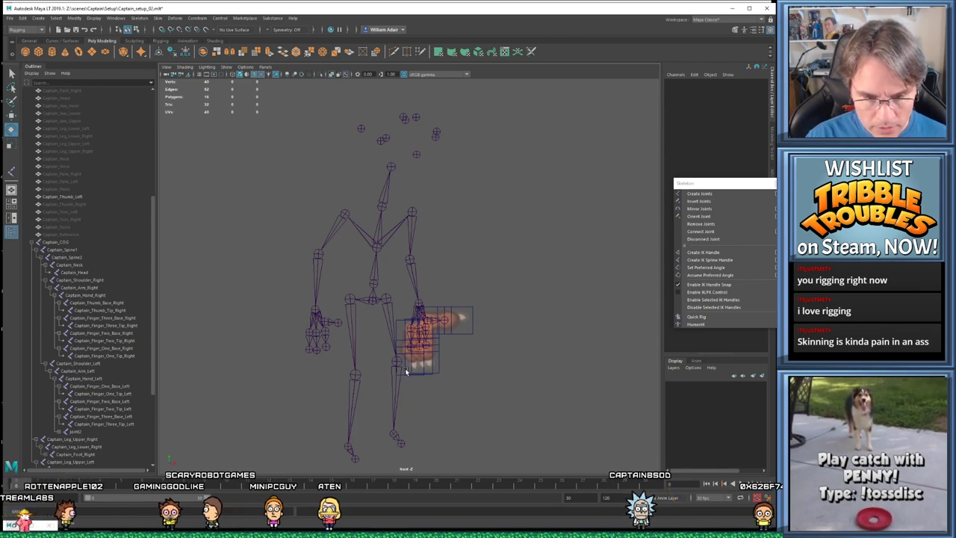
pyautogui.moveTo(459, 386); pyautogui.dragTo(460, 386)
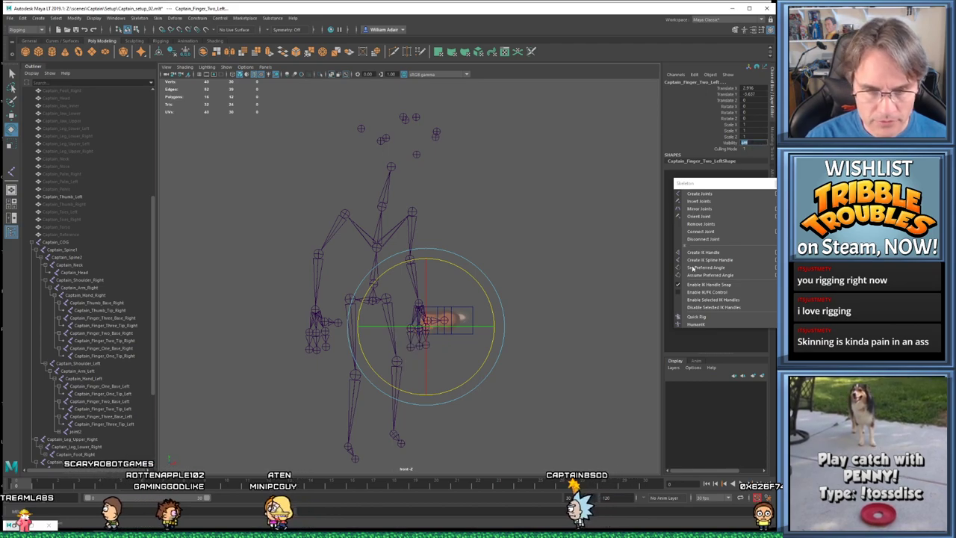
pyautogui.click(559, 335)
pyautogui.click(427, 320)
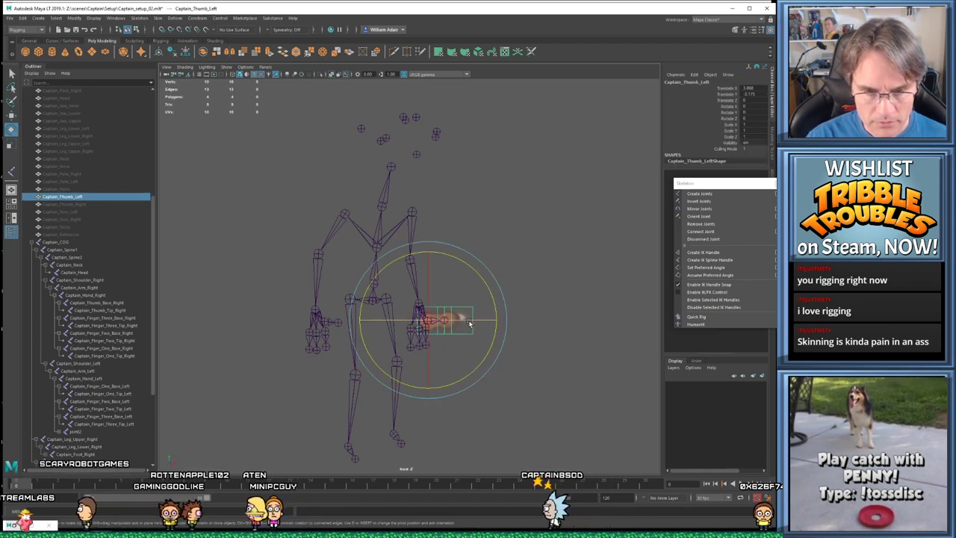
pyautogui.doubleClick(744, 142)
pyautogui.write('0')
pyautogui.press('Return')
# Set Captain_Reference Visibility to 1 to show the full character image
pyautogui.click(568, 249)
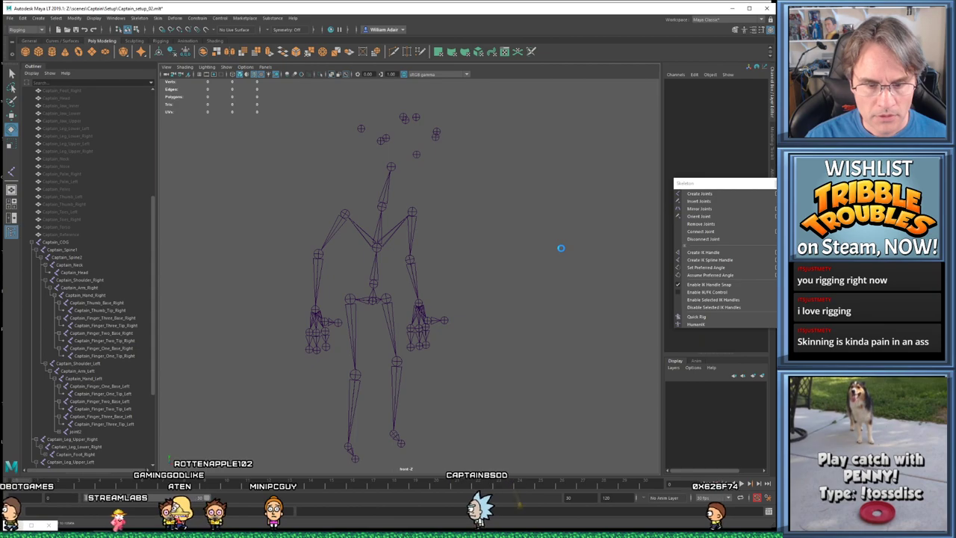
pyautogui.click(84, 236)
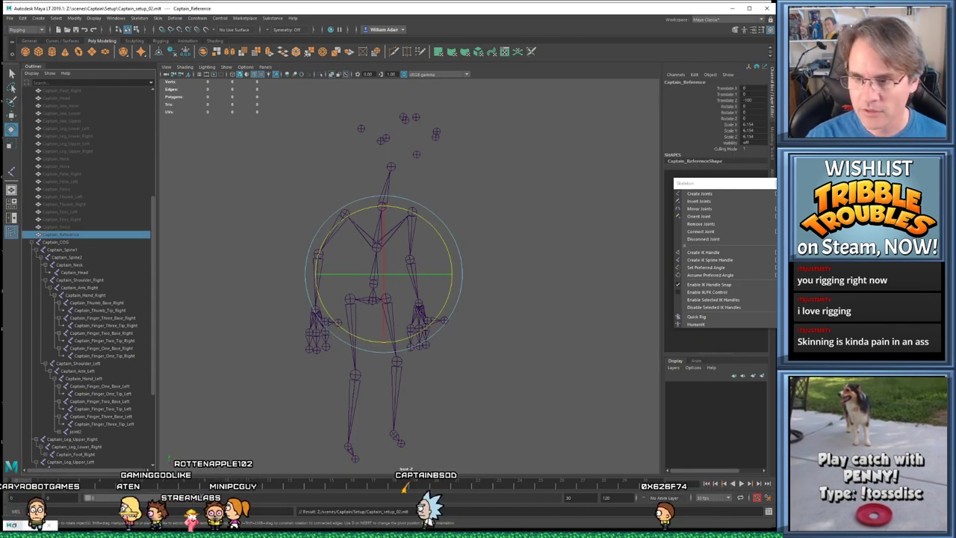
pyautogui.doubleClick(756, 144)
pyautogui.write('1')
pyautogui.press('Return')
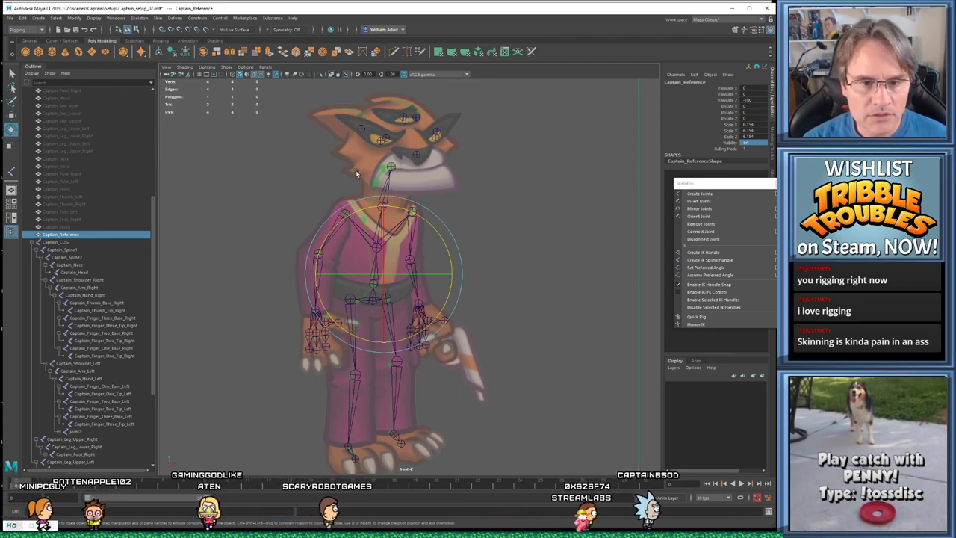
# Set the Captain_Head sprite's Visibility to 0, then switch to LightWave Modeler
pyautogui.press('w')
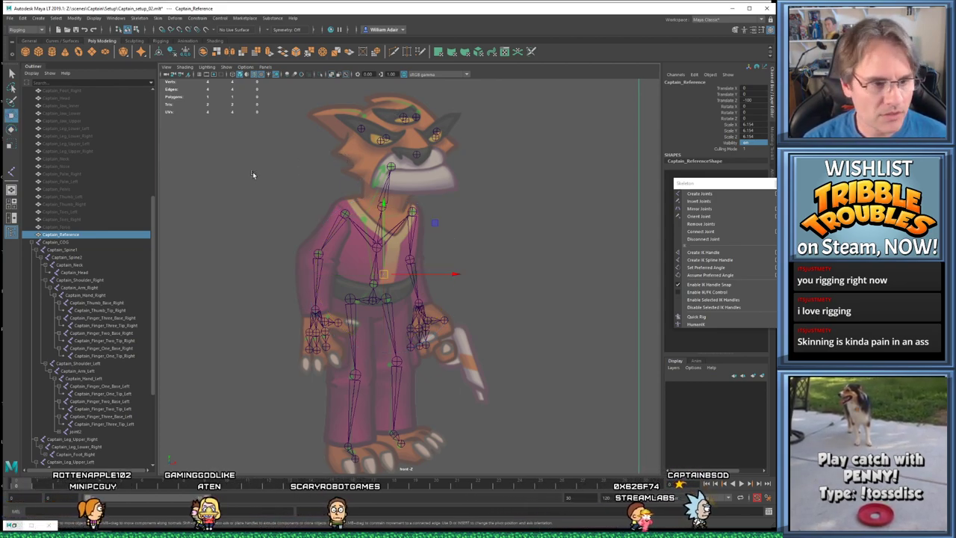
pyautogui.scroll(5, 107, 191)
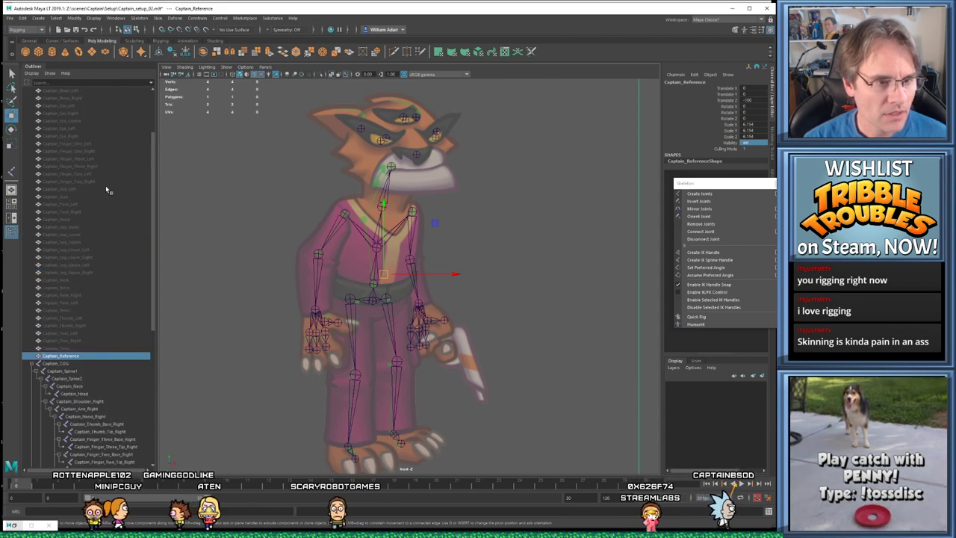
pyautogui.click(67, 219)
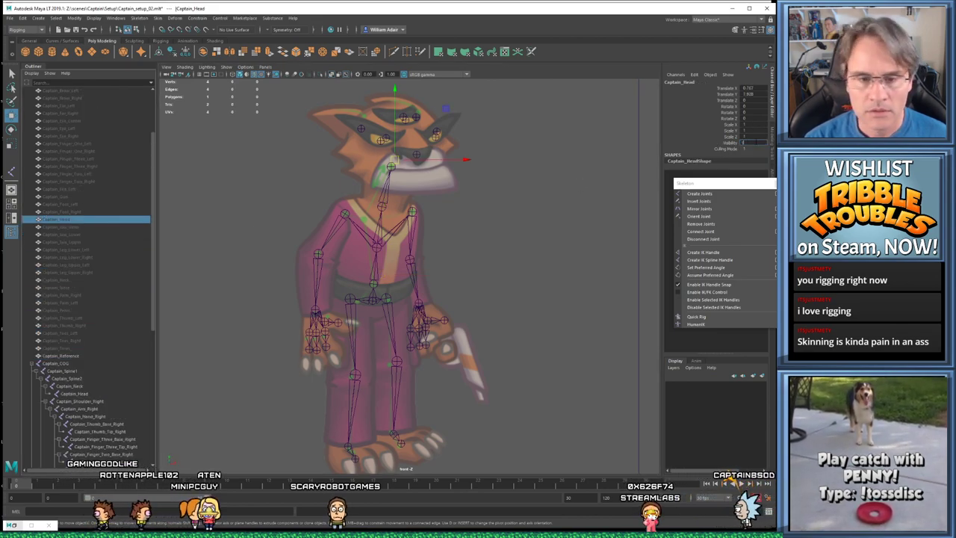
pyautogui.write('0')
pyautogui.press('Return')
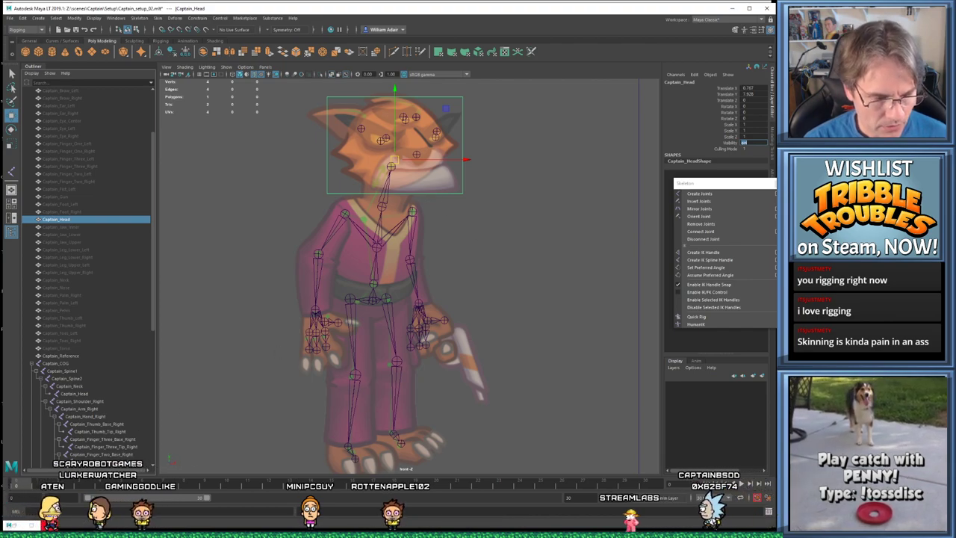
pyautogui.hotkey('alt', 'Tab')
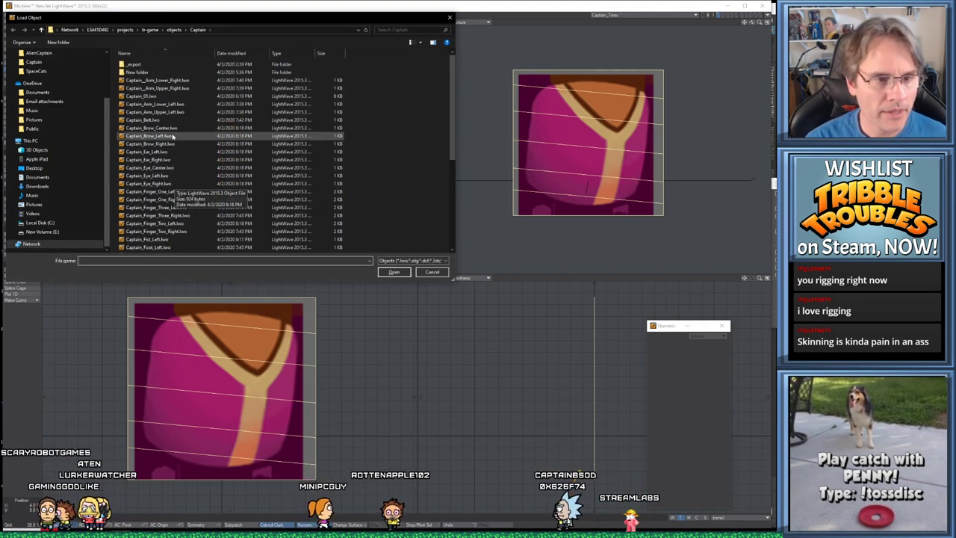
# Load Captain_Head.lwo and start a Knife cut with Shift+K
pyautogui.scroll(-3, 155, 135)
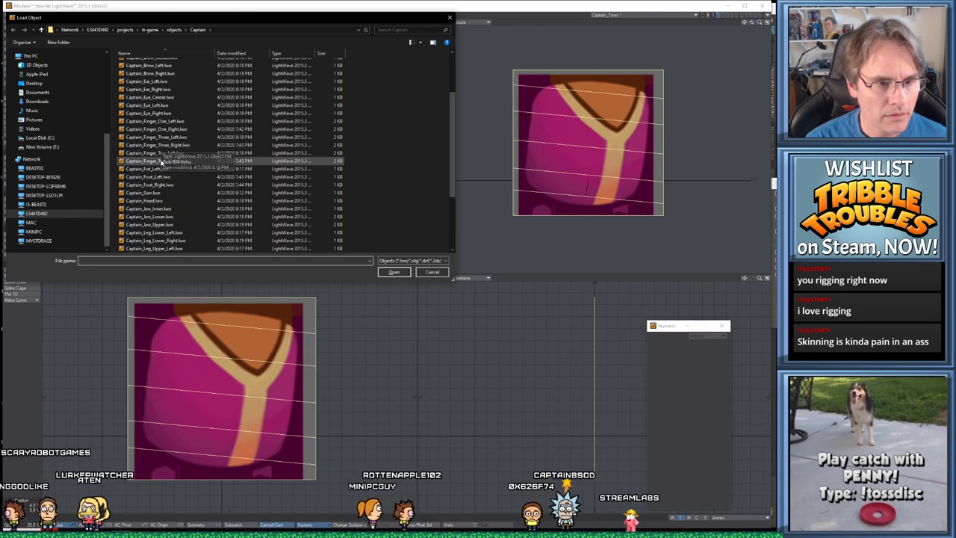
pyautogui.click(159, 200)
pyautogui.doubleClick(158, 200)
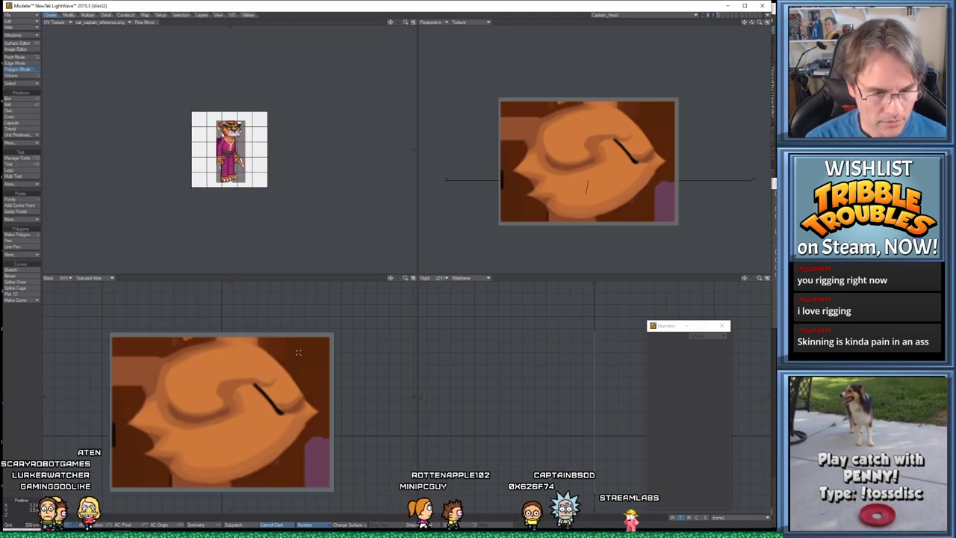
pyautogui.hotkey('shift', 'k')
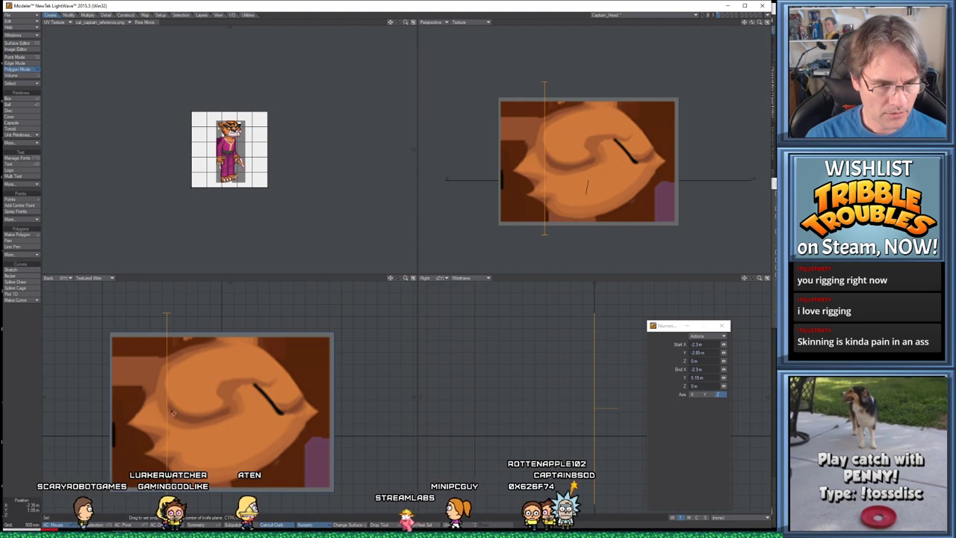
# Add a vertical knife cut across the head and narrow the right-hand strip
pyautogui.moveTo(169, 414); pyautogui.dragTo(226, 412)
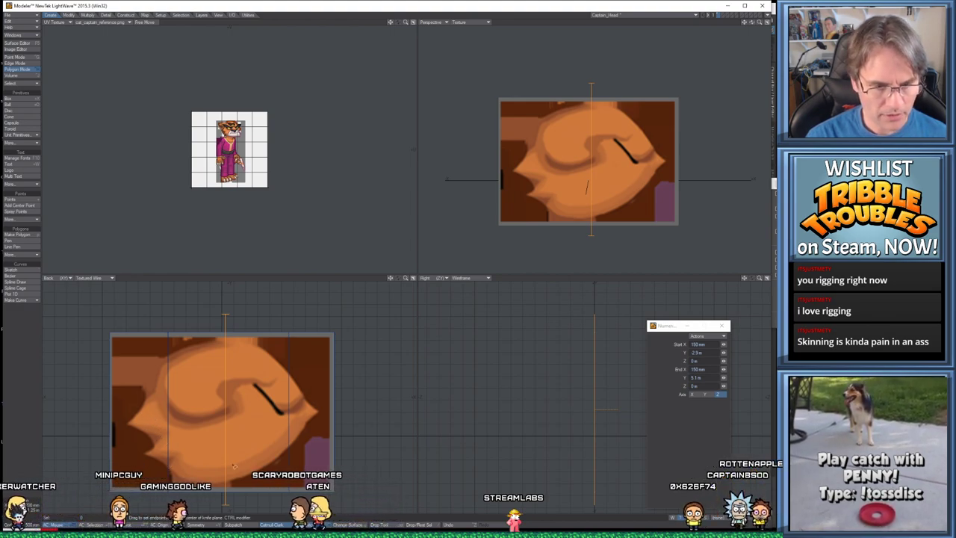
pyautogui.press('space')
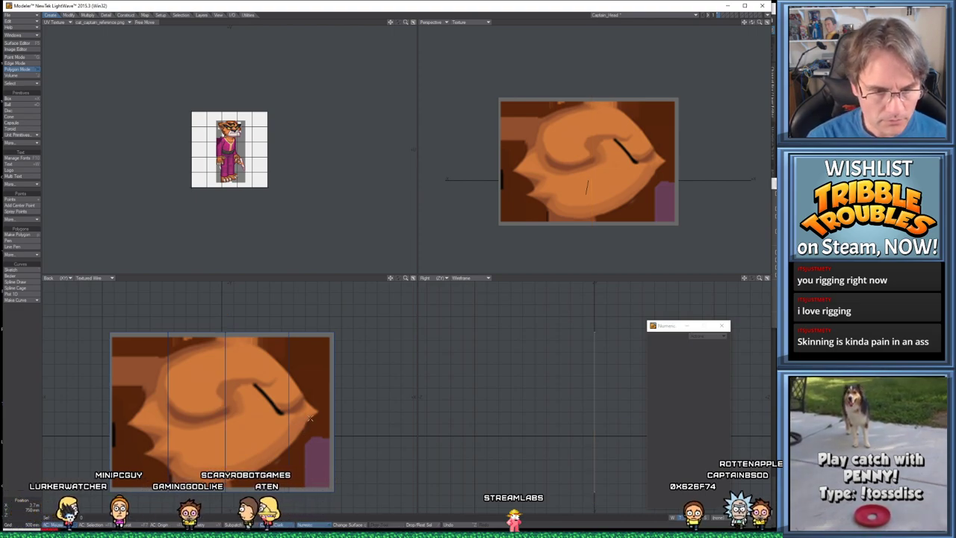
pyautogui.click(328, 419)
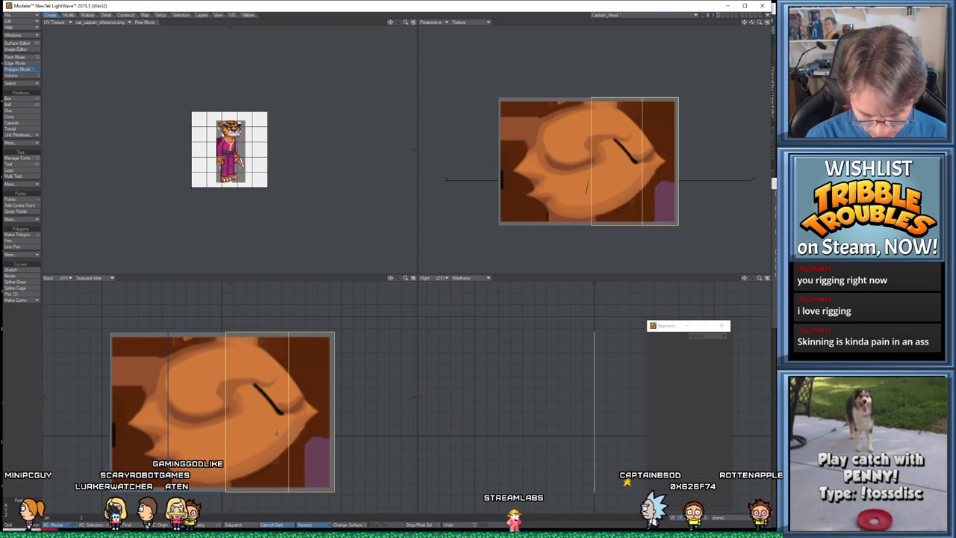
pyautogui.press('h')
pyautogui.moveTo(276, 433); pyautogui.dragTo(230, 426)
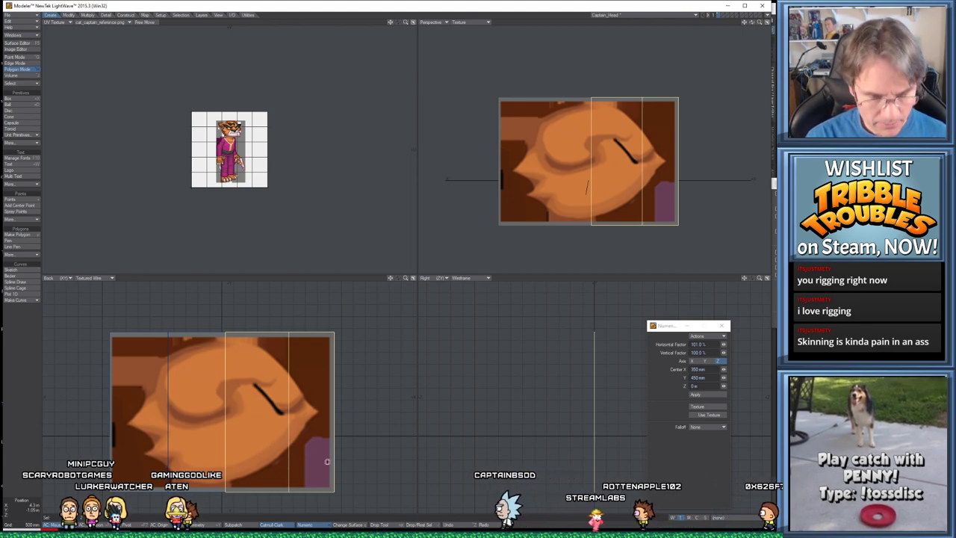
pyautogui.press('space')
pyautogui.press('/')
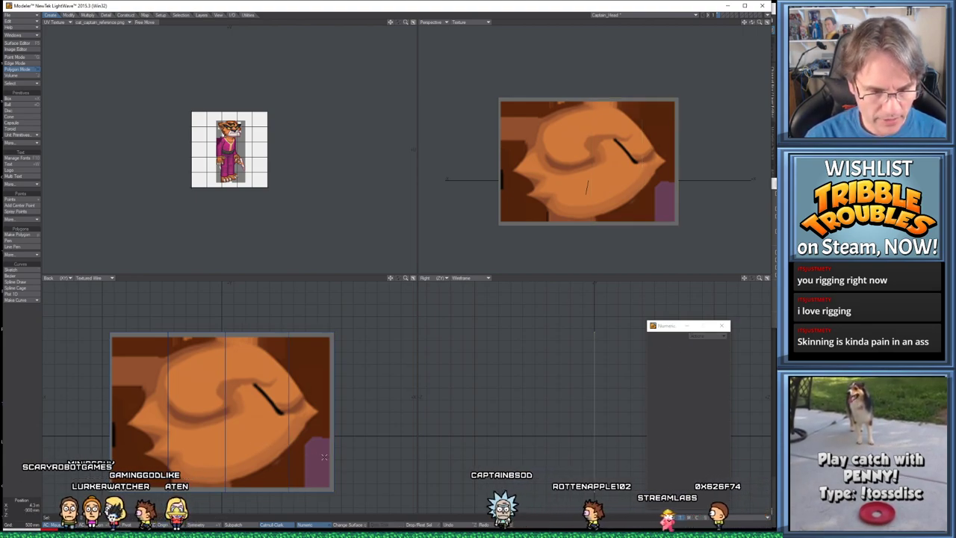
# BandSaw the whole head mesh into a grid with dividing on, then deselect
pyautogui.click(224, 423)
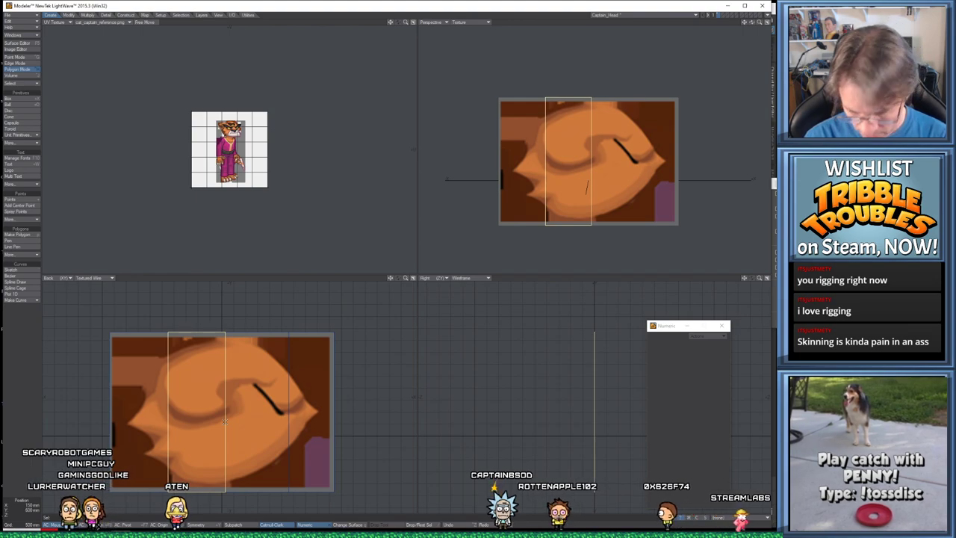
pyautogui.press(']')
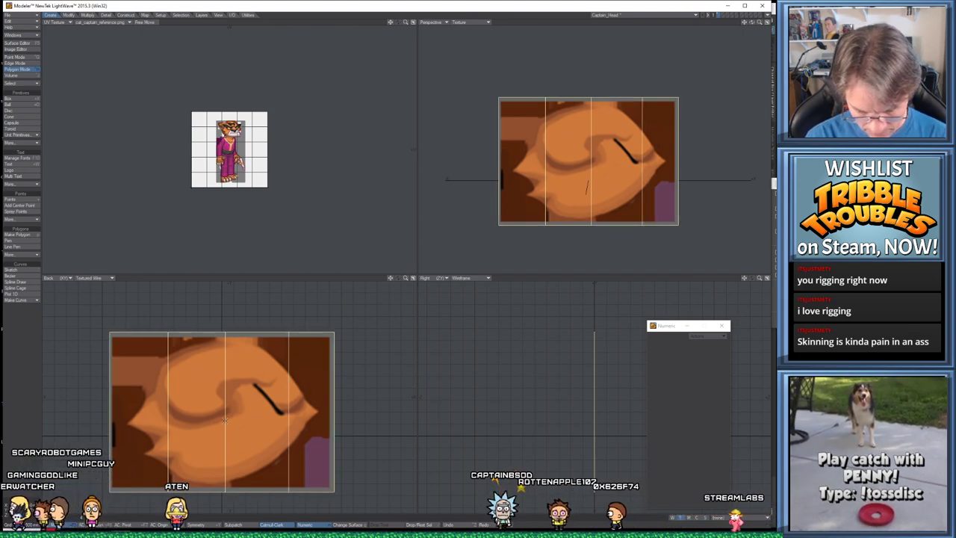
pyautogui.hotkey('shift', 'b')
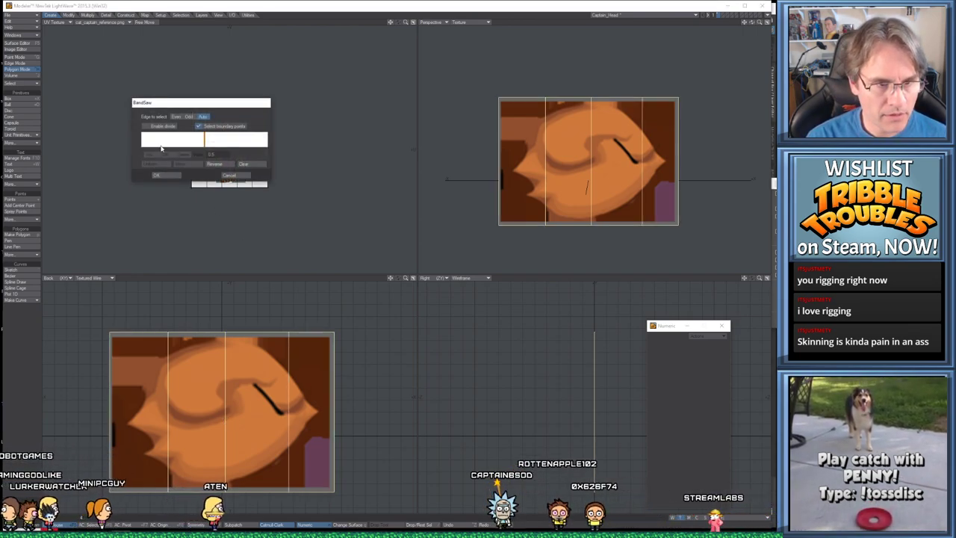
pyautogui.click(162, 126)
pyautogui.click(156, 175)
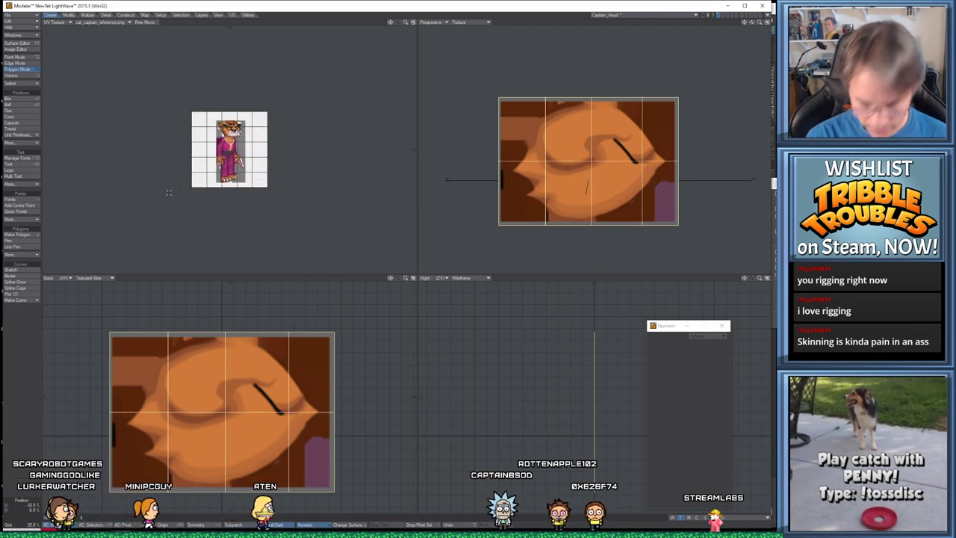
pyautogui.click(169, 192)
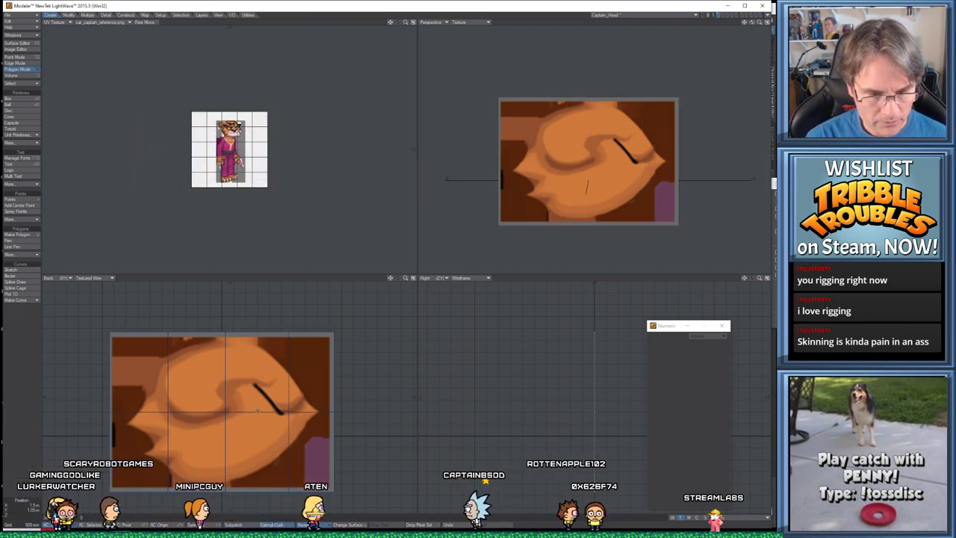
# Stretch the head plane to 87% vertically and nudge it into its final position
pyautogui.press('h')
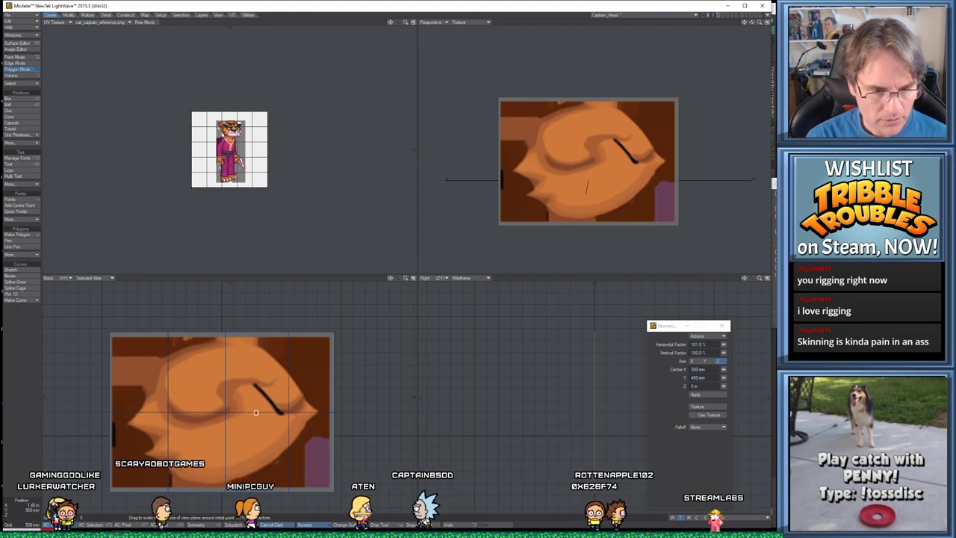
pyautogui.moveTo(255, 412); pyautogui.dragTo(206, 504)
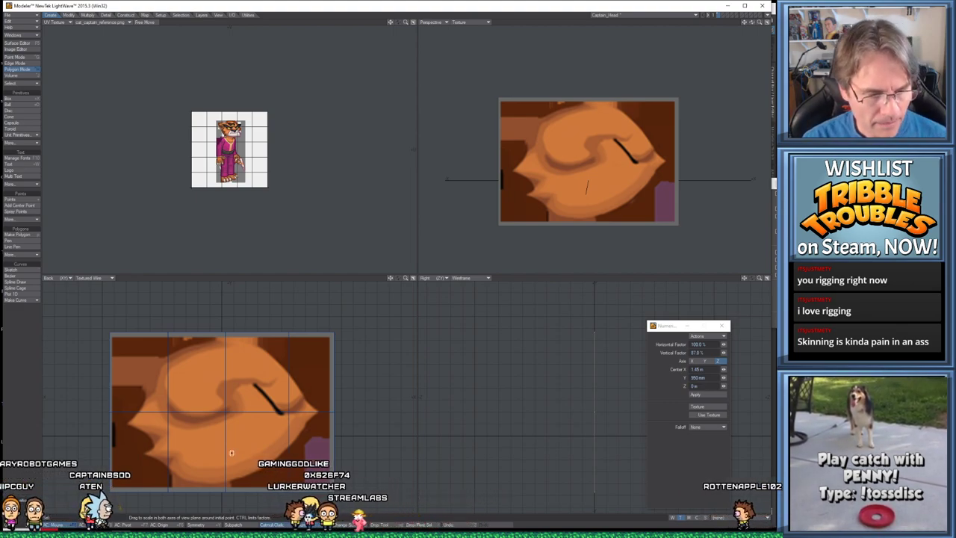
pyautogui.moveTo(231, 424); pyautogui.dragTo(230, 398)
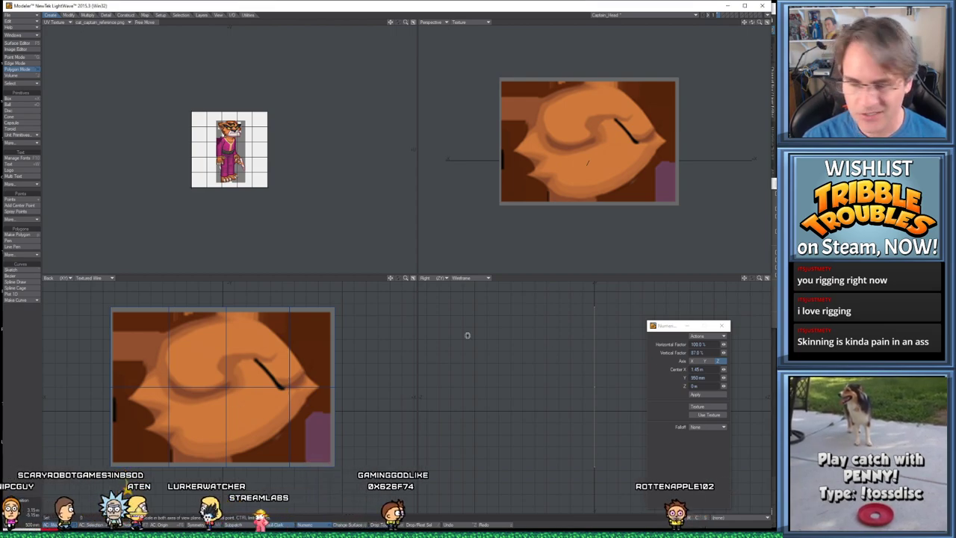
pyautogui.moveTo(336, 336); pyautogui.dragTo(321, 352)
pyautogui.press('space')
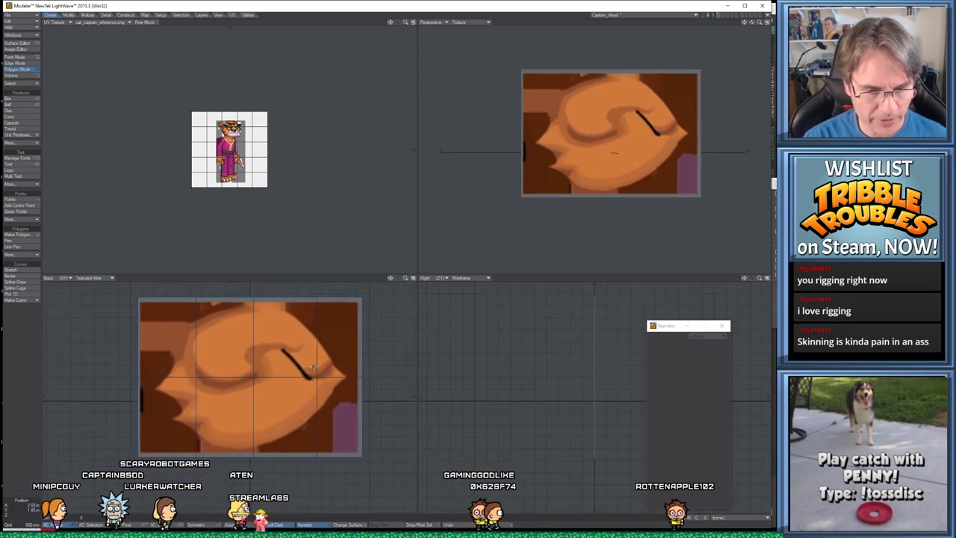
pyautogui.moveTo(363, 385); pyautogui.dragTo(348, 402)
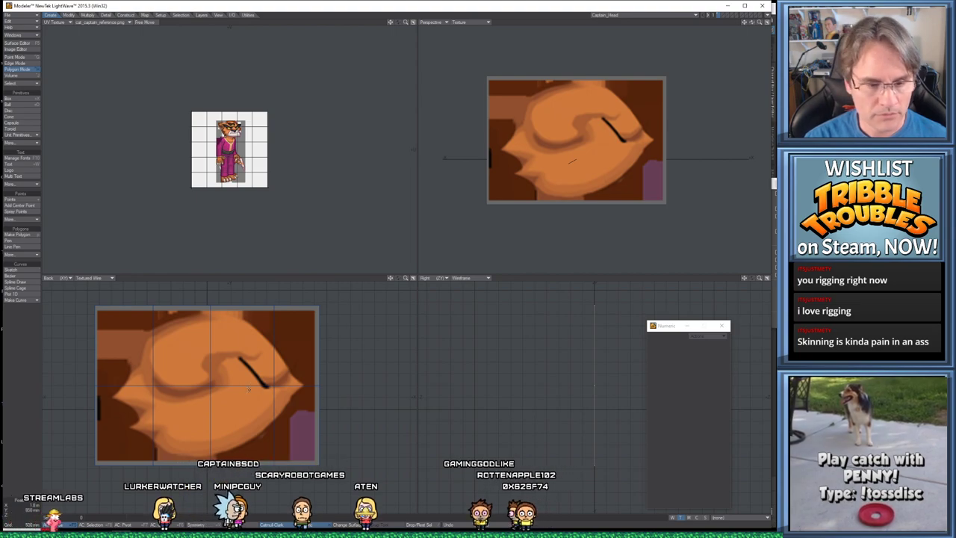
# Export the head as Captain_Head.fbx via Export FBX, overwriting the existing file
pyautogui.click(22, 14)
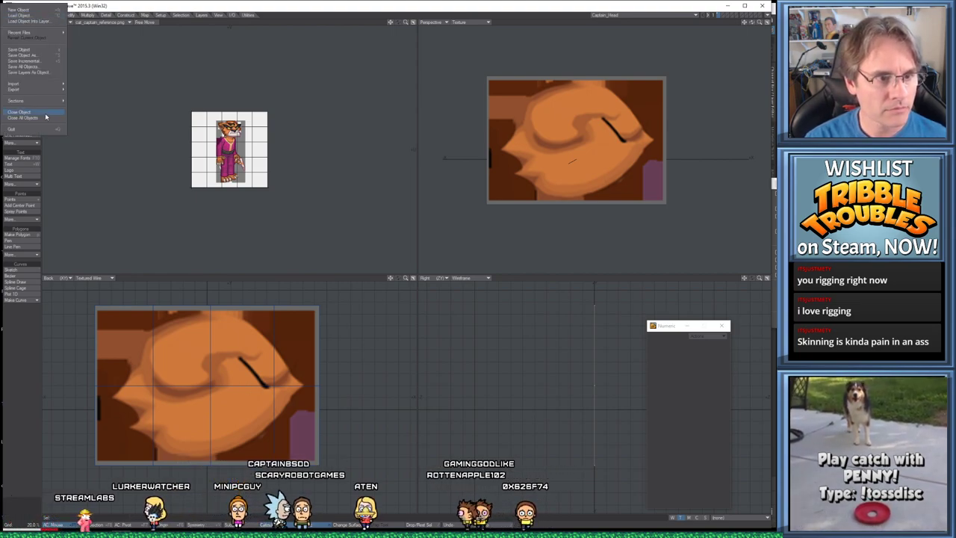
pyautogui.click(88, 90)
pyautogui.click(23, 14)
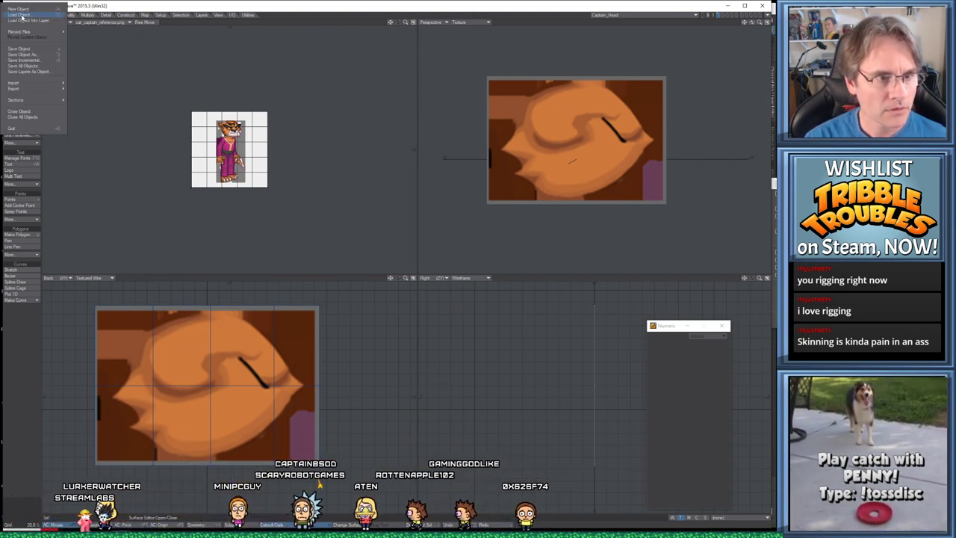
pyautogui.moveTo(33, 88)
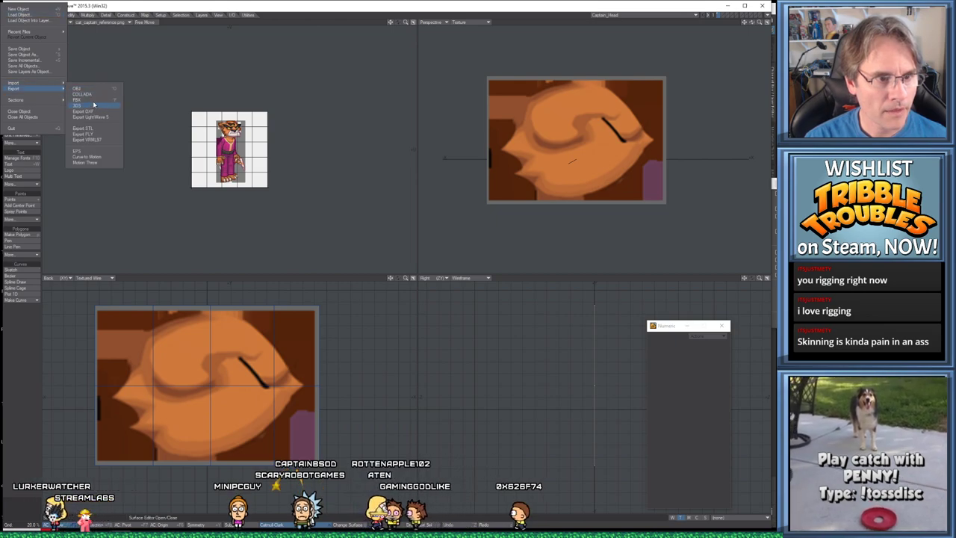
pyautogui.click(90, 103)
pyautogui.click(183, 162)
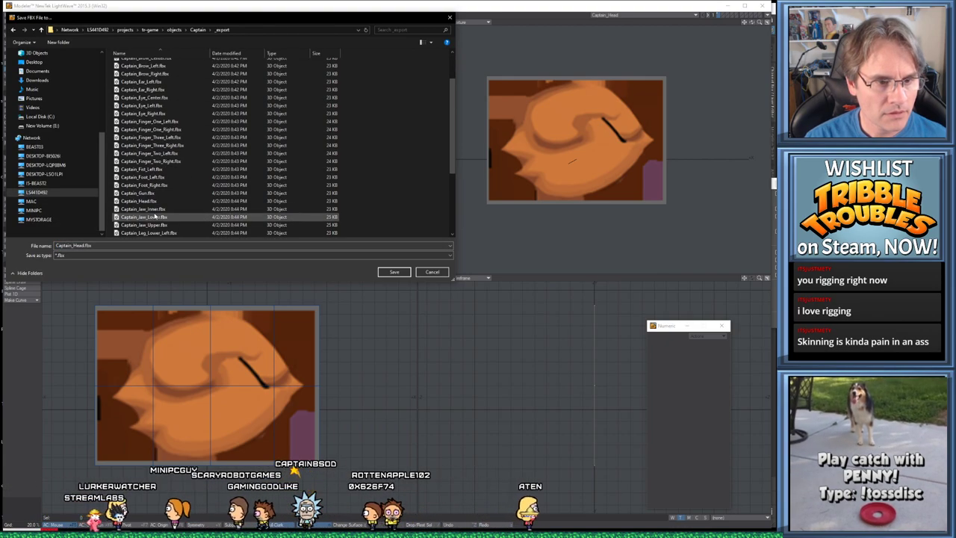
pyautogui.click(394, 271)
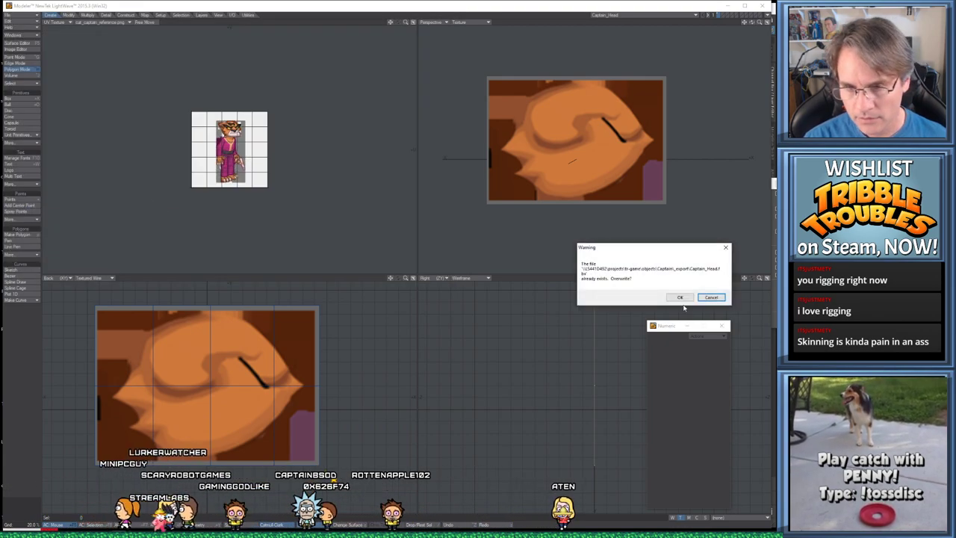
pyautogui.click(679, 297)
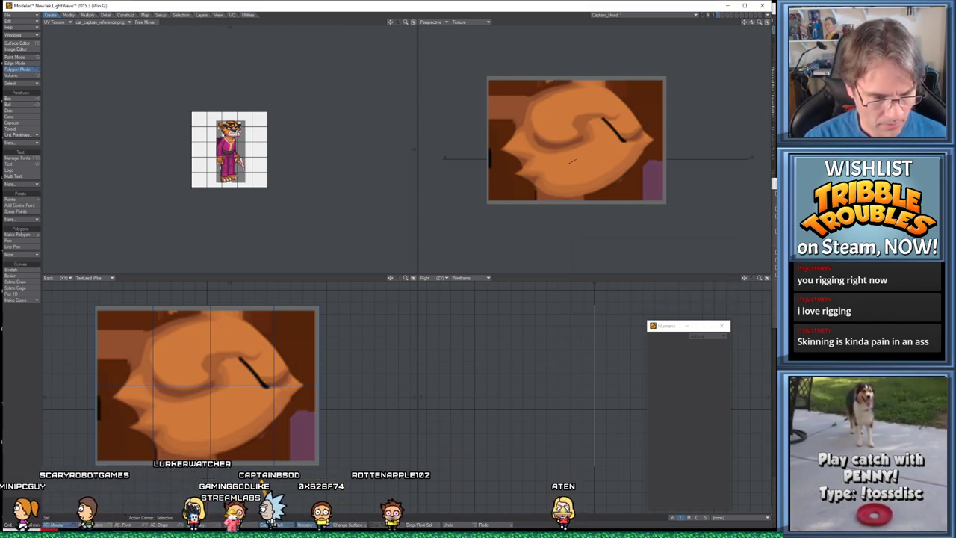
# Back in Maya, rename the Captain_Head sprite to Captain_Head_OLD
pyautogui.click(145, 509)
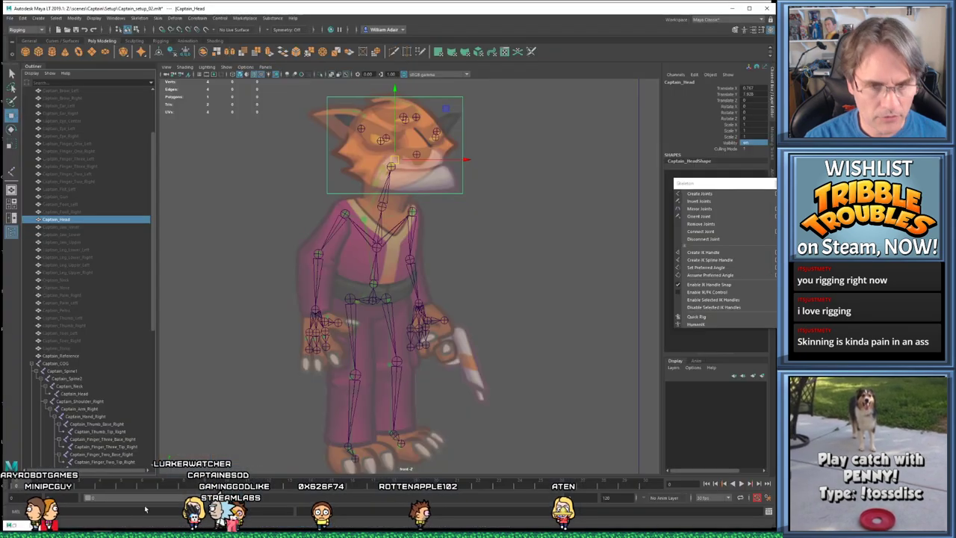
pyautogui.press('Up')
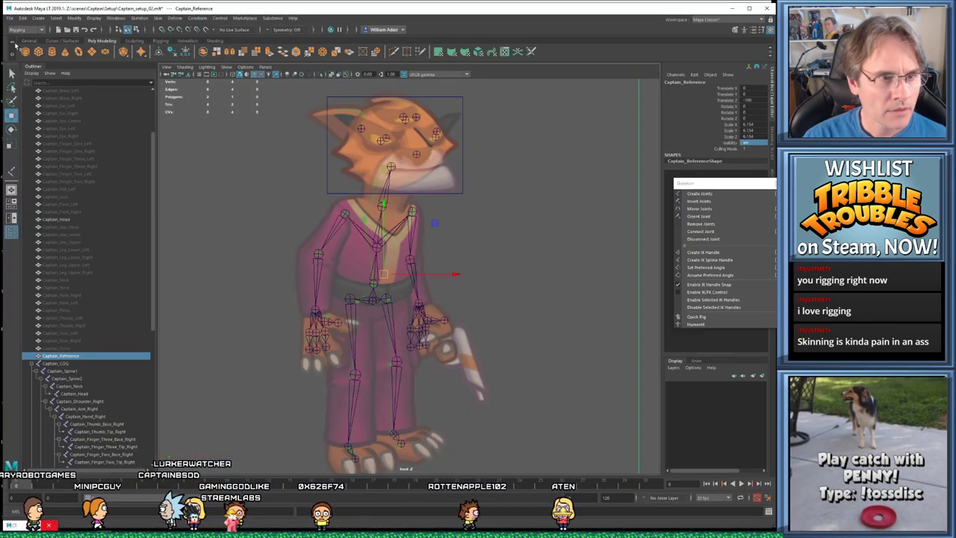
pyautogui.click(60, 220)
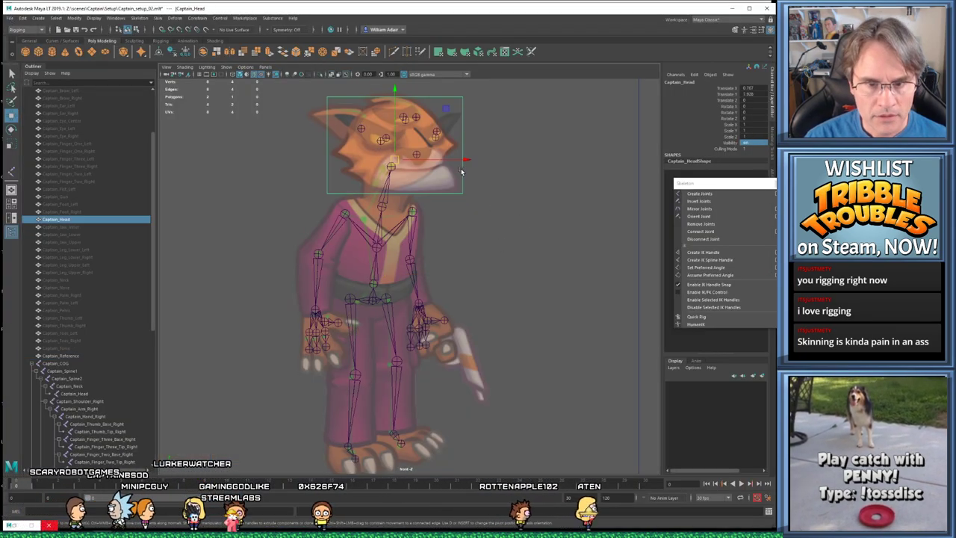
pyautogui.doubleClick(59, 220)
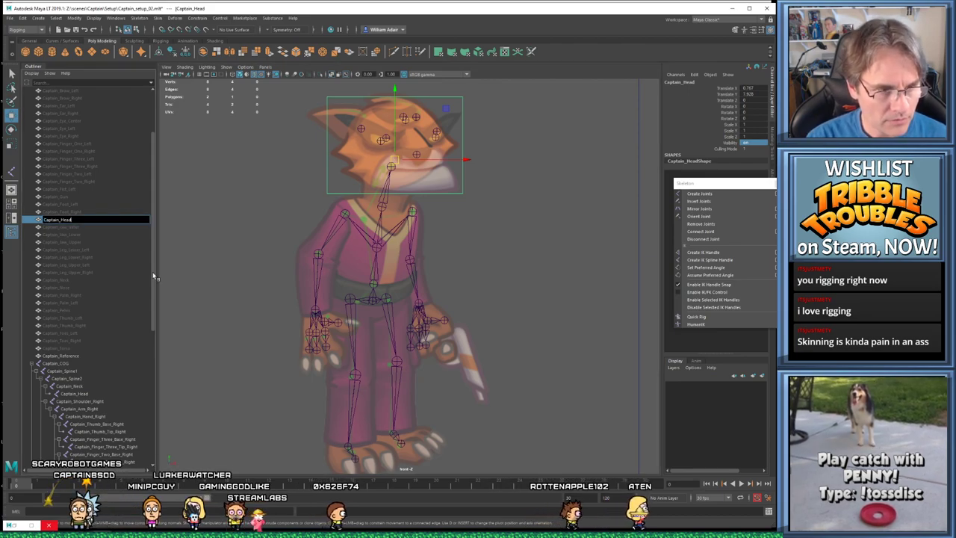
pyautogui.write('_OLD')
pyautogui.press('Return')
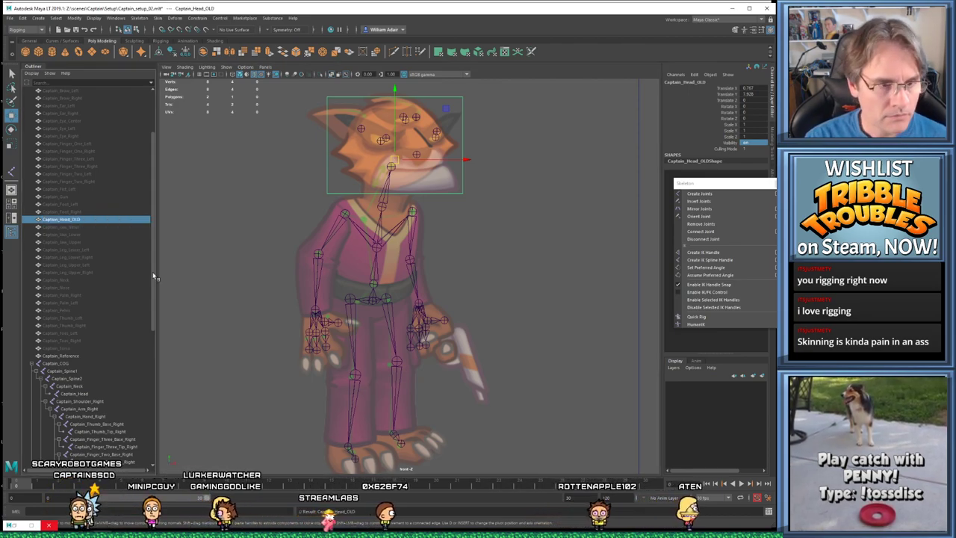
# Import the new head FBX and move Empty_Mesh up onto the character's head
pyautogui.click(9, 18)
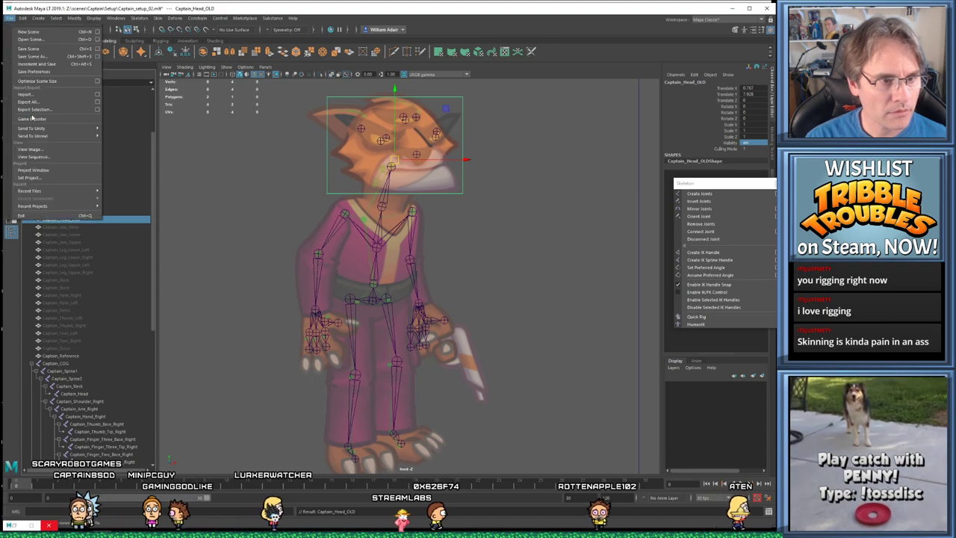
pyautogui.press('Escape')
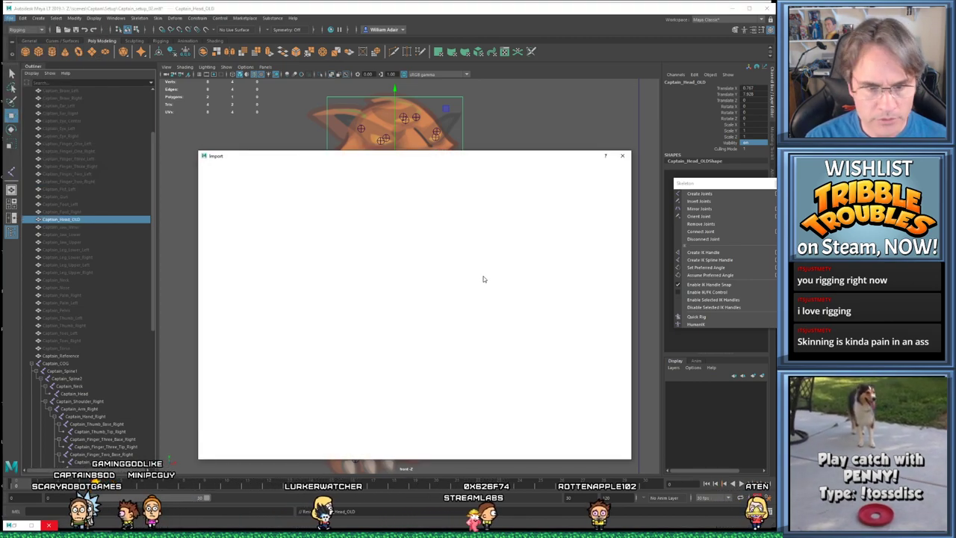
pyautogui.doubleClick(340, 282)
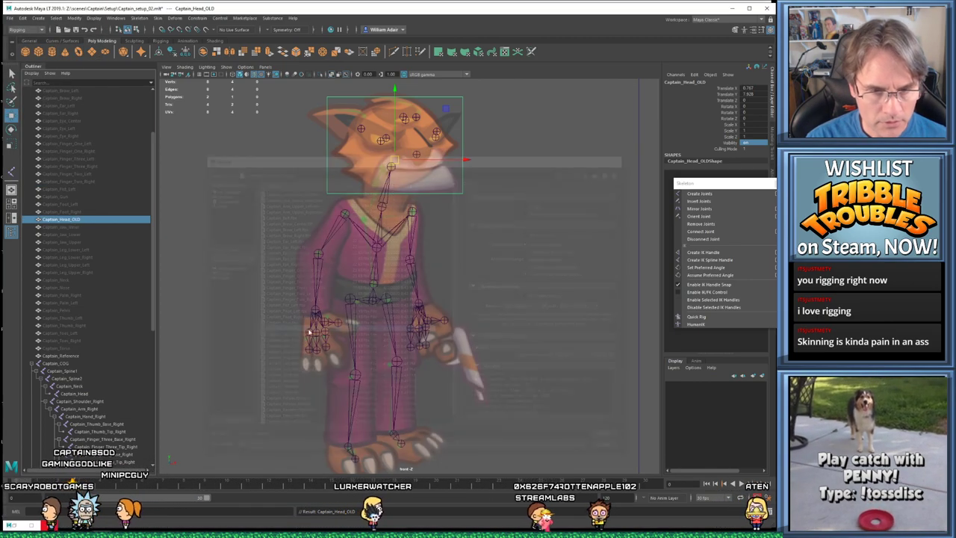
pyautogui.click(448, 279)
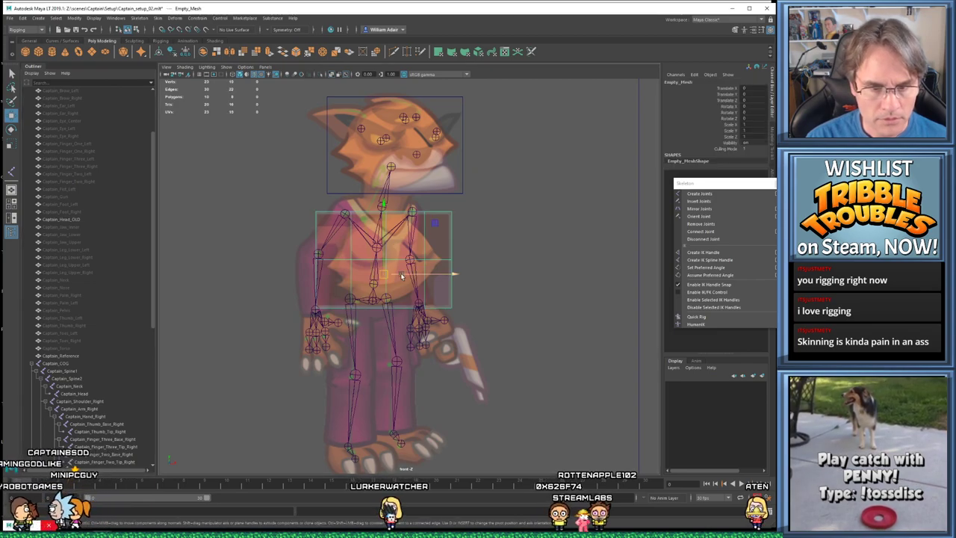
pyautogui.moveTo(385, 276); pyautogui.dragTo(397, 163)
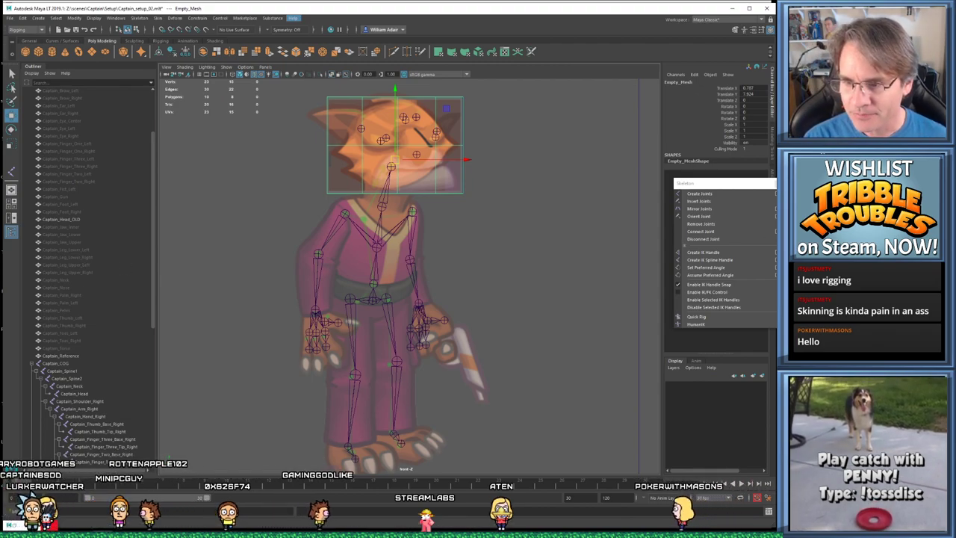
pyautogui.hotkey('alt', 'Tab')
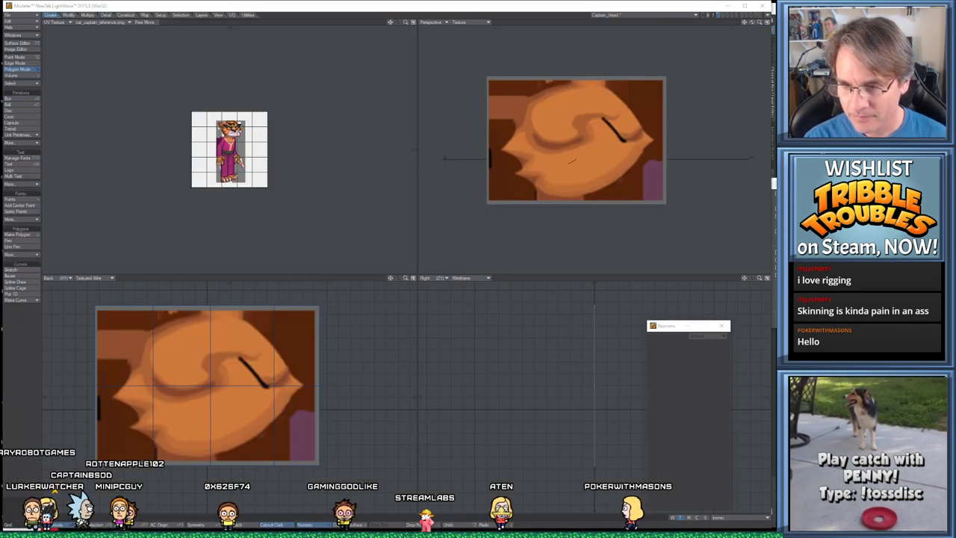
pyautogui.hotkey('alt', 'Tab')
pyautogui.keyDown('alt'); pyautogui.moveTo(448, 231); pyautogui.dragTo(463, 267, button='middle'); pyautogui.keyUp('alt')
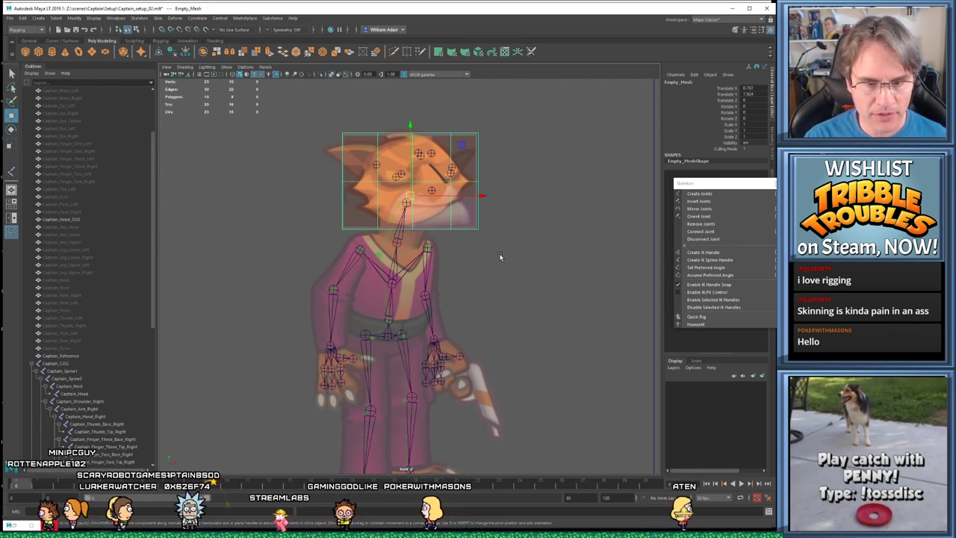
pyautogui.keyDown('alt'); pyautogui.moveTo(497, 273); pyautogui.dragTo(500, 283, button='middle'); pyautogui.keyUp('alt')
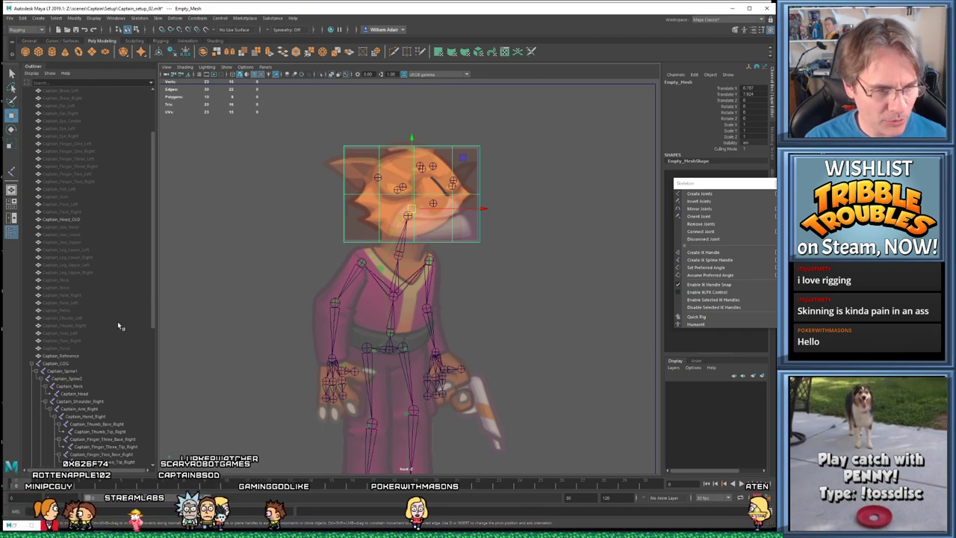
pyautogui.scroll(-10, 118, 328)
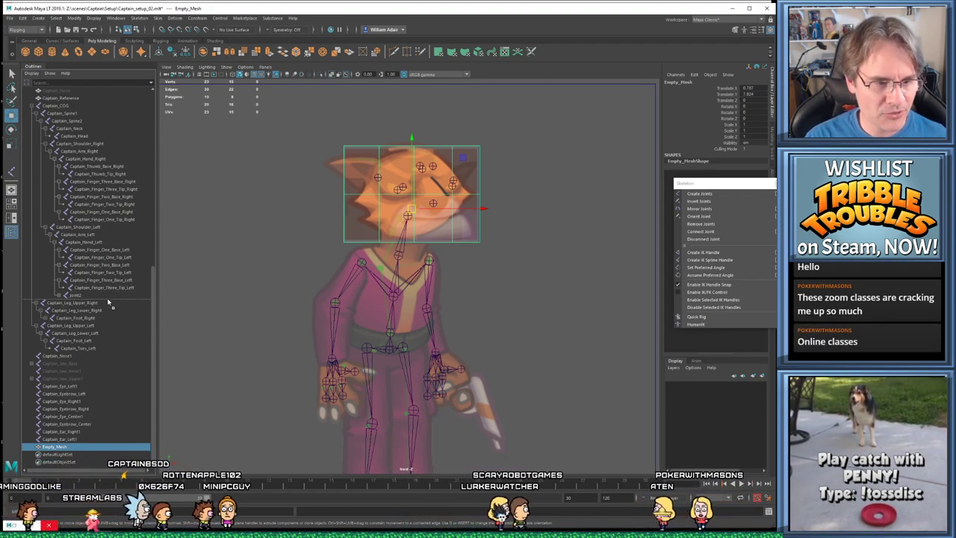
# Place Empty_Mesh directly below Captain_Head_OLD in the Outliner
pyautogui.moveTo(108, 302); pyautogui.dragTo(108, 301, button='middle')
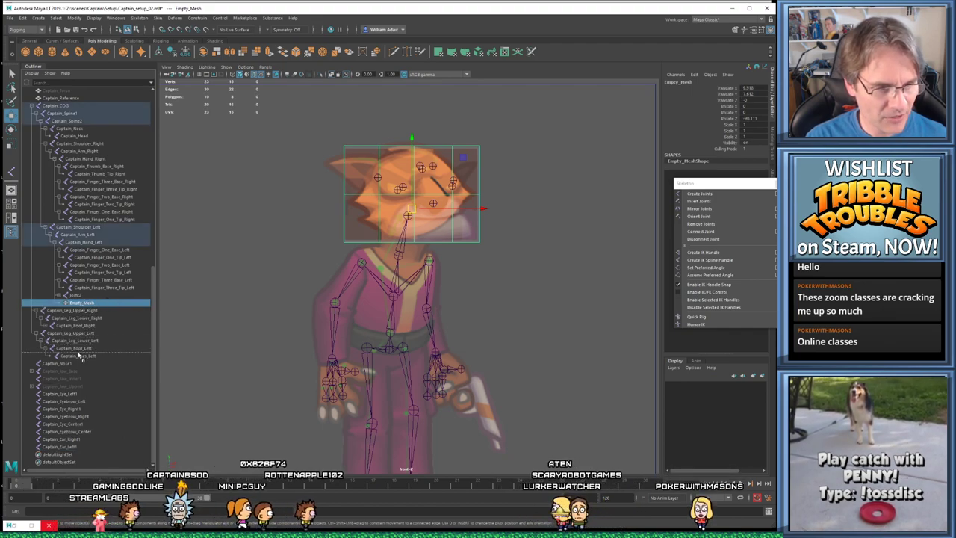
pyautogui.scroll(5, 89, 224)
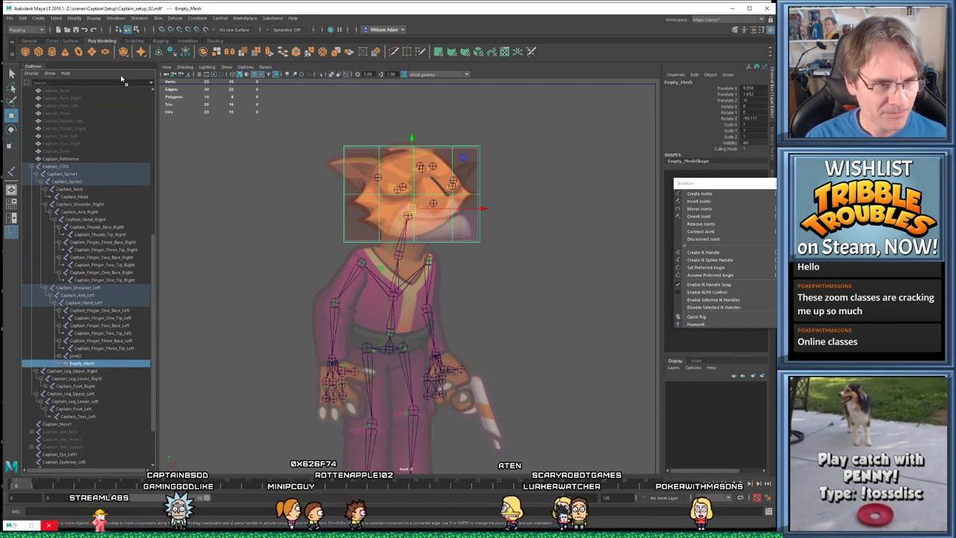
pyautogui.scroll(5, 111, 148)
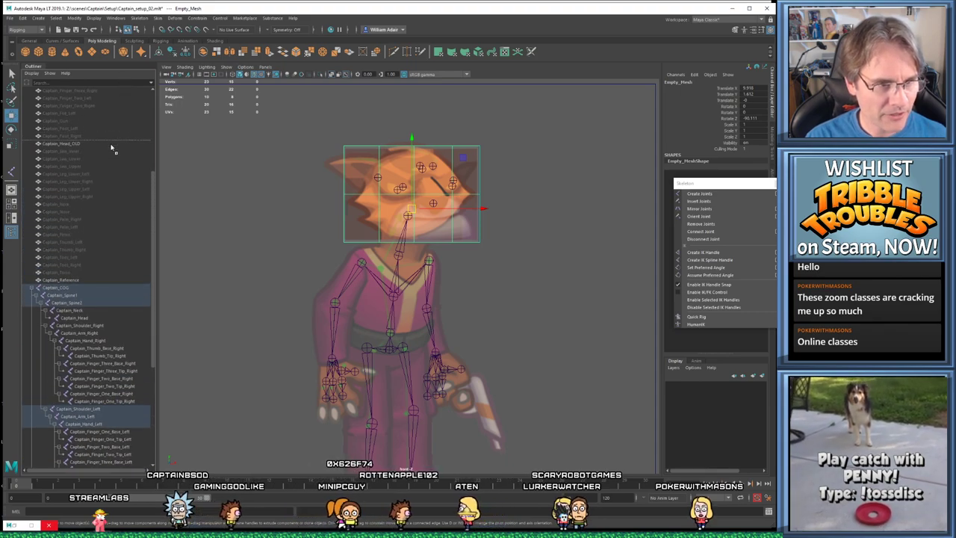
pyautogui.moveTo(114, 153); pyautogui.dragTo(113, 157, button='middle')
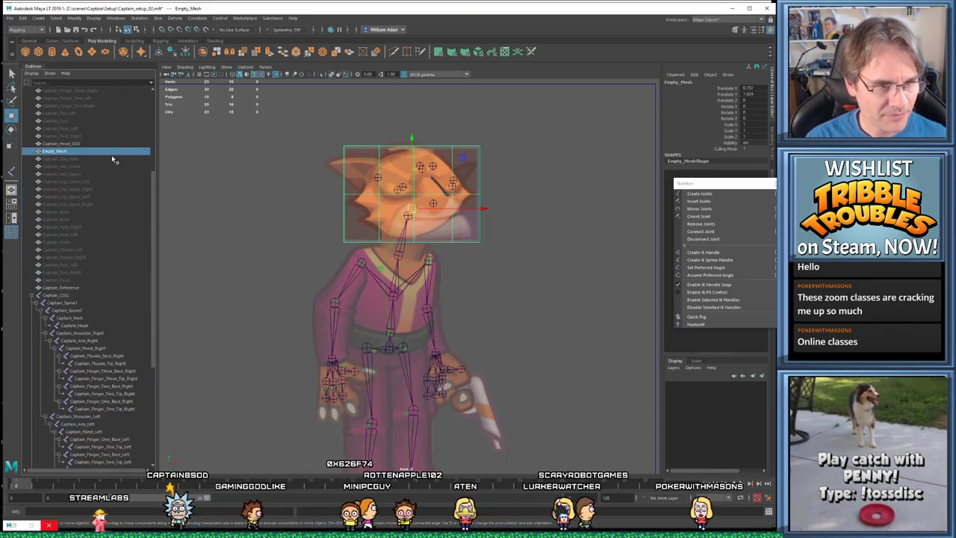
# Rename Empty_Mesh to Captain_Head and delete Captain_Head_OLD
pyautogui.click(62, 144)
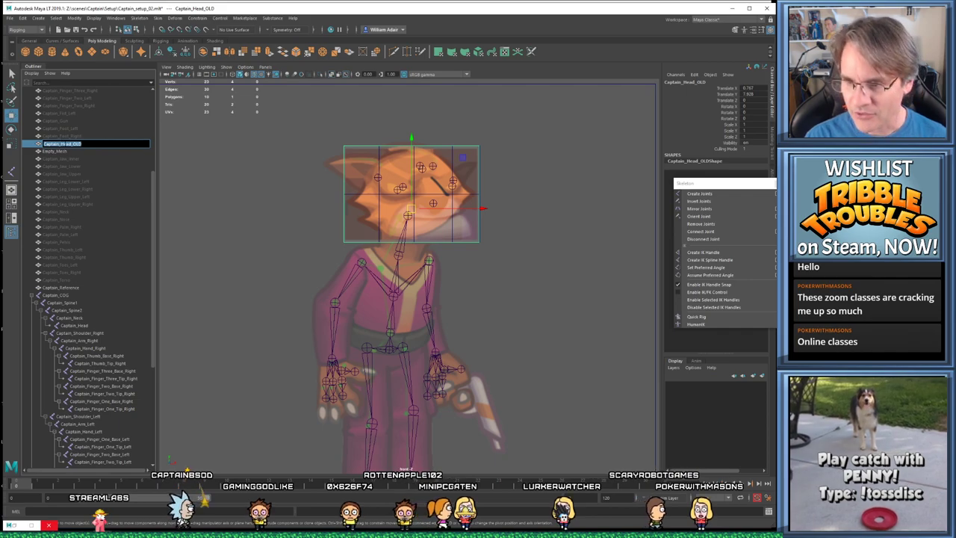
pyautogui.click(53, 152)
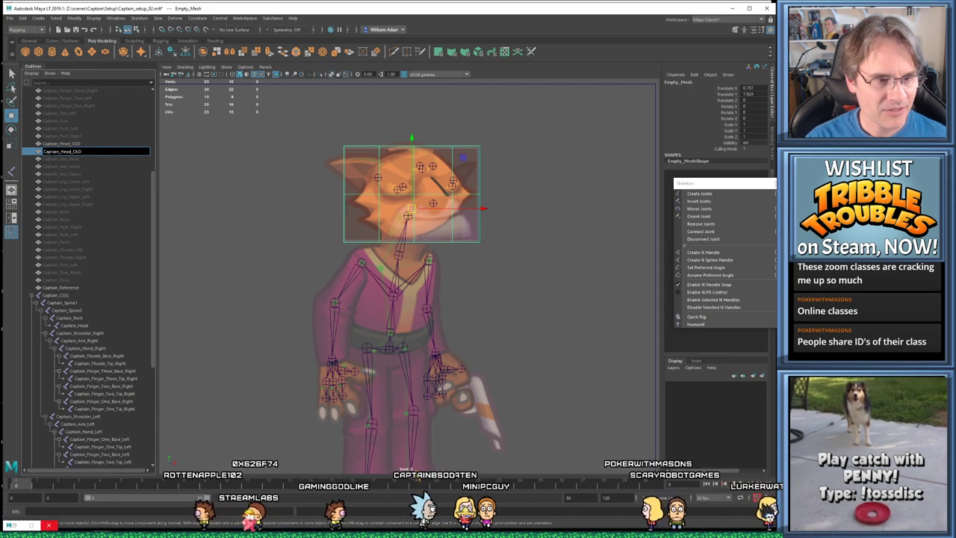
pyautogui.press('BackSpace')
pyautogui.press('BackSpace')
pyautogui.press('BackSpace')
pyautogui.press('BackSpace')
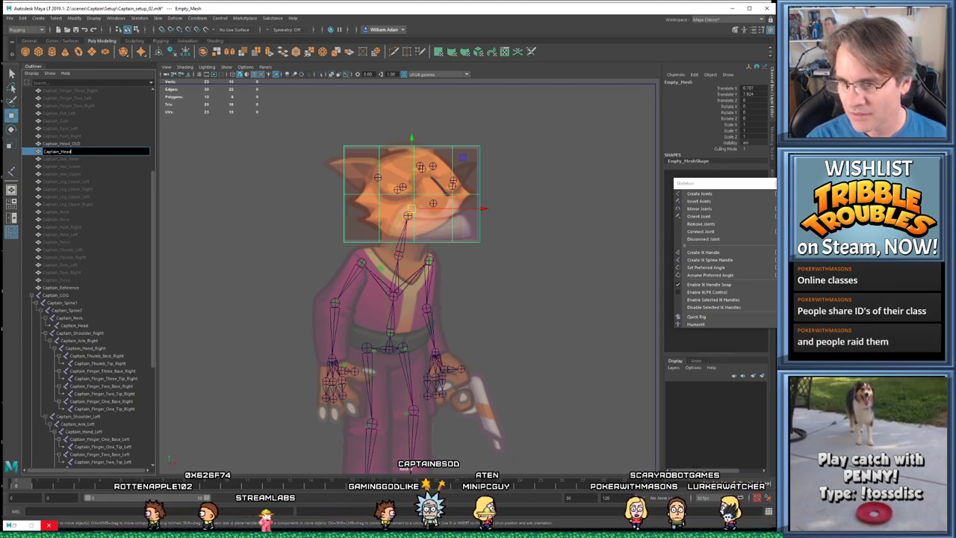
pyautogui.press('Return')
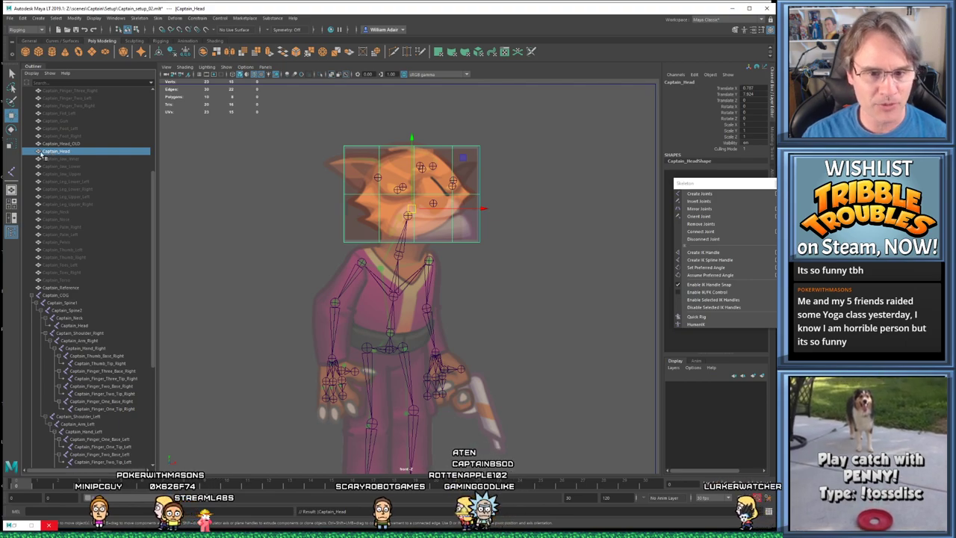
pyautogui.click(55, 144)
pyautogui.press('Delete')
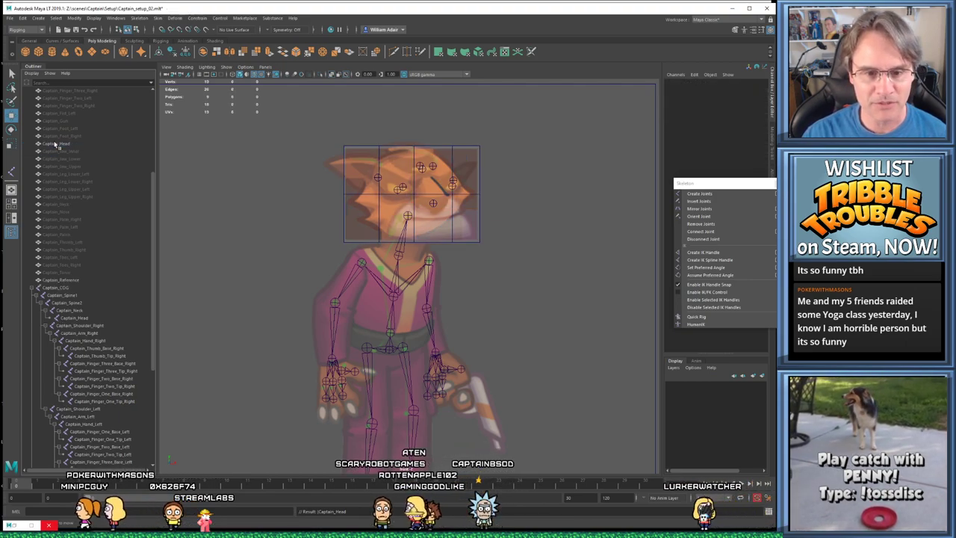
# Pan and zoom the viewport close on the Captain_Head sprite, leaving nothing selected
pyautogui.click(54, 144)
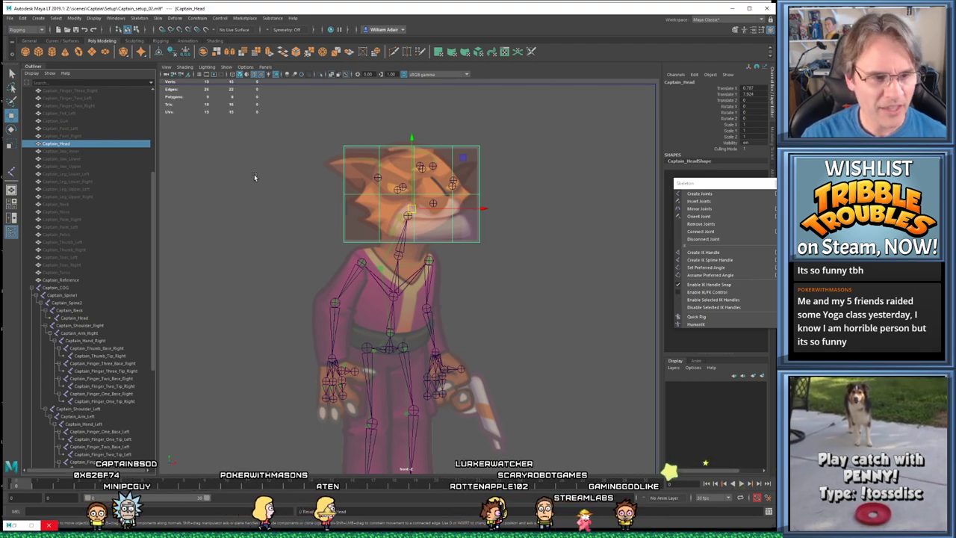
pyautogui.keyDown('alt'); pyautogui.moveTo(242, 178); pyautogui.dragTo(241, 208, button='middle'); pyautogui.keyUp('alt')
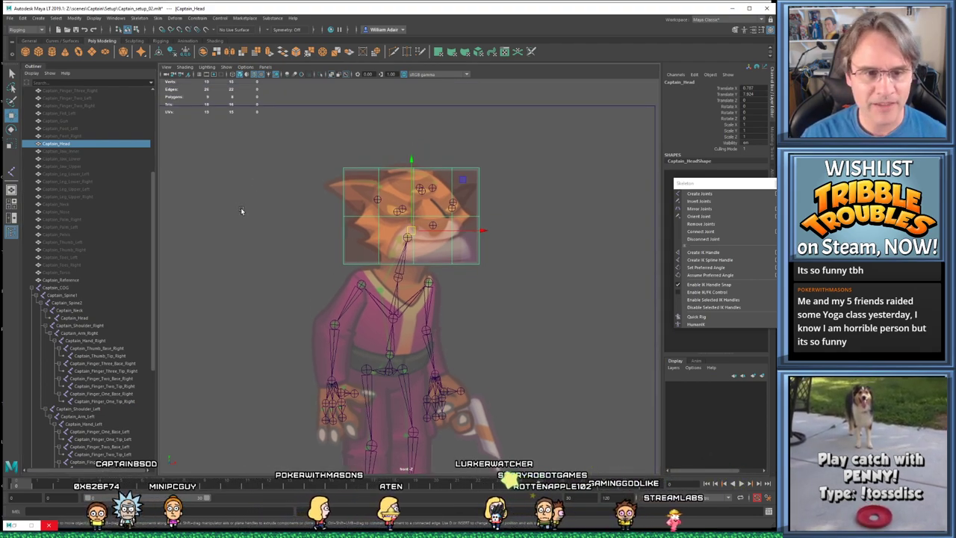
pyautogui.scroll(-3, 241, 210)
pyautogui.click(188, 200)
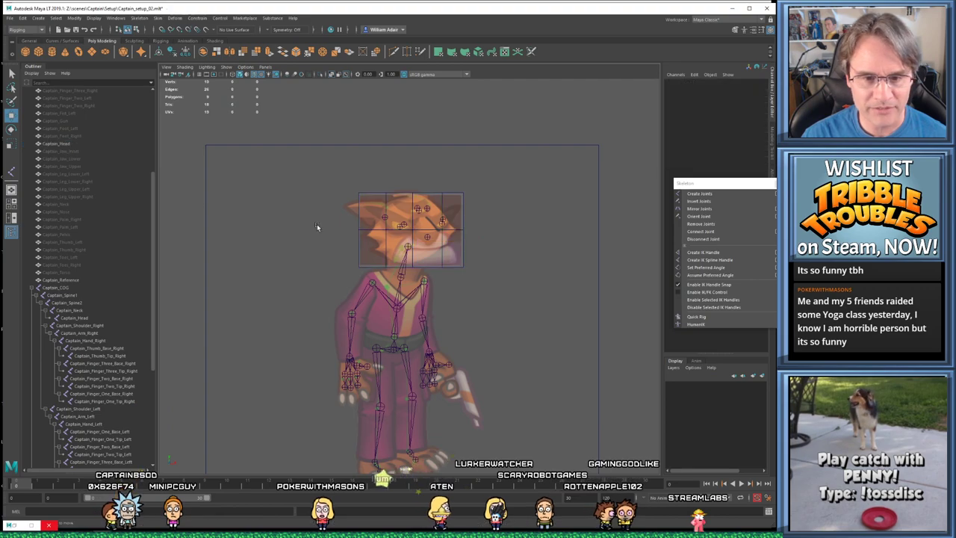
pyautogui.scroll(3, 315, 229)
pyautogui.scroll(3, 268, 212)
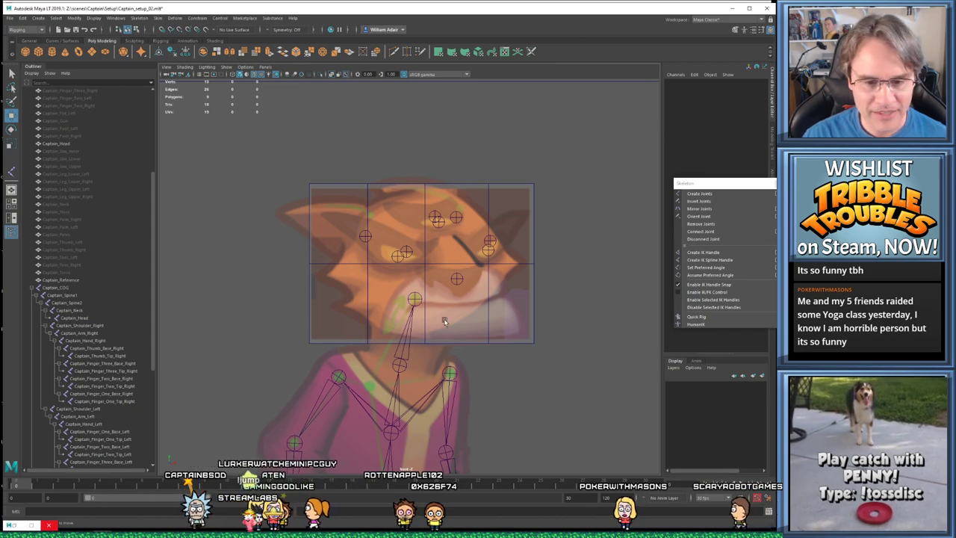
pyautogui.scroll(2, 438, 324)
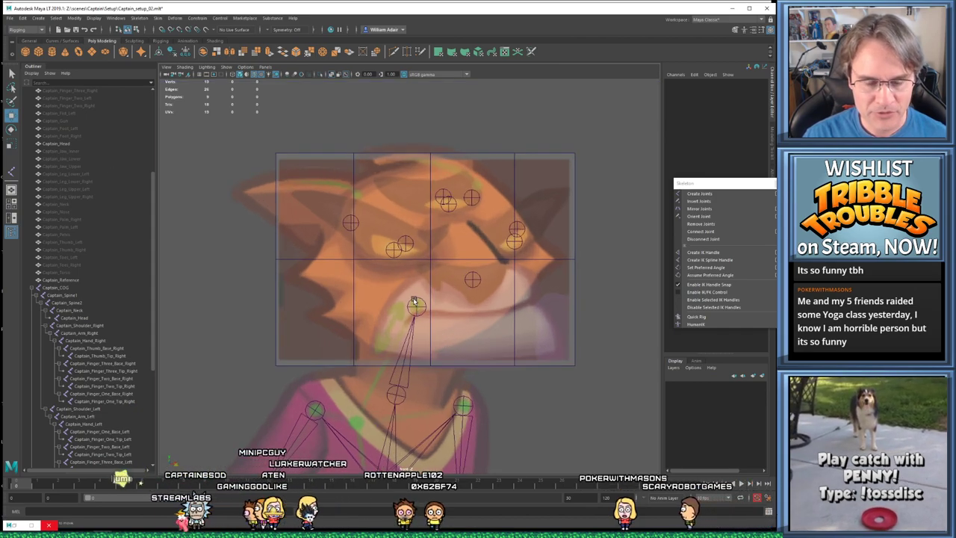
pyautogui.scroll(-2, 409, 284)
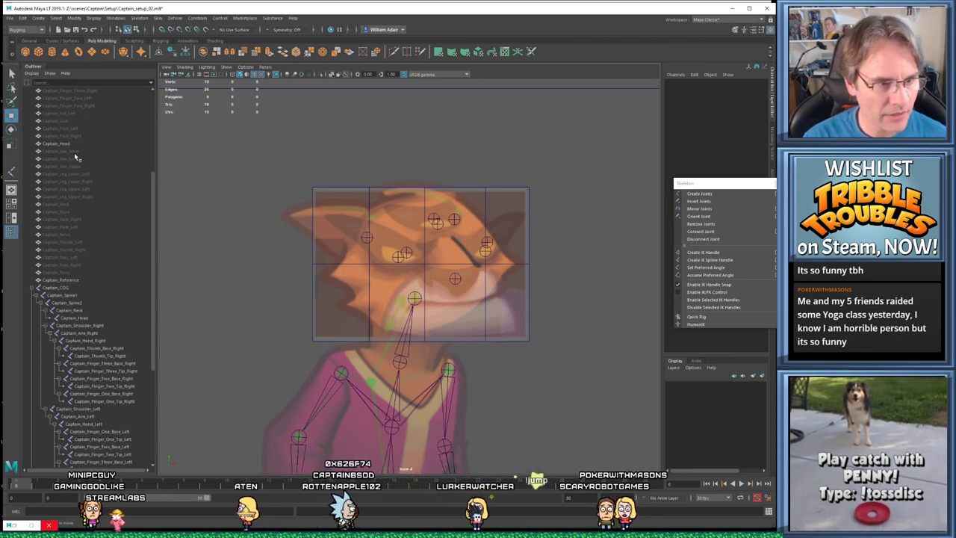
# Select the Captain_Head joint and save the scene
pyautogui.click(55, 142)
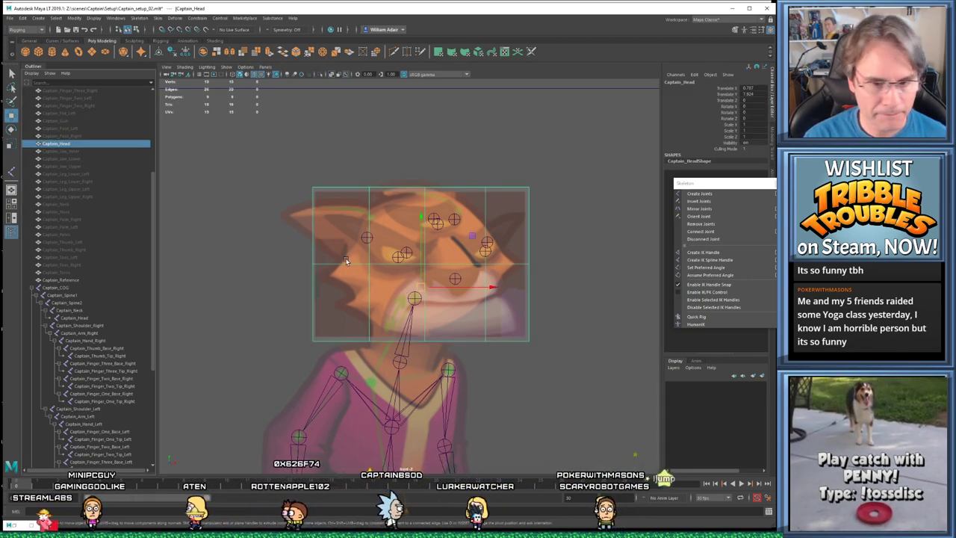
pyautogui.click(413, 298)
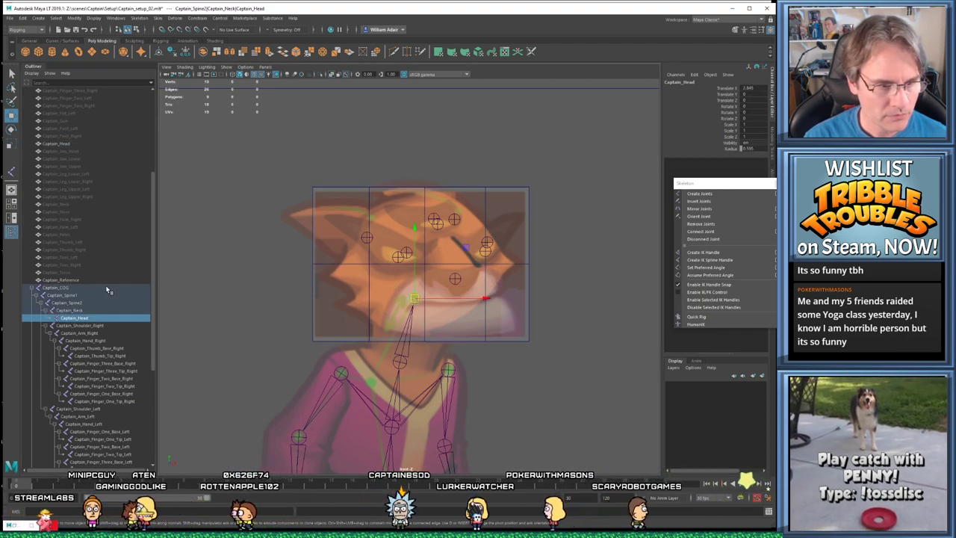
pyautogui.scroll(-3, 114, 283)
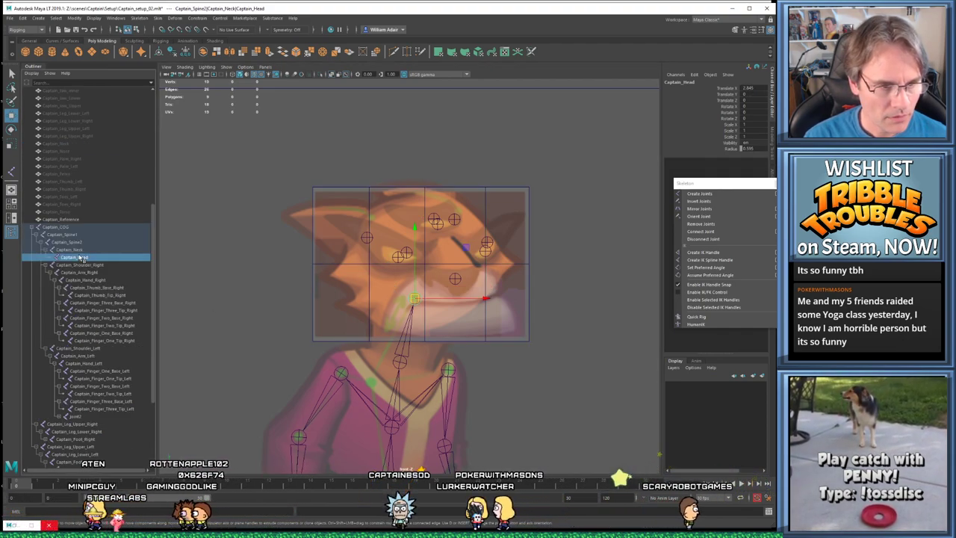
pyautogui.hotkey('ctrl', 's')
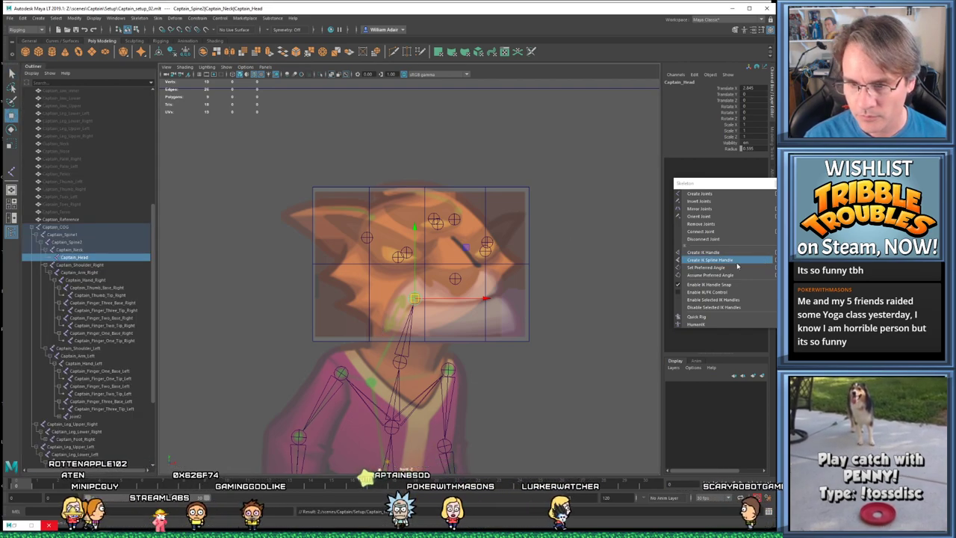
# Place three joints along the head's top edge, then undo them
pyautogui.click(700, 194)
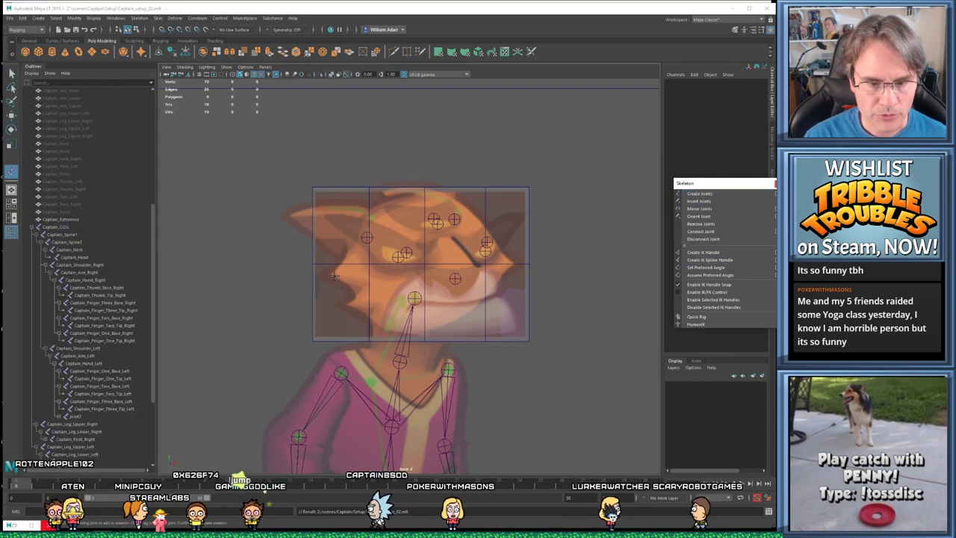
pyautogui.click(86, 257)
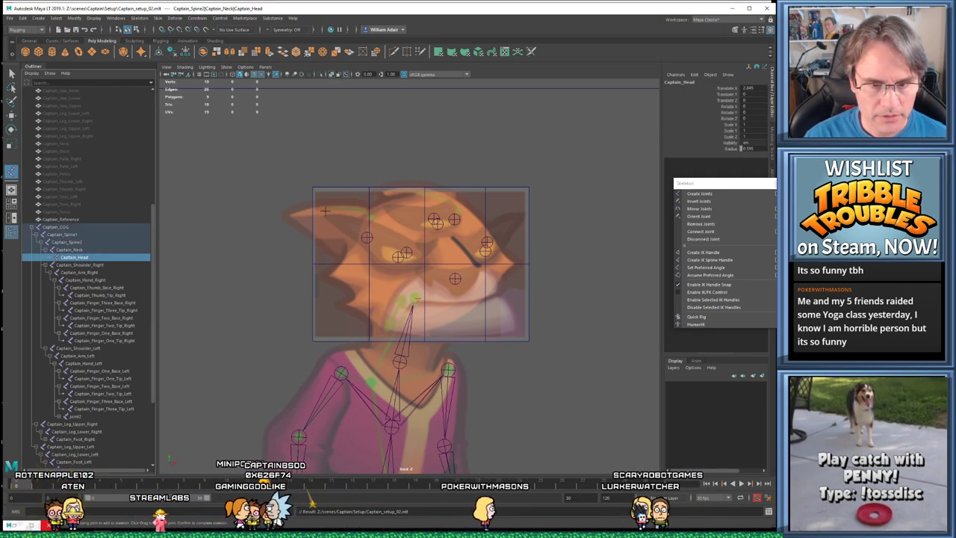
pyautogui.click(312, 186)
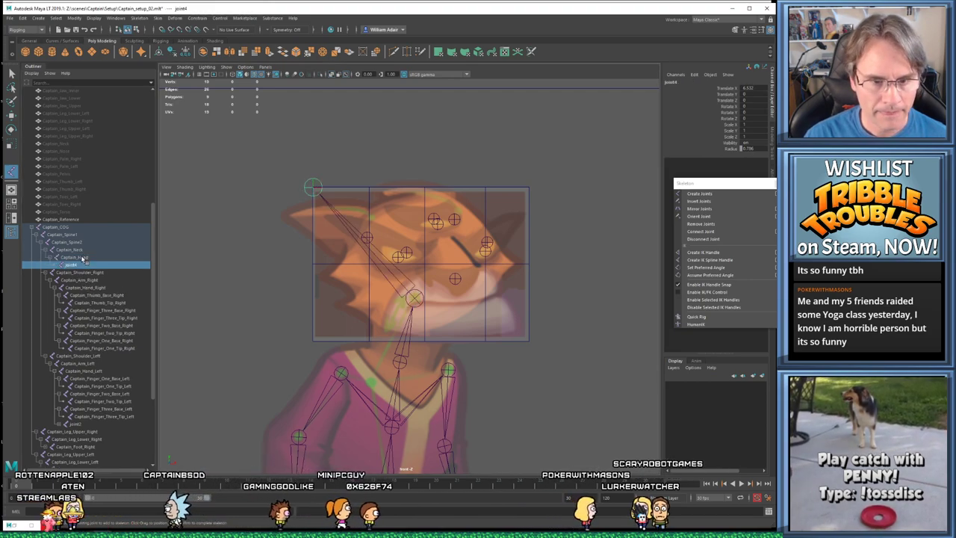
pyautogui.press('Up')
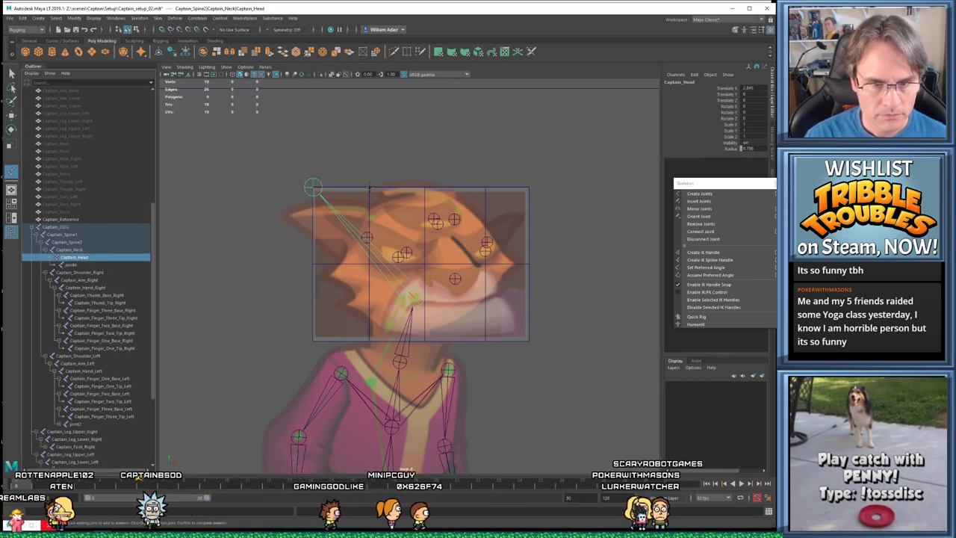
pyautogui.click(369, 188)
pyautogui.press('Up')
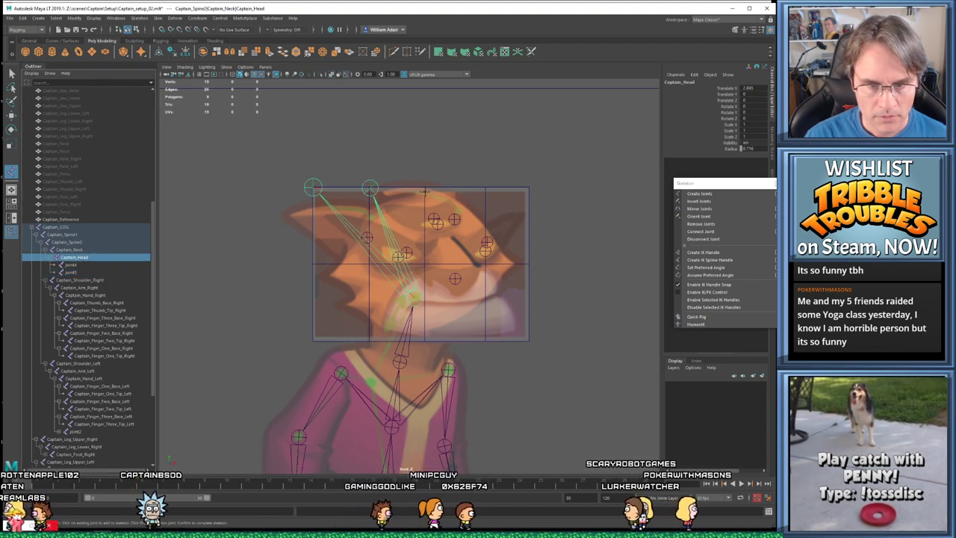
pyautogui.click(425, 188)
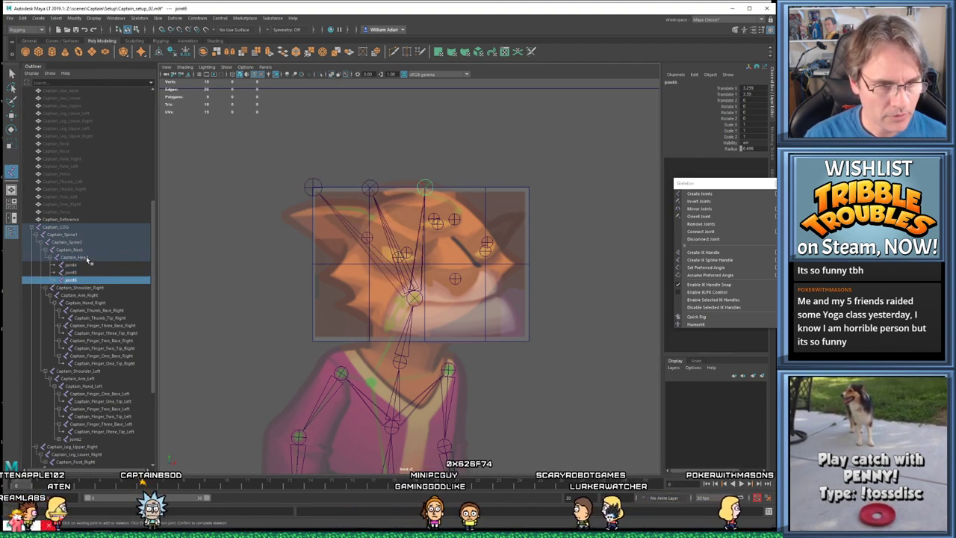
pyautogui.press('Up')
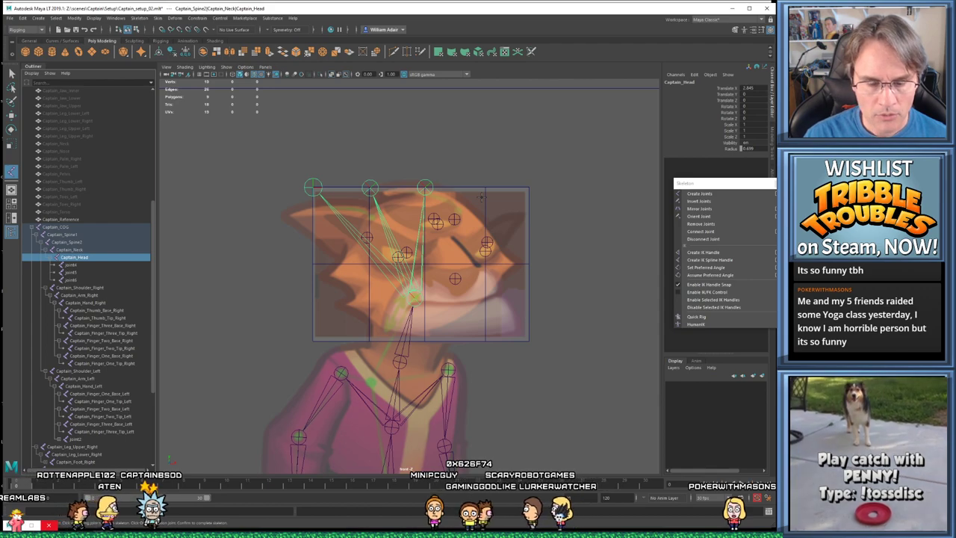
pyautogui.hotkey('ctrl', 'z')
pyautogui.hotkey('ctrl', 'z')
pyautogui.hotkey('ctrl', 'z')
pyautogui.hotkey('ctrl', 'z')
pyautogui.hotkey('ctrl', 'z')
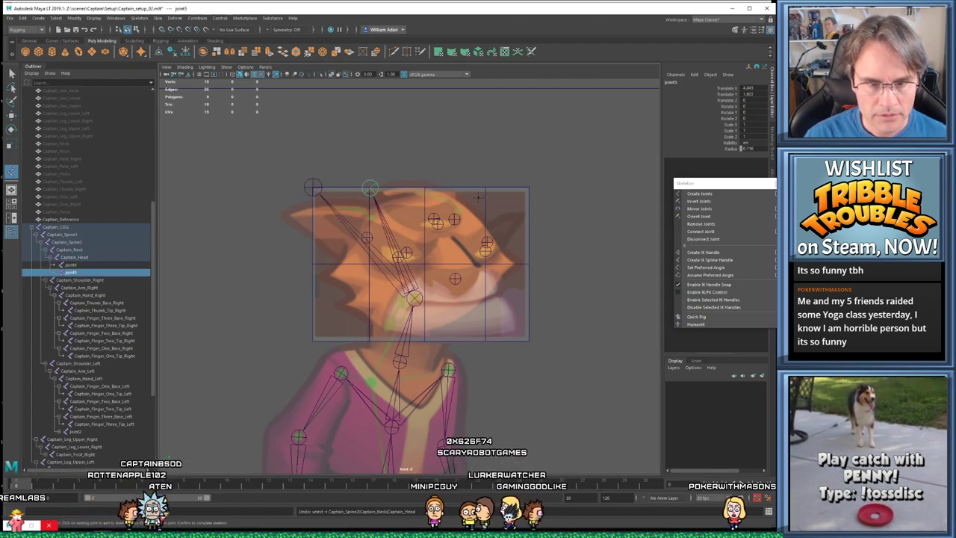
pyautogui.hotkey('ctrl', 'z')
pyautogui.hotkey('ctrl', 'z')
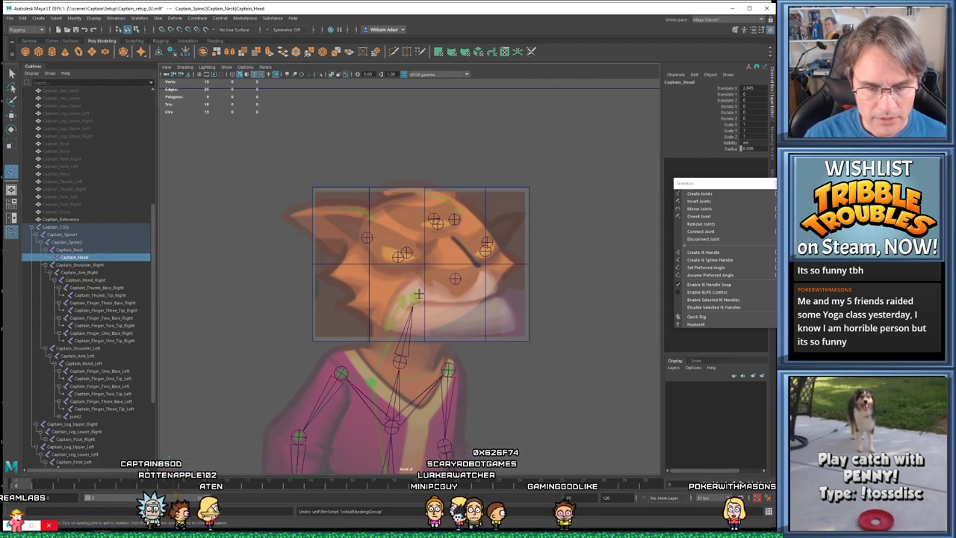
pyautogui.hotkey('ctrl', 'z')
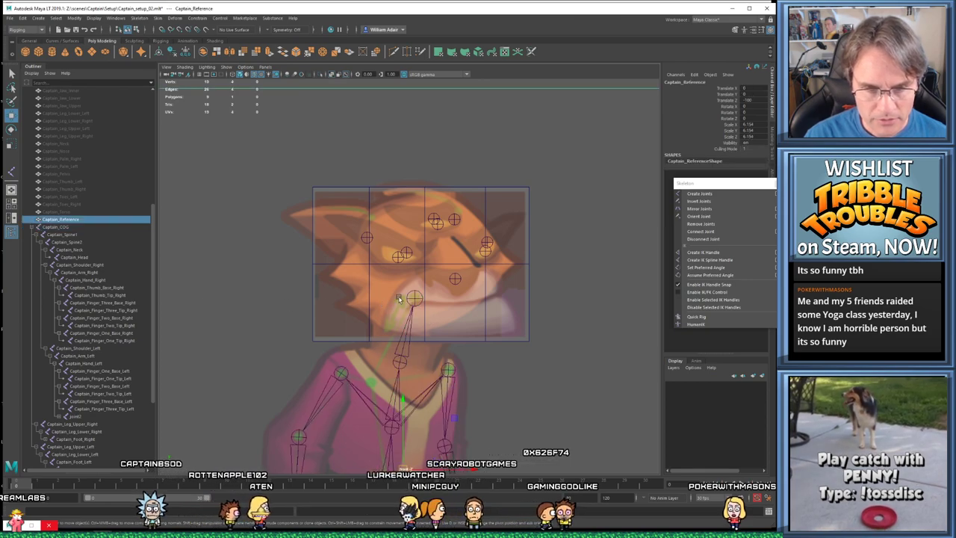
# Place five joints across the head's top edge, each parented to Captain_Head
pyautogui.click(413, 298)
pyautogui.press('e')
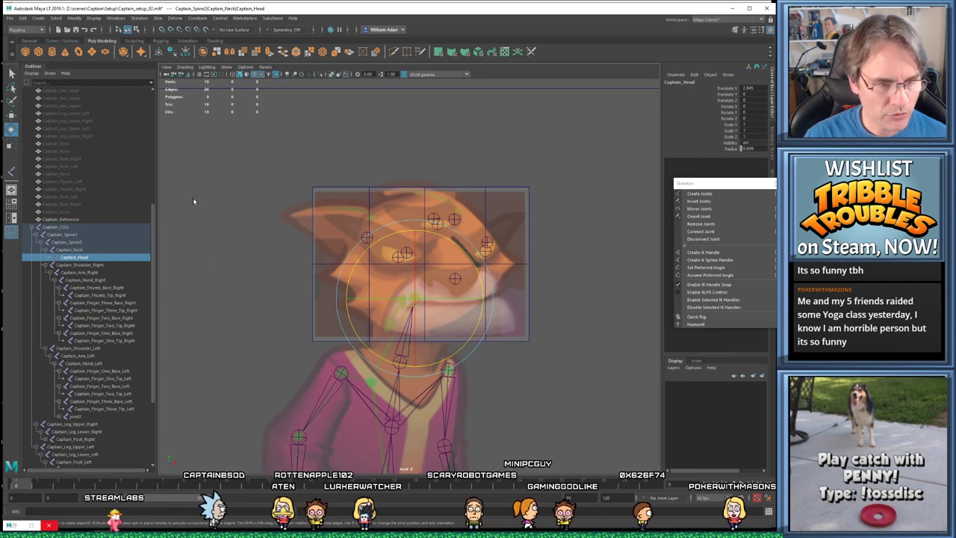
pyautogui.click(698, 194)
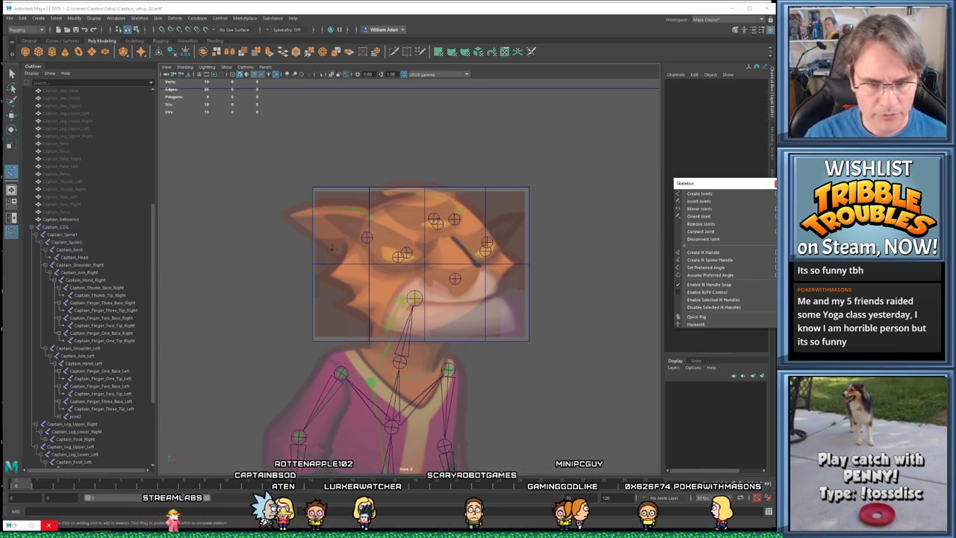
pyautogui.click(74, 257)
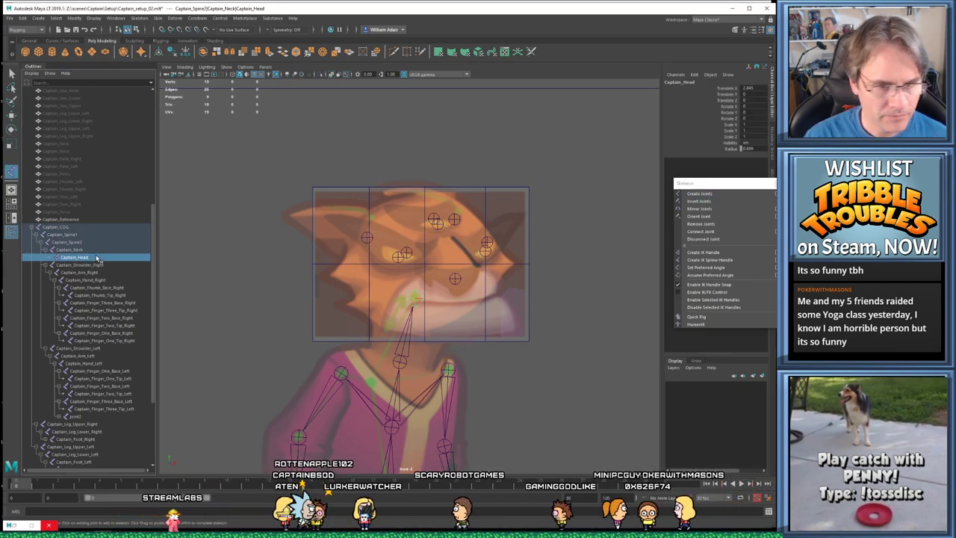
pyautogui.click(313, 187)
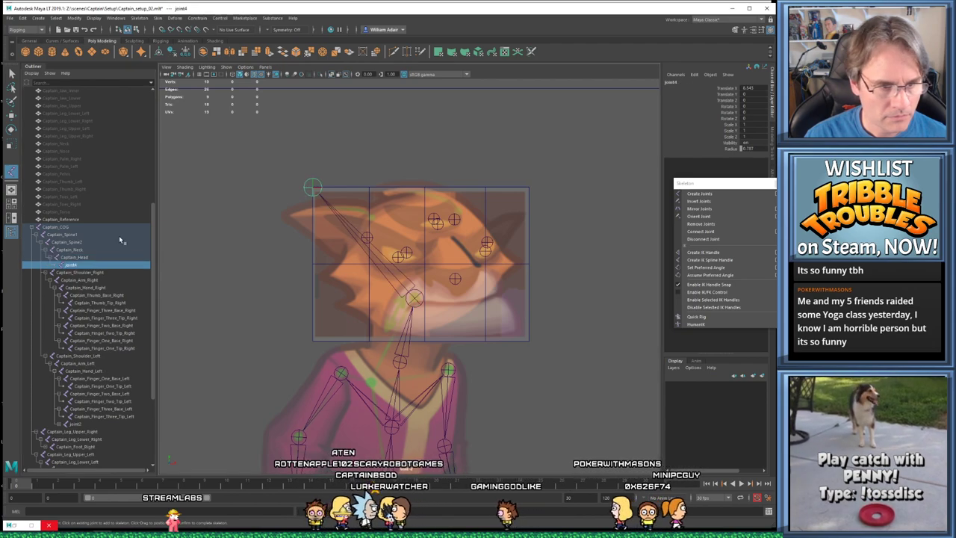
pyautogui.click(101, 256)
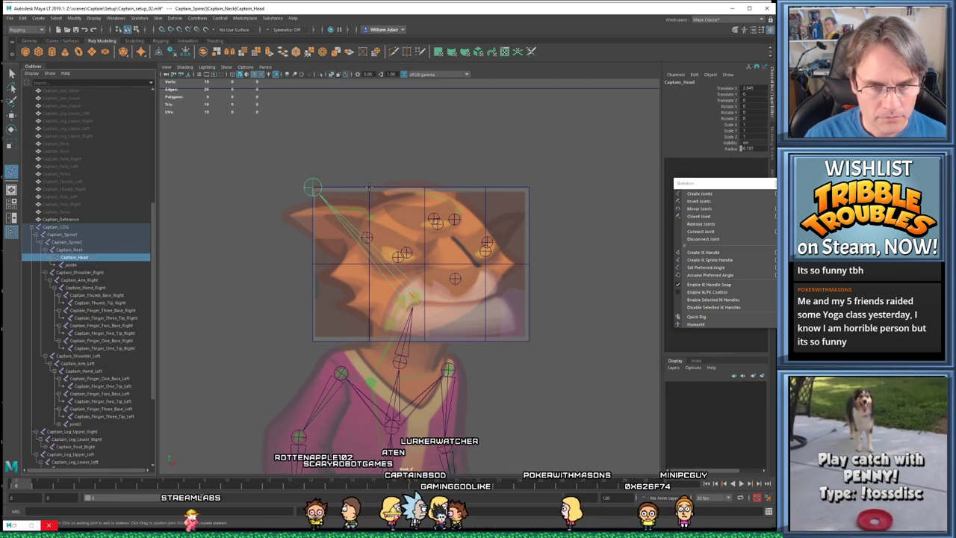
pyautogui.click(368, 187)
pyautogui.click(74, 257)
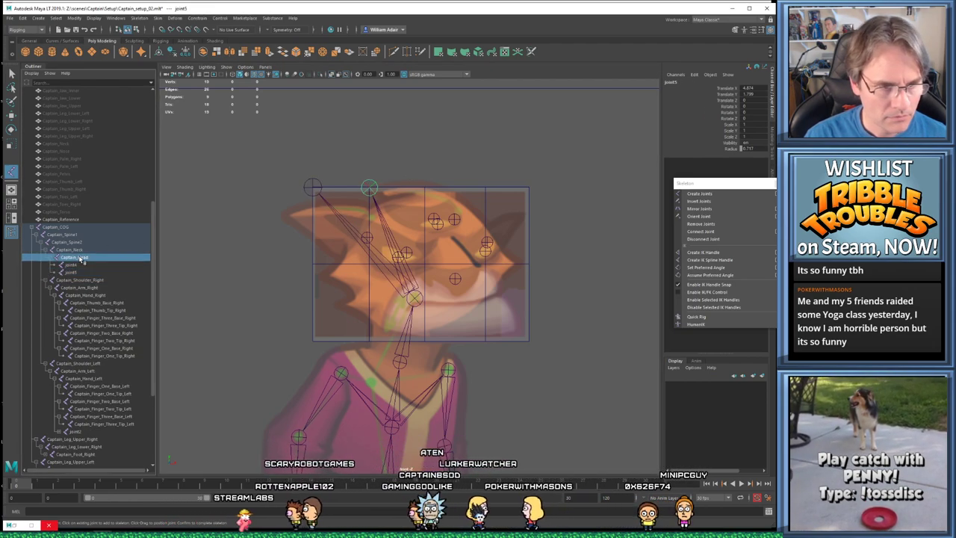
pyautogui.click(424, 186)
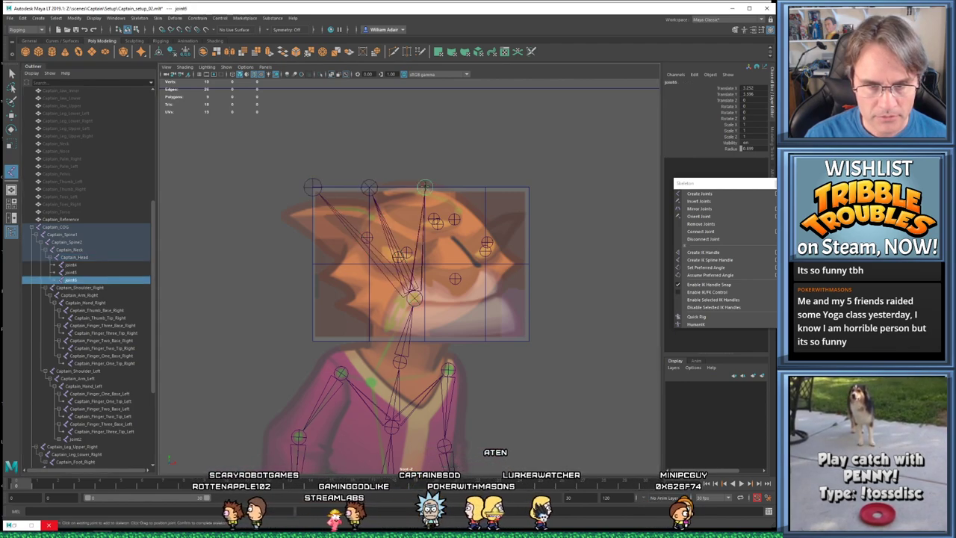
pyautogui.click(75, 257)
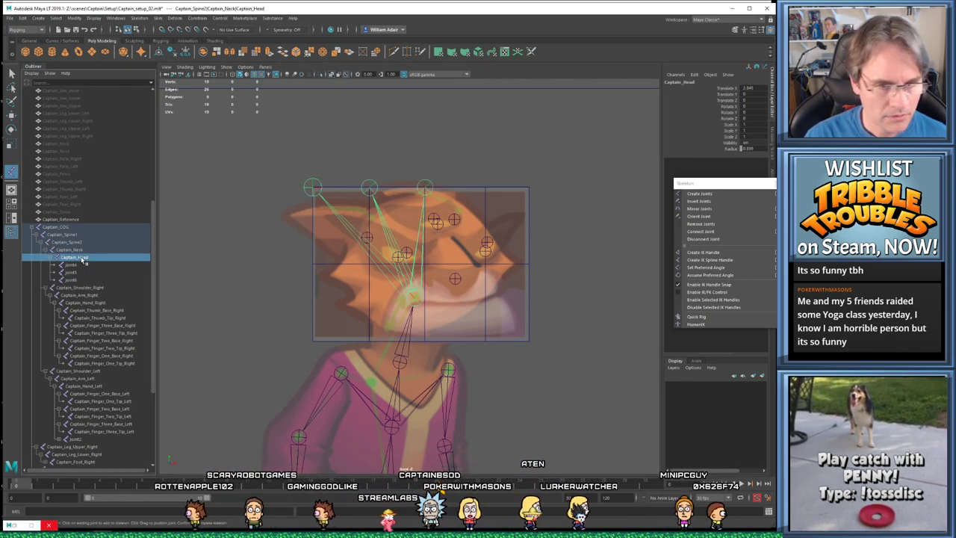
pyautogui.click(485, 187)
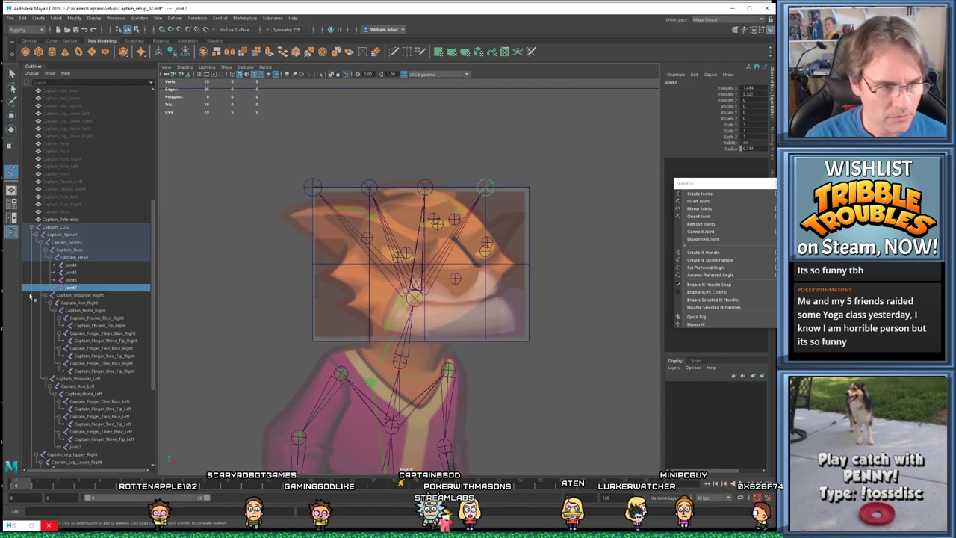
pyautogui.click(75, 257)
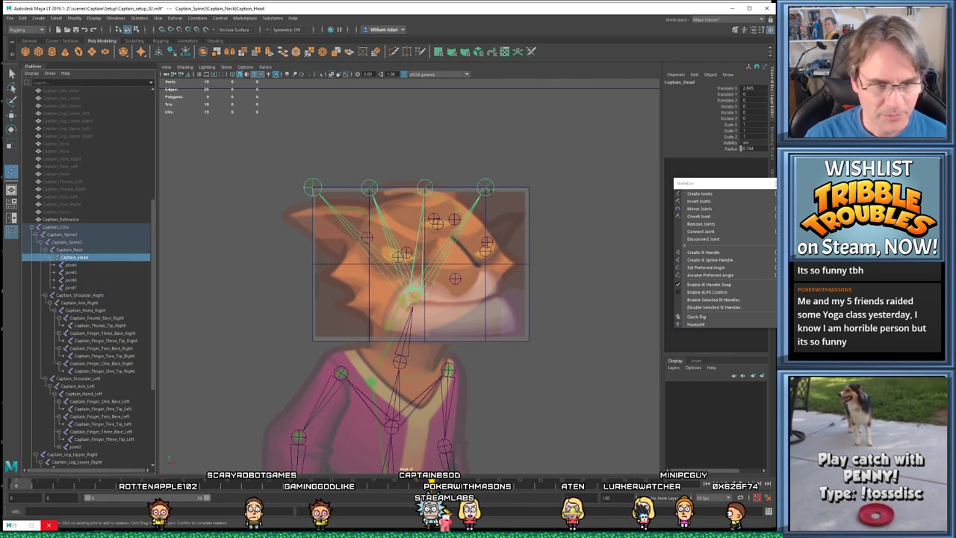
pyautogui.click(529, 186)
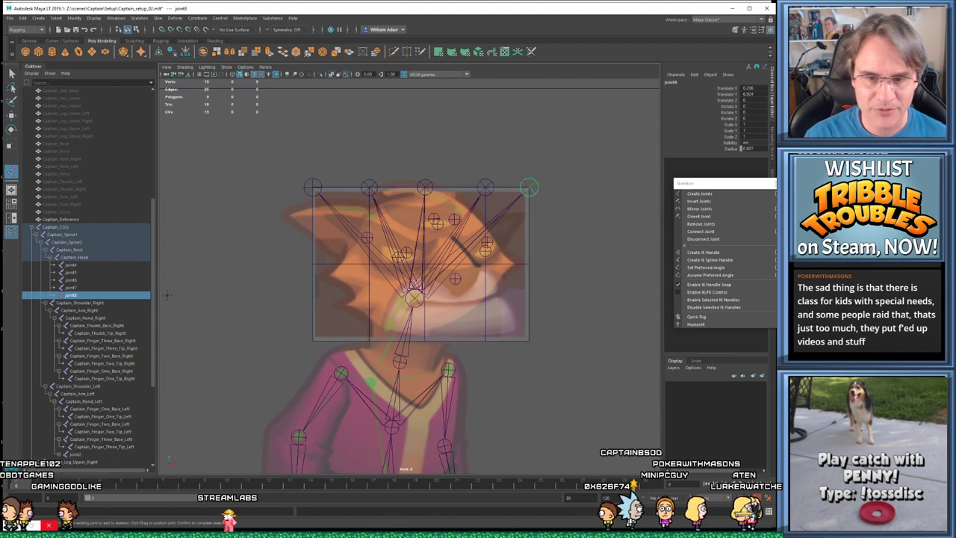
# Add a middle row of five joints from the head's left side to right edge under Captain_Head
pyautogui.click(93, 257)
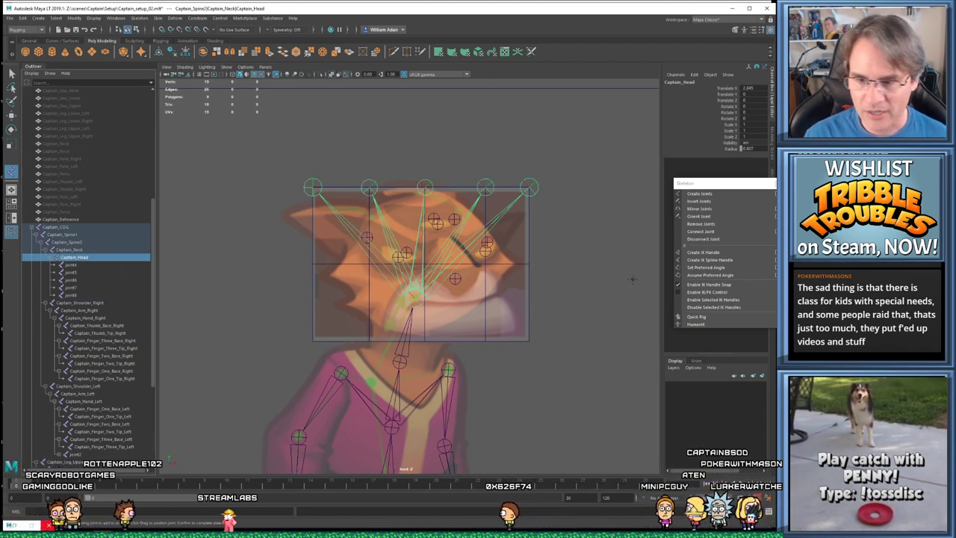
pyautogui.click(508, 236)
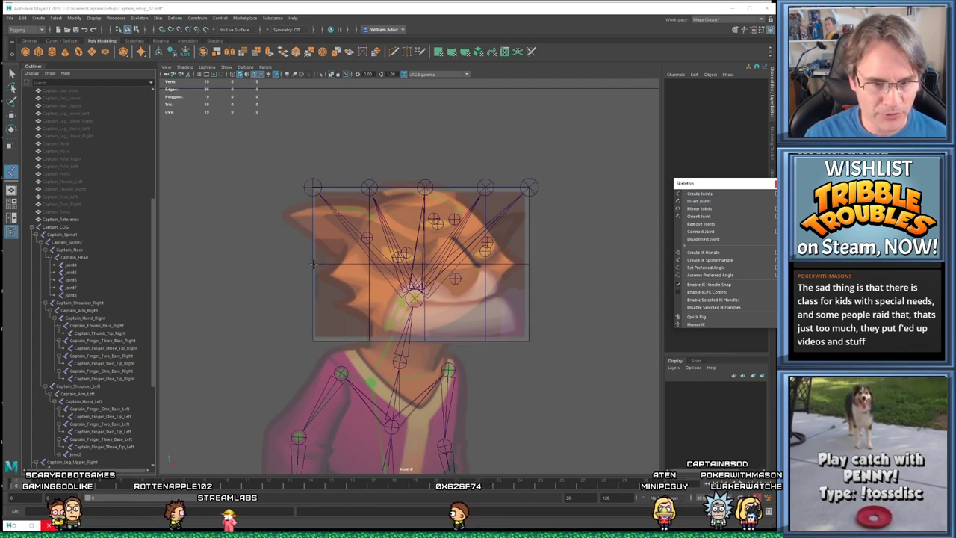
pyautogui.click(80, 258)
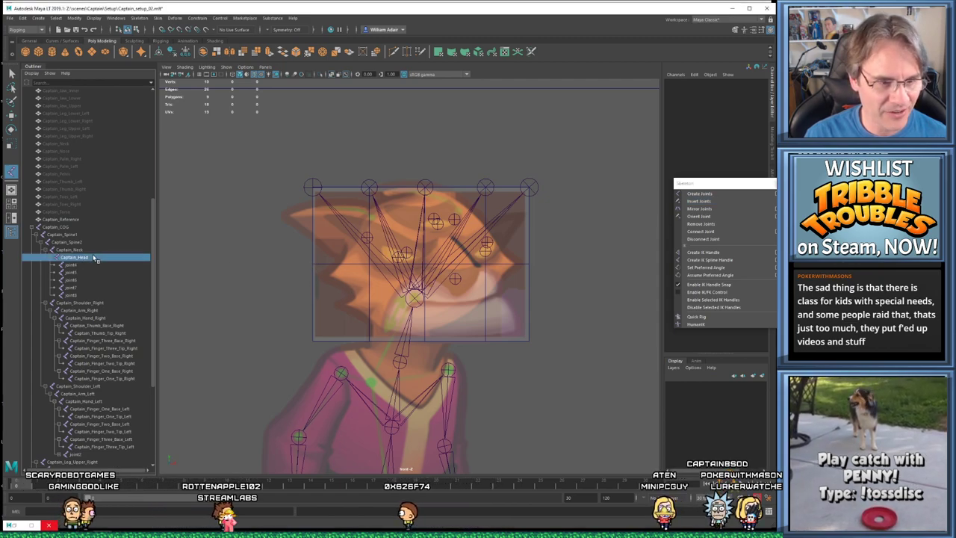
pyautogui.click(312, 263)
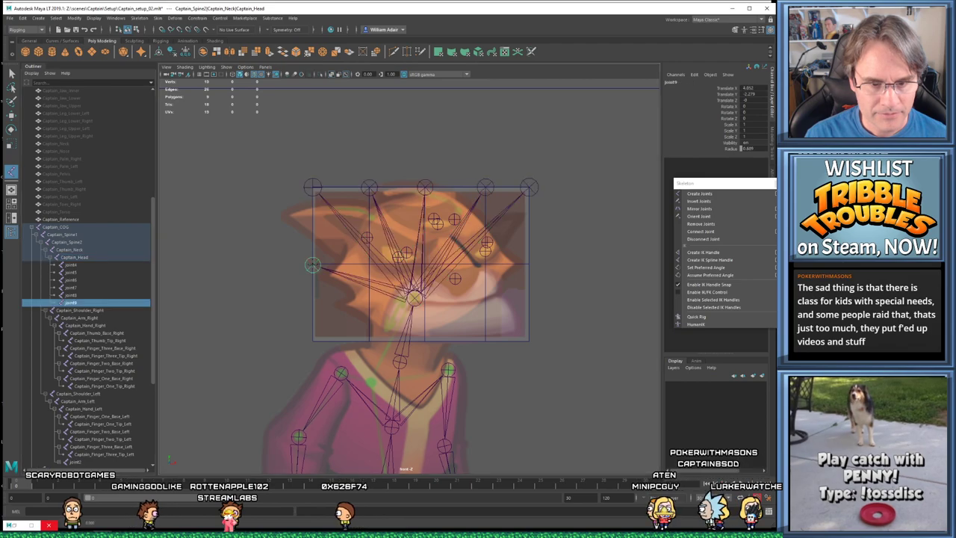
pyautogui.click(92, 258)
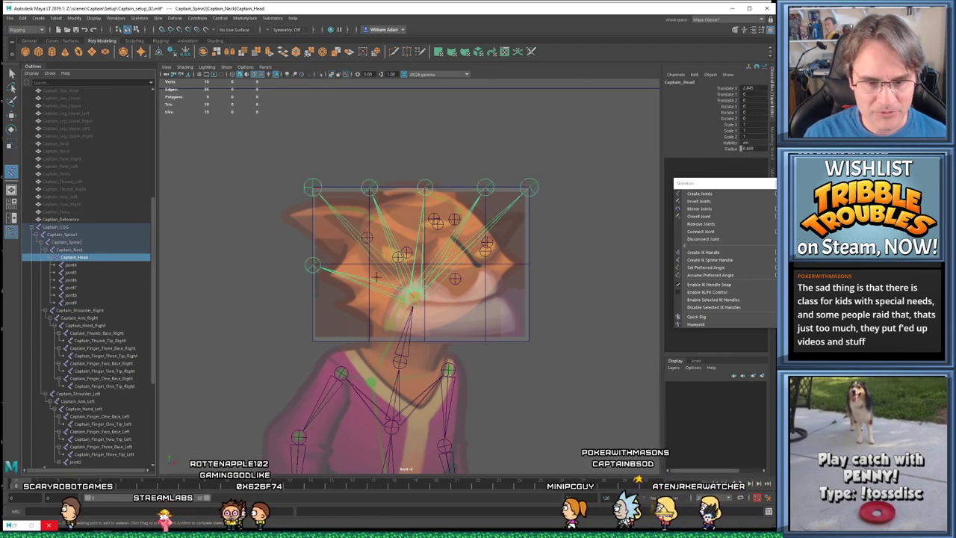
pyautogui.click(370, 264)
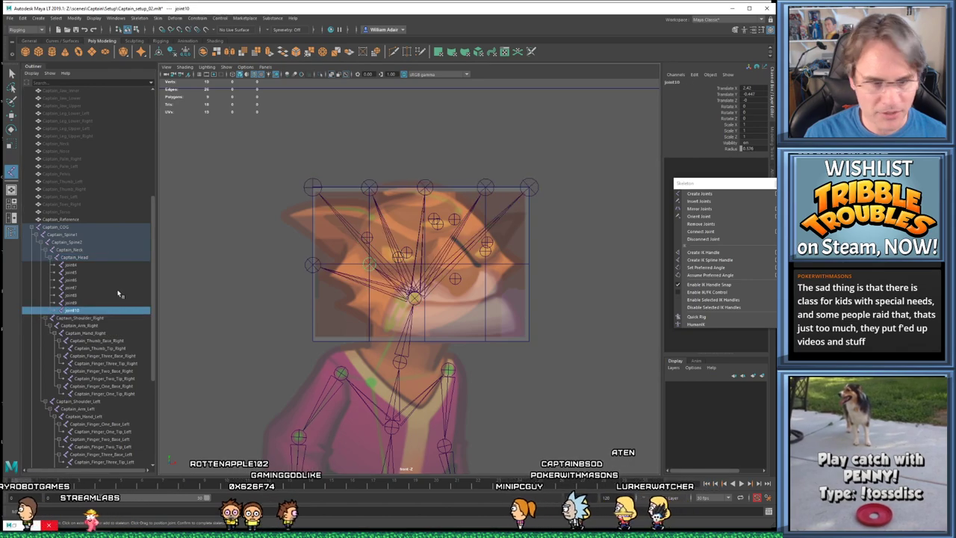
pyautogui.click(86, 256)
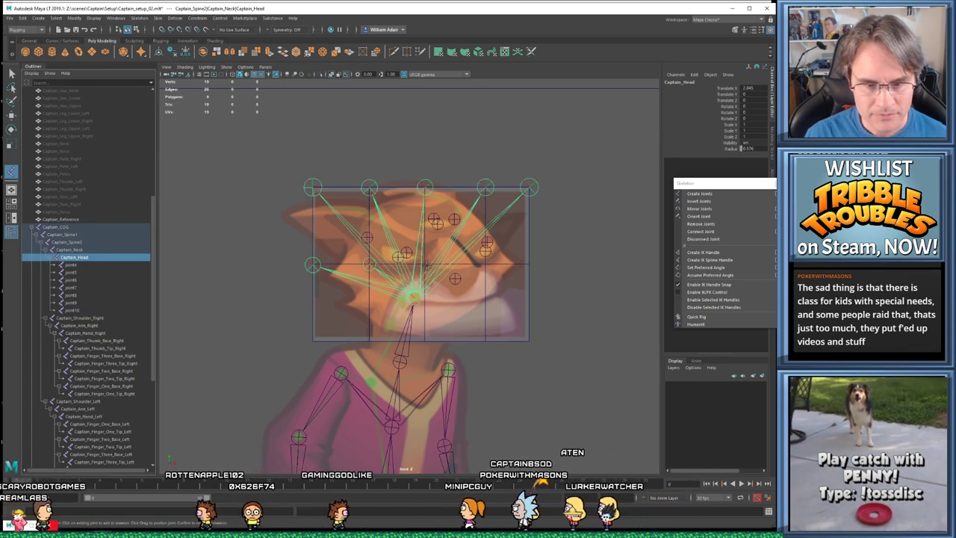
pyautogui.click(424, 264)
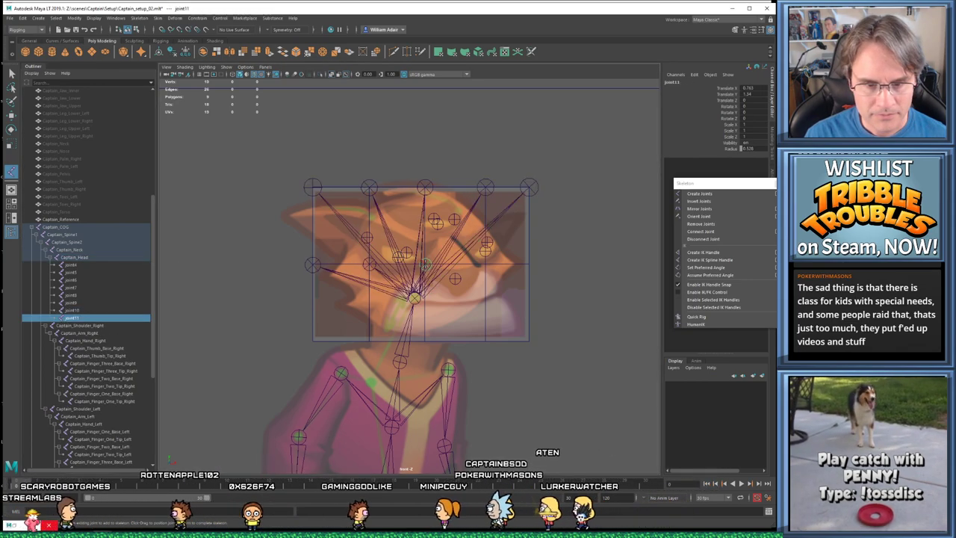
pyautogui.click(84, 257)
pyautogui.click(483, 264)
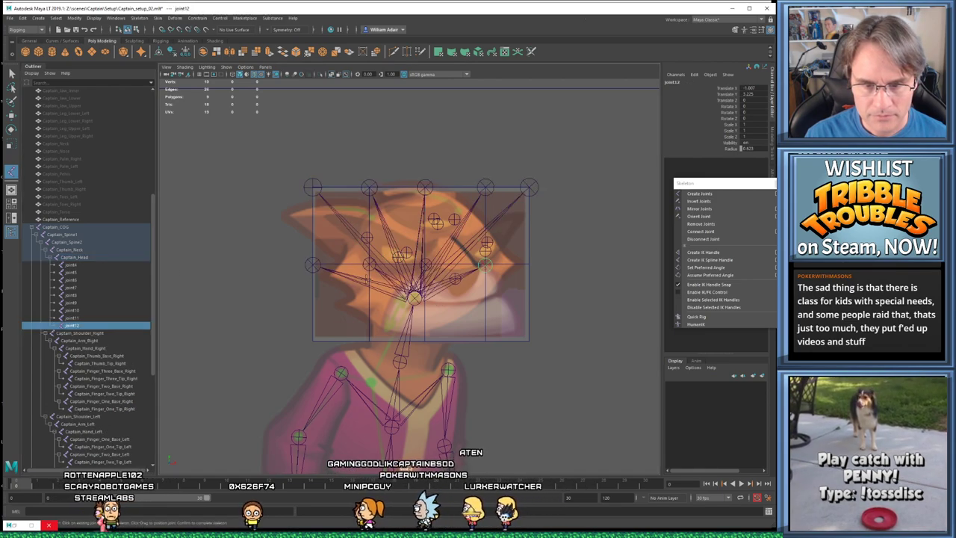
pyautogui.press('Up')
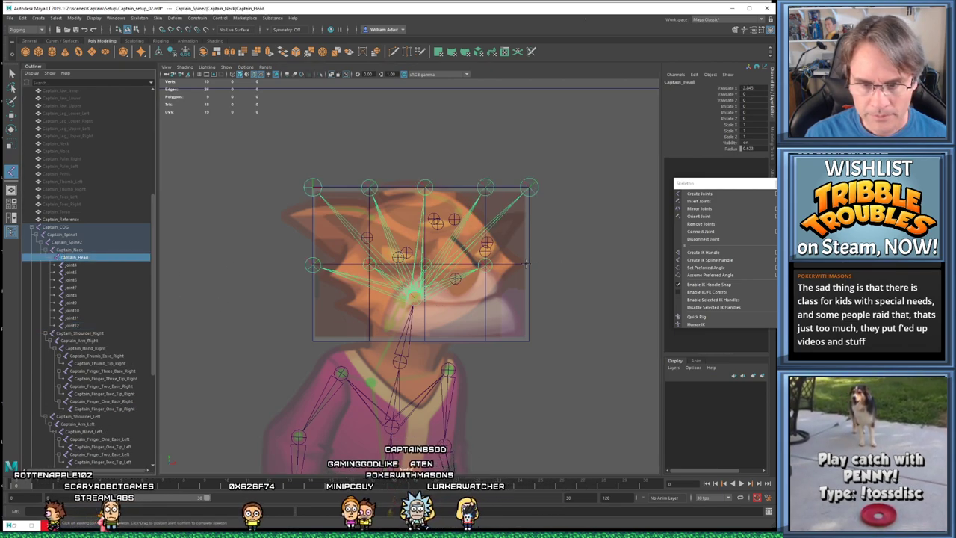
pyautogui.click(529, 263)
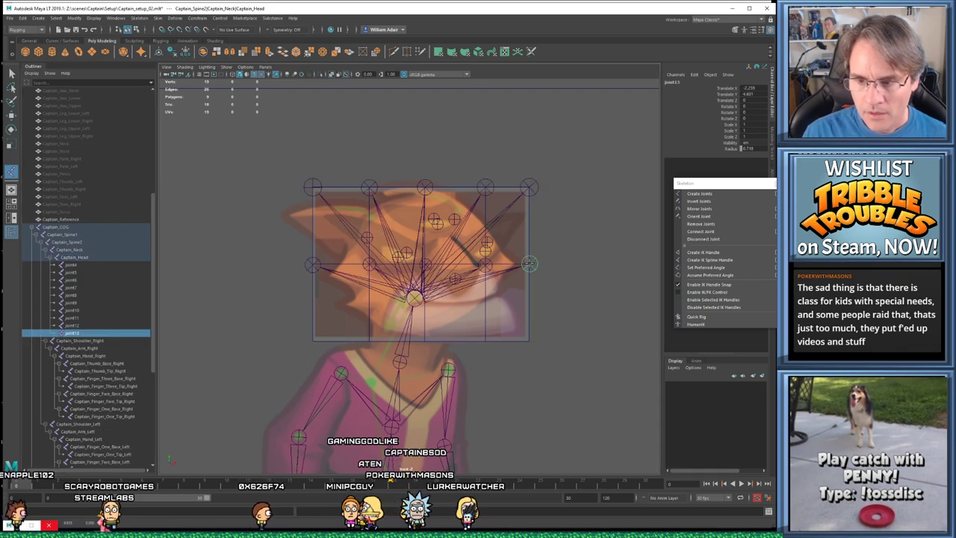
# Add five joints along the head's bottom edge under Captain_Head and finish the chain
pyautogui.click(74, 257)
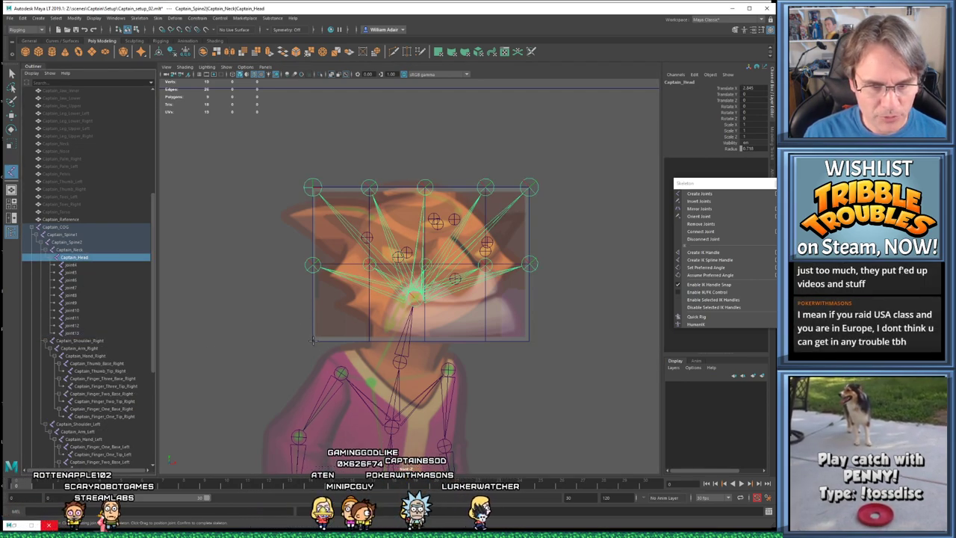
pyautogui.click(313, 340)
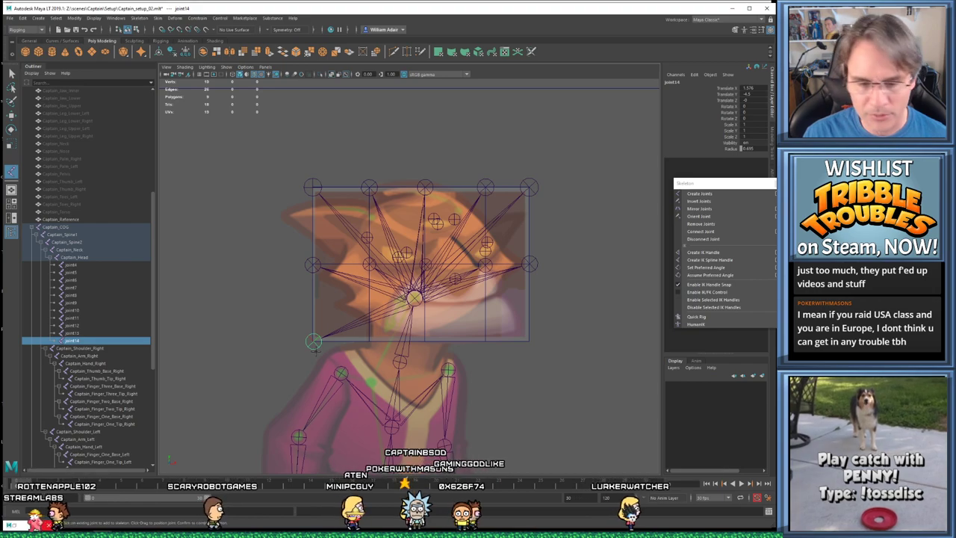
pyautogui.click(94, 258)
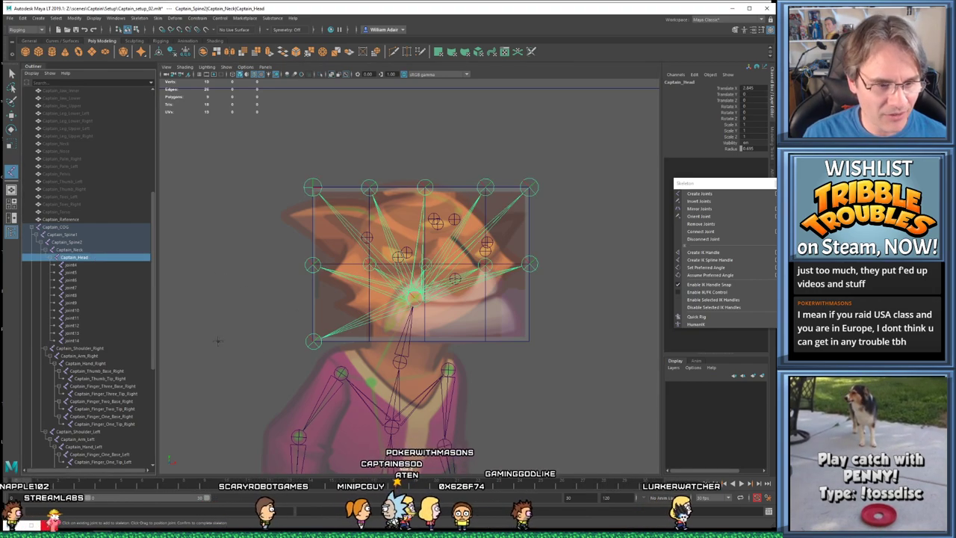
pyautogui.click(369, 340)
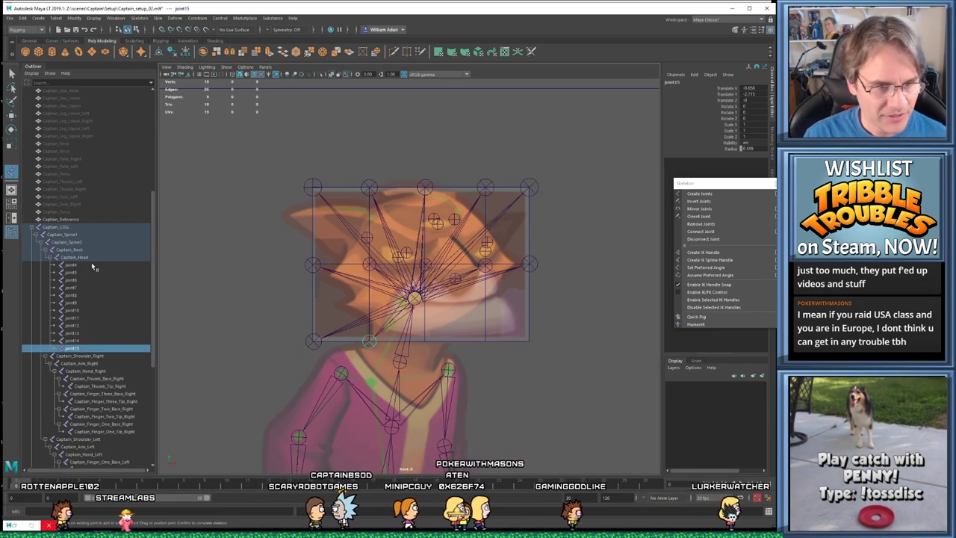
pyautogui.press('Up')
pyautogui.click(424, 342)
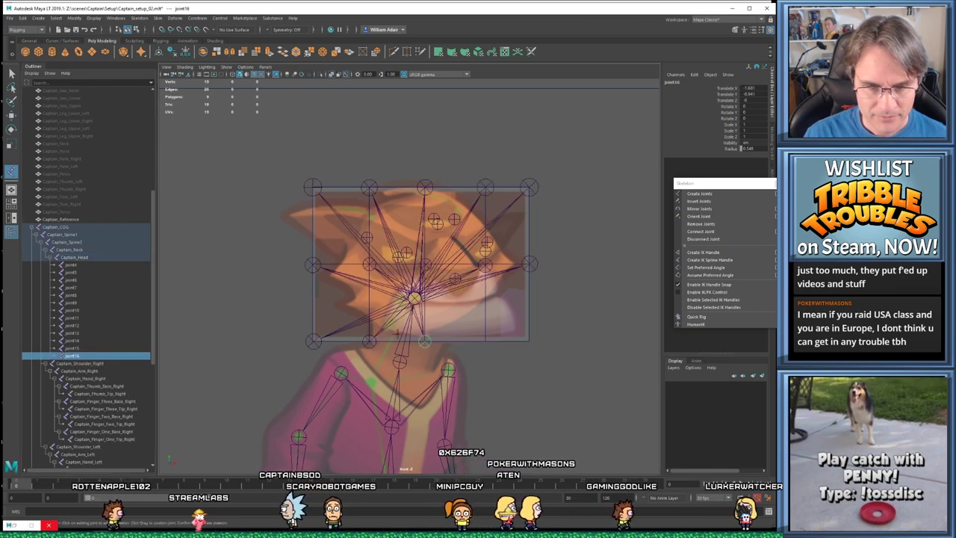
pyautogui.click(90, 257)
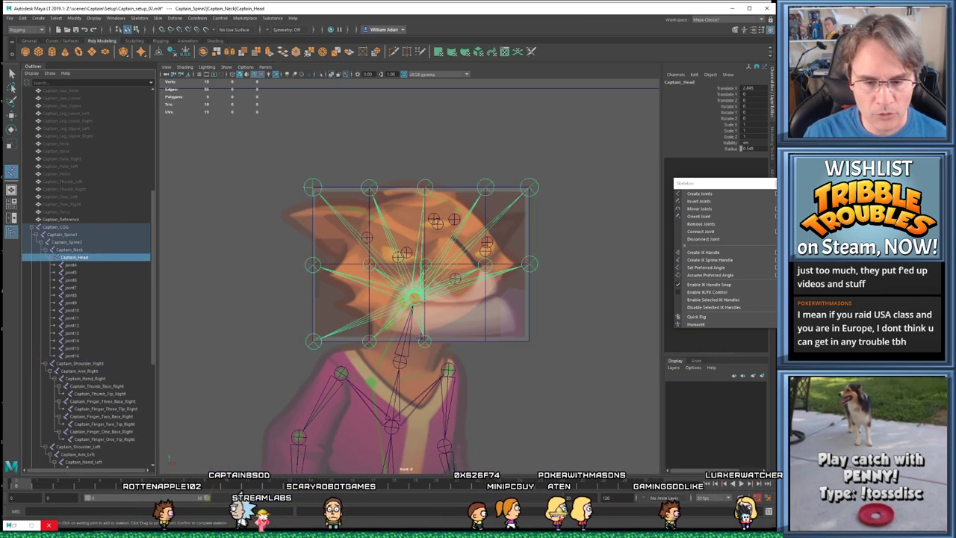
pyautogui.click(485, 341)
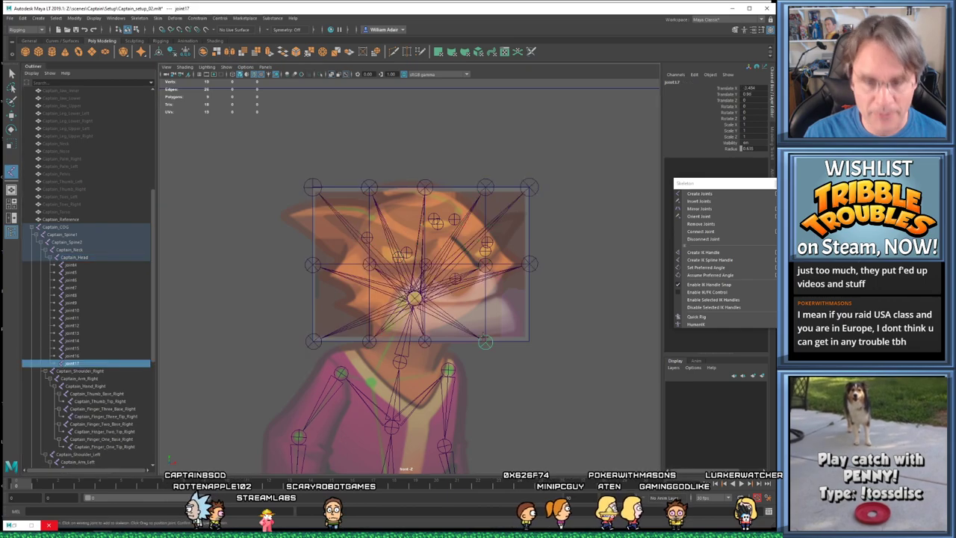
pyautogui.click(89, 256)
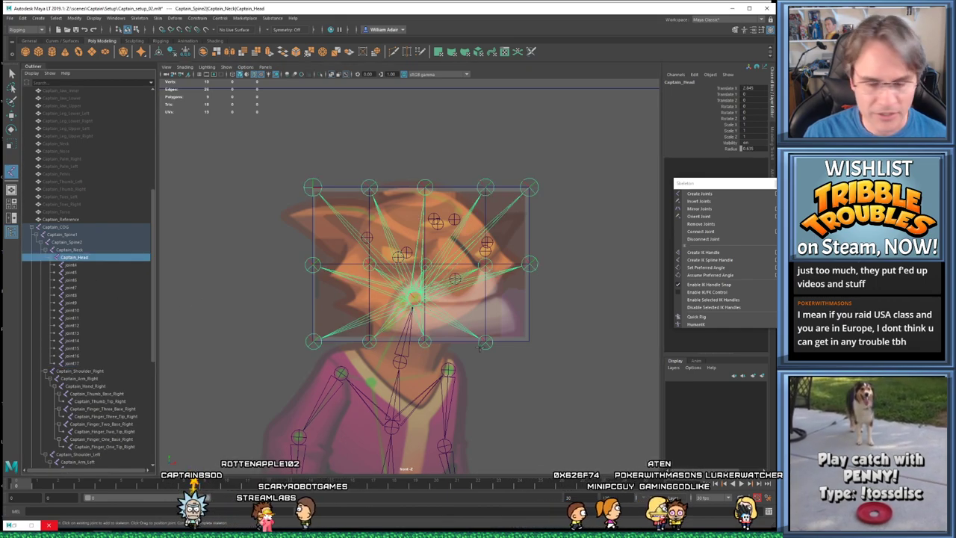
pyautogui.click(529, 341)
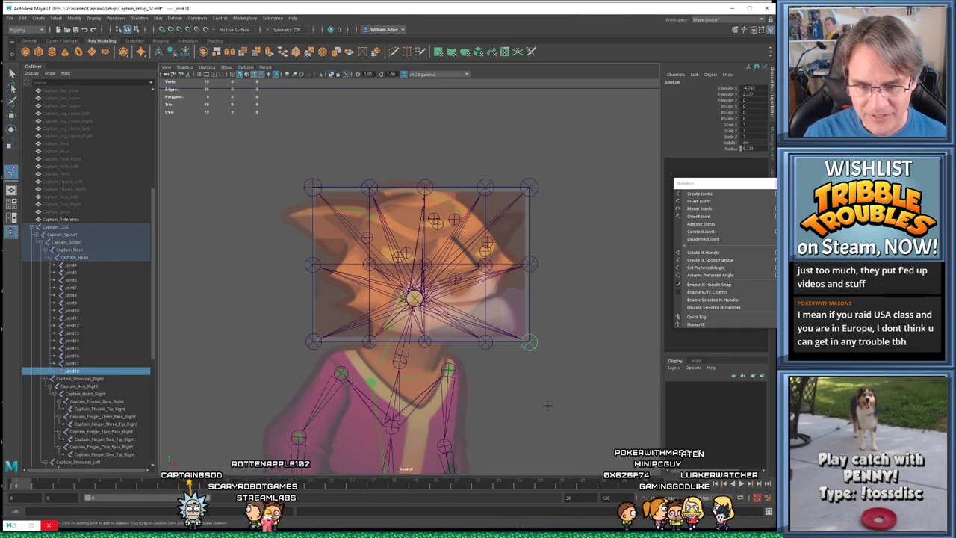
pyautogui.press('Return')
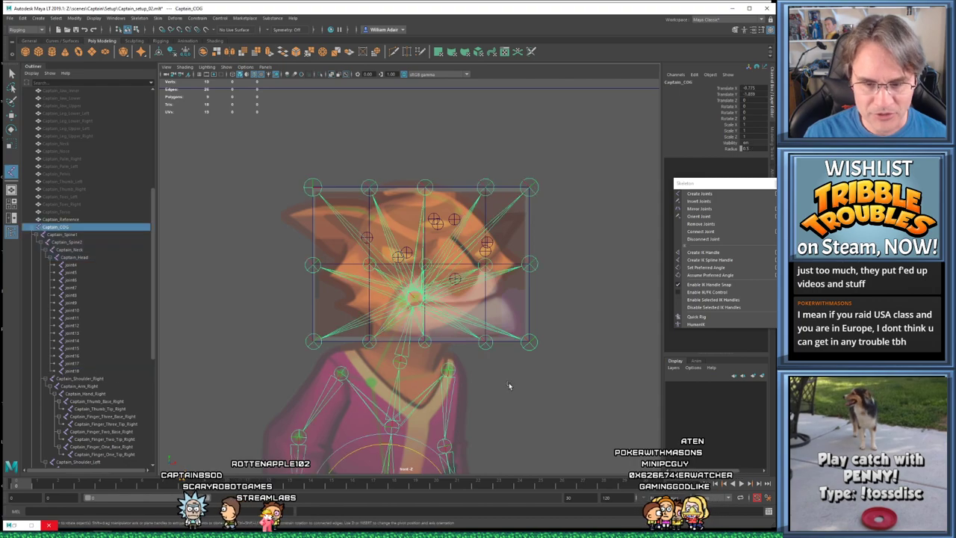
# Rotate joint5 to about -47.6° in Z and adjust joint6's rotation to match
pyautogui.click(370, 188)
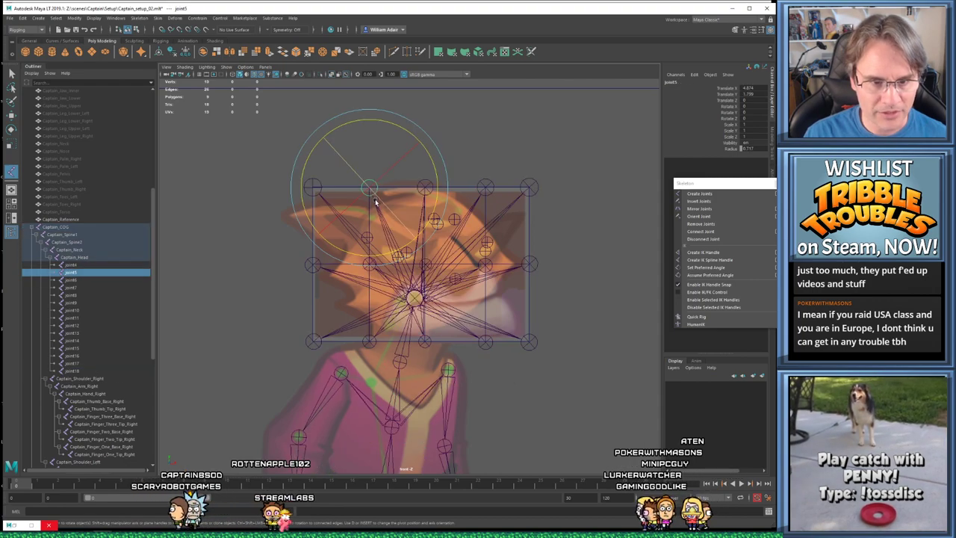
pyautogui.click(314, 186)
pyautogui.press('e')
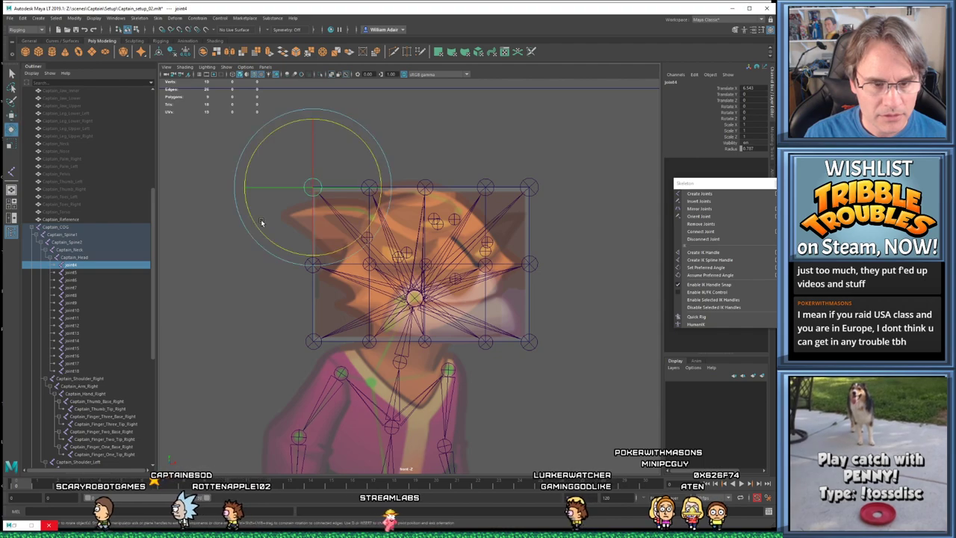
pyautogui.click(416, 169)
pyautogui.click(369, 186)
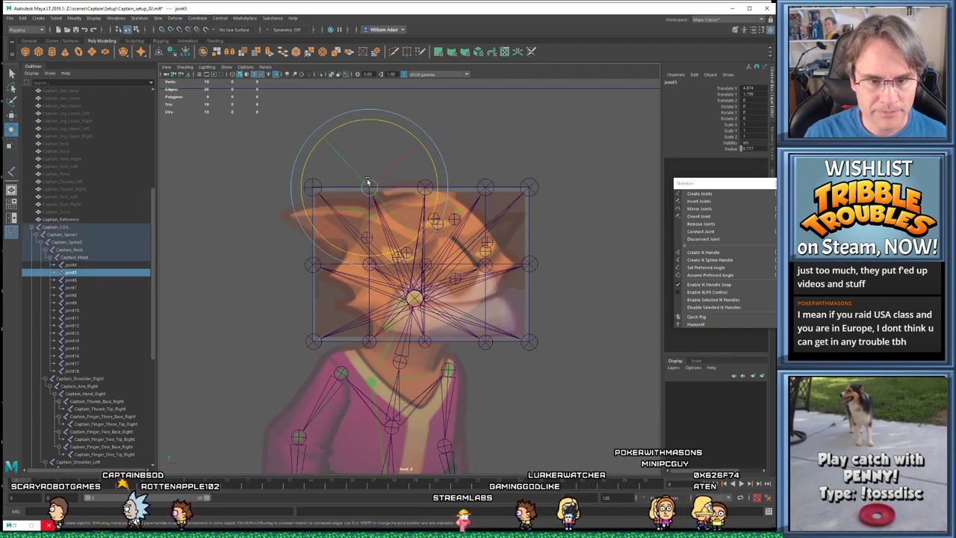
pyautogui.moveTo(394, 224); pyautogui.dragTo(430, 193)
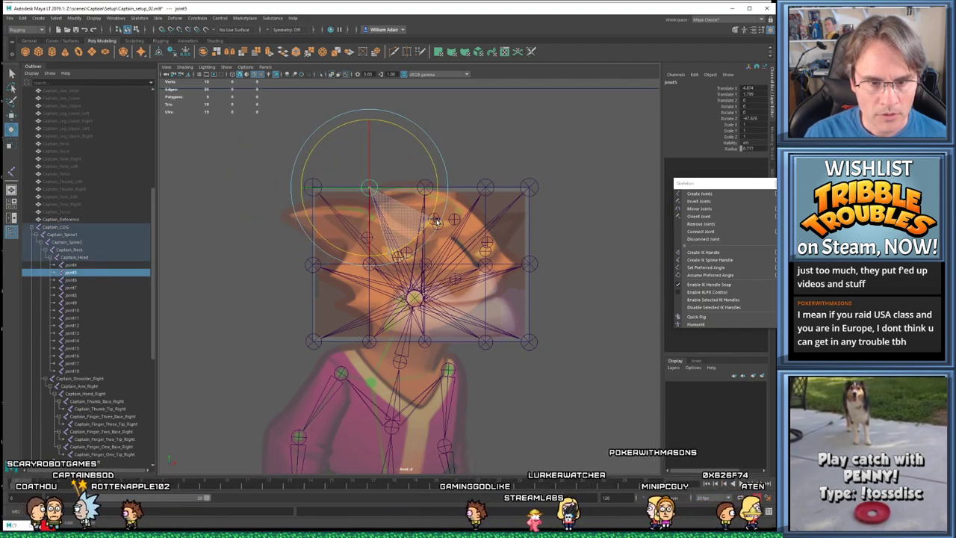
pyautogui.press('w')
pyautogui.click(424, 187)
pyautogui.press('e')
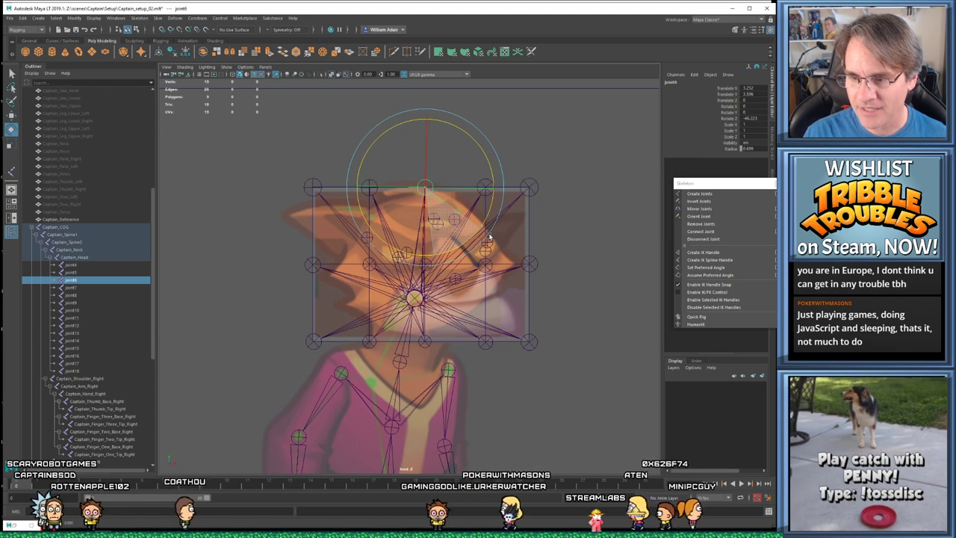
pyautogui.moveTo(489, 237); pyautogui.dragTo(493, 220)
pyautogui.press('w')
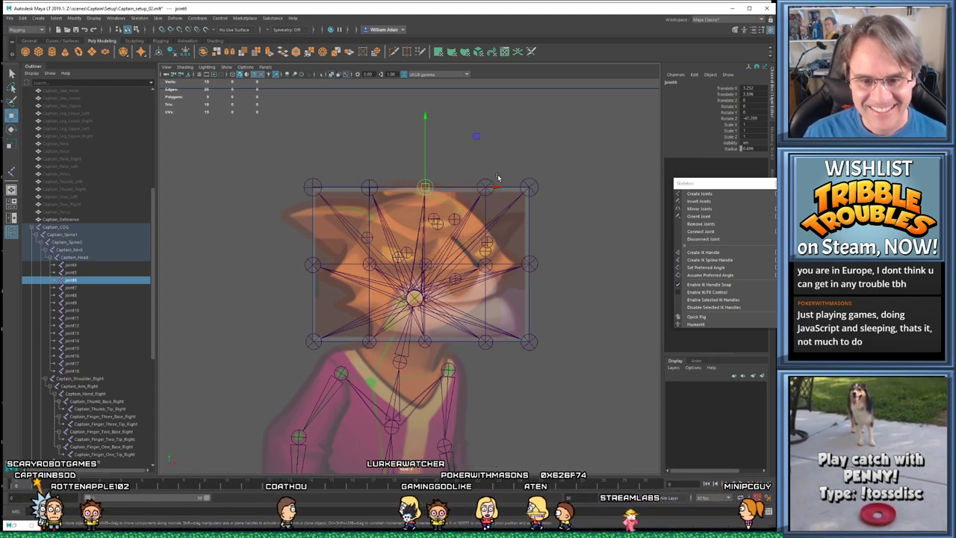
# Rotate joint7, joint8 and joint9 around Z to about -47°
pyautogui.click(487, 185)
pyautogui.press('e')
pyautogui.moveTo(487, 253); pyautogui.dragTo(590, 254)
pyautogui.press('w')
pyautogui.click(529, 186)
pyautogui.press('e')
pyautogui.press('w')
pyautogui.click(314, 264)
pyautogui.press('e')
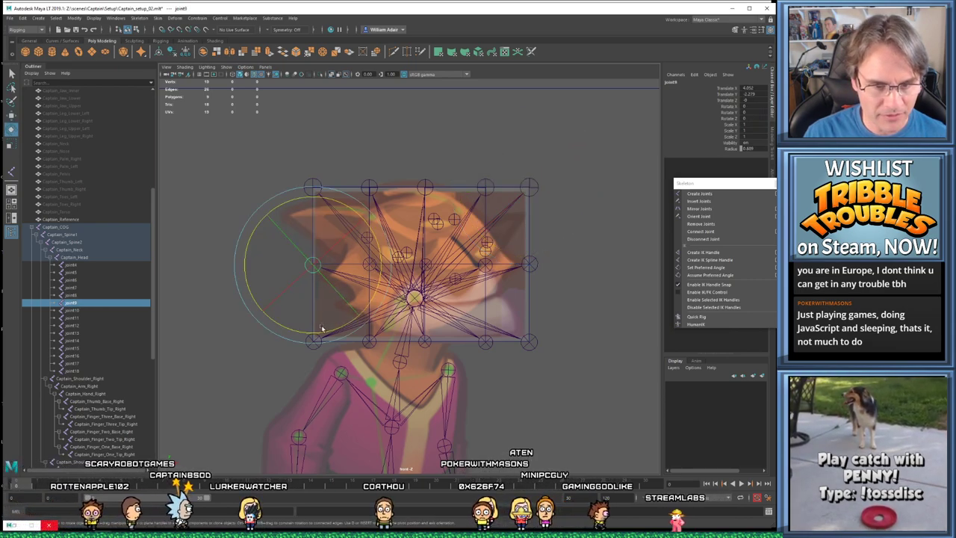
pyautogui.moveTo(313, 338); pyautogui.dragTo(366, 333)
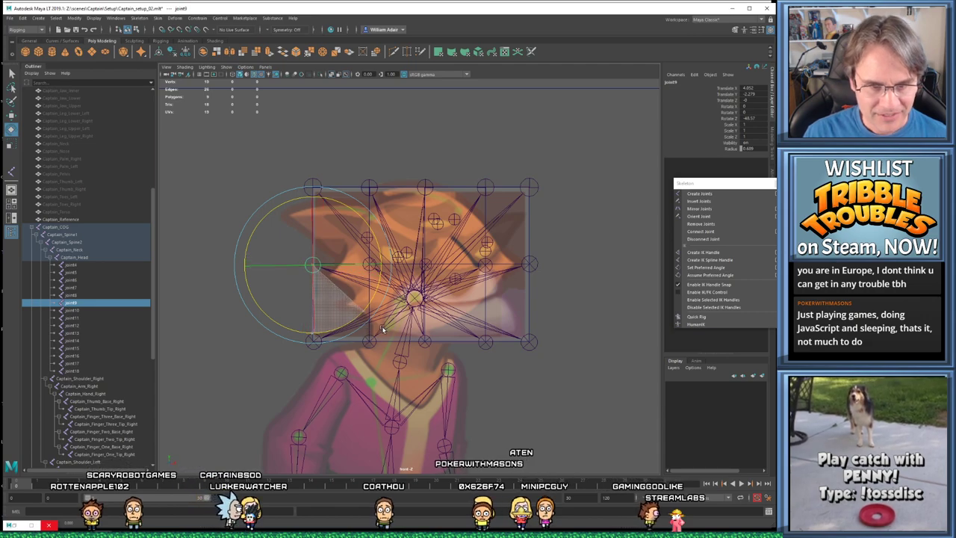
pyautogui.press('w')
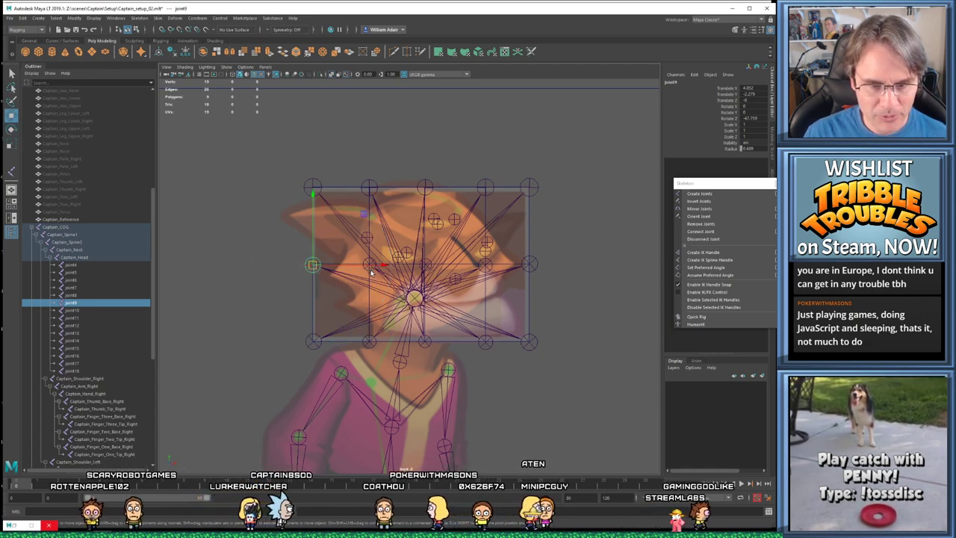
# Rotate joint10 to about -47.8° and joint11 to about -47.5° in Z
pyautogui.click(369, 267)
pyautogui.press('e')
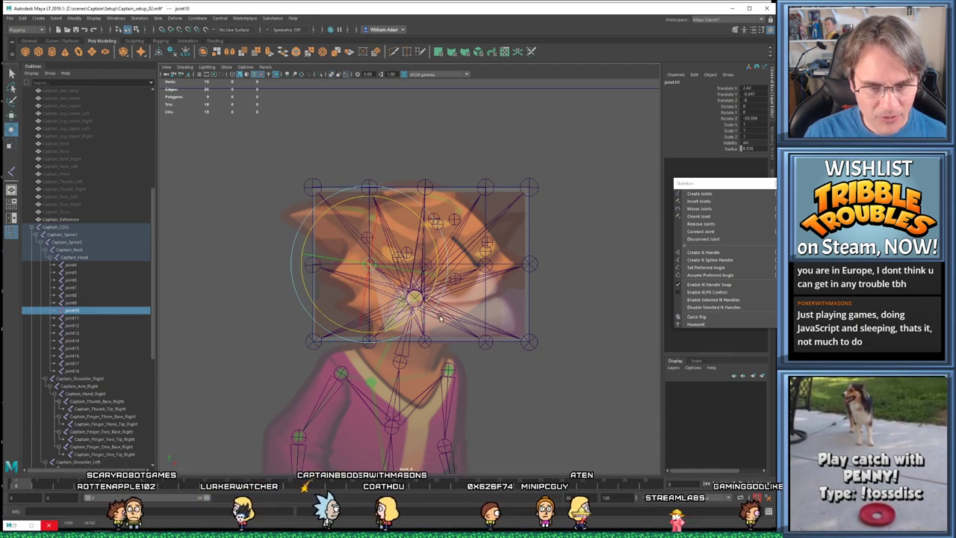
pyautogui.moveTo(450, 312); pyautogui.dragTo(448, 302)
pyautogui.press('w')
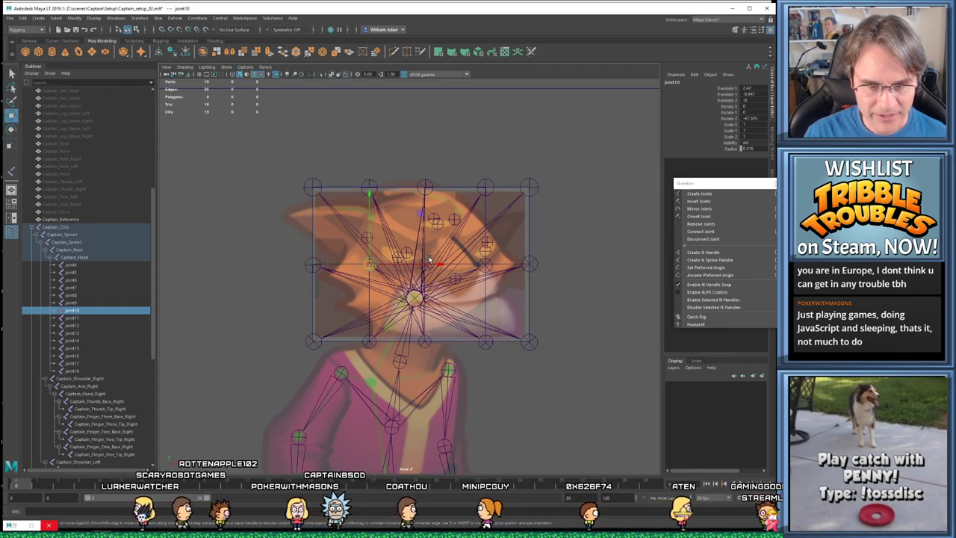
pyautogui.click(429, 259)
pyautogui.press('e')
pyautogui.moveTo(440, 338); pyautogui.dragTo(505, 312)
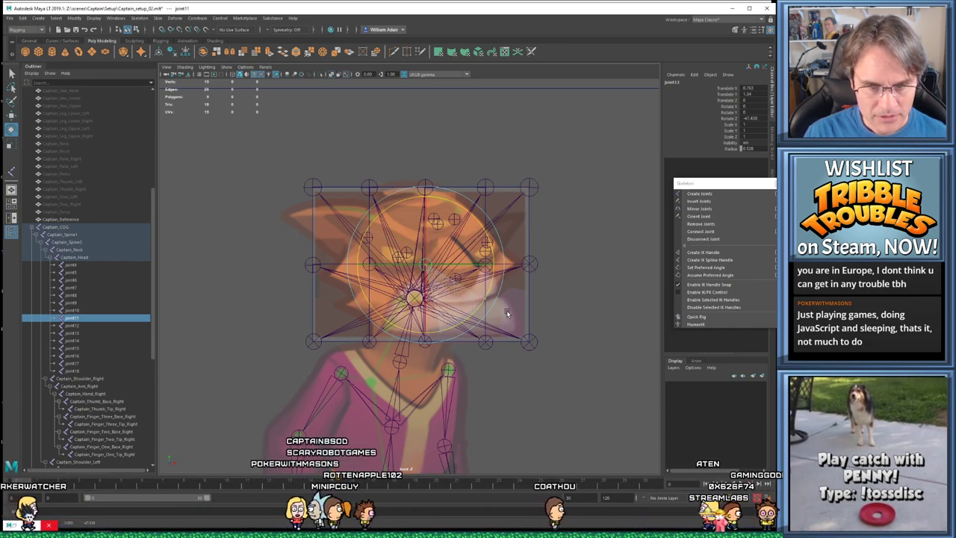
pyautogui.press('w')
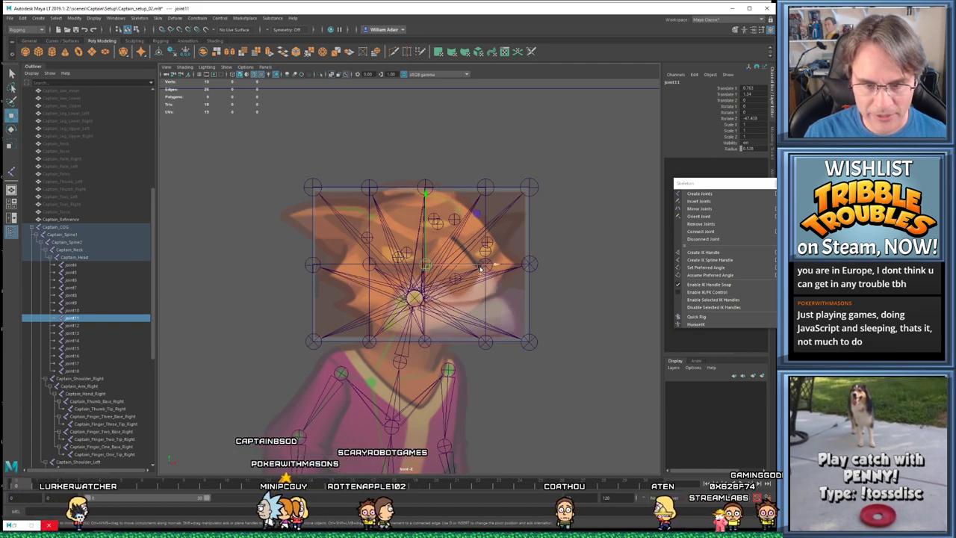
# Rotate joint12 and joint13 around Z, joint13 to about -47.5°
pyautogui.click(498, 286)
pyautogui.click(490, 268)
pyautogui.press('e')
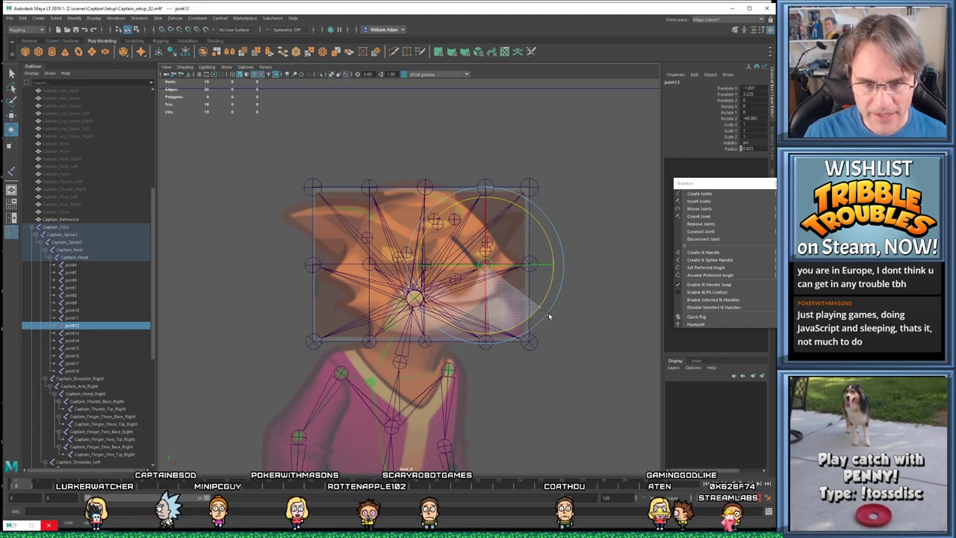
pyautogui.moveTo(549, 313); pyautogui.dragTo(548, 314)
pyautogui.press('w')
pyautogui.click(530, 265)
pyautogui.press('e')
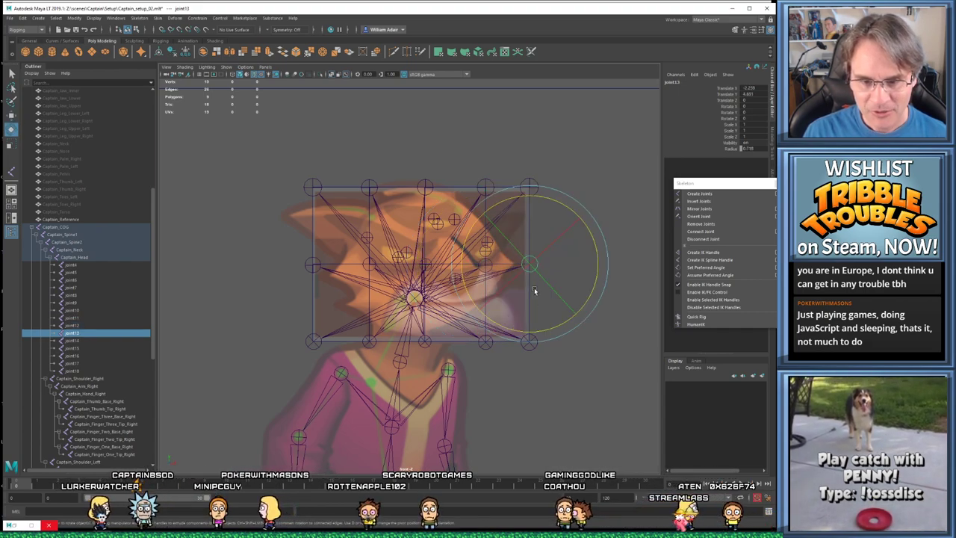
pyautogui.moveTo(535, 331); pyautogui.dragTo(589, 305)
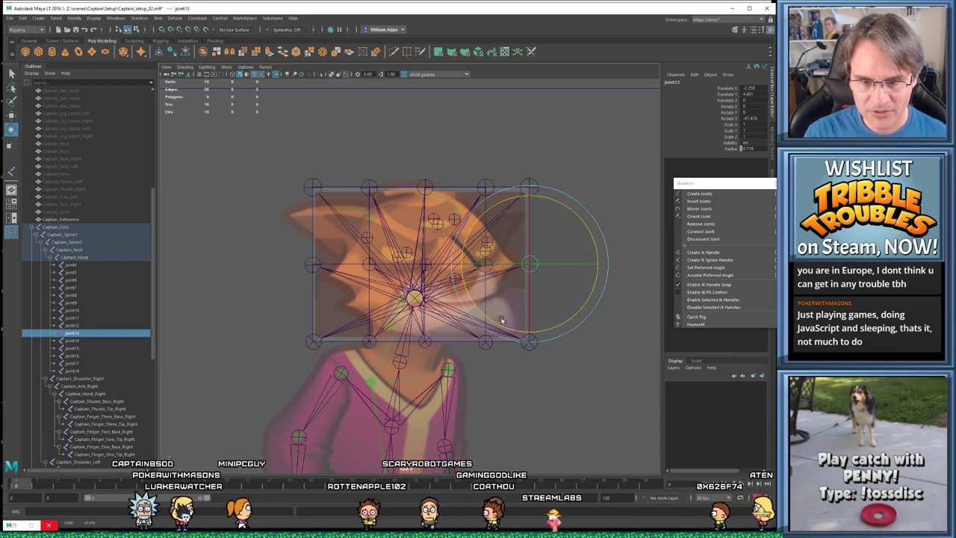
# Rotate joint14 to about -50.5°, then set joint15 and joint16 around Z
pyautogui.click(314, 341)
pyautogui.moveTo(302, 413); pyautogui.dragTo(419, 399)
pyautogui.press('w')
pyautogui.click(368, 342)
pyautogui.press('e')
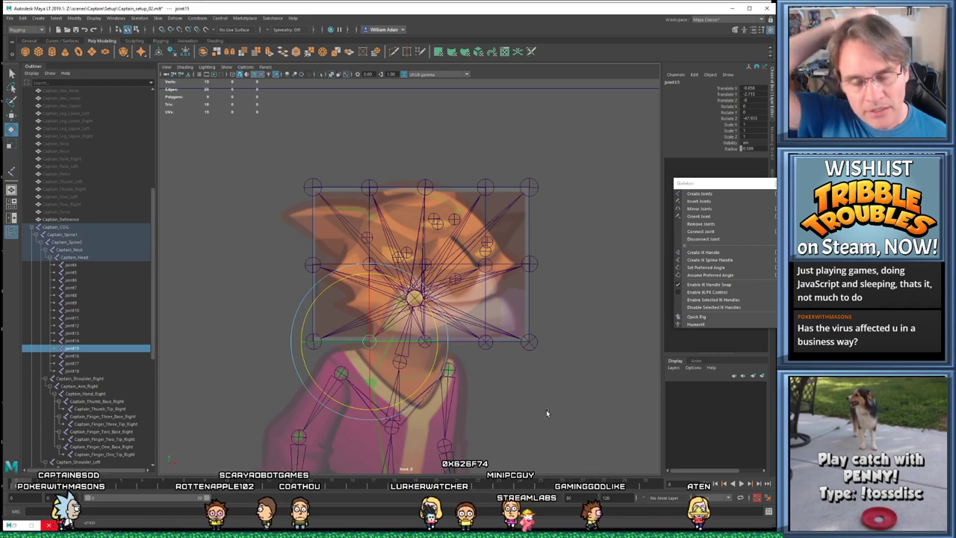
pyautogui.click(472, 379)
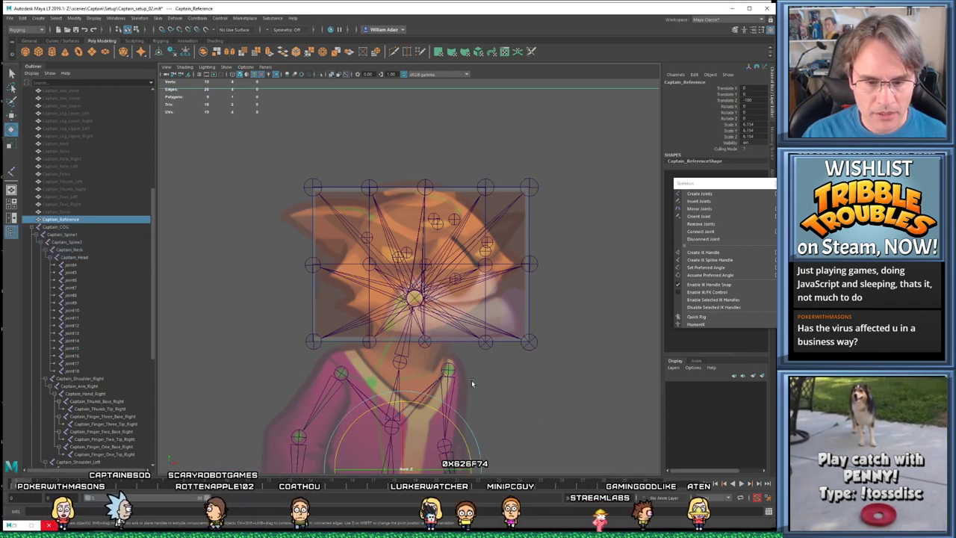
pyautogui.click(424, 342)
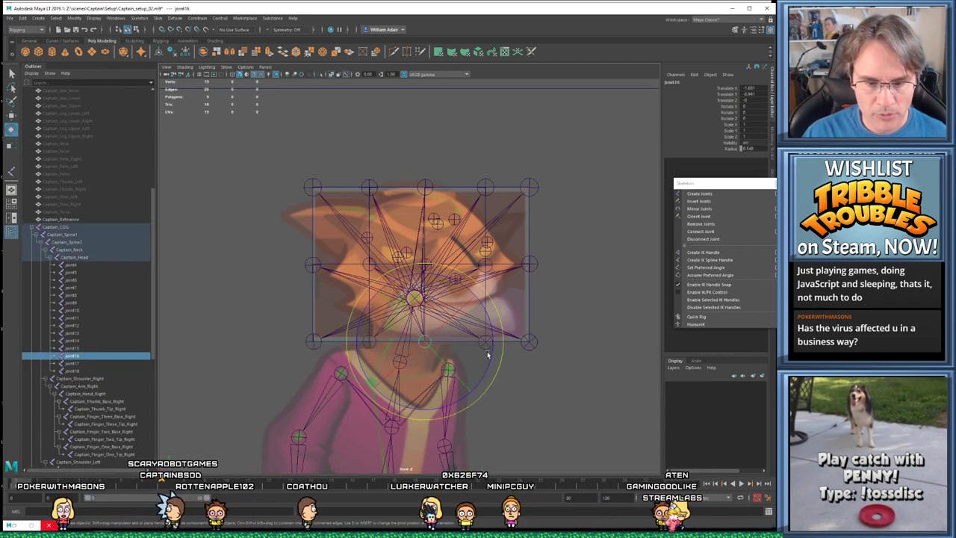
pyautogui.moveTo(490, 357); pyautogui.dragTo(487, 301)
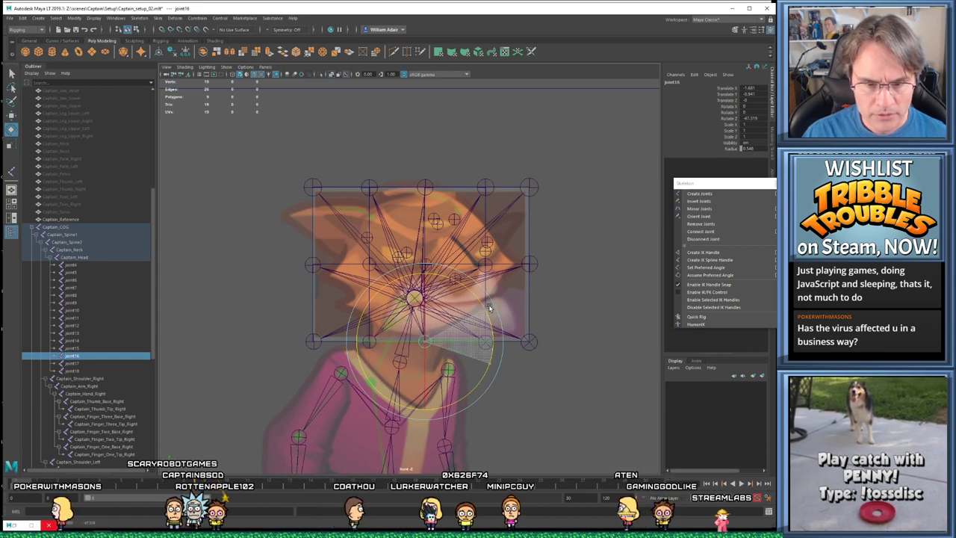
pyautogui.press('w')
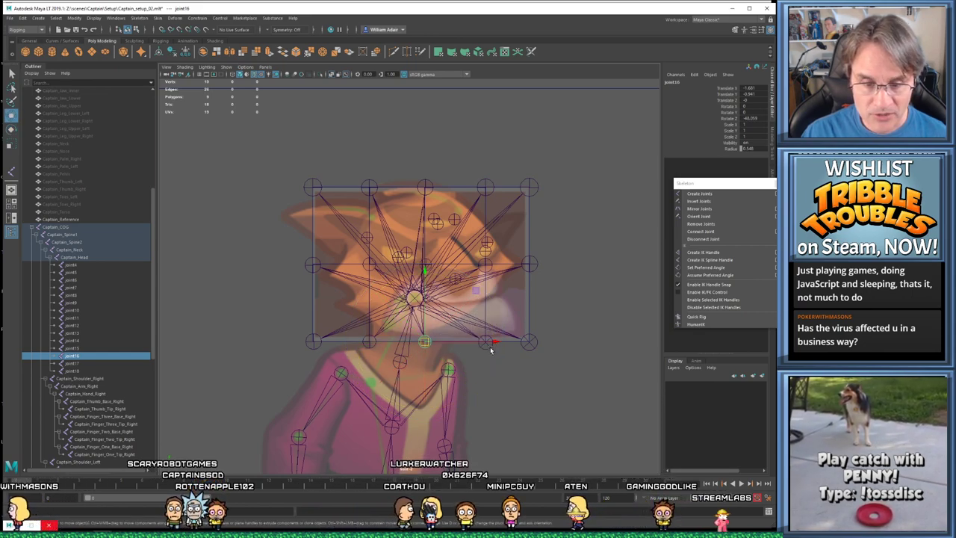
# Rotate joint17 around Z and joint18 to about -47.9°
pyautogui.click(485, 342)
pyautogui.press('e')
pyautogui.moveTo(545, 375); pyautogui.dragTo(554, 323)
pyautogui.press('w')
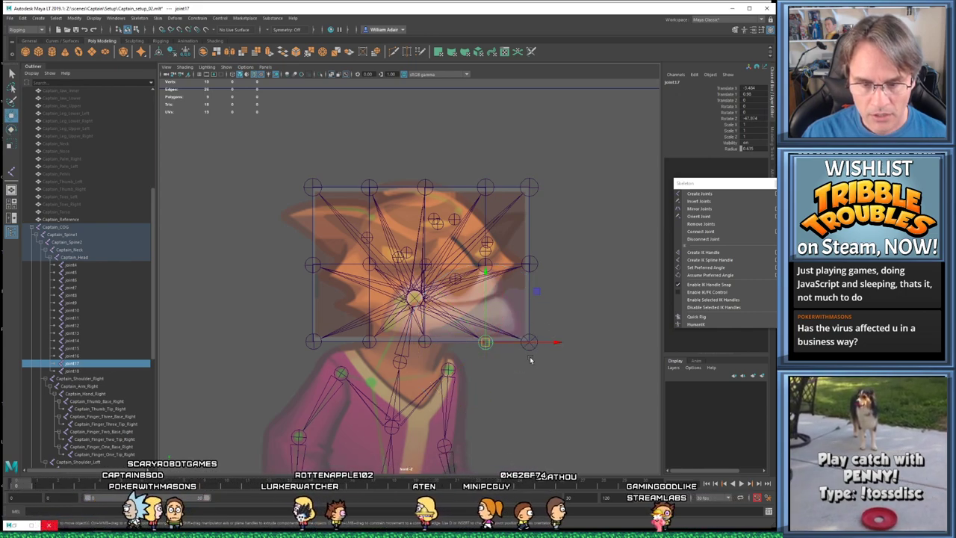
pyautogui.click(529, 344)
pyautogui.press('e')
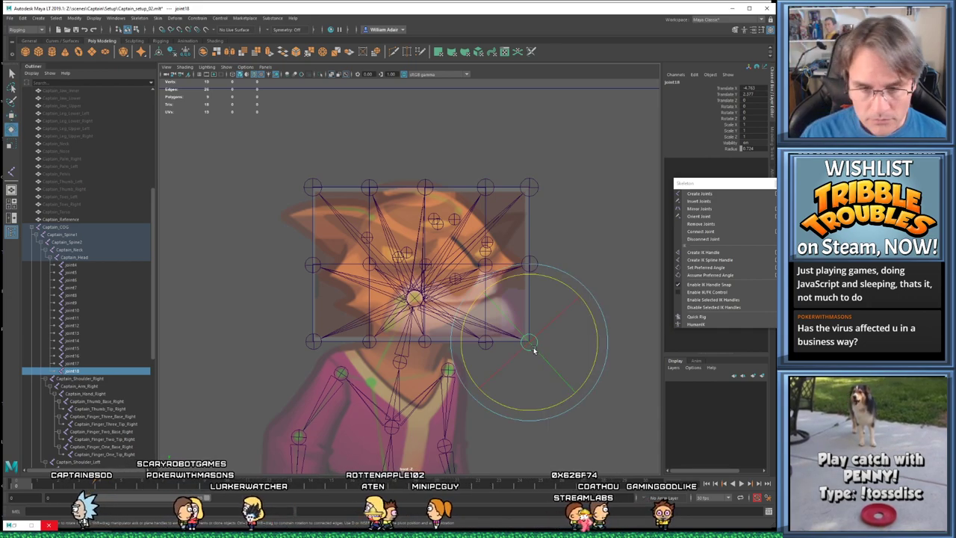
pyautogui.moveTo(592, 368); pyautogui.dragTo(605, 303)
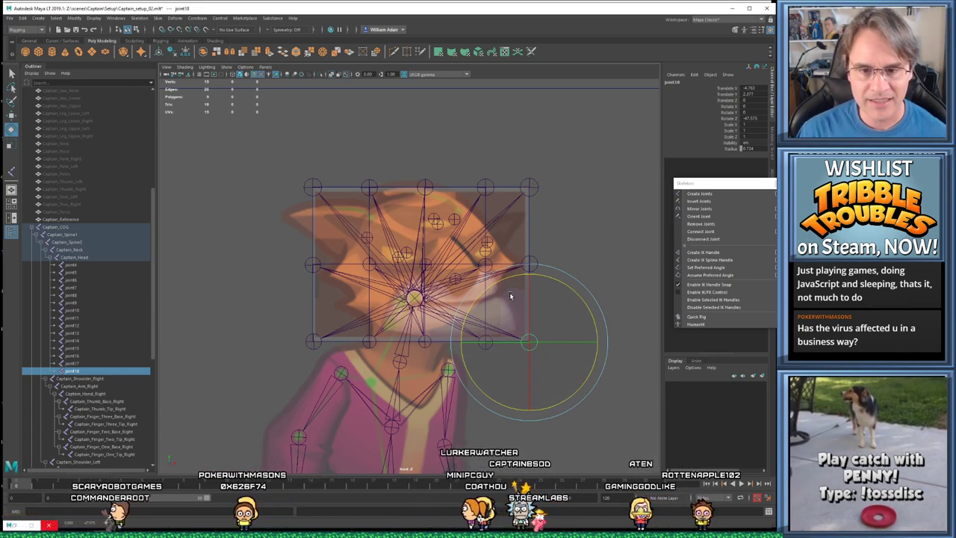
pyautogui.press('w')
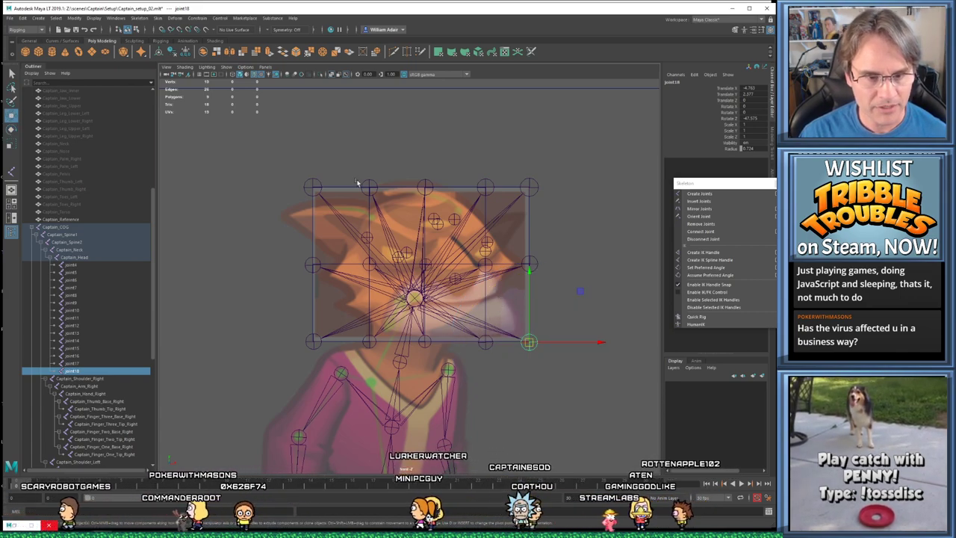
# Nudge joint4 into place and check the positions of joint5 through joint9
pyautogui.click(313, 187)
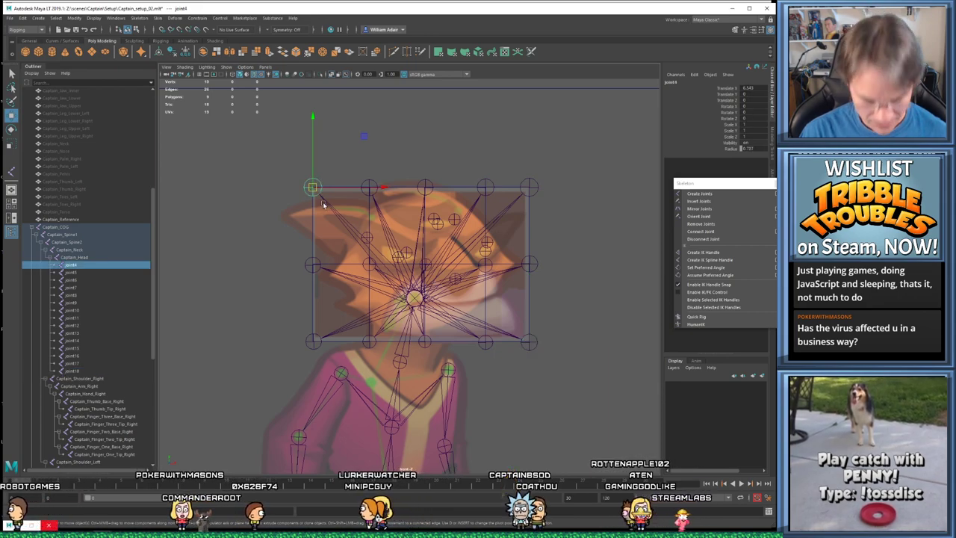
pyautogui.moveTo(313, 188); pyautogui.dragTo(314, 190)
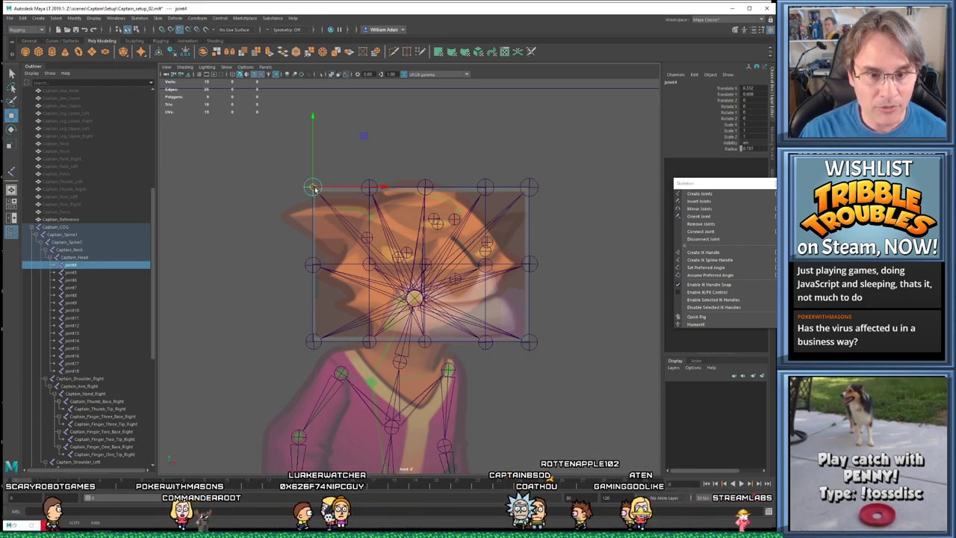
pyautogui.click(372, 180)
pyautogui.click(370, 187)
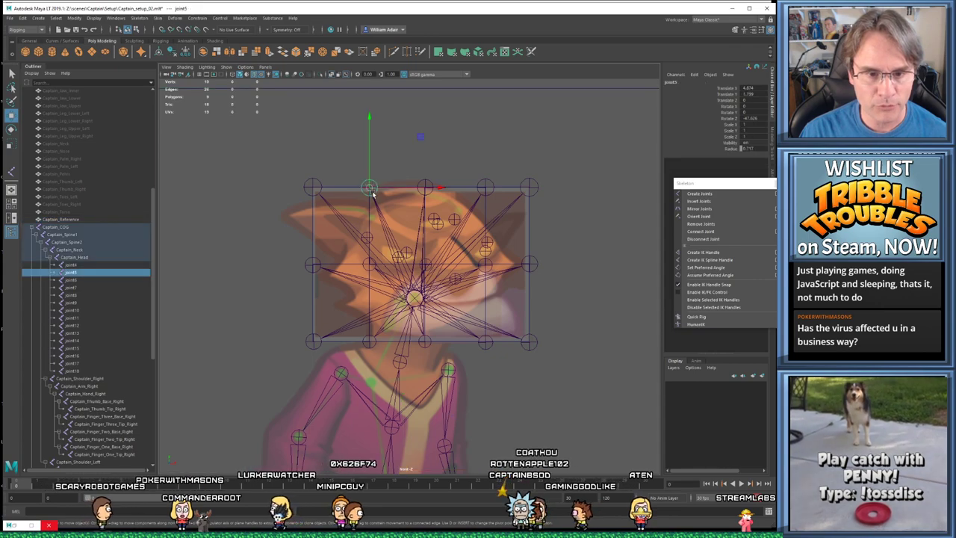
pyautogui.click(425, 187)
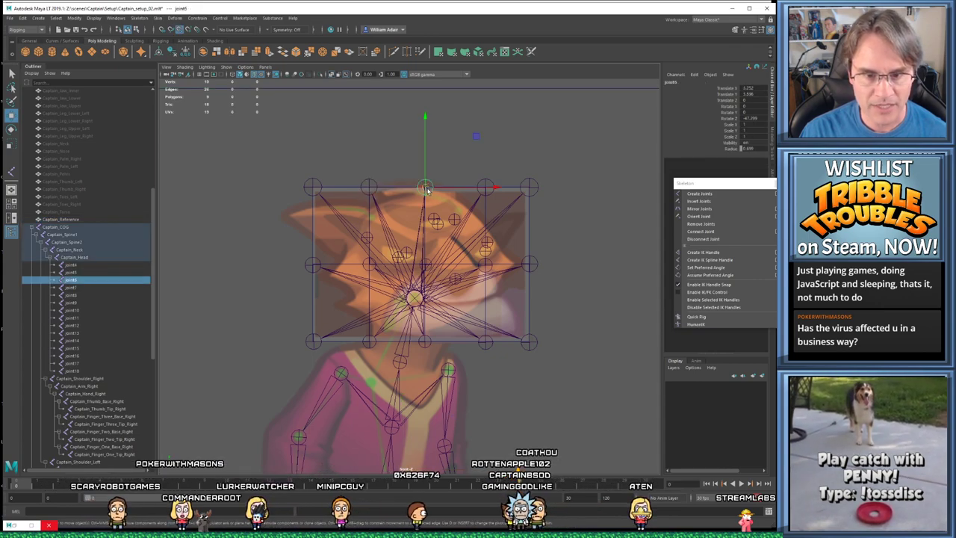
pyautogui.click(485, 187)
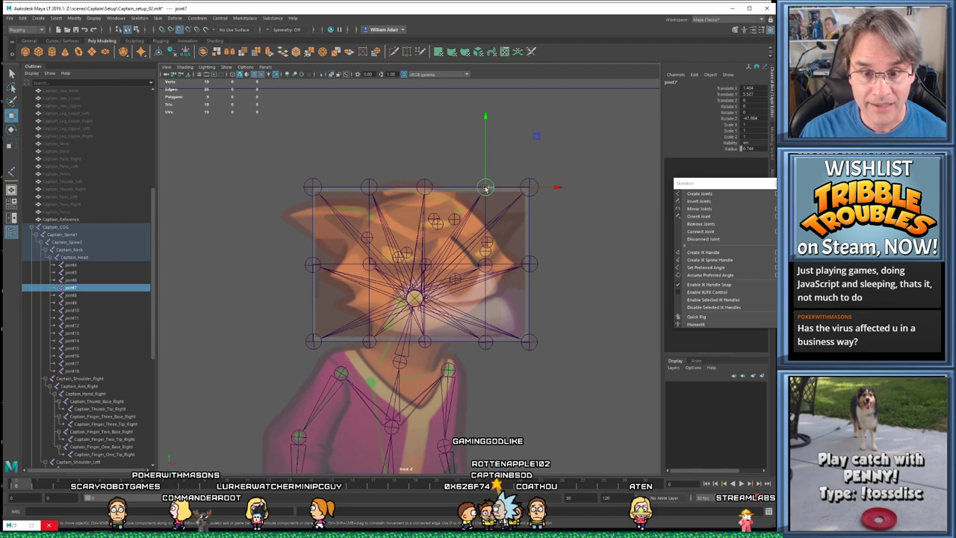
pyautogui.click(529, 187)
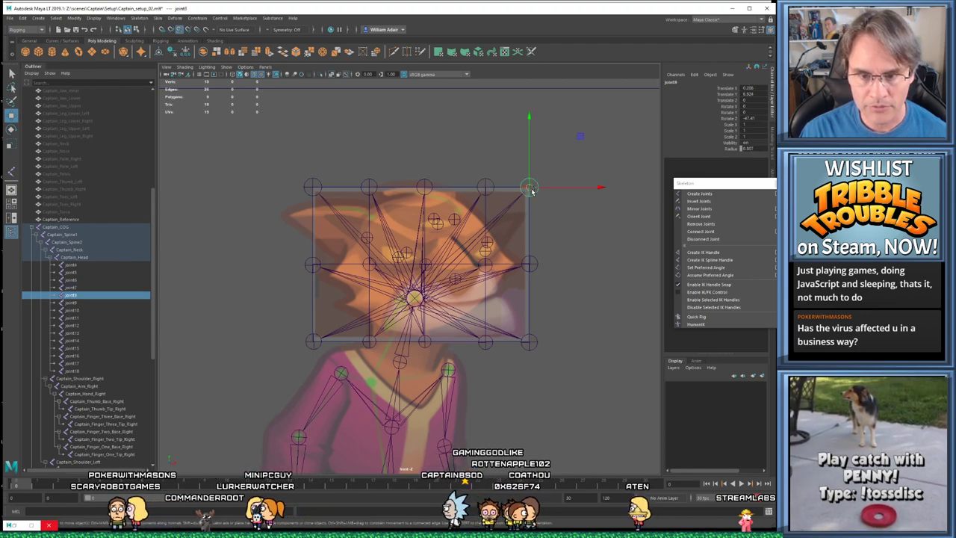
pyautogui.click(312, 265)
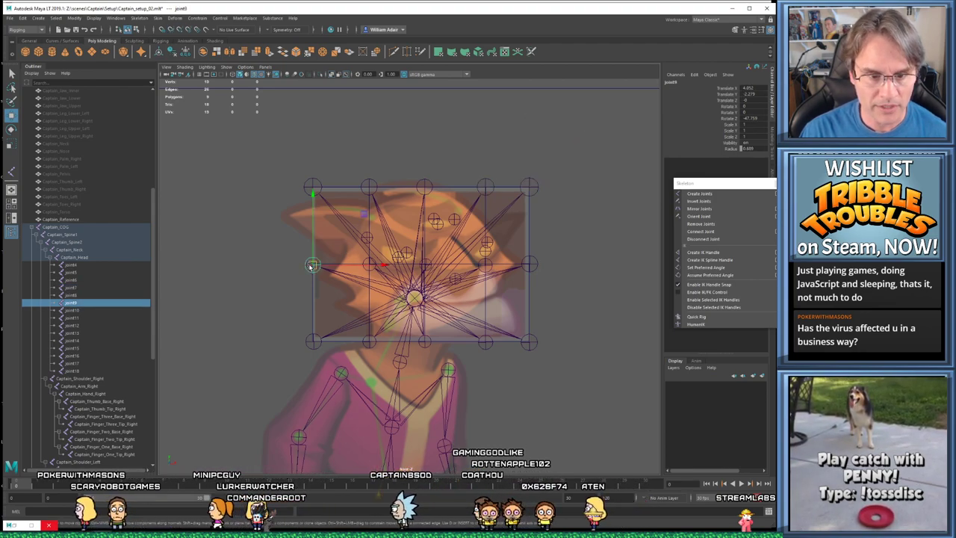
# Check joint10–joint13, nudging joint11 and point-snapping joint13 onto its grid point
pyautogui.click(368, 265)
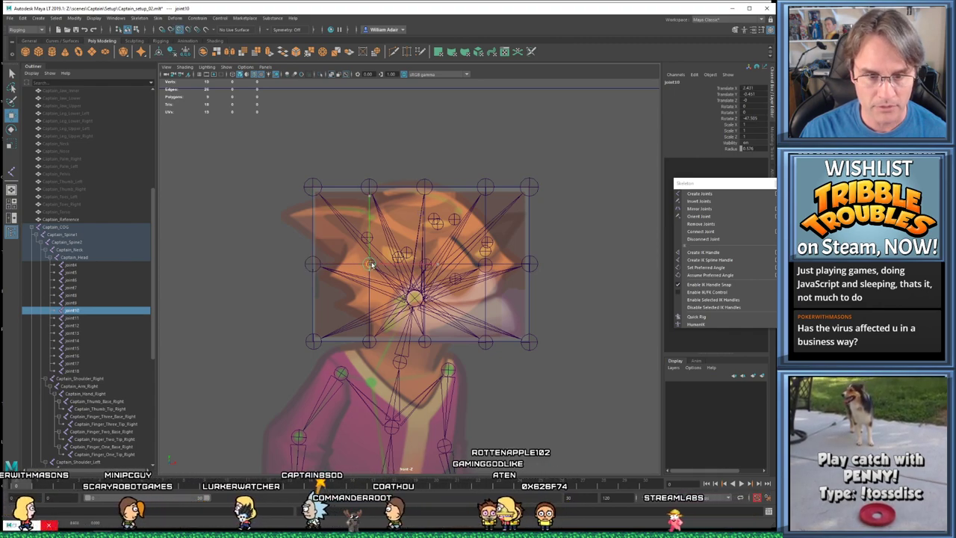
pyautogui.click(426, 263)
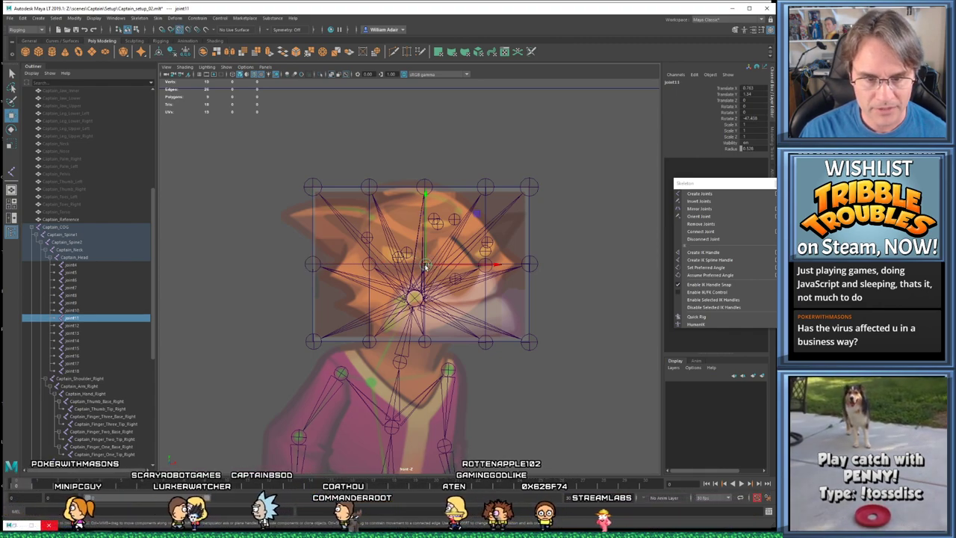
pyautogui.moveTo(430, 261); pyautogui.dragTo(420, 268)
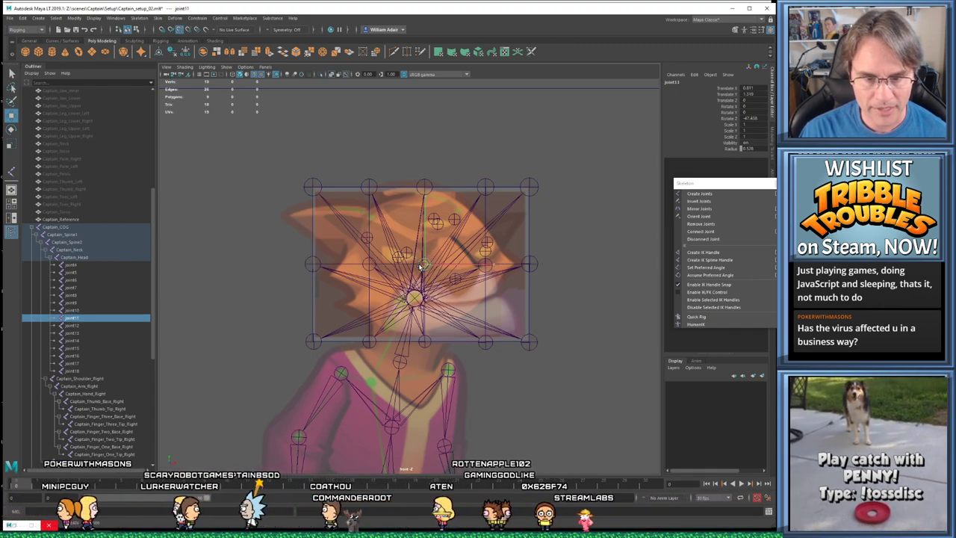
pyautogui.click(486, 267)
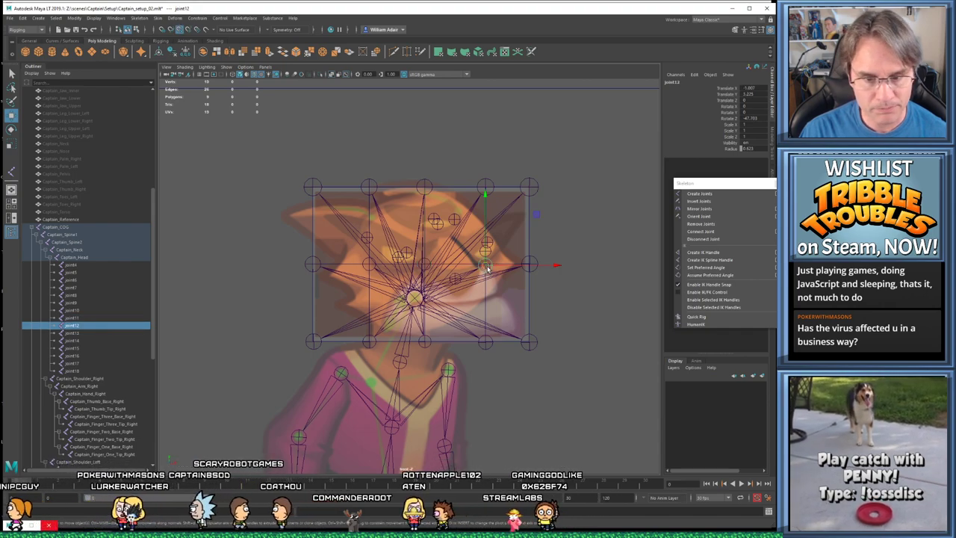
pyautogui.click(530, 265)
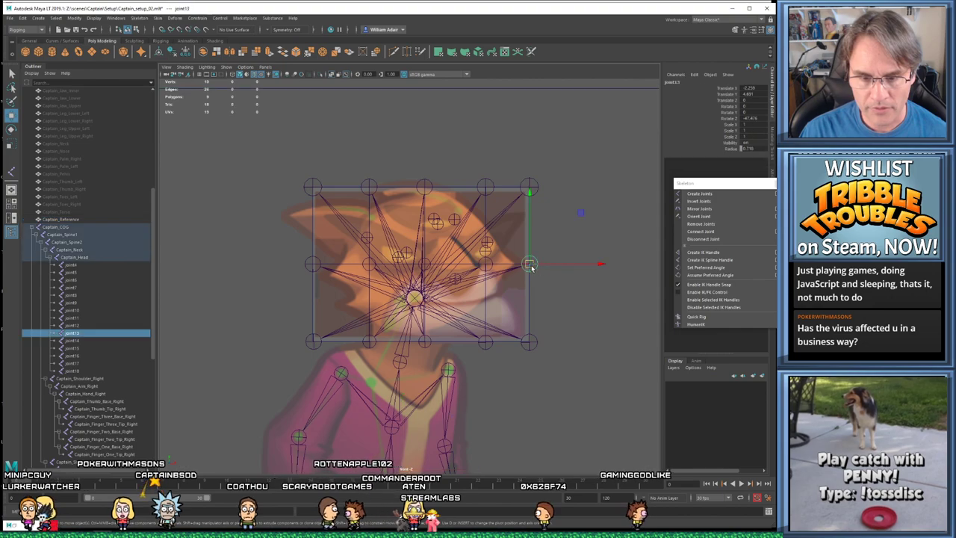
pyautogui.press('v')
pyautogui.click(527, 264)
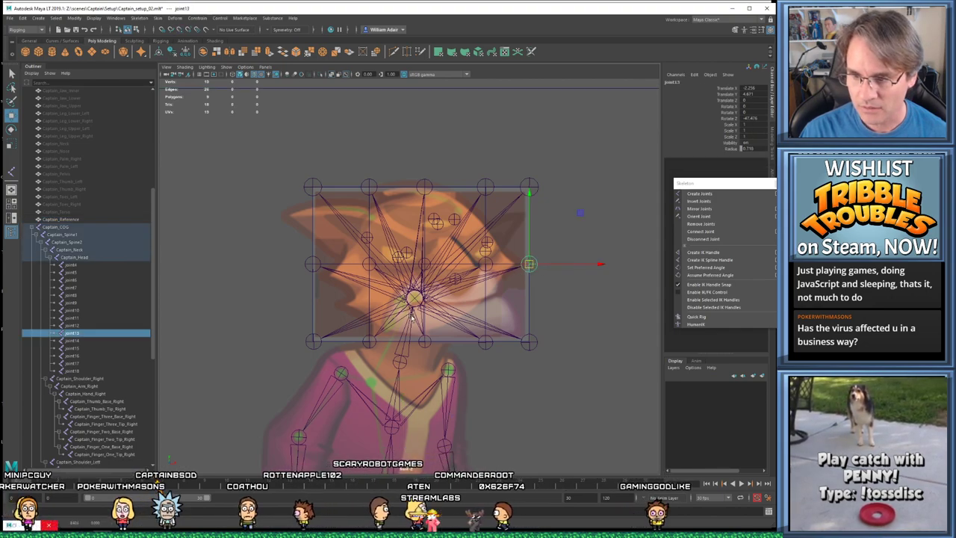
# Check the placement of the bottom-edge joints joint14 through joint18
pyautogui.click(314, 348)
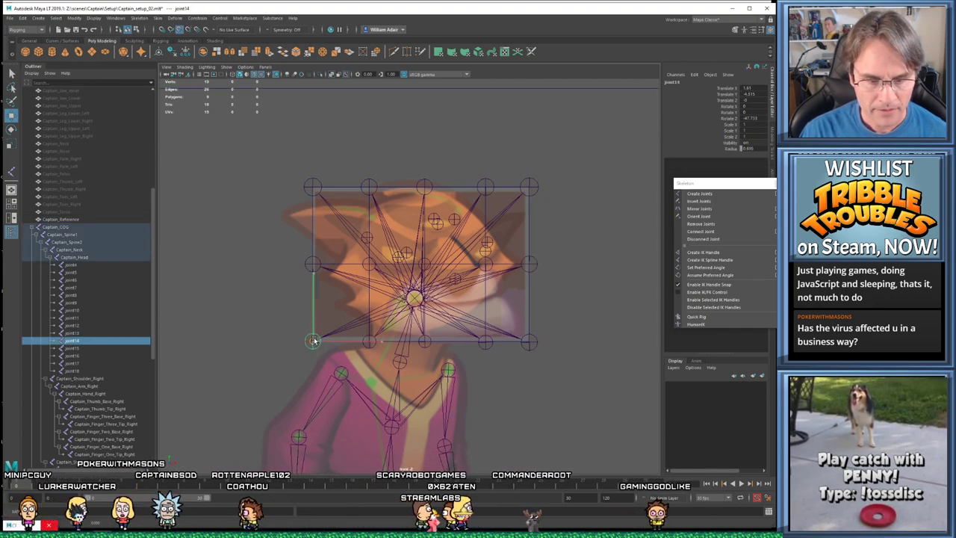
pyautogui.click(369, 348)
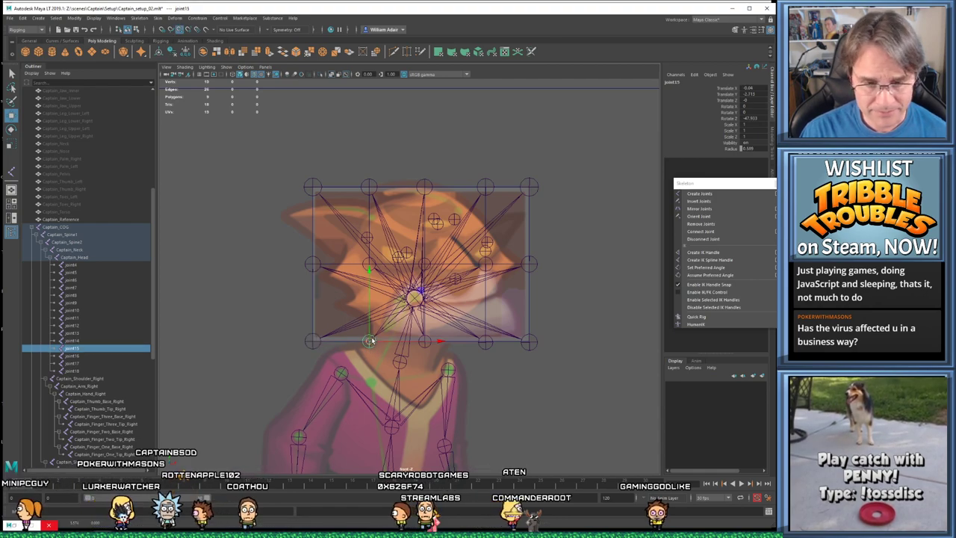
pyautogui.click(425, 344)
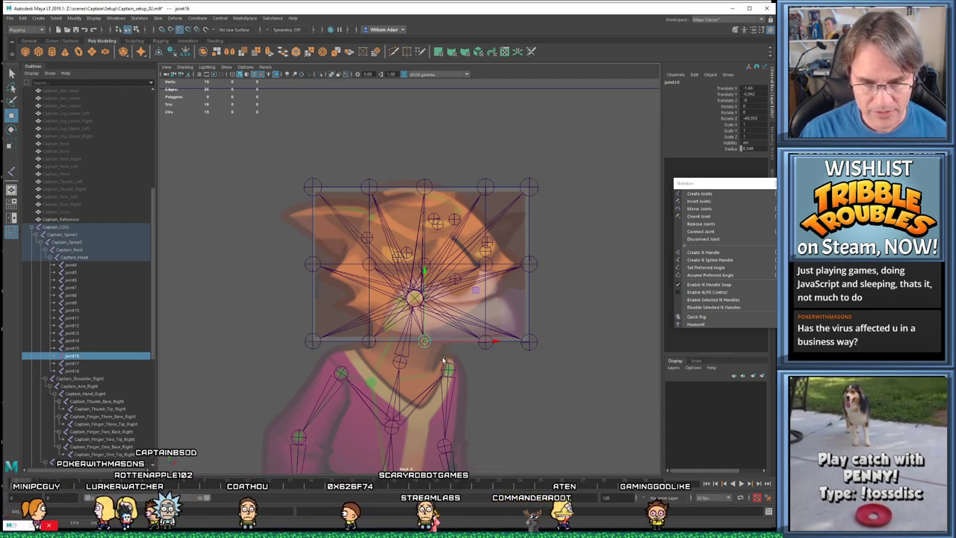
pyautogui.click(485, 345)
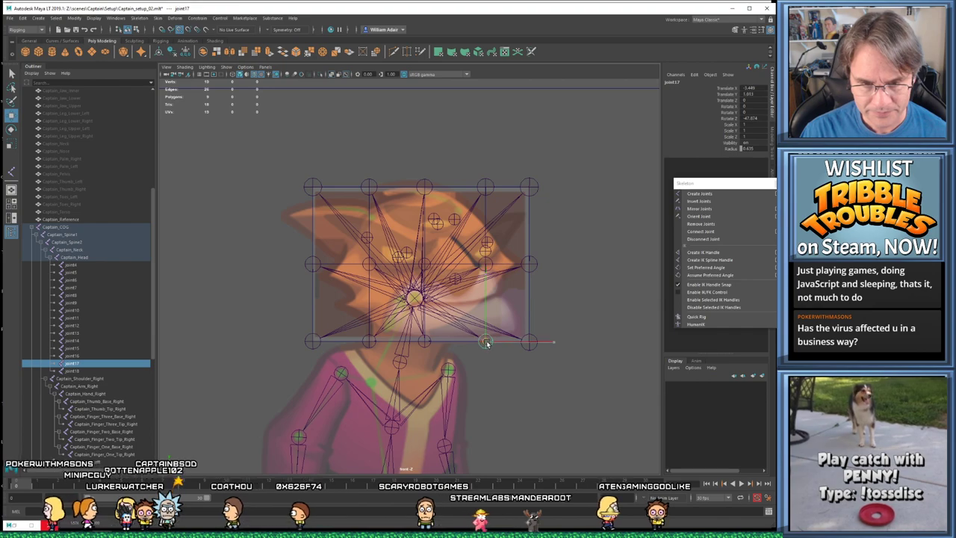
pyautogui.click(528, 345)
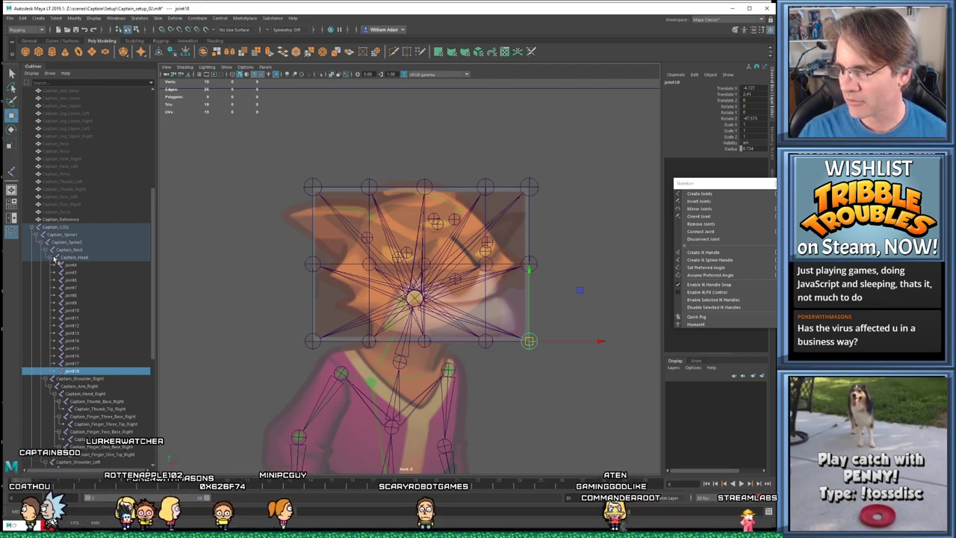
# Hide the Captain_Head joint and its ring of head joints by switching Visibility off
pyautogui.scroll(-3, 389, 252)
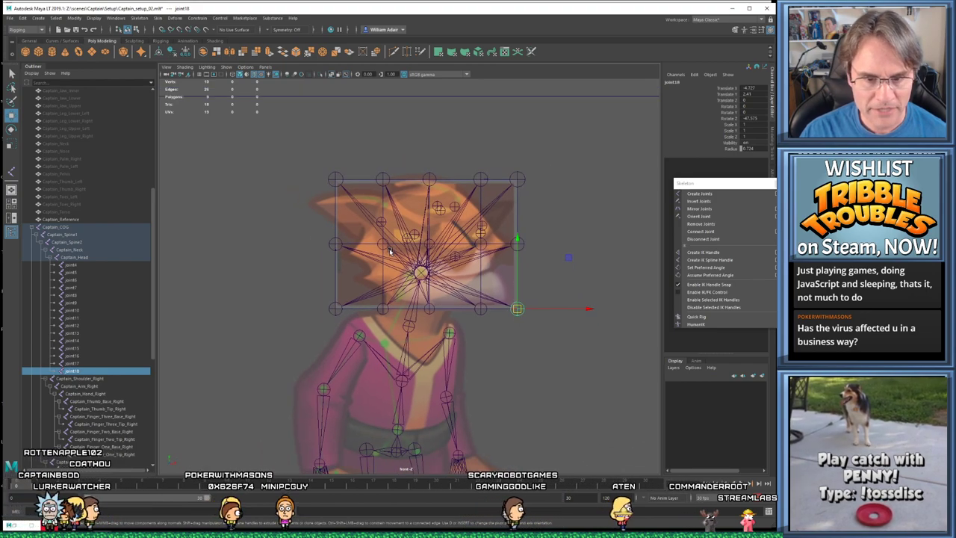
pyautogui.click(72, 257)
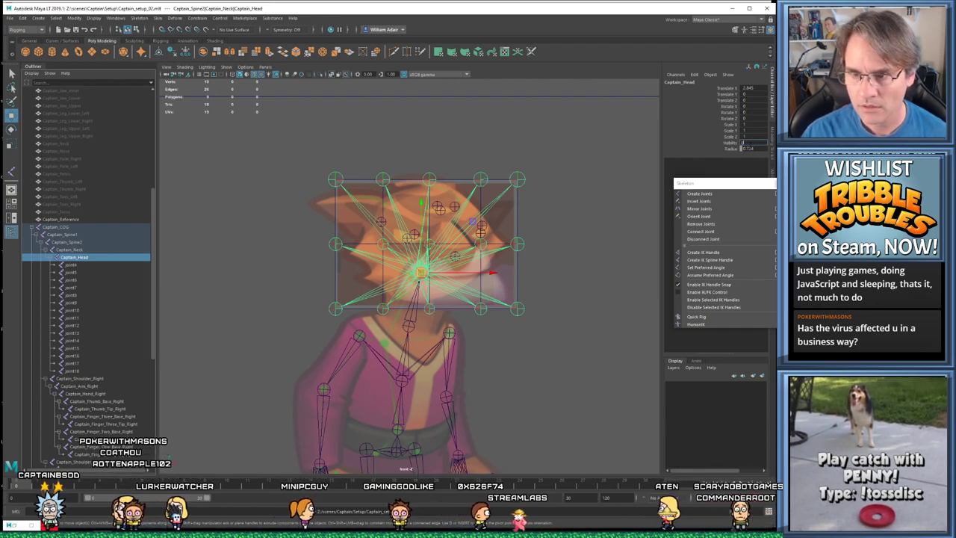
pyautogui.press('Return')
# Frame the whole character, select the Captain_Head sprite plane, and collapse the Captain_COG hierarchy
pyautogui.click(515, 342)
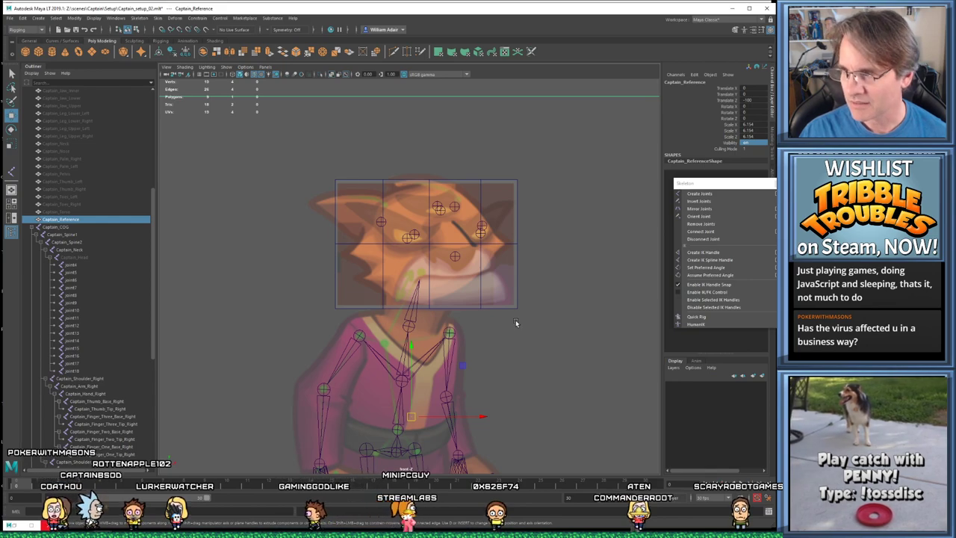
pyautogui.scroll(-2, 501, 324)
pyautogui.keyDown('alt'); pyautogui.moveTo(496, 331); pyautogui.dragTo(476, 290, button='middle'); pyautogui.keyUp('alt')
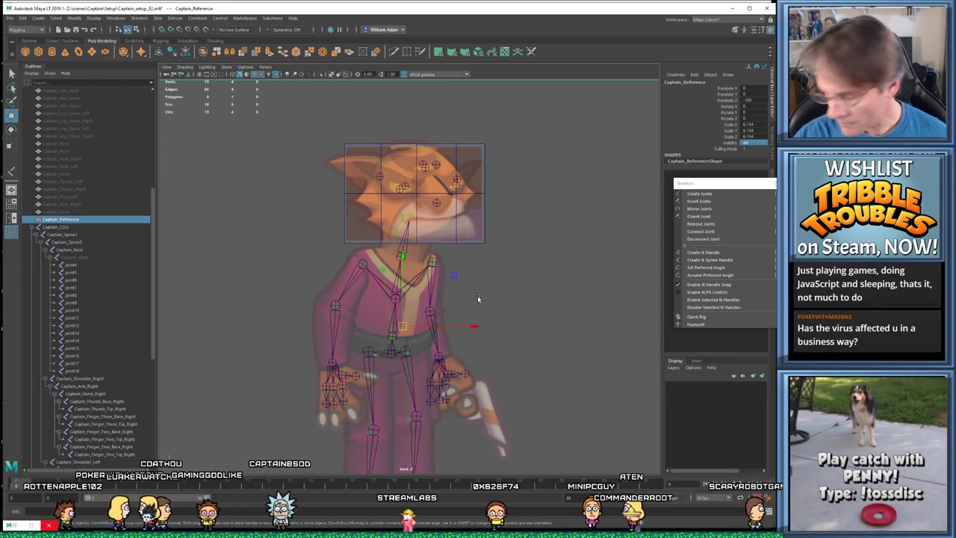
pyautogui.scroll(-1, 489, 290)
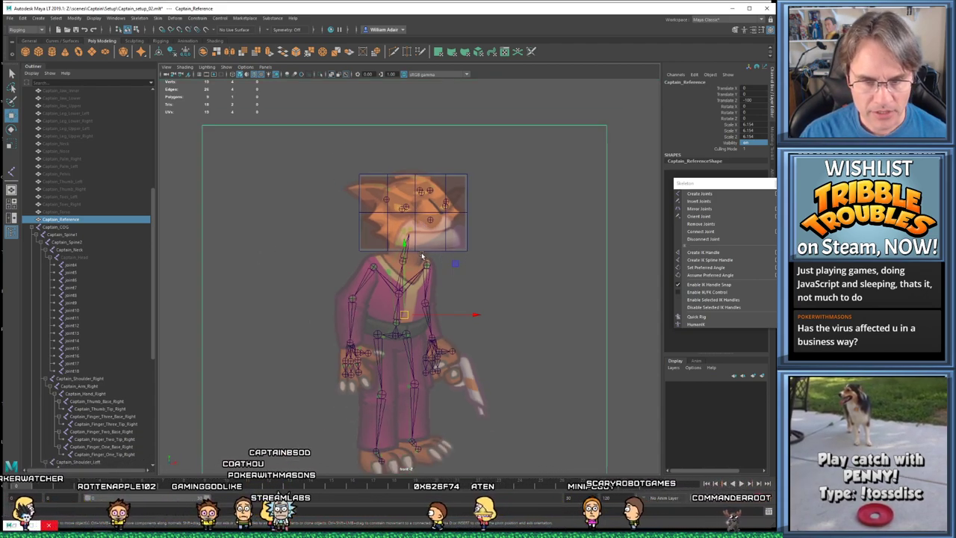
pyautogui.scroll(1, 457, 248)
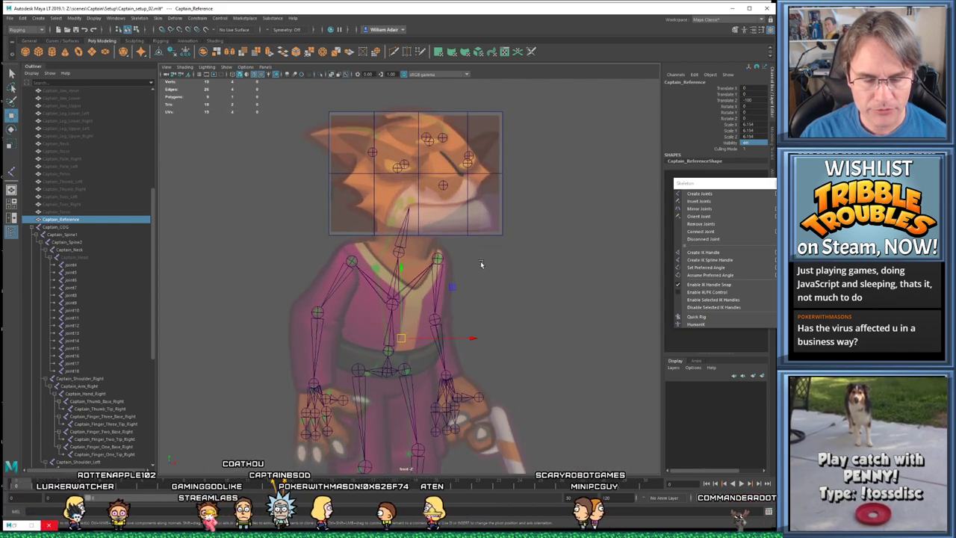
pyautogui.click(490, 236)
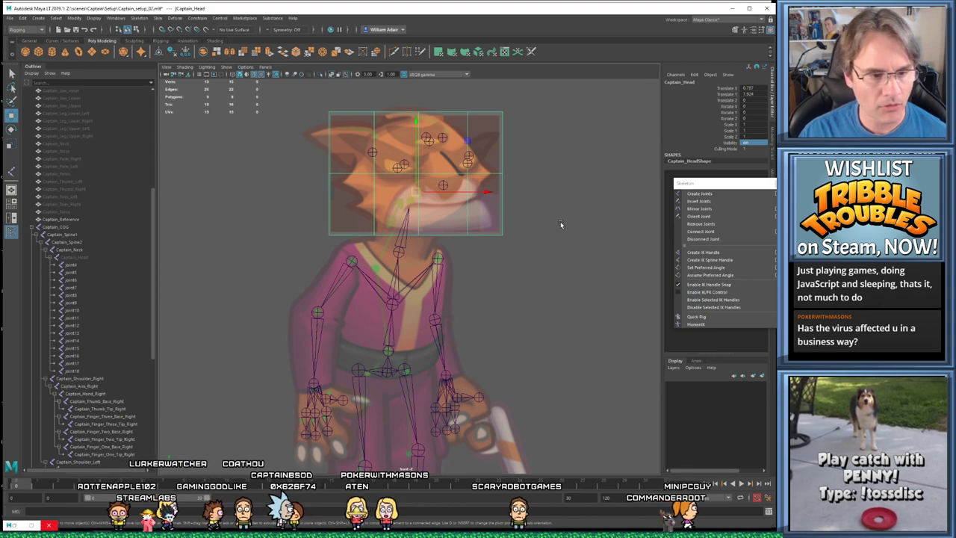
pyautogui.click(36, 227)
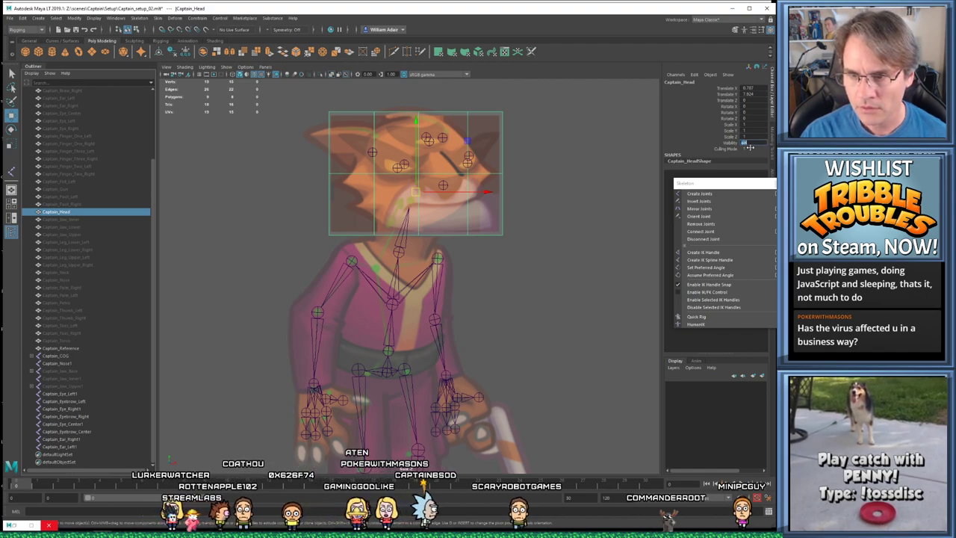
# Set the Captain_Head sprite's Visibility to 0, then select the Captain_Reference plane
pyautogui.write('0')
pyautogui.press('Return')
pyautogui.scroll(-4, 508, 293)
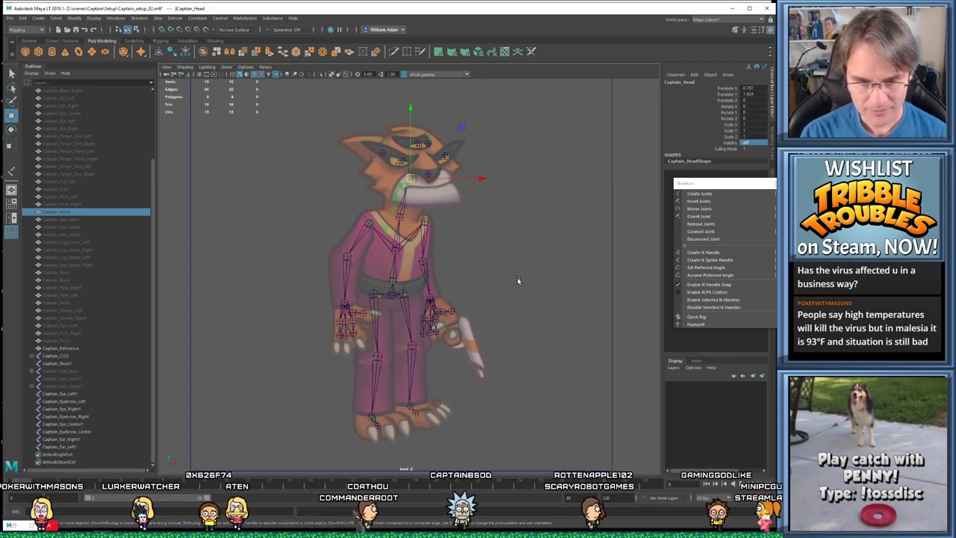
pyautogui.keyDown('alt'); pyautogui.moveTo(481, 239); pyautogui.dragTo(460, 244, button='middle'); pyautogui.keyUp('alt')
pyautogui.click(469, 238)
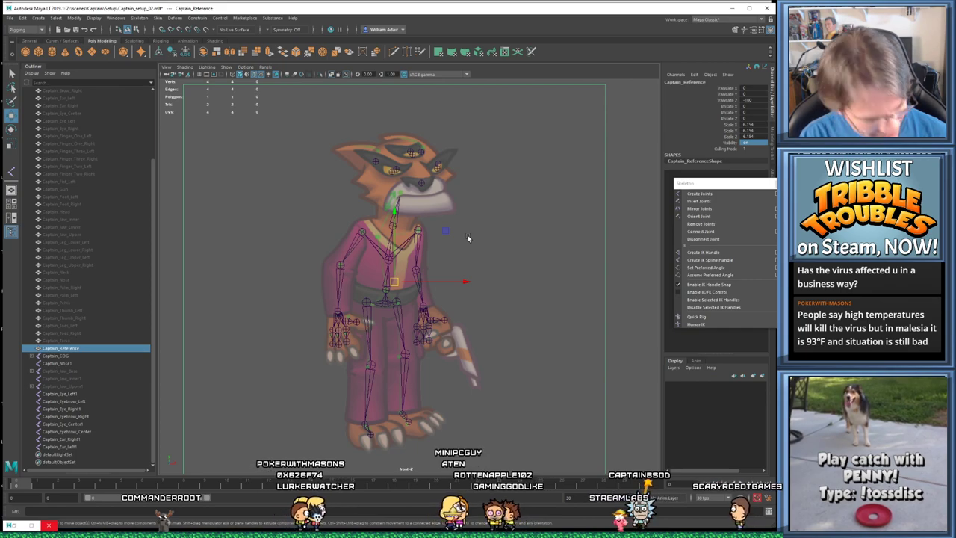
# Turn off X-Ray in the viewport Shading menu and deselect everything
pyautogui.scroll(-2, 515, 253)
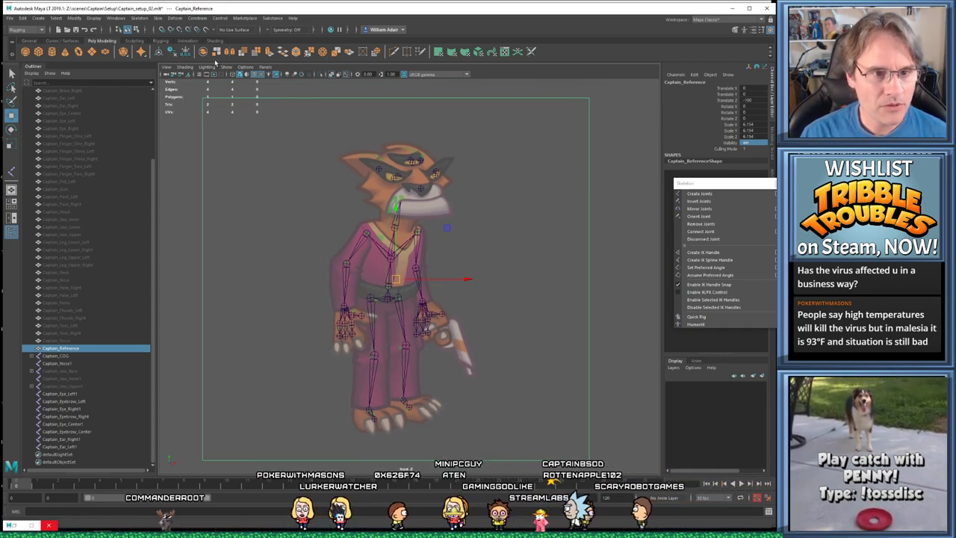
pyautogui.click(185, 67)
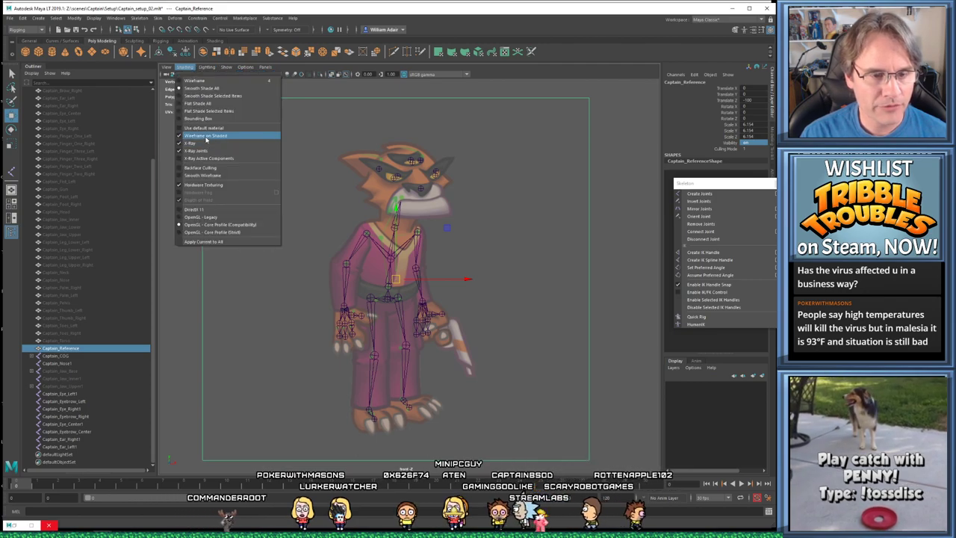
pyautogui.click(206, 142)
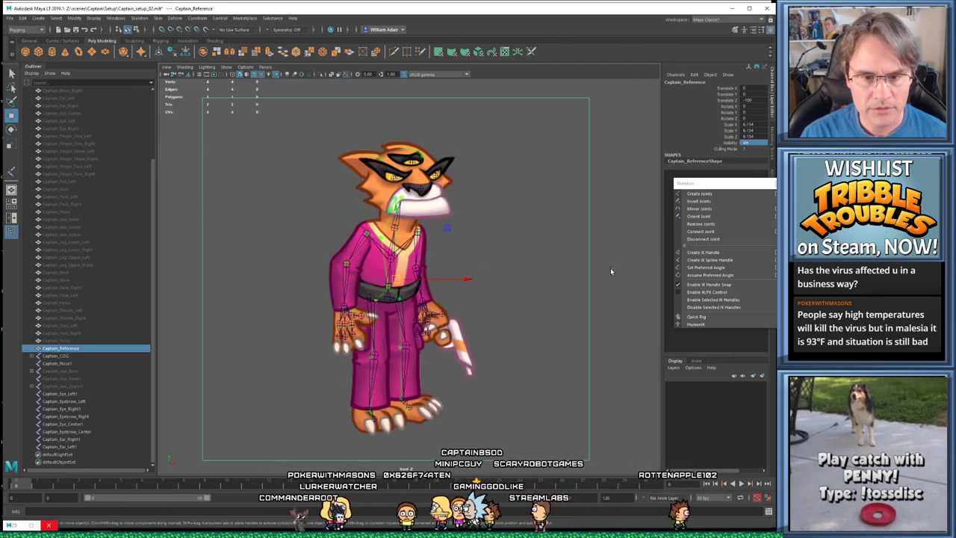
pyautogui.click(563, 259)
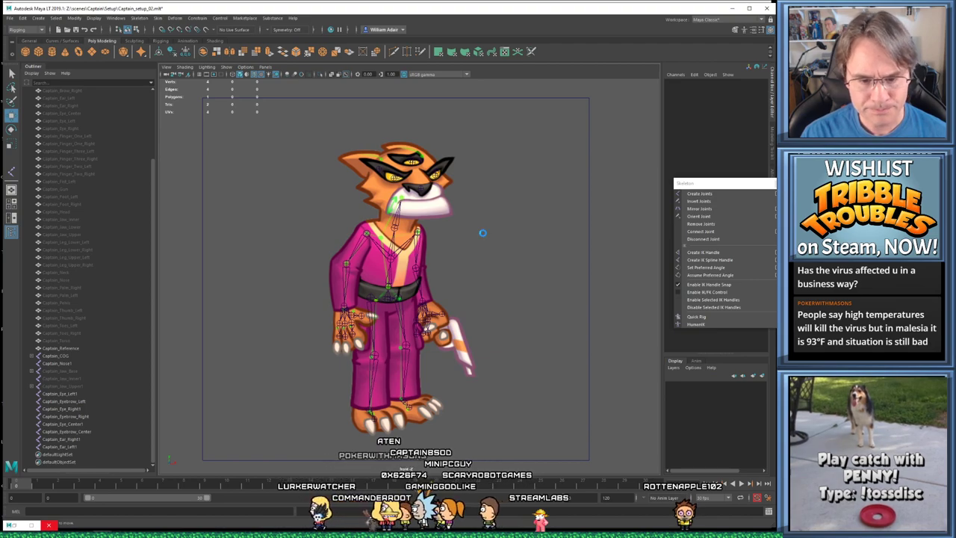